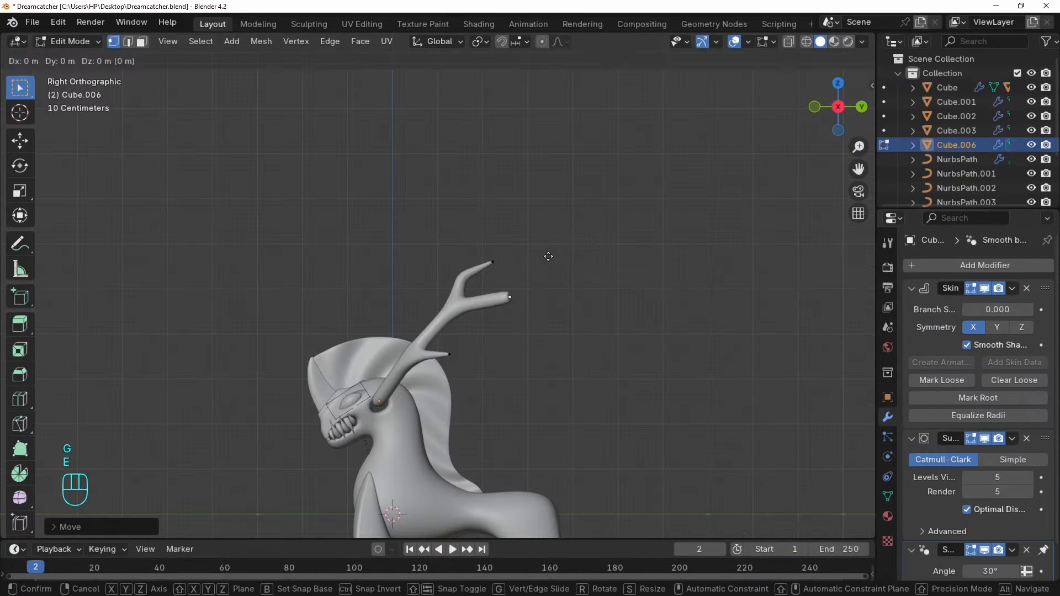
Extrude a new segment from the antler's branch tip and move the dreamcatcher web's vertex along the global Y axis.
key("e")
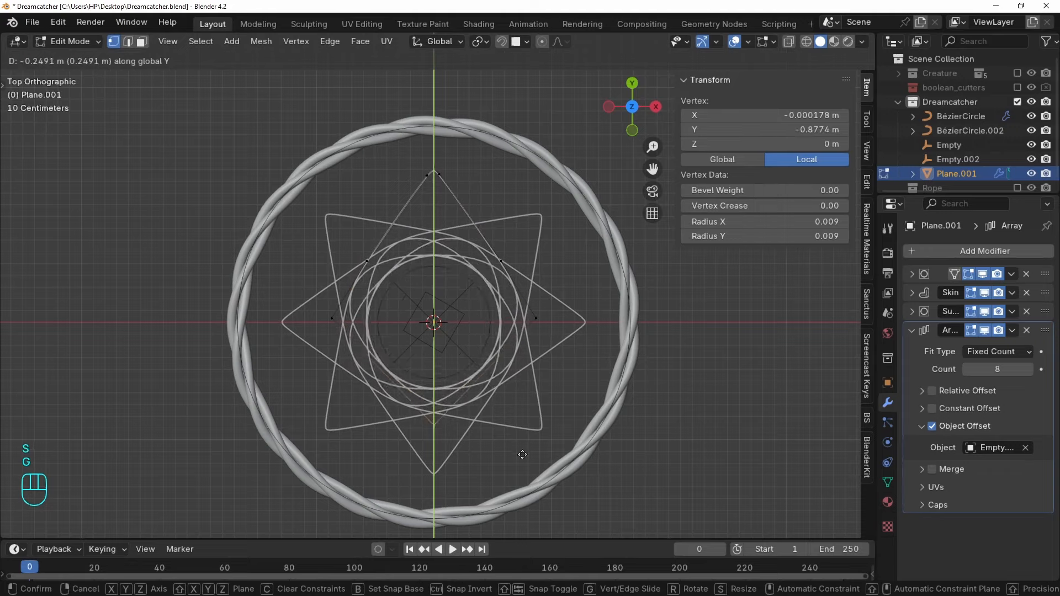
key("g")
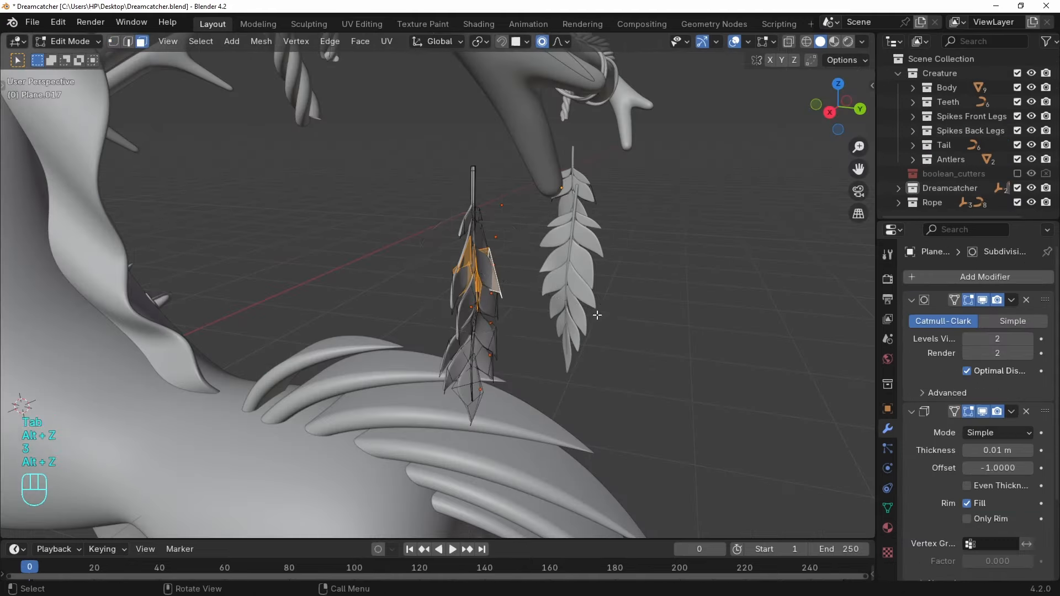
Rotate the selected feather faces about the Z axis.
key("r")
key("z")
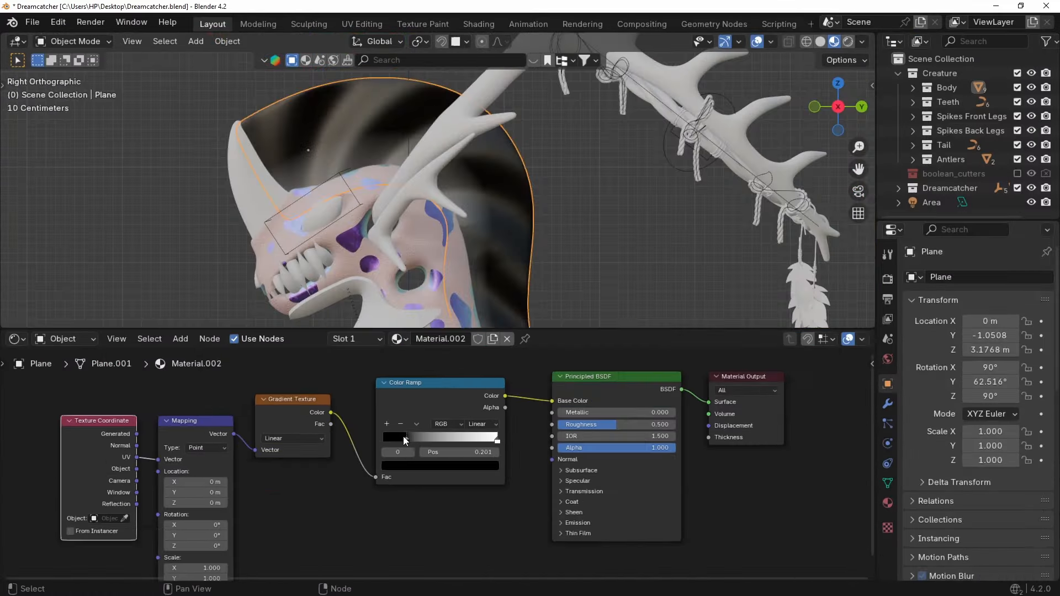
Adjust the Color Ramp stops in the mane, horn, front leg, inner antler and neck plate materials.
left_click_drag(406, 440, 398, 436)
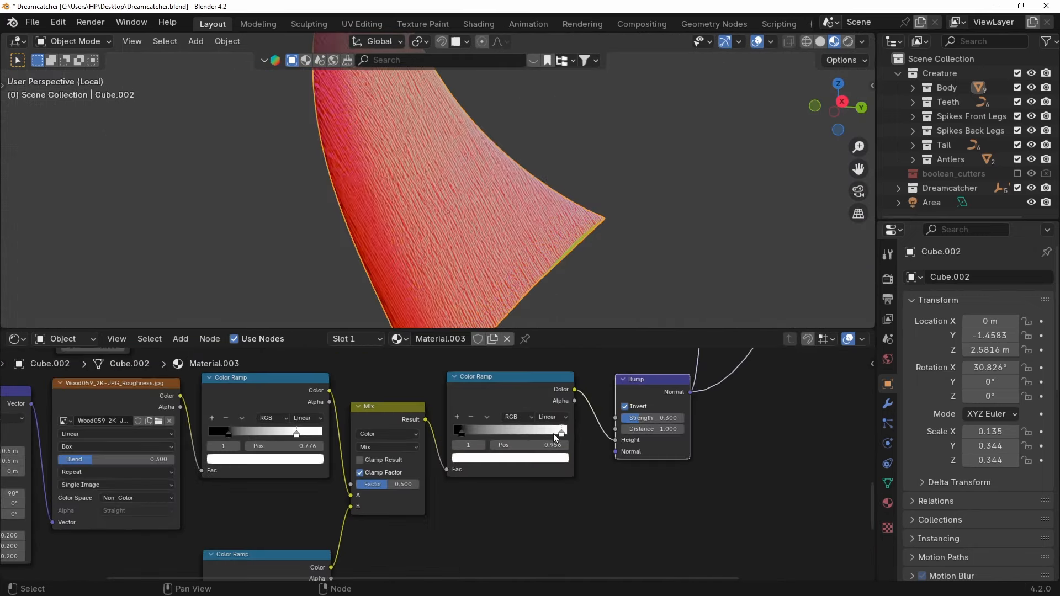
left_click_drag(561, 433, 519, 436)
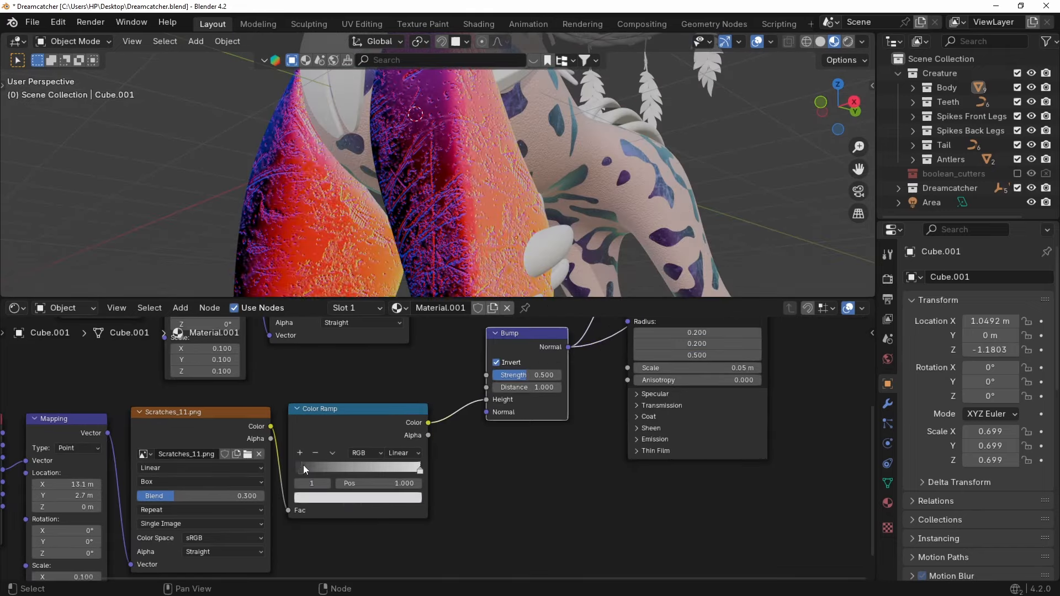
left_click_drag(303, 465, 365, 466)
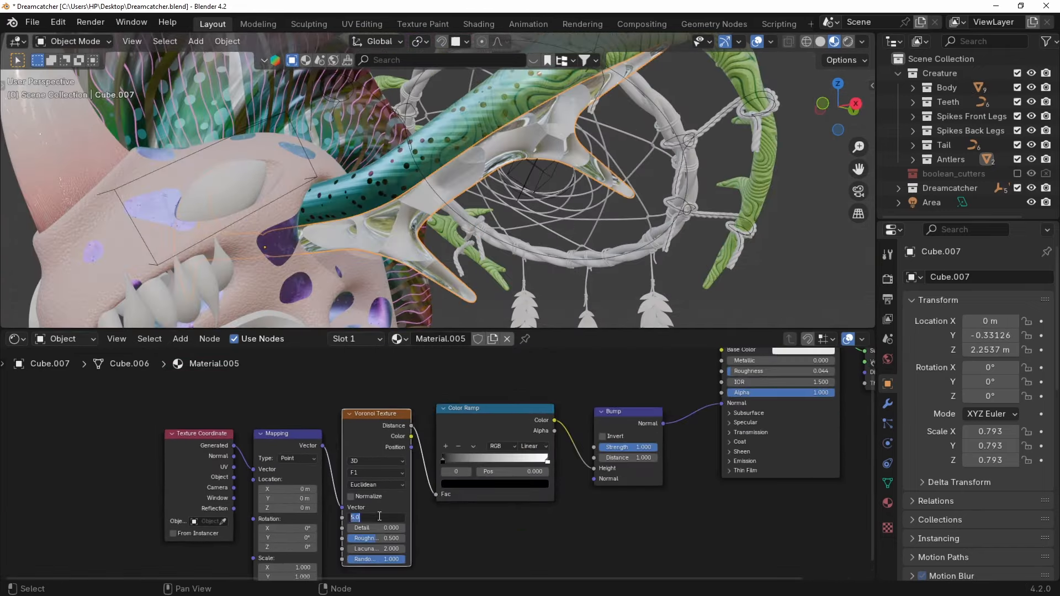
left_click(536, 489)
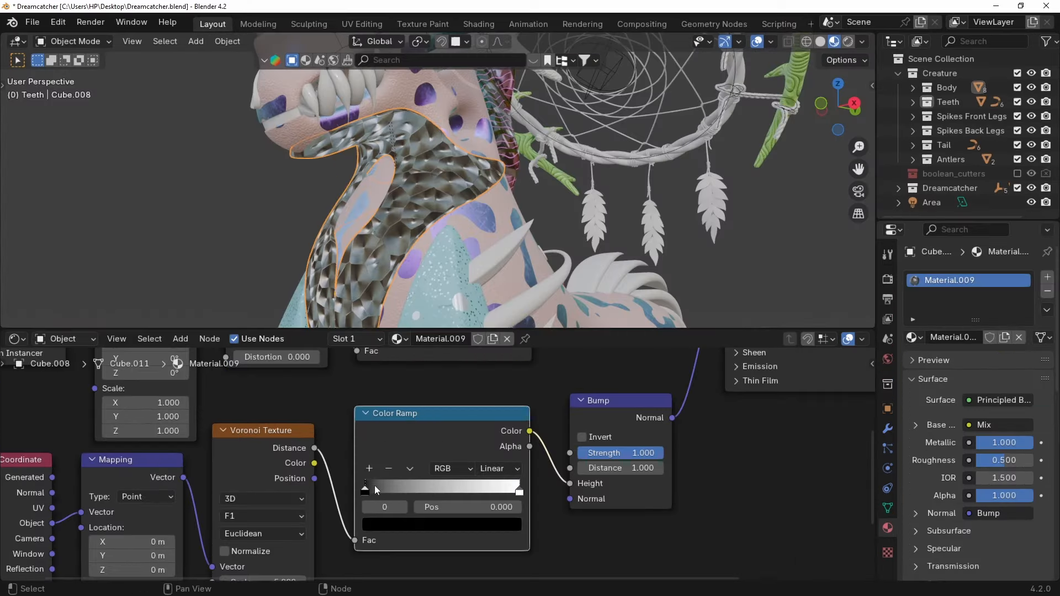
left_click_drag(374, 485, 492, 488)
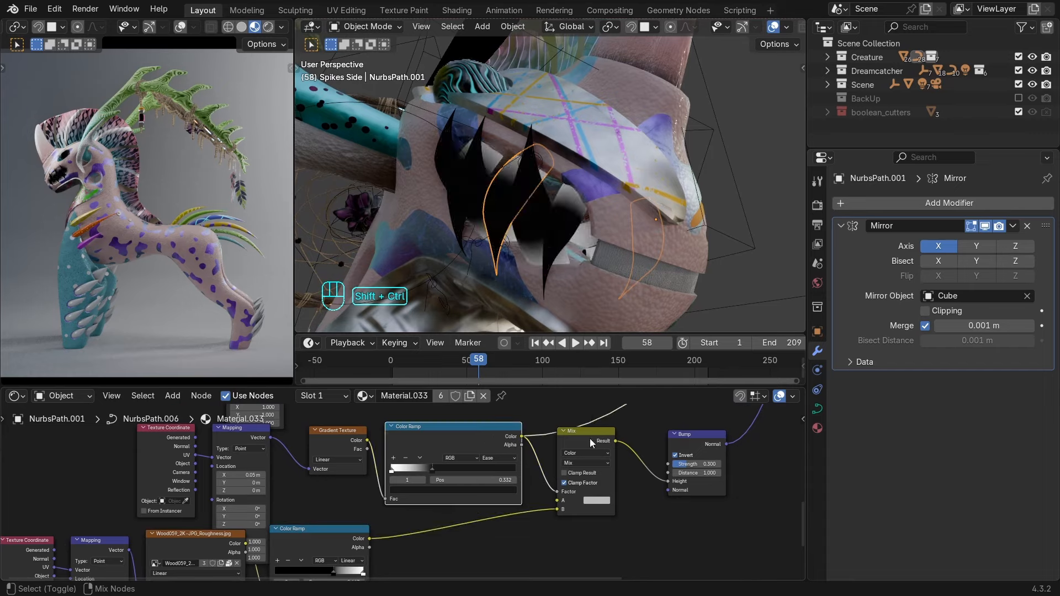
Preview the Mix node's output of Material.033 on the creature's teeth and inspect it up close.
left_click(590, 438, "ctrl+shift")
scroll(562, 236, "up", 3)
middle_click_drag(562, 236, 574, 154)
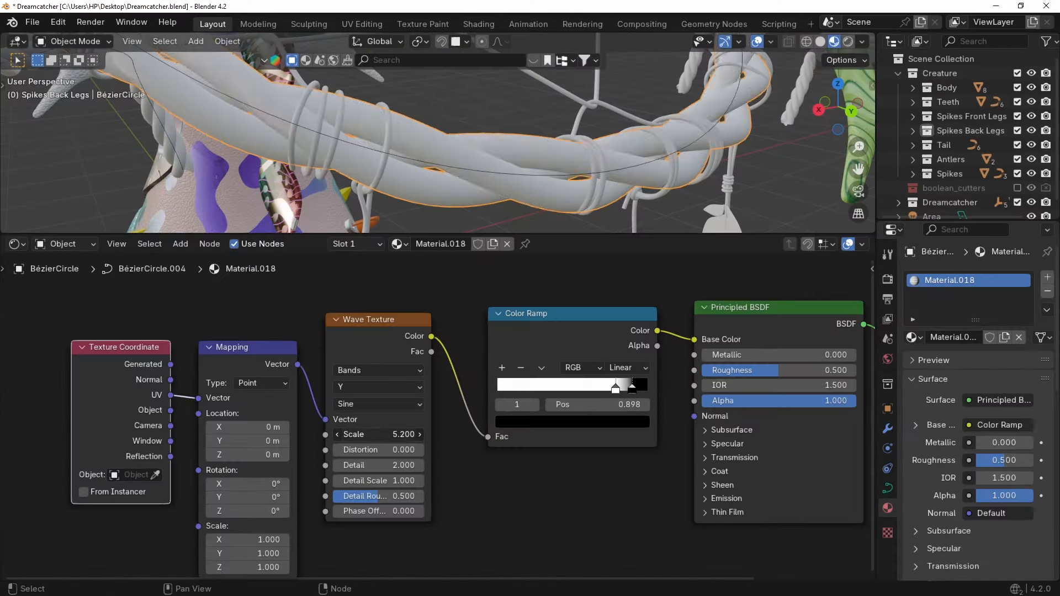
Adjust the Wave Texture scale in the dreamcatcher ring's material and unwrap the rope mesh with Follow Active Quads using Length Average.
left_click_drag(386, 434, 375, 434)
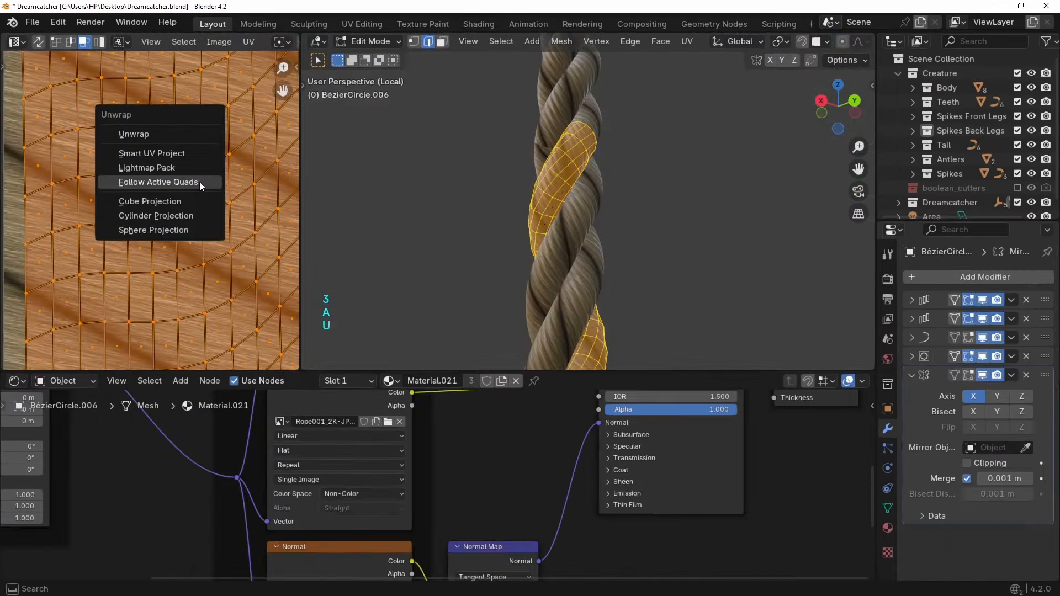
left_click(200, 181)
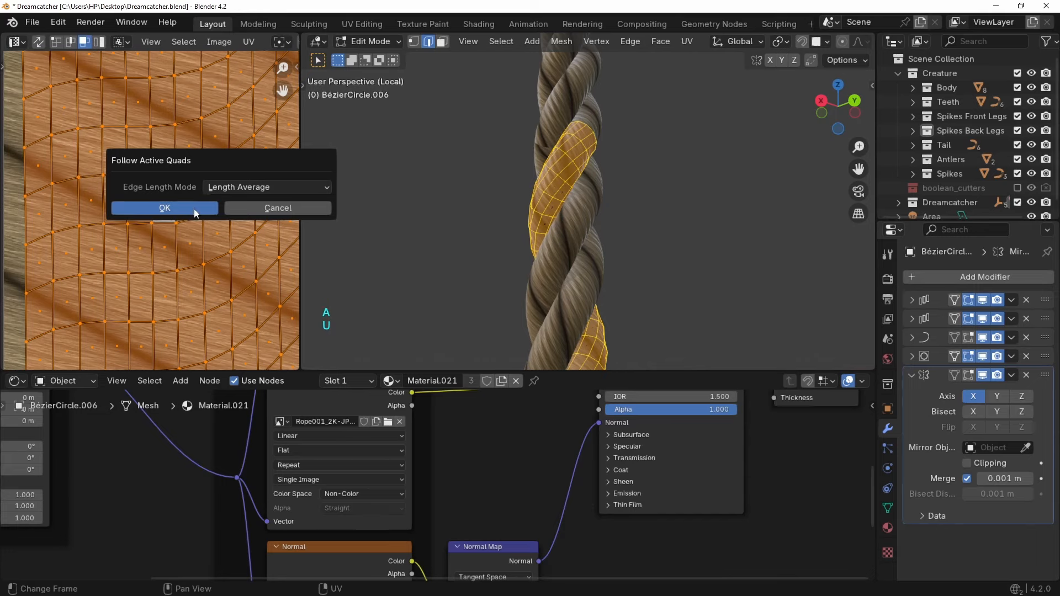
left_click(165, 208)
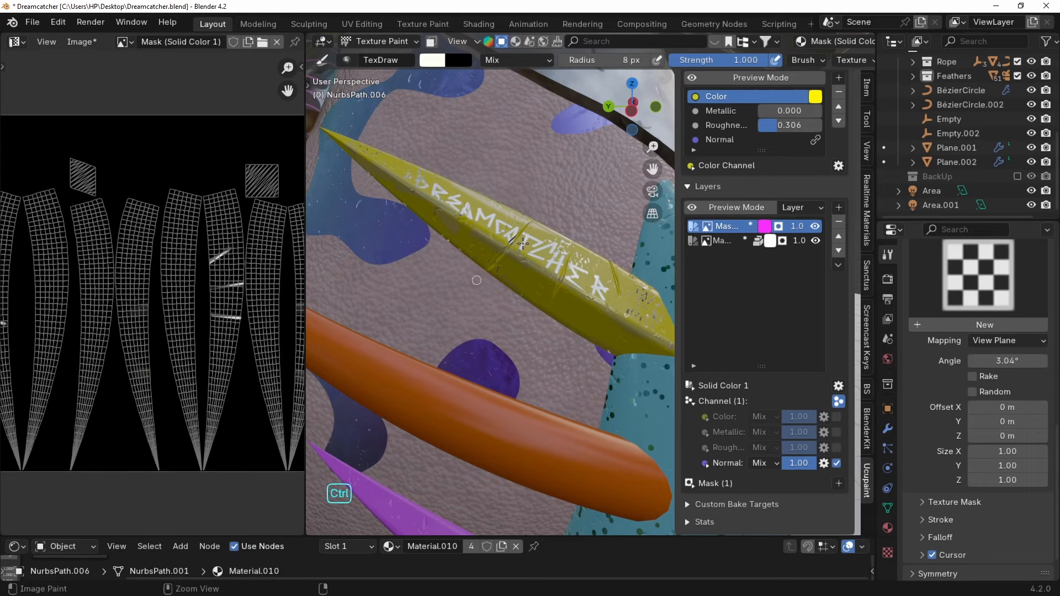
Adjust the texture paint brush for the lettering on the yellow side spike and the line pattern on the yellow tail spike.
key("f")
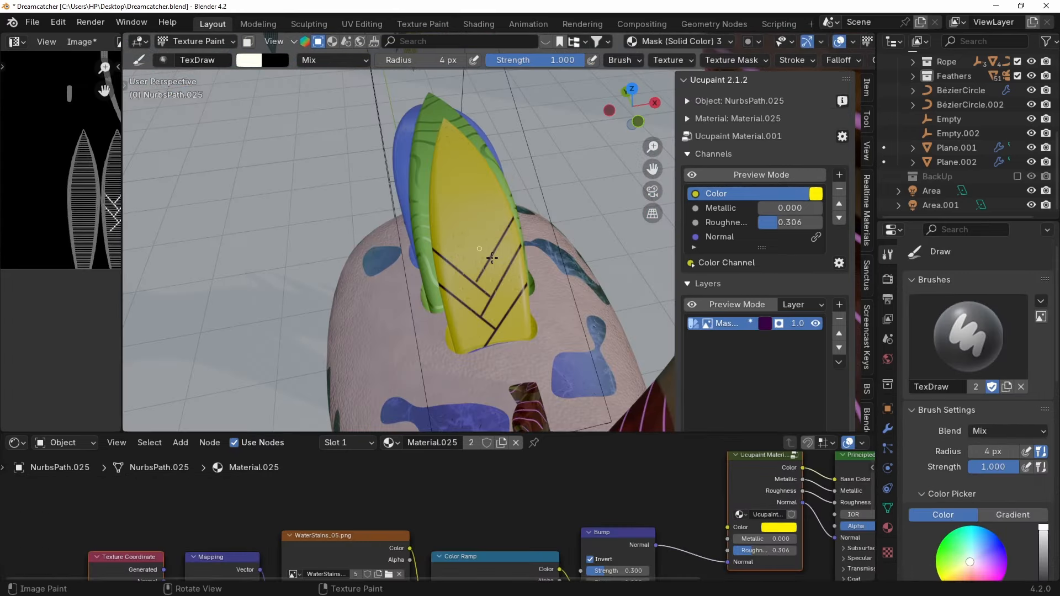
key("ctrl+Tab")
key("e")
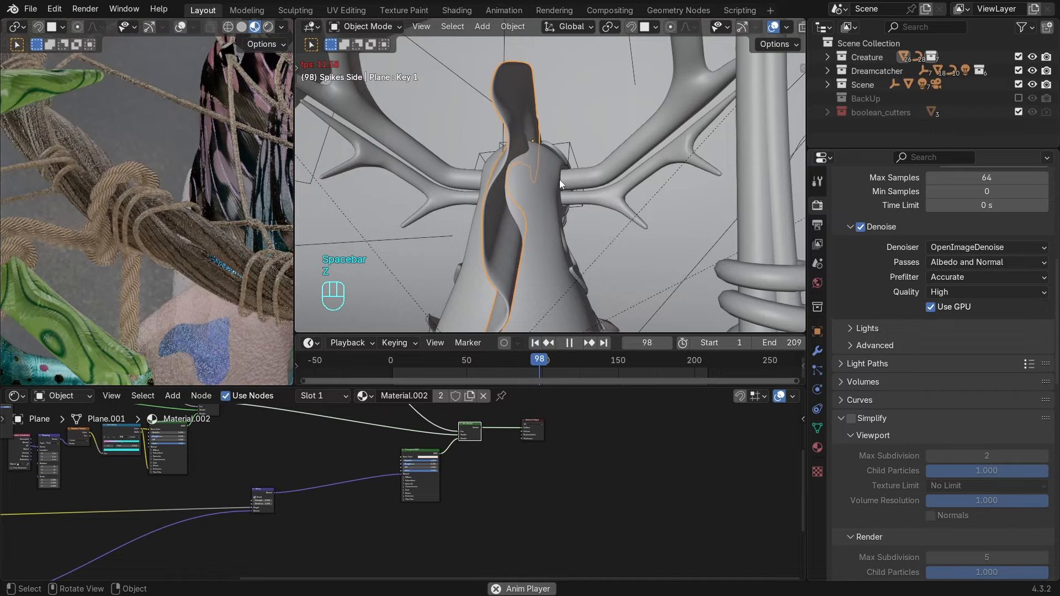
Review the animation of the mane, feather, eye, antlers and camera motion from several angles during playback.
middle_click_drag(559, 180, 523, 168)
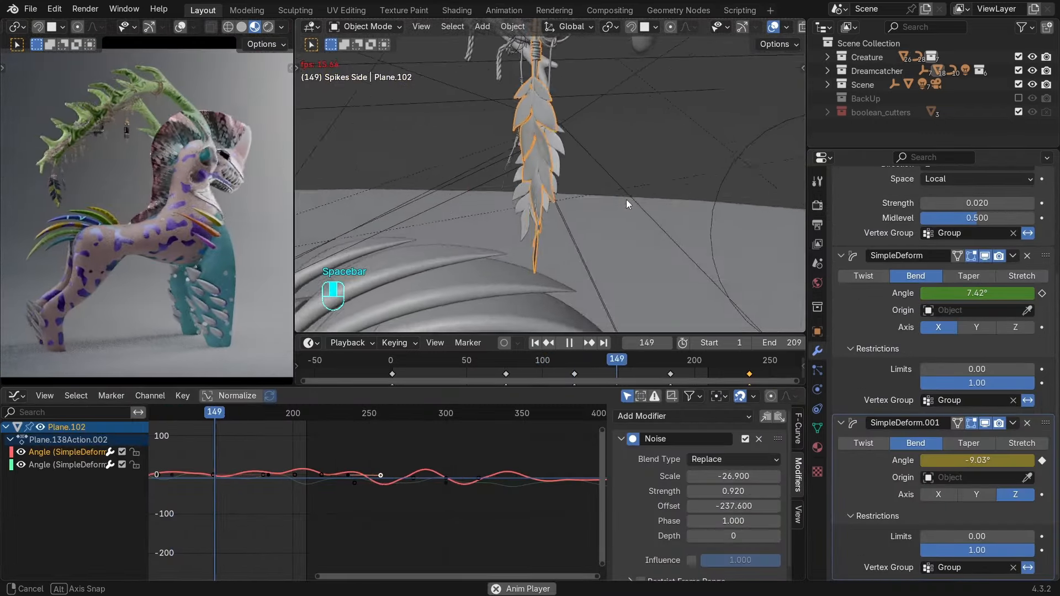
middle_click_drag(630, 182, 585, 179)
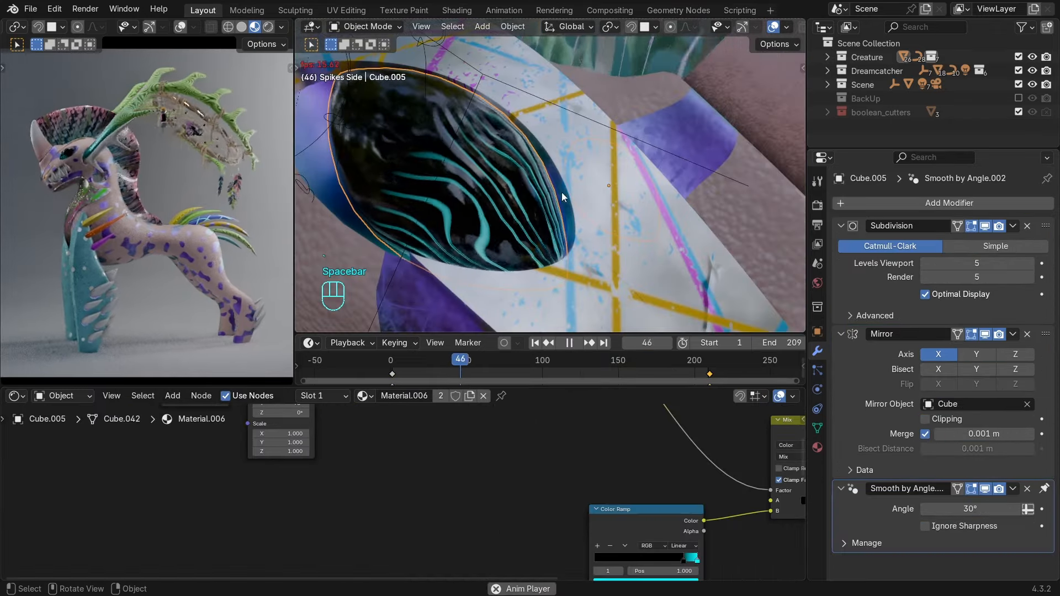
key("space")
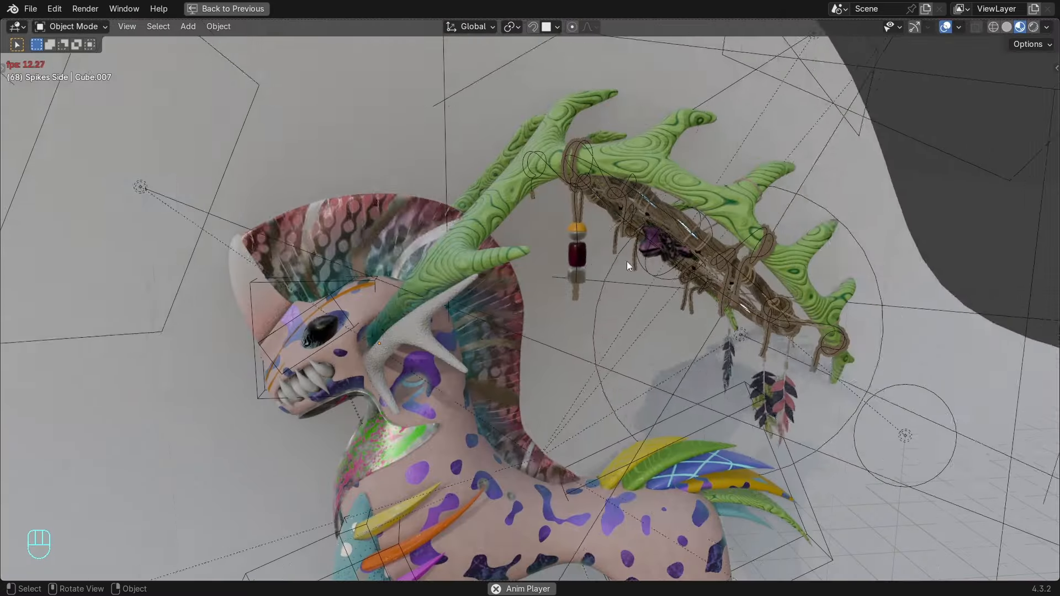
middle_click_drag(627, 261, 647, 299)
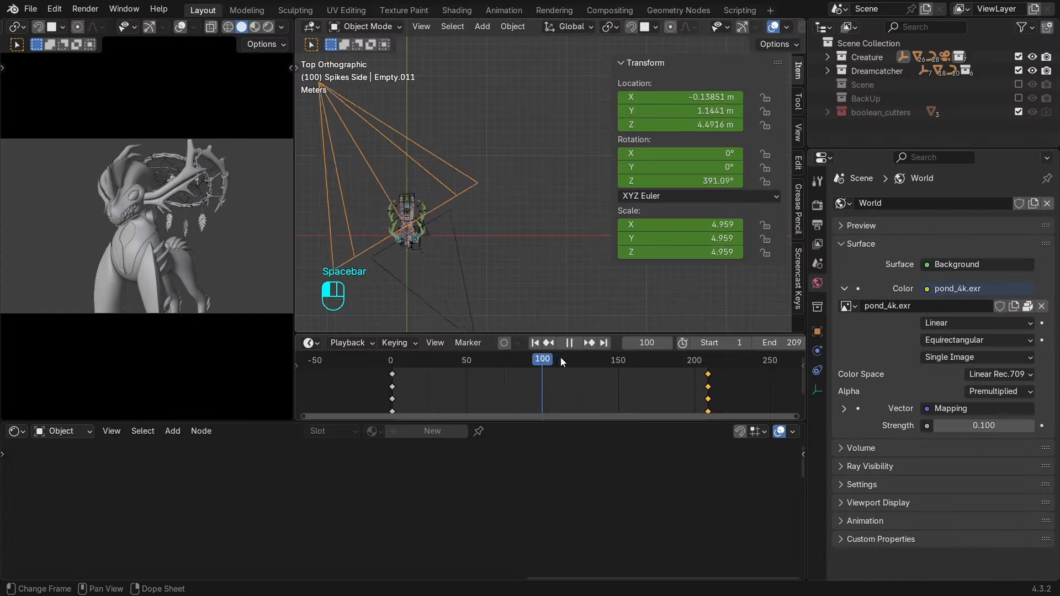
left_click_drag(561, 362, 482, 362)
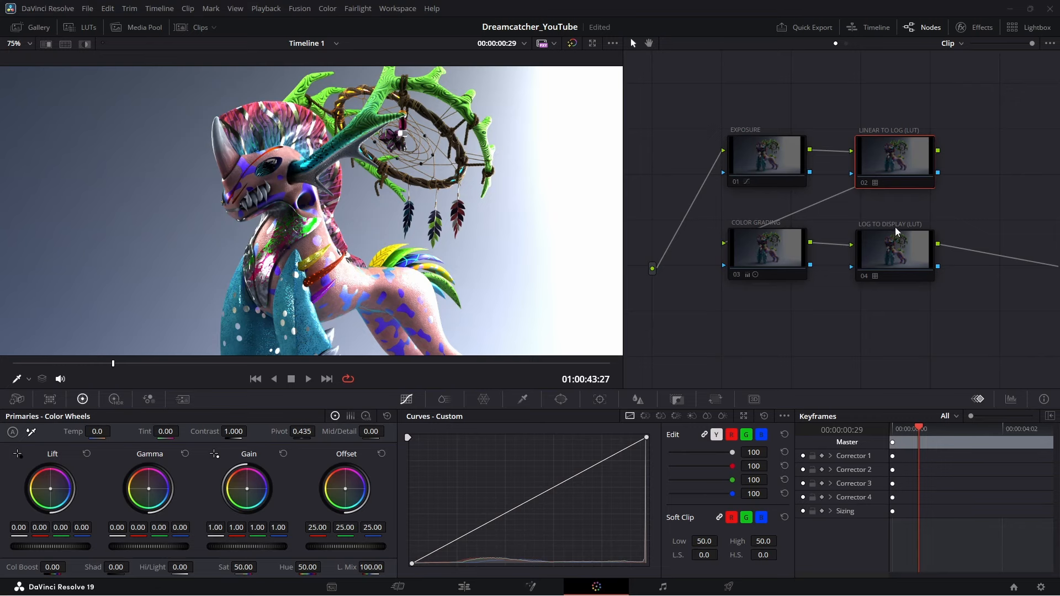
Switch to DaVinci Resolve and enable the LINEAR TO LOG (LUT), LOG TO DISPLAY (LUT), COLOR GRADING and EXPOSURE nodes.
left_click(865, 185)
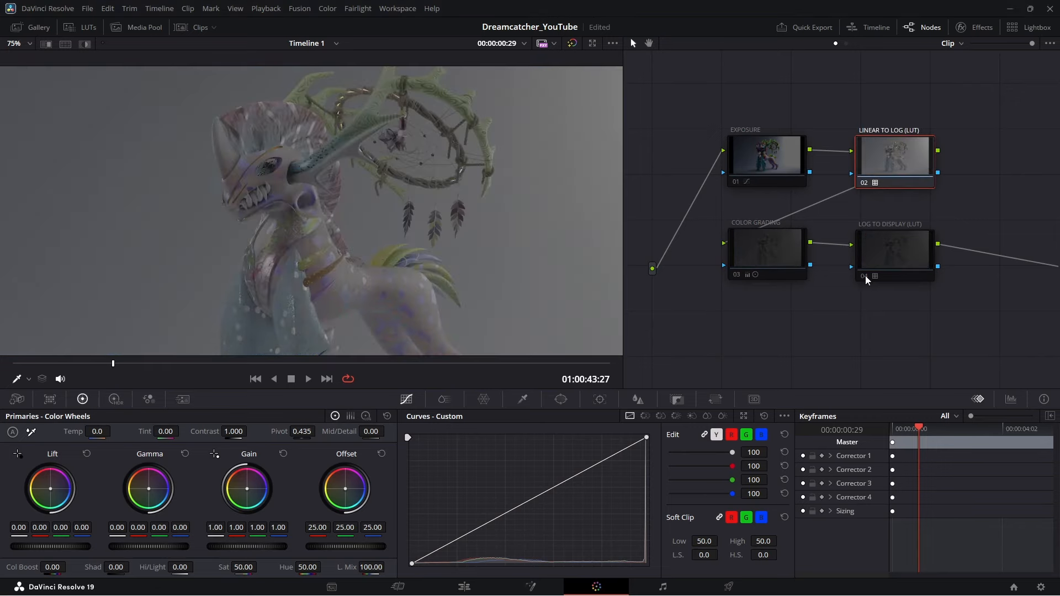
left_click(866, 277)
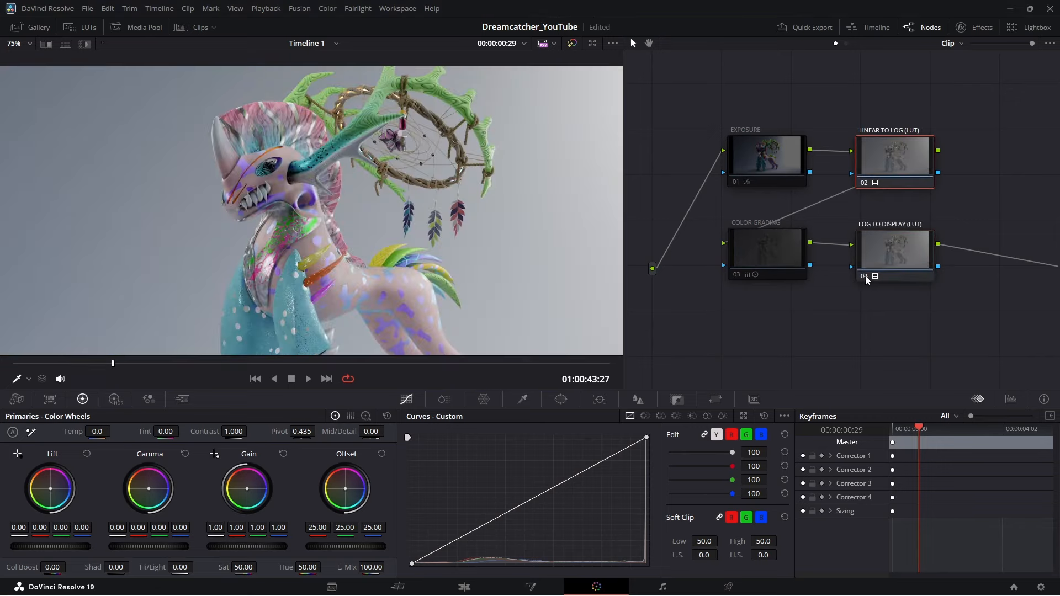
left_click(737, 274)
left_click(736, 182)
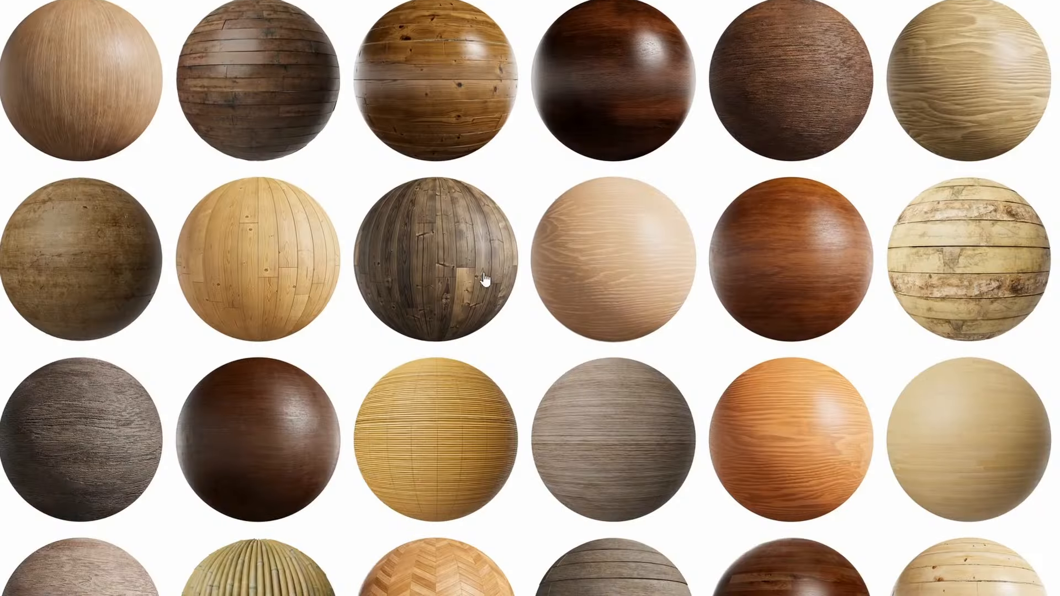
Browse the wood material previews and the sample images of Free Grunge Textures Png in the web browser.
scroll(31, 376, "down", 3)
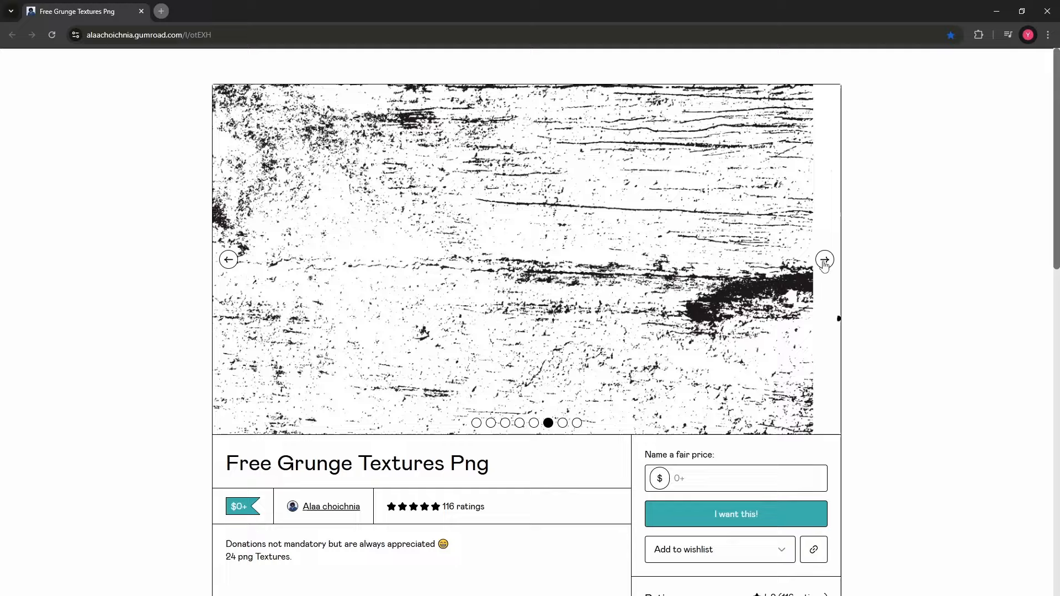
left_click(824, 259)
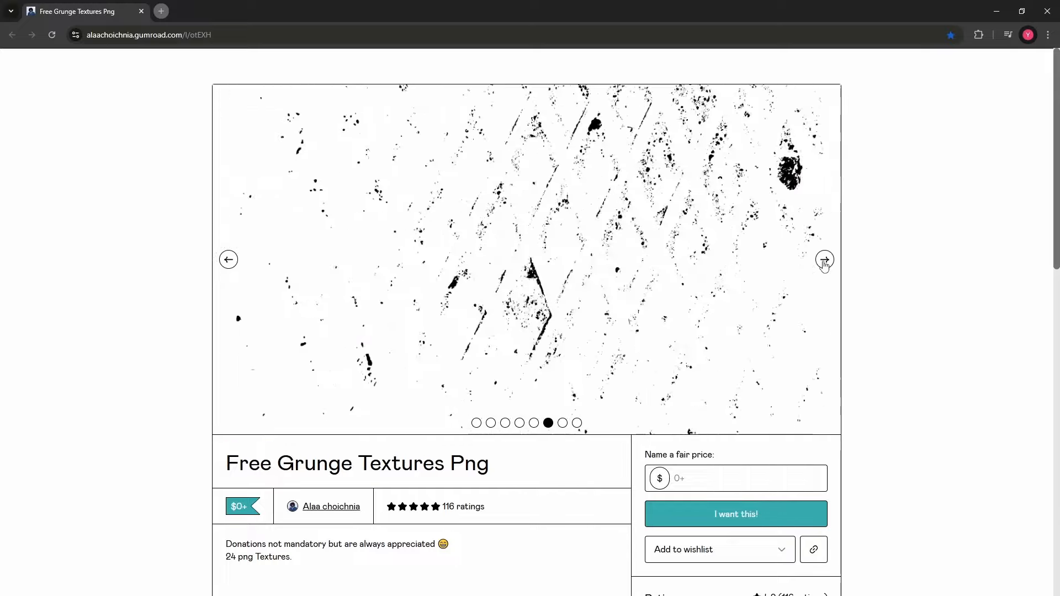
left_click(824, 259)
left_click(824, 259)
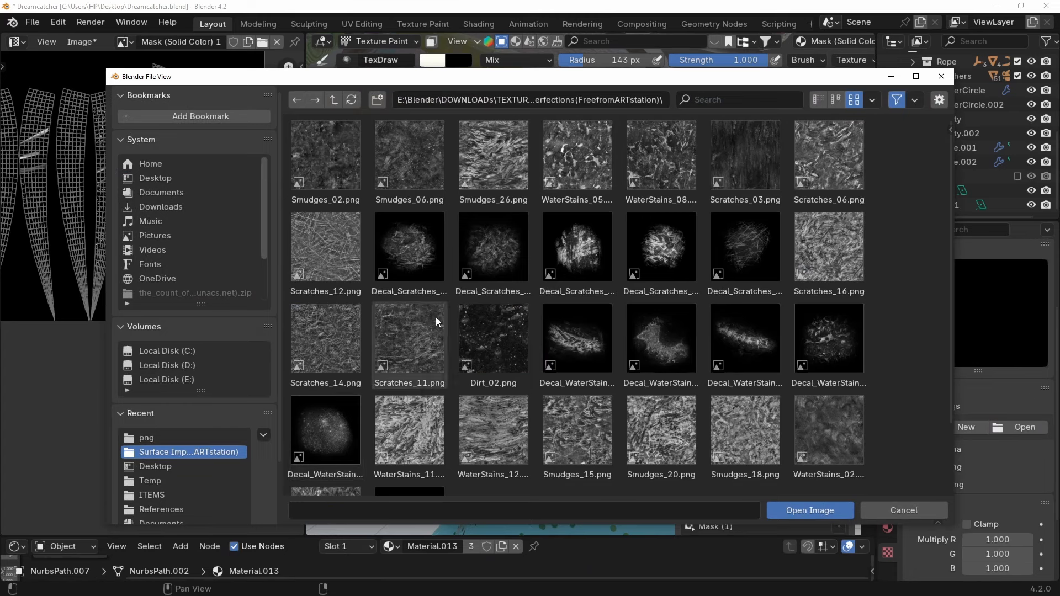
Switch to Blender and open the grunge texture 6.png from the png folder as an image.
left_click(333, 99)
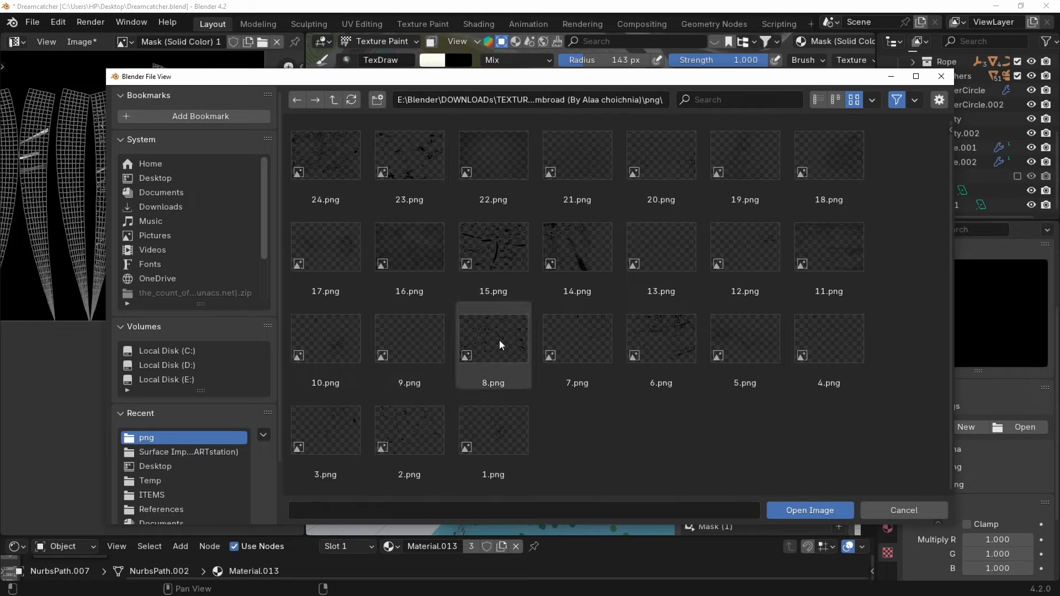
double_click(675, 333)
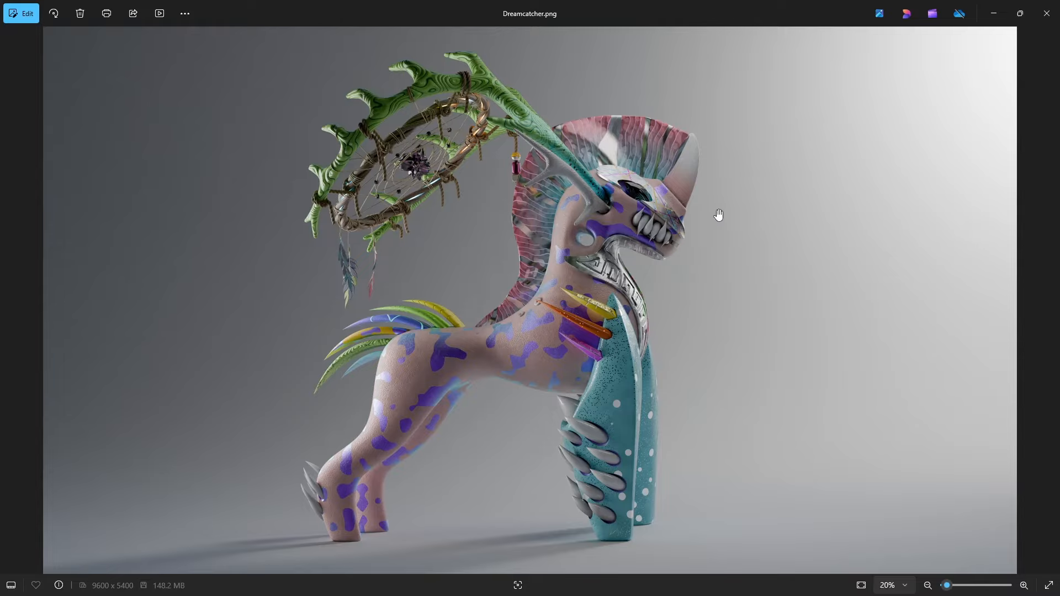
Switch to the image viewer and examine the antlers, head, neck, side spikes and front legs in Dreamcatcher.png.
scroll(718, 215, "up", 5)
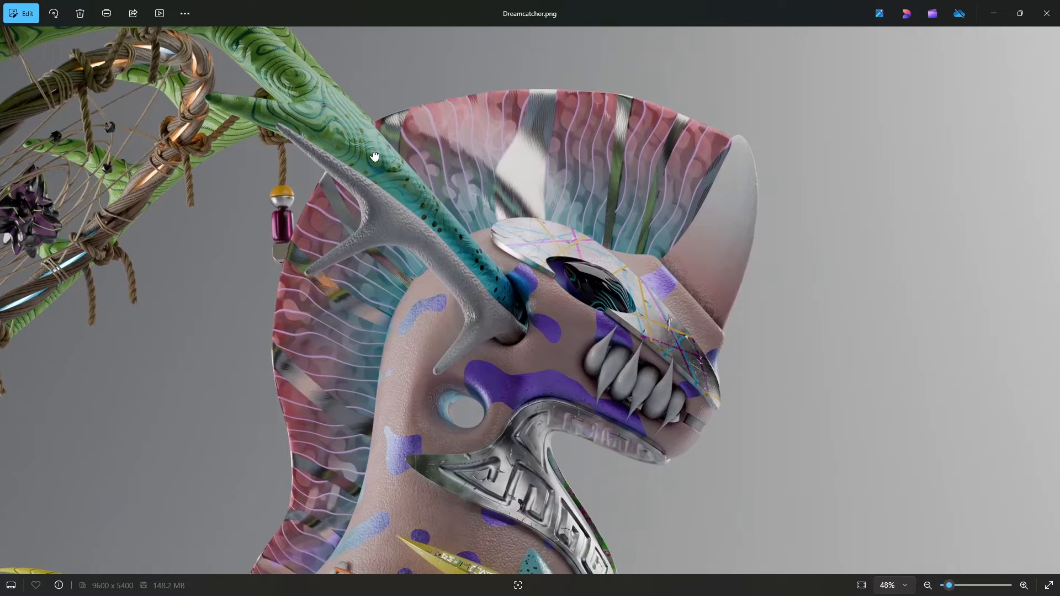
scroll(374, 156, "up", 5)
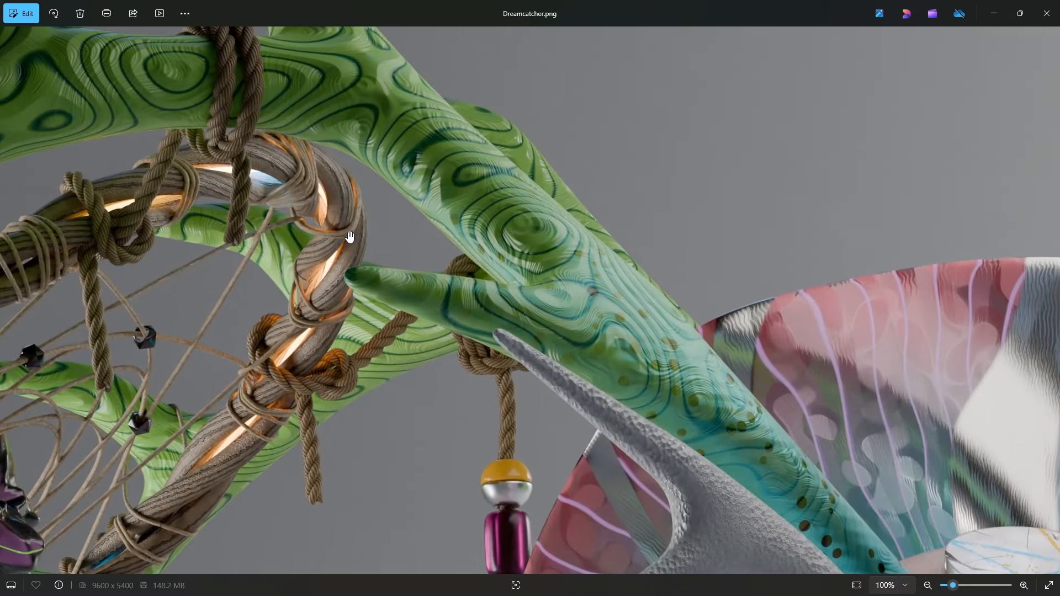
left_click_drag(674, 486, 402, 211)
left_click_drag(739, 430, 391, 248)
scroll(622, 343, "down", 5)
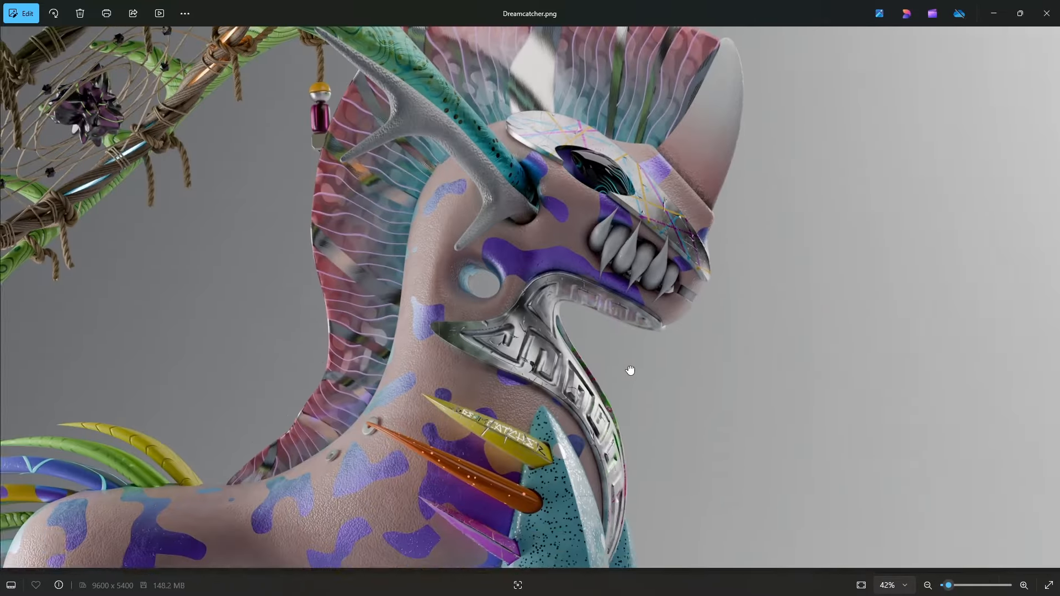
left_click_drag(630, 370, 647, 186)
scroll(648, 259, "up", 3)
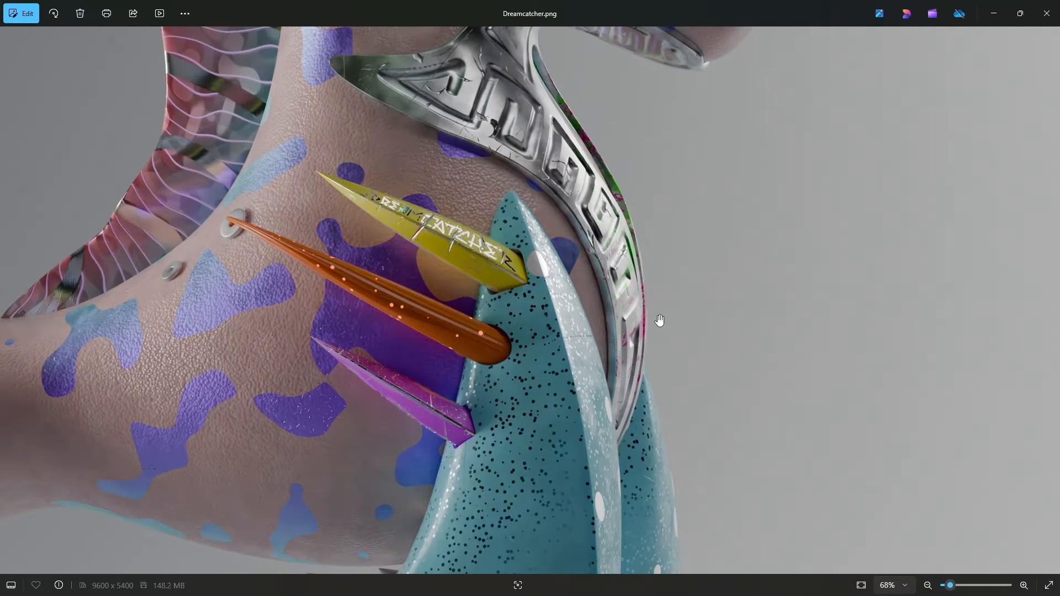
scroll(640, 337, "down", 2)
scroll(638, 344, "down", 2)
left_click_drag(602, 480, 591, 246)
scroll(589, 314, "up", 5)
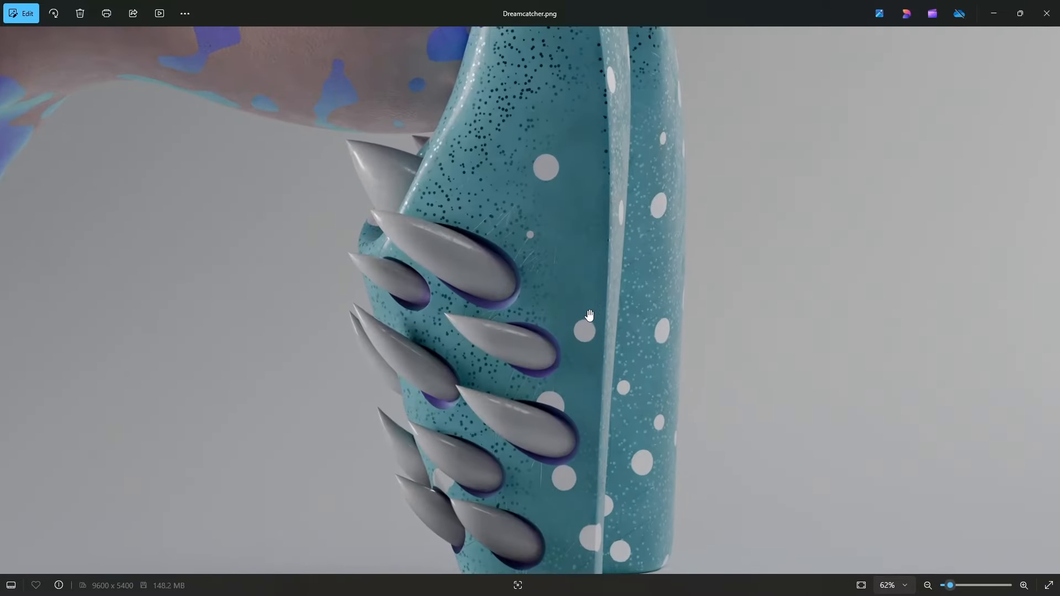
Examine the dreamcatcher, feathers, tail spikes and hind legs in the rendered image.
scroll(435, 284, "down", 3)
left_click_drag(276, 174, 721, 415)
scroll(534, 301, "up", 2)
scroll(530, 303, "down", 3)
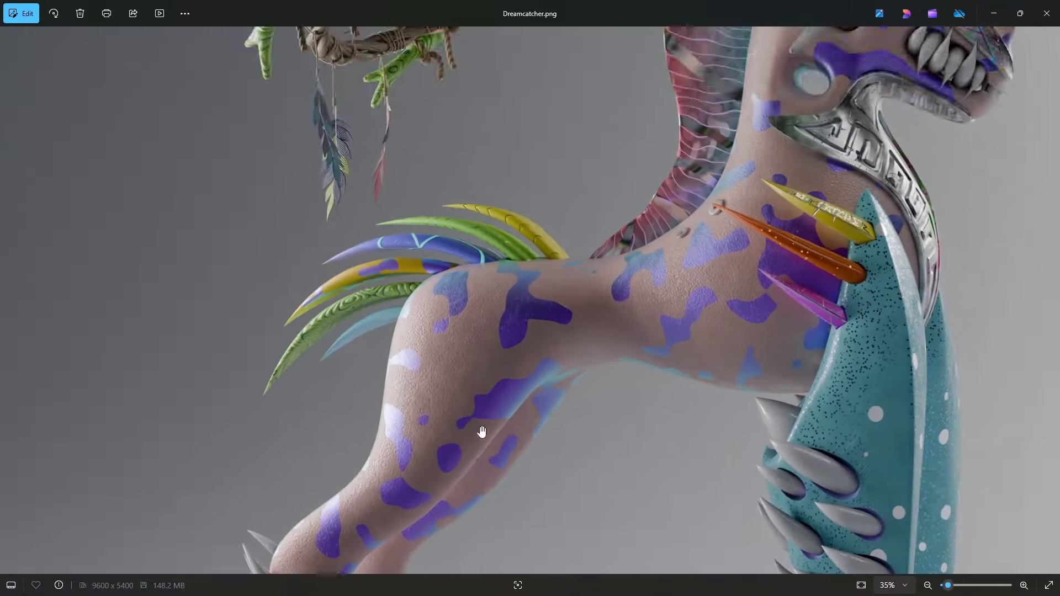
left_click_drag(480, 433, 509, 245)
scroll(453, 419, "up", 2)
scroll(525, 407, "down", 3)
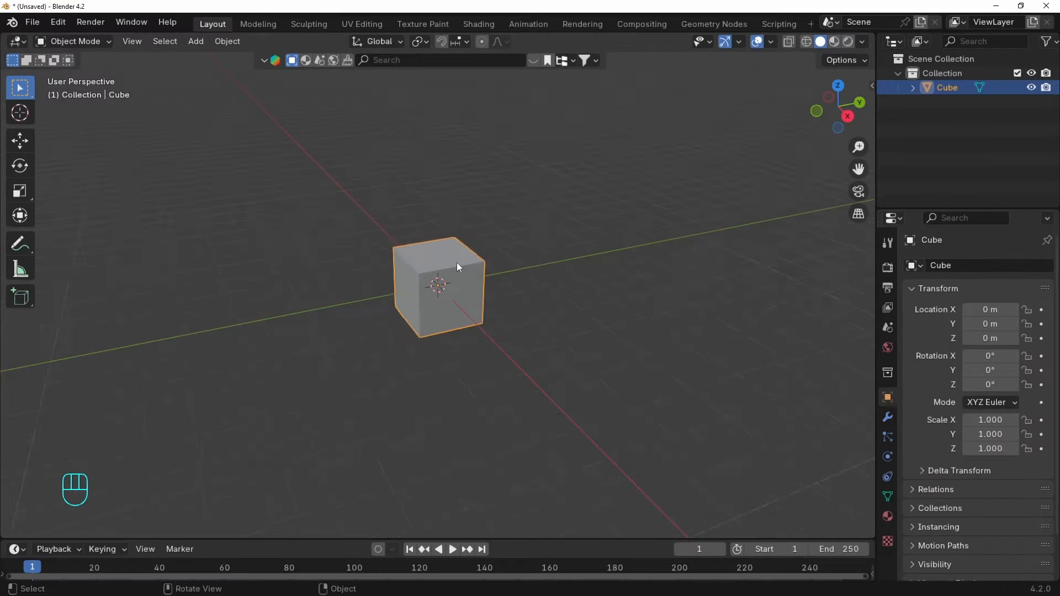
scroll(456, 263, "up", 5)
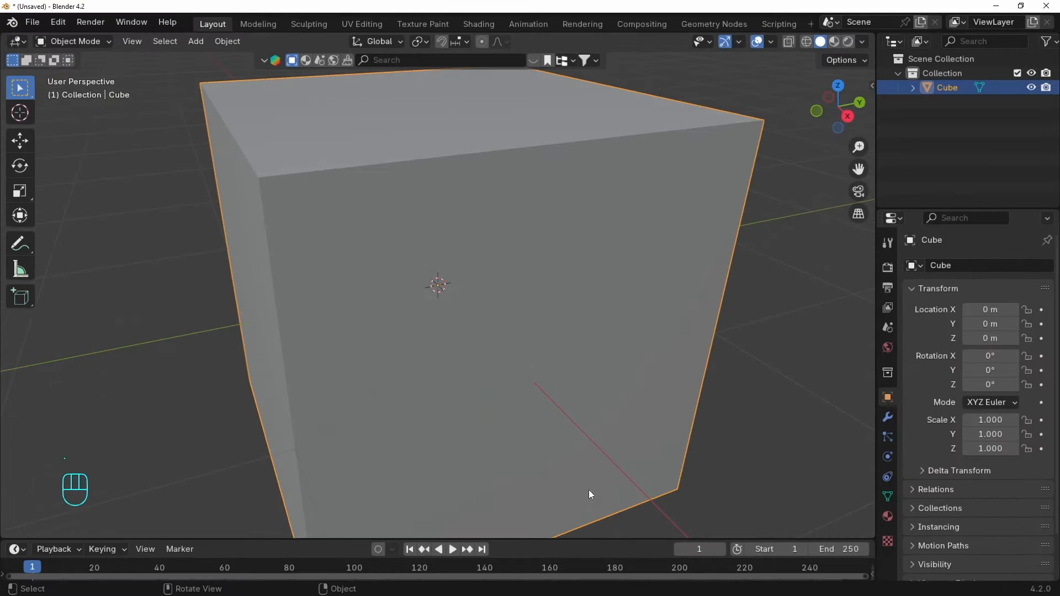
Enter Edit Mode with X-ray on and split the cube down the middle with a loop cut across the X axis.
middle_click_drag(589, 492, 456, 284)
scroll(456, 284, "down", 5)
key("Tab")
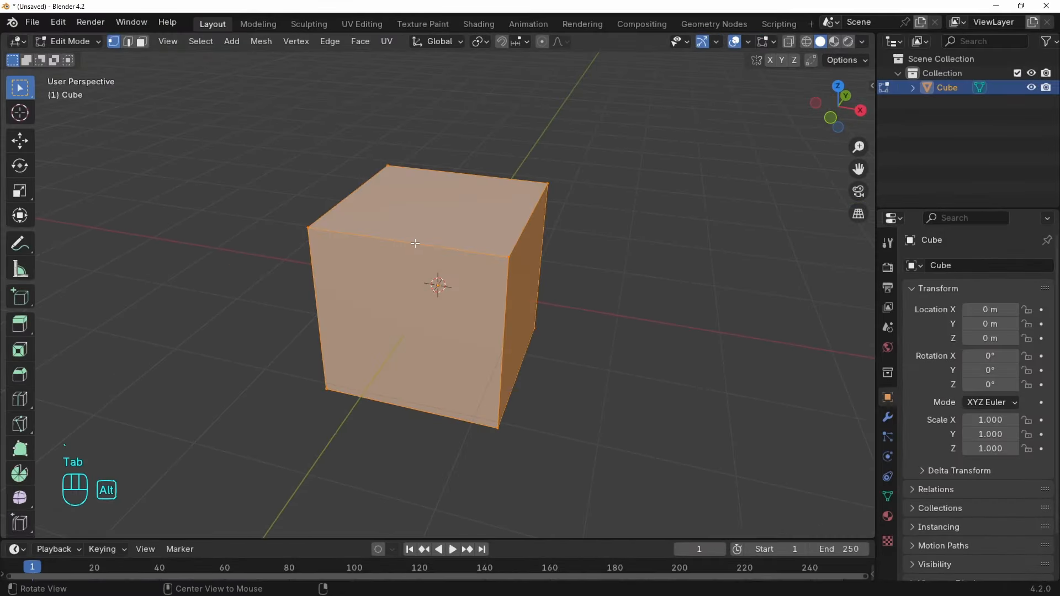
key("alt+z")
key("ctrl+r")
left_click(430, 237)
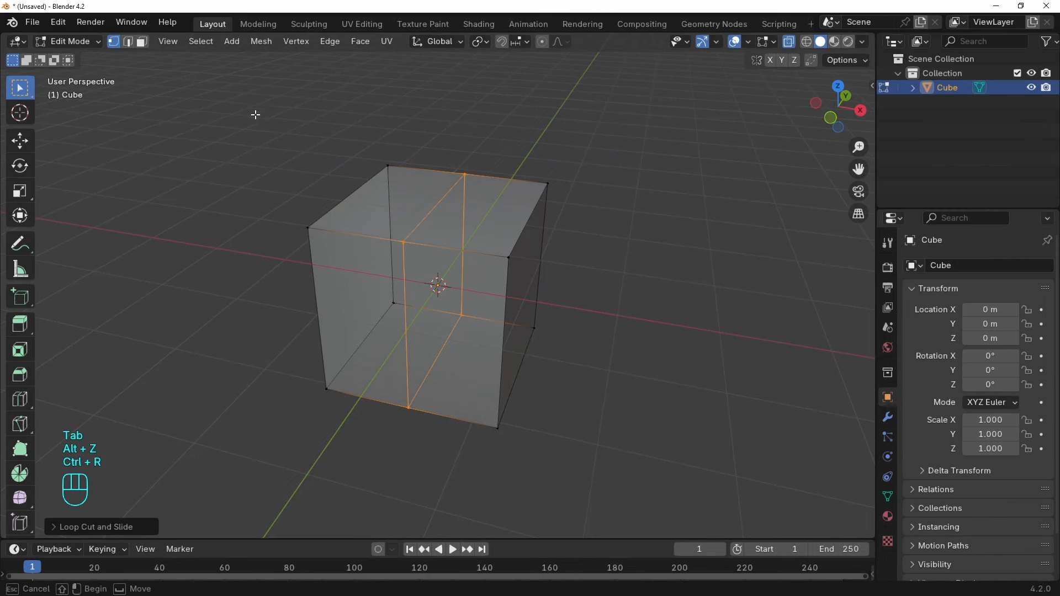
Delete the vertices on the negative X side, leaving only half of the cube.
left_click_drag(256, 115, 396, 463)
key("x")
left_click(381, 418)
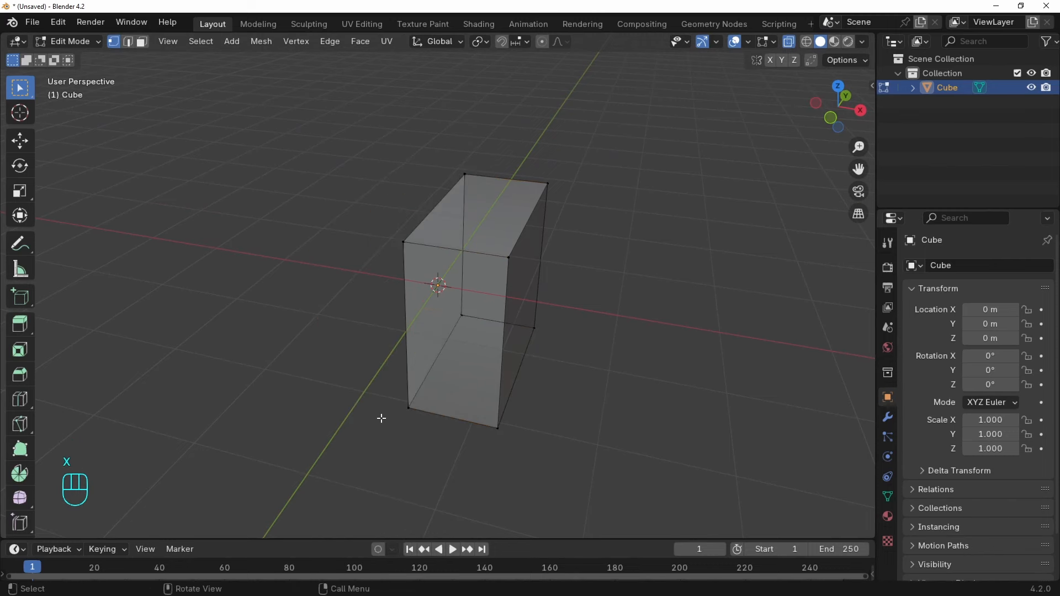
Add a Mirror modifier on the X axis with Clipping enabled and test it by moving a centre vertex.
left_click(888, 418)
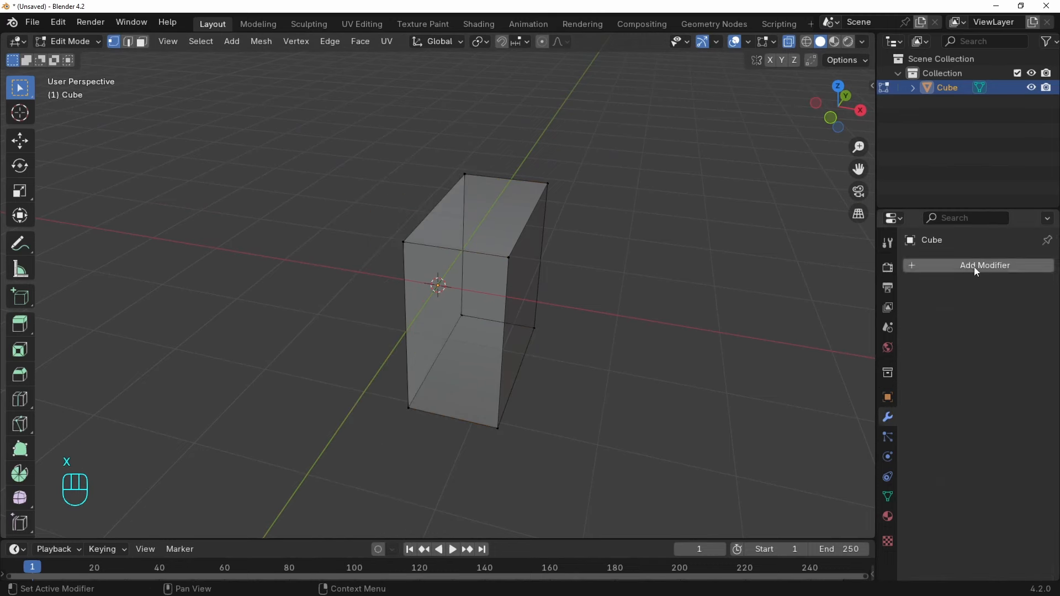
left_click(976, 269)
type("mi")
left_click(772, 293)
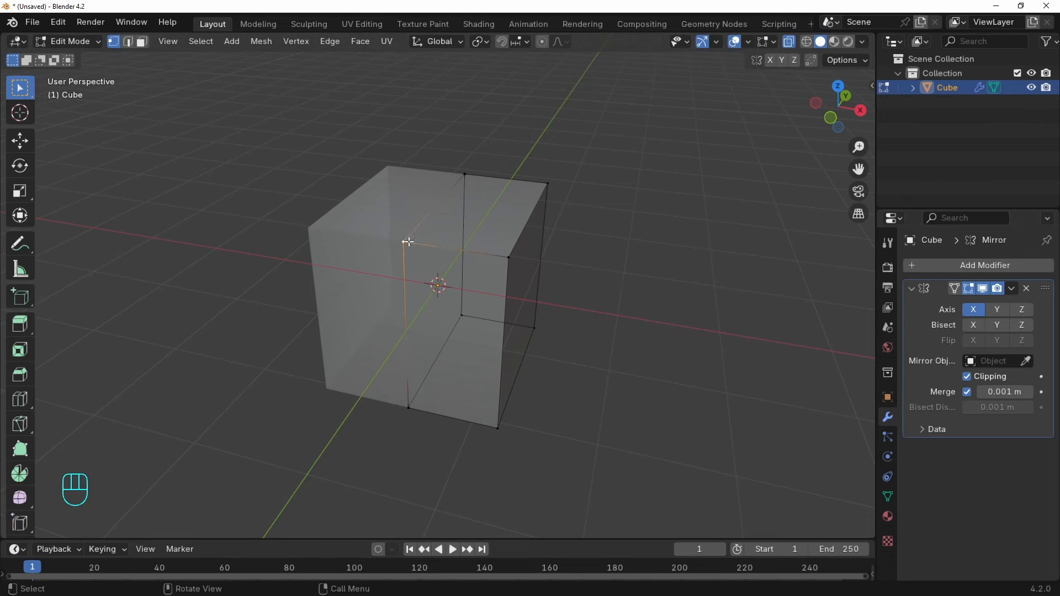
key("g")
key("g")
key("alt+z")
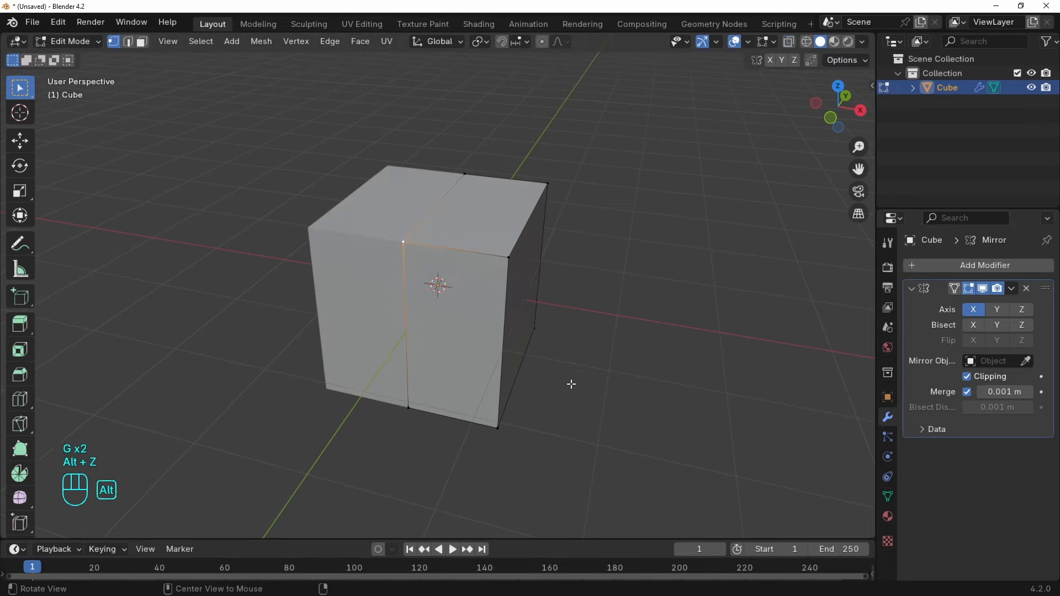
Scale the half cube's outer side face down to about 0.74 in the right view.
key("grave")
left_click(522, 316)
key("3")
key("s")
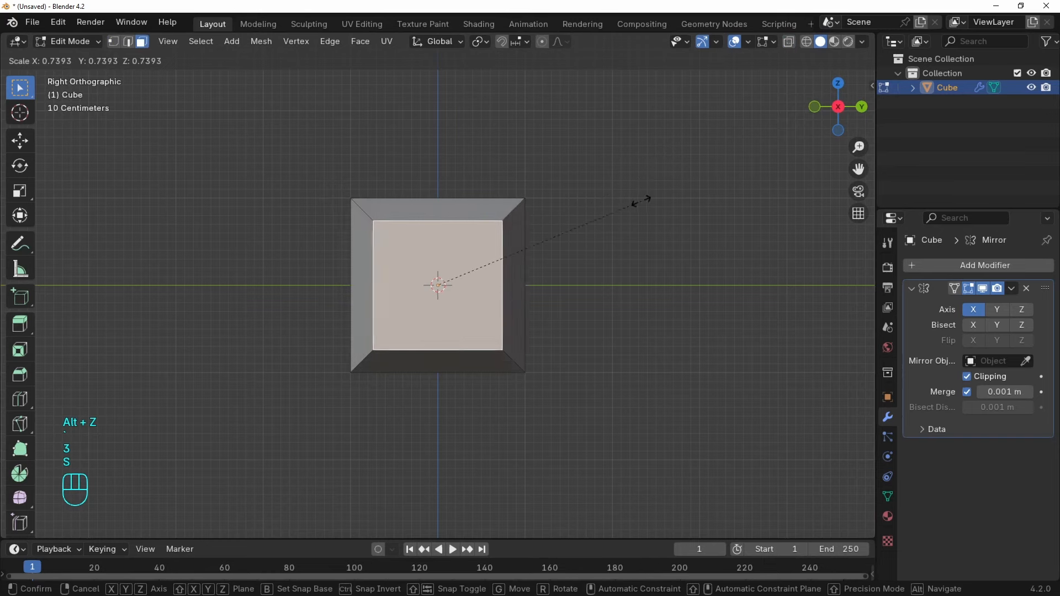
left_click(635, 200)
middle_click_drag(635, 200, 674, 312)
Extrude the back face twice along positive Y, scaling each new end smaller to taper the body towards the waist.
key("3")
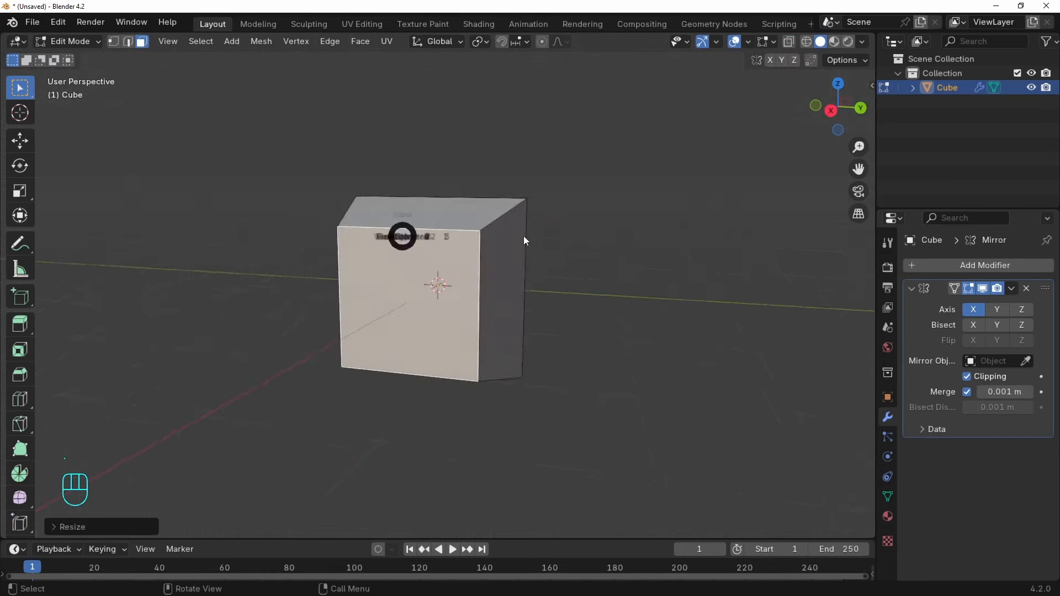
scroll(668, 260, "down", 5, "ctrl")
key("e")
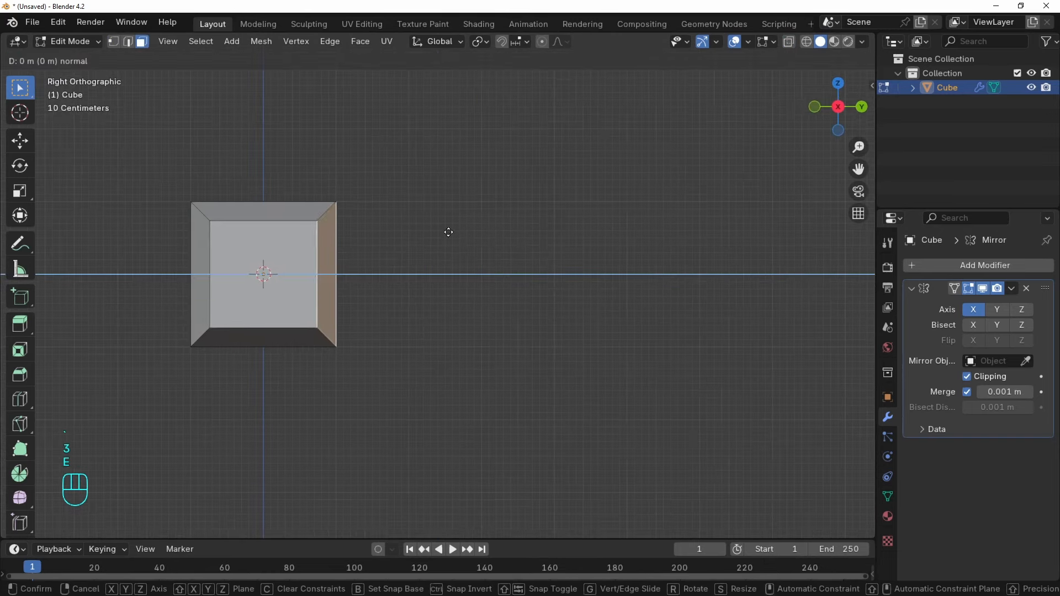
left_click(495, 231)
key("s")
left_click(484, 228)
key("e")
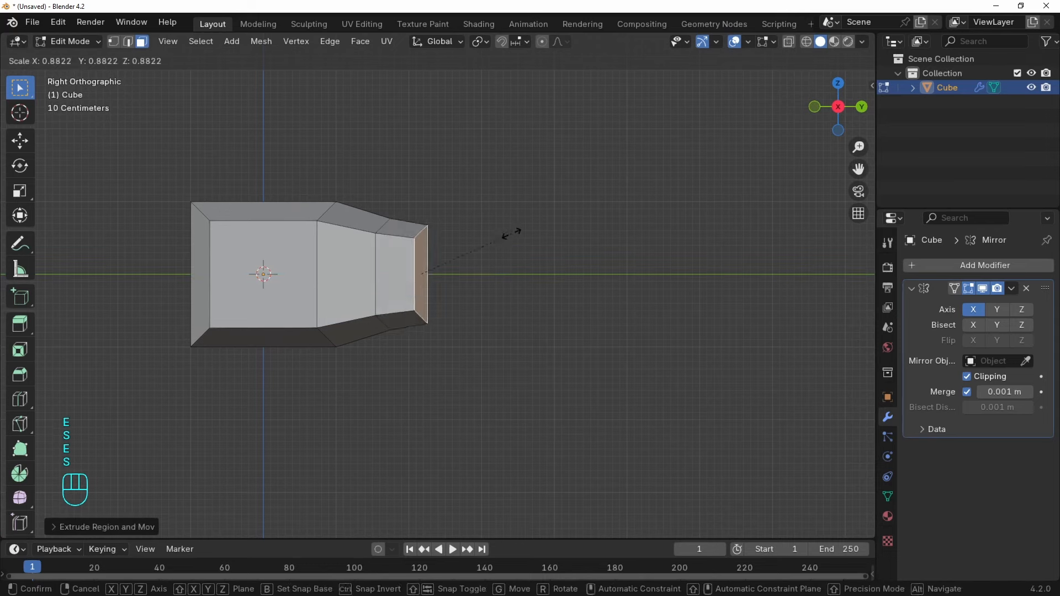
left_click(502, 239)
Extrude a short section behind the waist, scale its end up, and extrude about 1.5 m further for the hindquarters.
key("e")
left_click(539, 238)
key("s")
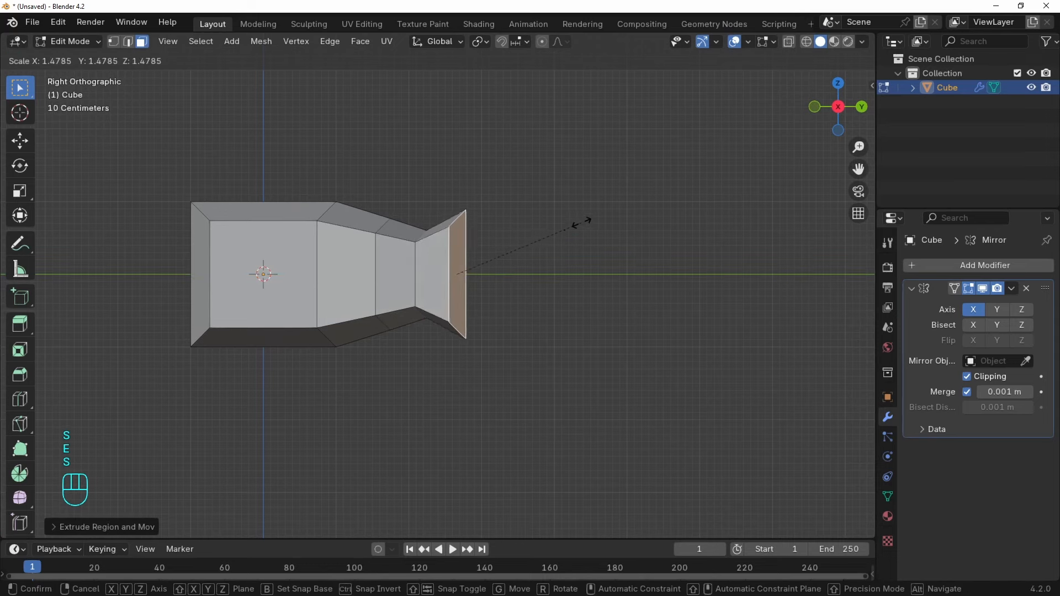
left_click(577, 226)
key("e")
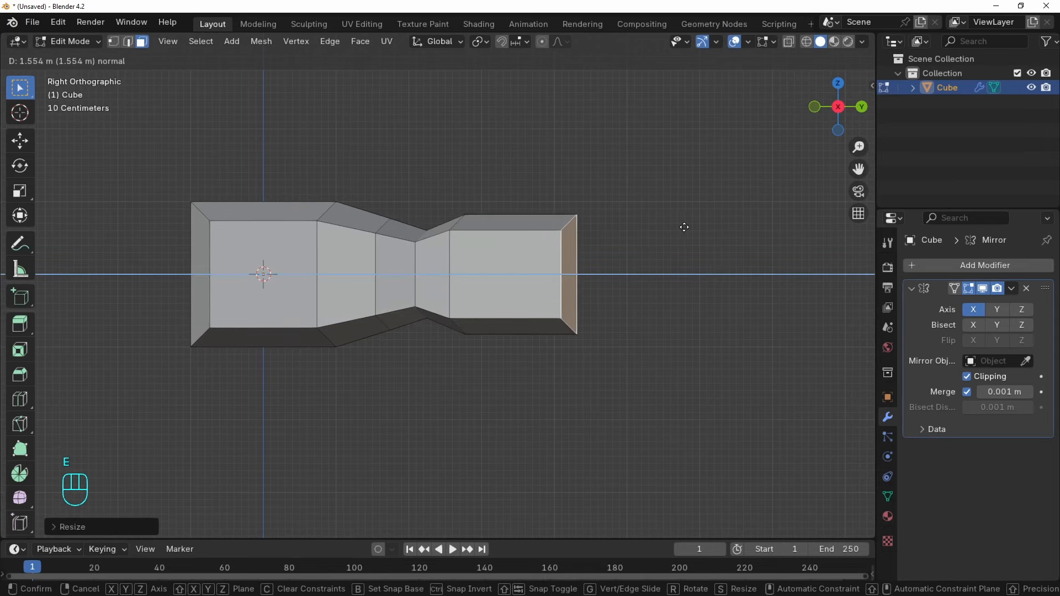
left_click(686, 227)
Scale down the rear end face of the hindquarters and slide the block's selected geometry to refine its shape.
middle_click_drag(687, 227, 308, 275)
key("s")
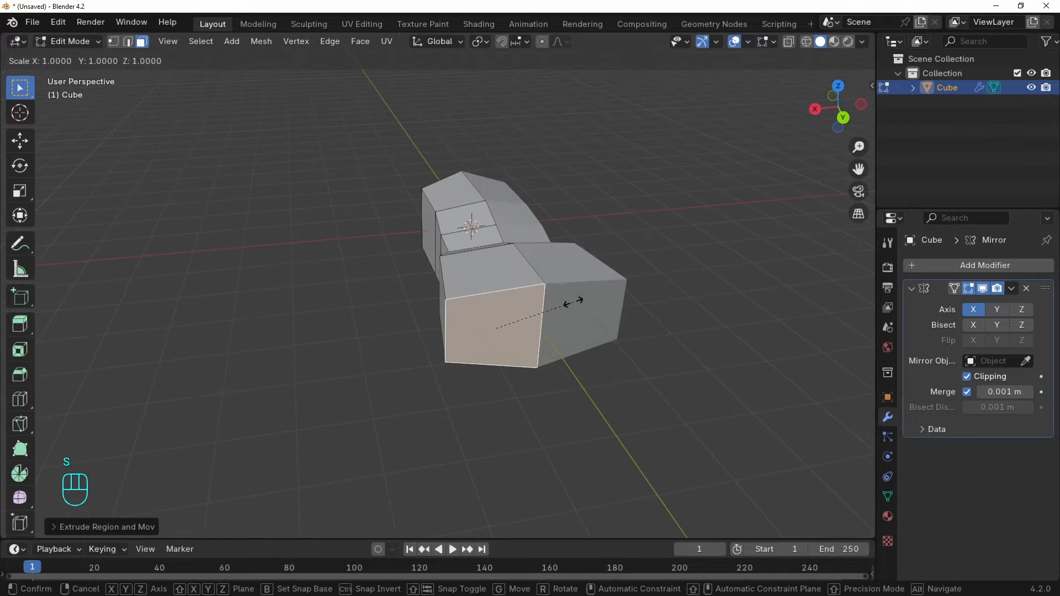
left_click(535, 319)
middle_click_drag(535, 319, 652, 364)
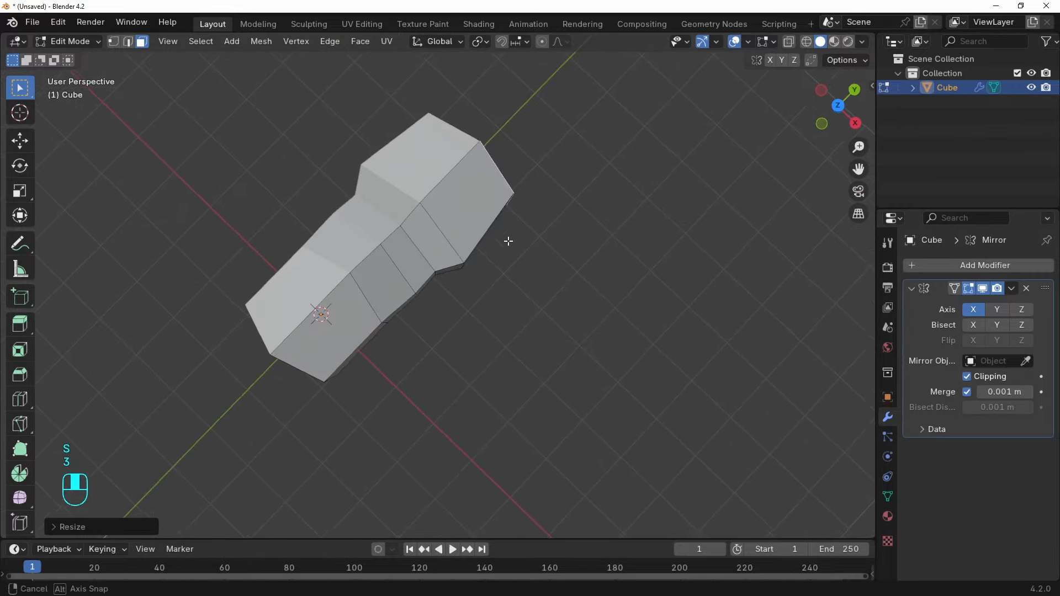
middle_click_drag(508, 241, 480, 217)
key("g")
key("g")
left_click(547, 290)
Extrude the front block's top face upward as the neck base, scale it narrower and adjust its position.
left_click(331, 217)
key("grave")
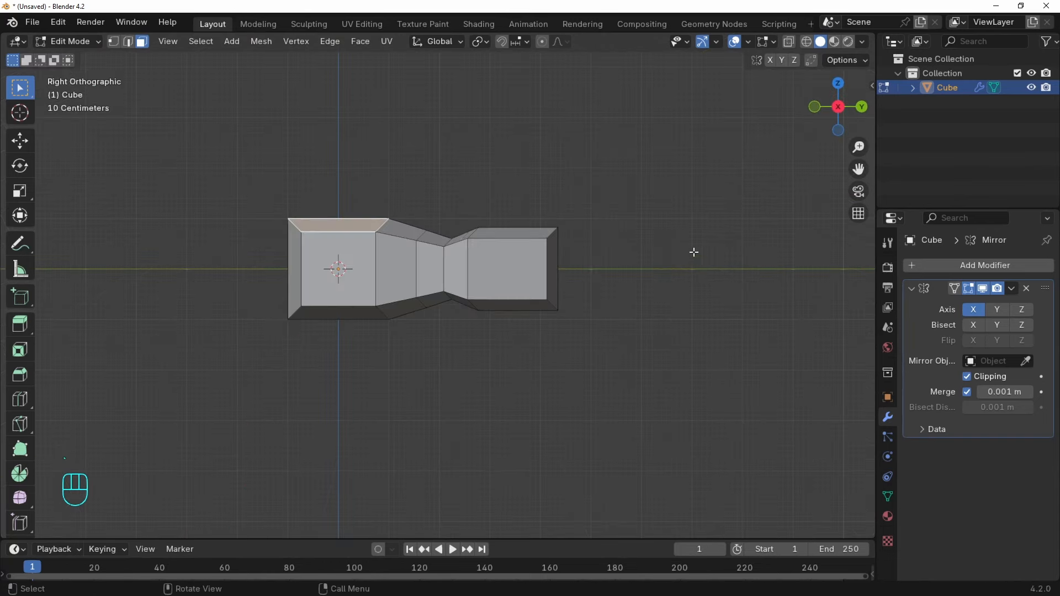
key("KP_Decimal")
key("e")
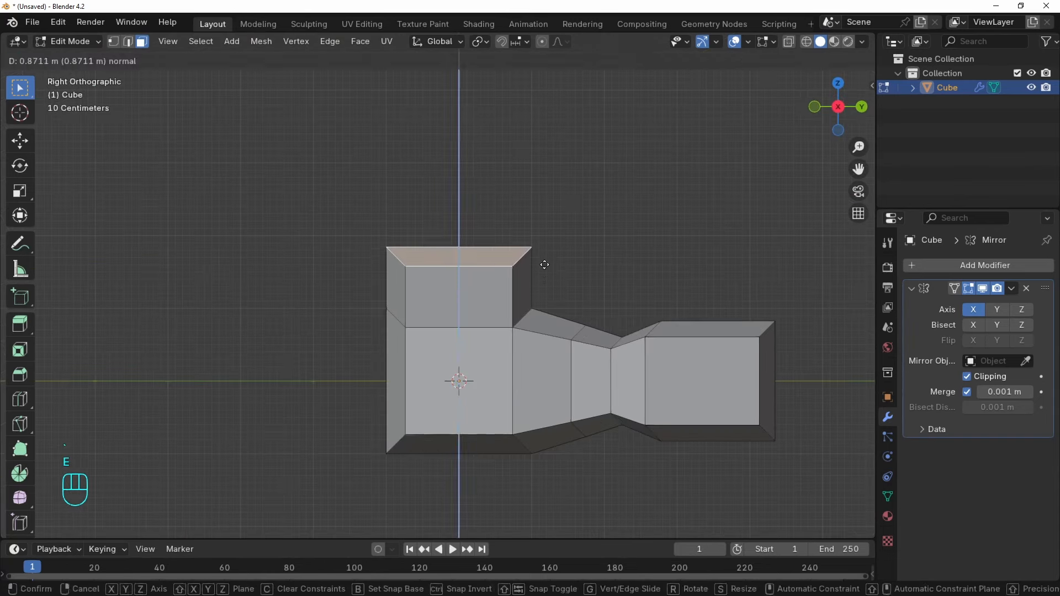
left_click(544, 265)
key("g")
left_click(570, 246)
key("s")
left_click(549, 237)
key("g")
left_click(538, 259)
Shift the top face of the neck base sideways and extrude a second neck section upward.
middle_click_drag(538, 259, 528, 293)
key("g")
middle_click(537, 287)
left_click(561, 284)
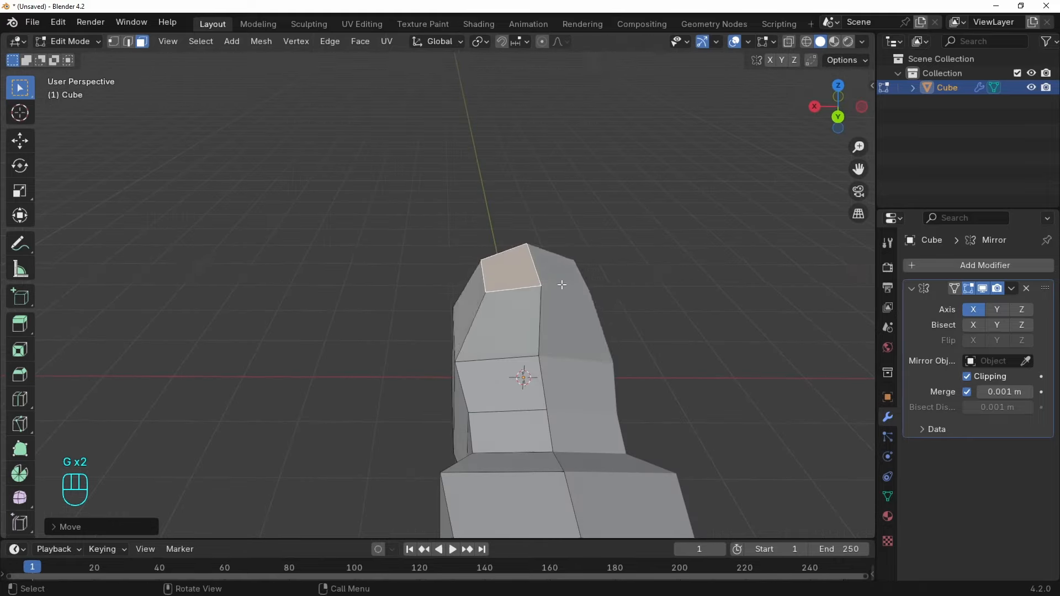
left_click(601, 244)
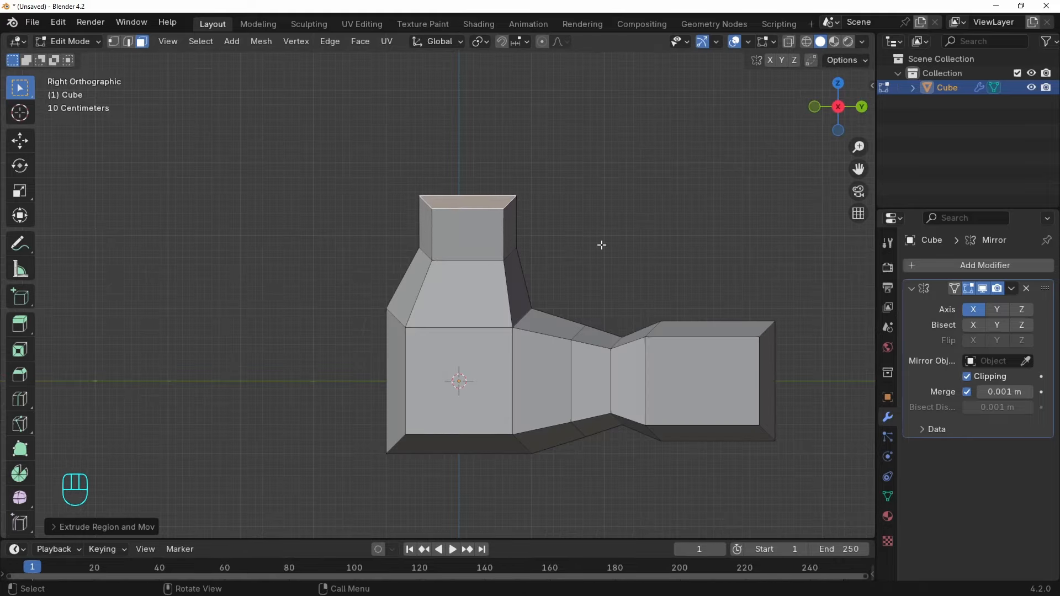
Rotate the top of the neck, extrude the head and snout forward and downward, and scale the snout tip to about 0.79.
key("r")
left_click(546, 185)
middle_click_drag(546, 186, 584, 267, "shift")
key("e")
key("e")
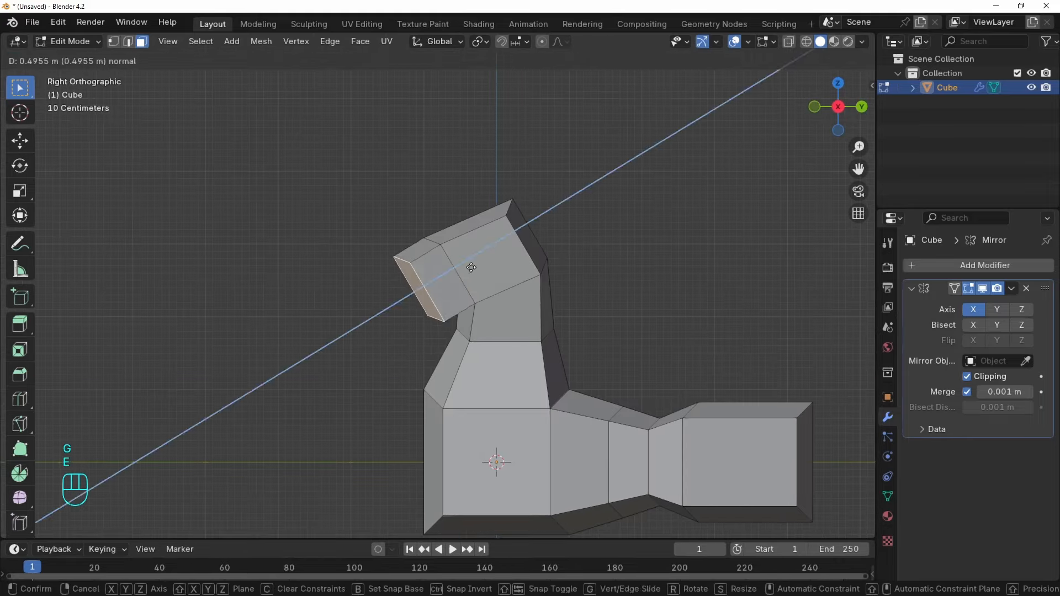
left_click(453, 277)
key("s")
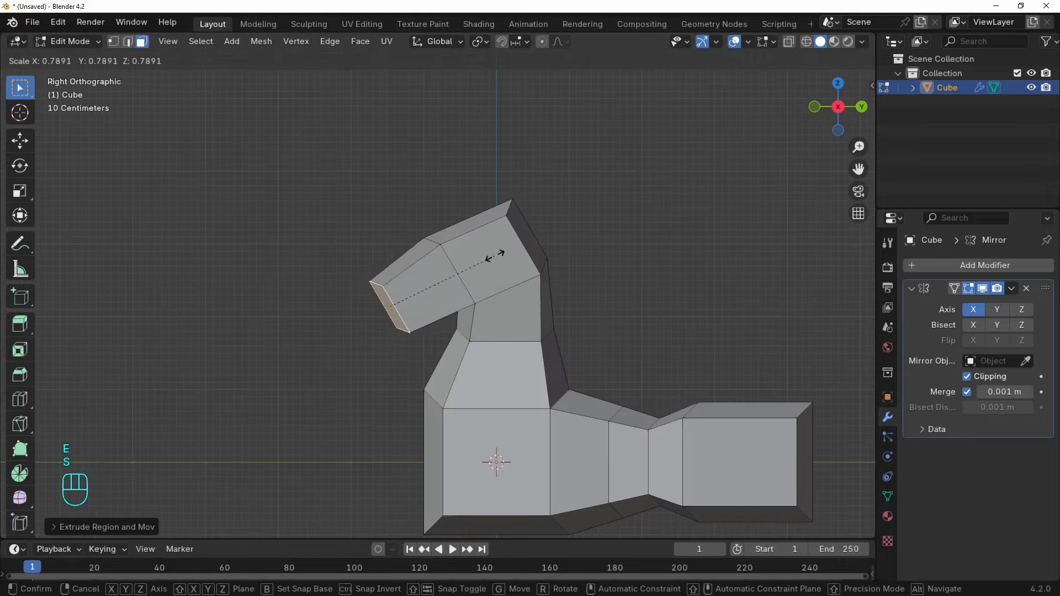
left_click(492, 256)
Move the head's vertices and edges to shape the forehead, jaw and cheeks.
key("1")
key("g")
left_click(475, 224)
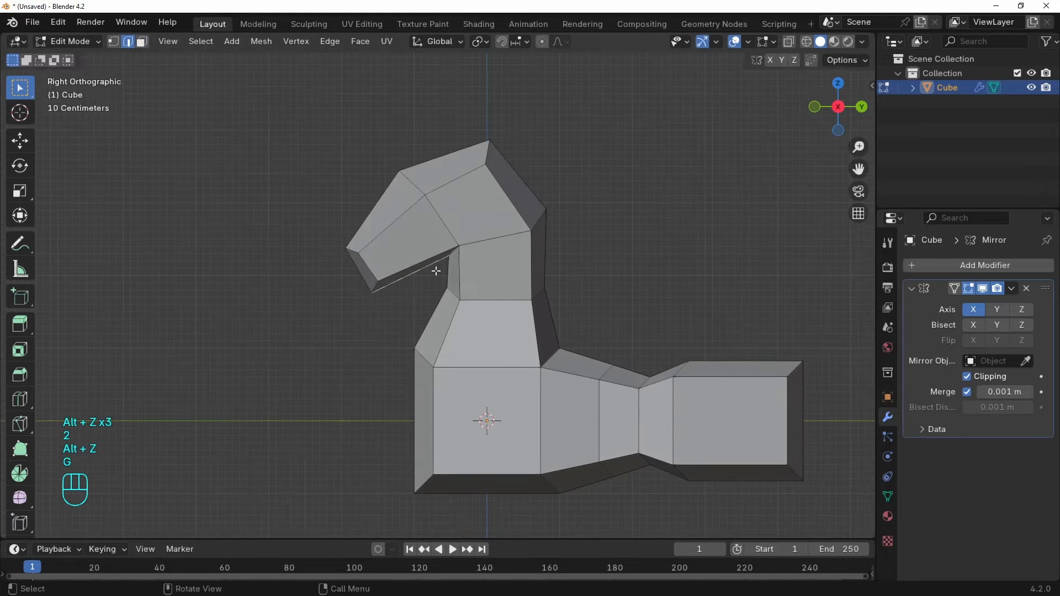
key("g")
left_click(447, 270)
key("g")
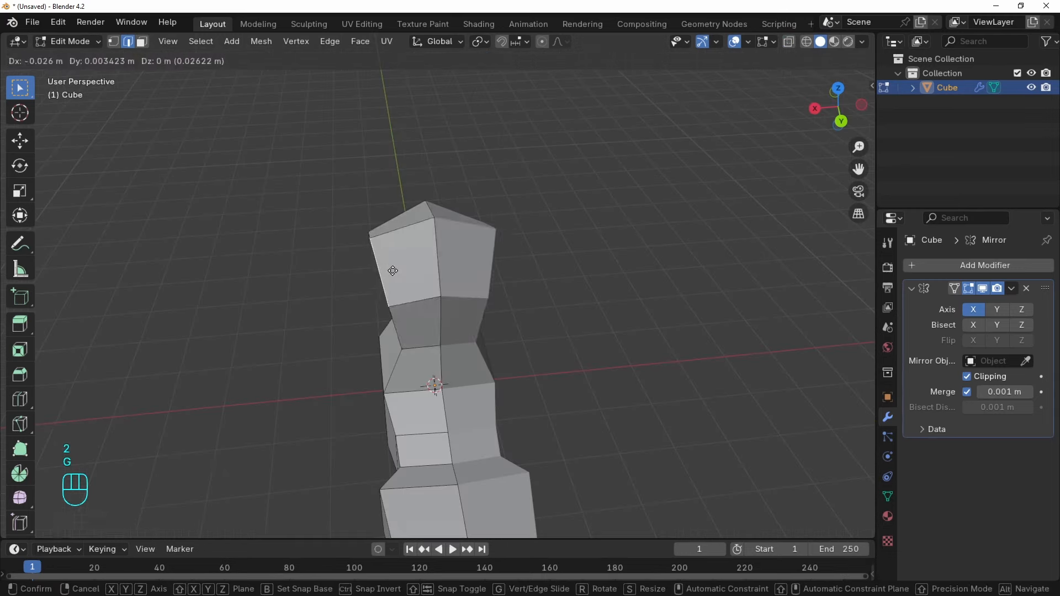
left_click(392, 270)
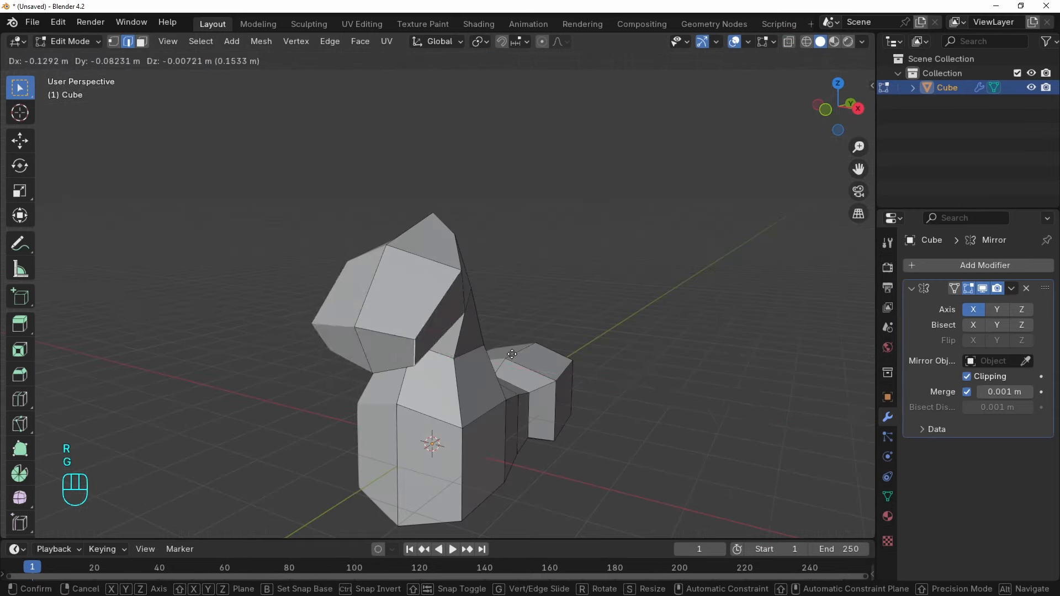
middle_click(506, 355)
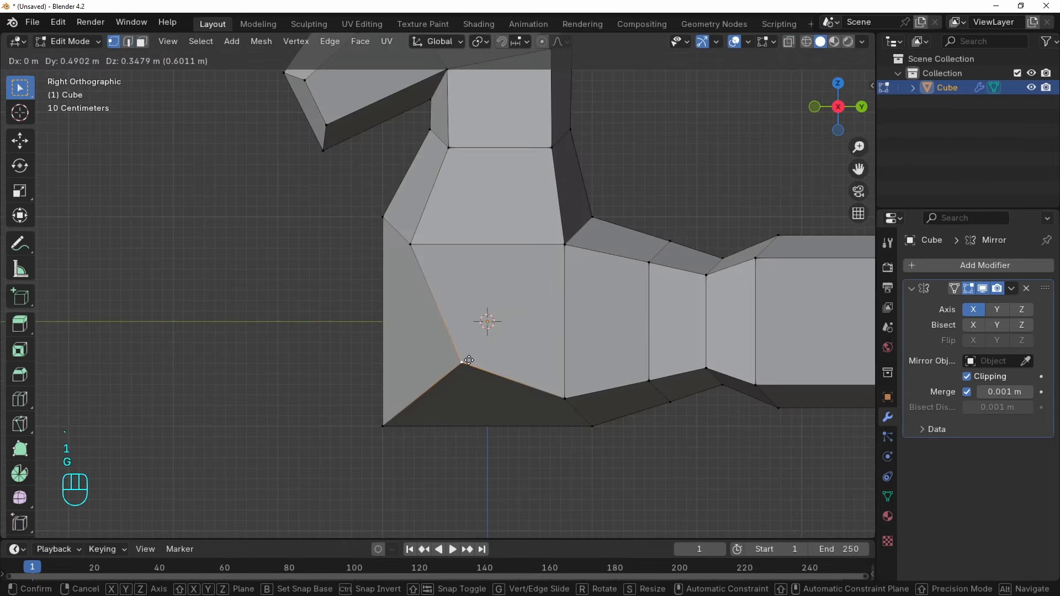
Move the lower chest and waist vertices in the right view to angle the chest and refine the back line.
key("g")
key("g")
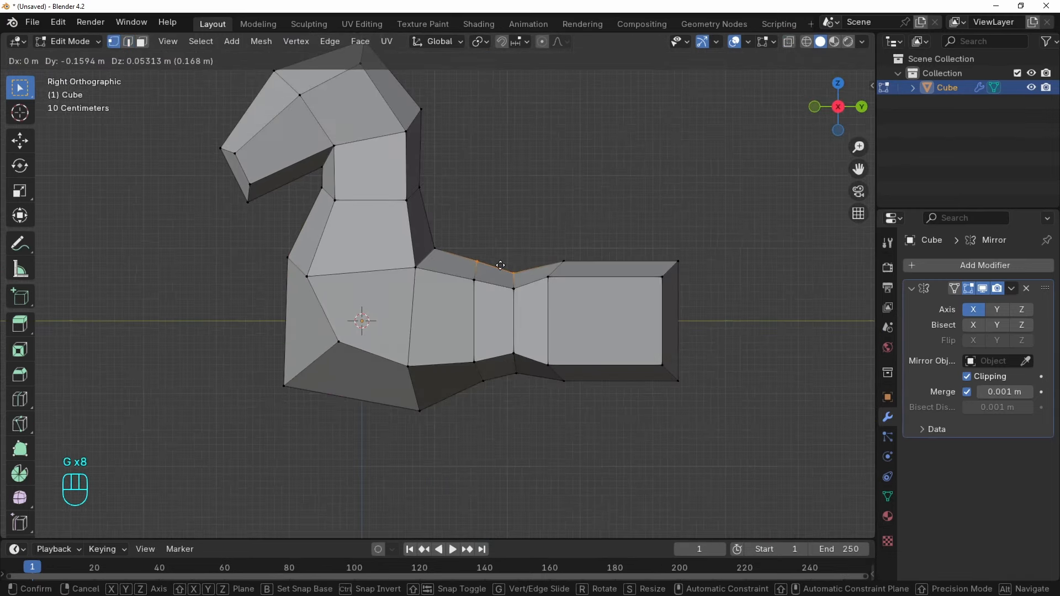
left_click(610, 320)
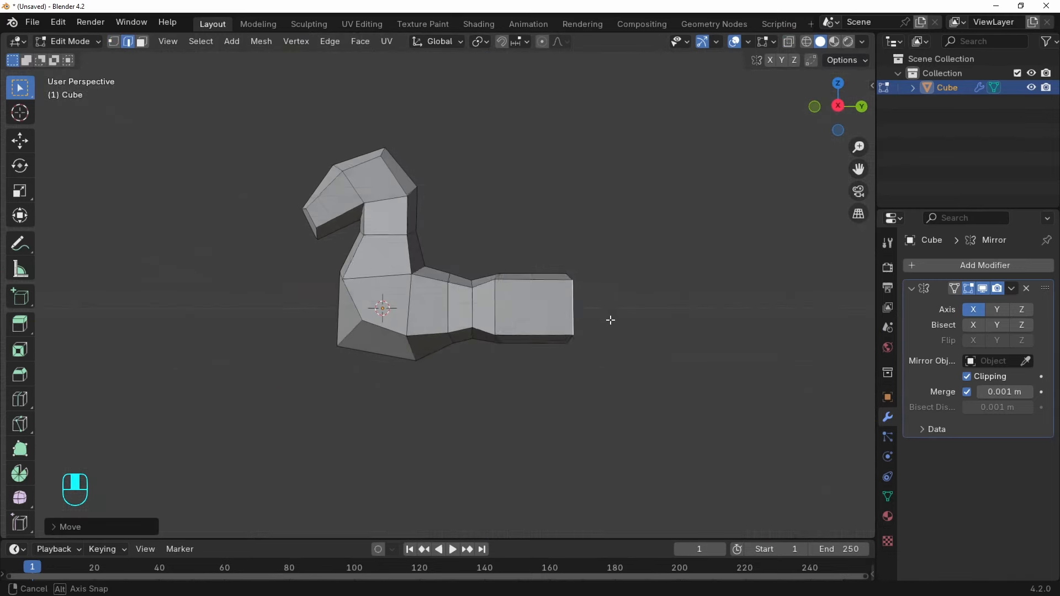
Subdivide the edges under the hindquarters to split the bottom face lengthwise, and adjust the dividing edge for the leg base.
middle_click_drag(609, 317, 482, 264)
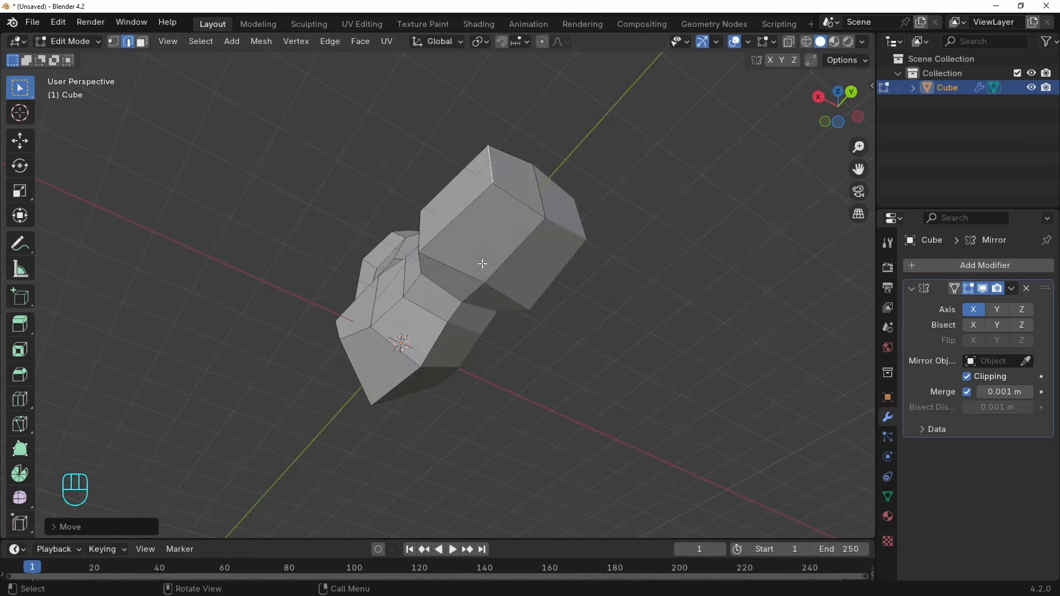
middle_click_drag(524, 198, 623, 216)
key("ctrl+e")
left_click(578, 161)
scroll(618, 293, "up", 3)
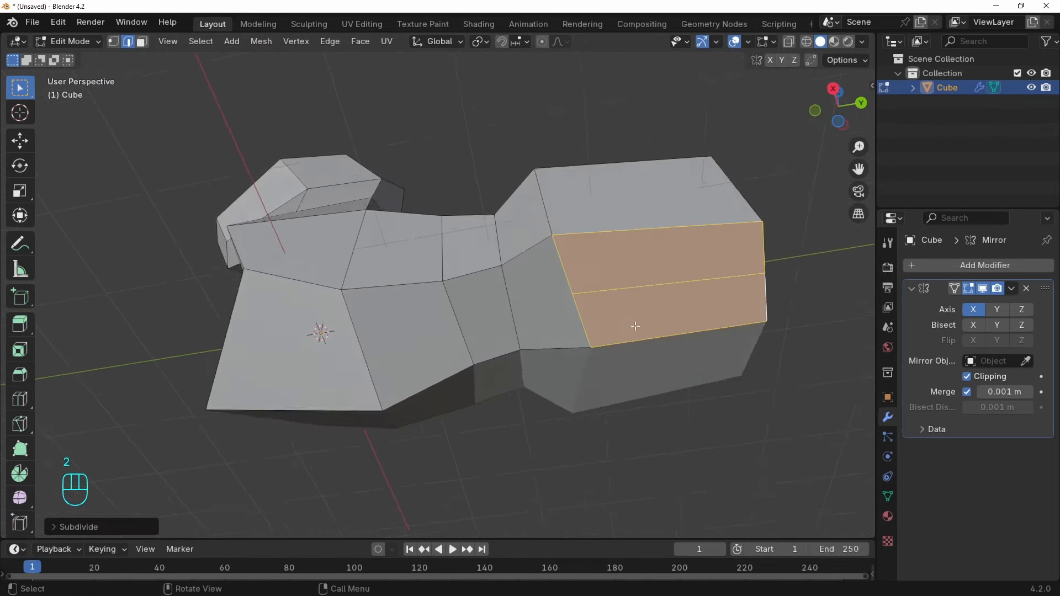
middle_click_drag(634, 324, 640, 301)
key("2")
left_click(666, 241)
left_click(664, 265)
Extrude the outer bottom face of the hindquarters down and backward as the thigh, and rotate its end.
scroll(665, 265, "down", 2)
key("3")
left_click(588, 265)
middle_click_drag(580, 273, 419, 358)
key("grave")
scroll(684, 380, "up", 3)
key("e")
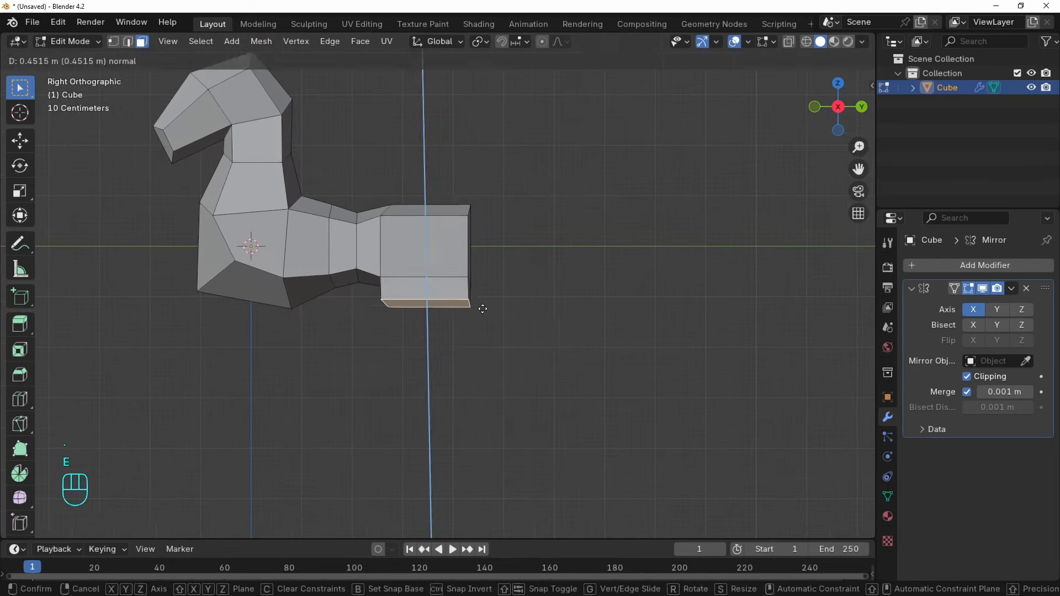
left_click(571, 332)
key("r")
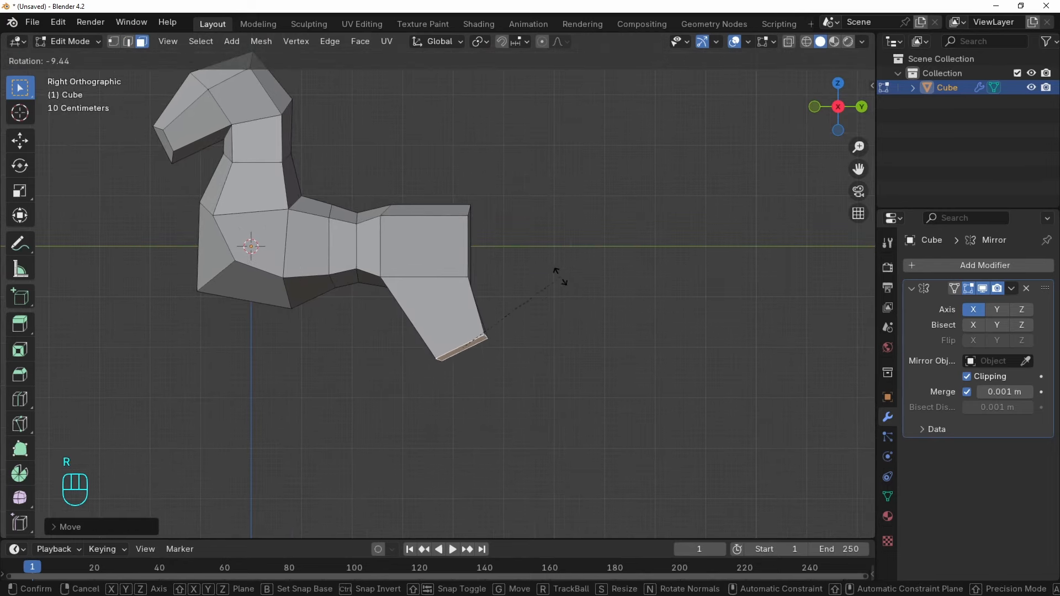
left_click(625, 330)
Extend the hind leg with a hock and lower leg, flatten the foot end with a Z scale of 0, and reposition it.
key("r")
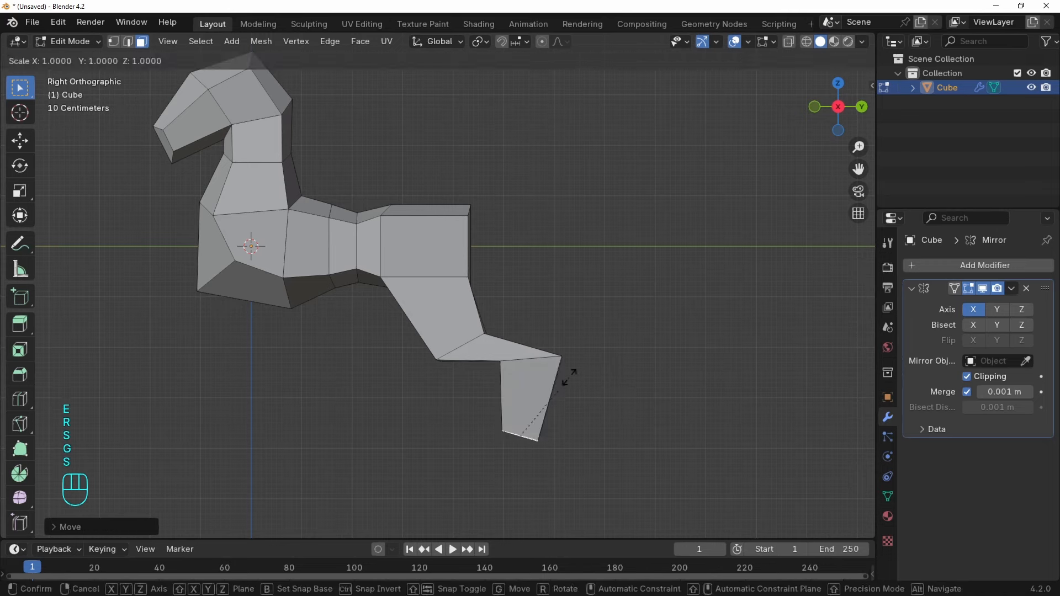
key("z")
key("0")
left_click(578, 449)
key("alt+z")
key("alt+z")
key("g")
left_click(596, 402)
Move the vertices at the front of the hock in X-ray view to refine the hind leg's bend.
key("alt+z")
key("1")
left_click_drag(583, 337, 543, 384)
key("g")
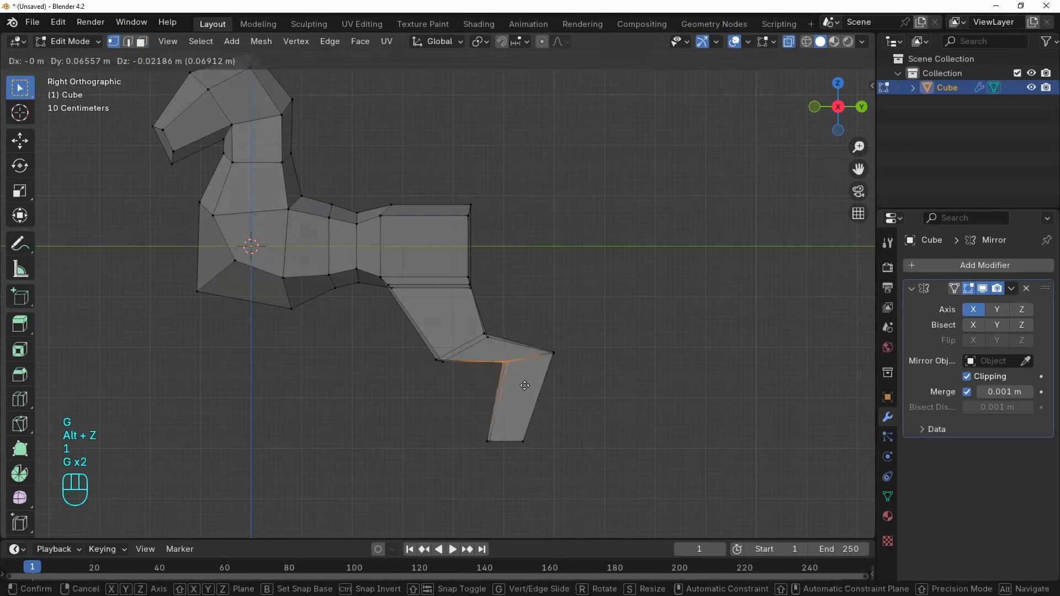
left_click(525, 386)
Check the hind legs from behind and reposition the leg geometry around the hock in the front view.
key("alt+z")
key("Tab")
middle_click_drag(525, 385, 523, 426)
key("Tab")
key("alt+z")
key("2")
key("alt+z")
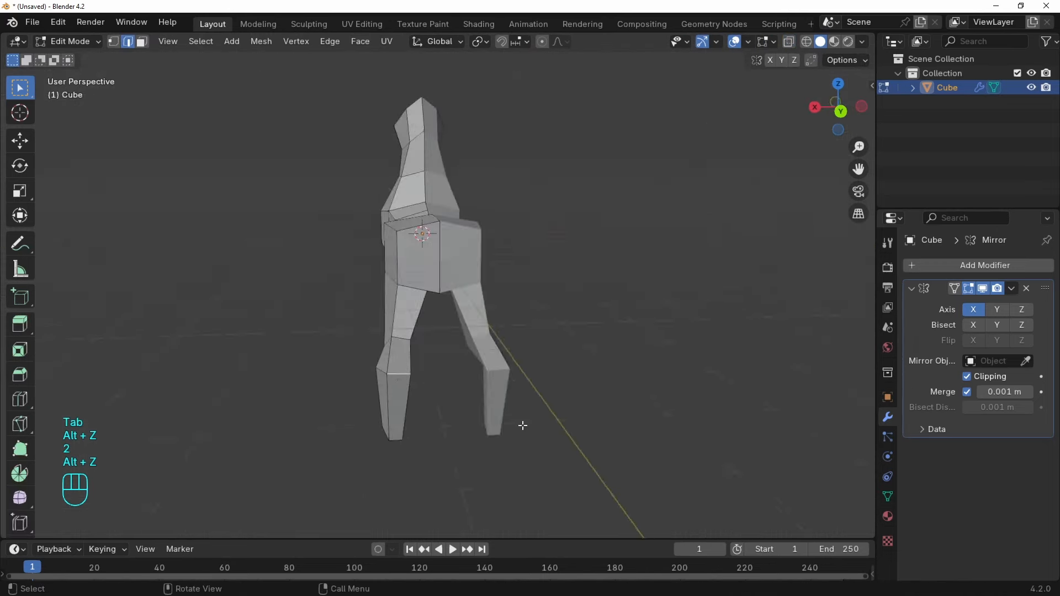
key("KP_1")
key("alt+z")
key("g")
left_click(530, 379)
Adjust the side edges of the body in the front view, remove the waist section between chest and hindquarters, and return to Object Mode.
key("alt+z")
scroll(541, 341, "down", 4)
scroll(541, 340, "up", 4)
key("2")
key("g")
left_click(532, 388)
key("g")
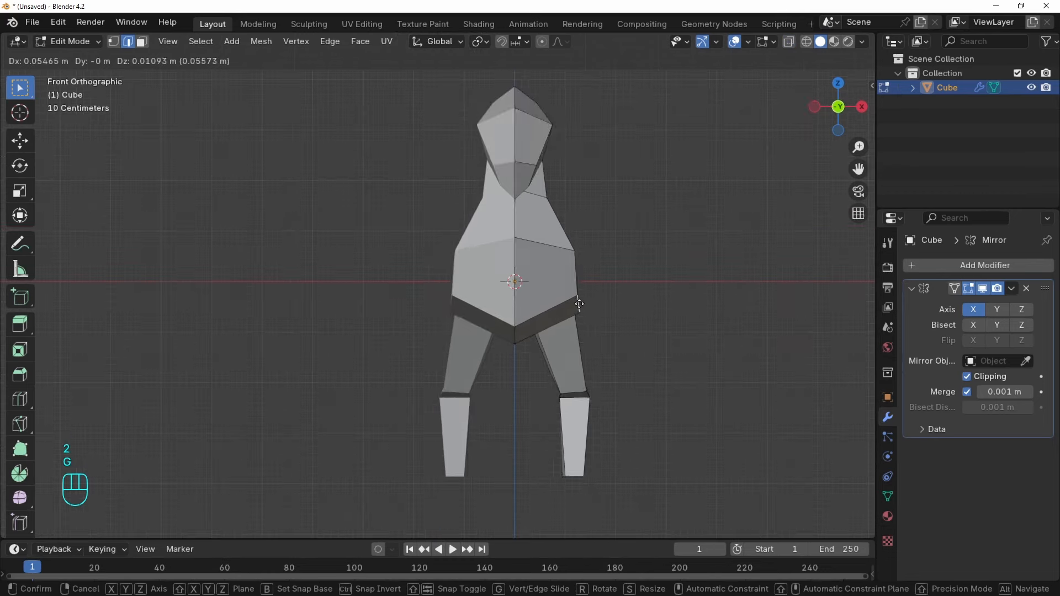
left_click(557, 125)
middle_click_drag(670, 197, 325, 303)
key("Tab")
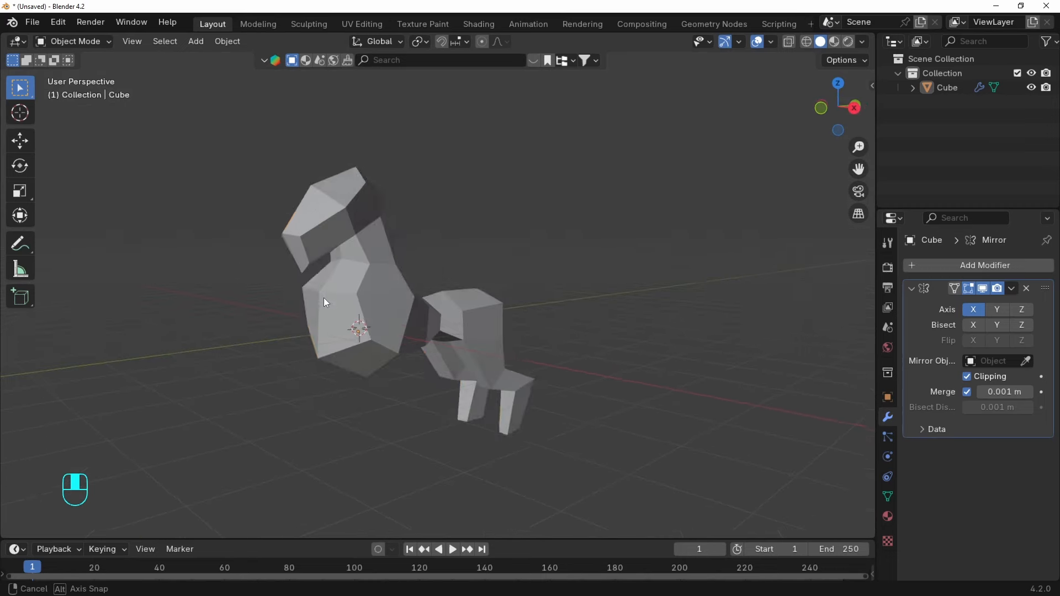
Add a level 3 Subdivision Surface modifier to the body mesh and insert a loop cut near the end of the hind foot.
key("ctrl+3")
middle_click_drag(382, 281, 719, 327)
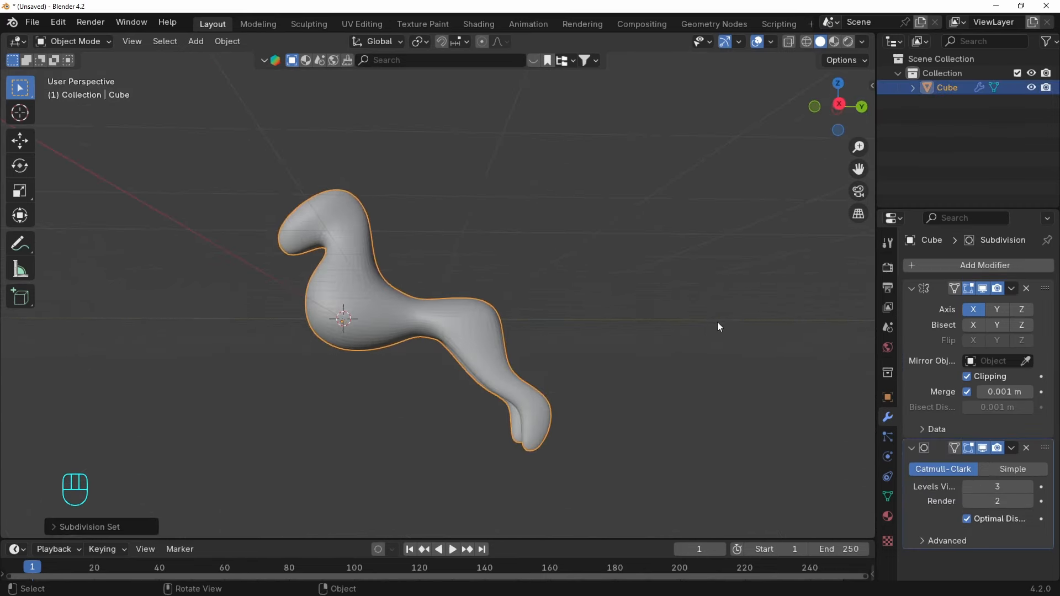
scroll(537, 389, "up", 4)
middle_click_drag(535, 390, 463, 218, "shift")
scroll(463, 218, "up", 3)
key("Tab")
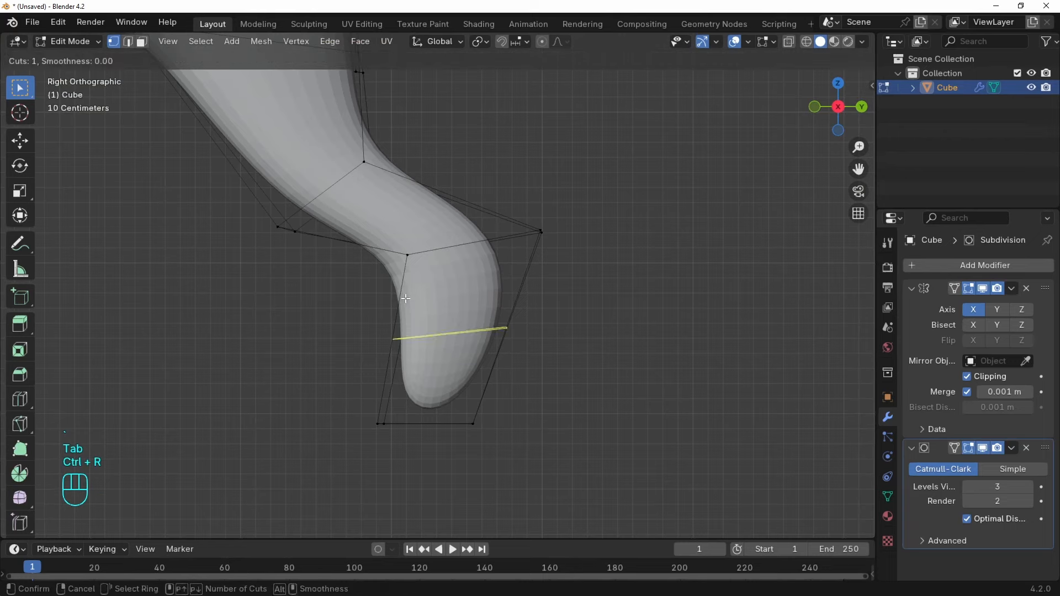
left_click(405, 298)
left_click(400, 380)
key("alt+z")
middle_click_drag(365, 378, 582, 383)
key("alt+z")
Set the body's subdivision render level to 3 and shade the body smooth.
key("Tab")
scroll(635, 354, "down", 2)
left_click(679, 334)
middle_click_drag(680, 337, 696, 386)
left_click(478, 280)
right_click(478, 280)
left_click(410, 246)
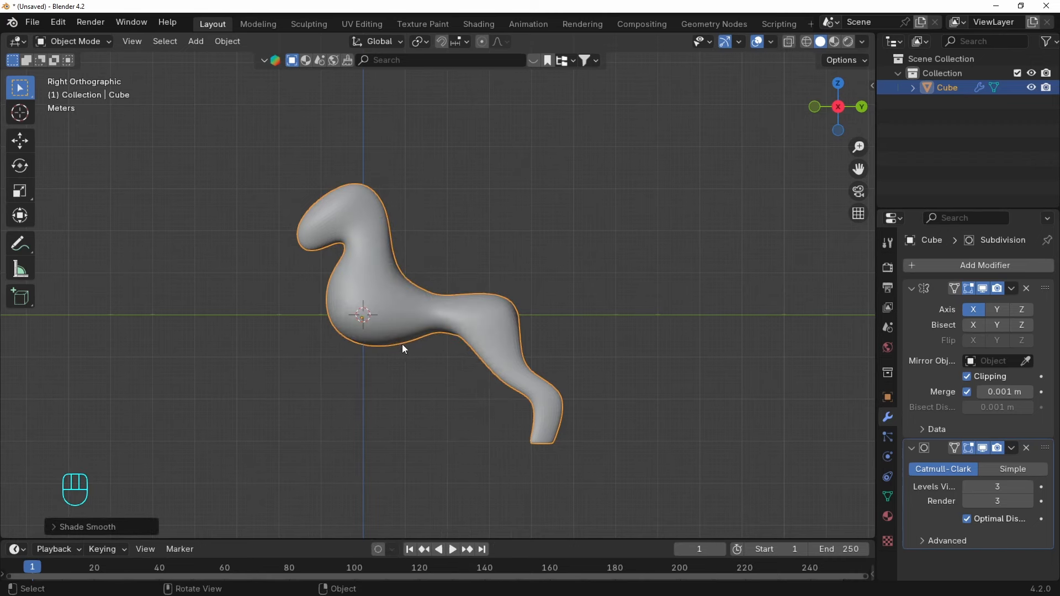
Add a separate cube for the front leg, scale it down, and place it under the chest in the side view.
key("shift+a")
mouse_move(376, 235)
left_click(480, 252)
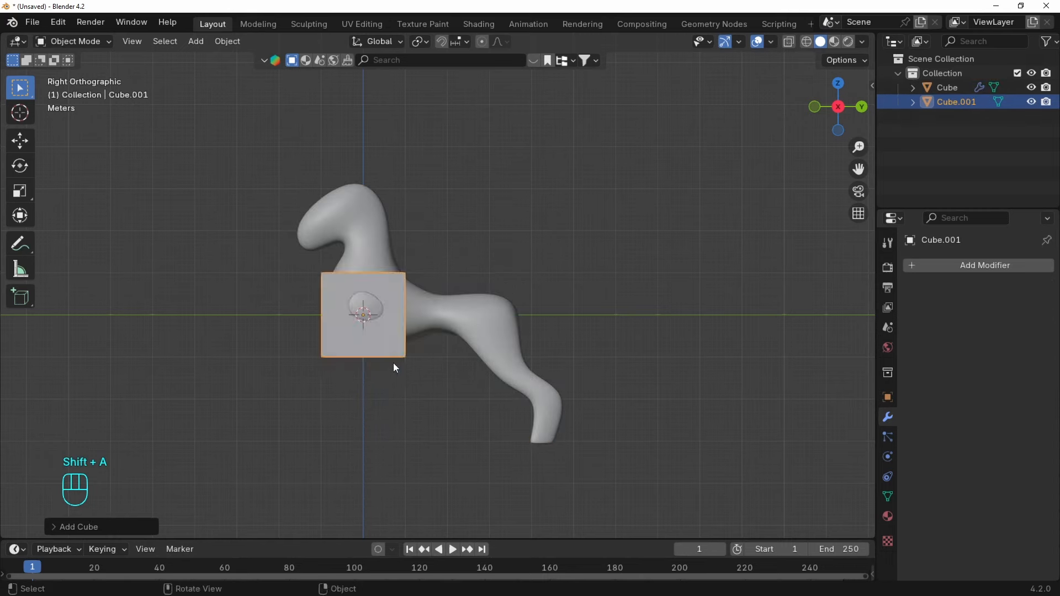
key("s")
left_click(422, 299)
scroll(408, 296, "up", 1)
key("g")
middle_click(372, 315)
left_click(370, 350)
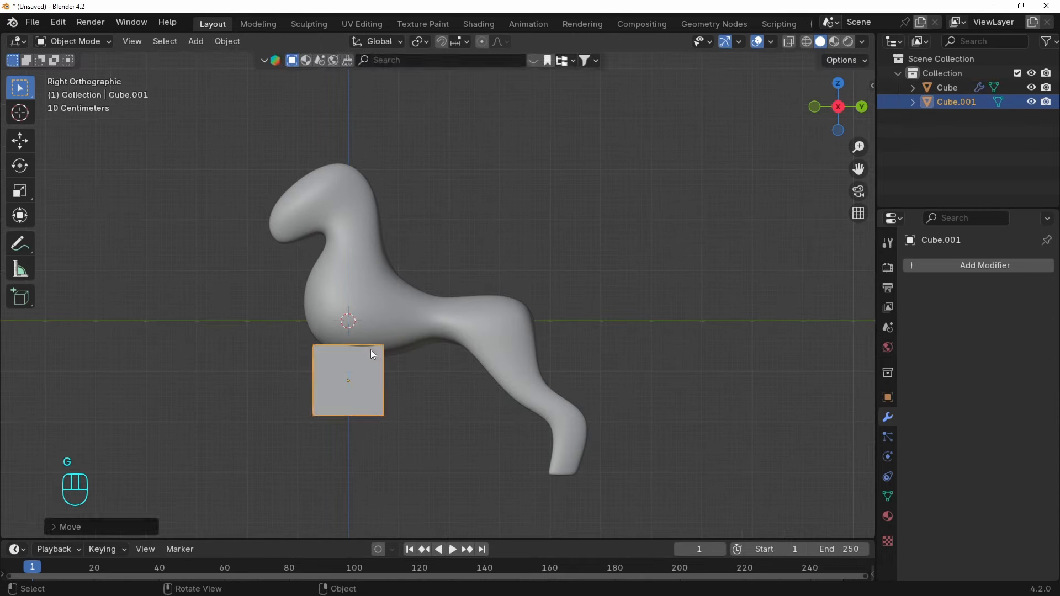
Extrude the cube's bottom face down to foot level and its top face up into the chest.
key("Tab")
key("3")
key("alt+z")
left_click_drag(333, 429, 364, 411)
key("e")
left_click(366, 443)
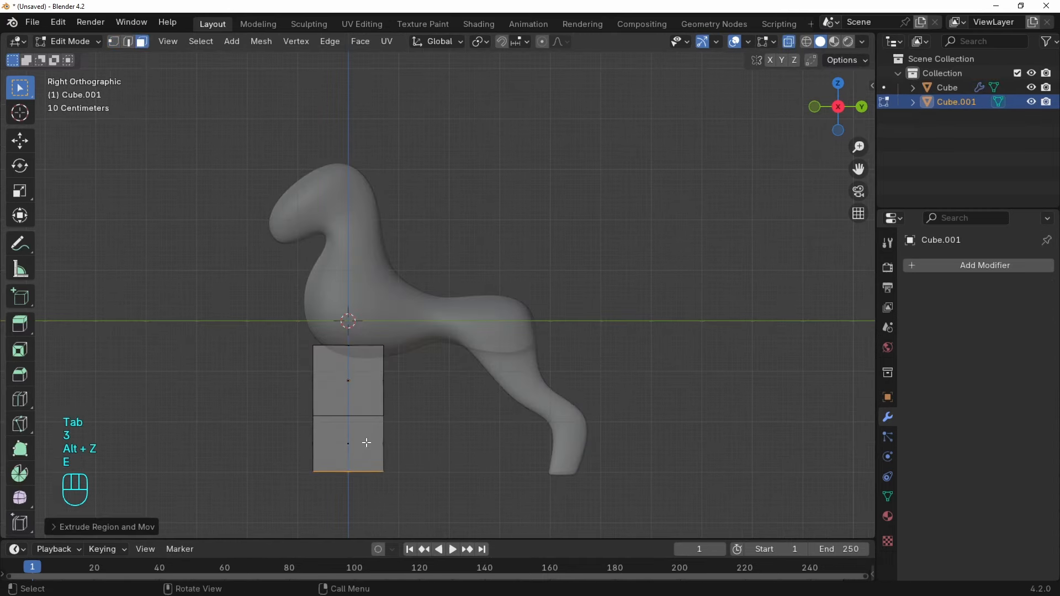
left_click_drag(320, 328, 379, 360)
key("e")
left_click(380, 284)
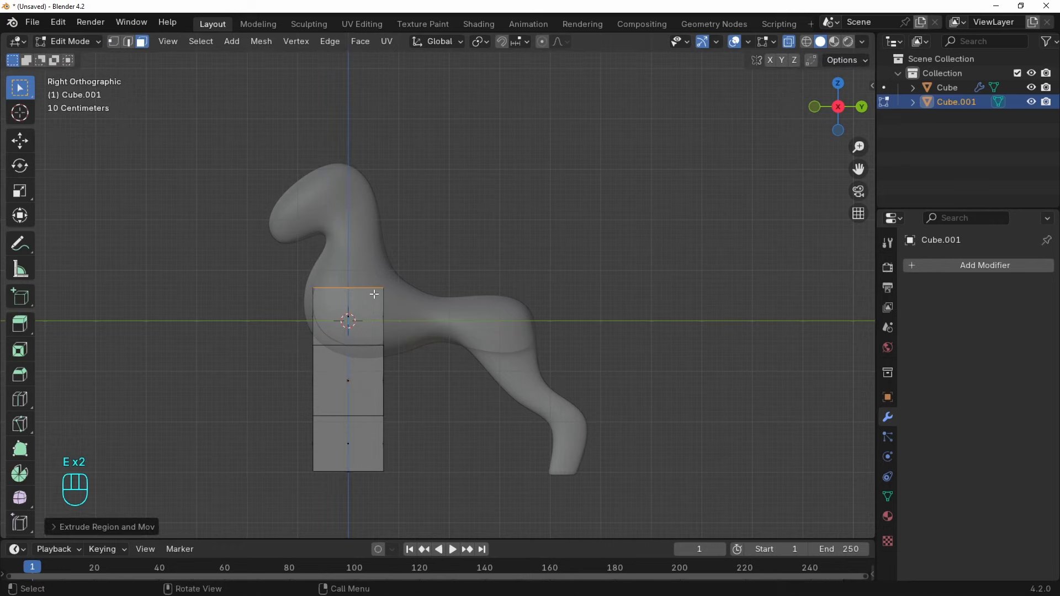
Shape the front leg's side profile by narrowing the shoulder and foot from behind and raising the rear elbow vertices.
left_click_drag(428, 366, 428, 365)
key("g")
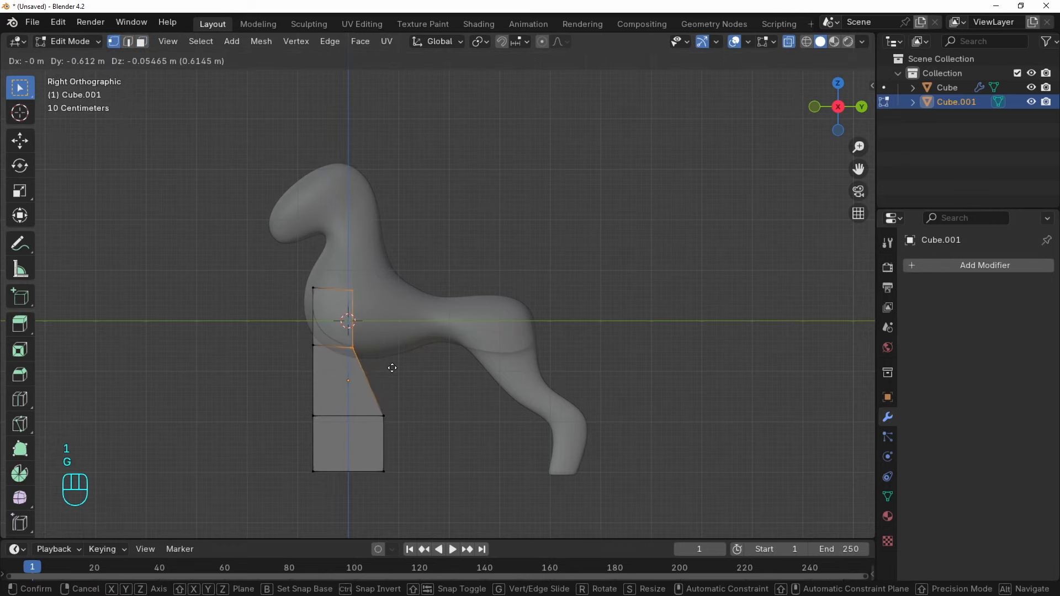
left_click(392, 369)
left_click_drag(342, 455, 441, 484)
key("g")
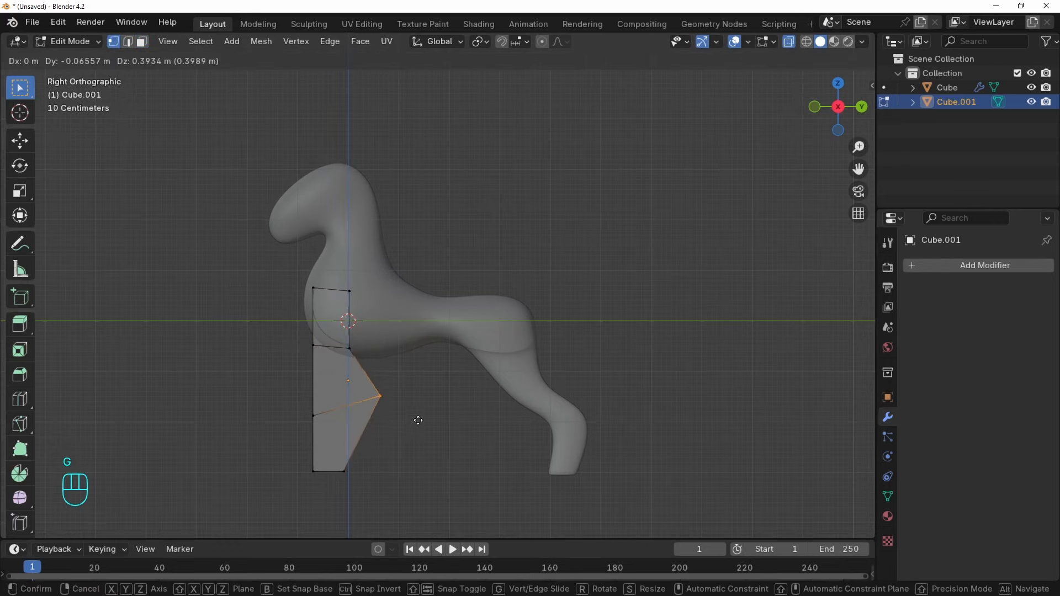
left_click(317, 371)
Move the front leg block out to one side of the chest in the front view.
middle_click_drag(366, 348, 456, 364)
key("alt+z")
key("grave")
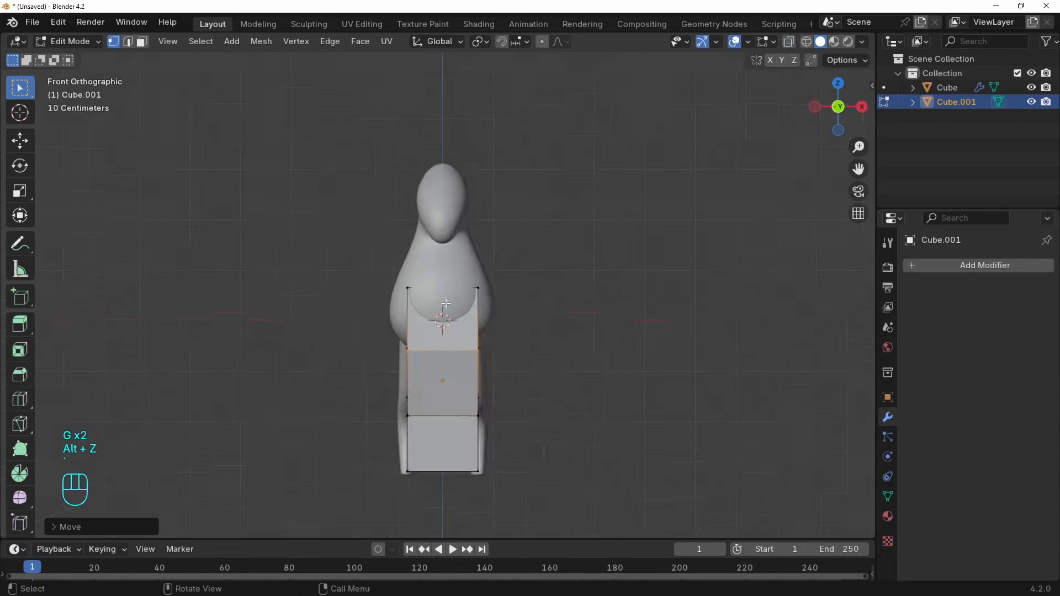
key("Tab")
key("g")
left_click(502, 349)
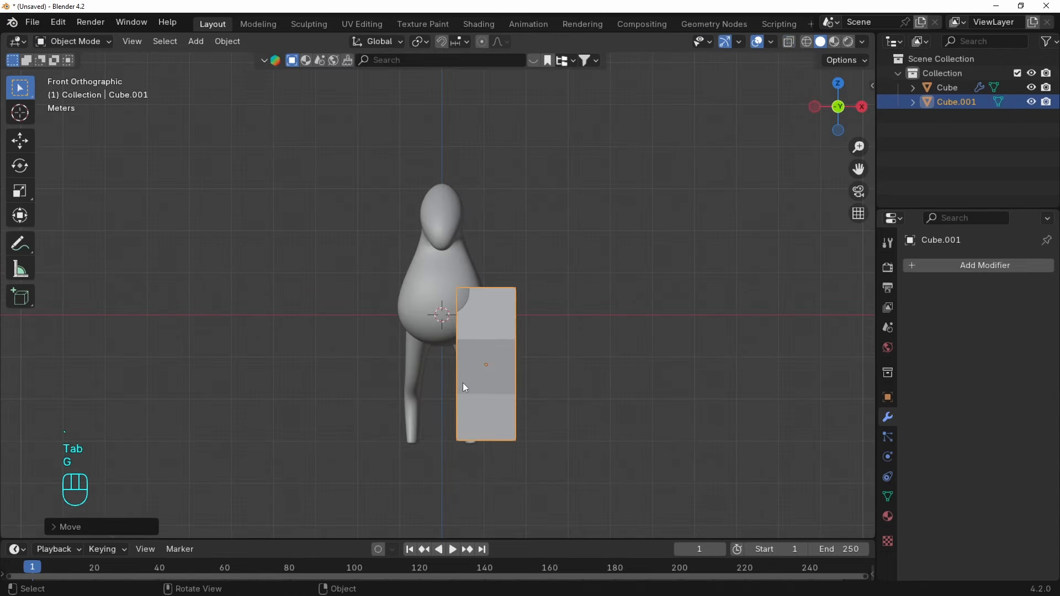
Move the leg's lower inner vertices outward about 0.64 m along X and pull the top outer vertices inward.
key("Tab")
key("alt+z")
key("g")
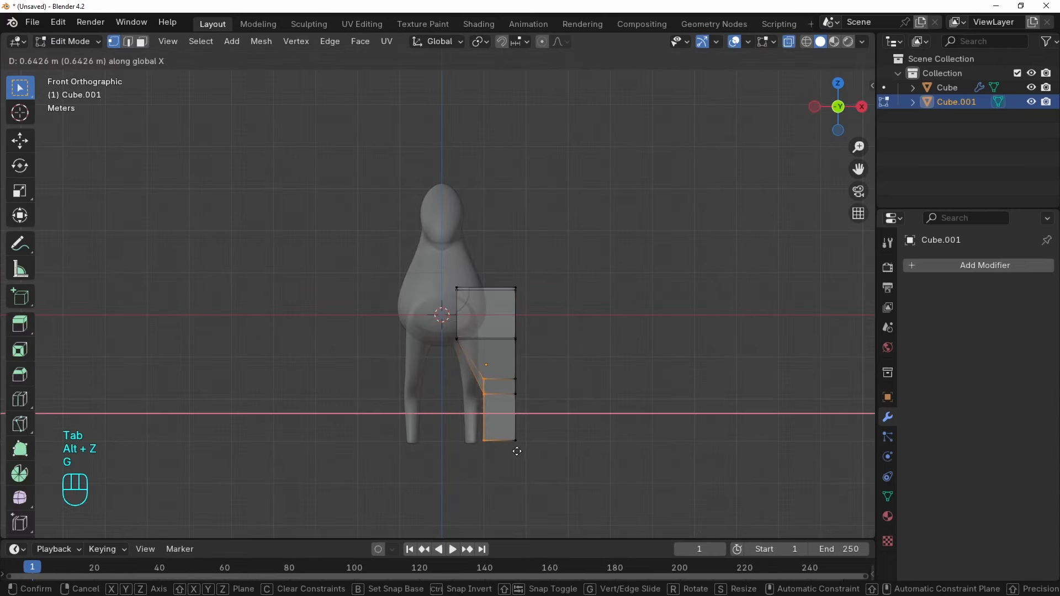
left_click(516, 450)
scroll(543, 322, "up", 3)
left_click(498, 324)
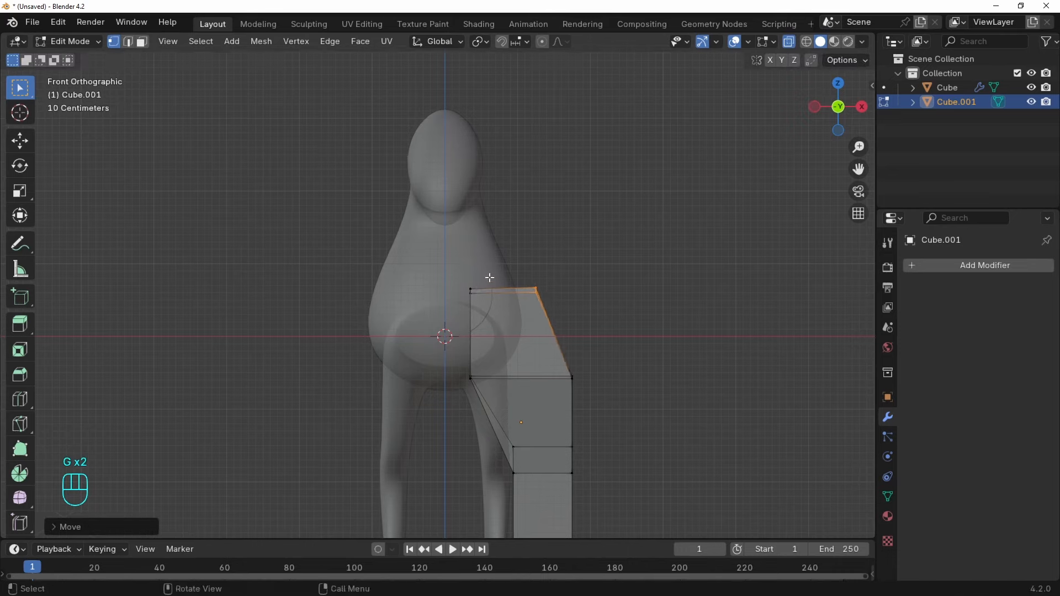
Add a level 3 Subdivision Surface modifier to the front leg.
middle_click_drag(489, 278, 569, 293)
key("alt+z")
key("ctrl+shift+z")
scroll(530, 386, "down", 3)
key("Tab")
key("ctrl+3")
middle_click_drag(568, 293, 568, 398)
Insert a loop cut near the bottom end of the front leg and shade the leg smooth.
key("Tab")
scroll(504, 408, "up", 1)
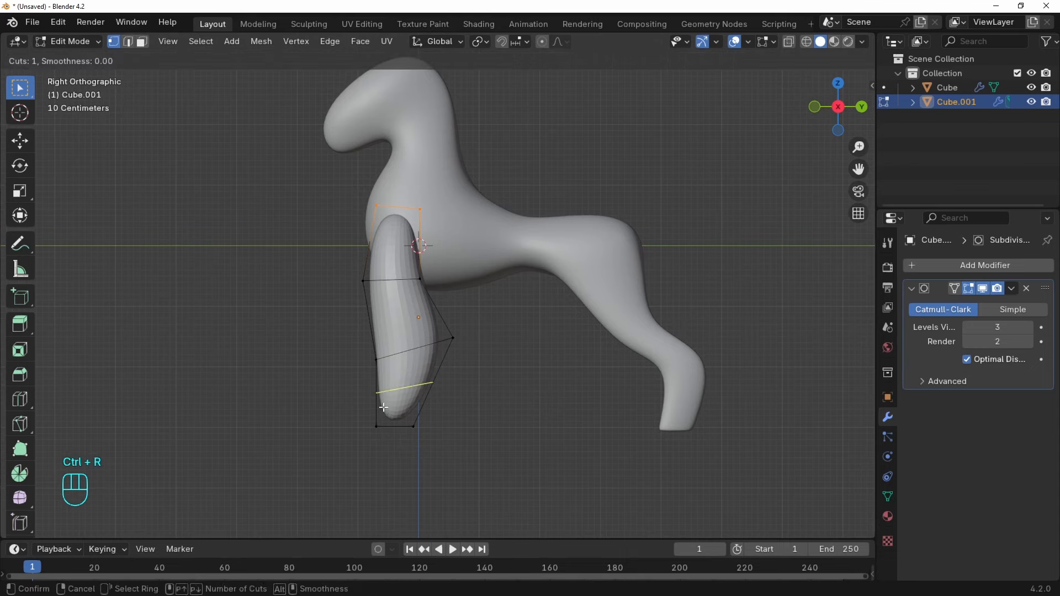
left_click(384, 408)
left_click(399, 425)
middle_click_drag(399, 426, 584, 344)
key("Tab")
right_click(549, 290)
left_click(548, 287)
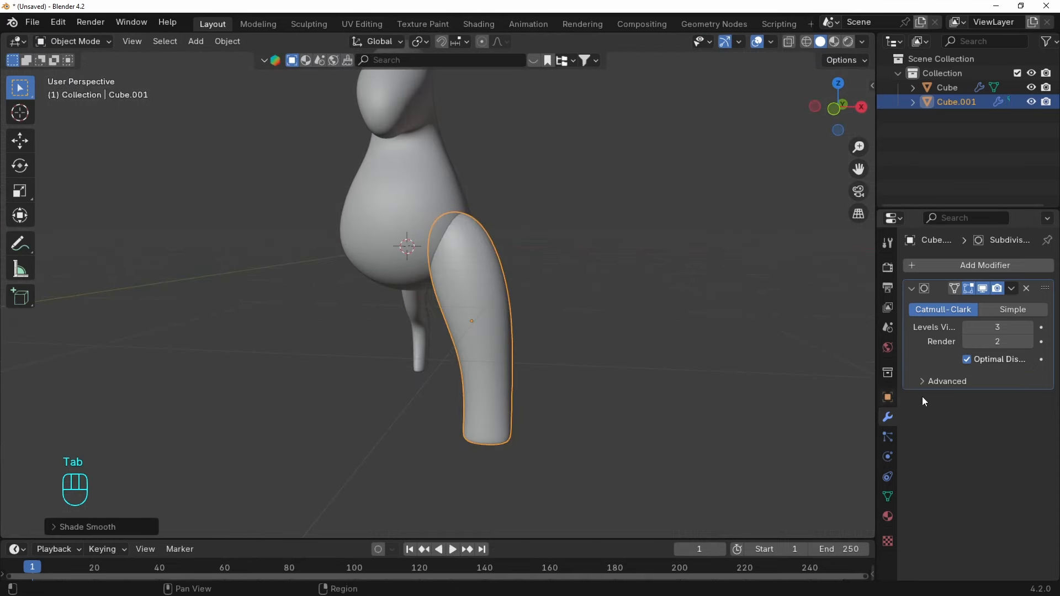
Add a Mirror modifier to the front leg with the body mesh as its mirror object.
left_click(983, 266)
type("mi")
key("Return")
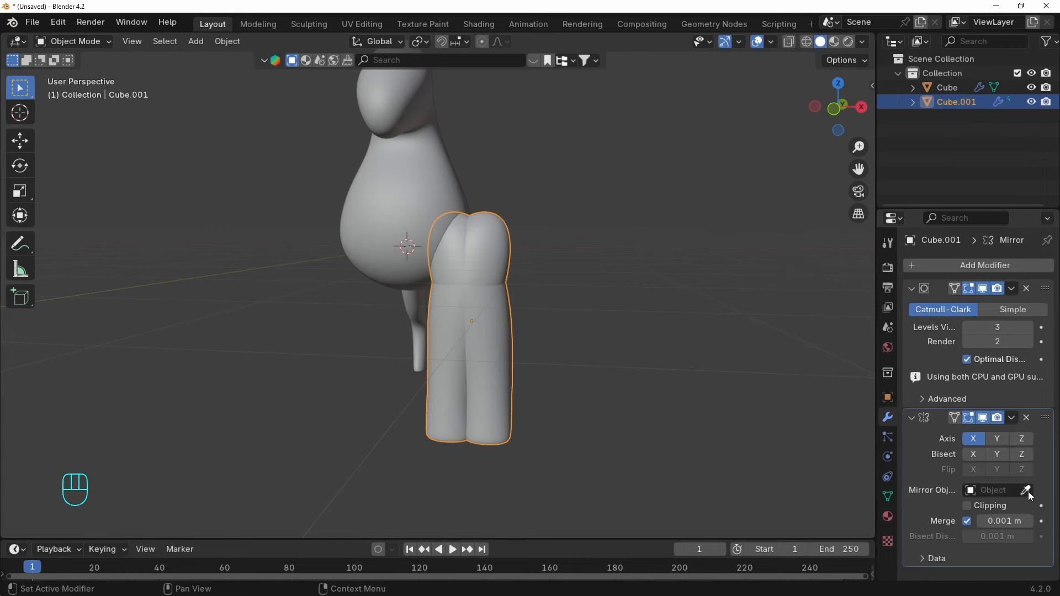
left_click(409, 214)
Move the front leg's lower and outer side vertices inward in the front view to slim the leg.
key("KP_1")
key("Tab")
key("alt+z")
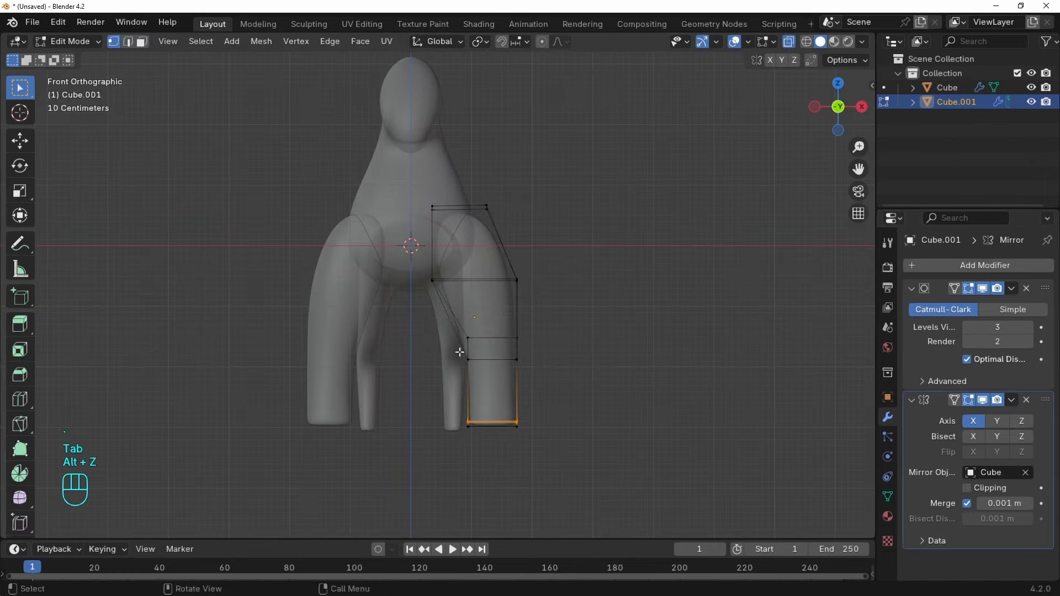
key("g")
left_click(586, 465)
left_click_drag(598, 194, 492, 470)
key("g")
middle_click(485, 467)
left_click(475, 468)
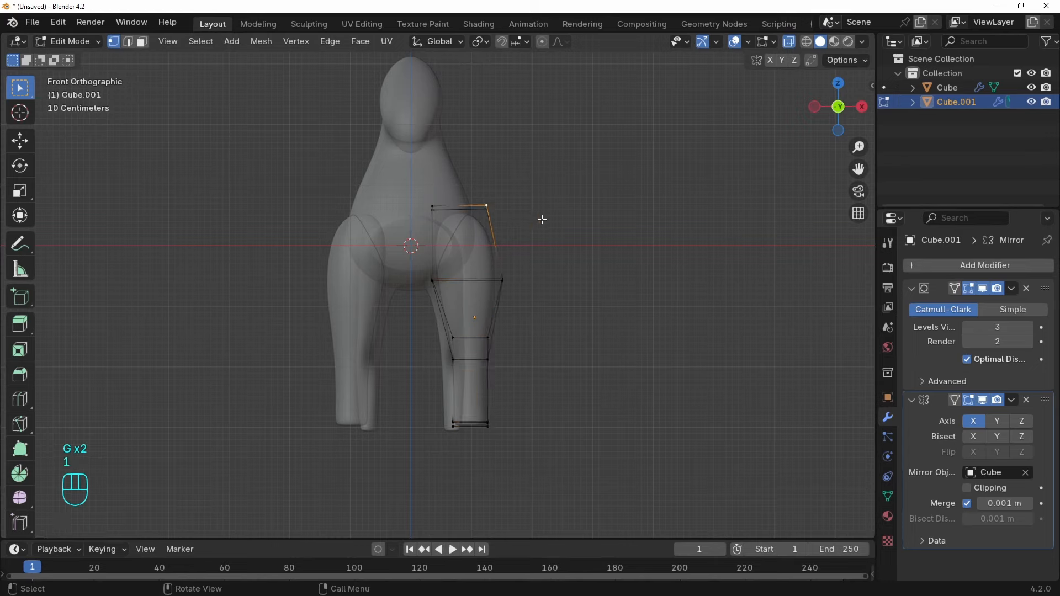
Raise the top vertices of the front leg to stretch the shoulder into a taper.
middle_click_drag(542, 220, 487, 326)
key("g")
left_click(485, 189)
key("alt+z")
key("alt+z")
left_click(428, 221)
key("g")
left_click(443, 273)
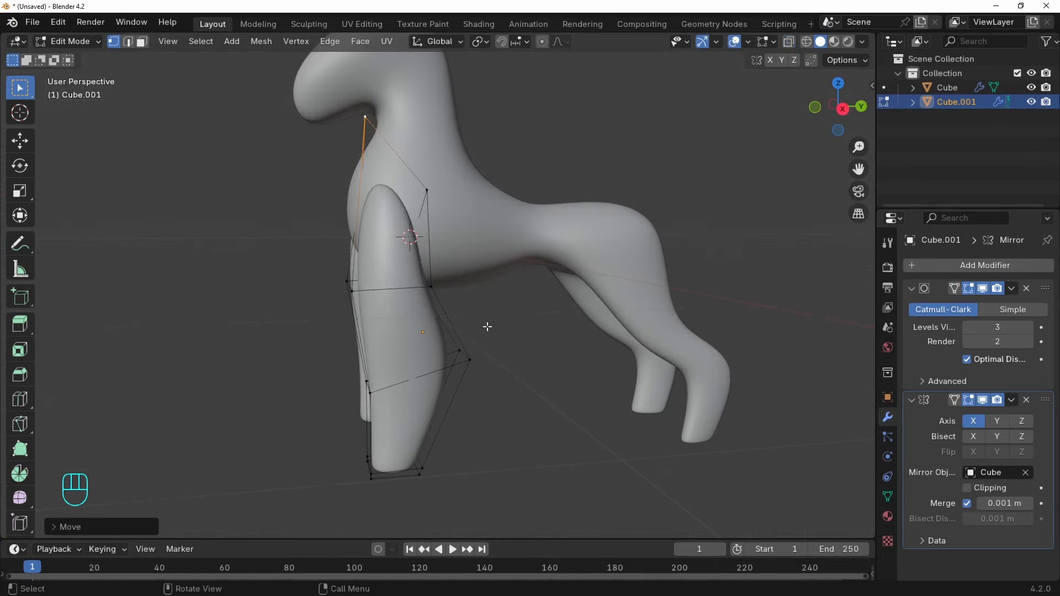
left_click(364, 176)
Crease the front leg's long outer front edge by about 0.757 and crease the edges meeting at the shoulder tip.
middle_click_drag(363, 176, 497, 287)
key("shift+e")
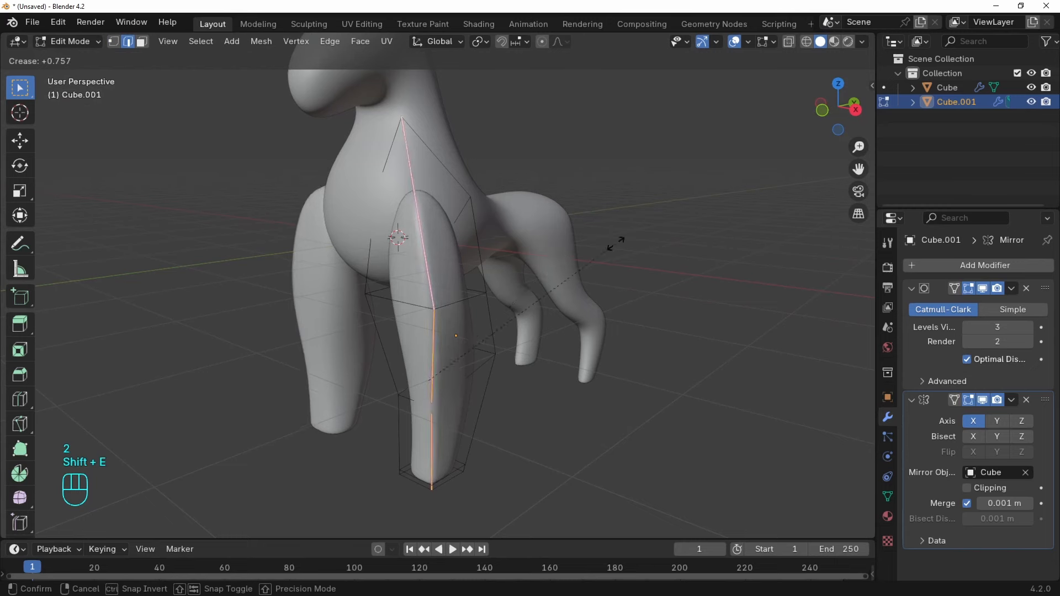
left_click(616, 243)
middle_click_drag(615, 243, 495, 244)
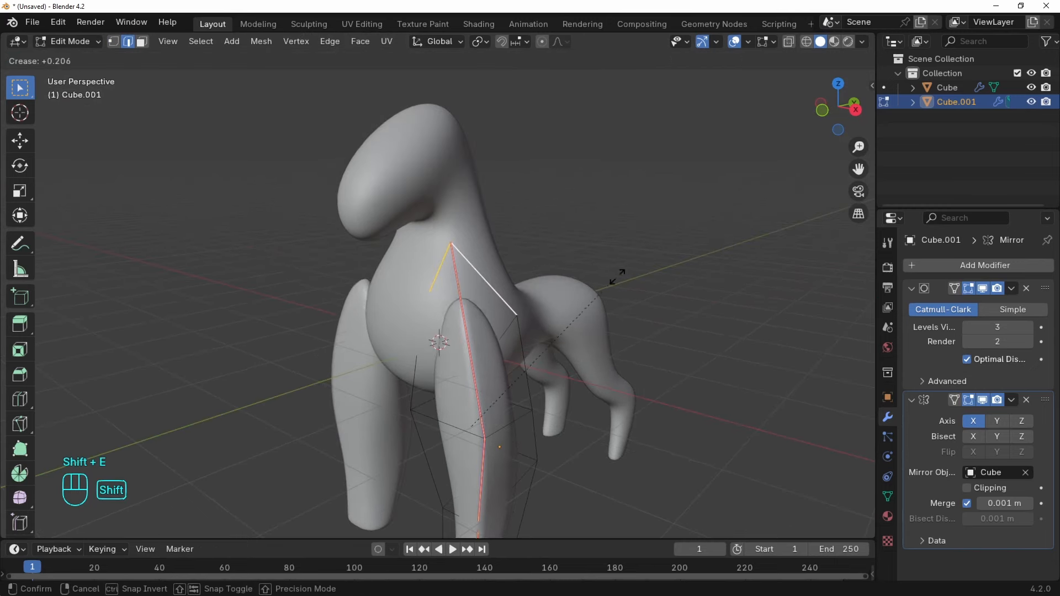
left_click(657, 253)
key("Tab")
middle_click_drag(633, 277, 452, 333)
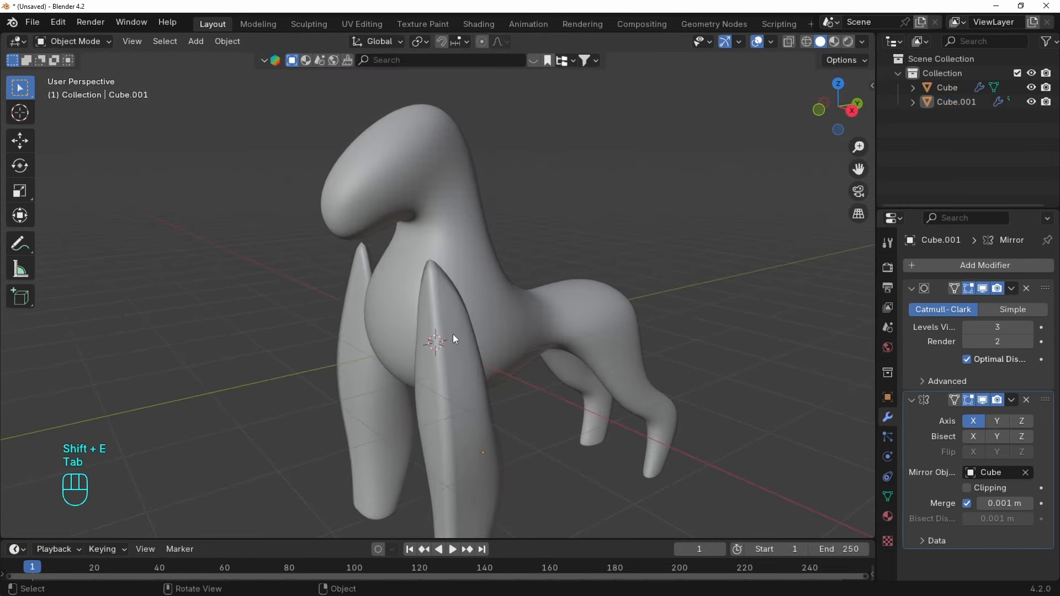
Adjust the crease on the upper edges of the front leg's shoulder.
middle_click_drag(654, 260, 484, 251)
key("Tab")
key("2")
left_click(484, 250, "shift")
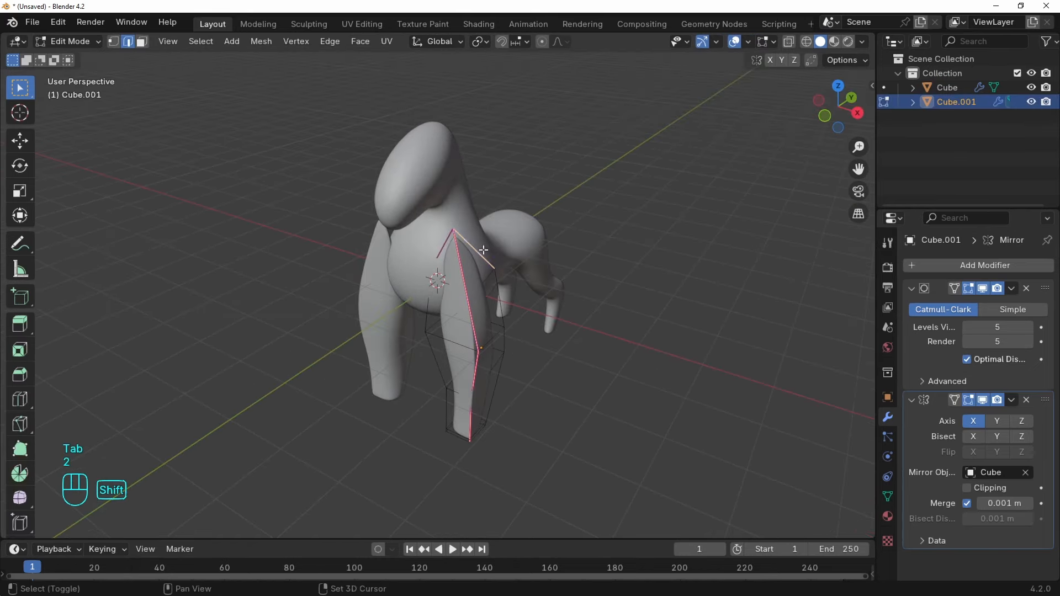
key("shift+e")
left_click(582, 301)
key("Tab")
middle_click_drag(582, 301, 541, 288)
Slide a front leg vertex along its edge, and move the lower leg vertices slightly outward and down in the front view.
key("Tab")
key("1")
key("g")
key("g")
left_click(573, 297)
scroll(541, 289, "down", 1)
scroll(542, 289, "up", 1)
left_click_drag(524, 475, 431, 331)
key("g")
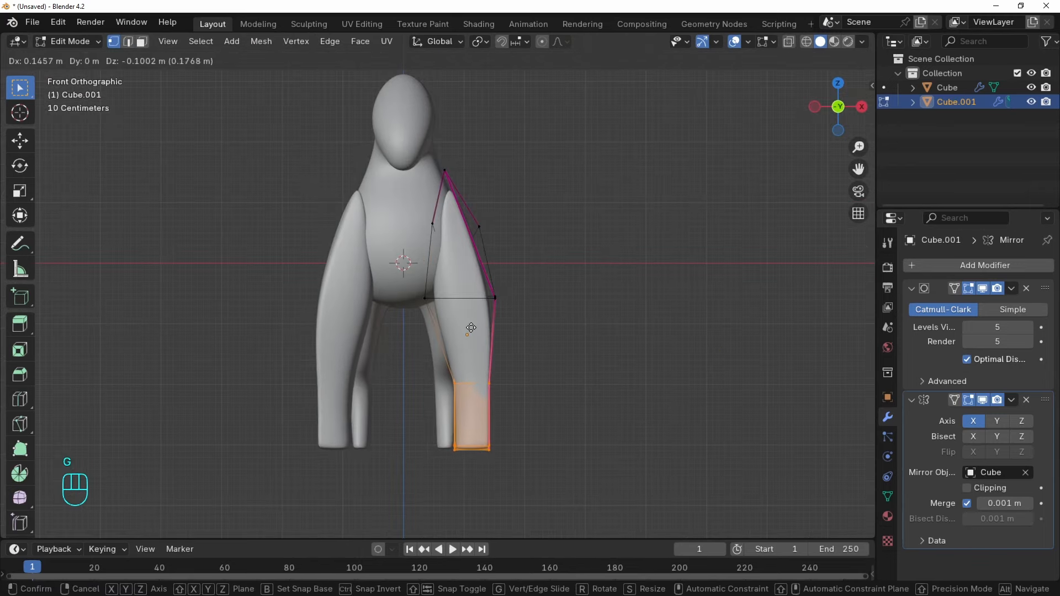
left_click(474, 326)
Set the front leg's subdivision to level 3 and return to Object Mode.
key("2")
key("ctrl+3")
key("Tab")
key("Tab")
middle_click_drag(504, 300, 301, 291)
scroll(523, 327, "down", 2)
key("Tab")
Shade the body and front legs flat and turn off the viewport display of both Subdivision modifiers.
key("a")
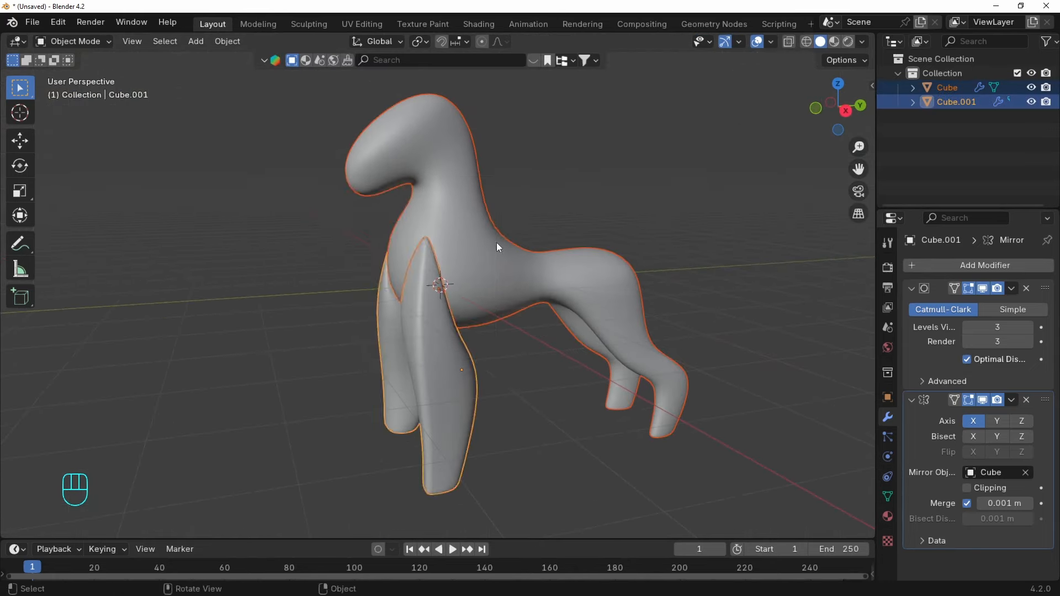
right_click(496, 243)
left_click(438, 219)
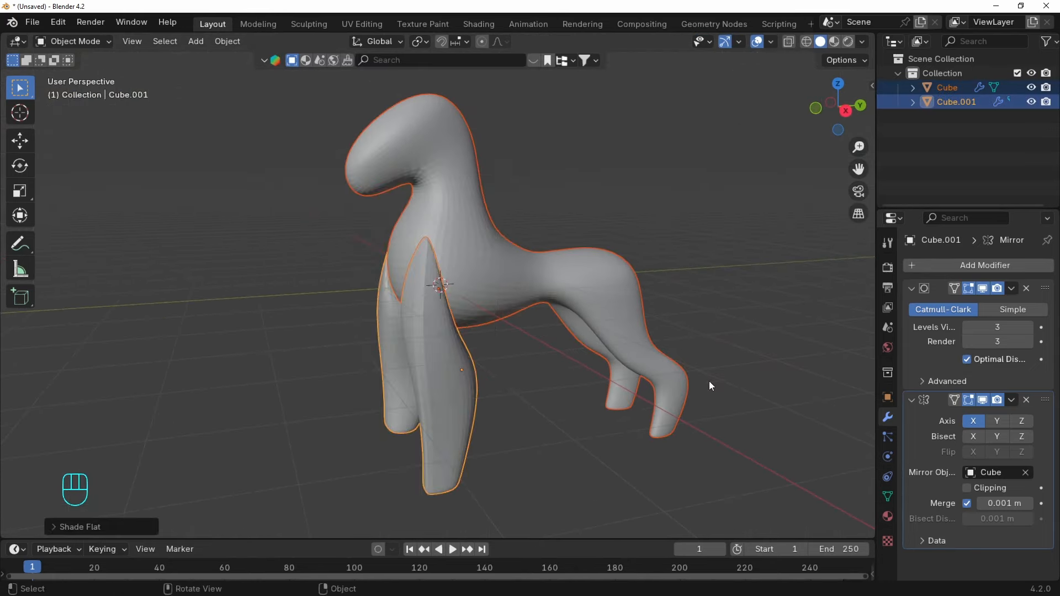
left_click(983, 288)
left_click(555, 256)
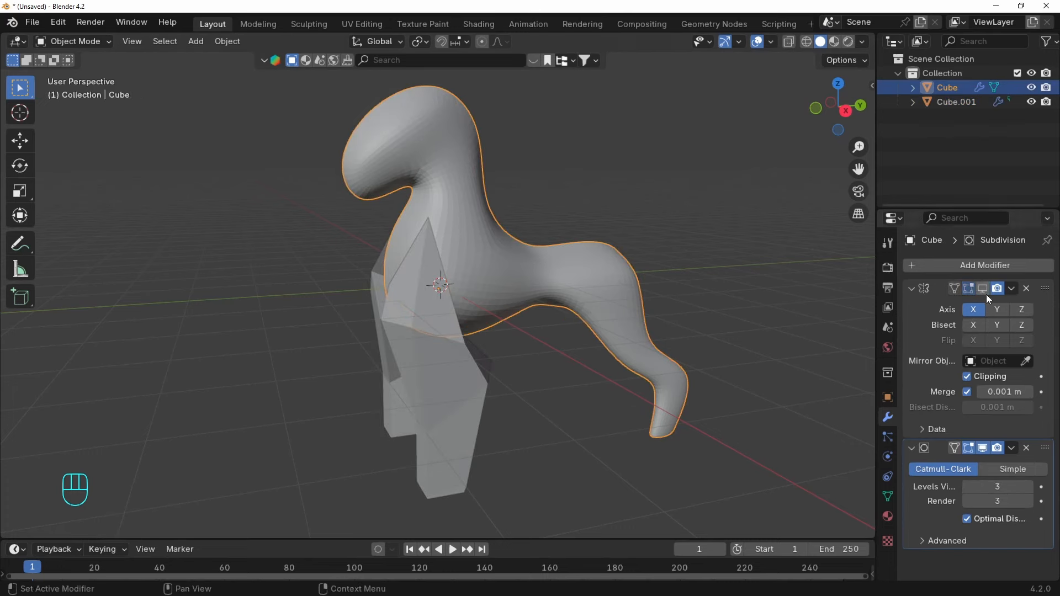
left_click(984, 448)
middle_click_drag(470, 259, 384, 253)
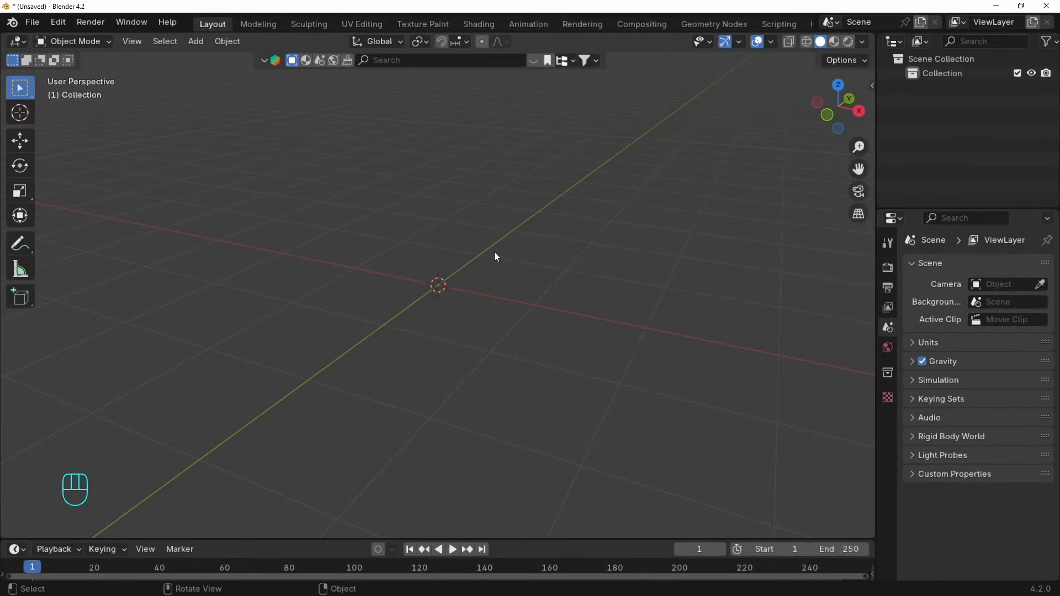
Add the Dreamcatcher front image as a reference aligned to the front view in the empty scene.
key("grave")
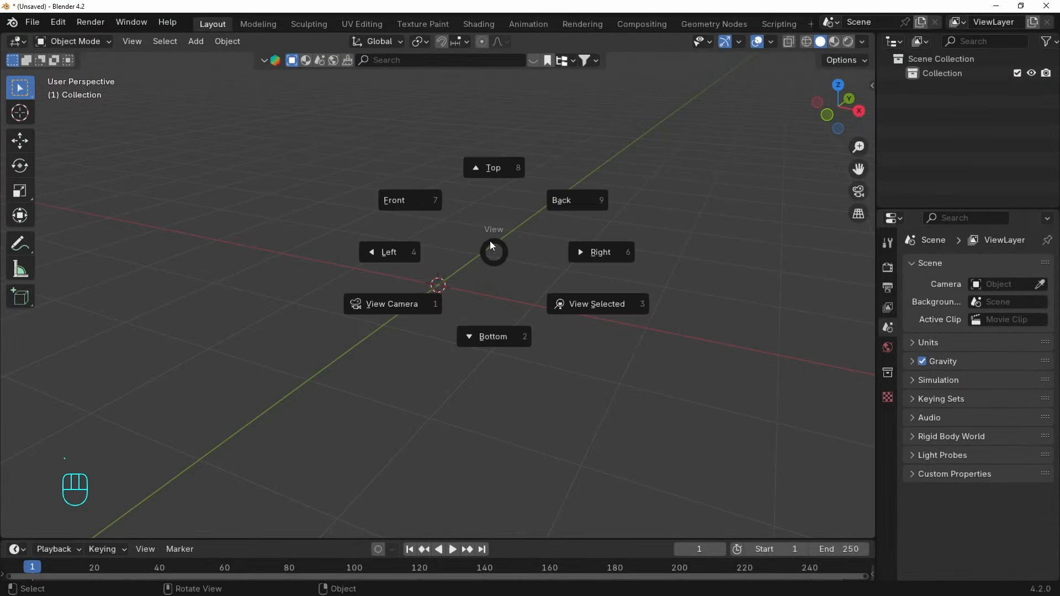
left_click(440, 198)
key("shift+a")
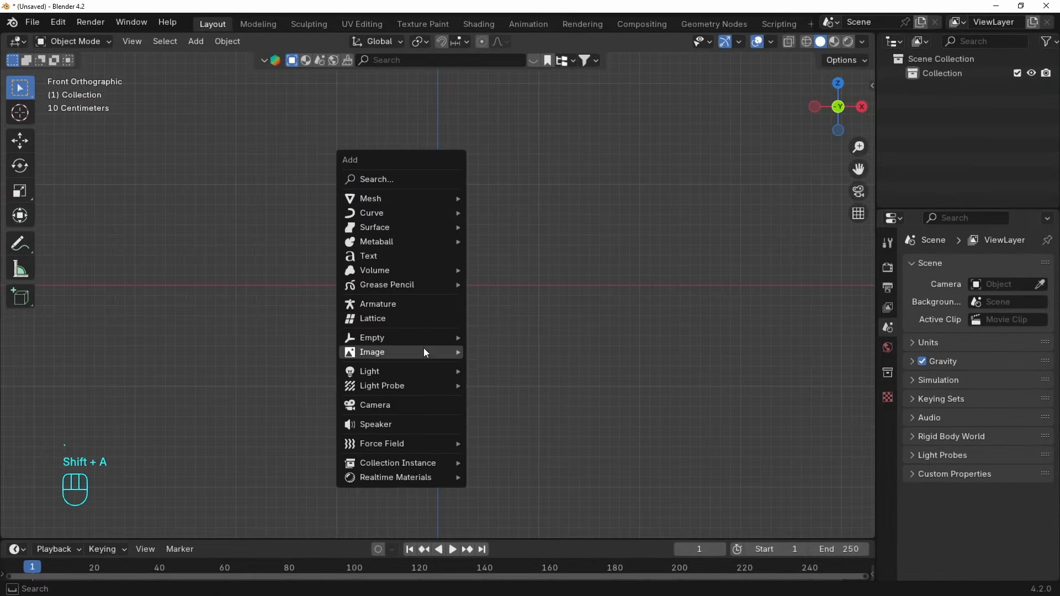
mouse_move(433, 349)
left_click(505, 350)
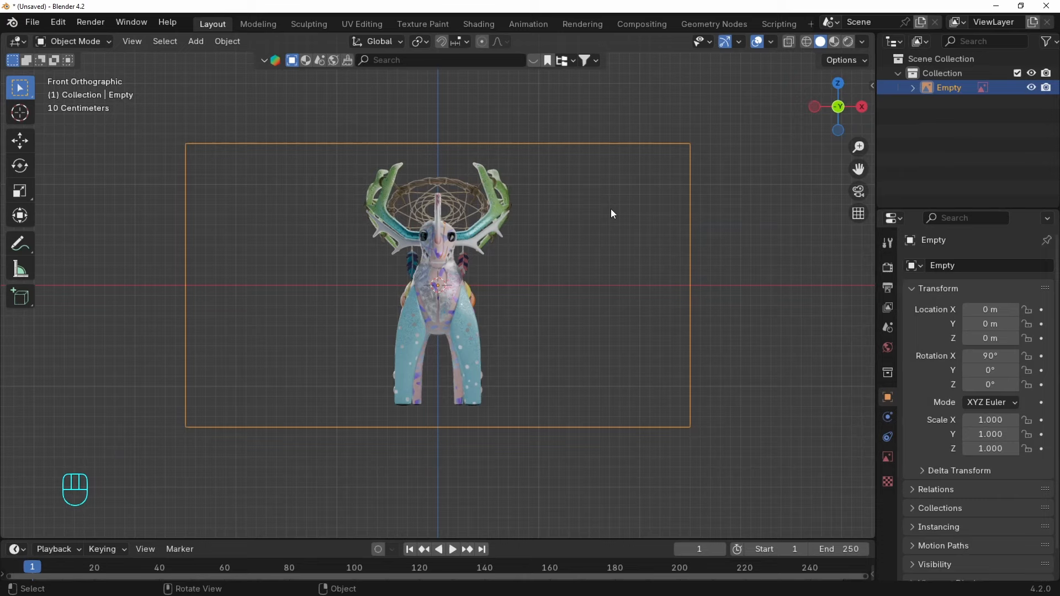
Add the Dreamcatcher side image as a reference aligned to the right view.
key("grave")
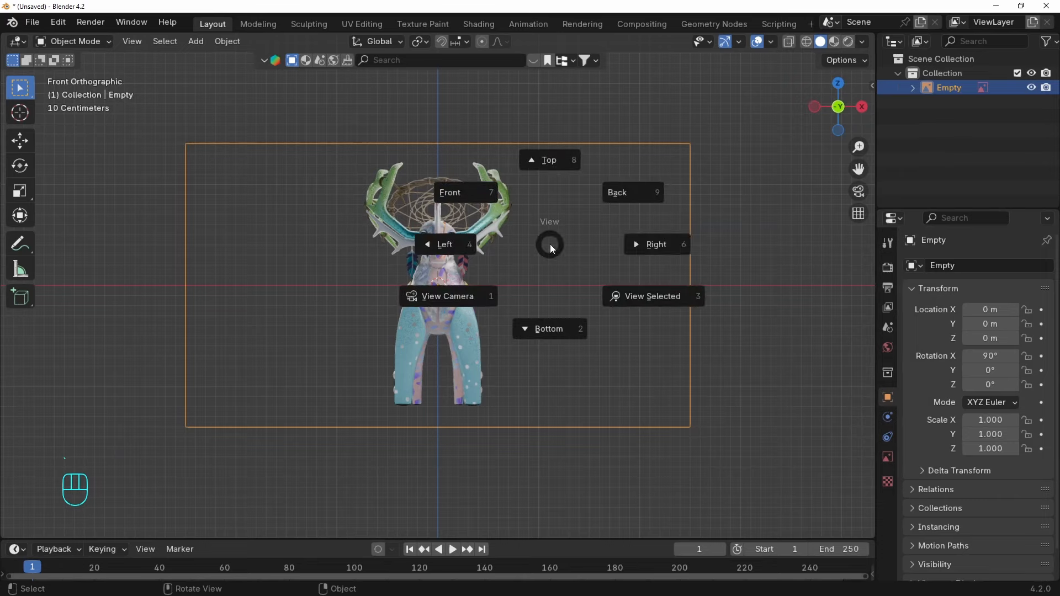
left_click(661, 243)
key("shift+a")
mouse_move(660, 243)
left_click(727, 244)
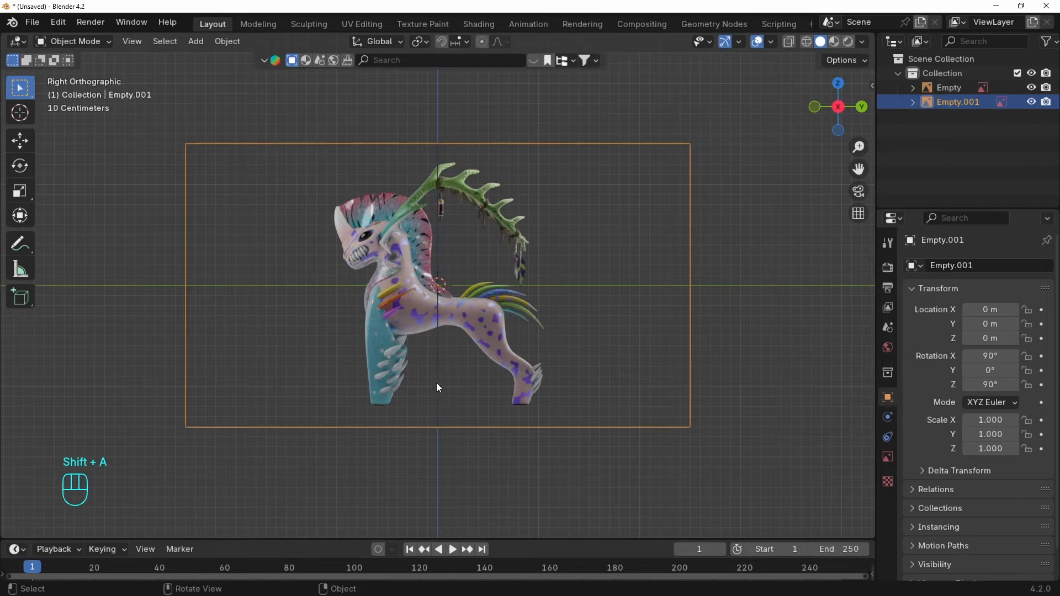
Display the side reference image at Front depth and reduce its opacity so it appears semi-transparent.
middle_click_drag(360, 282, 160, 326)
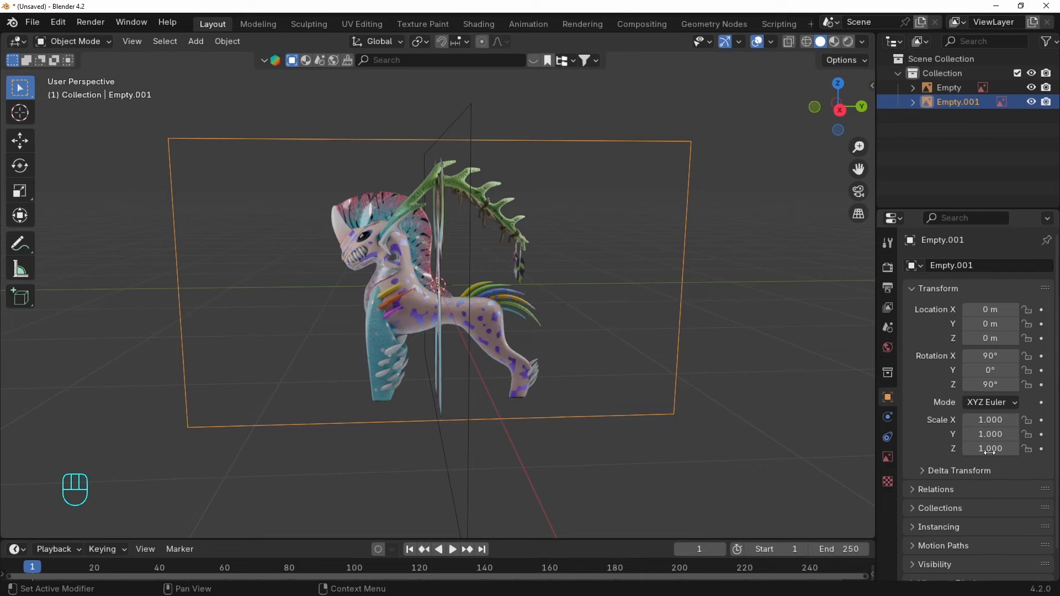
left_click(888, 457)
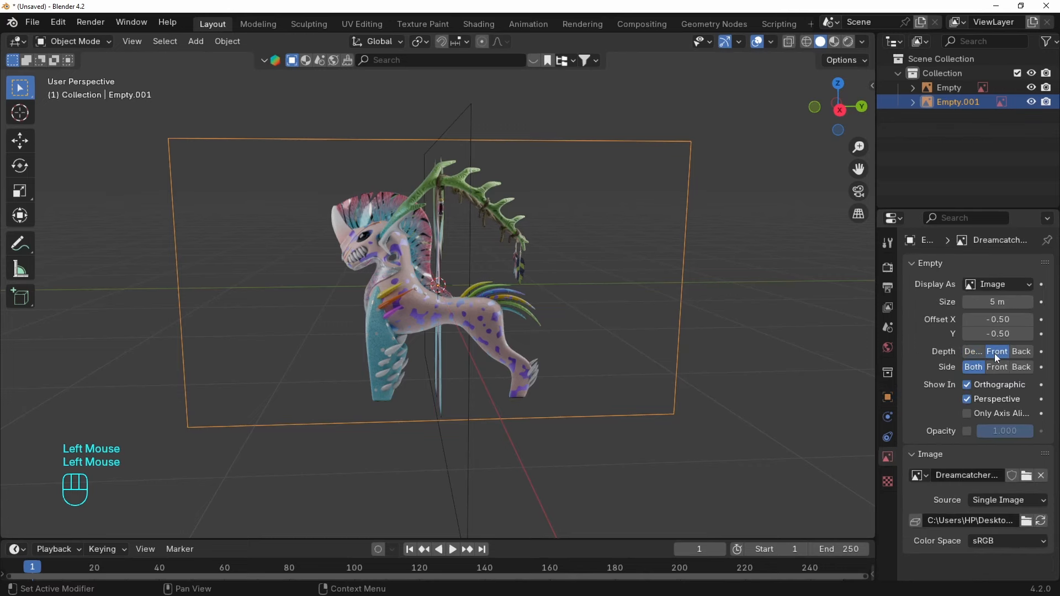
left_click_drag(1030, 430, 984, 431)
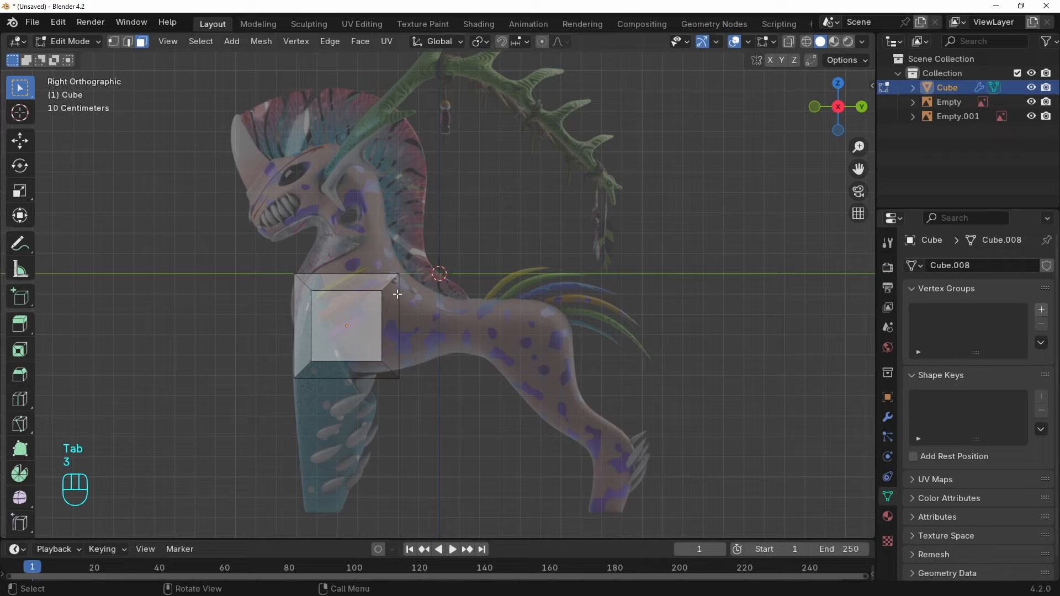
Extrude and scale the cube's rear face in sections along the side reference to block out the torso up to the hips.
key("3")
left_click(392, 326)
key("e")
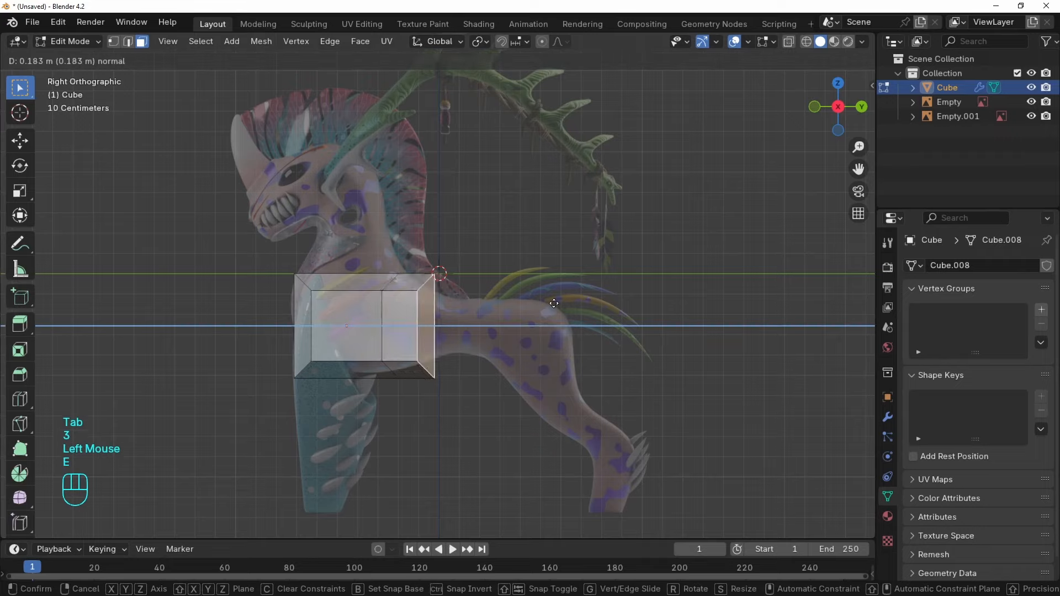
left_click(649, 307)
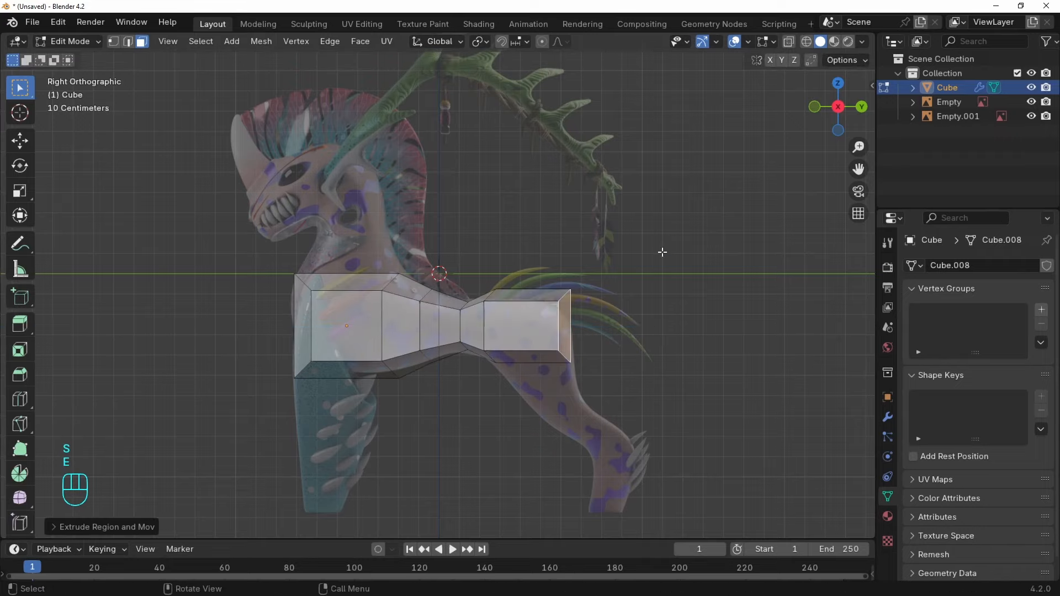
middle_click_drag(663, 254, 450, 248)
scroll(449, 247, "down", 2)
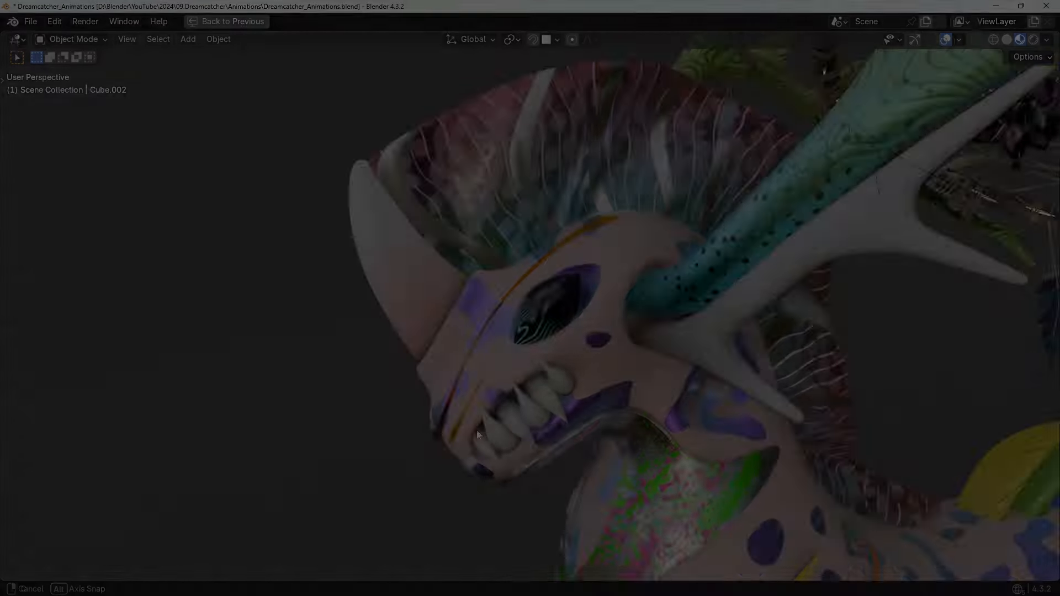
middle_click_drag(475, 429, 762, 417)
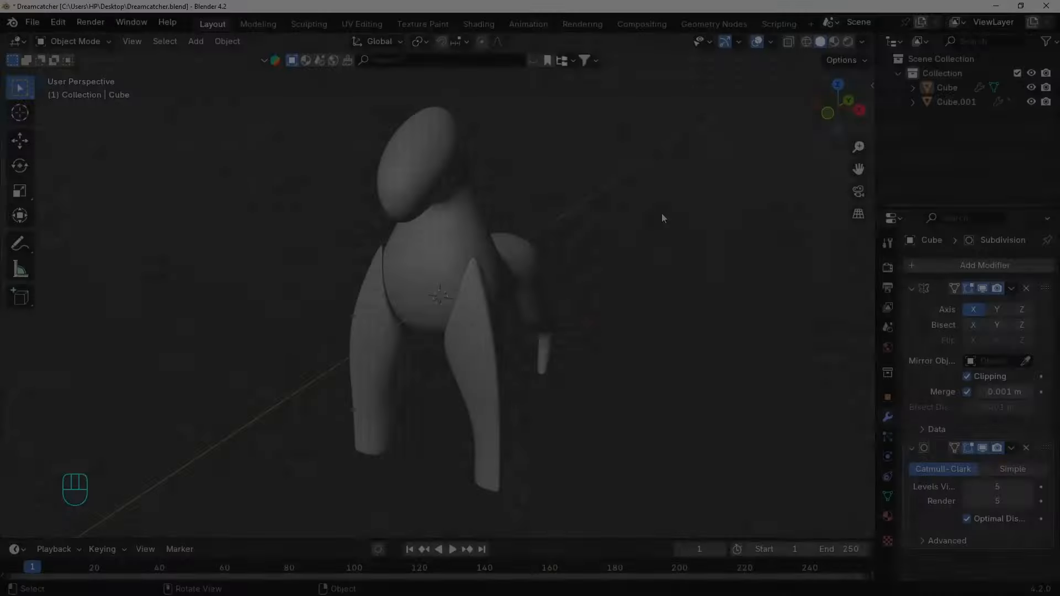
Add a new cube to the creature scene and cut a vertical edge loop through its middle in Edit Mode.
key("shift+a")
mouse_move(625, 215)
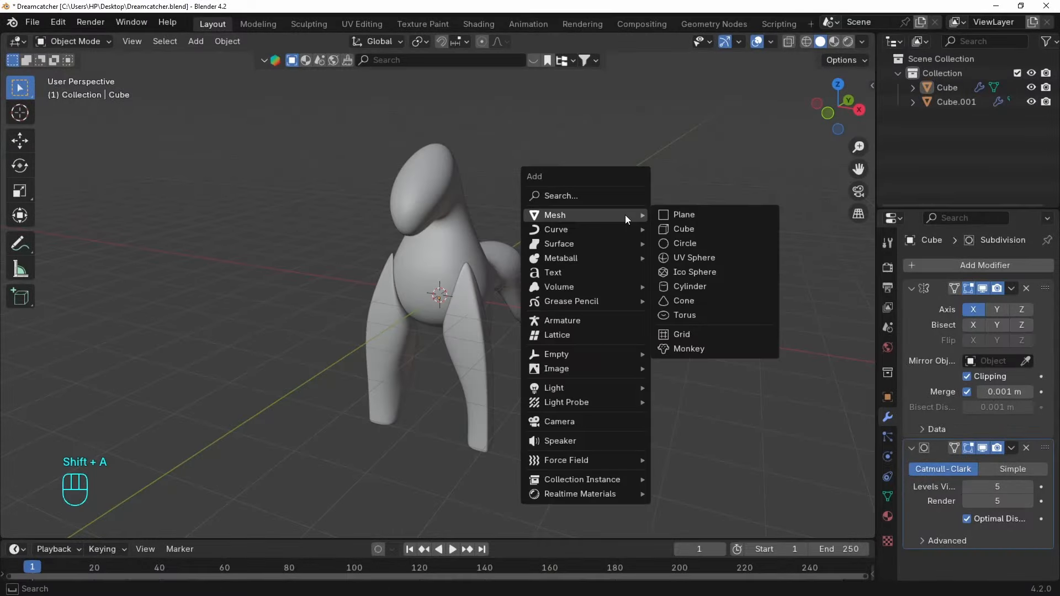
left_click(676, 230)
key("Tab")
left_click(424, 260)
Delete the new cube's vertices on the negative X side, leaving only the half on the positive X side.
key("alt+z")
middle_click_drag(424, 260, 333, 170)
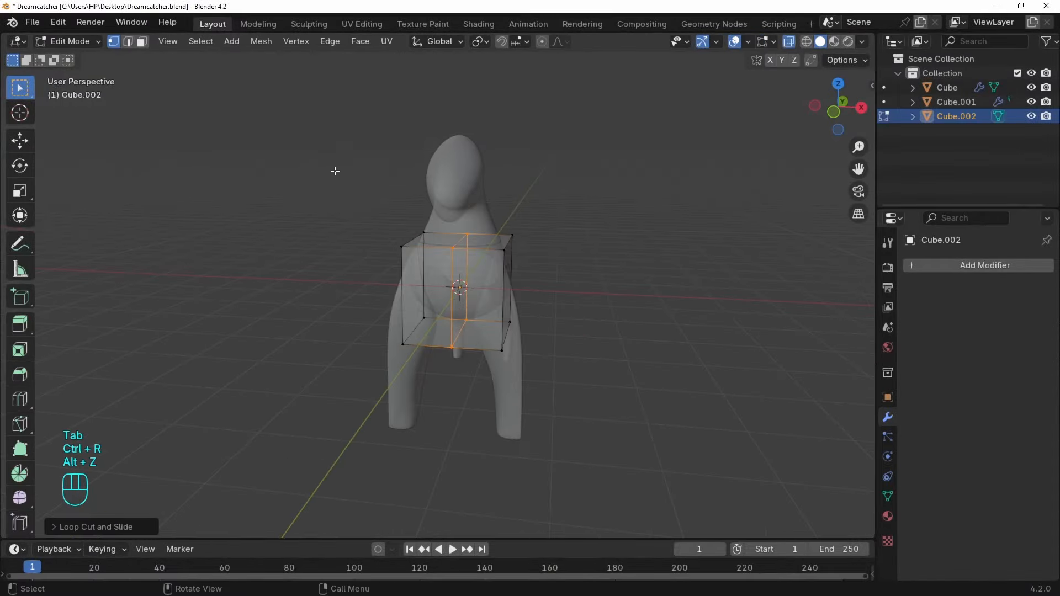
left_click_drag(331, 166, 418, 330)
key("x")
left_click(435, 370)
key("alt+z")
scroll(515, 309, "up", 2)
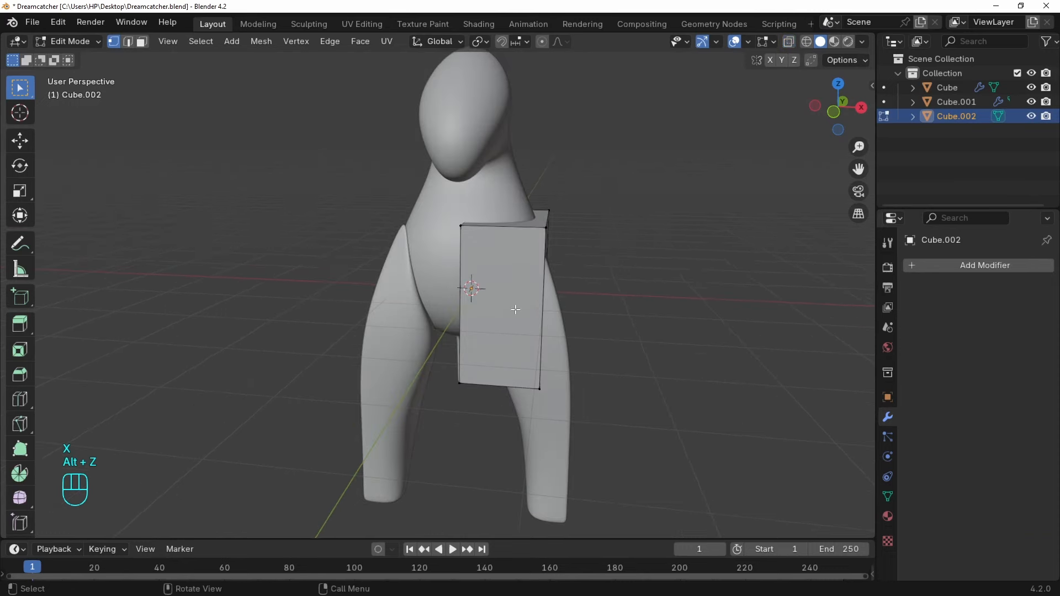
Add a Mirror modifier on the X axis with Clipping enabled to the half cube and return to Object Mode.
left_click(1003, 270)
type("mi")
key("Return")
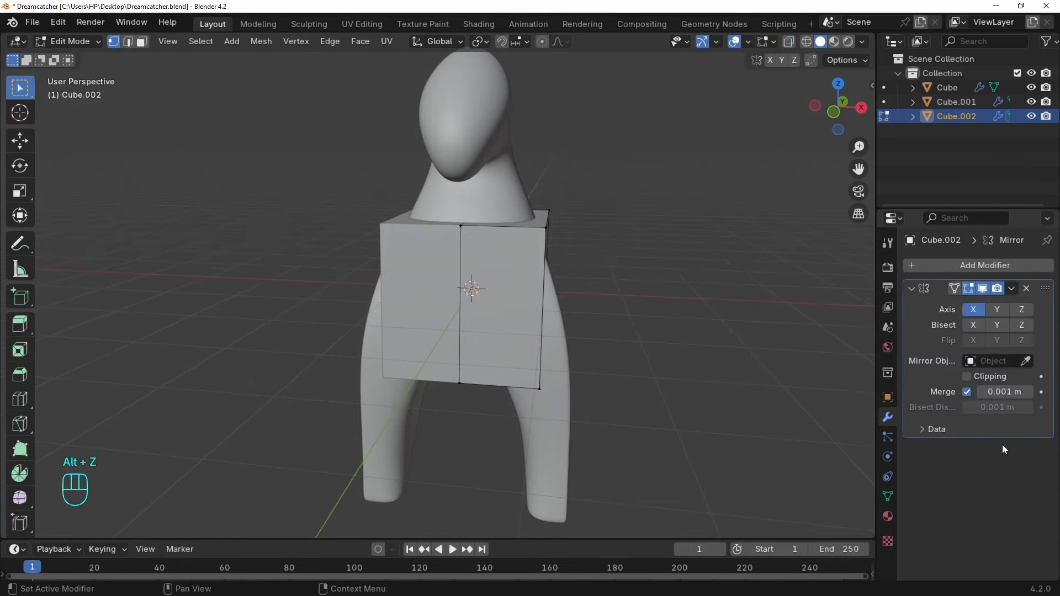
key("Tab")
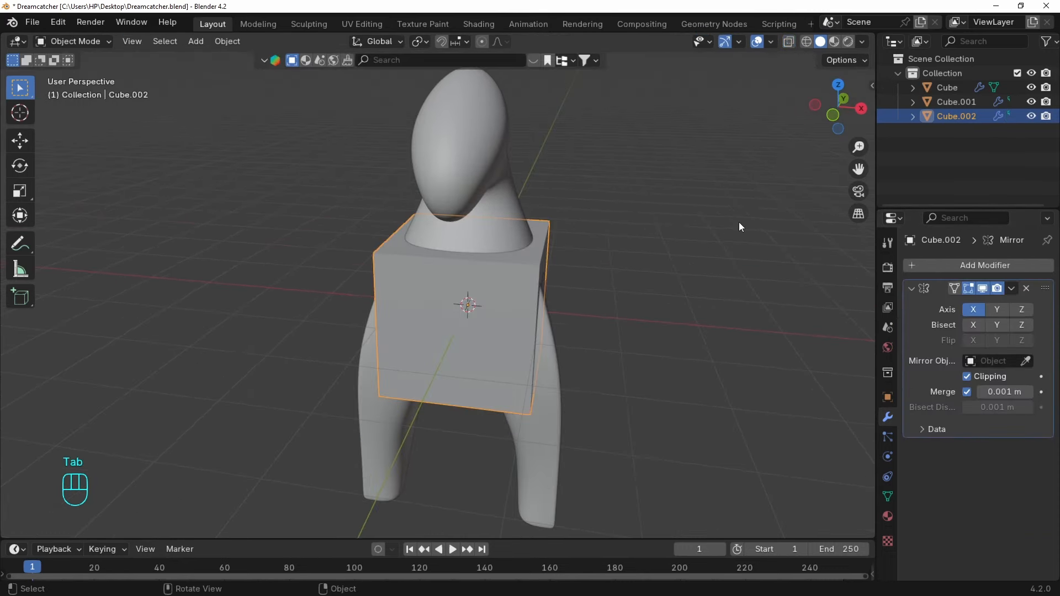
Scale the mirrored cube down and narrow it to about 0.44 along the X axis.
key("s")
left_click(648, 272)
key("g")
key("s")
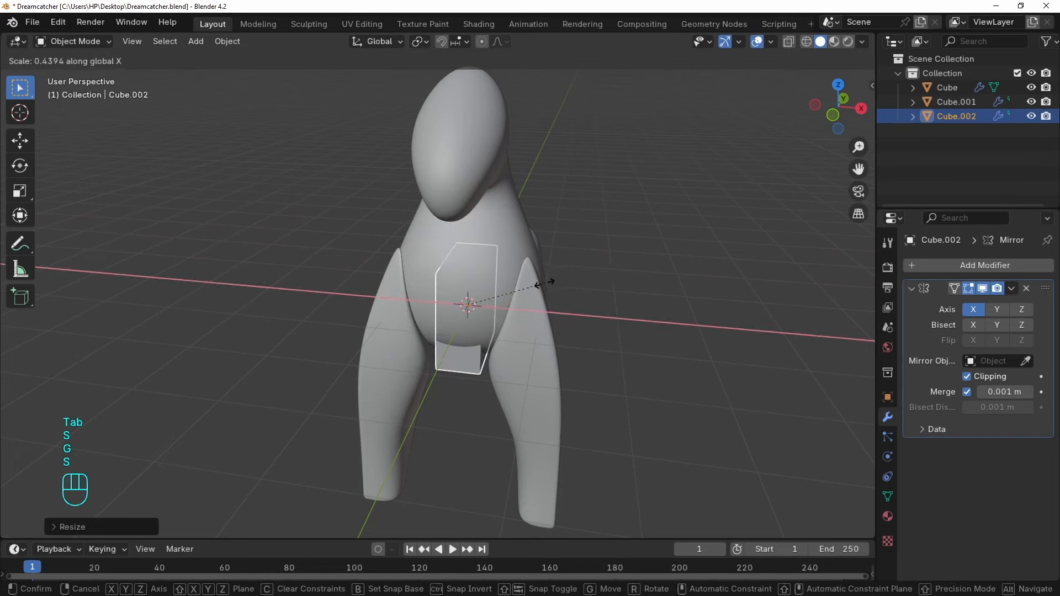
left_click(544, 284)
Place the narrow block on the front of the head, scaled and tilted in the right view as the horn's base.
middle_click_drag(544, 283, 582, 366, "alt")
scroll(595, 280, "down", 2)
key("g")
left_click(513, 237)
scroll(441, 263, "up", 5)
middle_click_drag(442, 264, 539, 301, "shift")
key("s")
left_click(493, 115)
key("g")
Extrude the horn block's upper face about 0.74 m, rotating and moving the new end to start the horn's curve.
key("e")
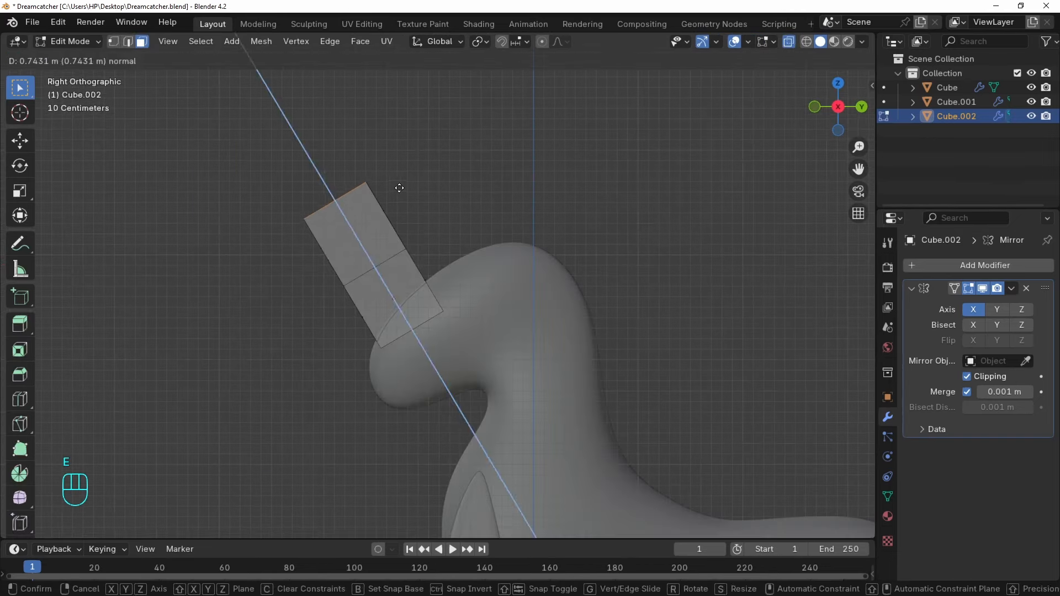
left_click(398, 185)
key("r")
left_click(402, 159)
key("g")
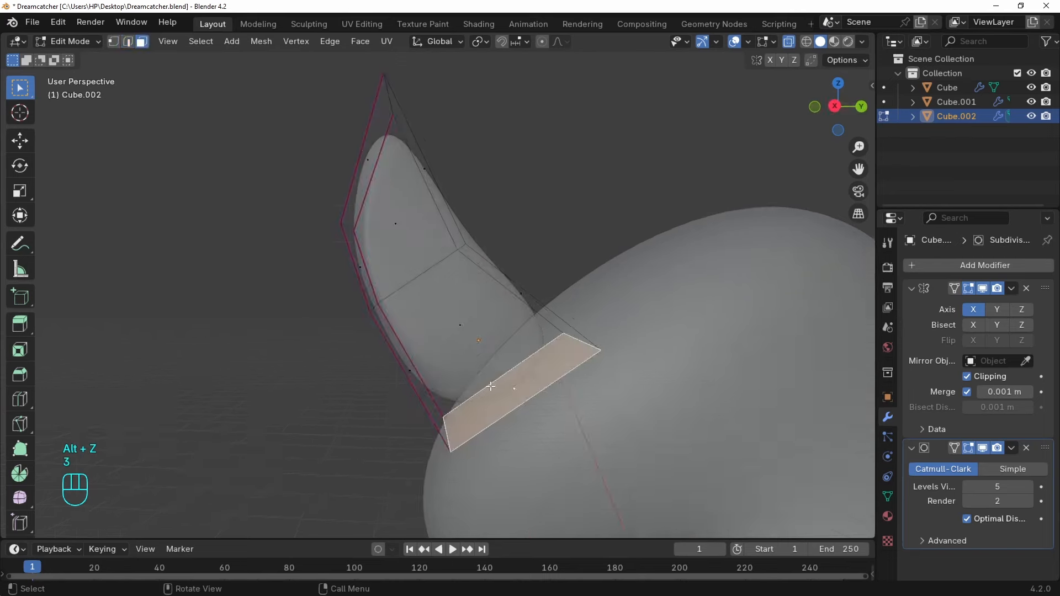
Crease the edges of the horn's base face and move its lower front vertices about 0.08 m toward the head.
key("3")
key("2")
key("g")
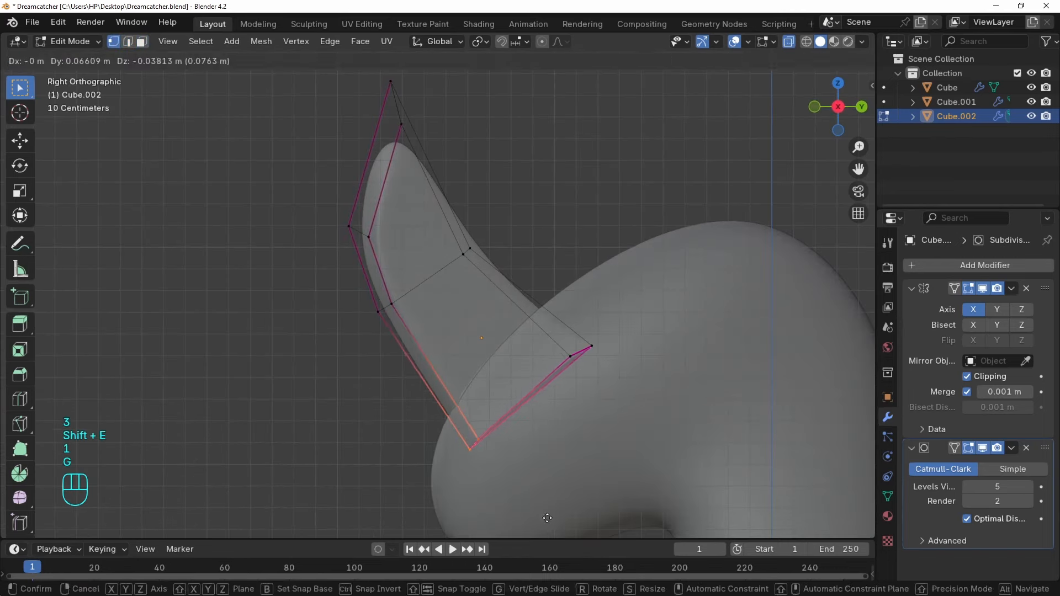
left_click(547, 518)
key("alt+z")
Reposition the horn's side vertices near the tip and along the front edge to refine its curve.
scroll(530, 251, "down", 1)
middle_click_drag(530, 251, 540, 285, "shift")
left_click(416, 157)
key("g")
left_click(425, 144)
left_click(428, 190)
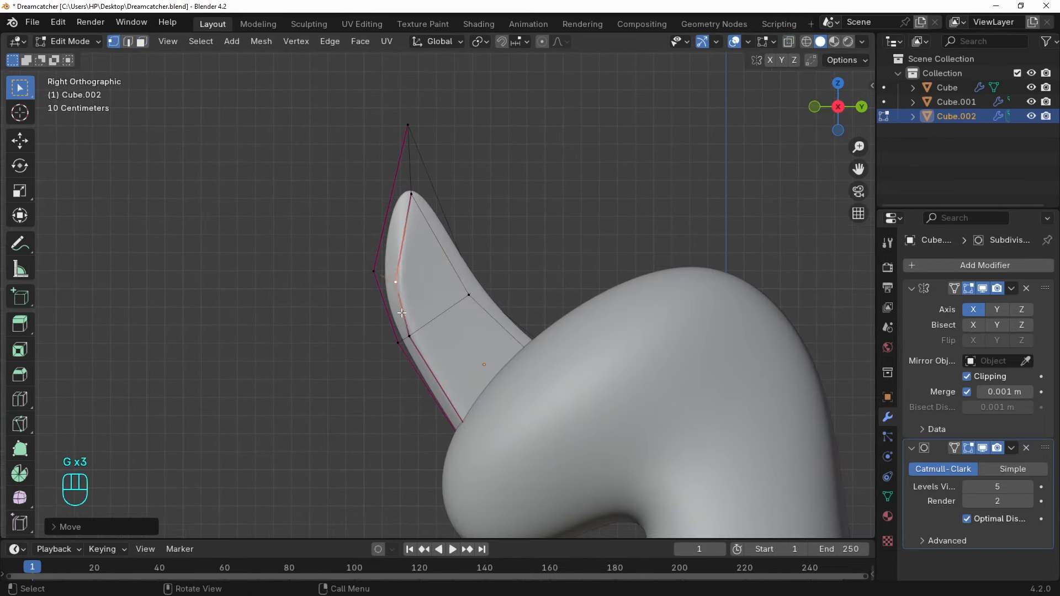
left_click(409, 336)
key("g")
left_click(415, 334)
Move the vertices on the horn's rear edge down and inward to slim its back profile.
key("alt+z")
left_click_drag(491, 273, 442, 332)
key("alt+z")
key("g")
left_click(438, 347)
Set the mean crease of the horn's selected front edges to 0.22.
middle_click_drag(502, 312, 526, 303)
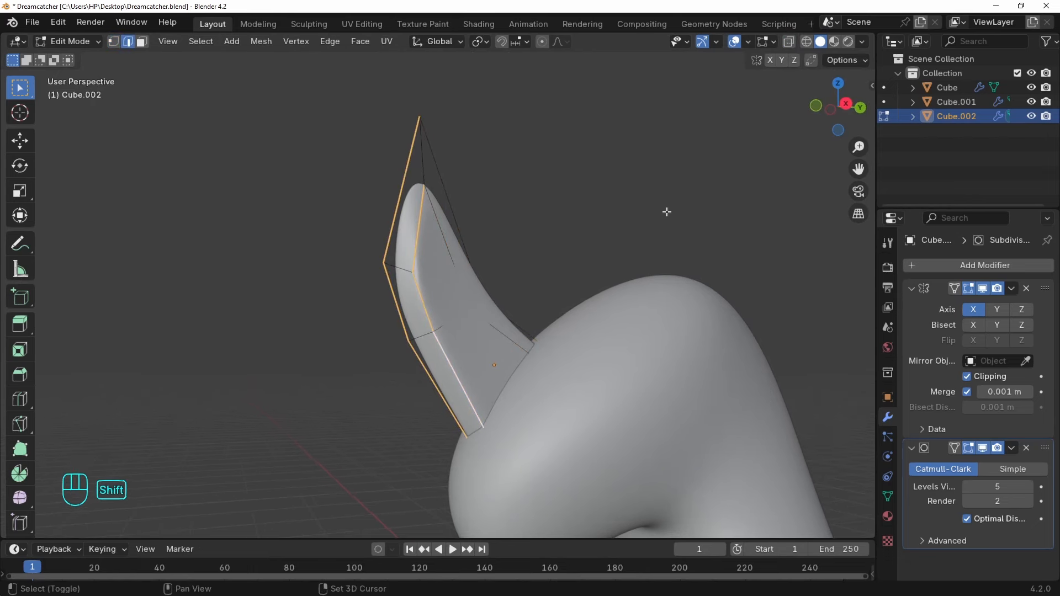
key("n")
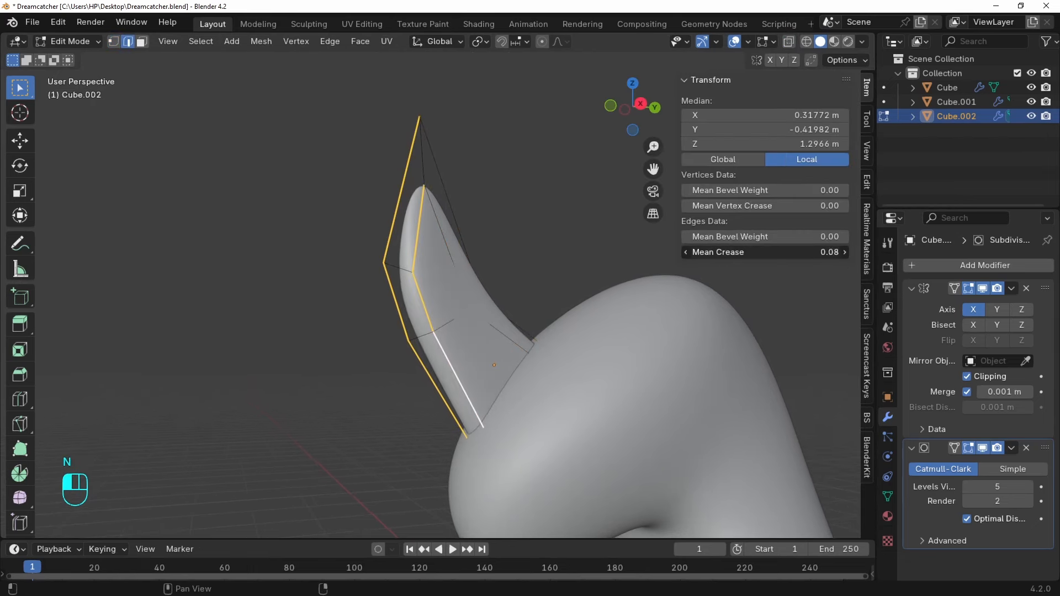
middle_click_drag(552, 298, 530, 301, "alt")
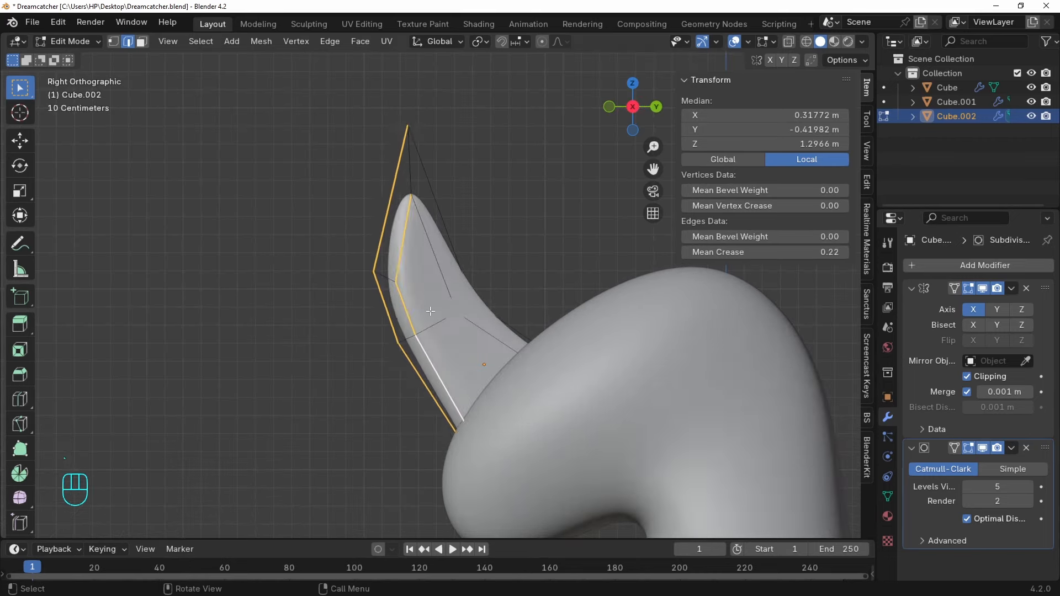
Select the horn's side edge segments and move them to adjust the shape of its front ridge.
left_click(410, 306)
left_click(430, 348, "shift")
key("g")
left_click(440, 300)
key("alt+z")
key("alt+z")
middle_click_drag(421, 239, 442, 204)
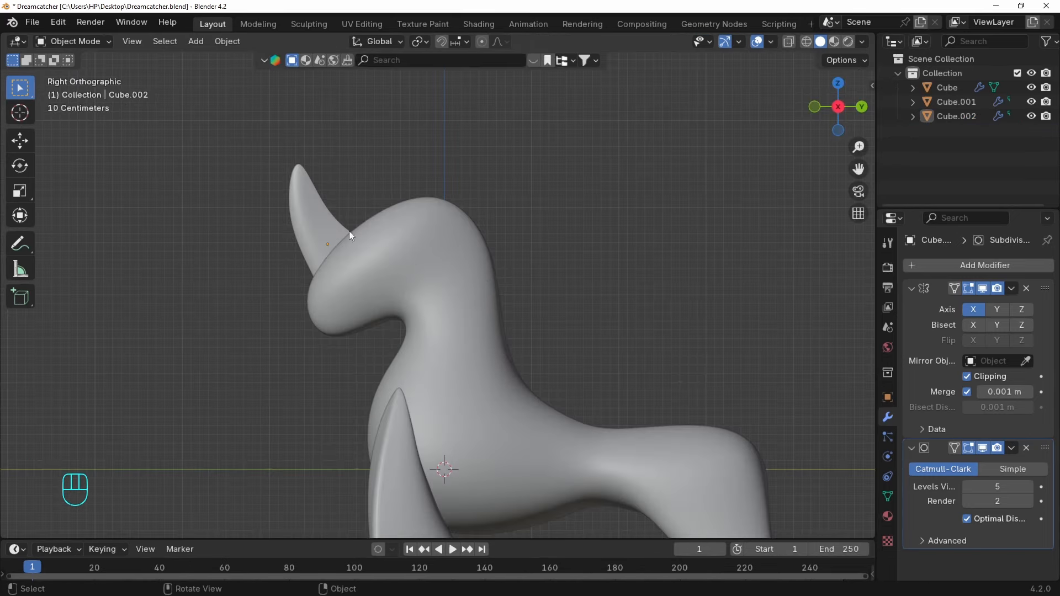
Open the body mesh in Edit Mode and cut a new edge across the front of the snout with the Knife tool.
middle_click_drag(349, 230, 480, 283)
key("Tab")
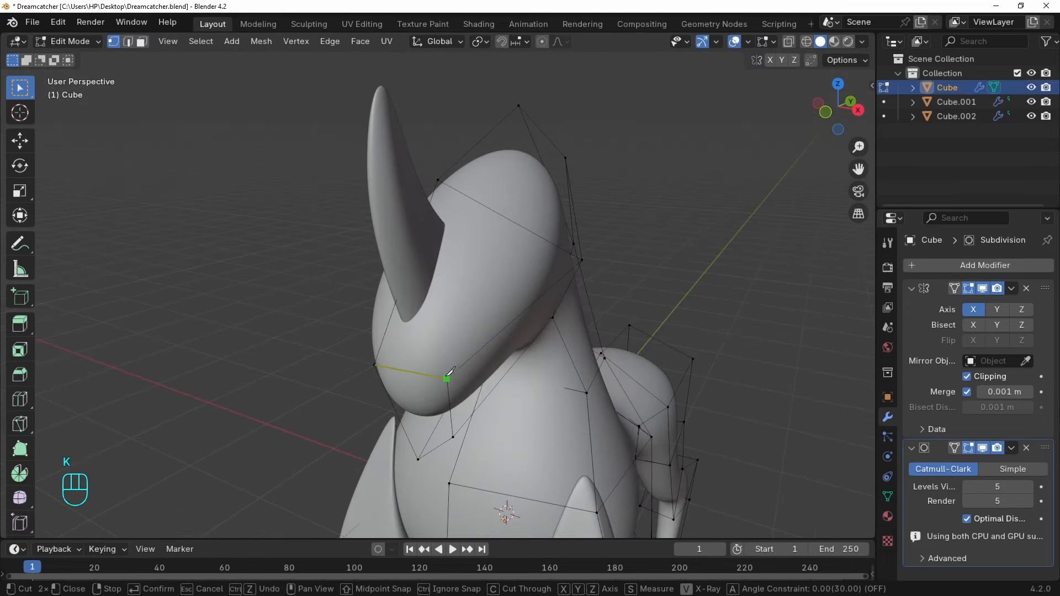
key("Return")
middle_click_drag(403, 300, 468, 332)
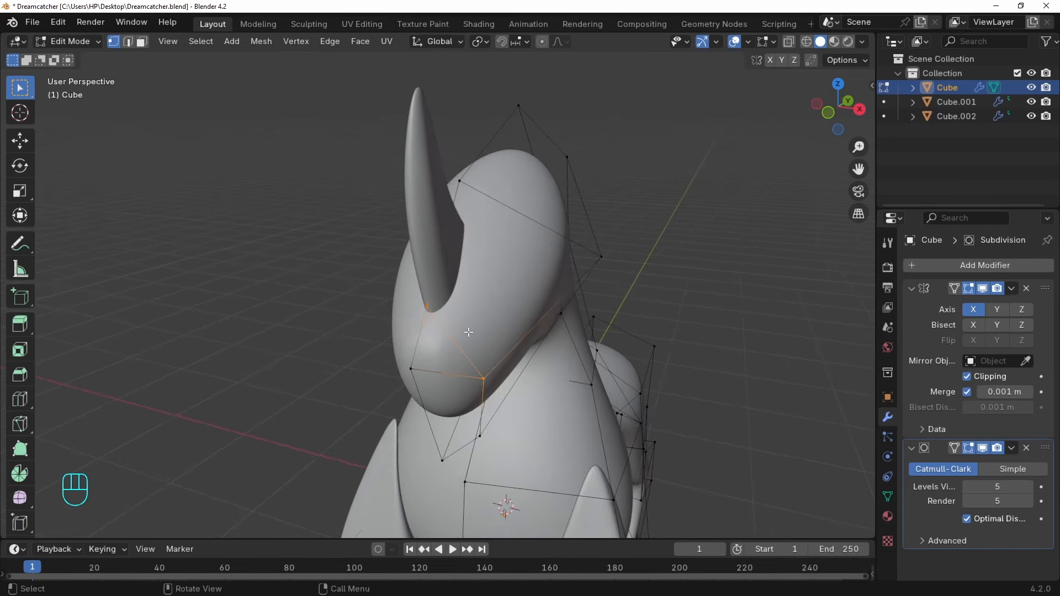
Subdivide the snout's centre edge below the horn and try moving the vertices there.
right_click(421, 328)
left_click(359, 191)
key("1")
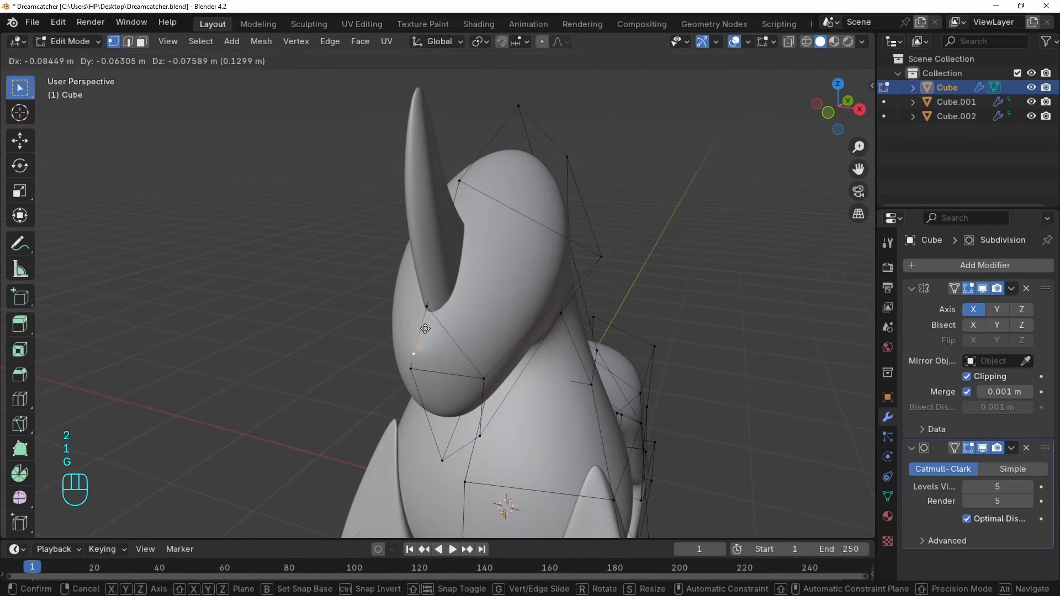
key("g")
right_click(479, 303)
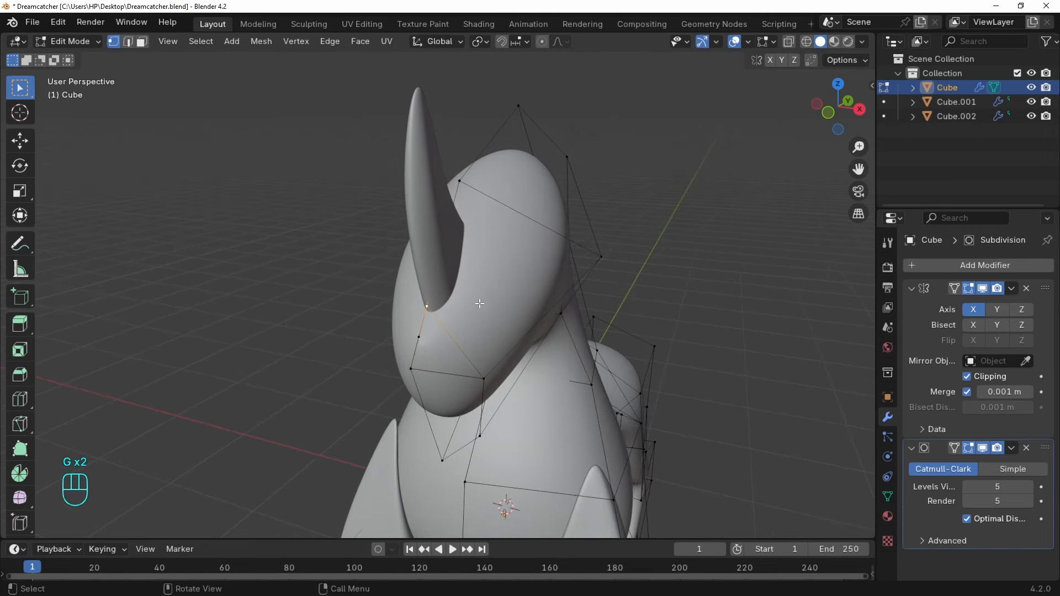
Disable the body Mirror modifier's Clipping and move the vertex at the horn's base about 0.18 m along X.
key("g")
key("x")
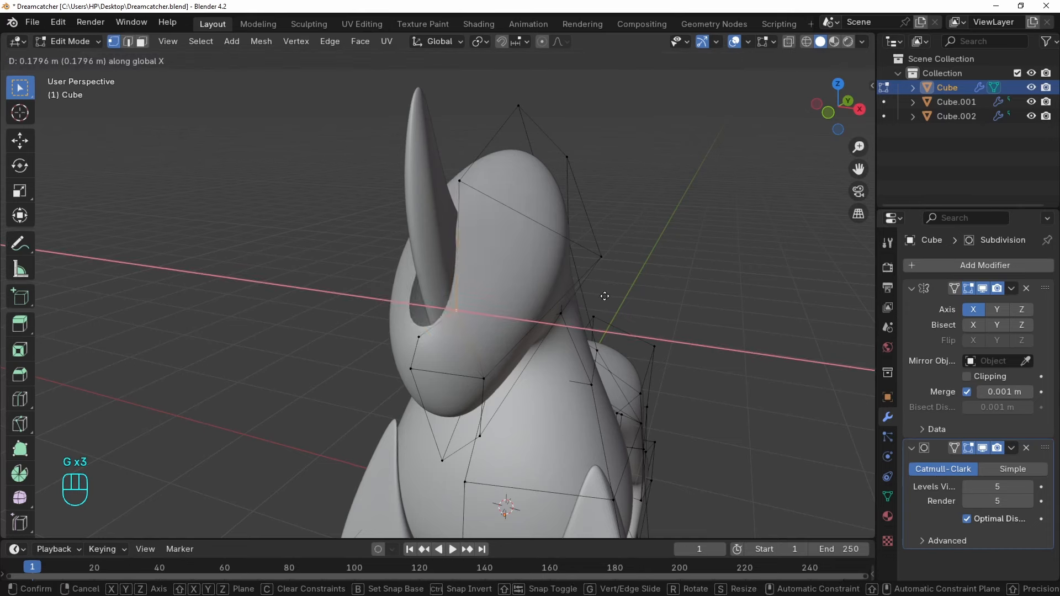
left_click(608, 296)
Move the forehead vertex behind the horn up and back in the right view.
middle_click_drag(608, 296, 469, 312)
key("grave")
left_click(436, 345)
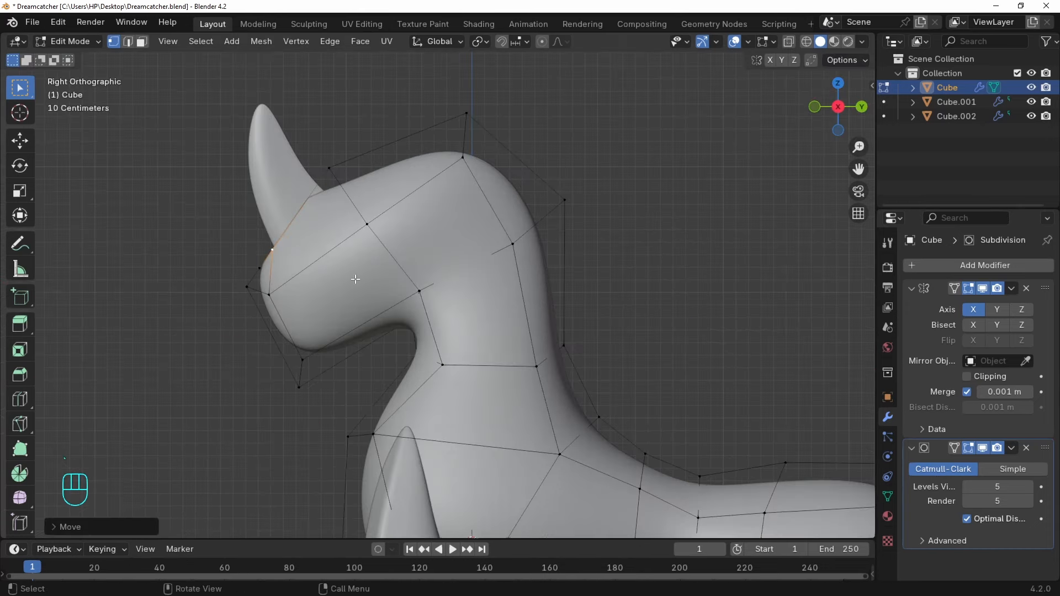
middle_click_drag(335, 231, 471, 263, "shift")
scroll(470, 263, "up", 4)
scroll(471, 263, "down", 3)
key("alt+z")
middle_click_drag(491, 207, 508, 230, "shift")
left_click(488, 205)
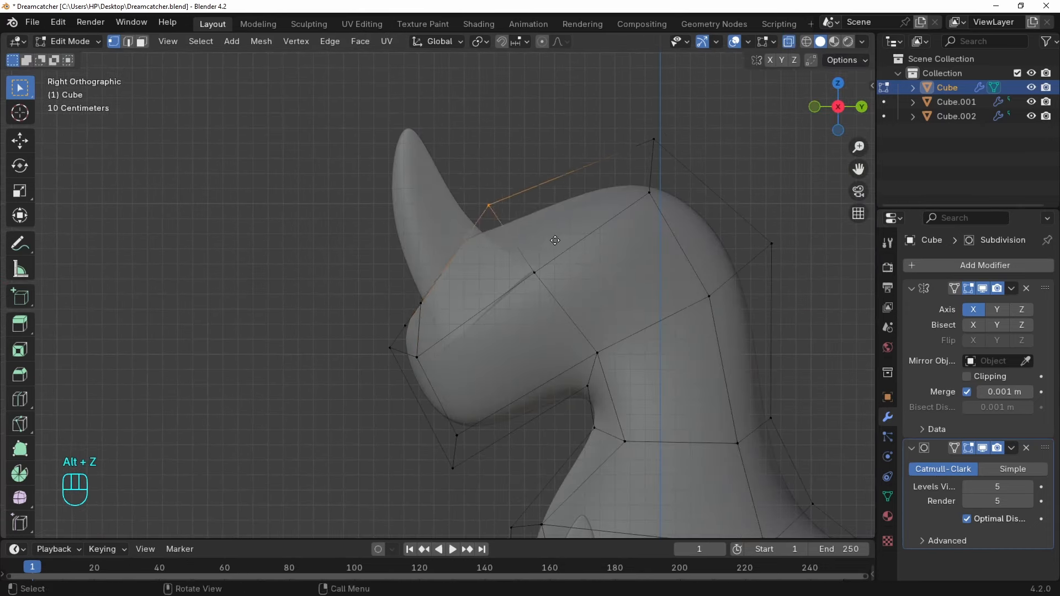
key("g")
left_click(598, 220)
Nudge the snout vertices at the front of the horn's base slightly upward.
key("g")
left_click(436, 273)
key("alt+z")
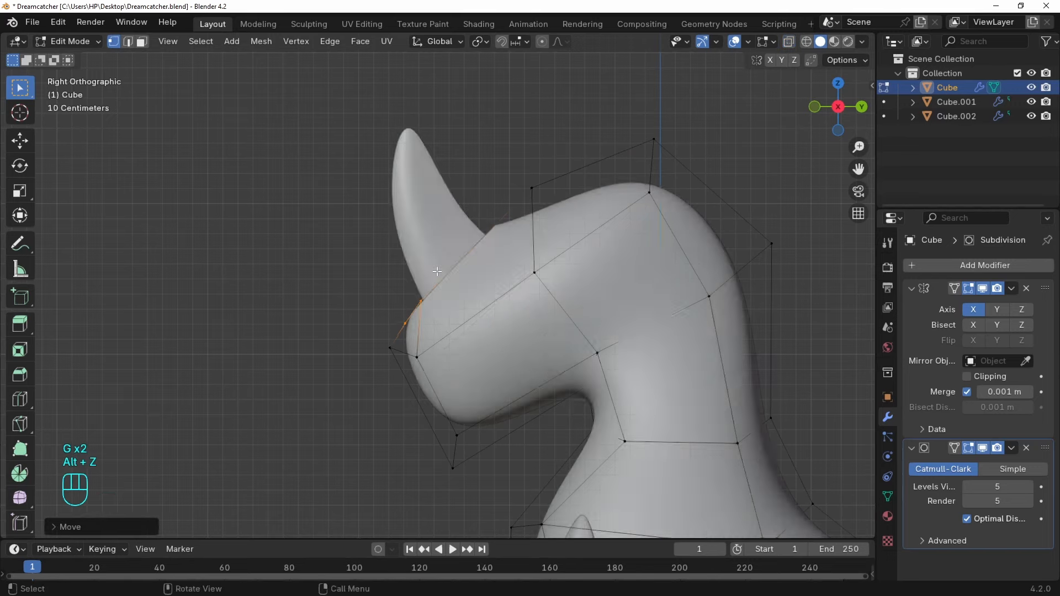
Select the edges of the opening around the horn's base and extrude them up and forward in the right view.
middle_click_drag(436, 273, 620, 331)
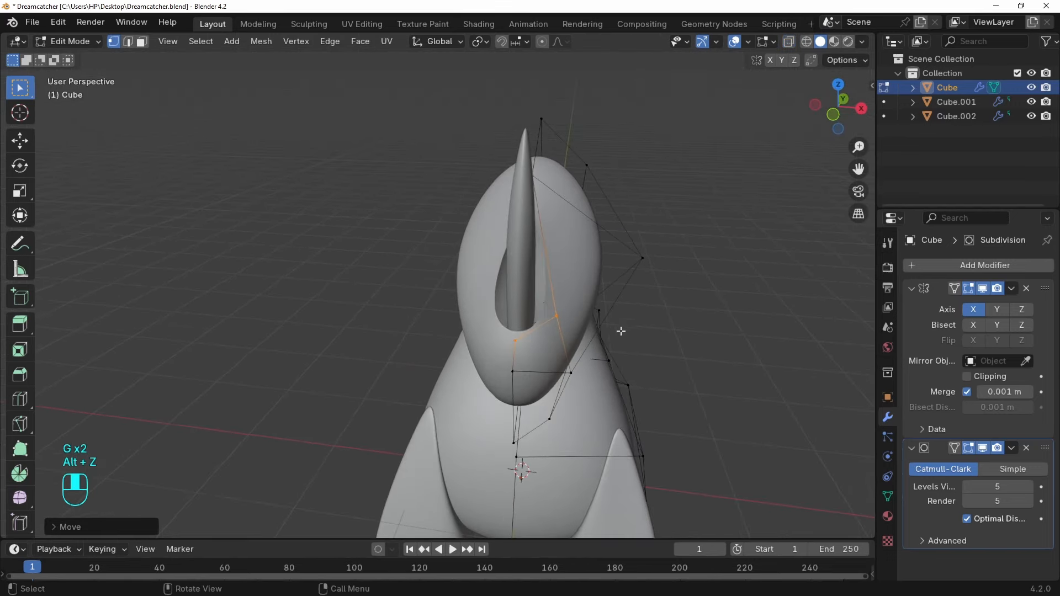
left_click(555, 315)
key("2")
middle_click_drag(555, 314, 602, 334)
key("grave")
left_click(549, 313)
key("e")
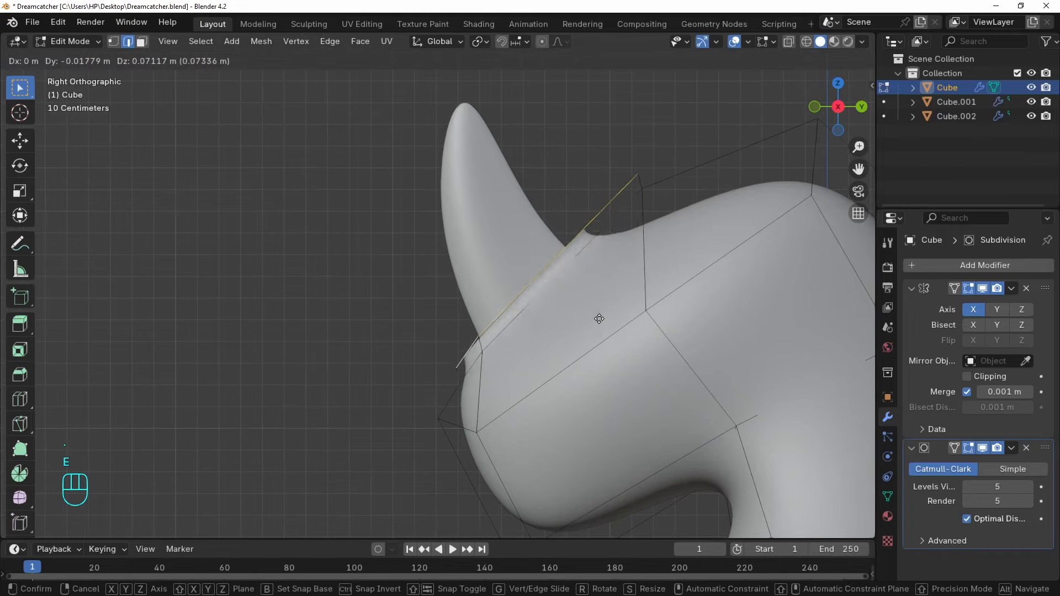
left_click(586, 293)
Move the extruded edges around the horn's base to adjust the height of the raised rim.
key("g")
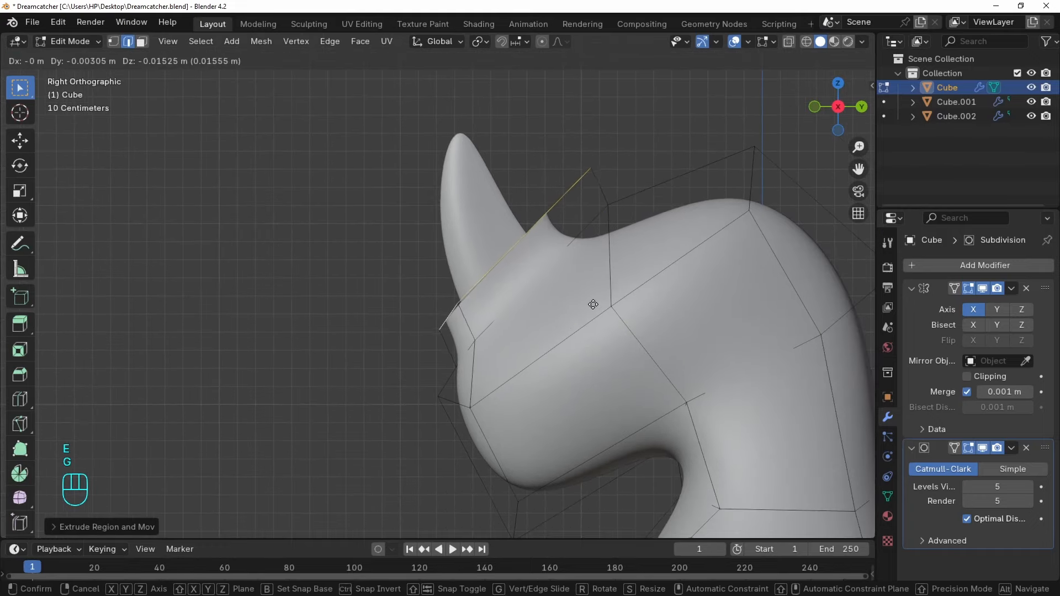
left_click(596, 307)
left_click(593, 303)
middle_click_drag(593, 302, 679, 316)
key("s")
right_click(665, 318)
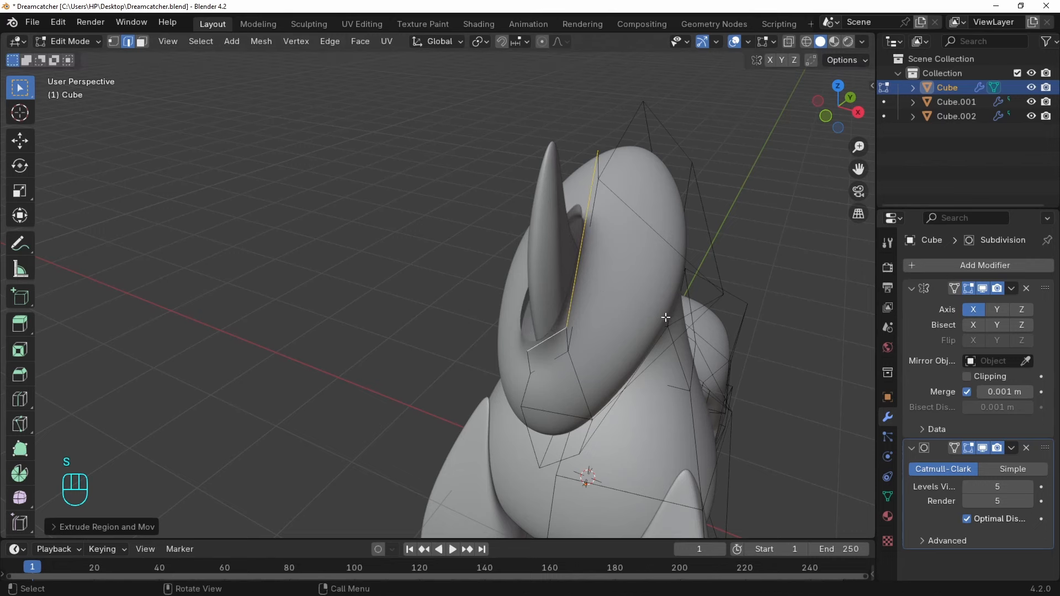
key("s")
left_click(560, 331)
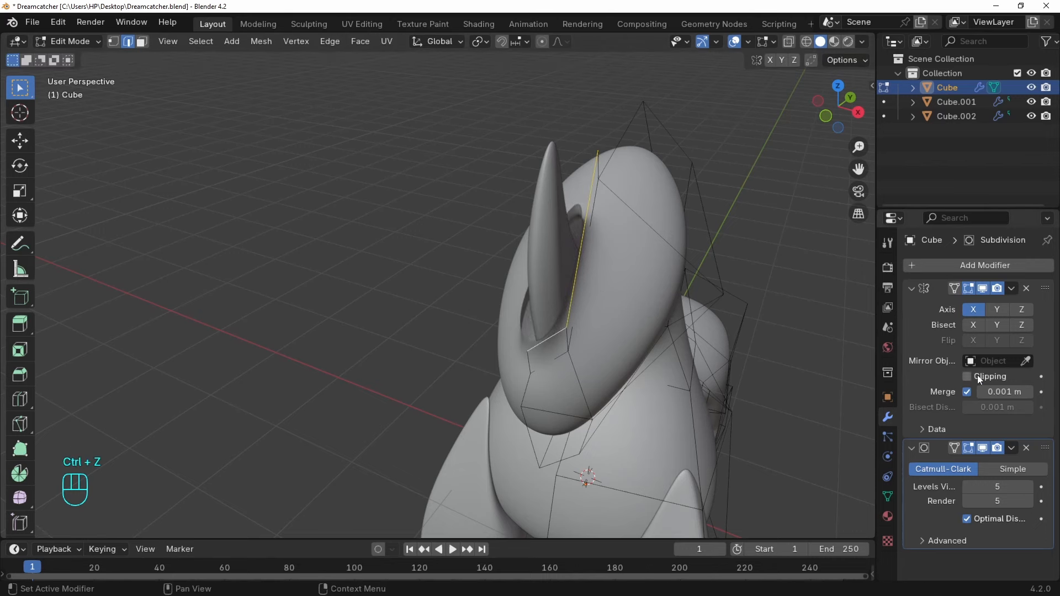
Extrude the raised rim's edges inward and scale them toward the horn, adjusting the new inner vertex.
key("s")
left_click(573, 315)
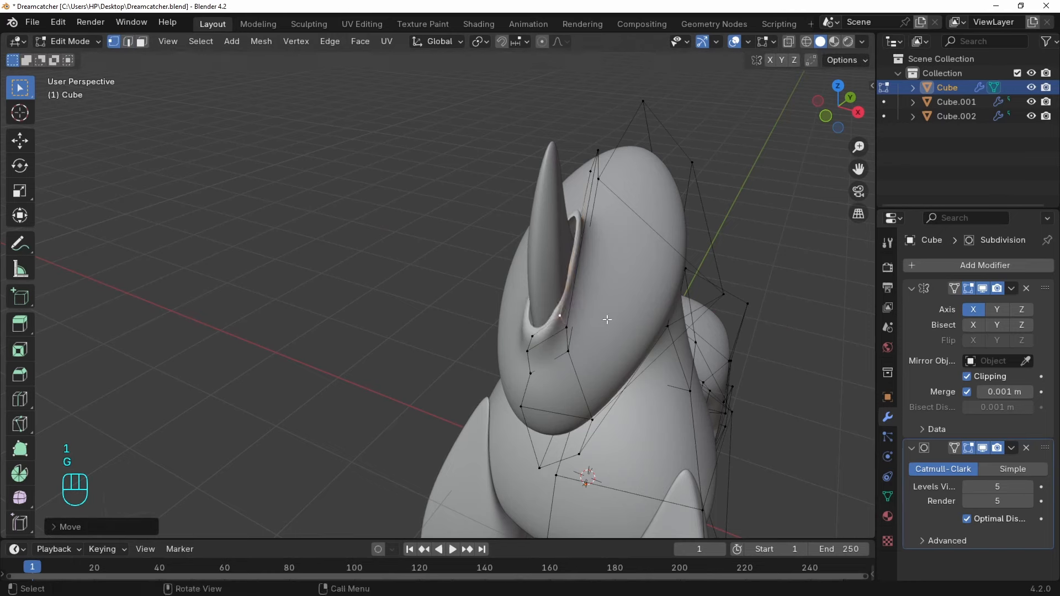
Adjust the inner rim vertex in the right view and move the horn to sit inside its raised rim.
middle_click_drag(573, 316, 542, 301)
key("KP_3")
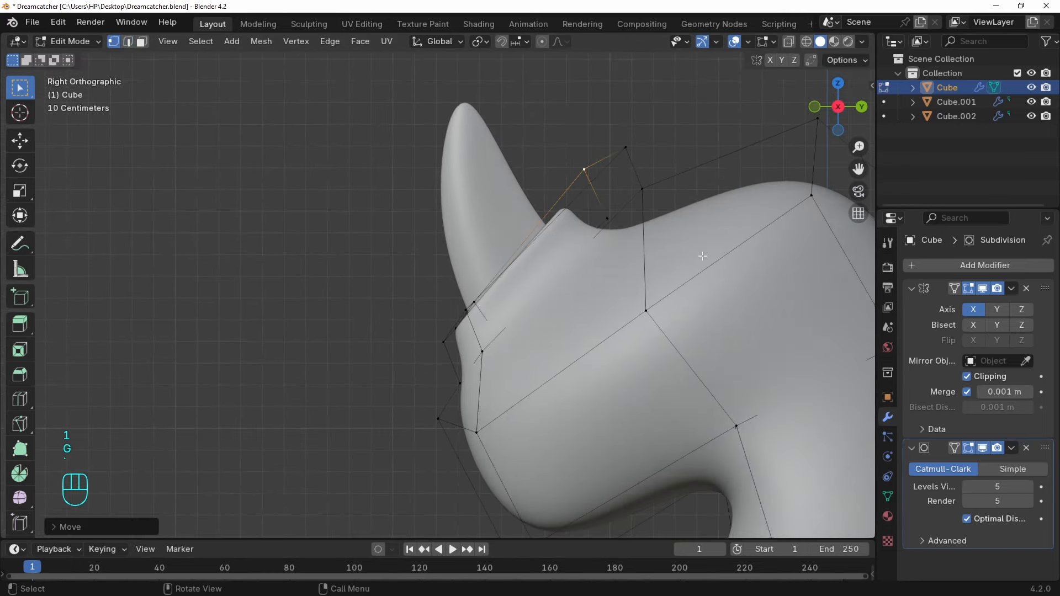
key("g")
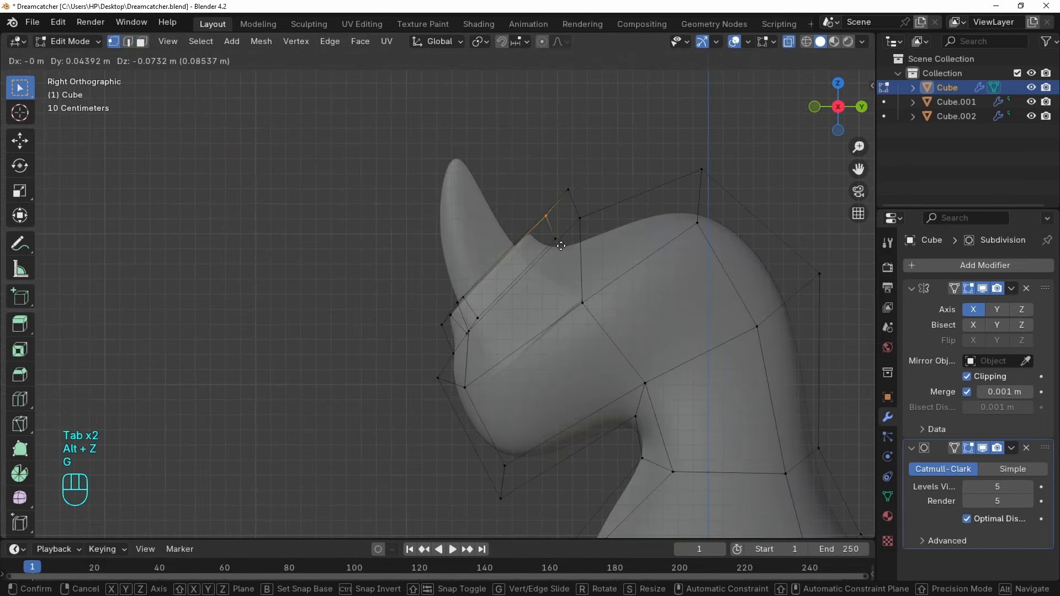
key("g")
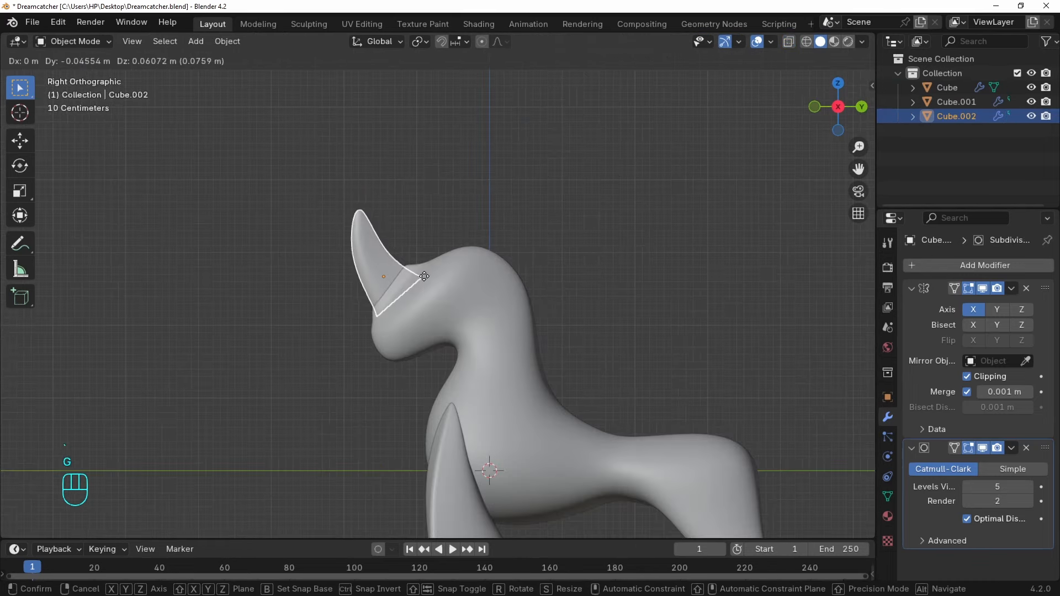
left_click(422, 284)
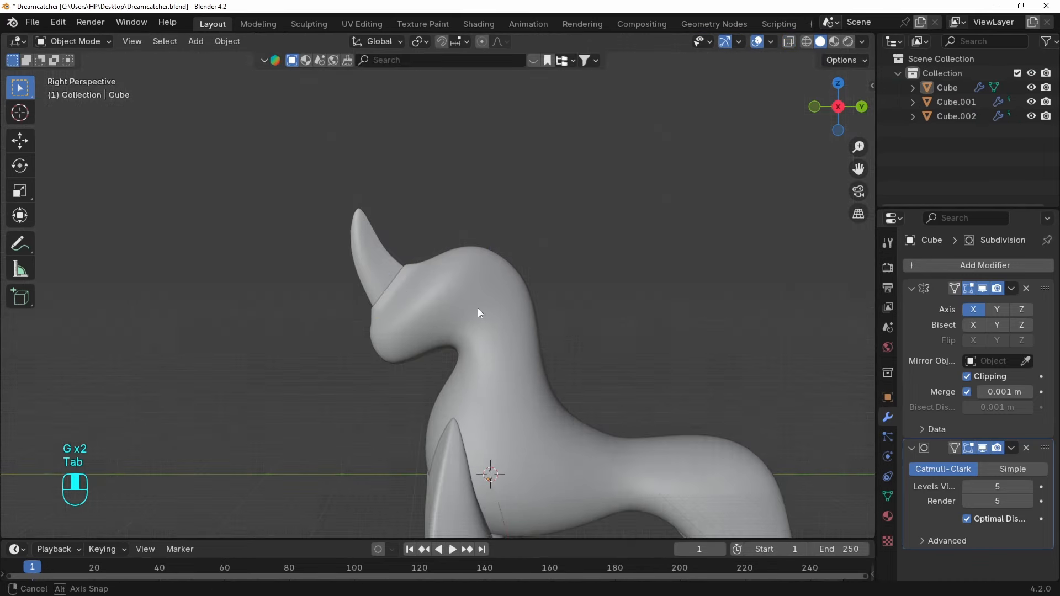
mouse_move(479, 308)
middle_mouse_down()
mouse_move(684, 285)
mouse_move(676, 385)
mouse_move(598, 375)
mouse_move(457, 303)
mouse_move(480, 289)
mouse_move(565, 339)
mouse_move(563, 280)
mouse_move(492, 265)
middle_mouse_up()
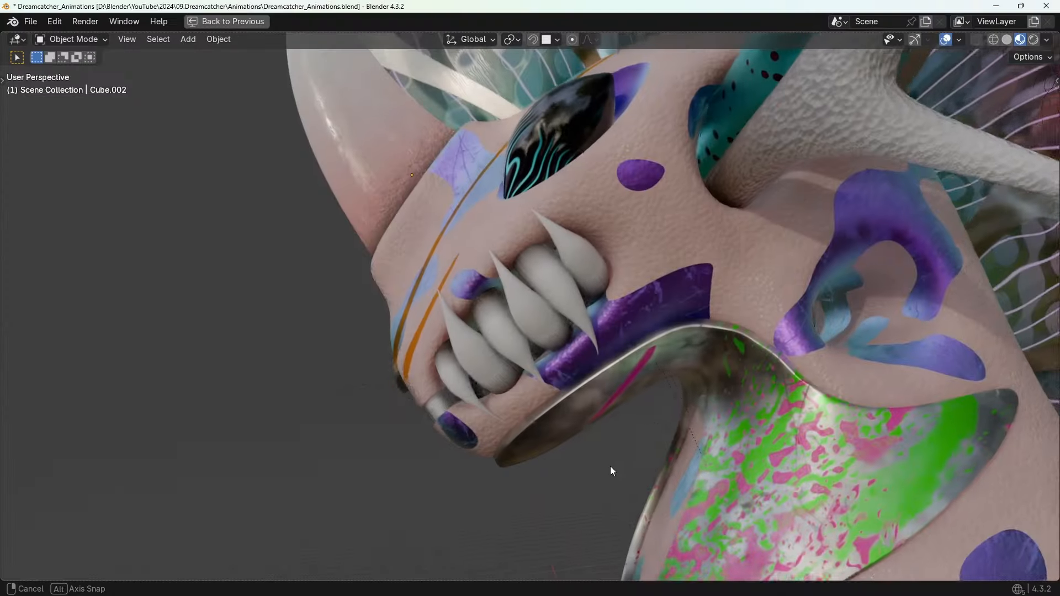
Inset the large side face of the snout and extrude it about 1.5 m into the head.
middle_click_drag(611, 466, 642, 459)
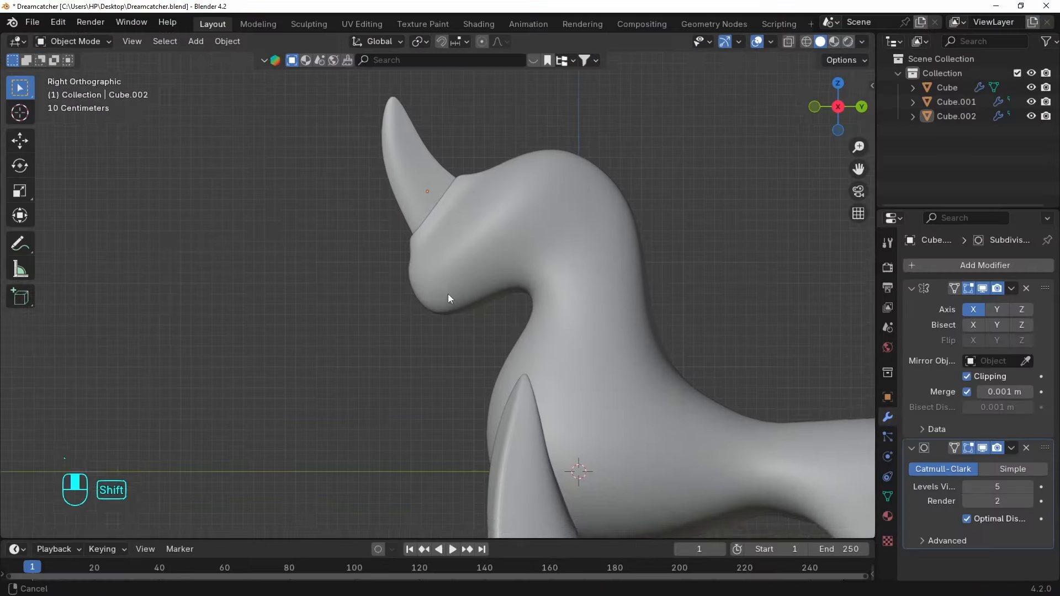
key("Tab")
scroll(497, 292, "up", 2)
key("3")
left_click(474, 279)
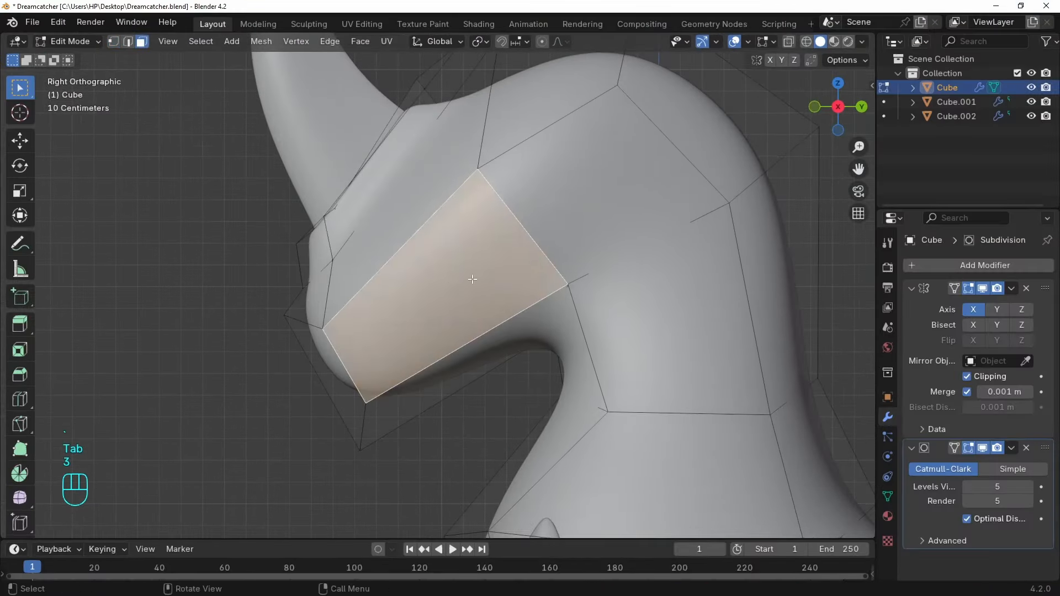
middle_click_drag(473, 279, 602, 251)
key("i")
key("e")
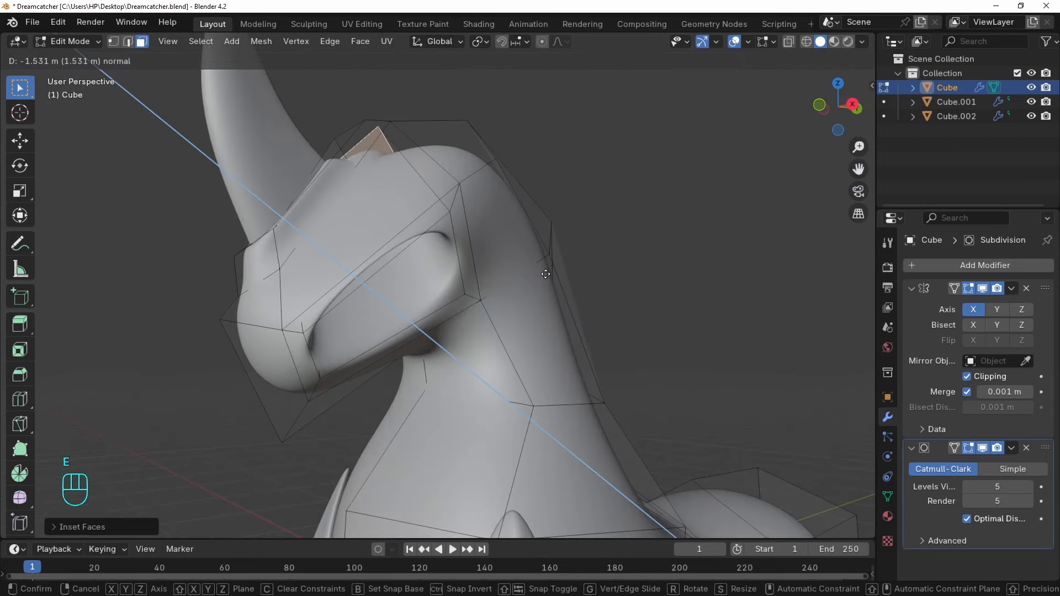
left_click(545, 274)
Delete the extrusion's inner face to open the mouth through the head.
middle_click_drag(546, 274, 457, 269)
key("x")
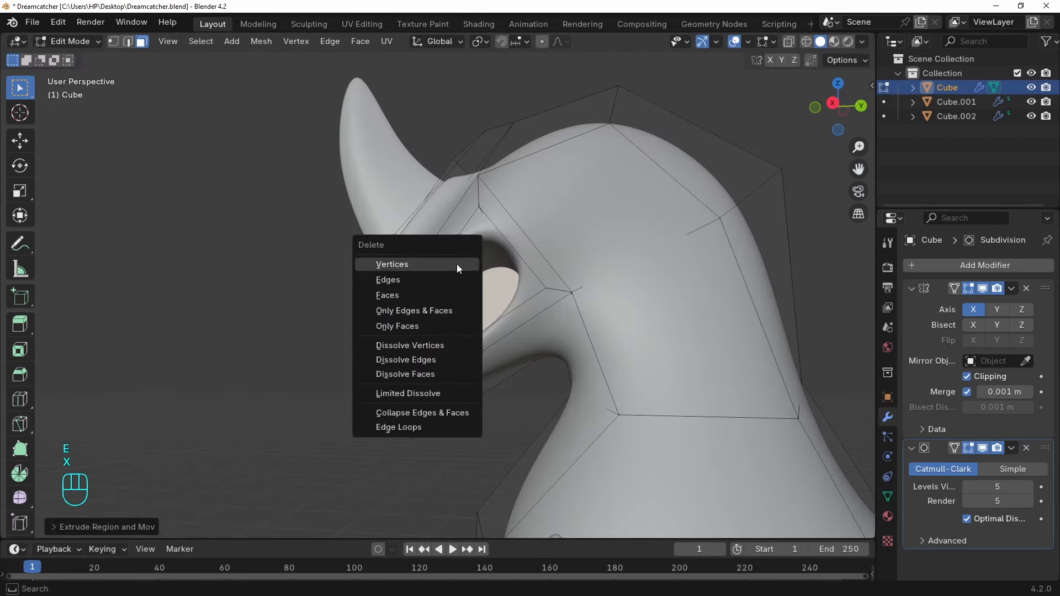
left_click(441, 295)
middle_click_drag(387, 298, 435, 303)
scroll(420, 293, "down", 3)
key("Tab")
key("grave")
scroll(529, 312, "down", 4)
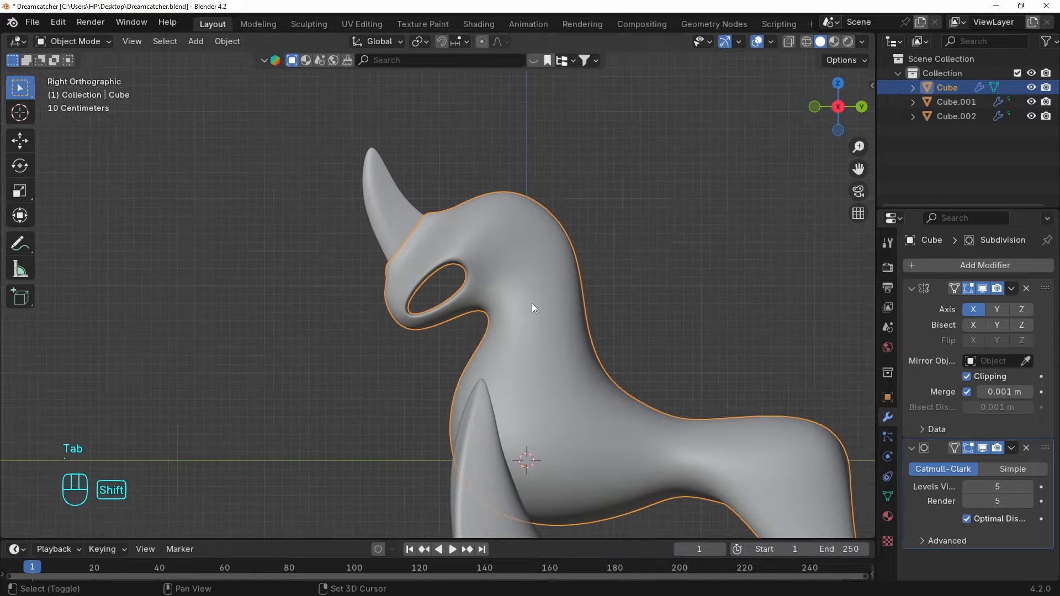
Add a loop cut through the front of the mouth, bevel it and delete the resulting strip to split the jaws.
middle_click_drag(532, 307, 436, 234, "shift")
scroll(426, 330, "up", 5)
key("Tab")
key("alt+z")
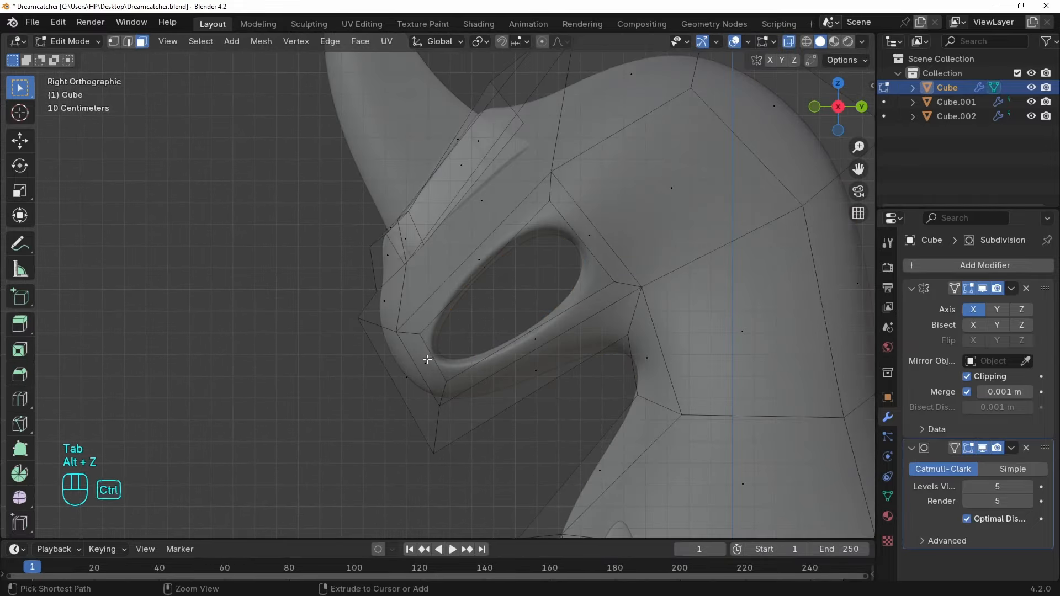
left_click(425, 359)
middle_click_drag(471, 378, 539, 299)
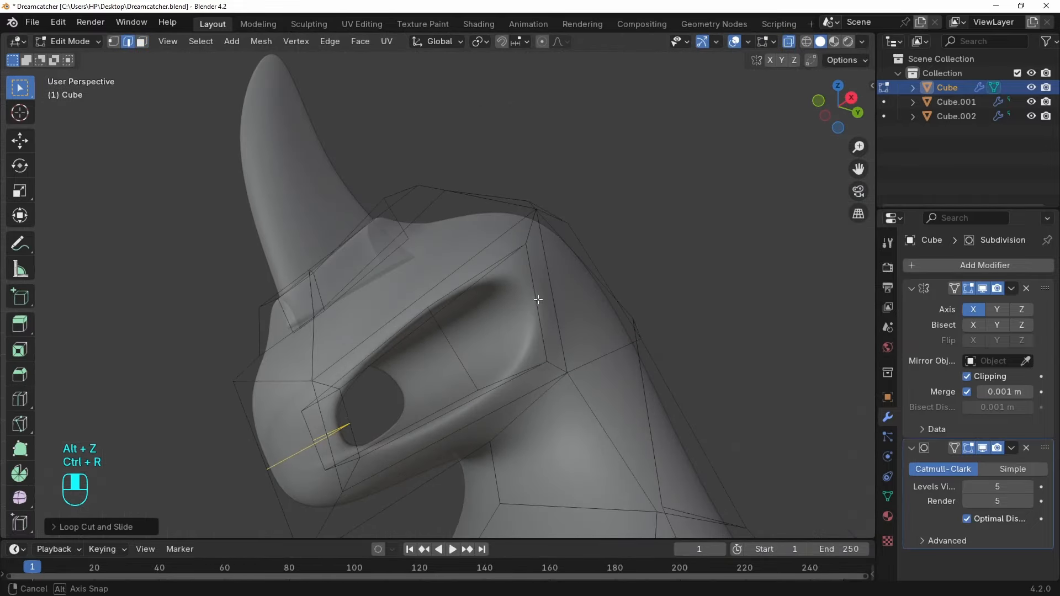
key("x")
left_click(367, 407)
key("alt+z")
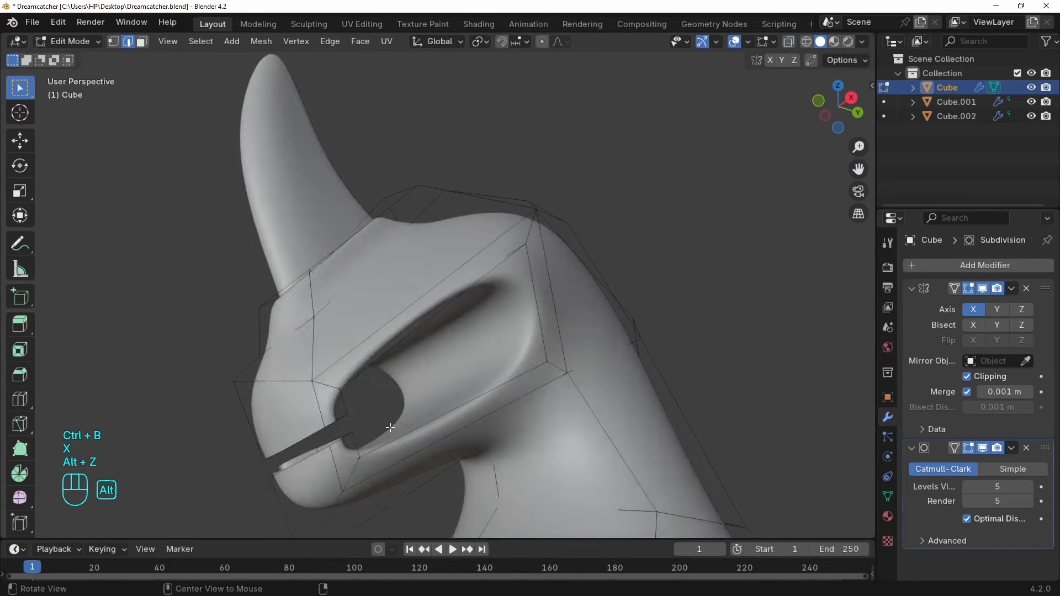
Fill the open front ends of the upper and lower jaws with faces and crease their edges.
middle_click_drag(367, 407, 367, 416)
scroll(366, 417, "up", 5)
middle_click_drag(454, 427, 514, 227, "shift")
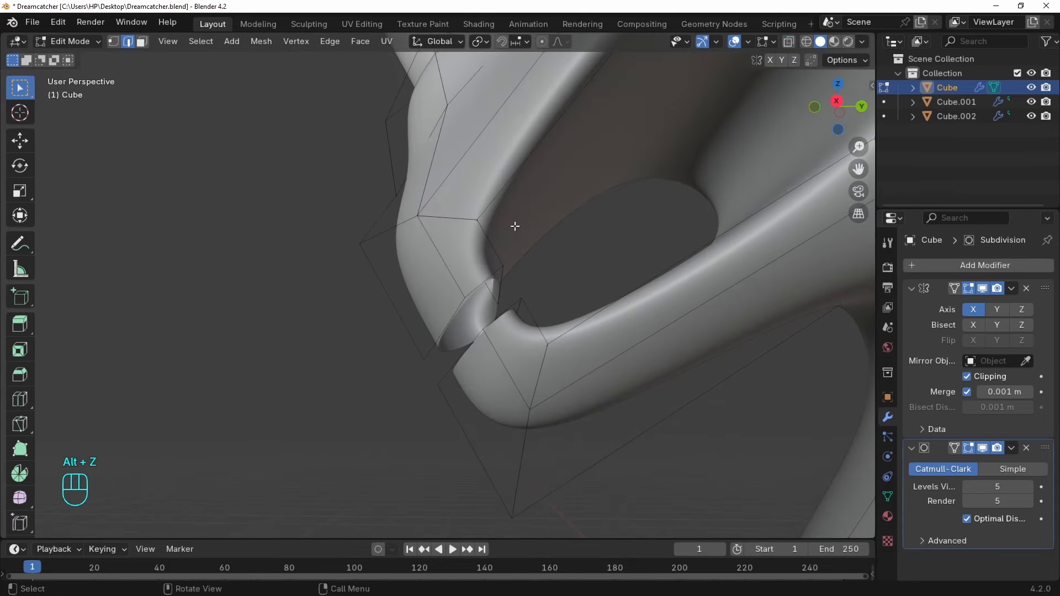
middle_click_drag(506, 306, 492, 256)
key("f")
key("ctrl+z")
key("3")
key("shift+e")
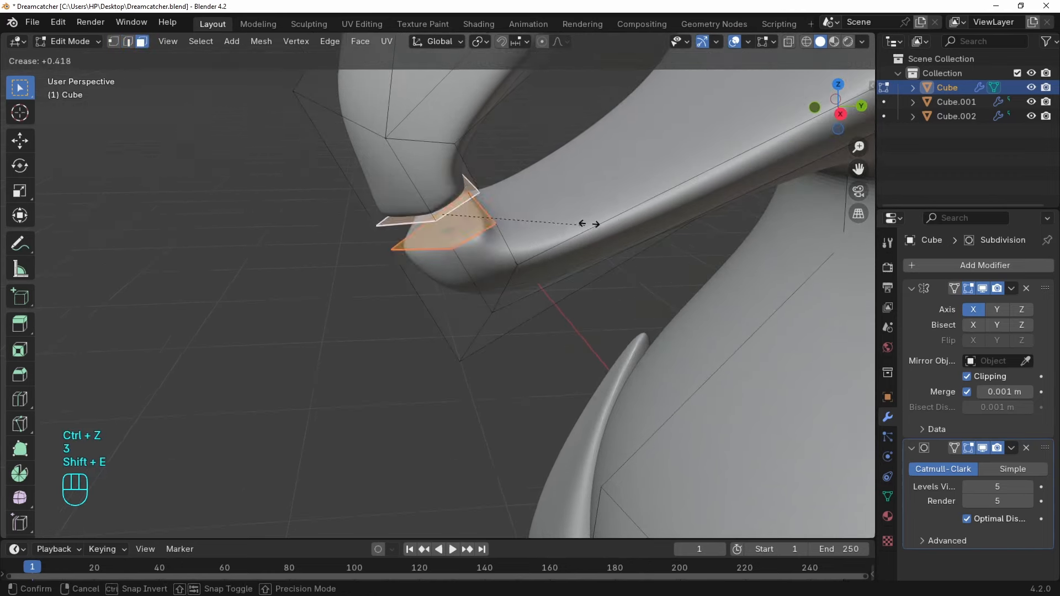
Move the jaw-end geometry in see-through view to refine the gap between the upper and lower jaws.
key("g")
key("alt+z")
key("Tab")
scroll(486, 287, "down", 6)
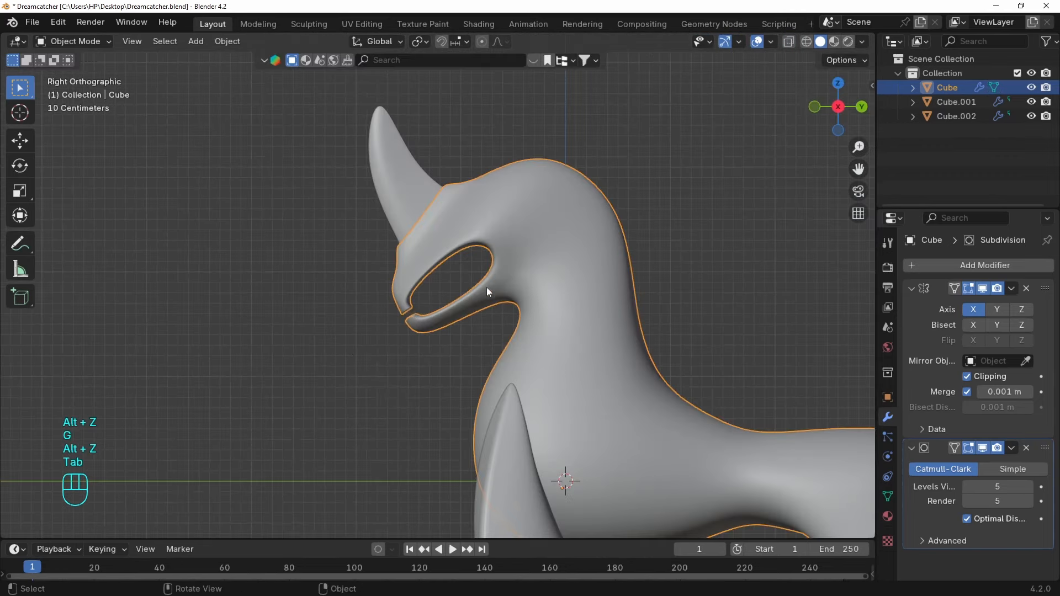
Duplicate the upper jaw's front end face in place and separate the copy into its own object.
scroll(486, 287, "up", 6)
middle_click_drag(399, 326, 447, 271)
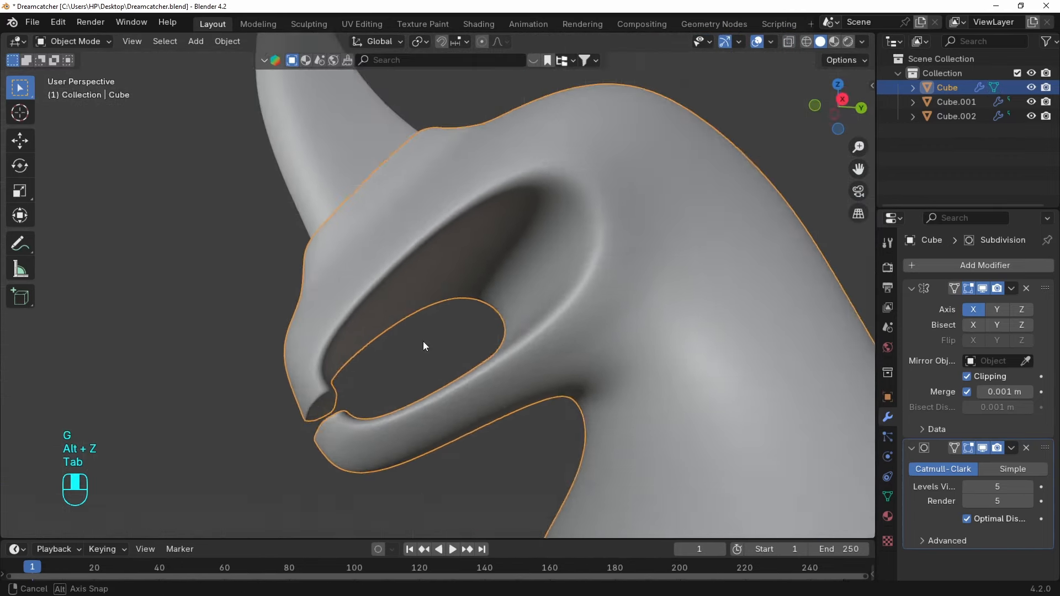
key("Tab")
middle_click_drag(255, 442, 415, 358)
key("3")
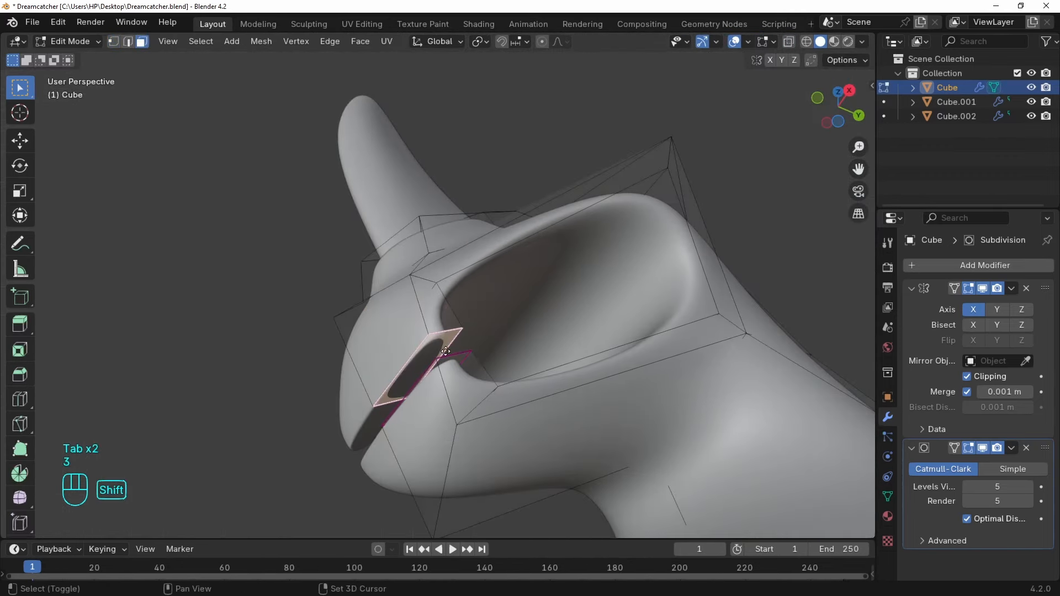
key("shift+d")
right_click(435, 362)
key("grave")
left_click(502, 333)
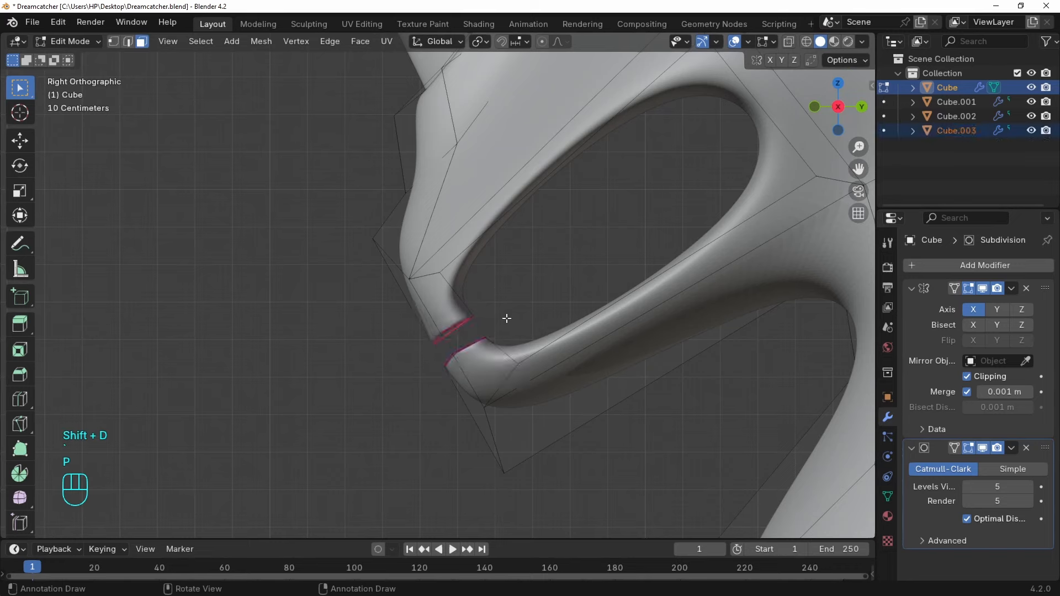
Extrude the separated face down to the lower jaw to fill the gap at the front of the mouth.
key("Tab")
scroll(442, 340, "up", 4)
key("Tab")
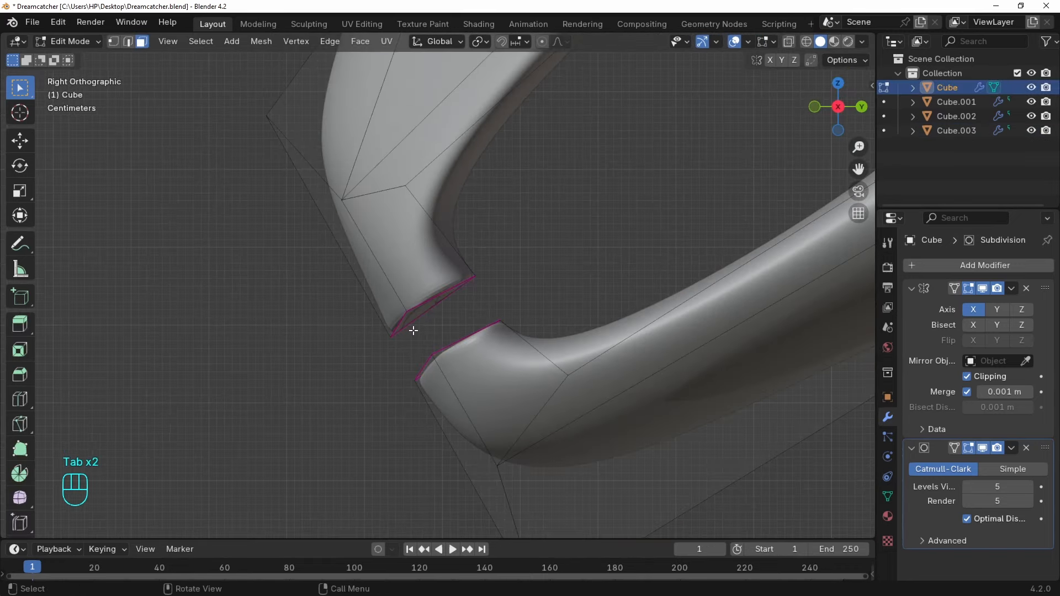
key("Tab")
left_click(406, 325)
key("Tab")
key("a")
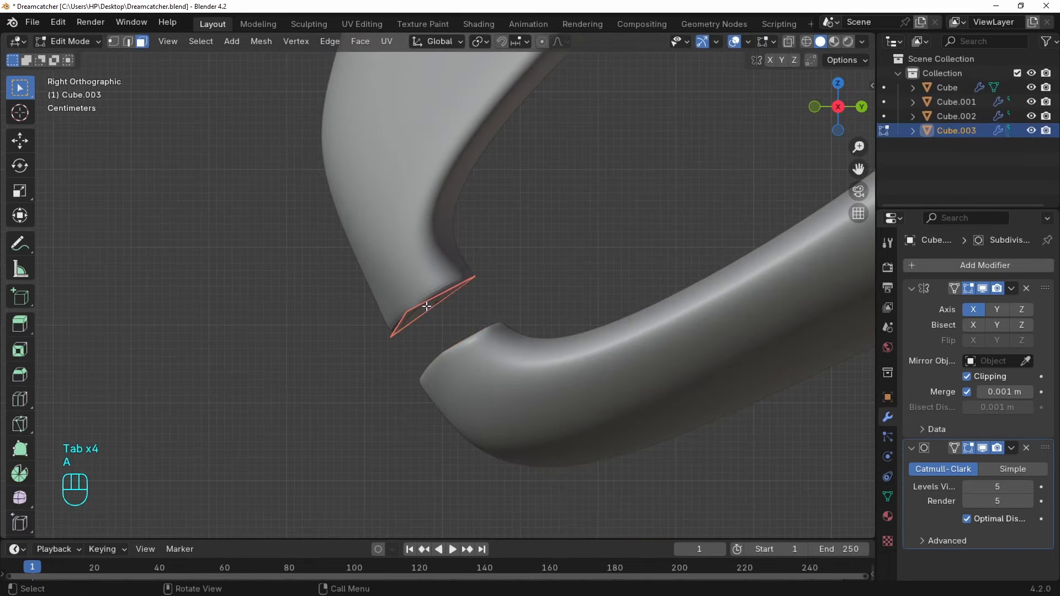
key("e")
left_click(500, 325)
middle_click_drag(501, 322, 613, 309)
key("Tab")
scroll(452, 315, "down", 6)
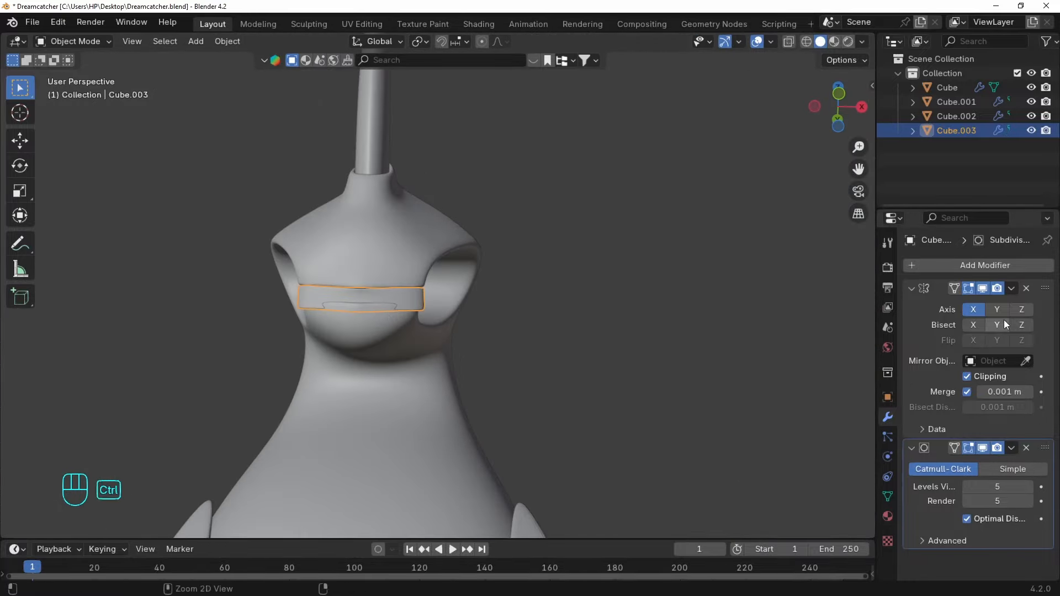
Apply the gap piece's Mirror modifier, reset its origin to its centre and scale it to about 0.86.
key("ctrl+a")
right_click(394, 272)
mouse_move(394, 271)
left_click(505, 284)
key("s")
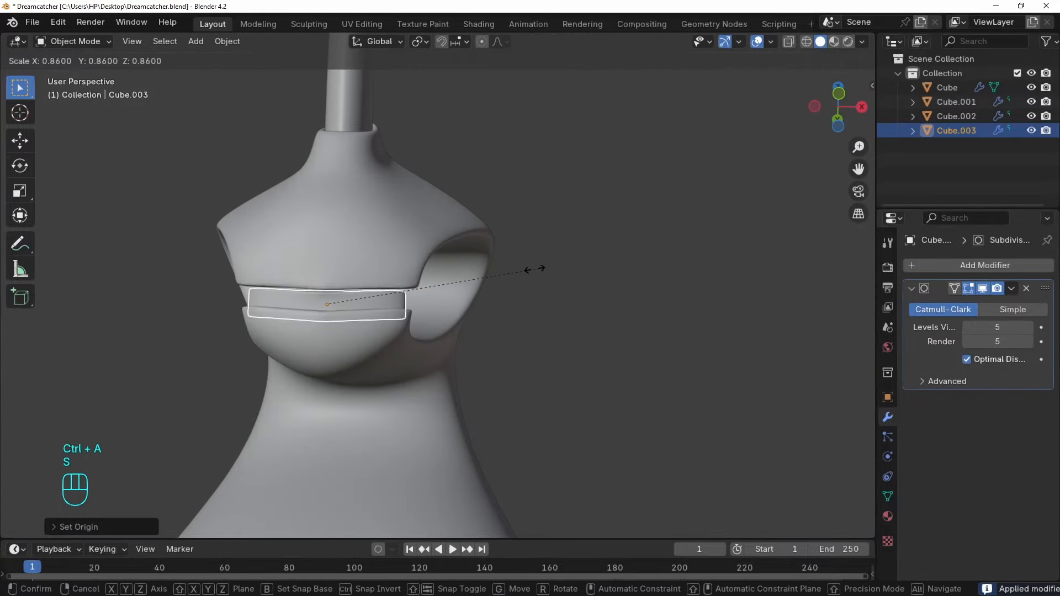
left_click(528, 269)
Position the gap piece between the jaws and adjust the edges of the body's mouth opening.
middle_click_drag(459, 307, 371, 287, "alt")
key("g")
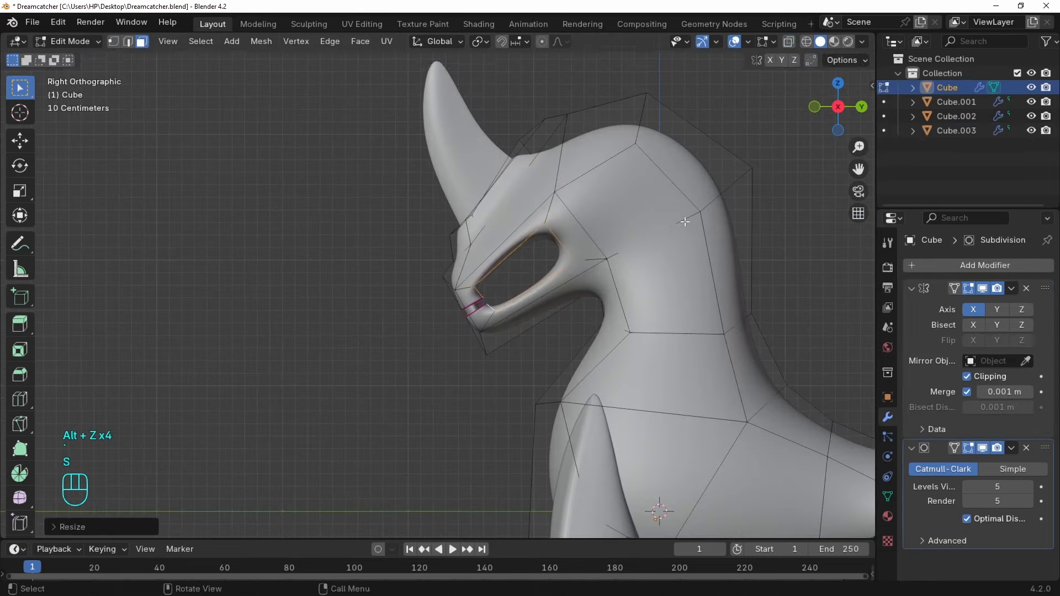
key("g")
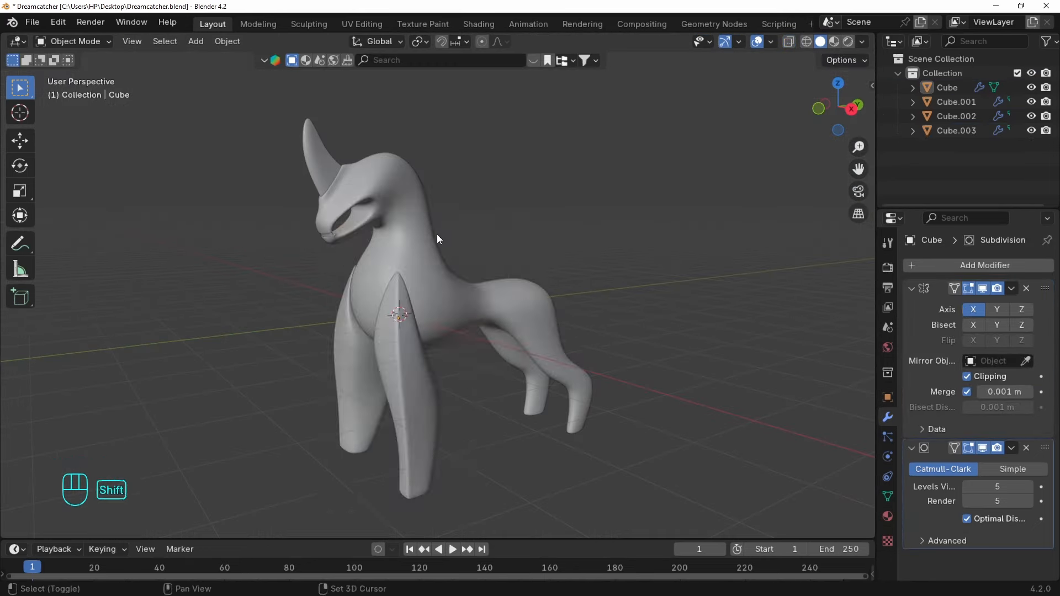
Add a path curve and delete the control points on its negative X side.
key("shift+a")
mouse_move(416, 248)
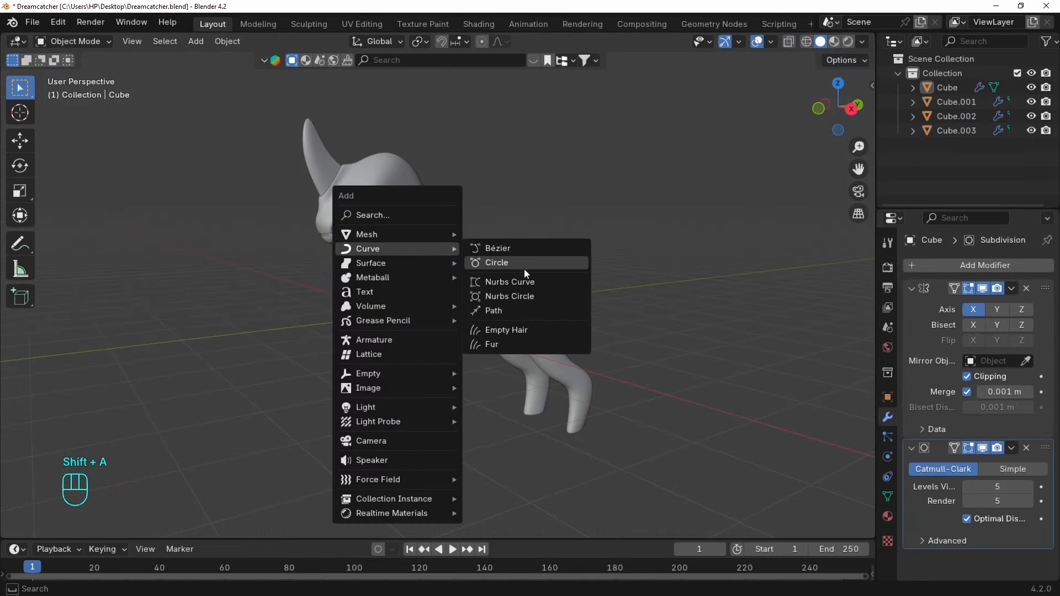
left_click(497, 311)
key("Tab")
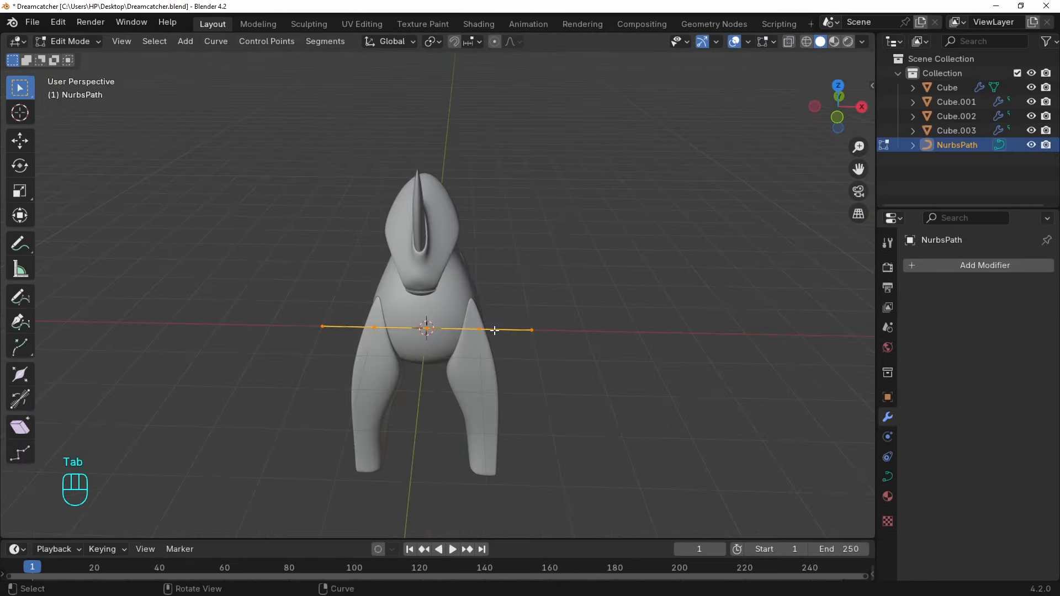
left_click_drag(280, 280, 343, 352)
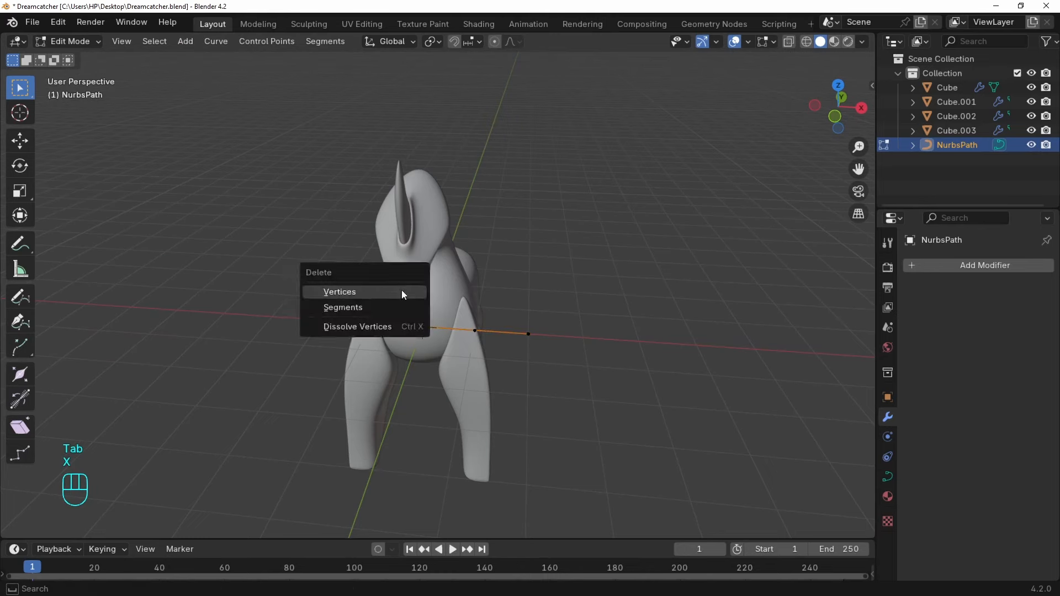
left_click(402, 292)
key("Tab")
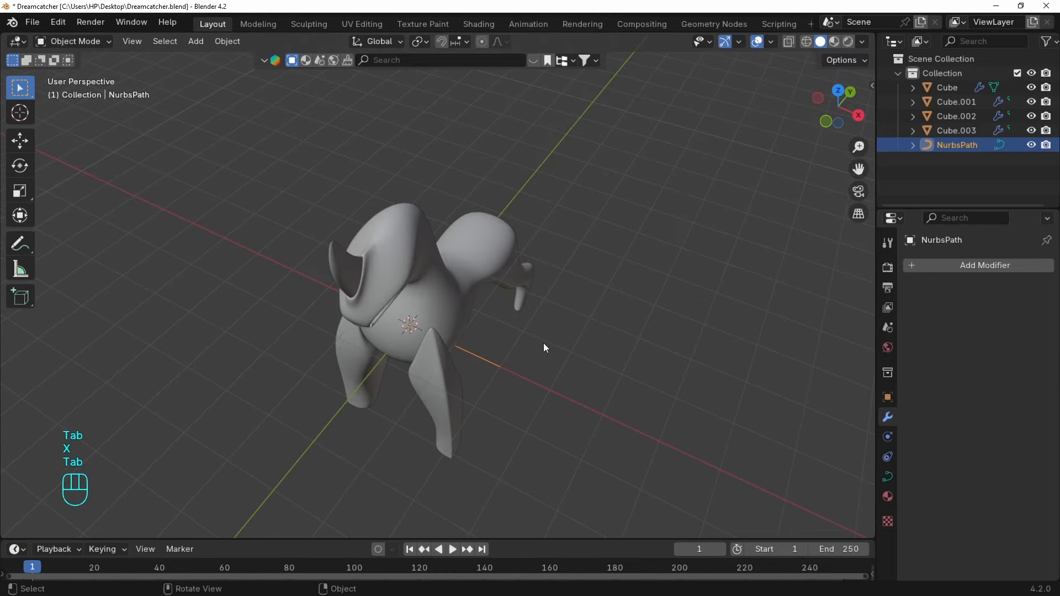
Rotate the path 90° around the Z axis and tilt it steeply downward in the right view.
key("r")
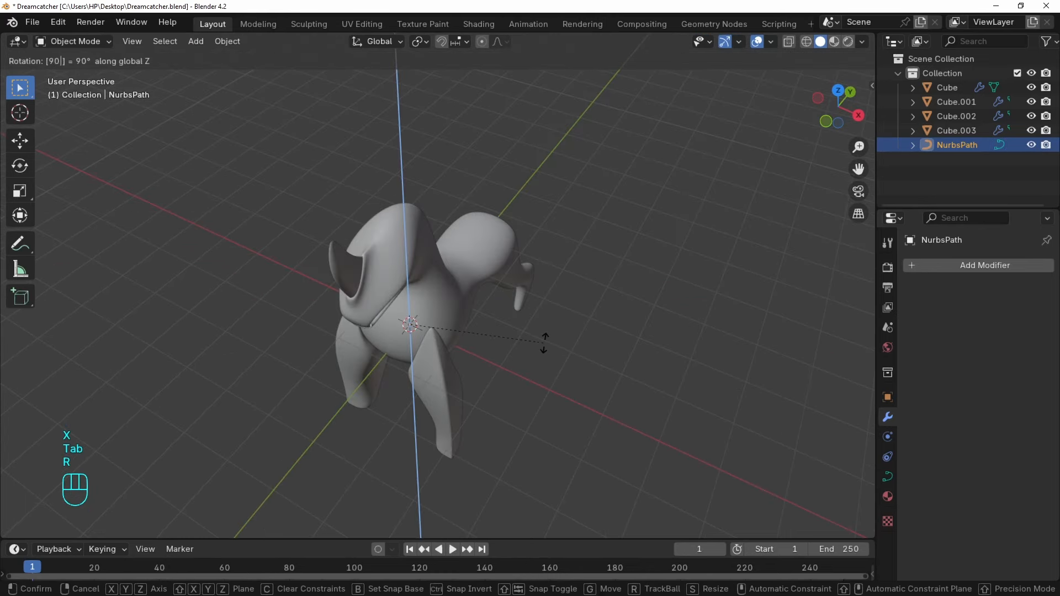
left_click(545, 343)
key("KP_3")
key("alt+z")
key("r")
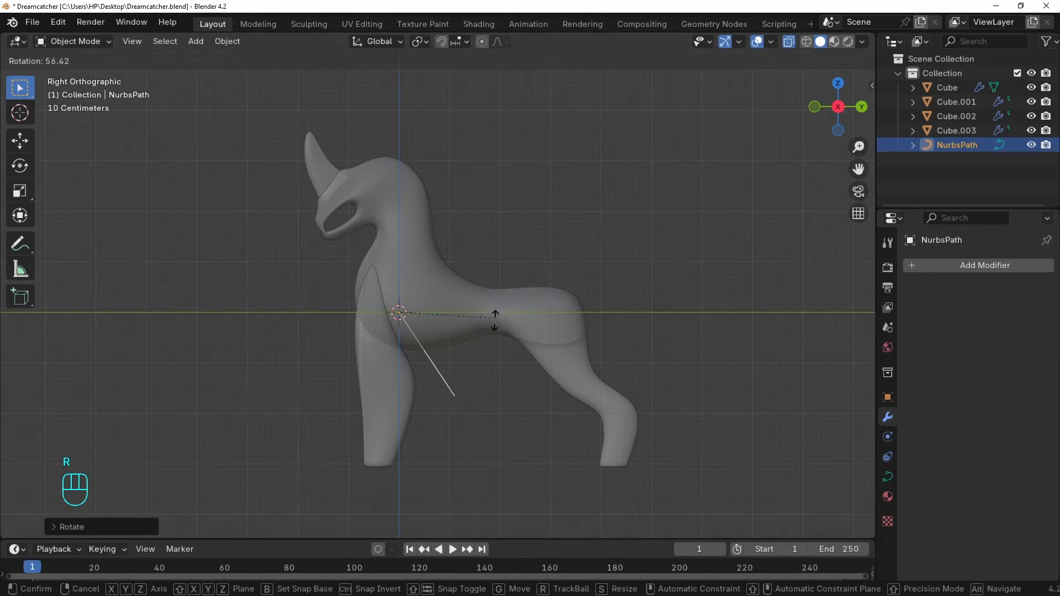
left_click(369, 220)
Move the path to the side of the head so it crosses the mouth opening.
scroll(370, 220, "up", 6)
middle_click_drag(370, 220, 557, 258, "shift")
key("grave")
key("alt+z")
key("g")
left_click(563, 256)
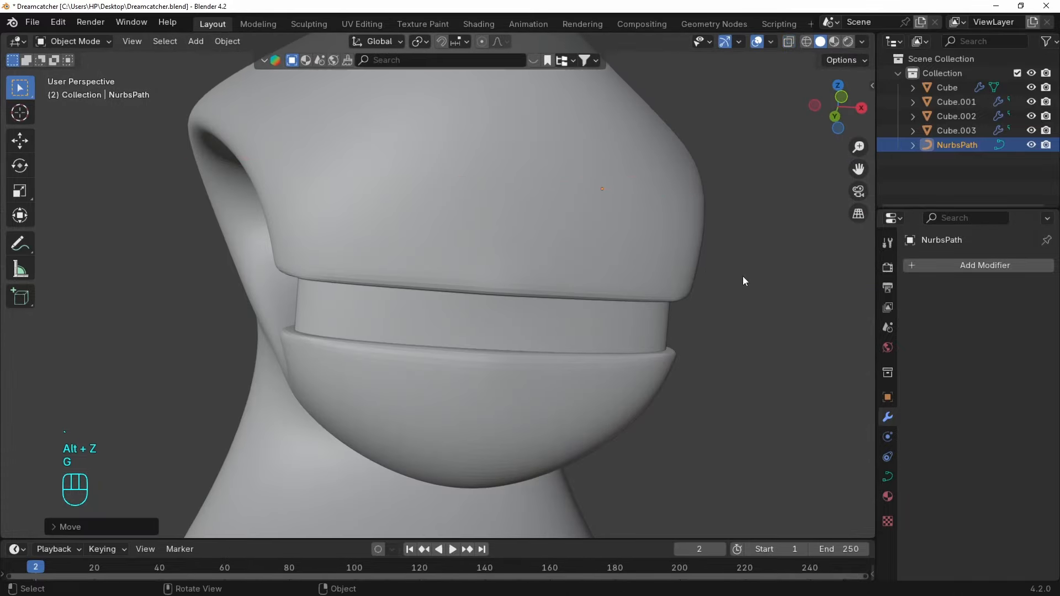
Give the path a round bevel with a depth of 0.164 m and filled caps.
scroll(597, 272, "down", 5)
middle_click_drag(743, 276, 579, 343)
left_click(888, 479)
scroll(1001, 385, "down", 2)
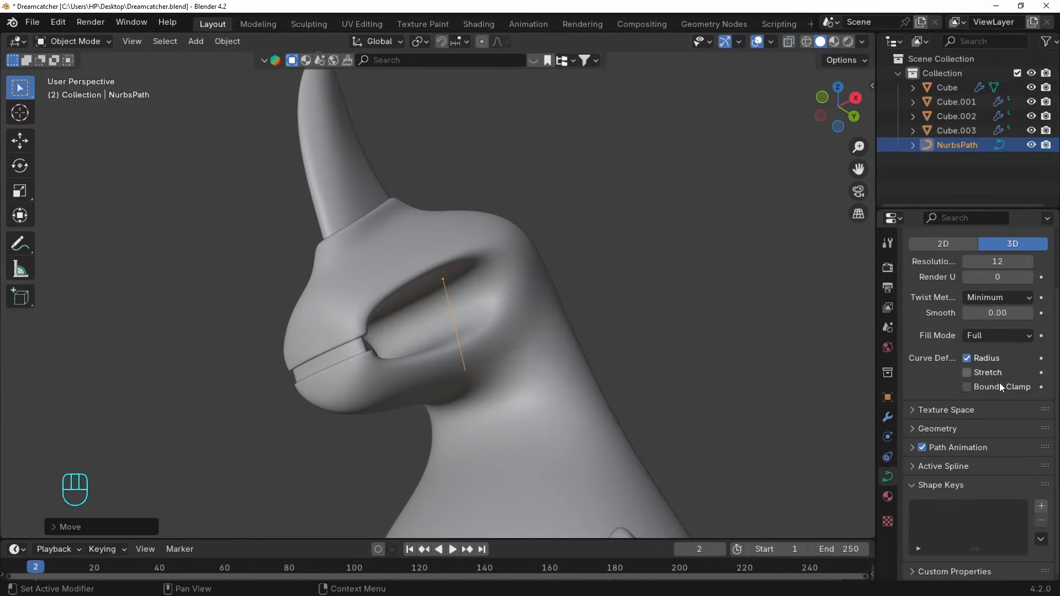
left_click(917, 432)
scroll(979, 432, "down", 4)
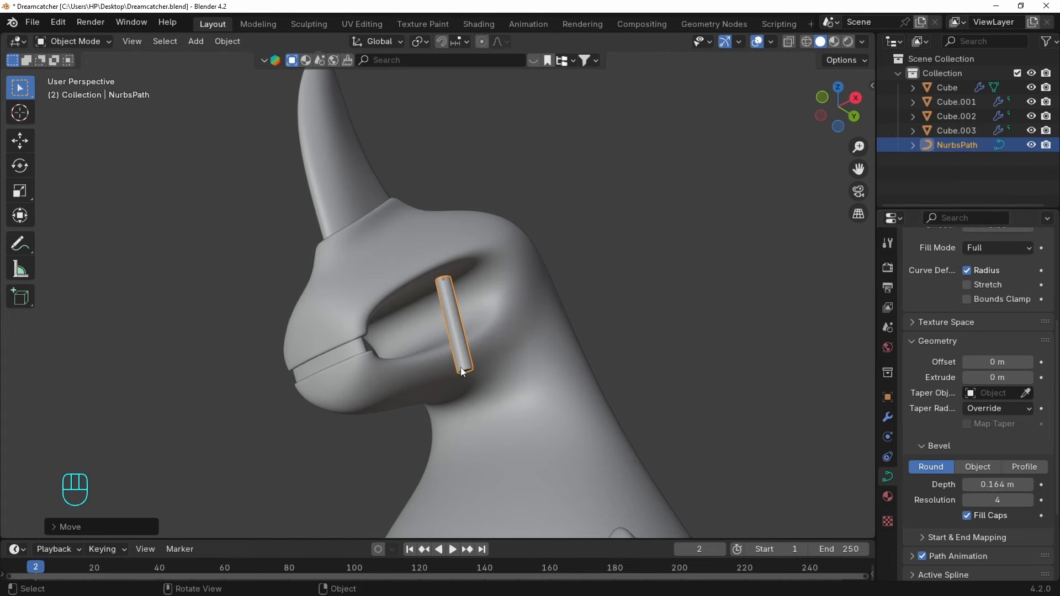
Fatten the middle of the path and taper its lower end to a point to form a tooth.
middle_click_drag(463, 372, 744, 291)
key("Tab")
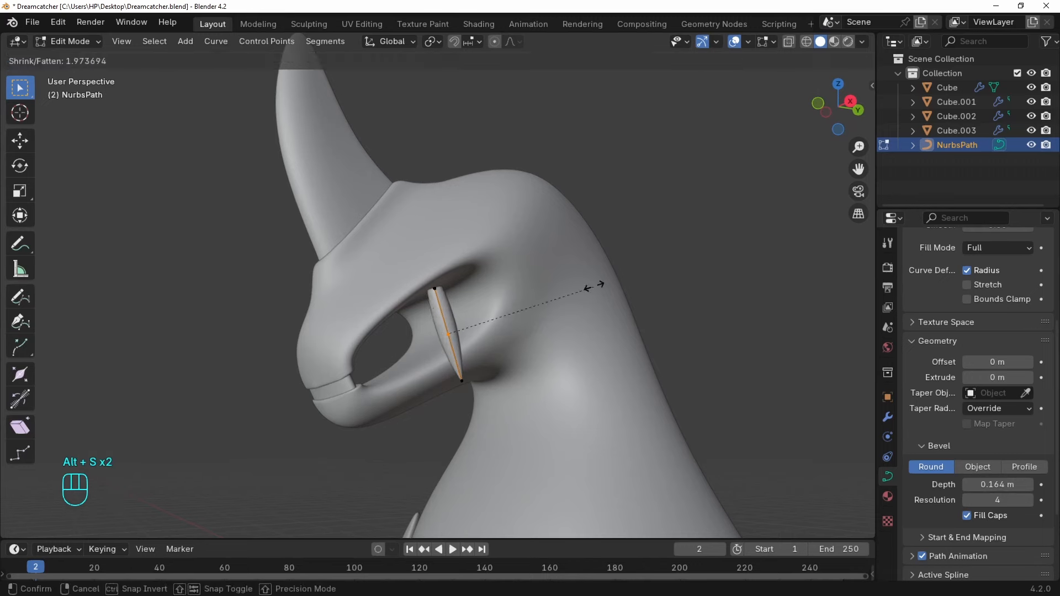
middle_click_drag(507, 346, 391, 339)
left_click(419, 288)
middle_click_drag(419, 288, 625, 284)
Move the tooth curve's middle control point outward so the tooth bows away from the head.
left_click(463, 330)
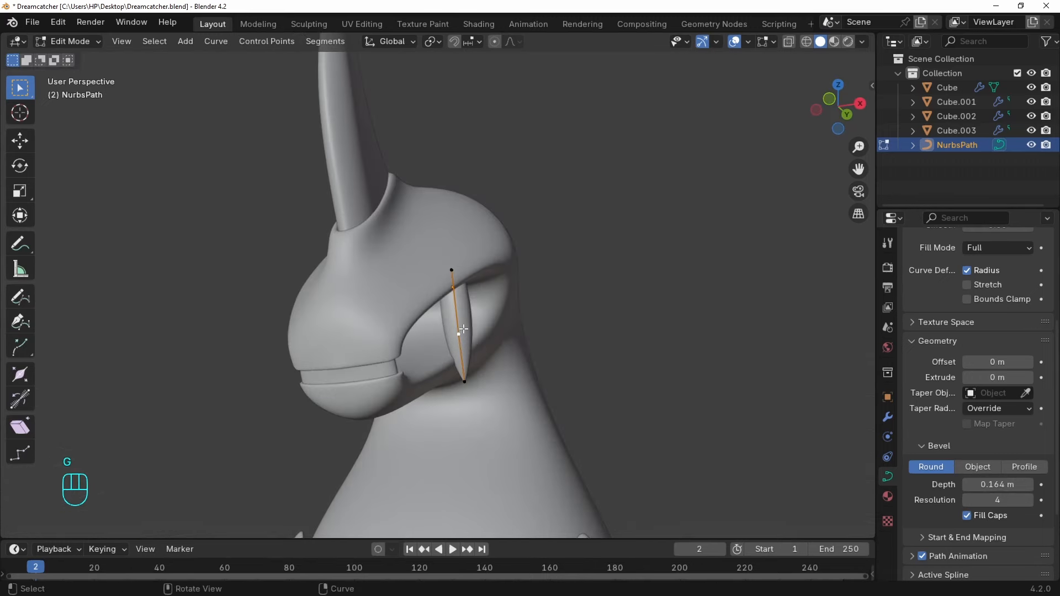
key("g")
left_click(484, 327)
middle_click_drag(483, 326, 593, 273)
Move the tooth's lower control point inward and extrude it downward to form a longer tip.
left_click_drag(429, 352, 482, 396)
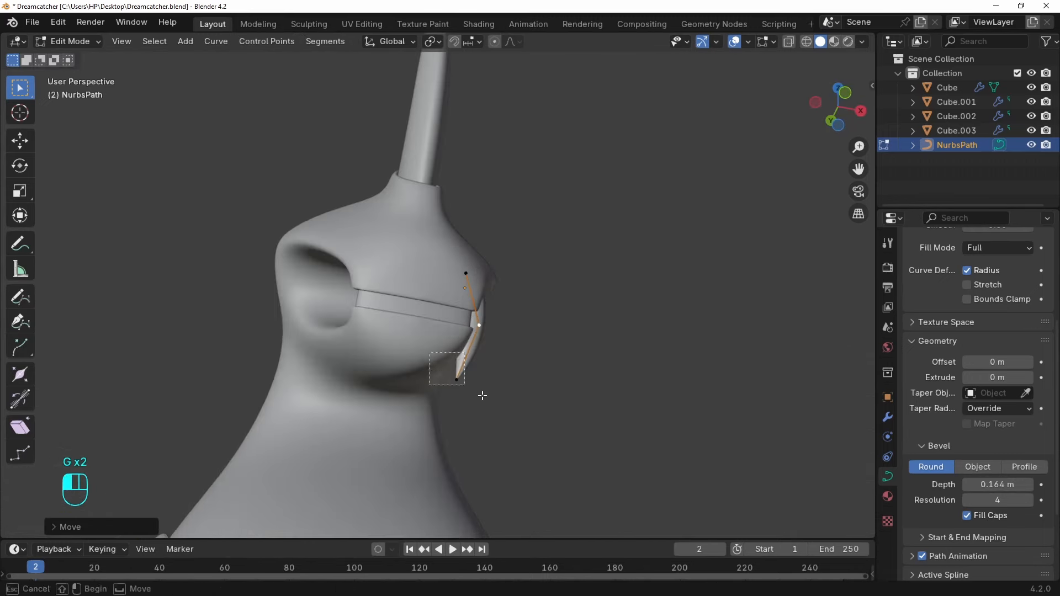
left_click(507, 342)
middle_click_drag(506, 342, 437, 325)
key("g")
left_click(453, 371)
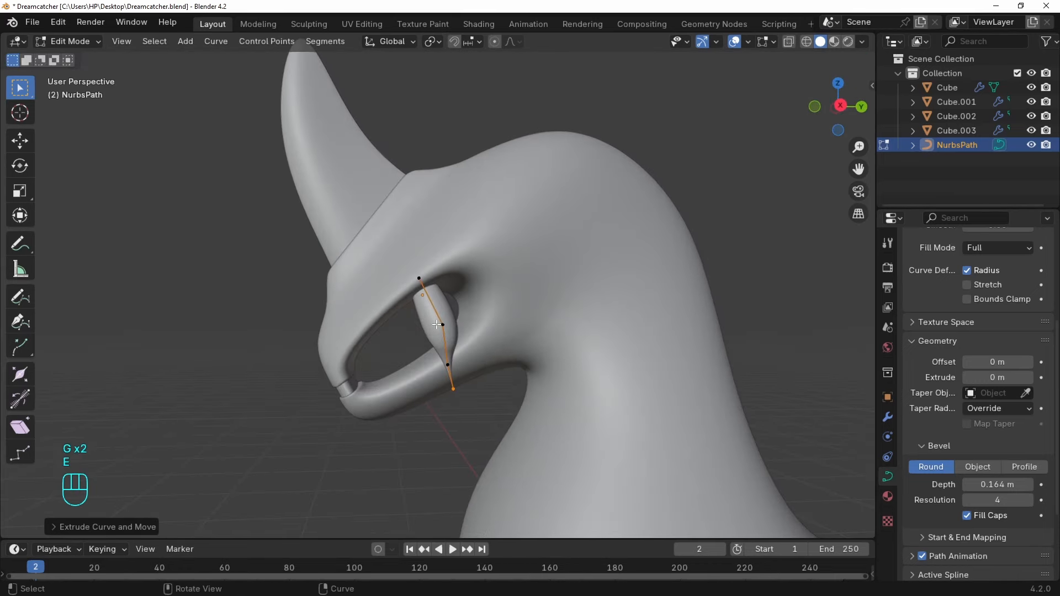
left_click(504, 298)
key("grave")
key("Tab")
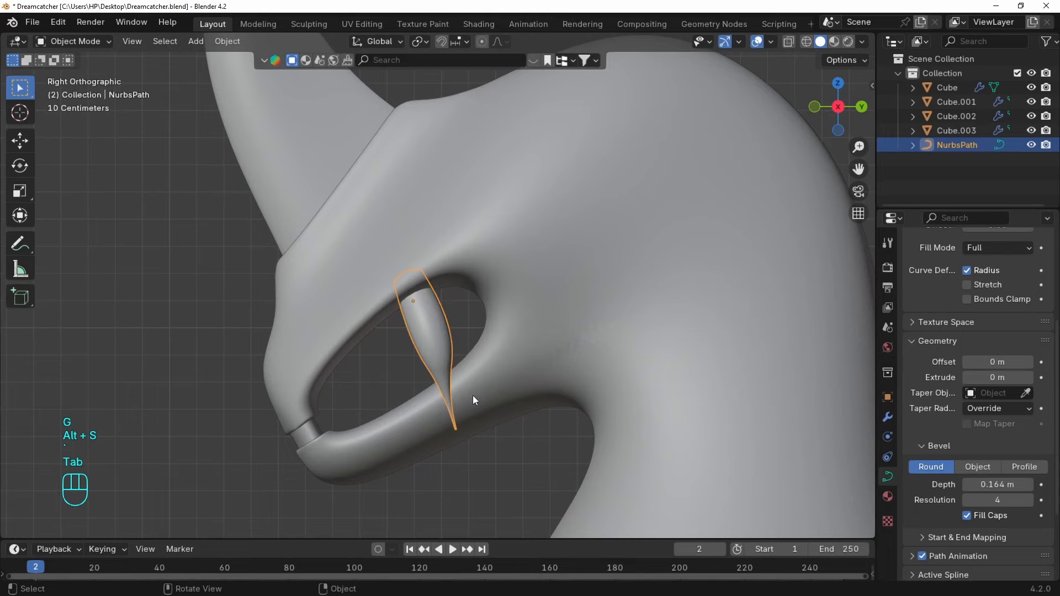
Refine the tooth's control points so its tip curves inward across the lower jaw.
key("Tab")
middle_click_drag(476, 387, 494, 441)
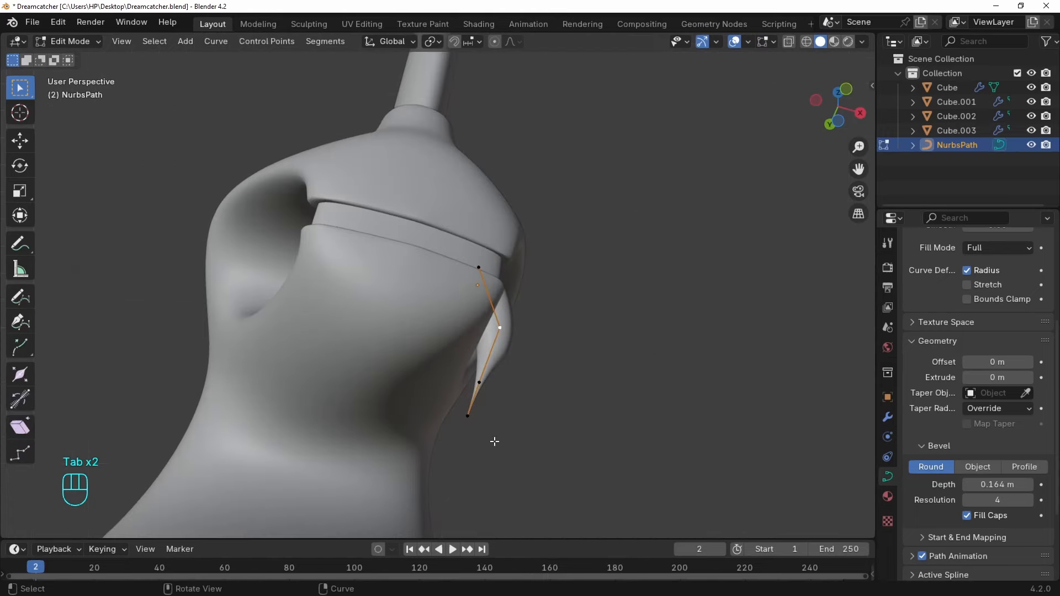
left_click(463, 414)
middle_click_drag(530, 325, 462, 329)
key("Tab")
key("grave")
middle_click_drag(567, 326, 556, 298, "shift")
scroll(553, 377, "up", 3)
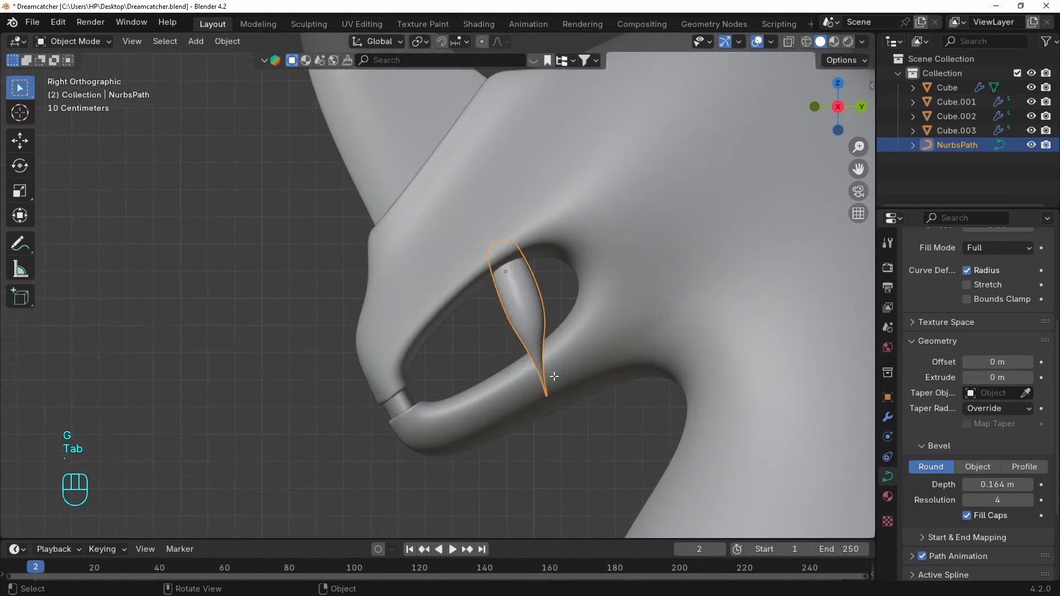
key("Tab")
key("g")
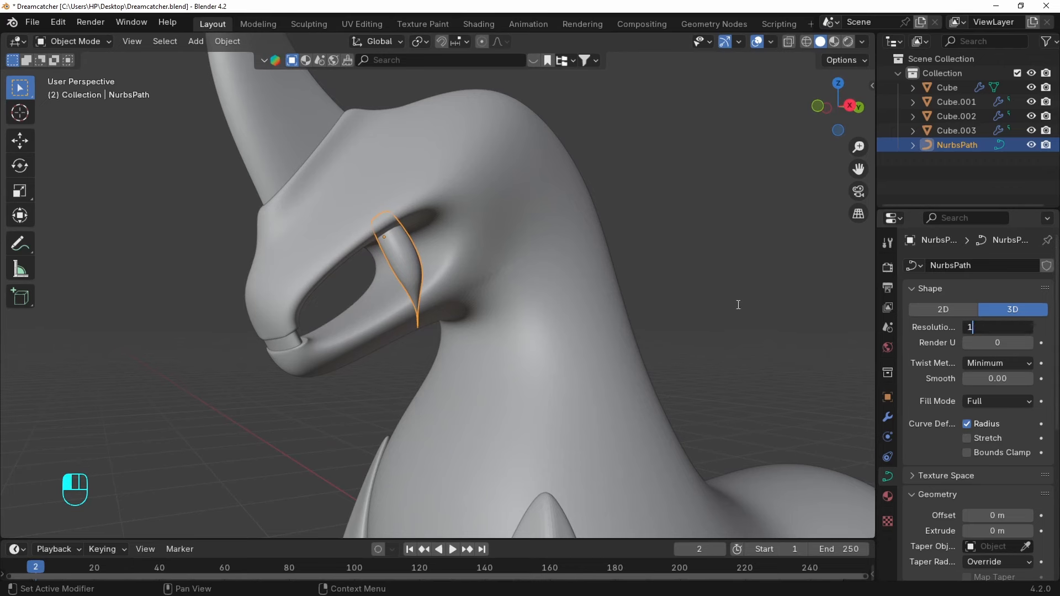
Test a curve preview resolution of 1, restore a smoother one, and set the bevel resolution to 8.
key("Return")
middle_click_drag(343, 247, 378, 247)
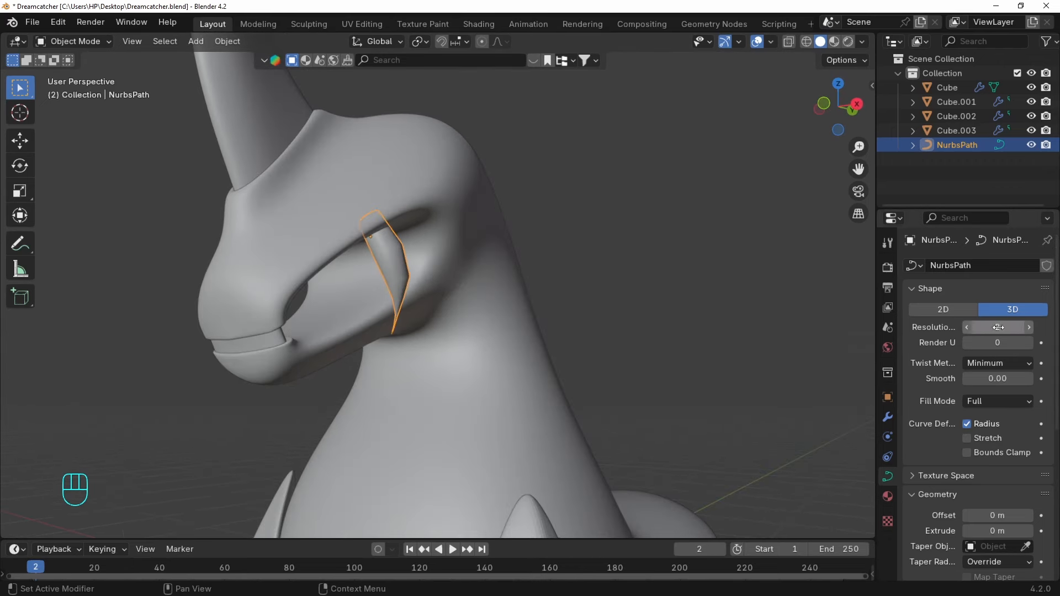
scroll(978, 386, "down", 7)
scroll(400, 253, "up", 3)
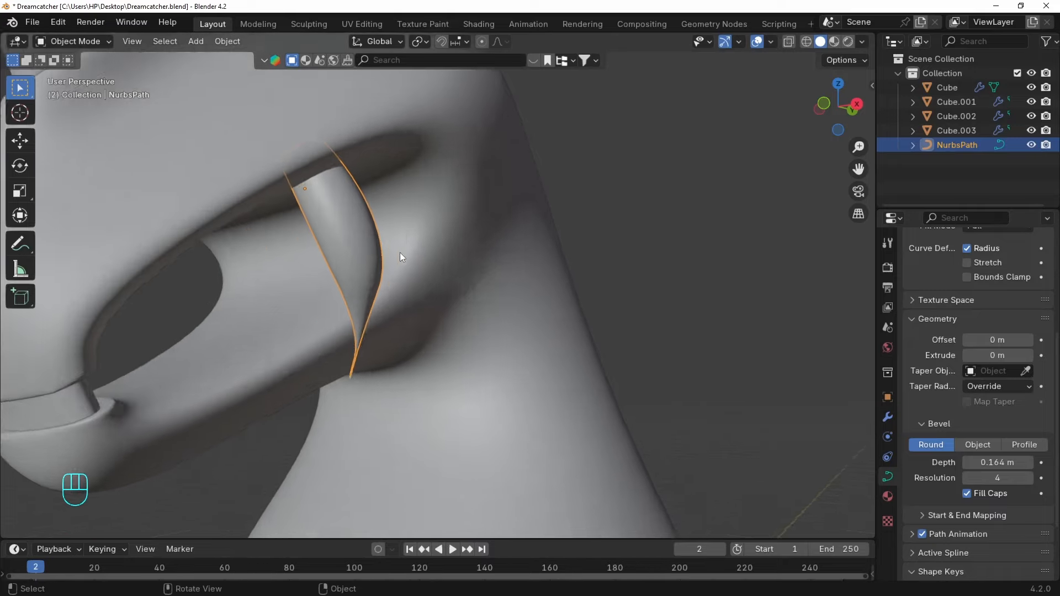
middle_click_drag(400, 253, 379, 243)
scroll(1021, 435, "down", 3)
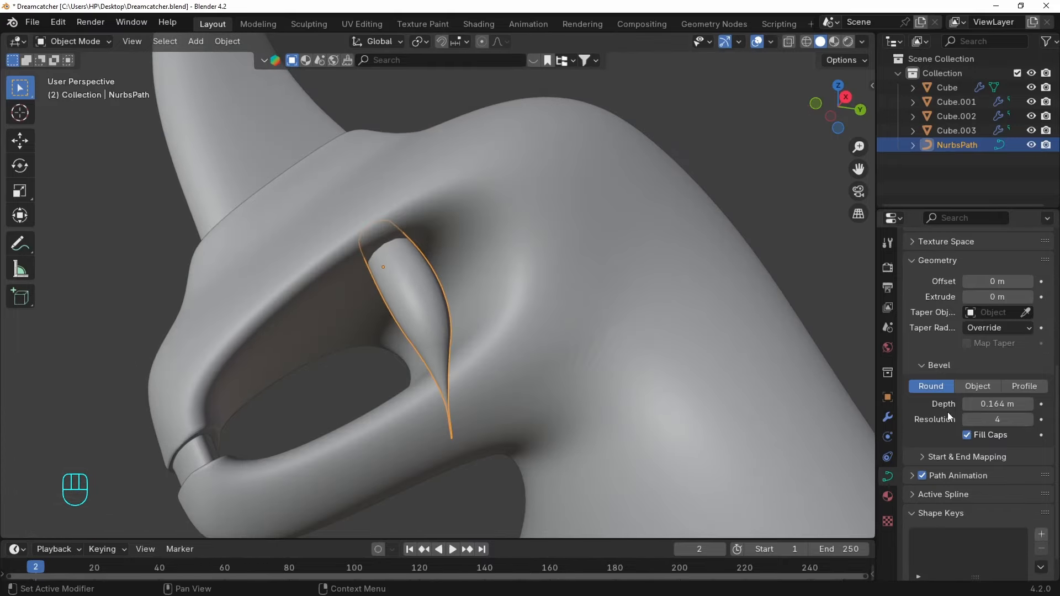
triple_click(1028, 420)
scroll(433, 284, "down", 4)
Rotate the tooth slightly, duplicate it, and place the tilted copy closer to the snout along the mouth.
middle_click_drag(431, 293, 436, 270, "alt")
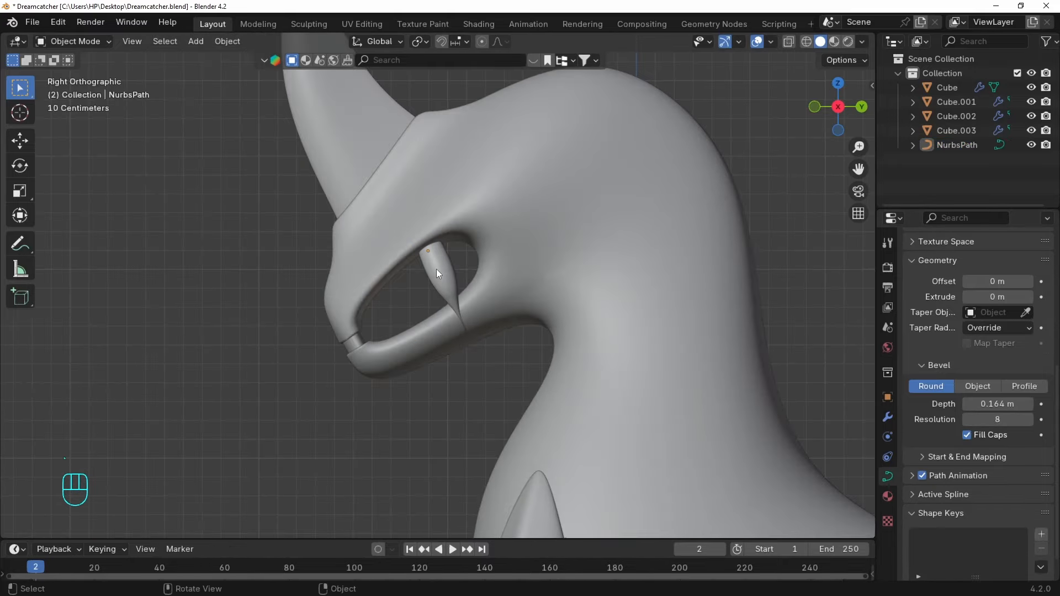
scroll(436, 269, "up", 4)
key("r")
left_click(542, 282)
key("shift+d")
left_click(475, 324)
key("r")
left_click(478, 323)
middle_click_drag(478, 324, 355, 275)
Reposition the second tooth's control points against the jaw and adjust the radius of all its points.
key("Tab")
key("g")
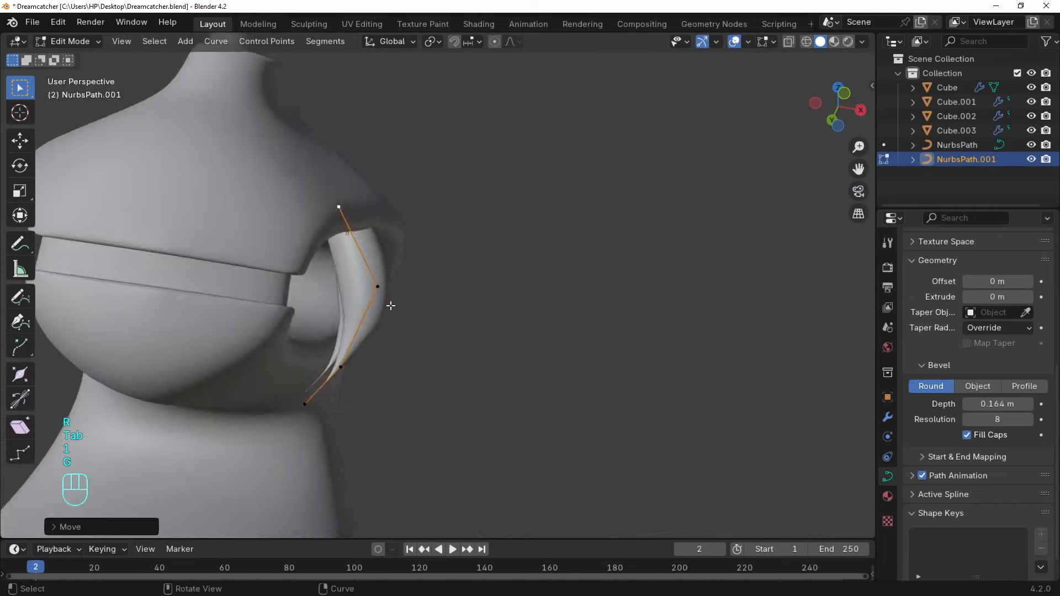
key("g")
left_click(532, 422)
key("grave")
key("Tab")
key("Tab")
key("a")
key("alt+s")
left_click(588, 250)
key("Tab")
Duplicate the second tooth toward the snout, scale the copy down, and fit it against the mouth.
key("shift+d")
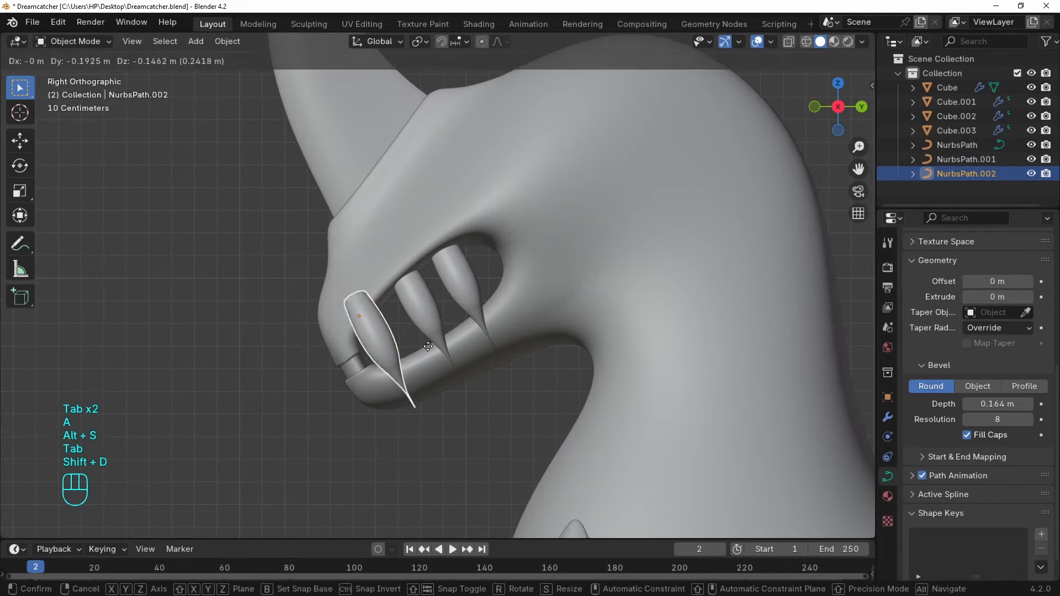
left_click(524, 293)
middle_click_drag(524, 292, 615, 317)
key("g")
left_click(497, 353)
middle_click_drag(497, 354, 458, 345)
key("s")
left_click(437, 331)
key("Tab")
key("Tab")
key("g")
key("x")
Duplicate the three upper teeth and turn the copies to point upward from the lower jaw between the originals.
key("shift+d")
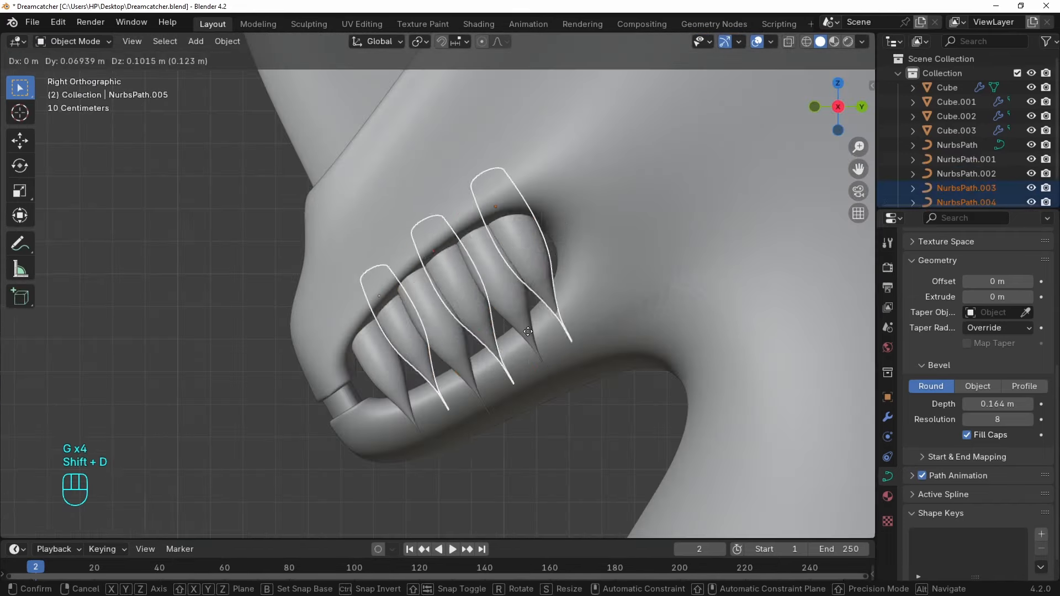
left_click(497, 287)
key("r")
left_click(419, 237)
key("g")
left_click(559, 306)
Move and rotate the copied lower teeth to follow the side of the jaw.
middle_click_drag(558, 306, 466, 265)
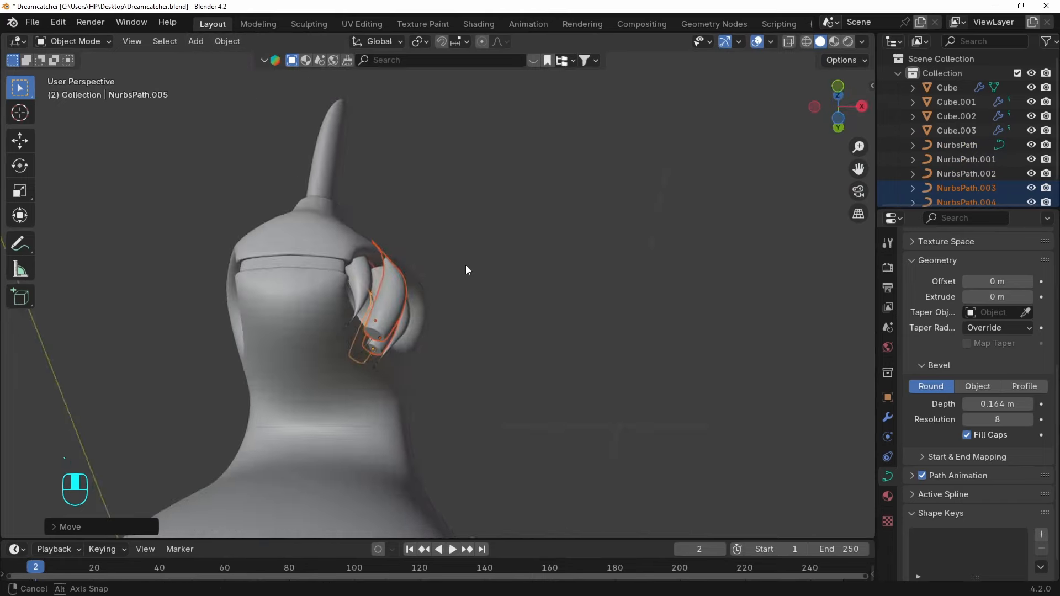
key("g")
key("r")
key("r")
left_click(500, 288)
key("g")
left_click(392, 299)
Rotate and reposition the front lower tooth so it fits between the upper teeth.
middle_click_drag(392, 299, 398, 372)
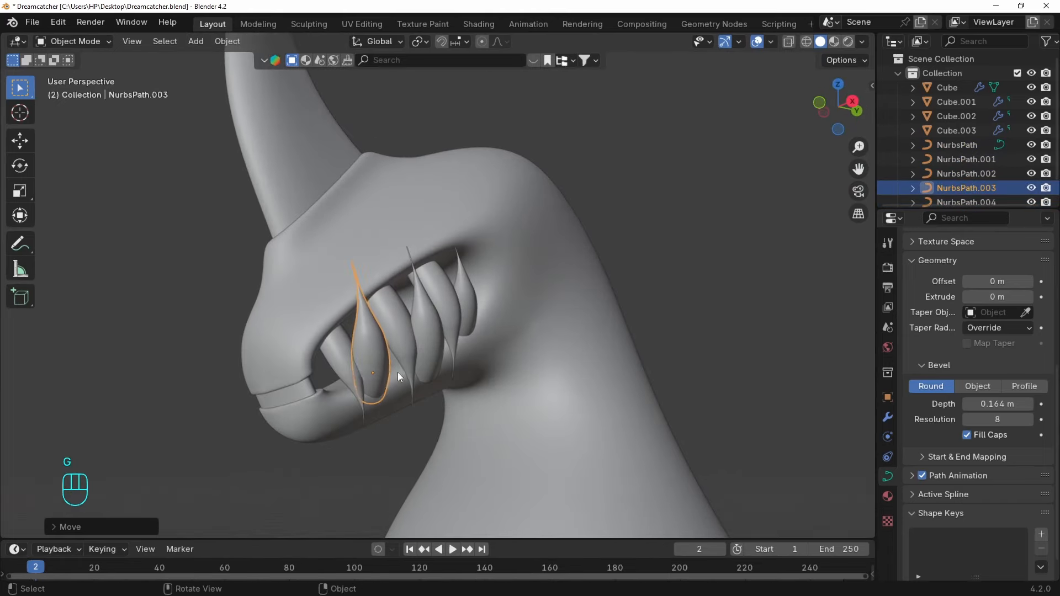
key("r")
key("g")
left_click(448, 331)
key("g")
Bend the upper control points of lower tooth NurbsPath.004 inward toward the head in the front view.
middle_click_drag(450, 328, 504, 296, "alt")
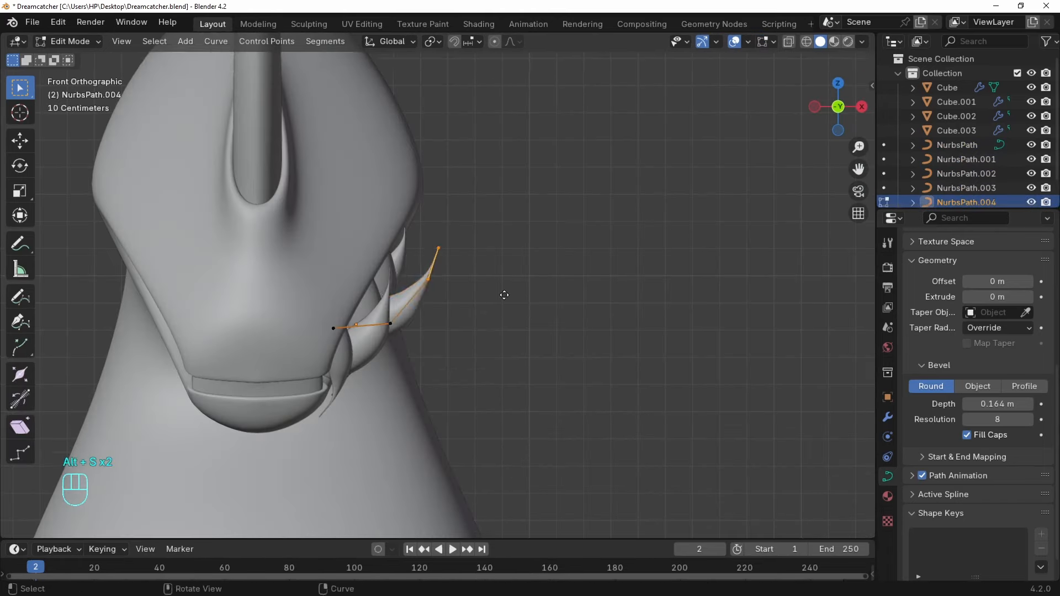
key("g")
left_click(490, 258)
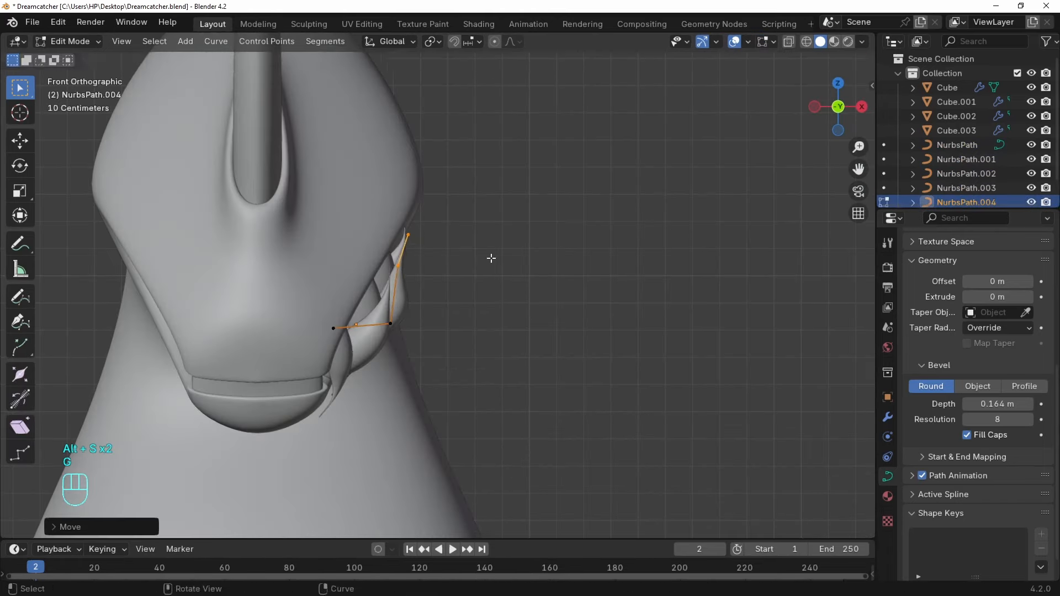
key("r")
left_click(490, 191)
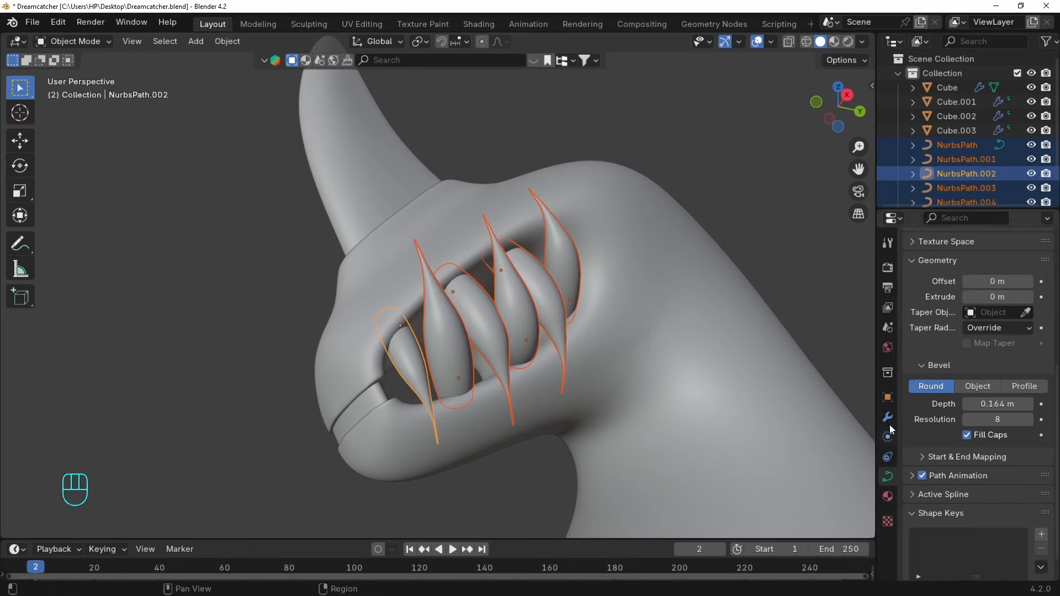
Add a Mirror modifier on the X axis to the active tooth with Cube as the mirror object.
left_click(887, 417)
left_click(985, 259)
type("mi")
key("Return")
middle_click_drag(795, 331, 1024, 364)
left_click(467, 290)
Copy the active tooth's Mirror modifier to all the other selected teeth.
key("ctrl+l")
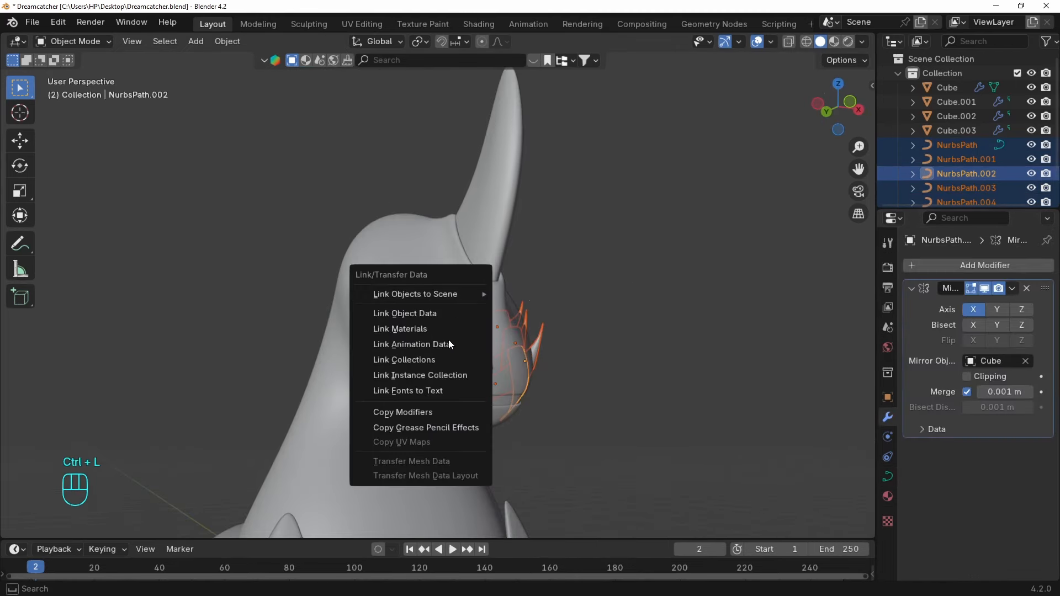
left_click(427, 410)
middle_click_drag(711, 369, 514, 304)
scroll(686, 323, "up", 4)
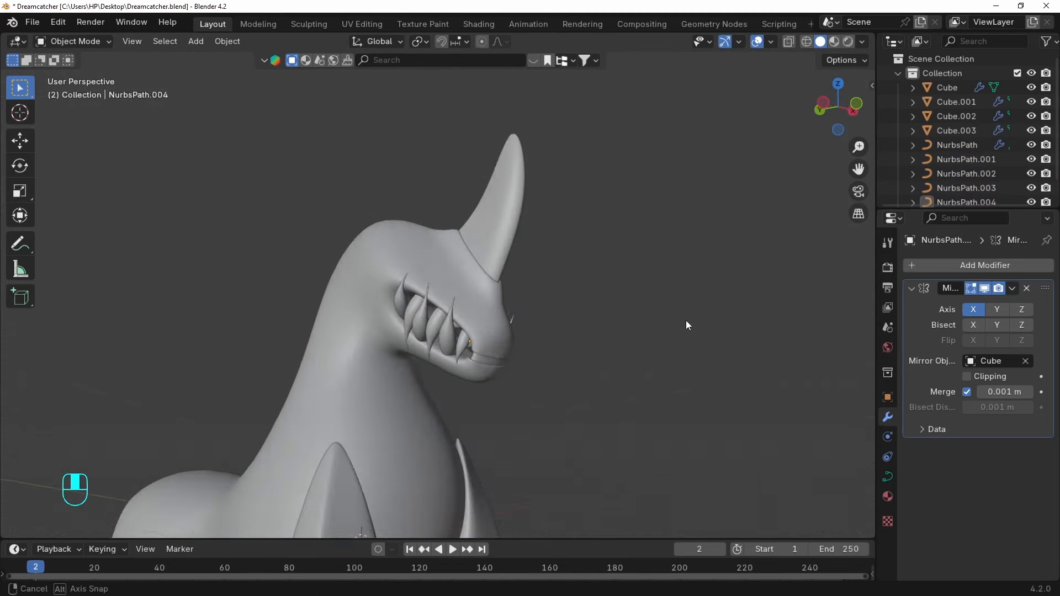
middle_click_drag(686, 323, 245, 359)
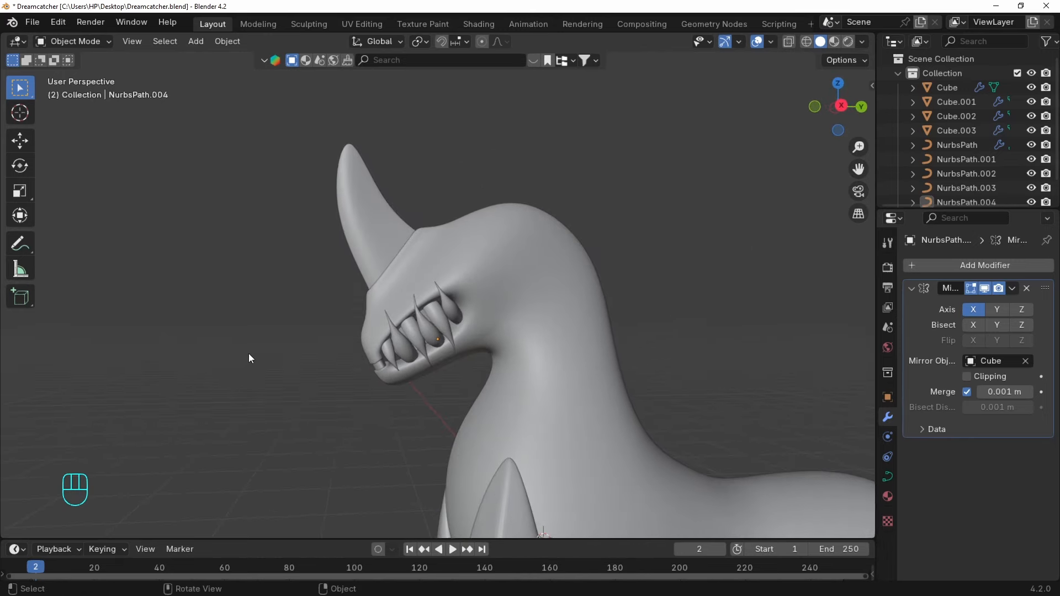
Add a new mesh cube at the 3D cursor and start editing its mesh.
scroll(249, 355, "down", 2)
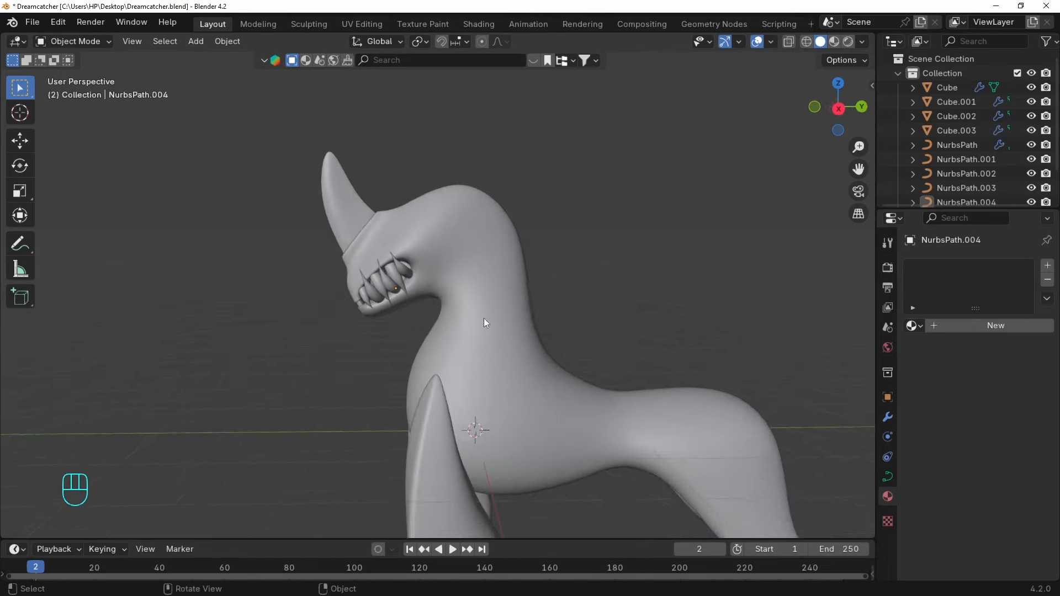
scroll(483, 318, "down", 2)
middle_click_drag(484, 317, 512, 288)
mouse_move(512, 288)
middle_mouse_down("shift")
mouse_move(518, 282)
mouse_move(519, 305)
mouse_move(664, 280)
mouse_move(514, 283)
mouse_move(477, 302)
mouse_move(516, 299)
middle_mouse_up("shift")
key("shift+a")
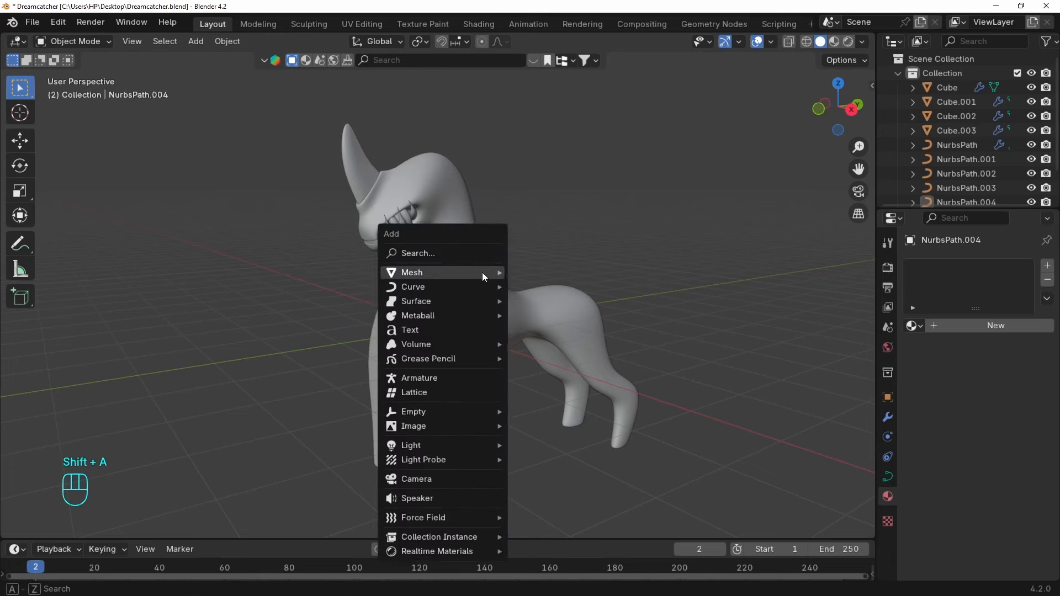
mouse_move(498, 272)
left_click(534, 287)
key("Tab")
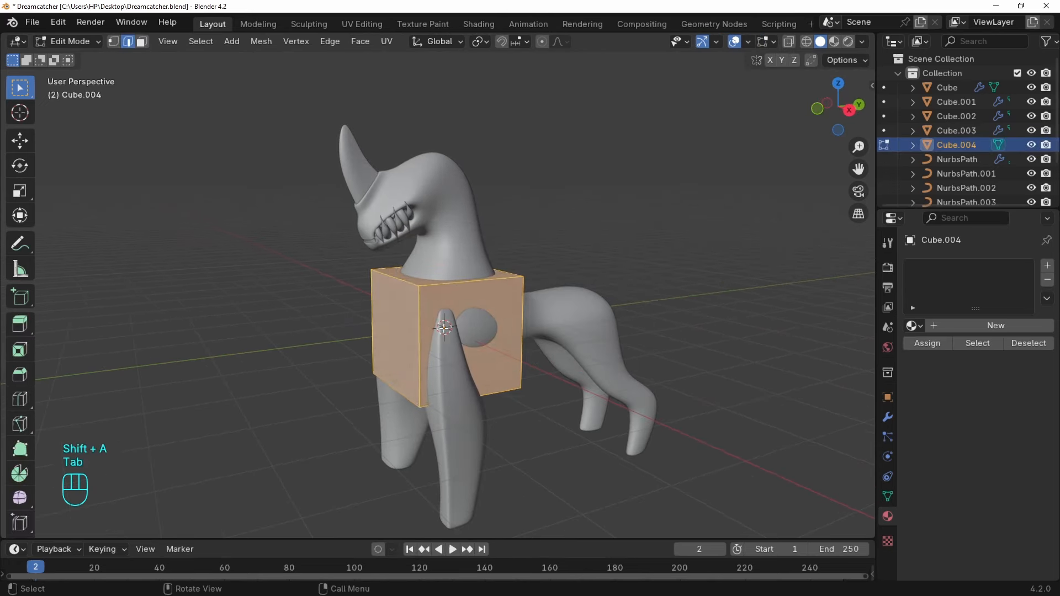
Extrude the cube's front and back faces outward along their normals.
left_click(510, 338)
key("3")
scroll(510, 338, "up", 2)
middle_click_drag(510, 338, 687, 237)
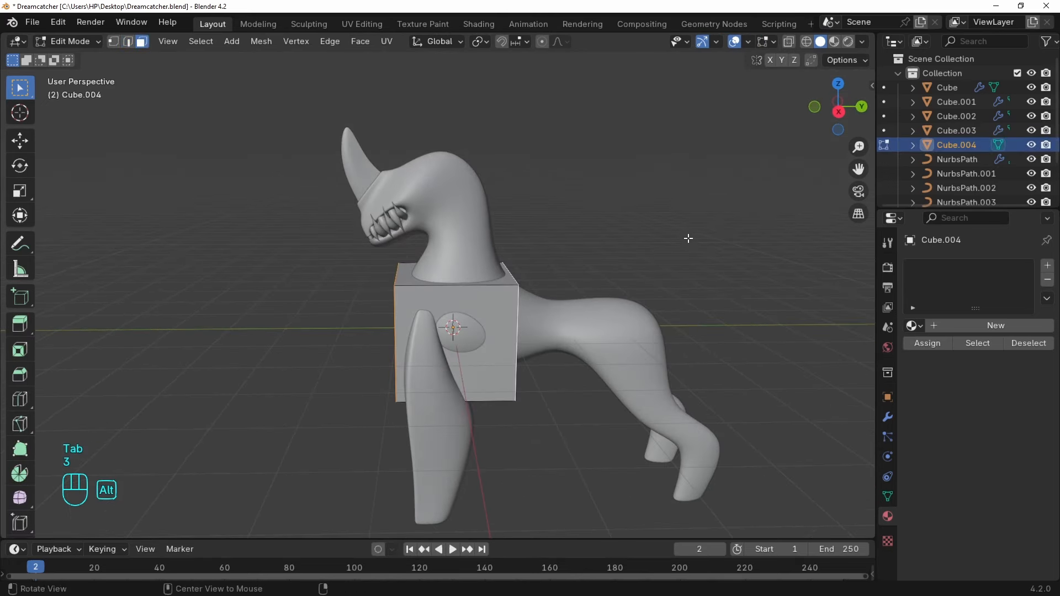
key("alt+e")
left_click(682, 239)
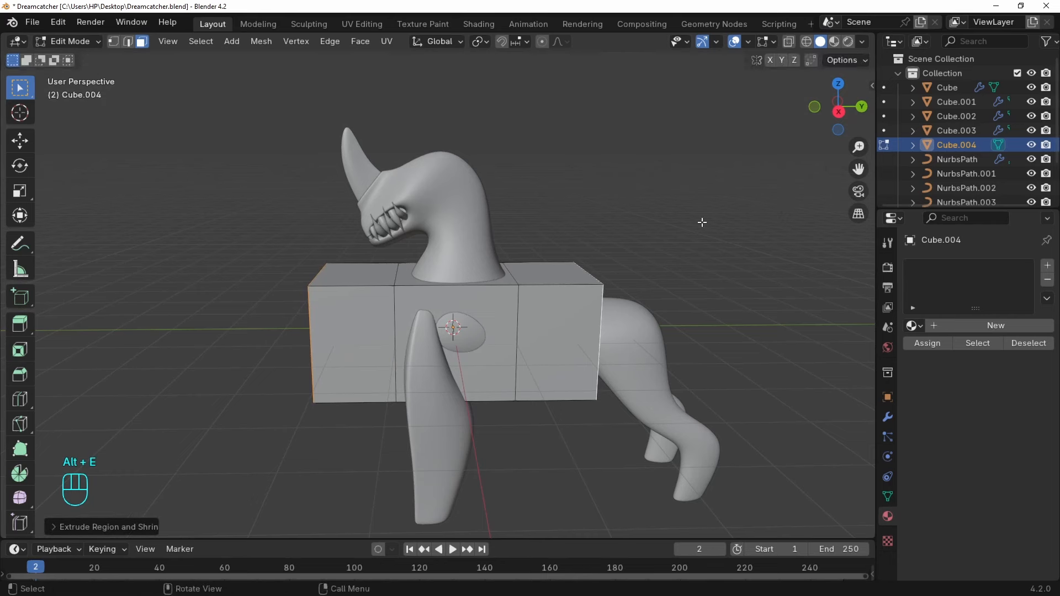
Scale the extruded end faces to 0 on all axes except Y so both ends become points.
type("0")
key("shift+y")
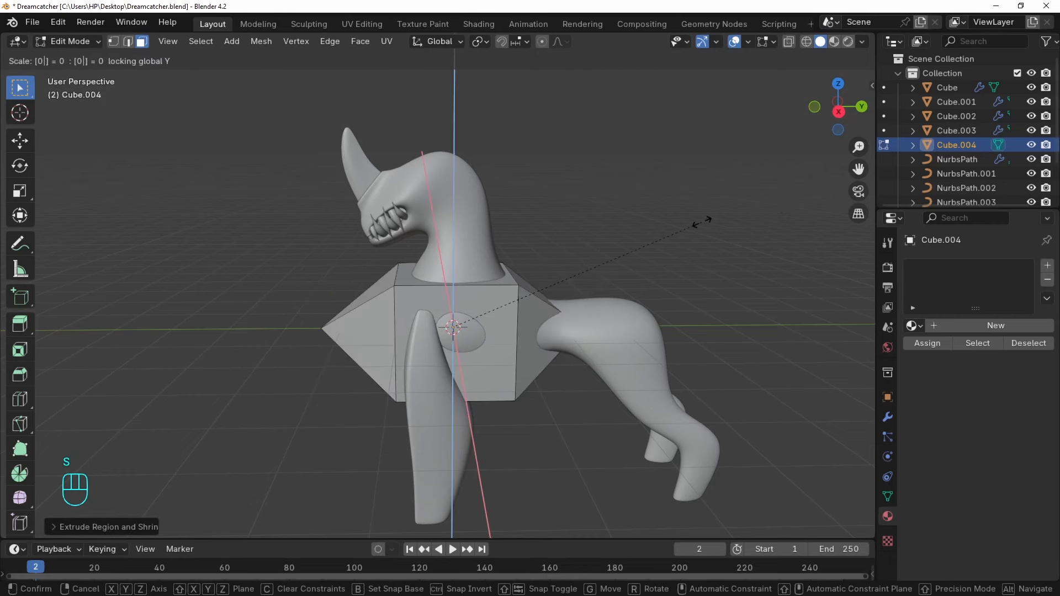
key("Tab")
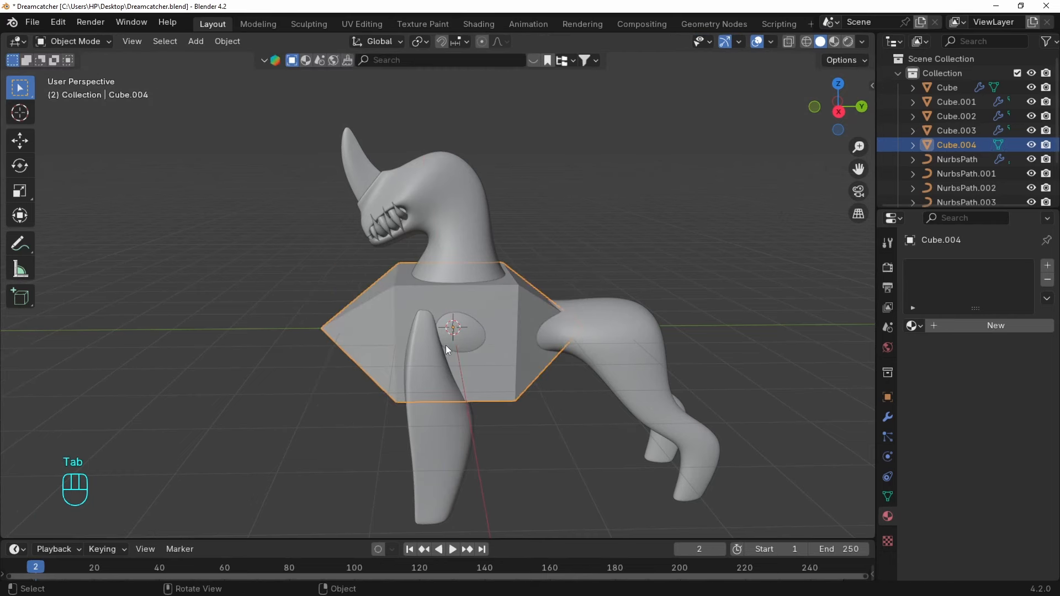
Give the pointed shape a level 5 subdivision surface and shorten it along the Y axis.
key("KP_3")
key("ctrl+5")
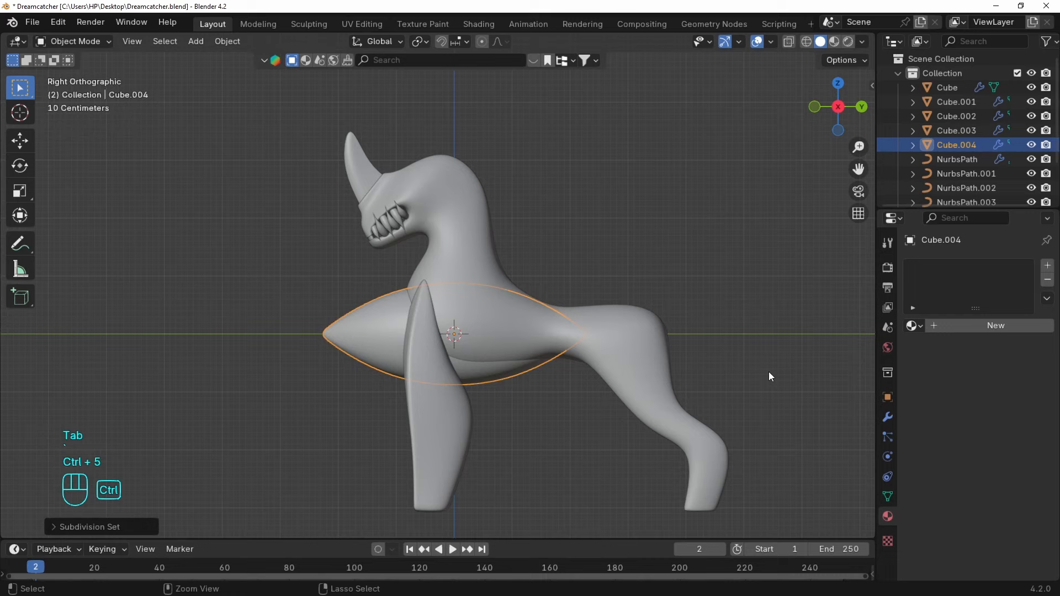
left_click(888, 418)
key("s")
key("y")
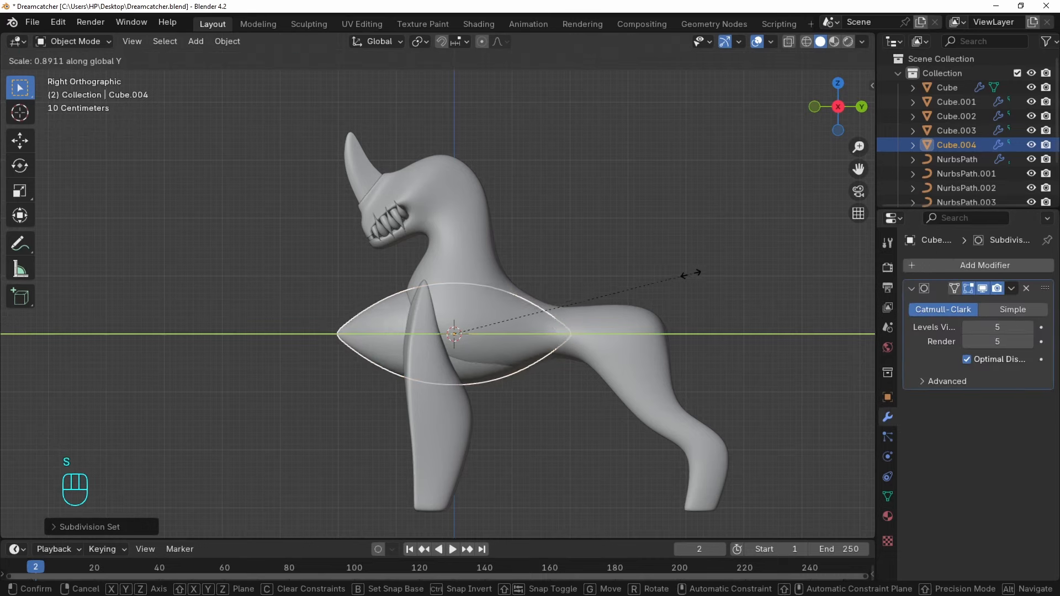
left_click(660, 280)
Tilt the almond shape and place it above the mouth, scaled down to eye size.
key("r")
left_click(592, 277)
key("g")
left_click(541, 134)
key("s")
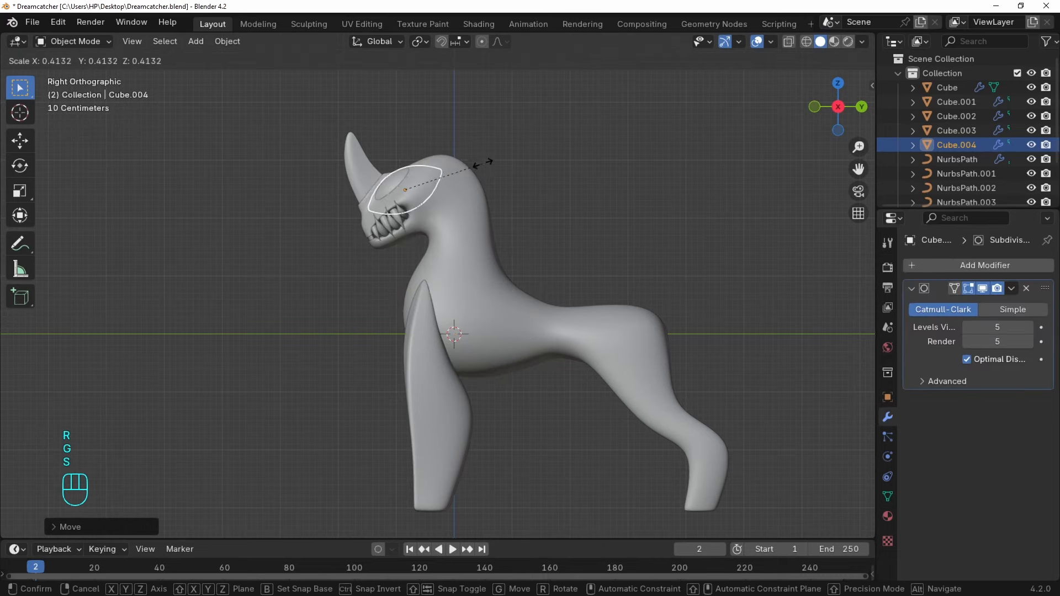
left_click(458, 169)
Move the eye outward to the side of the head.
middle_click_drag(458, 168, 564, 257)
key("g")
left_click(630, 239)
Rotate and slightly rescale the eye in the right view so it sits slanted above the teeth.
key("grave")
left_click(629, 244)
scroll(606, 315, "up", 5)
key("r")
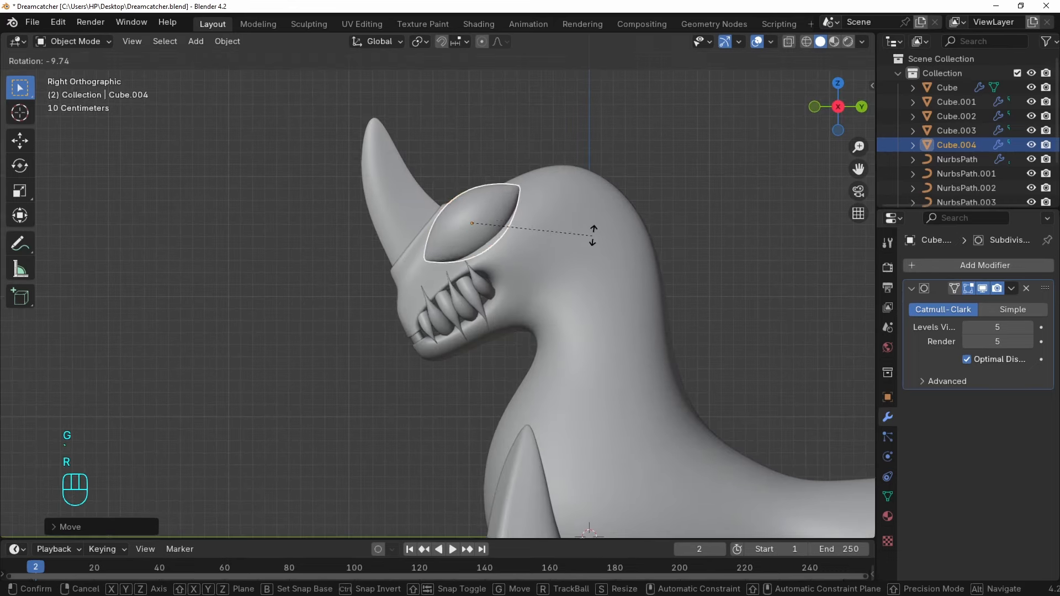
left_click(593, 217)
key("s")
left_click(591, 216)
key("r")
left_click(589, 213)
Reposition and rotate the eye from several viewing angles so it sits slanted against the side of the head.
middle_click_drag(469, 226, 538, 296)
key("g")
left_click(569, 215)
middle_click_drag(570, 214, 602, 189)
key("r")
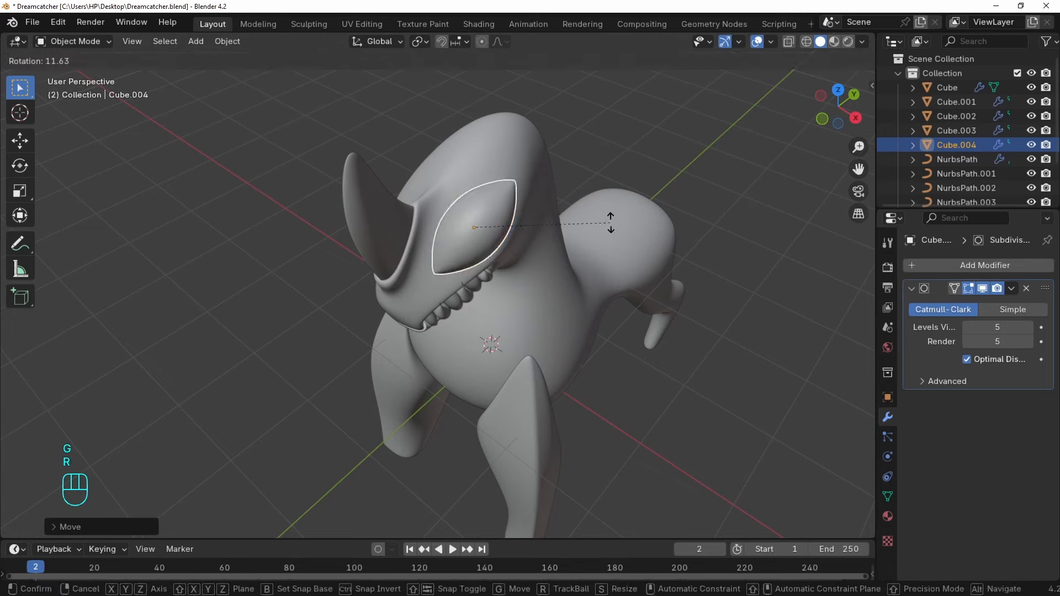
left_click(610, 238)
middle_click_drag(607, 265, 599, 286)
key("g")
left_click(641, 258)
key("r")
left_click(544, 199)
scroll(548, 257, "down", 5)
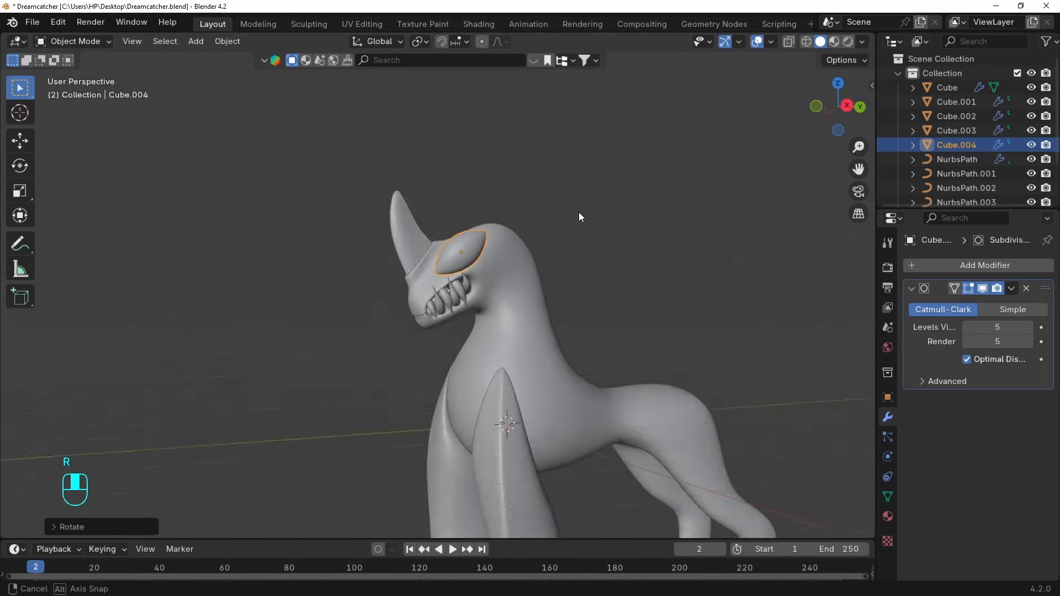
Cut the eye shape out of the body with a Bool Tool difference to form the eye socket.
middle_click_drag(578, 212, 522, 276)
left_click(538, 245, "shift")
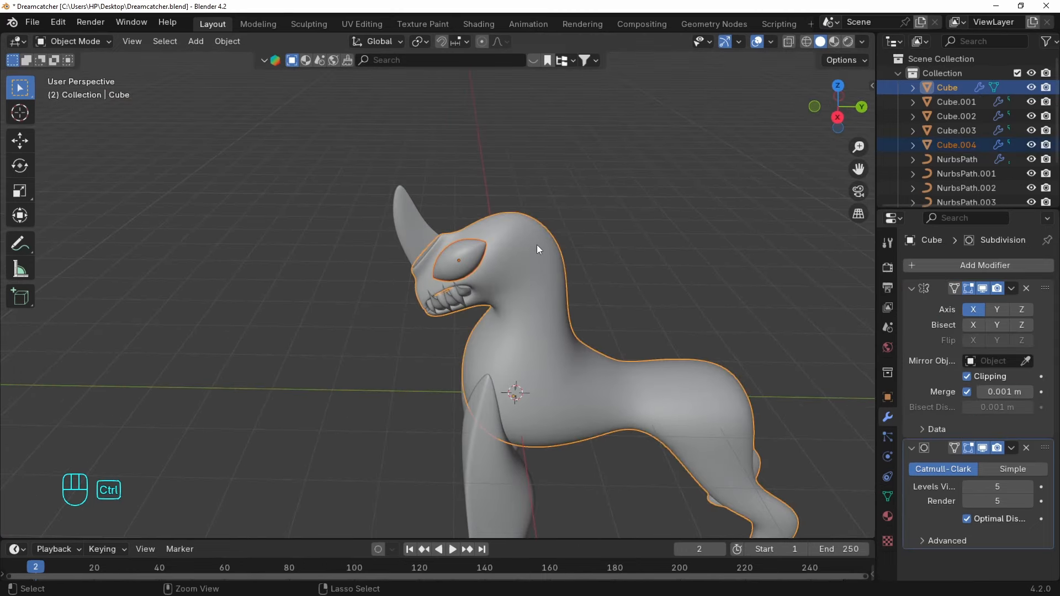
key("ctrl+KP_Subtract")
middle_click_drag(541, 276, 513, 230)
left_click(578, 195)
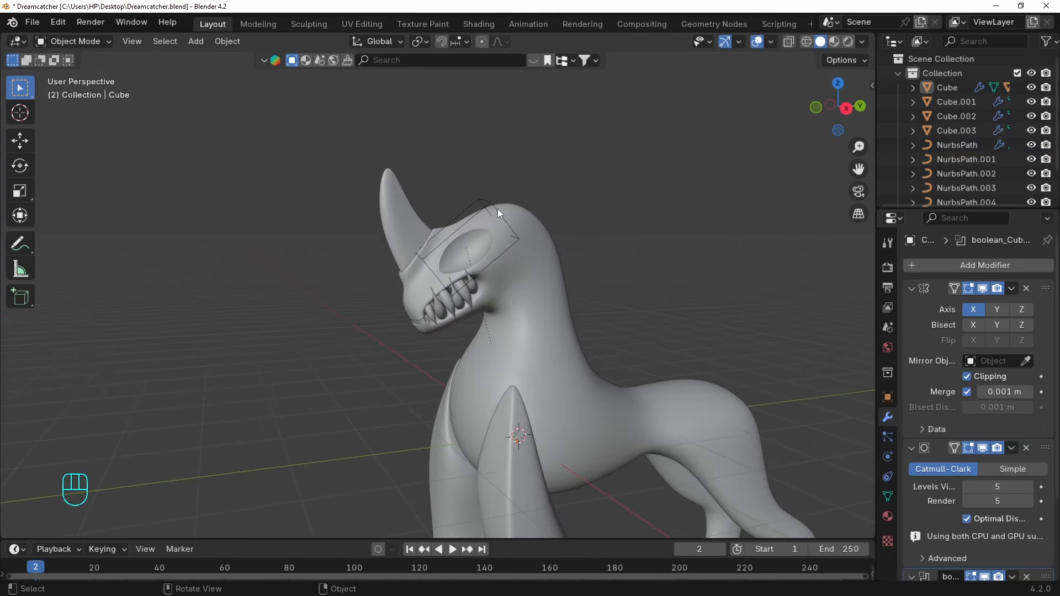
Scale the eye cutter down slightly to make the socket in the head smaller.
left_click(498, 209)
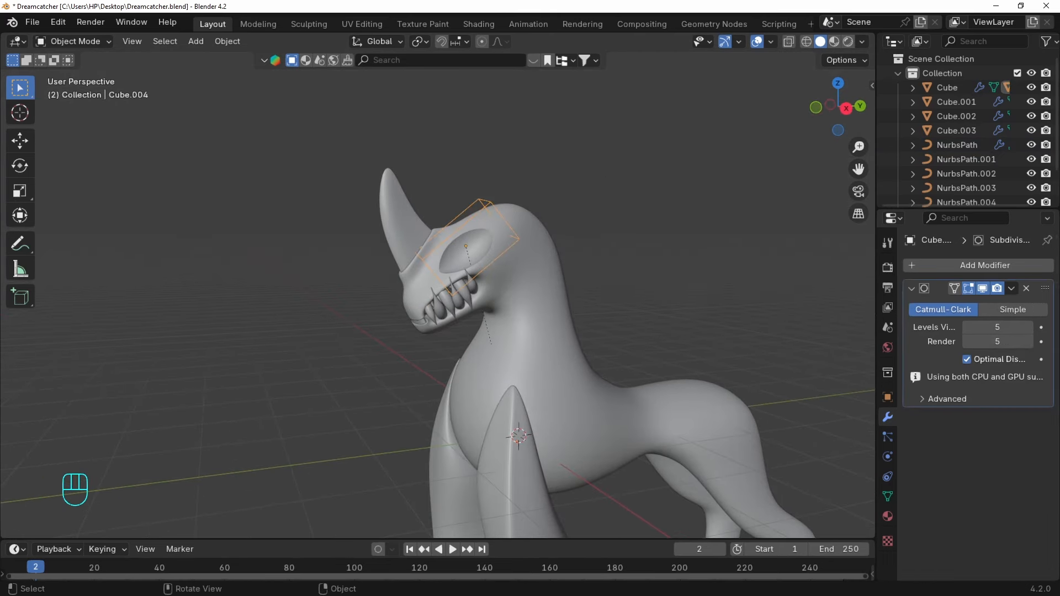
key("s")
left_click(591, 189)
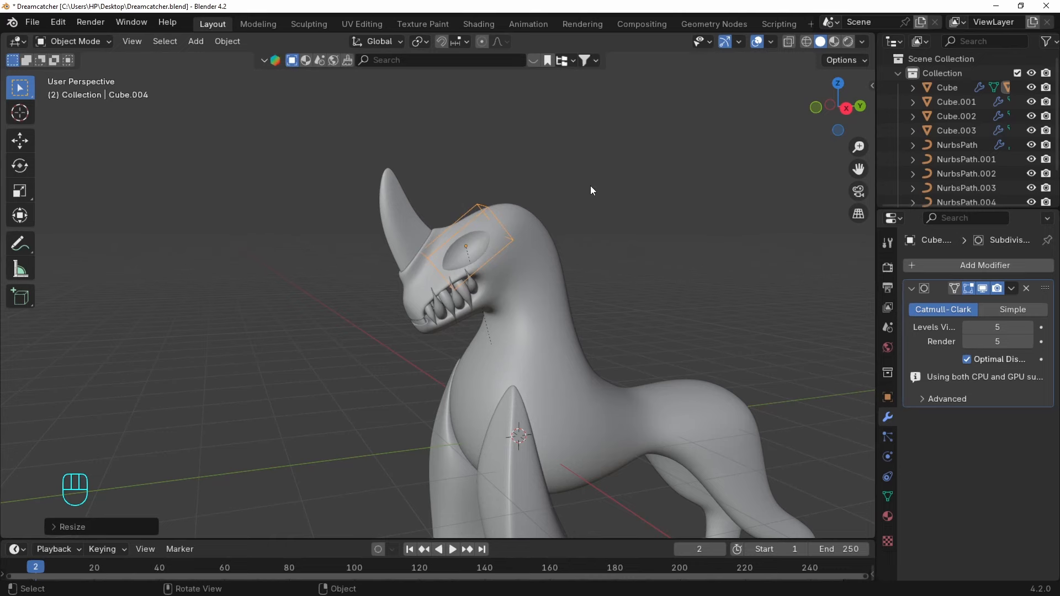
middle_click_drag(591, 189, 438, 336)
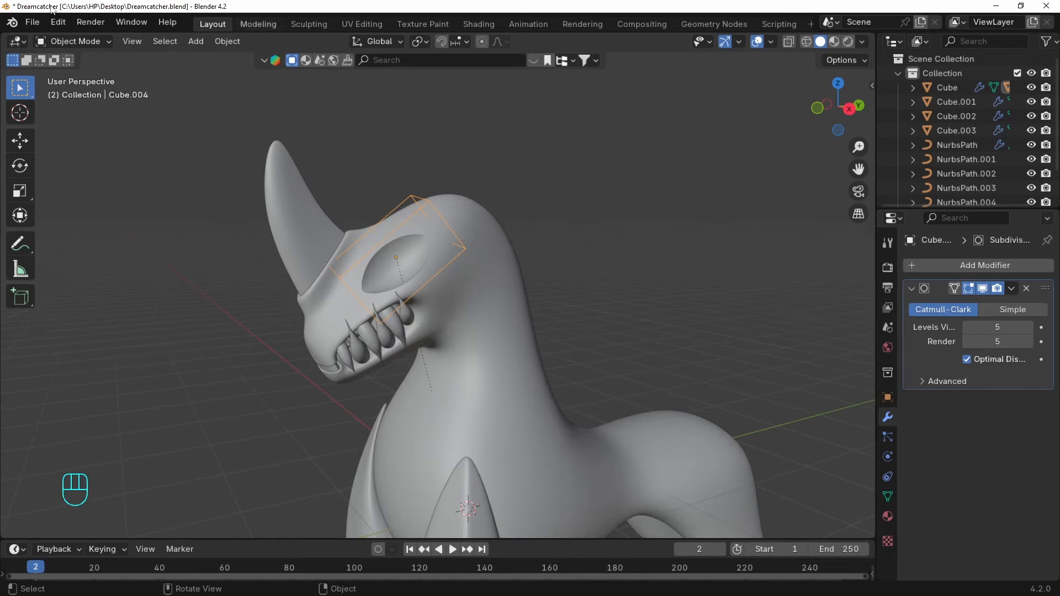
Search the add-ons in the Preferences for "bool" to check whether Bool Tool is enabled.
left_click(58, 22)
left_click(84, 207)
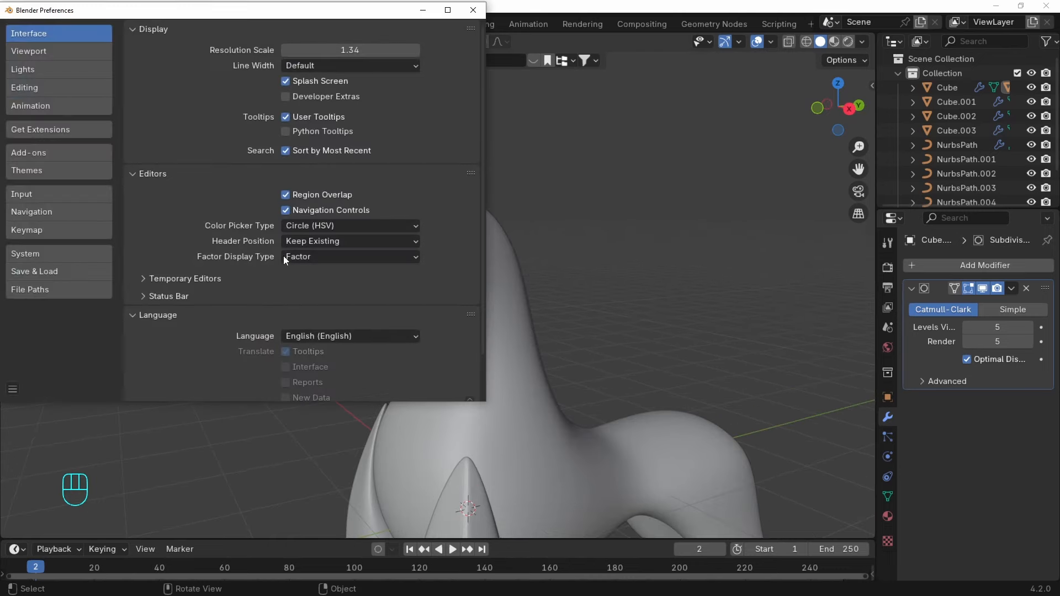
left_click(55, 153)
left_click(259, 32)
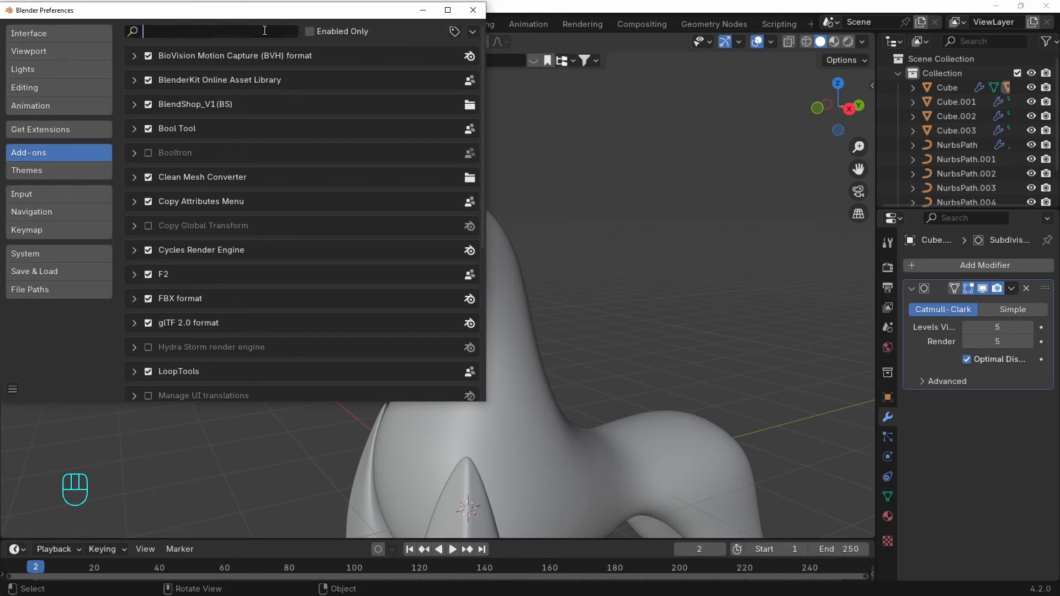
type("bool")
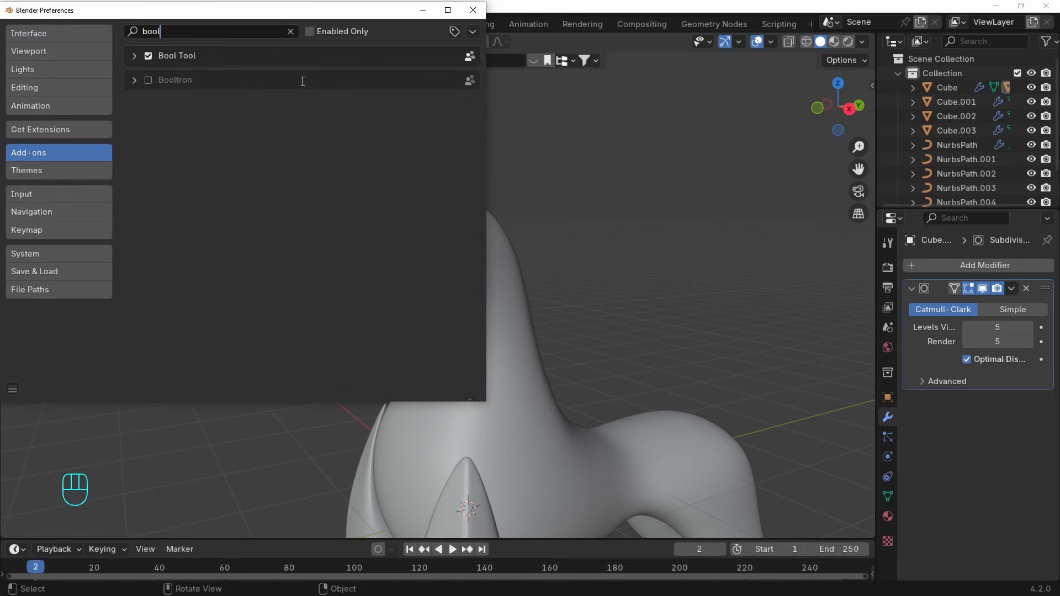
left_click(473, 10)
Lower the eye cutter's viewport subdivision level to 3.
middle_click_drag(535, 293, 625, 256, "alt")
middle_click_drag(428, 202, 414, 257)
left_click(967, 327)
left_click(968, 327)
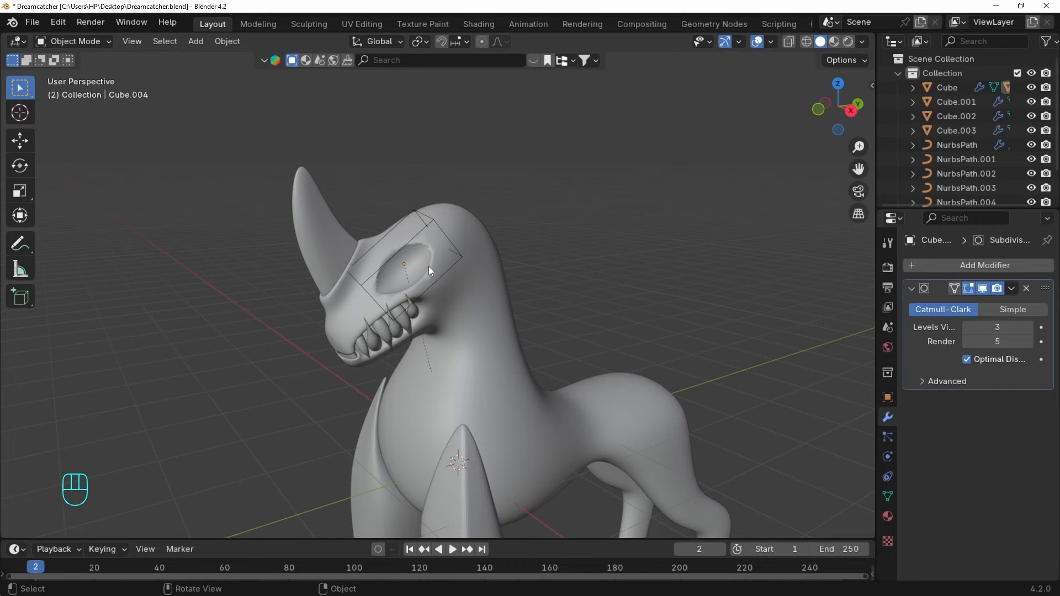
Apply Shade Auto Smooth to the body with the cut eye socket.
left_click(488, 294)
right_click(627, 208)
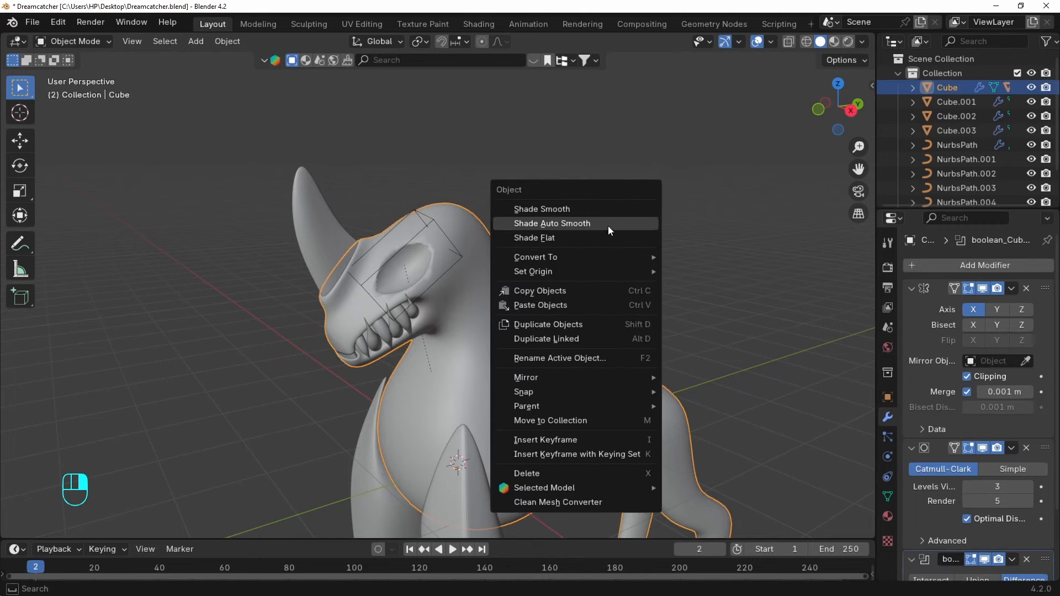
left_click(608, 226)
mouse_move(445, 254)
middle_mouse_down()
mouse_move(461, 263)
mouse_move(436, 260)
middle_mouse_up()
scroll(988, 497, "down", 6)
middle_click_drag(497, 287, 534, 282)
Duplicate the eye cutter in place and set the copy's viewport display to Textured to serve as the eyeball.
left_click(425, 275)
key("shift+d")
right_click(425, 274)
left_click(887, 397)
scroll(980, 435, "down", 6)
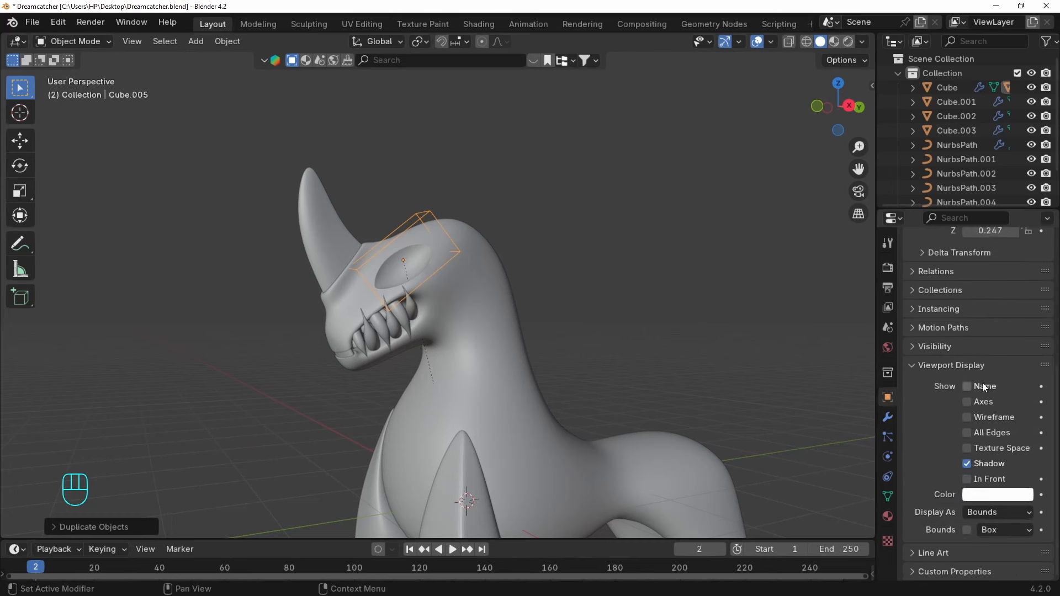
left_click(986, 510)
left_click(985, 575)
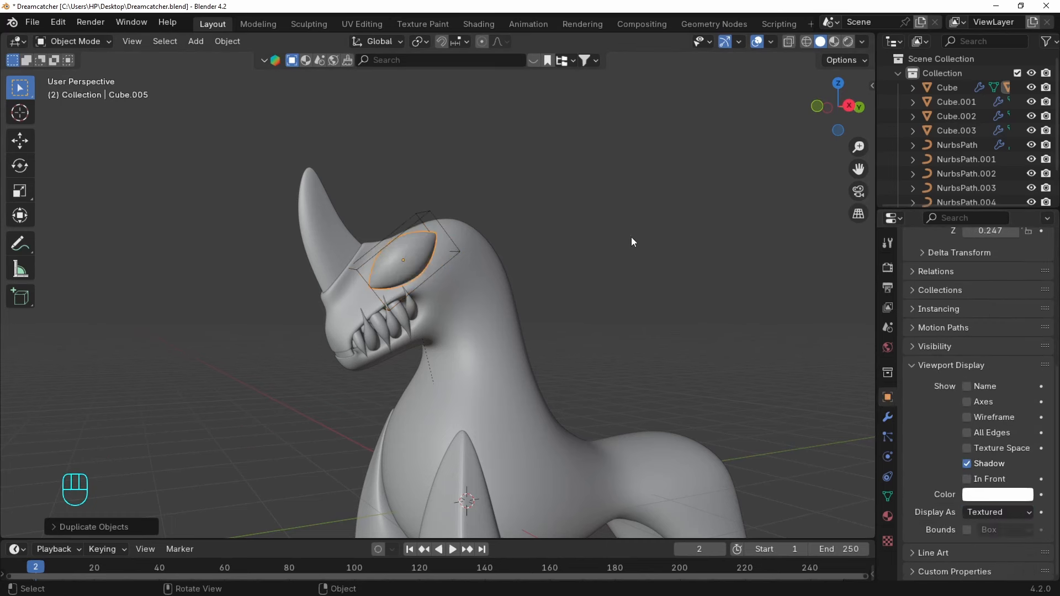
key("grave")
left_click(605, 249)
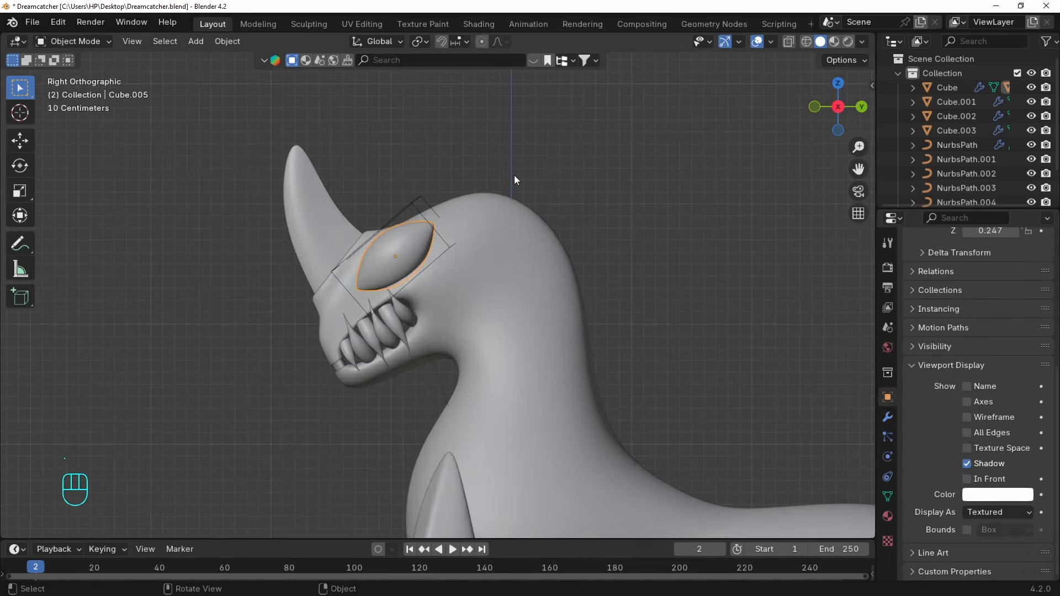
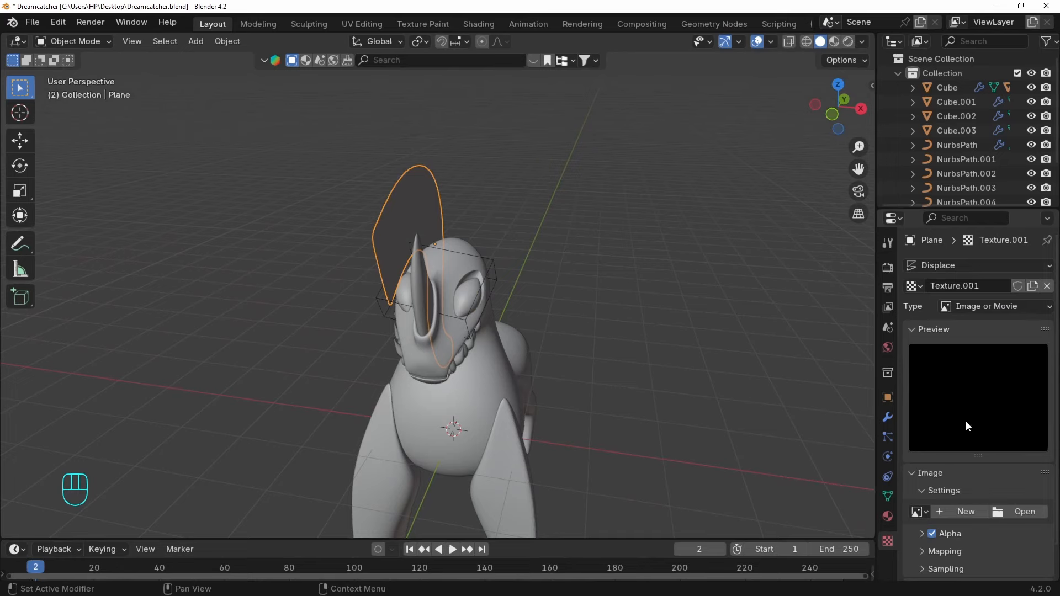
Set the mane's displacement texture type to Wood and shade the mane smooth.
left_click(965, 307)
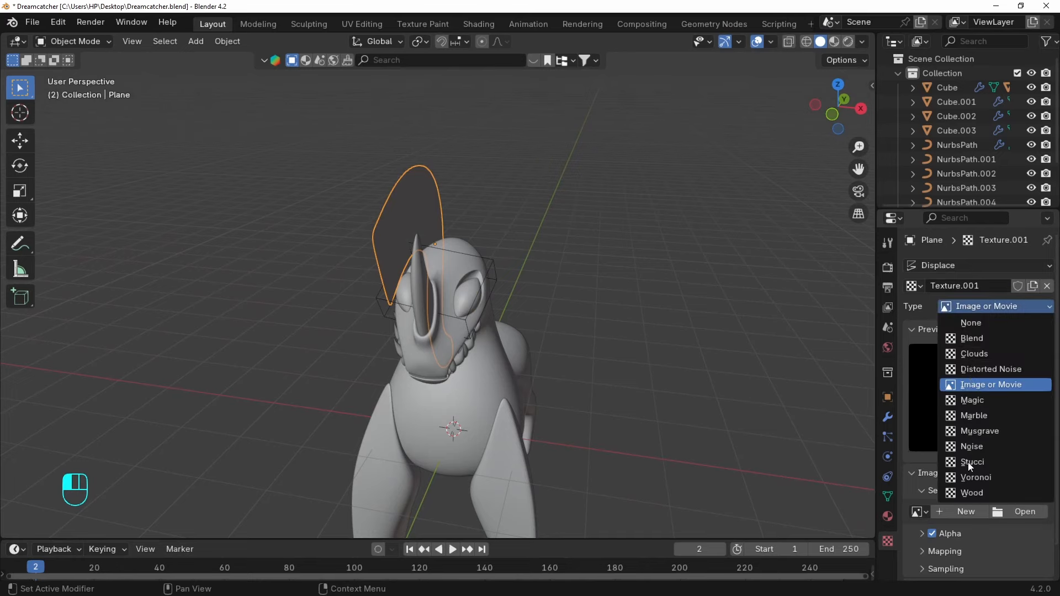
left_click(971, 493)
mouse_move(568, 301)
middle_mouse_down()
mouse_move(634, 284)
mouse_move(465, 271)
mouse_move(593, 256)
middle_mouse_up()
right_click(582, 244)
left_click(581, 232)
Set the mane's Displace strength to 0.130 and its viewport and render subdivision levels to 5.
left_click(889, 415)
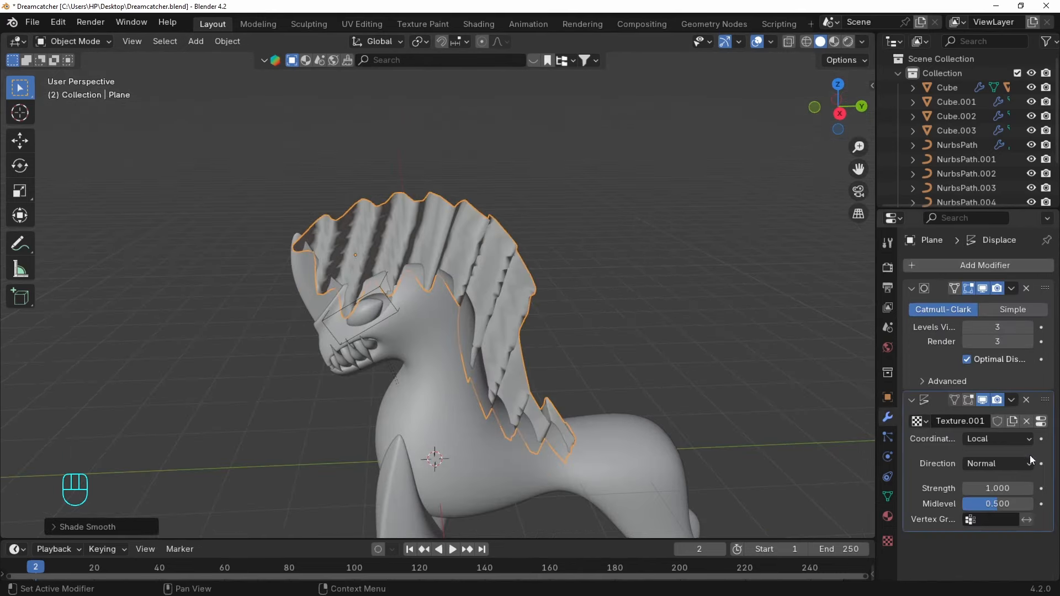
left_click_drag(1012, 488, 961, 488, "shift")
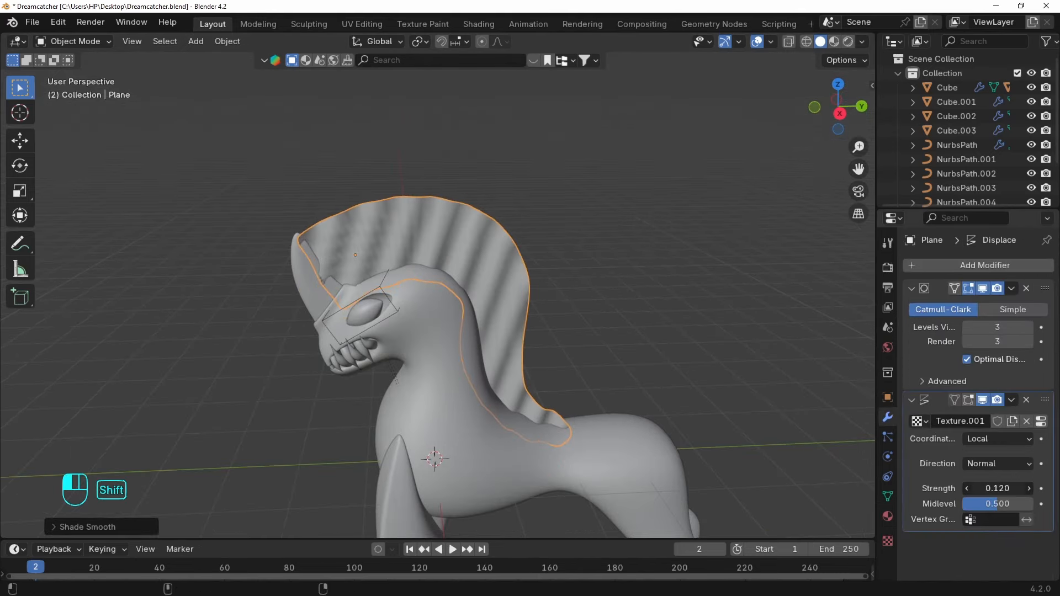
middle_click_drag(640, 271, 791, 320)
left_click_drag(990, 327, 1011, 341)
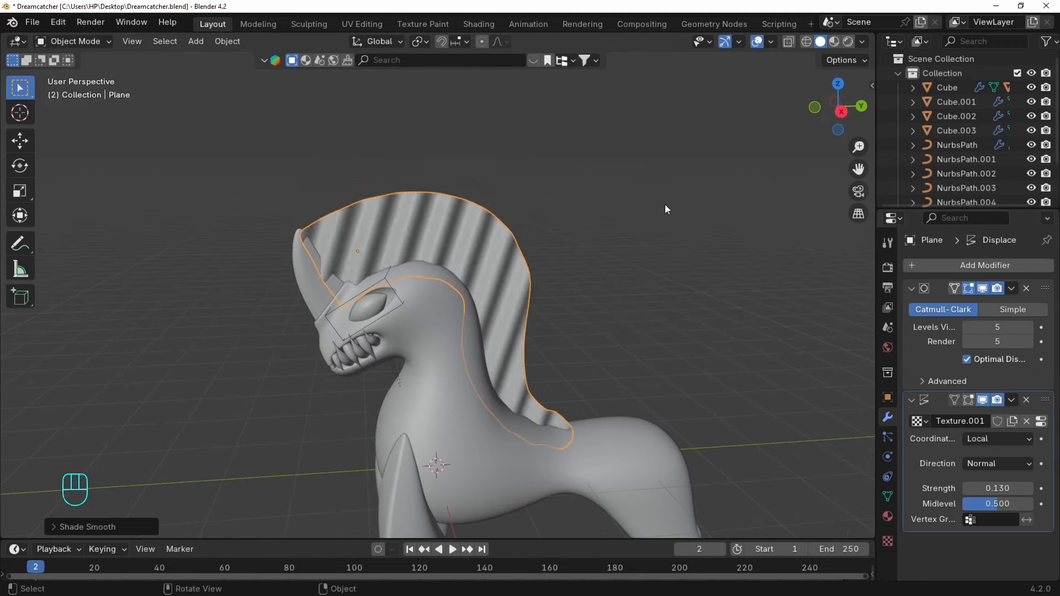
mouse_move(665, 204)
middle_mouse_down()
mouse_move(605, 193)
mouse_move(609, 274)
mouse_move(661, 213)
middle_mouse_up()
scroll(536, 292, "up", 2)
middle_click_drag(535, 293, 635, 207)
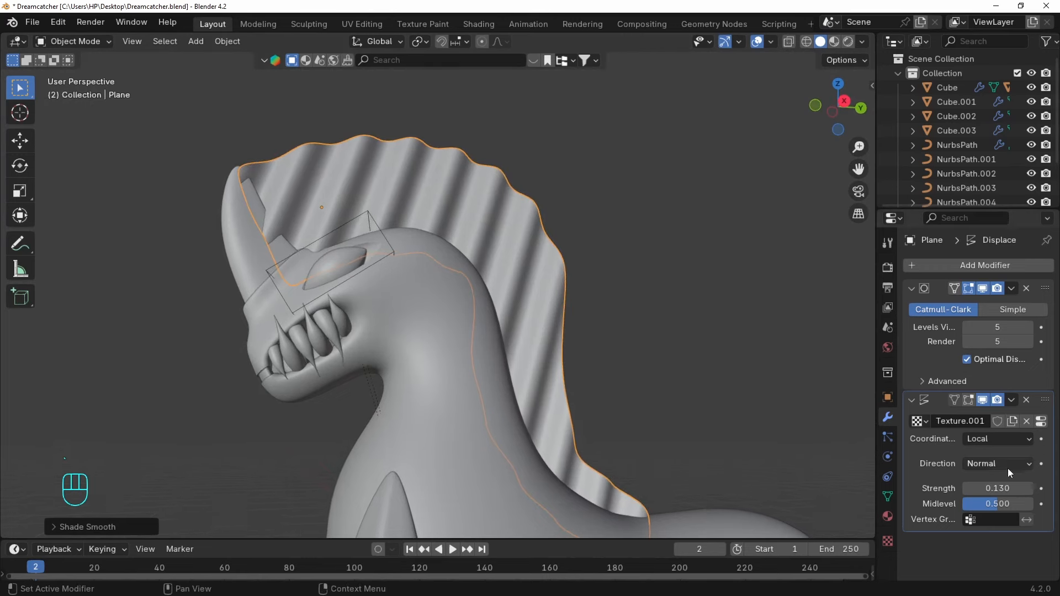
Switch the mane's Displace coordinates to UV and unwrap all of the mane's faces.
left_click(1000, 439)
left_click(984, 501)
key("grave")
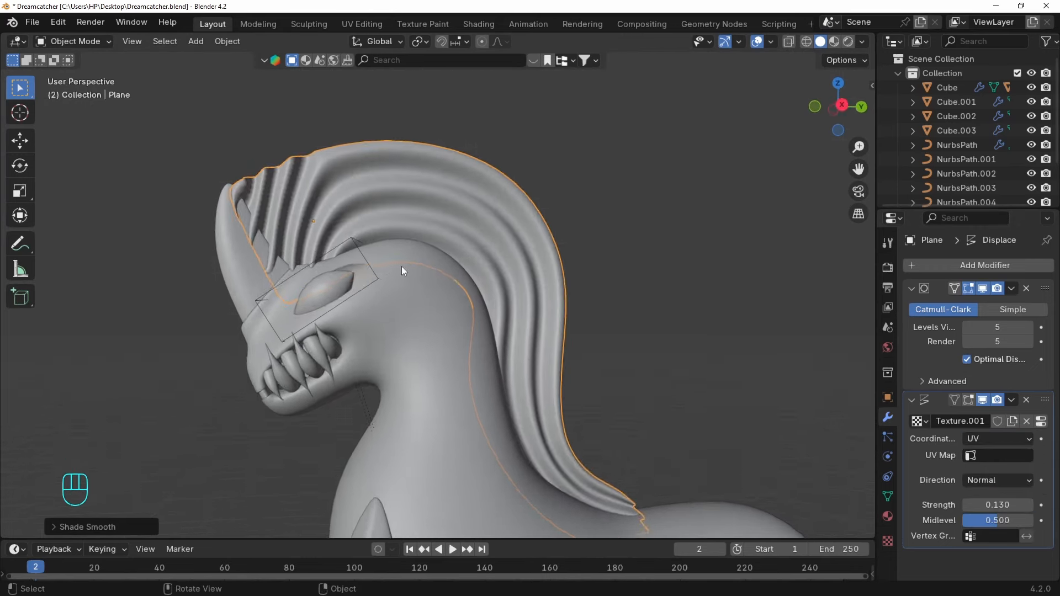
middle_click_drag(593, 275, 637, 252, "shift")
key("Tab")
key("a")
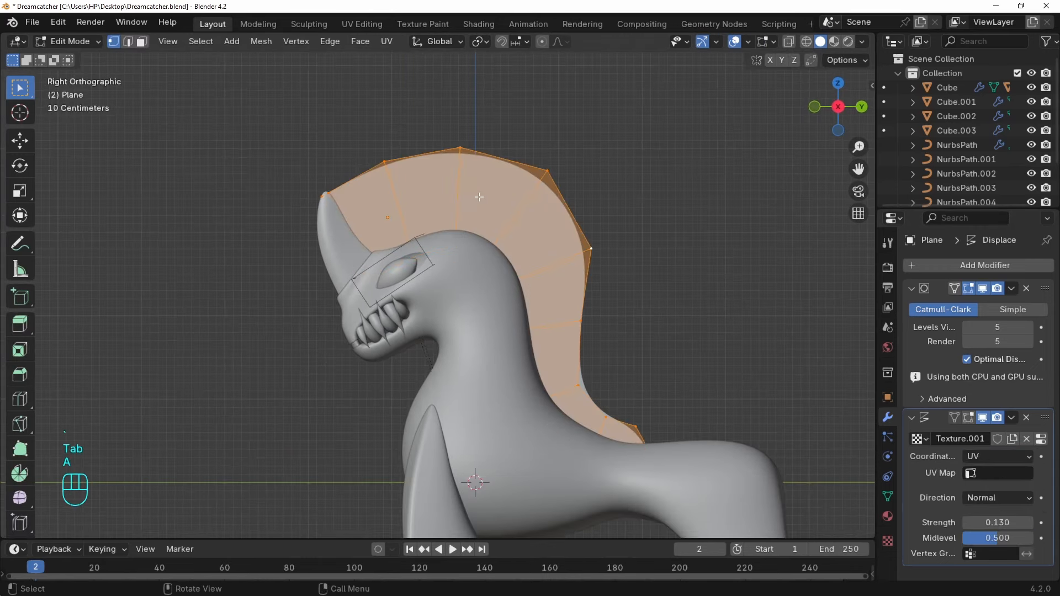
key("u")
left_click(479, 198)
key("Tab")
scroll(696, 208, "down", 1)
middle_click_drag(629, 215, 589, 194, "shift")
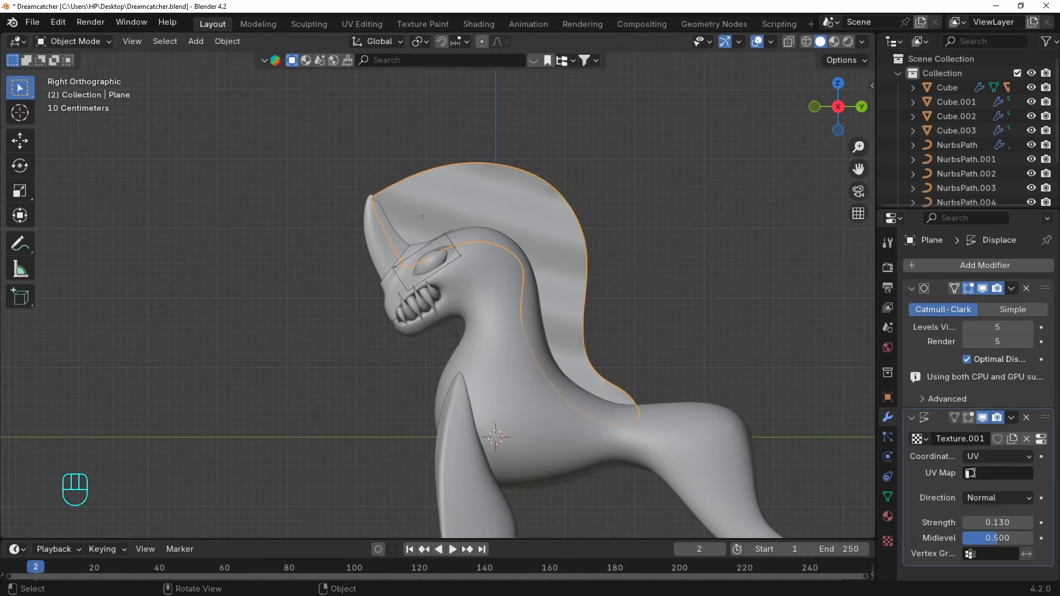
Split the viewport, turn one half into a UV Editor, and enter Edit Mode on the mane.
left_click_drag(4, 38, 323, 67)
left_click(25, 42)
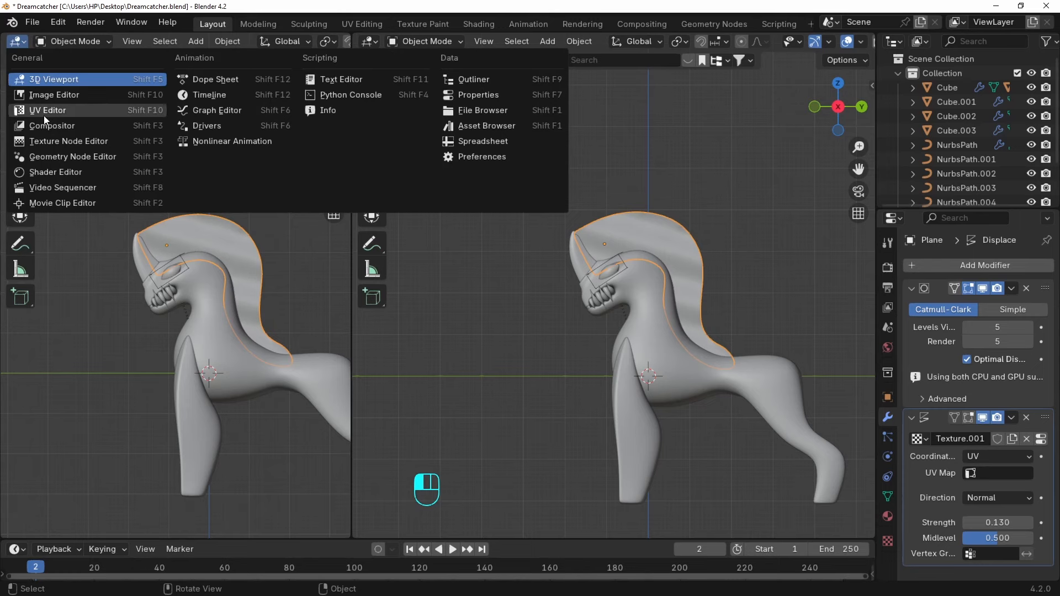
left_click(44, 112)
key("Tab")
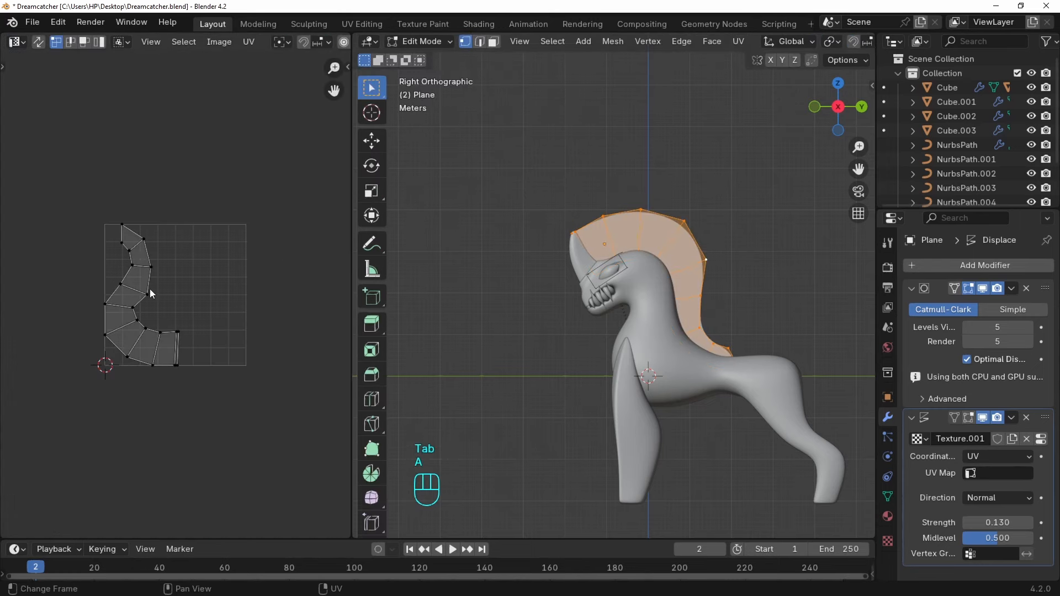
Try rotating the mane's whole UV layout sideways and moving it within the UV square.
key("a")
key("r")
key("g")
left_click(256, 165)
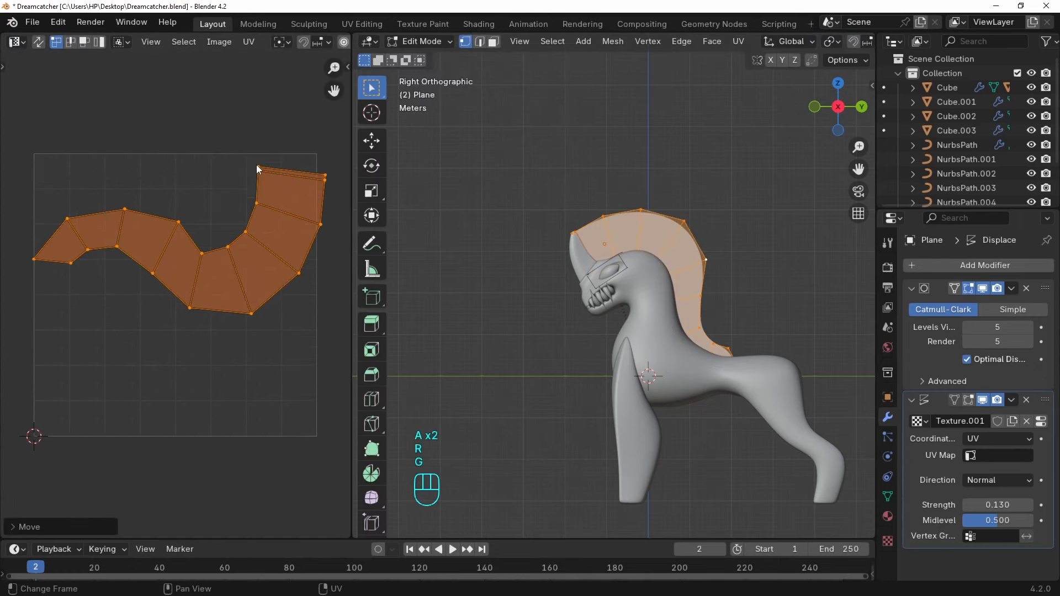
key("Tab")
key("ctrl+z")
key("ctrl+z")
key("ctrl+z")
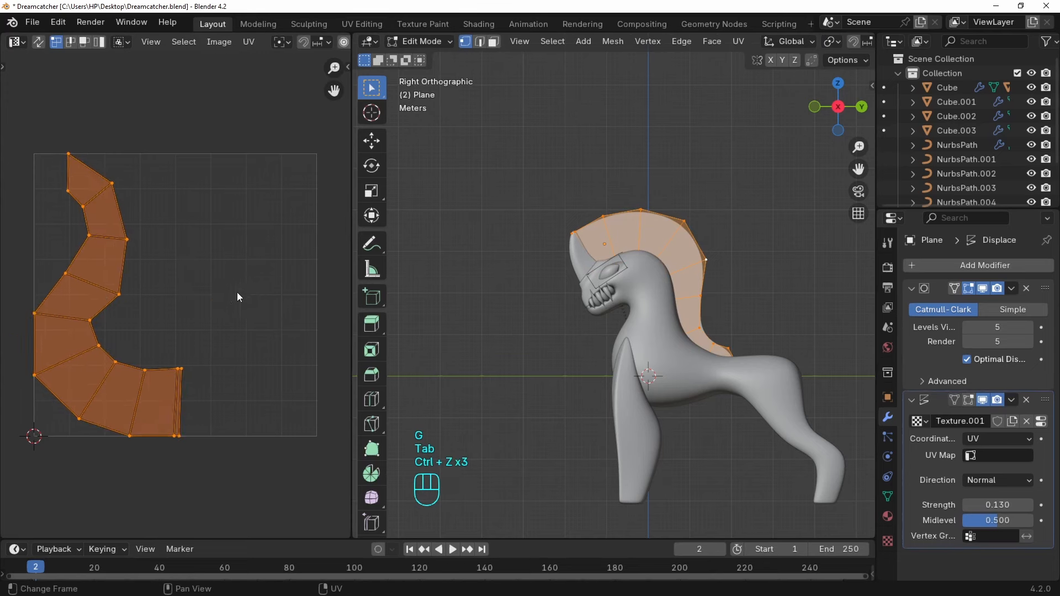
Align the inner edge of the middle face of the mane's UV layout vertically.
scroll(224, 283, "up", 5)
left_click(195, 279)
right_click(266, 280)
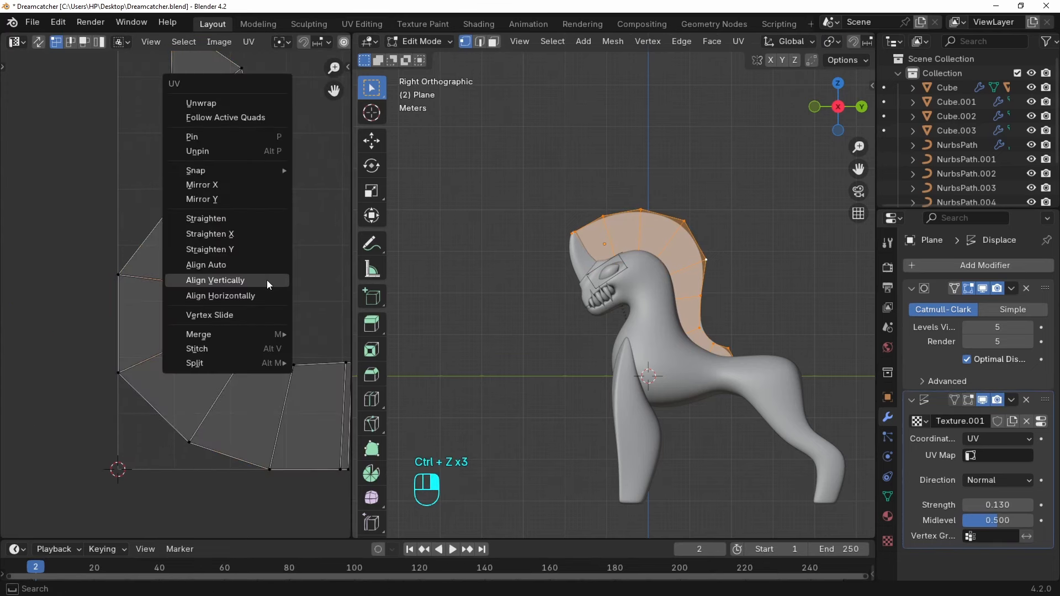
left_click(267, 280)
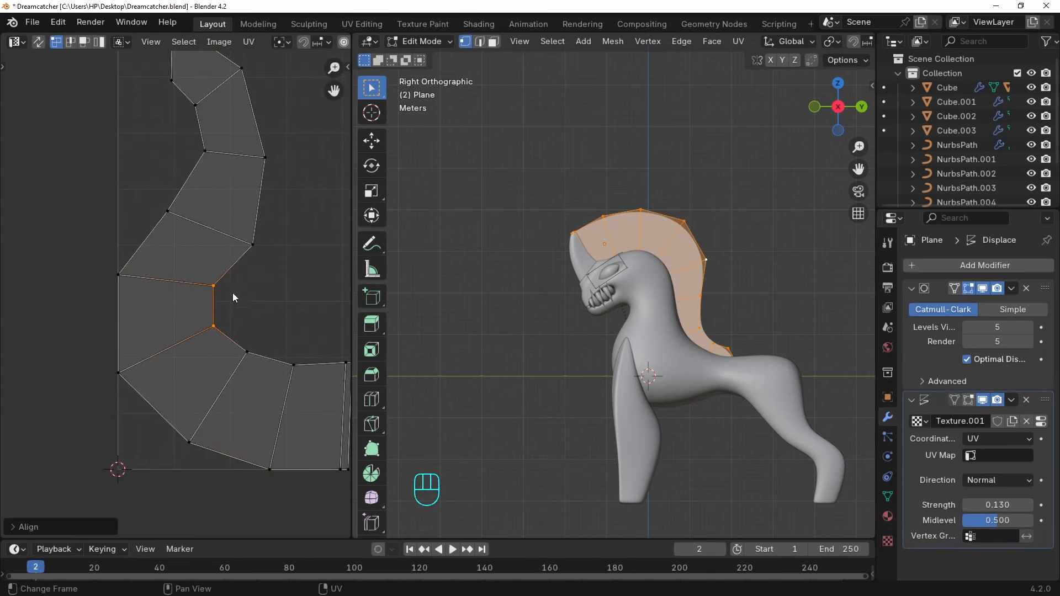
Align the upper and lower edges of the middle UV face horizontally so the face forms a rectangle.
left_click_drag(252, 293, 256, 296)
right_click(256, 296)
left_click(256, 296)
key("ctrl+z")
right_click(198, 284)
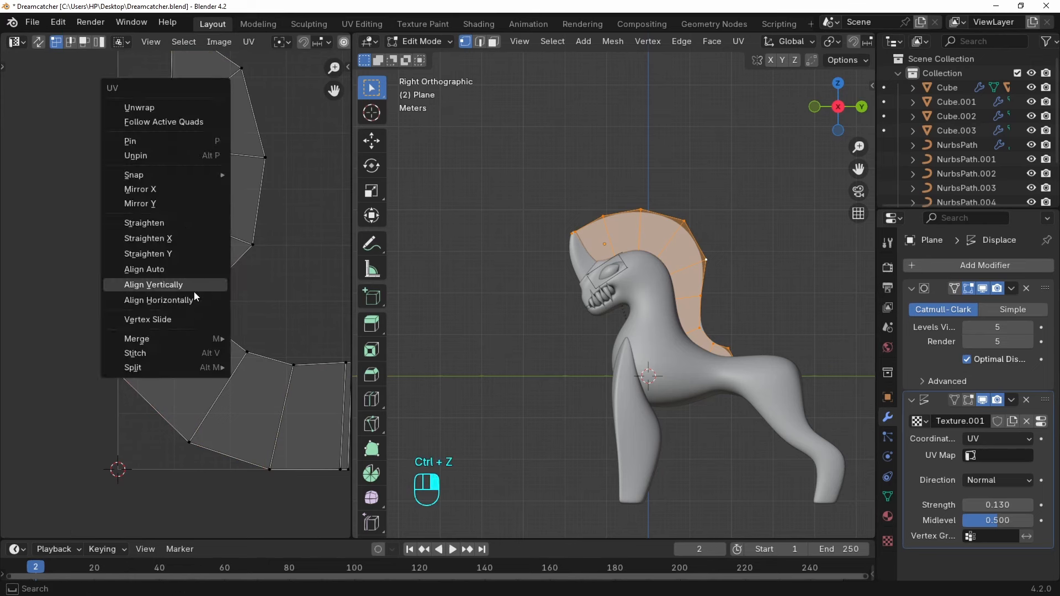
left_click(194, 300)
left_click_drag(90, 311, 241, 382)
right_click(227, 370)
left_click(227, 370)
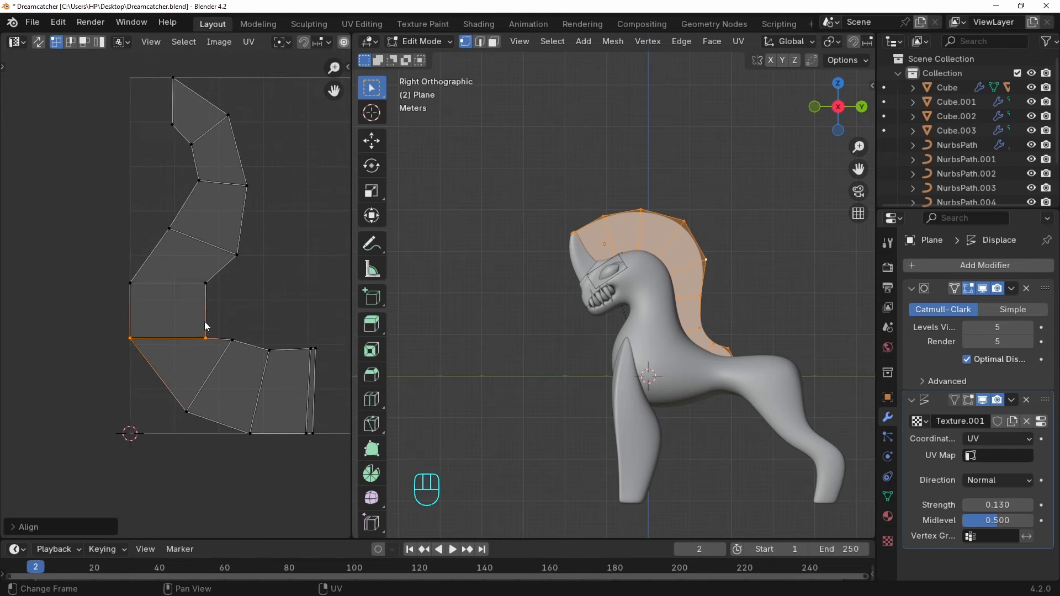
Straighten the mane's whole UV strip with Follow Active Quads, using the rectangular middle face as the active one.
scroll(204, 321, "down", 1)
key("a")
left_click(168, 308, "shift")
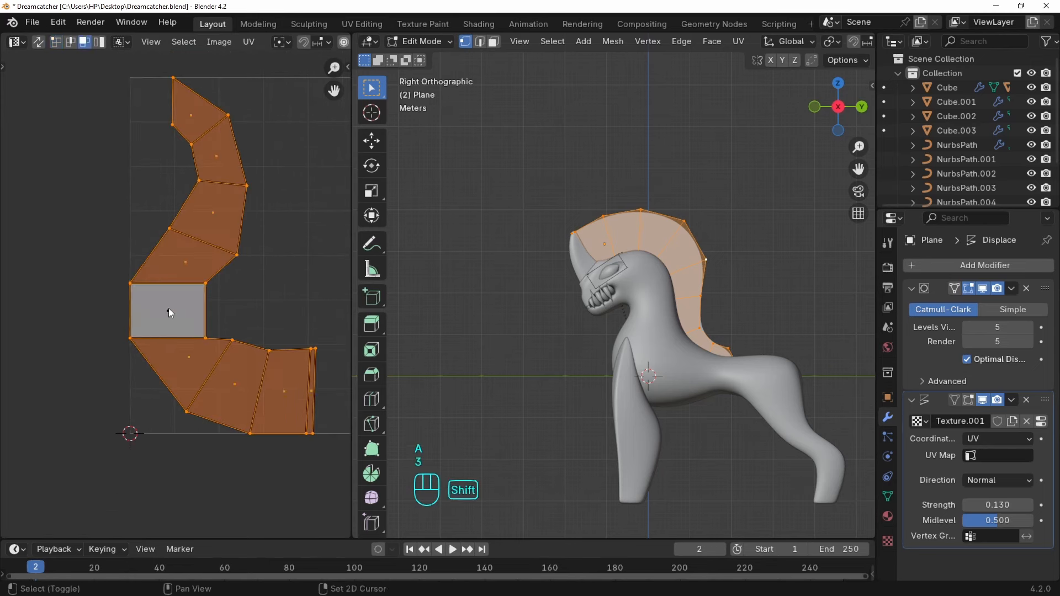
key("u")
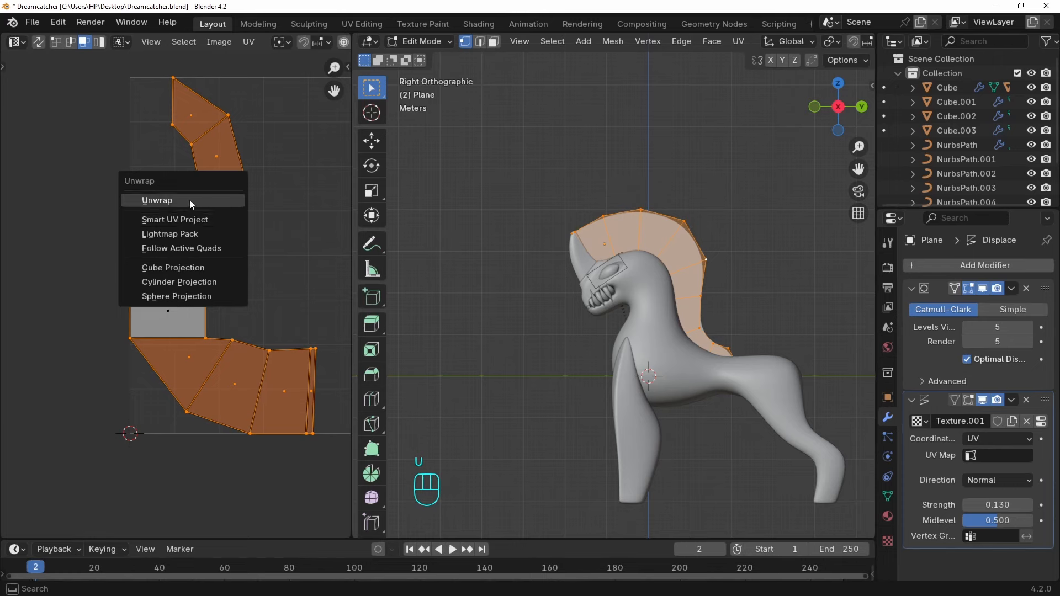
left_click(182, 248)
left_click(139, 272)
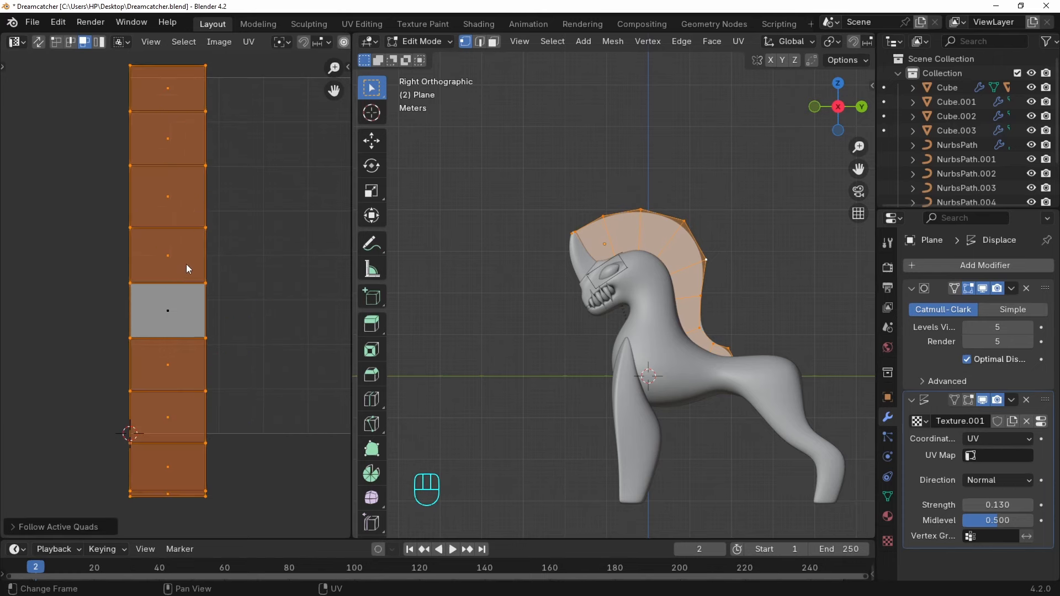
Scale down the mane's straightened UV strip and move it inside the UV square's side edge.
key("Tab")
scroll(690, 279, "up", 2)
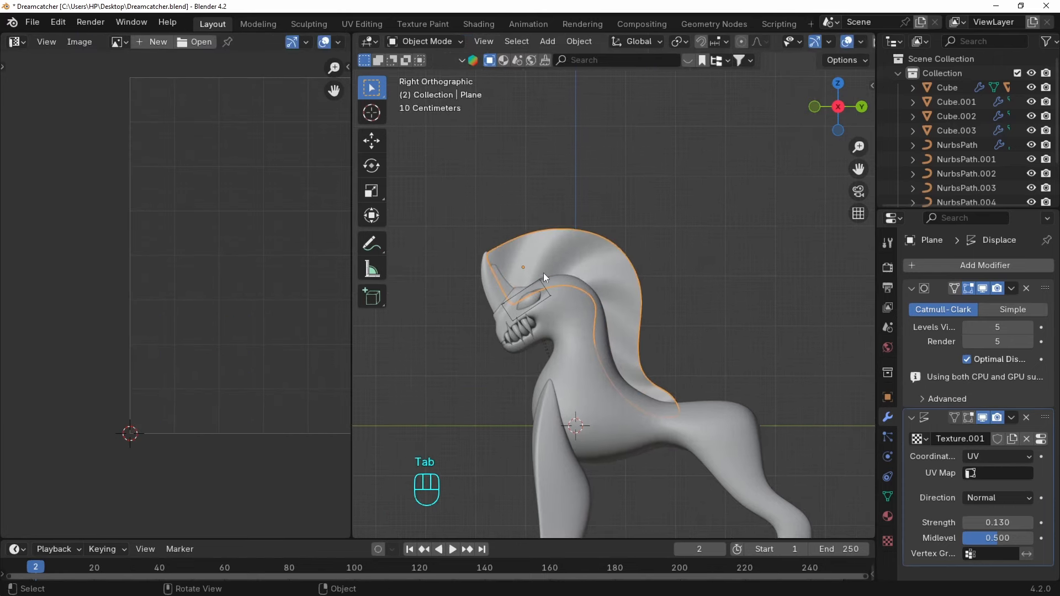
key("Tab")
scroll(242, 238, "down", 1)
middle_click_drag(242, 238, 195, 247)
key("s")
left_click(205, 232)
key("g")
left_click(235, 237)
Enlarge the mane's UV strip in two passes, checking the displaced folds in Object Mode.
key("s")
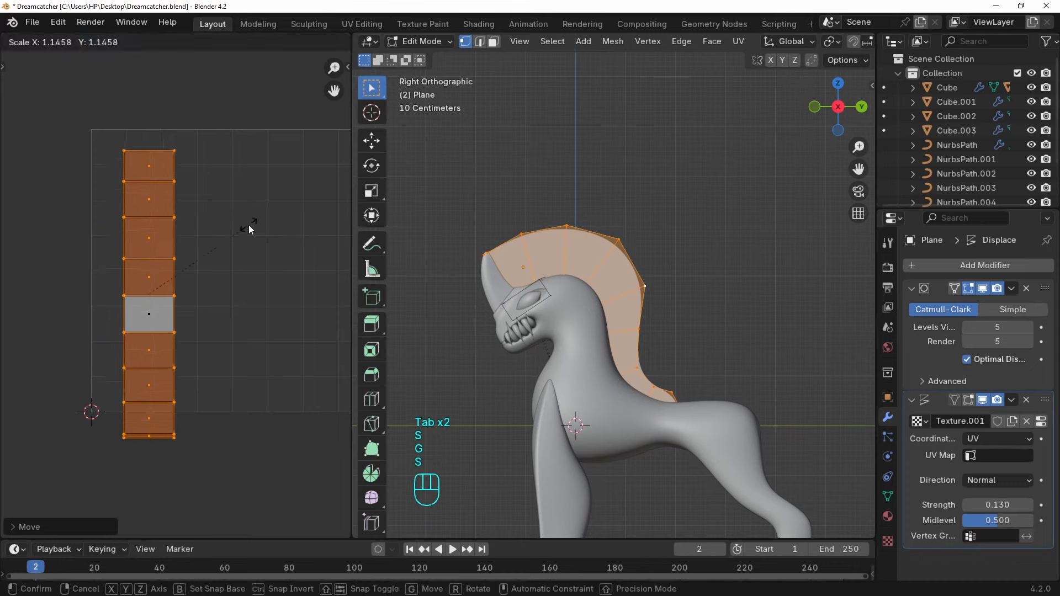
left_click(248, 225)
key("Tab")
key("Tab")
key("s")
left_click(274, 204)
key("Tab")
key("Tab")
Rescale the mane's UV strip again and shift it relative to the UV square, checking the folds.
middle_click_drag(198, 213, 230, 247)
key("s")
left_click(211, 227)
key("g")
left_click(221, 244)
key("Tab")
scroll(219, 248, "down", 2)
key("Tab")
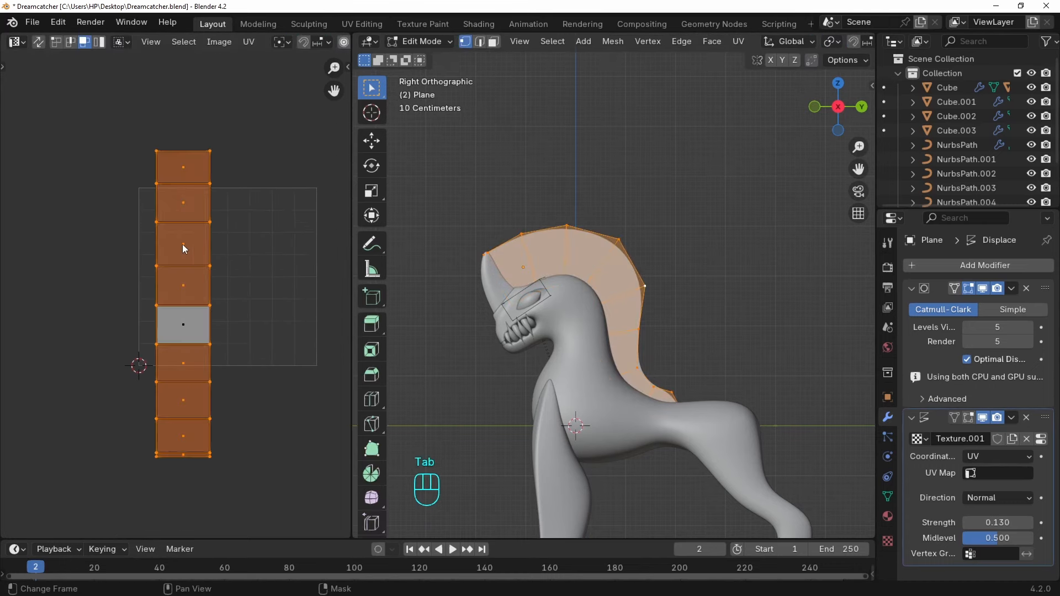
Shift the UV strip in small moves beyond the UV square's side edge, checking the mane's folds after each one.
key("g")
left_click(164, 259)
key("Tab")
key("Tab")
key("g")
left_click(154, 270)
key("Tab")
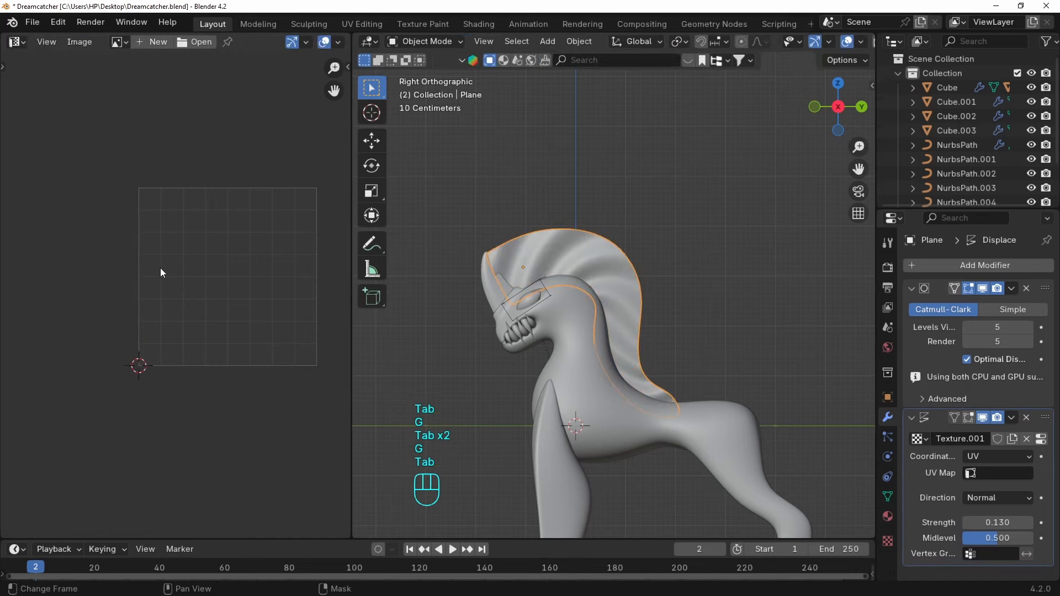
key("Tab")
key("g")
left_click(135, 276)
key("Tab")
key("Tab")
Try tilting the mane's UV strip diagonally and undo the rotation.
key("r")
left_click(190, 279)
key("Tab")
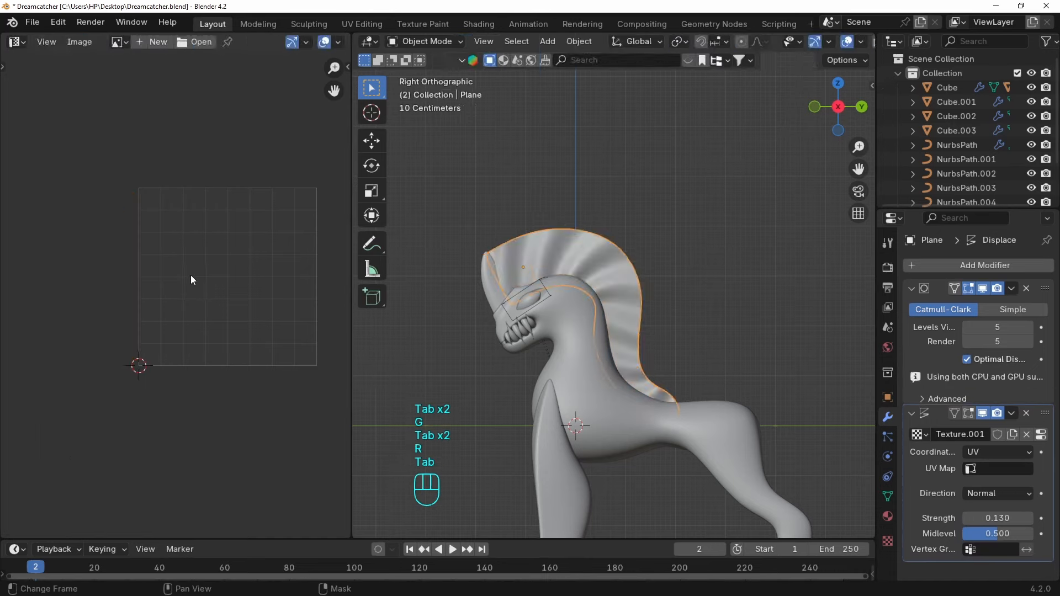
key("ctrl+z")
key("ctrl+z")
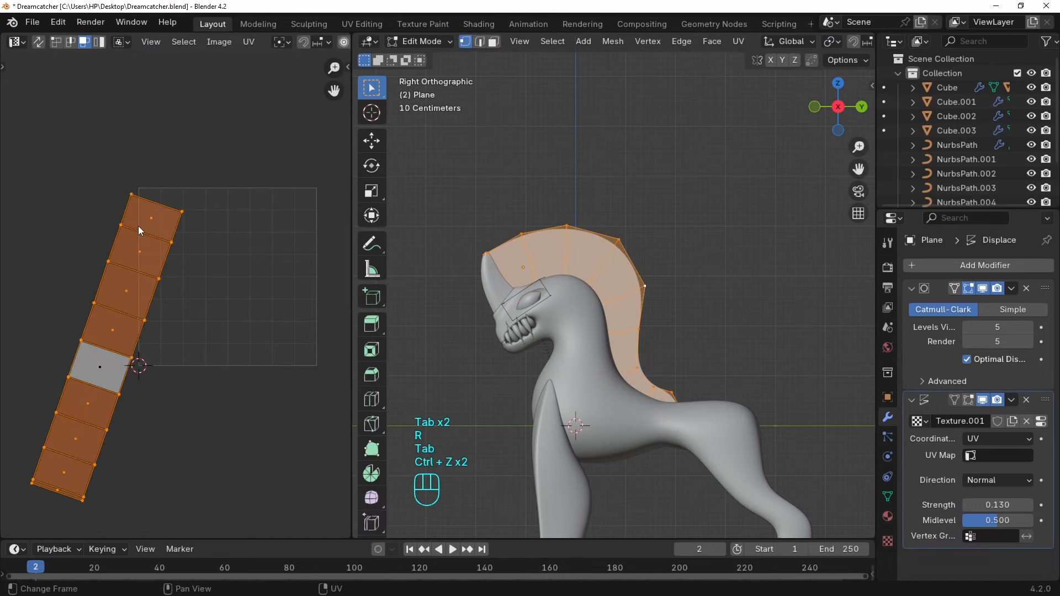
key("ctrl+z")
key("ctrl+z")
key("ctrl+z")
Move the upright UV strip back over the UV square in several passes to refine the mane's folds.
key("Tab")
key("Tab")
key("g")
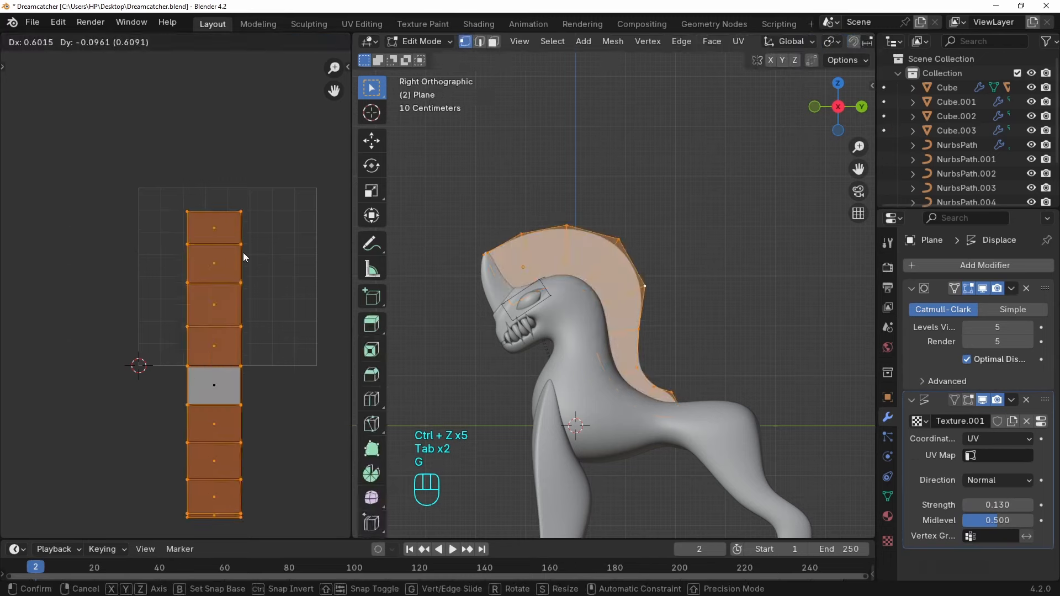
key("Tab")
key("Tab")
key("g")
key("Tab")
key("Tab")
key("g")
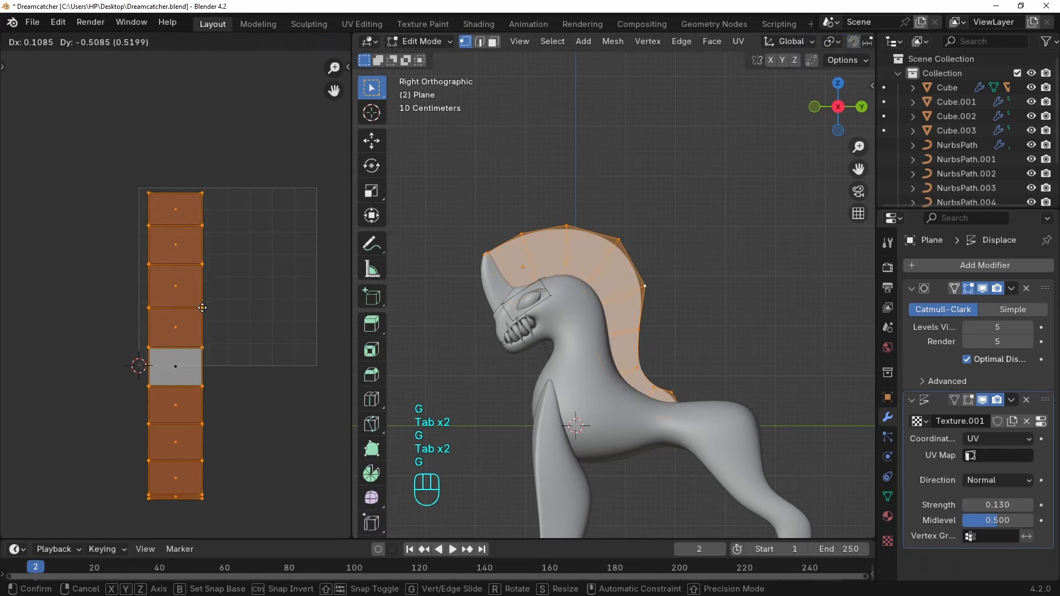
key("Tab")
Add a Solidify modifier to the mane with a thickness of 0.013 m and an offset of 0.
middle_click_drag(582, 260, 552, 309)
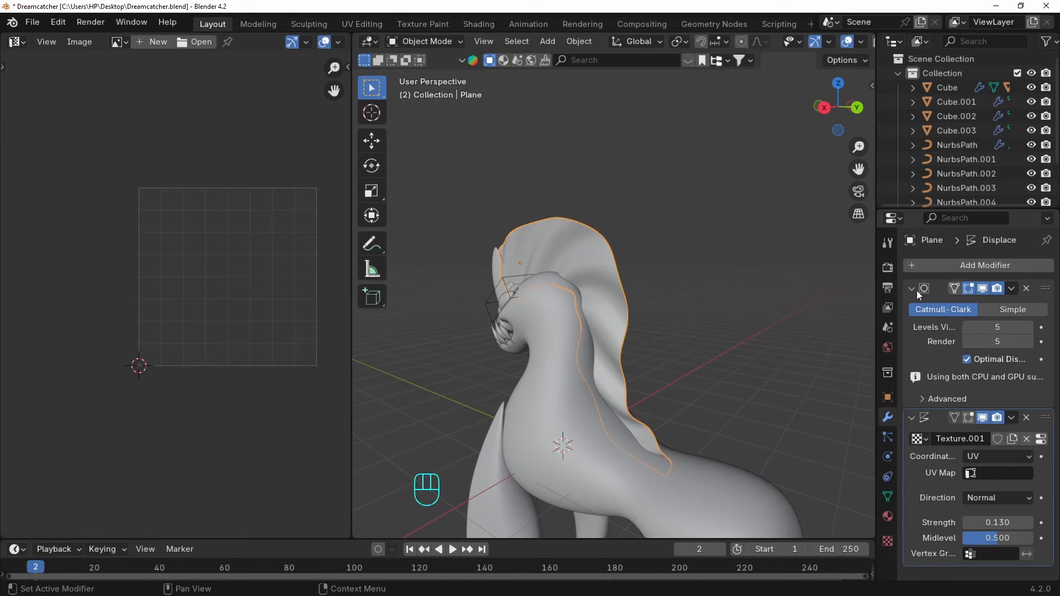
left_click(952, 264)
type("soli")
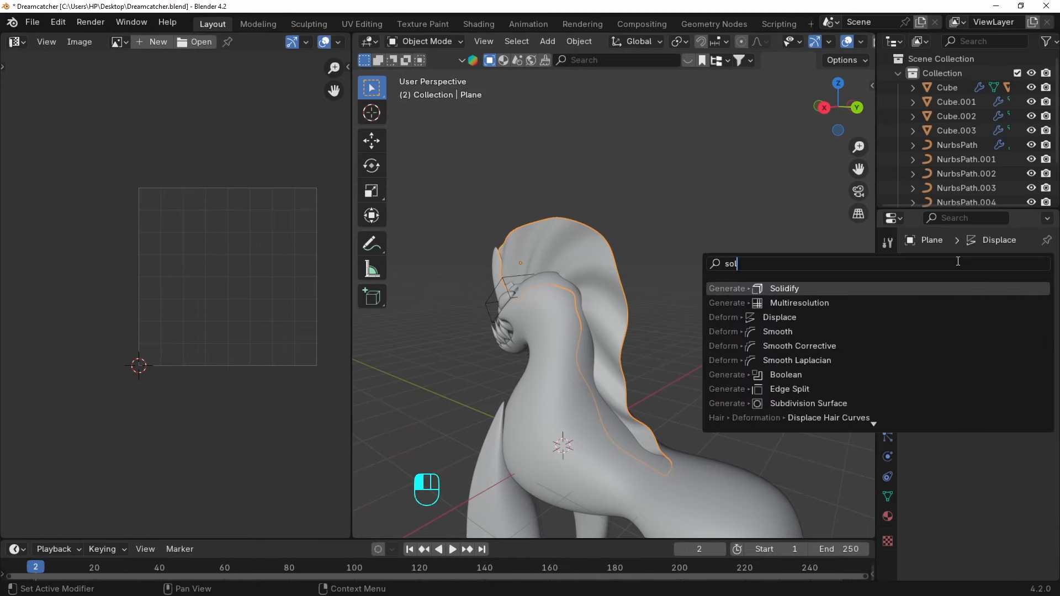
left_click(783, 289)
middle_click_drag(783, 289, 690, 231)
scroll(959, 418, "down", 2)
mouse_move(996, 430)
left_mouse_down()
mouse_move(1022, 430)
mouse_move(979, 434)
mouse_move(1026, 429)
mouse_move(978, 429)
left_mouse_up()
left_click(996, 444)
type("0")
key("Return")
Apply Shade Auto Smooth to the mane.
middle_click_drag(544, 313, 695, 253)
right_click(665, 266)
left_click(675, 277)
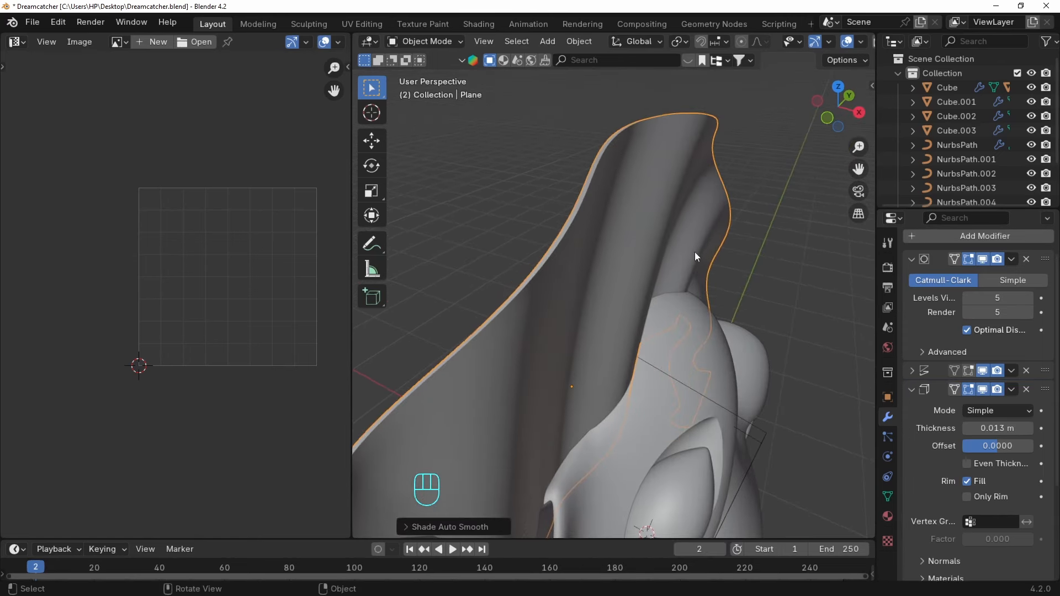
Set the mane's Subdivision levels to 3, duplicate that modifier and place the copy directly after Solidify.
left_click_drag(911, 260, 941, 349)
left_click(929, 289)
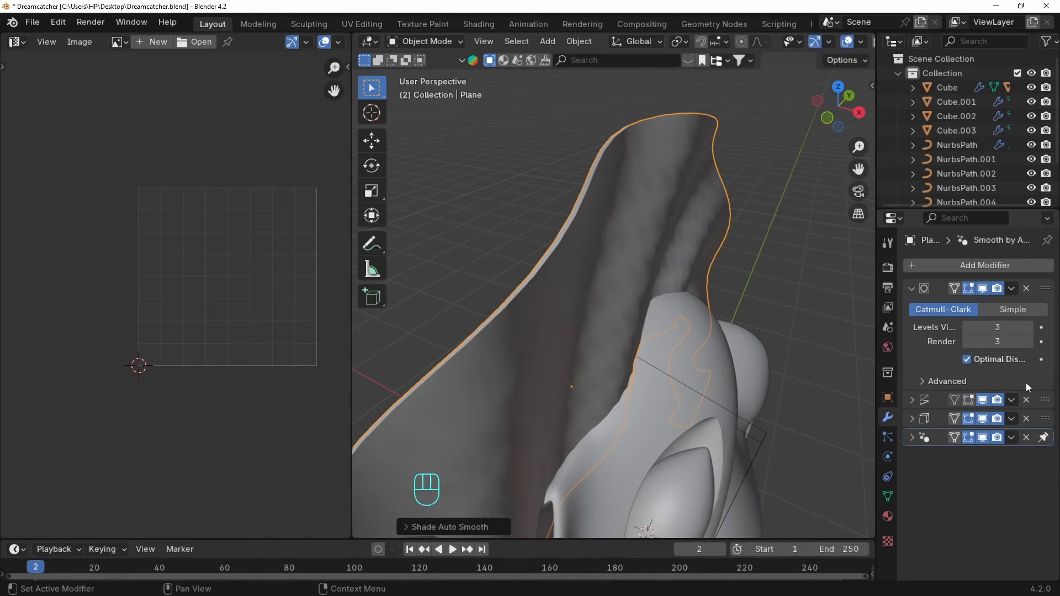
left_click(1012, 288)
left_click(970, 314)
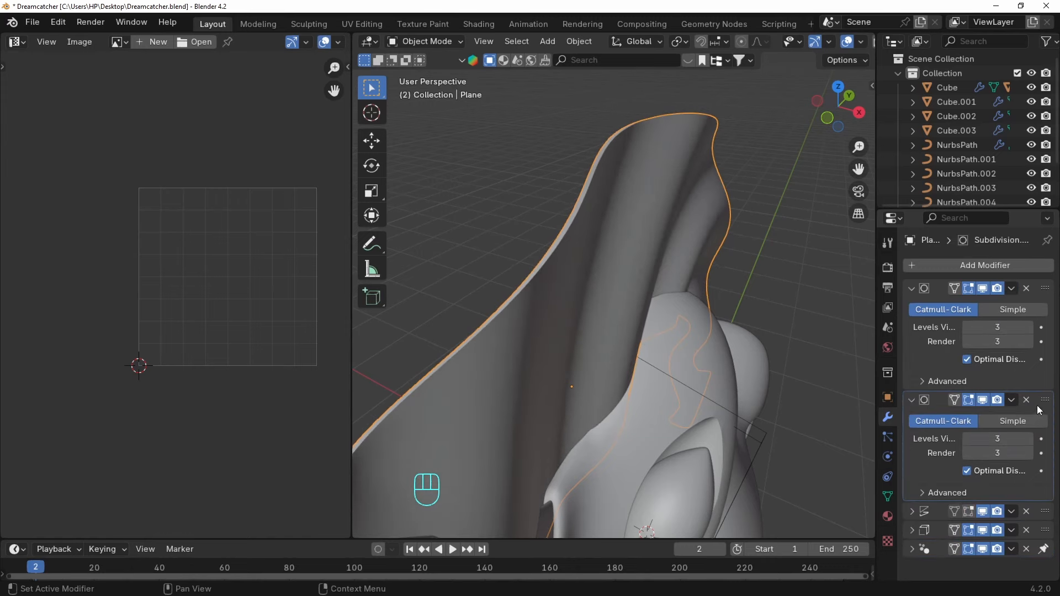
left_click_drag(1044, 399, 1044, 439)
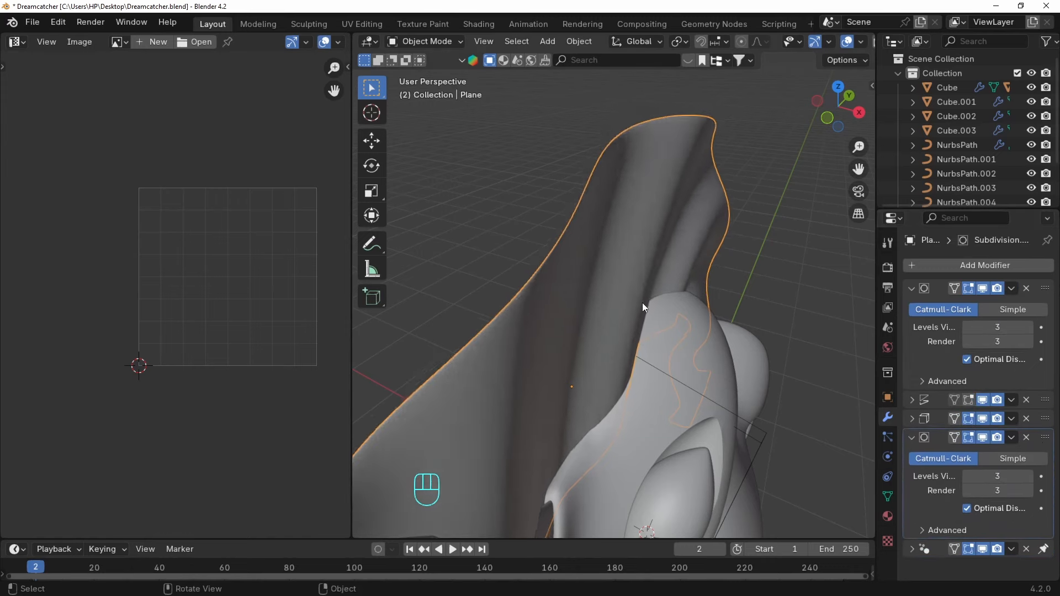
Try changing the first Subdivision modifier's viewport level while inspecting the mane, and undo it.
middle_click_drag(643, 307, 636, 286)
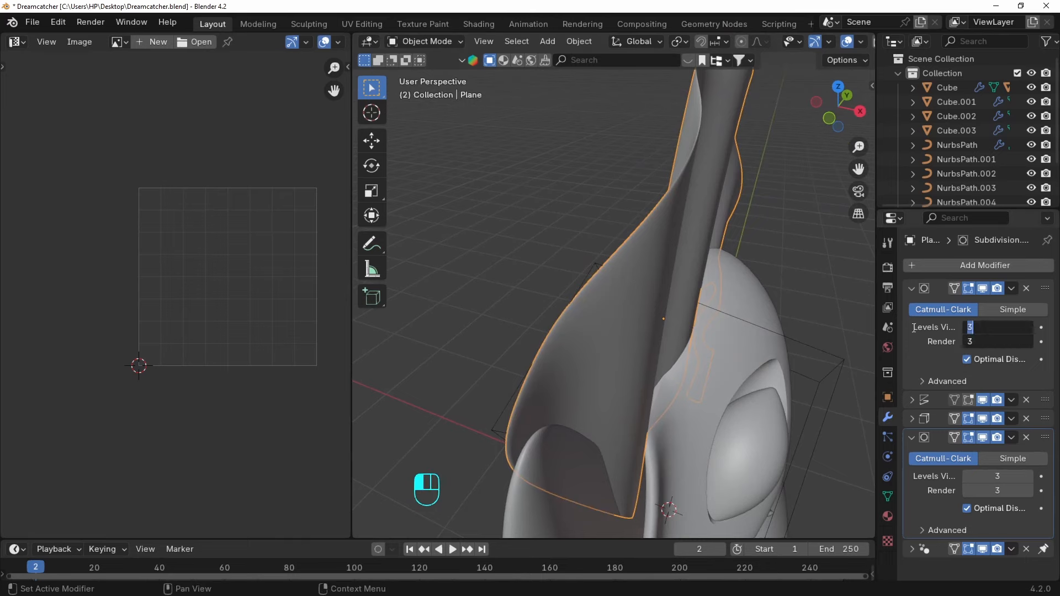
middle_click_drag(718, 284, 569, 269)
key("ctrl+z")
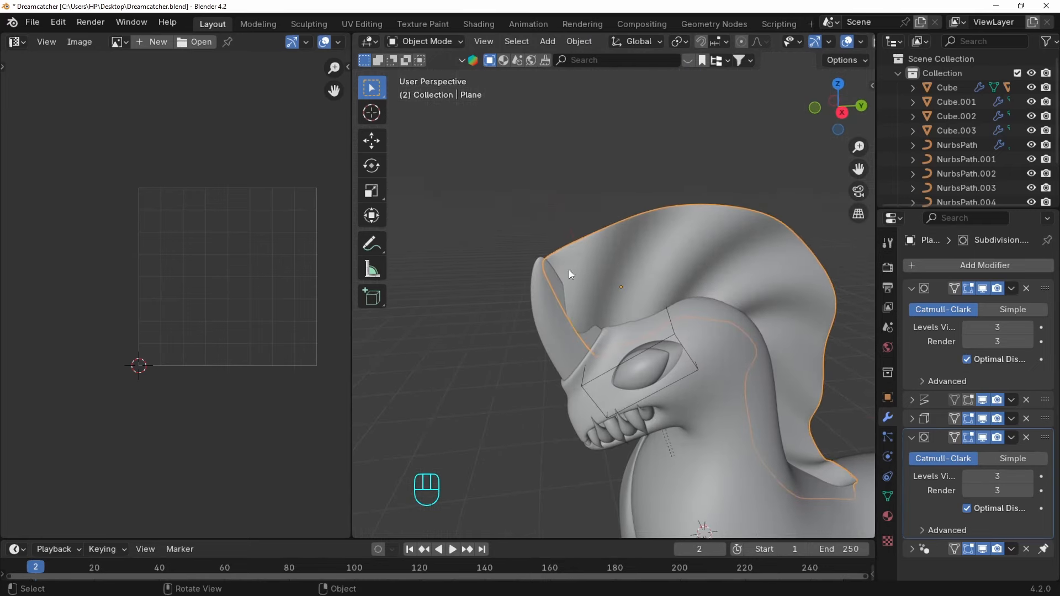
Close the UV editor area and open the mane for face editing in the enlarged viewport.
left_click_drag(354, 38, 303, 53)
middle_click_drag(586, 263, 602, 227, "shift")
scroll(596, 229, "down", 3)
mouse_move(580, 231)
middle_mouse_down()
mouse_move(568, 234)
mouse_move(579, 232)
middle_mouse_up()
key("Tab")
key("3")
key("alt+z")
key("alt+z")
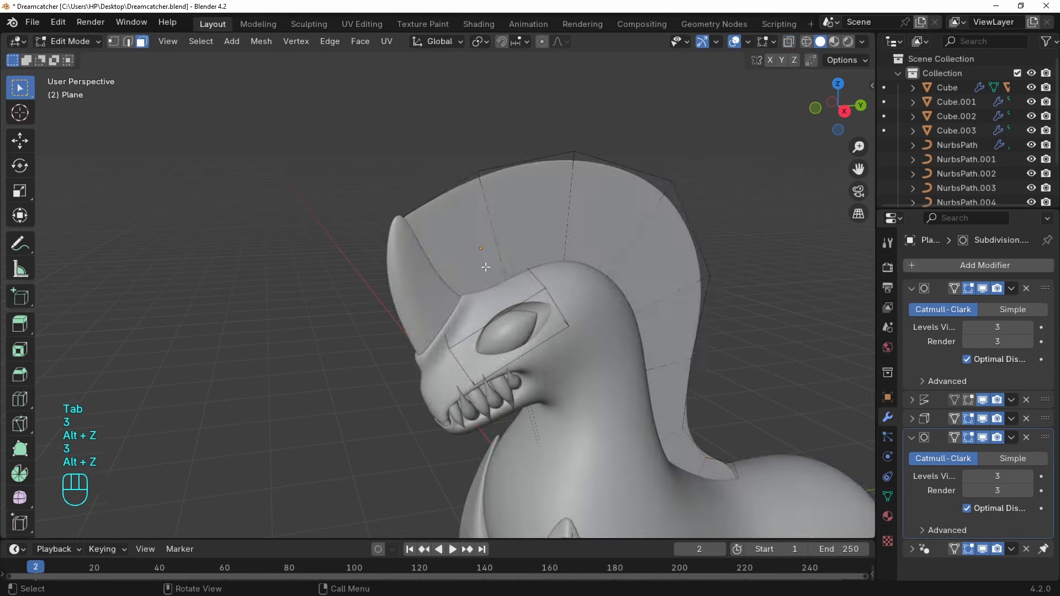
In the right side view, slide the mane's edge nearest the horn to adjust the narrow front face.
key("grave")
left_click(524, 230)
key("alt+z")
key("2")
left_click(413, 250)
key("g")
key("g")
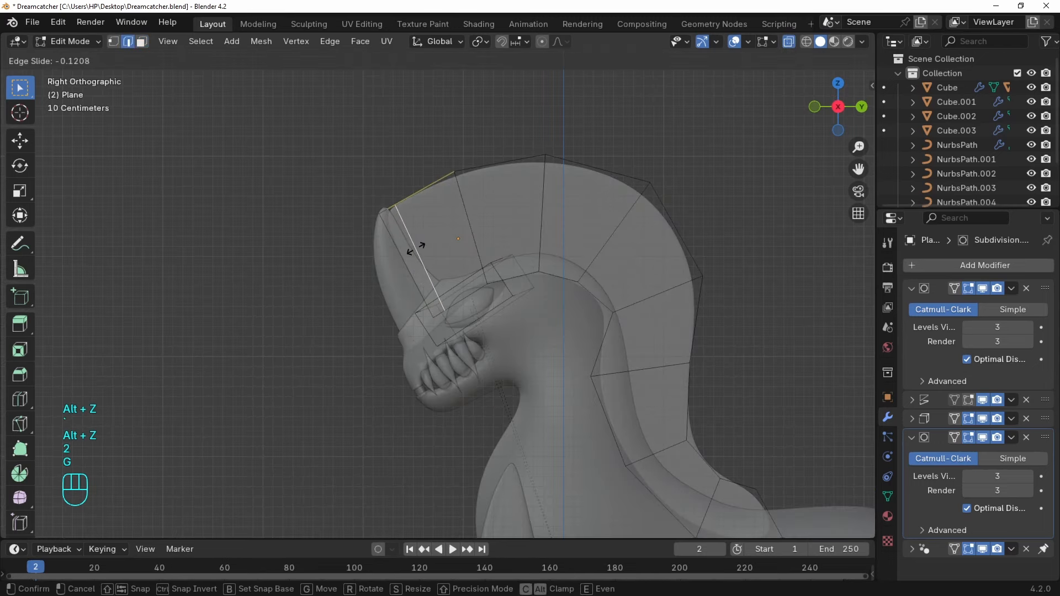
left_click(414, 249)
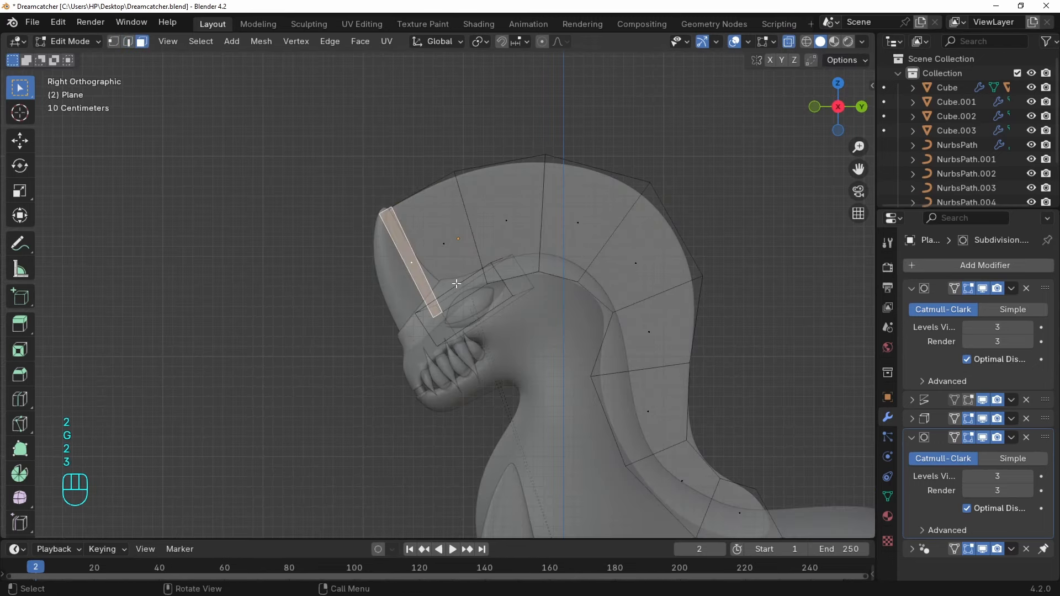
Create a vertex group on the mane and assign the narrow front face beside the horn with weight 1.000.
key("alt+z")
left_click(887, 438)
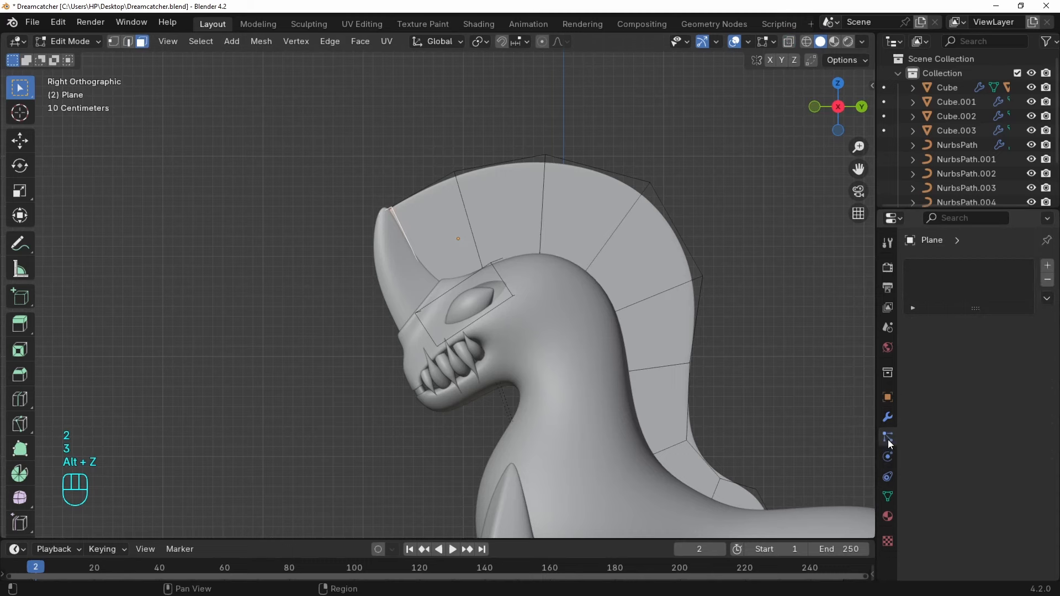
left_click(888, 496)
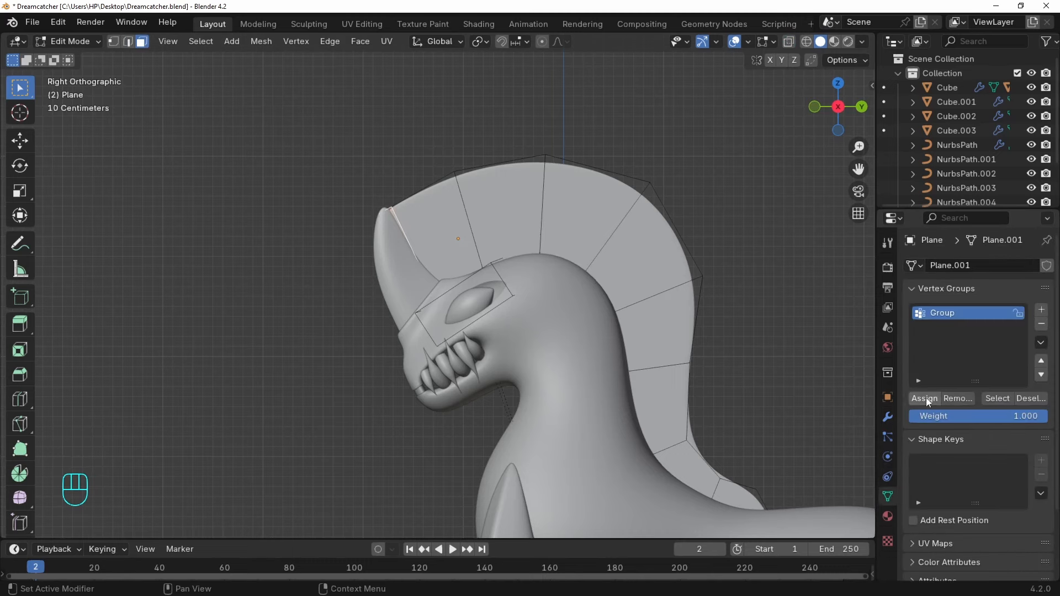
left_click(926, 397)
key("Tab")
key("Tab")
key("1")
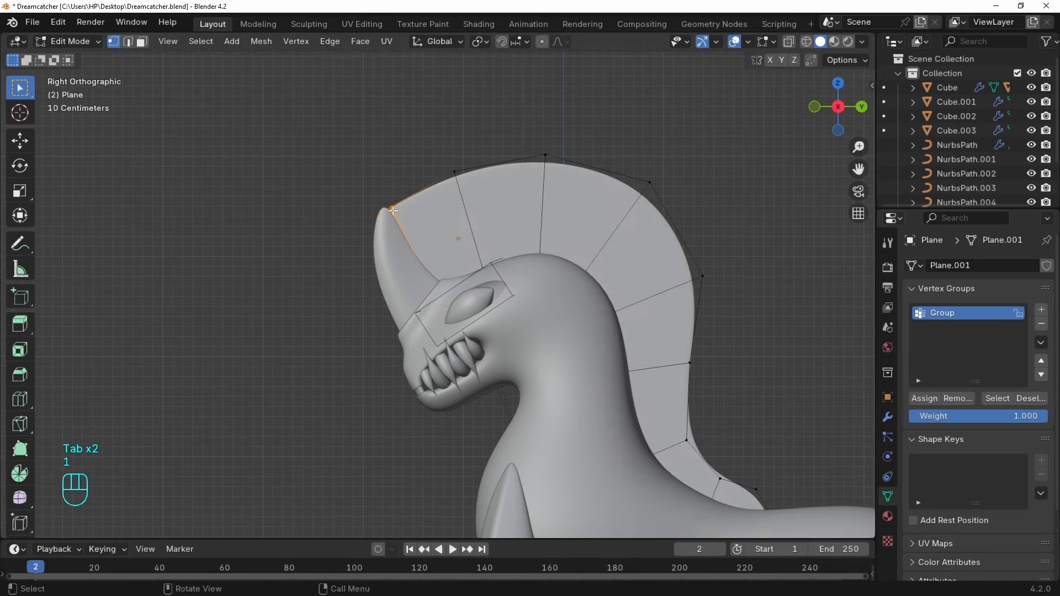
key("alt+z")
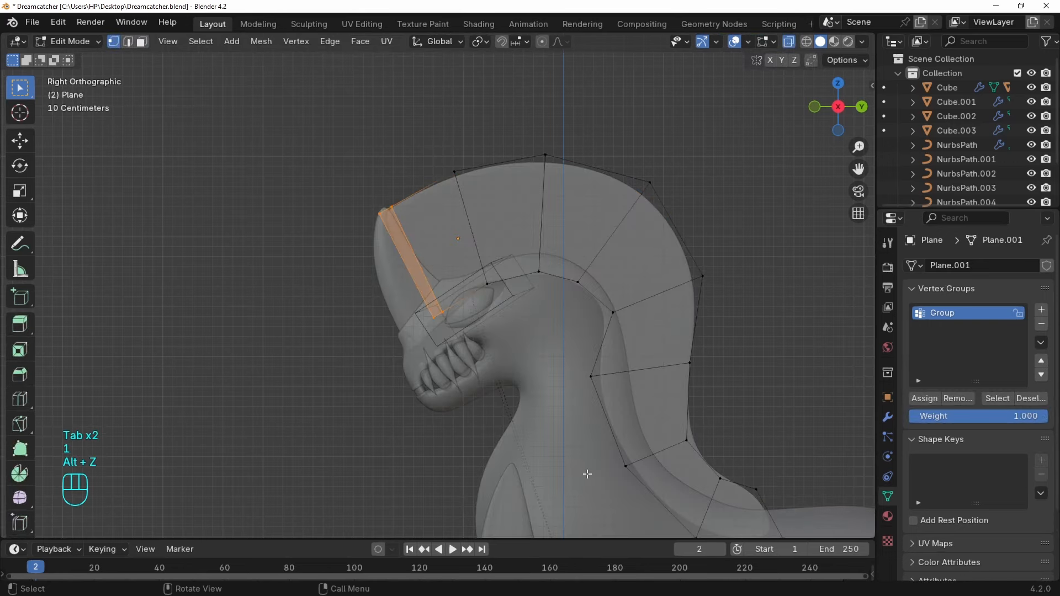
key("alt+z")
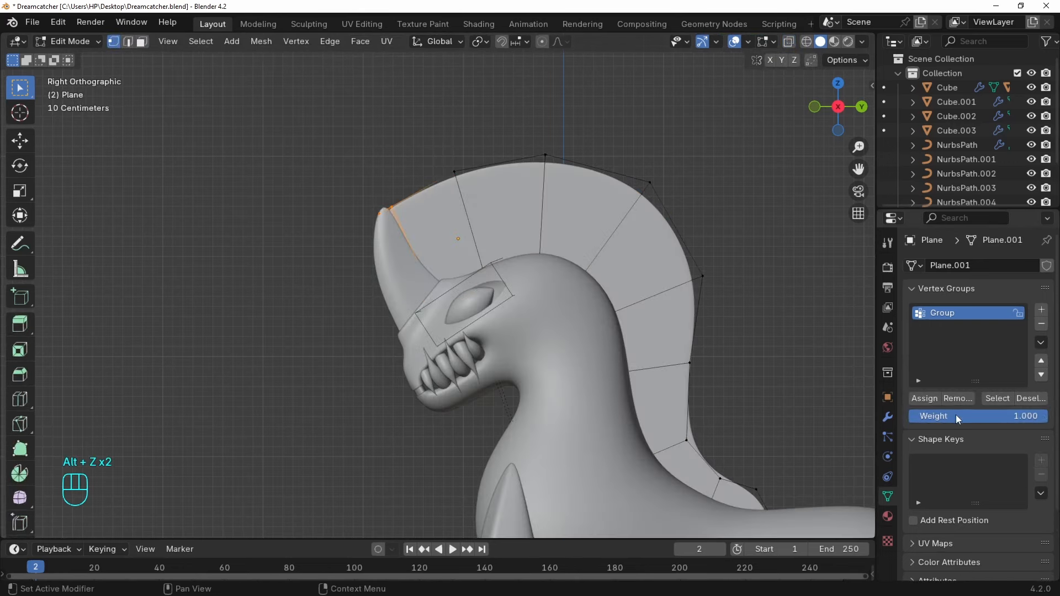
Limit the mane's Displace modifier with the vertex group Group and invert its influence.
left_click(887, 418)
middle_click_drag(635, 276, 649, 232)
key("Tab")
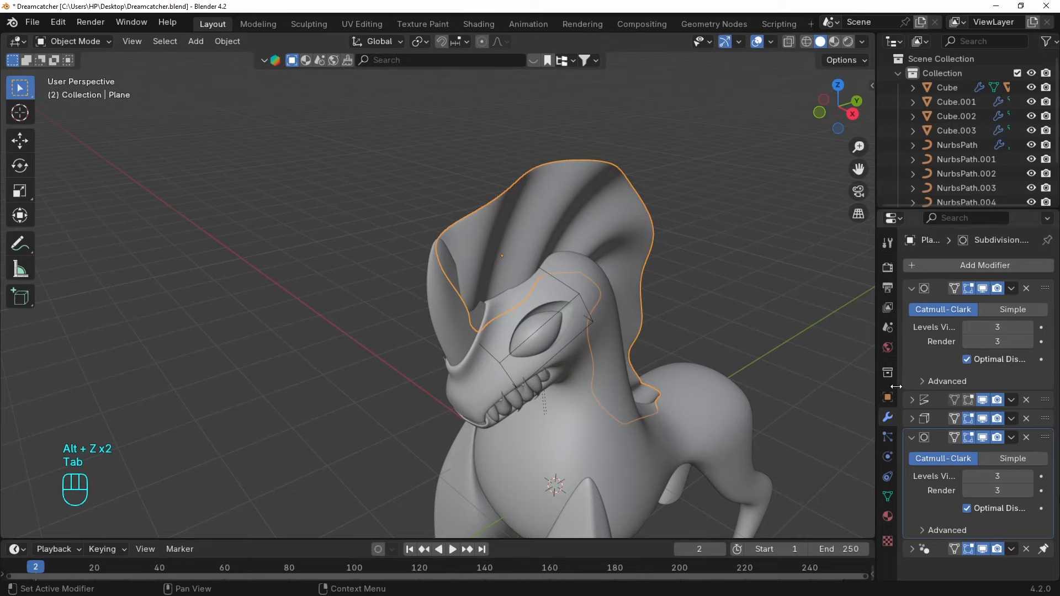
left_click(912, 399)
scroll(994, 343, "down", 5)
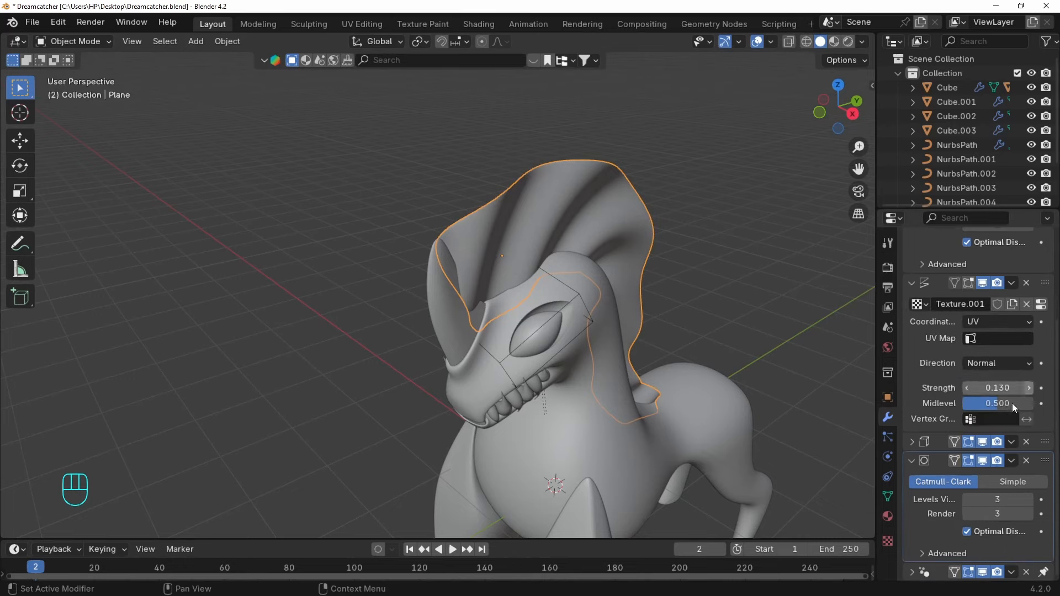
left_click(993, 419)
left_click(908, 440)
middle_click_drag(597, 247, 556, 247)
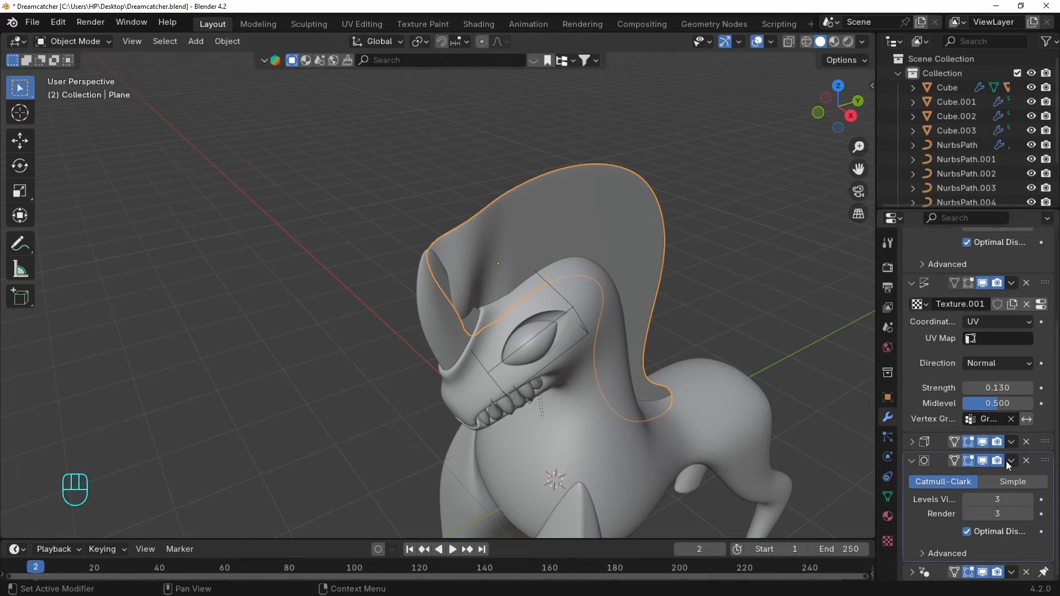
left_click(1027, 419)
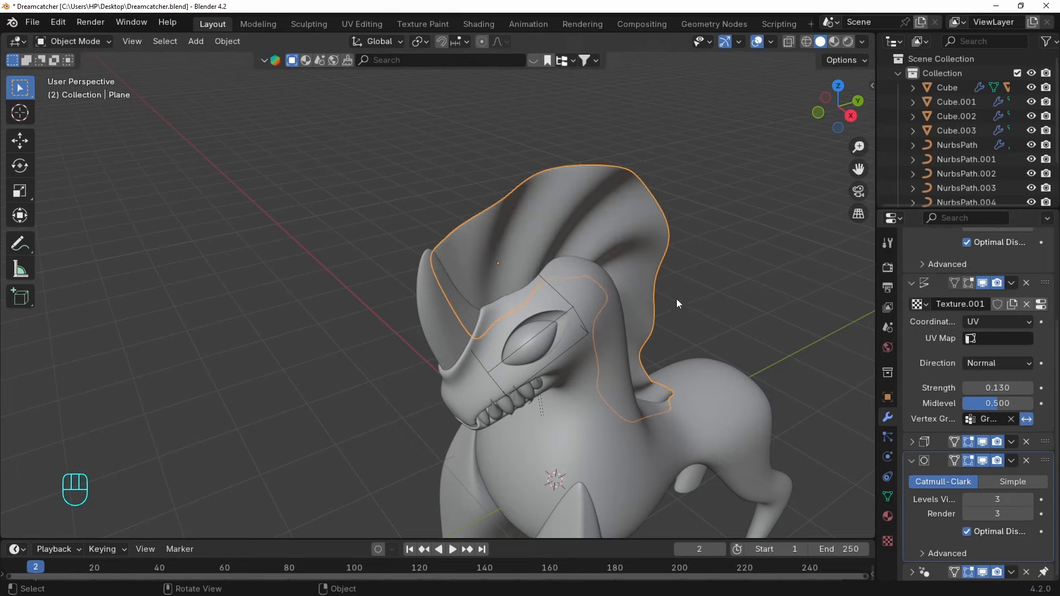
Increase the mane's Solidify thickness to about 0.043 m.
middle_click_drag(677, 299, 419, 287)
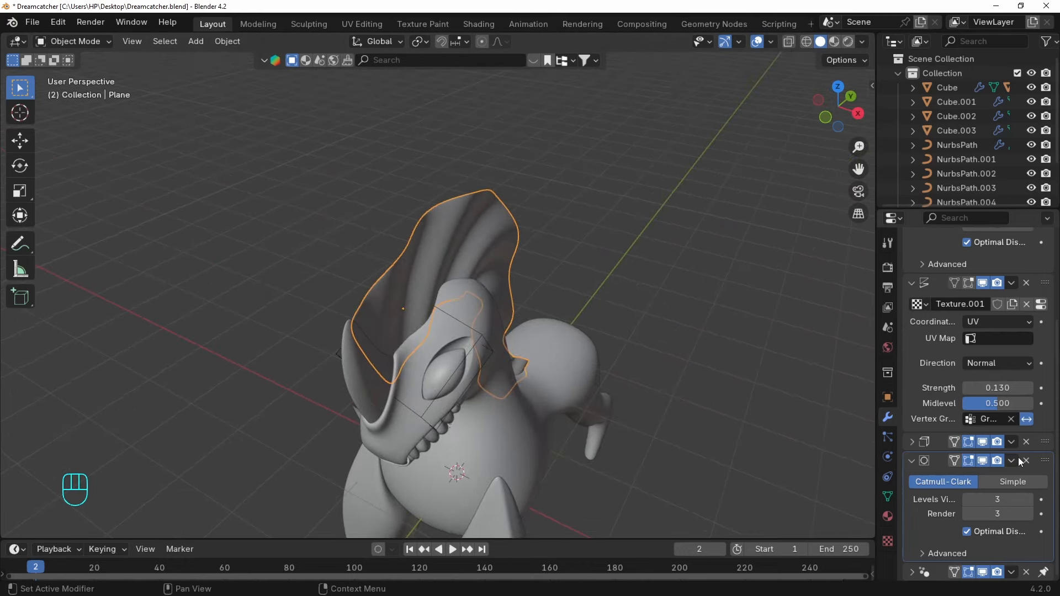
left_click(912, 441)
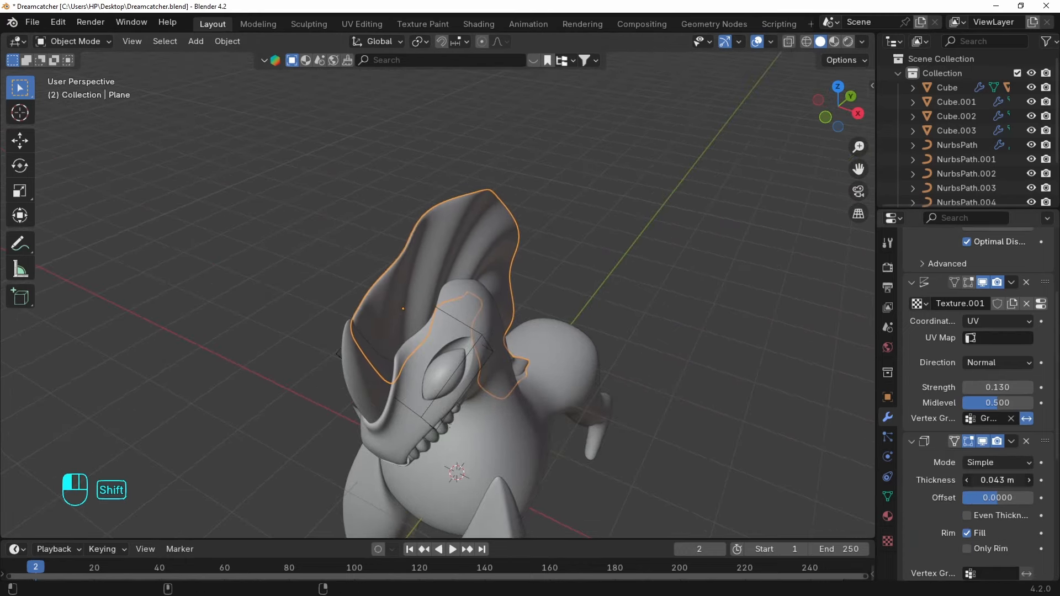
middle_click_drag(518, 238, 582, 317)
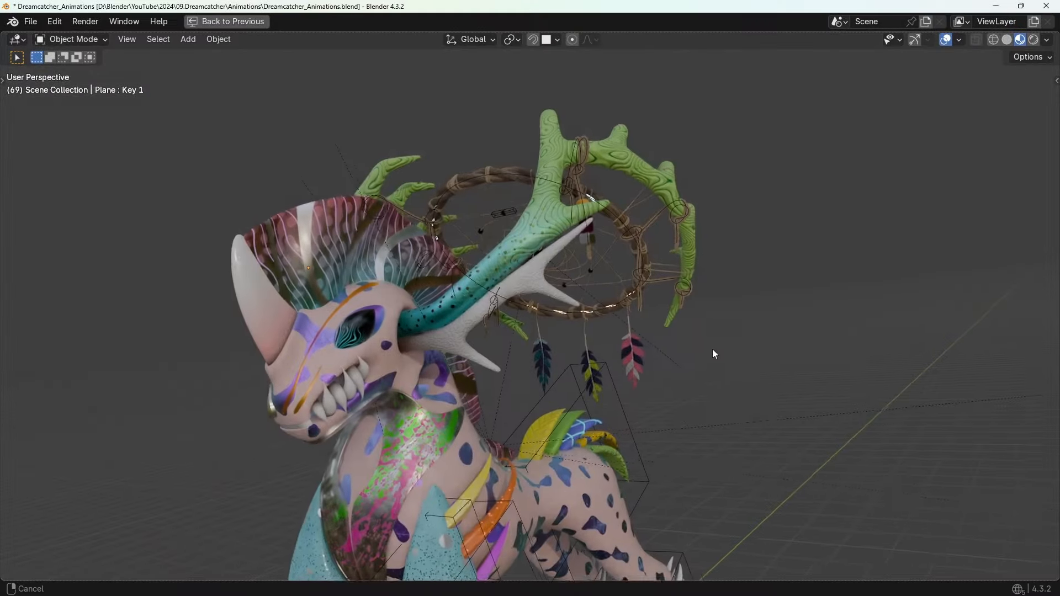
middle_click_drag(715, 354, 538, 371)
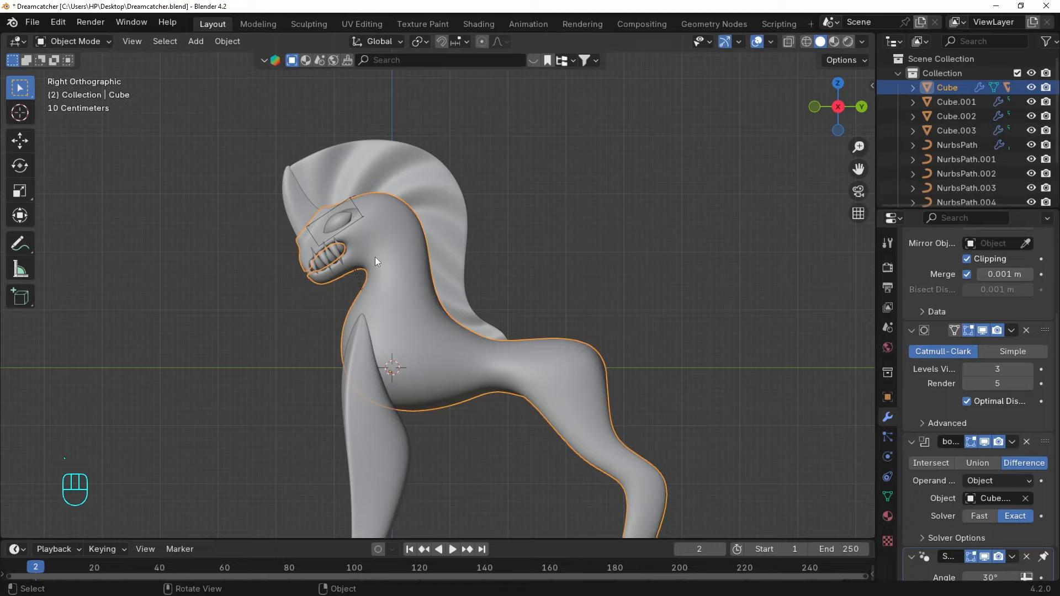
Inset the body face on the side of the head behind the eye.
scroll(376, 257, "up", 3)
middle_click_drag(395, 242, 587, 293, "shift")
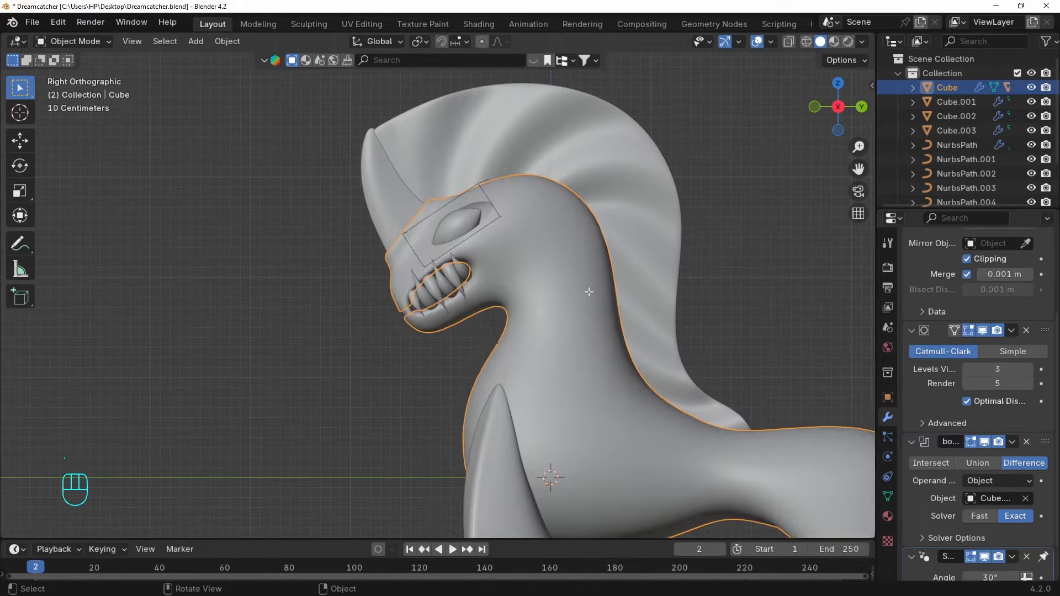
key("Tab")
key("3")
left_click(530, 239)
middle_click_drag(530, 239, 606, 234)
key("grave")
key("i")
left_click(641, 215)
Extrude the inset face along the X axis and delete the end face to leave an open hole.
key("e")
key("x")
left_click(538, 234)
key("x")
middle_click_drag(698, 243, 539, 227)
left_click(559, 271)
key("grave")
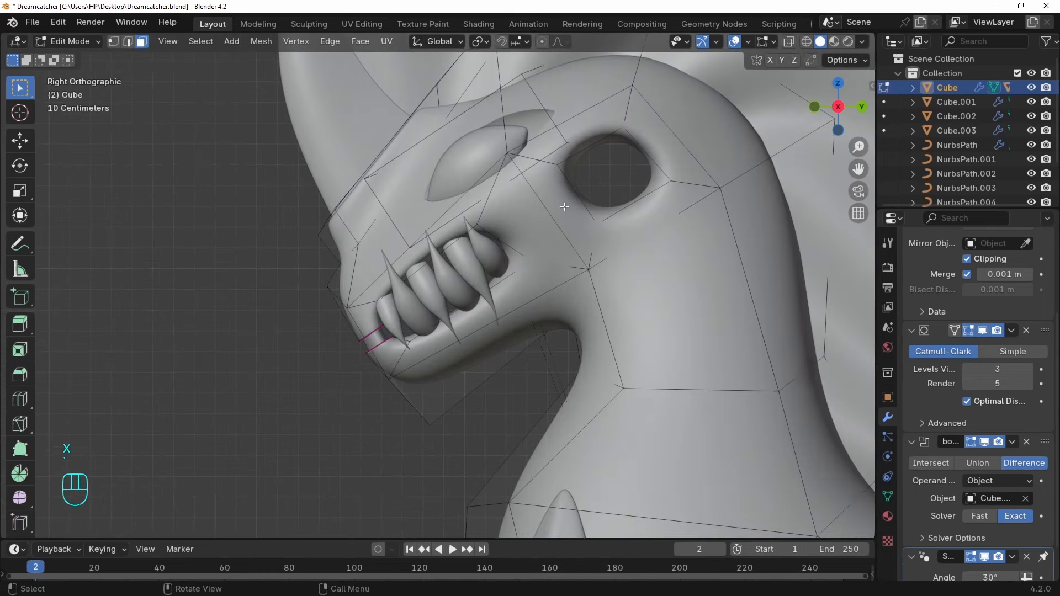
Move the vertices at the lower front of the hole behind the eye to make its outline rounder.
middle_click_drag(583, 175, 502, 217, "shift")
key("alt+z")
key("1")
key("g")
left_click_drag(492, 186, 530, 279)
left_click(487, 237)
key("g")
left_click(523, 286)
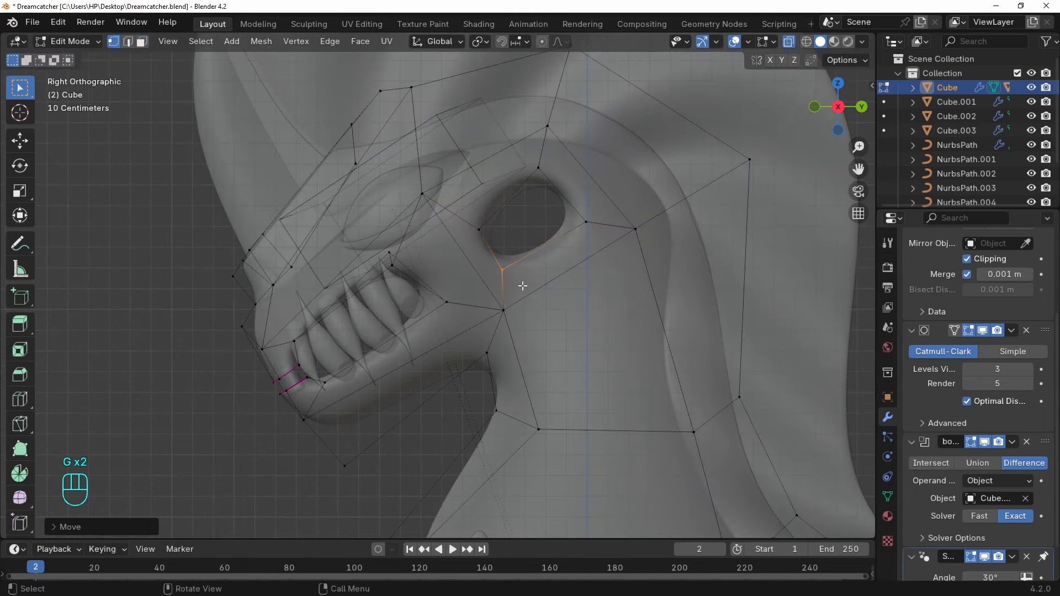
Add a cube mesh to the scene and merge all its vertices into a single vertex.
key("Tab")
key("alt+z")
middle_click_drag(473, 234, 539, 227)
key("alt+z")
key("shift+a")
mouse_move(538, 227)
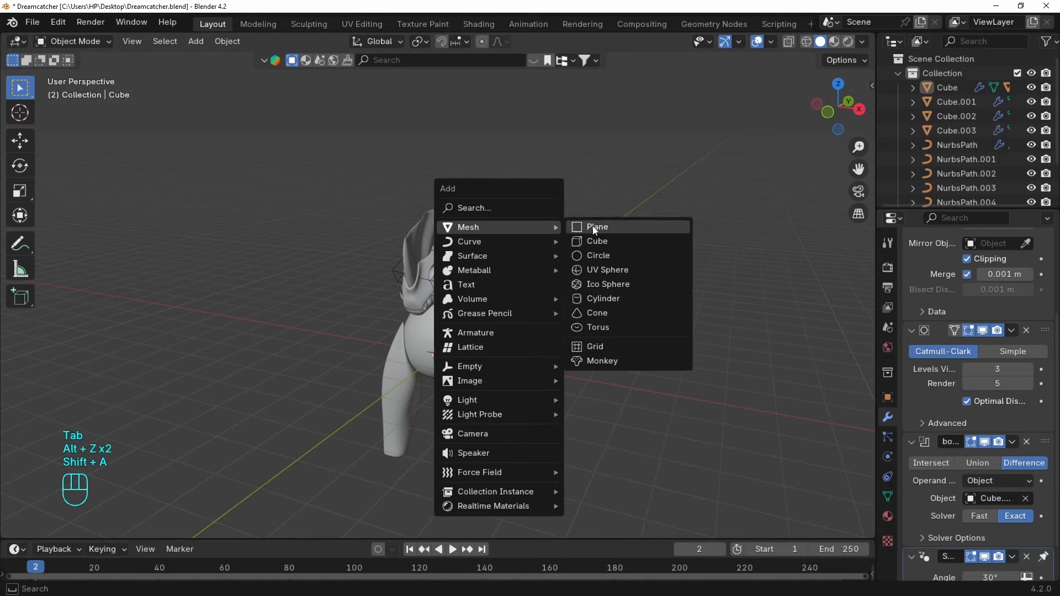
left_click(592, 241)
key("Tab")
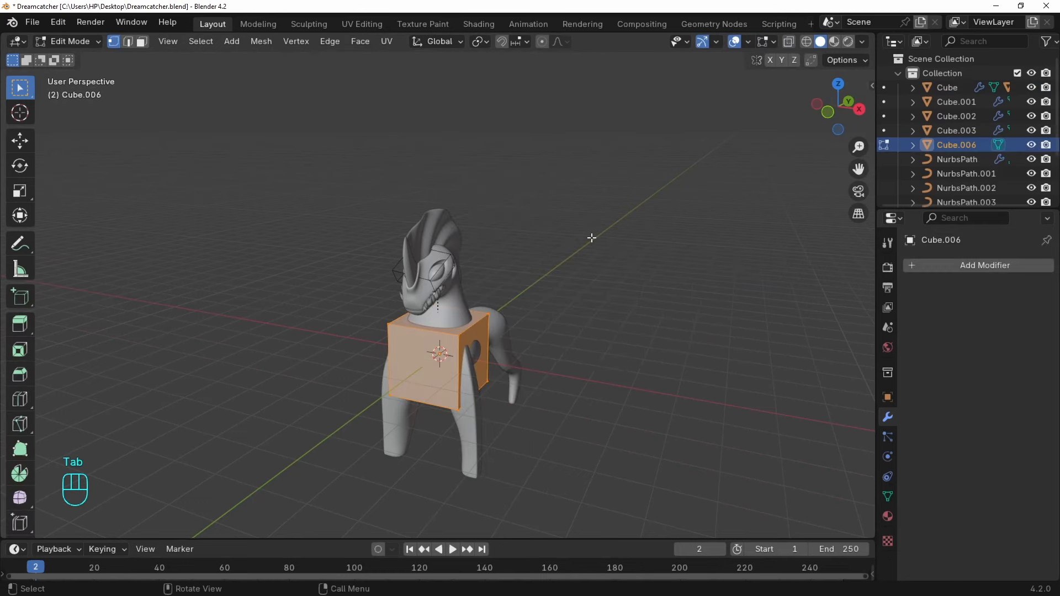
key("m")
left_click(559, 237)
key("Tab")
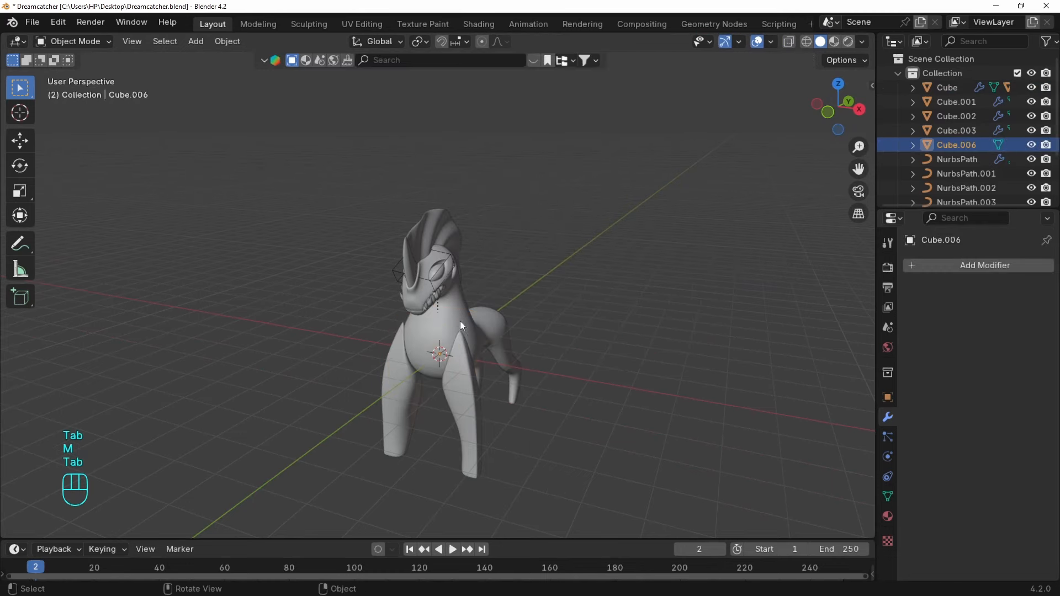
Isolate the single-vertex object in front view and extrude its vertex diagonally upward into one edge.
key("Tab")
key("1")
key("slash")
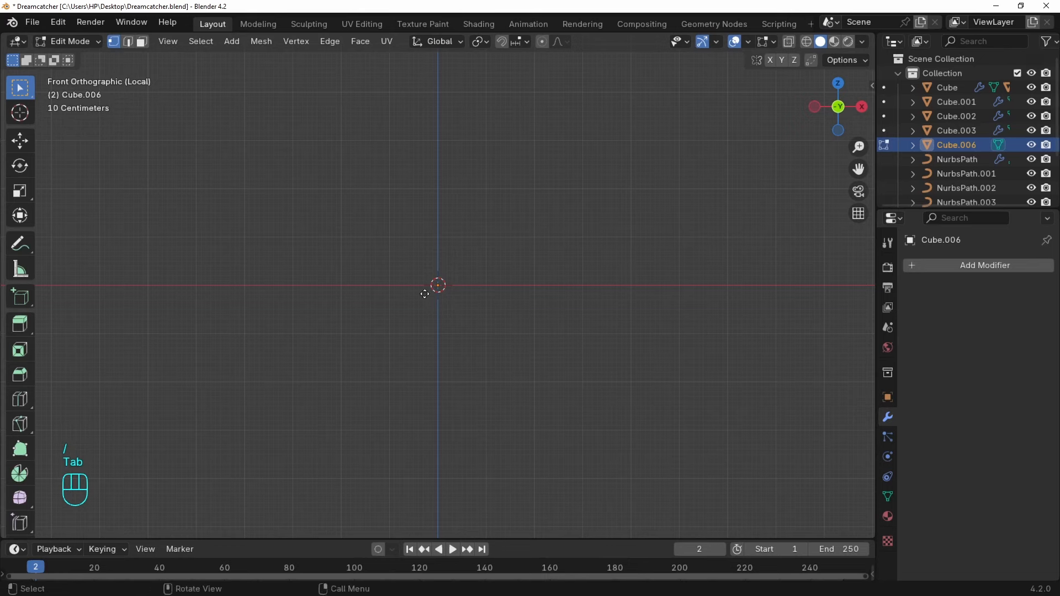
key("g")
right_click(427, 280)
key("e")
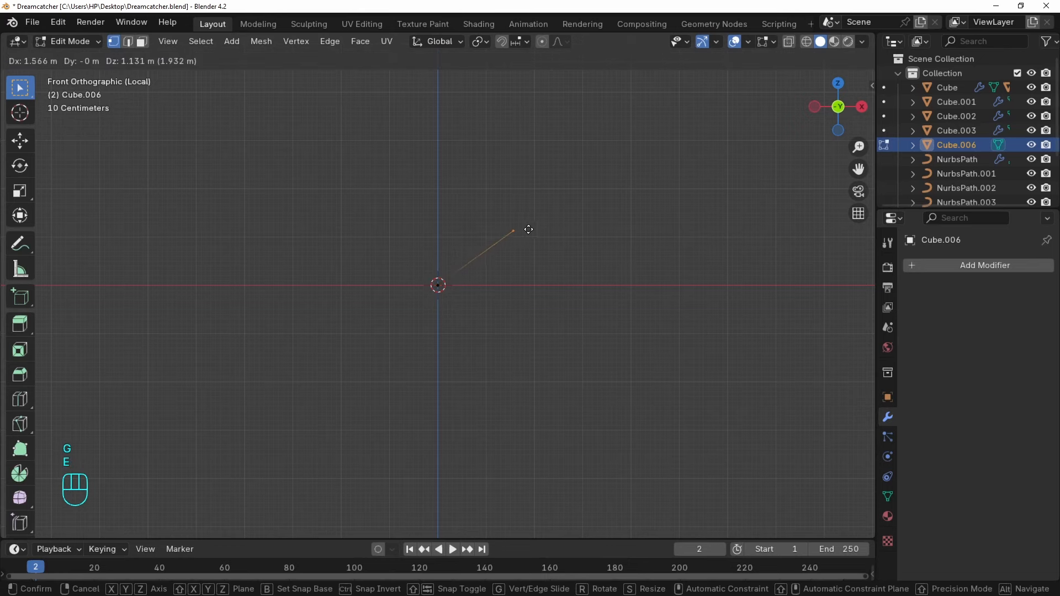
left_click(525, 230)
middle_click_drag(482, 262, 478, 265, "shift")
key("Tab")
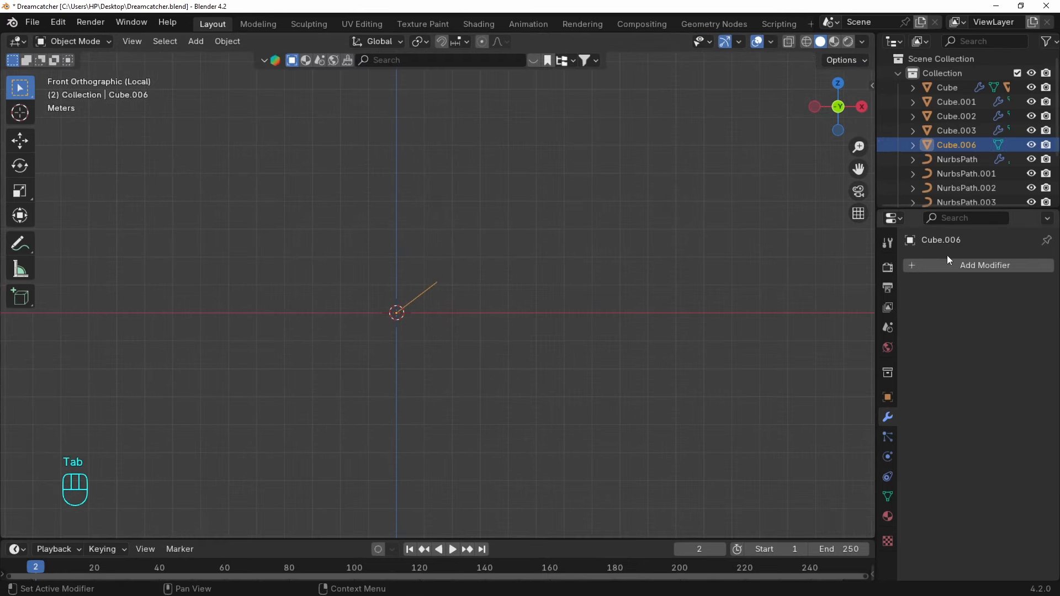
Add a Skin modifier and a Subdivision Surface modifier with 5 levels to the edge object.
left_click(942, 266)
type("ski")
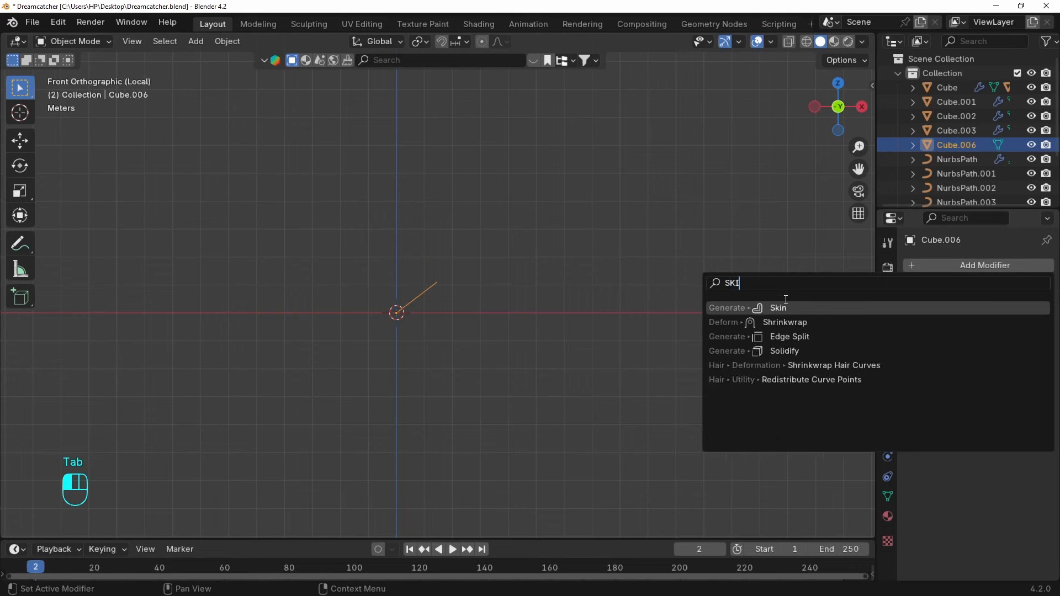
key("Return")
middle_click_drag(419, 268, 431, 261)
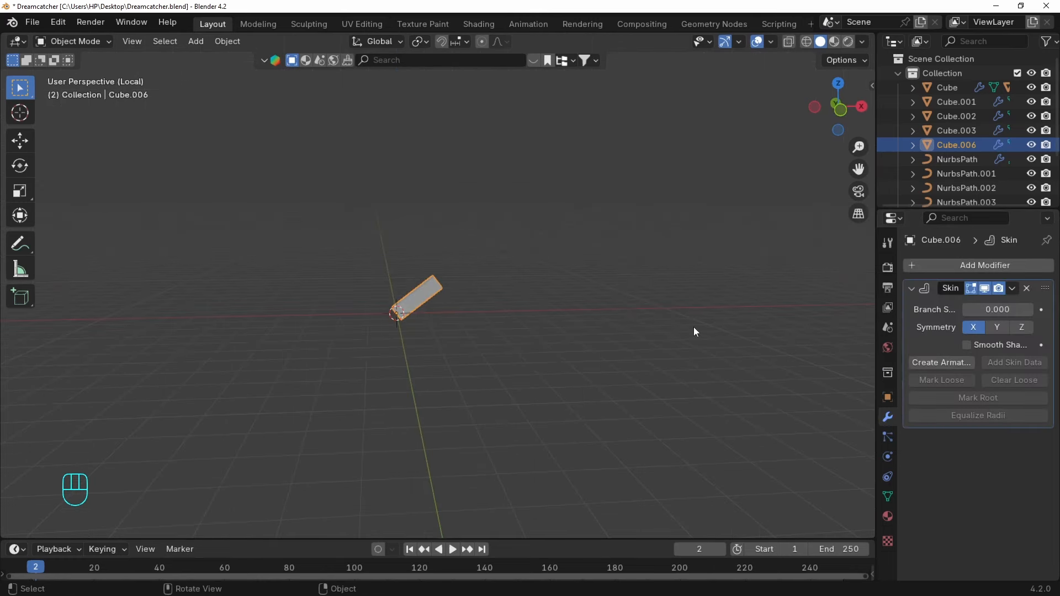
left_click(964, 265)
type("sub")
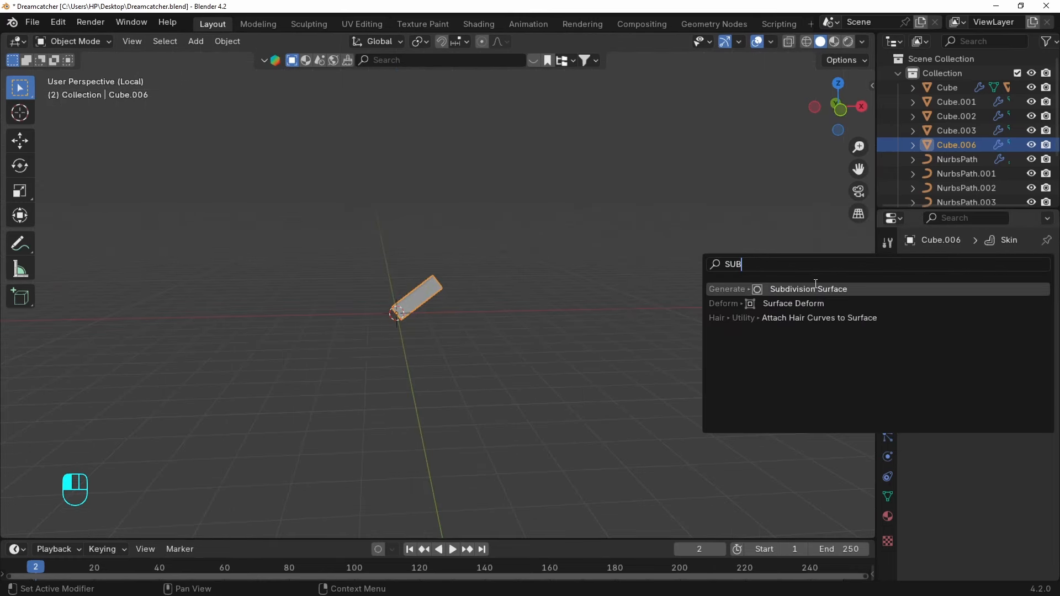
key("Return")
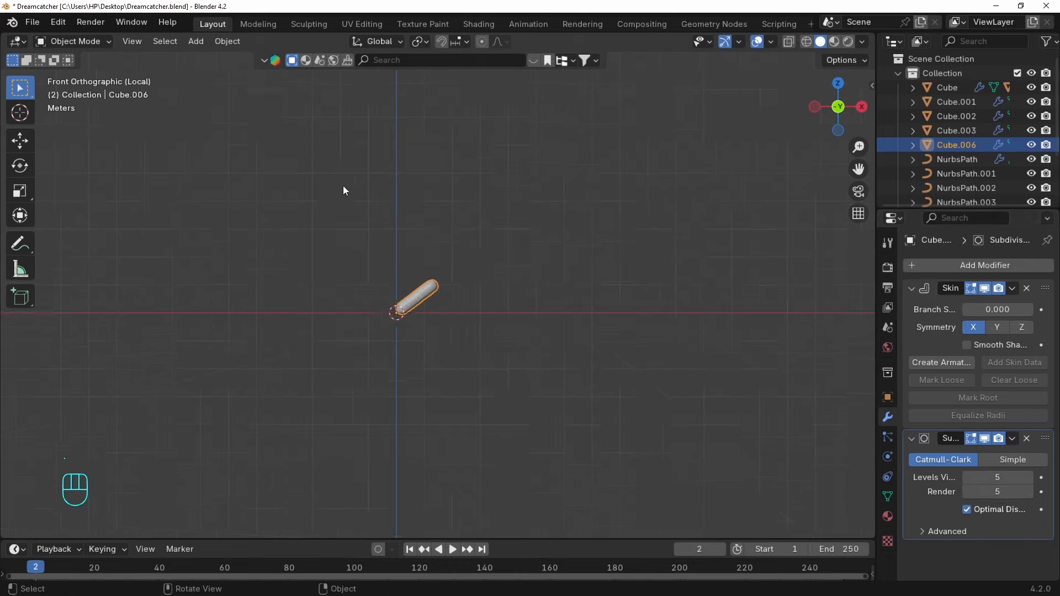
Lower the tube's end vertex until it lies nearly horizontal, and move the tube to the opening behind the eye.
key("Tab")
key("g")
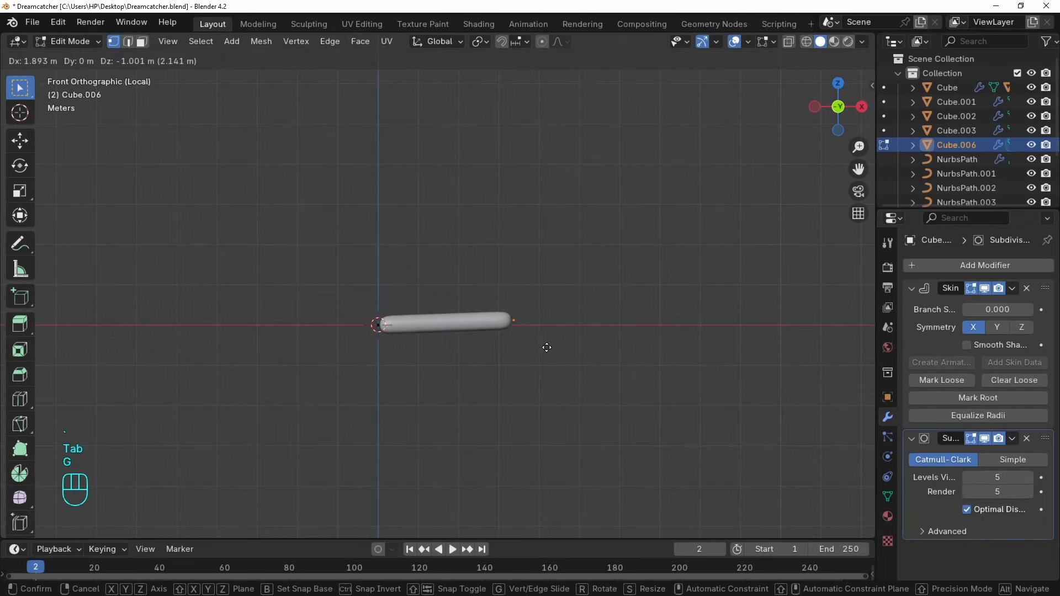
left_click(546, 348)
key("Tab")
key("slash")
key("grave")
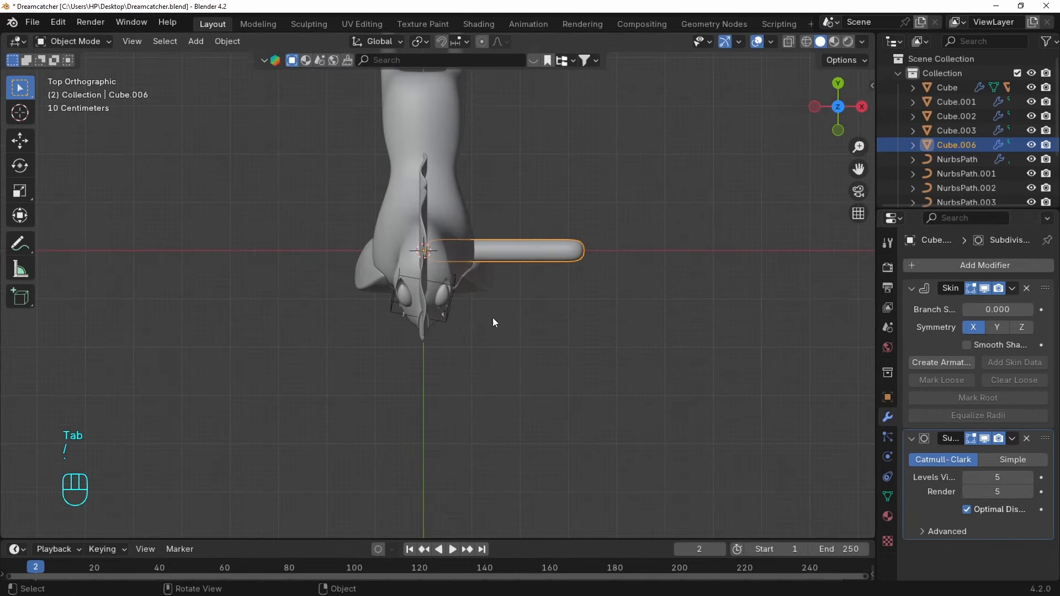
key("grave")
key("g")
left_click(538, 255)
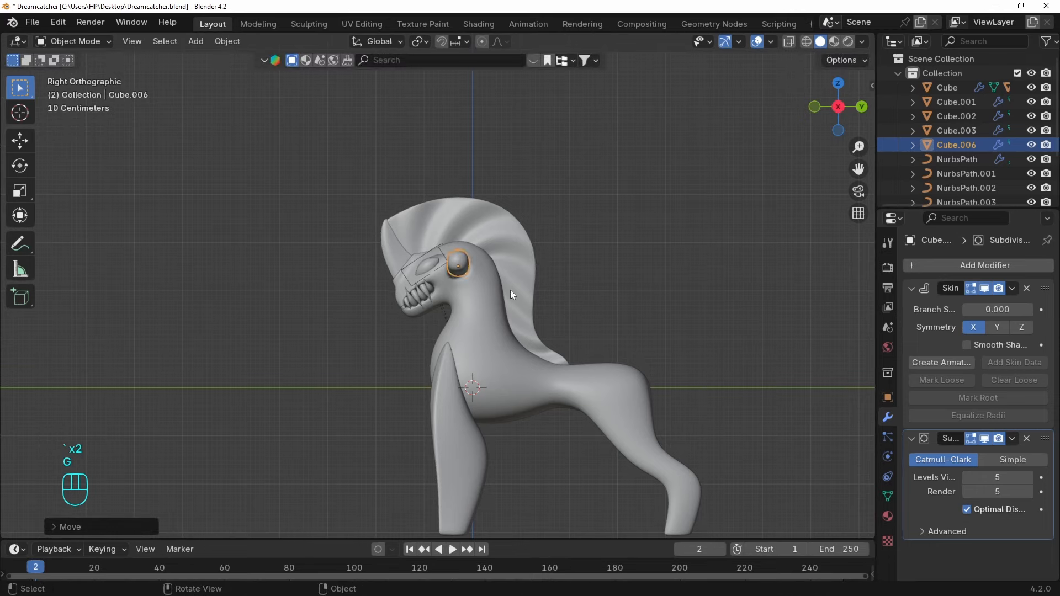
Reduce the skin radius of the whole tube and shorten it by moving its outer vertex toward the head.
key("grave")
key("Tab")
key("a")
key("ctrl+a")
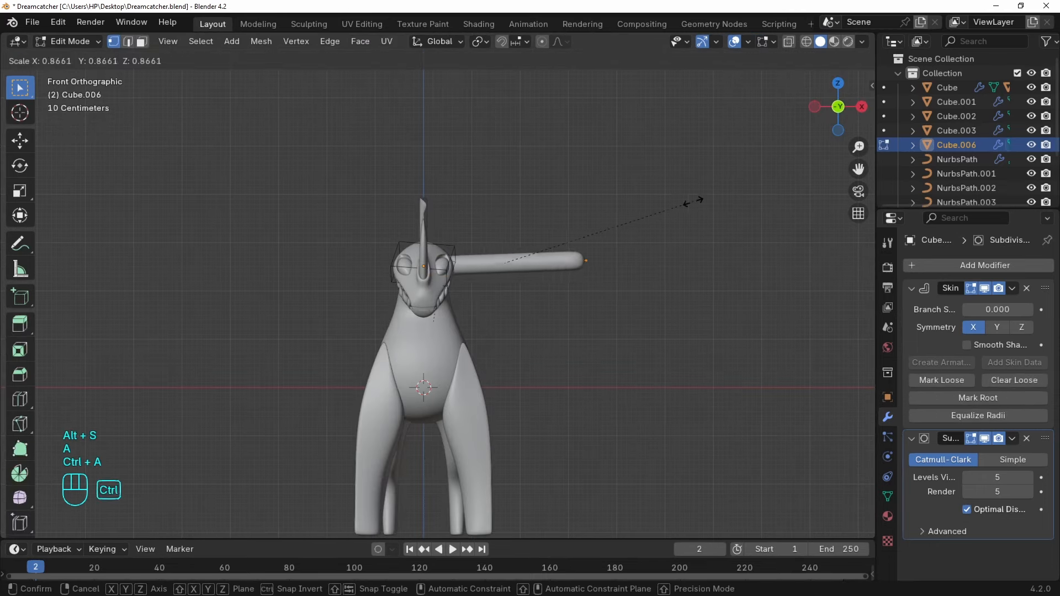
left_click(644, 218)
left_click_drag(628, 221, 516, 293)
key("g")
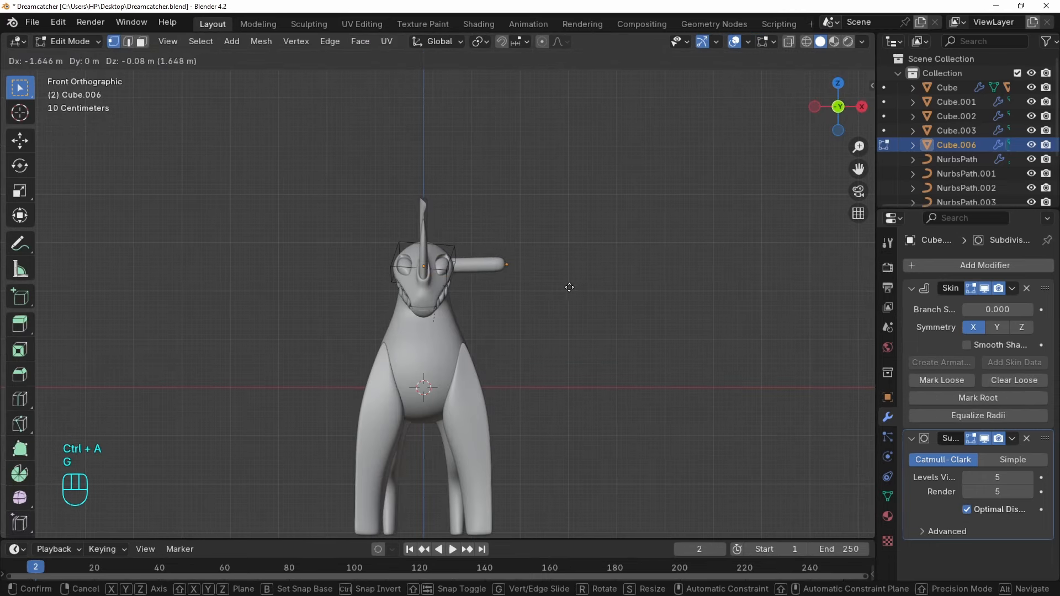
left_click(550, 286)
scroll(524, 271, "down", 1)
middle_click_drag(524, 270, 465, 309, "shift")
scroll(512, 310, "up", 5)
key("Tab")
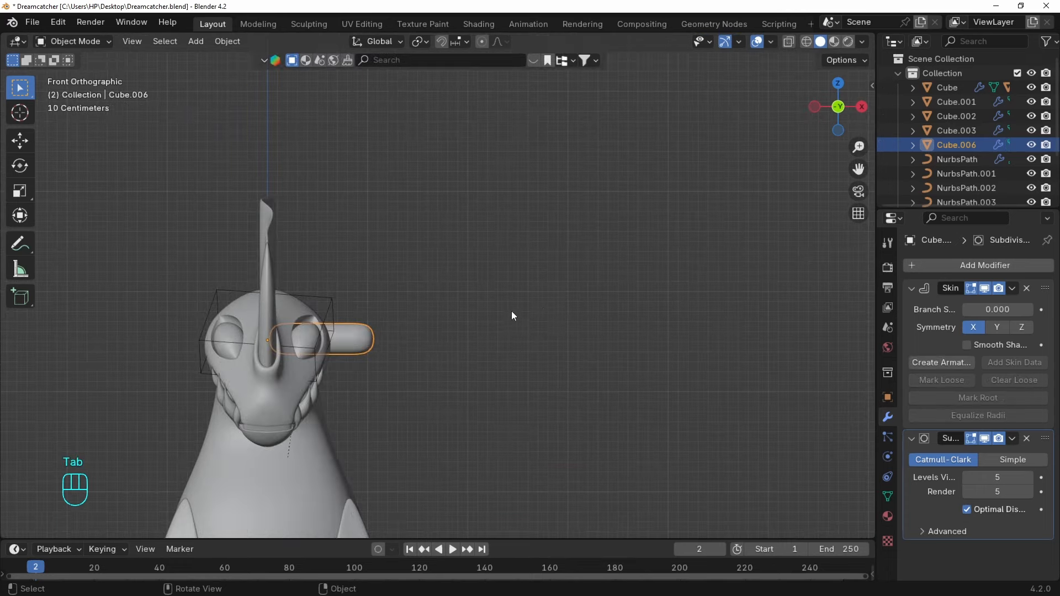
Set the tube's Subdivision Surface viewport and render levels to 2.
middle_click_drag(544, 298, 607, 496)
scroll(552, 273, "up", 5)
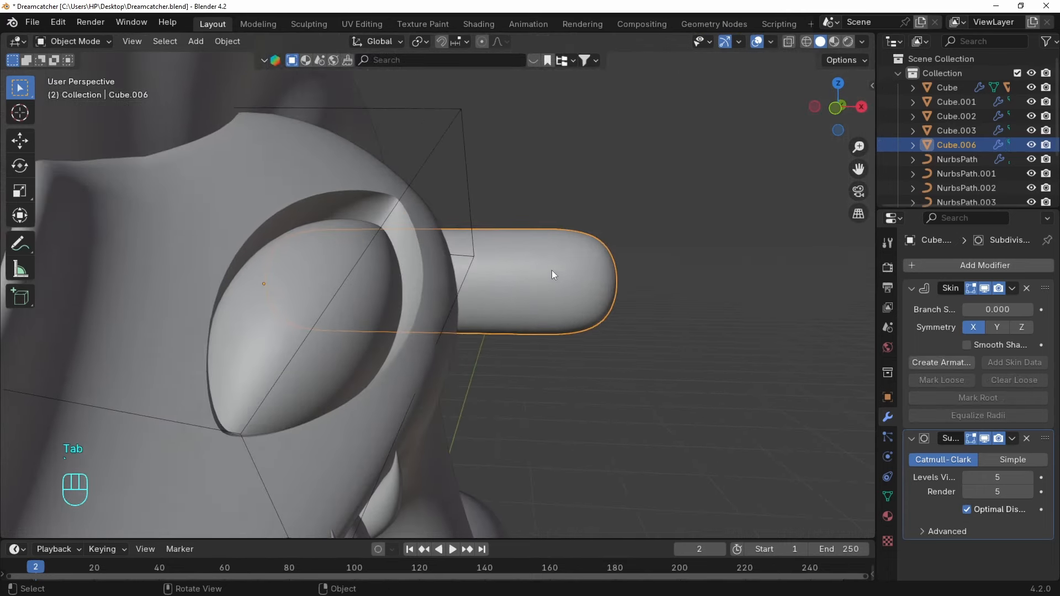
middle_click_drag(552, 274, 555, 301)
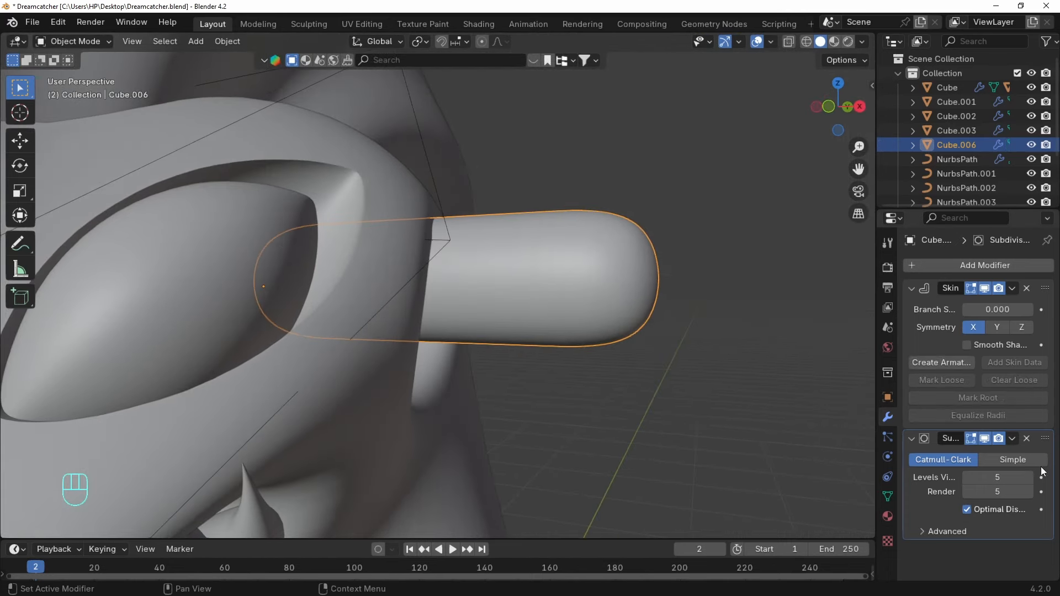
left_click_drag(980, 477, 981, 491)
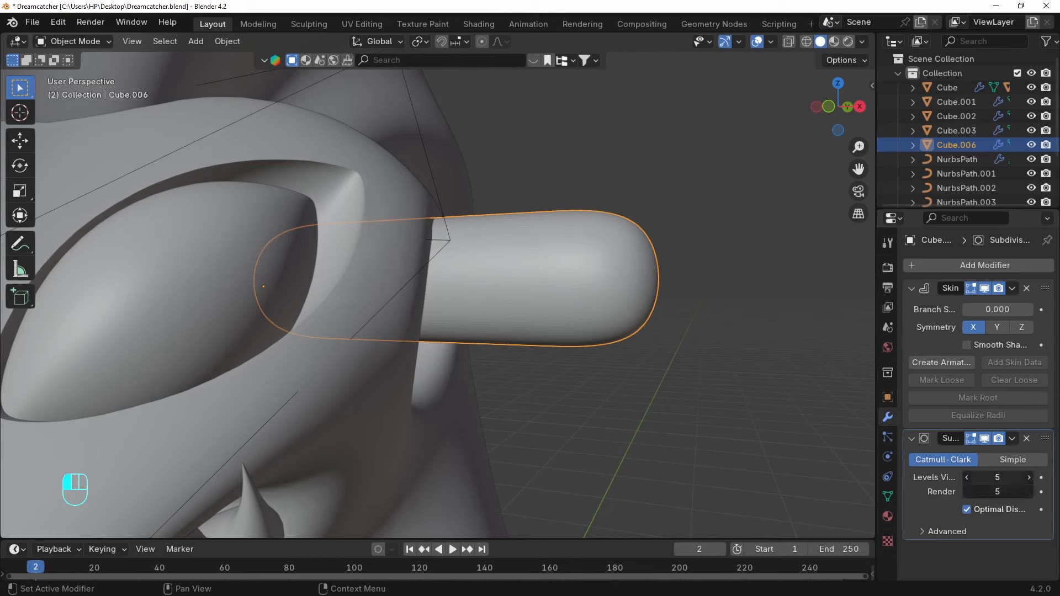
type("2")
key("Return")
Apply Shade Auto Smooth and the Skin modifier's Smooth Shading to the tube, with its Subdivision levels at 5.
right_click(591, 234)
left_click(601, 235)
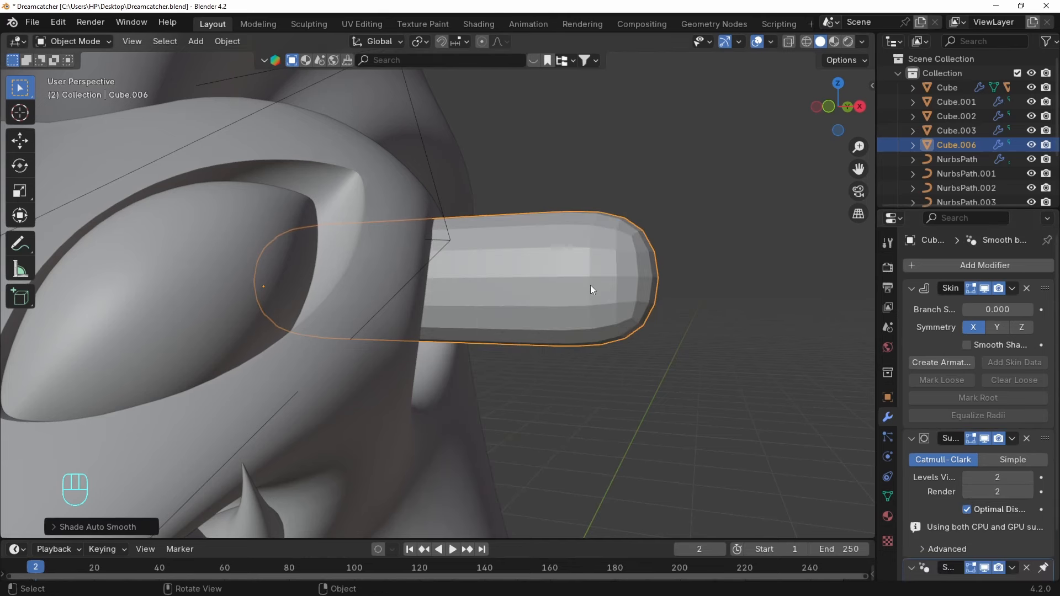
left_click(967, 344)
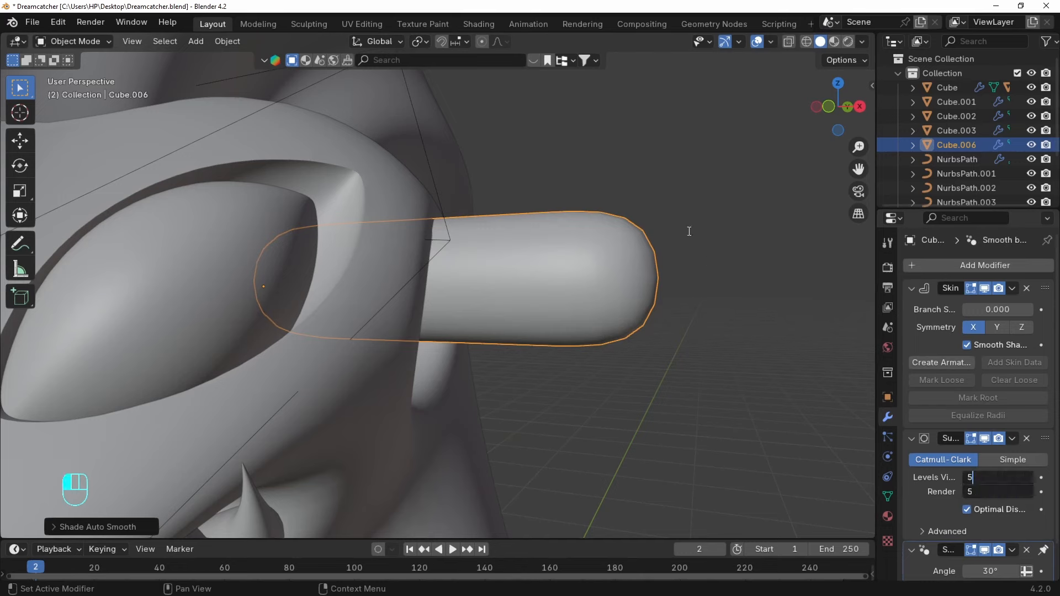
Extrude the tube's outer vertex three times upward and outward in front view to form the antler's main beam.
scroll(690, 390, "down", 8)
key("grave")
scroll(429, 199, "down", 1)
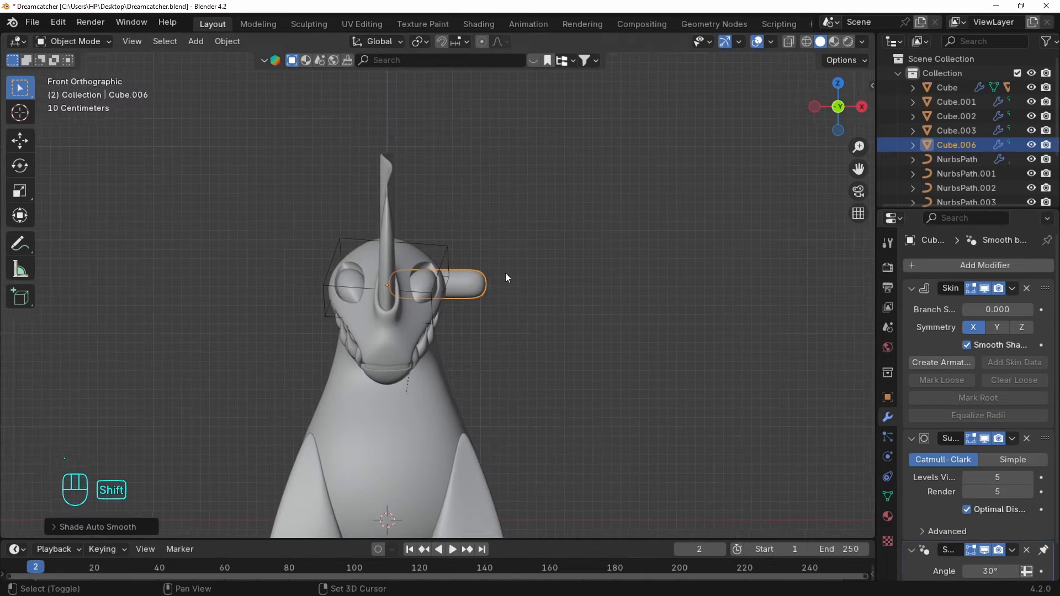
middle_click_drag(506, 273, 459, 270, "shift")
key("Tab")
scroll(528, 300, "down", 2)
middle_click_drag(498, 300, 446, 369, "shift")
key("e")
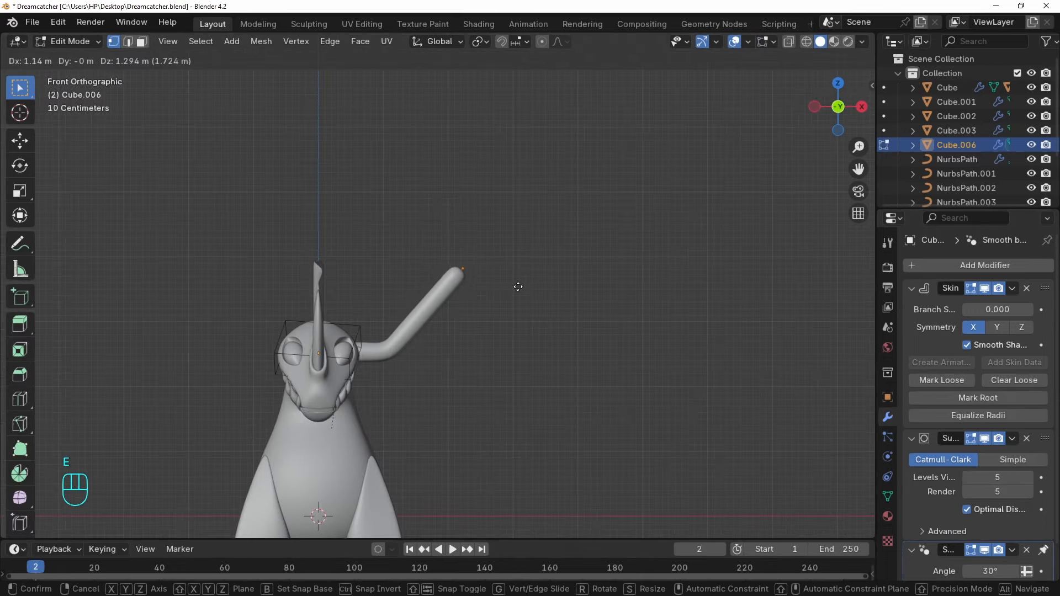
left_click(515, 289)
middle_click_drag(492, 251, 511, 303, "shift")
key("e")
left_click(466, 222)
key("e")
left_click(530, 213)
Move the antler beam's vertices rearward in side view so it sweeps back over the mane.
middle_click_drag(635, 265, 554, 307)
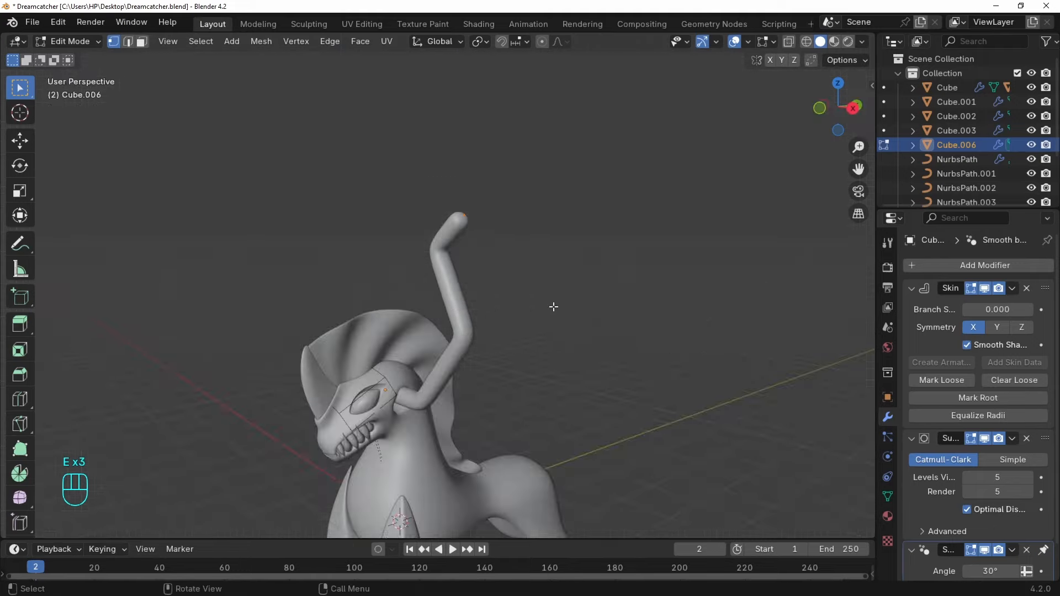
key("g")
left_click(586, 307)
key("grave")
key("g")
key("g")
left_click_drag(451, 208, 591, 287)
key("g")
left_click(591, 249)
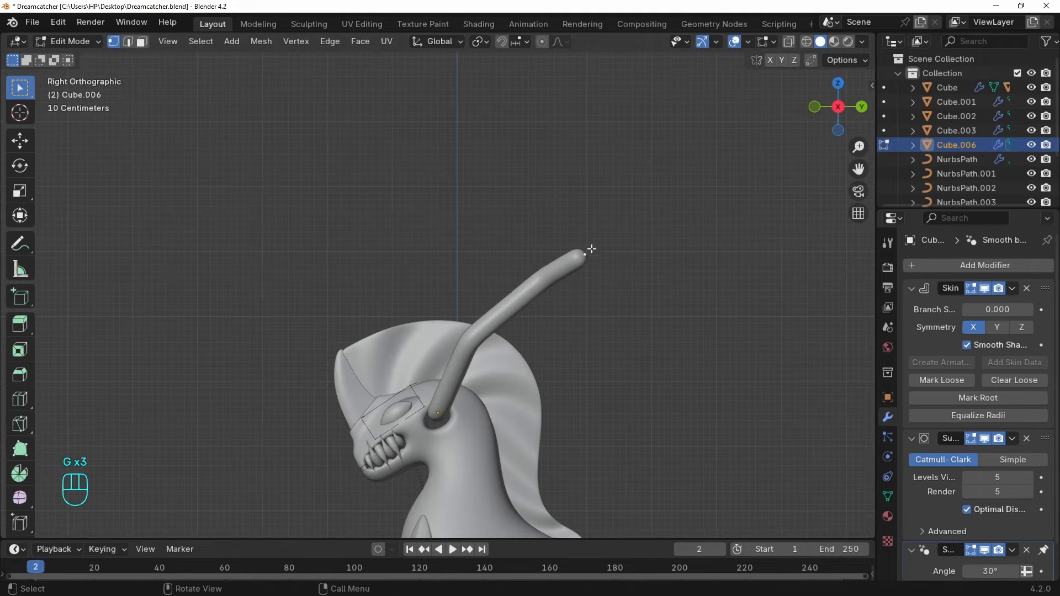
left_click(481, 348)
key("g")
left_click(511, 359)
Extrude a short rear-pointing tine from the antler's lower bend and shrink the skin radius at its tip.
middle_click_drag(511, 359, 634, 386)
key("e")
left_click(541, 329)
key("g")
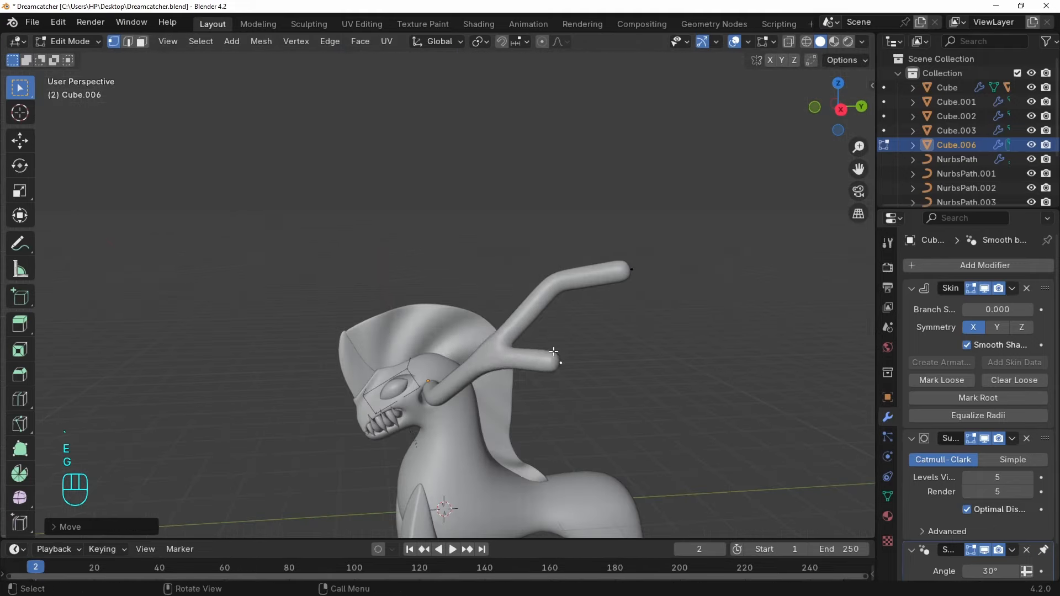
key("ctrl+a")
left_click(644, 343)
Extrude a two-segment tine from the antler's next bend and position it in front and perspective views.
key("grave")
left_click(485, 159)
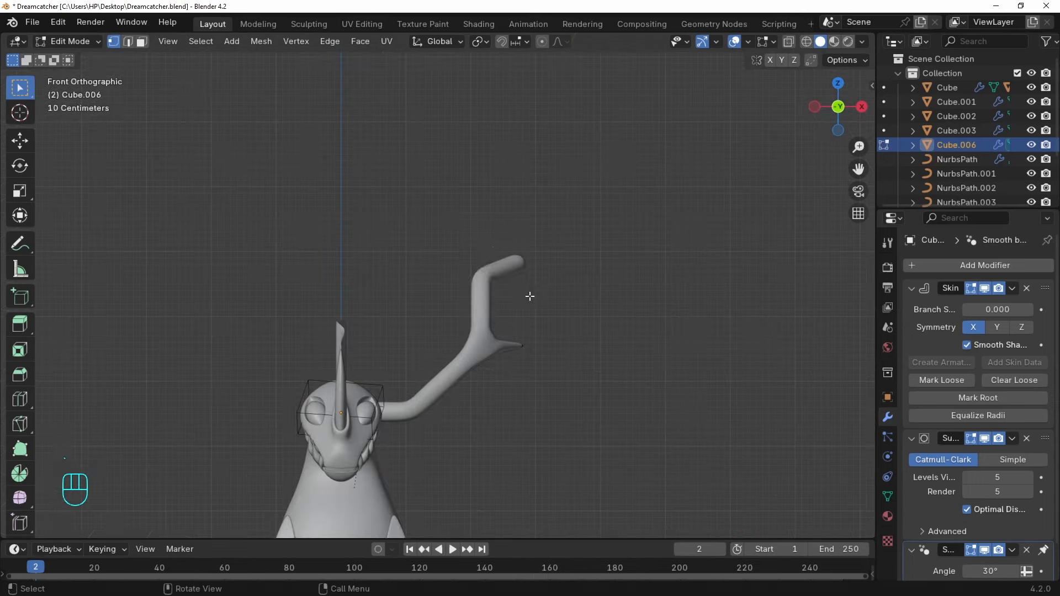
key("e")
left_click(584, 240)
middle_click_drag(584, 241, 629, 221)
key("e")
key("g")
left_click(547, 231)
middle_click_drag(548, 231, 629, 302, "alt")
Adjust the beam's rear bend and extrude it into further branches, with a rearward tine and a lower continuation.
left_click(514, 279)
key("g")
left_click(527, 285)
left_click(502, 292)
key("e")
left_click(605, 309)
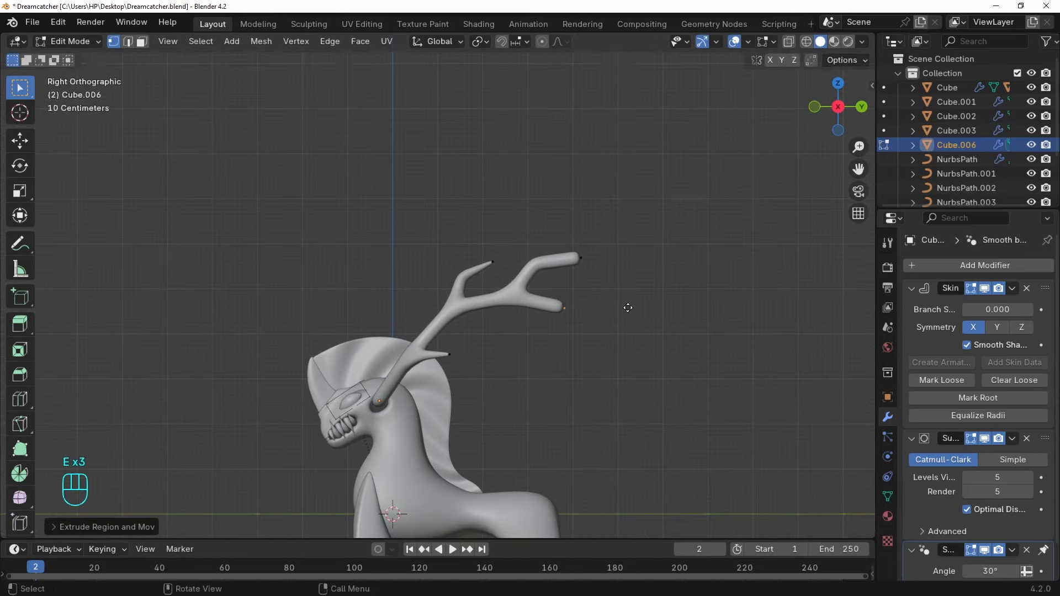
key("e")
left_click(647, 299)
key("e")
left_click(678, 294)
left_click(571, 314)
left_click(657, 378)
Extrude a two-segment tine from the end of the antler's lower rear branch.
middle_click_drag(662, 337, 578, 318, "shift")
key("e")
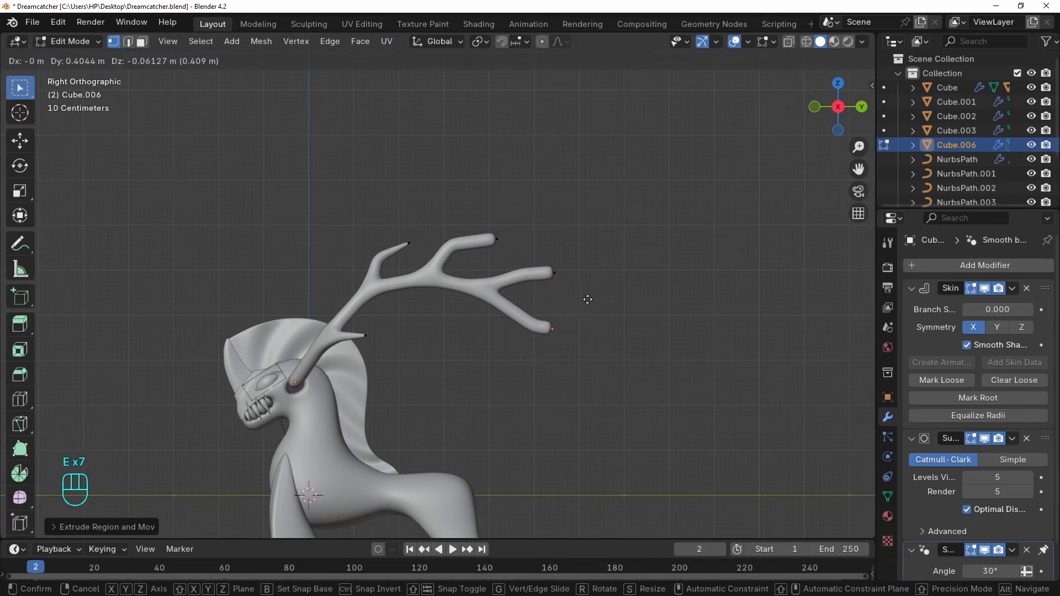
left_click(589, 298)
key("e")
left_click(620, 310)
Shrink the skin radius at the three rear tine tips and shift the upper tines toward the head.
left_click(559, 323)
key("g")
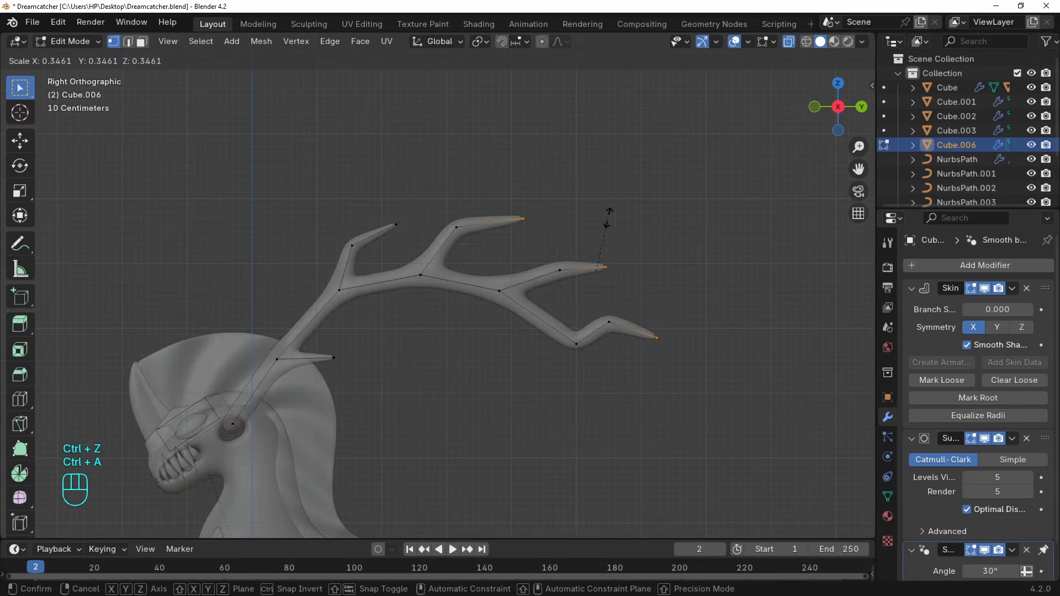
left_click(612, 213)
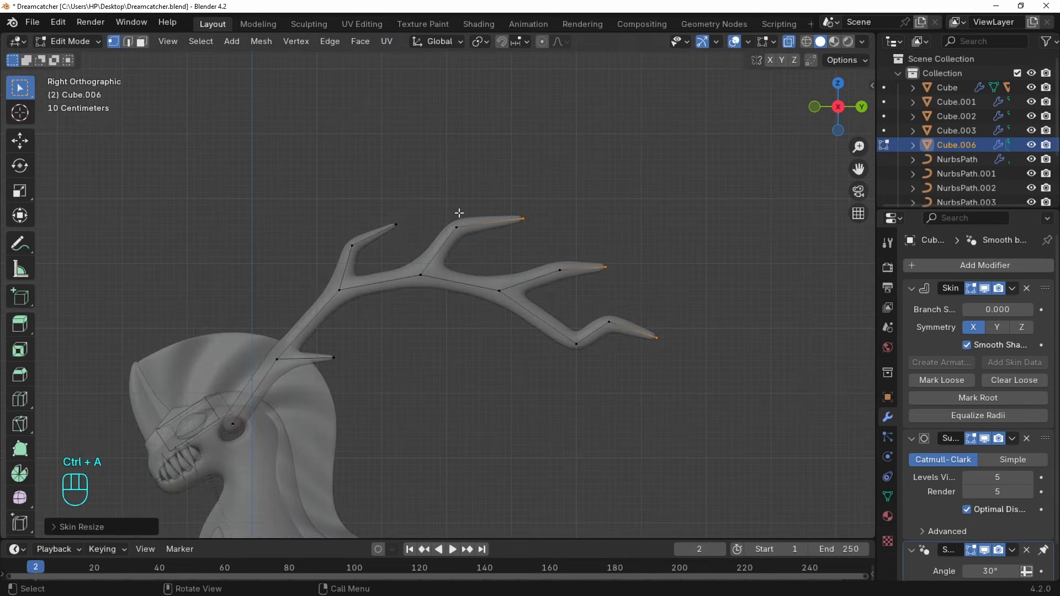
left_click_drag(551, 288, 551, 287)
left_click_drag(513, 249, 611, 293)
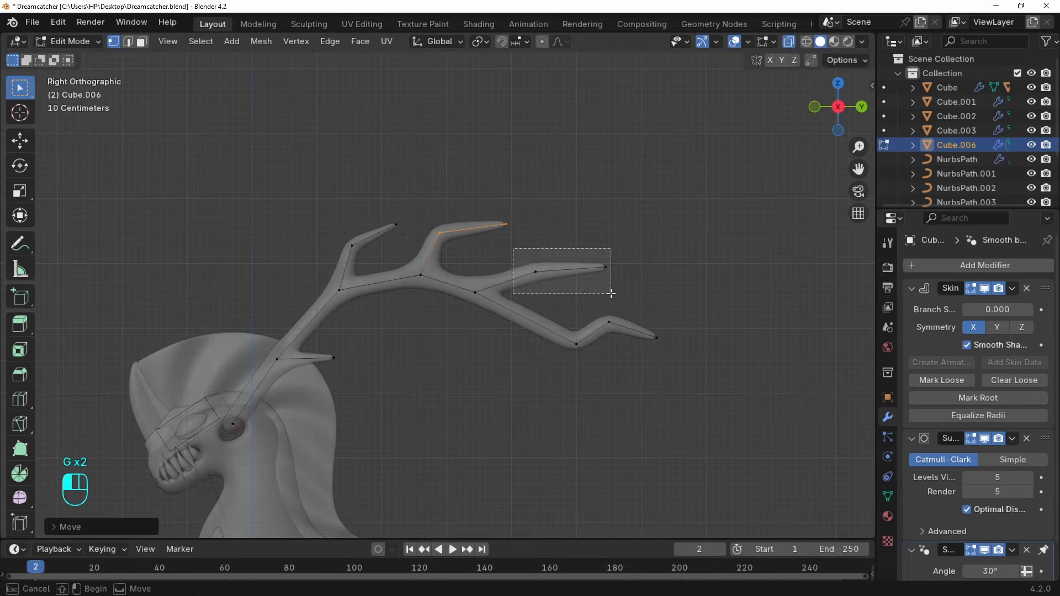
Extend the antler beam down and rearward with a two-segment tine and shrink the skin radius at its tip.
middle_click_drag(645, 362, 608, 262, "shift")
left_click_drag(563, 256, 612, 296)
key("e")
left_click(663, 288)
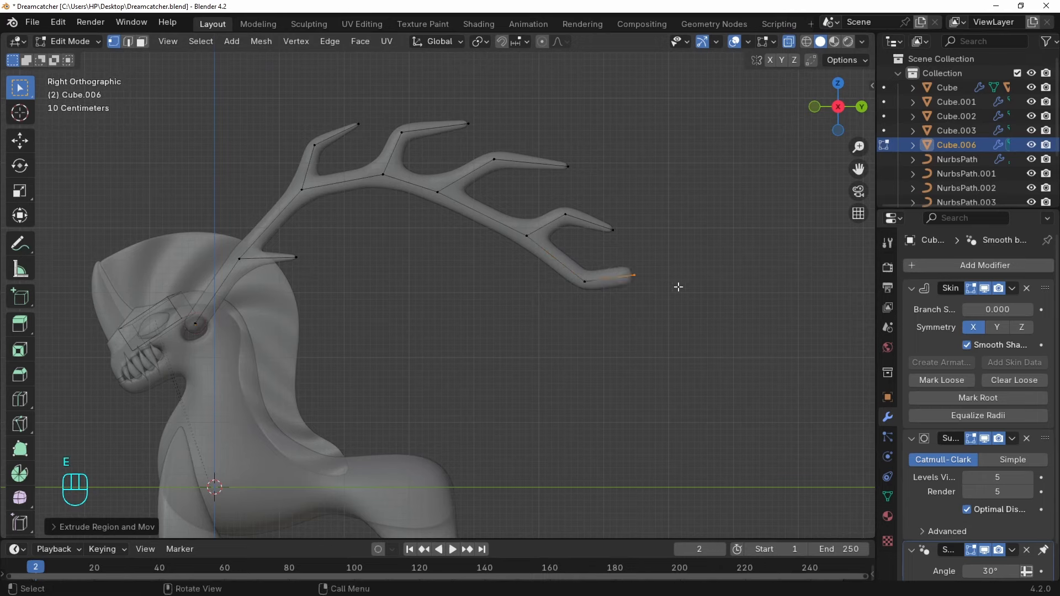
key("e")
left_click(712, 294)
key("ctrl+a")
left_click(692, 287)
Extrude a final short tine from the lowest end of the antler beam.
left_click(654, 350)
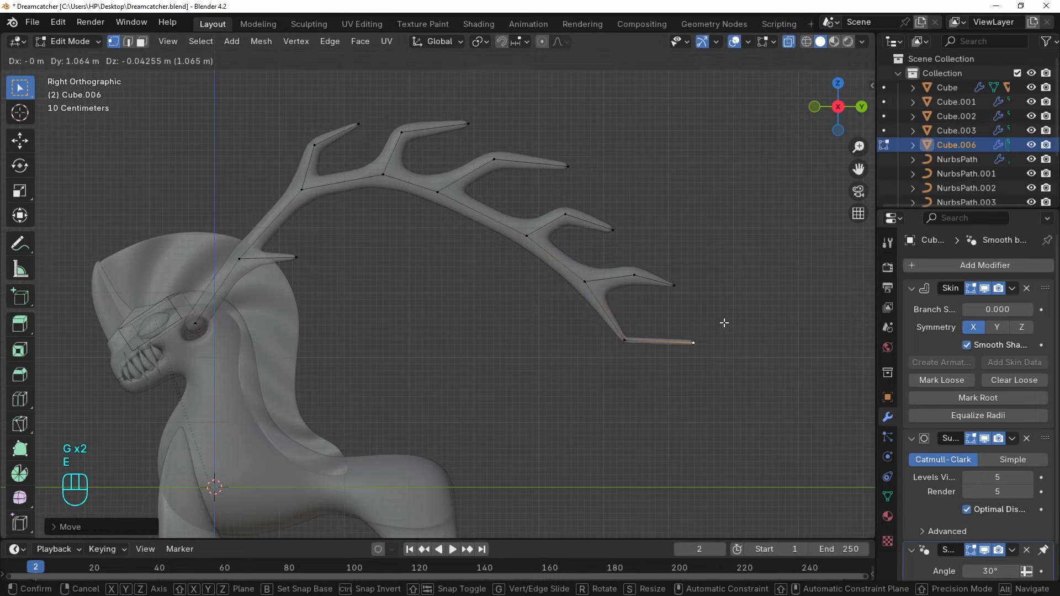
left_click(724, 324)
left_click(647, 335)
left_click(818, 294)
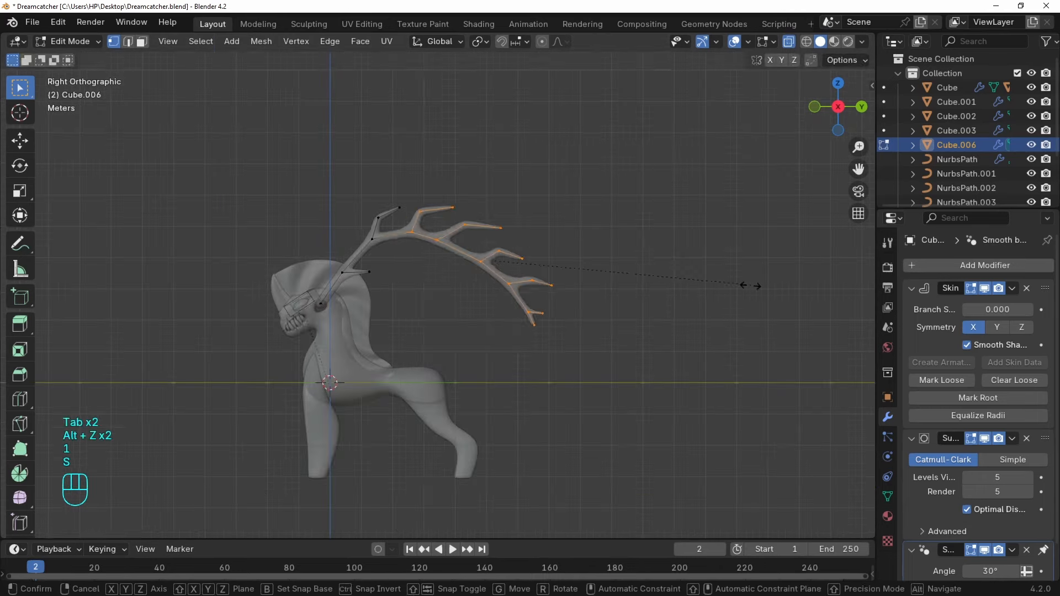
Scale the antler's rear branches and reposition the vertices of its second upper tine in the side view.
left_click(742, 285)
key("g")
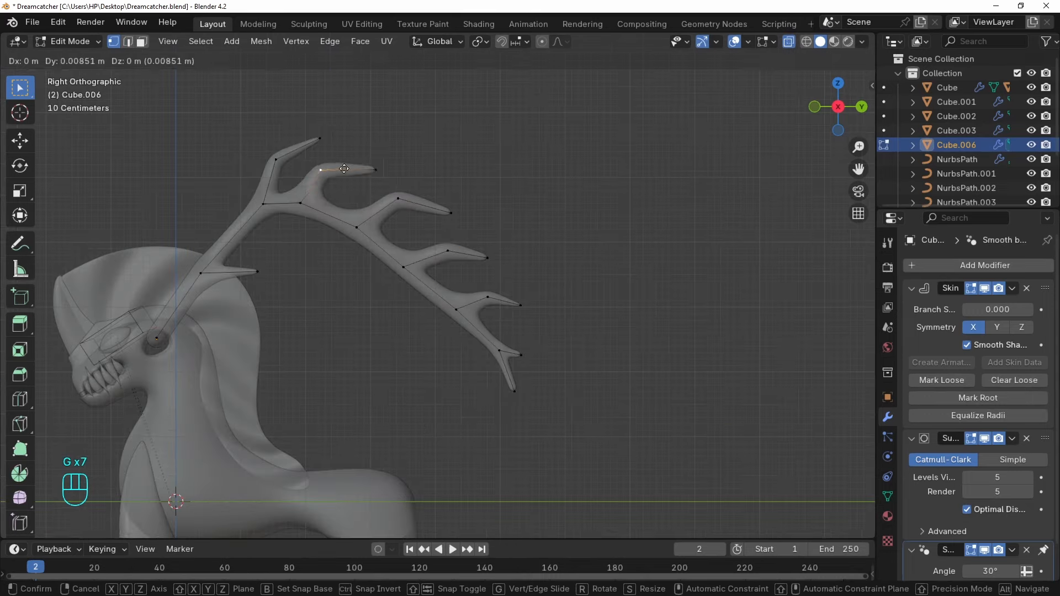
left_click(326, 172)
left_click(393, 172)
Bow the antler's rear beam outward along X from above using smooth proportional editing.
middle_click_drag(393, 173, 287, 311)
key("alt+z")
key("alt+z")
key("2")
key("alt+z")
key("grave")
left_click(507, 331)
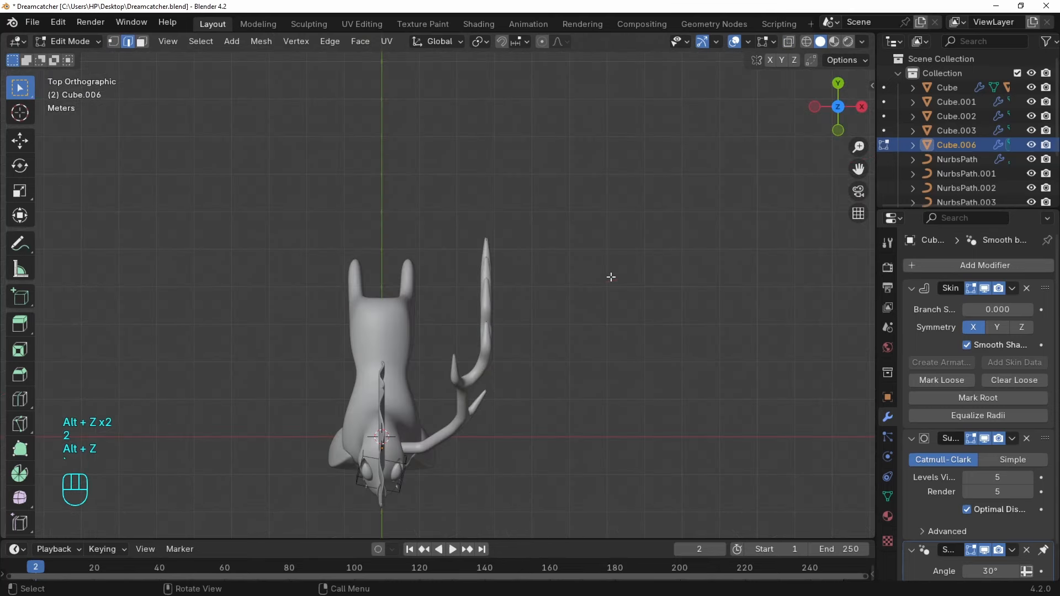
key("g")
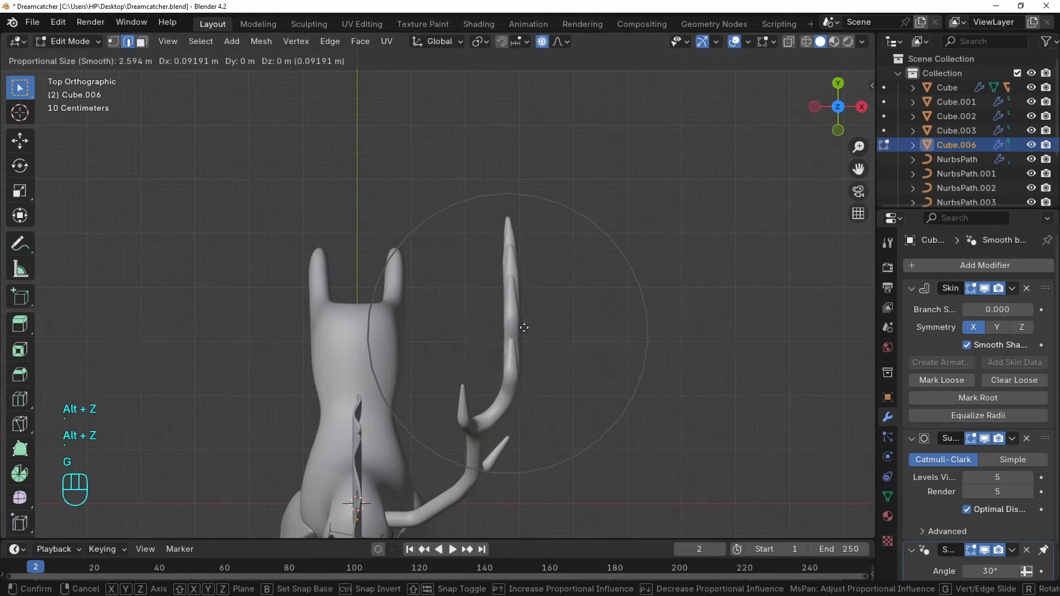
key("x")
scroll(532, 327, "up", 4)
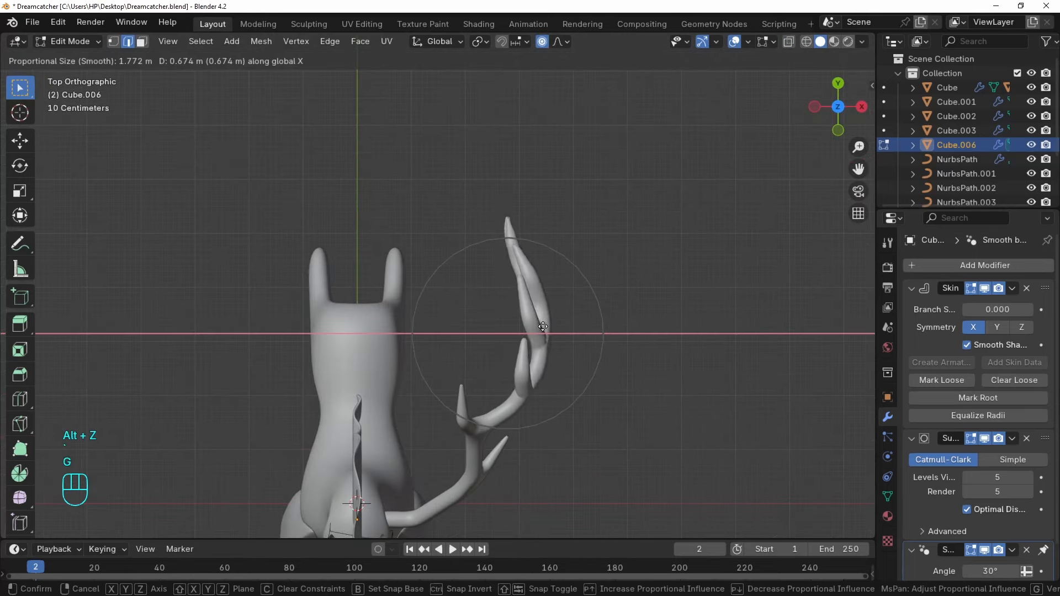
key("Tab")
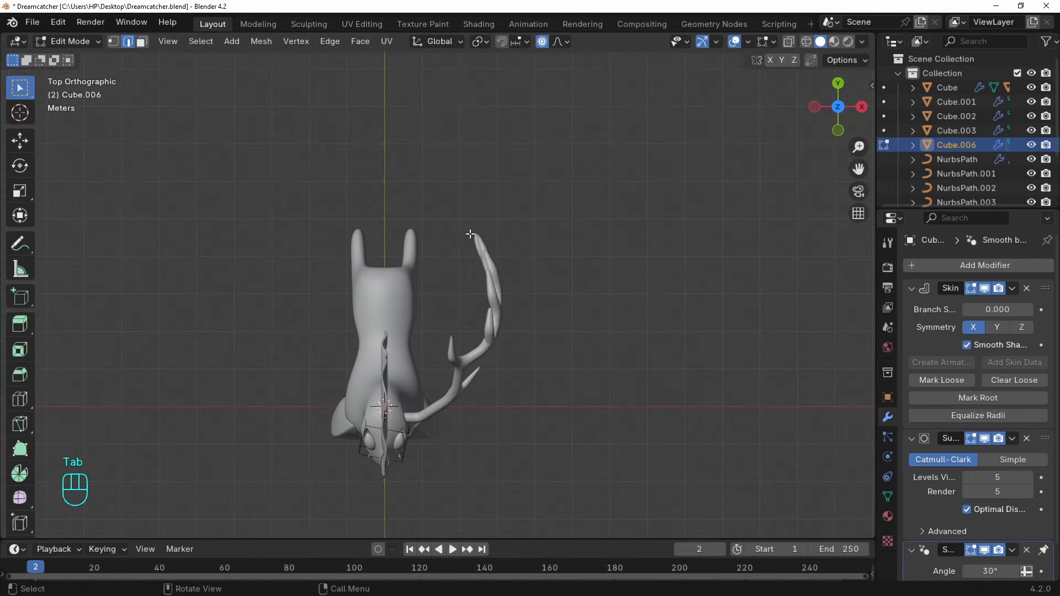
Curve the antler's rear beam and tips inward toward the body with proportional moves in the top view.
key("g")
left_click(486, 284)
key("g")
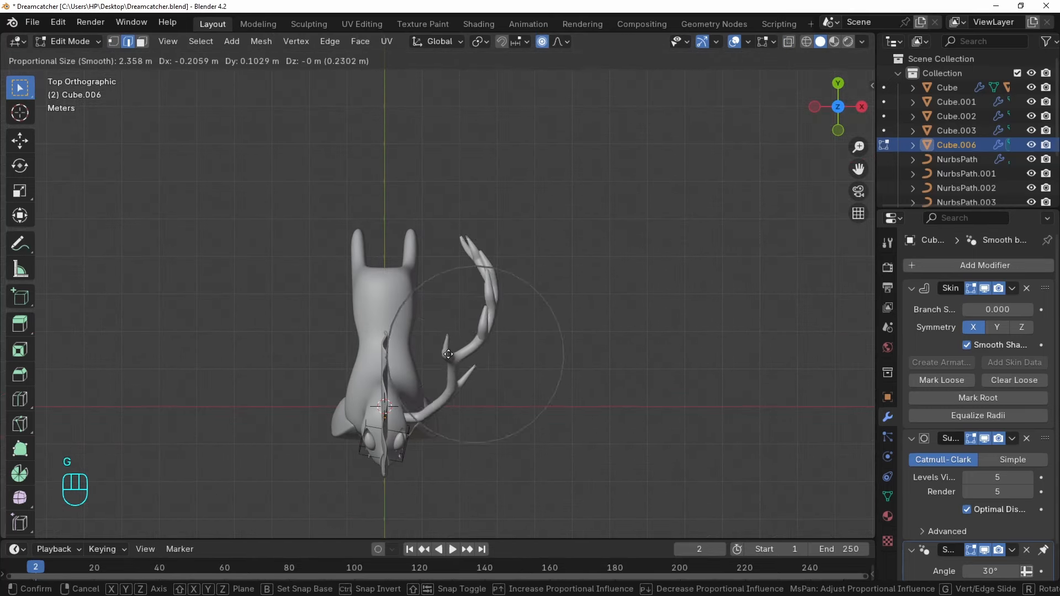
left_click(480, 276)
middle_click_drag(563, 408, 531, 284)
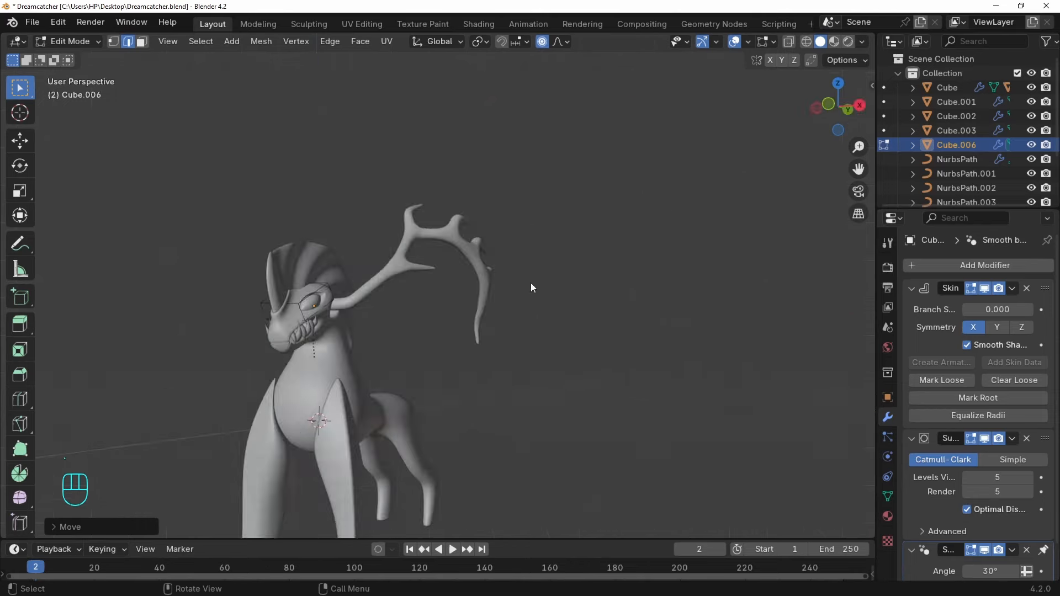
key("Tab")
Collapse the antler's existing modifiers and add a Mirror modifier across X.
left_click(912, 289)
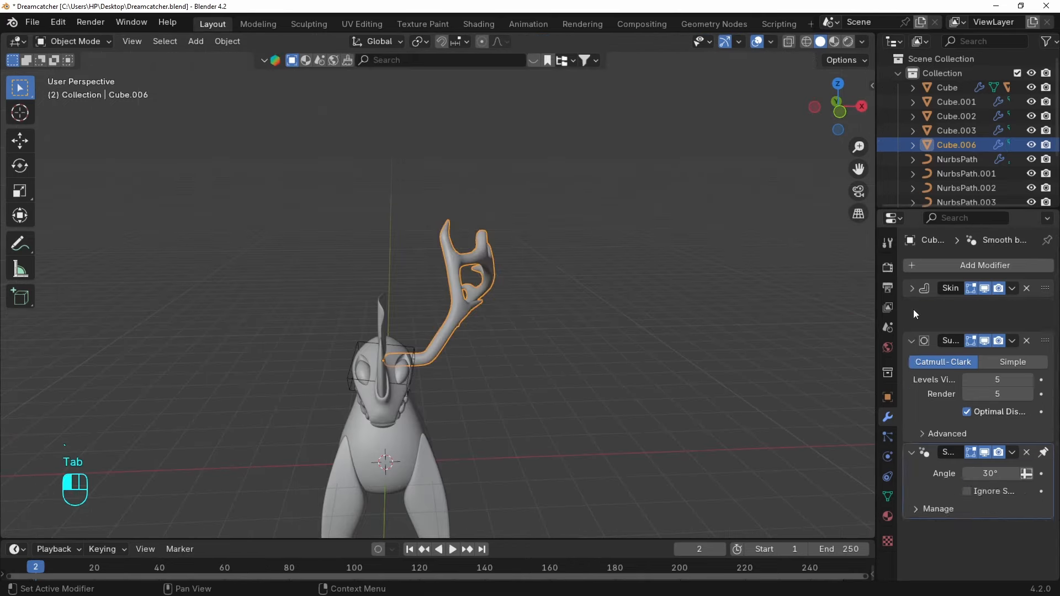
left_click_drag(913, 314, 914, 347)
left_click(963, 265)
type("m")
left_click(754, 292)
Move the mirrored antler's middle section outward about 0.28 m along X with proportional editing.
middle_click_drag(530, 307, 539, 353)
key("Tab")
scroll(527, 370, "up", 4)
key("g")
middle_click(508, 377)
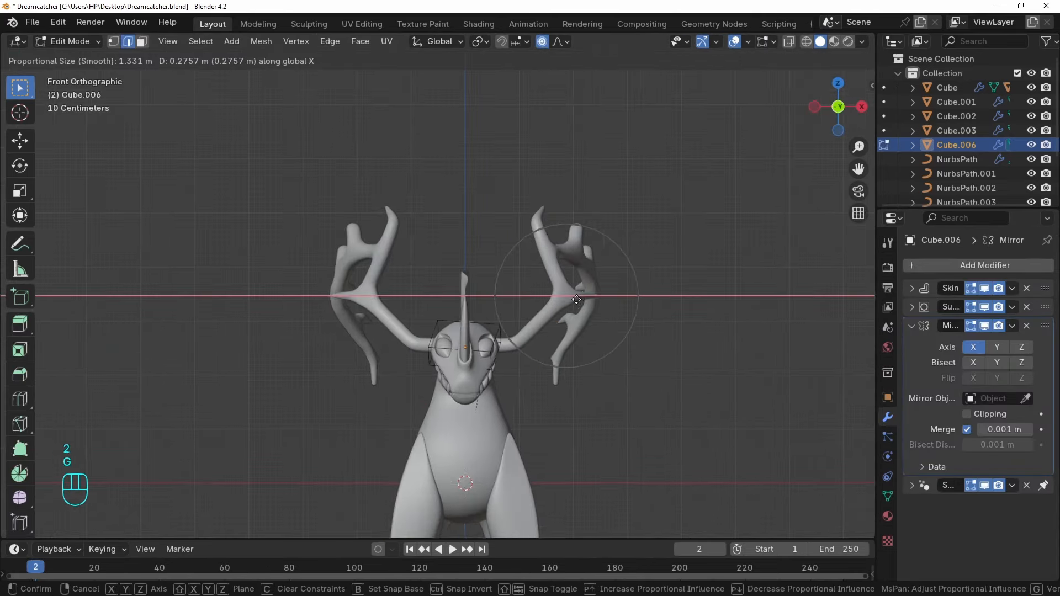
left_click(578, 298)
key("Tab")
Shift an upper segment of the mirrored antler along X with proportional editing.
mouse_move(552, 315)
middle_mouse_down()
mouse_move(484, 330)
mouse_move(449, 291)
mouse_move(489, 323)
mouse_move(574, 297)
mouse_move(564, 330)
middle_mouse_up()
left_click(415, 284)
key("Tab")
key("1")
key("Tab")
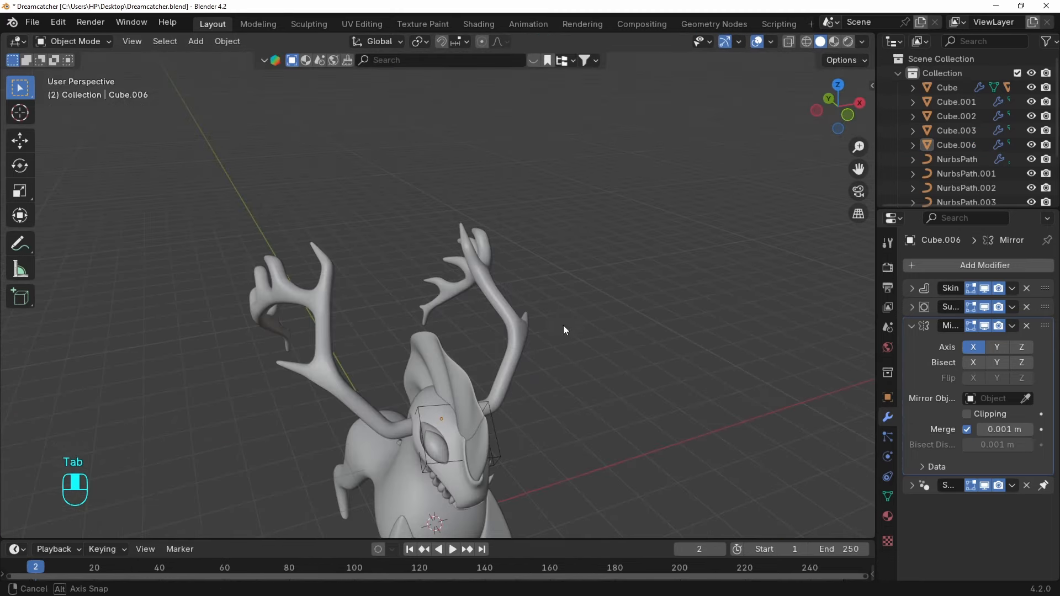
middle_click_drag(544, 402, 488, 209, "alt")
left_click(488, 209)
key("Tab")
key("2")
key("g")
key("x")
left_click(463, 199)
key("grave")
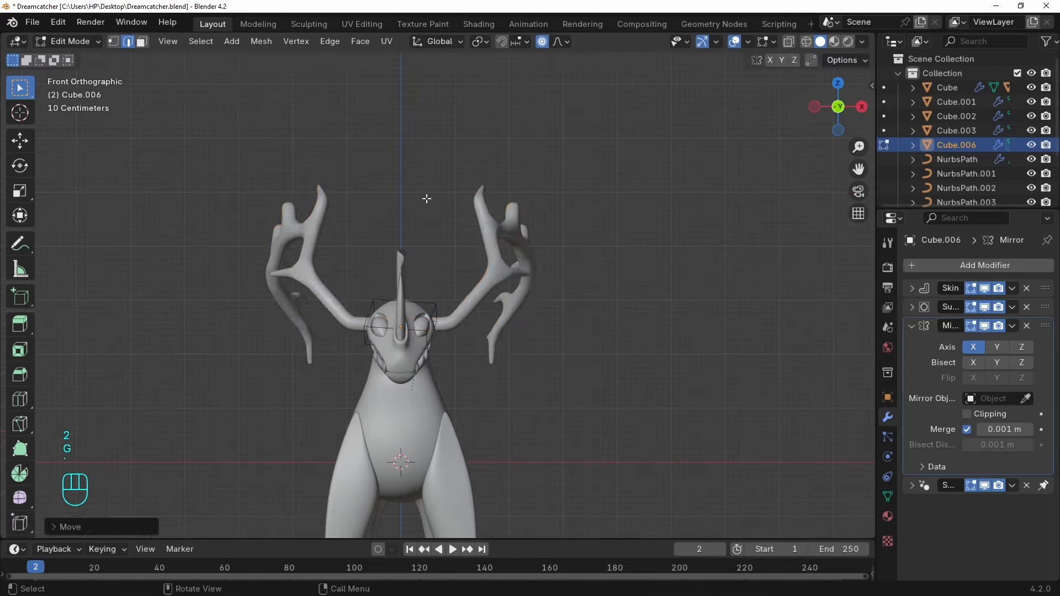
Turn off proportional editing and reposition individual vertices on the antler's rear beam from above.
key("Tab")
key("Tab")
middle_click_drag(523, 219, 481, 341)
key("1")
key("g")
right_click(483, 398)
key("o")
scroll(481, 340, "up", 1)
key("g")
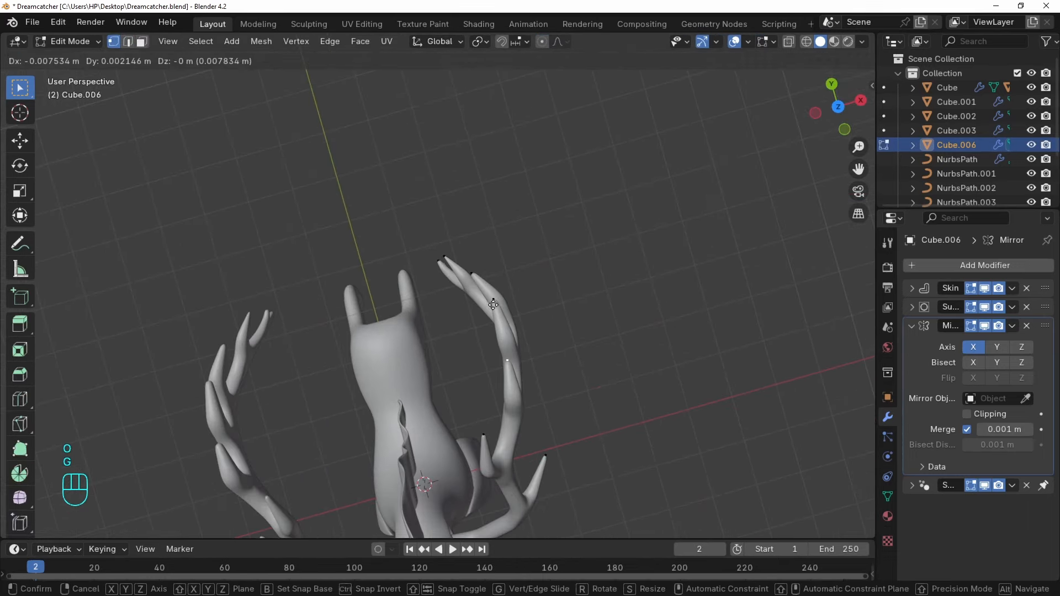
left_click(478, 347)
key("g")
left_click(482, 344)
left_click(493, 301)
key("g")
left_click(491, 304)
key("ctrl+z")
Reposition individual antler vertices to smooth the beam's curve, including its upper bend in the side view.
middle_click_drag(510, 298, 428, 215)
key("g")
left_click(459, 347)
key("g")
left_click(463, 352)
key("3")
key("g")
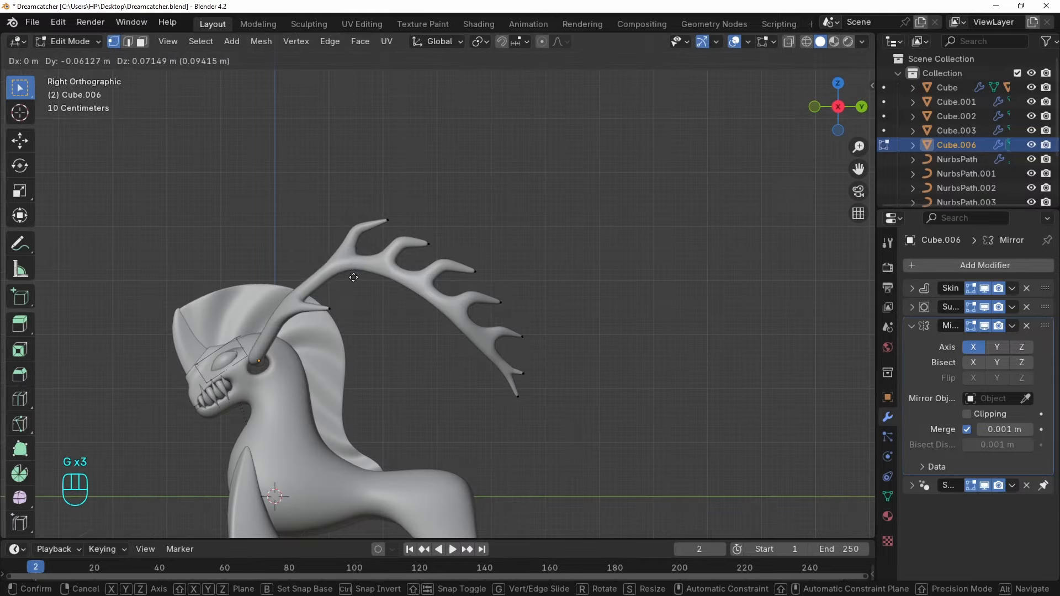
Move the whole antler object slightly rearward and down to seat its base in the opening behind the eye.
key("g")
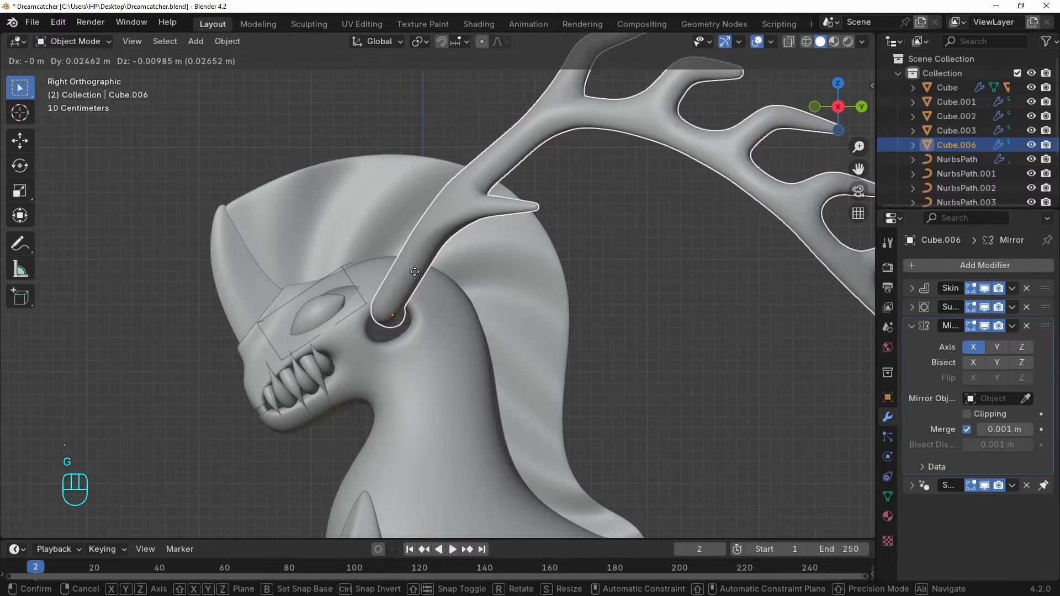
left_click(417, 274)
key("Tab")
left_click(384, 314)
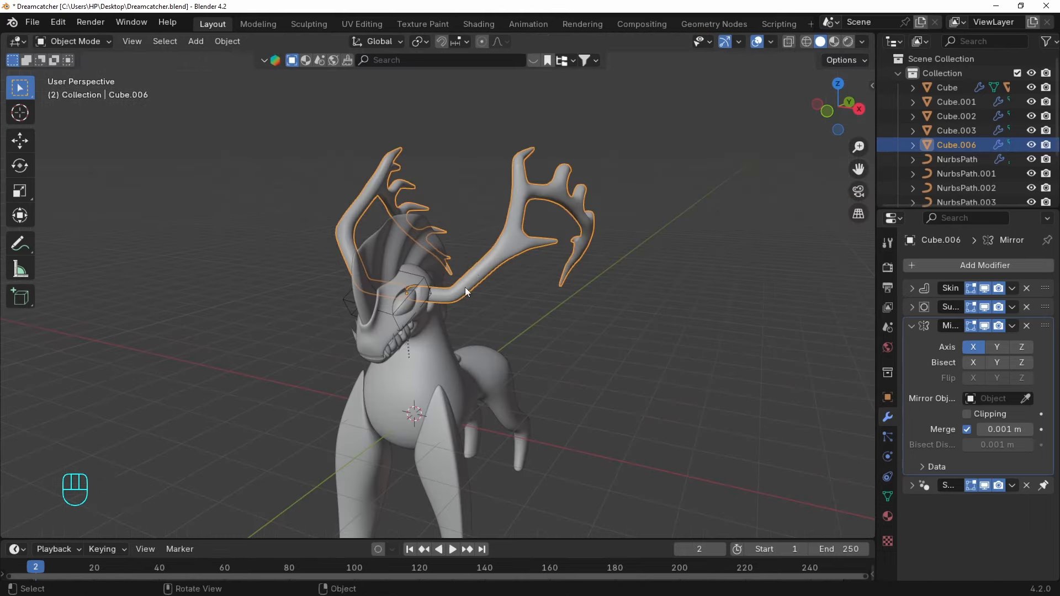
Duplicate the antlers slightly forward and lower, and delete the copy's rear beam and upper tines.
key("shift+d")
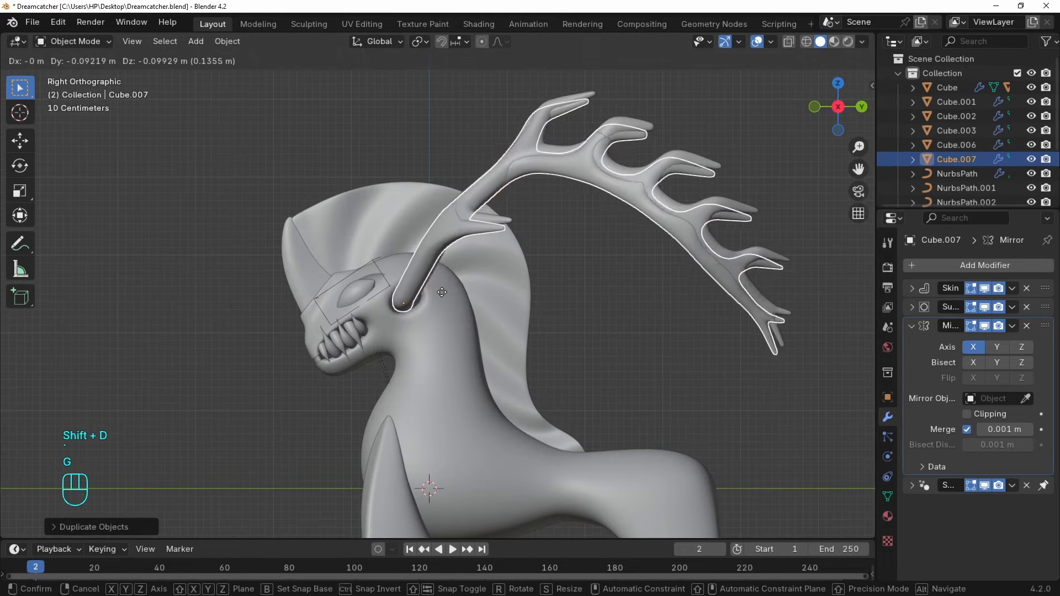
left_click_drag(309, 128, 528, 454)
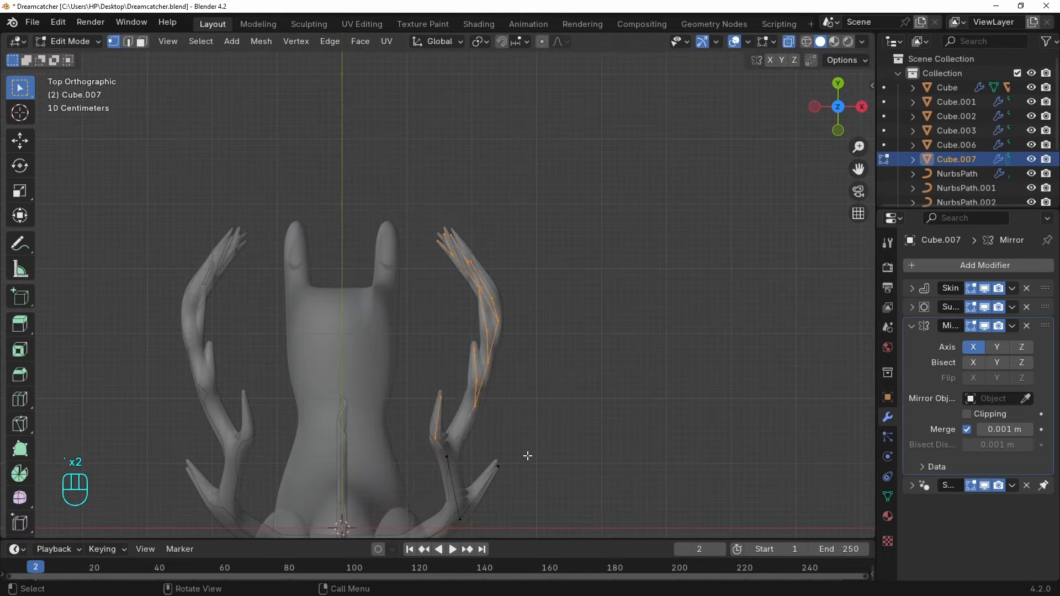
key("x")
left_click(497, 421)
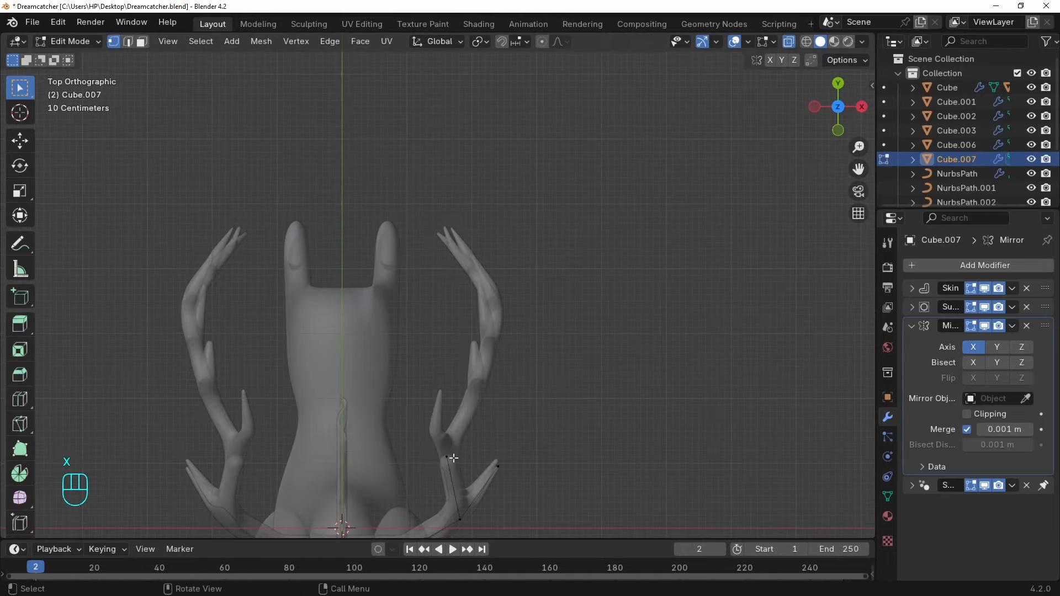
key("x")
left_click(422, 414)
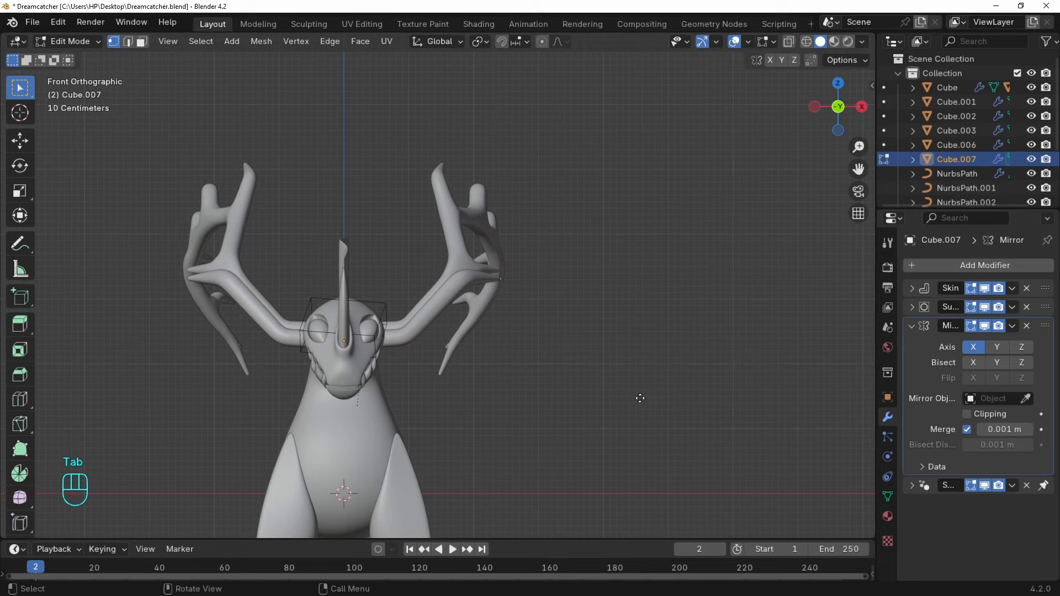
Reposition the lower antler's branch vertices, extrude a short downward tine near its base, and resize the skin at its tip.
key("g")
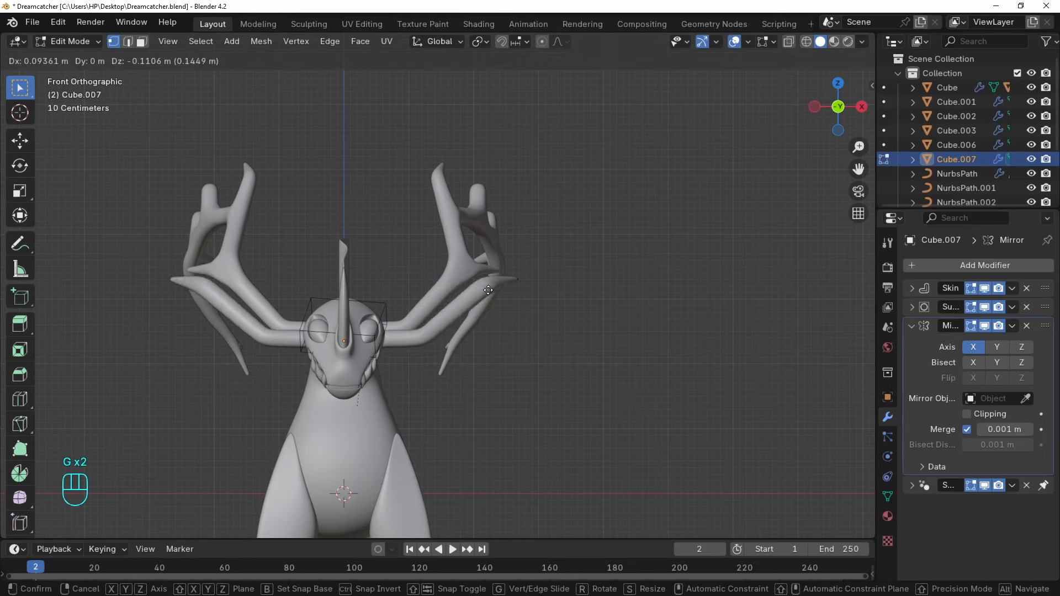
left_click(484, 292)
key("g")
left_click(439, 341)
key("e")
left_click(466, 366)
key("ctrl+a")
left_click(494, 334)
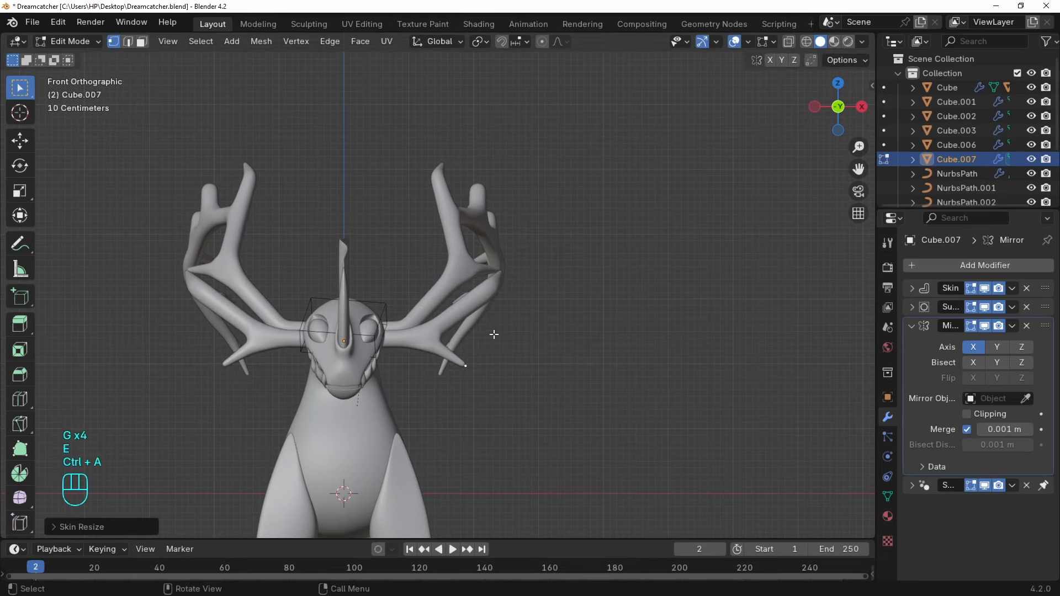
Extrude a rearward tine from the lower antler, resize the skin at its tip, and adjust the tine positions.
left_click(617, 300)
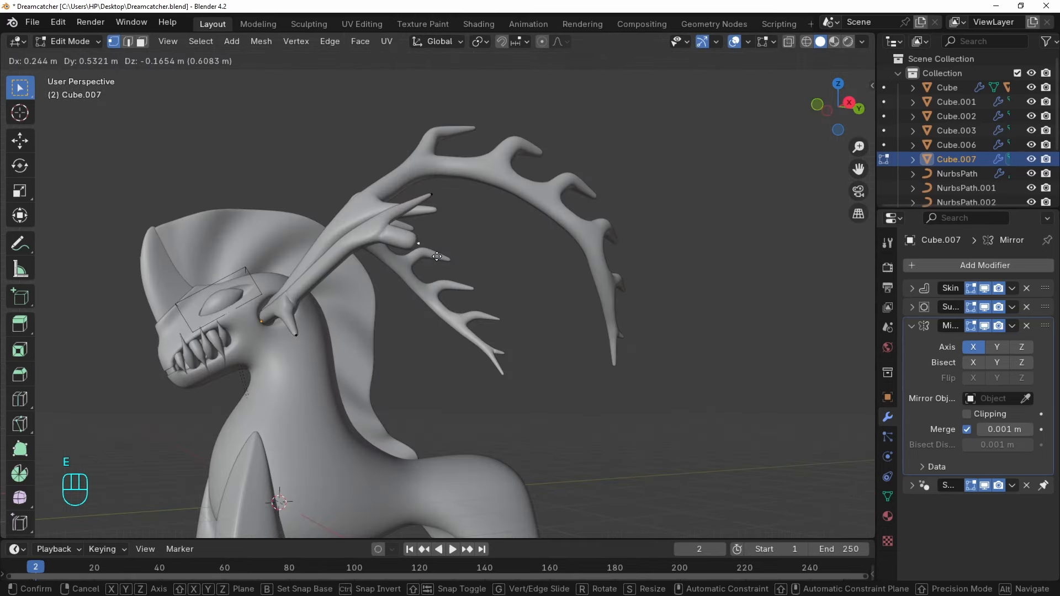
left_click(496, 252)
key("ctrl+a")
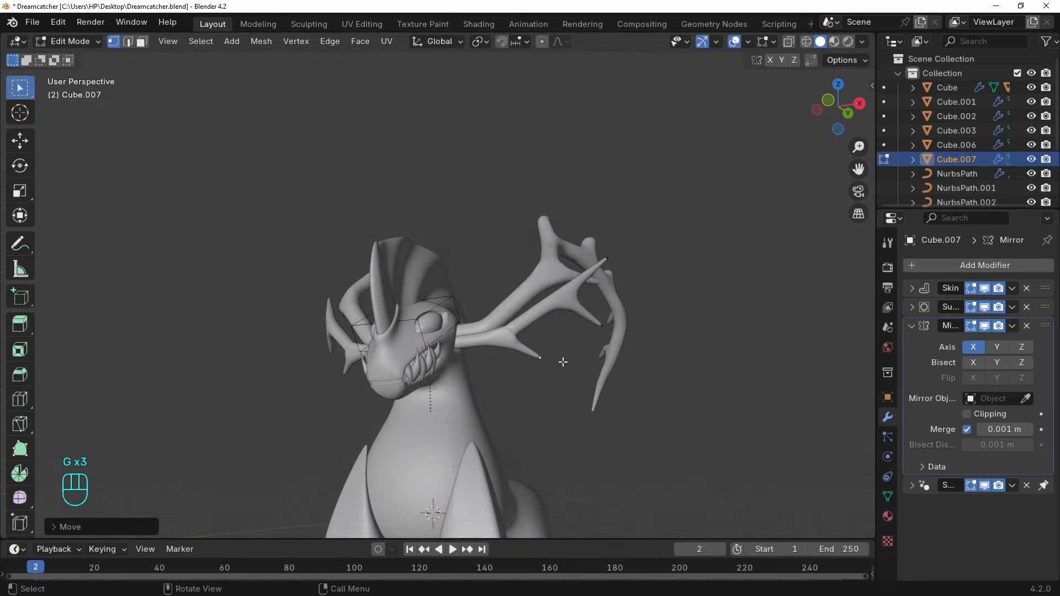
key("g")
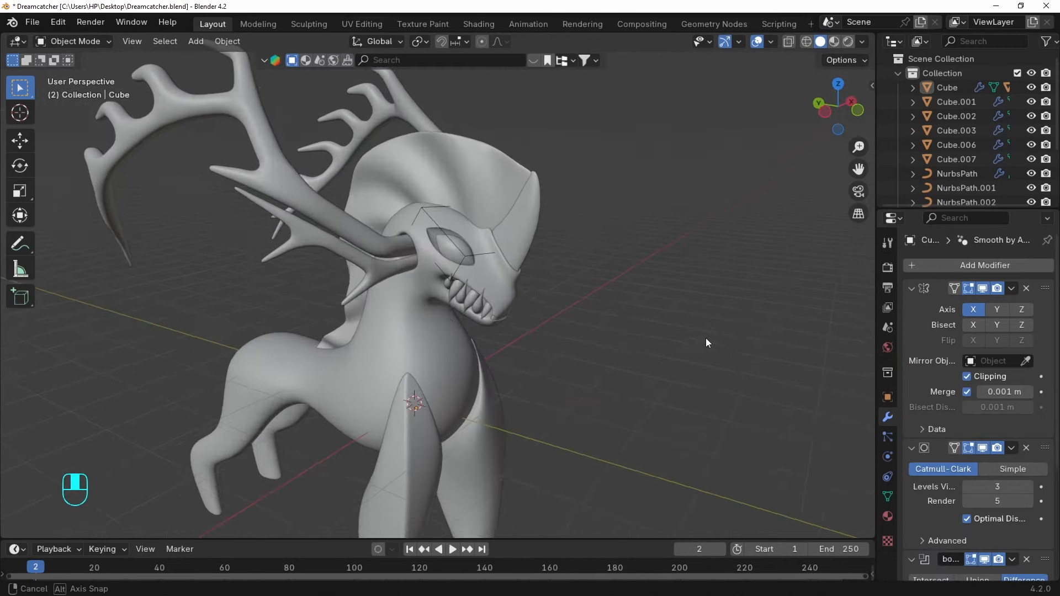
Extrude the inset face on the side of the neck inward along X and delete it to open a hole through the neck.
middle_click_drag(706, 337, 160, 293)
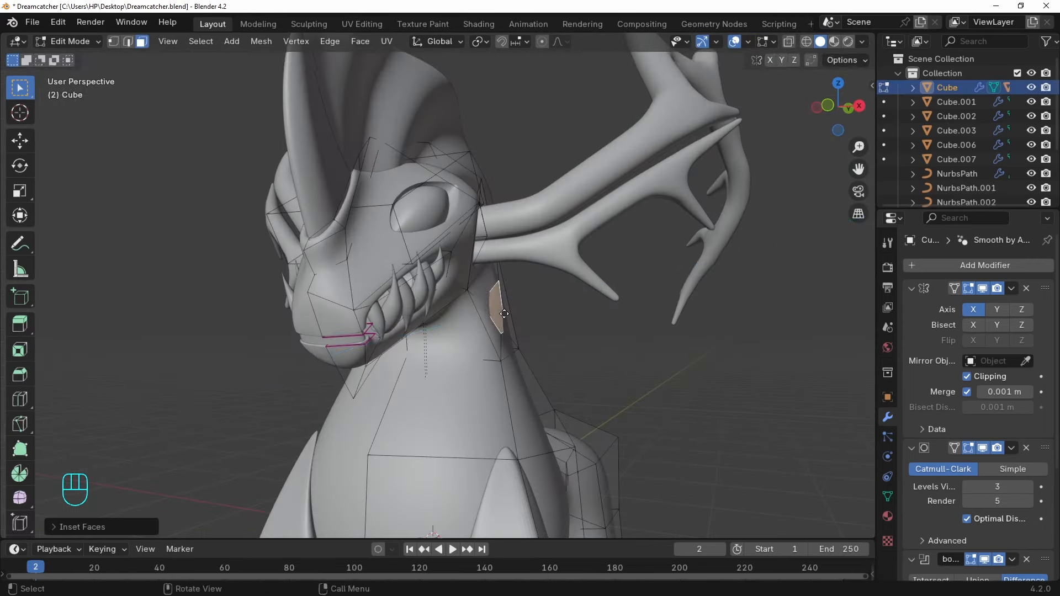
key("e")
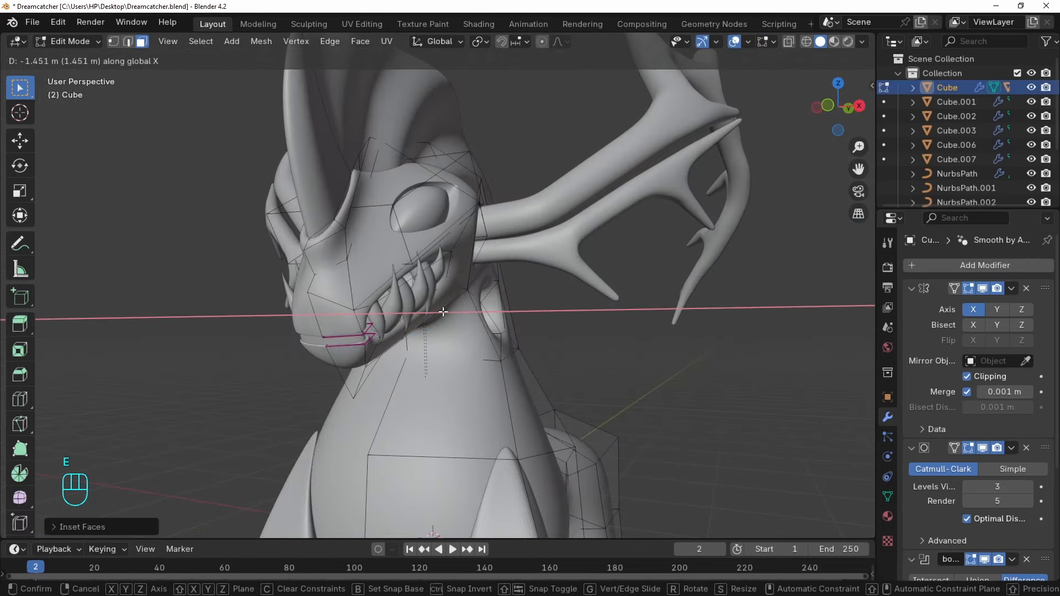
left_click(443, 311)
key("alt+z")
key("alt+z")
middle_click_drag(656, 334, 442, 288)
key("x")
left_click(533, 330)
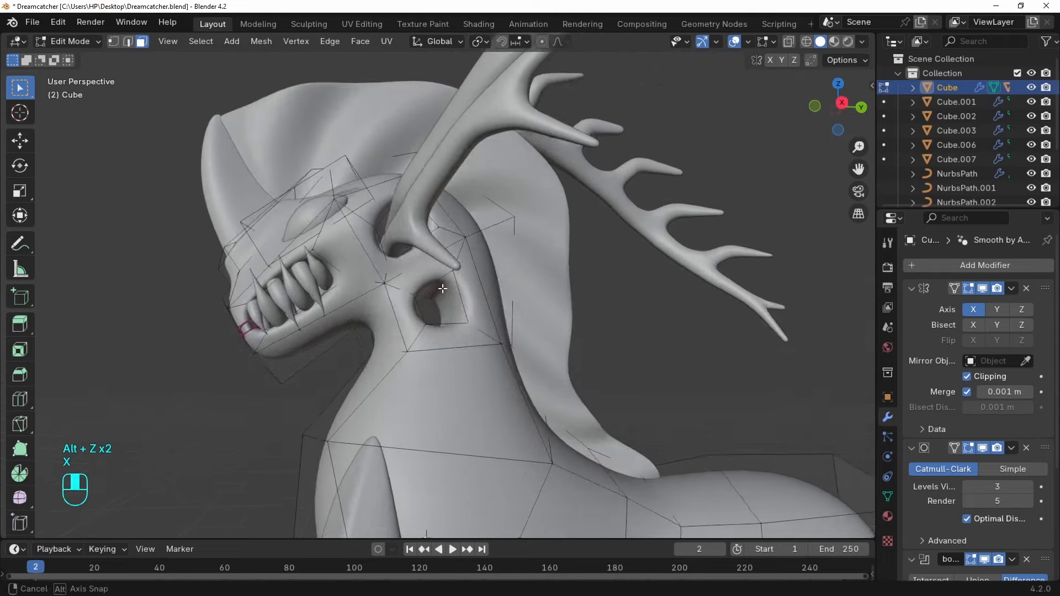
key("g")
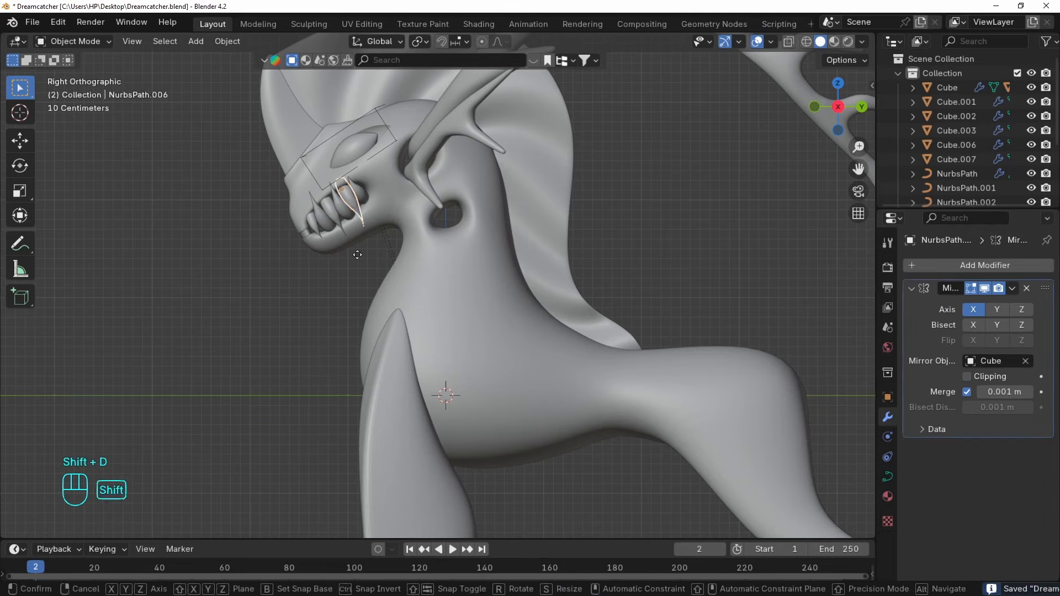
Place the duplicated tooth at the front shoulder and move it outward about 0.6 m along X.
left_click(466, 270)
key("grave")
key("g")
middle_click(543, 309)
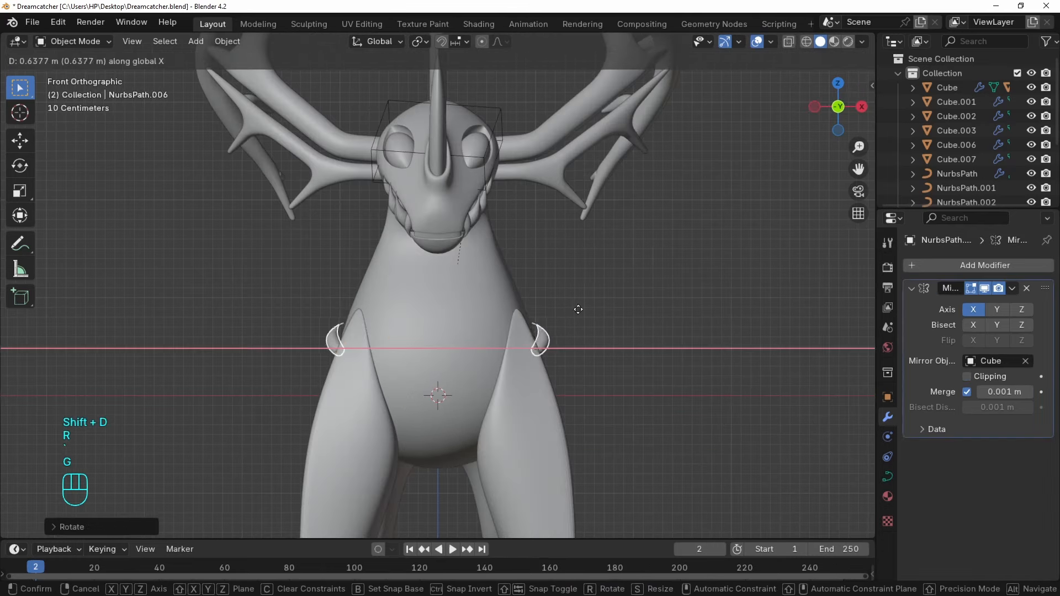
left_click(569, 309)
Move the shoulder spike's curve control points to reshape it along the side of the body.
key("grave")
scroll(500, 356, "up", 2)
key("Tab")
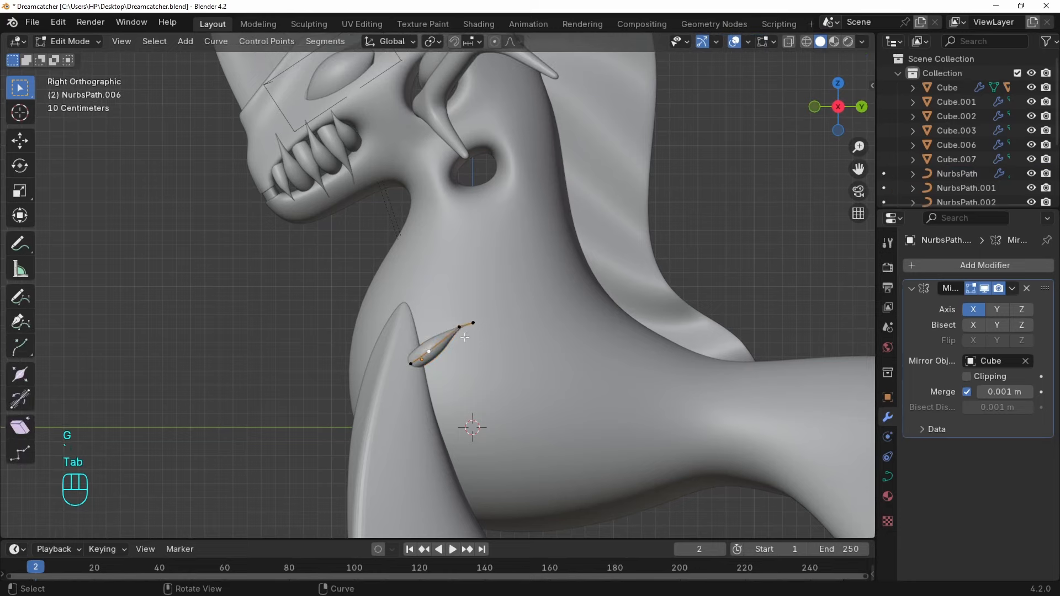
key("g")
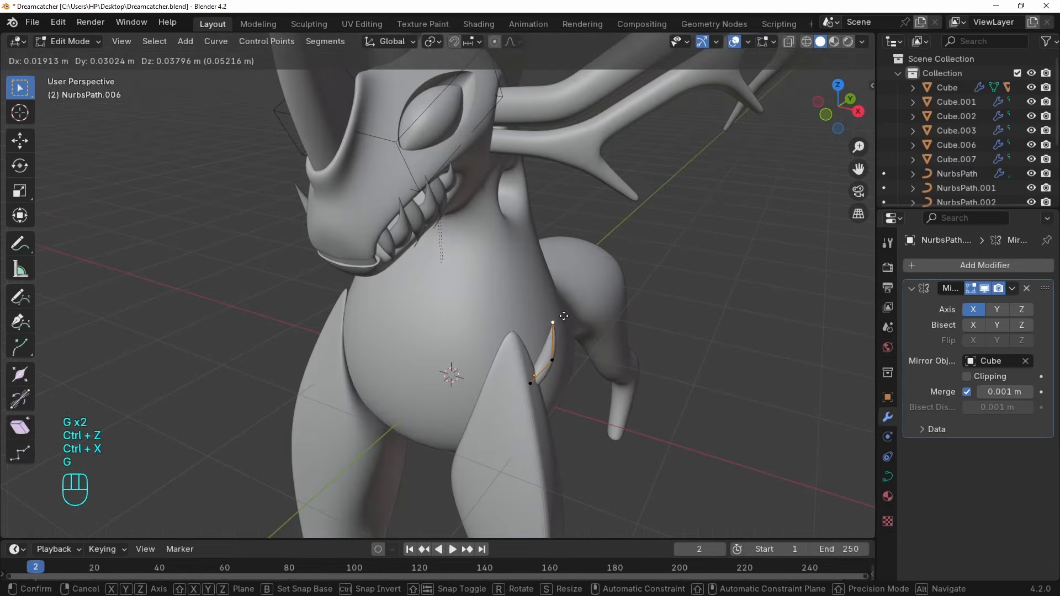
left_click(554, 323)
Enlarge the shoulder spike and rotate it in the side view to slant up and rearward.
middle_click_drag(738, 407, 566, 386)
key("s")
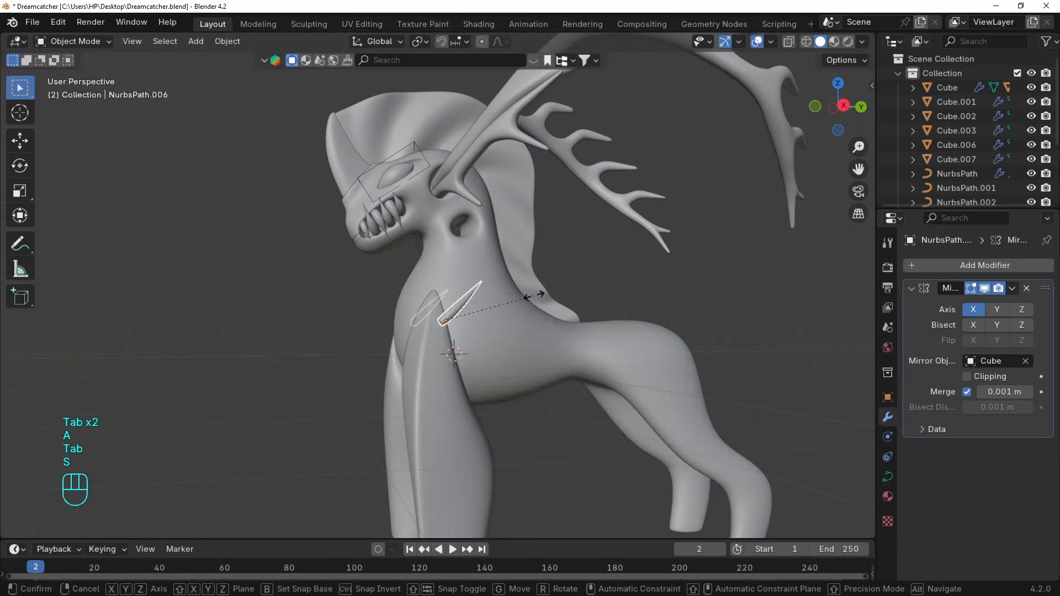
left_click(579, 273)
key("grave")
key("r")
left_click(545, 268)
key("grave")
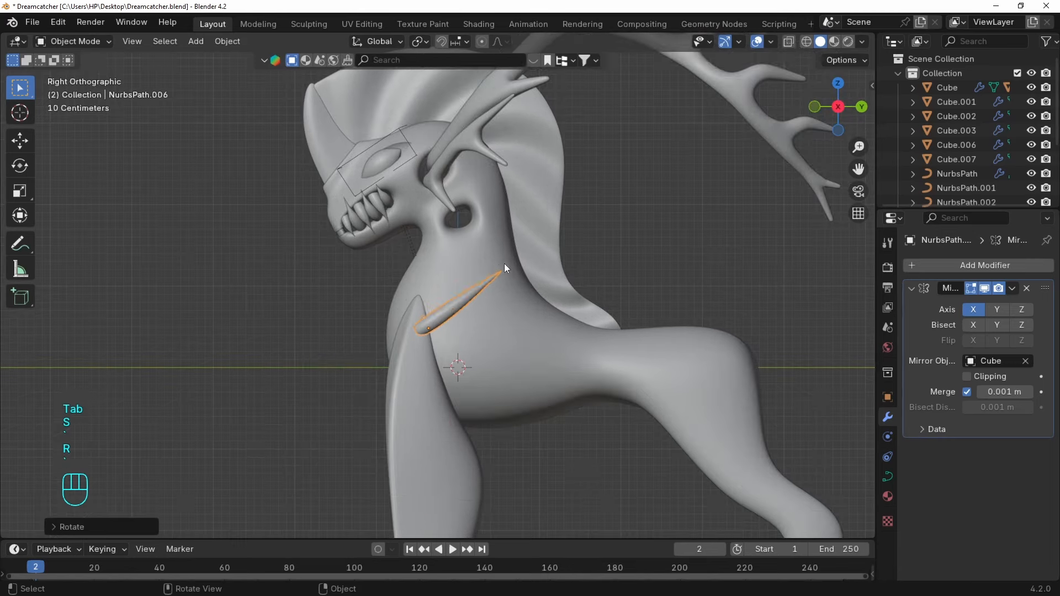
key("r")
left_click(507, 268)
Adjust the radius of the shoulder spike's selected control point and shift the point slightly.
key("Tab")
key("alt+s")
left_click(506, 340)
key("g")
left_click(503, 345)
key("Tab")
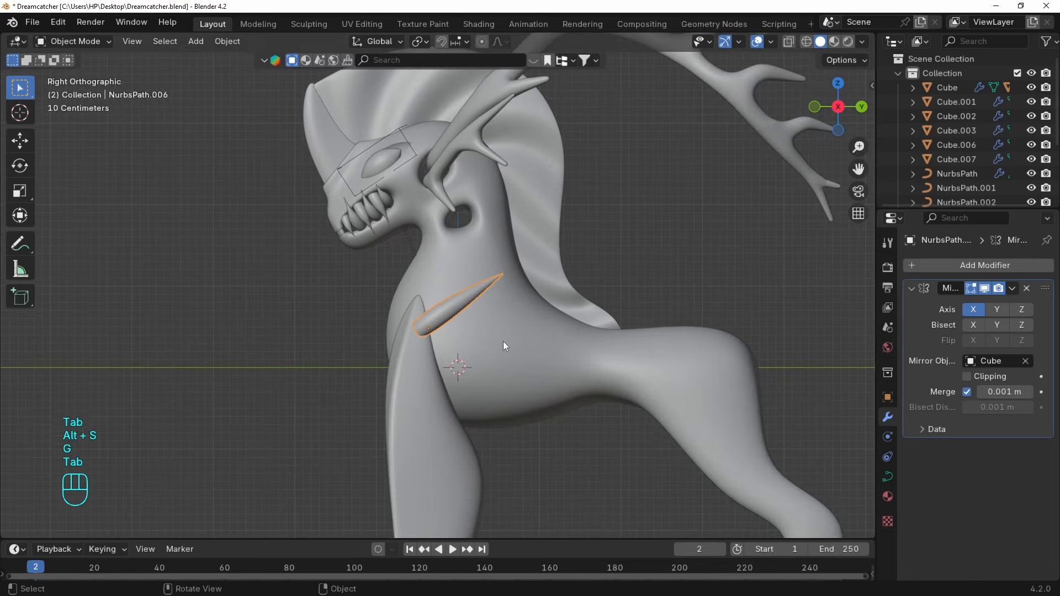
Switch the shoulder spike's bevel to the Profile type and set its resolution to 6.
left_click(887, 477)
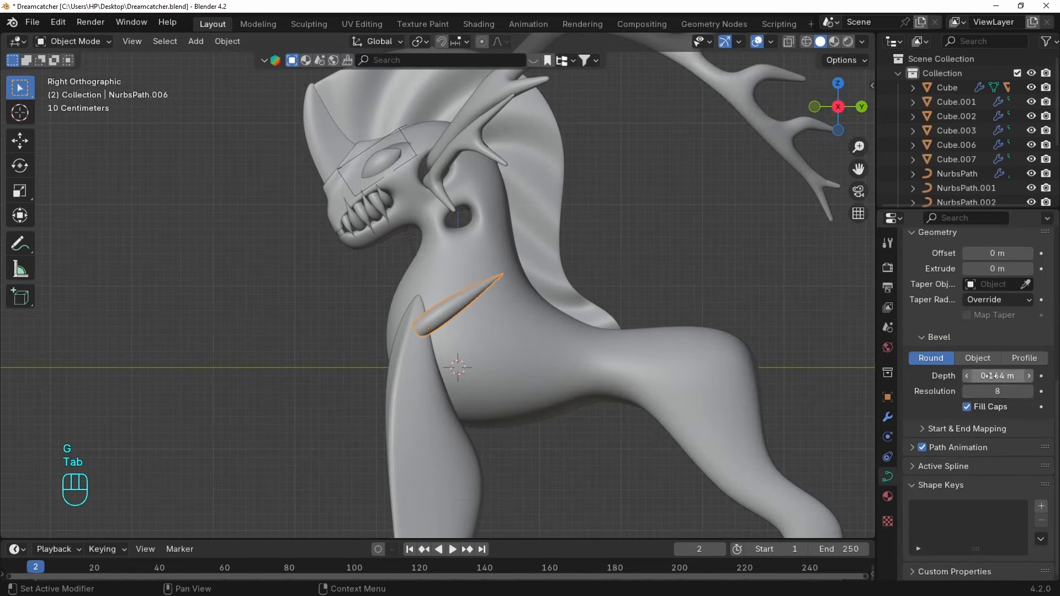
left_click(1024, 358)
middle_click_drag(764, 359, 558, 309)
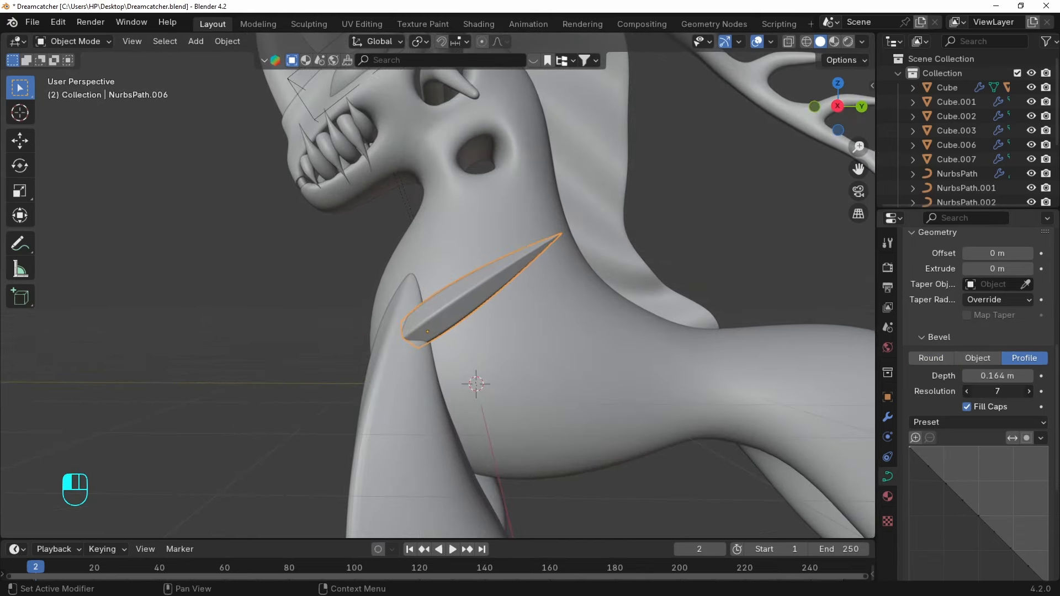
Duplicate the shoulder spike as a smaller one lower on the body side and fit it against the surface.
key("KP_3")
key("shift+d")
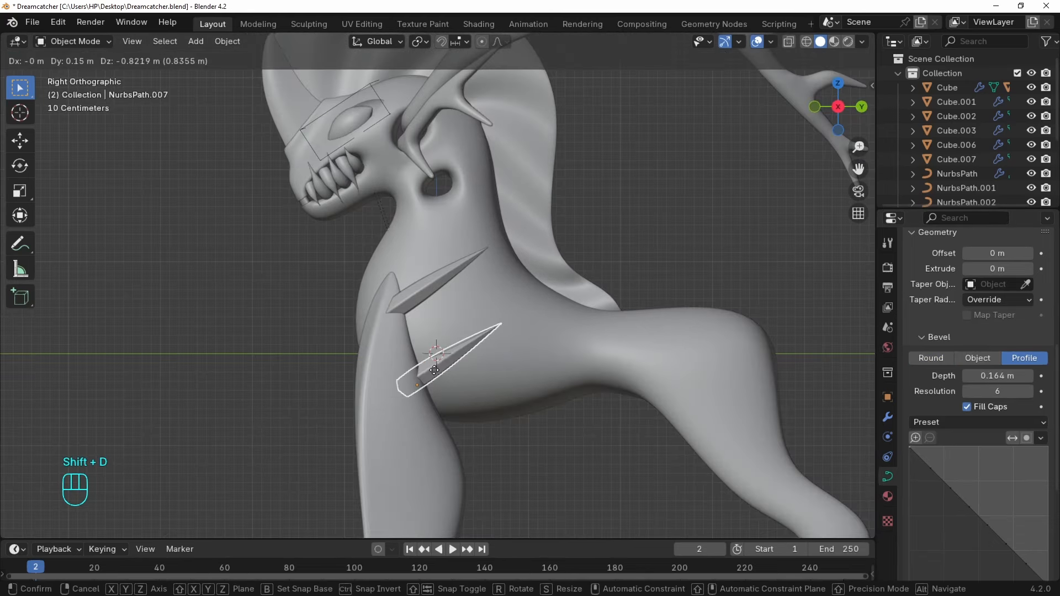
key("s")
left_click(537, 329)
middle_click_drag(537, 329, 372, 268)
key("g")
middle_click(369, 300)
left_click(367, 300)
Move the upper shoulder spike's tip control point slightly inward toward the body.
key("Tab")
key("Tab")
left_click(338, 270)
key("Tab")
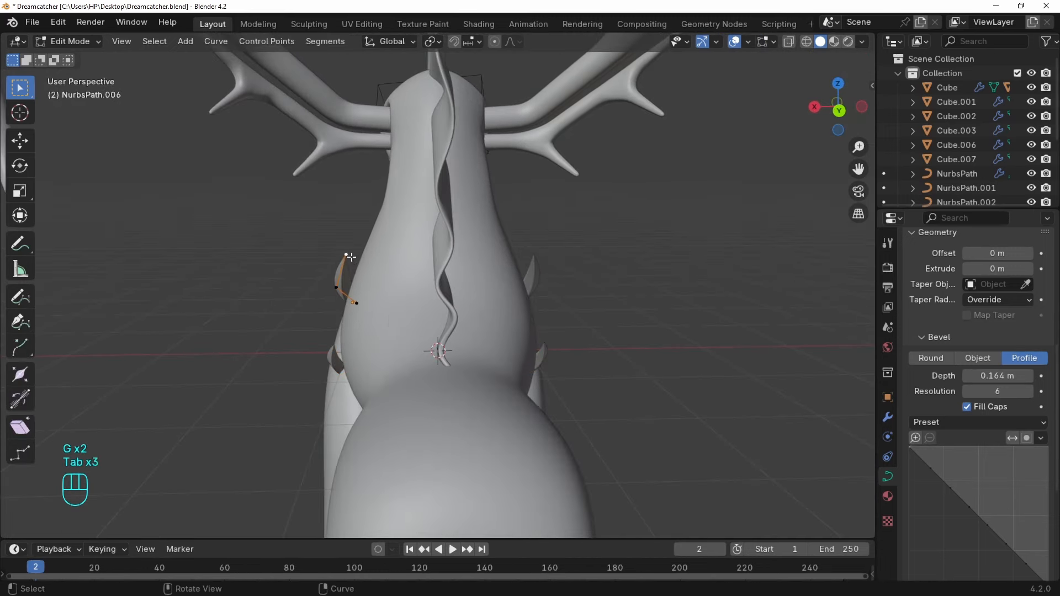
left_click(348, 256)
key("g")
left_click(354, 260)
key("Tab")
Duplicate the upper spike between the two existing ones in side view, rotating and scaling it to fit.
key("grave")
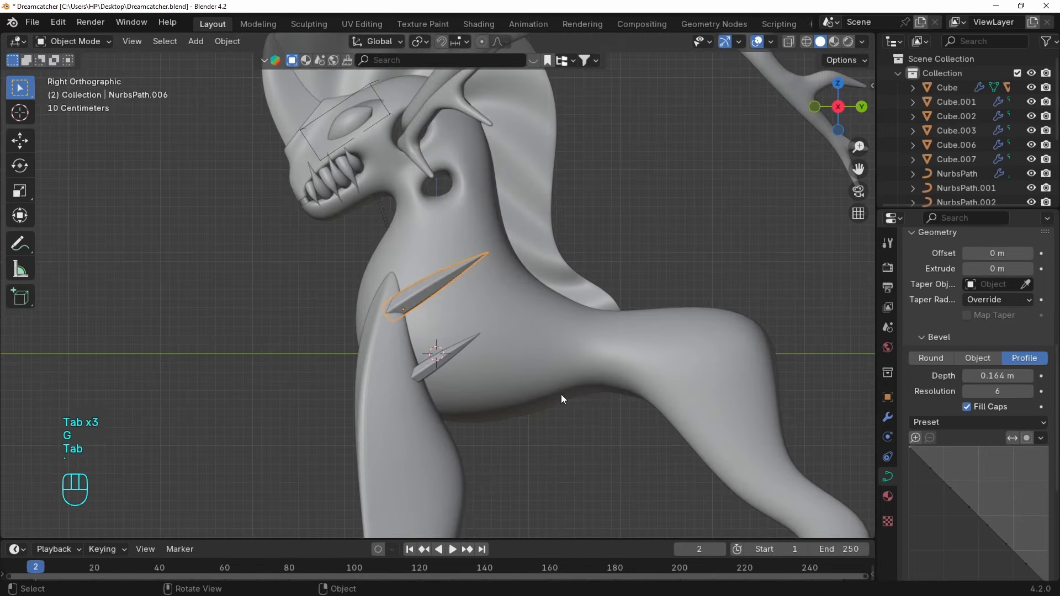
key("shift+d")
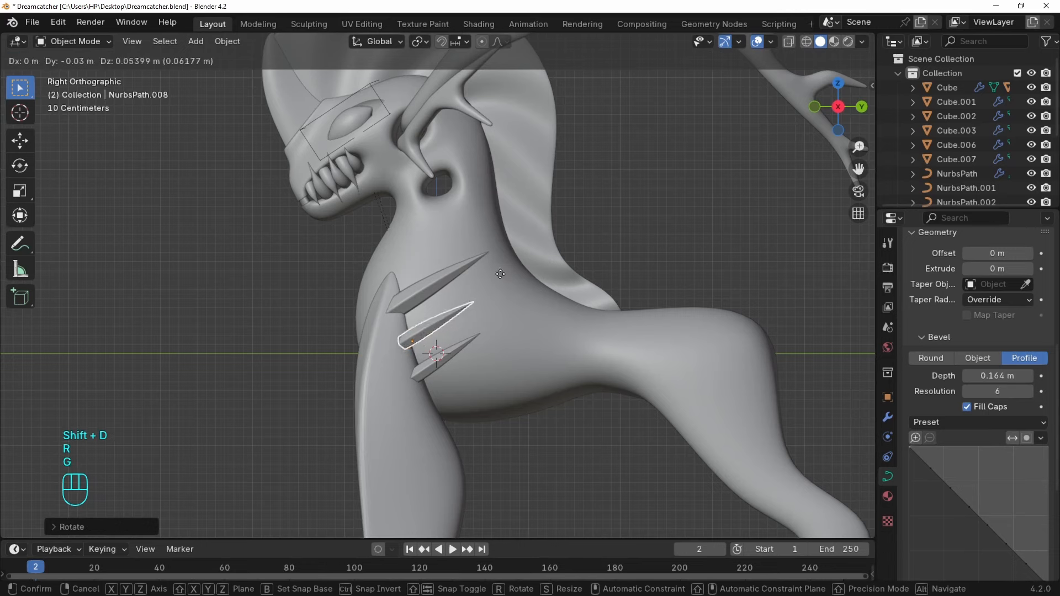
left_click(500, 274)
key("s")
left_click(522, 284)
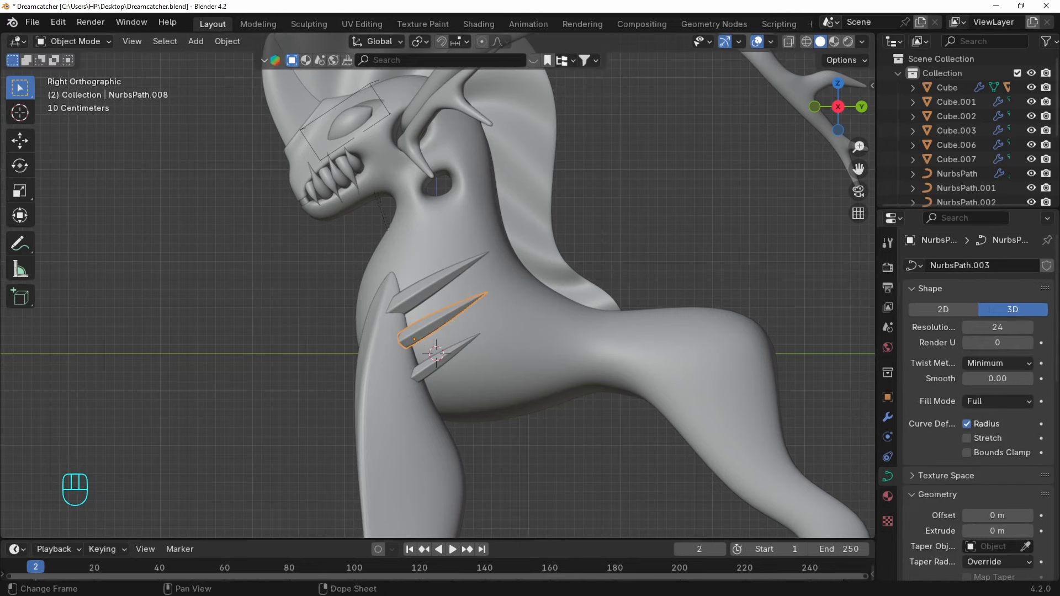
Switch the middle spike's bevel type to Round.
scroll(961, 460, "down", 2)
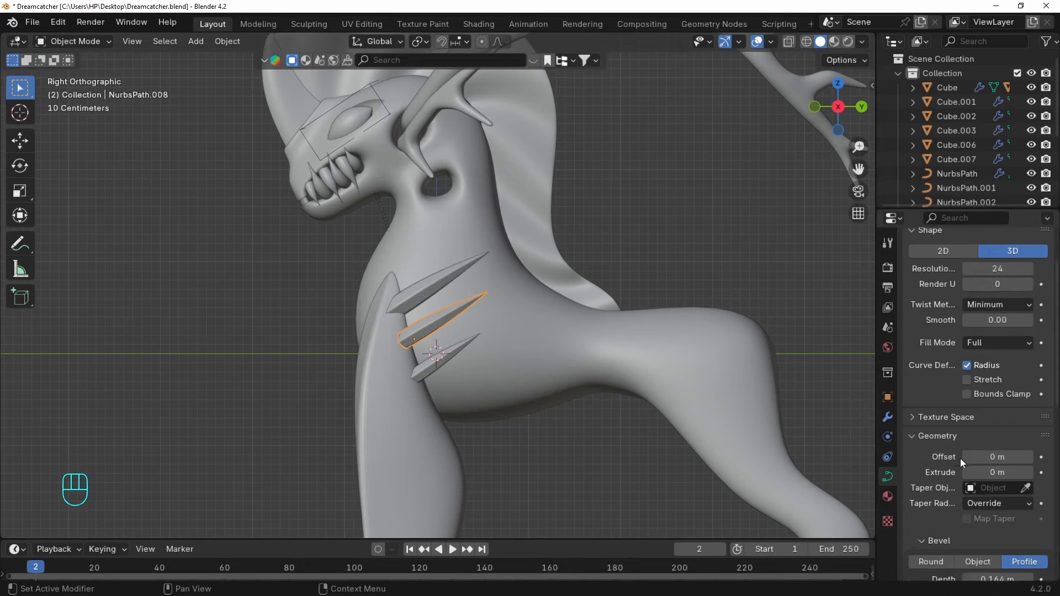
scroll(960, 458, "down", 6)
left_click(931, 386)
Extrude the middle spike's curve from its tip and shift its points so it arcs outward and back into the body.
middle_click_drag(449, 323, 397, 209)
key("Tab")
key("e")
left_click(463, 174)
key("e")
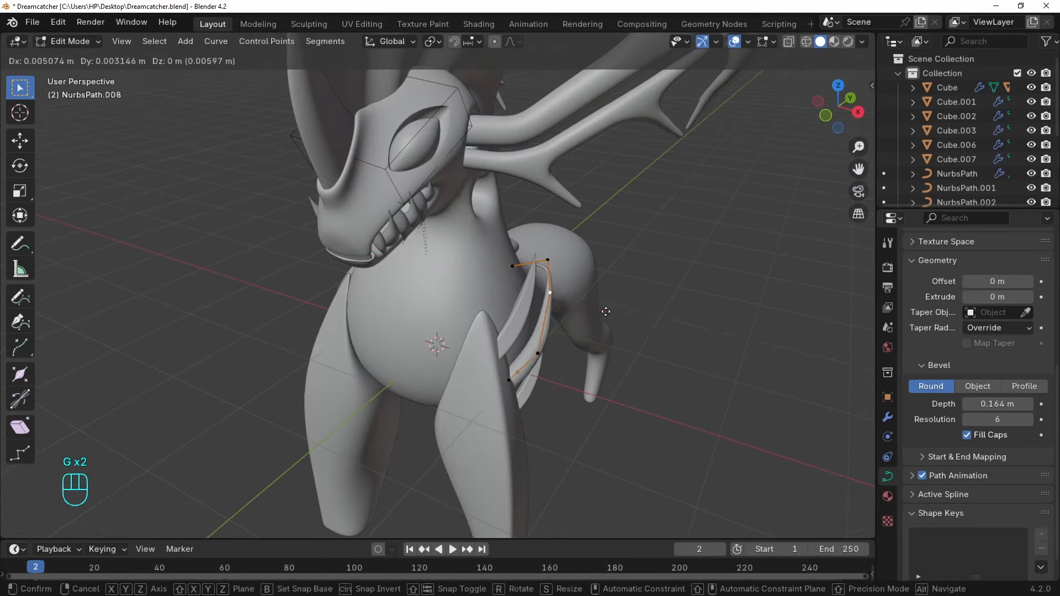
left_click(621, 311)
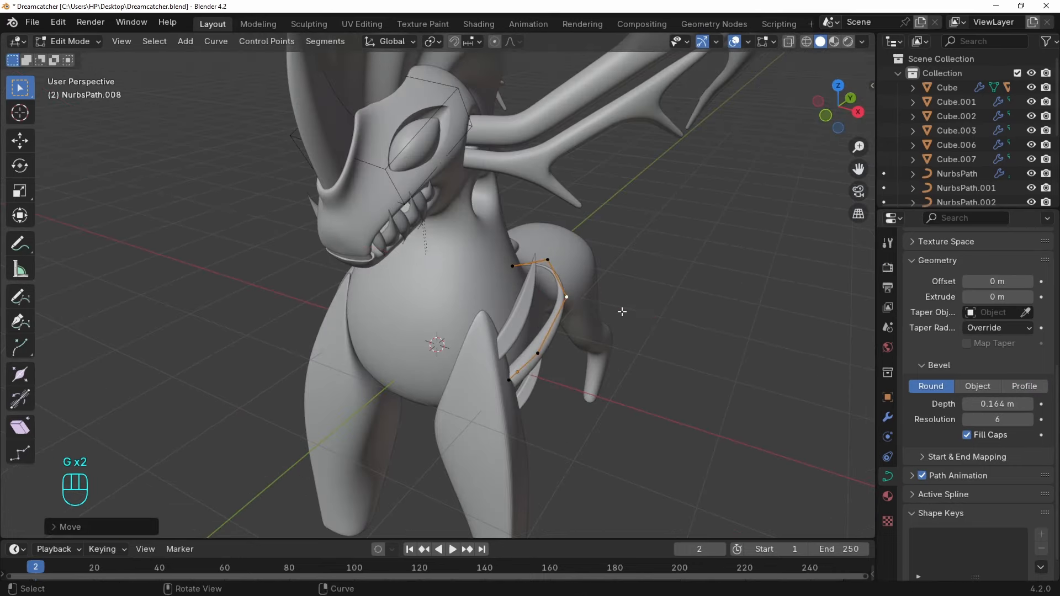
key("Tab")
Place the 3D cursor near the long middle spike's tip on the body and add a cylinder there.
middle_click_drag(621, 312, 470, 338)
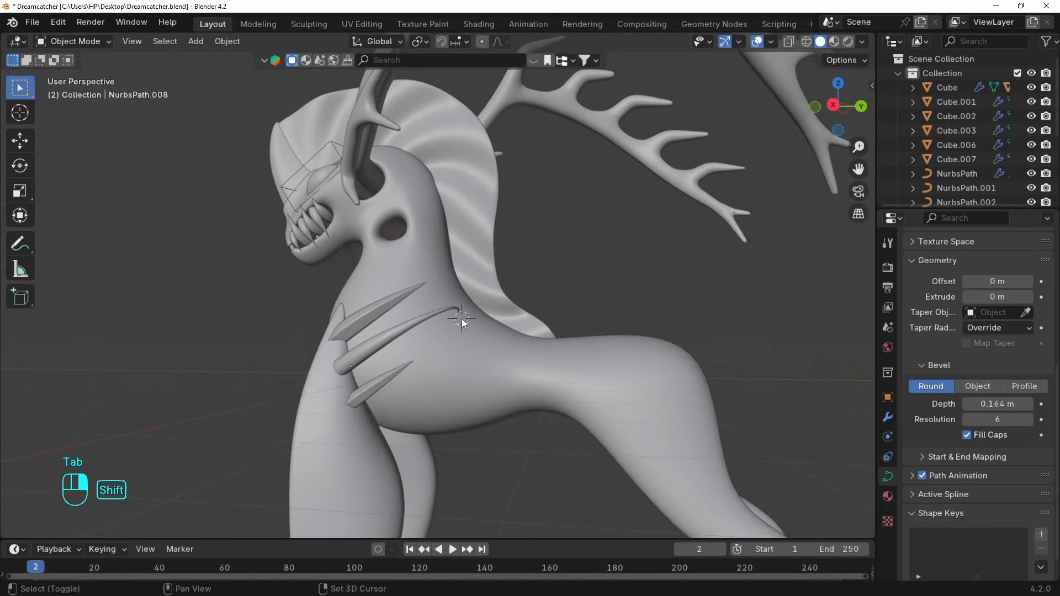
middle_click_drag(540, 272, 518, 301)
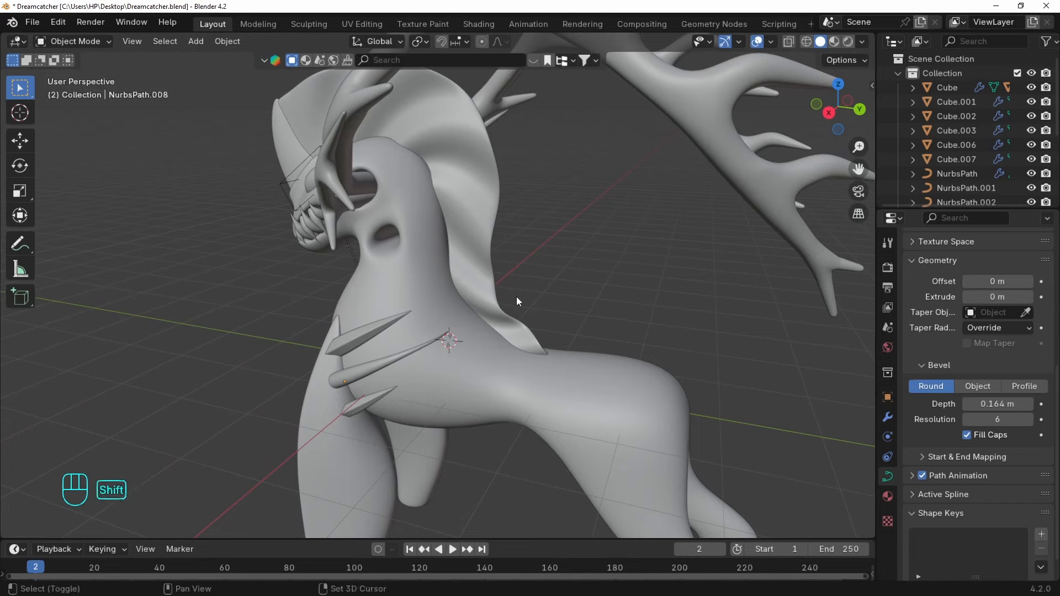
key("shift+a")
mouse_move(515, 296)
left_click(584, 371)
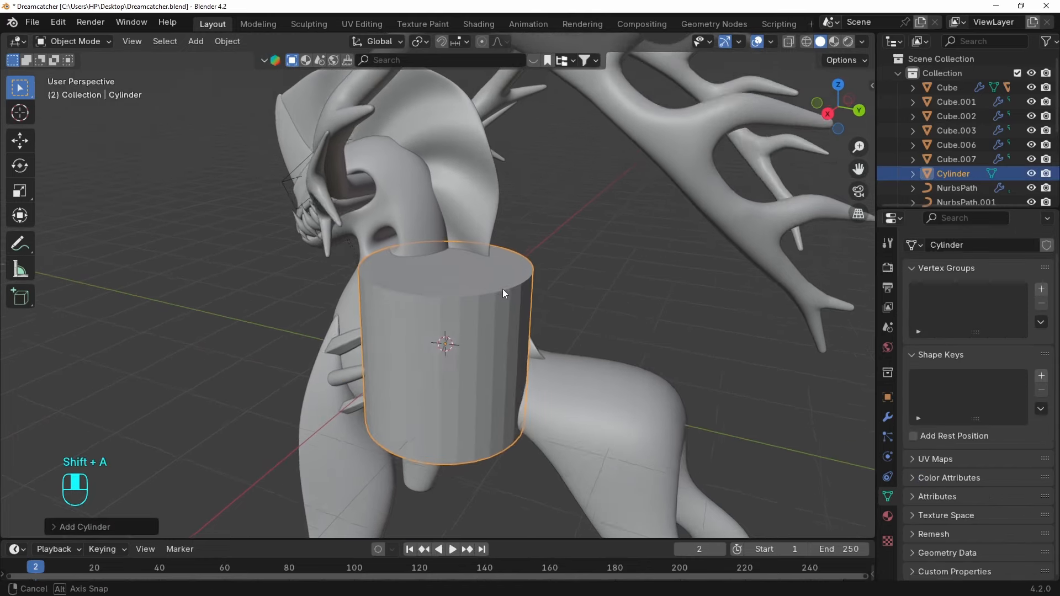
Inset the cylinder's top face to about half its radius.
key("Tab")
middle_click_drag(503, 290, 608, 228)
key("3")
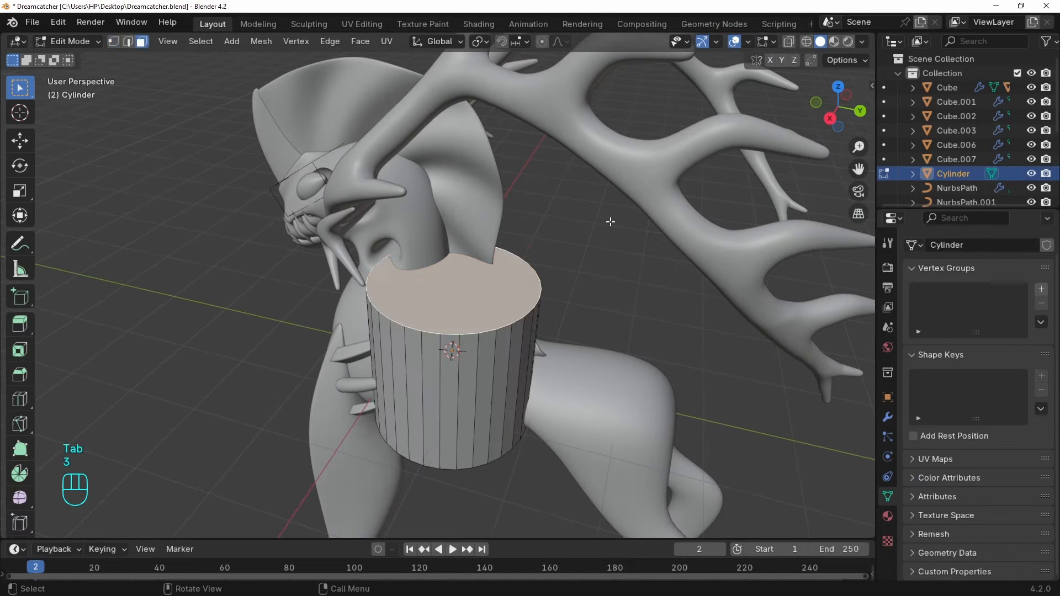
key("i")
left_click(571, 266)
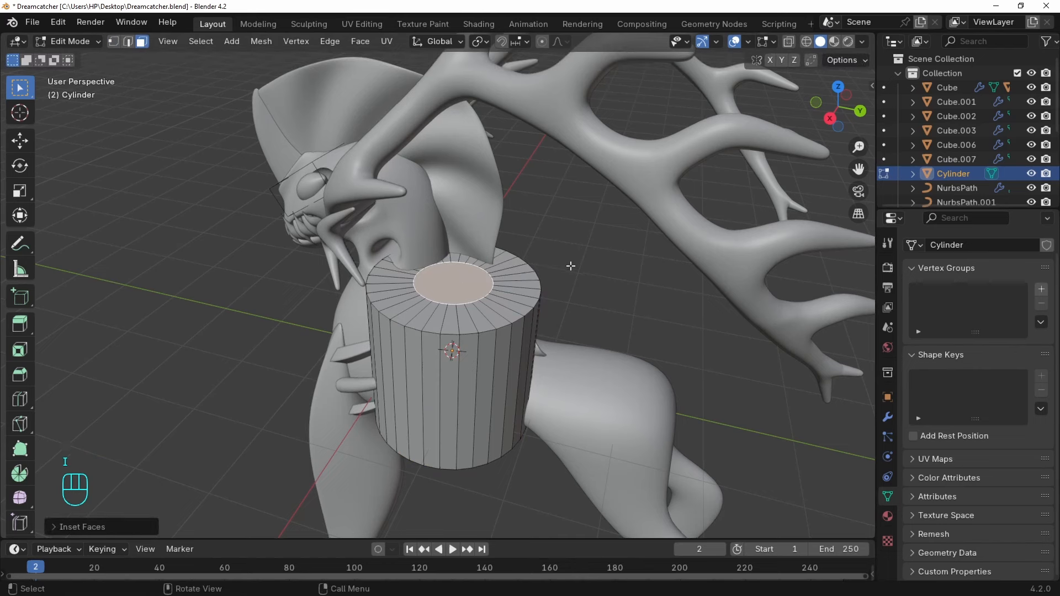
Delete all the cylinder's faces except the ring around the inset, leaving a flat washer shape.
left_click(488, 320, "alt")
key("ctrl+i")
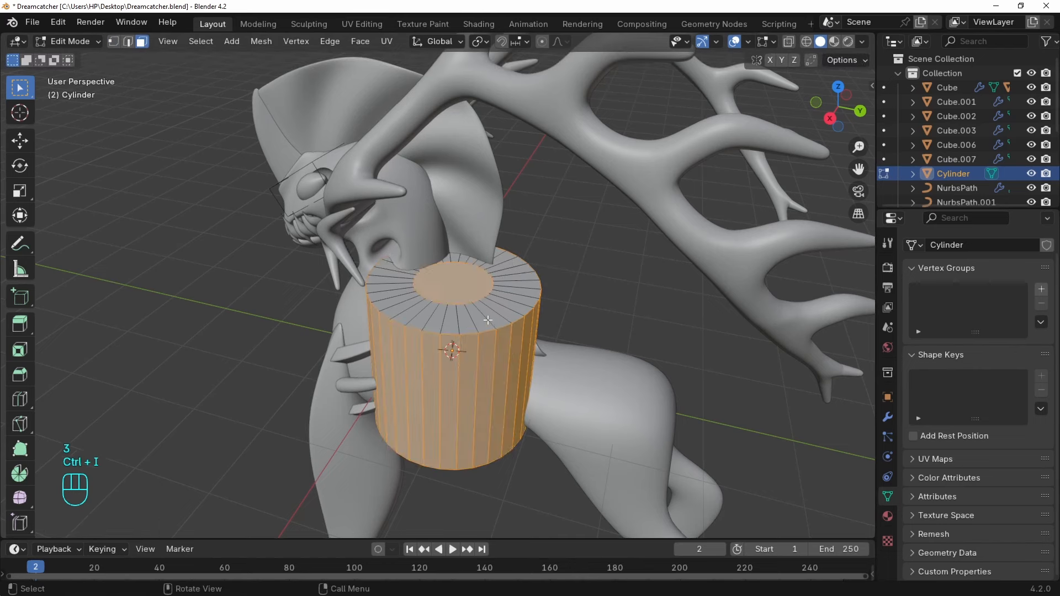
key("x")
left_click(461, 321)
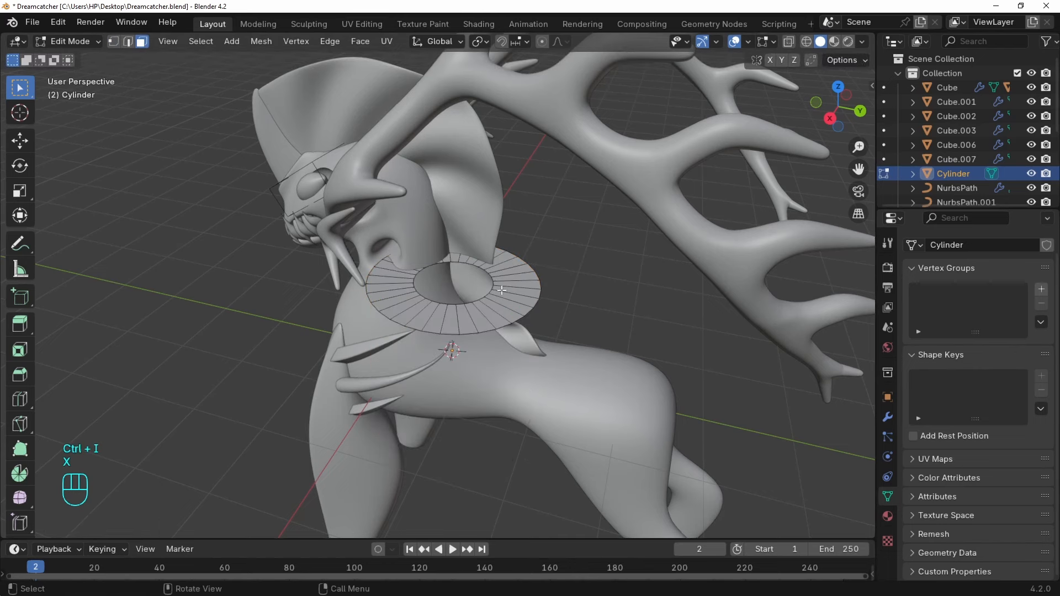
key("Tab")
Set the flat ring's origin to its geometry.
right_click(539, 280)
mouse_move(521, 328)
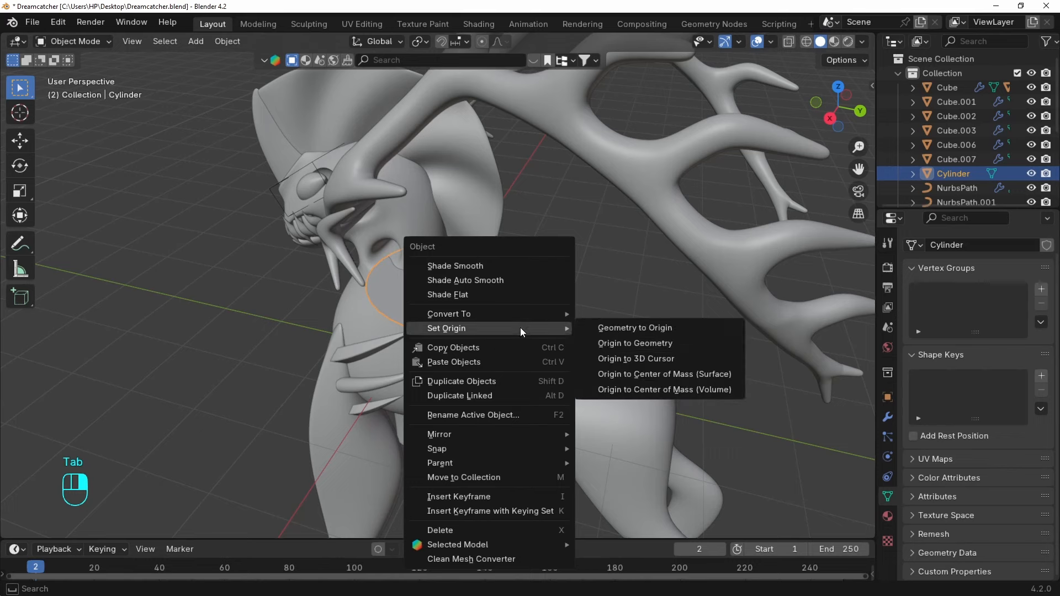
left_click(642, 347)
Rotate the flat ring freely to stand beside the neck and scale it down to a small disc.
middle_click_drag(489, 296, 476, 260)
key("r")
key("r")
left_click(446, 317)
key("s")
left_click(457, 273)
scroll(450, 251, "up", 2)
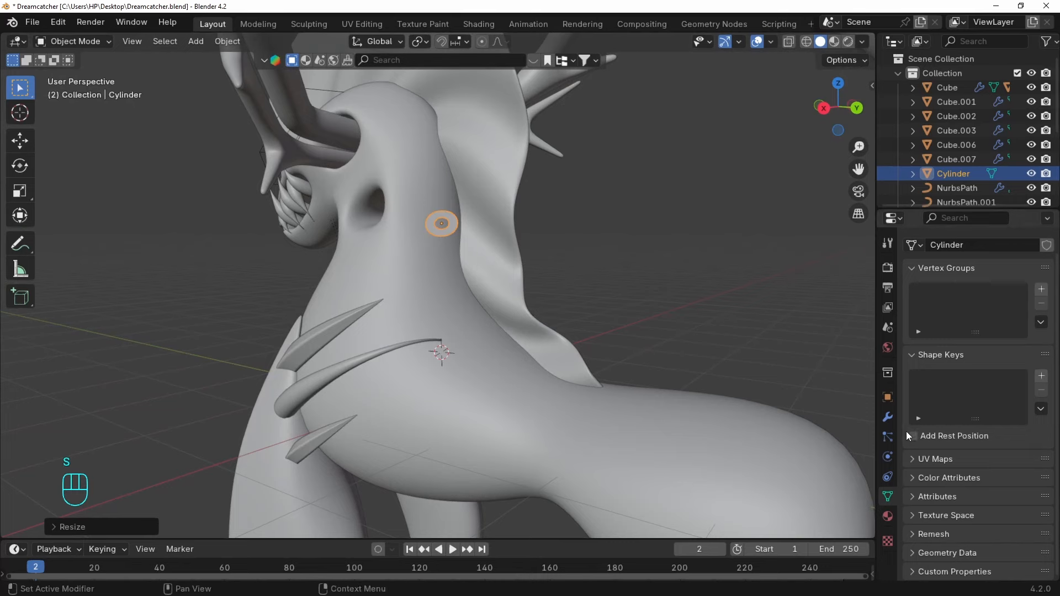
Add a Solidify modifier to the ring with a thickness of -0.145 m.
left_click(888, 416)
left_click(948, 267)
type("SOLI")
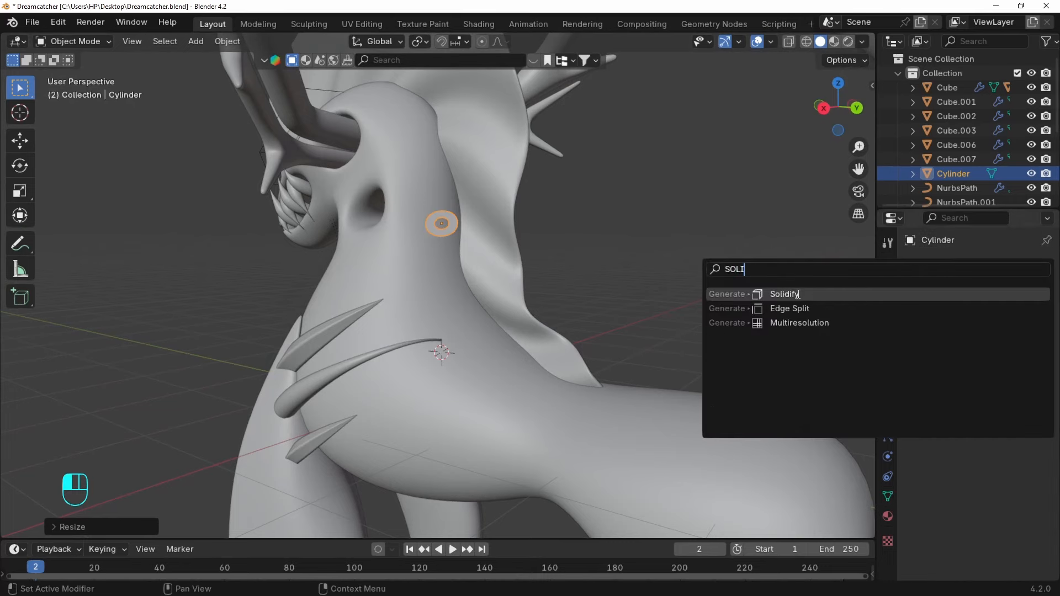
left_click(798, 295)
key("KP_Decimal")
middle_click_drag(497, 279, 576, 255)
scroll(575, 255, "down", 3)
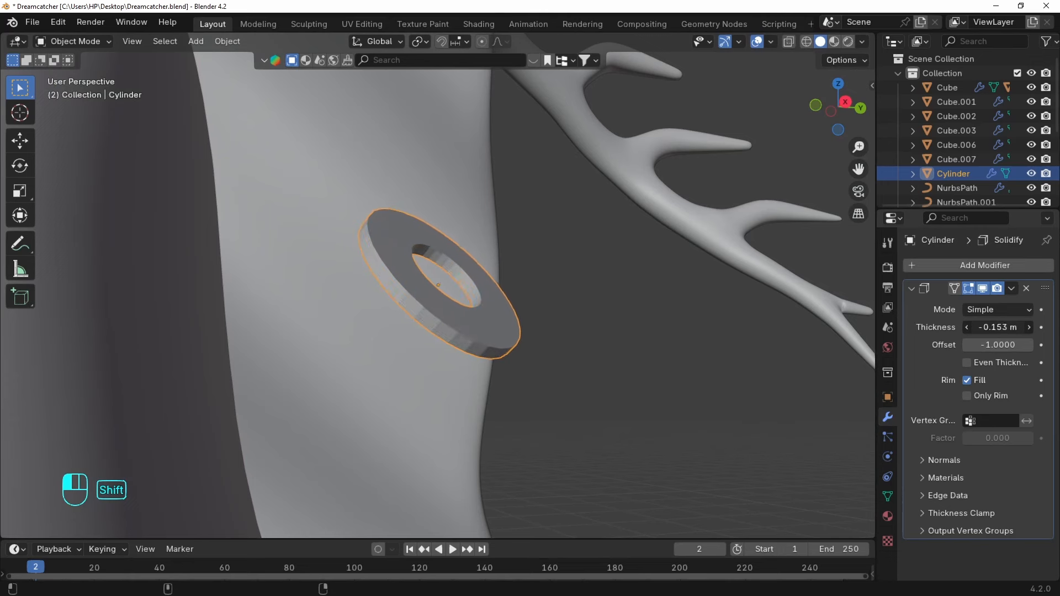
Add a Bevel modifier with amount 0.014 m and 2 segments to the ring, plus a level 3 subdivision.
left_click(942, 265)
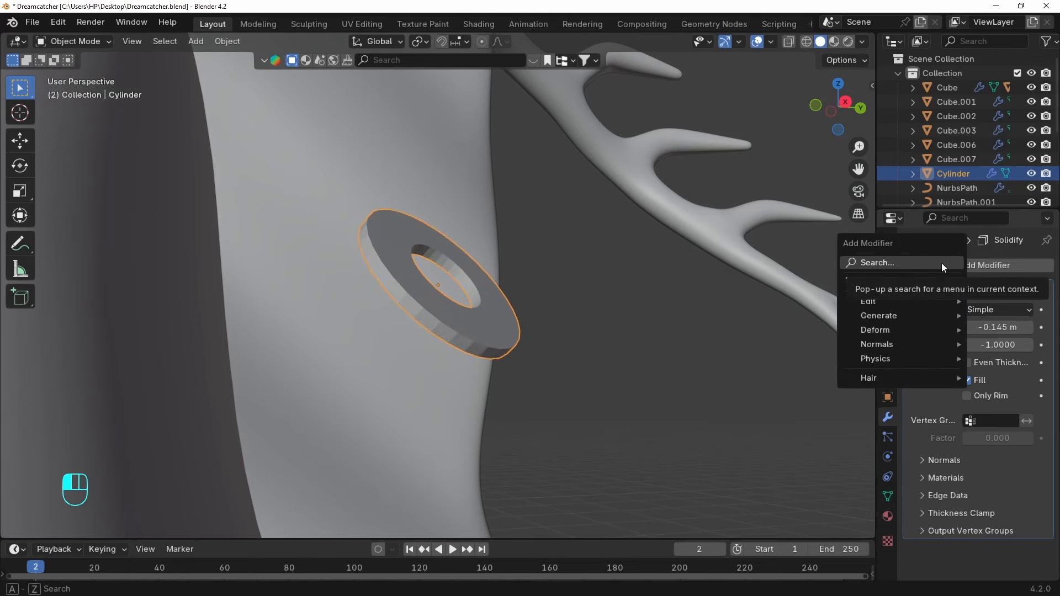
type("BEV")
left_click(816, 288)
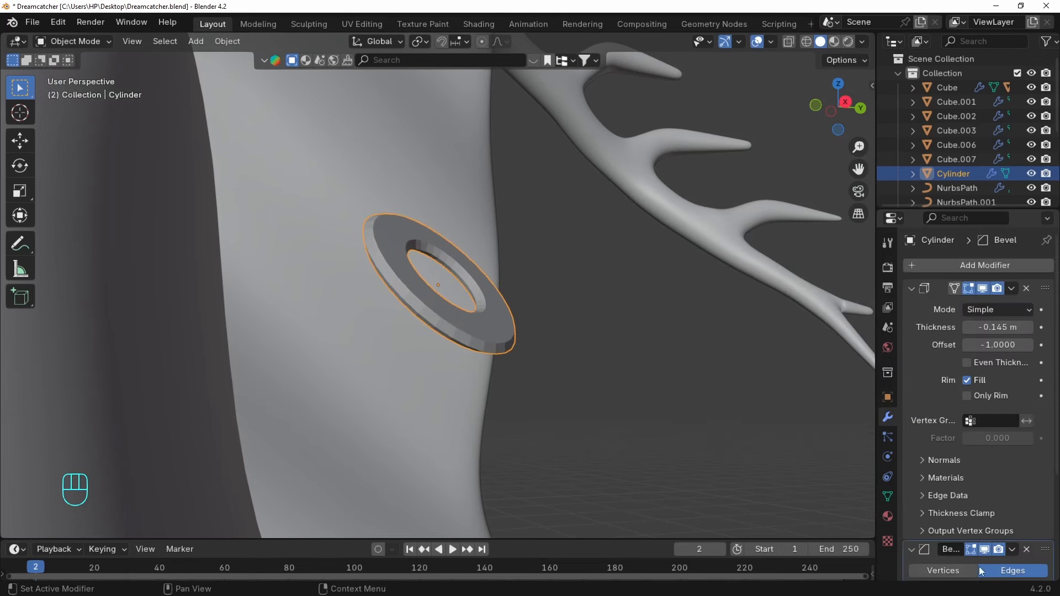
scroll(980, 568, "down", 5)
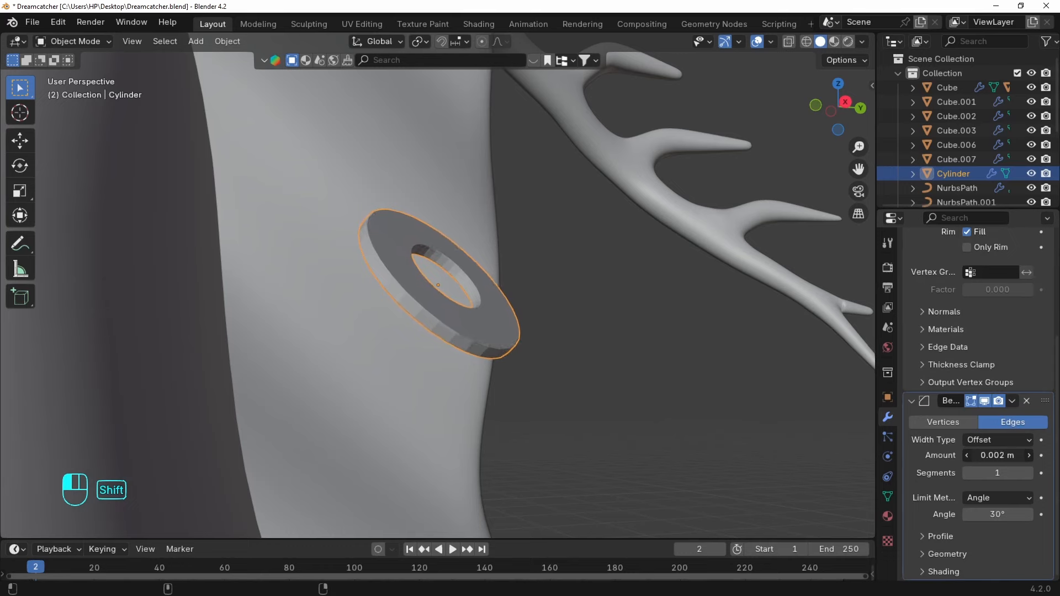
left_click(1028, 473)
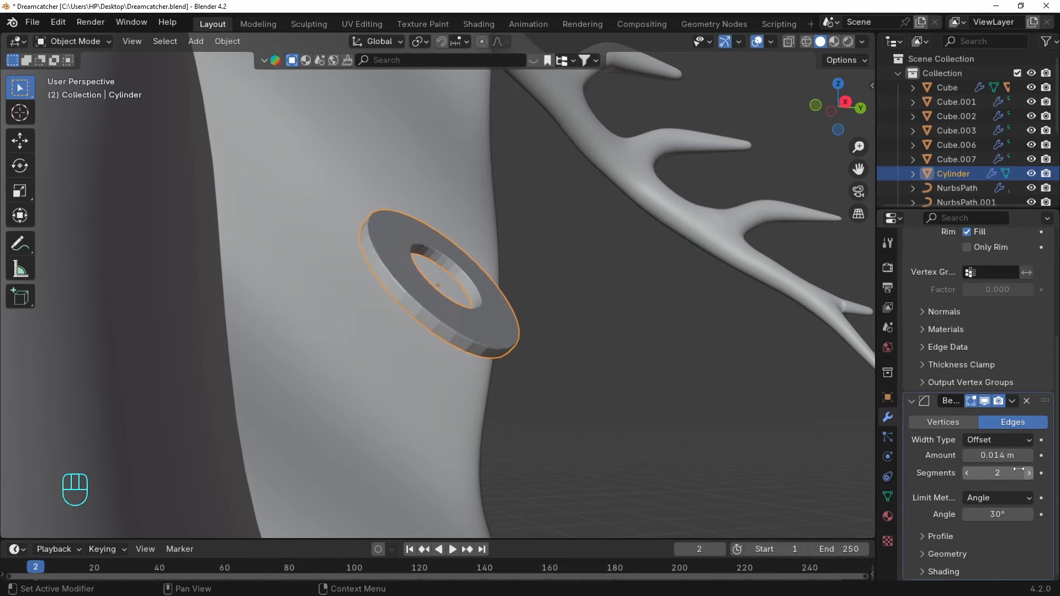
middle_click_drag(632, 324, 527, 270)
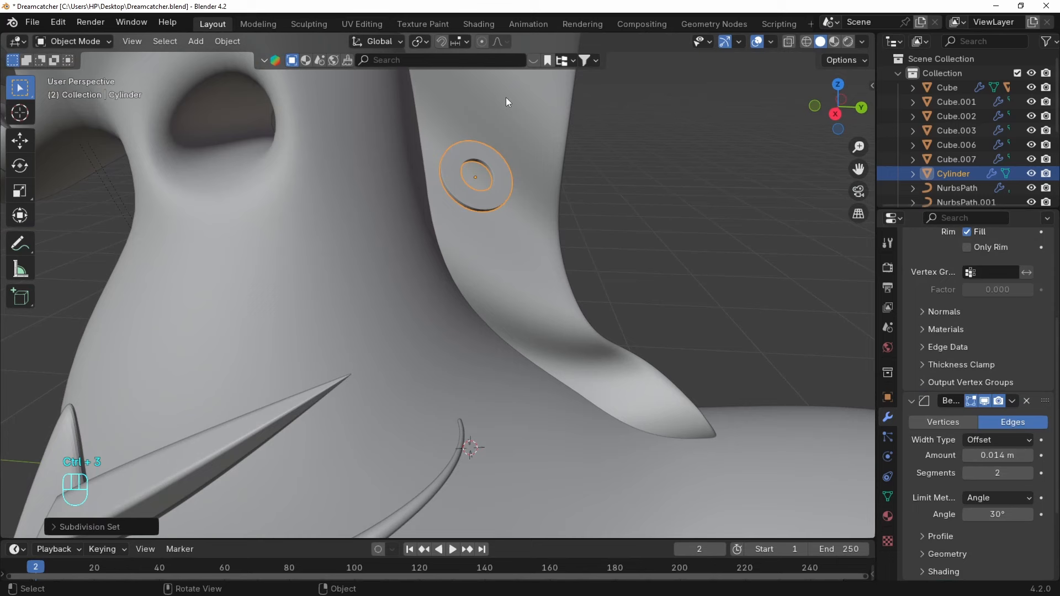
Set snapping to Face with the Center base and Align Rotation to Target, and try it on the ring.
left_click(460, 42)
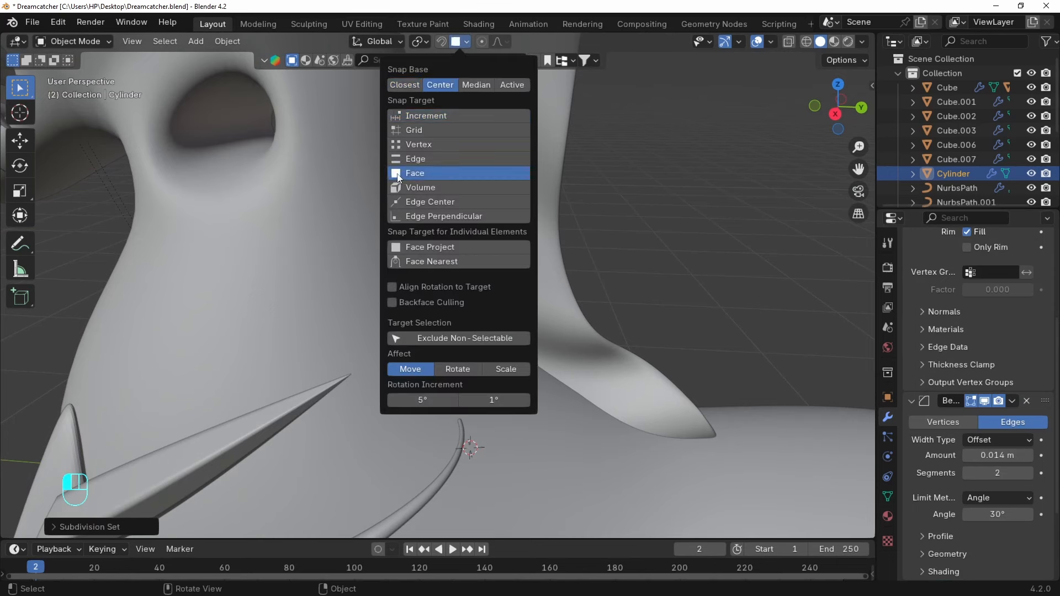
left_click(393, 287)
key("Escape")
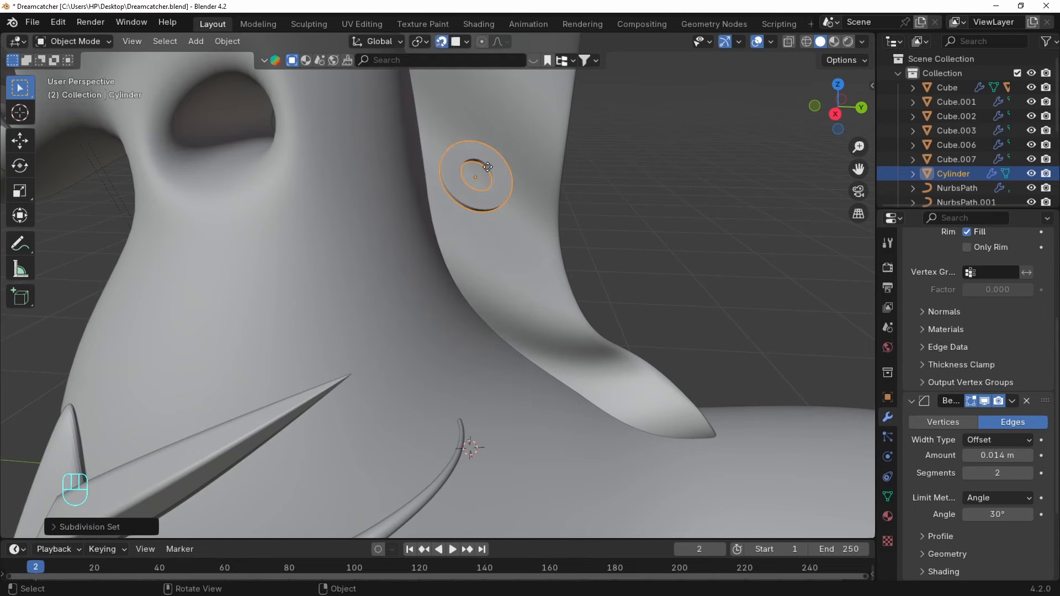
key("g")
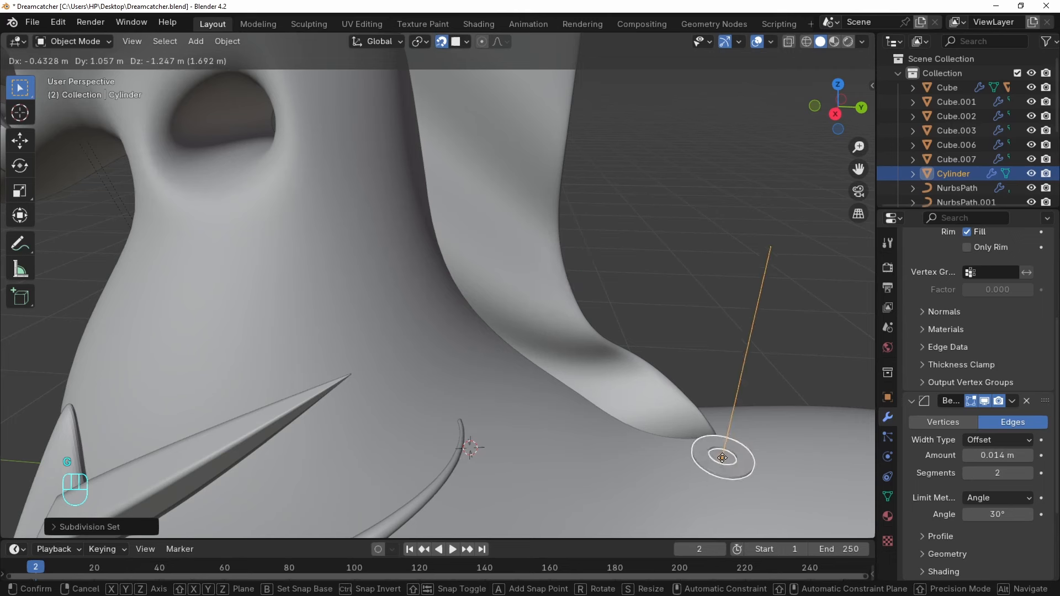
right_click(362, 237)
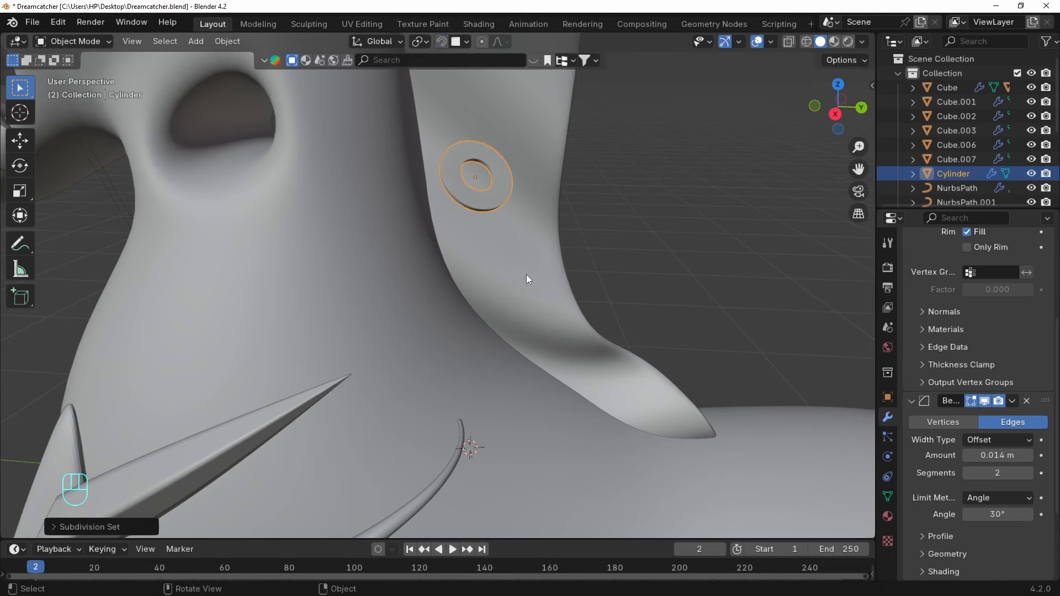
Snap the ring onto the body surface at the middle spike's tip and resize it.
key("g")
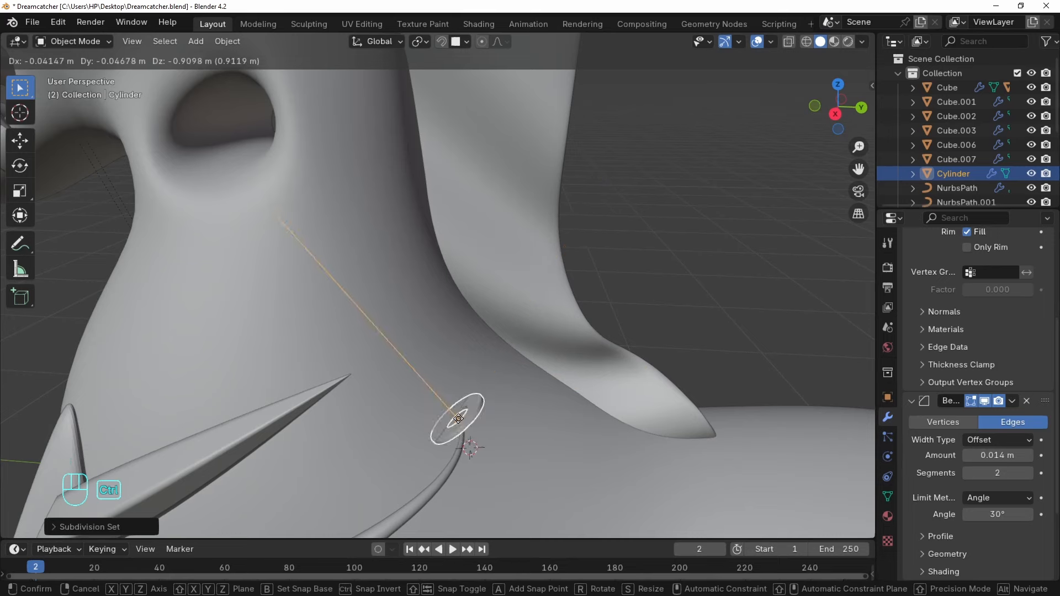
left_click(458, 417)
middle_click_drag(485, 422, 534, 373)
key("s")
Scale down the ring's inner edge loop to make its center hole narrower.
key("KP_Decimal")
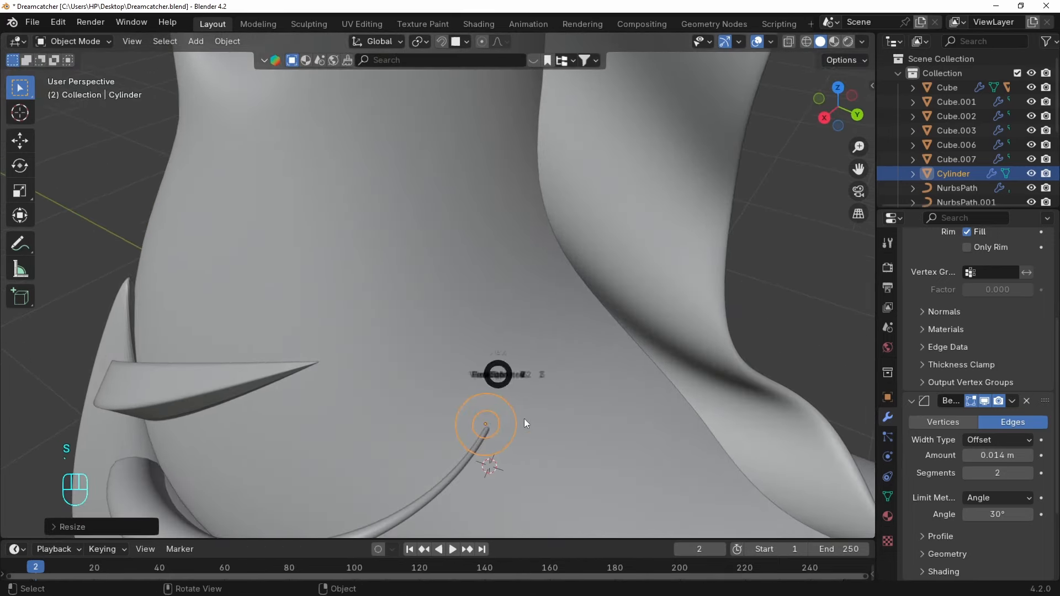
key("Tab")
key("alt+z")
key("2")
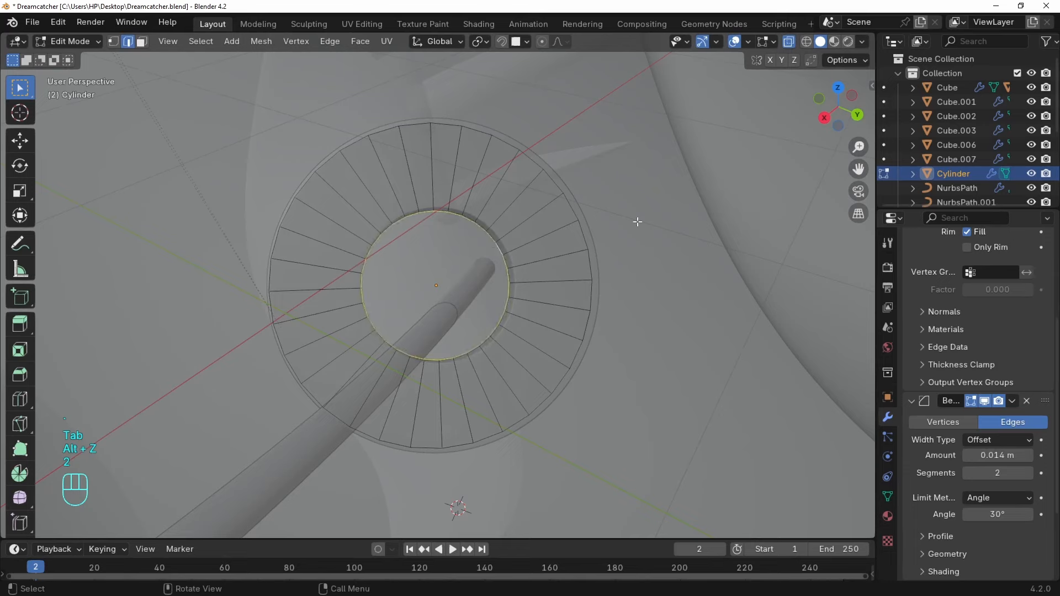
key("s")
left_click(551, 253)
key("alt+z")
key("Tab")
Move the ring so its hole is centered on the middle spike's tip.
key("g")
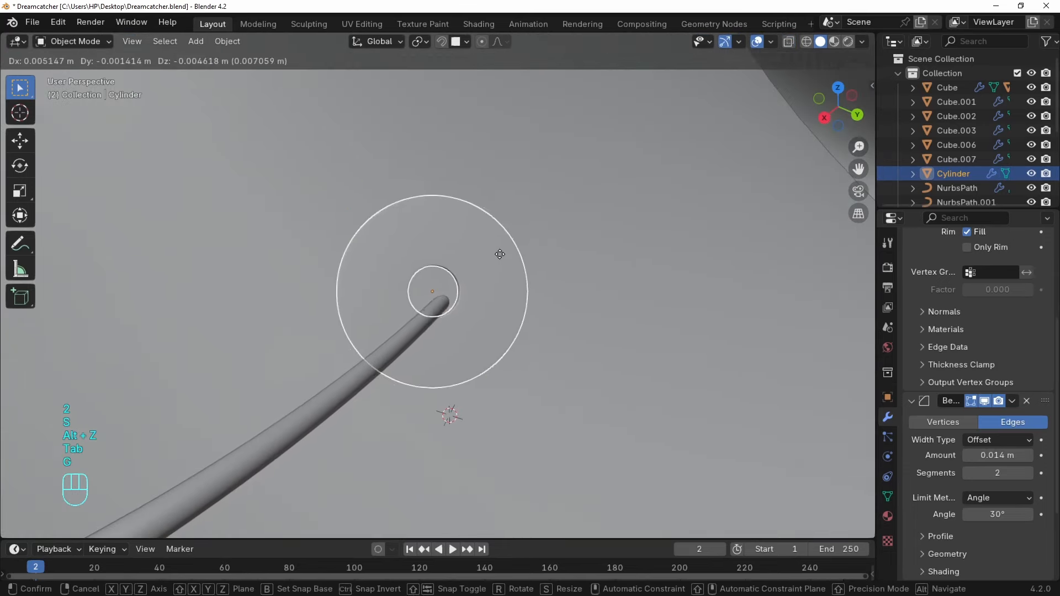
left_click(500, 254)
key("g")
left_click(495, 341)
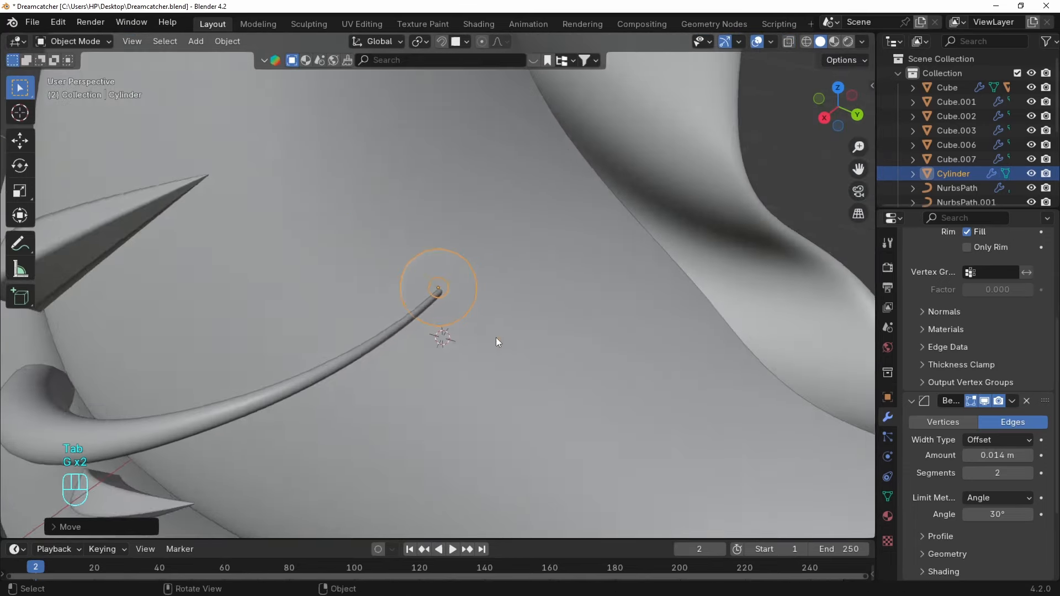
Scale the ring down and reposition it so its hole is centered on the curved spike's tip.
middle_click_drag(496, 342, 521, 288)
key("s")
left_click(516, 295)
key("g")
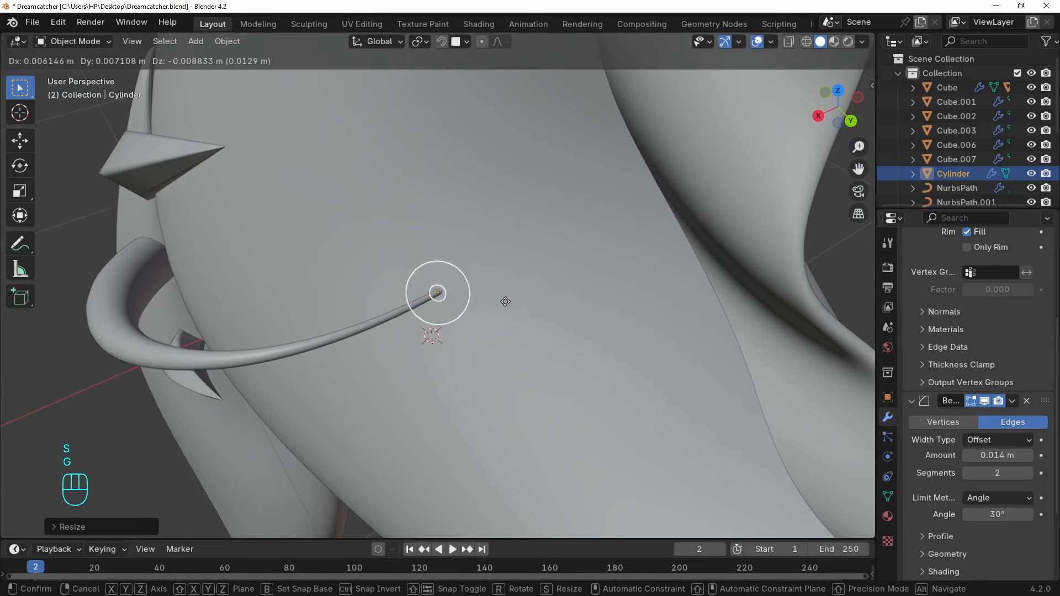
left_click(505, 302)
Adjust the radius of the curved spike's end point to thicken its tip inside the ring.
left_click(402, 303)
key("Tab")
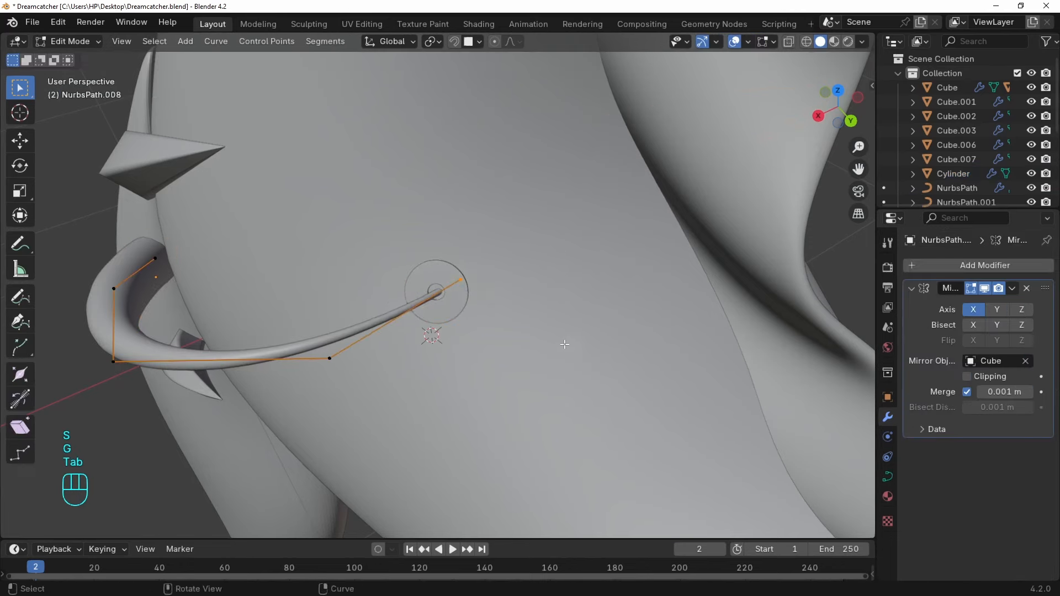
key("alt+s")
left_click(630, 295)
key("alt+s")
left_click(417, 390)
key("Tab")
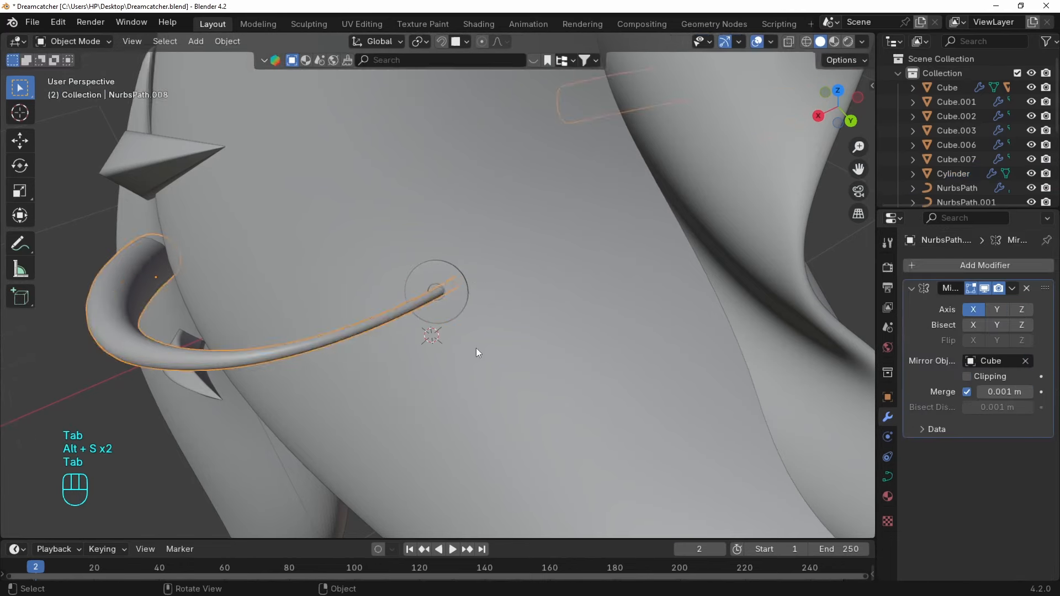
Return the 3D cursor to the world origin.
middle_click_drag(478, 352, 499, 303)
key("shift+s")
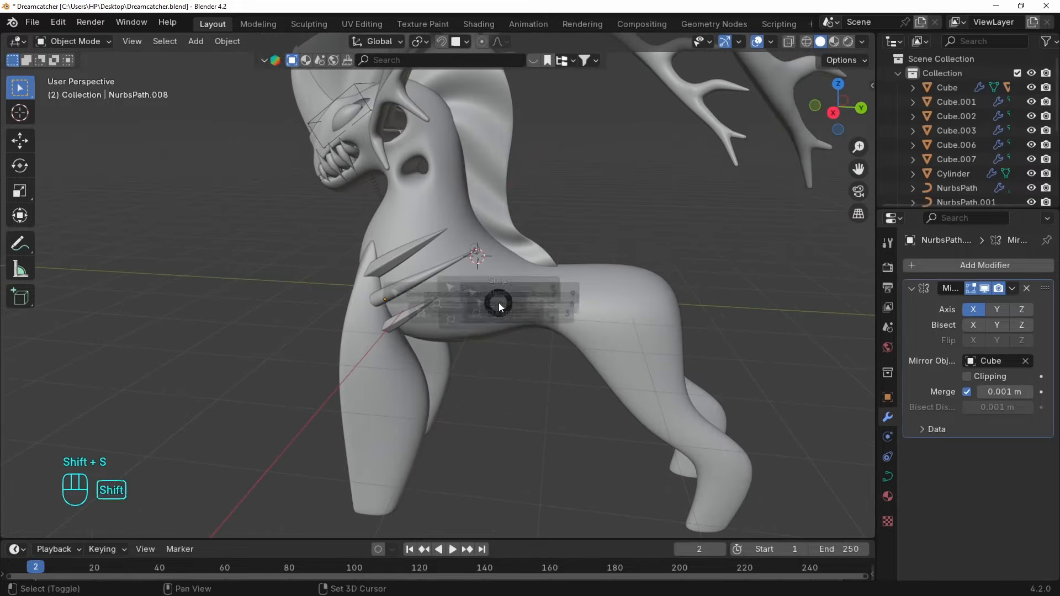
left_click(387, 363)
middle_click_drag(595, 419, 661, 392)
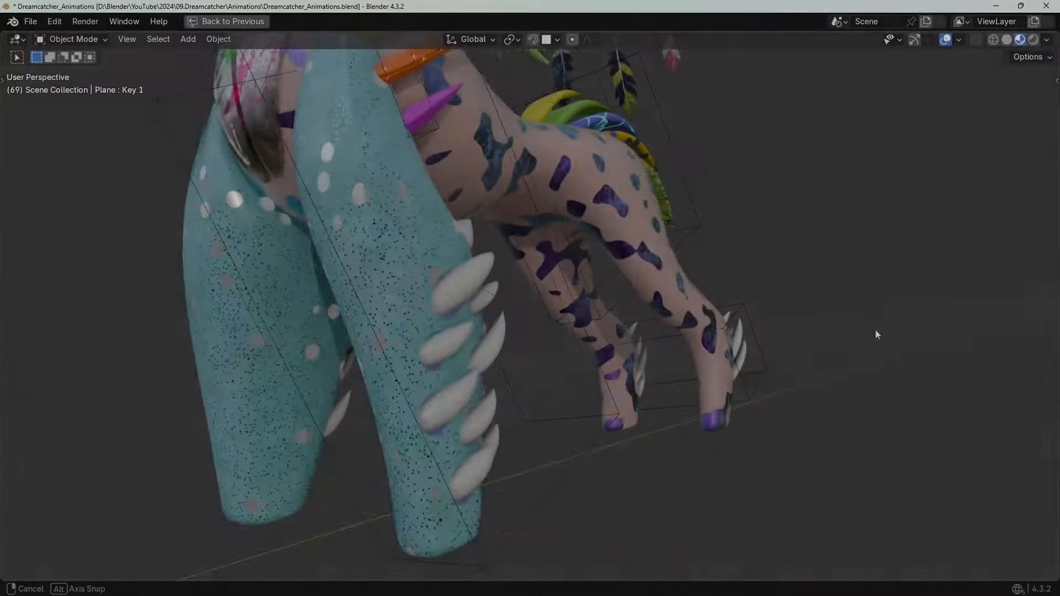
Set the bevel of the duplicated spike beside the front leg to Round.
middle_click_drag(875, 331, 669, 330)
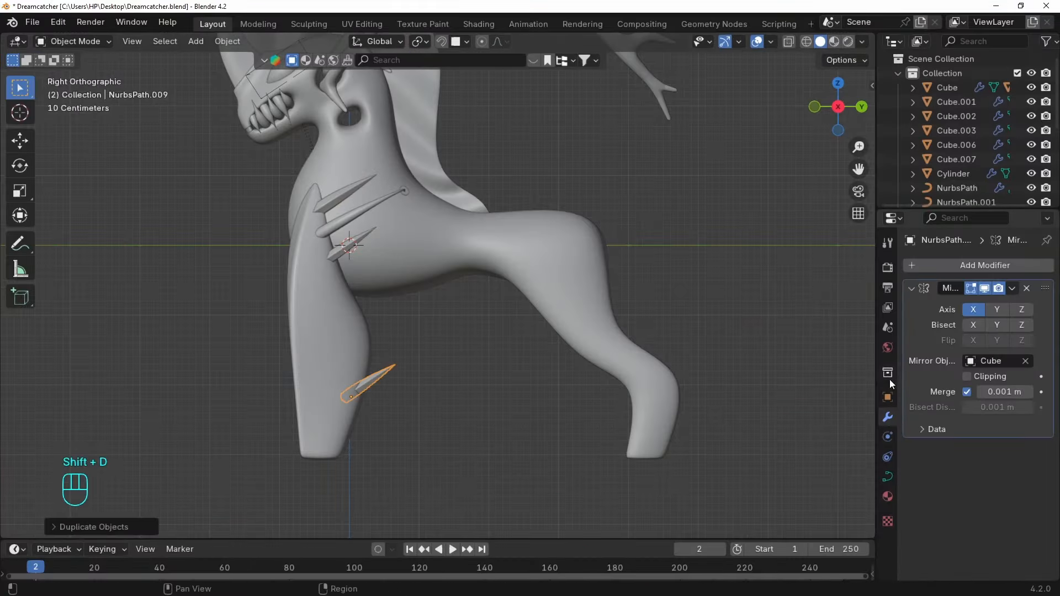
left_click(887, 476)
scroll(969, 531, "down", 10)
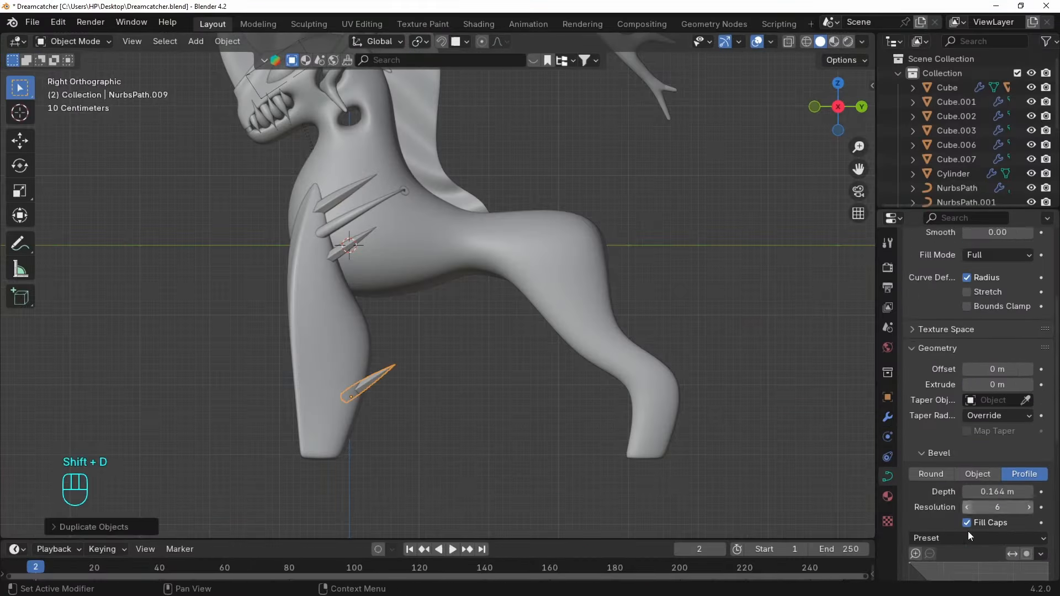
left_click(931, 416)
middle_click_drag(296, 358, 411, 336)
Thicken all of the duplicated spike's control points and rotate the spike to stand steeper along the front leg.
key("Tab")
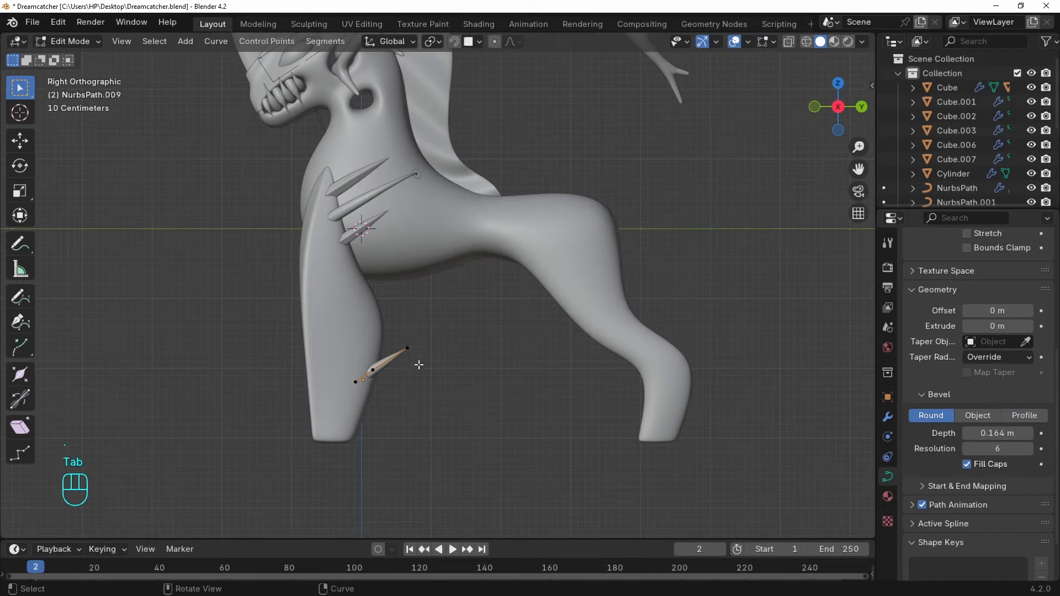
left_click(445, 356)
key("Tab")
key("r")
left_click(398, 320)
Move the spike's selected control point to bend it, and place the spike against the back of the front leg.
key("Tab")
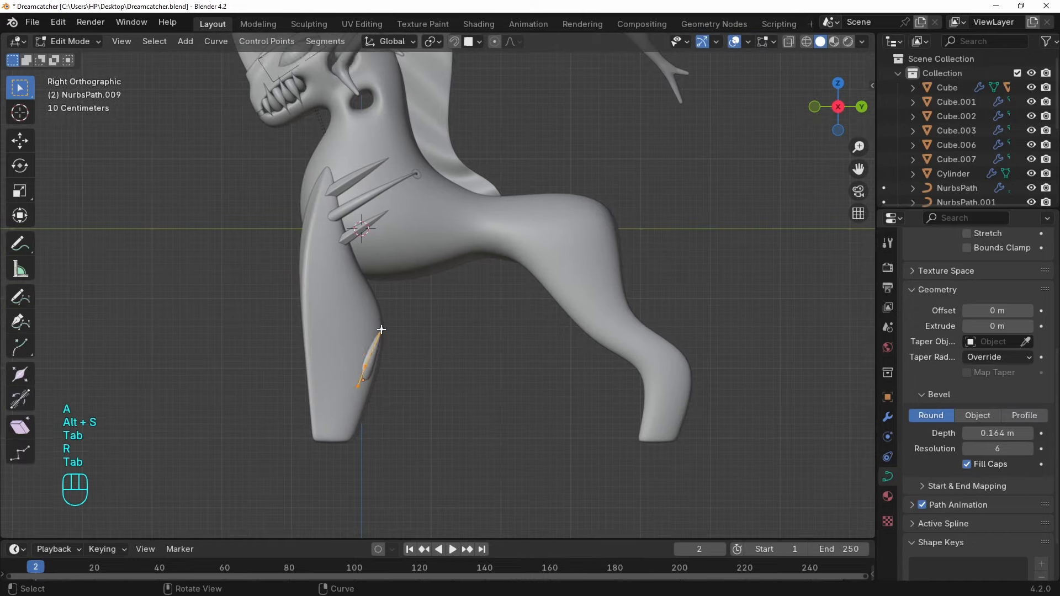
key("g")
left_click(372, 349)
key("Tab")
key("g")
left_click(384, 321)
Move the spike sideways onto the front leg's surface and rotate it freely so it emerges from the leg.
middle_click_drag(387, 320, 302, 331)
key("g")
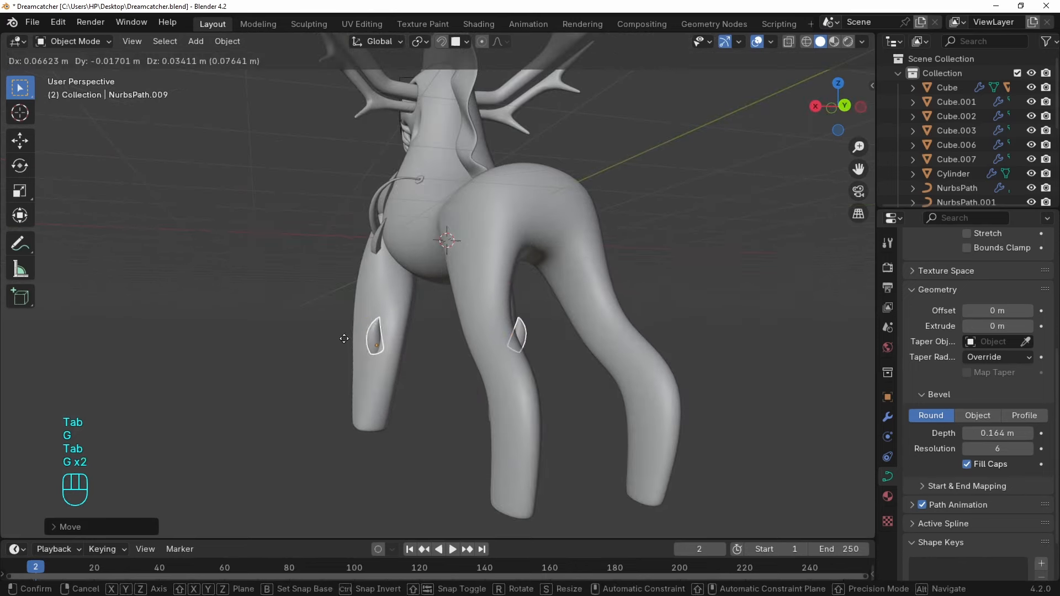
left_click(345, 335)
key("r")
key("r")
left_click(367, 327)
Duplicate the leg spike, place the copy lower on the front leg, and rotate it freely.
middle_click_drag(367, 327, 439, 372)
key("shift+d")
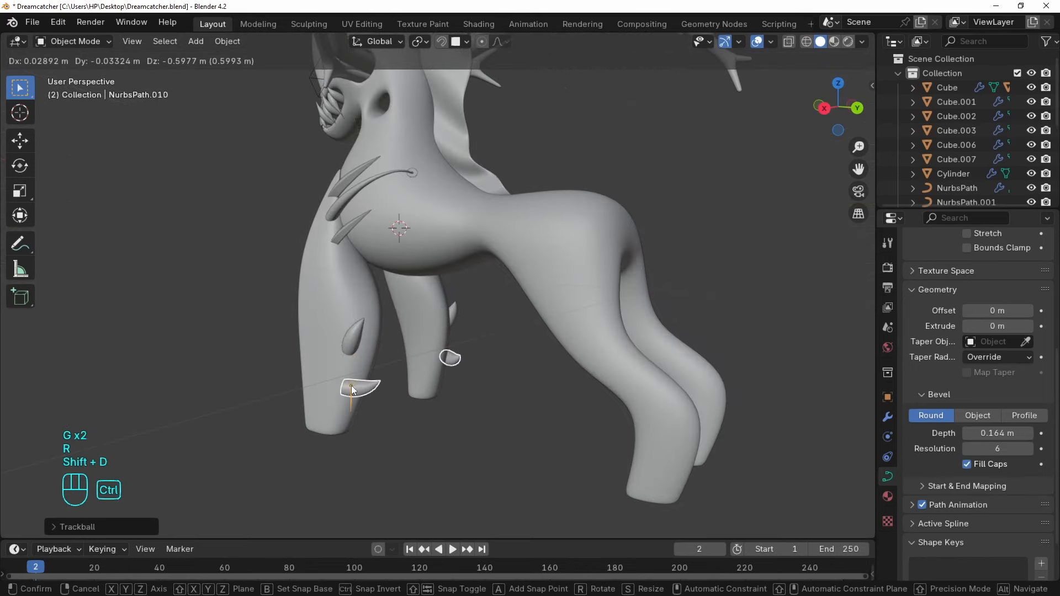
left_click(351, 385)
key("r")
key("r")
left_click(332, 330)
Move the lower spike into the leg's surface and tilt it to point up and backward like the upper one.
middle_click_drag(331, 331, 570, 273, "alt")
key("g")
left_click(552, 309)
middle_click_drag(552, 309, 593, 367)
key("r")
key("r")
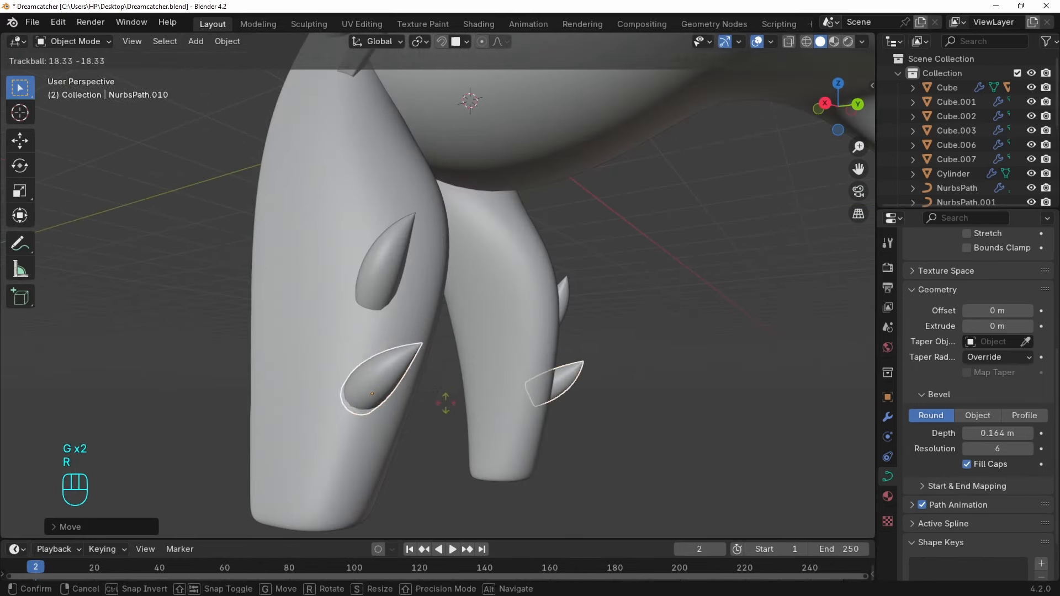
Move the lower spike against the front leg and trackball-rotate it to follow the leg's surface.
left_click(445, 403)
key("g")
left_click(446, 371)
key("r")
key("r")
middle_click_drag(446, 371, 434, 318, "alt")
left_click(379, 333)
In right orthographic view, adjust the thickness of the lower spike through the radius of all its control points.
key("grave")
left_click(536, 319)
key("Escape")
key("Tab")
key("a")
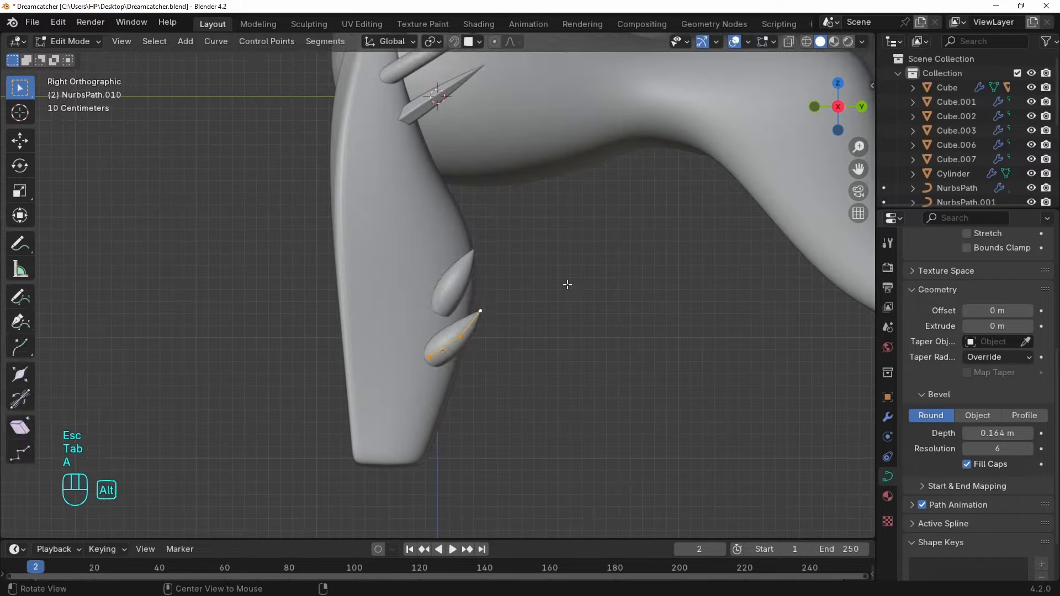
key("alt+s")
left_click(518, 301)
Reposition the spikes higher on the back of the front leg and rotate them.
key("Tab")
left_click(454, 285)
key("g")
left_click(452, 276)
key("r")
left_click(486, 331)
Duplicate a spike onto the outer side of the front leg, then rotate and reposition the copy.
key("shift+d")
left_click(465, 264)
key("r")
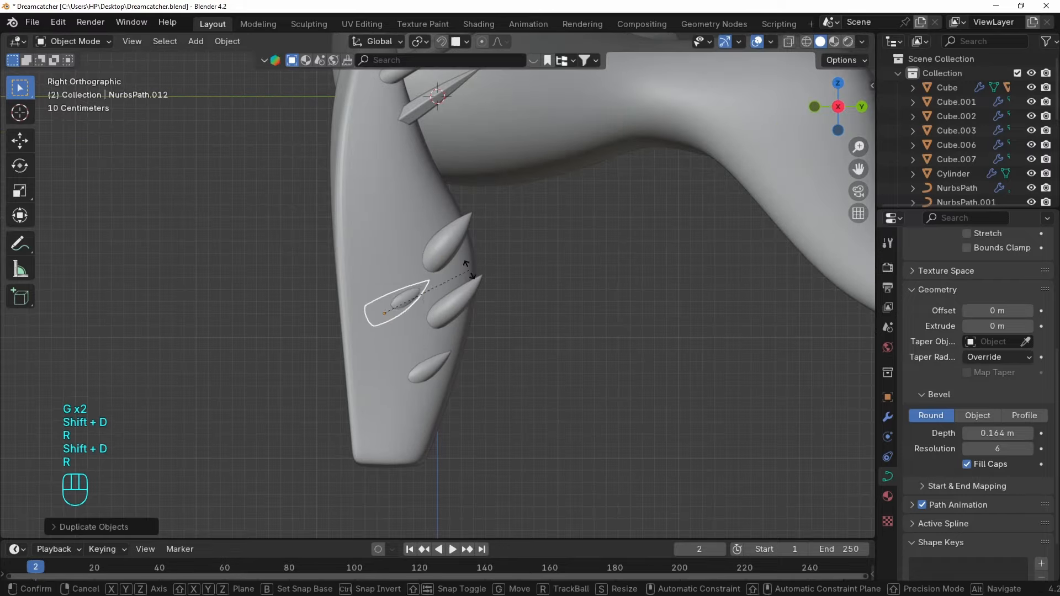
key("g")
middle_click_drag(350, 312, 568, 385)
Add another spike copy on the front leg and fit its position and angle to the surface.
key("grave")
key("shift+d")
key("g")
key("r")
key("g")
middle_click_drag(452, 366, 494, 399)
key("r")
Duplicate a spike lower on the leg, reshape it by moving its control points, and refine its rotation and position.
key("shift+d")
key("g")
key("r")
key("r")
key("Tab")
key("g")
key("g")
left_click(448, 393)
scroll(447, 393, "down", 3)
key("Tab")
key("r")
key("g")
Duplicate the reshaped spike and vary the copy by moving its control points.
key("shift+d")
key("Tab")
key("g")
key("Tab")
Place one more spike copy near the lower end of the front leg and rotate it into line.
key("shift+d")
key("g")
left_click(414, 462)
key("r")
key("g")
middle_click_drag(414, 462, 470, 335)
left_click(430, 433)
Duplicate a final lower-leg spike and adjust the control points and placement of the spikes to even out the cluster.
key("shift+d")
key("g")
key("Tab")
key("g")
key("Tab")
key("Tab")
key("g")
key("Tab")
key("g")
scroll(422, 325, "up", 3)
left_click(422, 321)
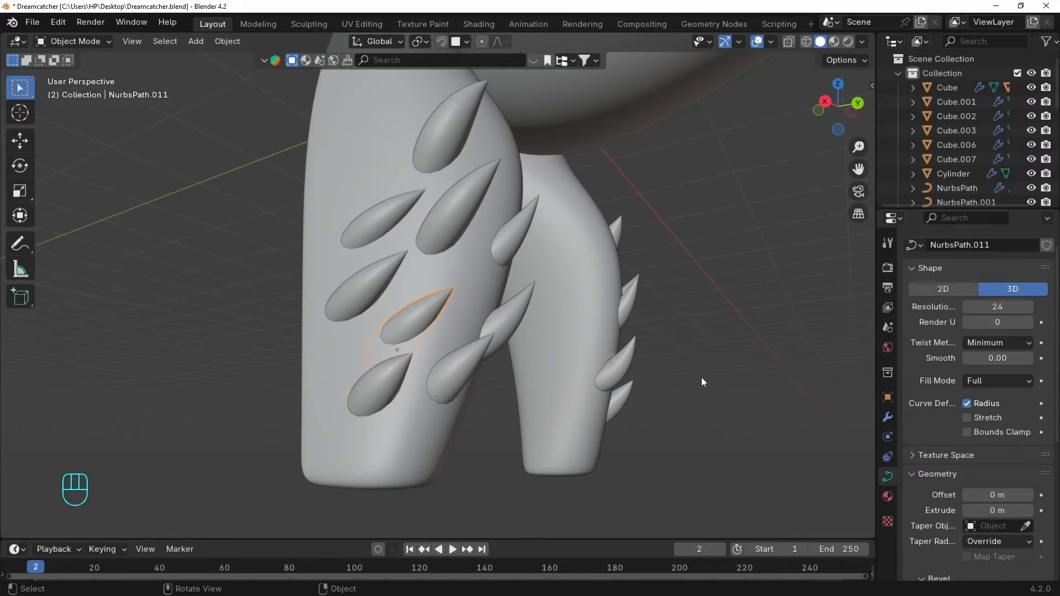
Increase the bevel resolution of the leg spikes to 13.
scroll(994, 398, "down", 8)
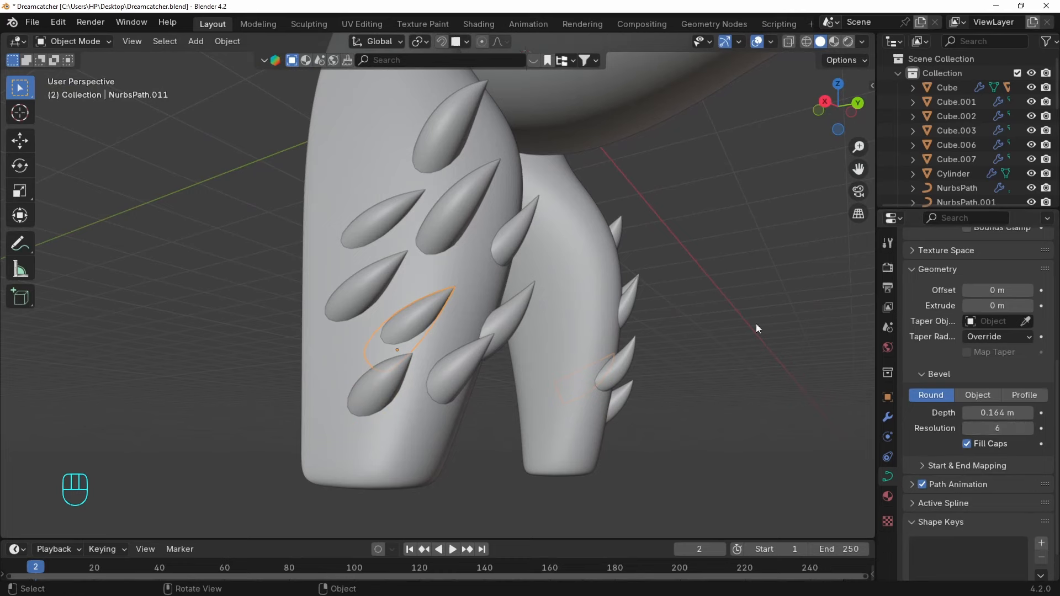
left_click(1029, 428)
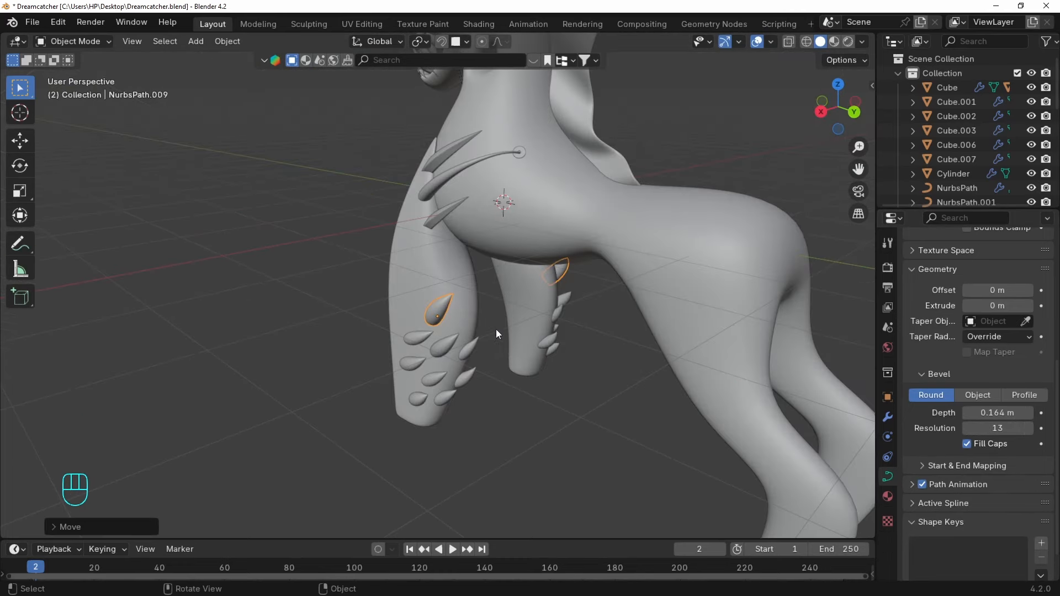
Inset the face at the back of the front leg's elbow and extrude it inward to form a socket.
left_click(496, 329)
key("Tab")
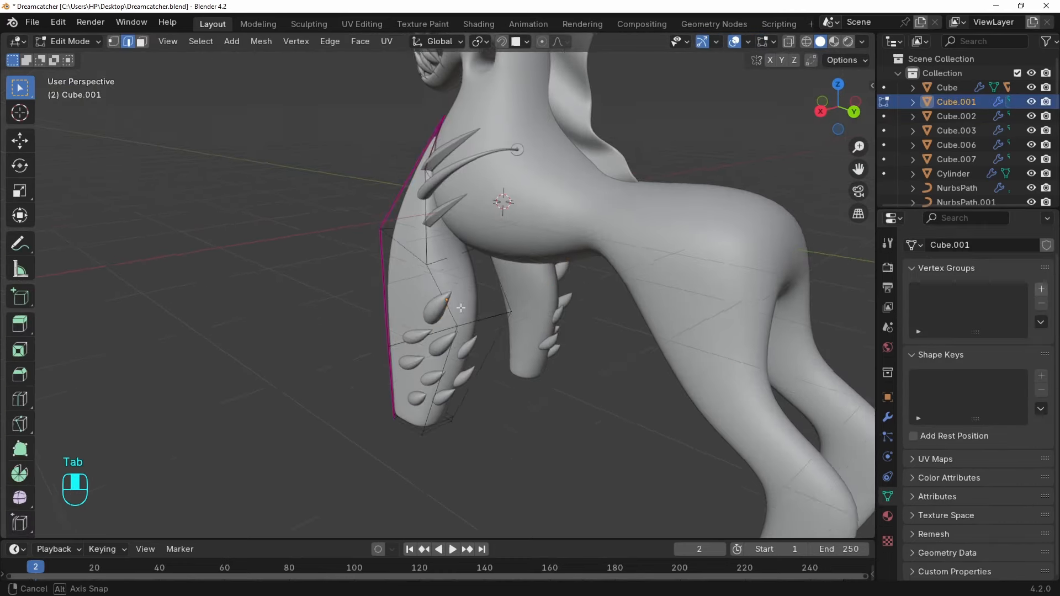
middle_click_drag(461, 307, 613, 312)
key("3")
left_click(459, 284)
key("i")
left_click(514, 300)
key("e")
left_click(550, 308)
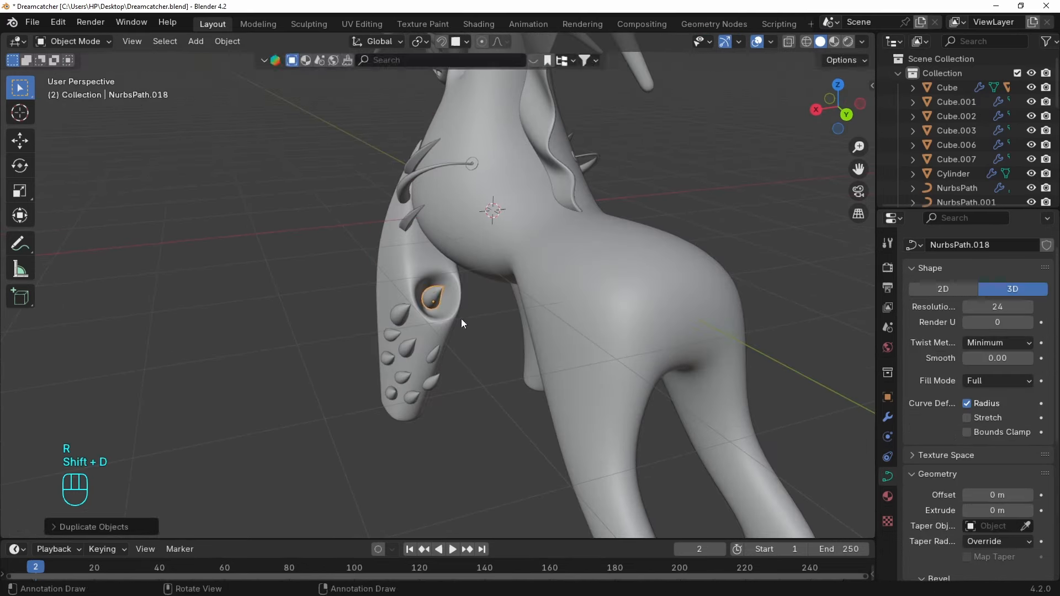
Move a control point of the spike in the elbow socket and thicken the whole spike to fill it.
key("Tab")
middle_click_drag(462, 319, 534, 271)
left_click(471, 275)
key("g")
left_click(468, 279)
key("a")
key("alt+s")
left_click(597, 260)
Adjust the tip of the elbow spike and move the control points of the neighbouring spike on the leg's back edge.
key("Tab")
key("Tab")
left_click(498, 271)
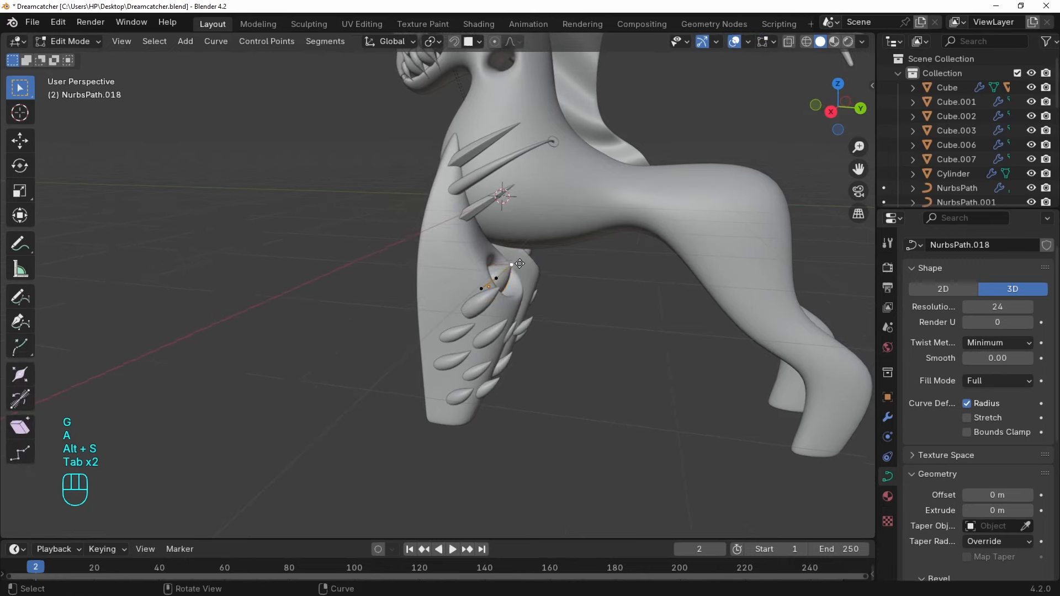
key("g")
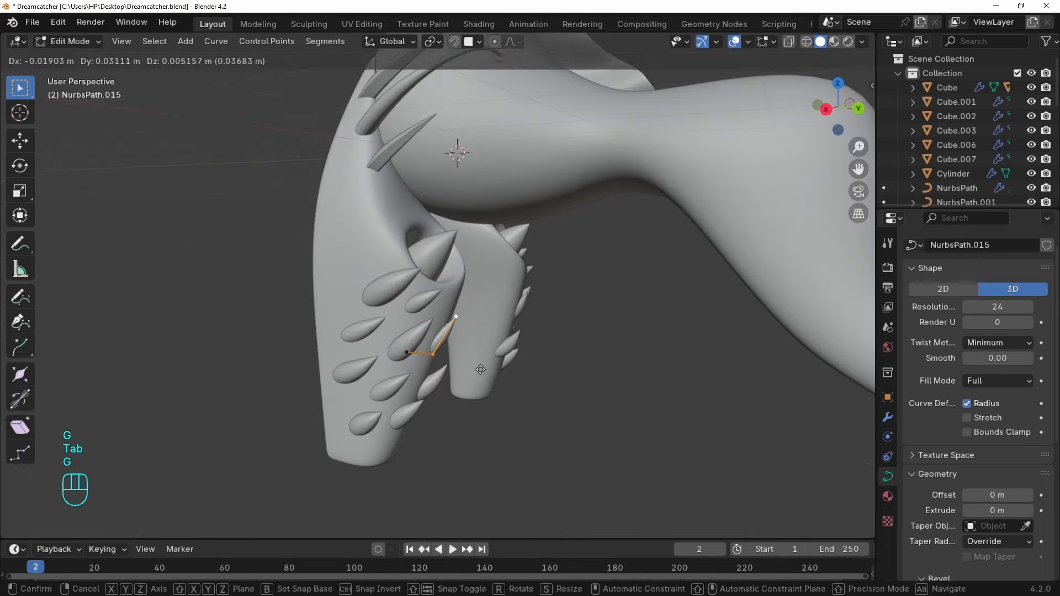
left_click(500, 340)
scroll(561, 320, "down", 3)
key("Tab")
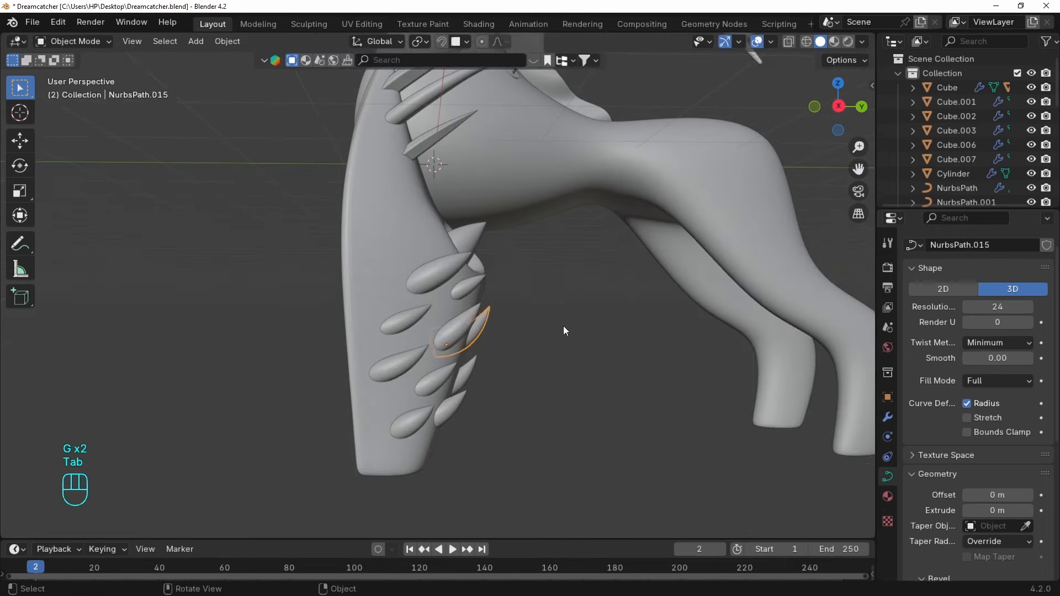
middle_click_drag(563, 326, 457, 339)
scroll(464, 334, "down", 3)
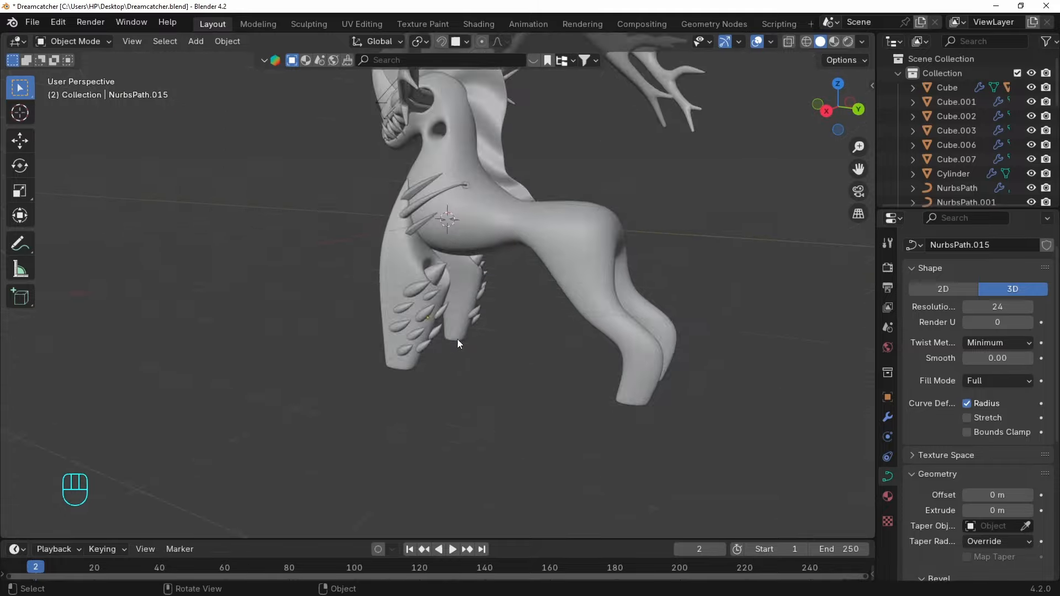
scroll(455, 338, "up", 5)
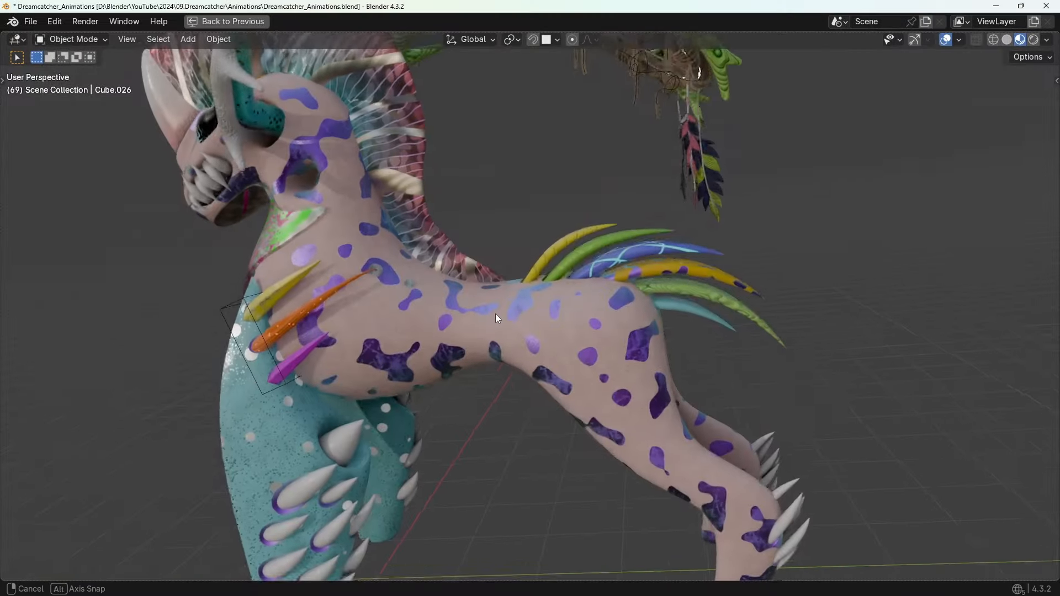
middle_click_drag(496, 314, 213, 324)
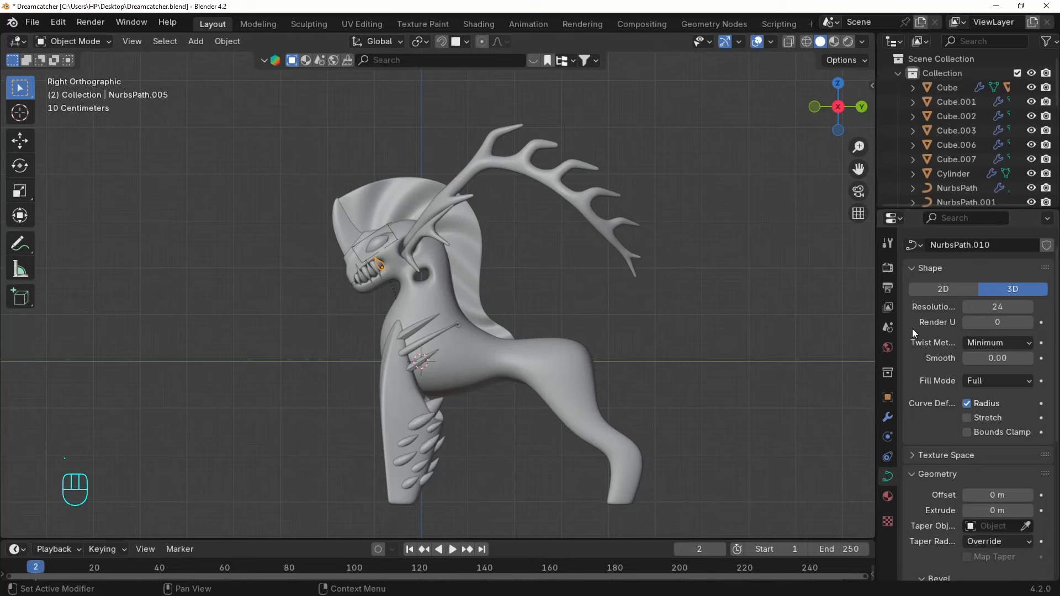
Duplicate the small tooth curve at the corner of the mouth above the rump and clear the copy's rotation.
key("shift+d")
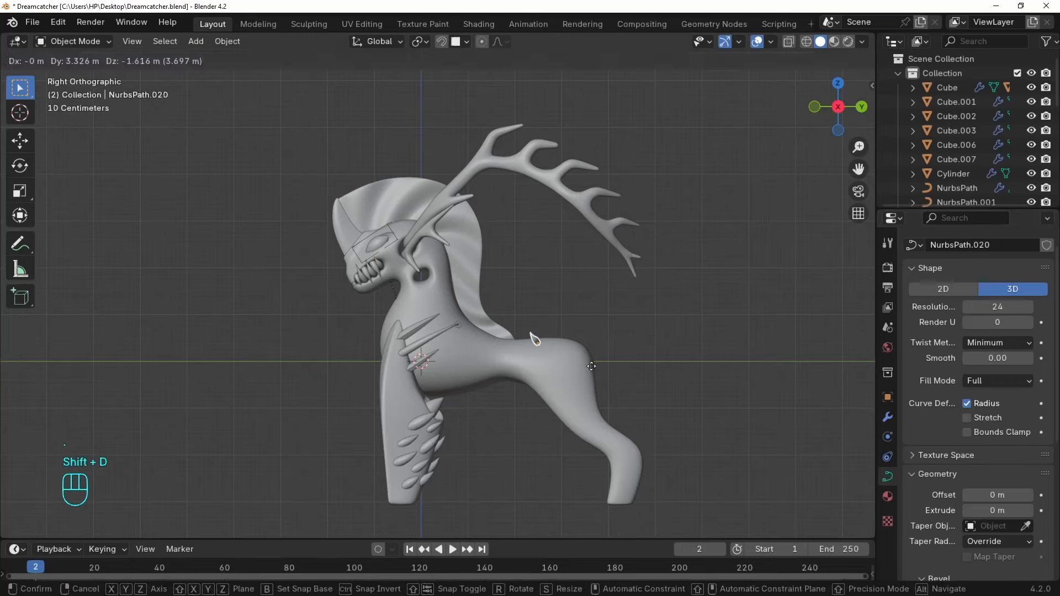
left_click(566, 331)
key("alt+r")
scroll(709, 343, "up", 2)
Remove the Mirror modifier from the copied curve above the rump.
middle_click_drag(710, 347, 655, 370)
left_click(887, 417)
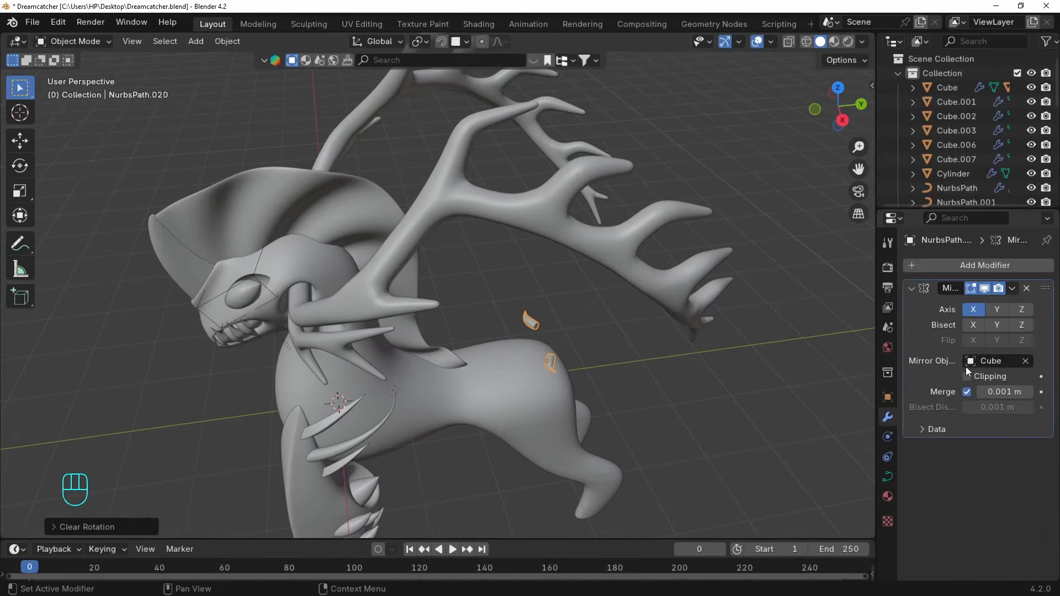
left_click(1026, 288)
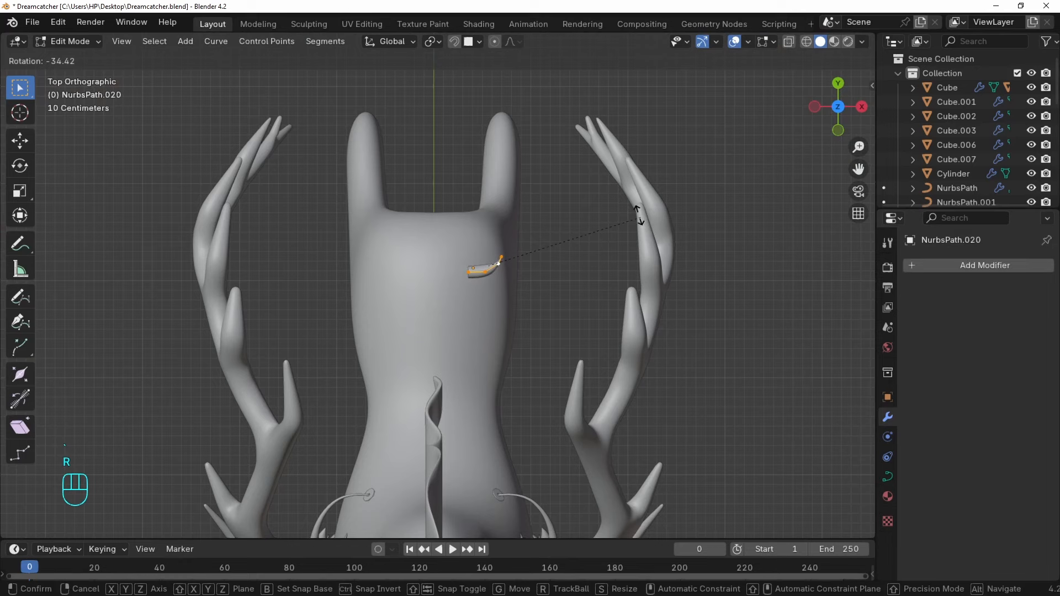
Align the copied curve's control points lengthwise along the back and flatten them along the X axis.
key("ctrl+z")
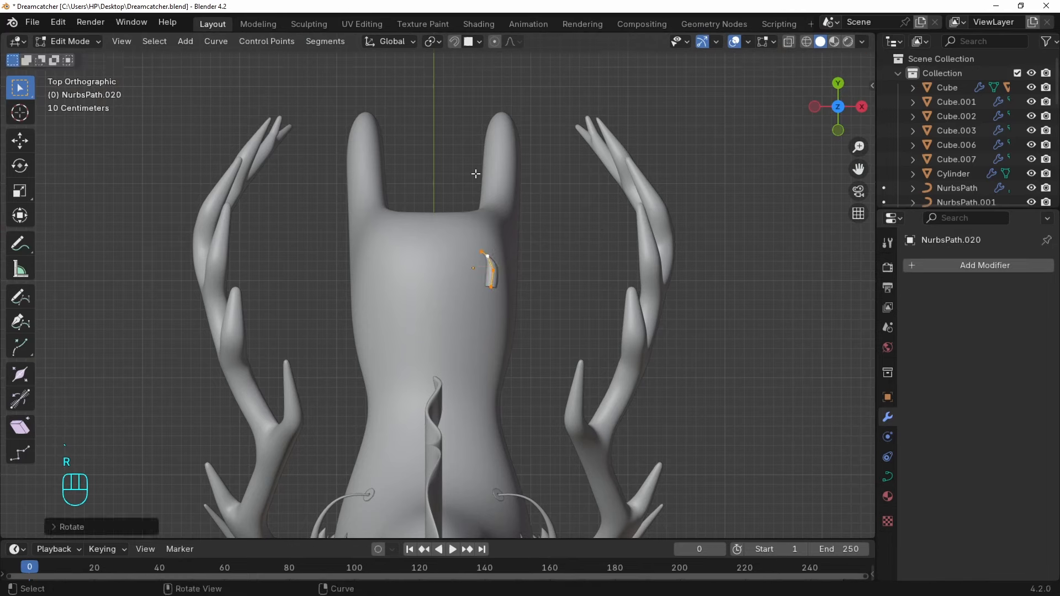
key("s")
key("x")
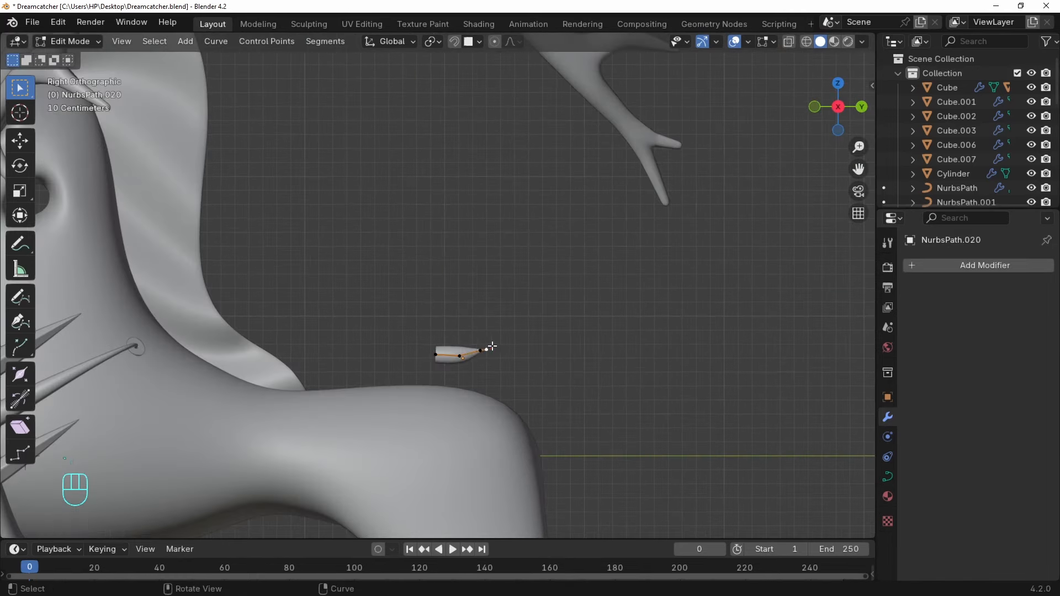
In right view, dissolve the surplus control point near the curve's tip and spread the remaining points over the rump.
left_click(466, 367)
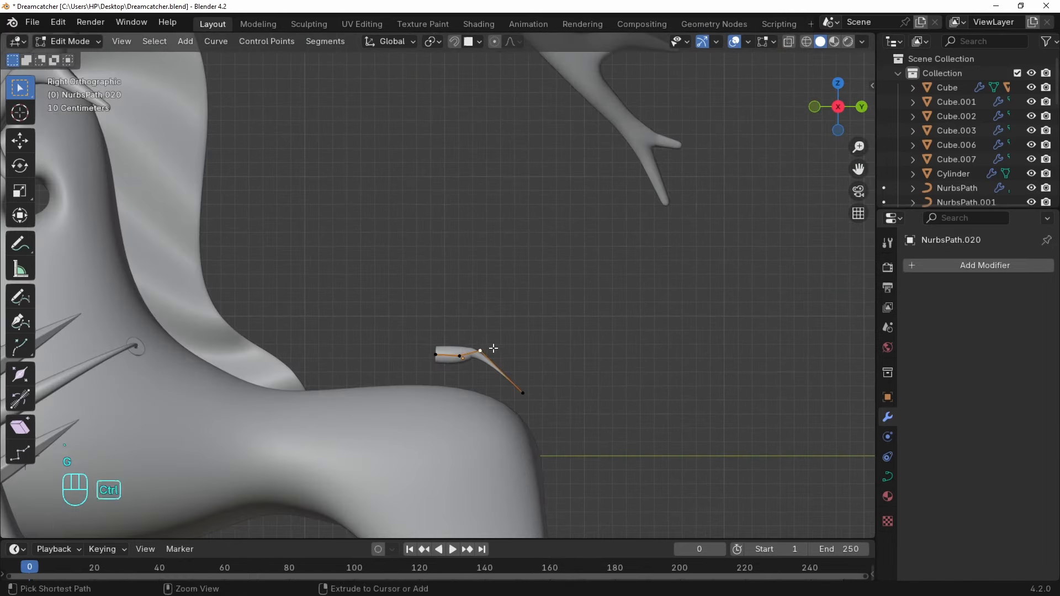
key("ctrl+x")
left_click(460, 356)
key("g")
left_click(474, 348)
key("g")
left_click(559, 388)
Extrude the curve's end and position its control points into an arched tail strand over the rump.
key("e")
left_click(497, 435)
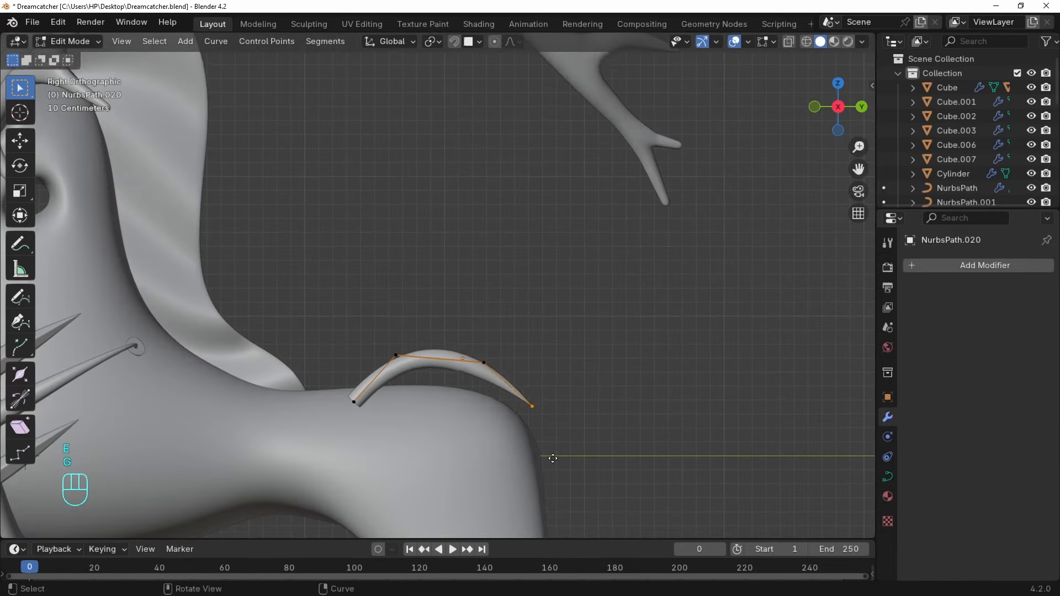
left_click(623, 499)
left_click(475, 369)
key("g")
left_click(495, 372)
key("Tab")
Set the tail strand's X location to 0 m.
middle_click_drag(458, 302, 563, 284)
key("n")
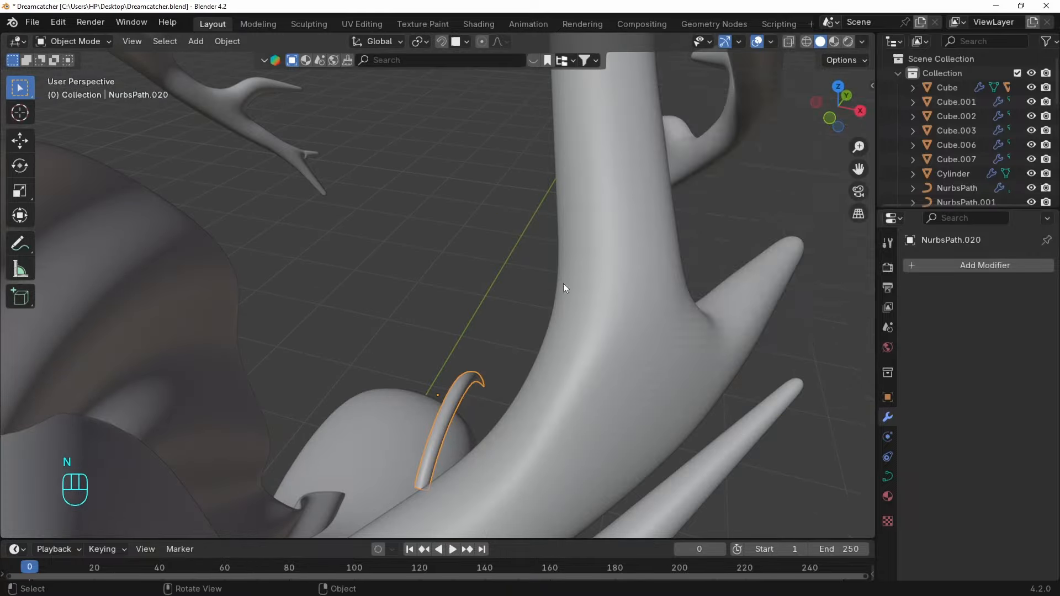
key("n")
left_click(745, 115)
type("0")
key("Return")
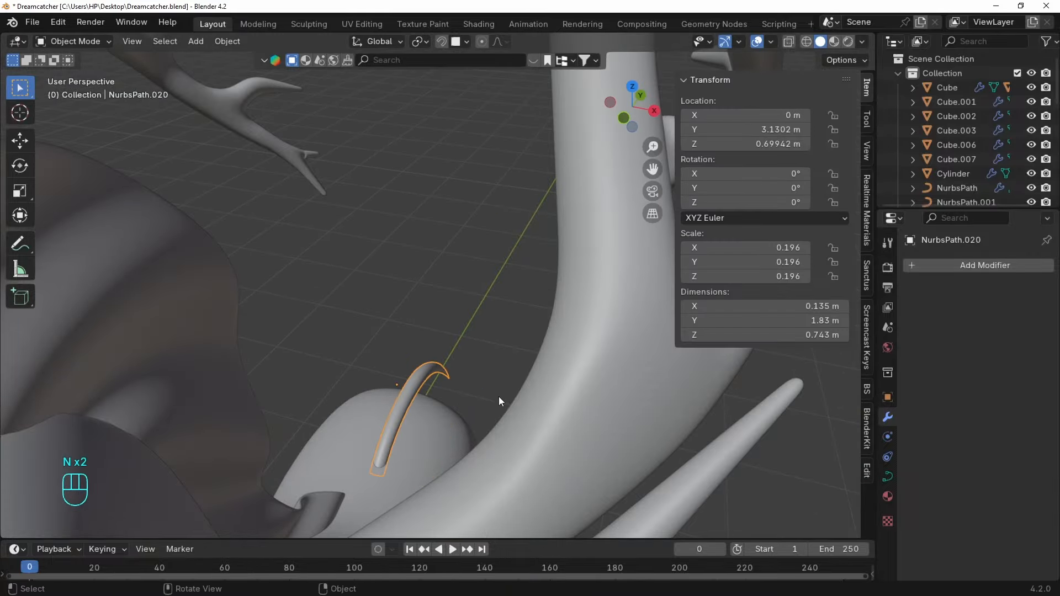
In top orthographic view, open the Set Origin options for the tail strand.
middle_click_drag(498, 396, 492, 287)
key("grave")
left_click(565, 224)
key("KP_7")
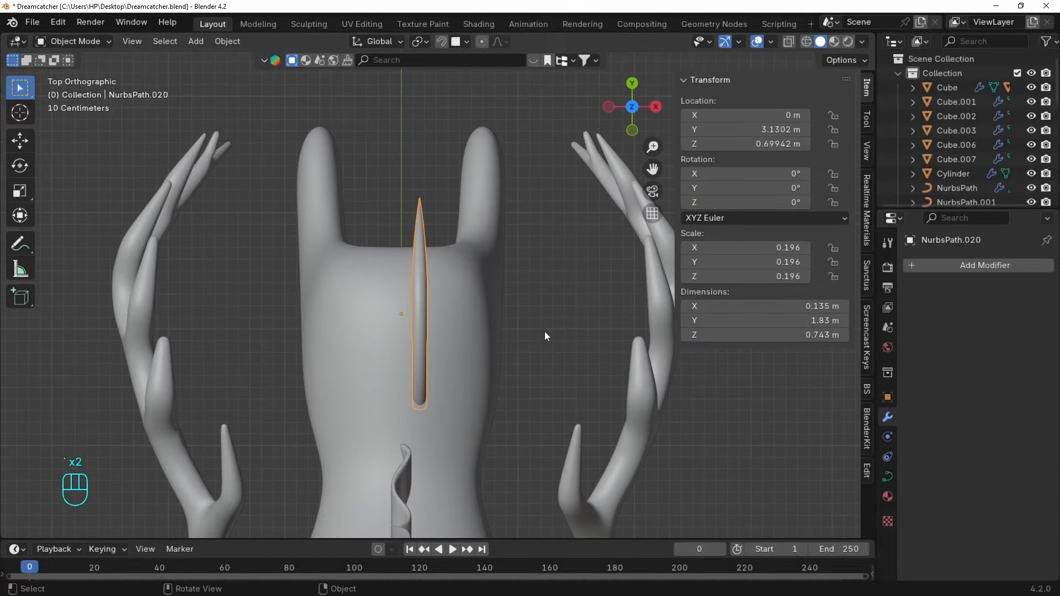
right_click(426, 333)
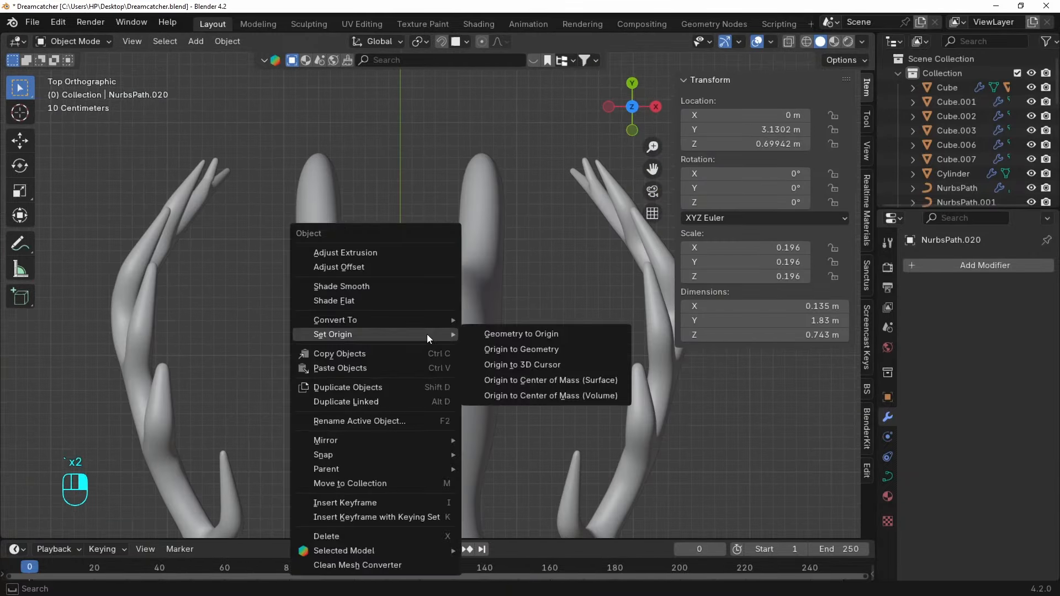
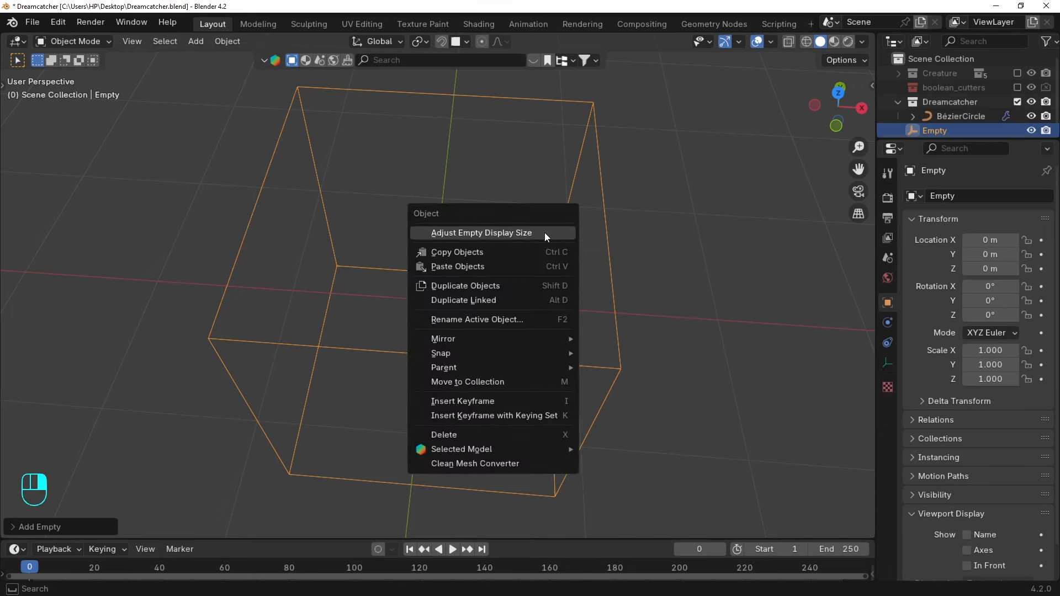
Reduce the cube empty's display size to about 0.19.
key("Escape")
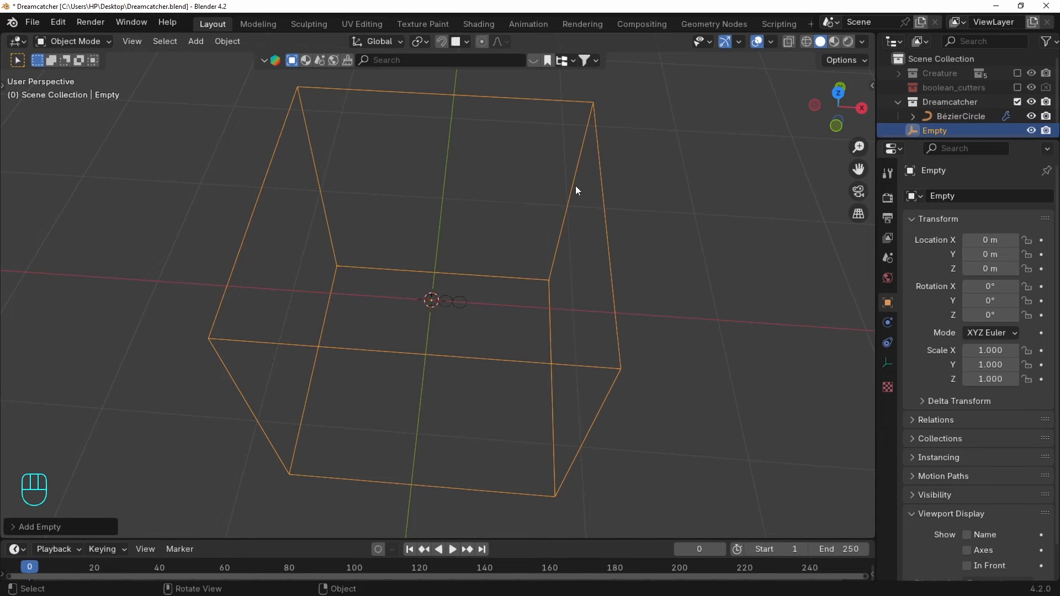
right_click(527, 184)
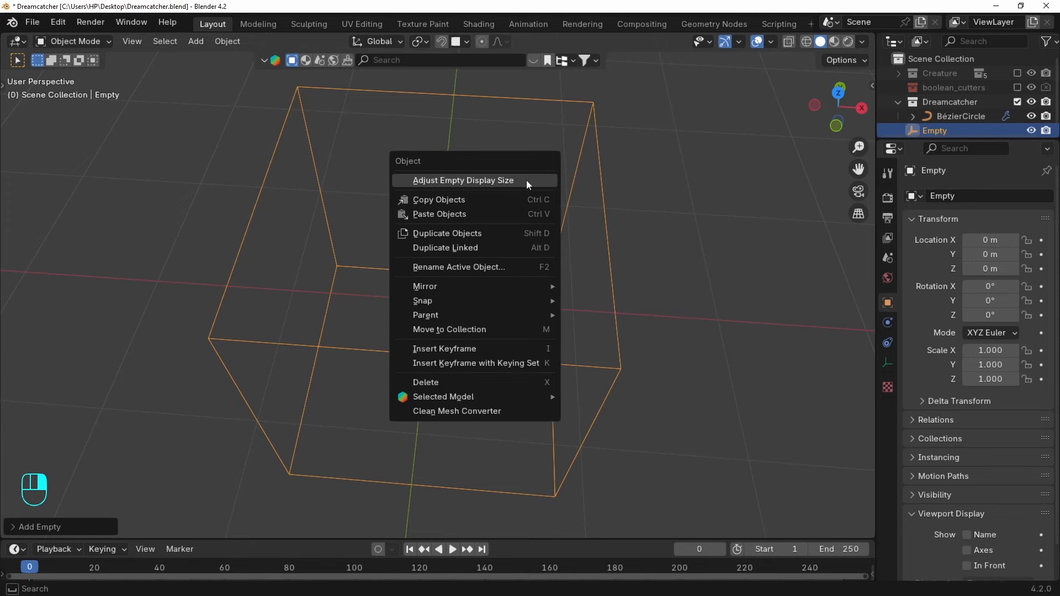
left_click(526, 180)
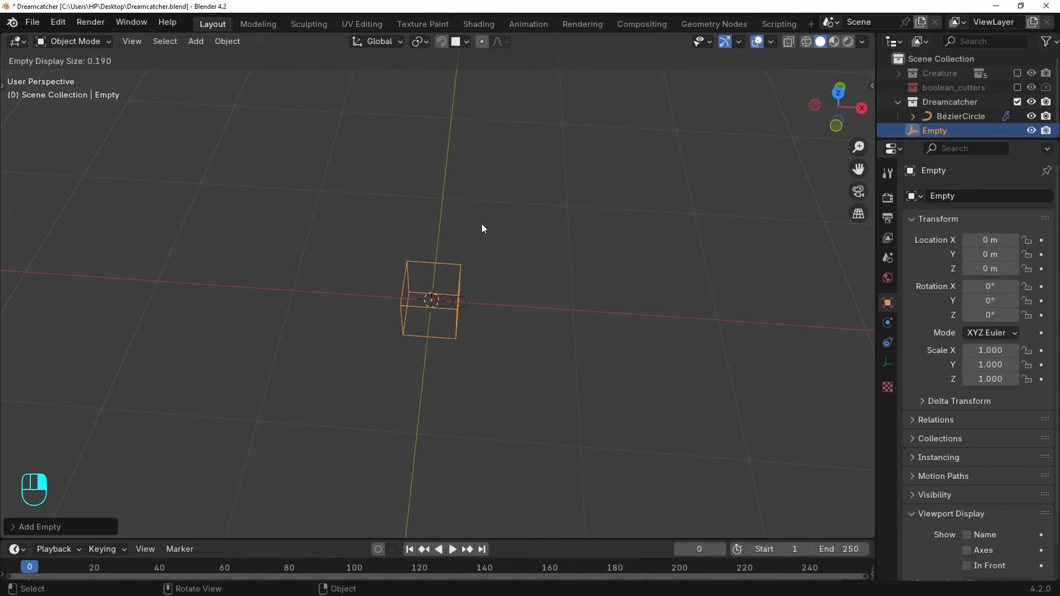
left_click(481, 223)
scroll(509, 332, "up", 4)
middle_click_drag(475, 273, 496, 292)
scroll(491, 290, "up", 2)
In the Bézier circle's Array modifier, turn off Relative Offset and enable Object Offset with Empty as the object.
left_click(487, 260)
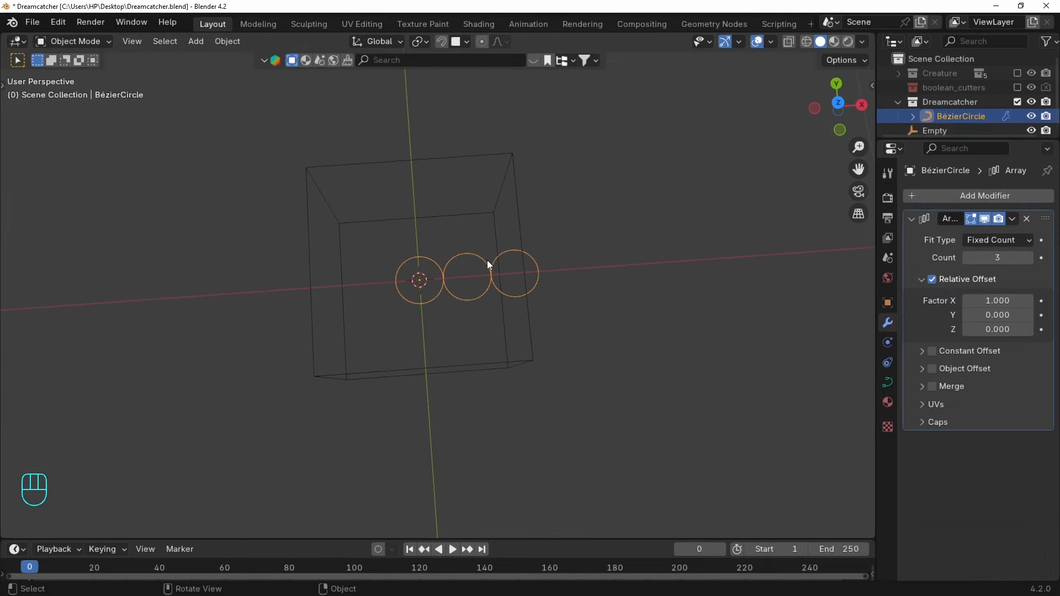
left_click(932, 278)
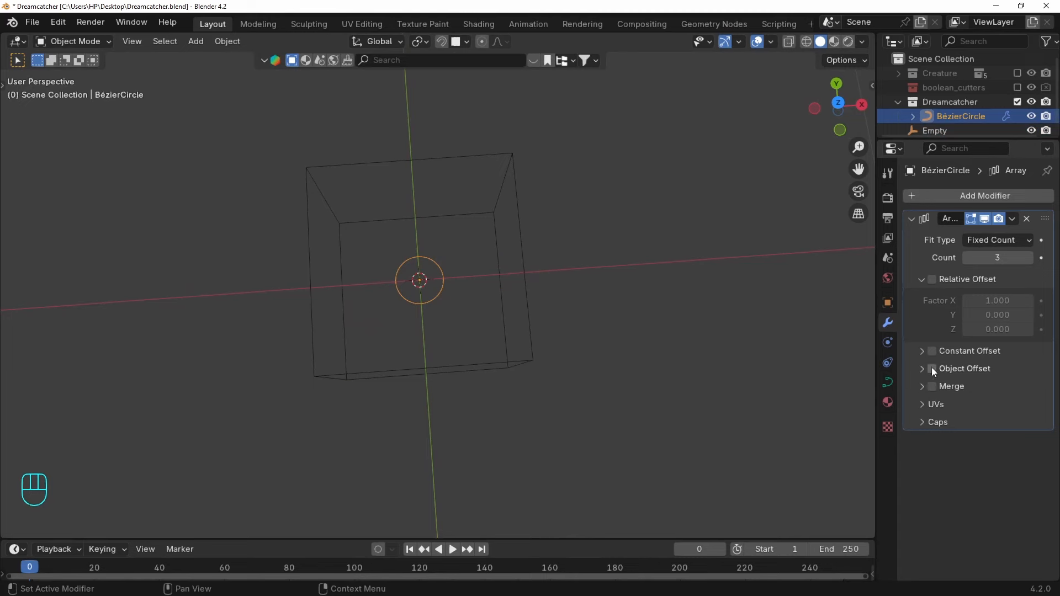
left_click(932, 369)
left_click(1025, 391)
left_click(506, 152)
middle_click_drag(506, 151, 546, 246)
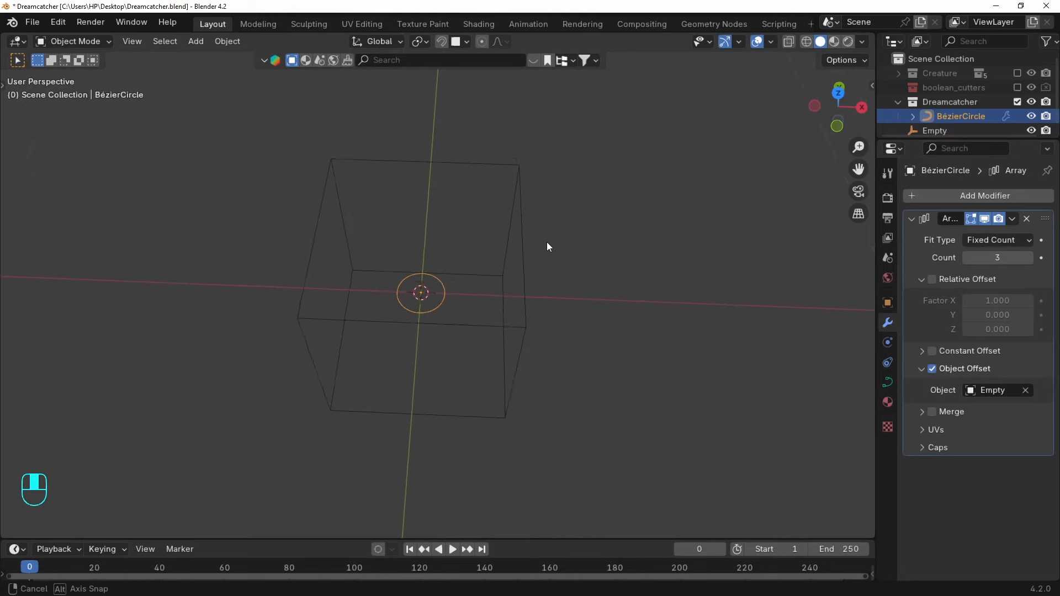
Move the empty away from the origin and trackball-rotate it to offset and turn the arrayed circles.
left_click(522, 253)
key("g")
left_click(555, 204)
key("r")
key("r")
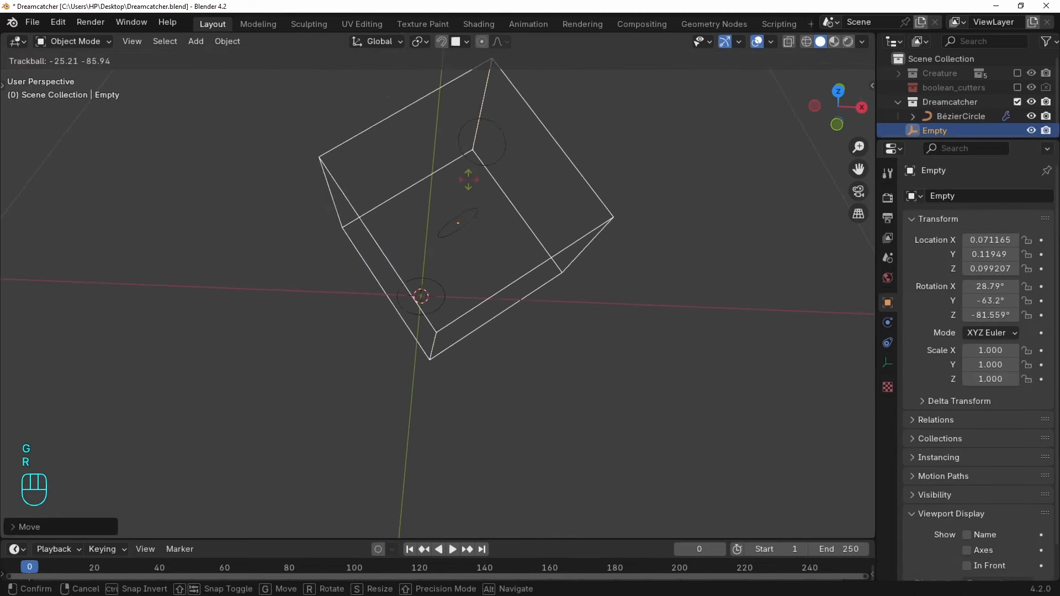
left_click(458, 183)
middle_click_drag(518, 237, 497, 219)
Scale the Bézier circle down in Object Mode, and undo a trial application of its transform.
left_click(529, 224)
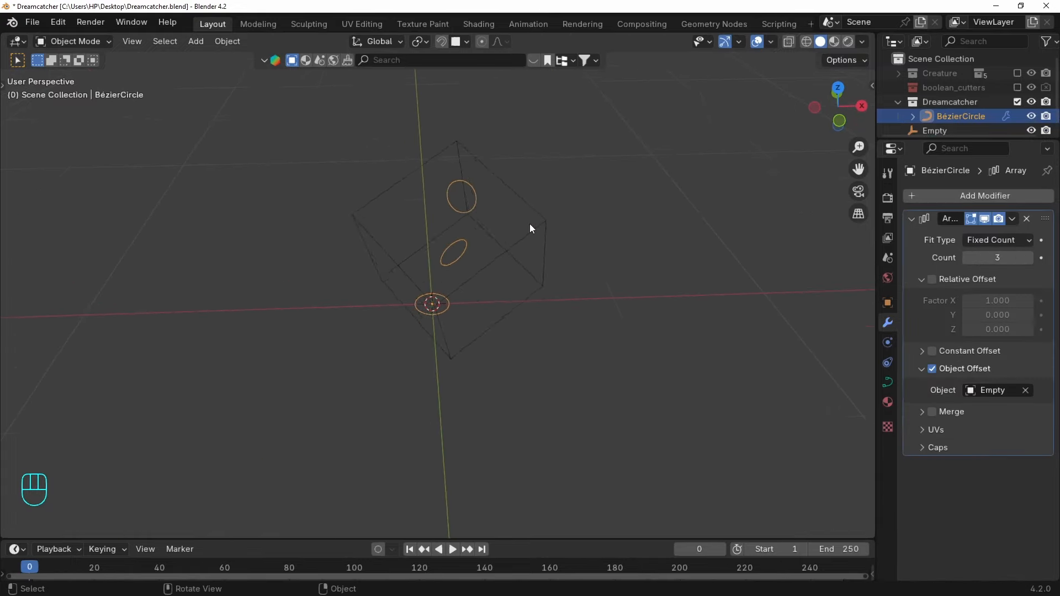
scroll(513, 231, "down", 3)
key("s")
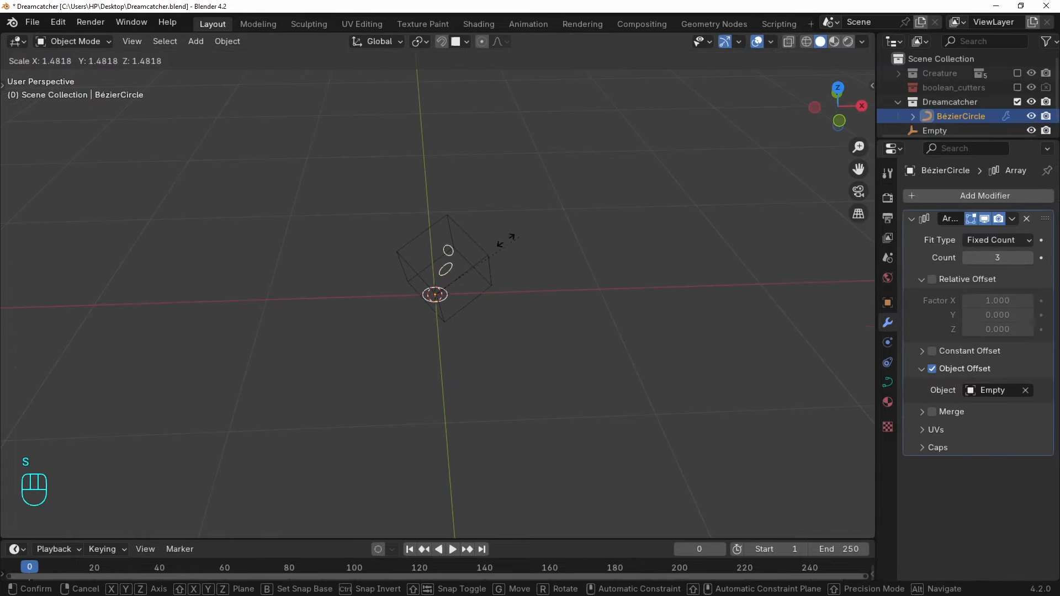
left_click(437, 293)
middle_click_drag(439, 282, 644, 234)
key("ctrl+a")
key("ctrl+z")
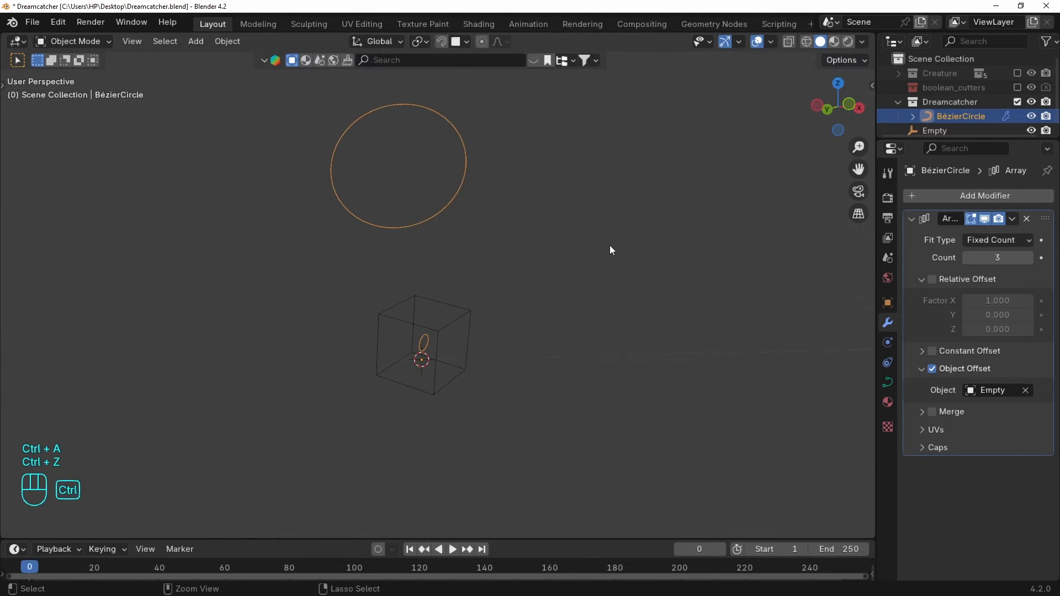
Undo the Bézier circle's scaling and the empty's move and rotation, back to the empty at the origin.
key("ctrl+z")
key("ctrl+z")
key("ctrl+z")
key("ctrl+z")
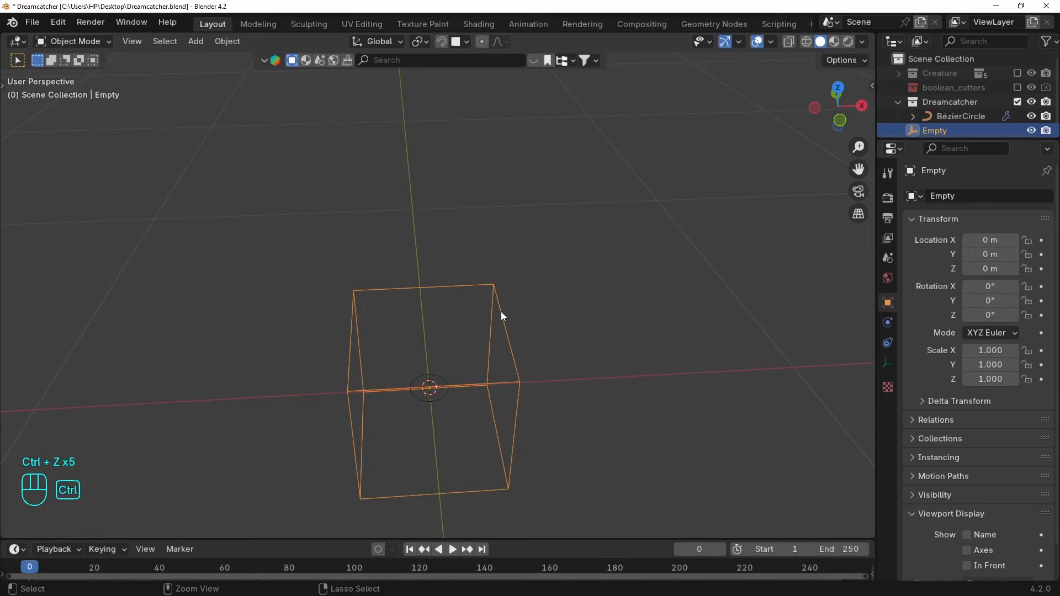
In Edit Mode from the top view, move all of the Bézier circle's points about 0.06 m along Y from its origin.
key("grave")
middle_click_drag(466, 307, 504, 320, "shift")
left_click(488, 287)
key("Tab")
key("a")
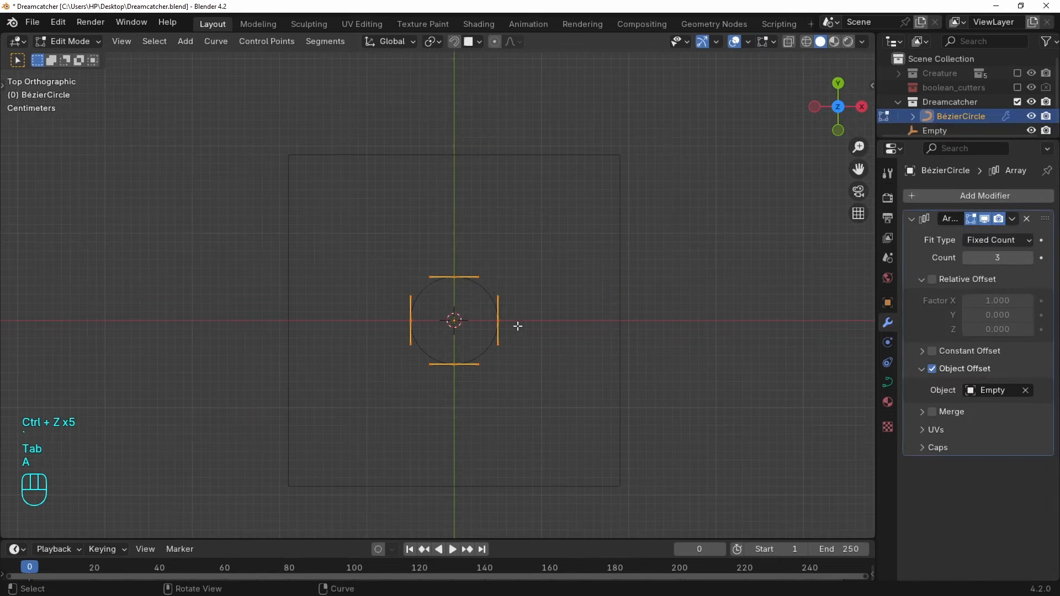
key("g")
key("y")
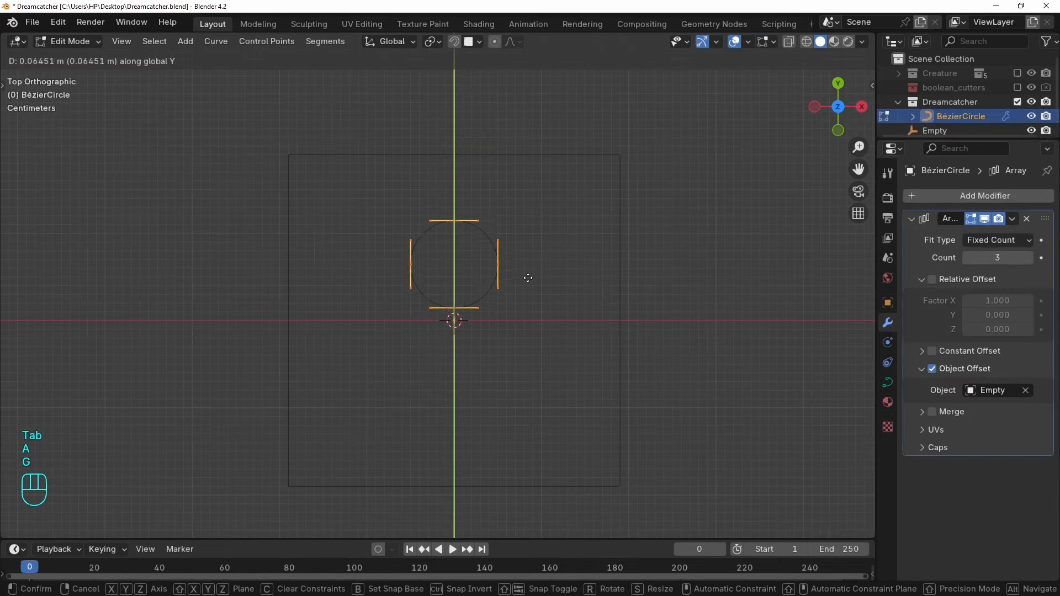
left_click(528, 277)
key("Tab")
Rotate the empty by 120° in the top view to spread the arrayed circles around the origin.
left_click(620, 298)
type("r")
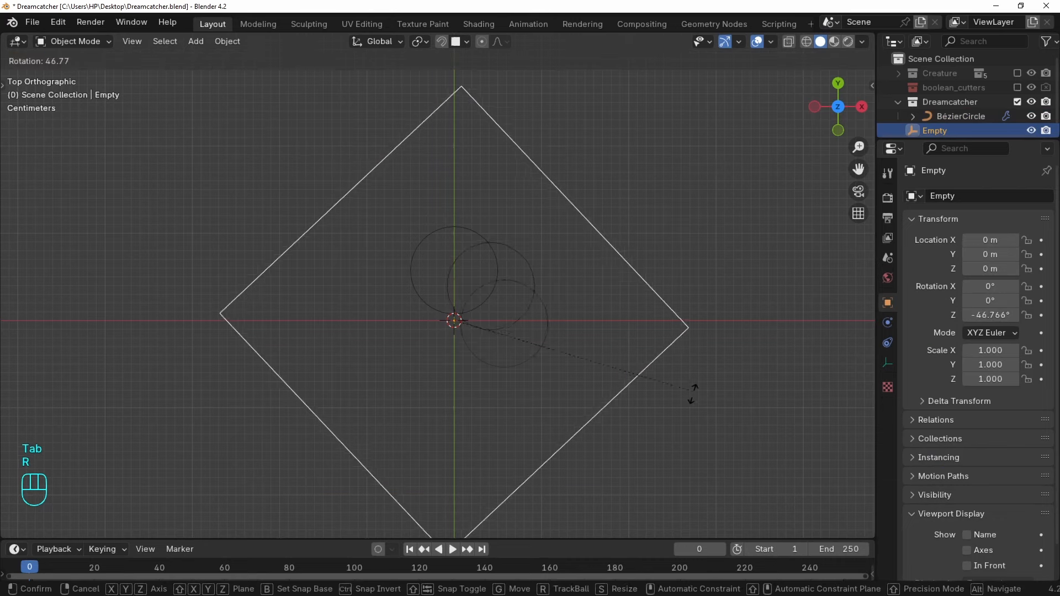
type("120")
key("Return")
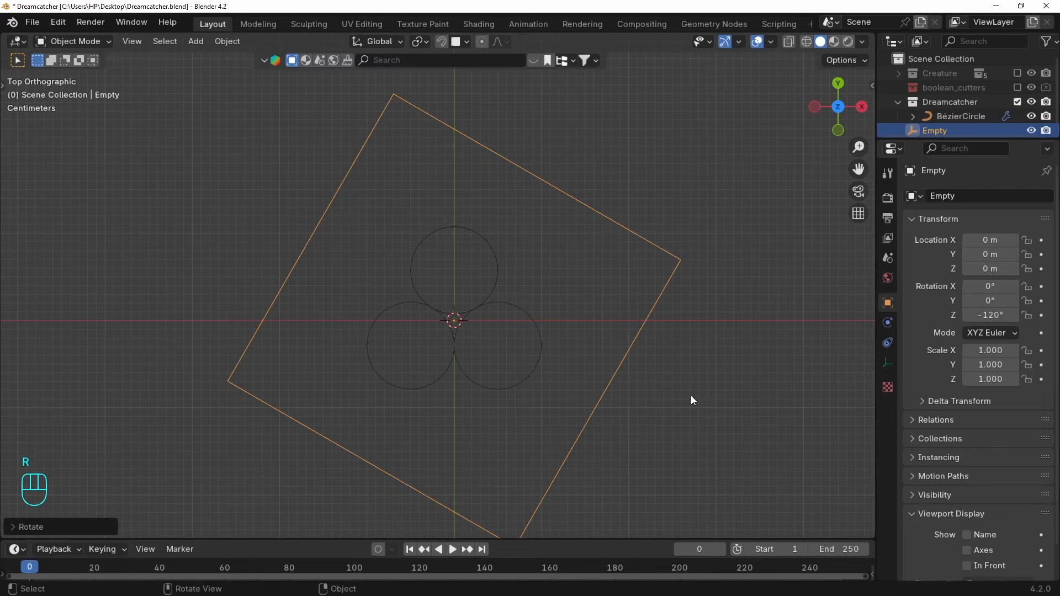
Inspect where the arrayed circles meet and add a Screw modifier to the Bézier circle.
scroll(457, 295, "up", 3)
left_click(562, 288)
scroll(518, 359, "up", 3)
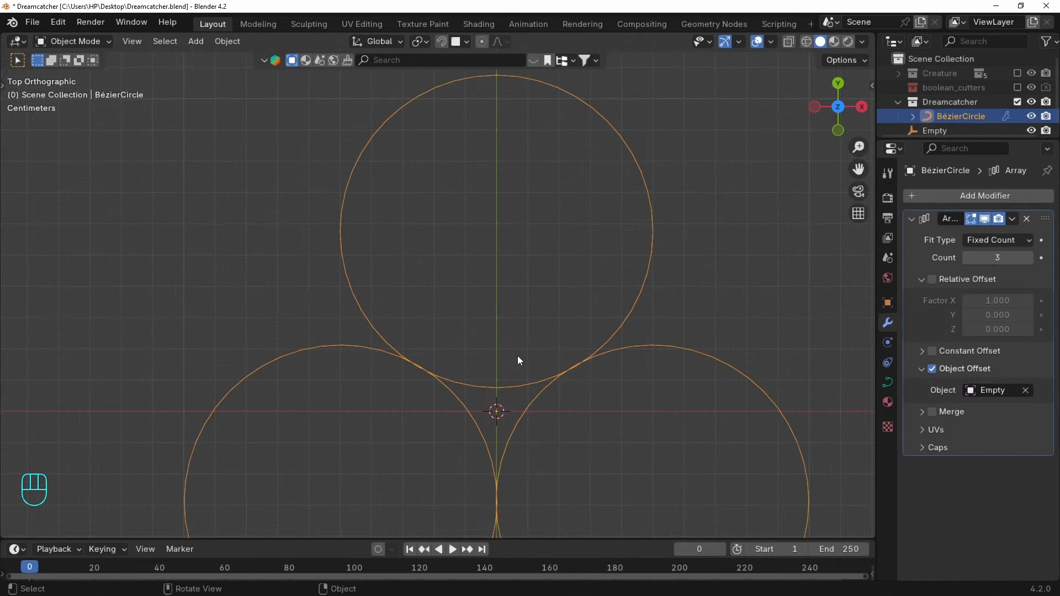
scroll(437, 366, "down", 5)
key("alt+z")
middle_click_drag(436, 366, 492, 366)
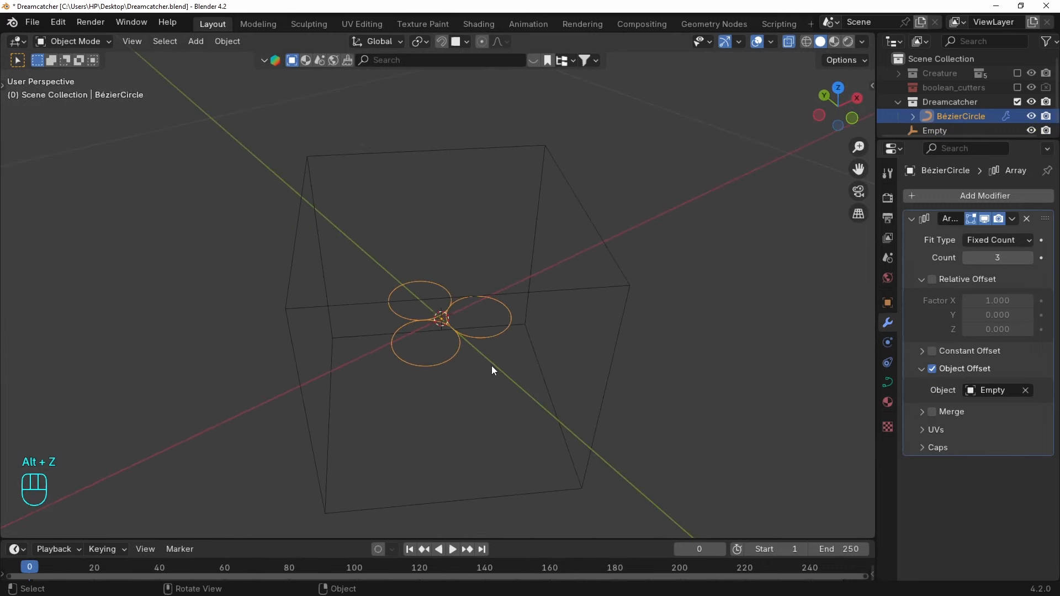
left_click(959, 196)
type("scre")
key("Return")
middle_click_drag(551, 265, 324, 372)
middle_click_drag(436, 330, 419, 372)
scroll(988, 296, "down", 5)
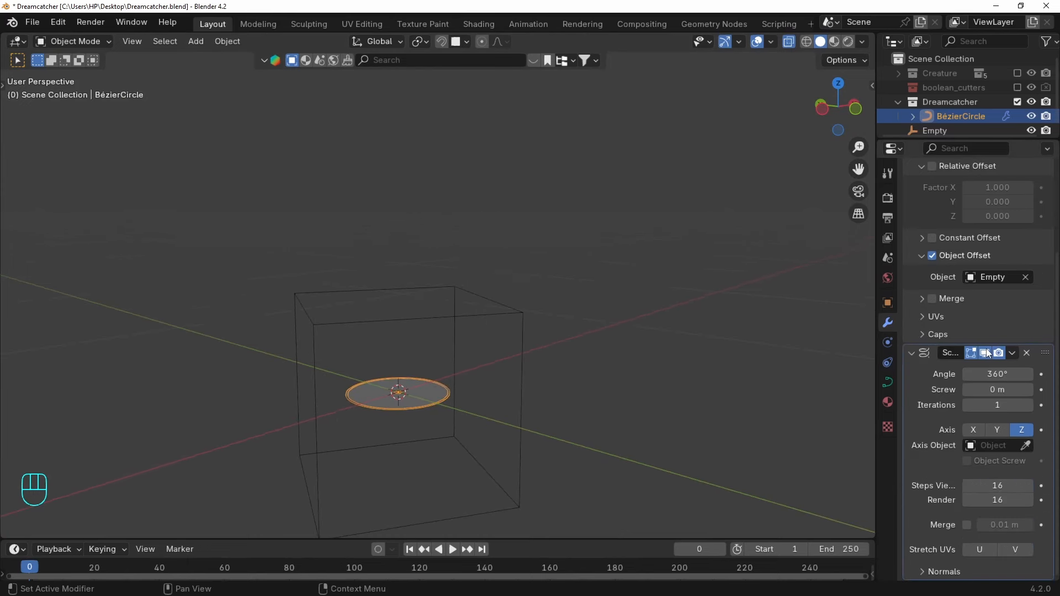
Set the Screw modifier's screw height to 0.5 m and check the twisted strands in solid view without X-ray.
left_click_drag(1006, 390, 1027, 389)
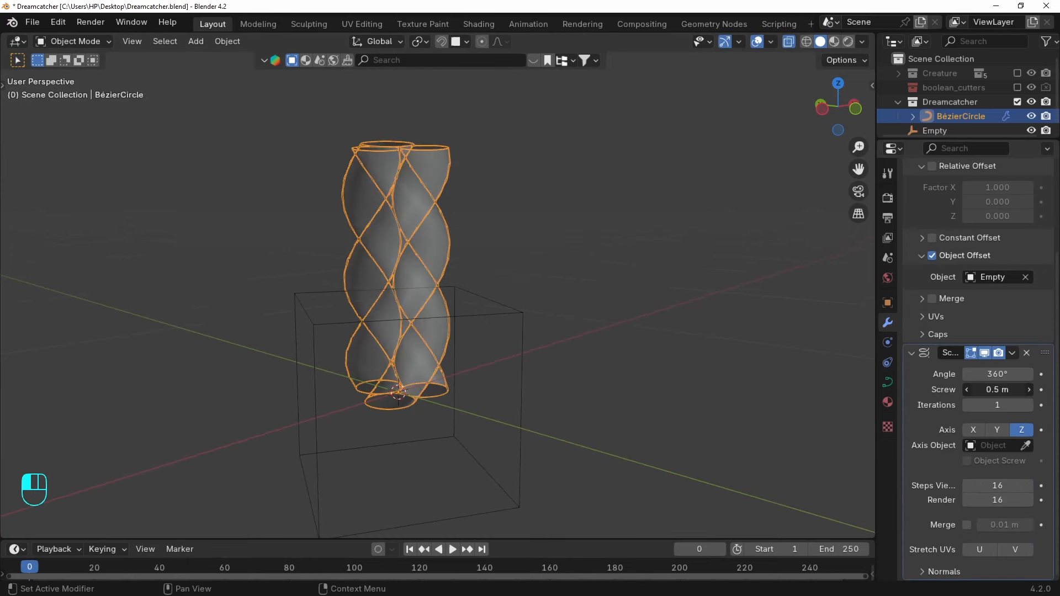
key("alt+z")
middle_click_drag(553, 231, 502, 283)
left_click(502, 283)
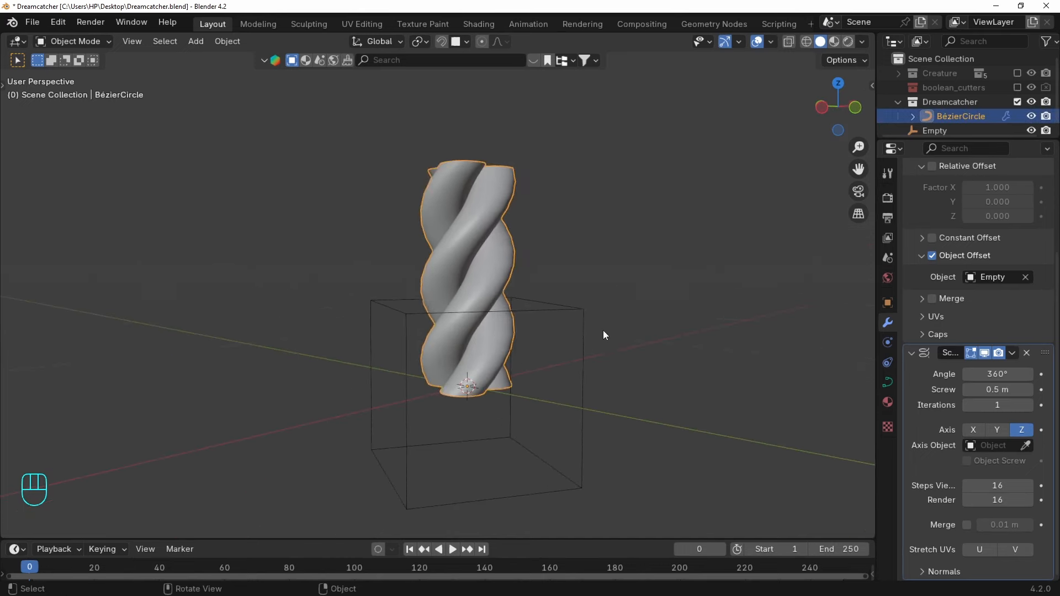
middle_click_drag(603, 331, 479, 316)
middle_click_drag(561, 312, 661, 293)
In Edit Mode, rotate the circle's points by -45° about the global Y axis to give the strands a rounder profile.
key("Tab")
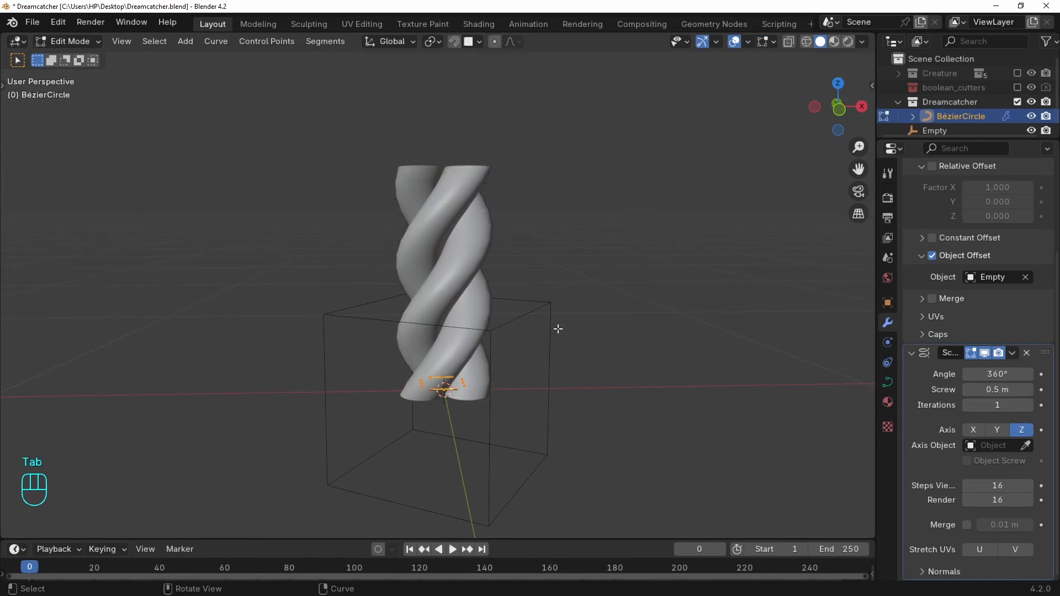
key("r")
key("y")
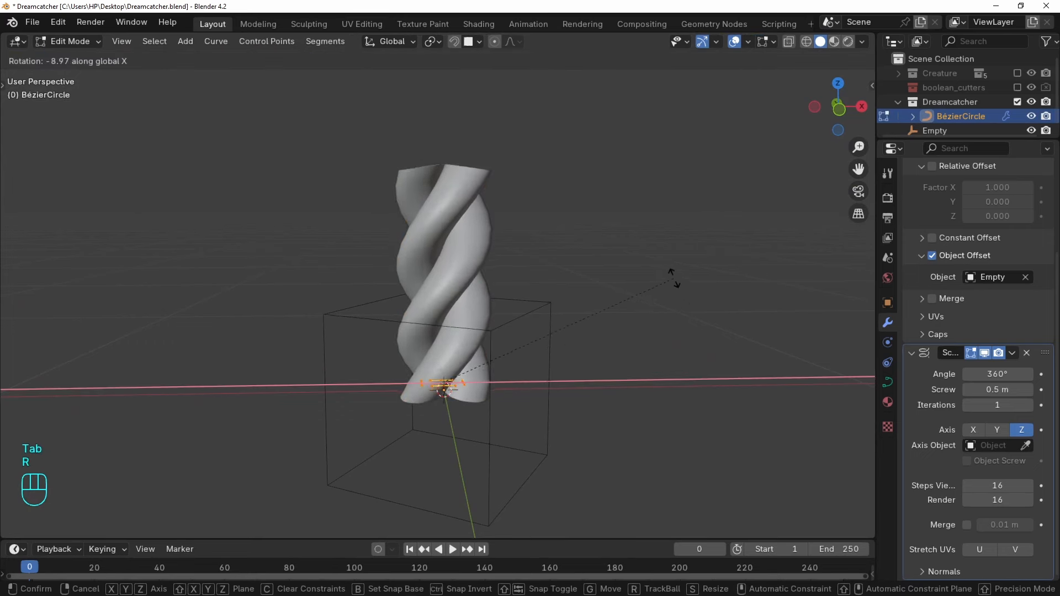
type("45-")
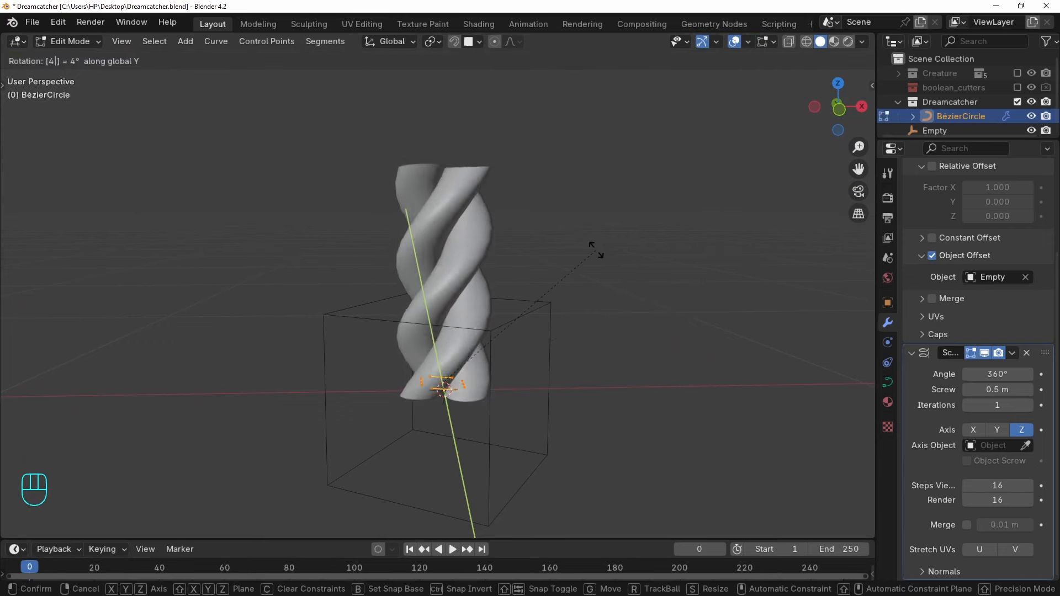
key("Return")
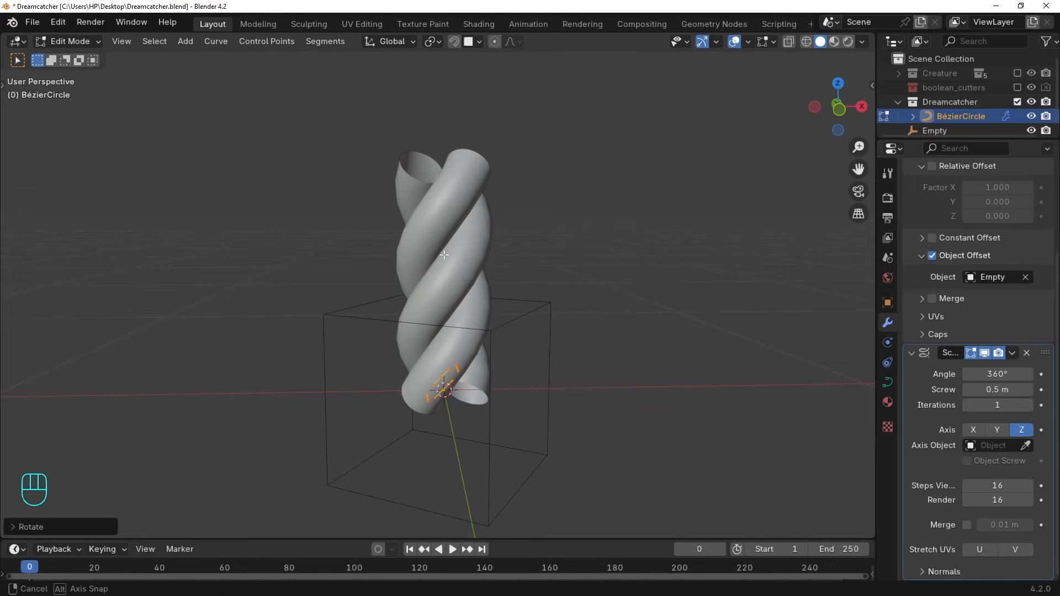
middle_click_drag(576, 260, 629, 260)
key("Tab")
Collapse the existing modifiers and add a second Array modifier to the twisted strands.
scroll(911, 214, "up", 5)
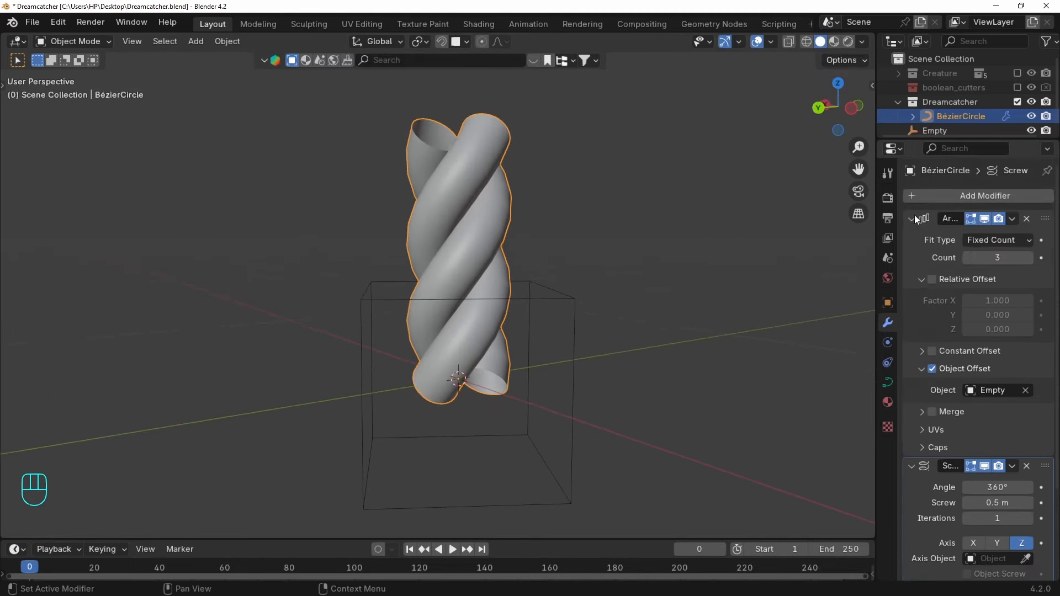
left_click_drag(915, 215, 940, 243)
left_click(941, 190)
type("arr")
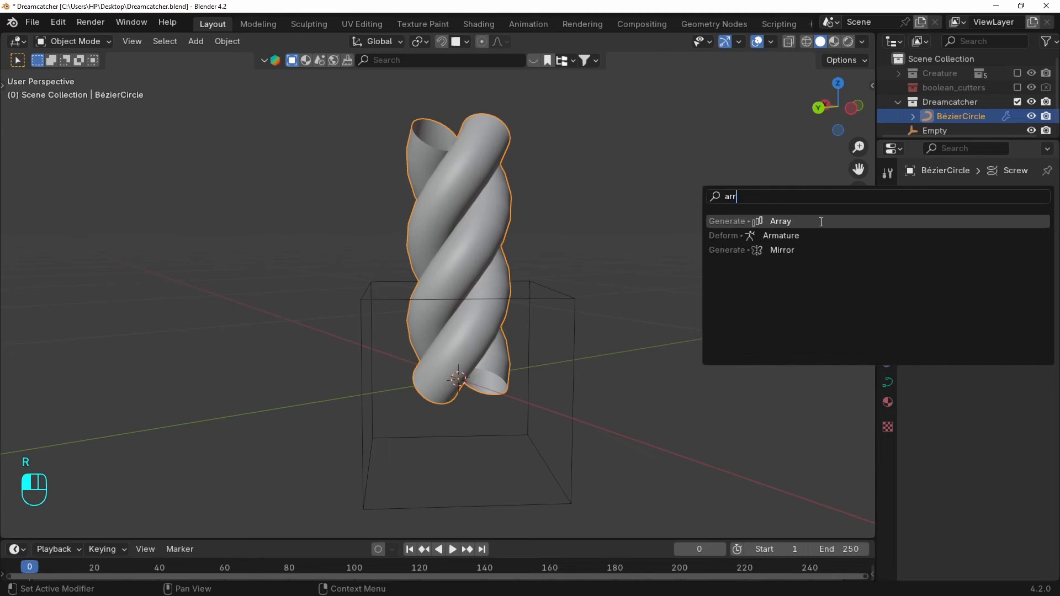
key("Return")
middle_click_drag(545, 316, 695, 276)
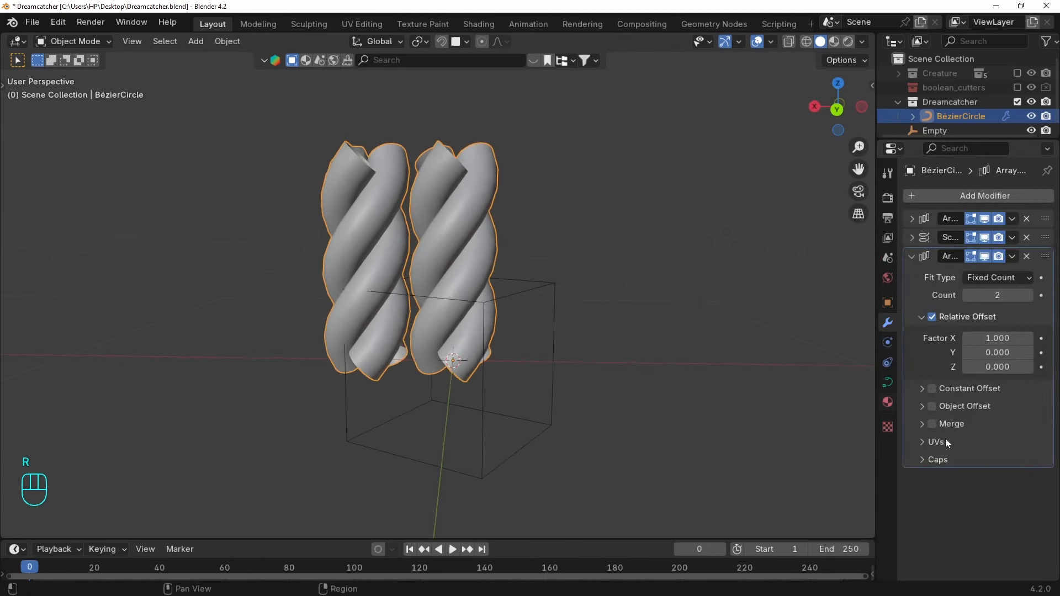
In the new Array modifier, turn off Relative Offset and enable Constant Offset with its distances expanded.
left_click(932, 317)
left_click(932, 389)
left_click(921, 316)
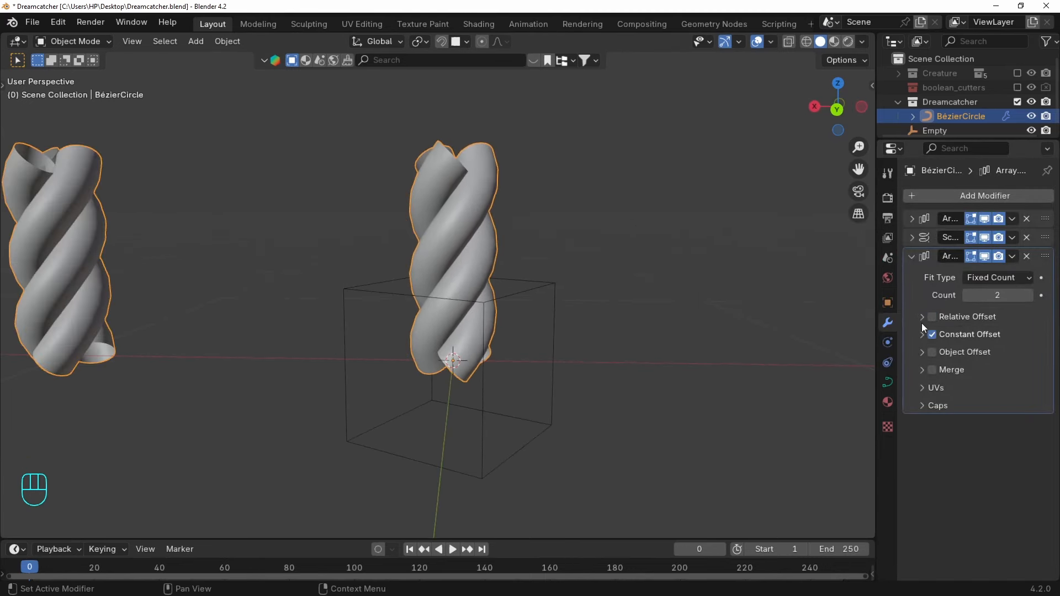
left_click(921, 334)
middle_click_drag(527, 358, 535, 360)
scroll(535, 360, "down", 1)
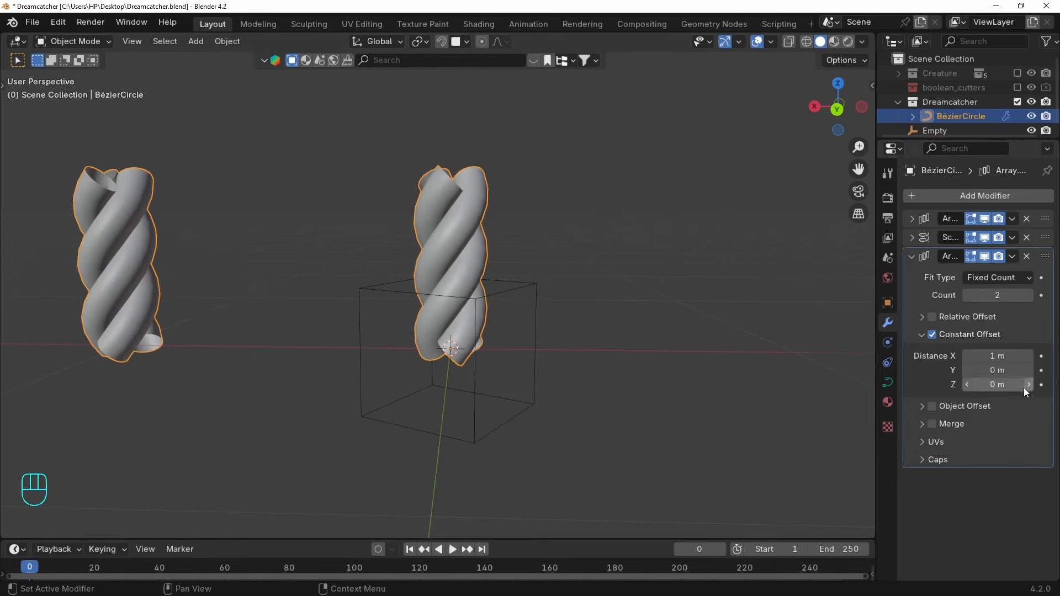
Set the constant offset distance to 0 m in X and 1 m in Z.
left_click(997, 356)
type("0")
key("Return")
left_click(999, 387)
type("1")
key("Return")
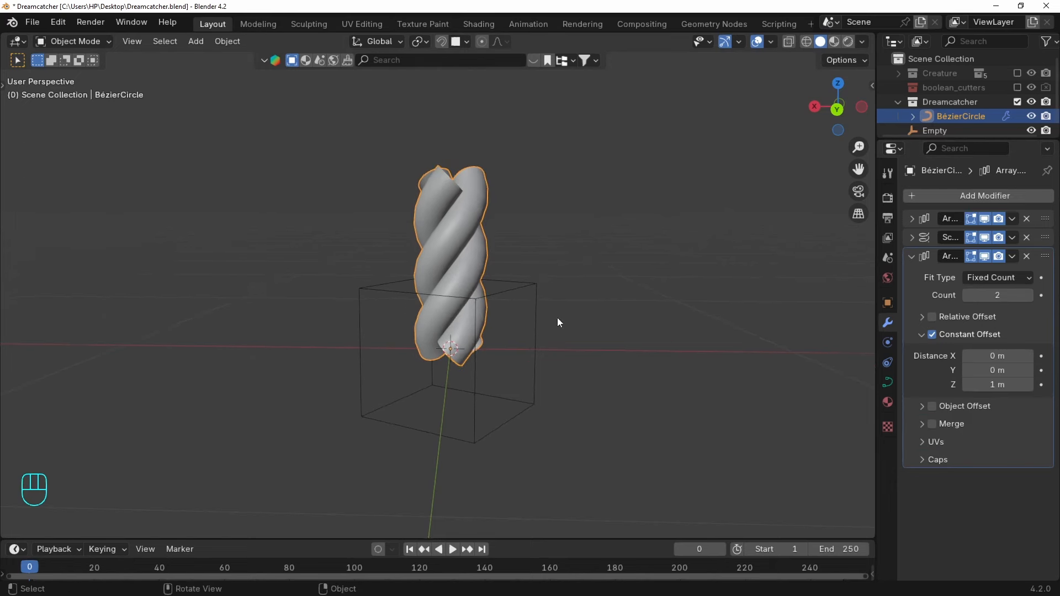
scroll(627, 282, "down", 3)
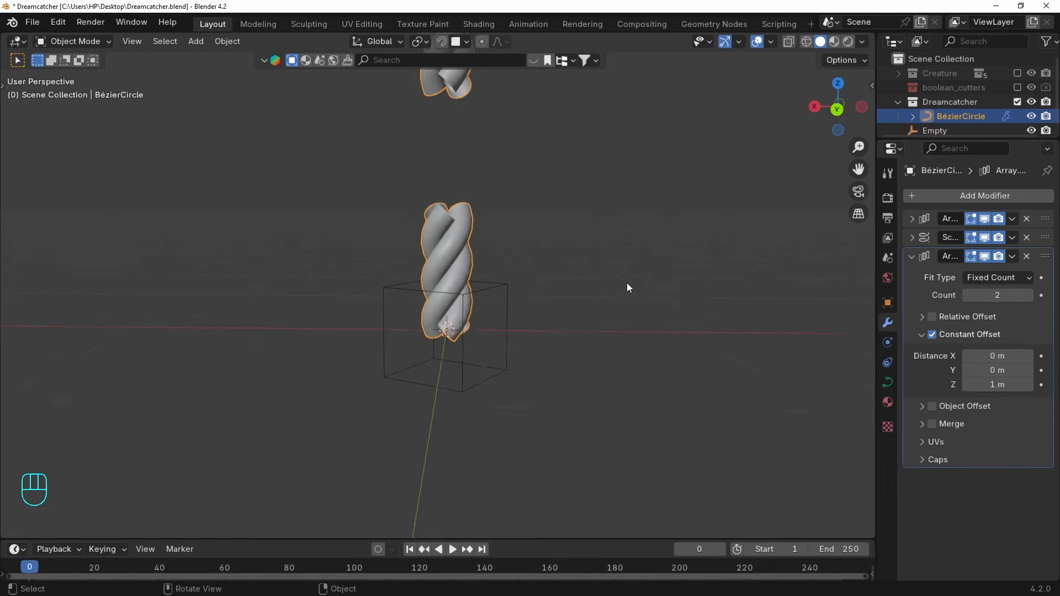
Copy the Screw modifier's 0.5 m screw value into the second Array's constant offset Z distance.
left_click(912, 237)
left_click(997, 274)
key("ctrl+a")
key("ctrl+c")
left_click(912, 238)
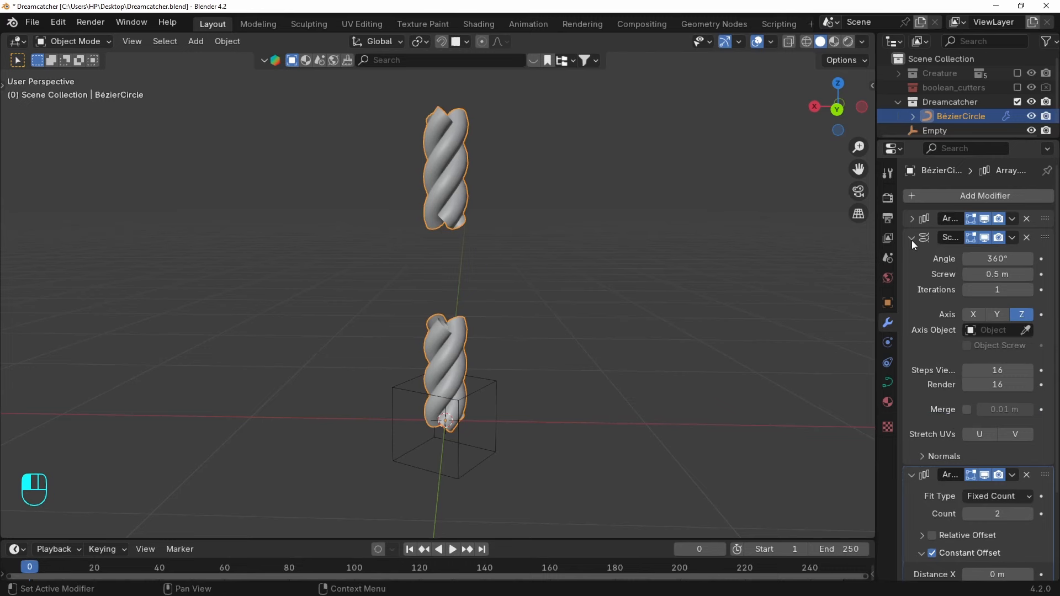
left_click(911, 238)
left_click(1000, 384)
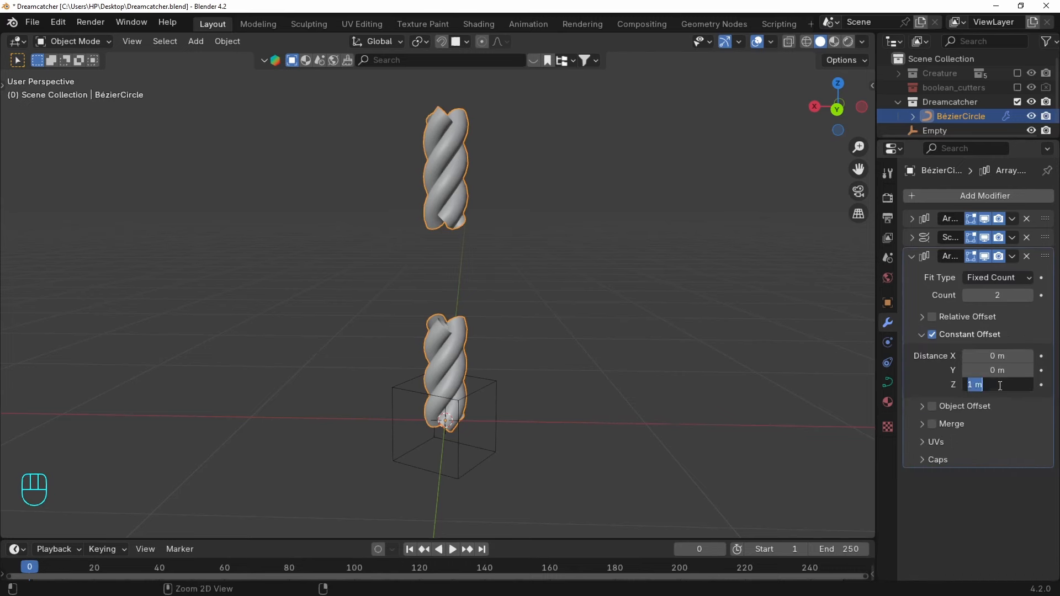
key("ctrl+v")
key("Return")
scroll(461, 340, "up", 3)
middle_click_drag(552, 406, 493, 311)
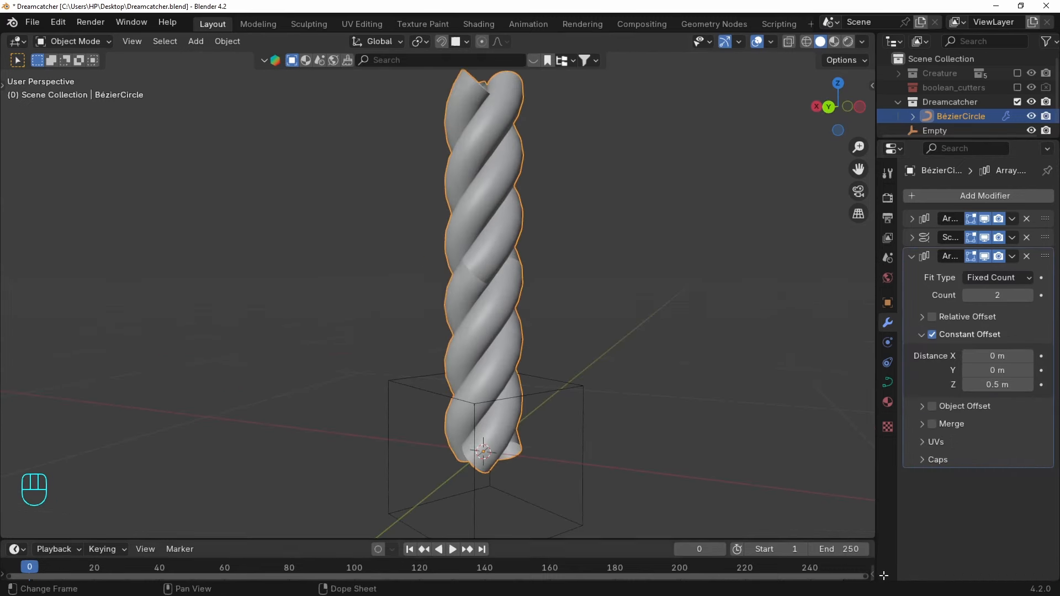
Enable Merge in the second Array modifier with a distance of 0.008 m and inspect the joined strands.
left_click(932, 423)
middle_click_drag(528, 356, 581, 365)
scroll(597, 371, "down", 2)
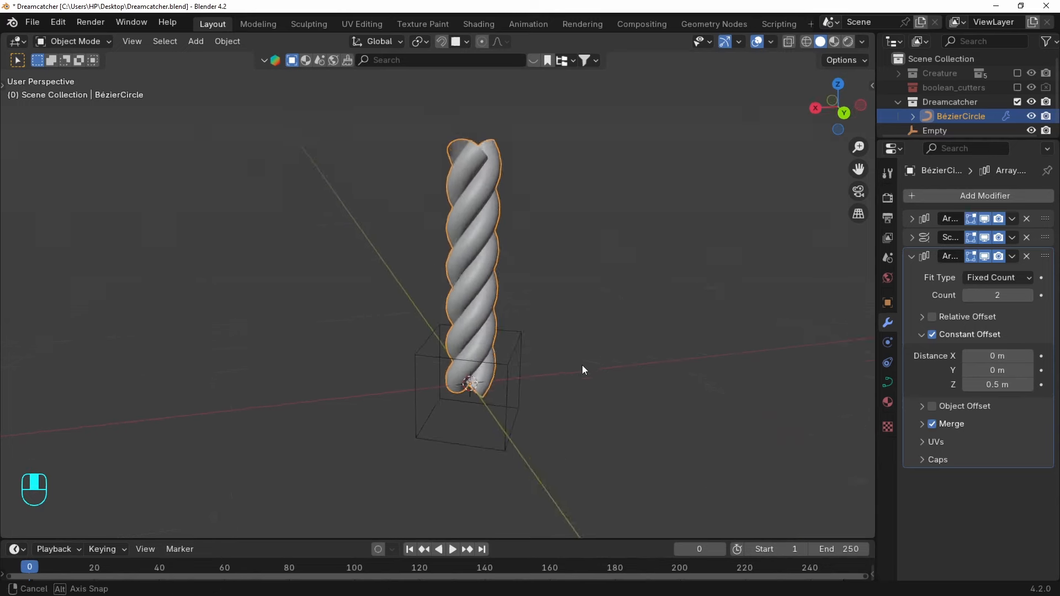
scroll(569, 337, "up", 5)
middle_click_drag(555, 306, 510, 270)
scroll(536, 282, "up", 3)
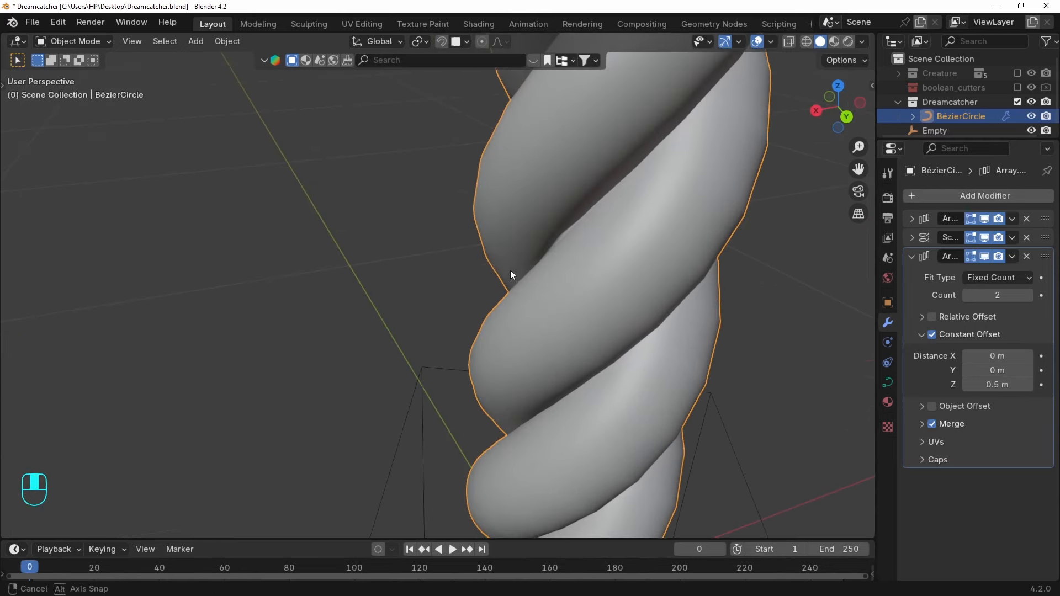
left_click(949, 424)
left_click_drag(997, 445, 1016, 445, "shift")
middle_click_drag(510, 381, 502, 304)
scroll(548, 380, "down", 6)
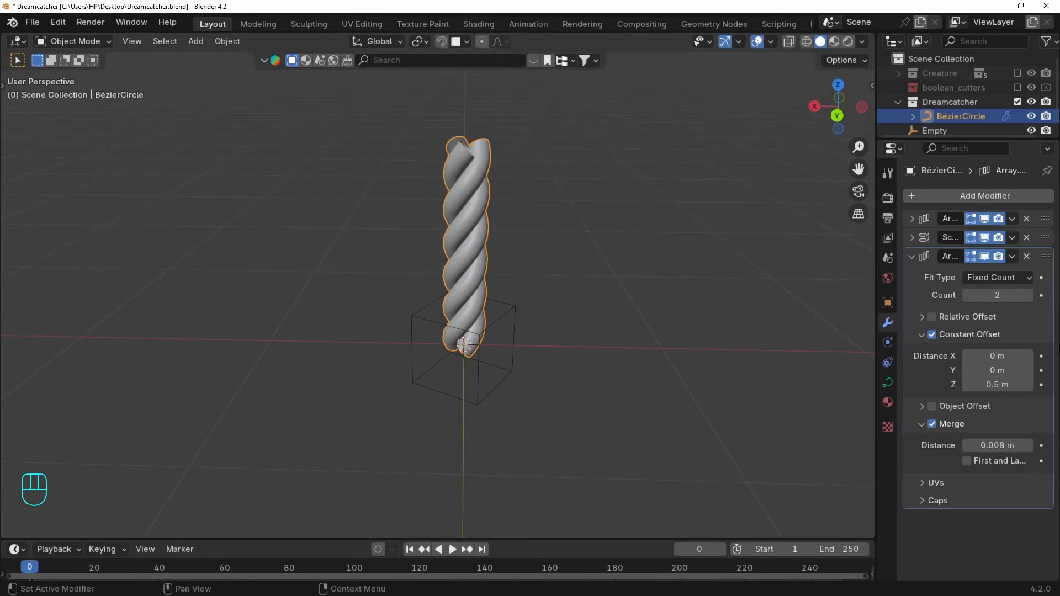
Add a Bézier curve at the origin, beneath the twisted rope.
key("shift+a")
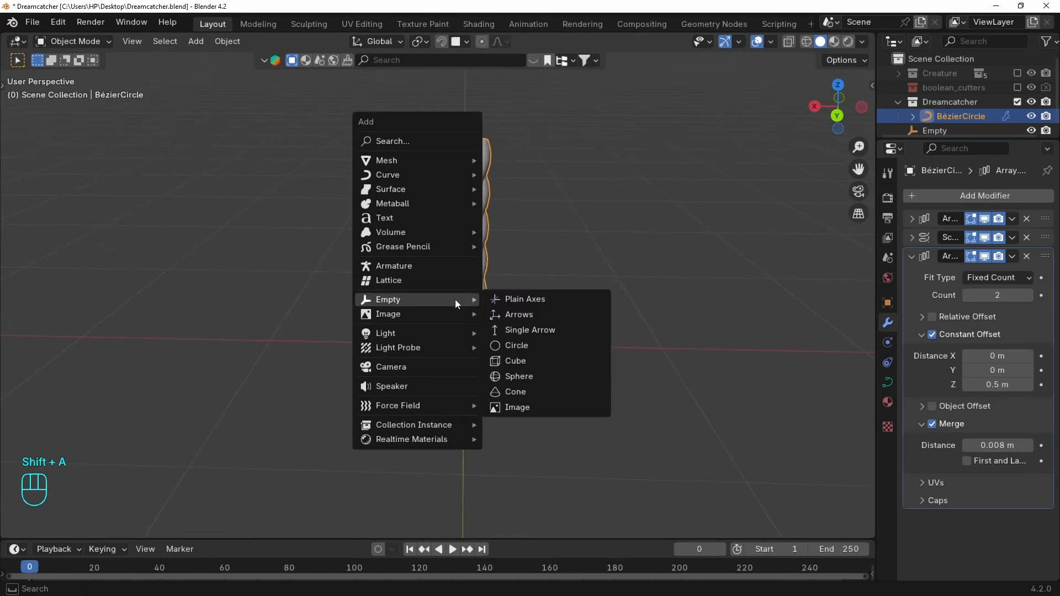
mouse_move(426, 161)
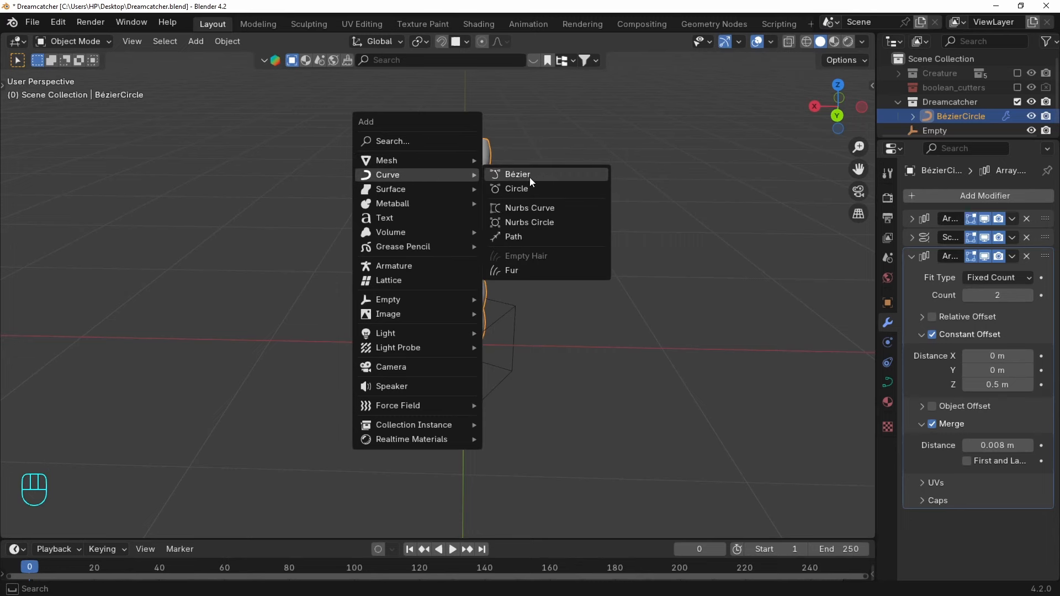
left_click(521, 171)
scroll(469, 380, "up", 2)
middle_click_drag(360, 330, 585, 316)
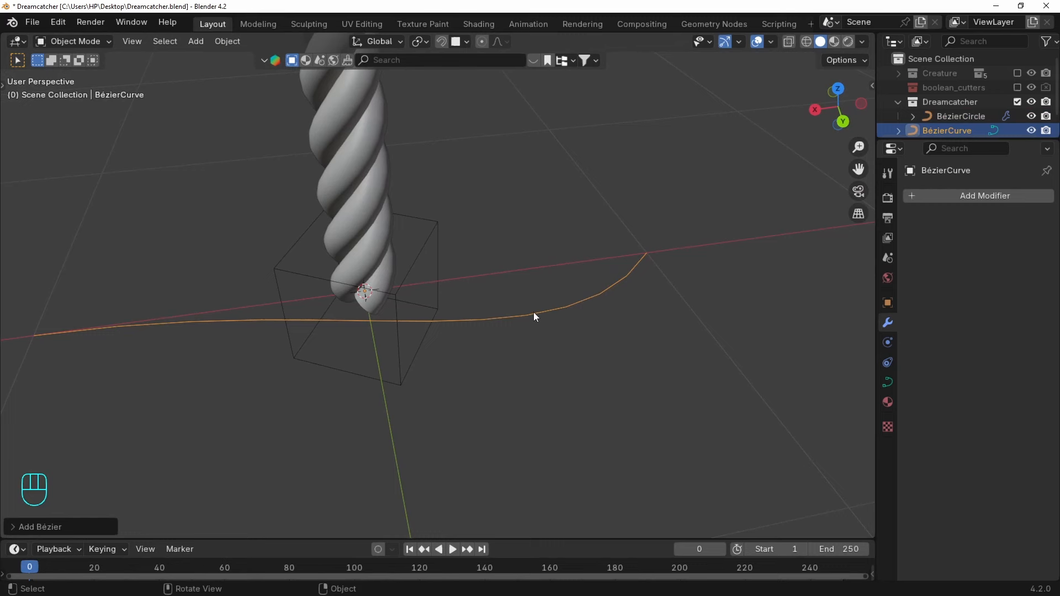
Set the Bézier curve's preview resolution to 24, raise it to 36, and deselect the curve.
left_click(888, 383)
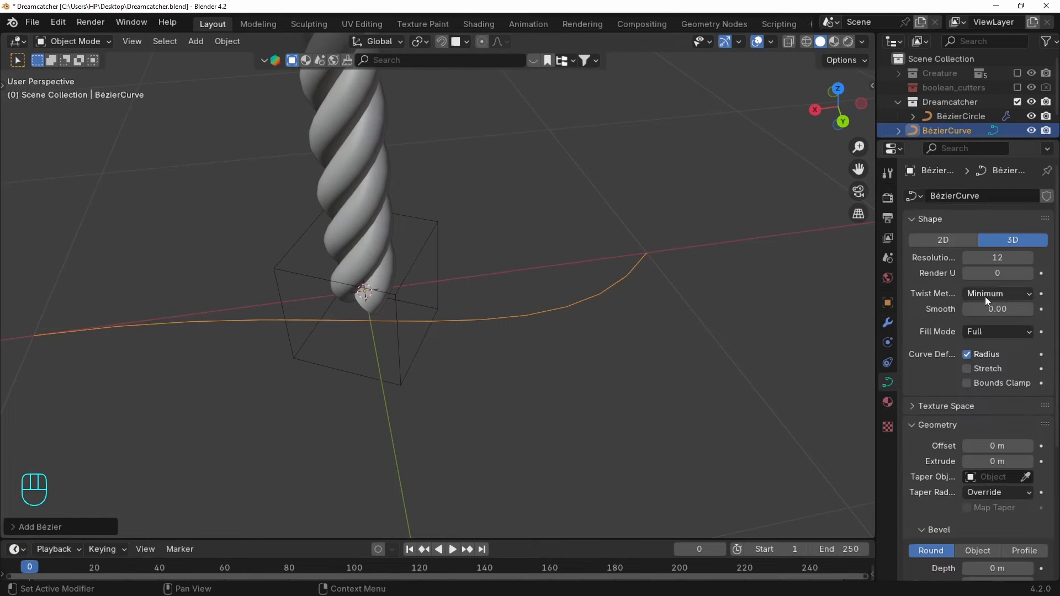
double_click(986, 257)
type("24")
key("Return")
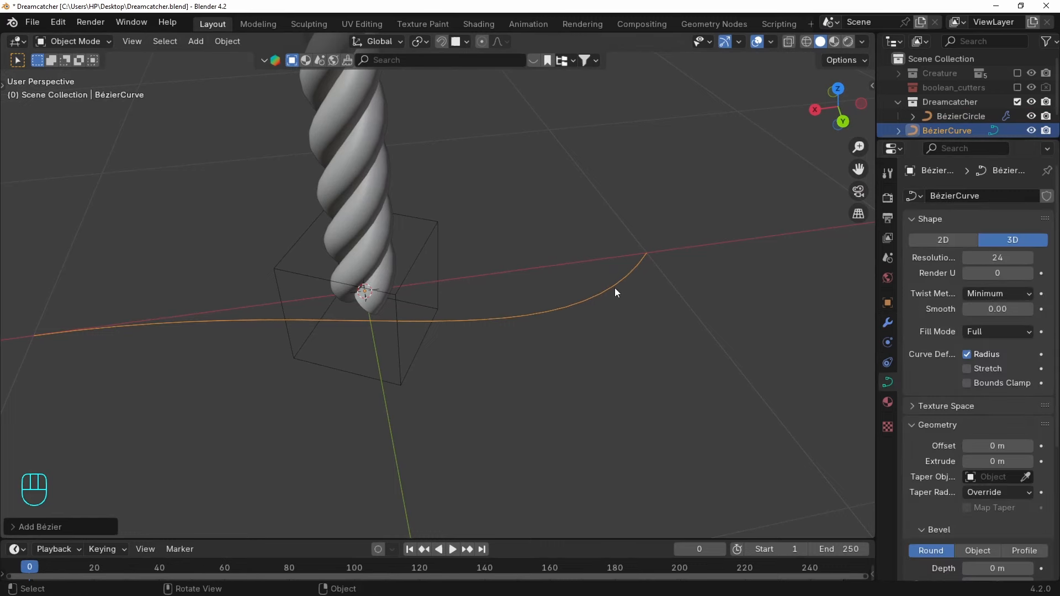
mouse_move(615, 287)
middle_mouse_down()
mouse_move(623, 322)
mouse_move(627, 283)
mouse_move(619, 292)
mouse_move(599, 283)
middle_mouse_up()
double_click(997, 257)
type("36")
key("Return")
left_click(594, 318)
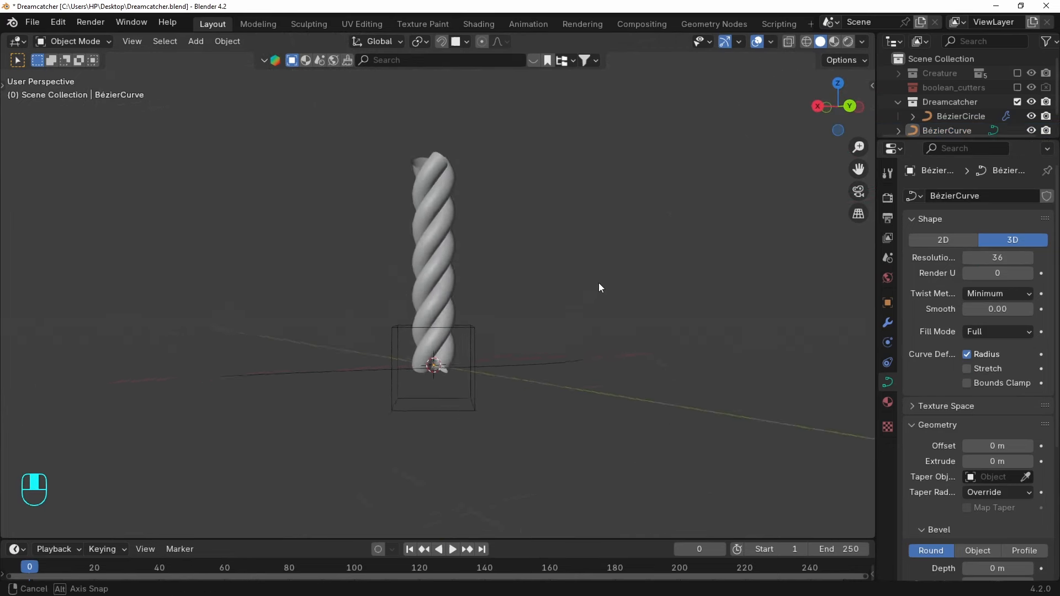
Add a Curve deform modifier to the twisted rope, below its second Array modifier.
scroll(598, 282, "up", 2)
middle_click_drag(555, 348, 603, 323, "shift")
left_click(491, 309)
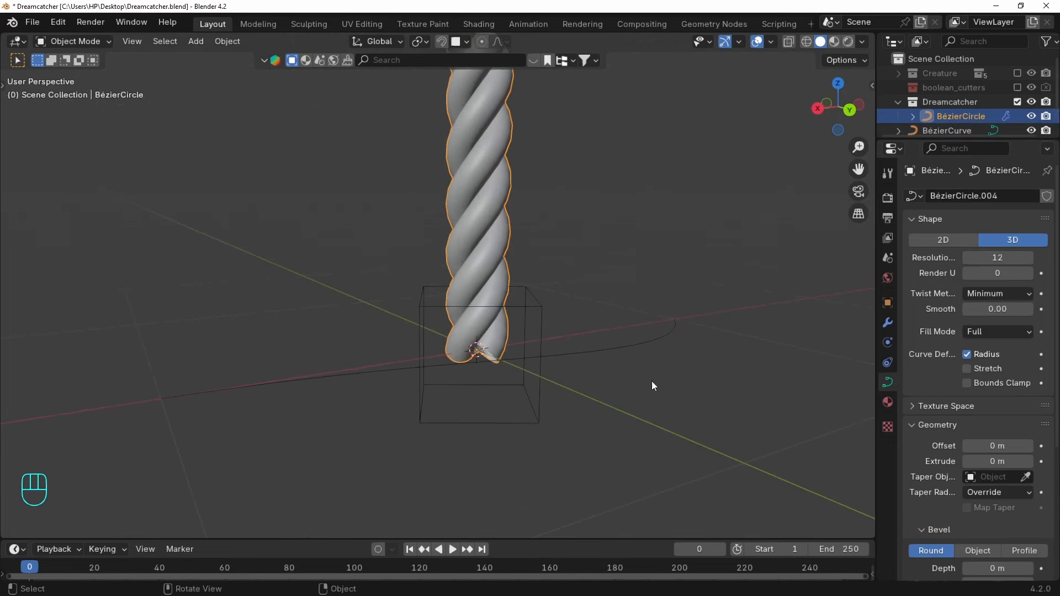
left_click(888, 321)
left_click(984, 196)
type("curve")
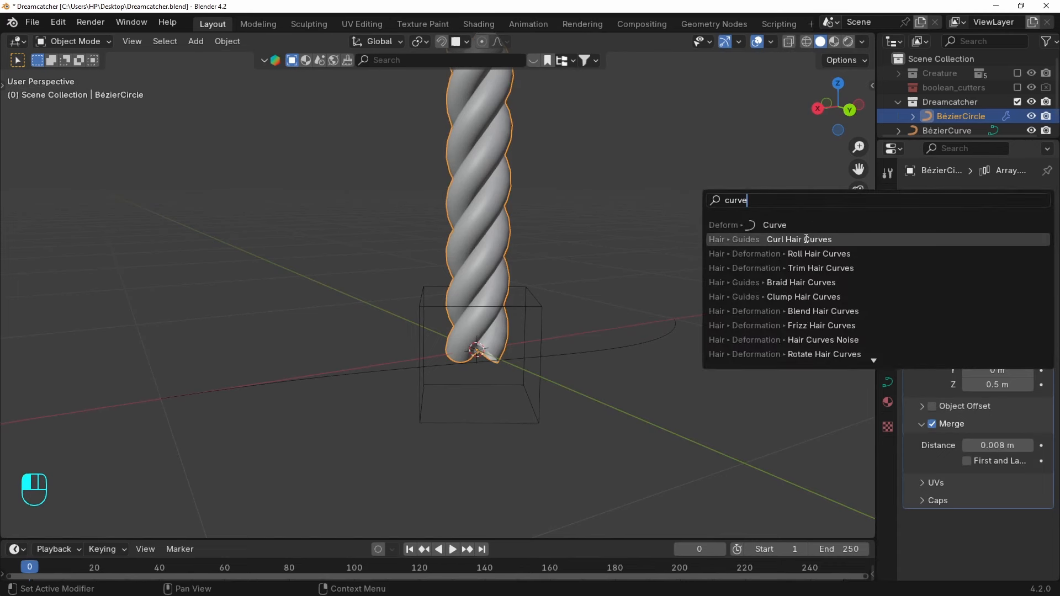
key("Return")
scroll(972, 541, "down", 1)
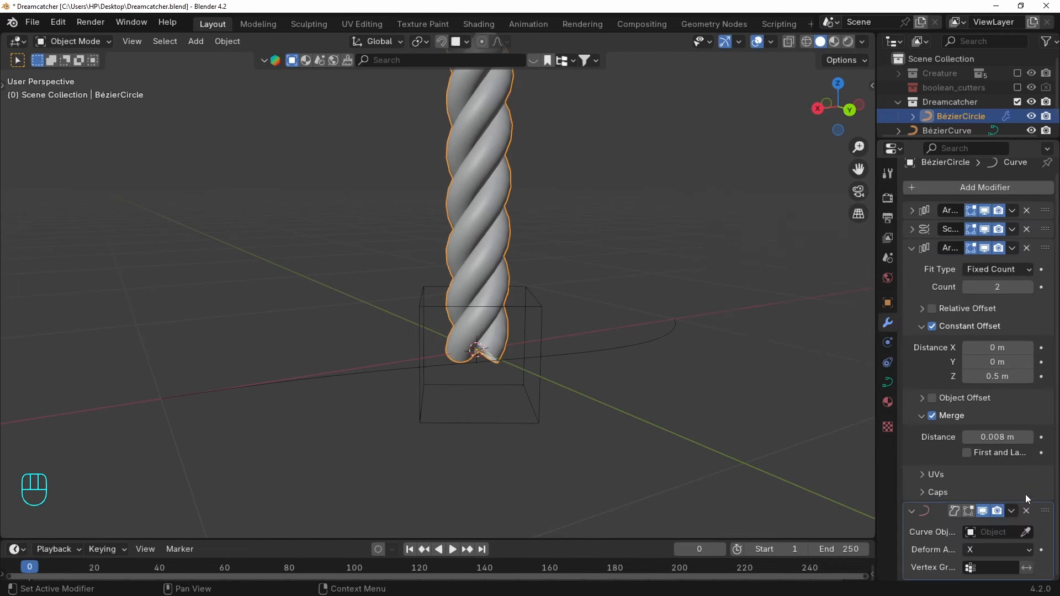
Use the Bézier curve as the Curve modifier's curve object and set the deform axis to Z.
left_click(1025, 531)
left_click(656, 338)
scroll(657, 360, "up", 2)
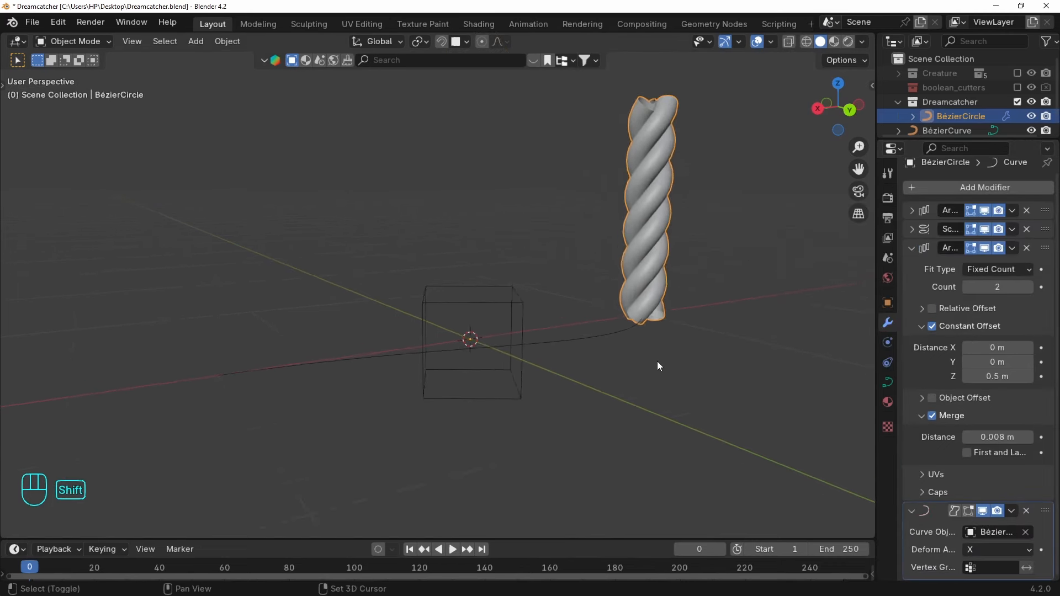
left_click(988, 550)
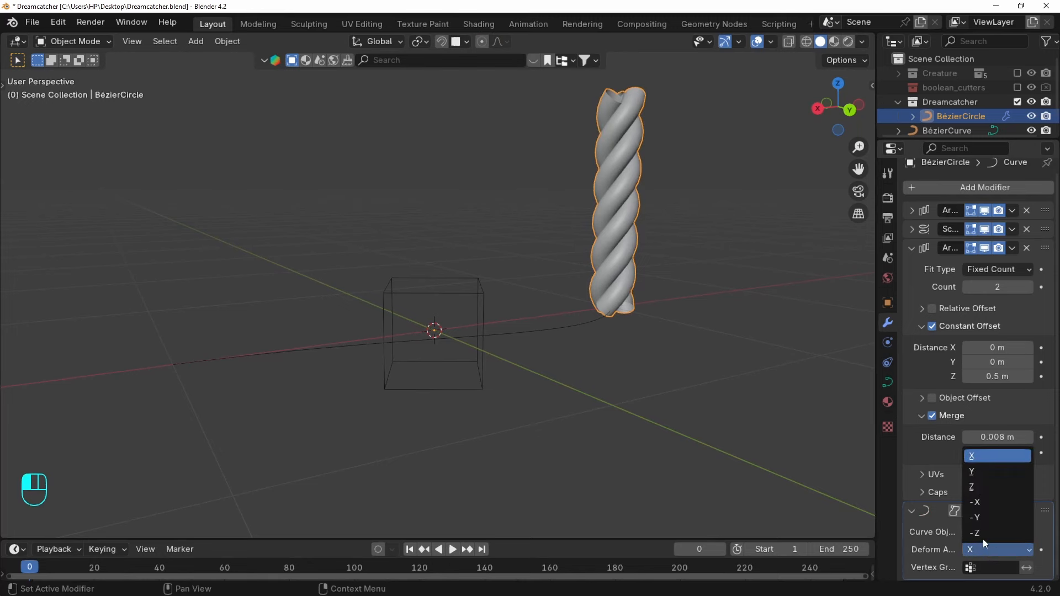
left_click(978, 486)
middle_click_drag(619, 366, 591, 390)
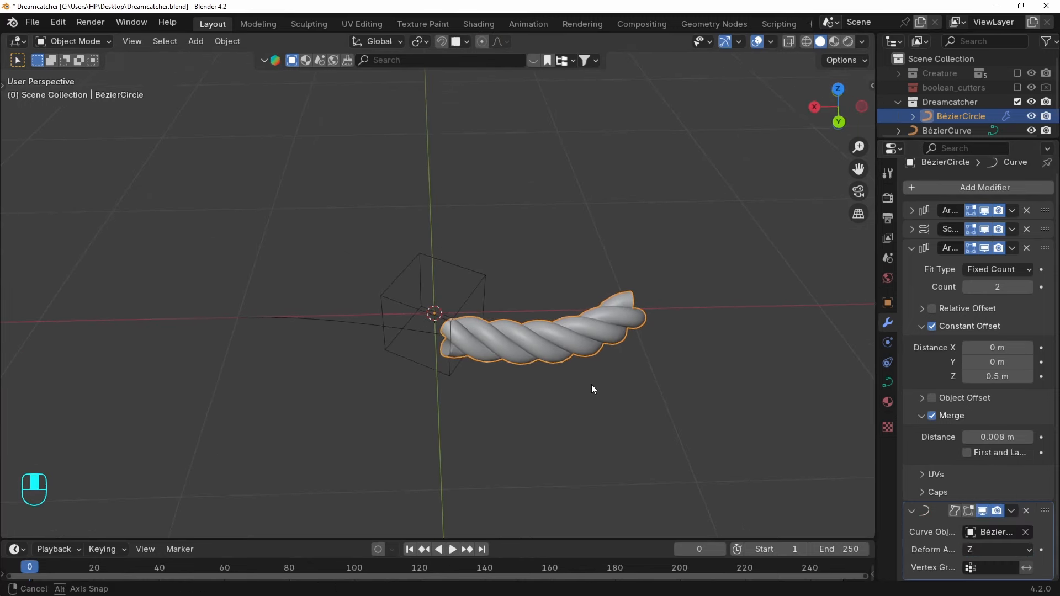
Set the second Array modifier's fit type to Fit Curve, using the Bézier curve as its curve.
left_click(1027, 270)
left_click(976, 319)
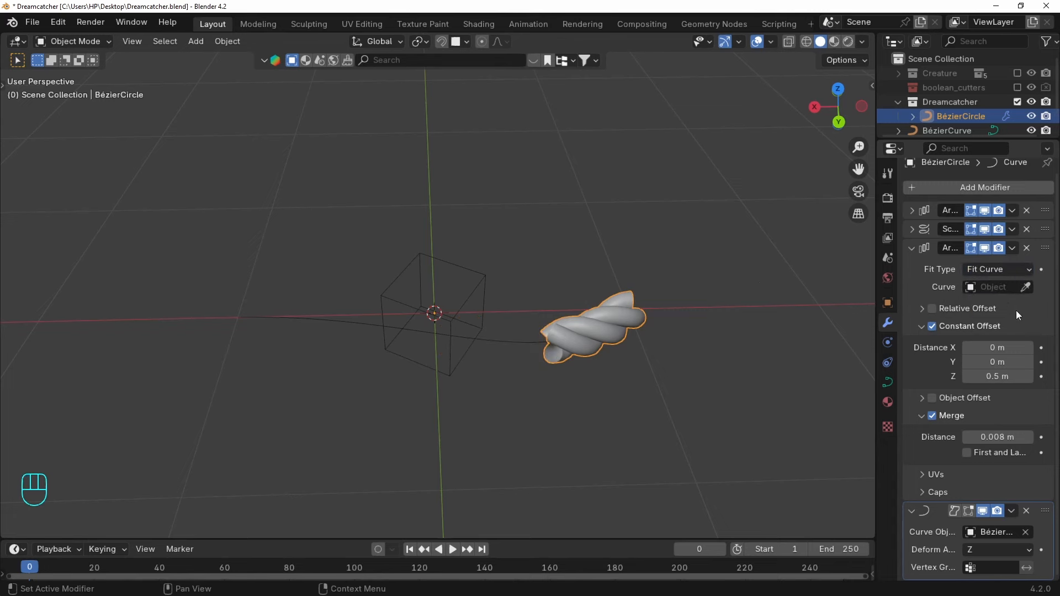
key("e")
left_click(348, 316)
middle_click_drag(447, 323, 497, 325, "shift")
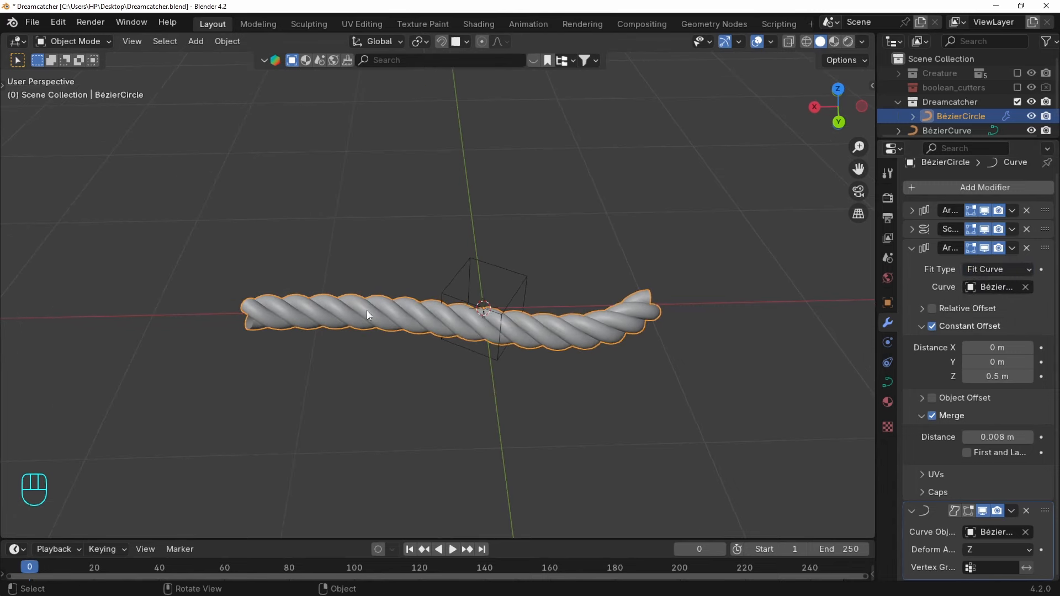
Try extruding the Bézier curve's end point several times in different directions and rotating a handle to test how the rope follows.
key("alt+z")
key("alt+z")
key("alt+z")
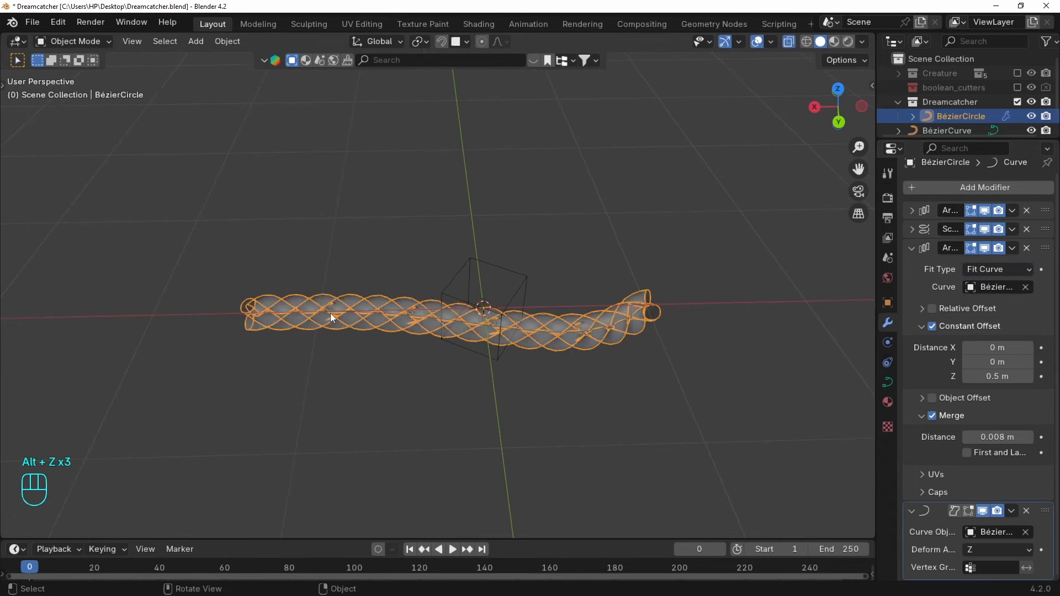
left_click(334, 311)
key("Tab")
left_click_drag(290, 297, 361, 342)
key("e")
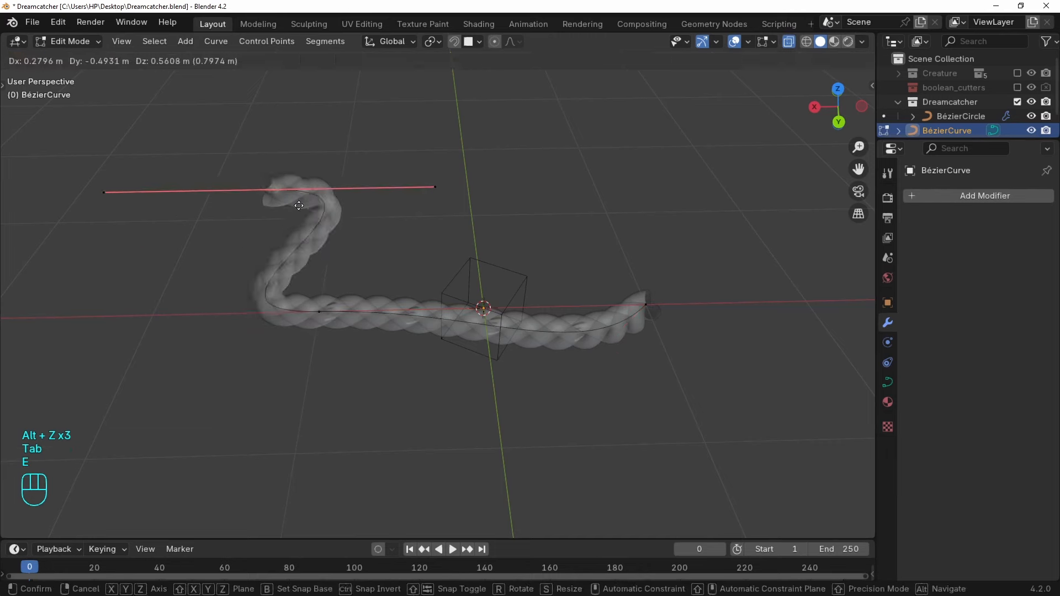
left_click(200, 195)
key("e")
left_click(56, 362)
key("alt+z")
scroll(163, 323, "down", 3)
key("r")
left_click(187, 192)
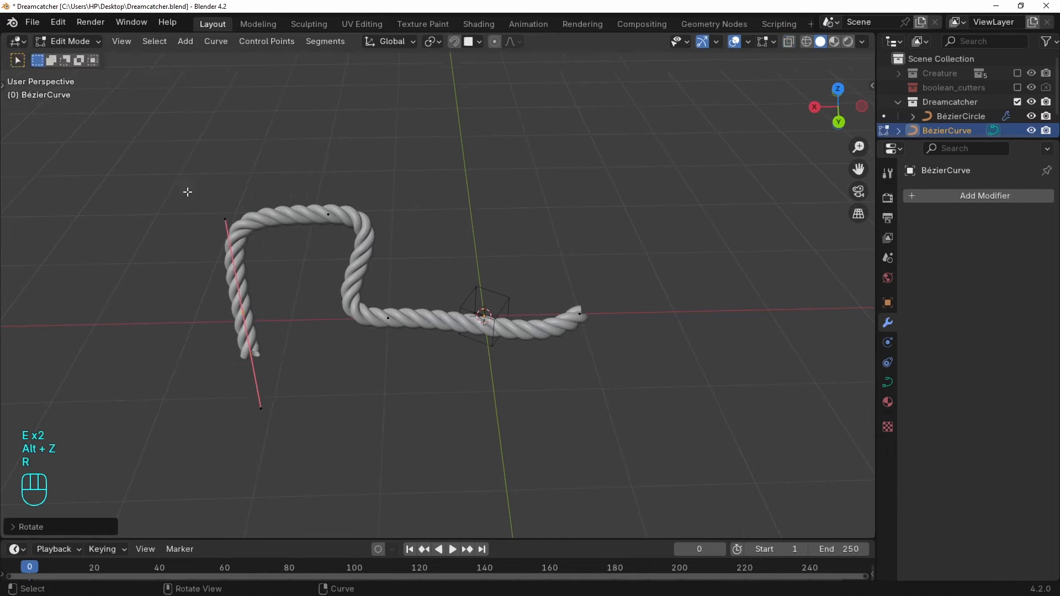
key("e")
left_click(471, 377)
Undo the trial extrusions and rotation of the Bézier curve and return to Object Mode.
middle_click_drag(470, 377, 432, 303)
key("ctrl+z")
key("ctrl+z")
key("ctrl+z")
key("ctrl+z")
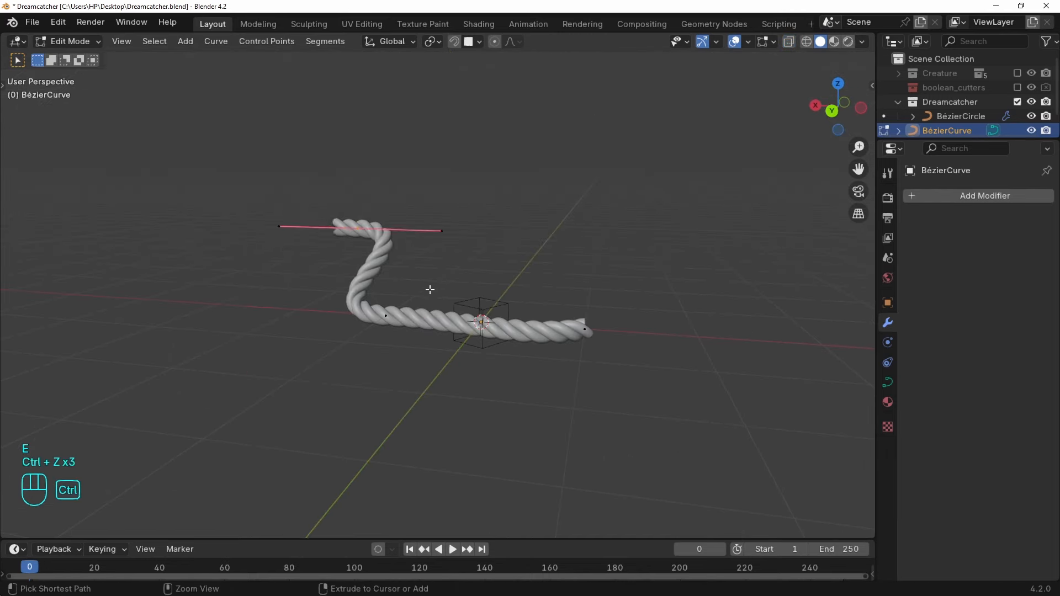
key("Tab")
scroll(416, 348, "up", 3)
Select the Bézier curve inside the rope and enable In Front in its viewport display settings.
left_click(418, 385)
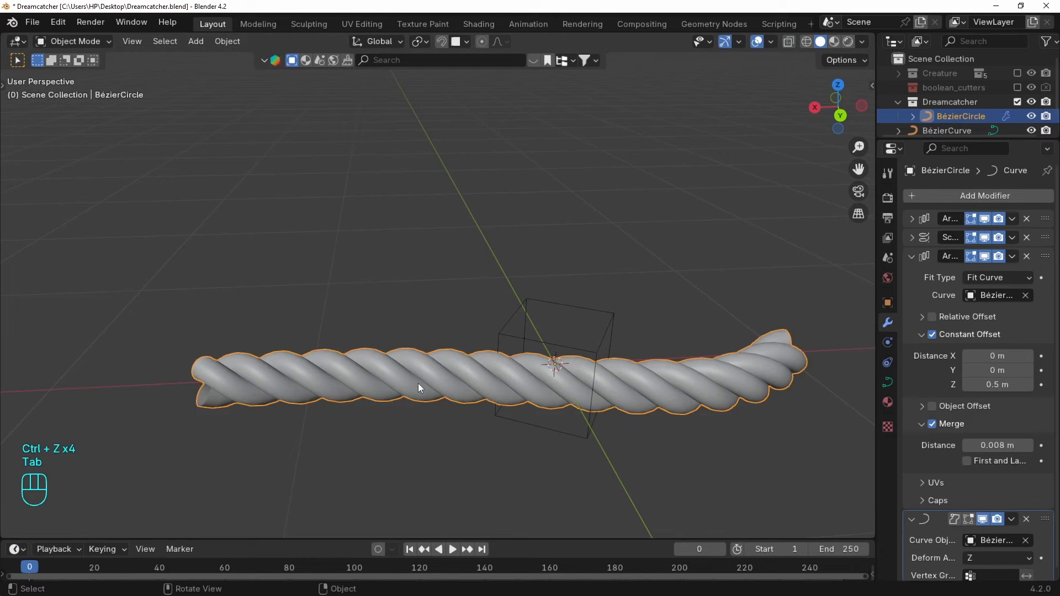
key("alt+z")
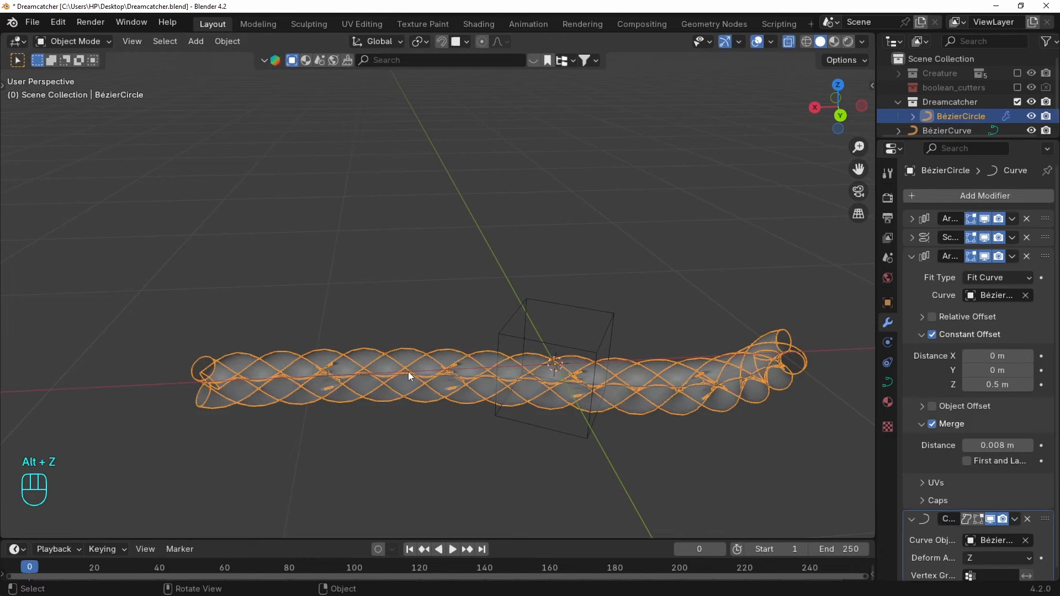
left_click(409, 372)
key("alt+z")
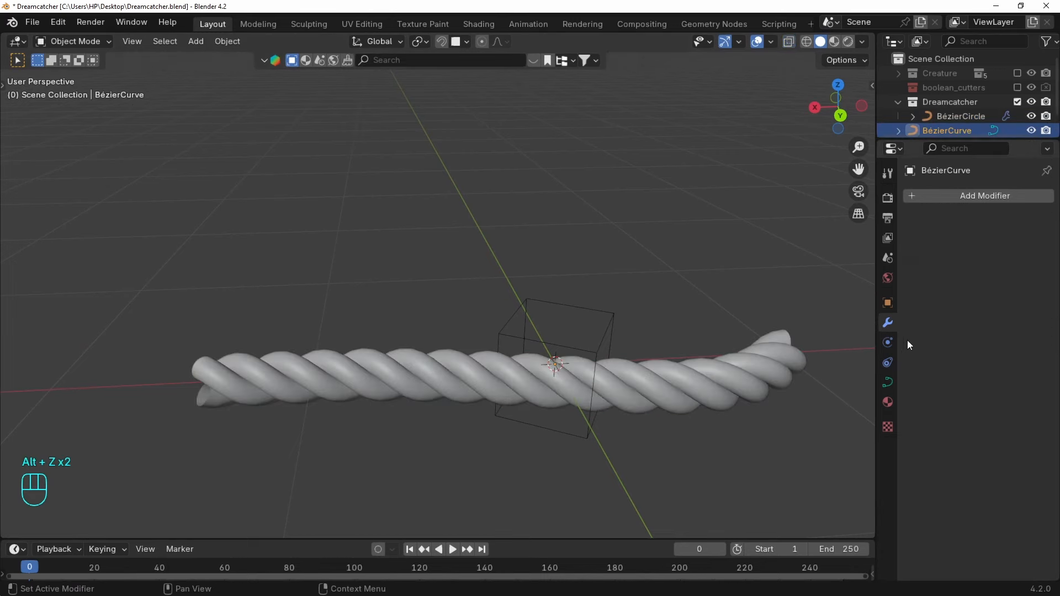
left_click(888, 303)
scroll(927, 338, "down", 5)
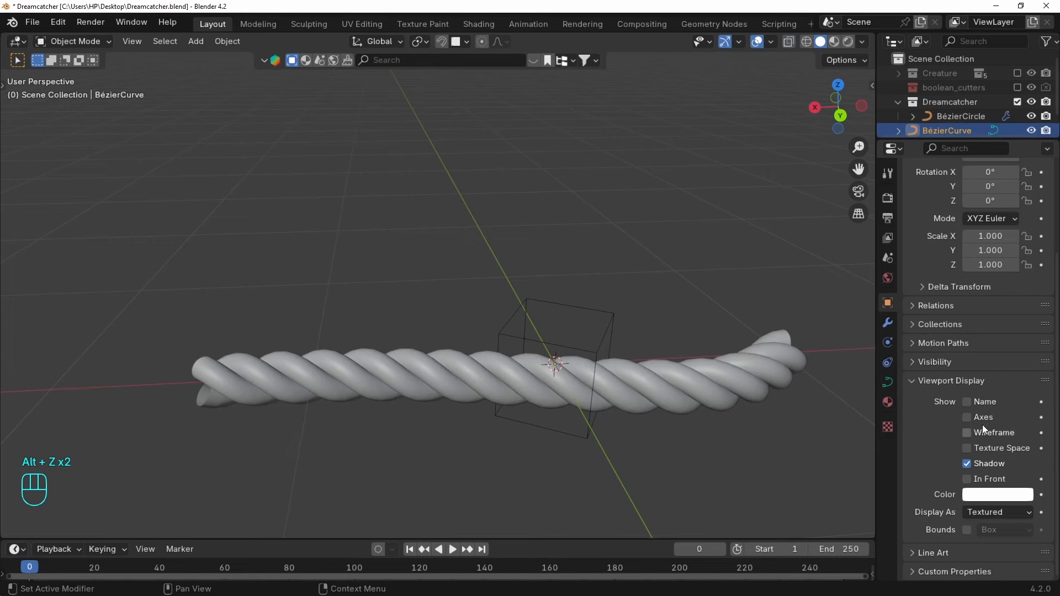
left_click(912, 362)
left_click(912, 361)
scroll(483, 358, "down", 4)
scroll(500, 336, "up", 1)
left_click(517, 316)
middle_click_drag(517, 316, 543, 322)
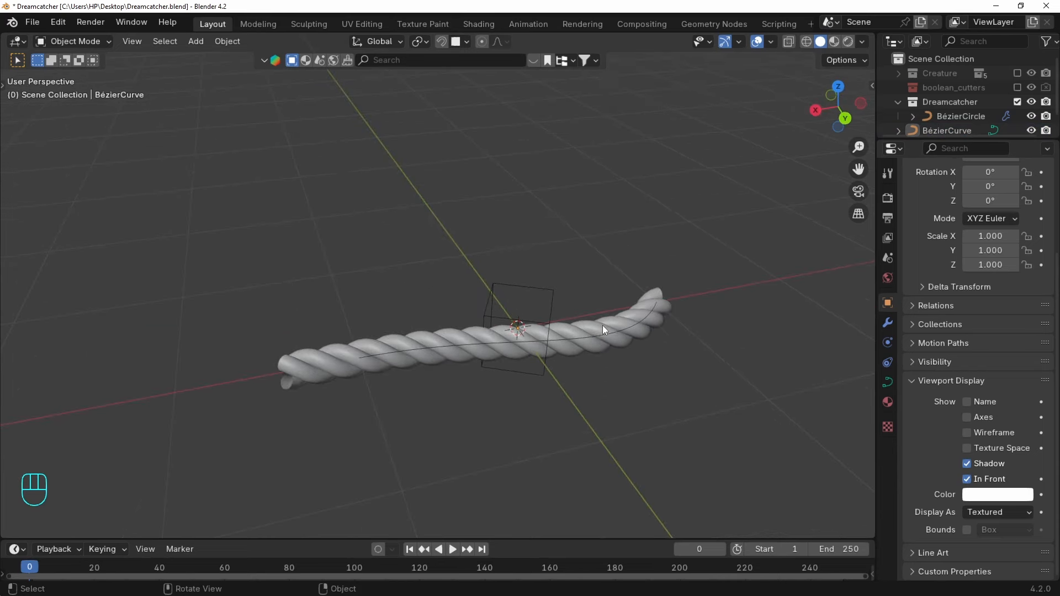
Parent the Bézier curve to the twisted rope with the Object option.
left_click(605, 334)
middle_click_drag(605, 335, 495, 304, "shift")
left_click(458, 220)
middle_click_drag(458, 220, 705, 464)
left_click(475, 290)
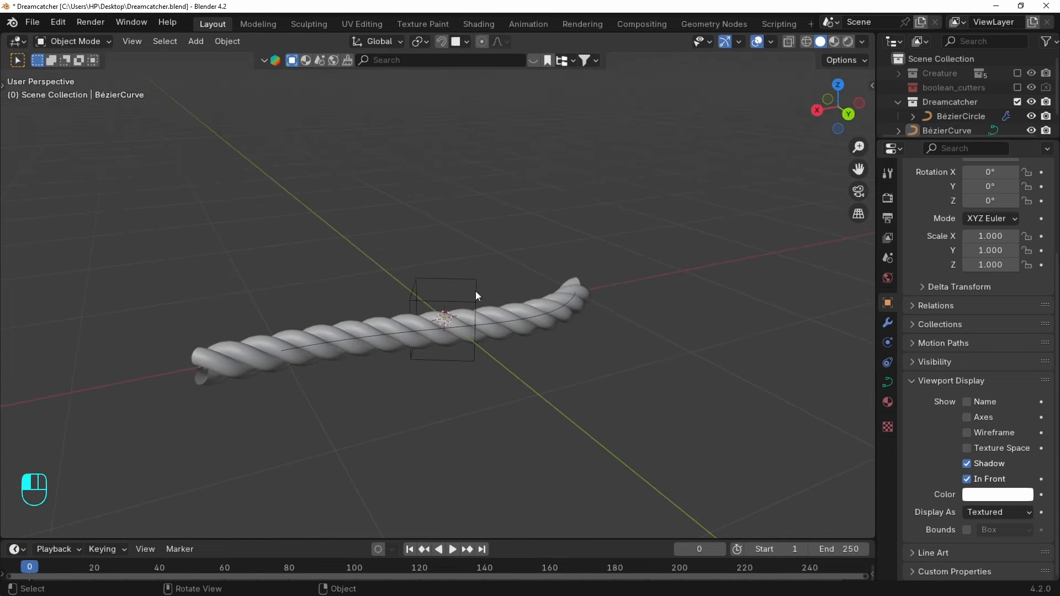
left_click(498, 322, "shift")
key("ctrl+p")
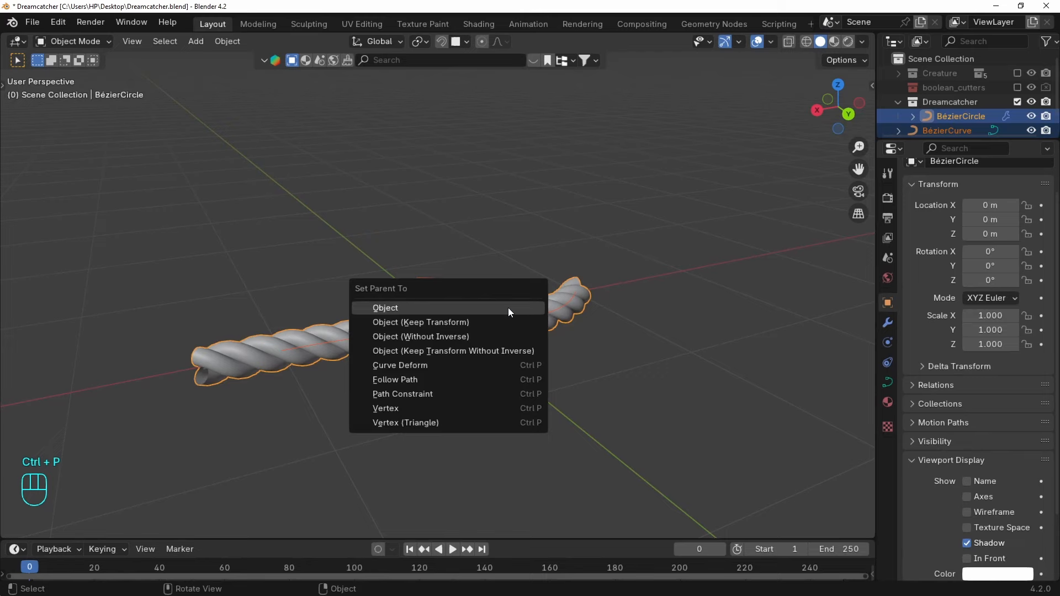
left_click(507, 308)
Try moving the rope to test how it behaves with the curve parented to it.
middle_click_drag(515, 245, 498, 306)
left_click(498, 306)
key("g")
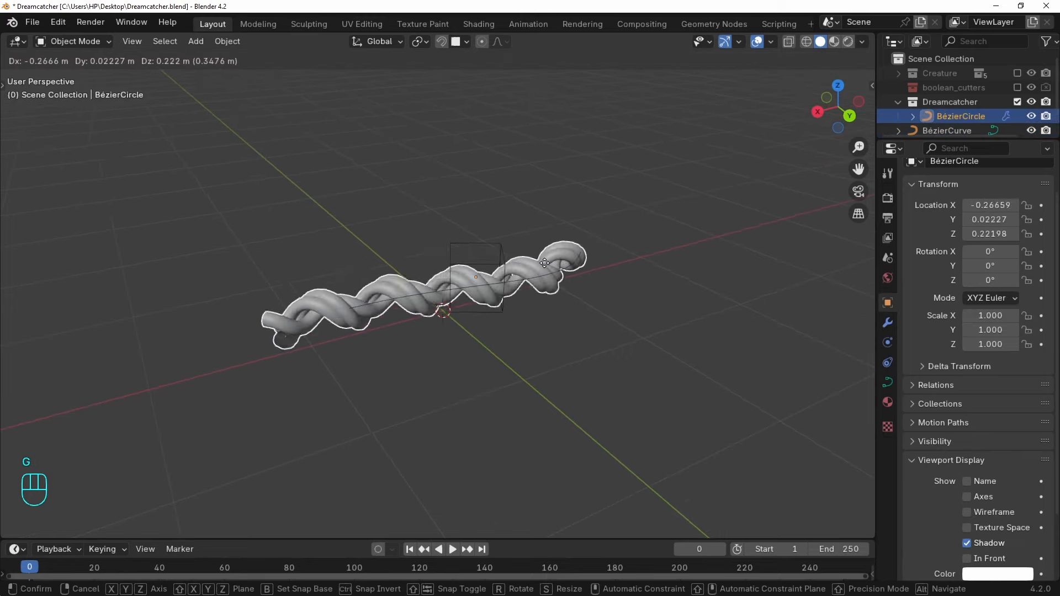
right_click(515, 265)
key("g")
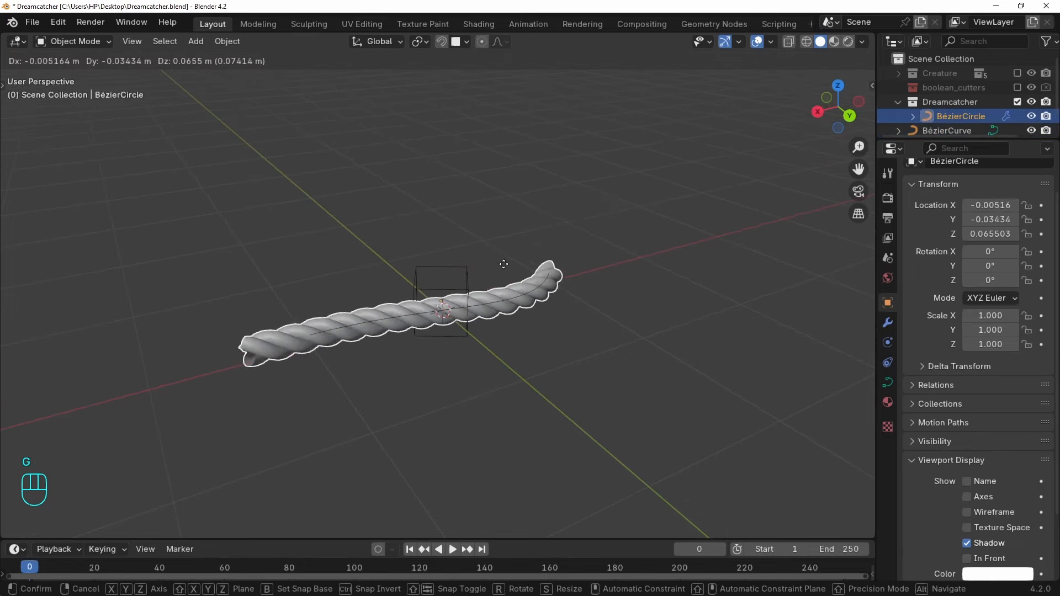
right_click(514, 275)
Expand the rope's Screw modifier settings and toggle the first Array's viewport display off and on to refresh the rope.
left_click(887, 323)
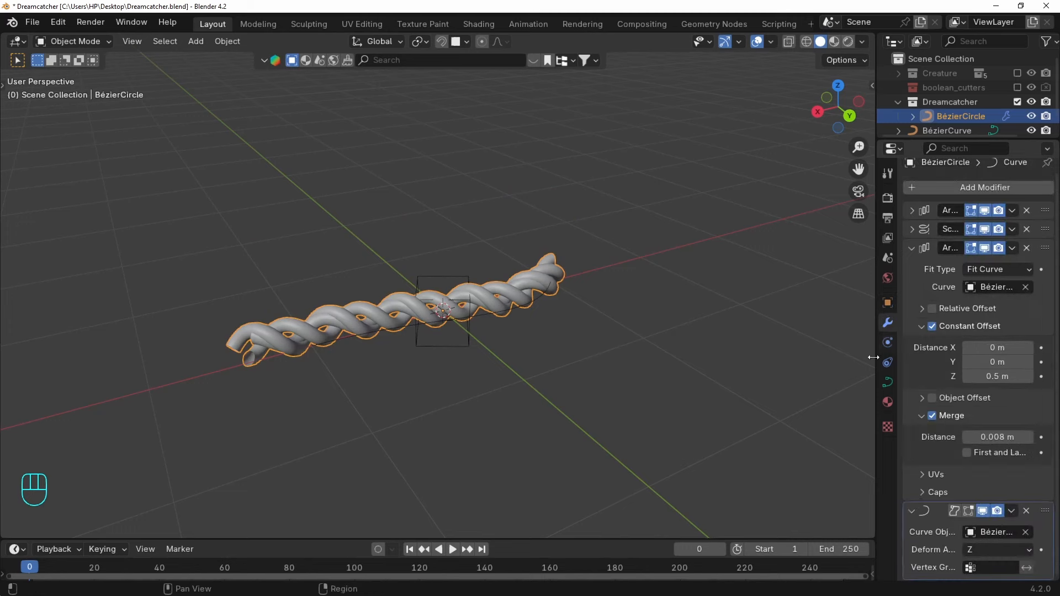
left_click(911, 229)
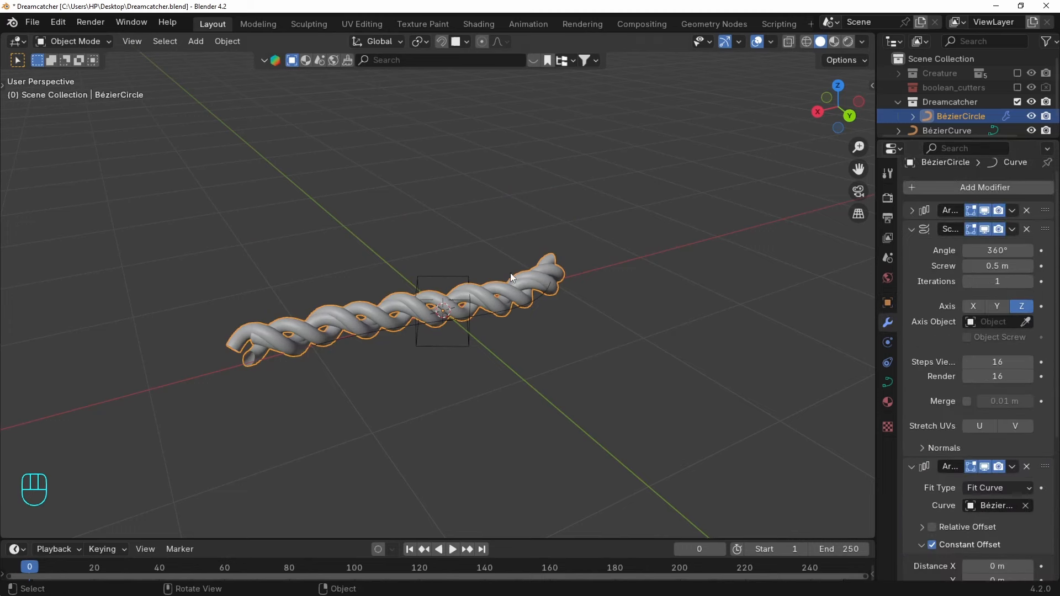
left_click(984, 210)
left_click(985, 210)
left_click(602, 334)
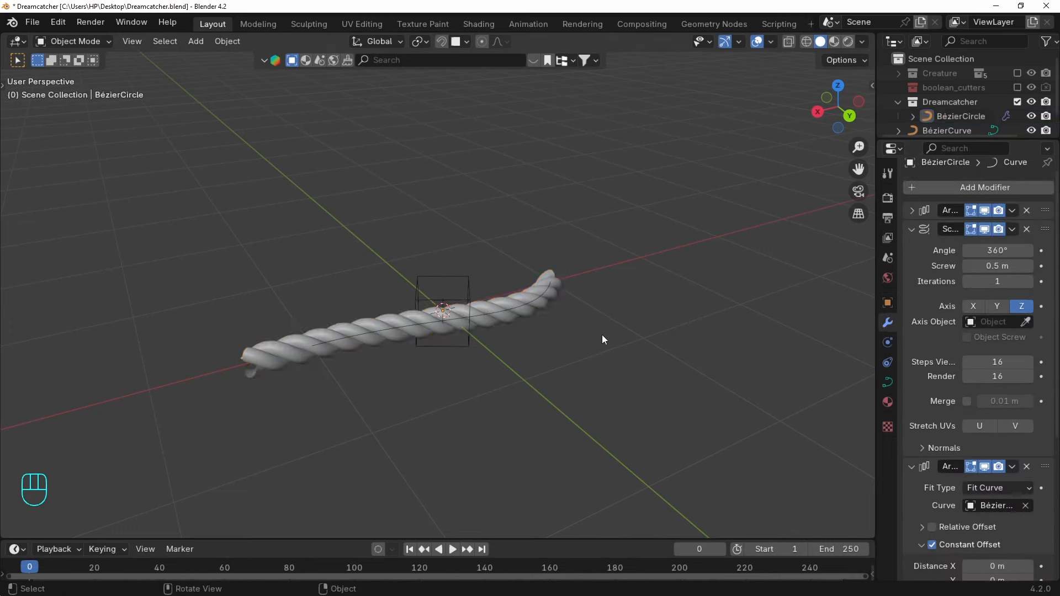
Try moving the rope again, cancel the move, and toggle the second Array's viewport display to refresh the rope.
left_click(512, 295)
key("g")
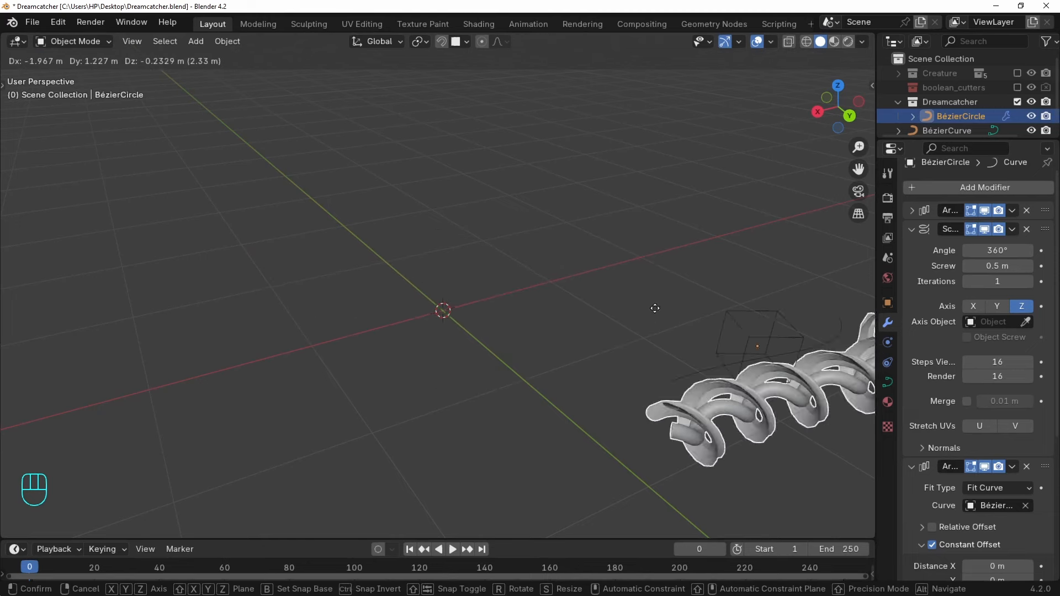
right_click(527, 258)
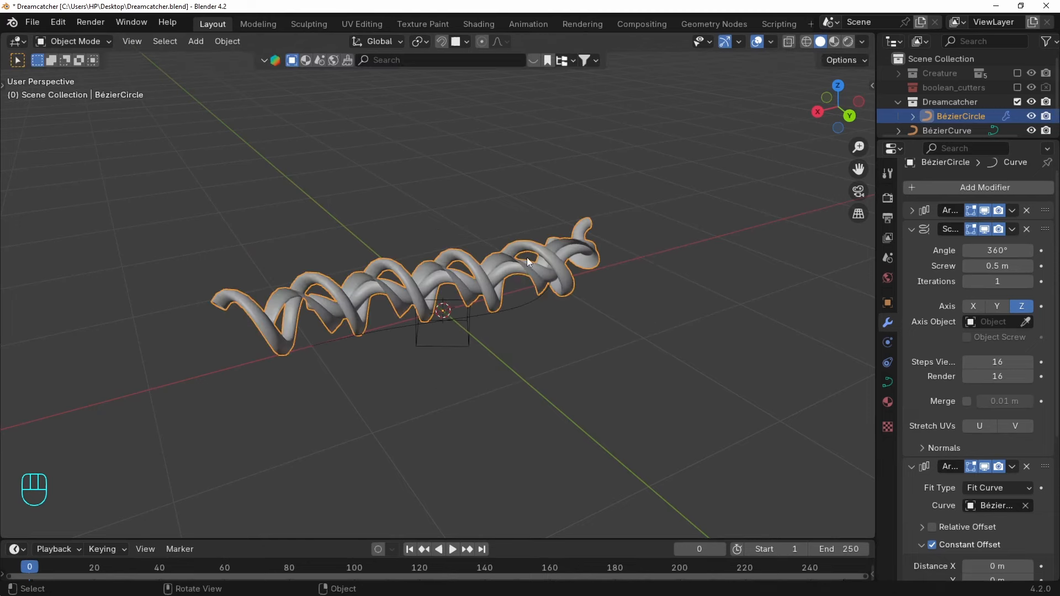
left_click(986, 470)
left_click(987, 470)
Clear the Bézier curve's parent and deselect the curve.
left_click(495, 316)
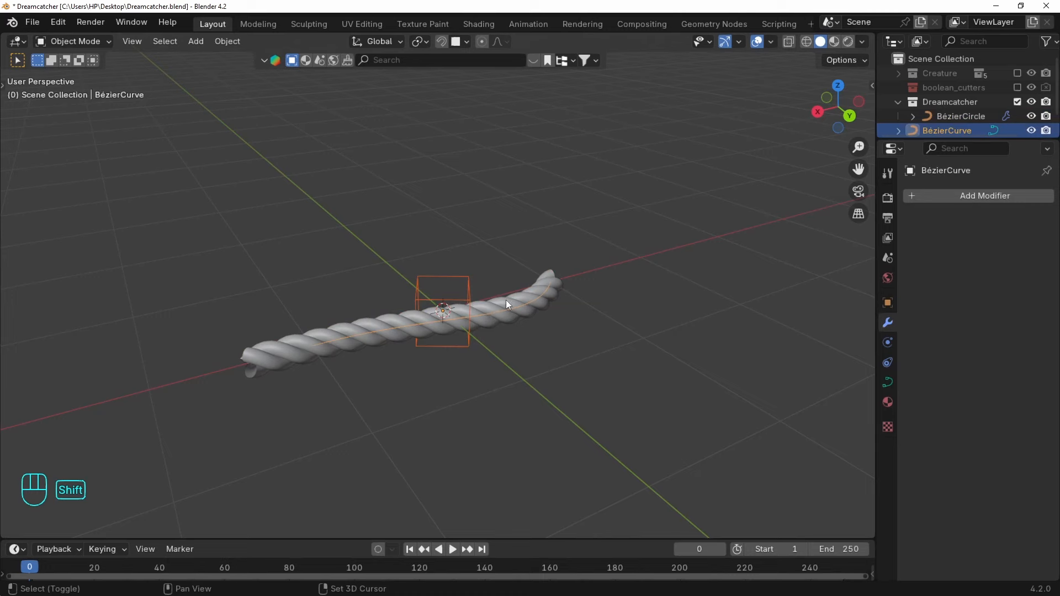
key("alt+p")
left_click(503, 296)
left_click(432, 282)
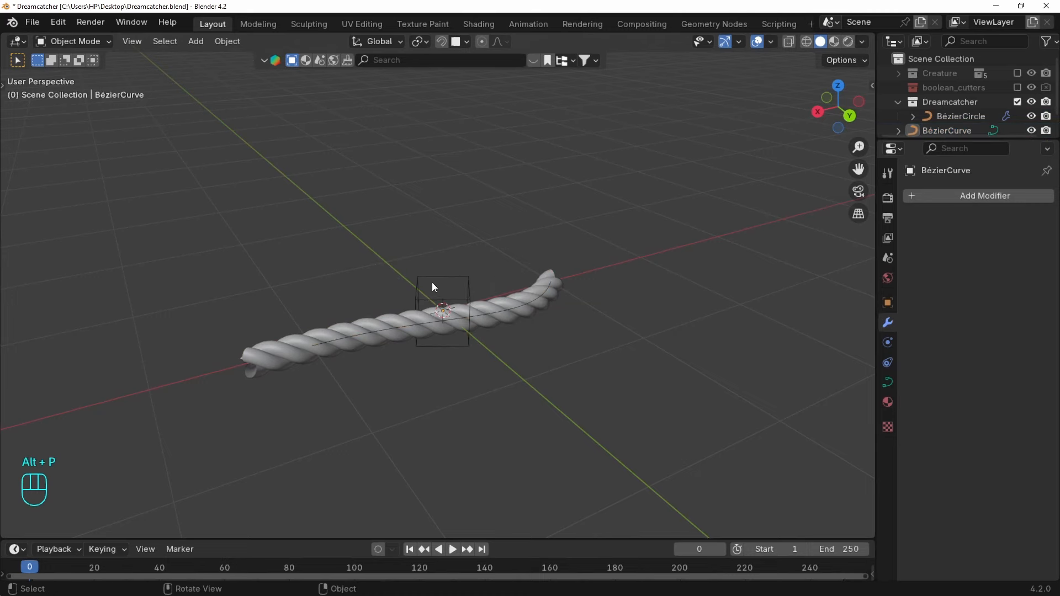
Select the rope and the Bézier curve together and try moving them as a pair.
left_click_drag(431, 283, 493, 353)
key("g")
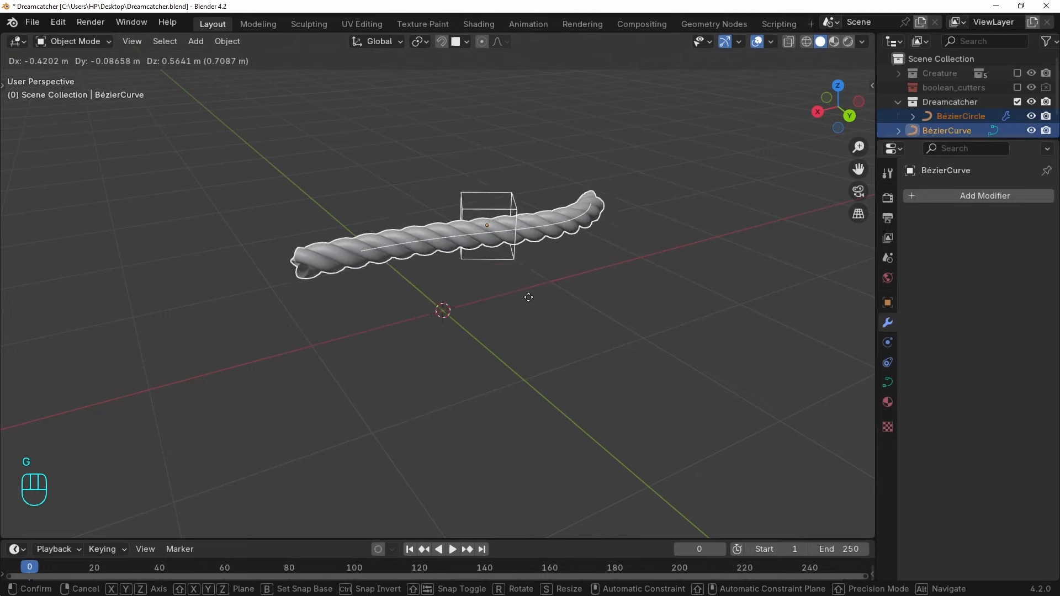
left_click(447, 370)
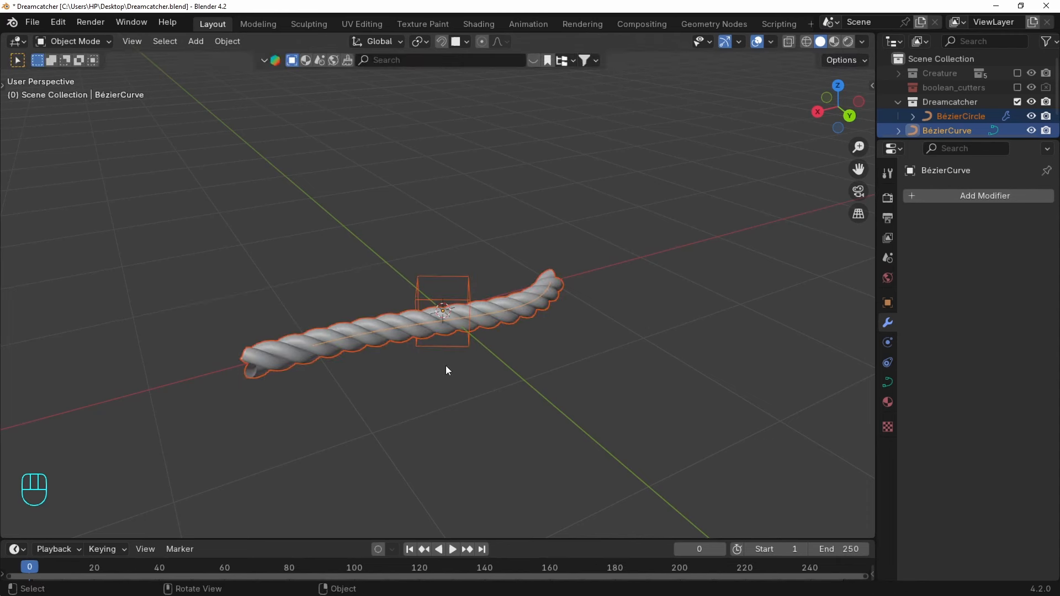
Expand the rope's Screw modifier Normals options and enable the Face Orientation overlay to inspect the rope's faces.
left_click(510, 290)
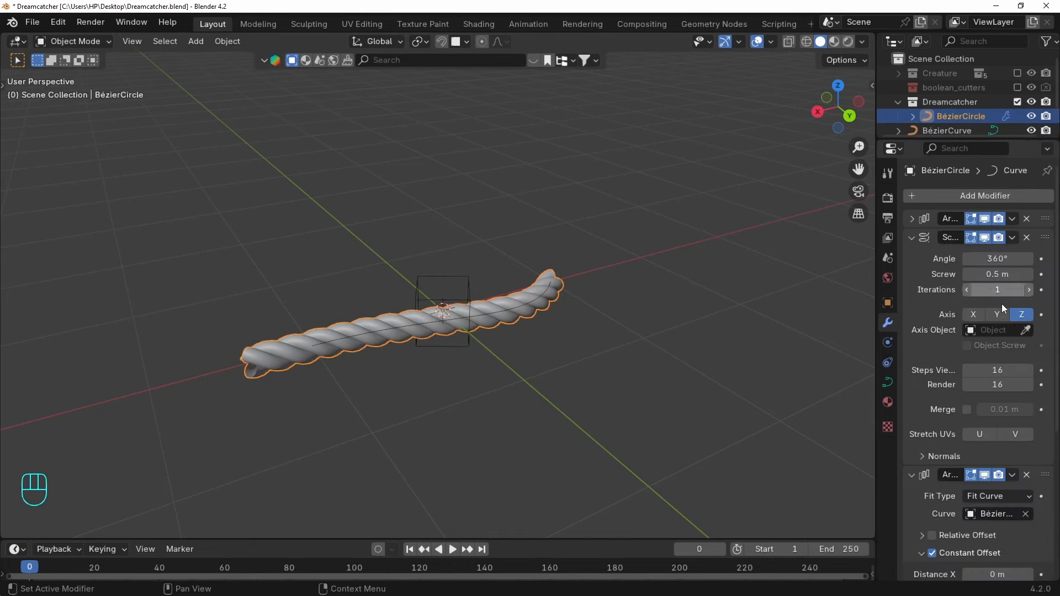
left_click(932, 457)
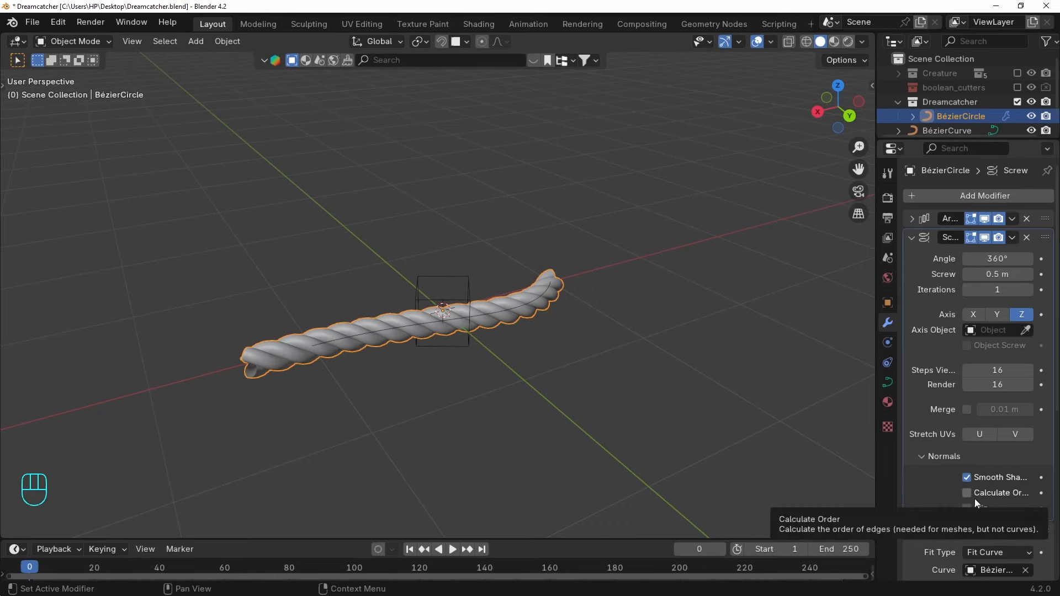
scroll(624, 277, "down", 1)
middle_click_drag(572, 327, 606, 273)
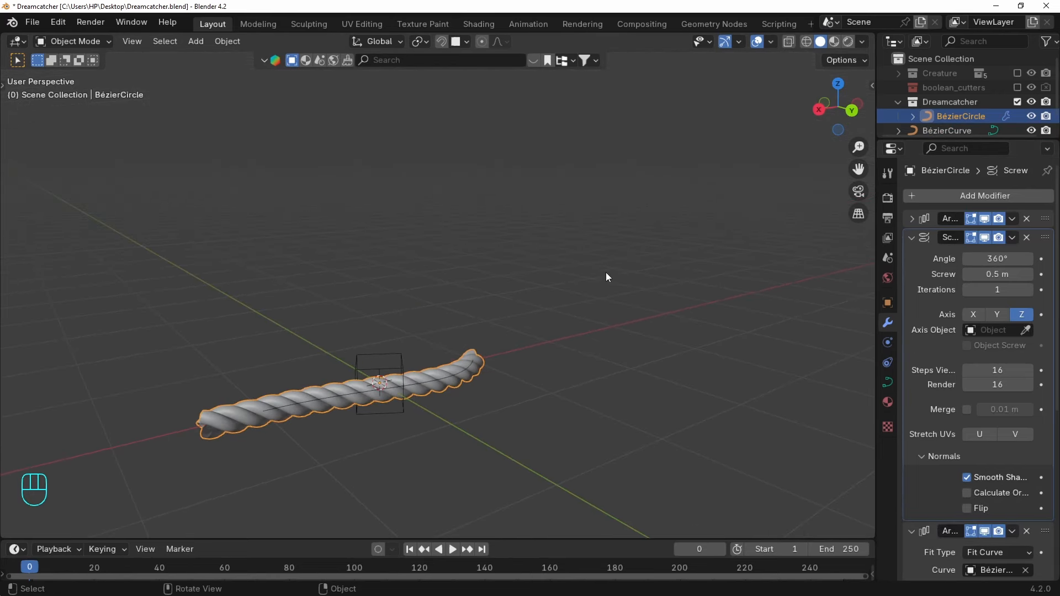
left_click(771, 42)
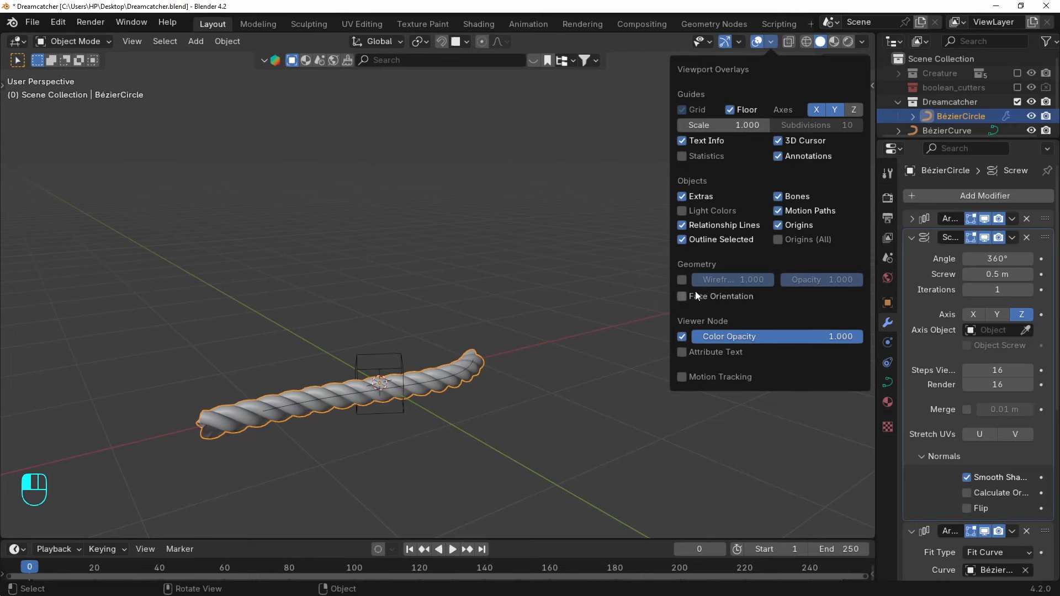
left_click(696, 296)
middle_click_drag(450, 371, 508, 370)
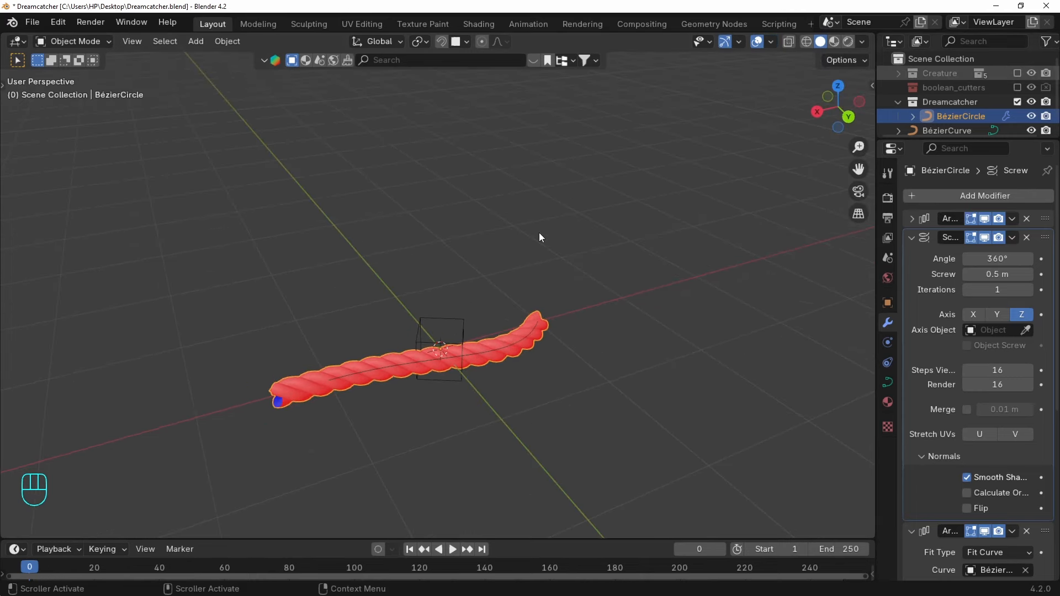
Compare the rope's face orientation with the creature's, and hide the Creature collection.
middle_click_drag(545, 274, 654, 291)
scroll(531, 291, "up", 11)
middle_click_drag(539, 315, 473, 378)
scroll(500, 309, "down", 10)
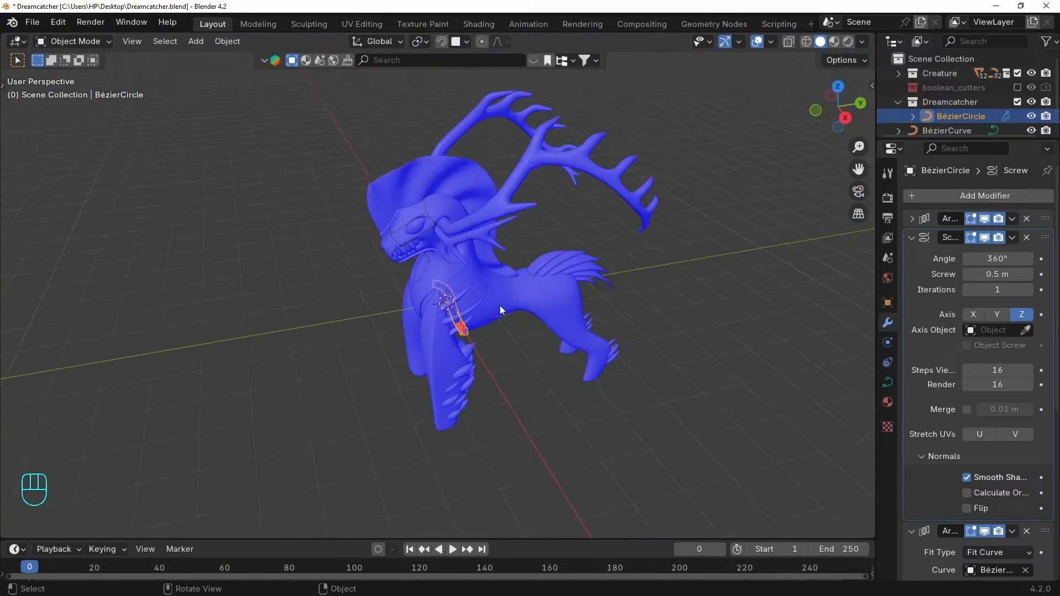
middle_click_drag(500, 306, 459, 303)
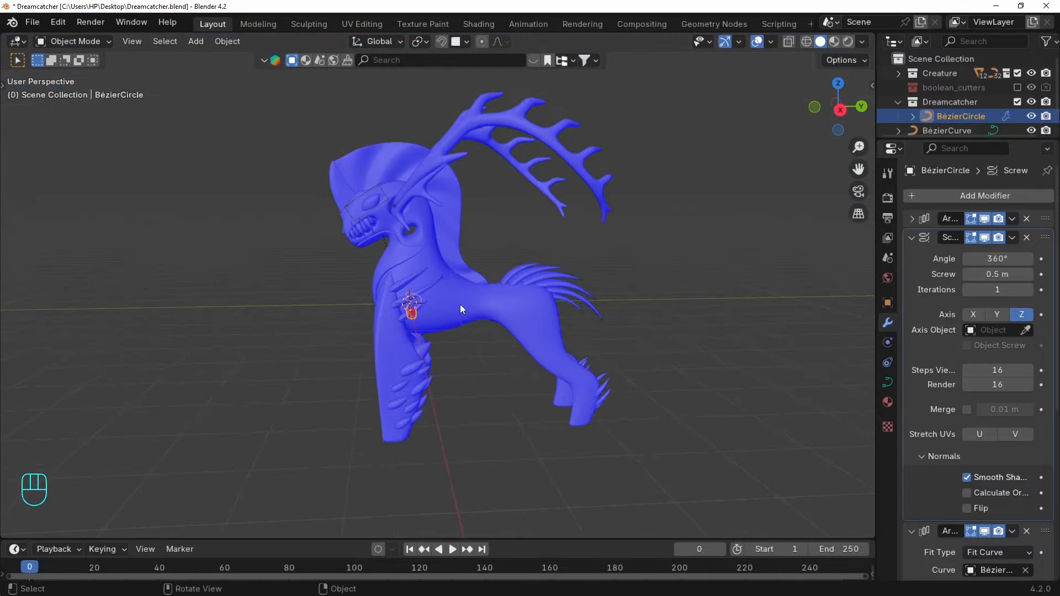
left_click(1017, 74)
Flip the normals in the rope's Screw modifier and turn off the Face Orientation overlay.
middle_click_drag(386, 319, 662, 419)
left_click(966, 509)
scroll(386, 331, "up", 5)
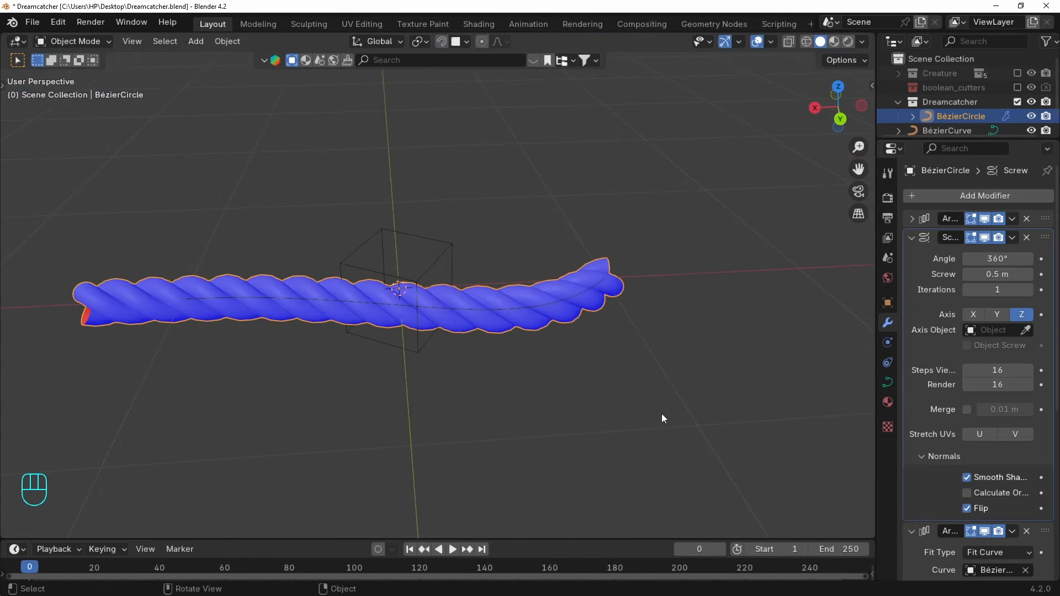
left_click(911, 238)
left_click(771, 42)
left_click(682, 296)
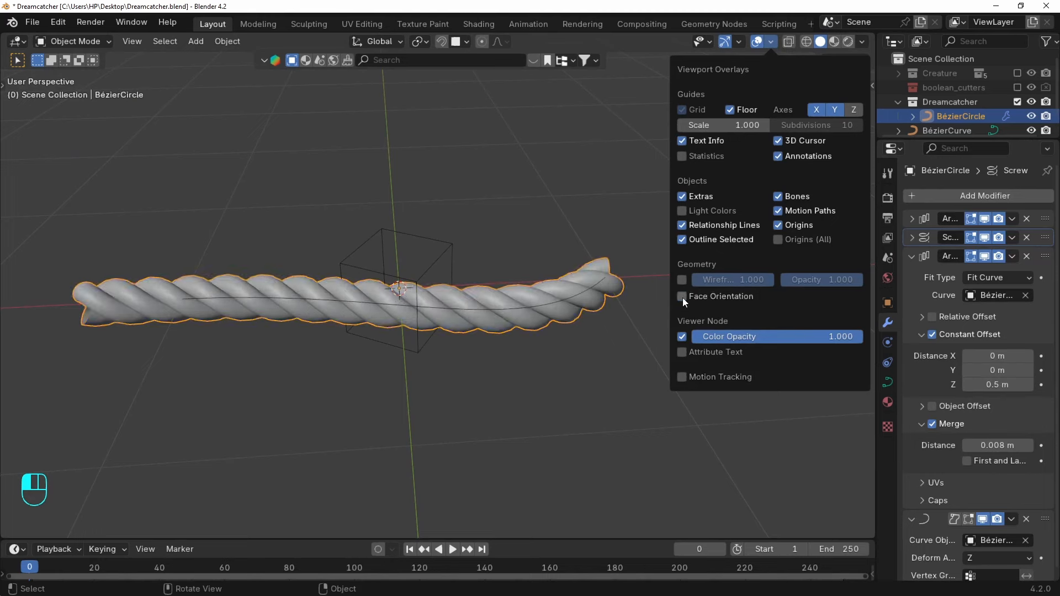
left_click(522, 198)
scroll(522, 197, "down", 2)
middle_click_drag(522, 198, 574, 210)
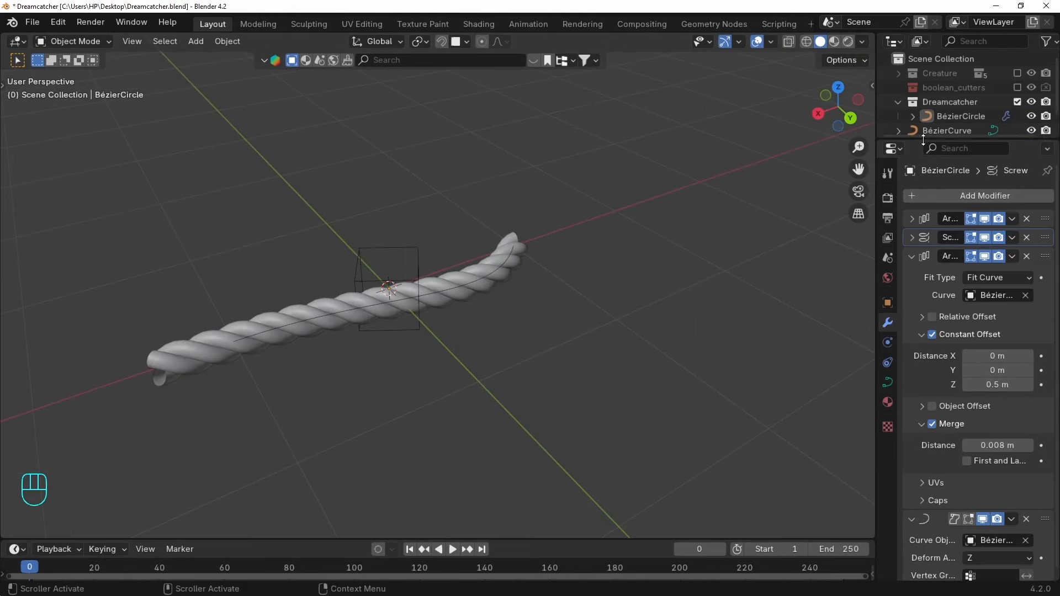
Move the rope, its Bézier curve and the empty into the Dreamcatcher collection.
left_click_drag(924, 140, 924, 203)
left_click_drag(247, 174, 565, 377)
key("m")
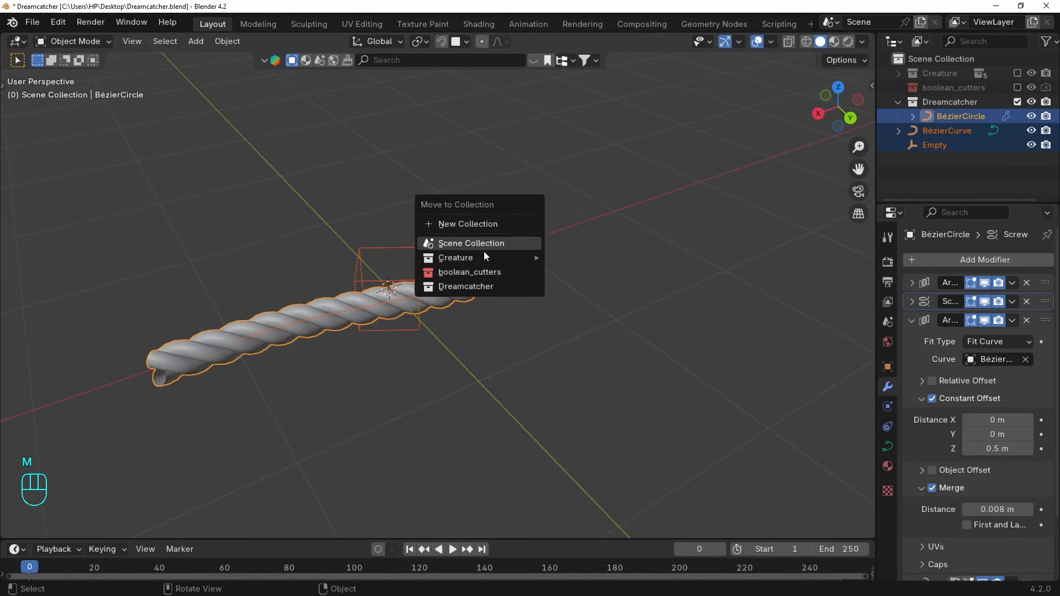
left_click(472, 286)
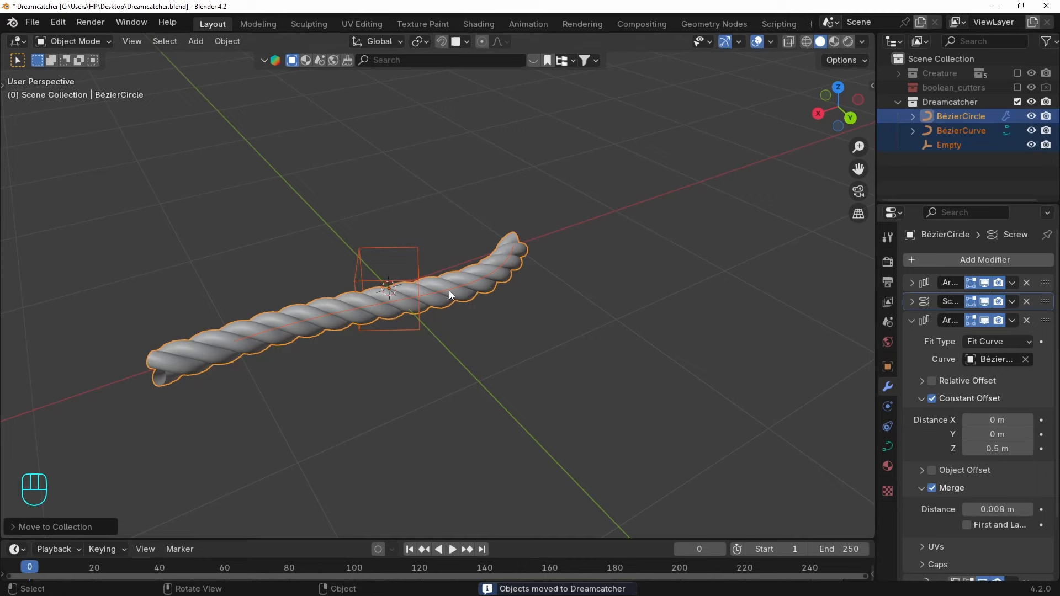
Duplicate the rope, curve and empty in place into a new collection named Rope, and exclude that collection from the view layer.
key("shift+d")
right_click(488, 253)
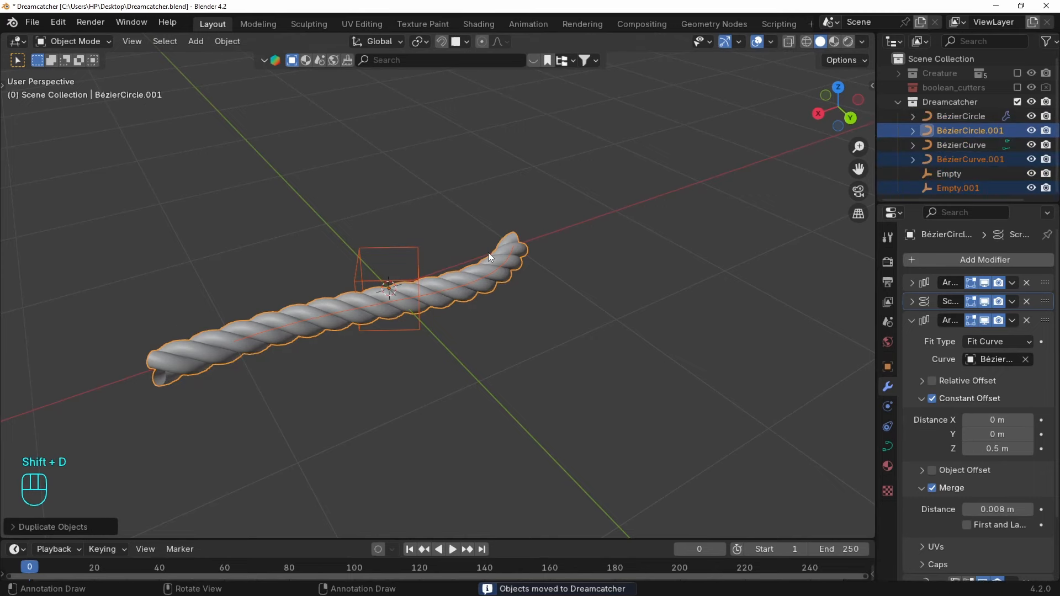
key("m")
left_click(449, 187)
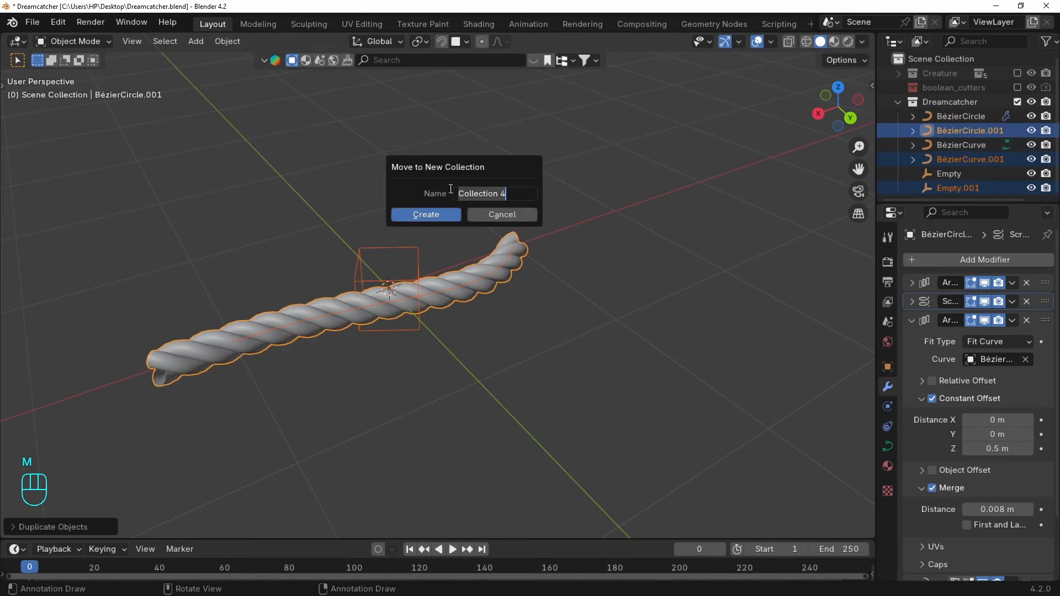
type("Rope")
key("Return")
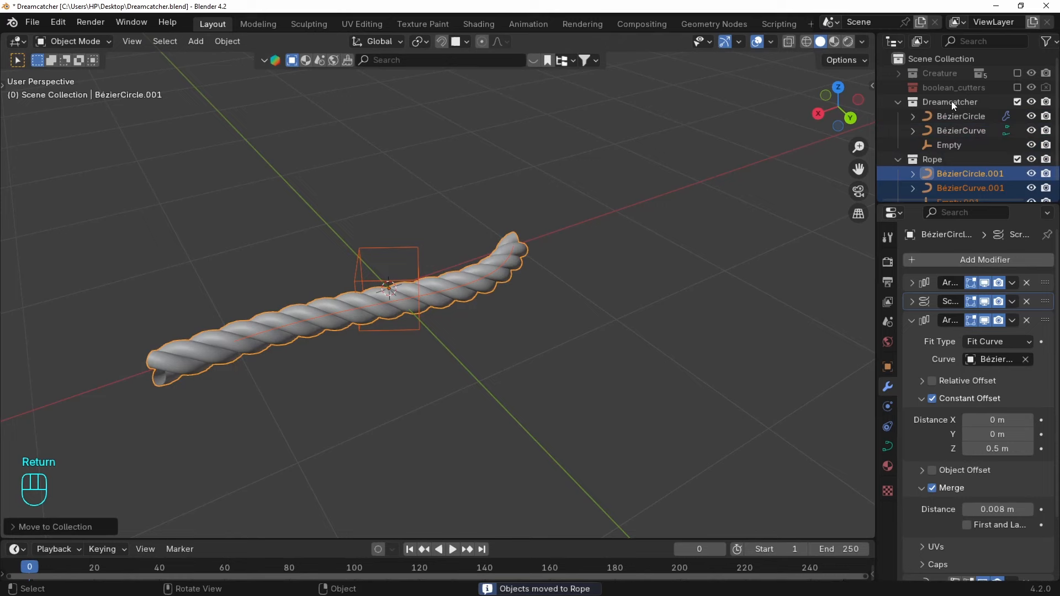
left_click(1017, 159)
middle_click_drag(555, 294, 557, 279)
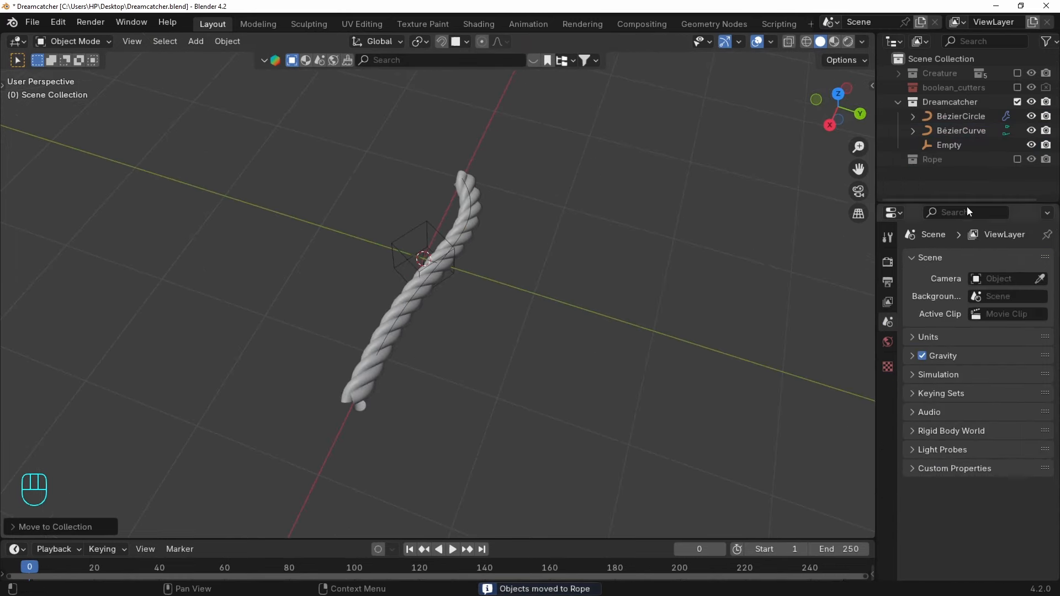
Add a Bézier circle to the Dreamcatcher collection.
left_click(944, 102)
middle_click_drag(360, 280, 370, 259)
key("shift+a")
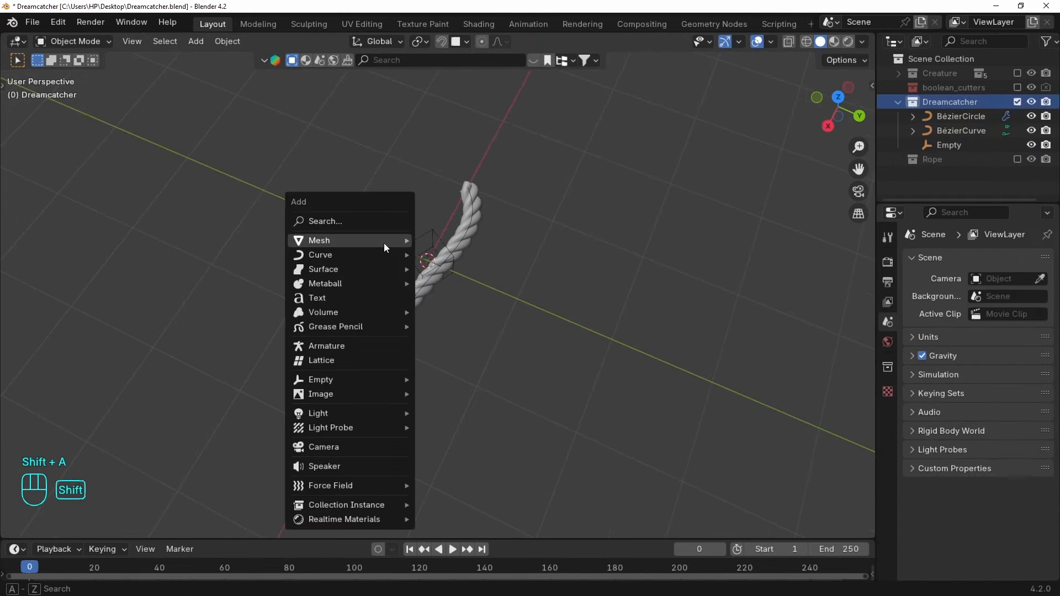
mouse_move(348, 253)
left_click(450, 269)
middle_click_drag(464, 273, 494, 353)
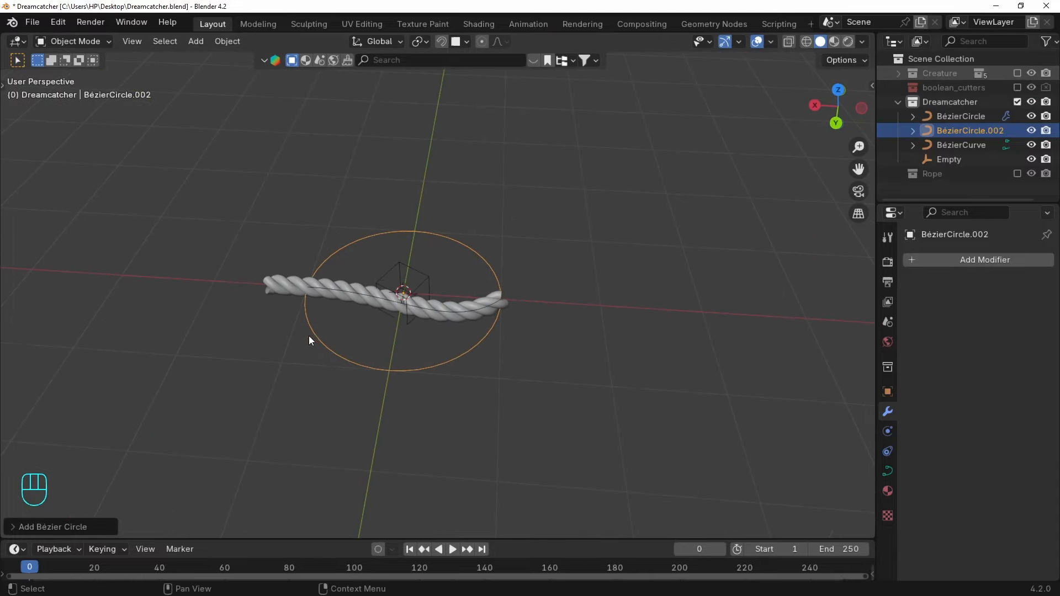
In top view, shift the new circle along Y over the creature, enlarge it to fit between the antlers, and apply its scale.
middle_click_drag(306, 337, 425, 395)
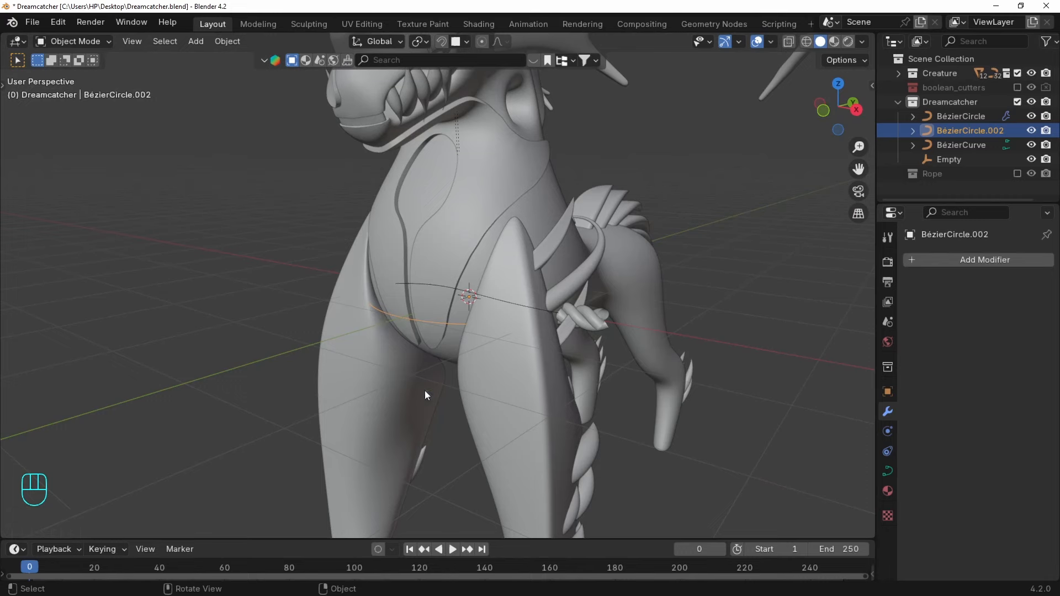
key("grave")
key("grave")
scroll(558, 232, "down", 5)
key("alt+z")
middle_click_drag(508, 248, 520, 317, "shift")
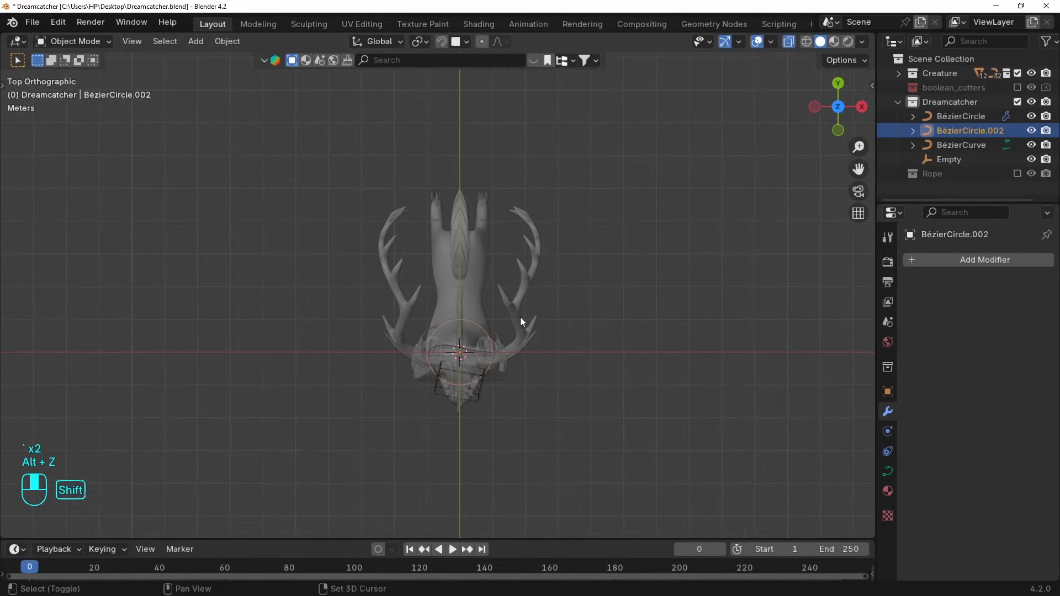
scroll(520, 317, "up", 2)
key("g")
key("y")
left_click(498, 215)
key("s")
left_click(617, 223)
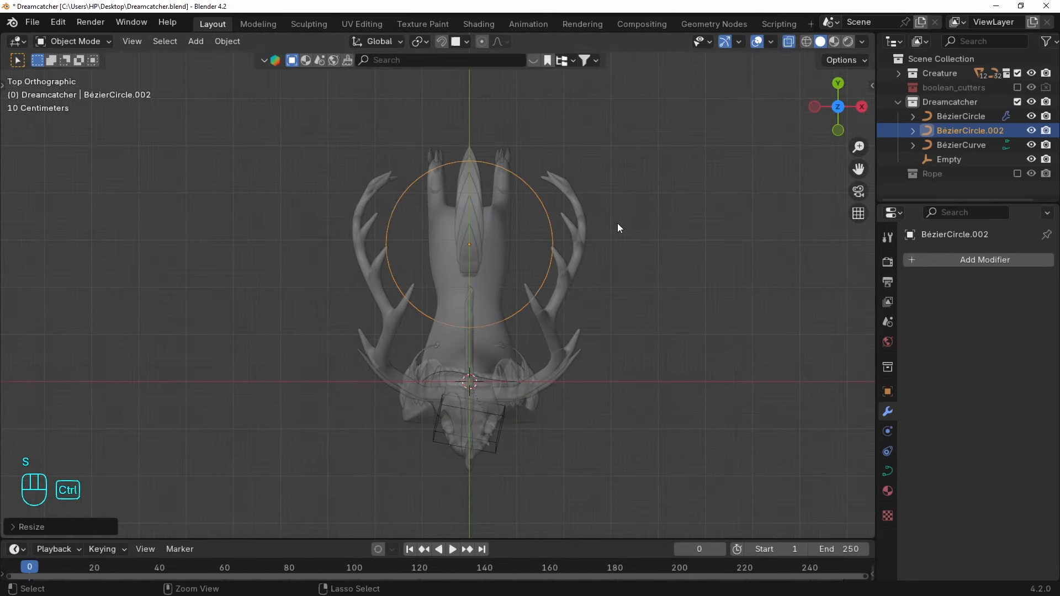
key("ctrl+a")
left_click(617, 224)
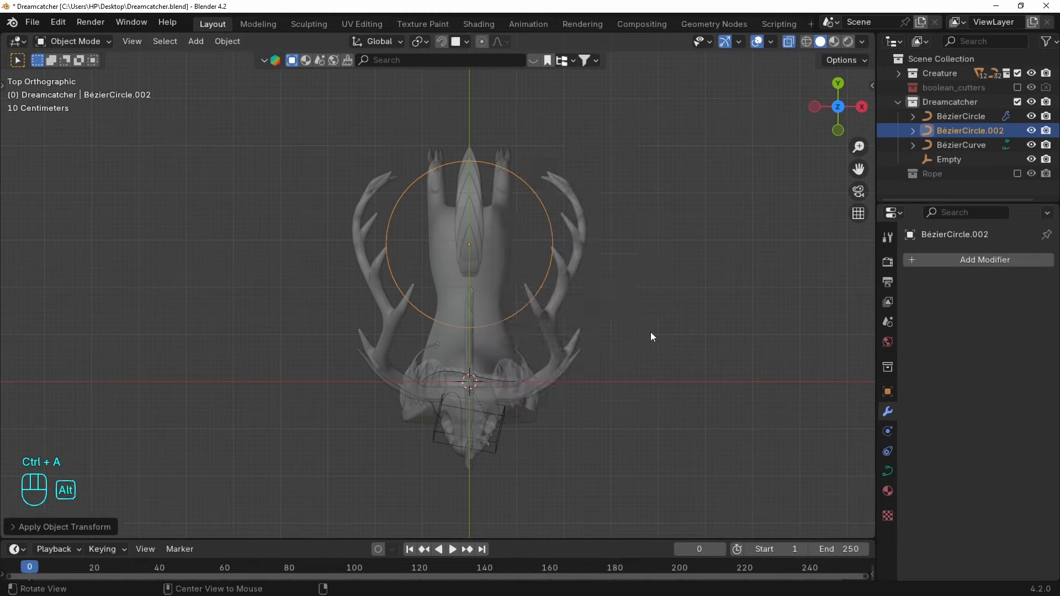
Clear the large circle's location and hide the Creature collection.
key("alt+z")
middle_click_drag(650, 332, 608, 240)
key("alt+g")
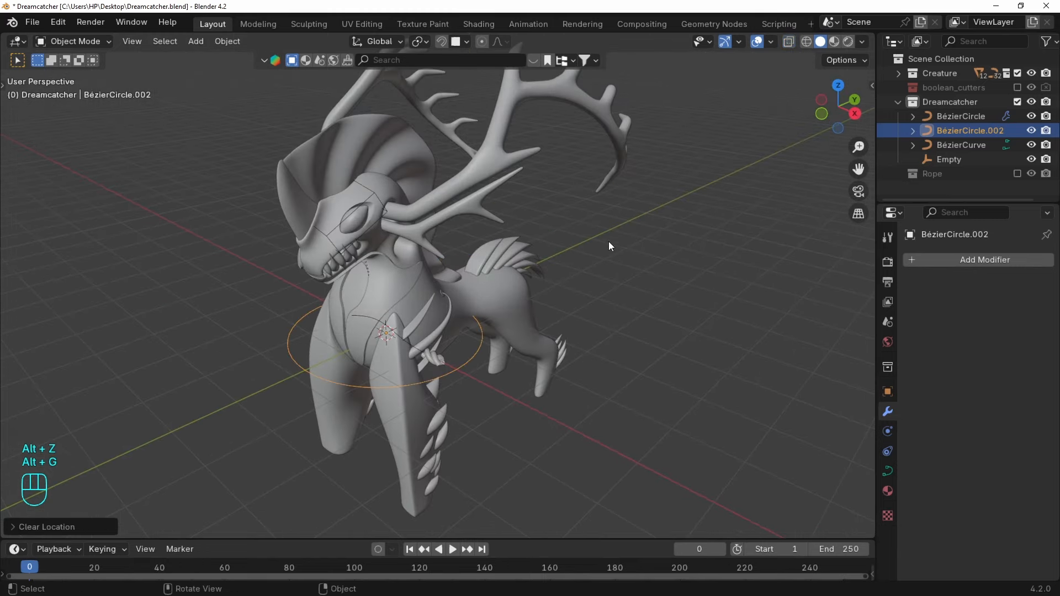
left_click(1018, 73)
middle_click_drag(532, 362, 582, 361)
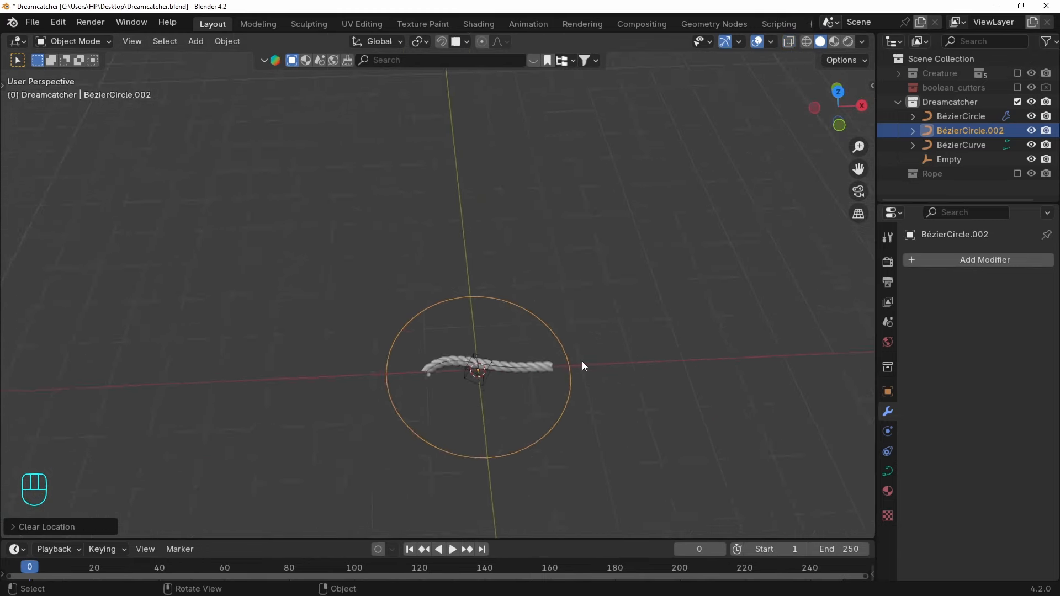
Set the large Bézier circle's preview resolution to 36.
scroll(582, 362, "up", 5)
left_click(888, 471)
double_click(997, 322)
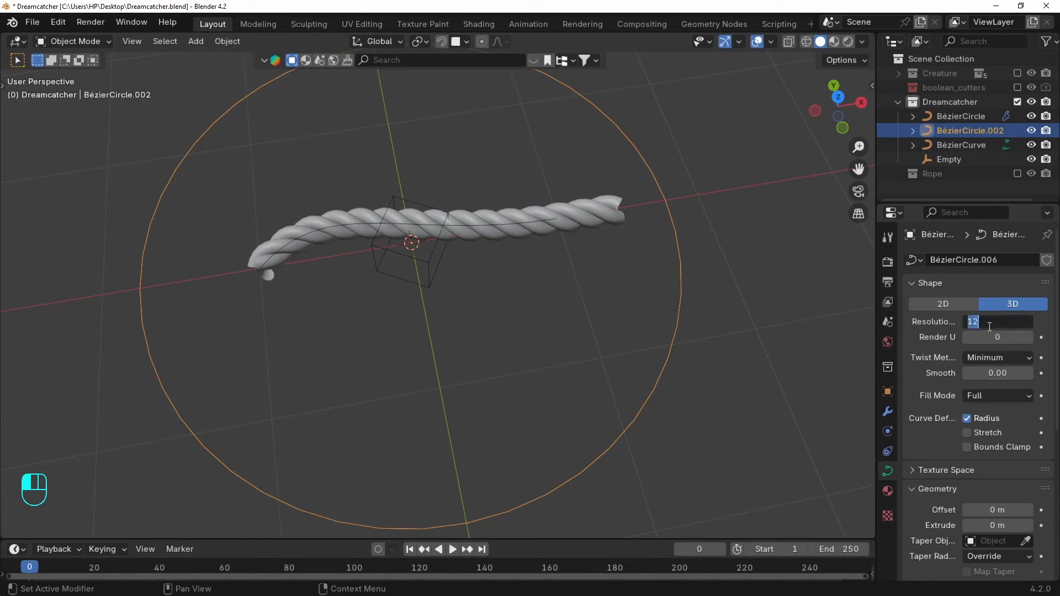
type("36")
key("Return")
Retarget the rope's Curve modifier and its Fit Curve Array to the large Bézier circle.
left_click(585, 213)
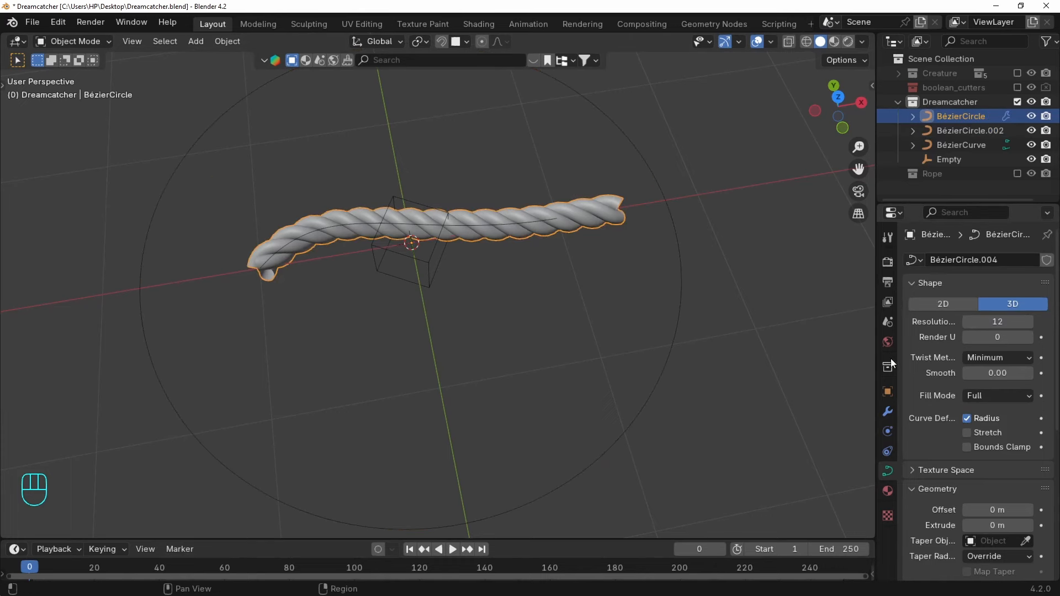
left_click(888, 411)
scroll(1002, 461, "down", 3)
left_click(1026, 532)
left_click(1026, 532)
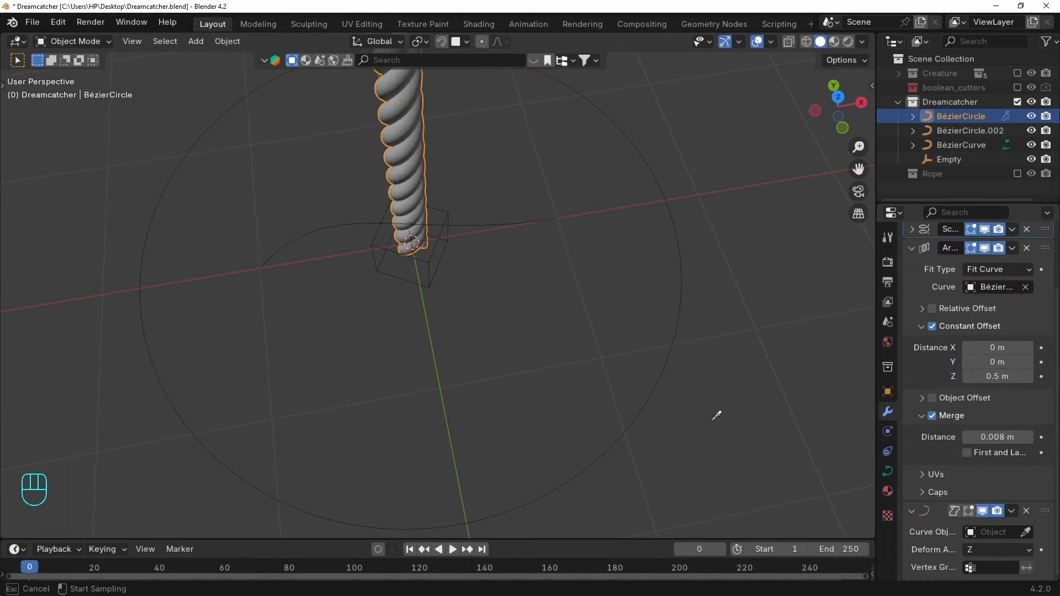
left_click(639, 408)
left_click(1026, 286)
left_click(1026, 287)
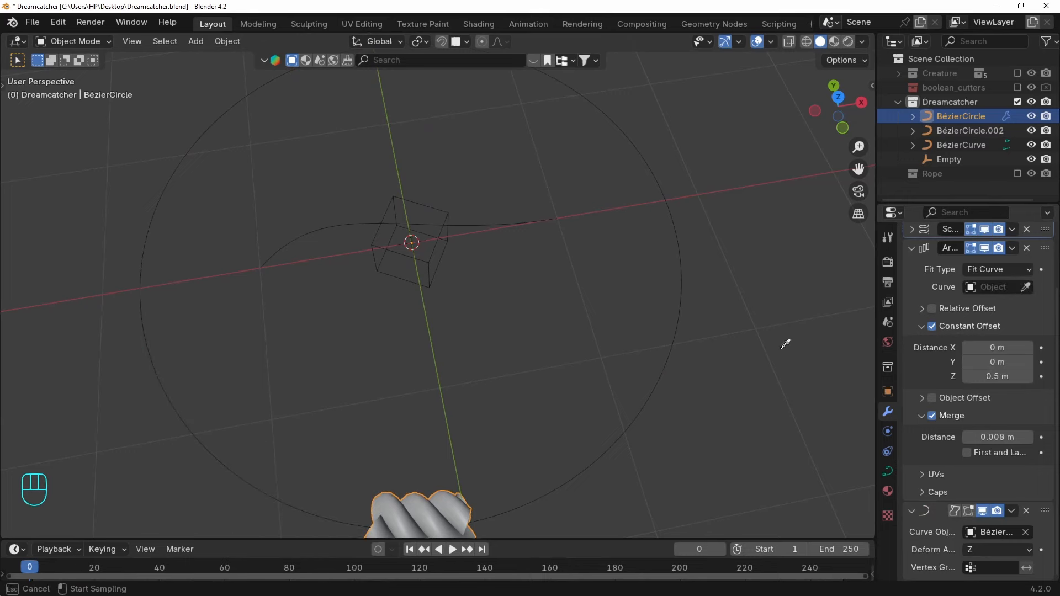
left_click(677, 338)
Delete the old open Bézier curve.
left_click(483, 254)
key("Delete")
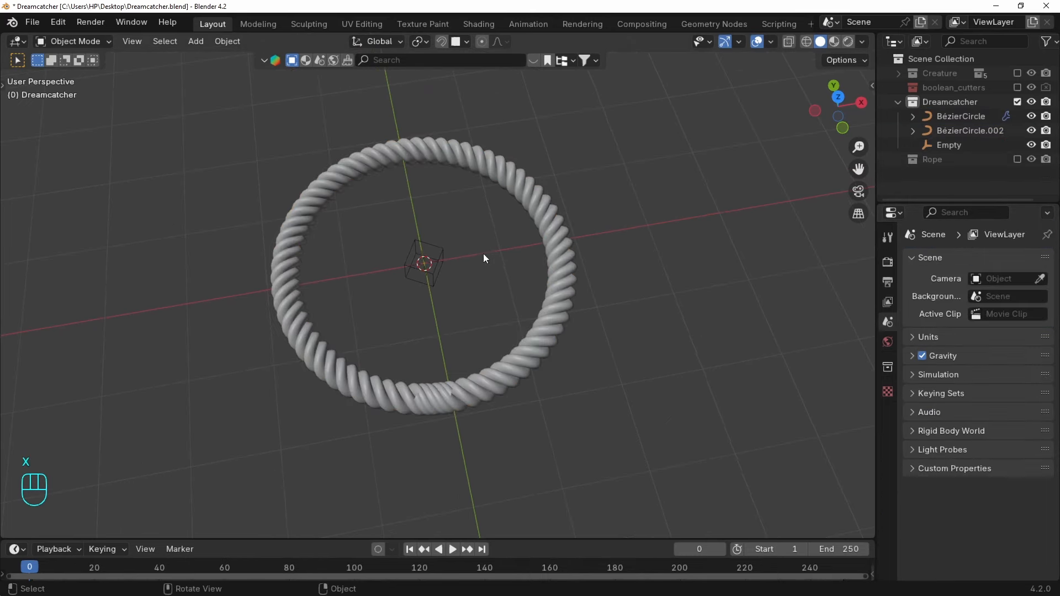
middle_click_drag(482, 255, 488, 339)
Select the large Bézier circle inside the rope ring and set it to display In Front.
left_click(488, 337)
key("alt+z")
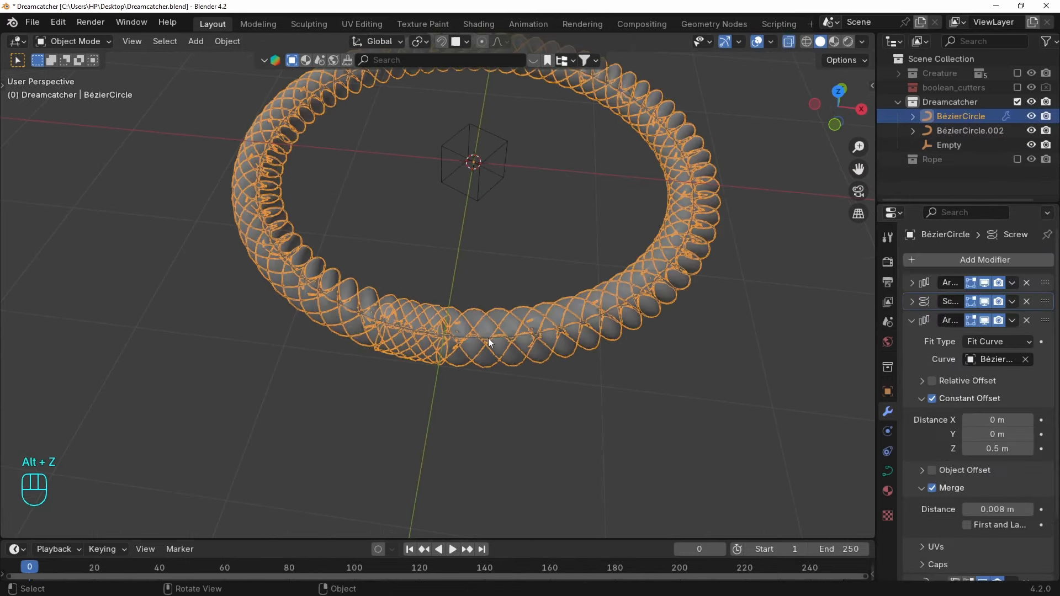
left_click(489, 338)
key("alt+z")
left_click(888, 392)
scroll(976, 482, "down", 6)
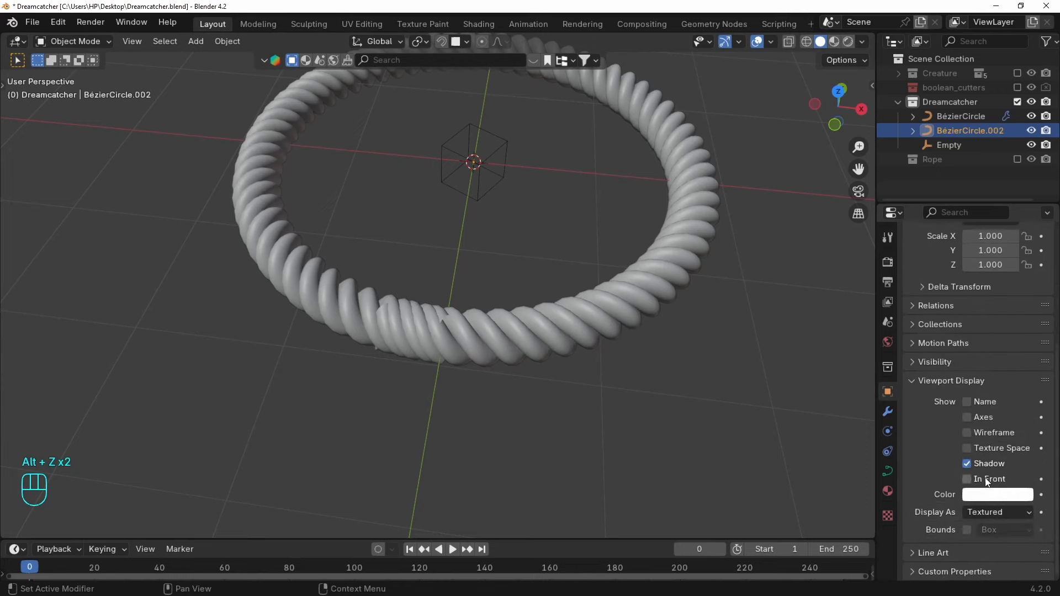
left_click(976, 478)
Scale the large Bézier circle to about 0.991 so the rope's ends meet at the seam.
middle_click_drag(436, 320, 374, 366)
key("s")
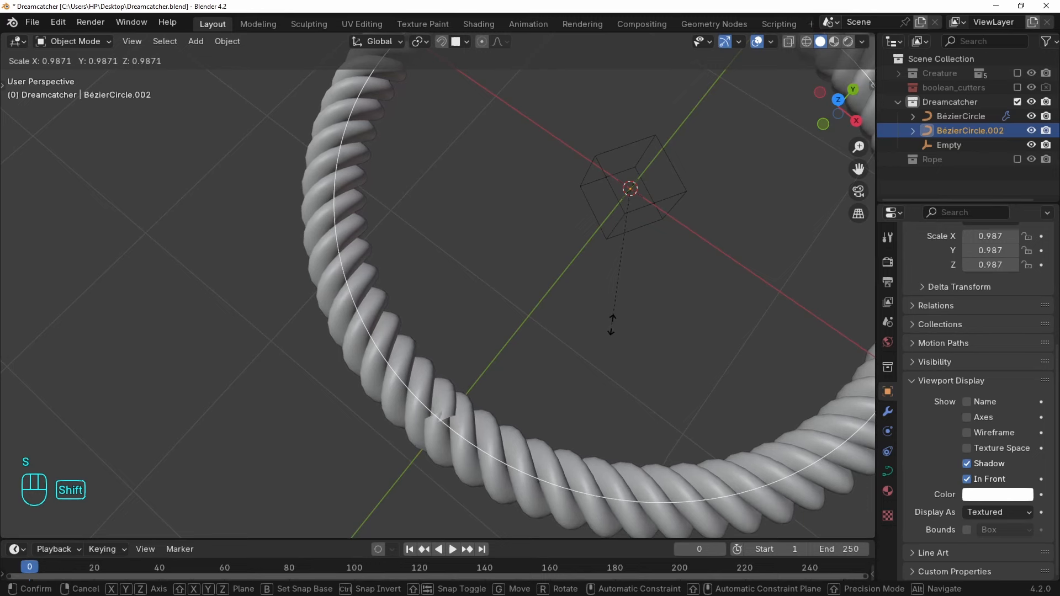
left_click(612, 329)
scroll(515, 410, "up", 3)
middle_click_drag(515, 411, 532, 335, "shift")
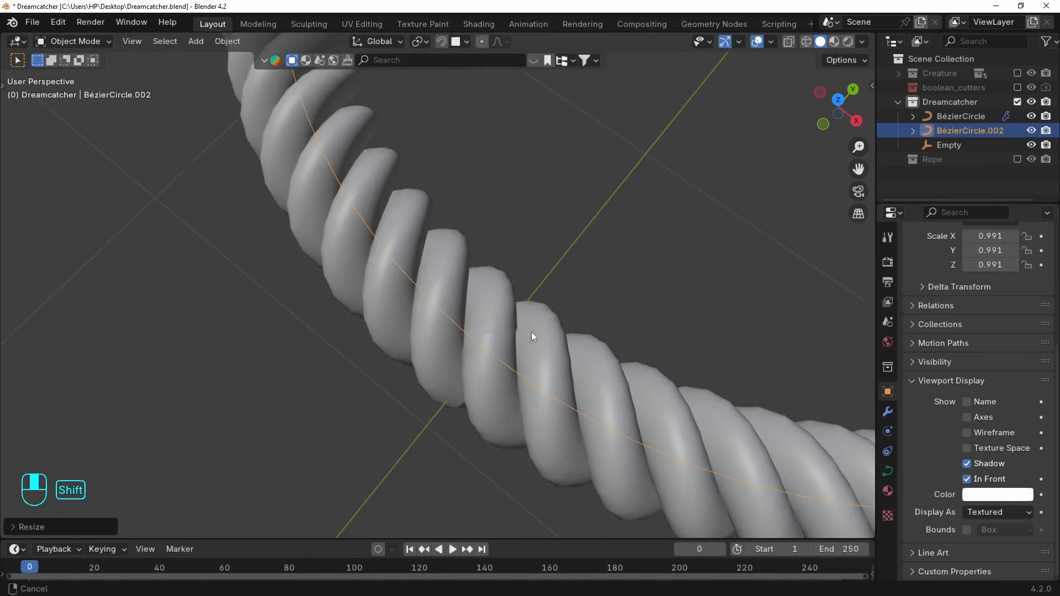
Try adjusting the merge distance of the rope's second Array, and add a Weld modifier with a 0.001 m distance.
left_click(505, 333)
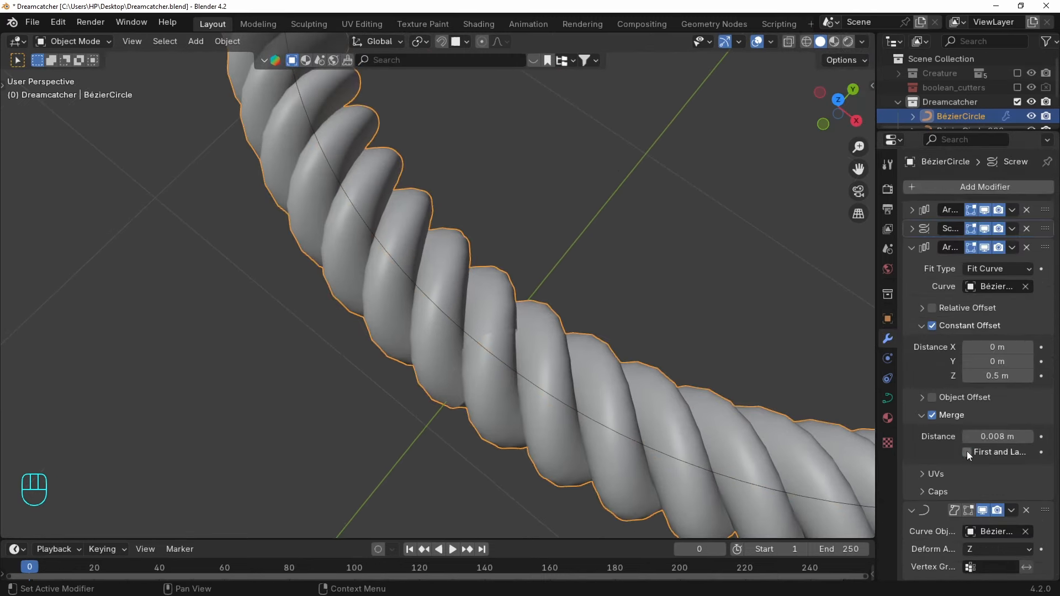
mouse_move(979, 436)
left_mouse_down("shift")
mouse_move(1009, 433)
mouse_move(984, 432)
left_mouse_up("shift")
left_click_drag(911, 247, 910, 268)
left_click(972, 186)
type("wel")
key("Return")
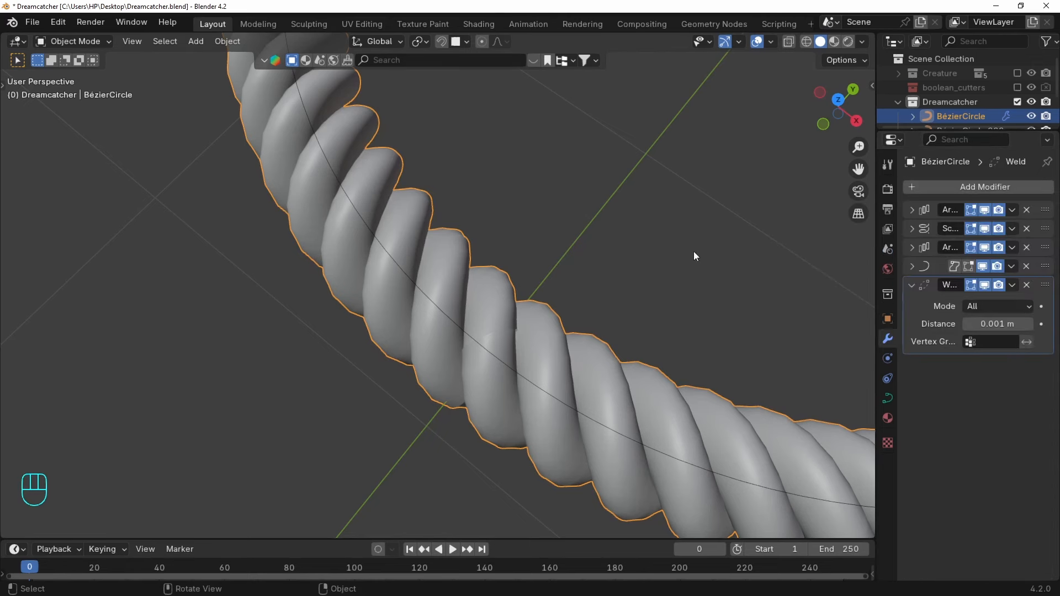
mouse_move(994, 324)
left_mouse_down("shift")
mouse_move(1032, 324)
mouse_move(994, 324)
left_mouse_up("shift")
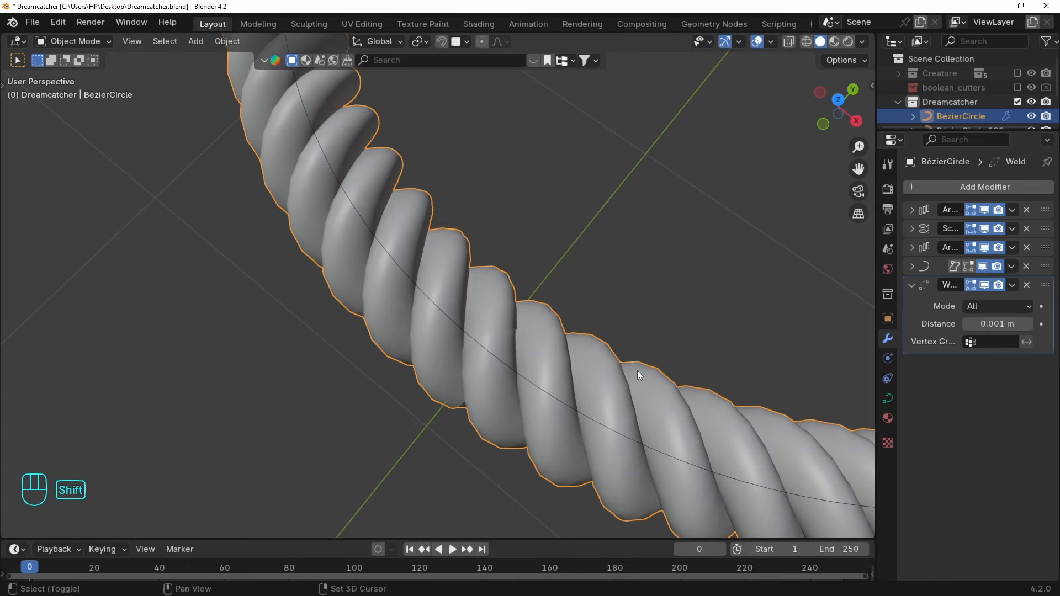
Fine-tune the large Bézier circle's size by a factor of about 1.0005 to align the rope seam.
left_click(529, 380)
key("s")
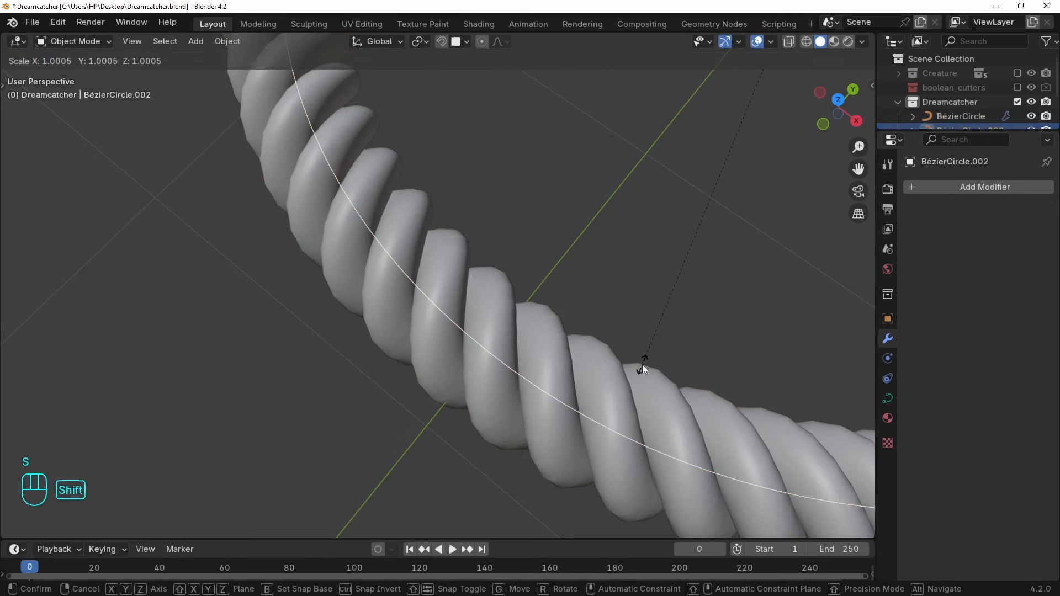
left_click(641, 365)
middle_click_drag(642, 365, 465, 334)
Add a Subdivision Surface modifier to the rope ring.
left_click(517, 306)
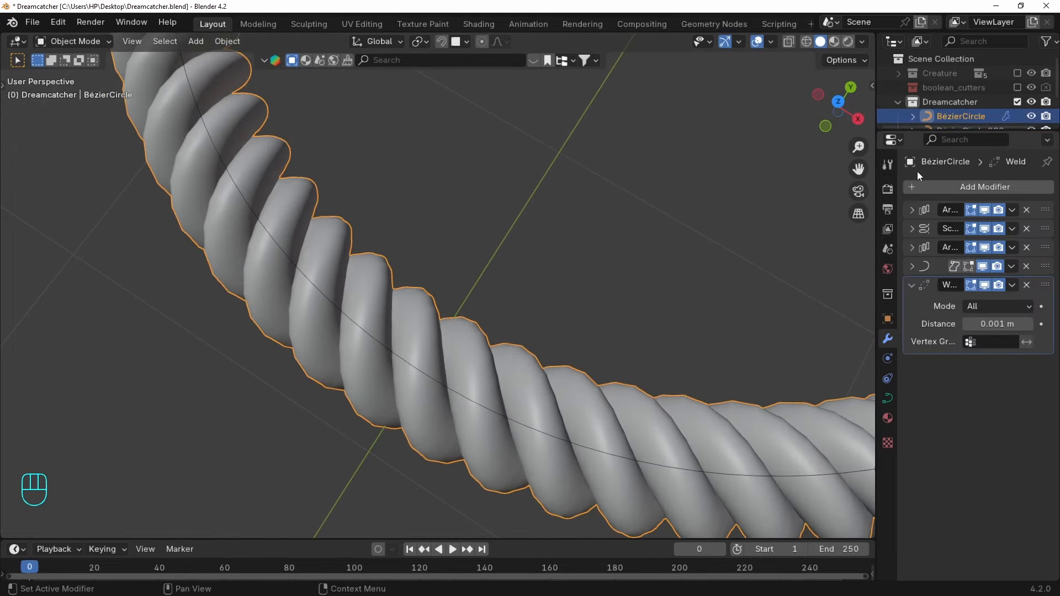
left_click(939, 185)
type("sub")
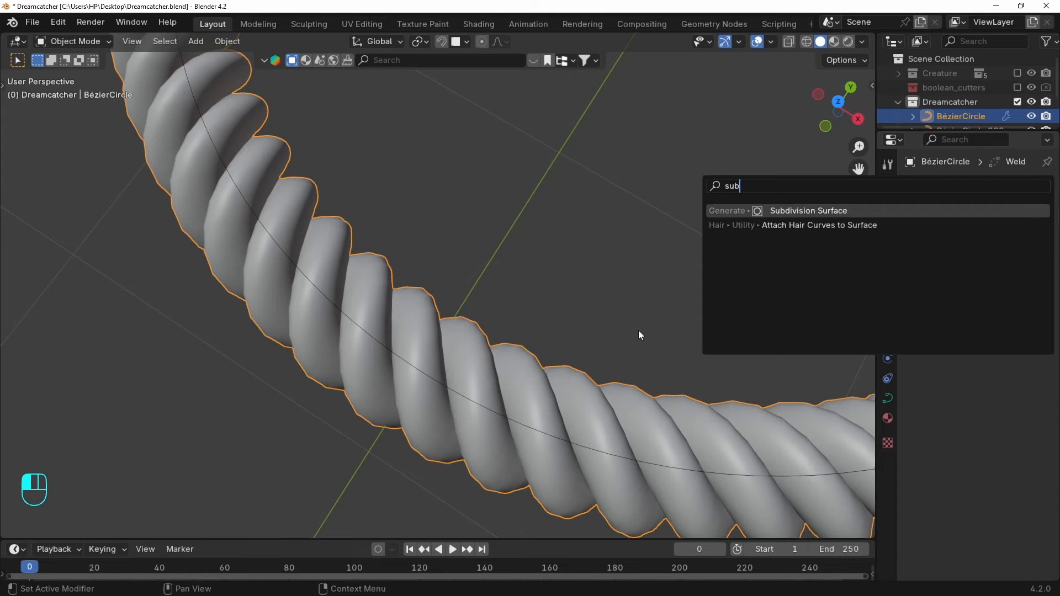
key("Return")
Enlarge the scene object list and show the Rope collection with the spare rope again.
left_click_drag(970, 131, 977, 194)
left_click(1018, 159)
scroll(654, 219, "down", 8)
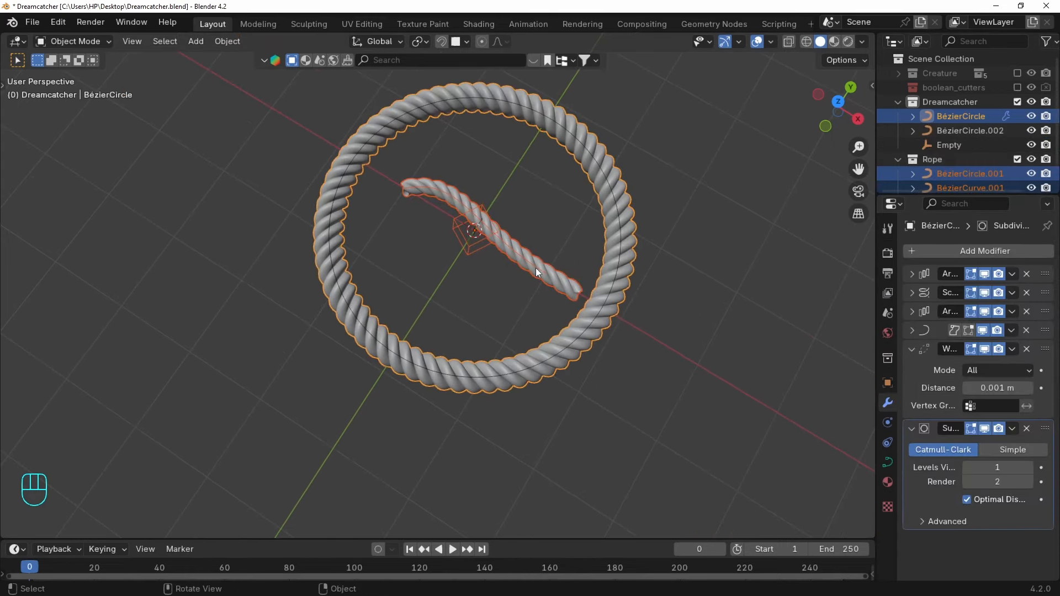
Add a level-1 Subdivision Surface modifier to the spare rope and hide the Rope collection.
left_click(537, 266)
middle_click_drag(545, 259, 651, 236, "ctrl")
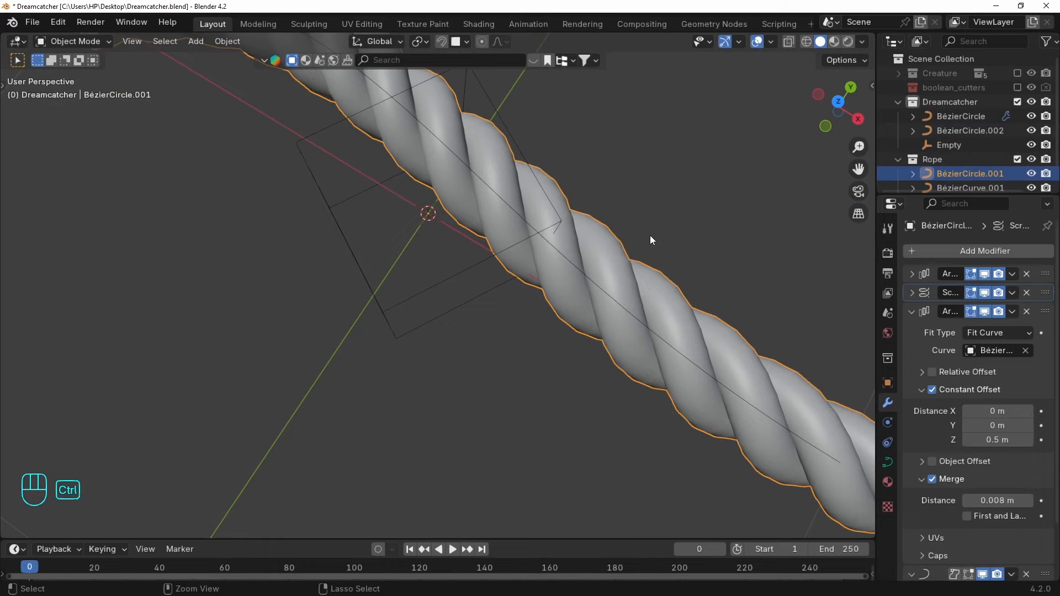
key("ctrl+1")
scroll(1002, 469, "down", 5)
scroll(574, 300, "down", 6)
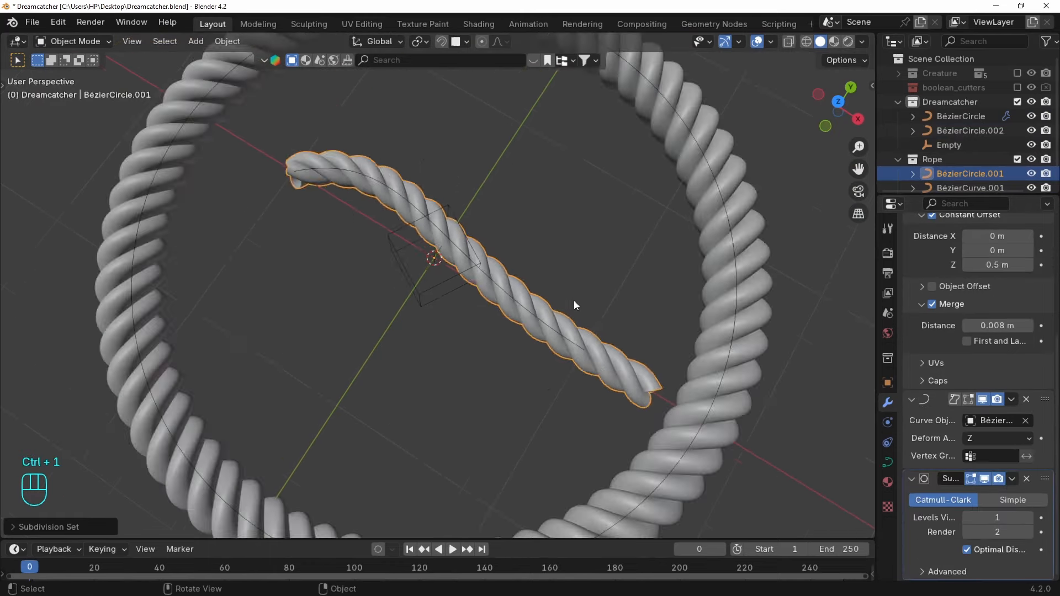
scroll(574, 300, "down", 5)
left_click(1017, 159)
Set the Screw modifier's screw height on the rope ring to 1.5 m.
middle_click_drag(684, 277, 555, 359)
left_click(602, 321)
middle_click_drag(602, 320, 316, 228)
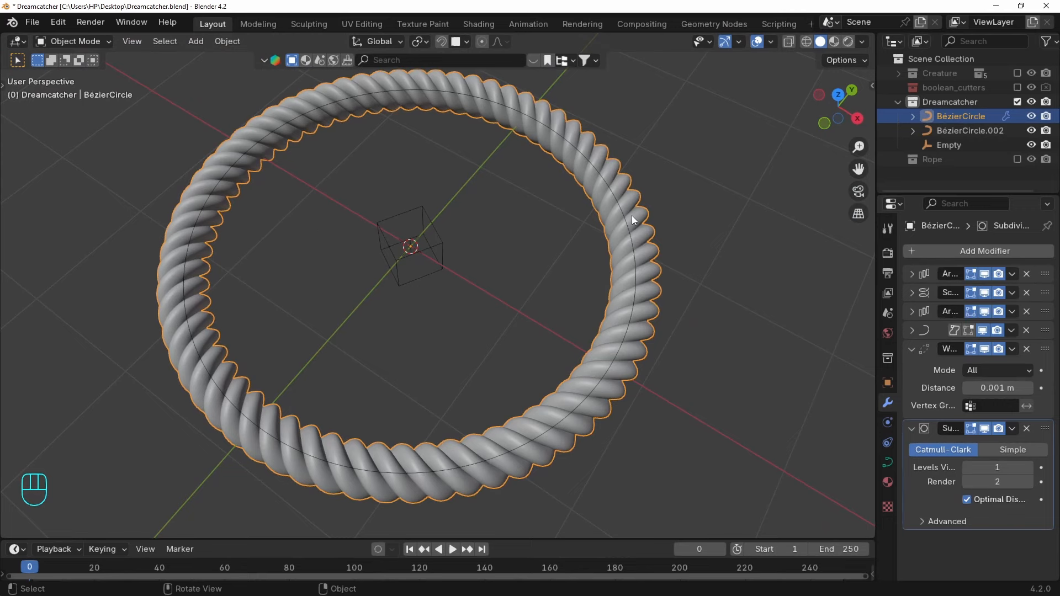
middle_click_drag(578, 253, 554, 295)
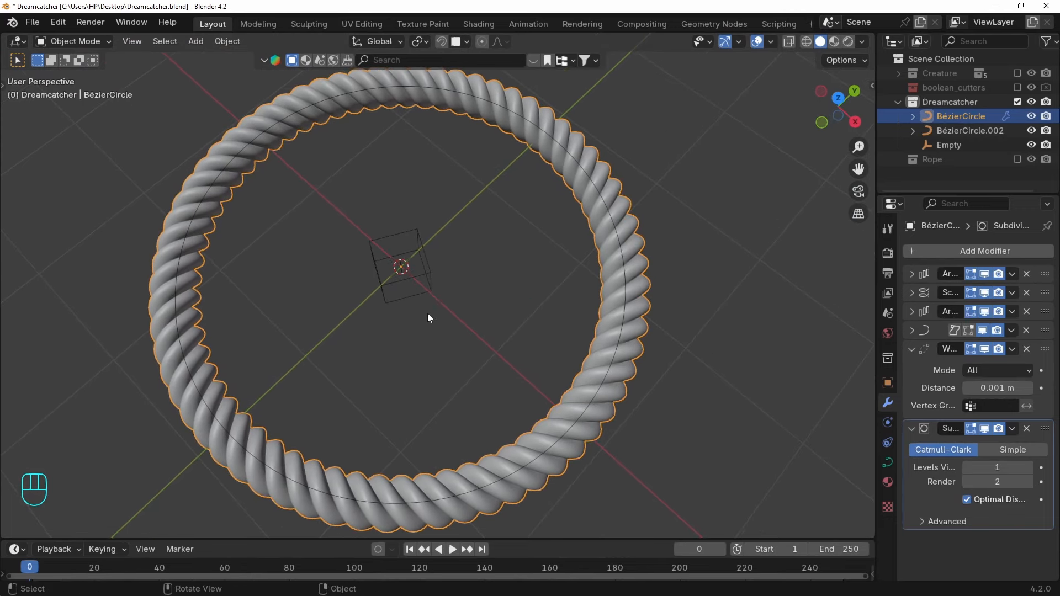
left_click(912, 293)
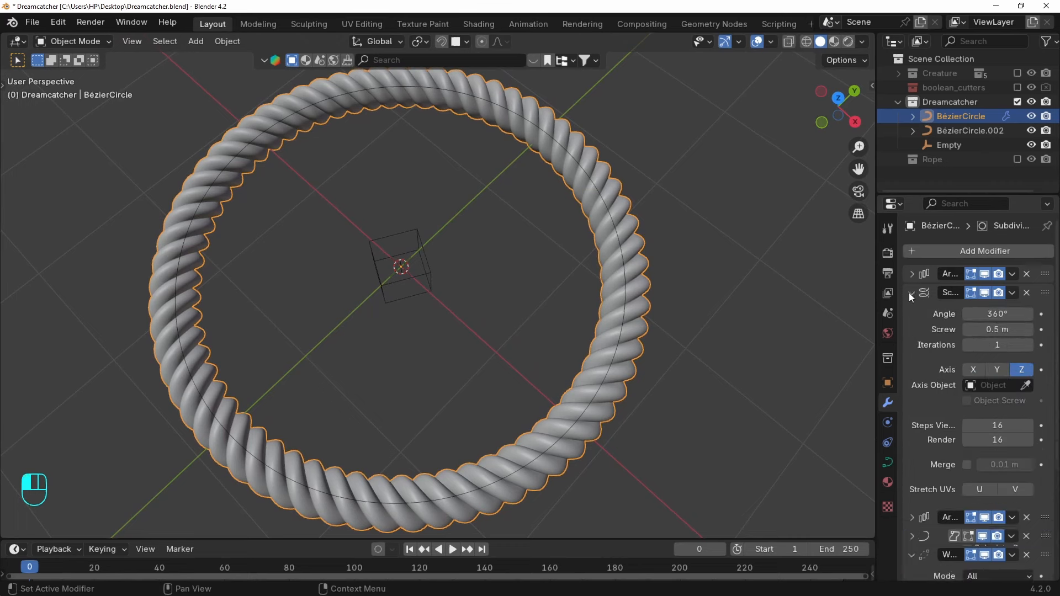
left_click(996, 330)
type("1.5")
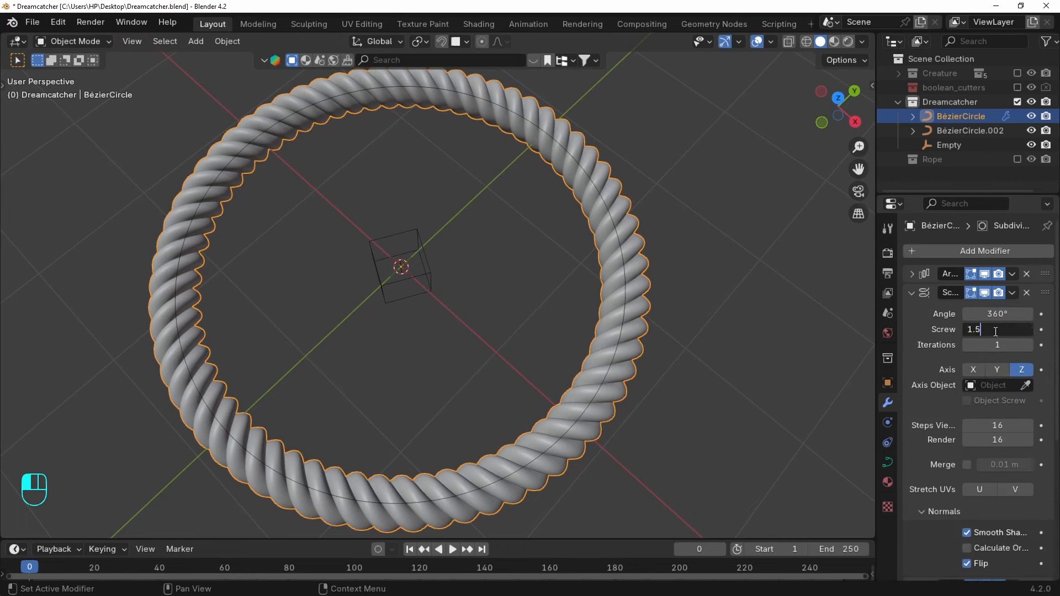
key("Return")
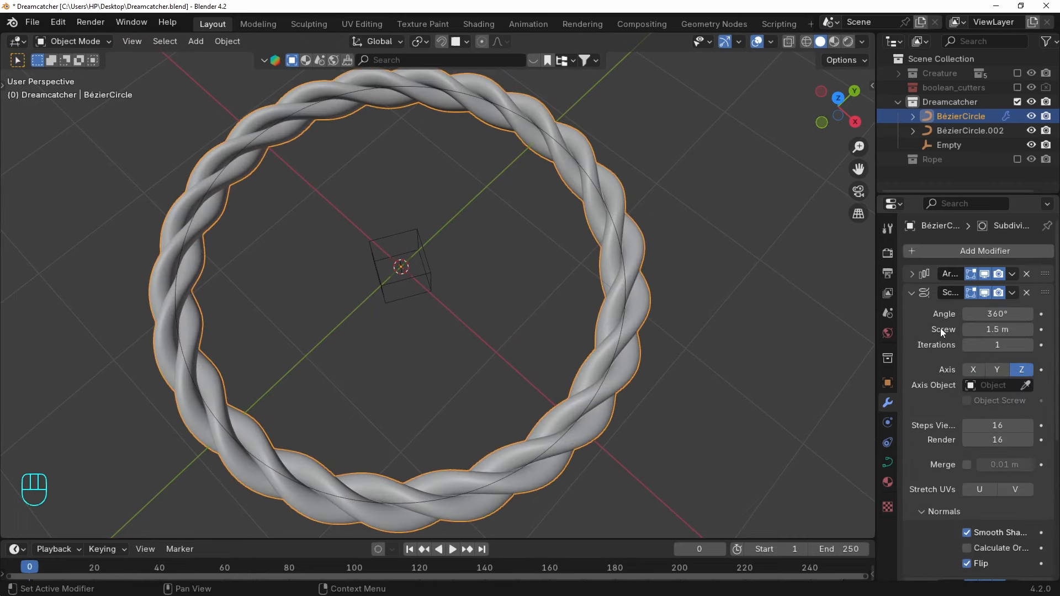
Set the constant Z offset of the rope ring's second Array modifier to 1.5 m.
scroll(949, 379, "down", 8)
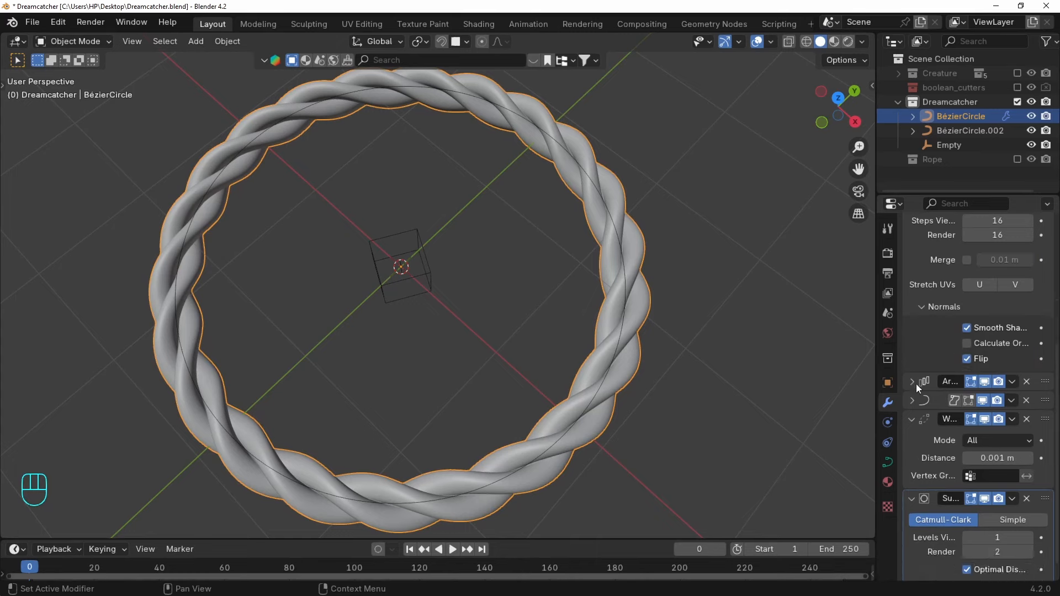
left_click(913, 381)
left_click(997, 508)
type("1.")
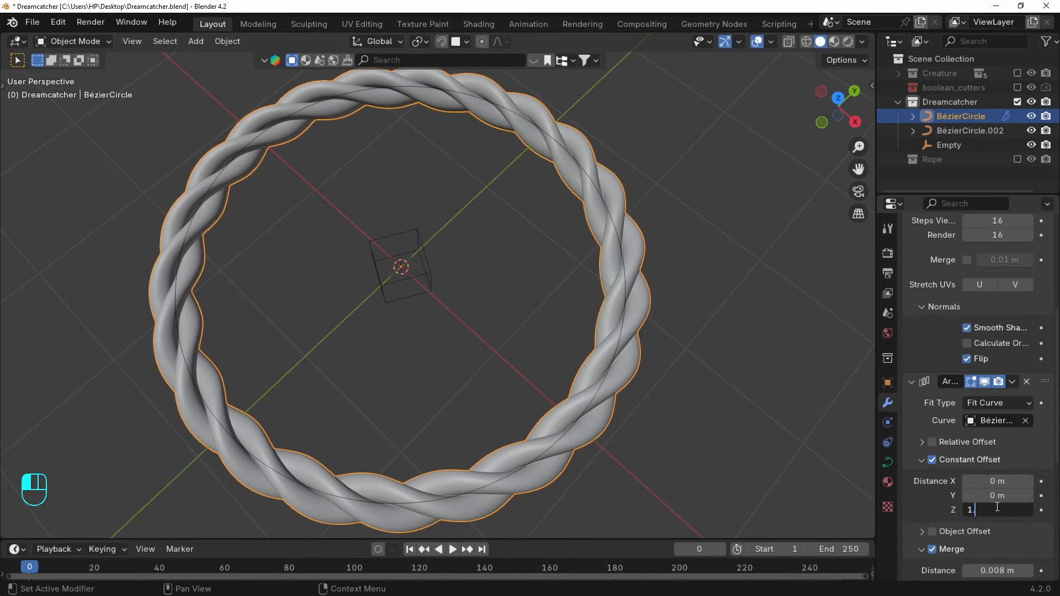
type("5")
key("Return")
middle_click_drag(463, 259, 450, 324)
scroll(526, 327, "up", 2)
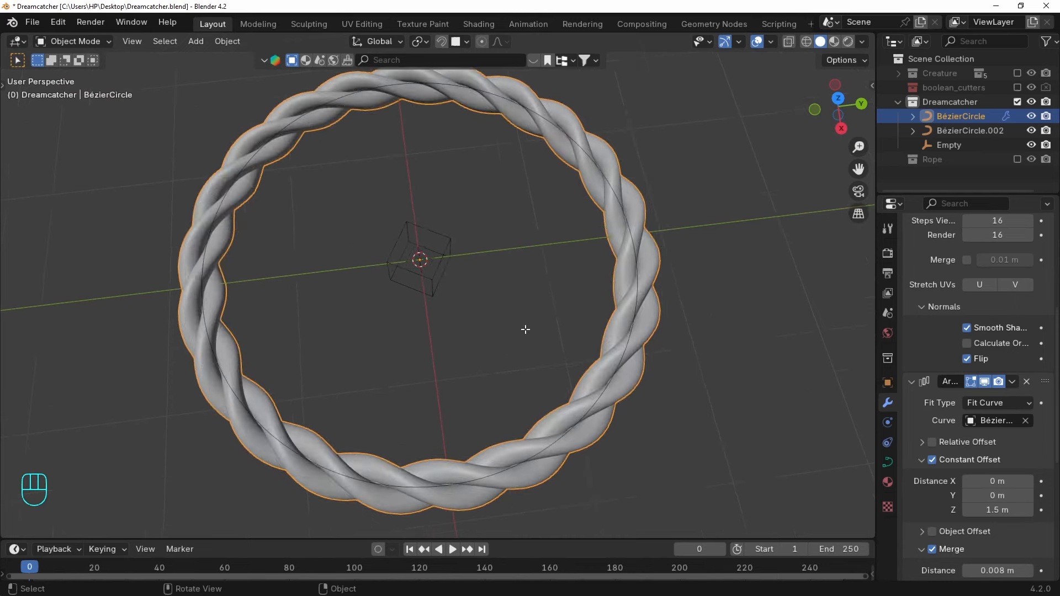
Collapse the rope ring's modifiers, scale its strand profile circle down, and shift the profile along the Y axis.
key("Tab")
middle_click_drag(526, 327, 471, 260)
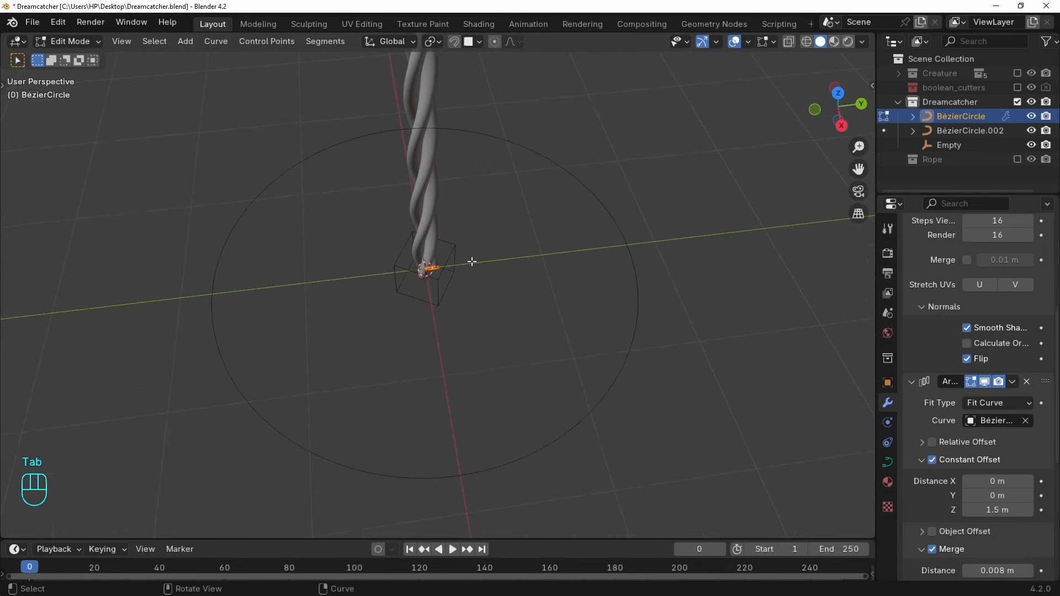
key("Tab")
scroll(927, 290, "up", 8)
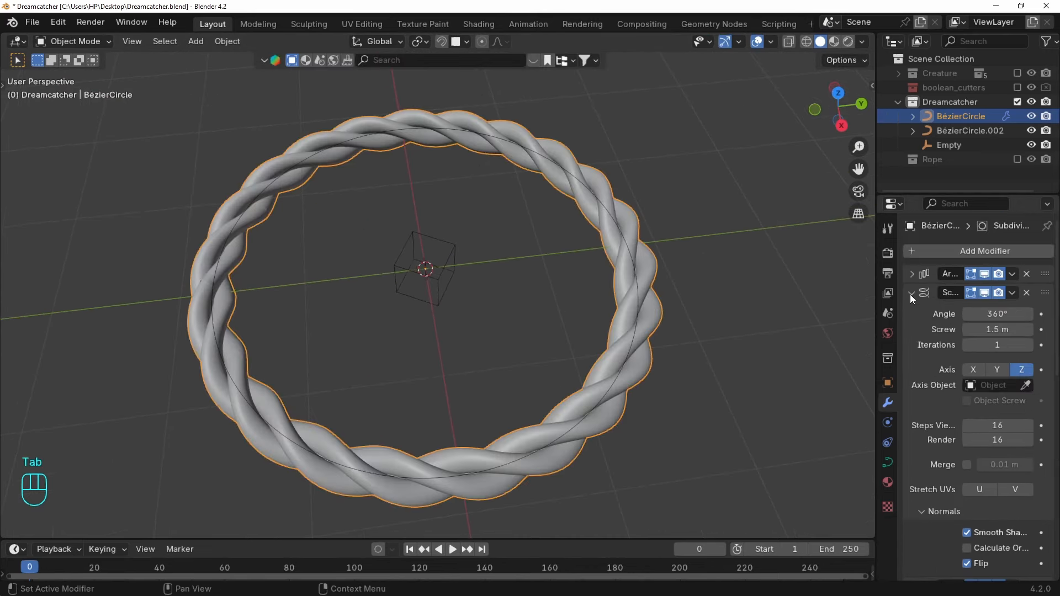
left_click(911, 293)
key("Tab")
middle_click_drag(571, 329, 471, 286)
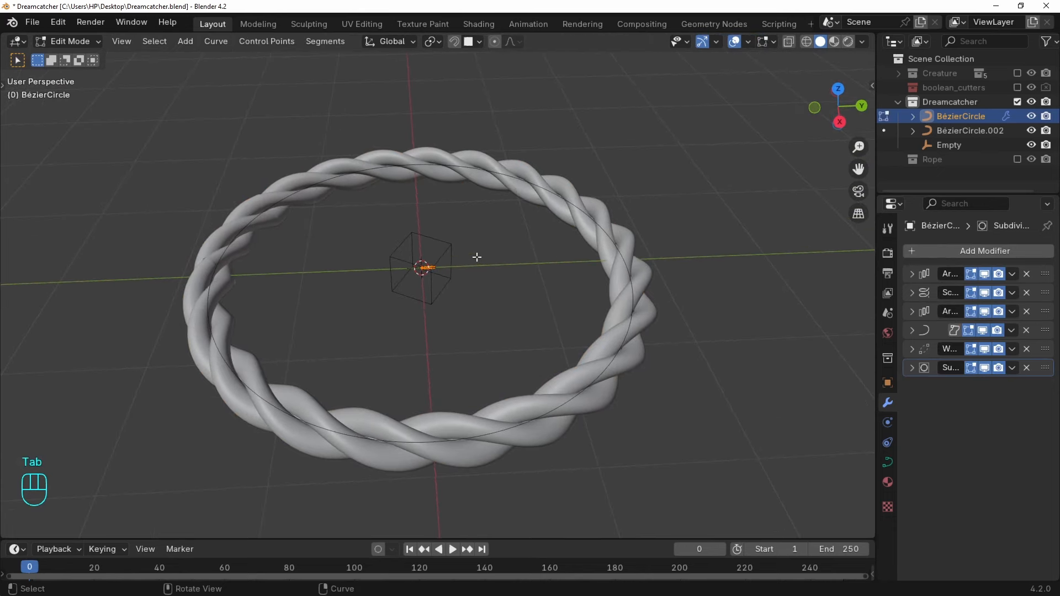
key("s")
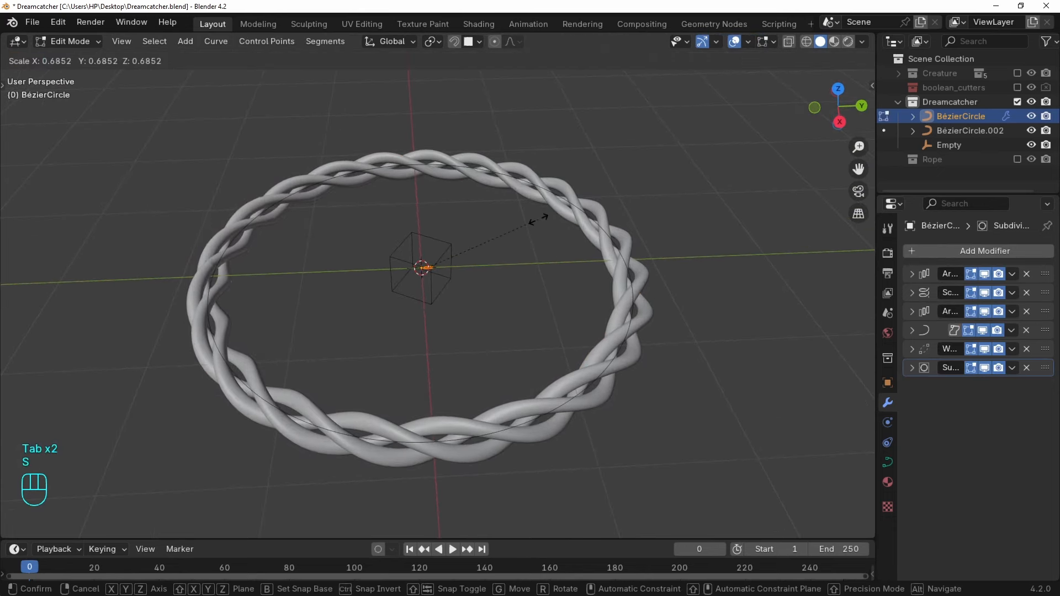
left_click(527, 225)
scroll(530, 243, "up", 4)
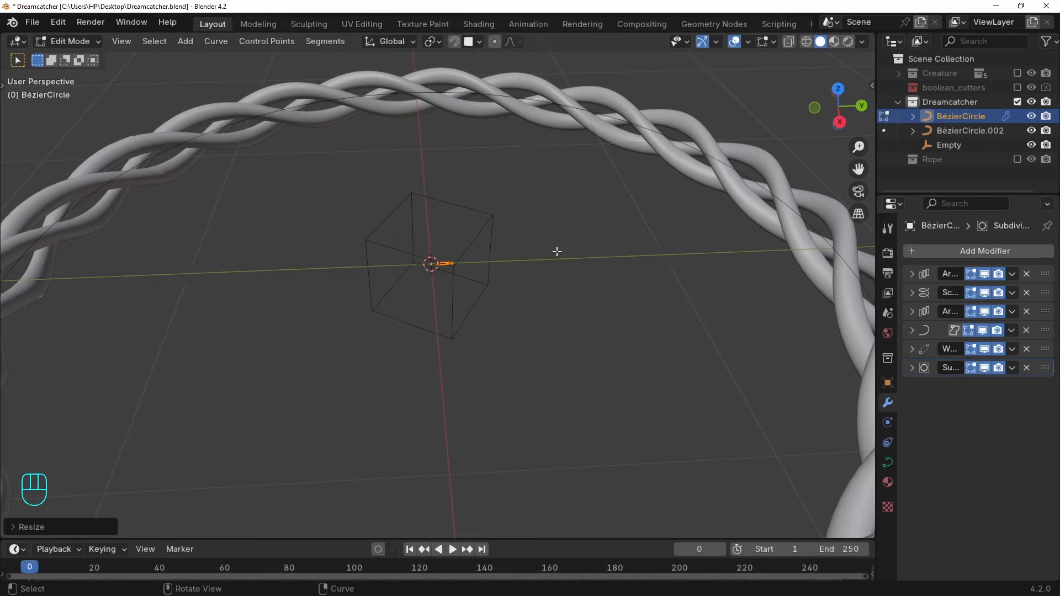
key("g")
key("y")
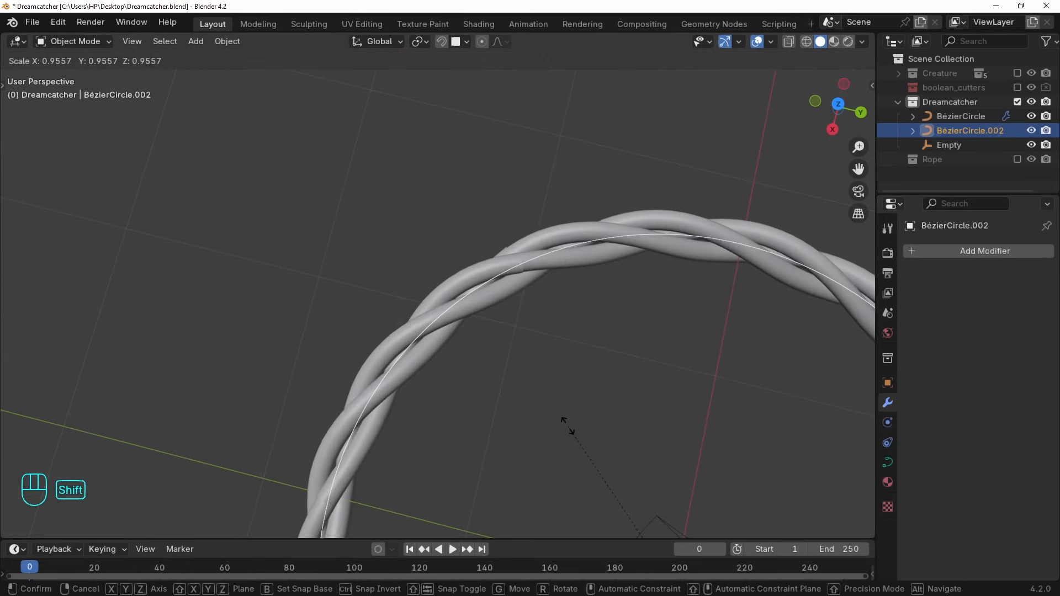
Scale the large Bézier circle by a factor of about 0.956.
left_click(568, 430, "shift")
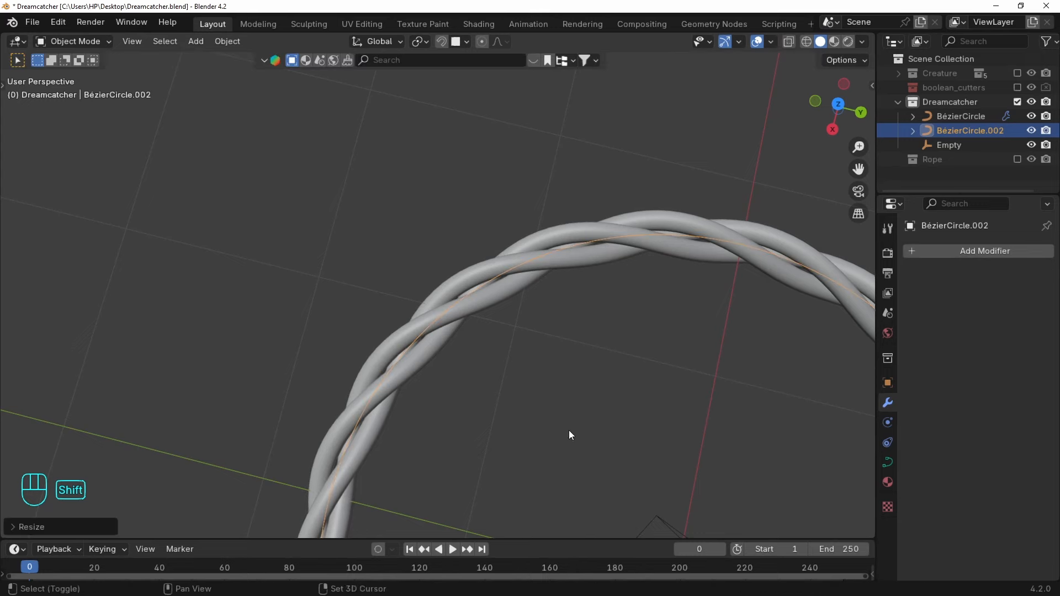
scroll(559, 421, "down", 1)
scroll(559, 425, "down", 4)
middle_click_drag(559, 425, 565, 302)
left_click(564, 302)
Add a plane at the ring's centre, rotate it 45 degrees in top view, and open it for face editing.
key("KP_7")
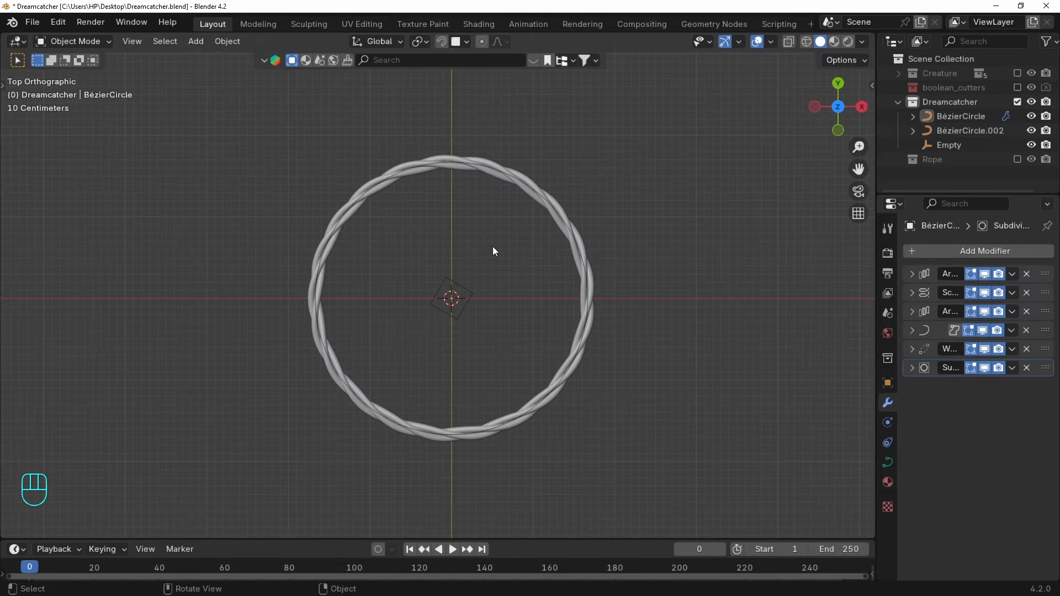
key("shift+a")
mouse_move(455, 217)
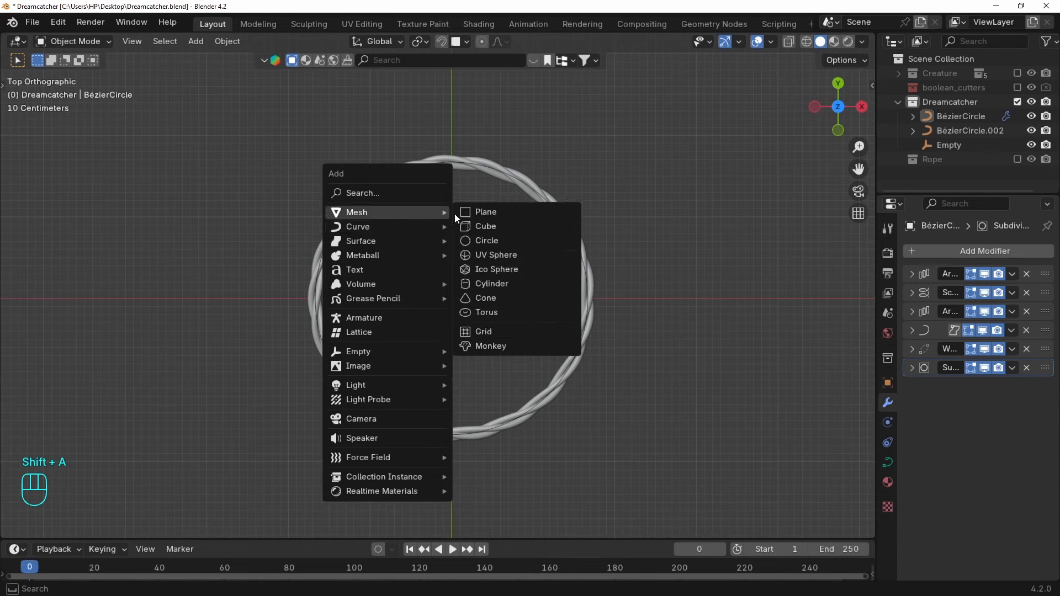
left_click(489, 212)
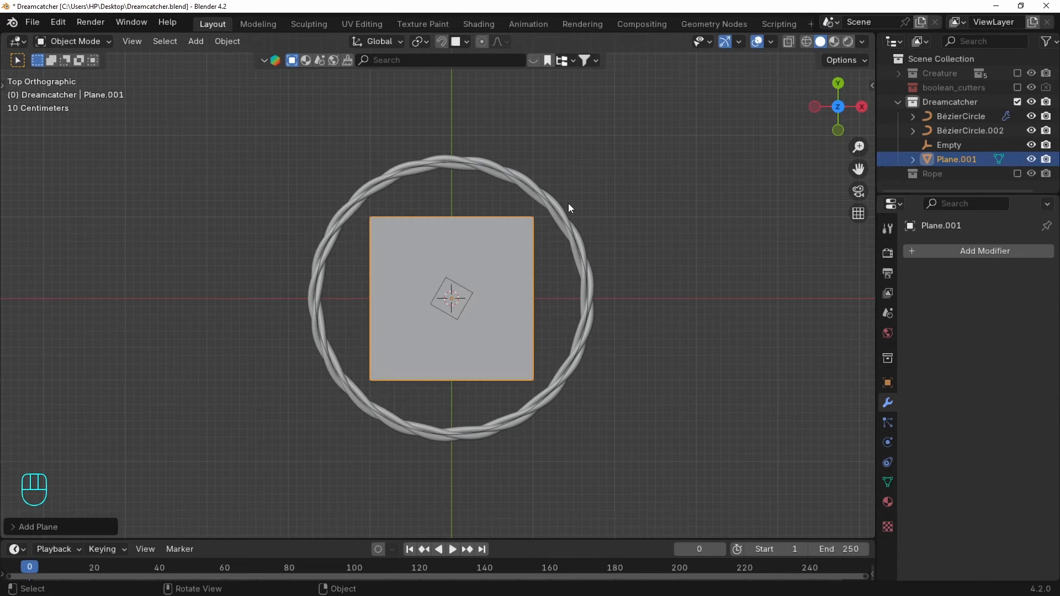
type("r45")
left_click(499, 254)
key("Tab")
middle_click_drag(499, 254, 568, 237)
key("3")
key("x")
left_click(521, 269)
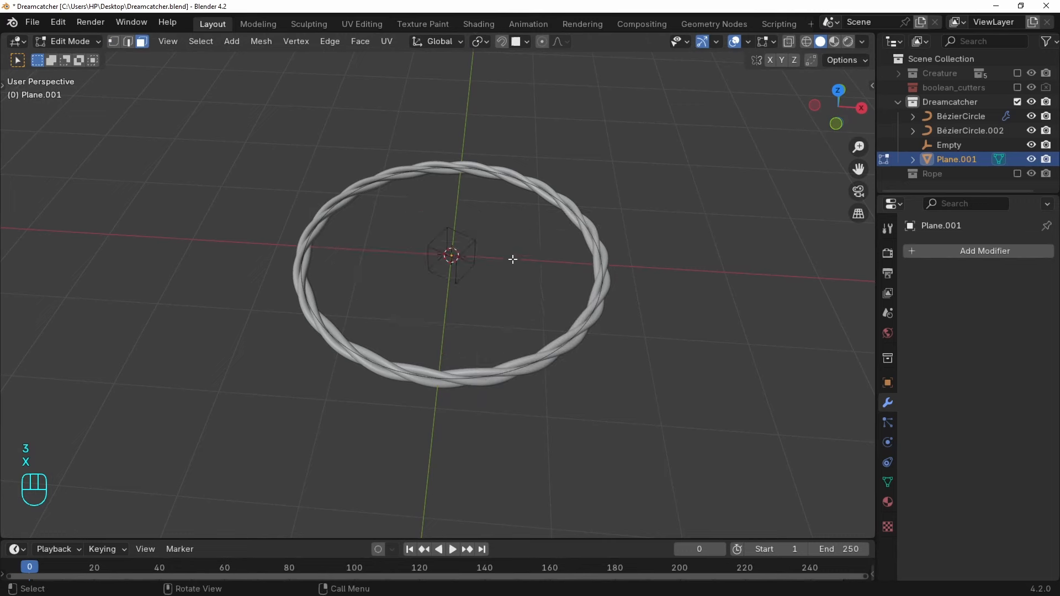
key("ctrl+z")
Delete only the plane's face, keeping its four edges as a square outline.
key("x")
left_click(526, 291)
key("Tab")
scroll(522, 296, "up", 3)
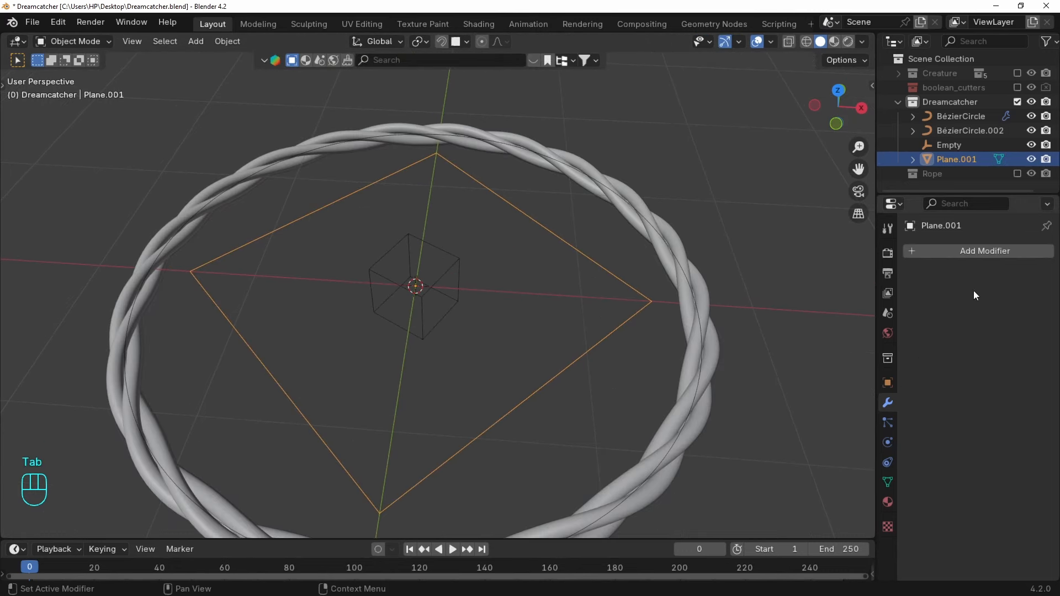
Add a Skin modifier to the square outline and shrink the skin radius of all its vertices to a thin string.
left_click(976, 251)
type("ski")
left_click(781, 278)
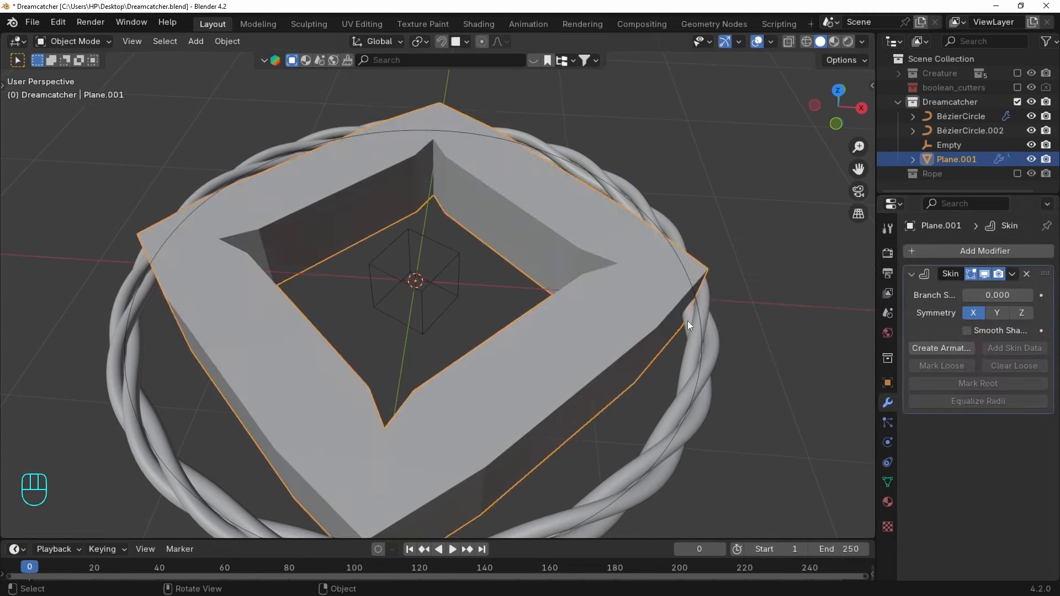
key("Tab")
key("a")
key("ctrl+a")
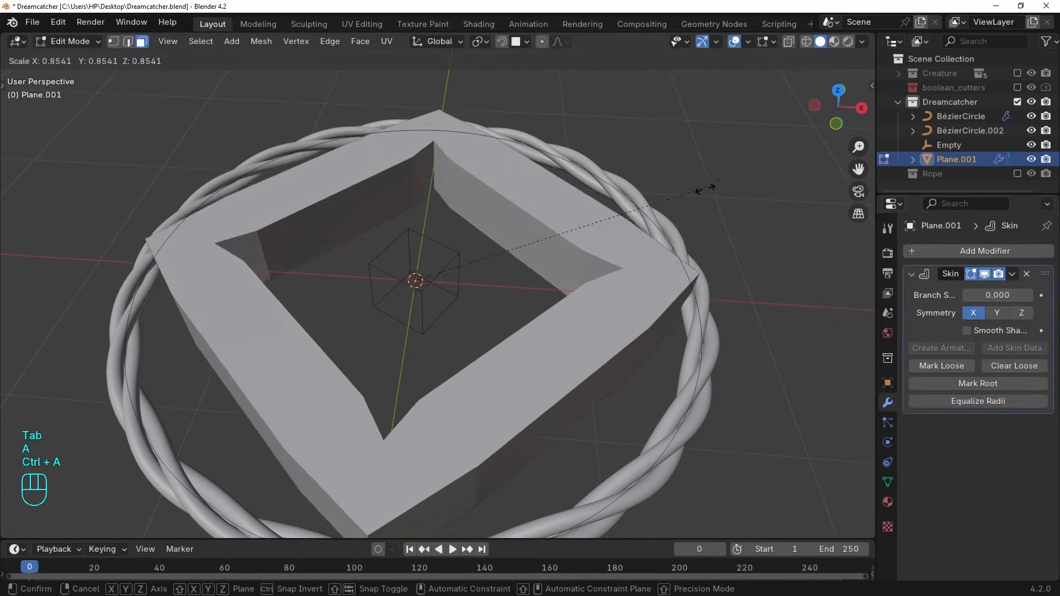
left_click(424, 263)
key("Tab")
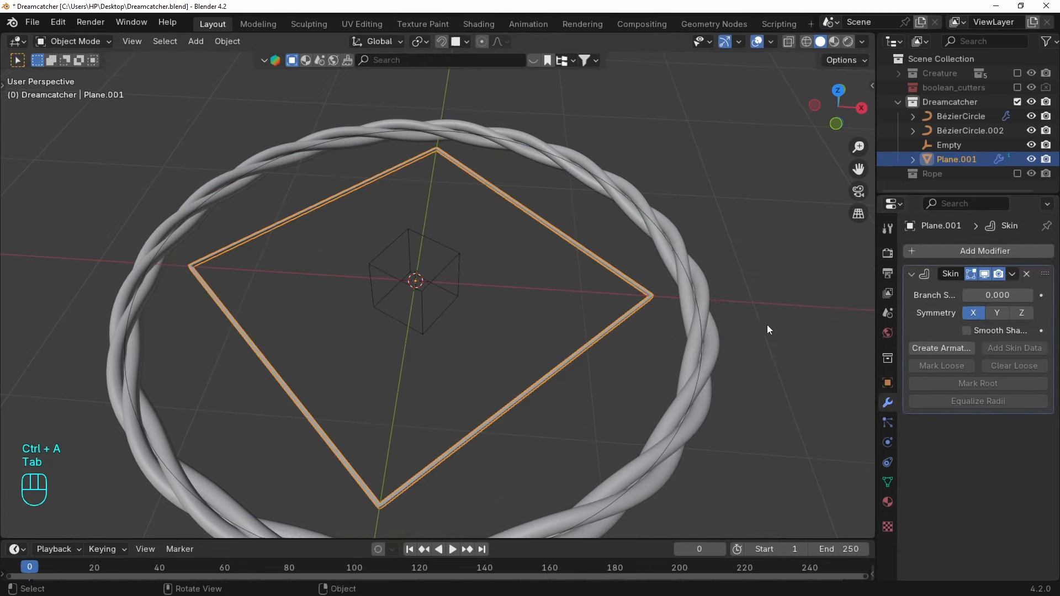
Enable smooth shading in the Skin modifier and add a Subdivision Surface modifier to the string.
scroll(572, 247, "up", 8)
mouse_move(508, 311)
middle_mouse_down()
mouse_move(568, 262)
mouse_move(513, 213)
middle_mouse_up()
left_click(967, 330)
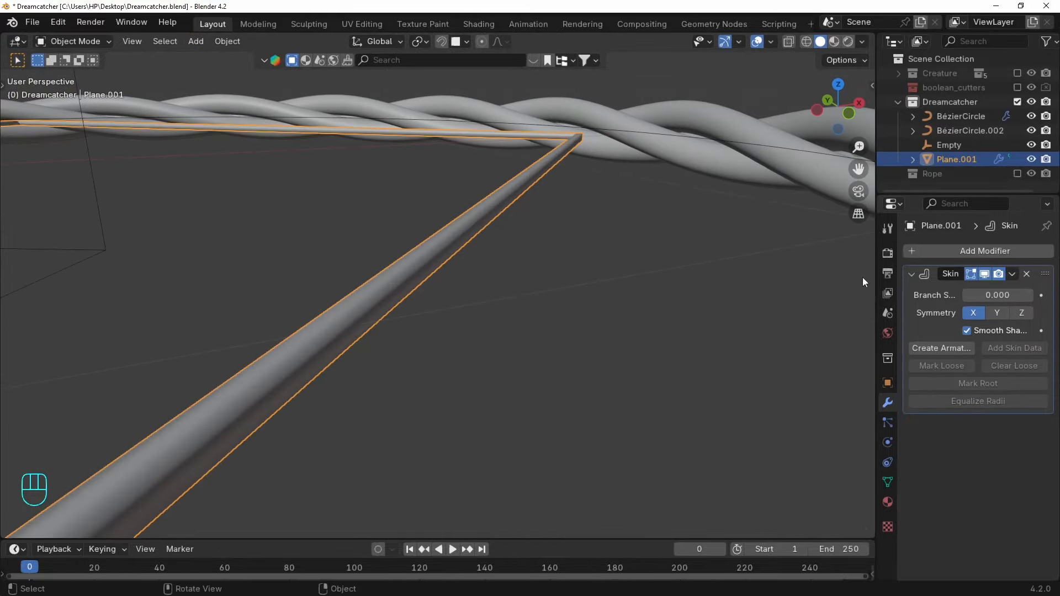
left_click(985, 250)
type("su")
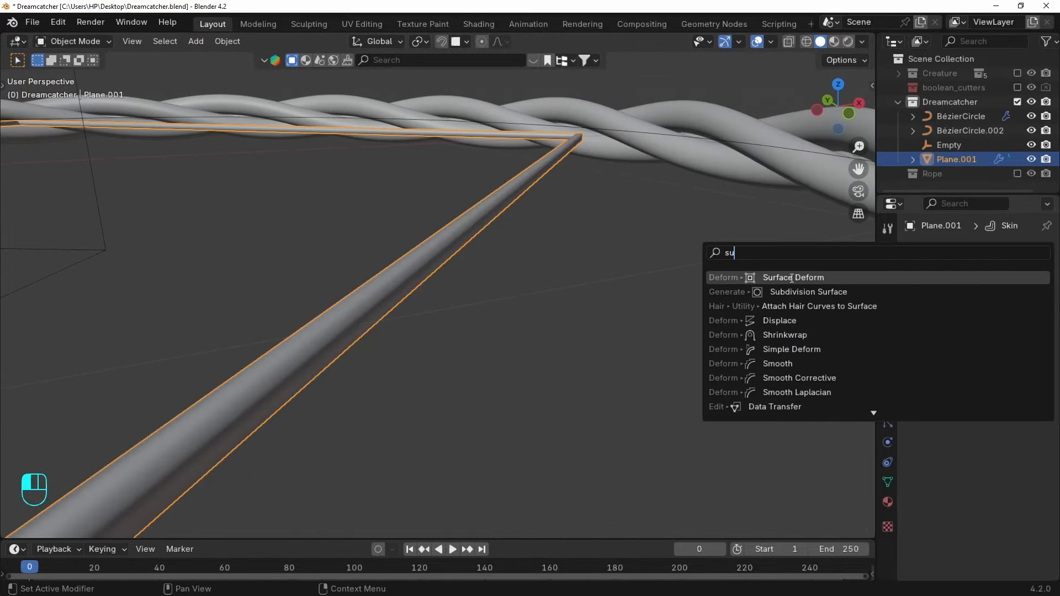
left_click(793, 291)
middle_click_drag(764, 296, 996, 429)
Duplicate the string's Subdivision Surface modifier and place one copy above the Skin modifier.
left_click(1013, 424)
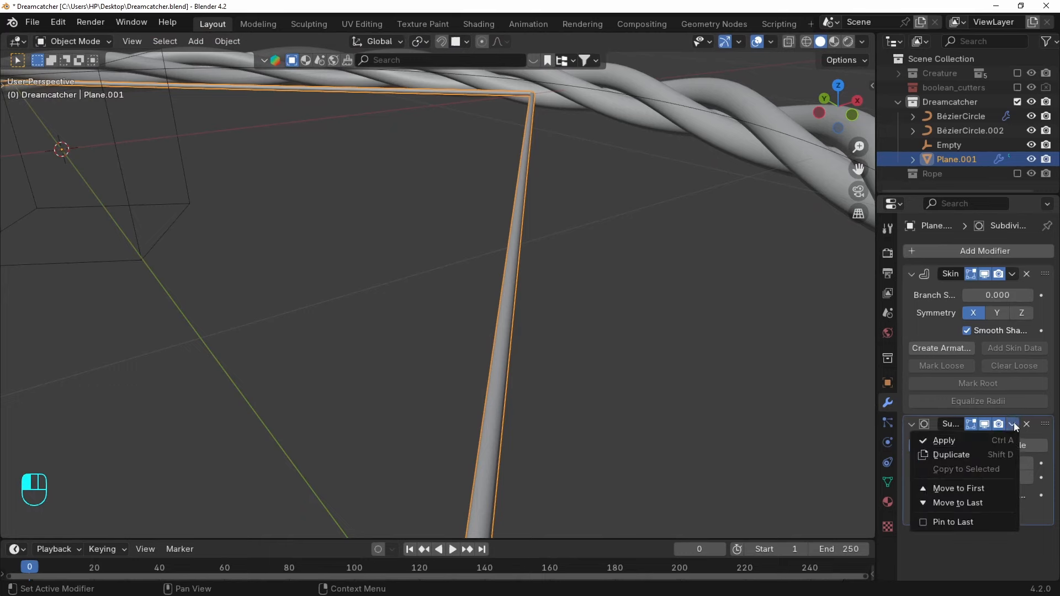
left_click(952, 454)
left_click(1027, 275)
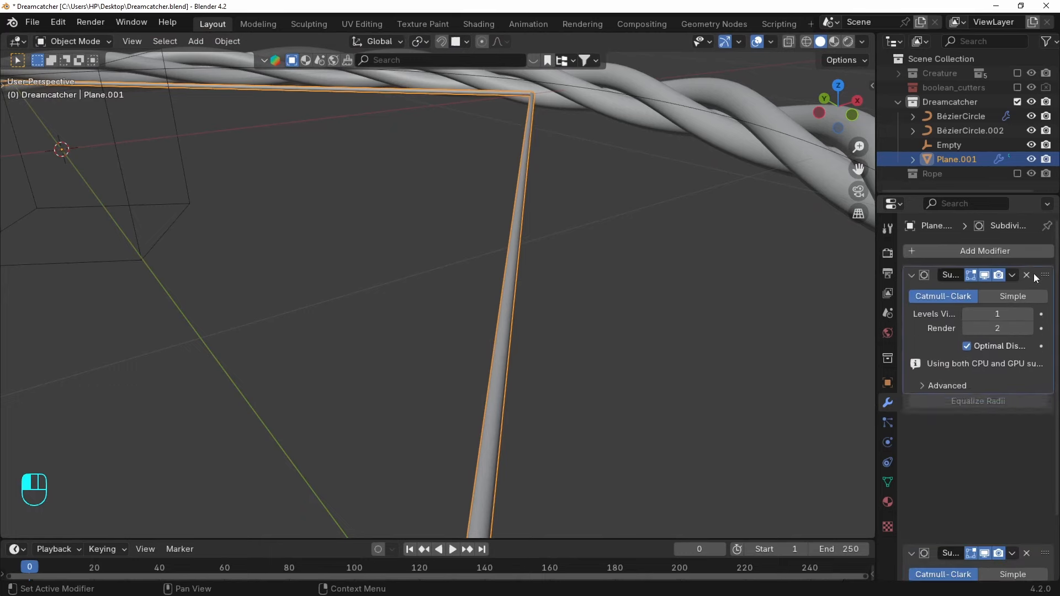
left_click_drag(1034, 275, 1032, 273)
scroll(533, 274, "down", 6)
middle_click_drag(528, 274, 516, 308)
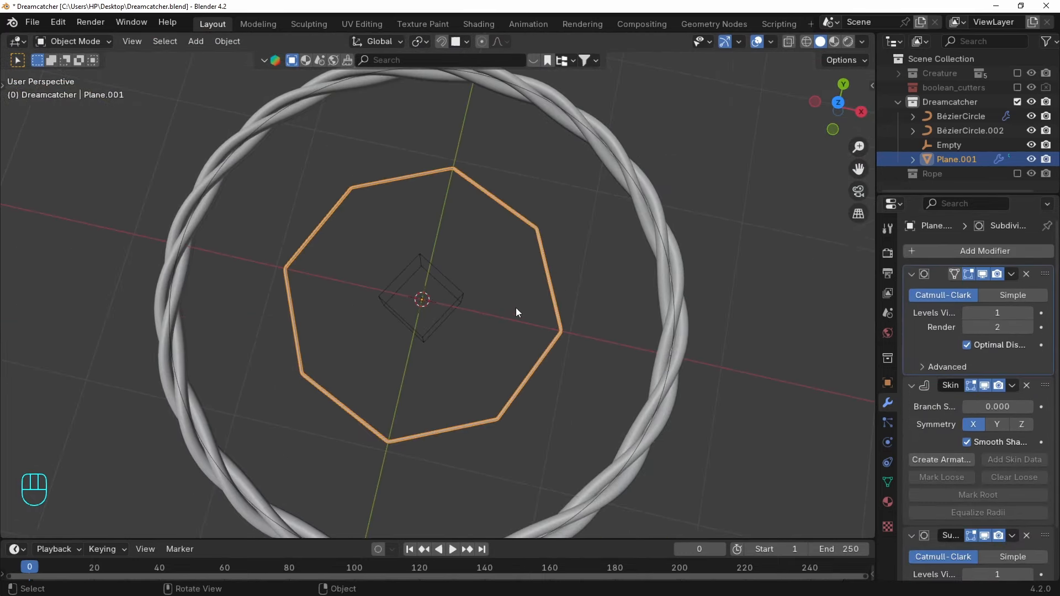
Set the viewport and render levels of the first Subdivision Surface modifier to 5.
left_click(1028, 312)
left_click(993, 313)
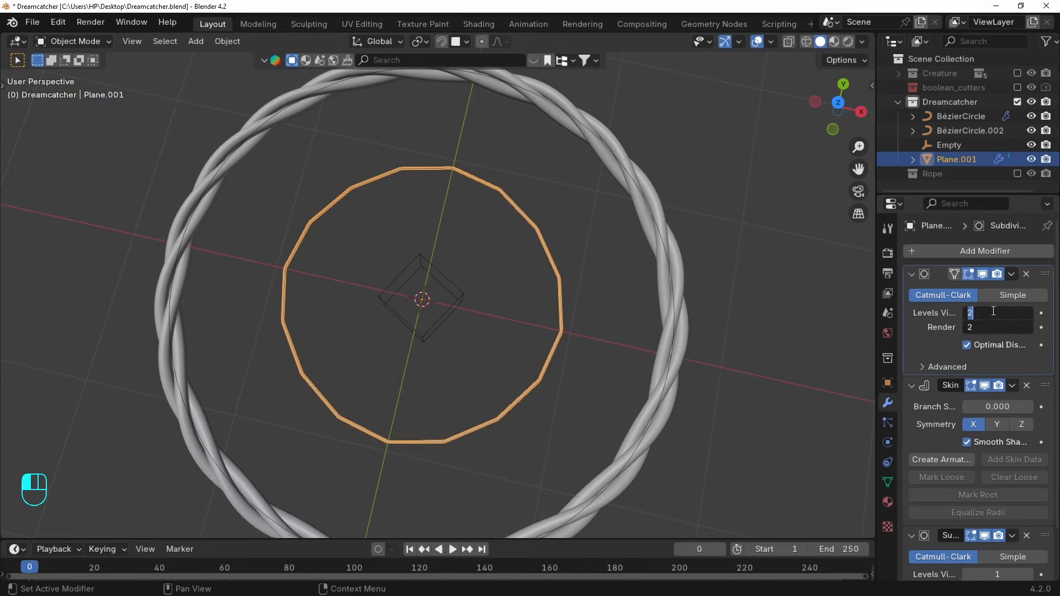
key("Return")
left_click(449, 262)
left_click(534, 389)
Subdivide the two upper edges of the square outline in top view.
key("grave")
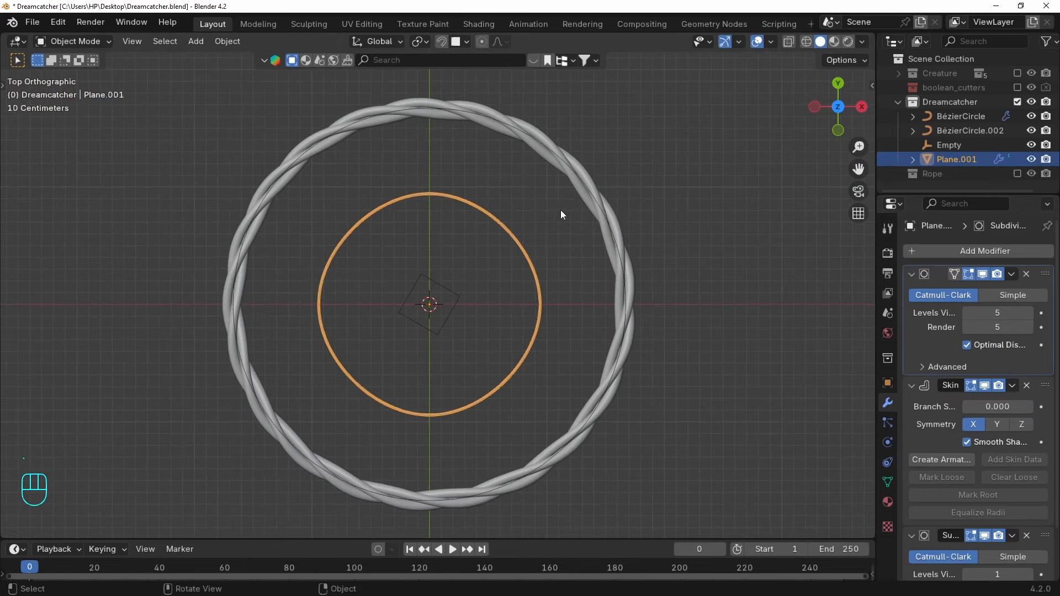
middle_click_drag(540, 185, 564, 206, "shift")
key("Tab")
key("1")
key("2")
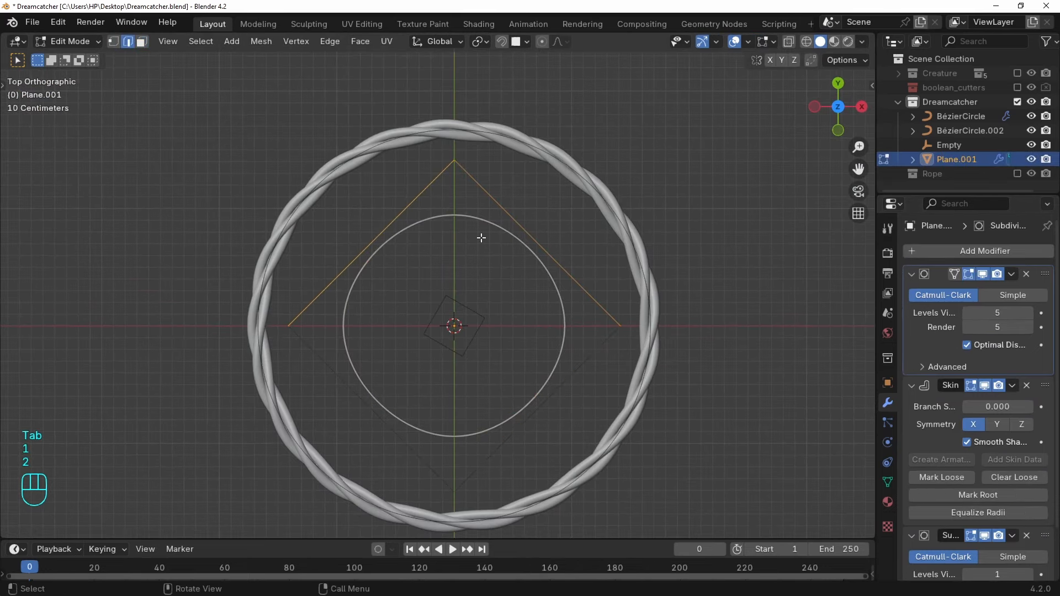
right_click(380, 218)
left_click(322, 162)
Select the outline's upper vertices and subdivide the two edges meeting at the top corner again.
key("1")
left_click_drag(340, 216, 548, 293)
key("2")
right_click(514, 160)
left_click(515, 160)
key("1")
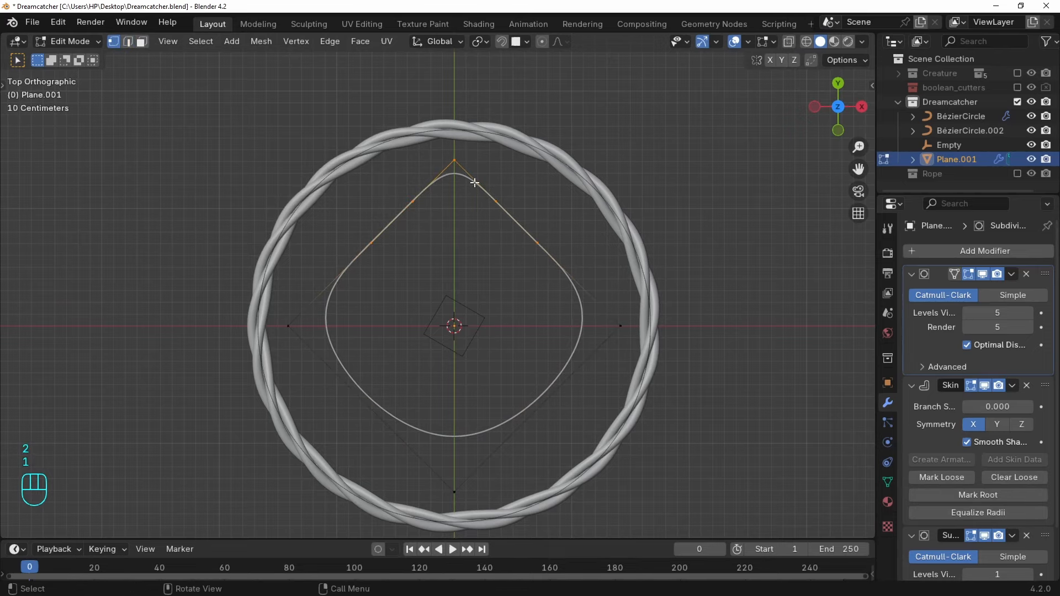
Slide the vertices on both sides of the top corner along their edges up to the corner to sharpen it.
scroll(364, 167, "up", 1)
left_click_drag(365, 167, 433, 200)
key("g")
key("g")
left_click(474, 159)
left_click_drag(527, 168, 478, 204)
key("g")
key("g")
left_click(436, 161)
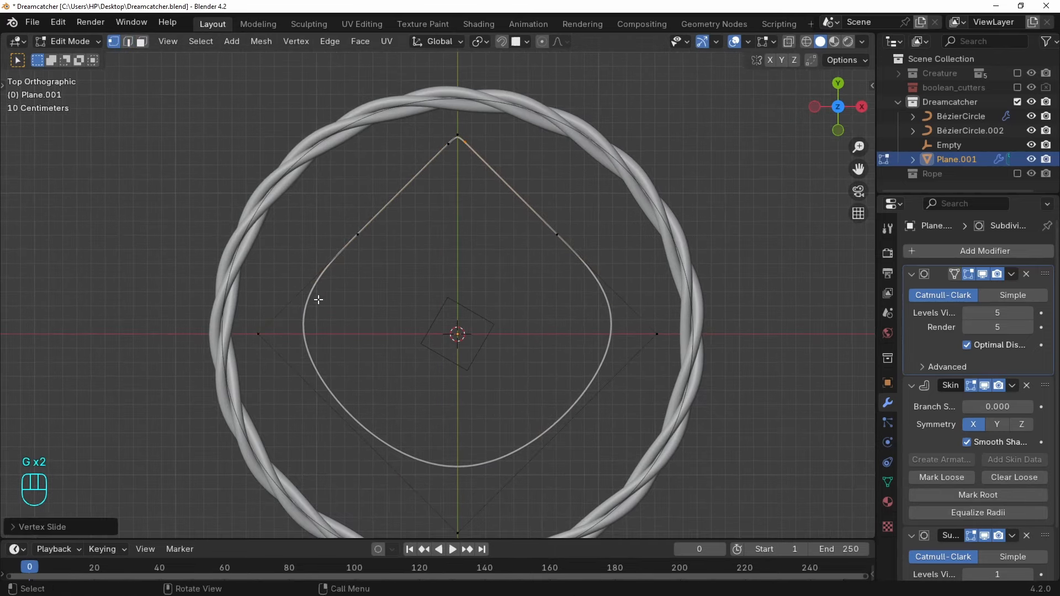
Scale the outline's two side vertices inward and move them down.
left_click_drag(243, 310, 803, 387)
key("s")
left_click(743, 378)
scroll(246, 293, "down", 1)
middle_click_drag(246, 293, 249, 274, "shift")
key("g")
left_click(740, 398)
Move the vertices midway along the upper edges to refine the outline into a teardrop.
left_click_drag(326, 201, 599, 257)
key("g")
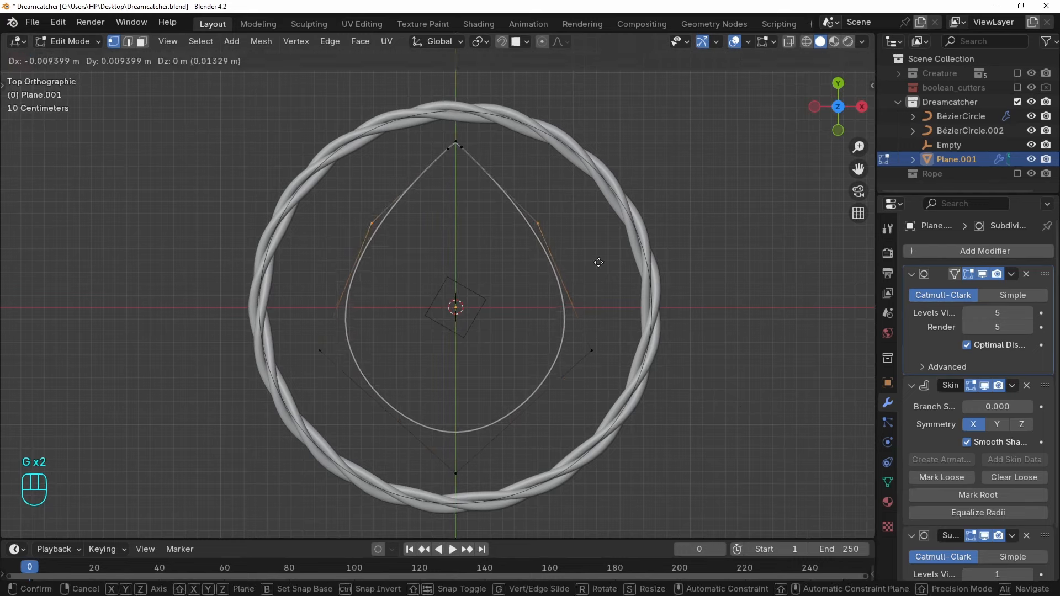
left_click(603, 278)
key("Tab")
scroll(575, 253, "up", 1)
middle_click_drag(537, 290, 550, 276, "shift")
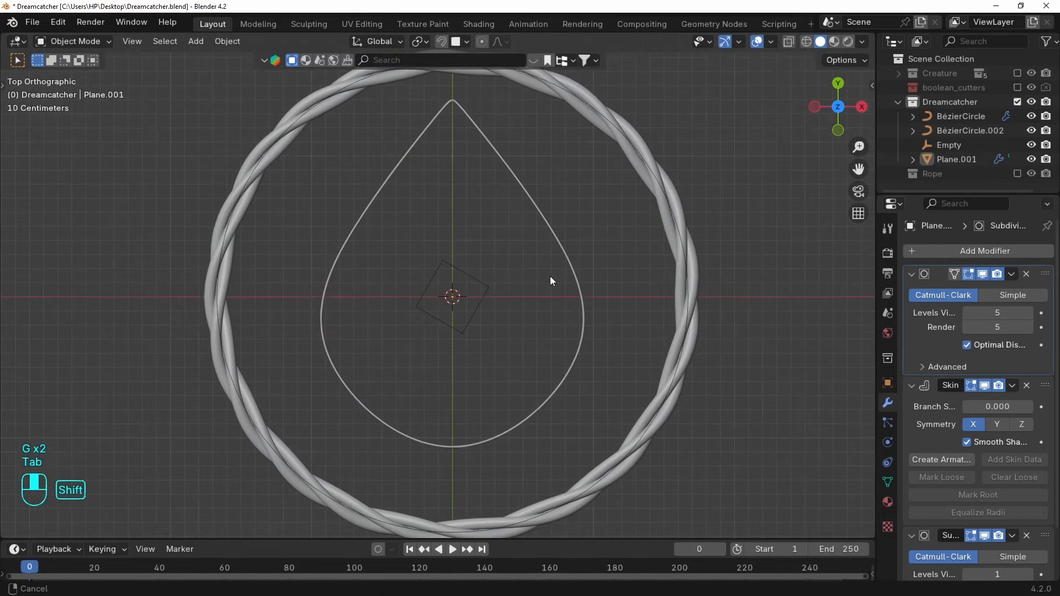
Duplicate the central cube empty in place.
left_click(482, 283)
middle_click_drag(482, 283, 521, 318)
middle_click_drag(511, 228, 423, 274)
key("shift+d")
right_click(479, 246)
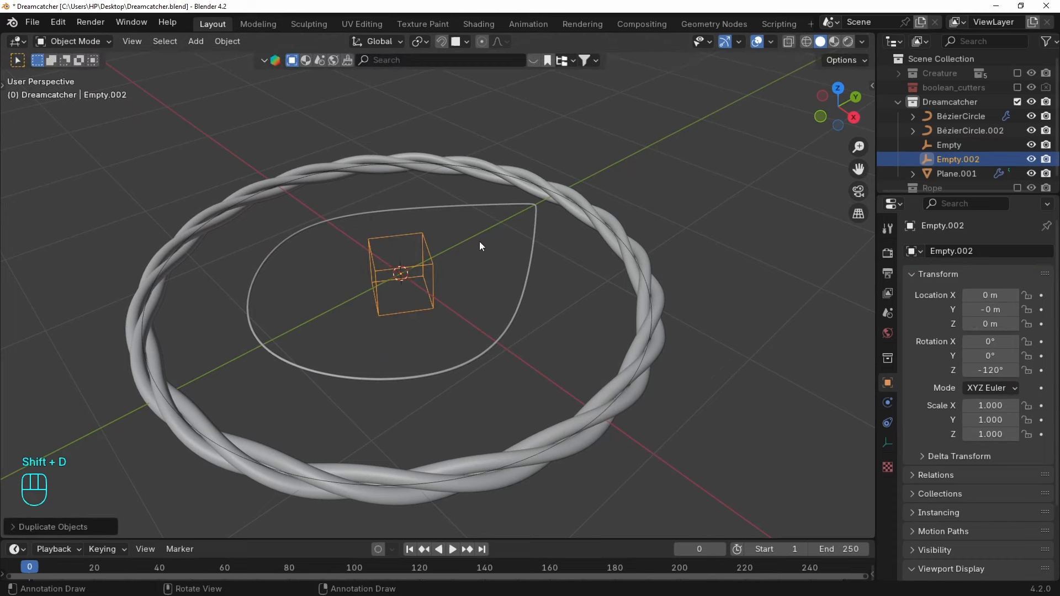
Display the duplicated empty as a sphere with a size of about 0.48 m.
left_click(887, 443)
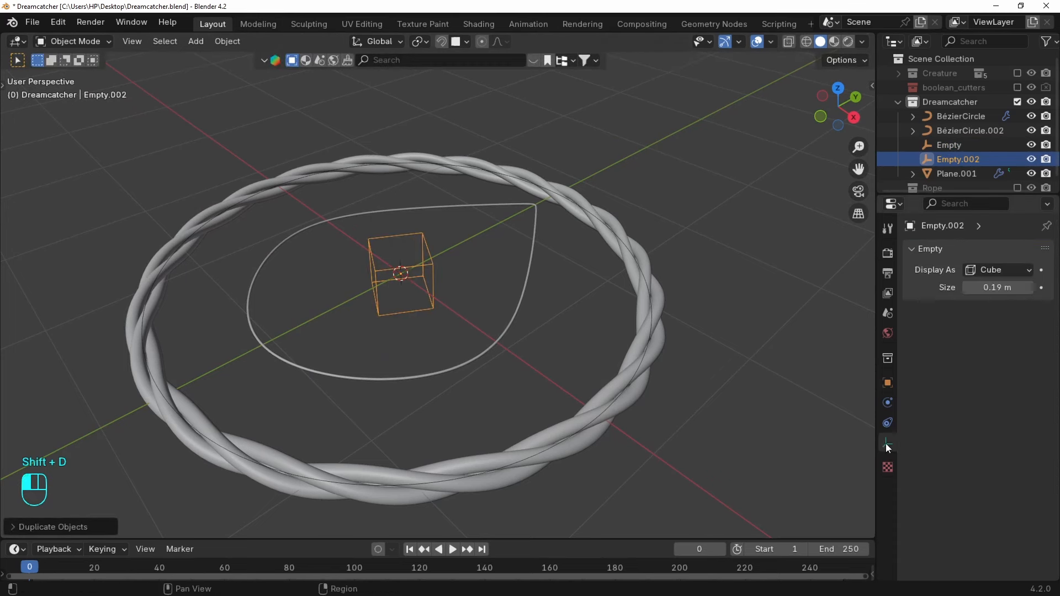
left_click(1005, 271)
left_click(978, 363)
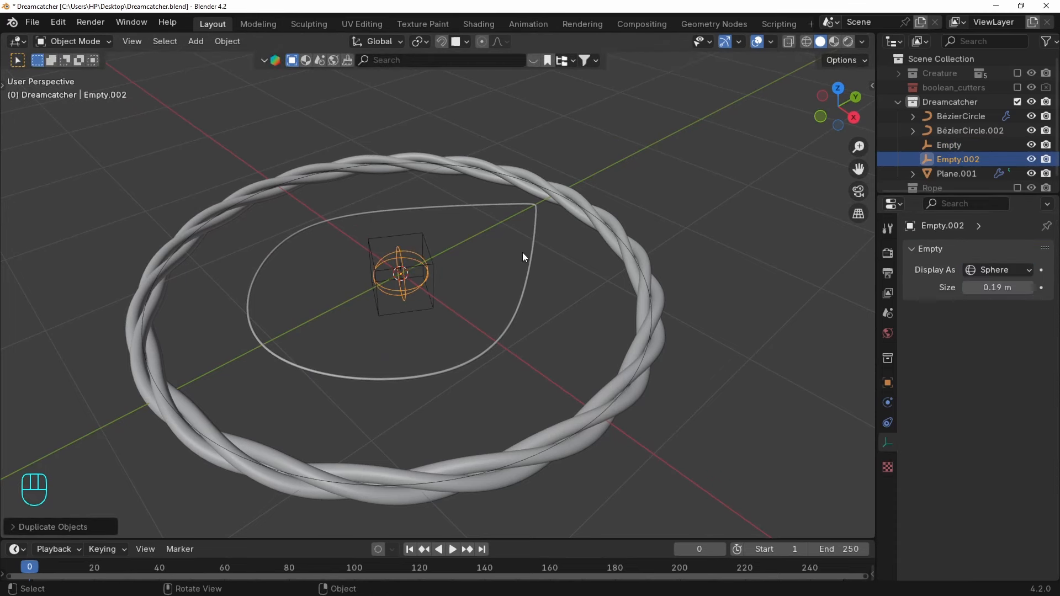
right_click(469, 243)
left_click(469, 242)
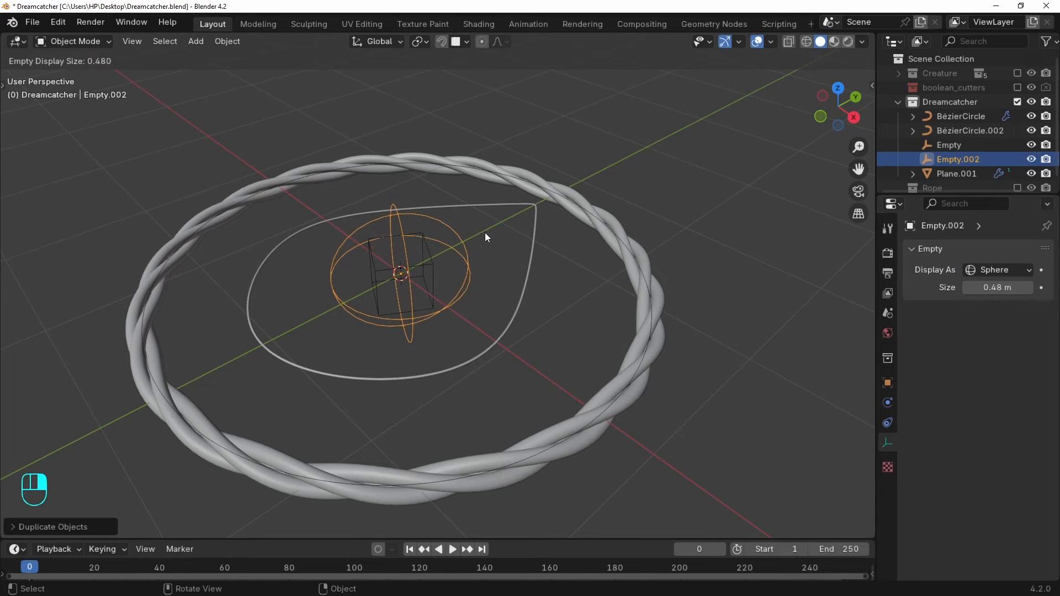
left_click(485, 233)
Collapse the teardrop string's existing modifiers and add an Array modifier to it.
middle_click_drag(485, 233, 519, 276)
left_click(519, 276)
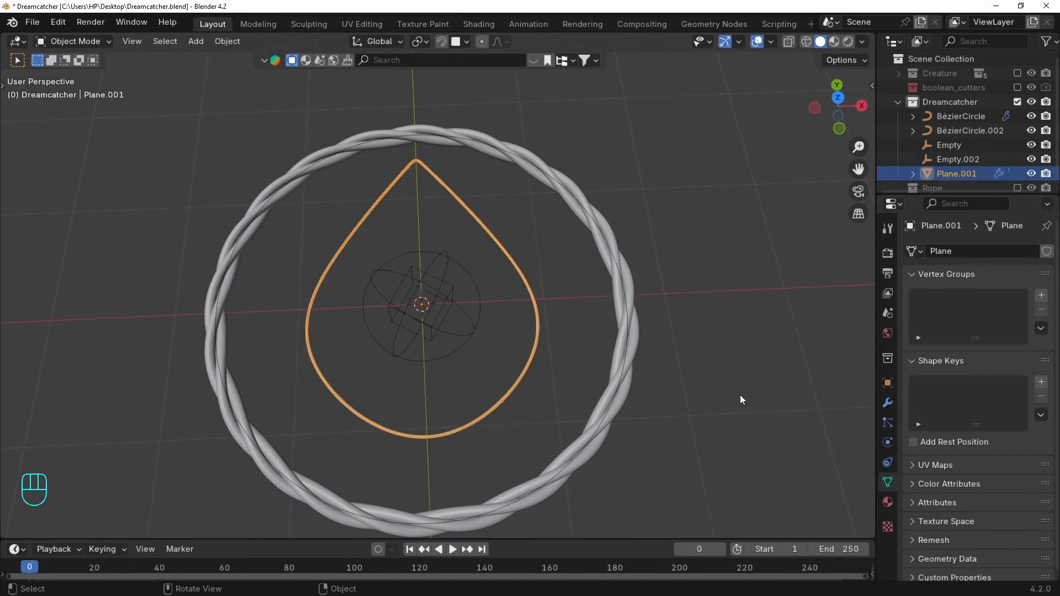
left_click(887, 402)
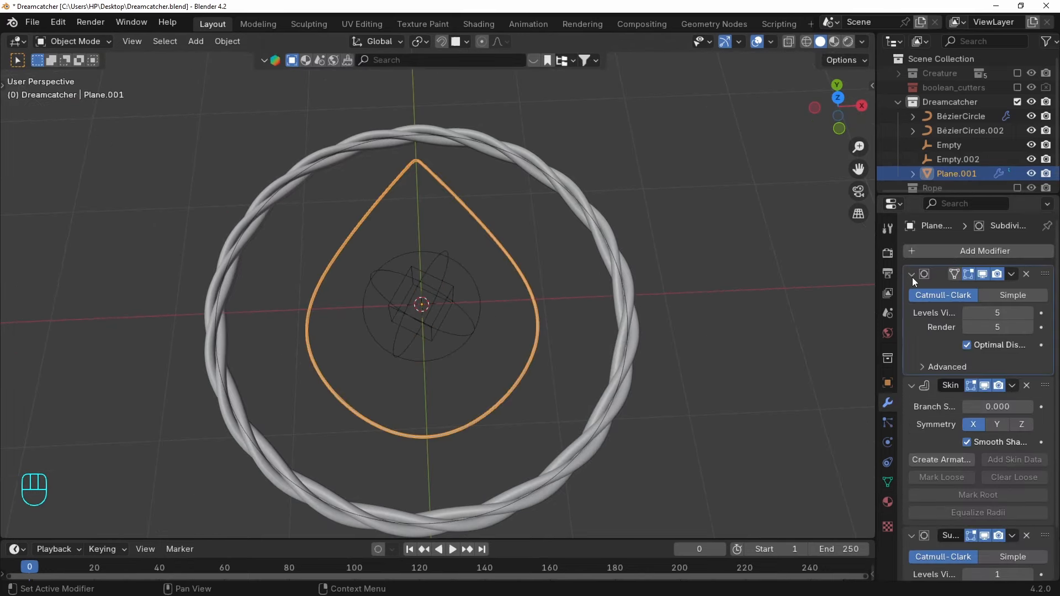
left_click(912, 274, "ctrl")
left_click(956, 252)
type("arr")
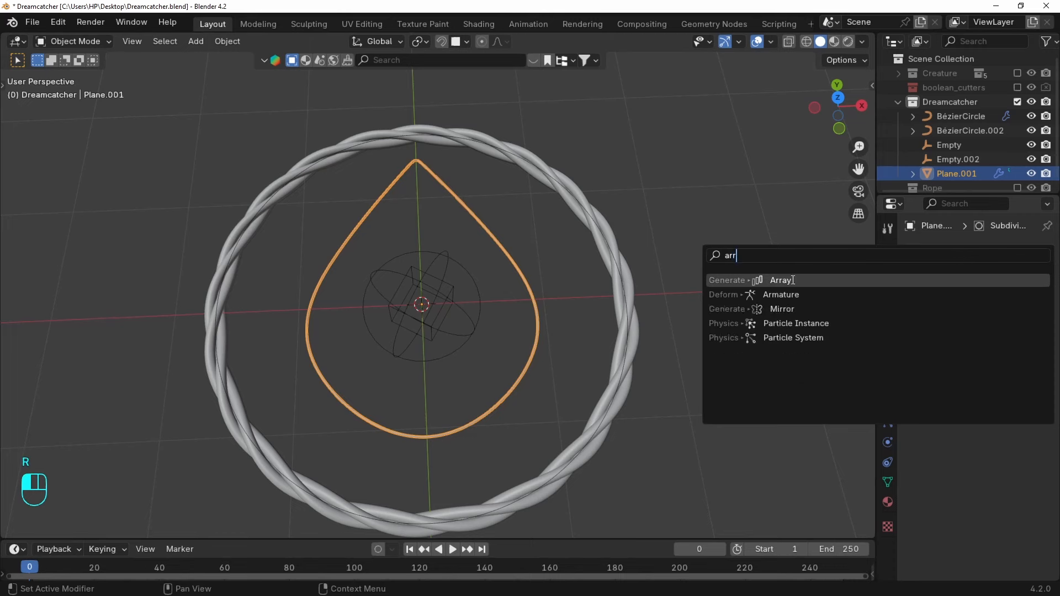
left_click(793, 280)
Replace the array's relative offset with an object offset using the sphere empty, and set the count to 8.
left_click(932, 390)
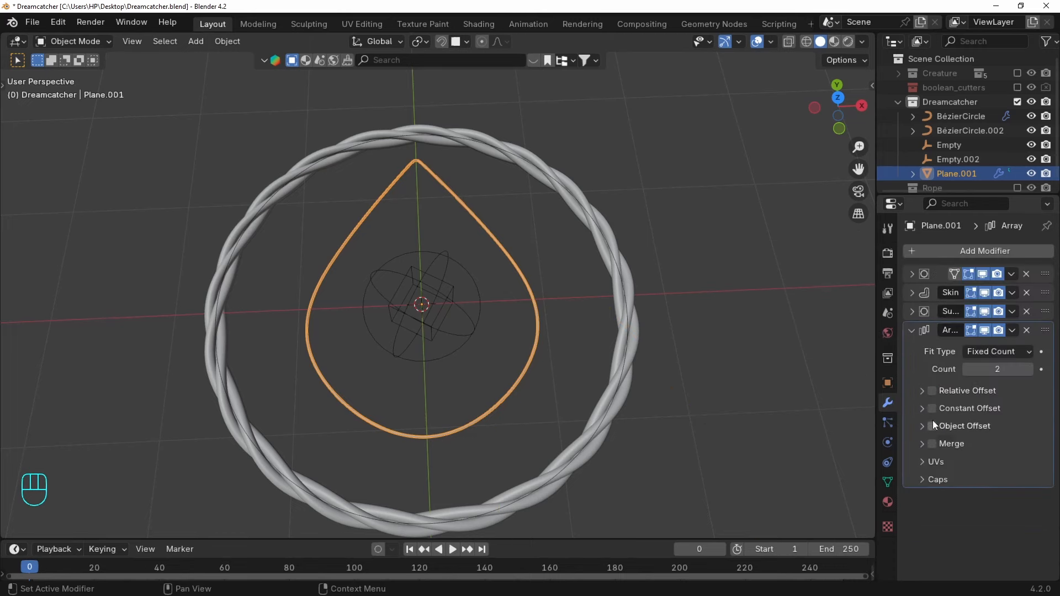
left_click(932, 425)
left_click(1021, 448)
left_click(472, 265)
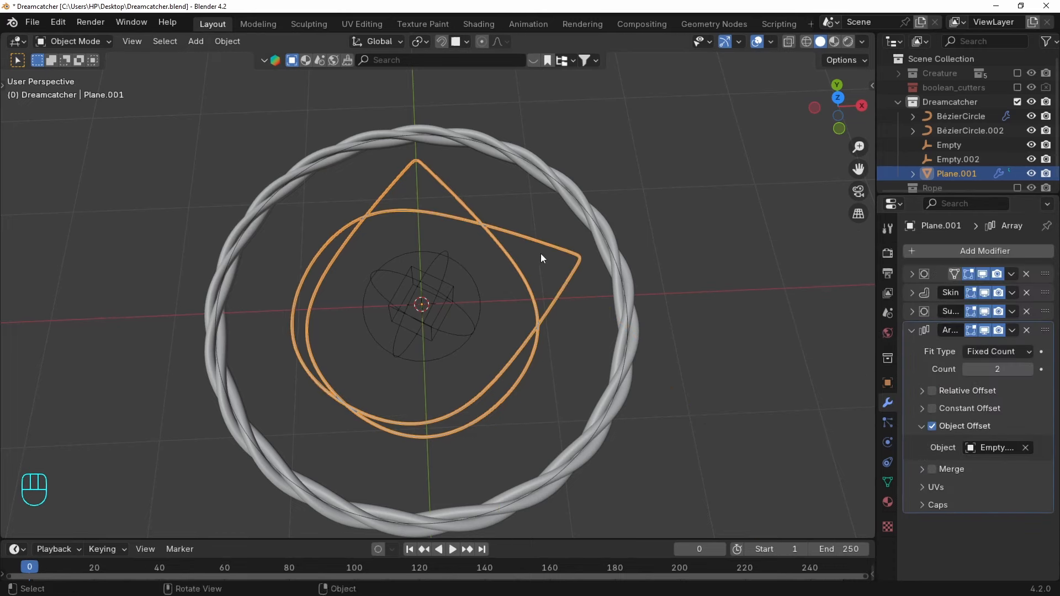
middle_click_drag(541, 258, 585, 280)
mouse_move(998, 368)
left_mouse_down()
mouse_move(1038, 369)
mouse_move(1016, 368)
left_mouse_up()
key("KP_7")
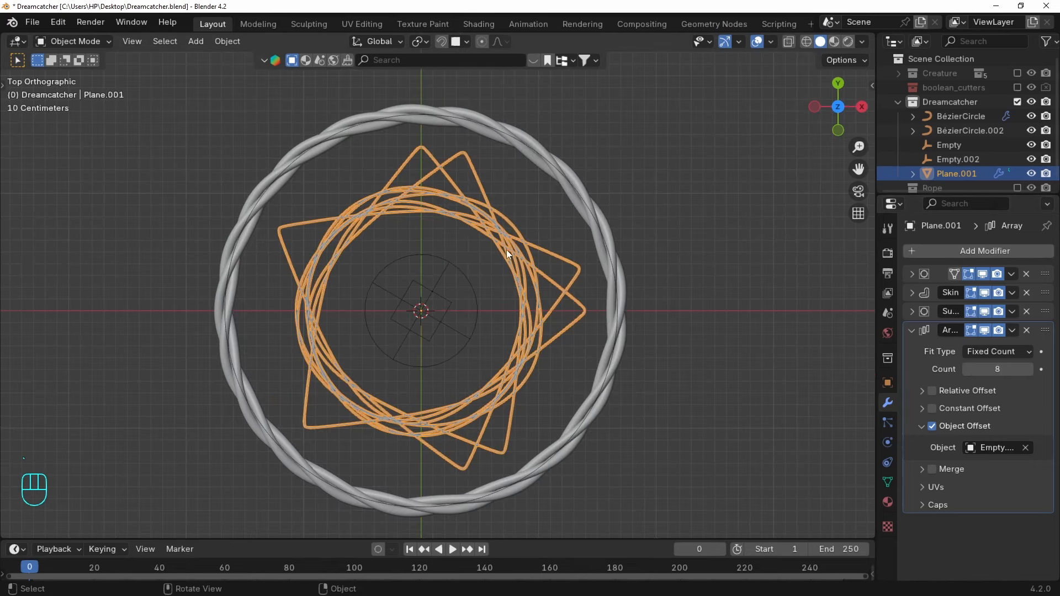
key("Tab")
key("a")
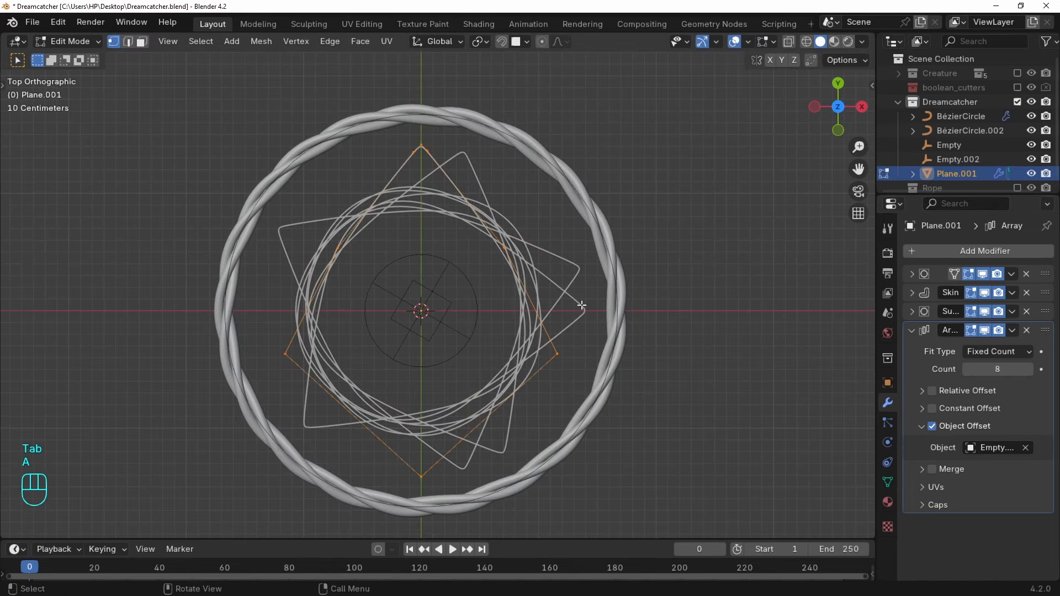
left_click_drag(202, 277, 670, 430)
key("Tab")
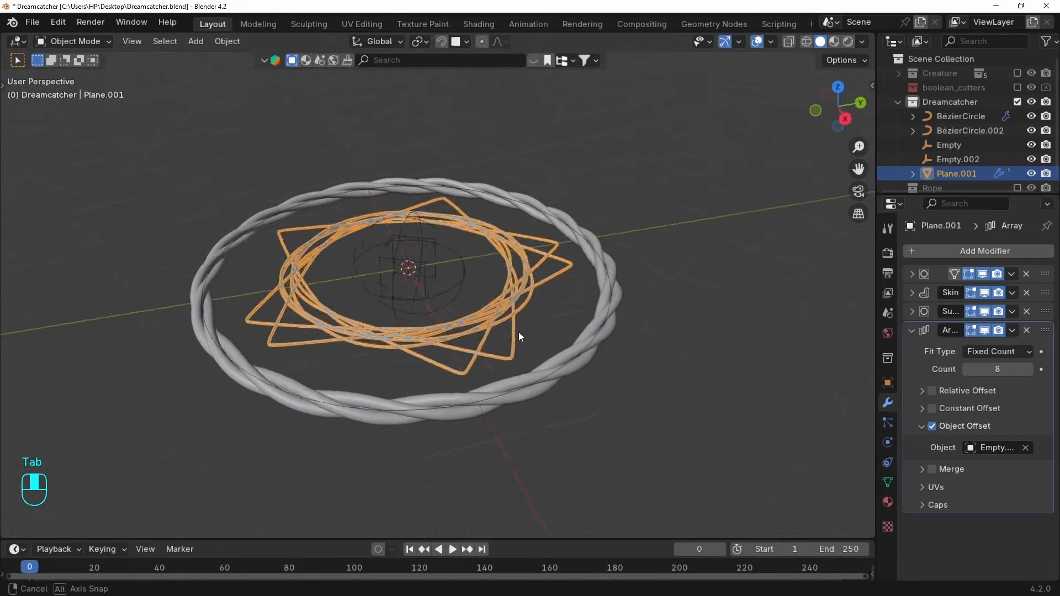
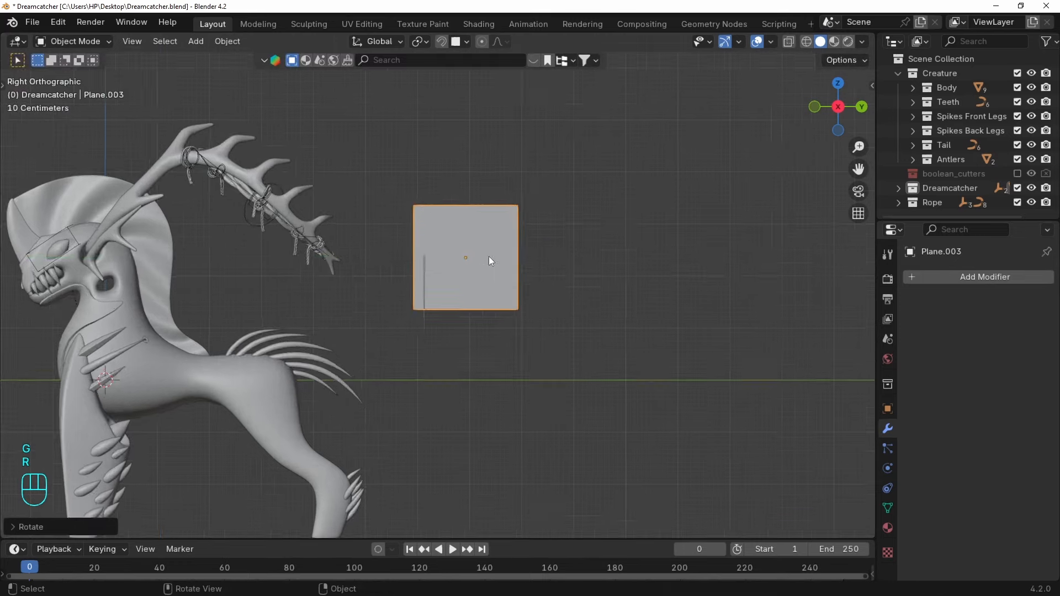
Scale the new plane down to a small square and move it beside the upper part of the feather stem.
scroll(489, 256, "up", 5)
key("s")
left_click(526, 202)
key("g")
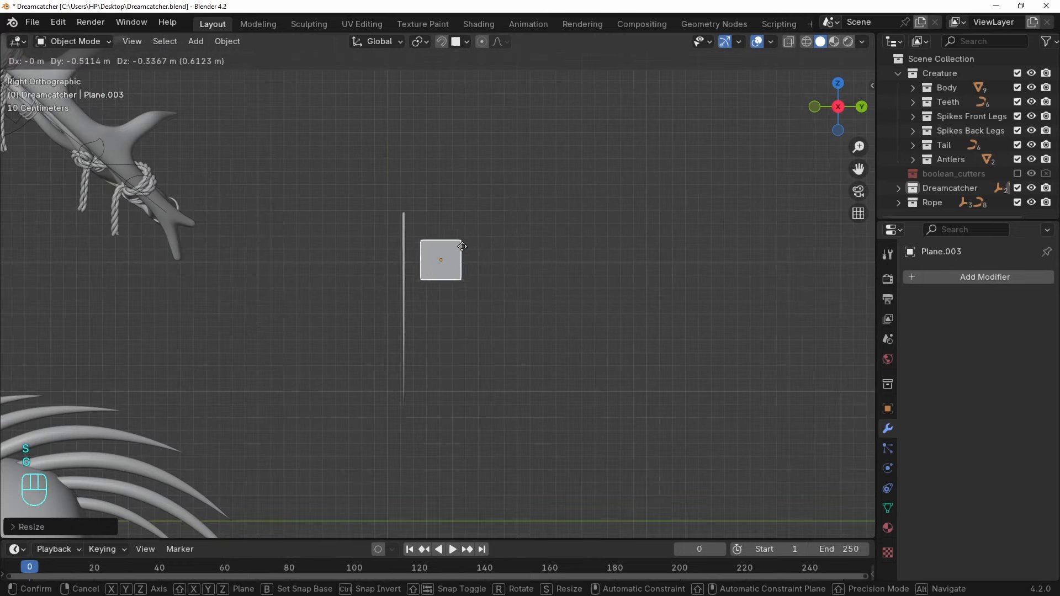
left_click(459, 240)
Extrude the plane's inner edge across the stem and its outer edge outward and down.
key("Tab")
scroll(406, 251, "up", 3)
left_click(392, 238)
key("e")
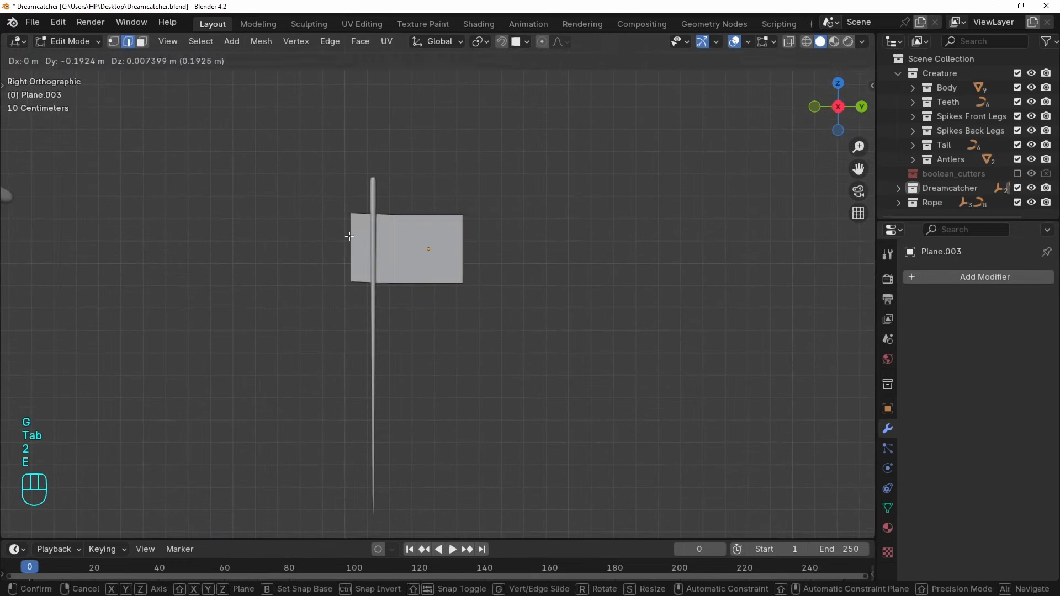
left_click(349, 236)
left_click(470, 250)
key("e")
left_click(522, 286)
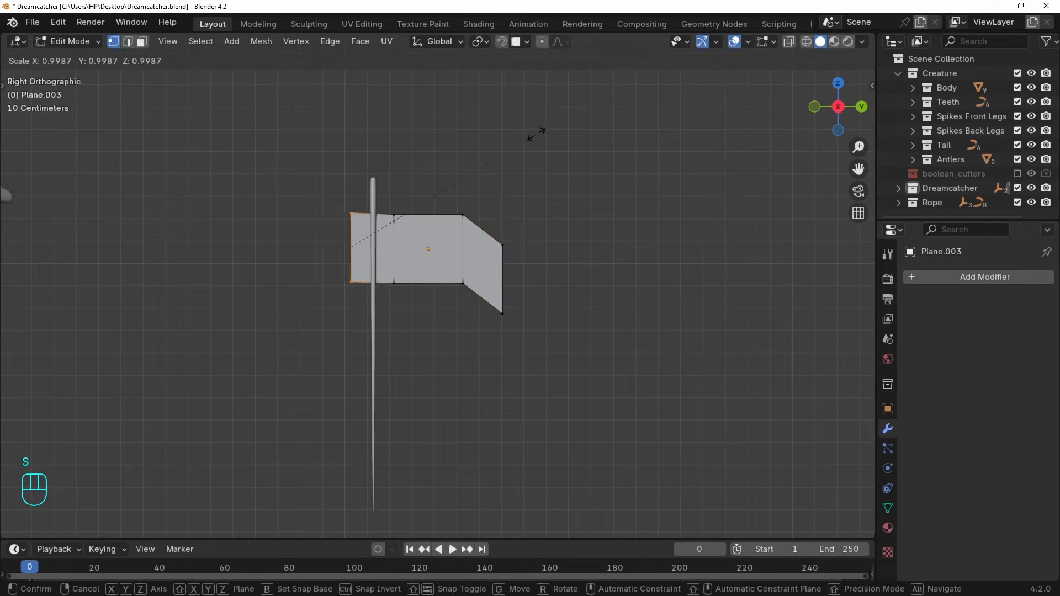
Shrink the inner end edge against the stem and narrow the outer end edge to a tip.
left_click(429, 186)
left_click(503, 276)
key("s")
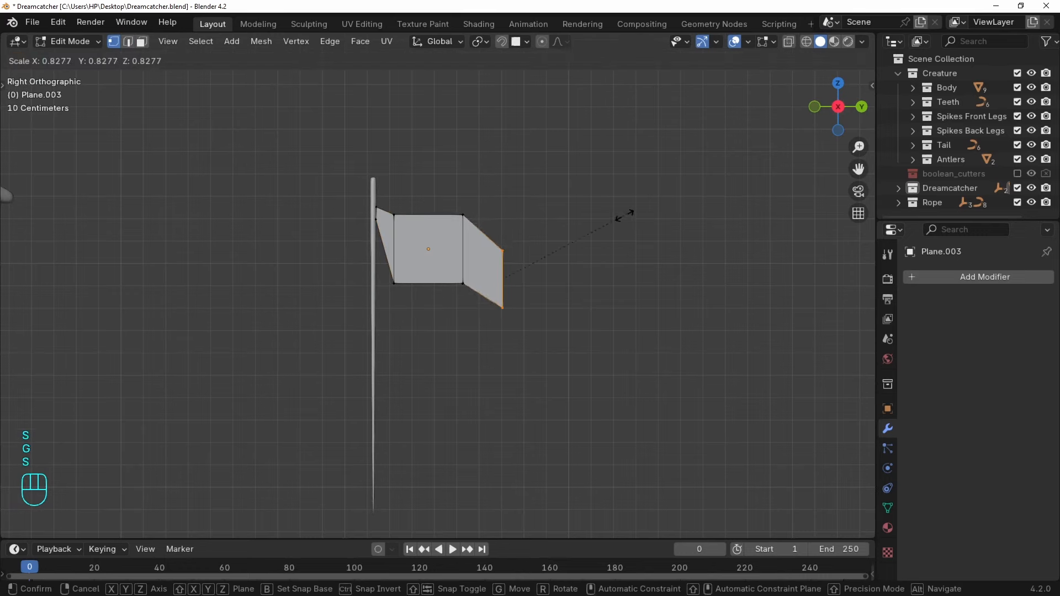
left_click(525, 272)
Add a Subdivision Surface modifier with viewport level 3 to the feather segment.
key("Tab")
key("ctrl+3")
middle_click_drag(552, 253, 528, 270, "shift")
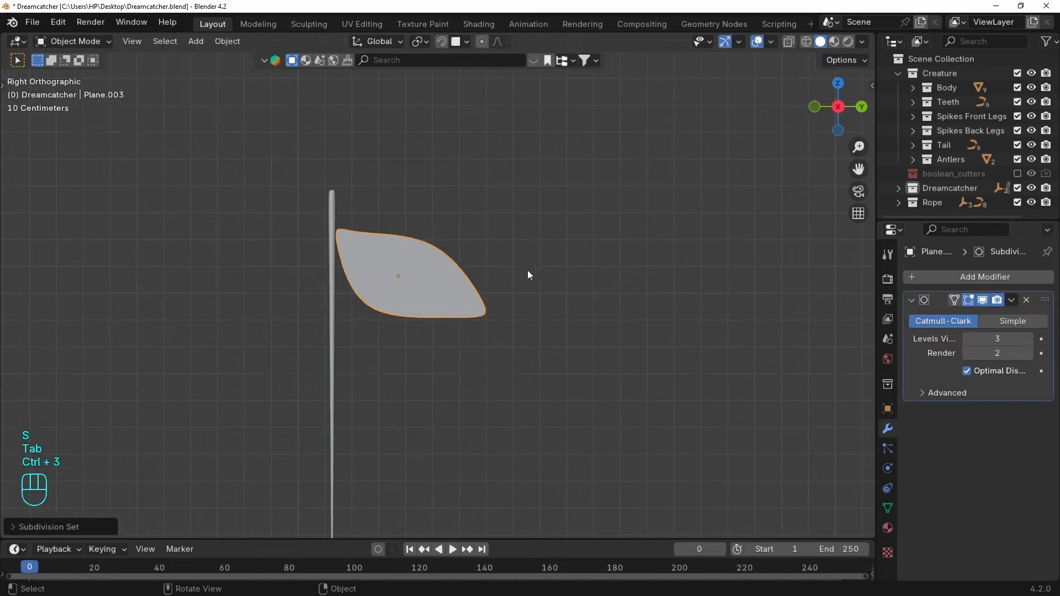
Move the segment's vertices and rotate its outer end so that the barb curves down from the stem.
key("Tab")
key("g")
left_click(382, 304)
key("g")
key("r")
left_click(497, 349)
key("g")
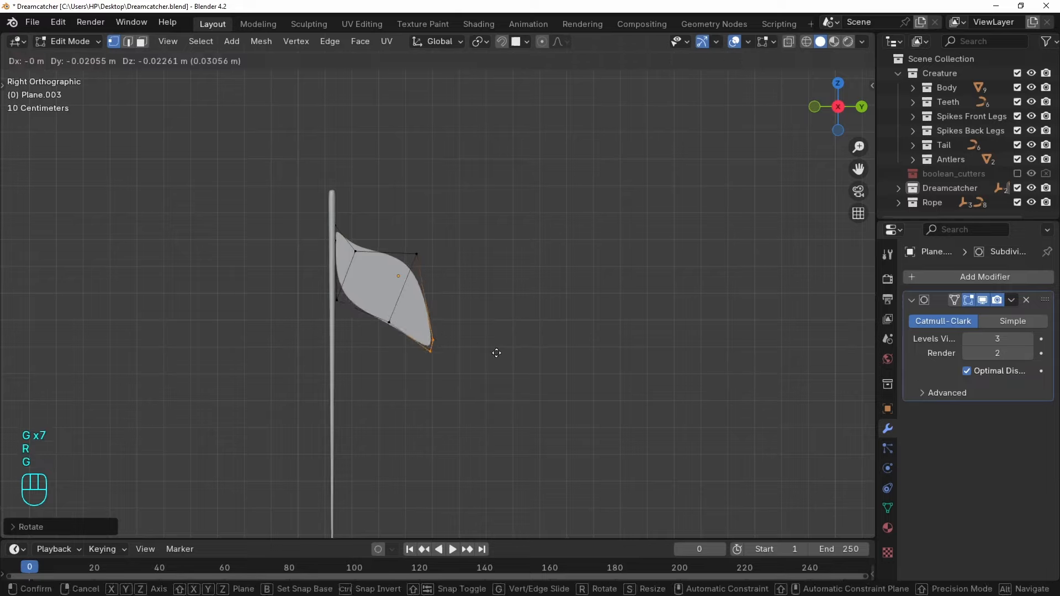
left_click(497, 355)
key("Tab")
key("Tab")
key("Tab")
Mirror the feather segment on the Y axis, using the cylindrical stem as the mirror object.
left_click(943, 277)
left_click(784, 428)
left_click(1026, 501)
left_click(346, 248)
middle_click_drag(386, 282, 690, 331)
left_click(997, 434)
mouse_move(635, 387)
middle_mouse_down()
mouse_move(845, 412)
mouse_move(612, 317)
mouse_move(631, 389)
middle_mouse_up()
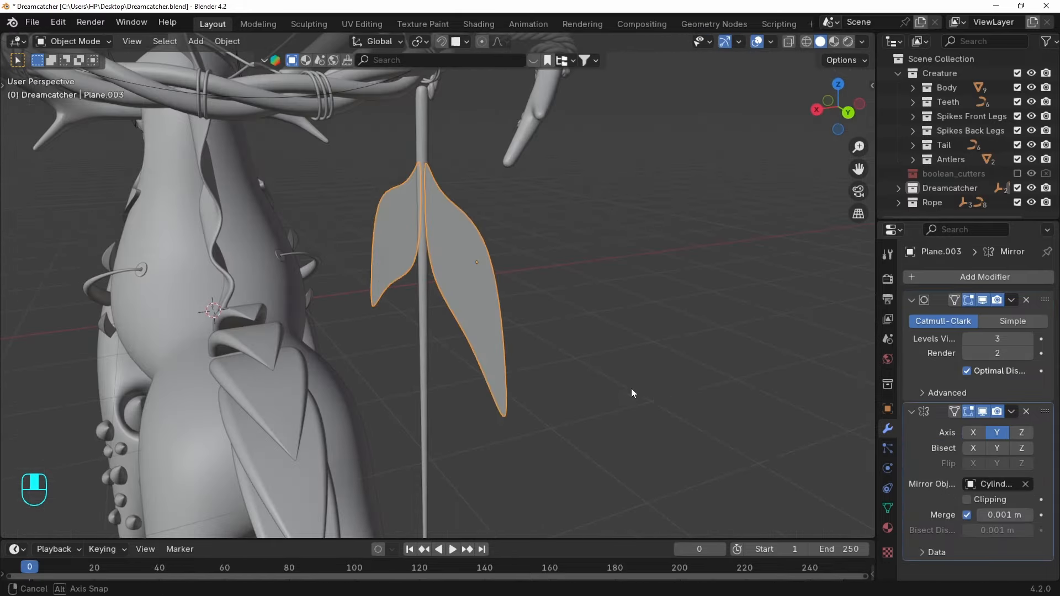
Add a Solidify modifier to the mirrored feather segment.
left_click(926, 279)
type("soli")
key("Return")
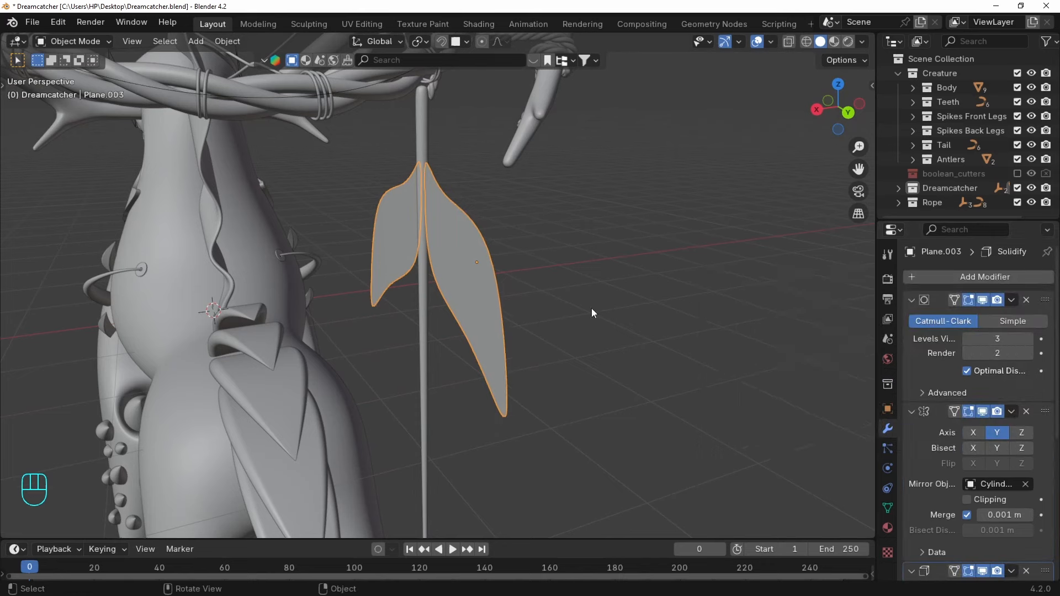
Apply the feather segment's object transform and set the Solidify thickness to 0.013 m.
scroll(592, 308, "up", 1)
key("ctrl+a")
left_click(659, 290)
middle_click_drag(660, 290, 623, 327)
scroll(961, 466, "down", 4)
scroll(961, 466, "down", 4)
scroll(983, 332, "up", 6)
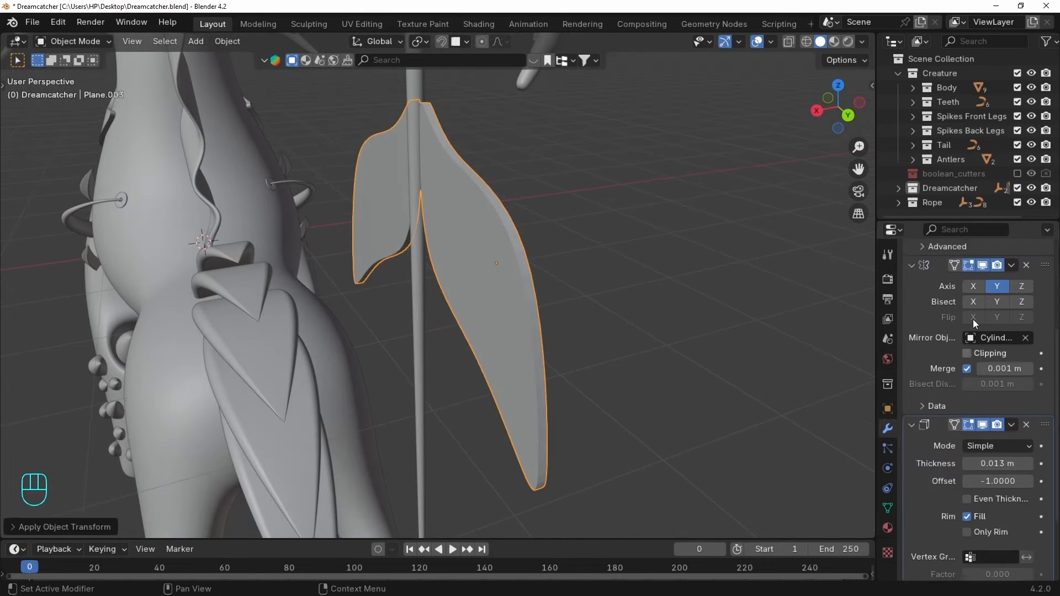
Duplicate the Subdivision Surface modifier and place the copy after Solidify in the stack.
left_click(1012, 300)
left_click(961, 331)
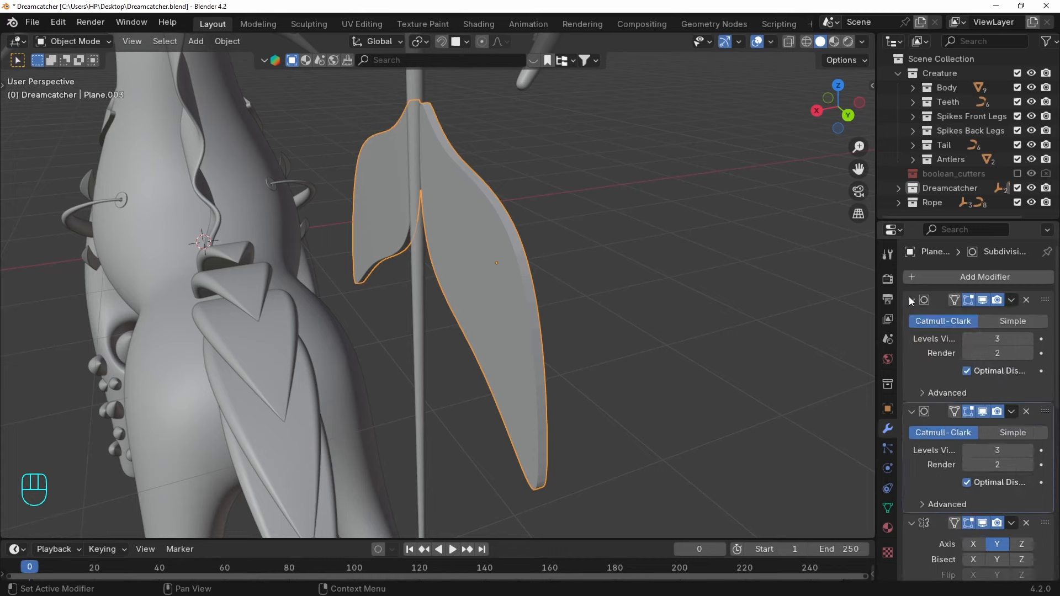
left_click_drag(911, 300, 912, 410)
left_click_drag(1041, 389, 1041, 386)
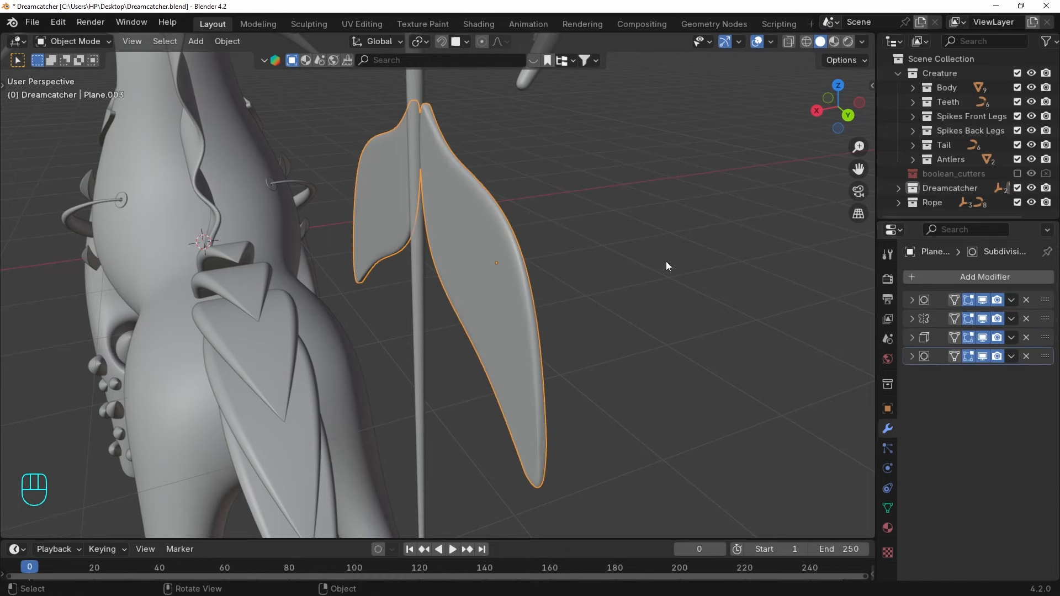
middle_click_drag(494, 278, 527, 314)
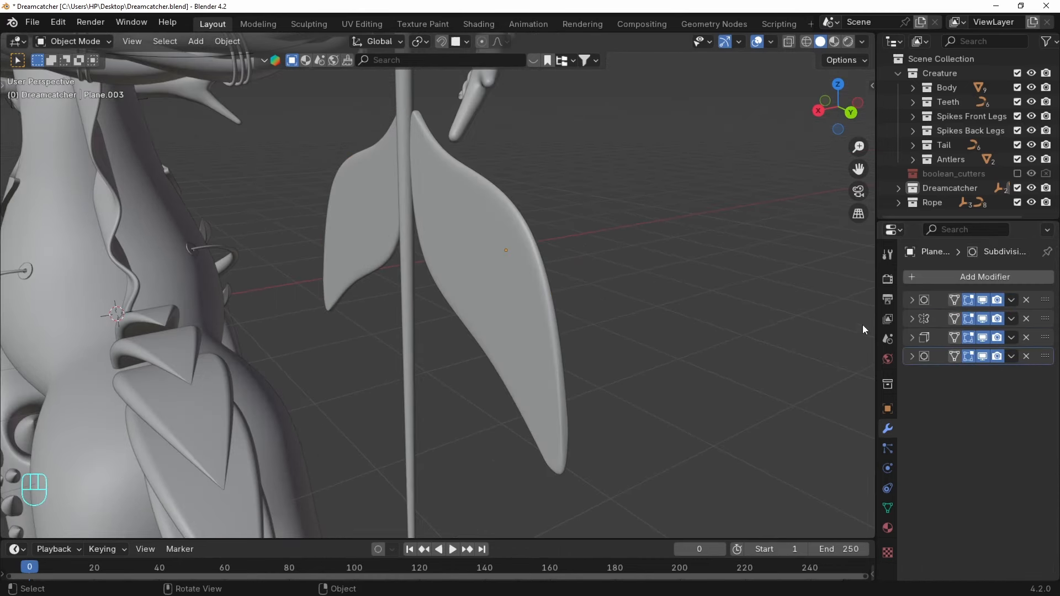
Set the Solidify thickness to 0.01 m and the first Subdivision modifier's viewport level to 2.
left_click(911, 338)
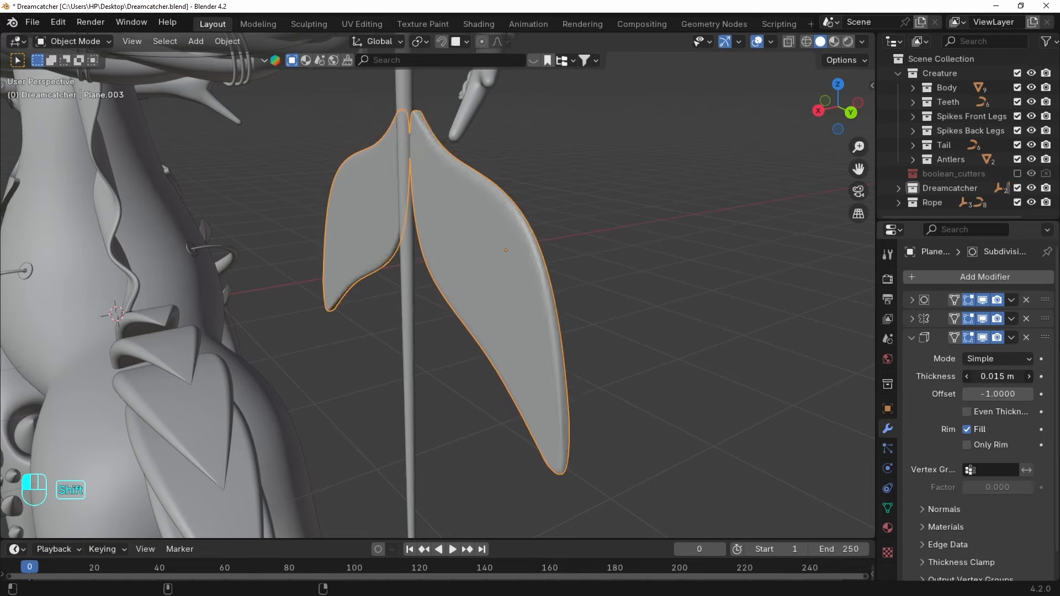
left_click(913, 301)
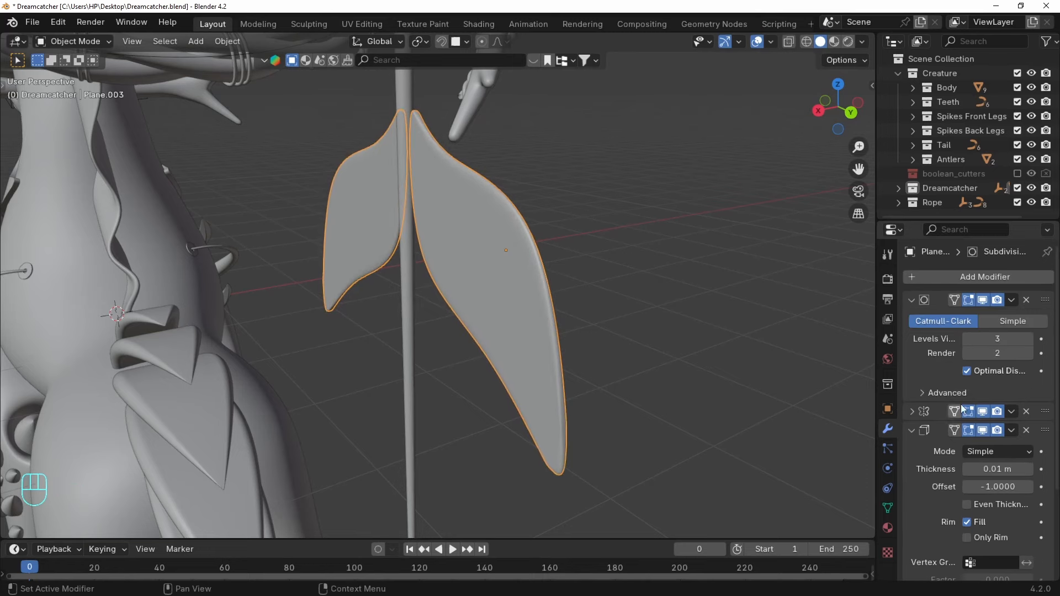
left_click(712, 261)
Switch to the right view and adjust the vertices of the mirrored feather pair.
middle_click_drag(690, 257, 611, 293)
key("grave")
left_click(386, 103)
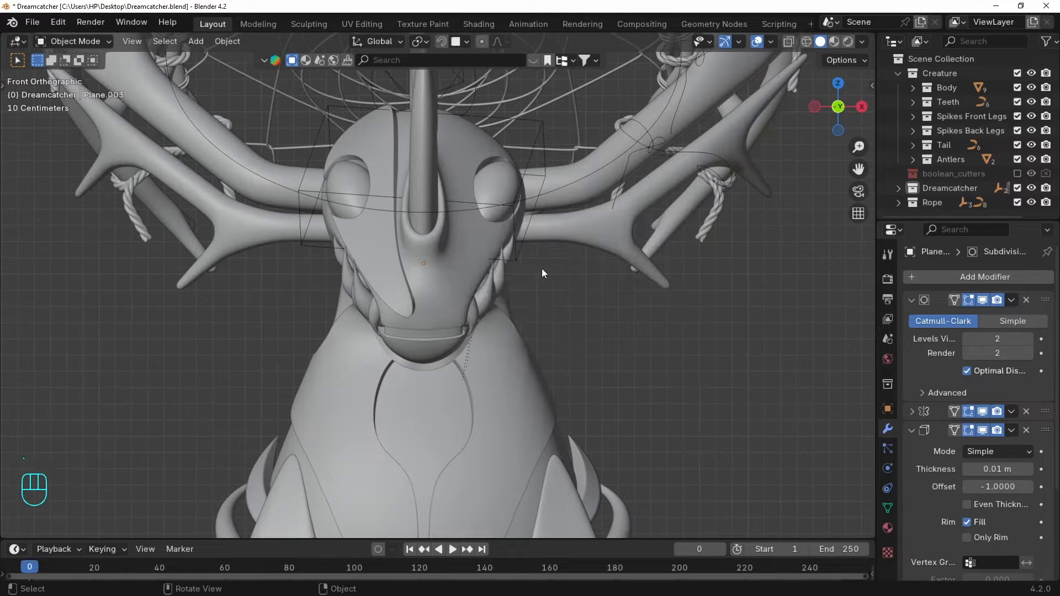
key("grave")
left_click(707, 240)
left_click(461, 277)
scroll(464, 248, "up", 2)
scroll(468, 211, "down", 2)
key("Tab")
key("g")
key("Tab")
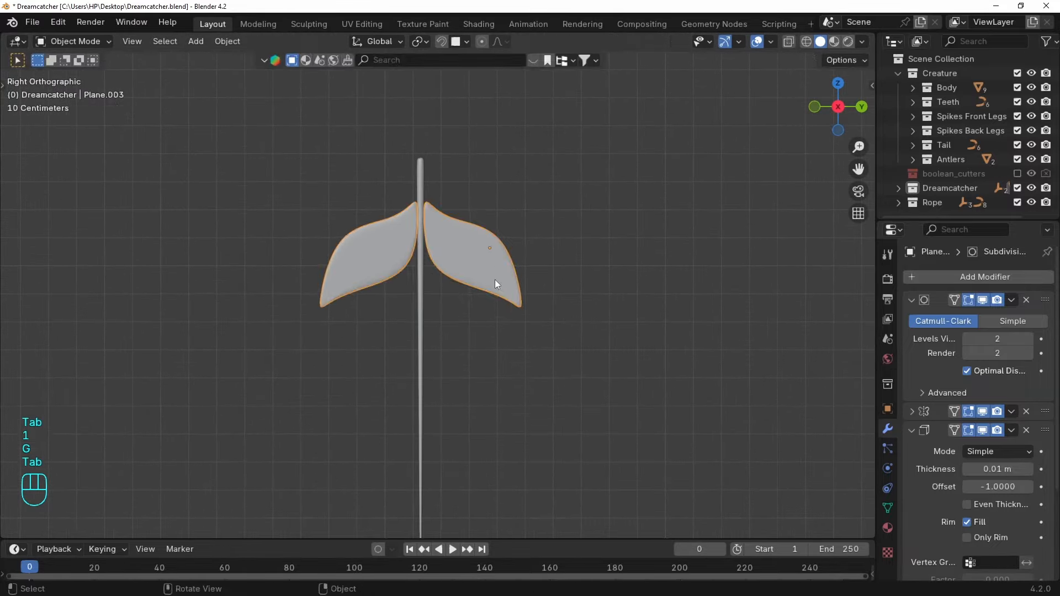
Duplicate the feather pair downward along the stem to make three pairs, rotating the copy to fit.
key("shift+d")
key("Tab")
key("Tab")
key("shift+d")
left_click(529, 348)
key("r")
left_click(529, 342)
scroll(524, 337, "up", 1)
Adjust the vertices of the middle feather pair so that it fits closely against the stem.
key("Tab")
key("g")
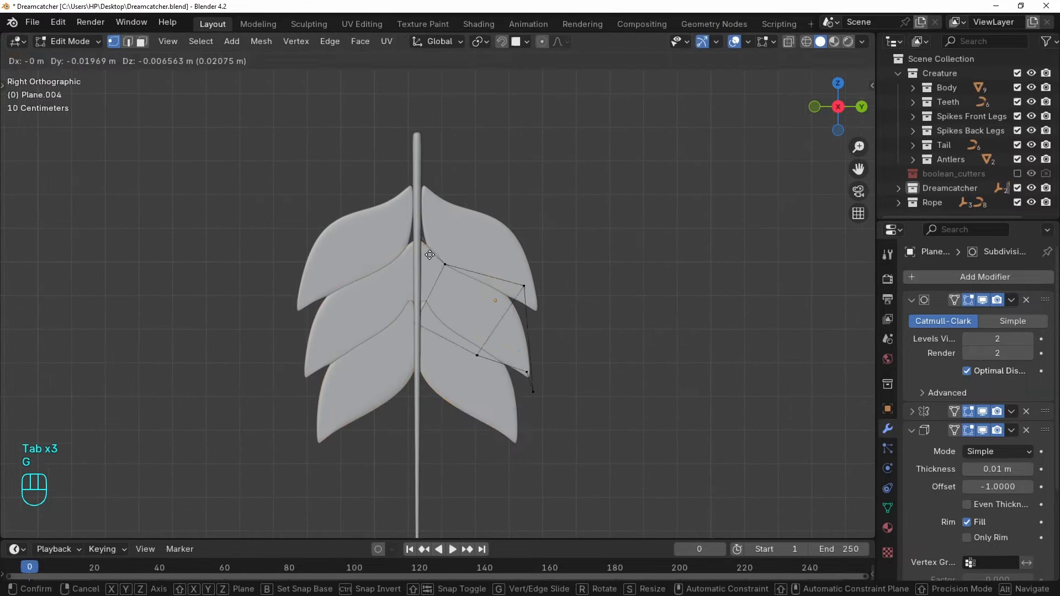
left_click_drag(458, 323, 577, 462)
Duplicate a fourth feather pair below the others and reshape its inner and tip vertices.
key("shift+d")
left_click(452, 356)
key("Tab")
key("g")
key("g")
key("g")
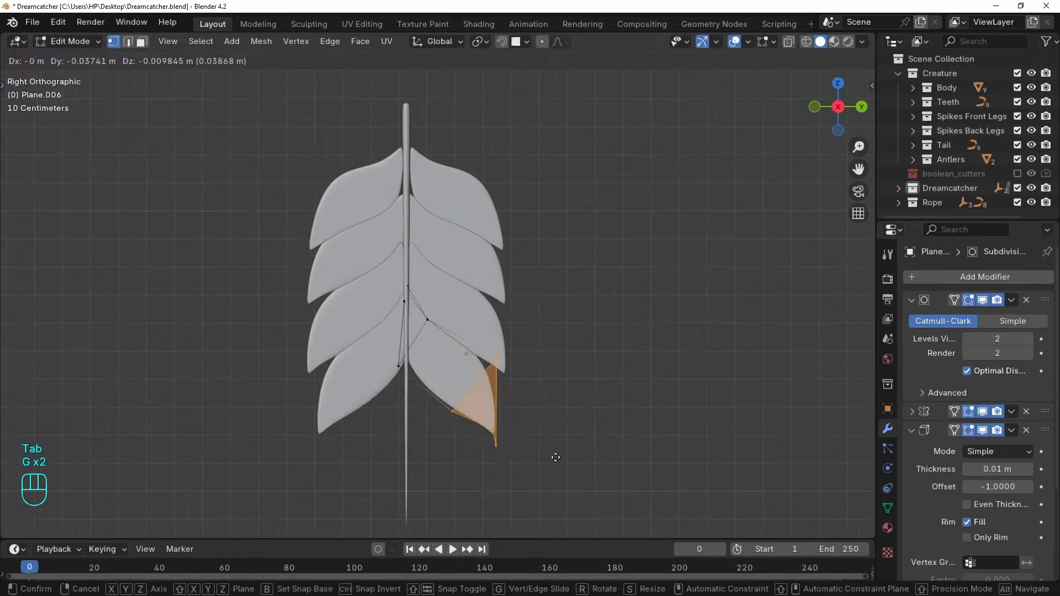
left_click(556, 455)
Duplicate a fifth feather pair near the stem's lower end and move and scale its vertices to make it smaller.
key("Tab")
key("shift+d")
left_click(466, 343)
key("Tab")
key("g")
key("s")
key("g")
key("Tab")
Reposition the upper feather pairs along the stem to even out their overlap.
scroll(599, 307, "down", 4)
scroll(599, 307, "up", 3)
left_click(449, 244)
key("g")
left_click(469, 154)
key("g")
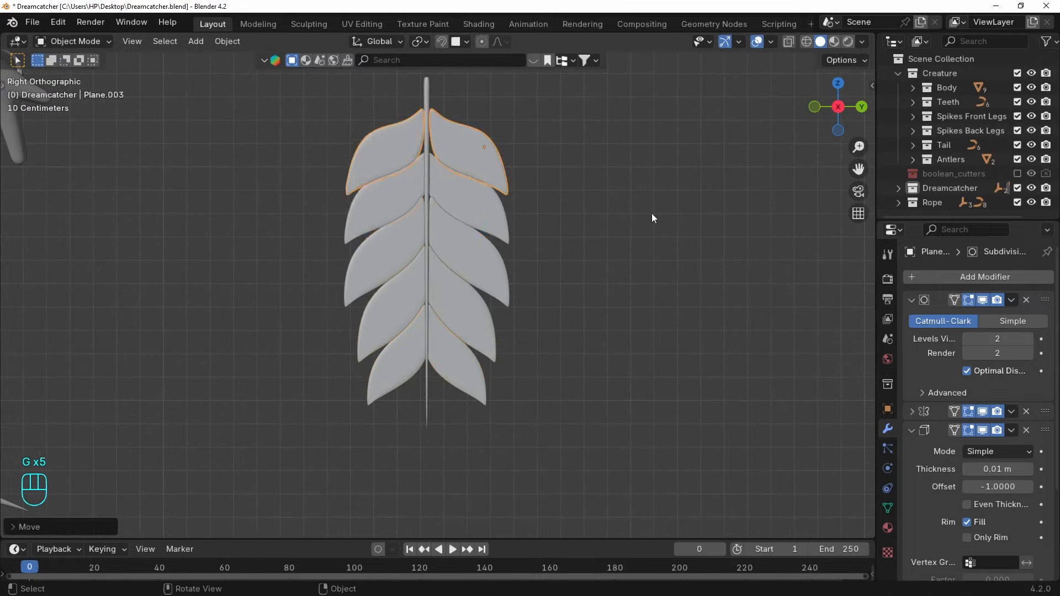
left_click(464, 257)
Move and rotate the vertices of the uppermost feather pair to refine its outline against the stem.
middle_click_drag(651, 213, 535, 257)
key("grave")
key("grave")
key("grave")
scroll(502, 406, "down", 2)
left_click(497, 204)
key("Tab")
key("1")
key("g")
left_click(580, 168)
key("r")
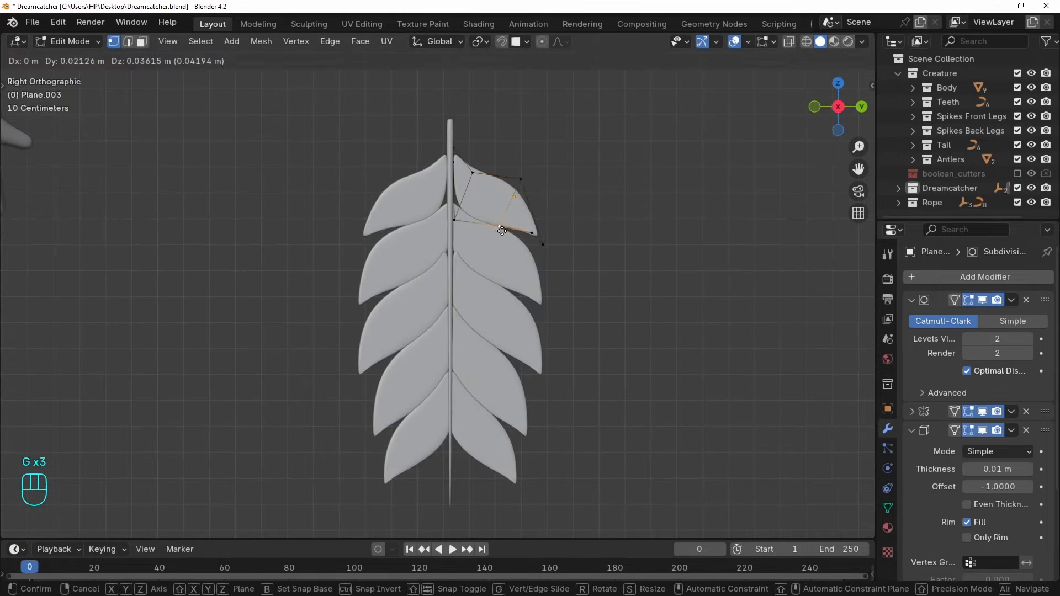
left_click(546, 218)
middle_click_drag(546, 218, 536, 340, "shift")
Duplicate the uppermost feather pair above itself, then scale, rotate and move its mesh into a smaller top pair.
key("Tab")
key("shift+d")
key("r")
key("g")
left_click(490, 286)
key("Tab")
key("a")
key("s")
key("g")
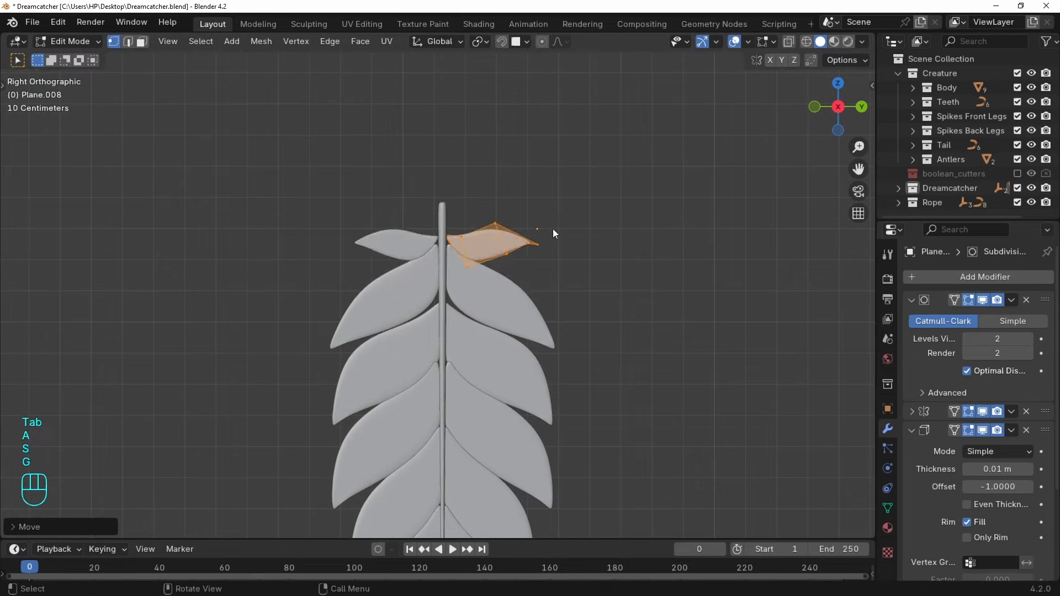
left_click_drag(554, 232, 486, 270)
scroll(554, 232, "down", 2)
key("r")
left_click(492, 232)
key("Tab")
Duplicate the lowest feather pair, remove the copy's Mirror modifier and place it at the stem's lower end as the tip.
middle_click_drag(491, 386, 492, 197, "shift")
left_click(476, 312)
key("shift+d")
key("r")
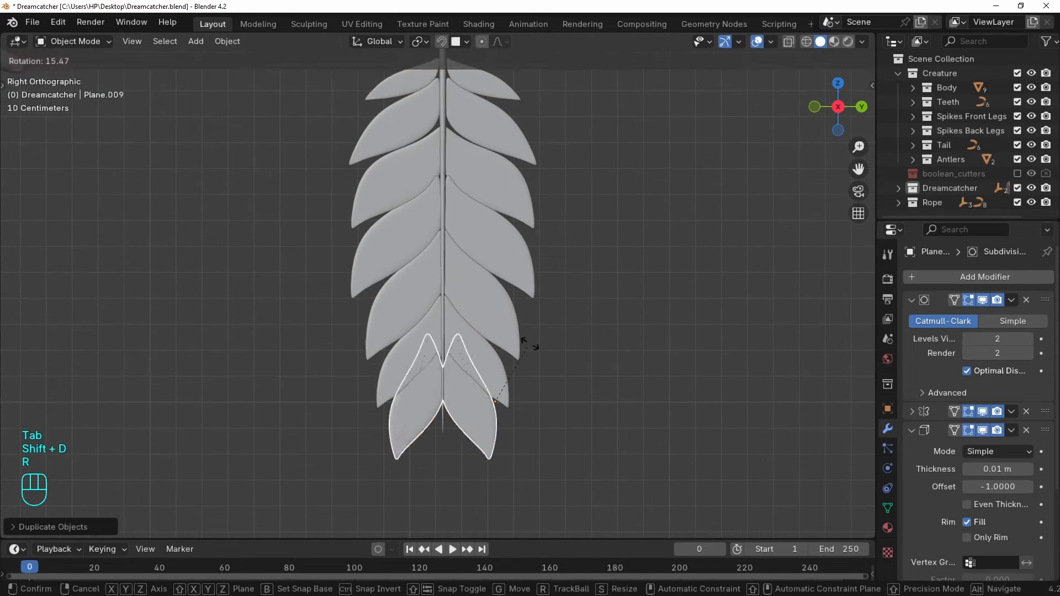
left_click(1025, 410)
key("g")
left_click(463, 414)
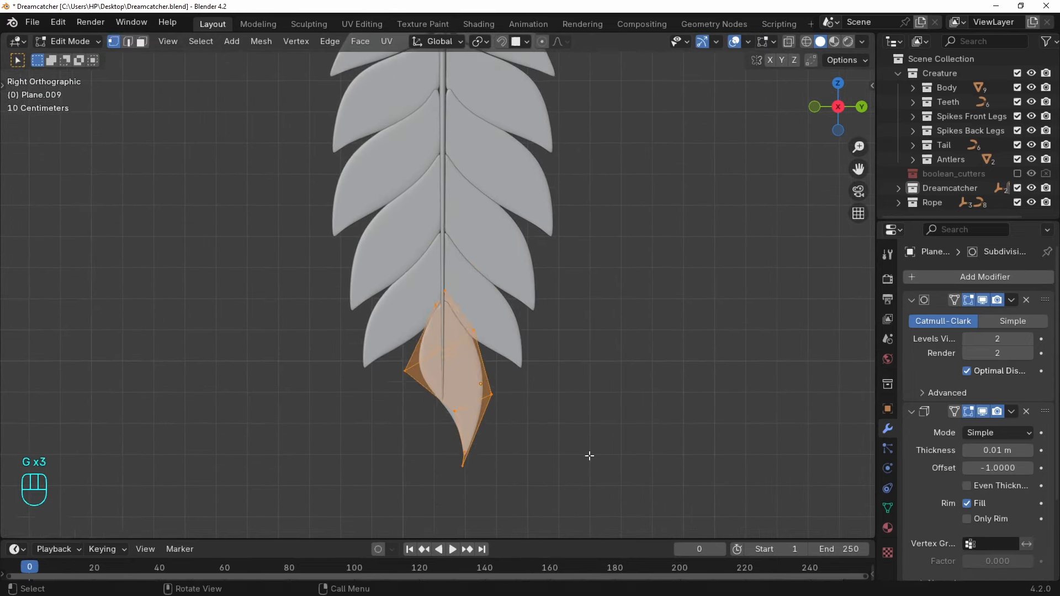
Adjust the vertices of the tip segment to form a narrow pointed leaf over the stem's end.
key("Tab")
scroll(511, 364, "down", 1)
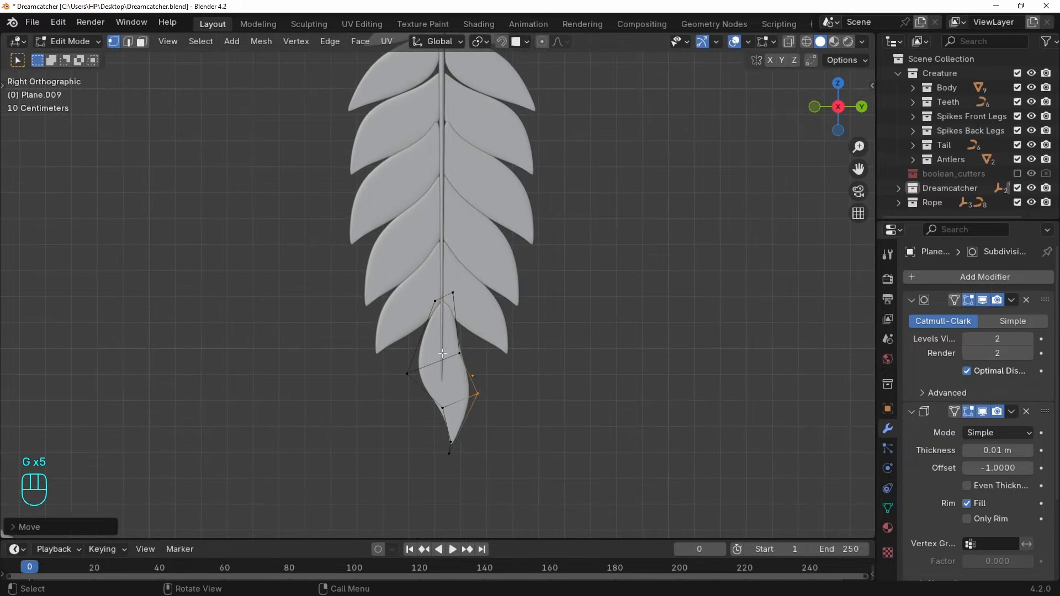
key("g")
key("Tab")
key("Tab")
left_click(416, 366)
key("g")
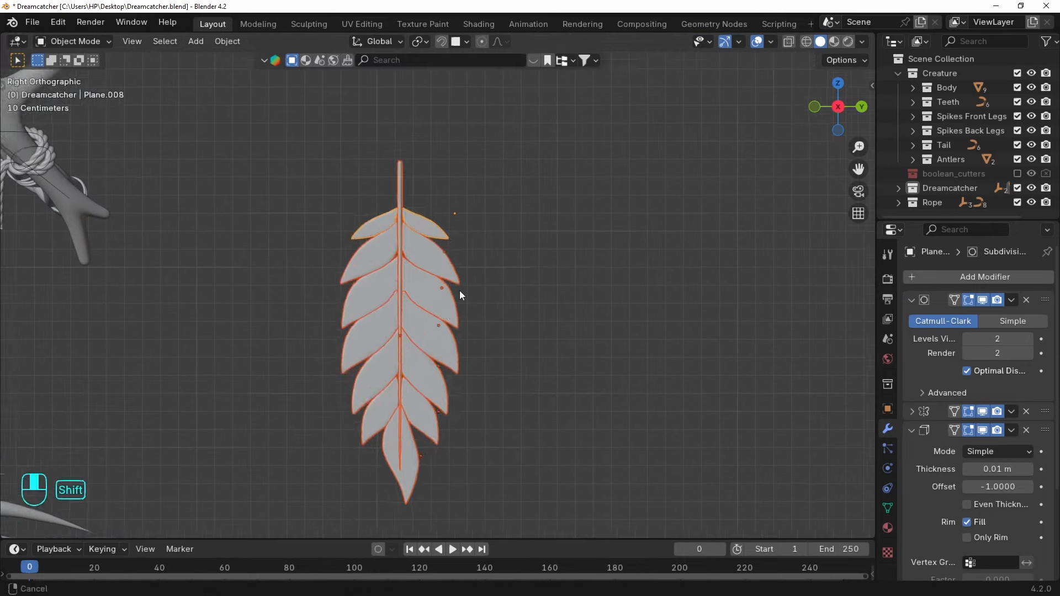
key("Tab")
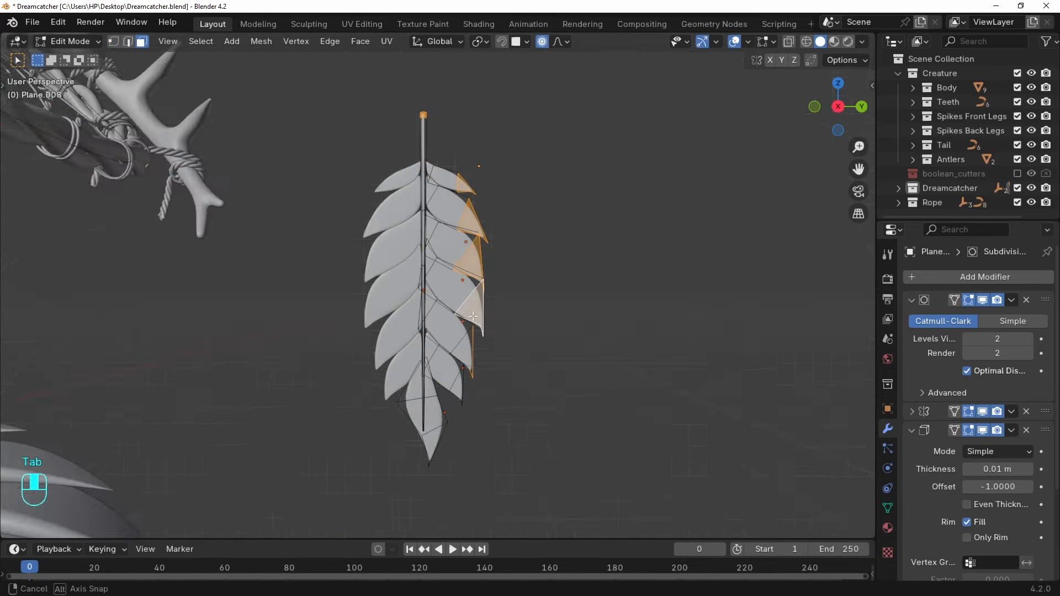
middle_click_drag(473, 316, 556, 327, "alt")
key("Tab")
key("Tab")
key("Tab")
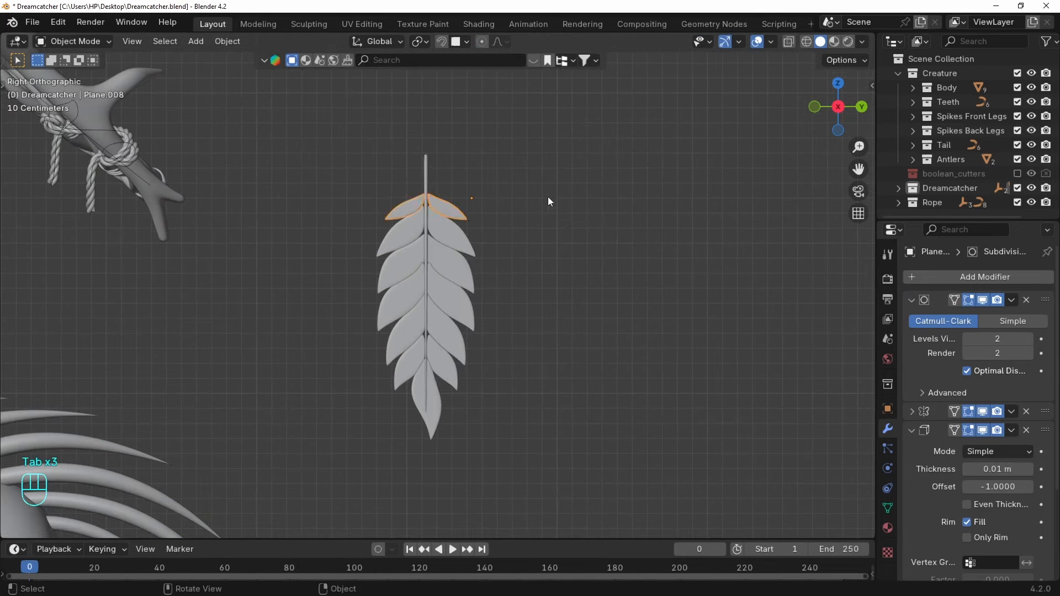
Apply the Mirror modifier on each feather pair and open all feather parts together for mesh editing.
left_click(461, 238)
key("ctrl+a")
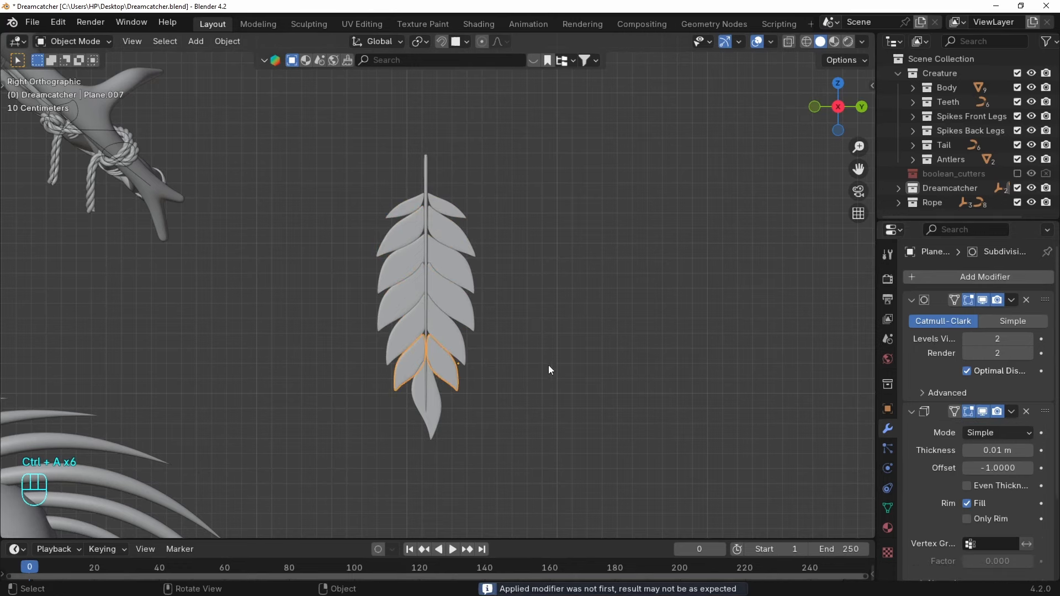
left_click_drag(548, 439, 381, 129)
key("Tab")
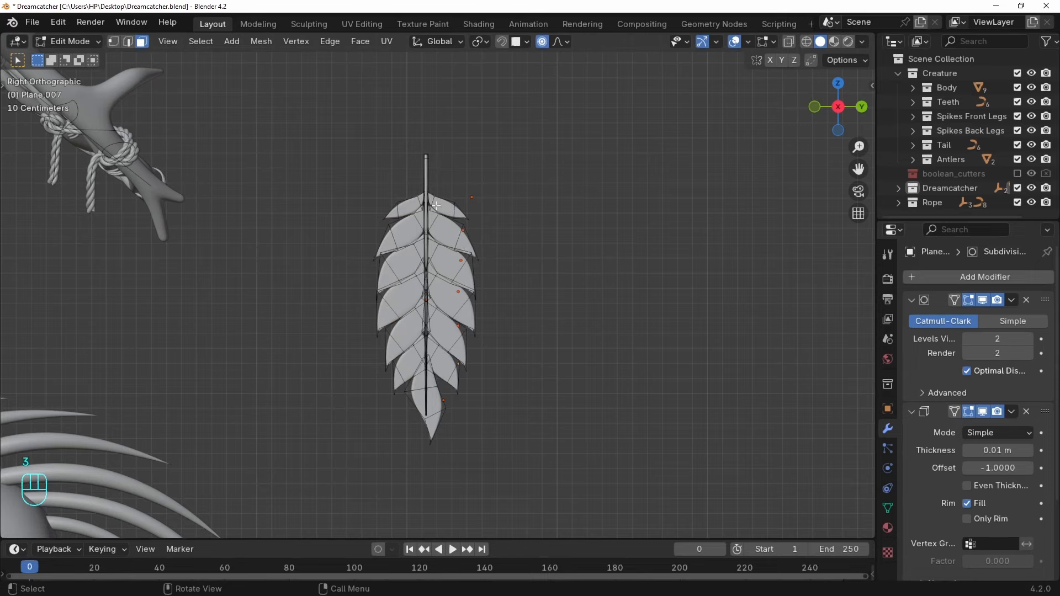
Rotate the faces of the upper feather segments around the global Z axis with proportional editing.
left_click_drag(456, 219, 456, 220)
middle_click_drag(456, 219, 613, 256)
key("r")
key("z")
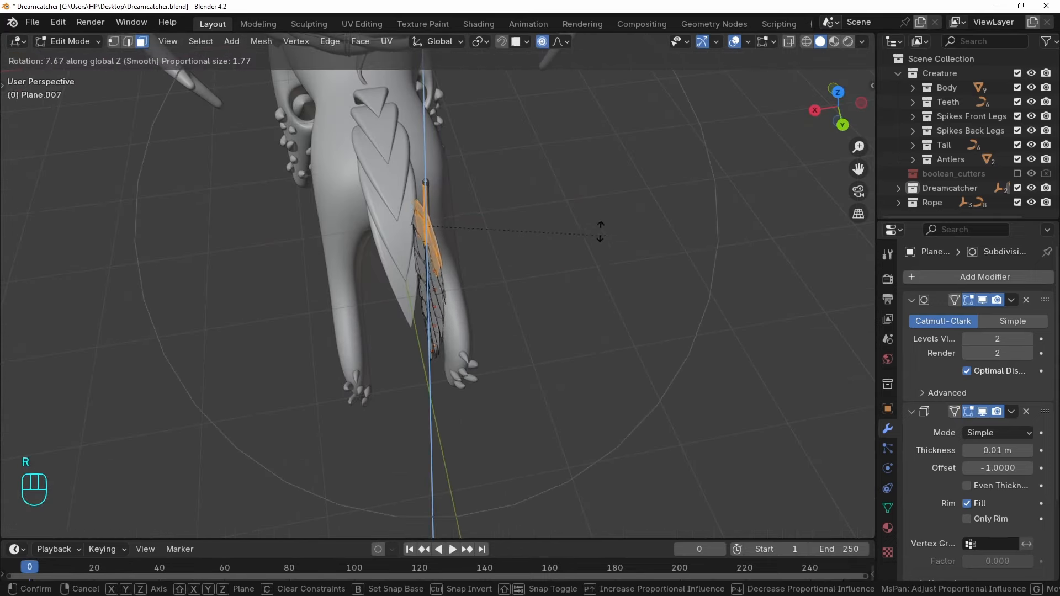
left_click(487, 210)
Move individual faces of the middle feather segments on both sides of the stem with proportional editing.
middle_click_drag(492, 326, 646, 226)
left_click(468, 298)
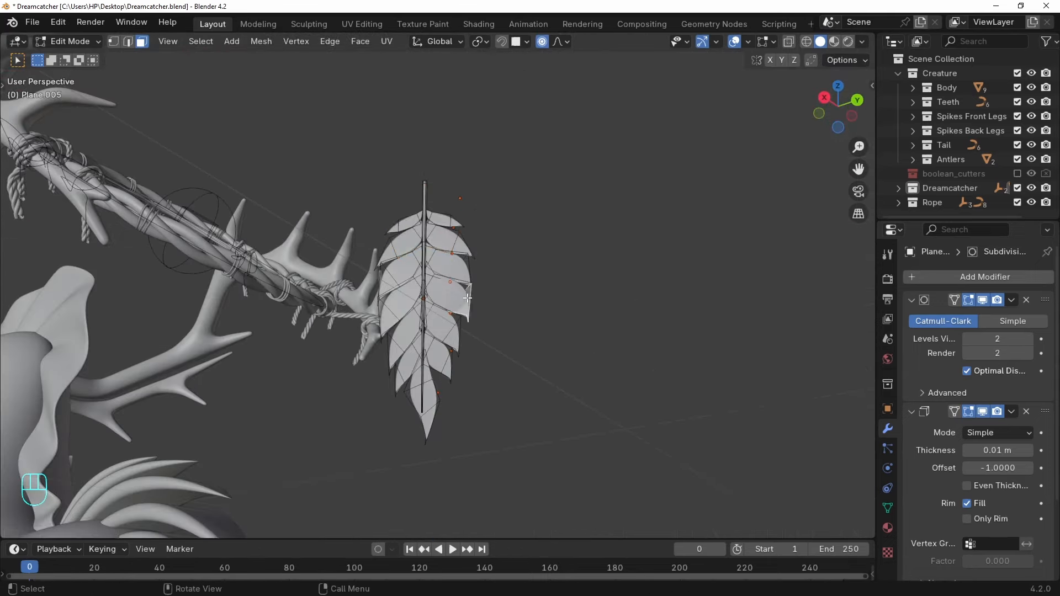
key("g")
left_click(438, 287)
key("g")
middle_click_drag(497, 287, 549, 234)
left_click(425, 287)
left_click(411, 271)
key("g")
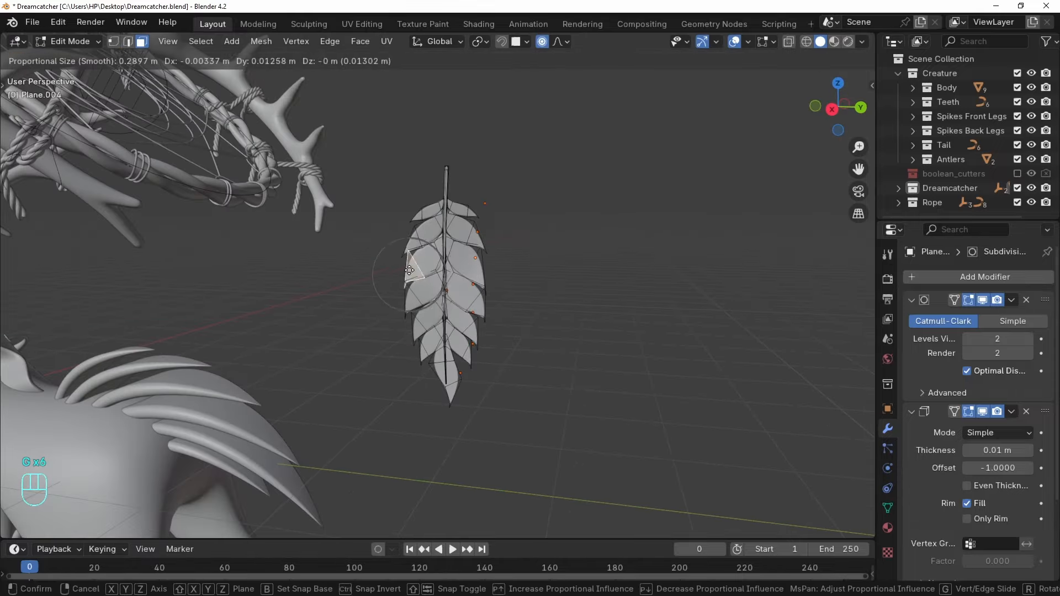
left_click(409, 270)
Rotate a face of the lower segments beside the stem with proportional editing.
middle_click_drag(602, 279, 530, 297)
left_click(435, 349)
key("r")
left_click(442, 342)
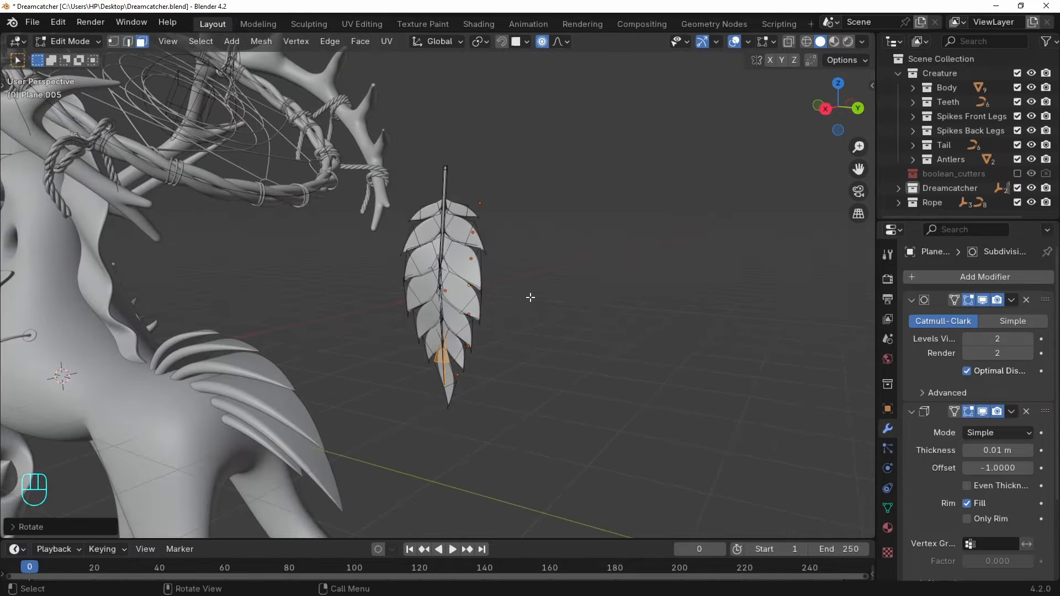
left_click(559, 42)
scroll(513, 271, "up", 3)
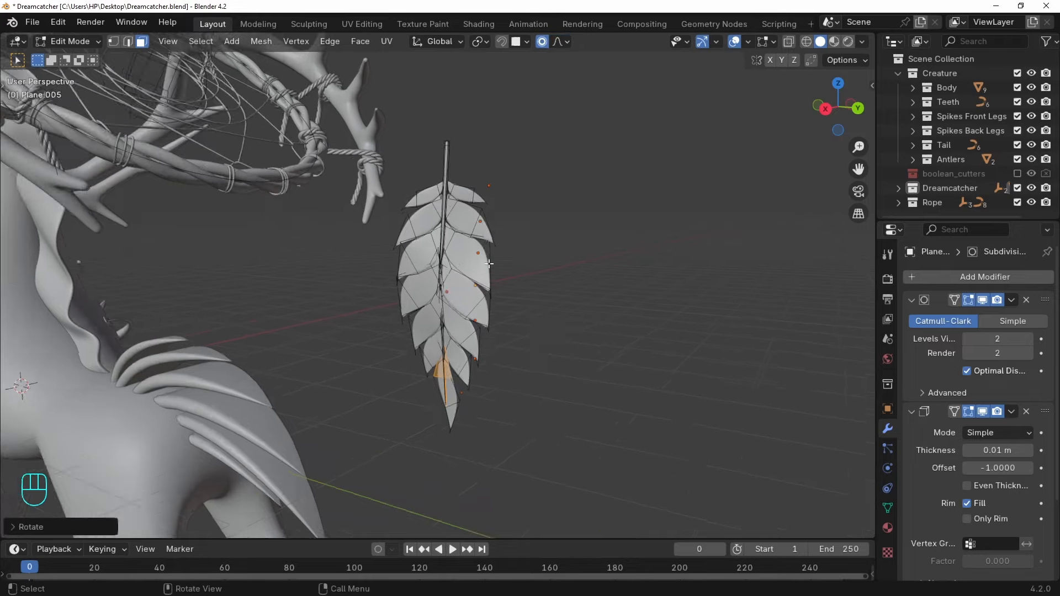
Move and rotate outer faces of the feather segments to give them an irregular bend.
key("3")
left_click(512, 271)
middle_click_drag(607, 325, 607, 303)
key("g")
left_click(553, 334)
key("r")
key("r")
left_click(497, 326)
key("g")
Vary the remaining feather segments by rotating, moving and scaling their faces.
left_click(422, 197)
left_click(390, 204)
key("r")
key("g")
left_click(530, 160)
left_click(503, 331)
middle_click_drag(651, 376, 608, 341)
key("g")
key("r")
key("s")
Edit a single feather pair and move its vertices and edges to refine its fit along the stem.
key("Tab")
left_click(495, 320)
key("Tab")
key("1")
key("g")
key("g")
left_click(439, 199)
key("2")
key("g")
middle_click_drag(439, 199, 608, 265)
left_click(380, 191)
key("1")
key("g")
key("g")
Open the second-lowest feather pair for editing and move its inner edge against the stem with proportional editing.
key("Tab")
left_click(497, 359)
key("Tab")
key("2")
key("g")
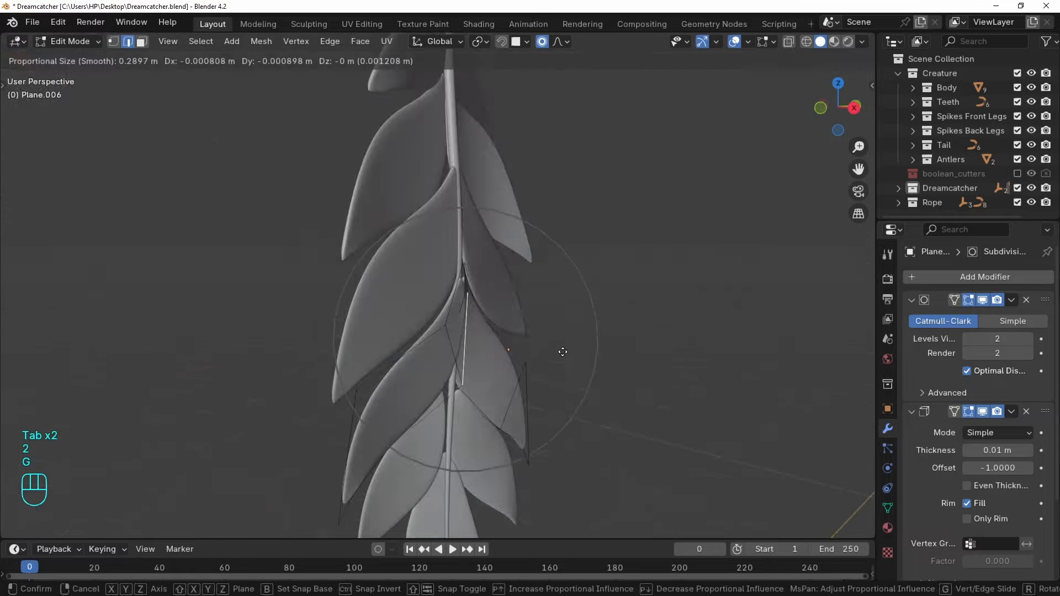
left_click(563, 352)
key("Tab")
Try rotating faces of the feather segments and undo the last rotation.
middle_click_drag(563, 352, 497, 276)
key("Tab")
key("Tab")
key("Tab")
key("Tab")
key("3")
key("r")
key("r")
key("r")
key("ctrl+z")
Move the vertices and edges of the feather segments to close gaps and even out their overlap.
key("1")
key("g")
key("g")
key("g")
key("2")
key("g")
left_click(598, 301)
left_click(485, 331)
key("g")
key("g")
key("g")
key("g")
Toggle X-ray display and rotate and move the selected feather geometry into better alignment with the stem.
key("alt+z")
key("r")
key("g")
key("Tab")
key("Tab")
key("r")
key("Tab")
key("Tab")
Fine-tune individual vertices and edges of the lower feather segments.
key("1")
key("g")
left_click_drag(350, 330, 570, 506)
key("g")
key("Tab")
key("Tab")
key("2")
key("g")
scroll(433, 291, "down", 3)
Rotate and move a whole lower feather segment to line it up with the stem.
key("Tab")
key("l")
key("r")
key("g")
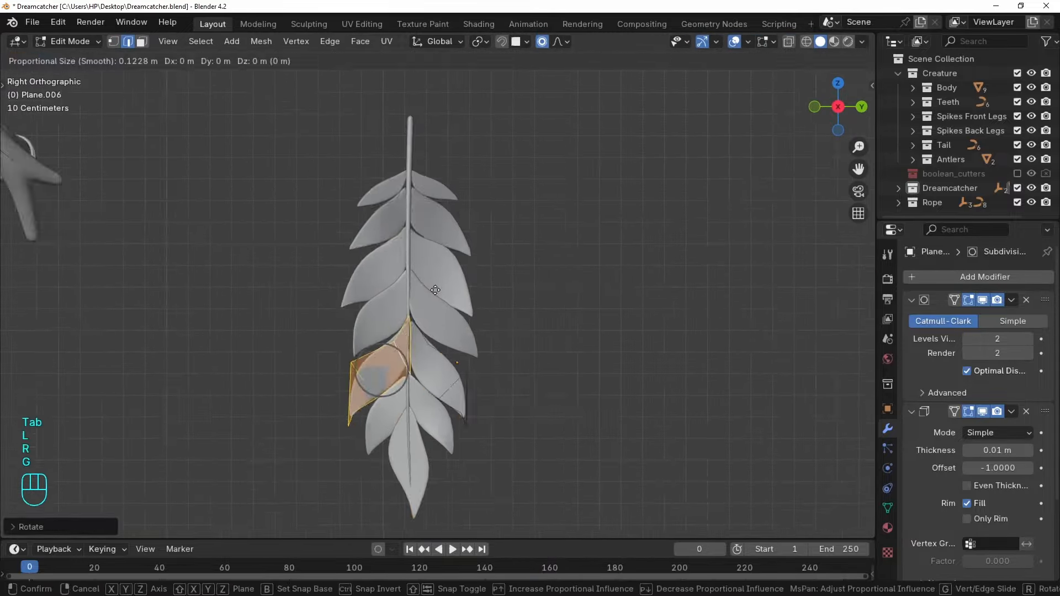
key("Tab")
middle_click_drag(433, 291, 492, 310)
Reposition and rotate the neighbouring lower segments so they overlap evenly along the stem.
key("Tab")
key("g")
key("g")
key("g")
left_click(455, 276)
key("g")
key("r")
key("r")
Move individual edges of the lower segments closer to the stem, toggling X-ray display to reach them.
key("Tab")
key("Tab")
key("2")
key("g")
key("g")
key("alt+z")
key("alt+z")
key("g")
key("Tab")
Shift the next pair of lower segments and adjust their vertices where they meet the stem.
middle_click_drag(363, 341, 414, 332)
key("g")
key("g")
key("Tab")
key("Tab")
key("2")
scroll(436, 323, "up", 2)
key("1")
key("alt+z")
key("g")
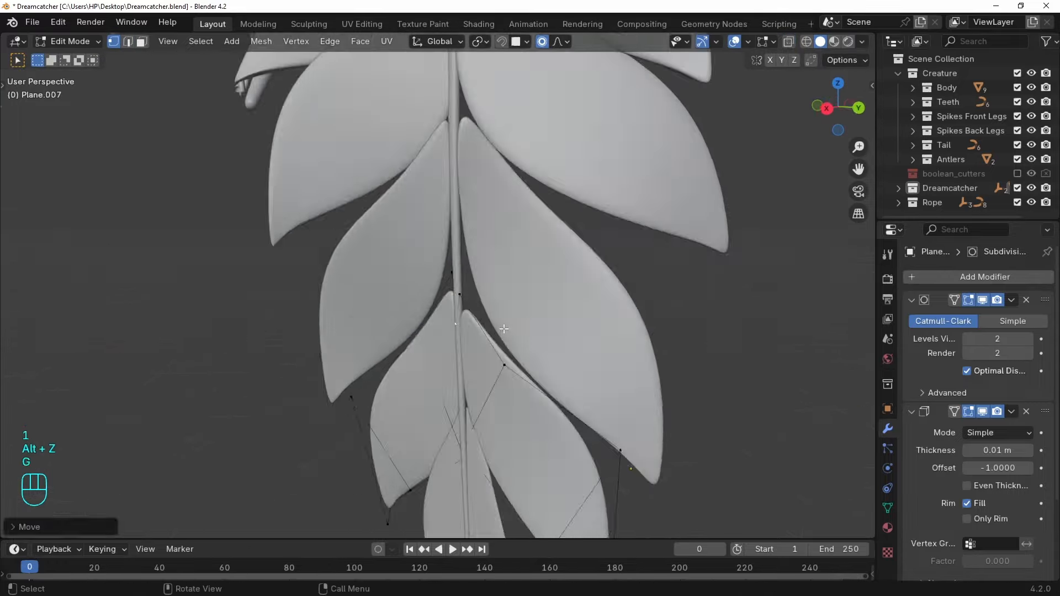
Refine the remaining vertices of the segments near the feather tip to finish its outline.
scroll(470, 265, "down", 2)
key("1")
key("g")
key("g")
key("Tab")
key("Tab")
key("g")
middle_click_drag(501, 208, 553, 307)
key("Tab")
key("Tab")
key("g")
left_click(606, 374)
key("Tab")
Select the entire feather and move it below the rear edge of the dreamcatcher ring in the right orthographic view.
scroll(543, 278, "down", 4)
left_click_drag(499, 187, 380, 428)
key("3")
scroll(469, 336, "up", 1)
middle_click_drag(577, 278, 689, 256, "shift")
key("g")
left_click(373, 271)
scroll(373, 272, "down", 4)
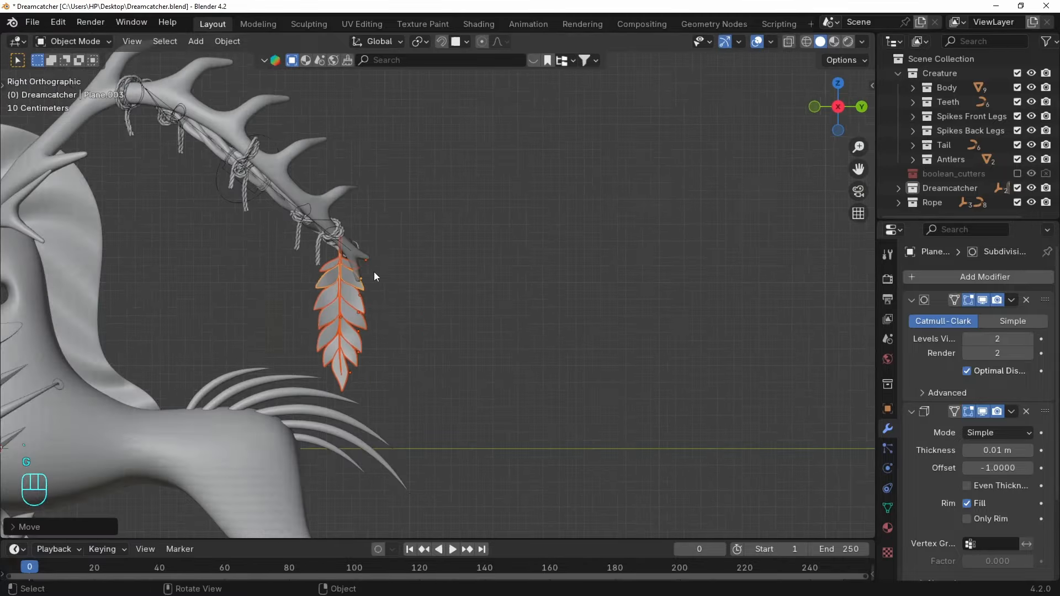
Scale the feather down to suit the dreamcatcher and apply its transforms.
key("s")
left_click(446, 264)
middle_click_drag(416, 296, 439, 275, "shift")
key("ctrl+a")
left_click(406, 299)
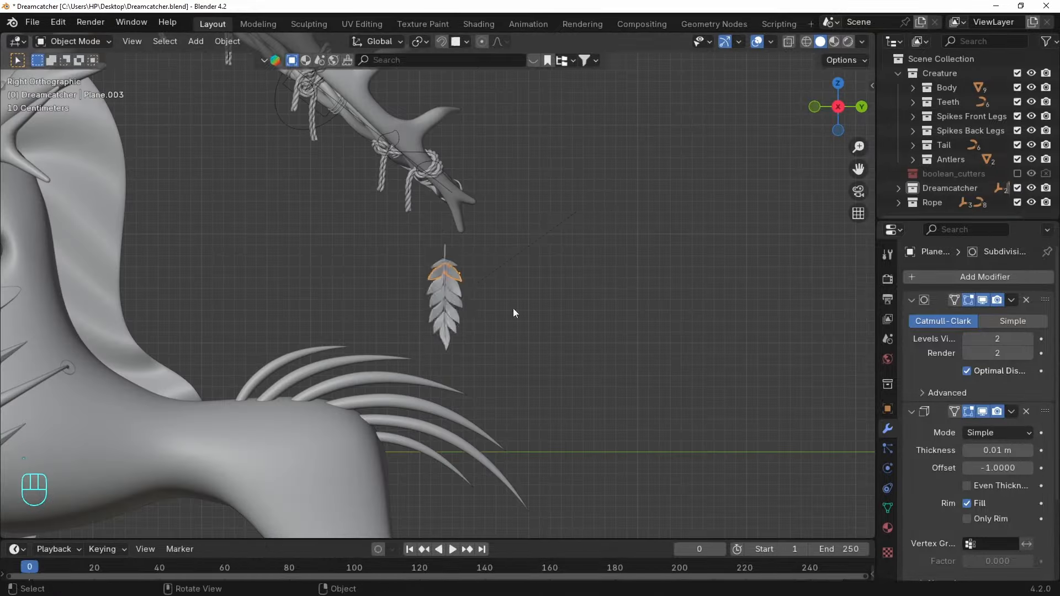
Rotate the feather about the Z axis, then duplicate it and place the copies as separate hanging feathers.
left_click_drag(497, 237, 426, 359)
key("r")
key("z")
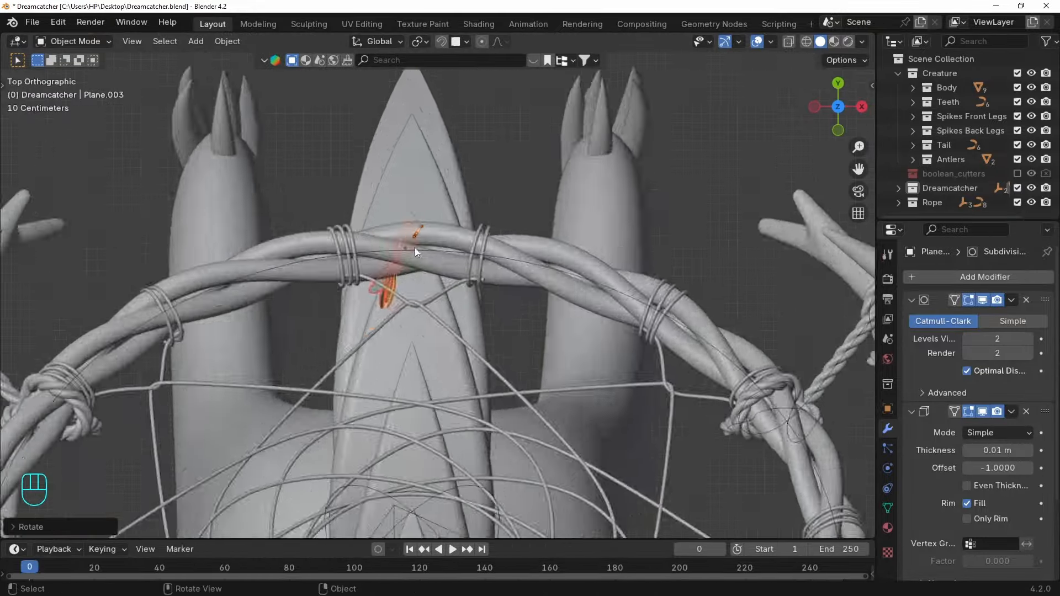
key("shift+d")
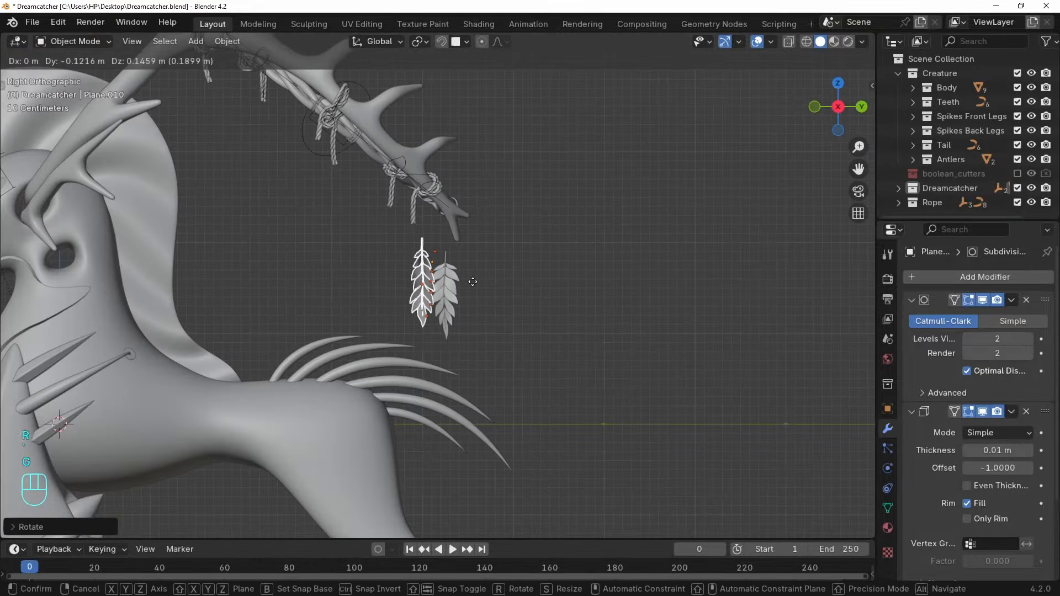
key("g")
left_click(474, 289)
scroll(475, 289, "up", 3)
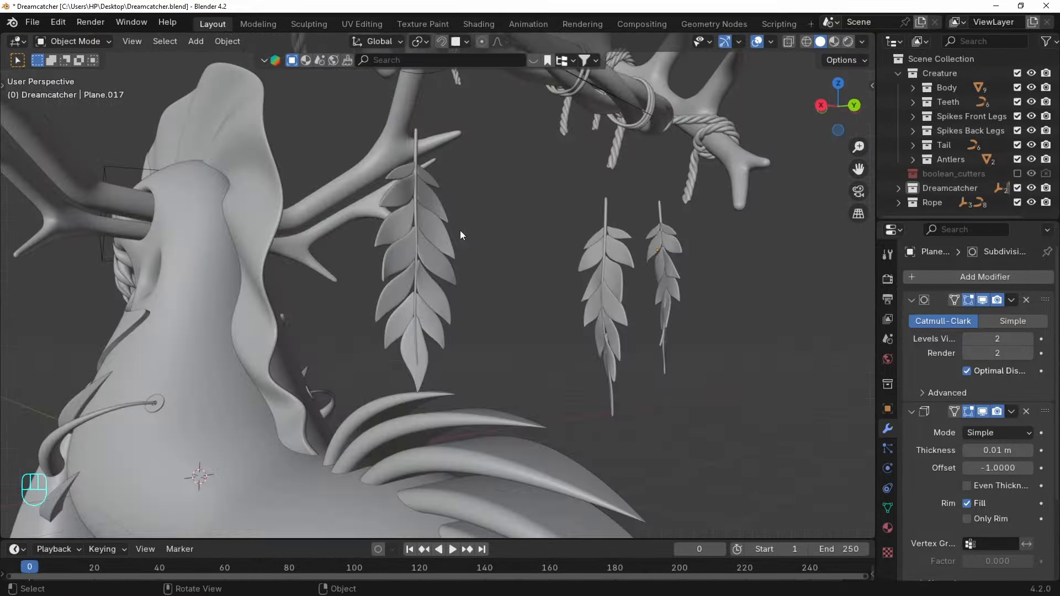
Twist one feather copy by rotating its middle faces around the global Z axis with smooth proportional editing.
middle_click_drag(460, 232, 502, 230)
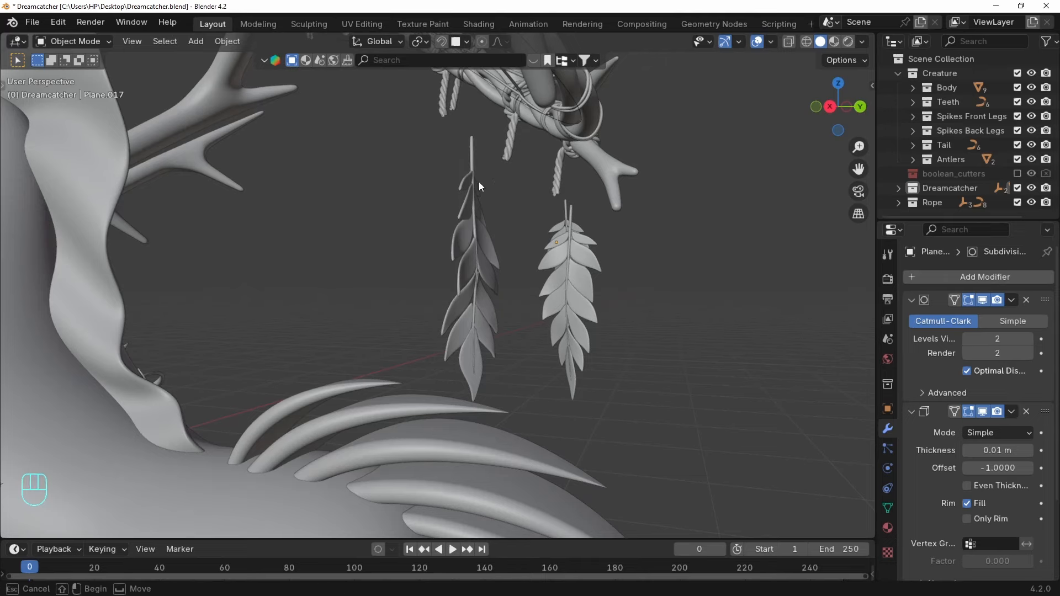
left_click_drag(445, 354, 445, 354)
key("Tab")
key("alt+z")
middle_click_drag(445, 354, 598, 314)
key("alt+z")
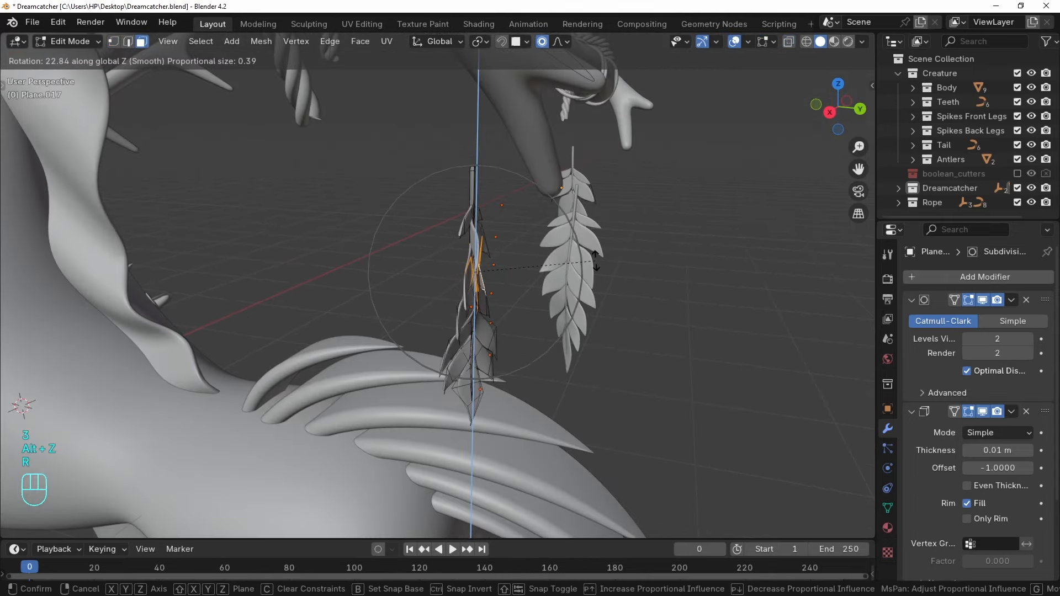
left_click(587, 264)
key("r")
left_click(559, 226)
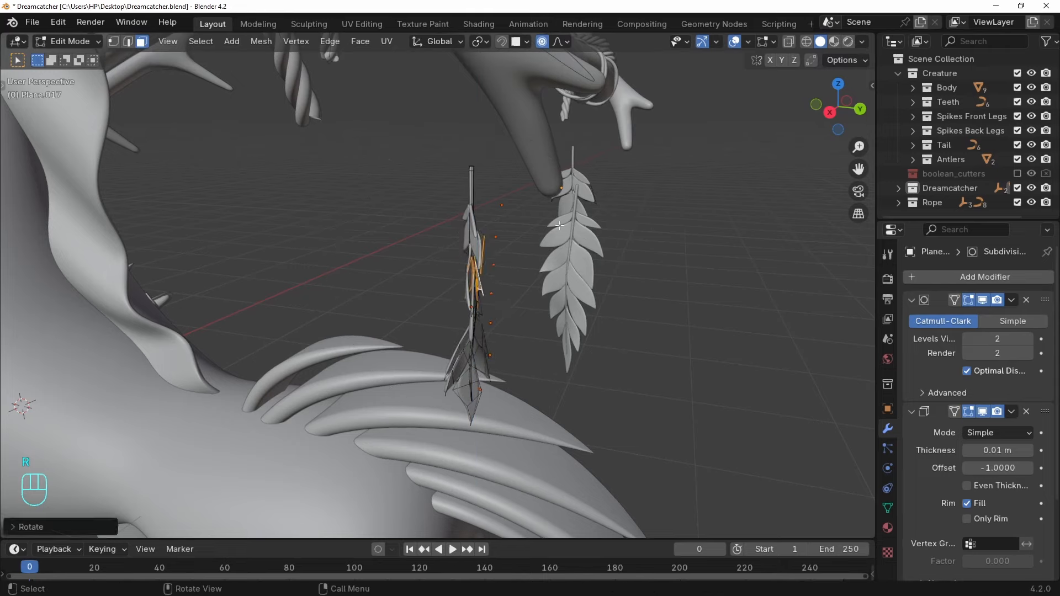
Move parts of the feather copies with proportional editing to bend each one into a slightly different curve.
key("g")
left_click(461, 381)
middle_click_drag(612, 345, 646, 323)
key("g")
left_click(646, 323)
key("grave")
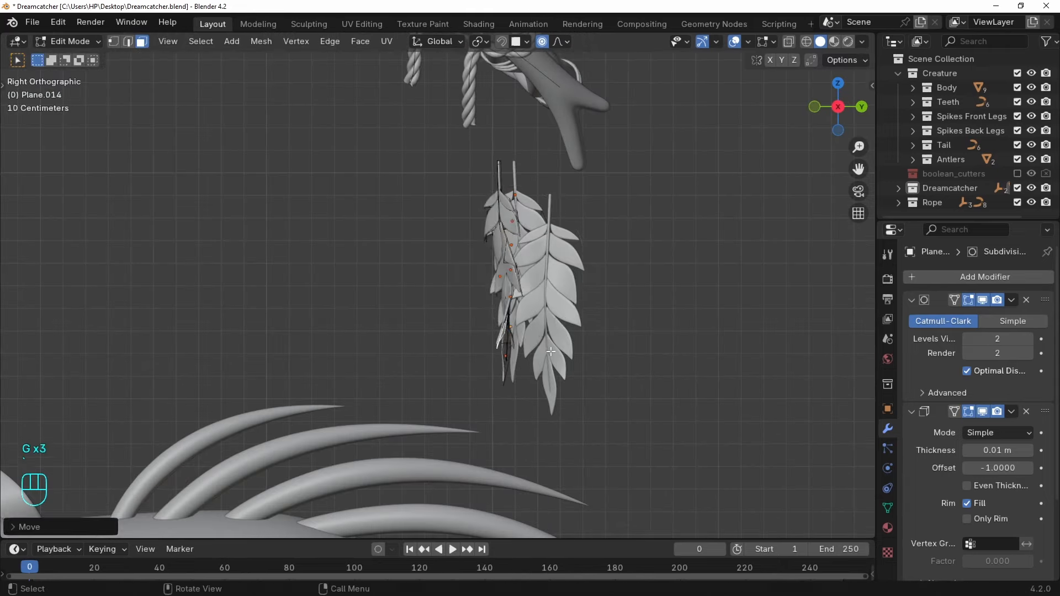
left_click(512, 271)
key("g")
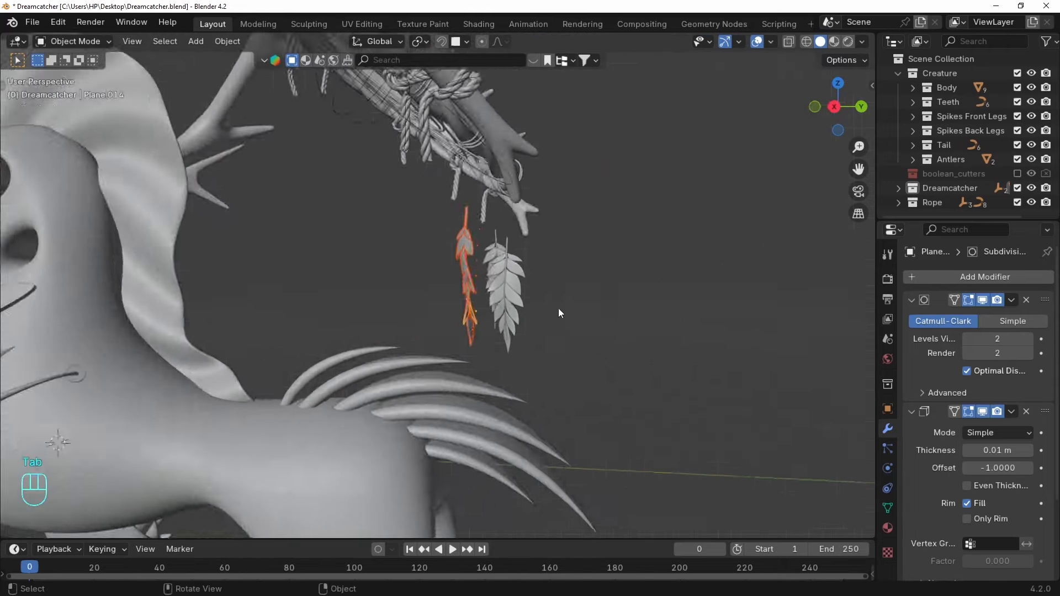
Undo the last nine feather edits.
key("ctrl+z")
key("ctrl+z")
key("ctrl+z")
key("ctrl+z")
key("ctrl+z")
key("ctrl+z")
key("ctrl+z")
key("ctrl+z")
key("ctrl+z")
Move the upper ends of all three feather stems to adjust their length.
key("g")
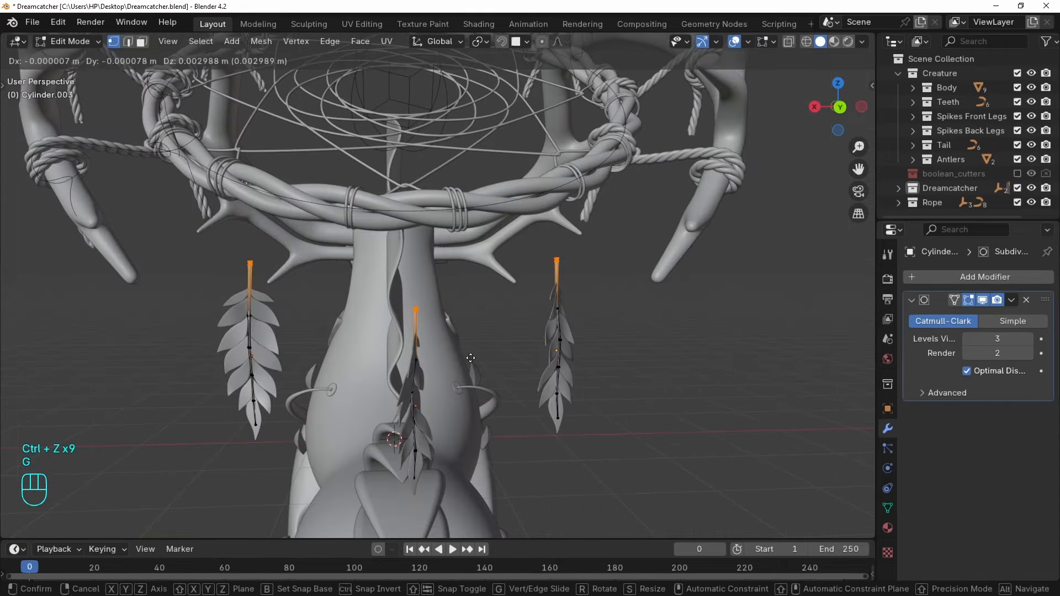
left_click(472, 340)
key("Tab")
Duplicate one wrapped loop of the ring bindings downward along Z and separate it into its own object.
middle_click_drag(485, 263, 478, 240)
left_click(477, 239)
key("Tab")
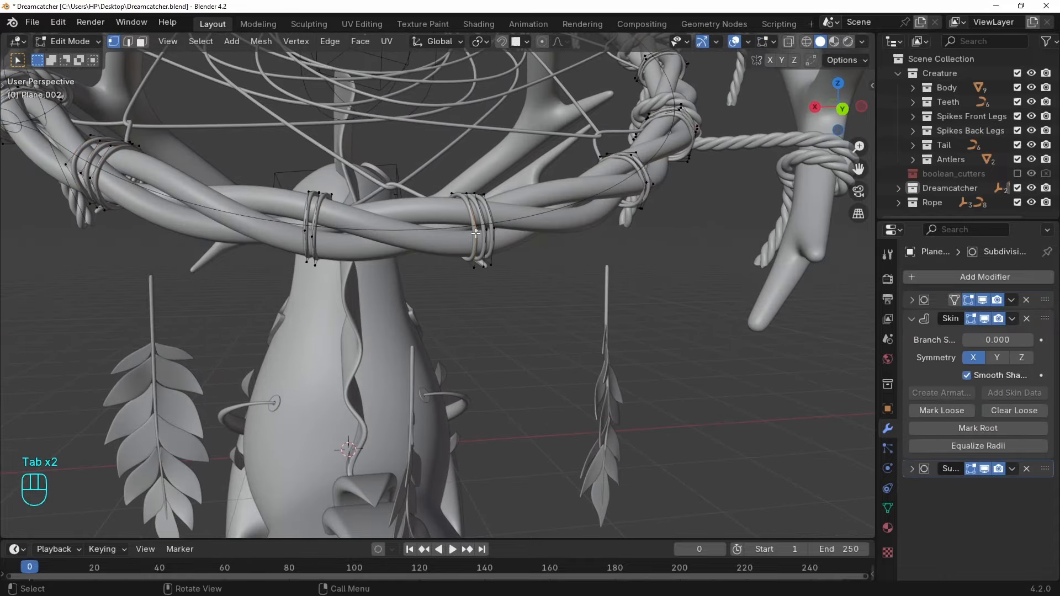
key("l")
key("shift+d")
key("z")
left_click(499, 338)
key("p")
left_click(499, 337)
key("Tab")
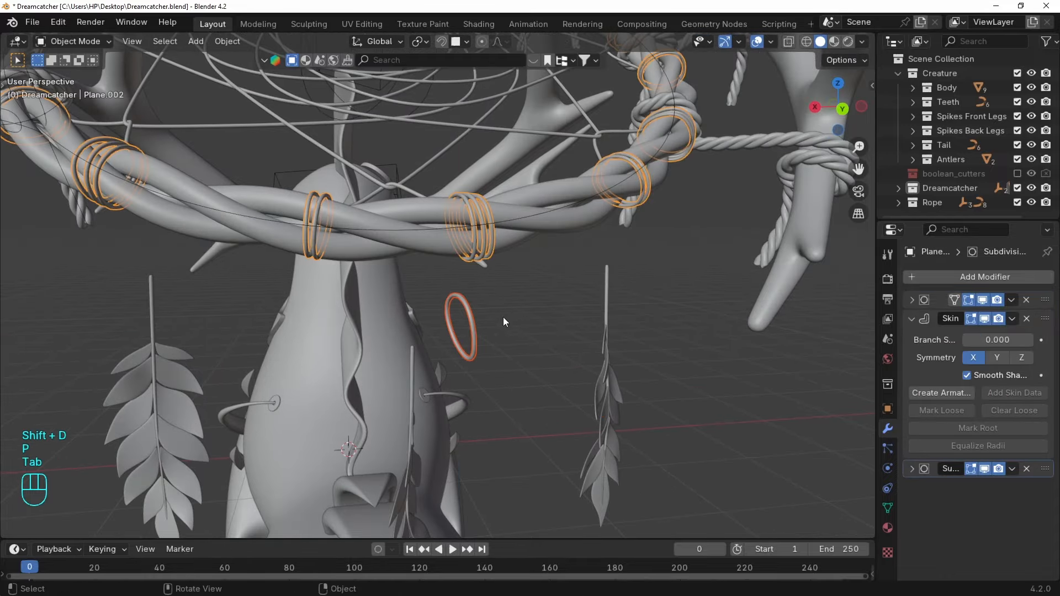
Rotate the separated loop to lie horizontally and flatten it by scaling to 0 along Z.
left_click(474, 319)
key("Tab")
key("a")
key("r")
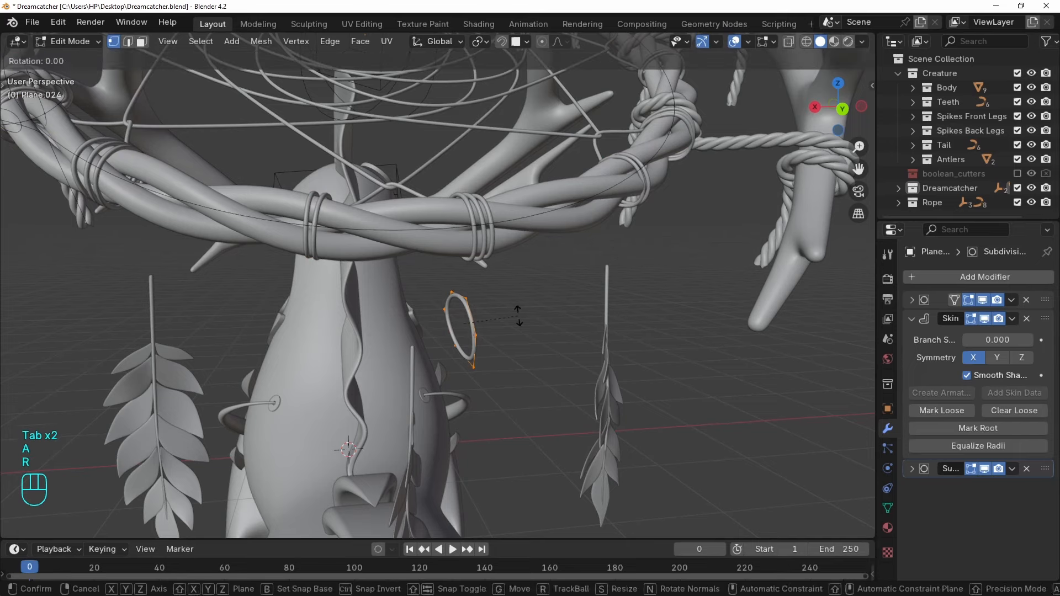
left_click(516, 315)
type("r")
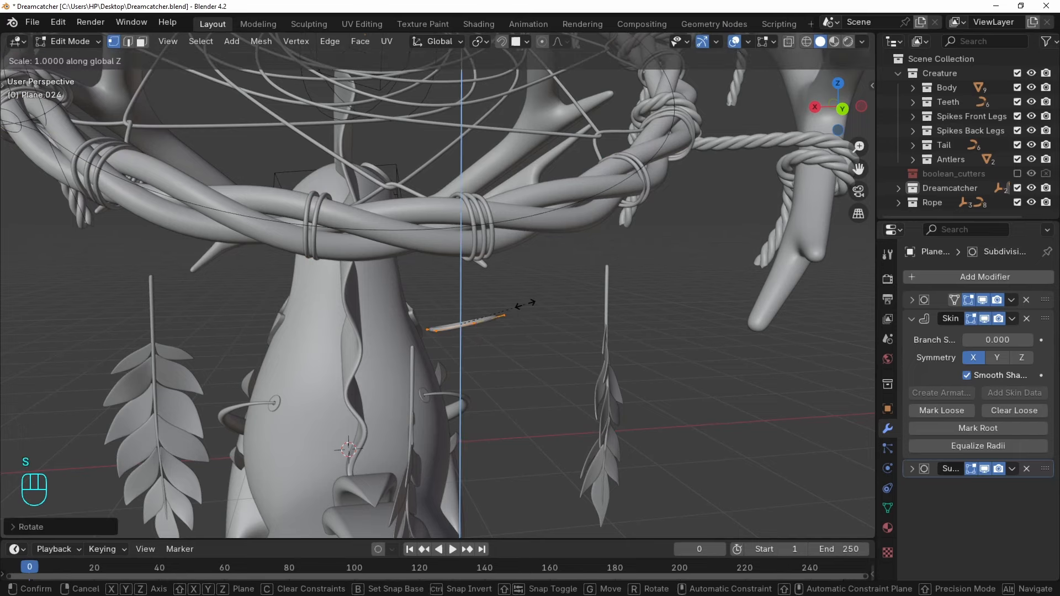
type("0")
left_click(525, 304)
Move the flattened loop clear of the dreamcatcher ring in the top view, just outside its rear edge.
middle_click_drag(523, 313, 543, 442)
scroll(554, 251, "up", 2)
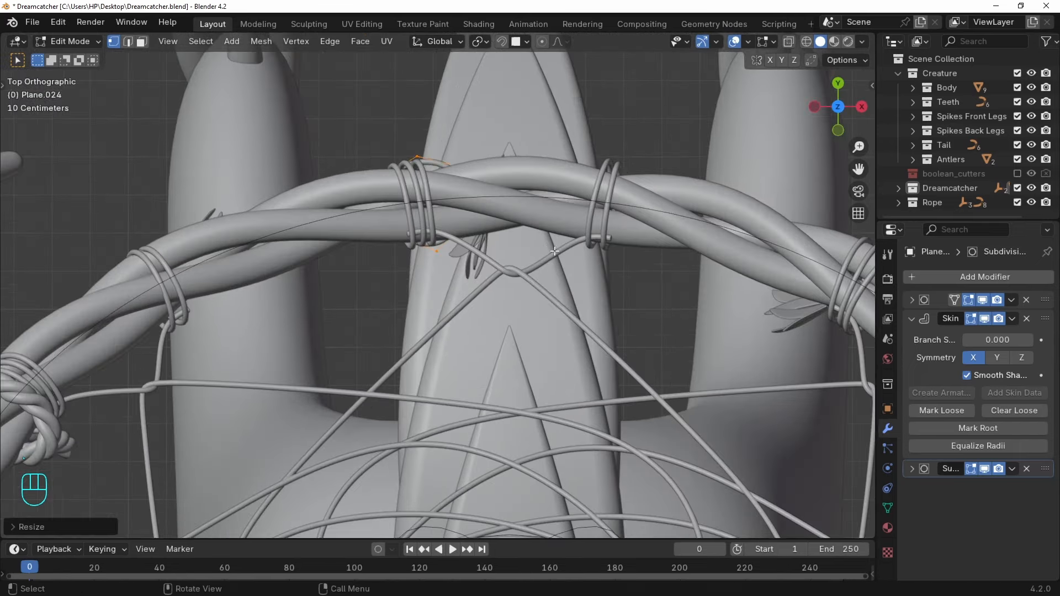
key("g")
left_click(477, 128)
key("Tab")
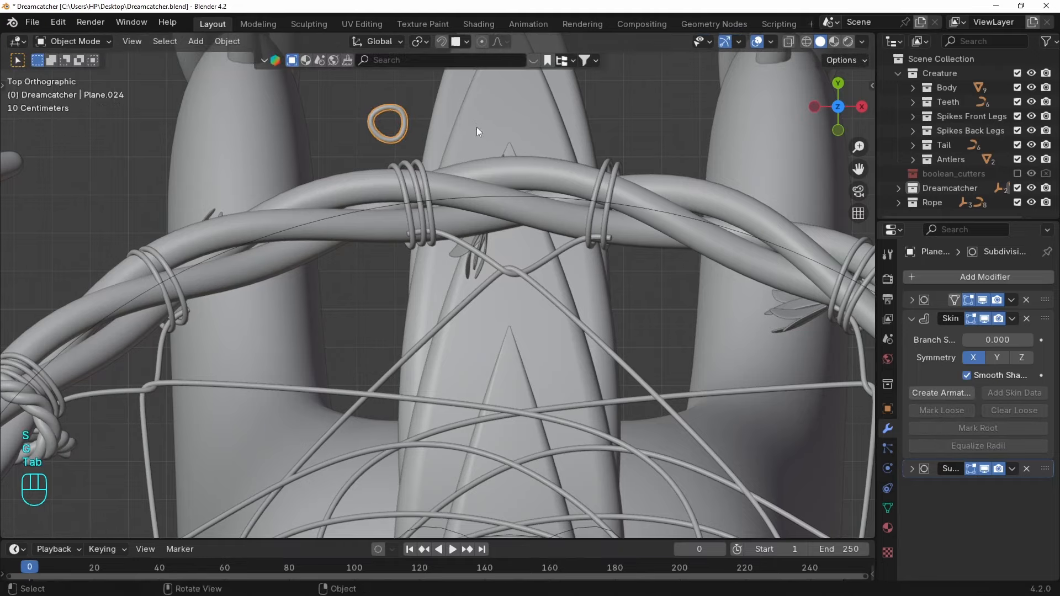
Hide the Creature collection and the twisted rope ring so the bindings and feathers are left exposed.
left_click(1017, 73)
left_click(511, 170)
key("h")
middle_click_drag(495, 170, 423, 254, "shift")
scroll(423, 254, "up", 3)
Scale down the whole flattened loop and resize its skin thickness to suit the feather stem.
left_click(256, 166)
key("Tab")
key("a")
key("s")
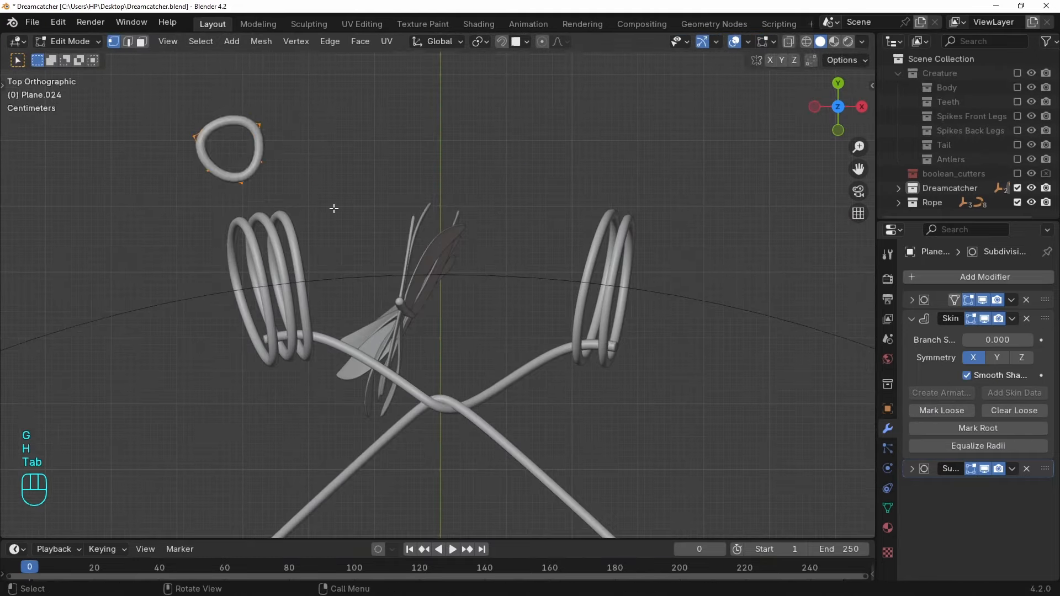
left_click(285, 165)
left_click(496, 312)
key("ctrl+a")
middle_click_drag(449, 317, 519, 342)
left_click(525, 286)
Move the small loop in the top view so it encircles the middle feather's stem.
scroll(387, 302, "up", 7)
key("g")
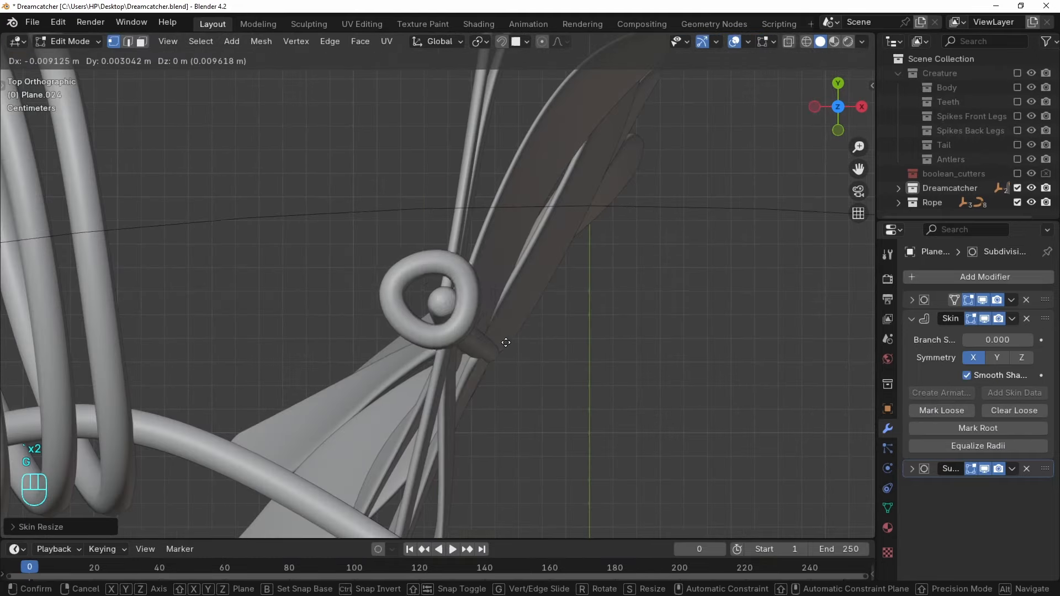
left_click(508, 335)
left_click(453, 263)
middle_click_drag(453, 263, 488, 293)
scroll(472, 326, "down", 9)
key("Tab")
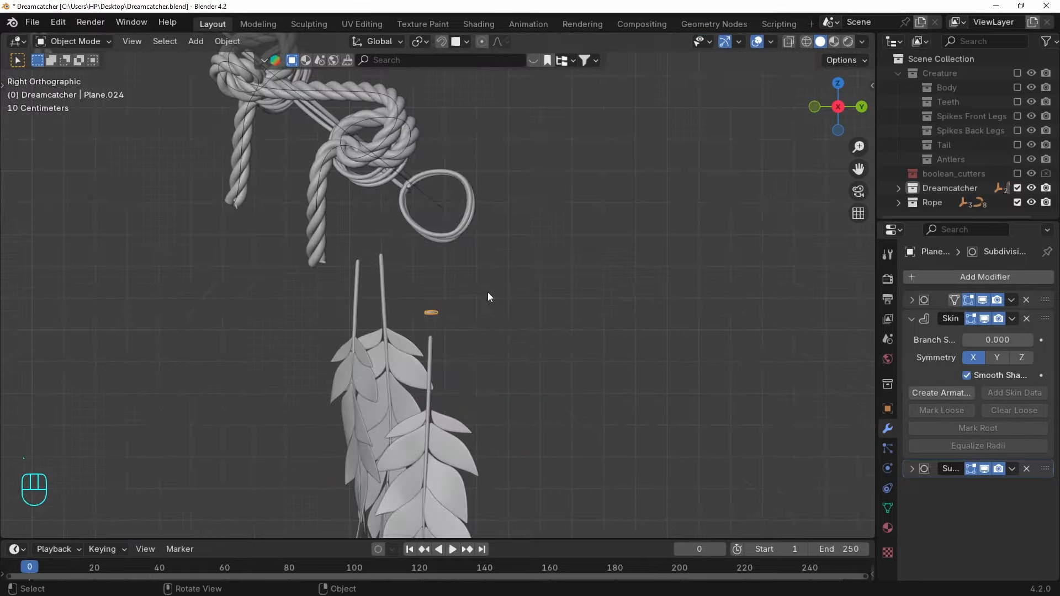
Lower the loop onto the upper end of the feather stem and stack a duplicate just below it.
scroll(445, 323, "up", 5)
middle_click_drag(445, 323, 500, 266, "shift")
key("g")
left_click(499, 338)
scroll(496, 324, "up", 3)
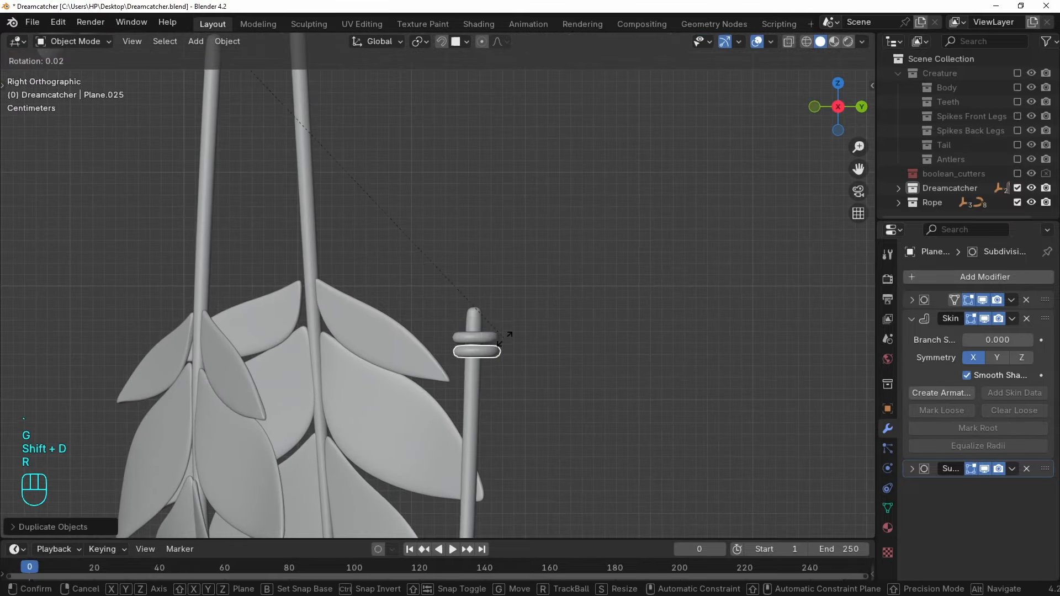
Set the origin of both stacked stem loops to their geometry.
left_click(494, 338, "shift")
right_click(495, 338)
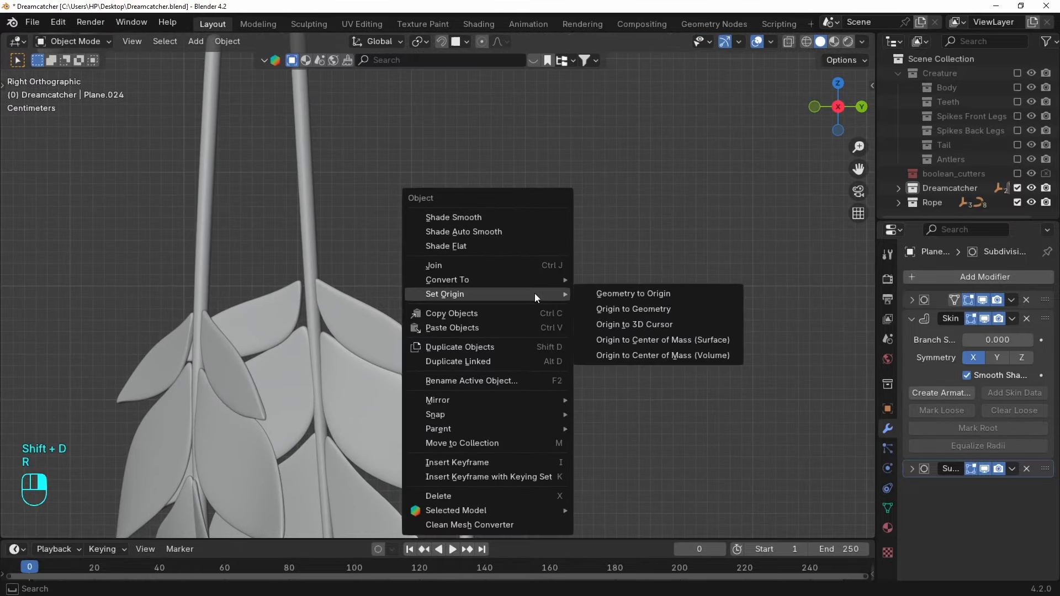
left_click(625, 307)
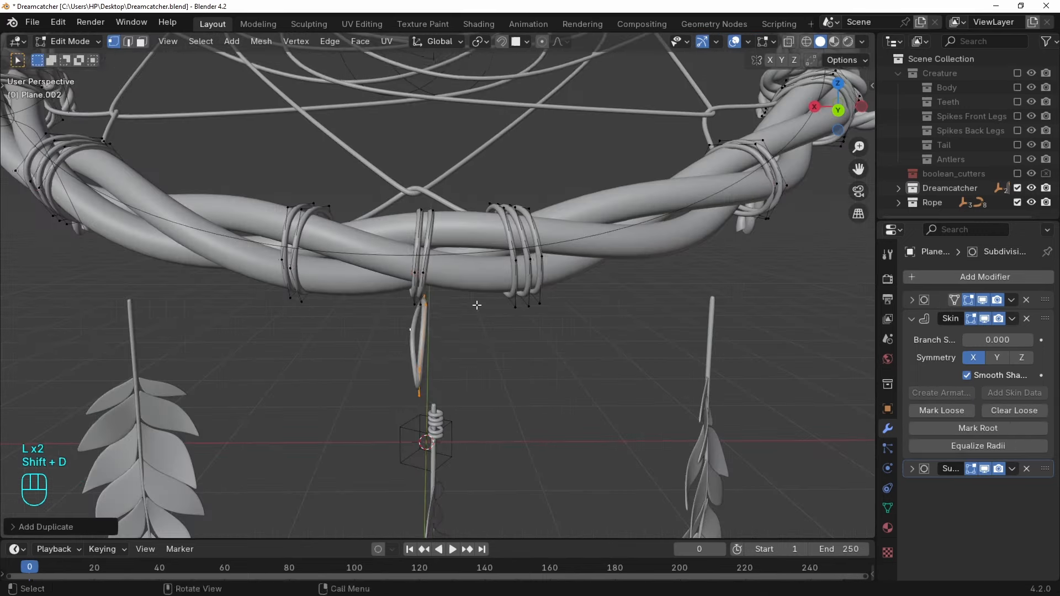
Delete part of the loop duplicated below the ring to open it, and reposition its free end.
middle_click_drag(477, 305, 459, 321)
key("x")
left_click(432, 333)
scroll(460, 322, "up", 3)
key("g")
Extrude the open string's upper end repeatedly to hook it around the binding under the ring.
key("e")
key("e")
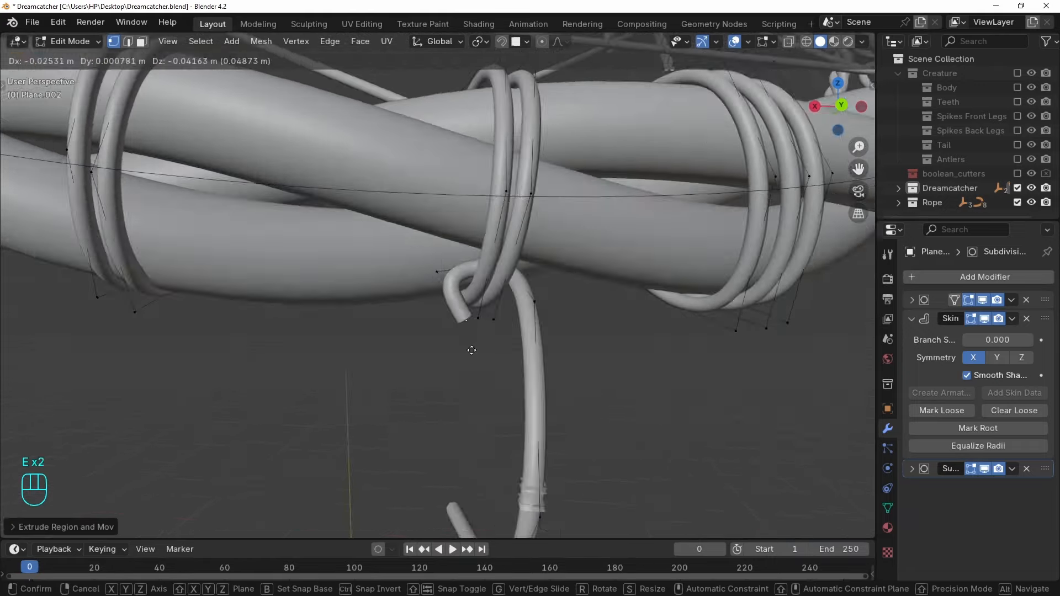
left_click(471, 350)
key("e")
key("e")
key("e")
key("e")
left_click(518, 281)
middle_click_drag(474, 283, 509, 333)
scroll(518, 281, "down", 3)
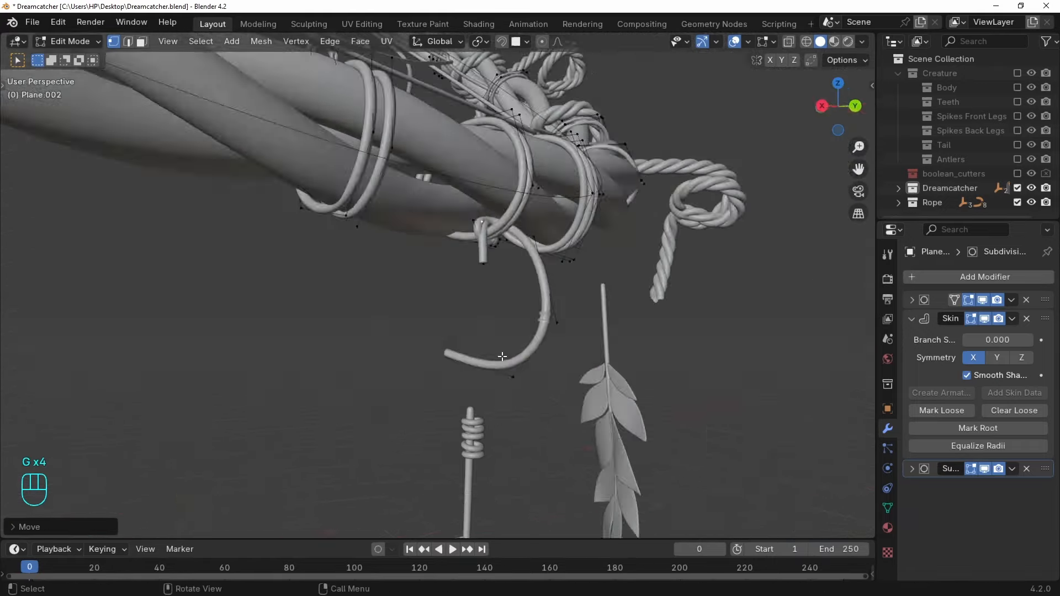
Dissolve surplus vertices along the hanging string and mark its selected vertex as the skin root.
key("ctrl+x")
key("ctrl+x")
key("alt+z")
key("1")
key("alt+z")
key("ctrl+x")
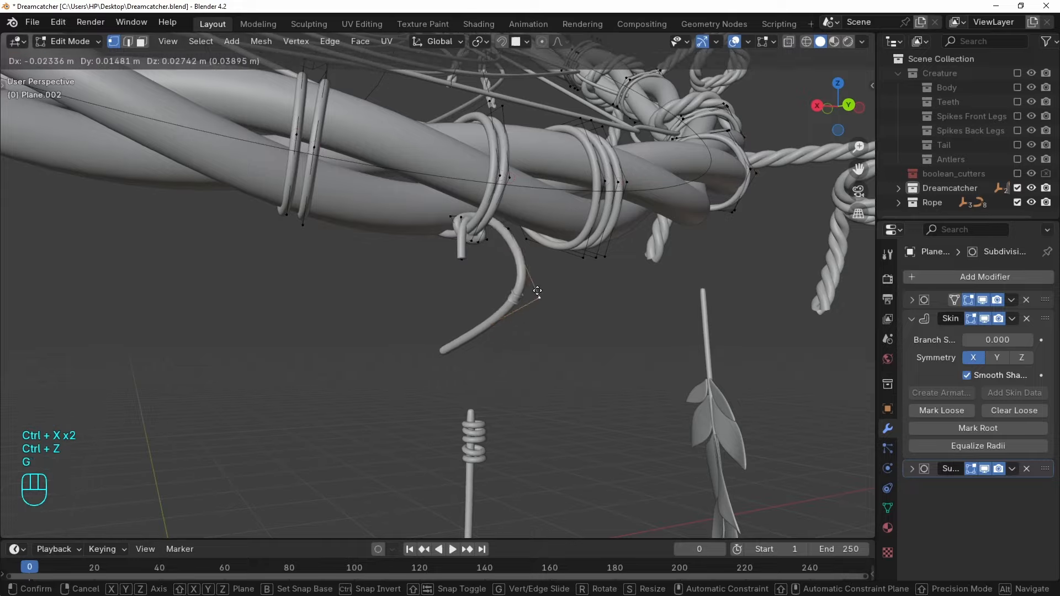
left_click(952, 428)
middle_click_drag(607, 289, 556, 372)
Scale and move the string's lower vertices so it hangs down through the coils on the feather stem.
key("s")
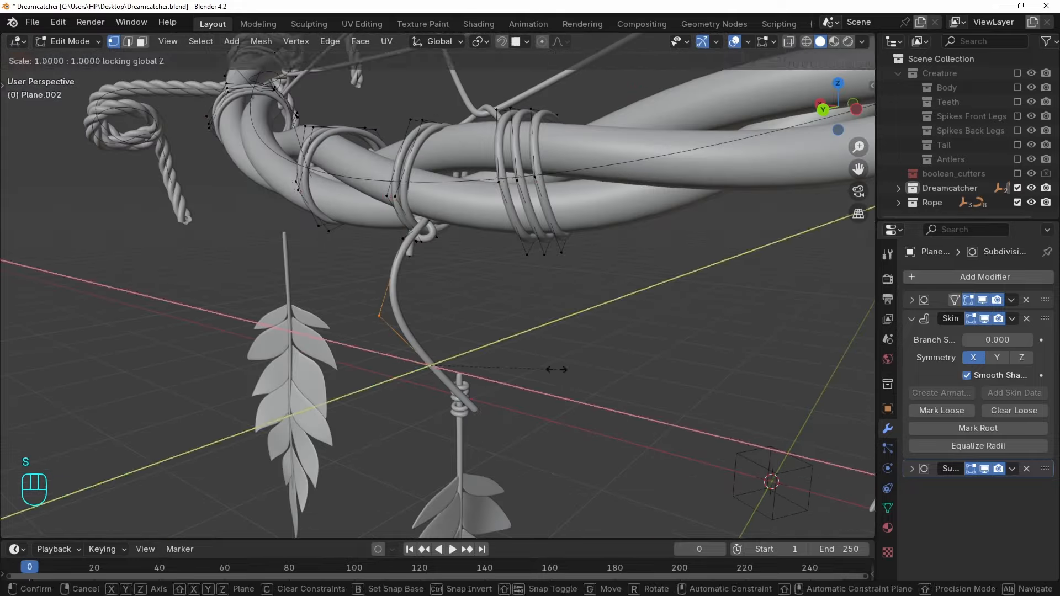
key("g")
middle_click_drag(556, 331, 577, 280)
key("g")
middle_click_drag(497, 282, 471, 386)
key("g")
left_click(387, 309)
key("g")
left_click(471, 417)
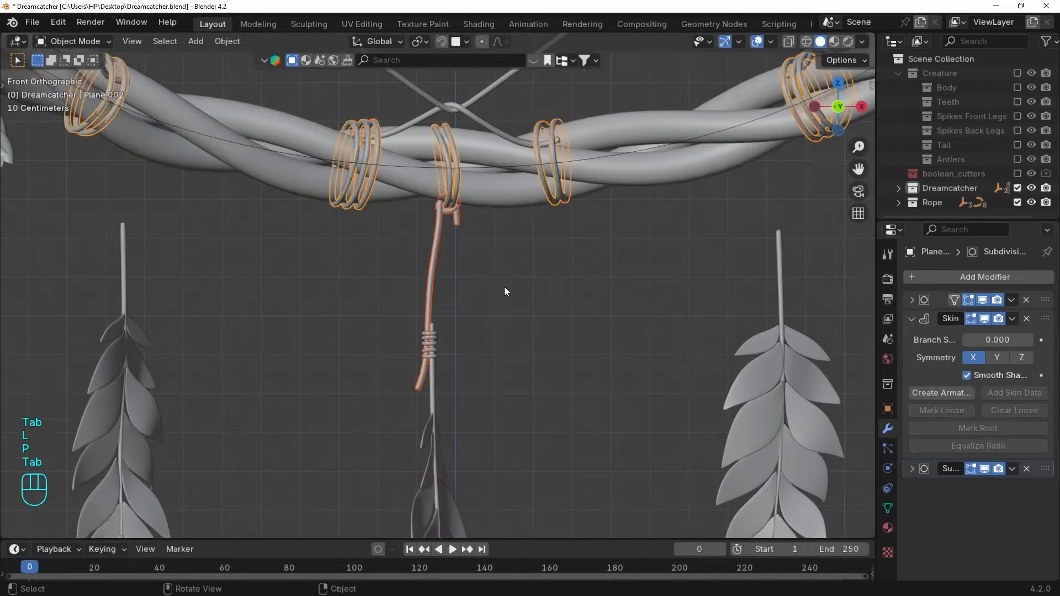
Duplicate the hanging string with its coils and move the copy over to the neighbouring feather.
key("shift+d")
left_click(466, 371)
key("grave")
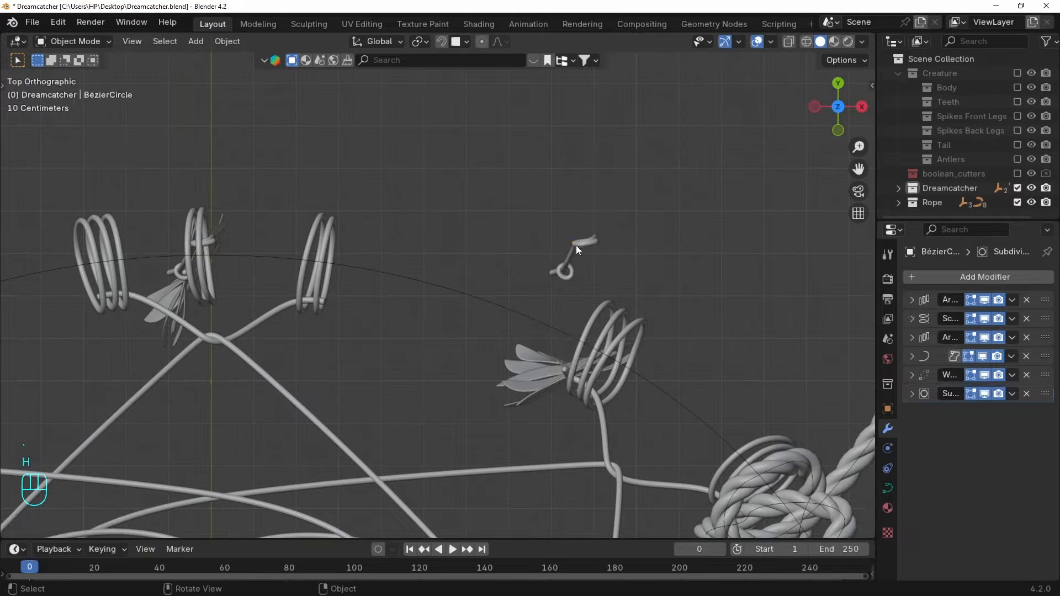
left_click(575, 245)
key("g")
left_click(548, 326)
Make another string copy, position it for the remaining feather, and reveal all hidden objects.
key("shift+d")
left_click(526, 307)
key("g")
left_click(426, 292)
middle_click_drag(426, 292, 322, 280)
key("alt+h")
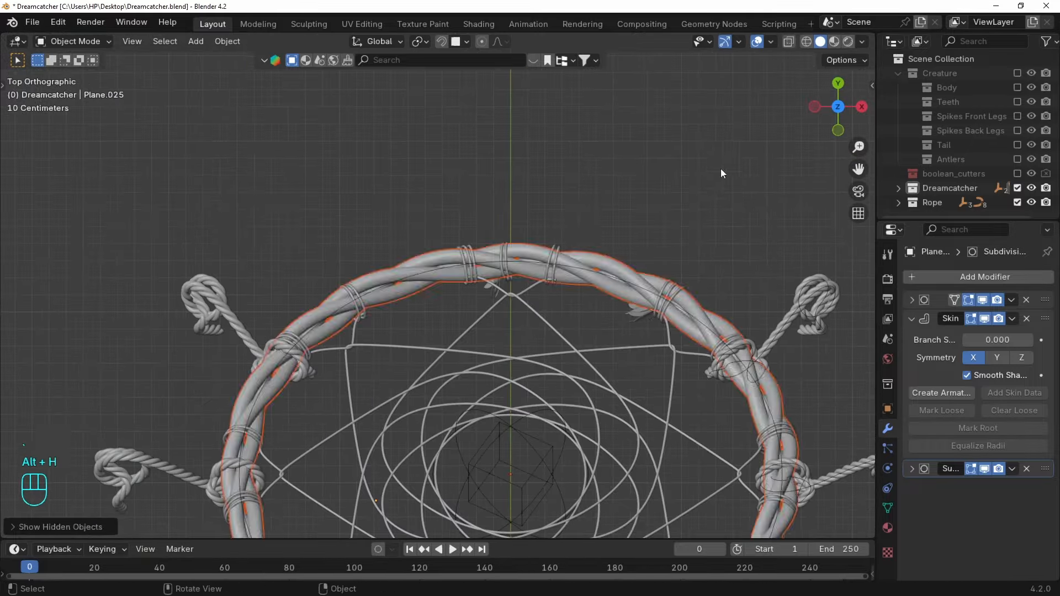
Duplicate a single binding loop along the ring and place it directly above a feather string.
middle_click_drag(721, 168, 406, 279)
left_click(381, 232)
key("Tab")
middle_click_drag(381, 232, 376, 252)
key("l")
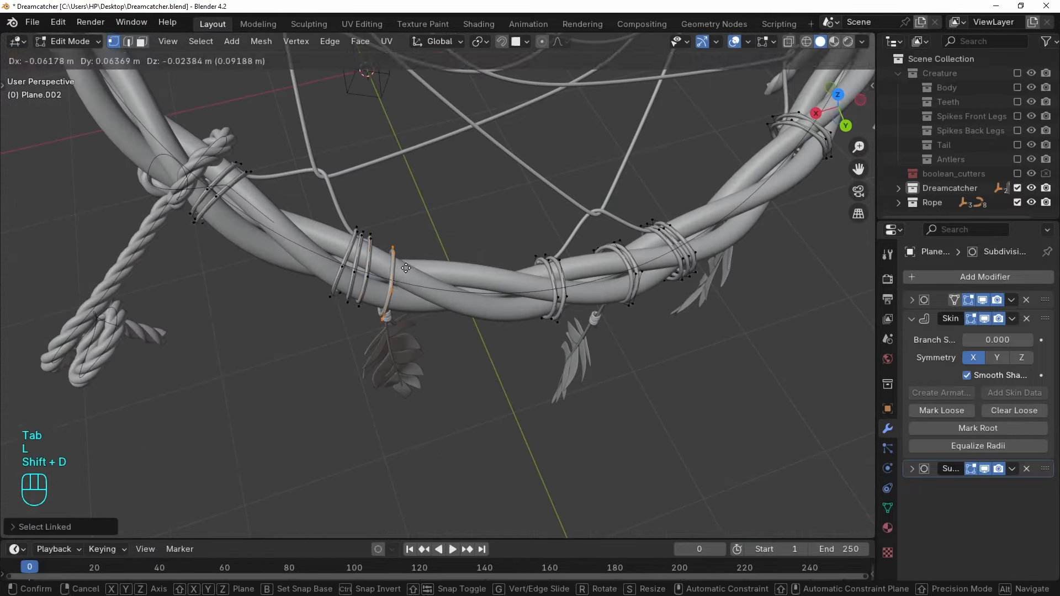
left_click(405, 268)
key("g")
left_click(407, 250)
Move and slightly scale down the string's upper knot so it hooks onto its binding loop.
key("l")
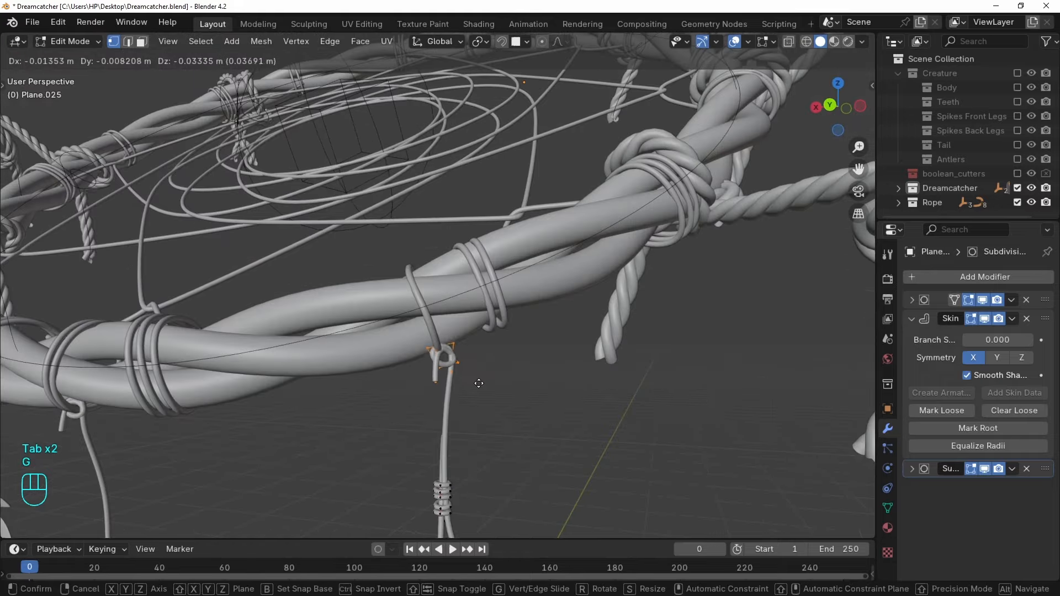
key("g")
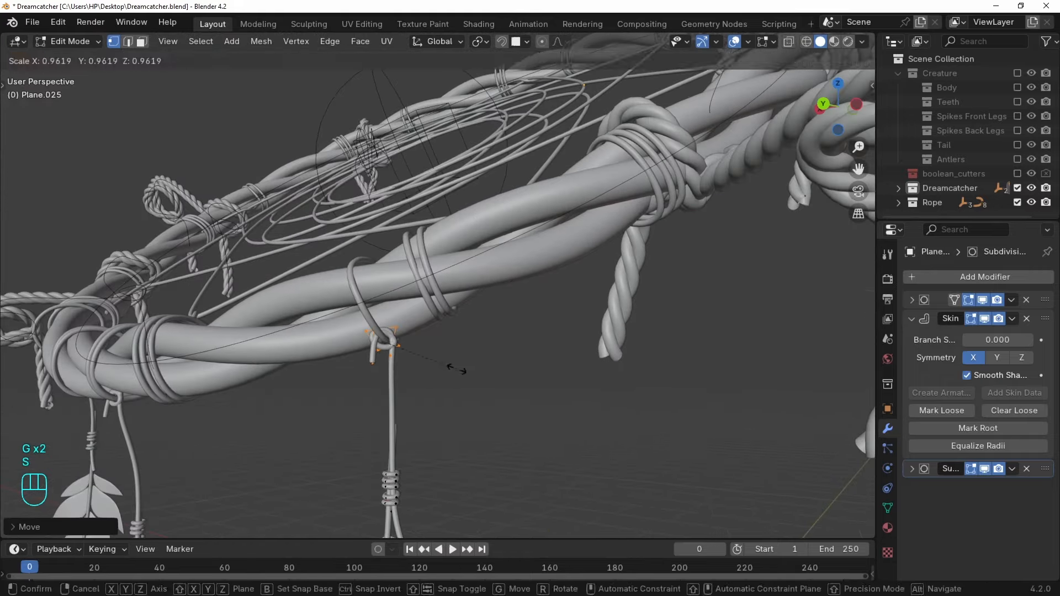
left_click(453, 365)
key("Tab")
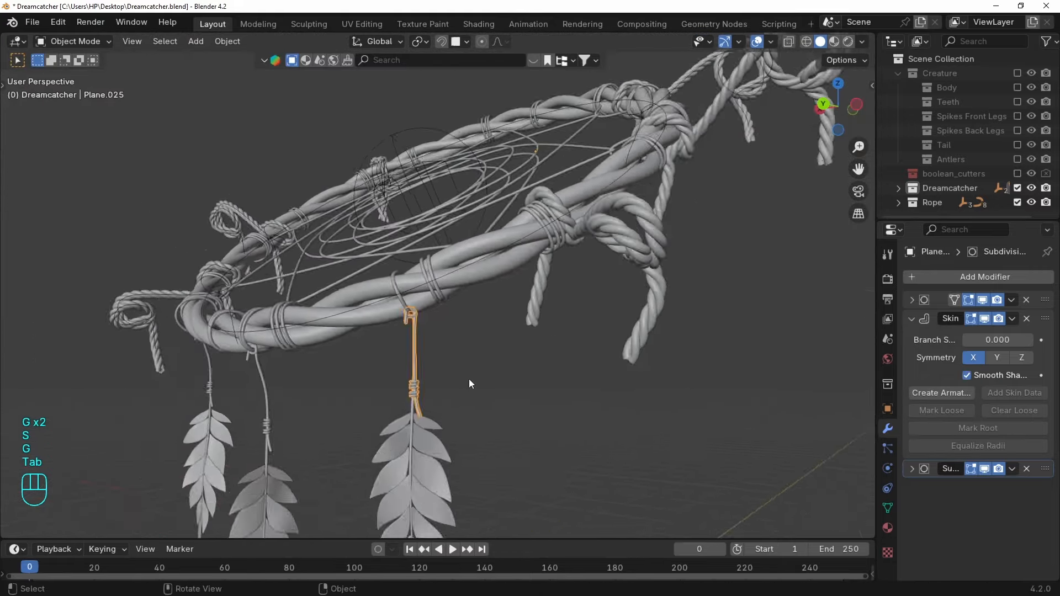
Show the Creature collection in the scene again.
middle_click_drag(469, 379, 641, 356)
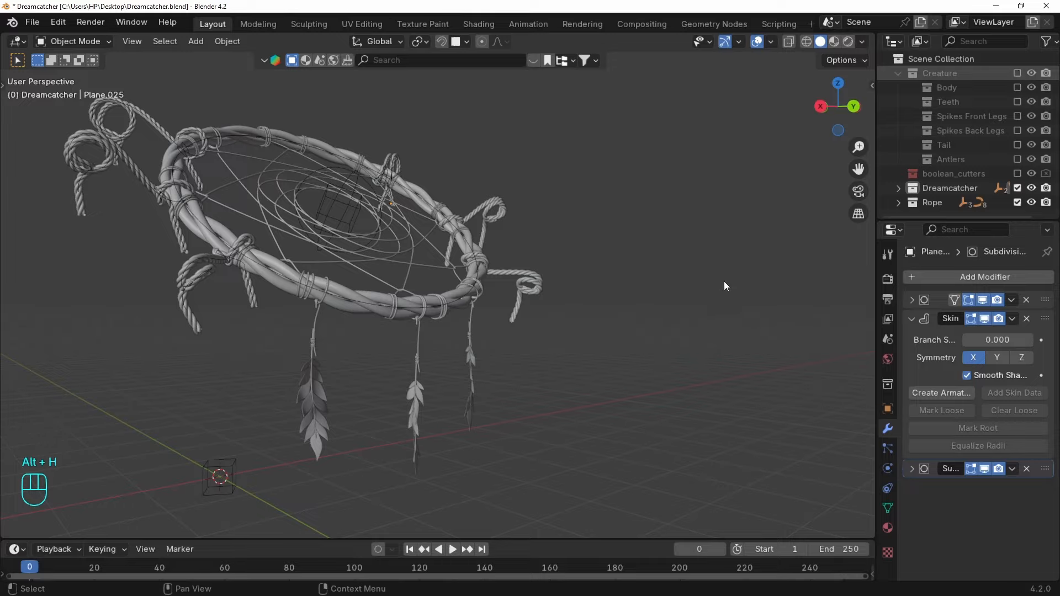
left_click(1017, 73)
middle_click_drag(738, 220, 529, 304)
Select the feathers with their strings, excluding the tail spike, and move them to a new collection named Feathers.
key("grave")
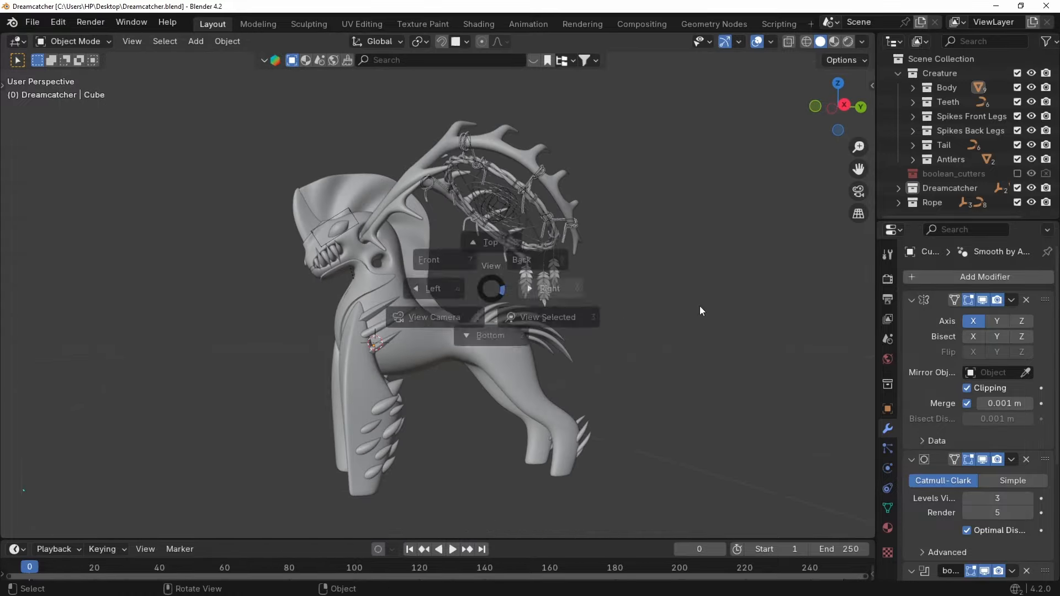
left_click(700, 306)
scroll(613, 307, "up", 6)
middle_click_drag(734, 309, 484, 306, "shift")
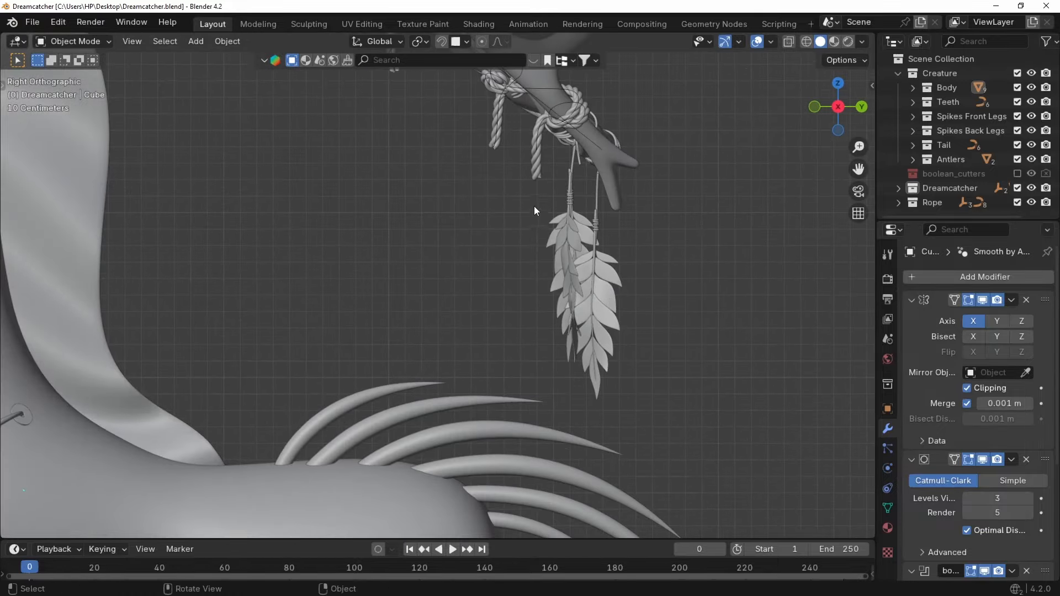
left_click_drag(535, 207, 607, 410)
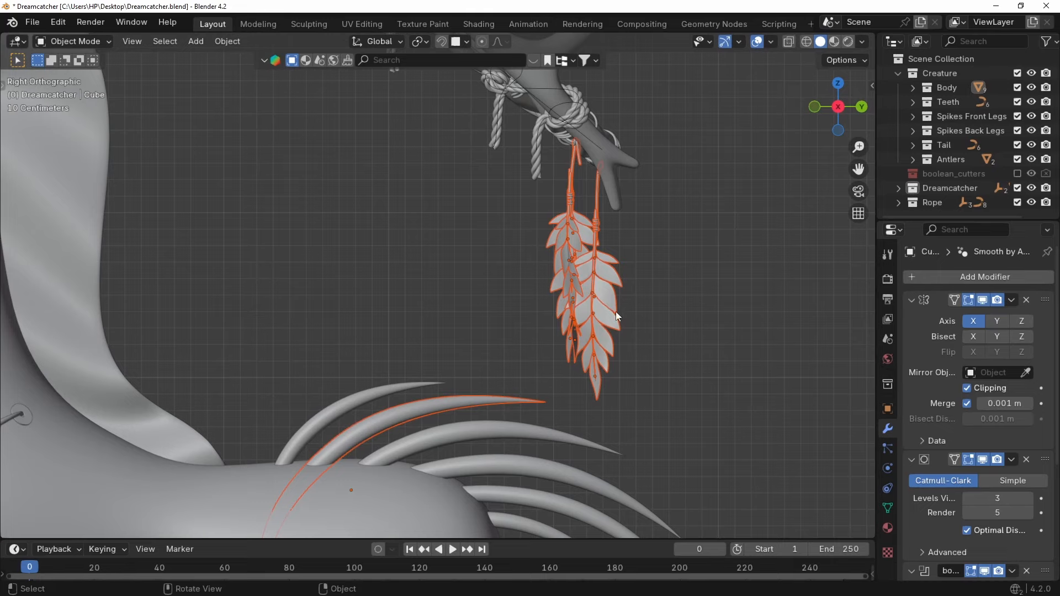
left_click(483, 408, "shift")
key("m")
left_click(544, 309)
type("Feathers")
key("Return")
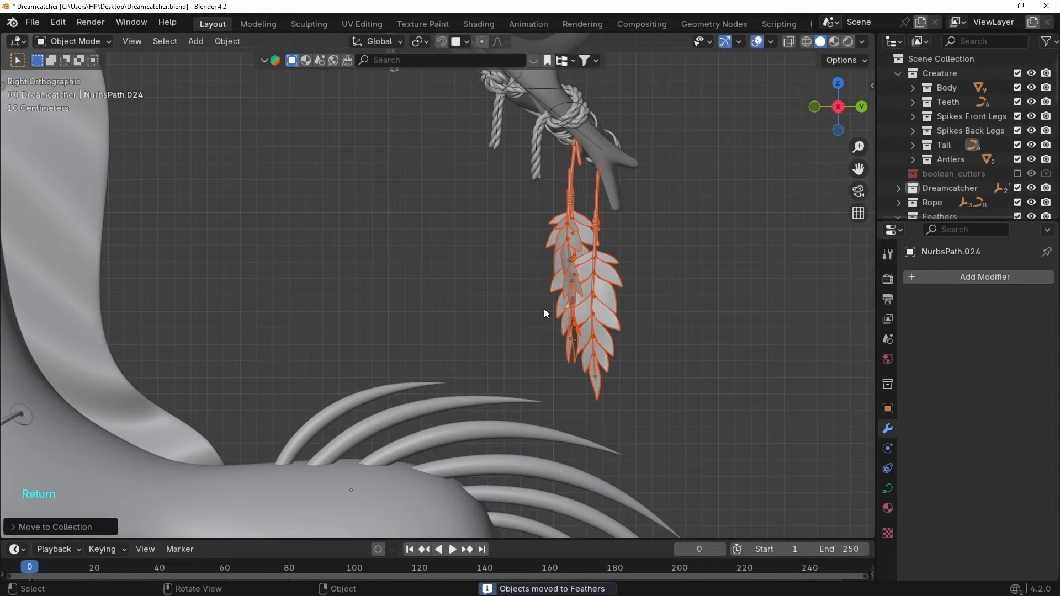
Nest the Rope and Feathers collections inside the Dreamcatcher collection.
scroll(896, 187, "down", 2)
left_click(933, 189)
scroll(933, 194, "up", 2)
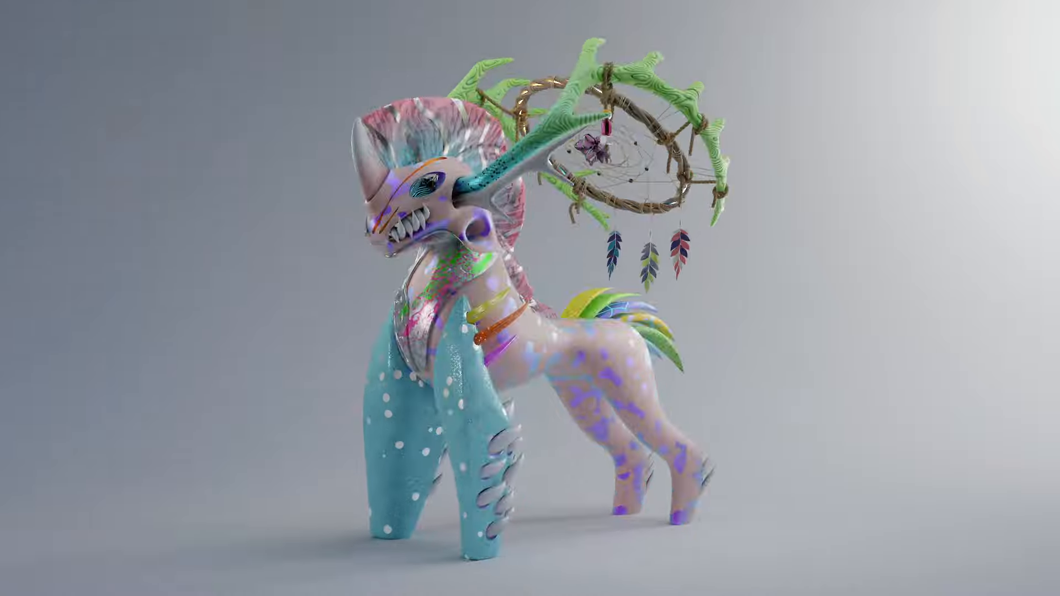
Move the Voronoi bump nodes lower in frame 1 and add a Color Ramp node above them.
left_click_drag(583, 562, 193, 432)
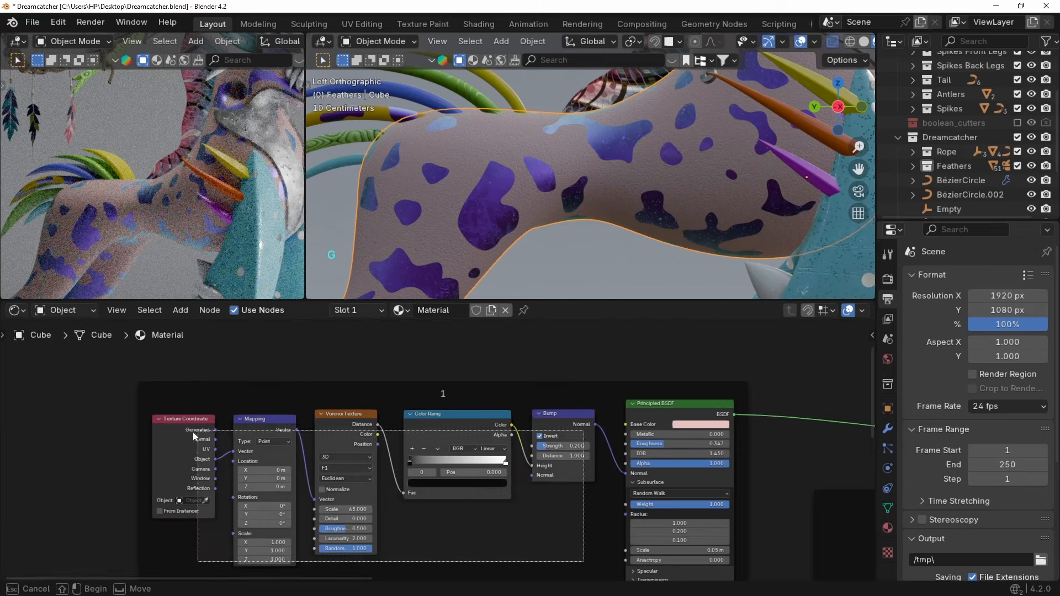
key("g")
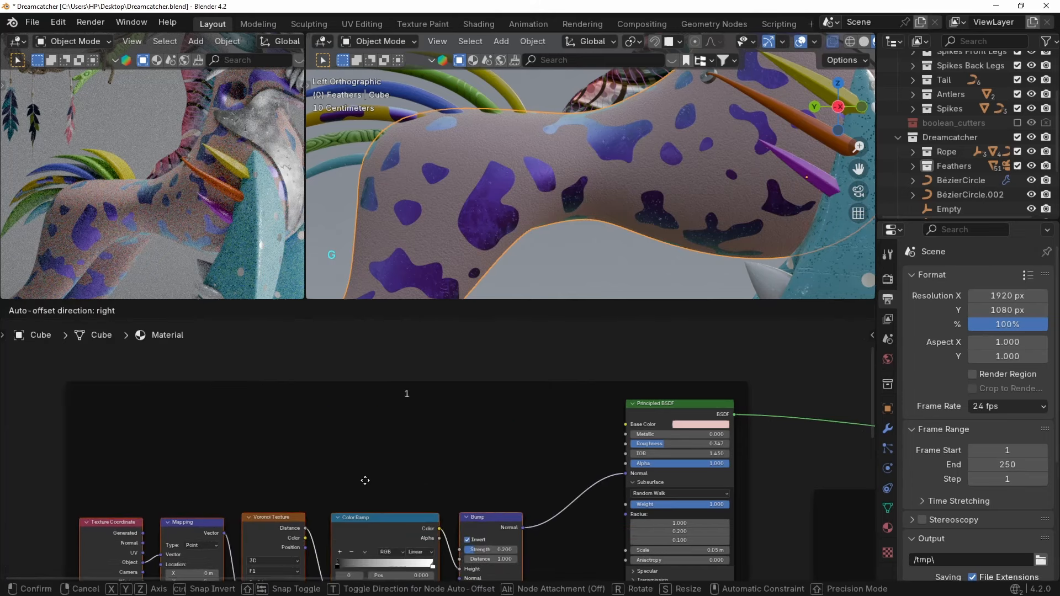
left_click(364, 480)
key("shift+a")
type("colo")
key("Down")
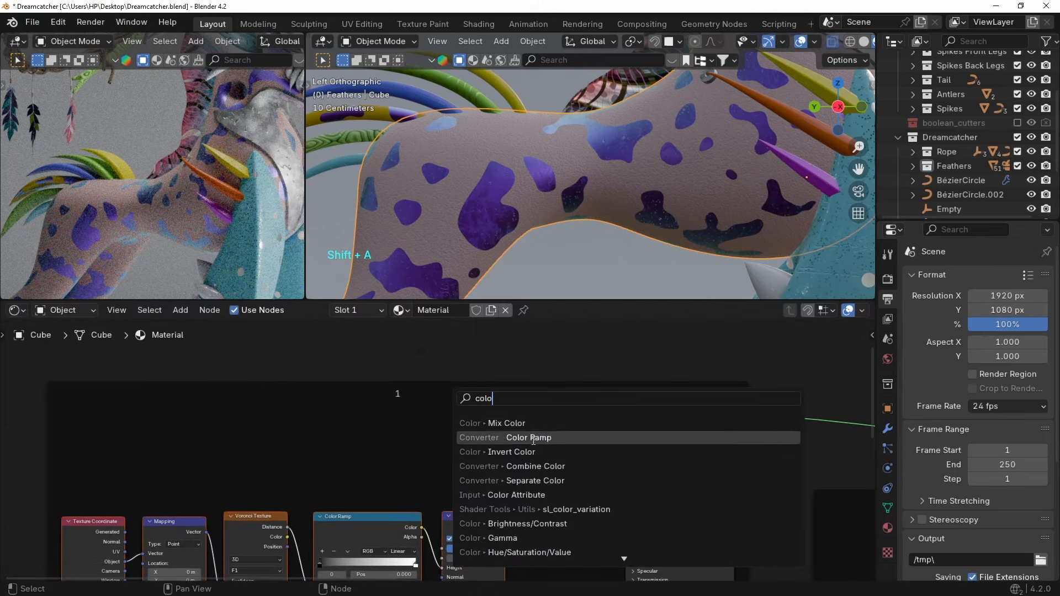
key("Return")
left_click(307, 427)
Add a Noise Texture with mapping nodes, linking its Fac through the Color Ramp to the Principled BSDF's Roughness.
key("shift+a")
type("noi")
key("Return")
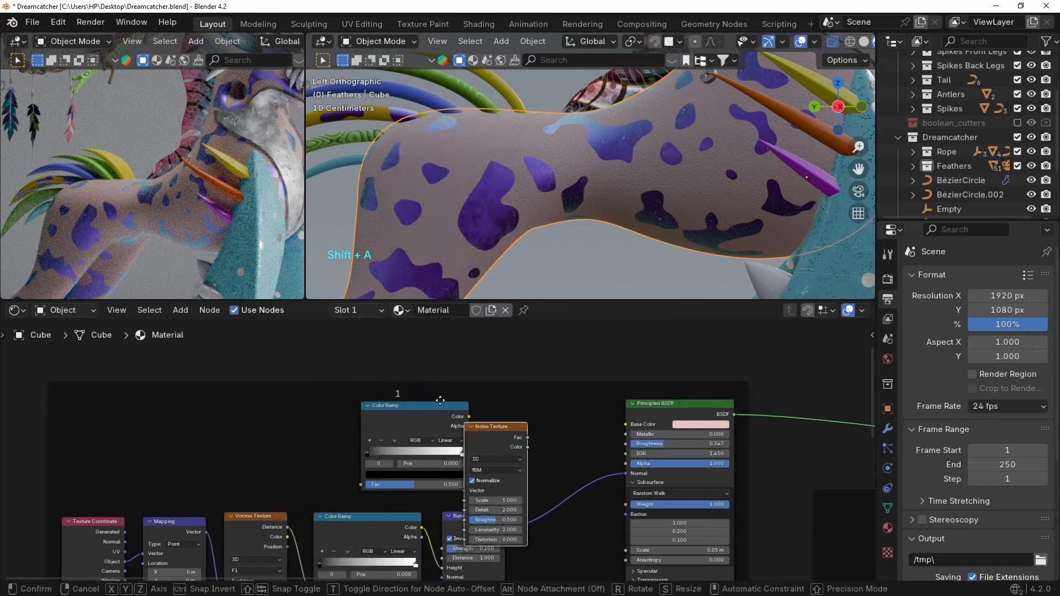
left_click(226, 374)
key("ctrl+t")
left_click_drag(315, 411, 360, 484)
left_click_drag(468, 416, 626, 443)
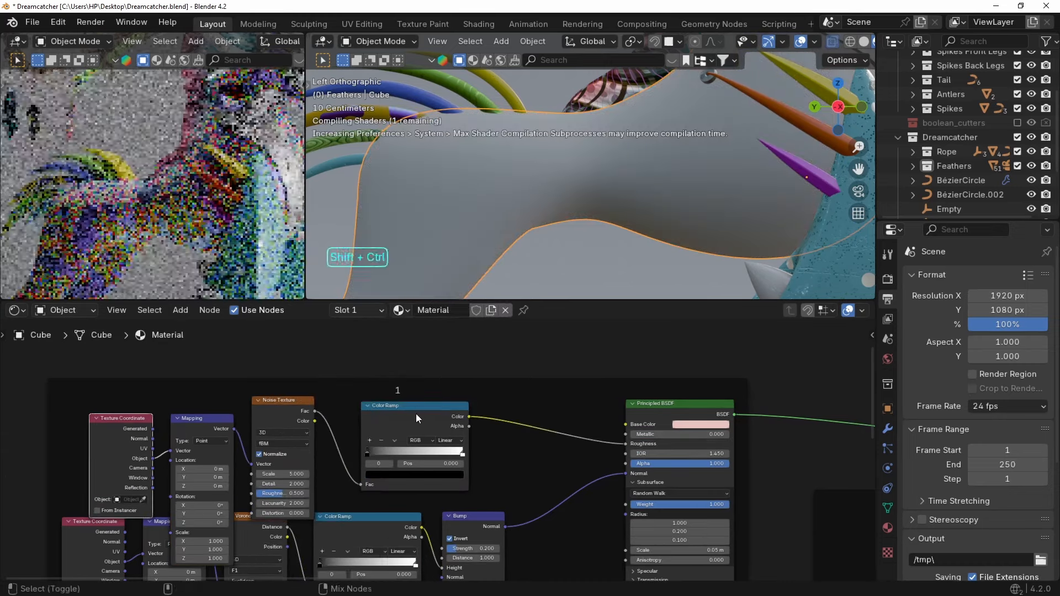
Preview the new Color Ramp on the body and tighten its stops, with the white stop at 0.565.
left_click(416, 442, "ctrl+shift")
left_click_drag(367, 453, 421, 453)
scroll(428, 454, "up", 3)
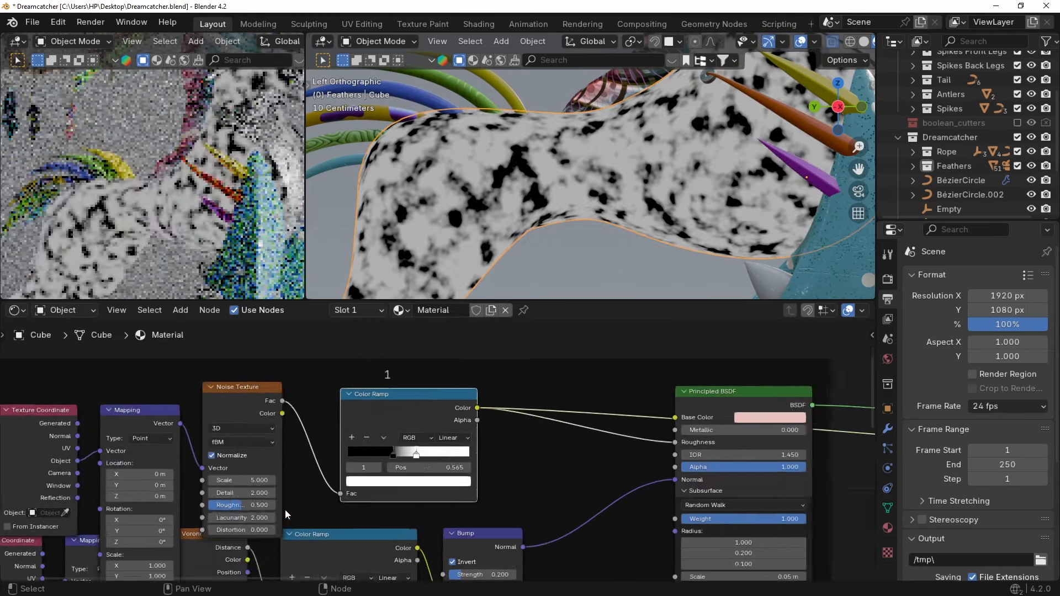
Raise the Noise Texture's detail and darken the Color Ramp's white stop to grey.
middle_click_drag(286, 512, 376, 502)
left_click_drag(331, 481, 486, 442)
left_click(492, 469)
scroll(492, 376, "down", 7)
left_click(491, 468)
scroll(498, 364, "up", 5)
scroll(486, 352, "down", 3)
scroll(642, 480, "down", 14)
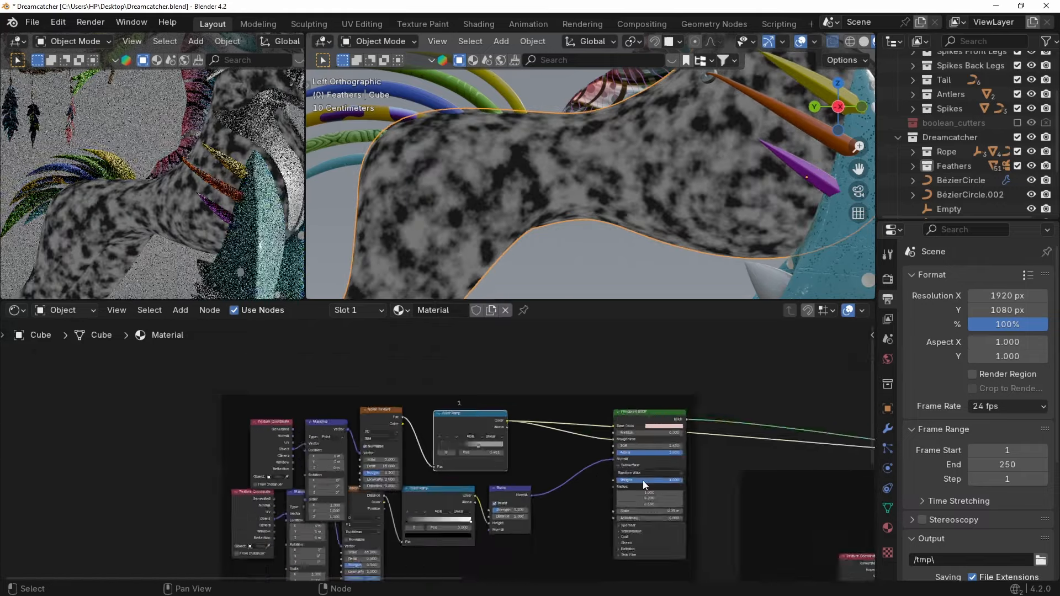
Reconnect the final Mix Shader to the output to preview the complete body material.
middle_click_drag(795, 469, 579, 445)
left_click(579, 446, "ctrl+shift")
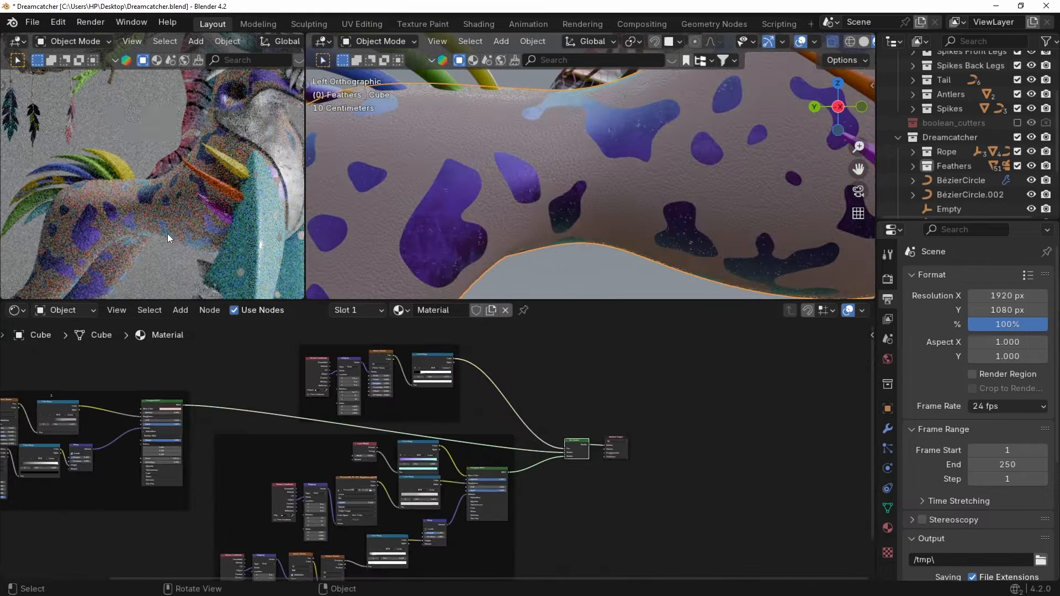
scroll(168, 233, "up", 5)
scroll(345, 436, "up", 5)
key("shift+d")
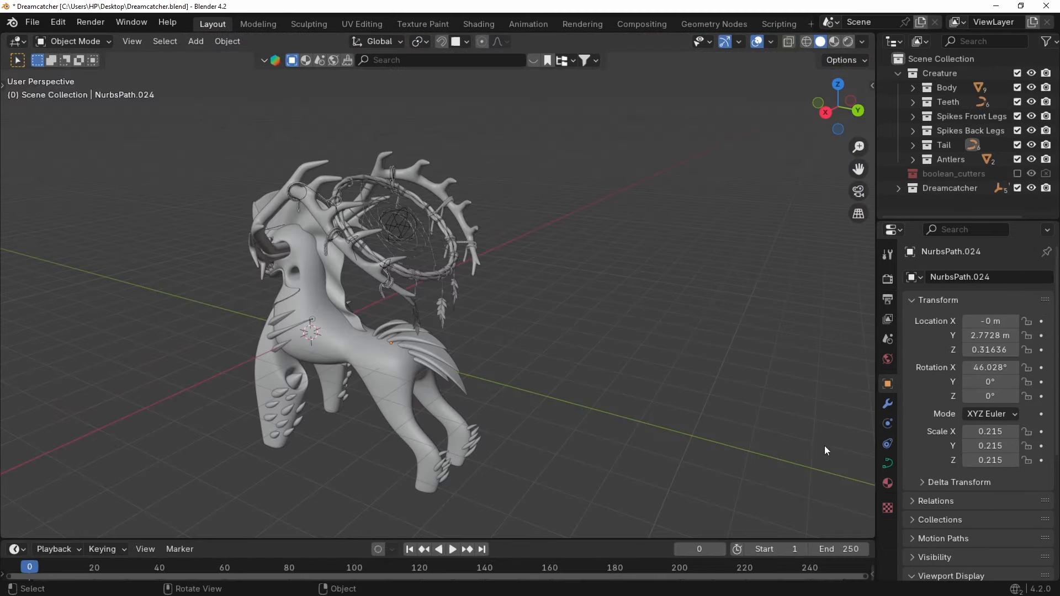
Set the render engine to Cycles and its device to GPU Compute.
left_click(888, 278)
left_click(998, 273)
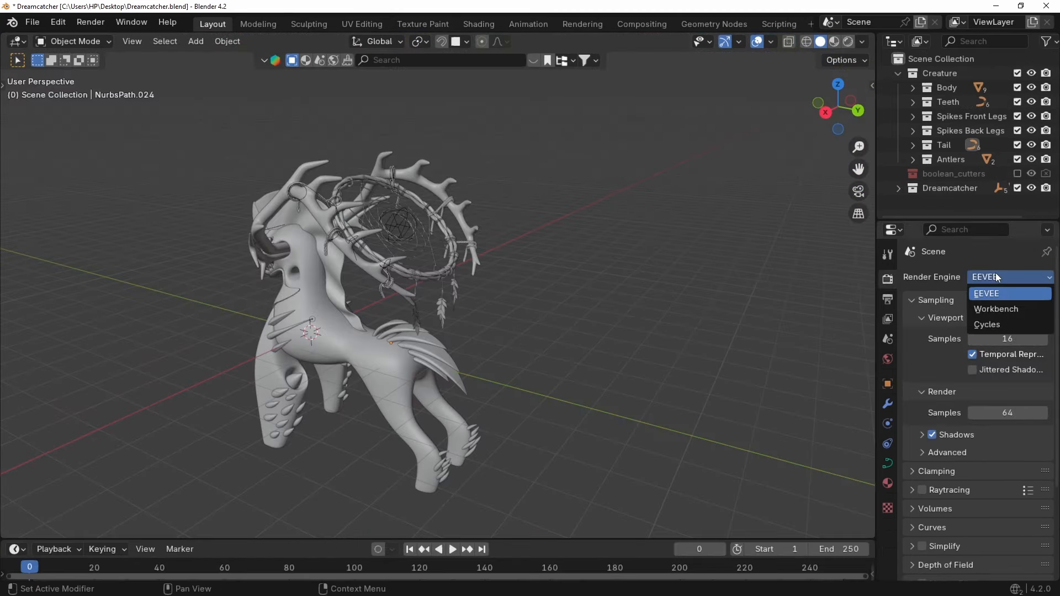
left_click(986, 325)
left_click(988, 313)
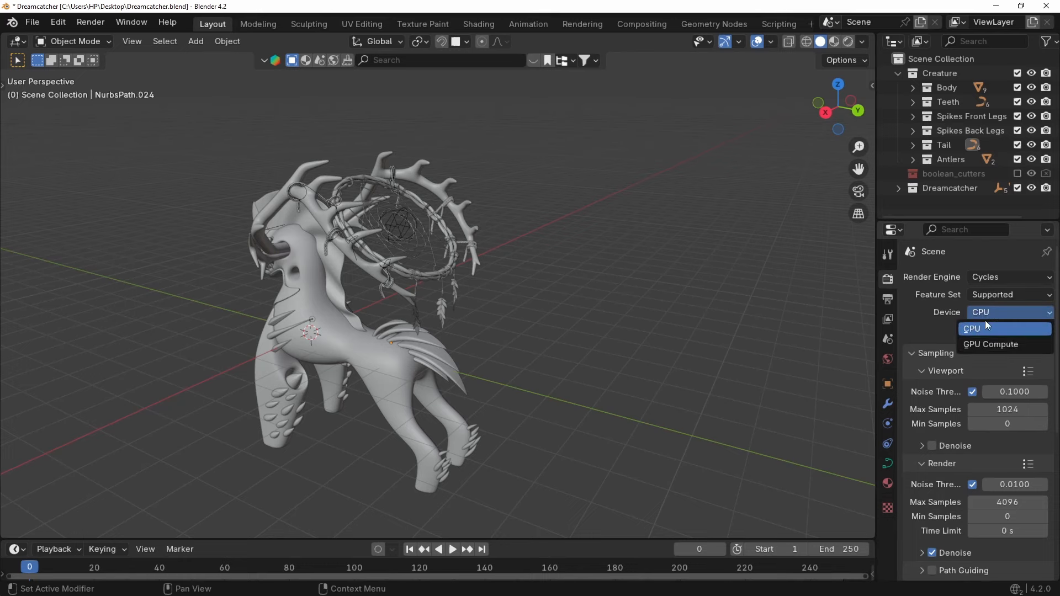
left_click(975, 343)
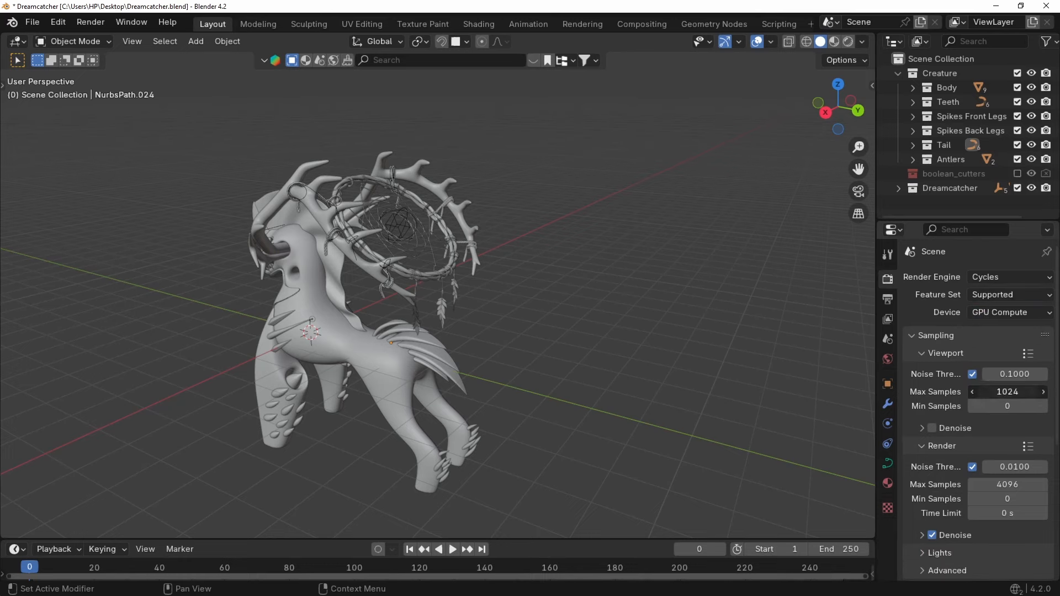
Set the viewport and render max samples to 64 and switch the viewport to Rendered shading.
key("Return")
key("Return")
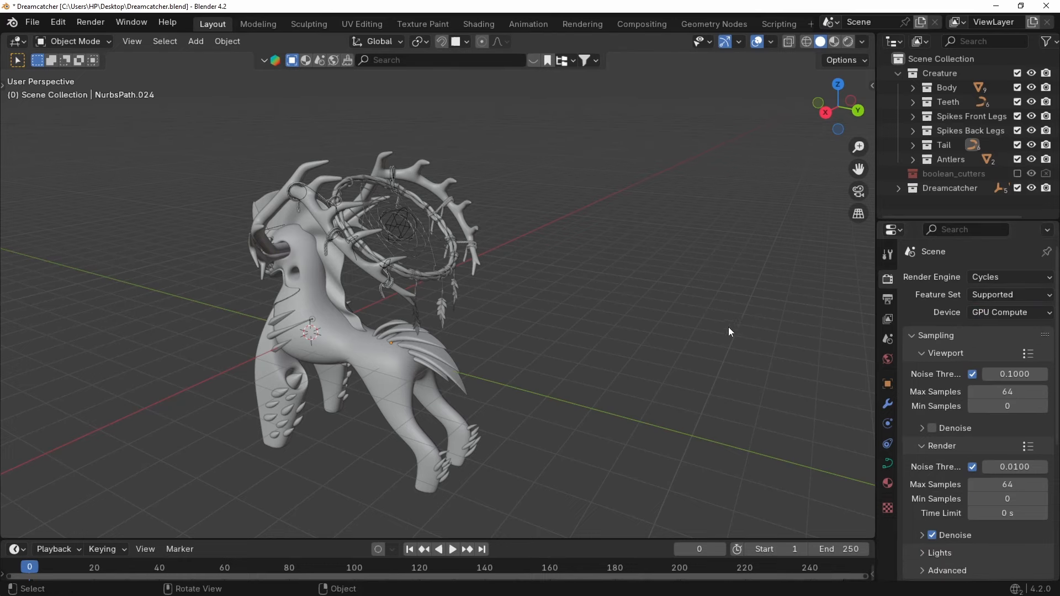
middle_click_drag(726, 331, 639, 294)
scroll(518, 356, "up", 3)
key("z")
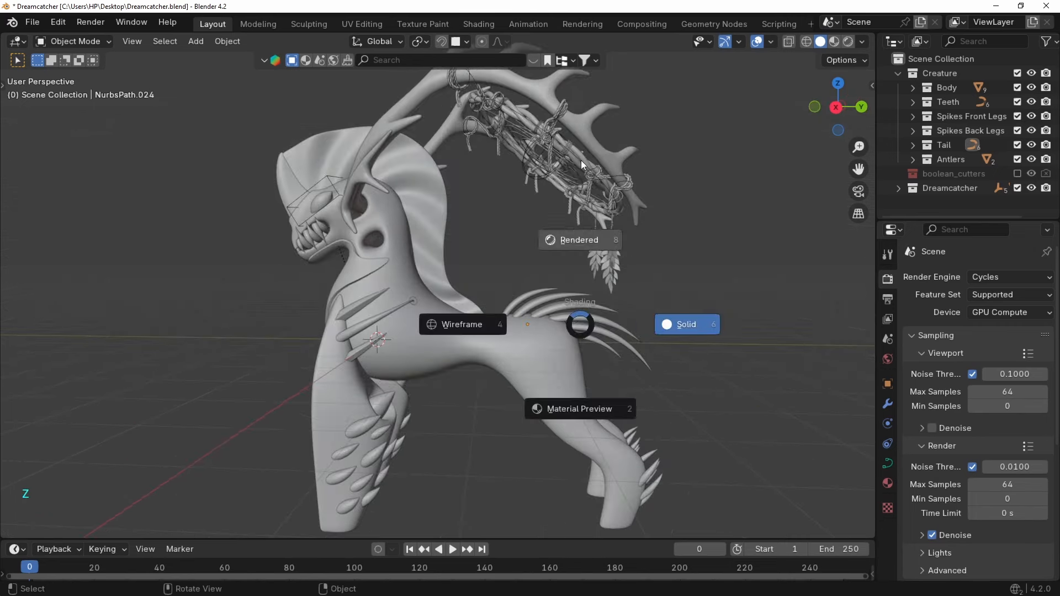
left_click(581, 160)
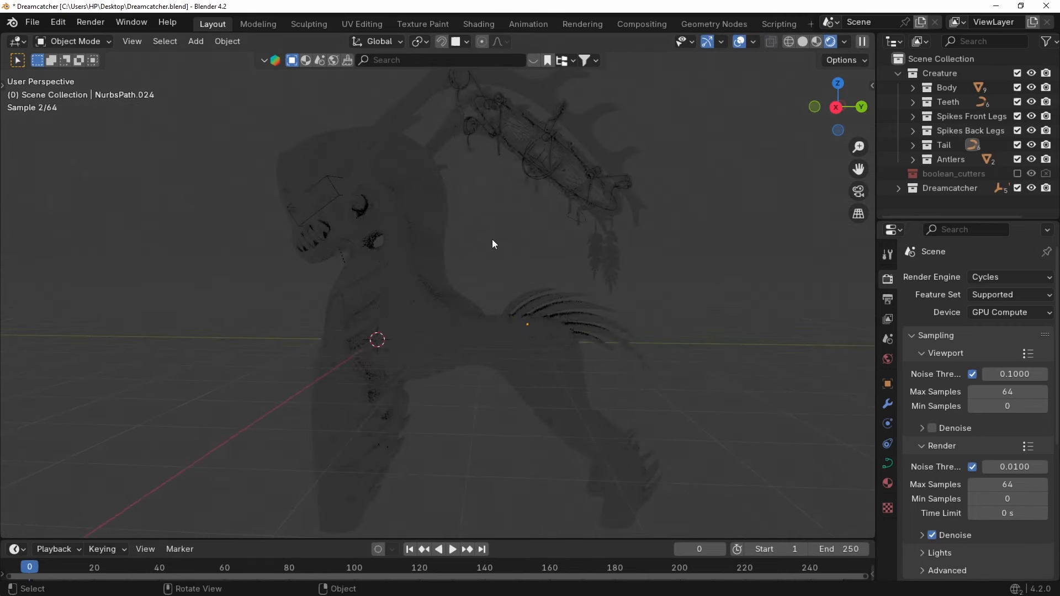
Add an area light and raise it along the Z axis to above the creature.
scroll(482, 236, "down", 2)
key("shift+a")
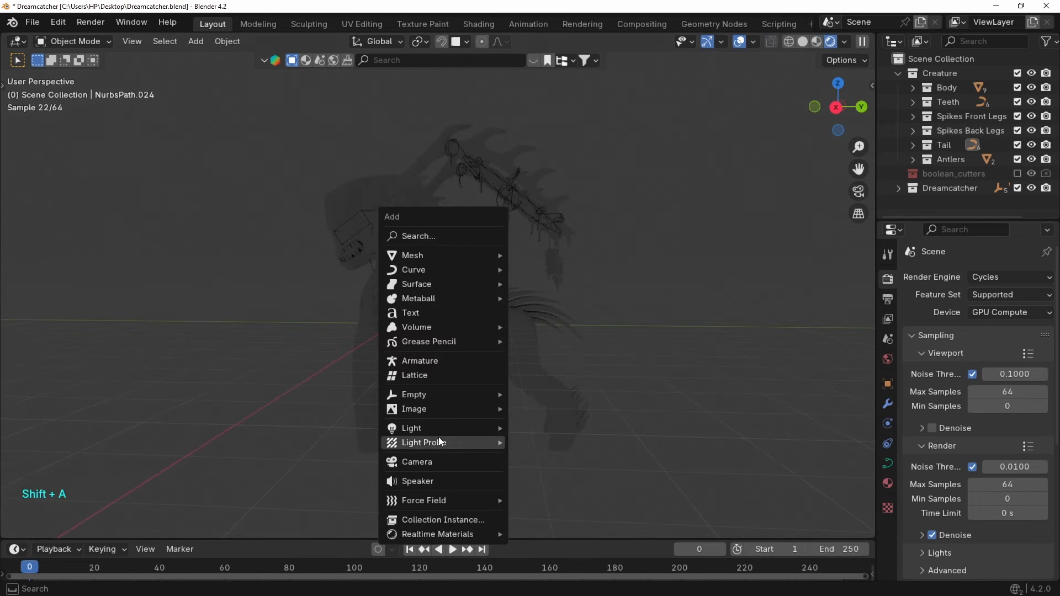
mouse_move(436, 426)
left_click(564, 478)
key("g")
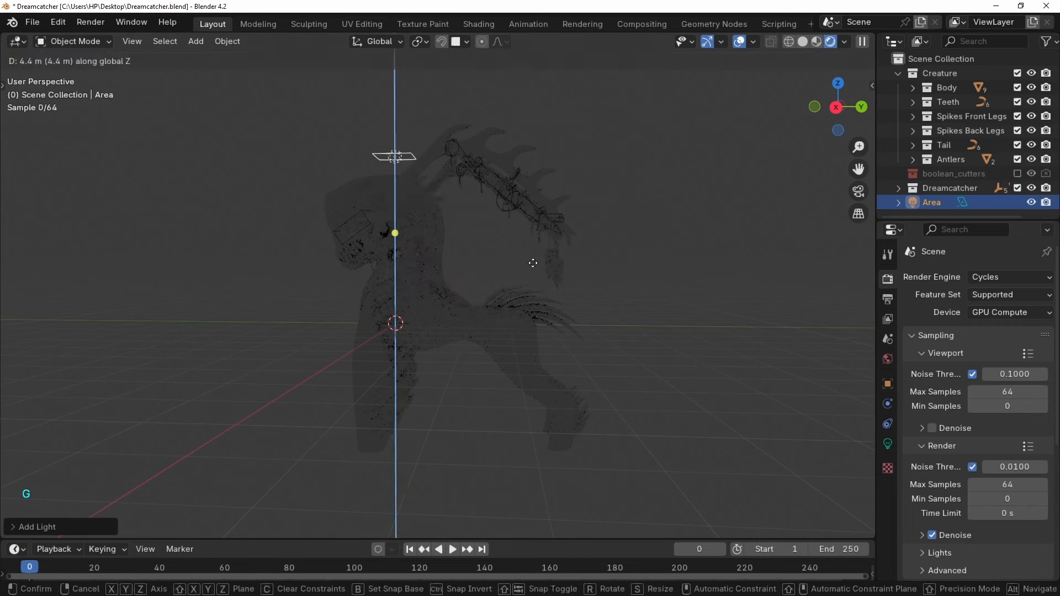
left_click(536, 187)
Increase the area light's power interactively to light the creature more strongly.
right_click(538, 186)
left_click(538, 184)
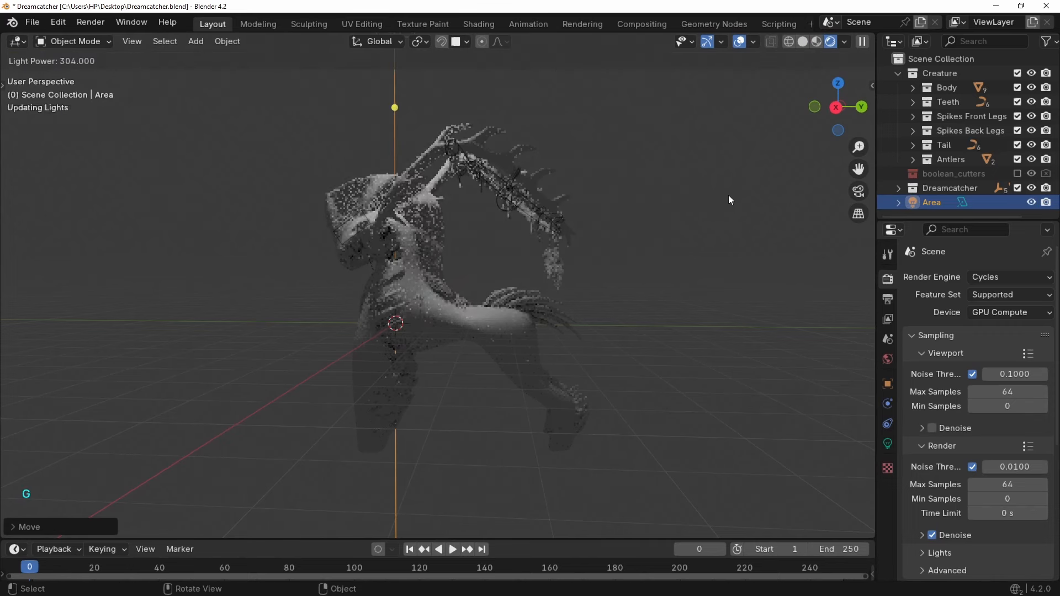
left_click(546, 190)
right_click(545, 190)
left_click(544, 207)
left_click(696, 208)
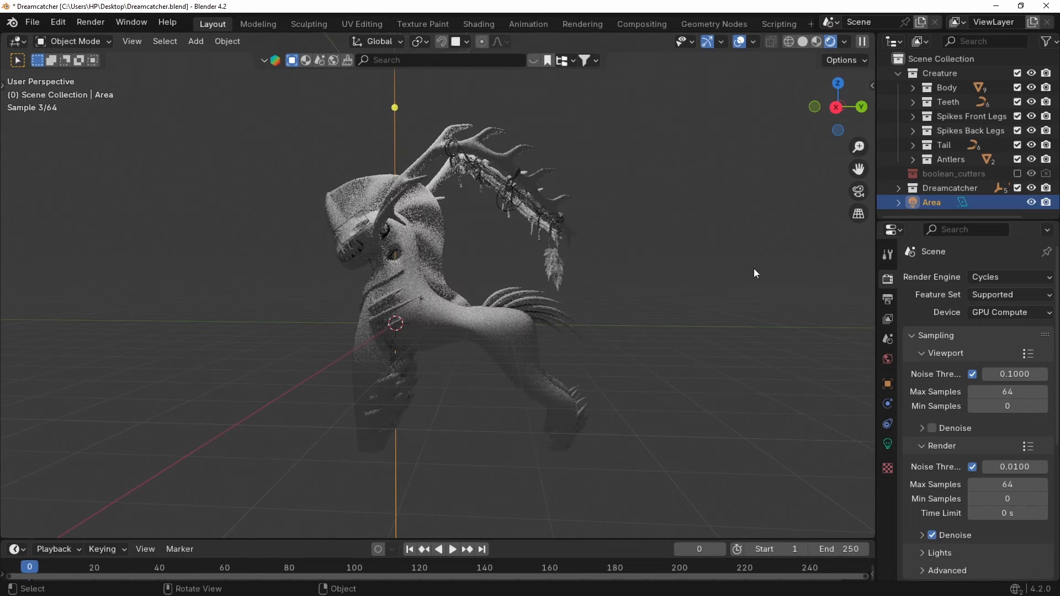
Assign an Environment Texture to the world color and open the HDRI library on the Poly Haven website.
left_click(887, 359)
left_click(968, 365)
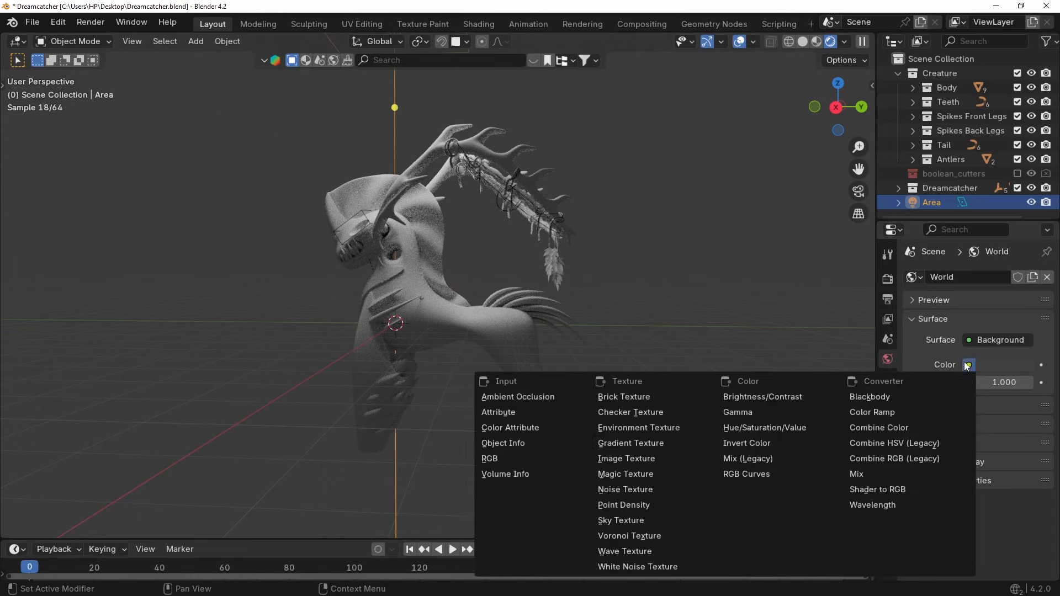
left_click(672, 430)
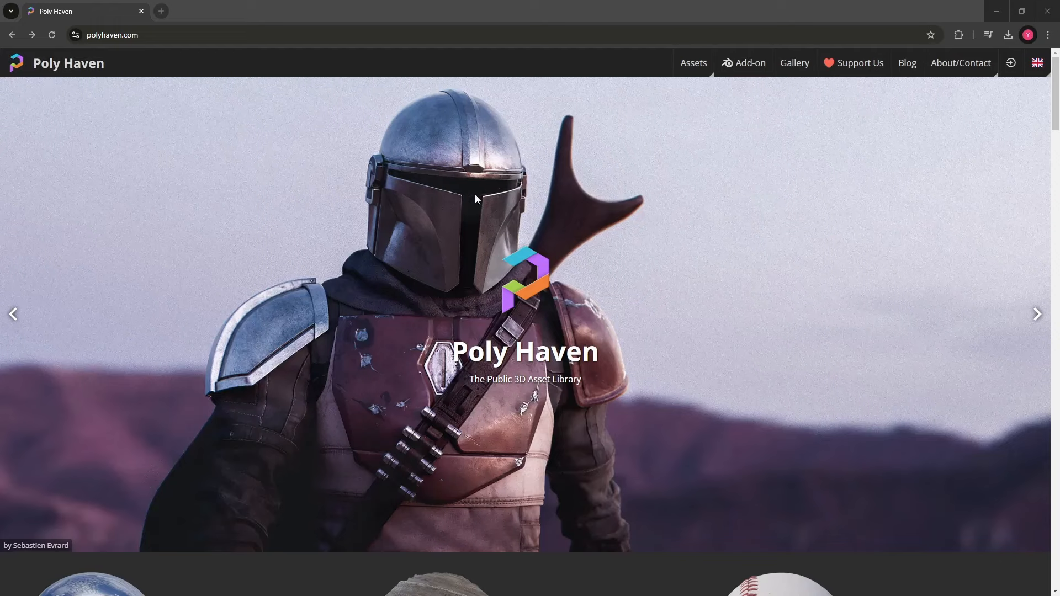
scroll(477, 200, "down", 4)
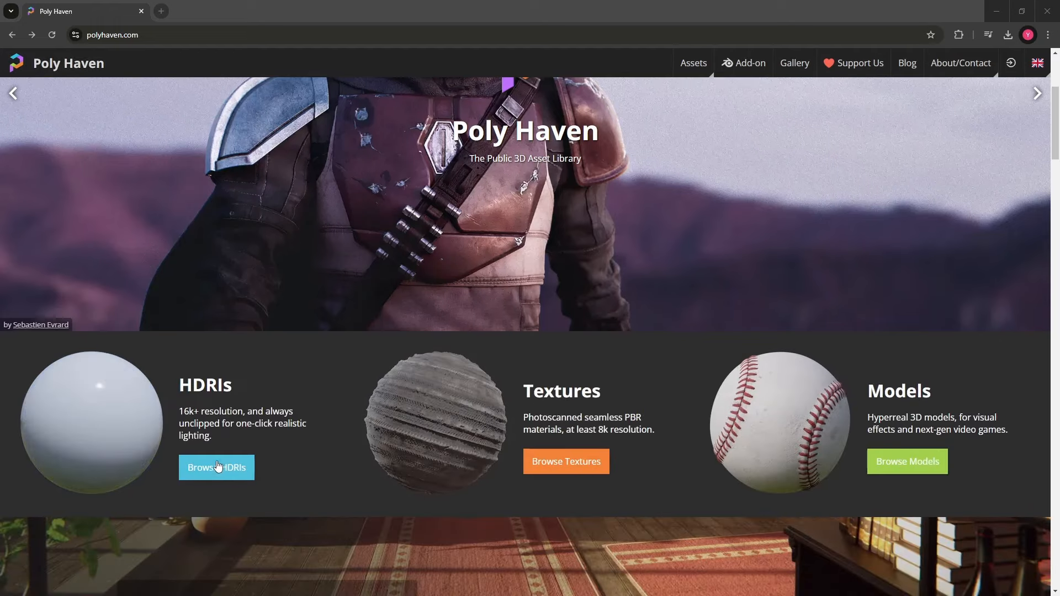
left_click(218, 466)
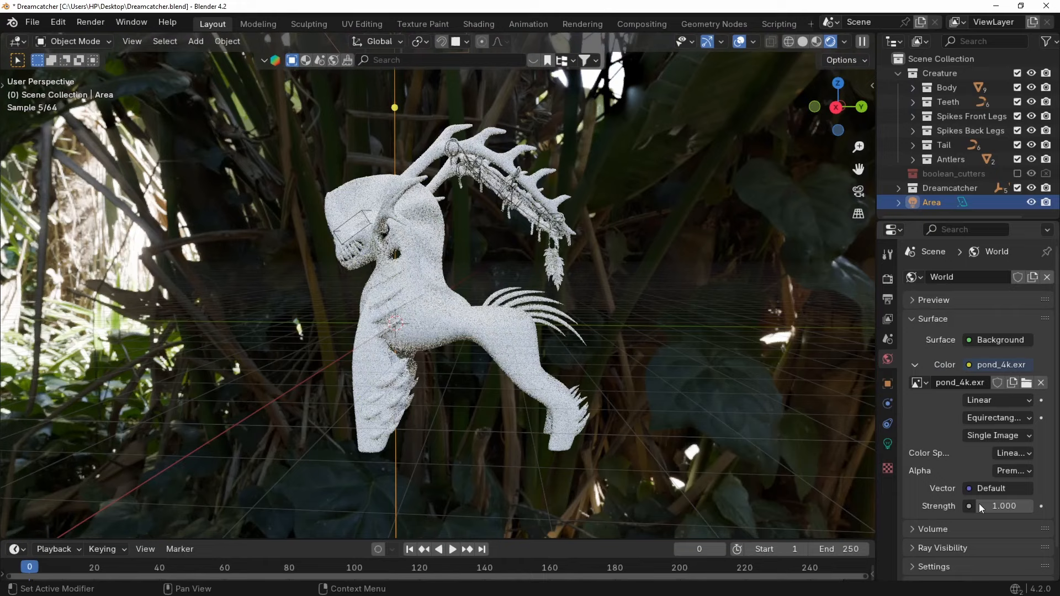
Set the world background strength to 0.200, deselect the light, and switch the viewport to Material Preview shading.
left_click(987, 506)
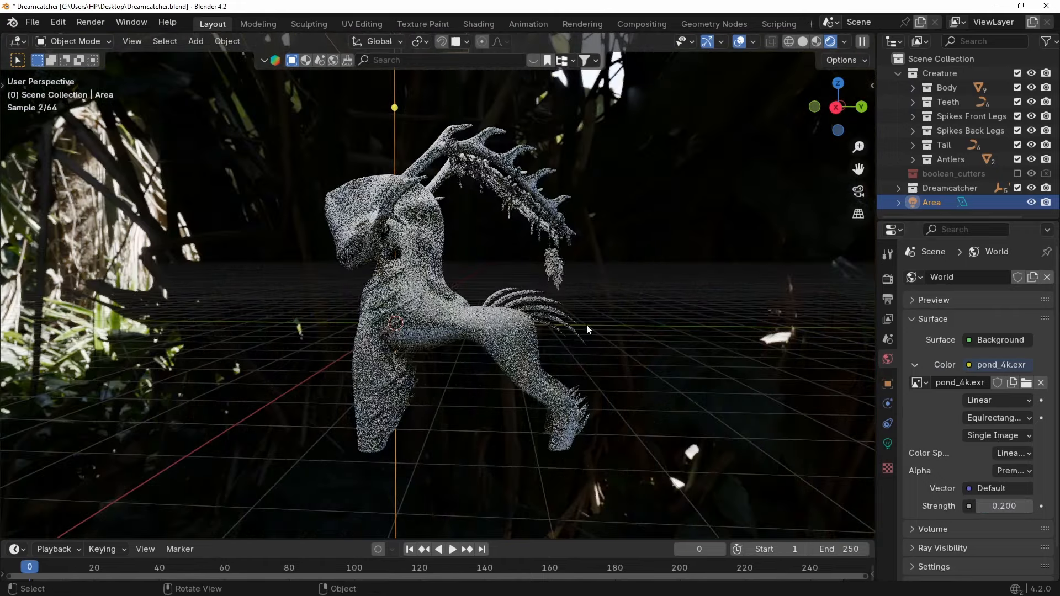
left_click(518, 238)
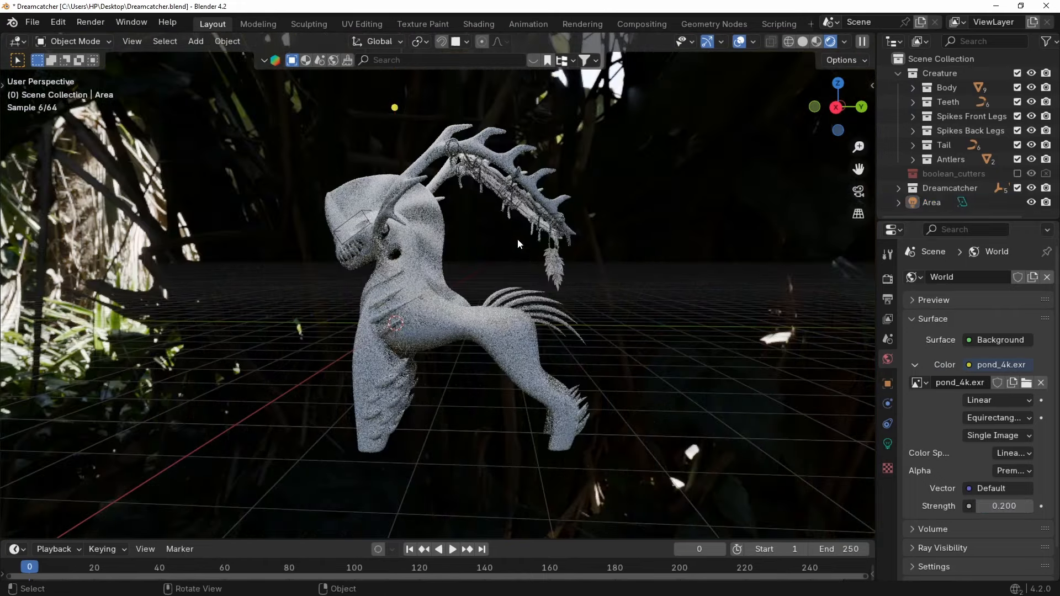
middle_click_drag(518, 238, 596, 248)
scroll(553, 258, "up", 2)
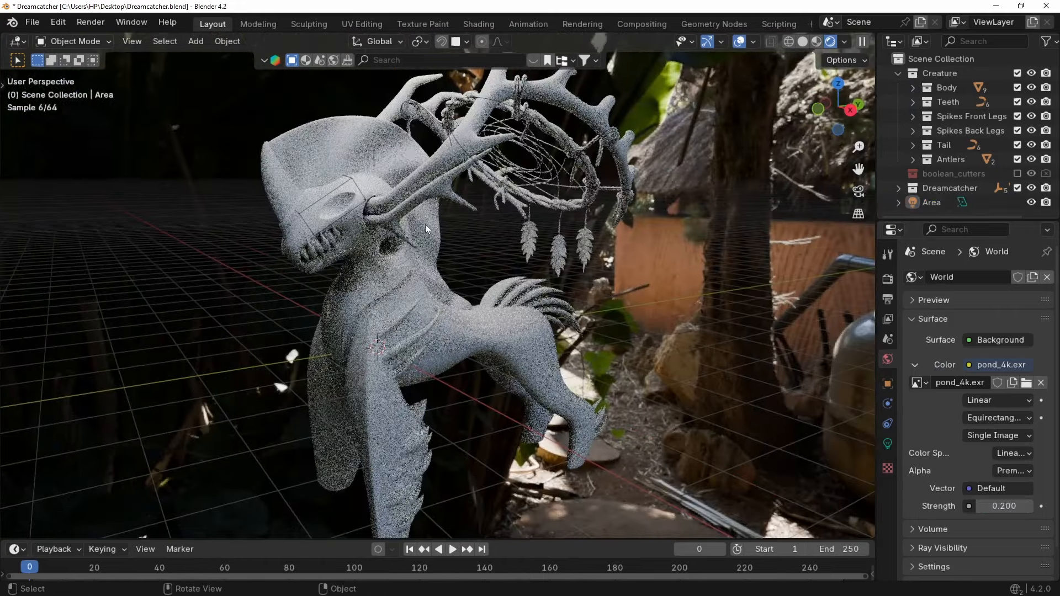
key("z")
left_click(412, 303)
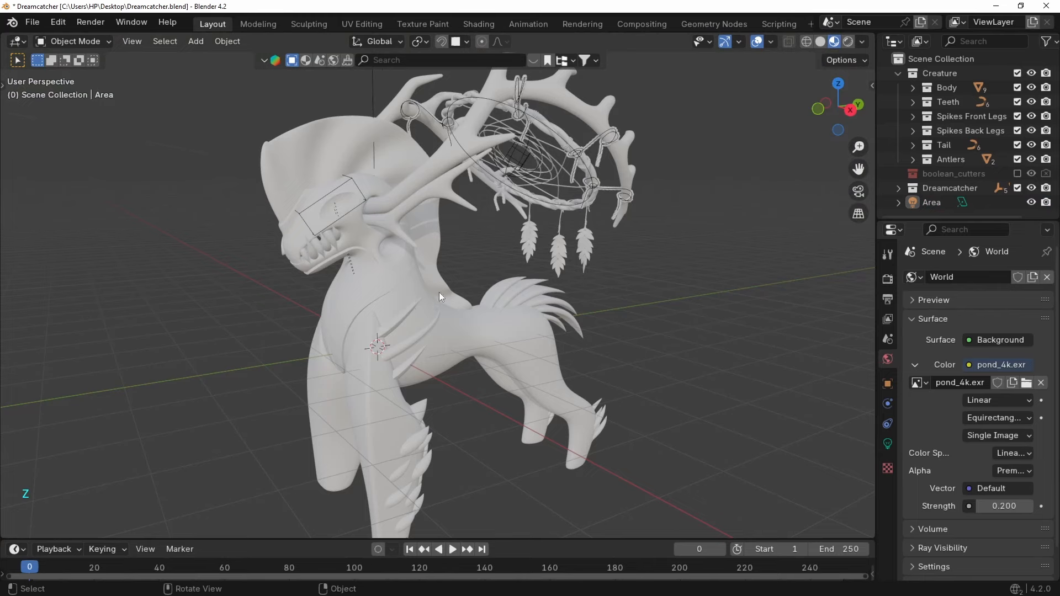
Select the creature's eye mesh and enable its render visibility and all its ray visibility options.
mouse_move(439, 293)
middle_mouse_down()
mouse_move(475, 235)
mouse_move(552, 283)
mouse_move(502, 223)
mouse_move(534, 232)
middle_mouse_up()
scroll(545, 272, "up", 2)
key("z")
left_click(750, 214)
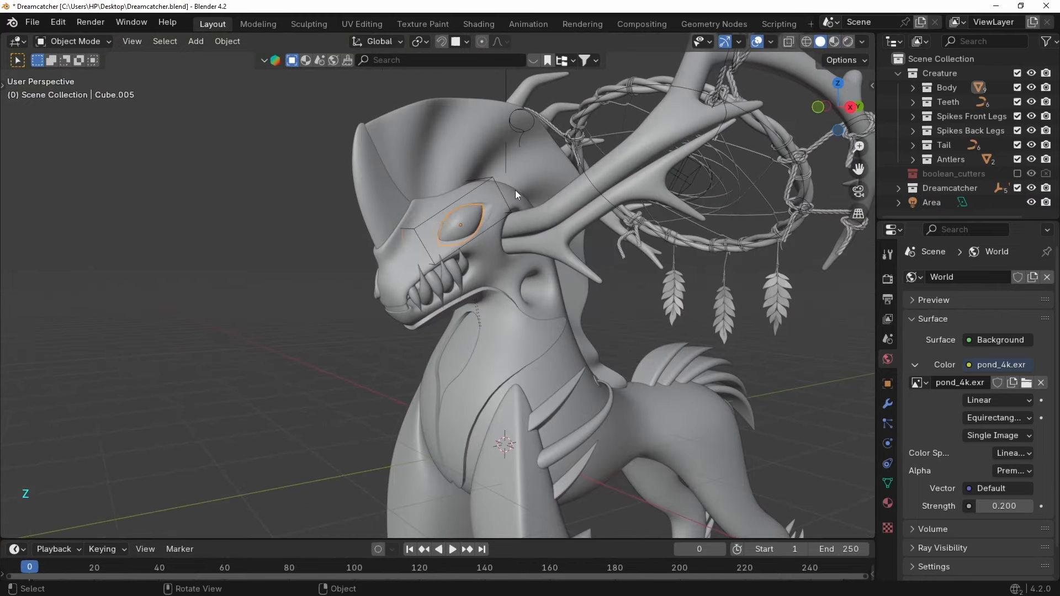
key("z")
left_click(532, 571)
middle_click_drag(688, 325, 849, 445)
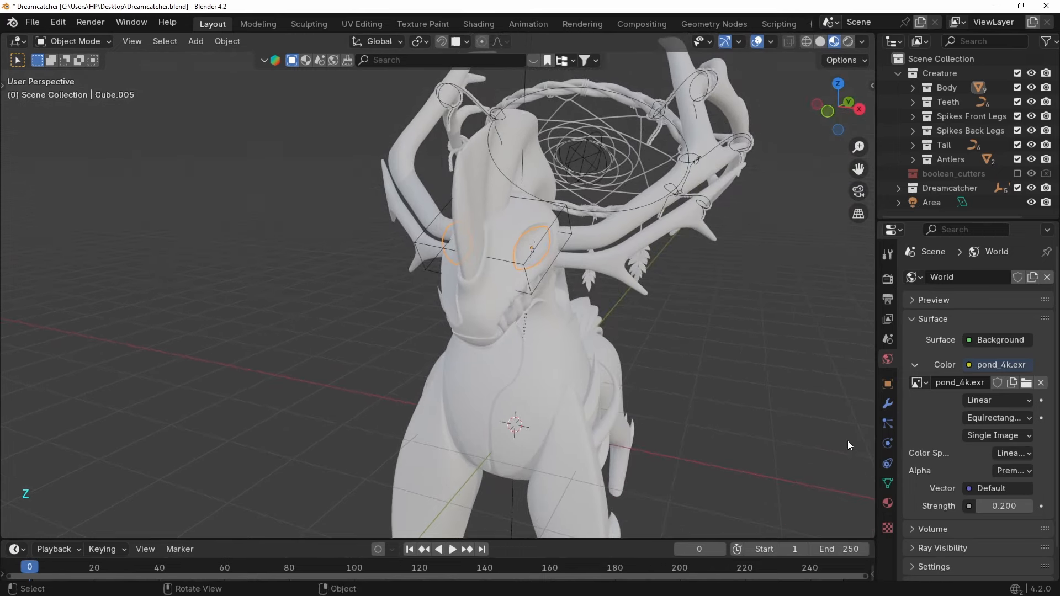
left_click(888, 384)
scroll(995, 381, "down", 6)
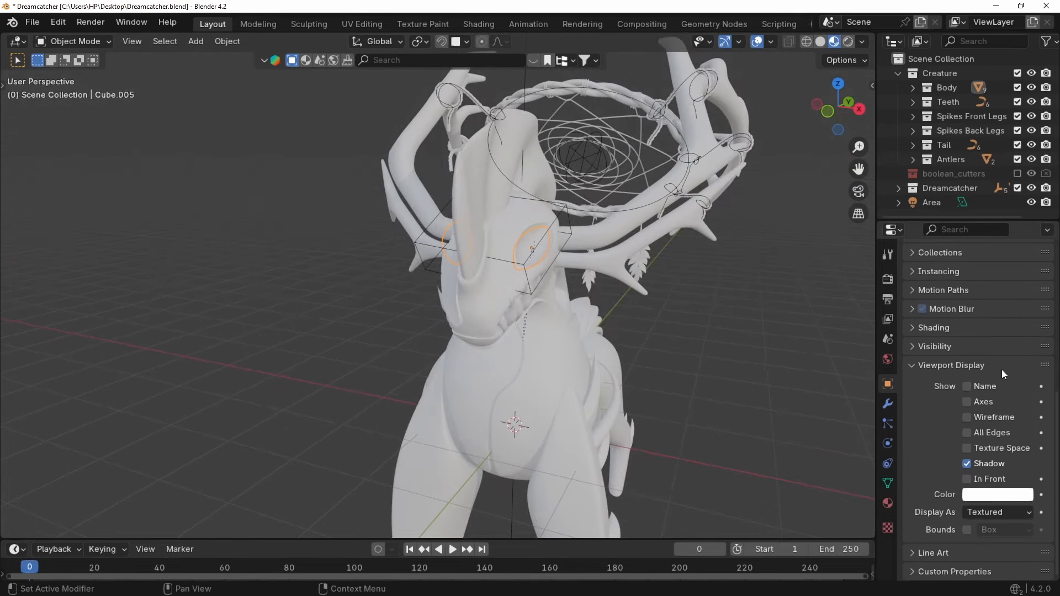
left_click(914, 345)
scroll(1019, 308, "down", 4)
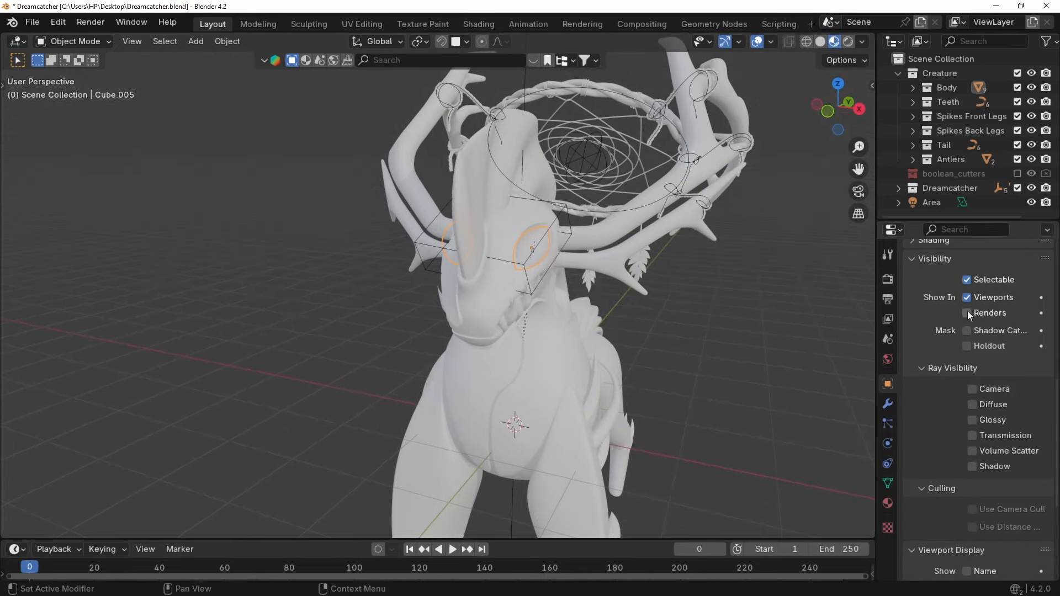
left_click_drag(975, 392, 975, 468)
left_click(938, 368)
Select the creature's body and turn the timeline area into an enlarged Shader Editor with its sidebar hidden.
middle_click_drag(826, 387, 450, 309)
scroll(387, 280, "down", 2)
left_click(520, 336)
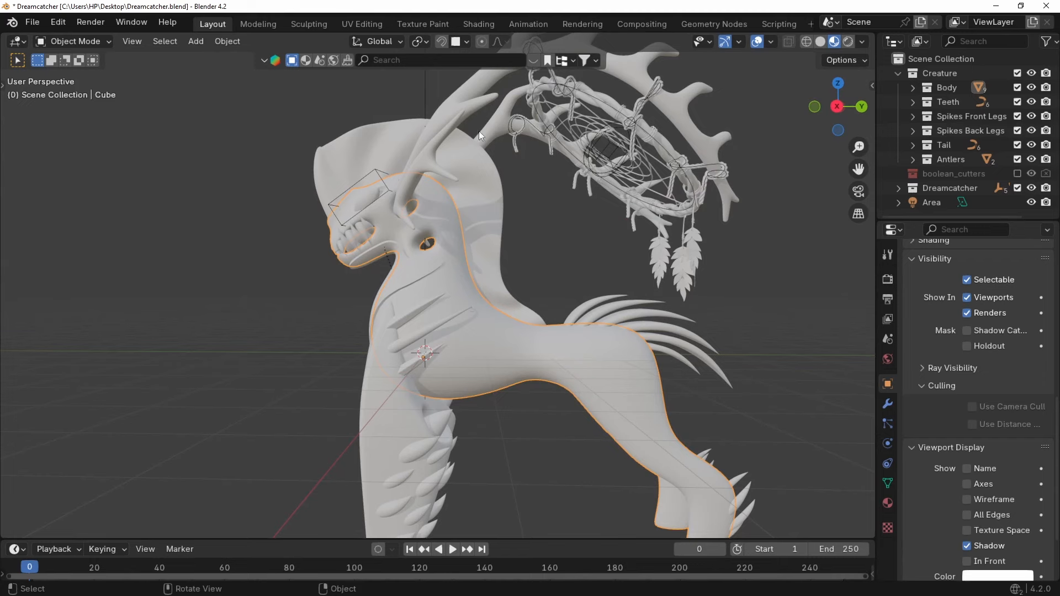
middle_click_drag(498, 249, 555, 188)
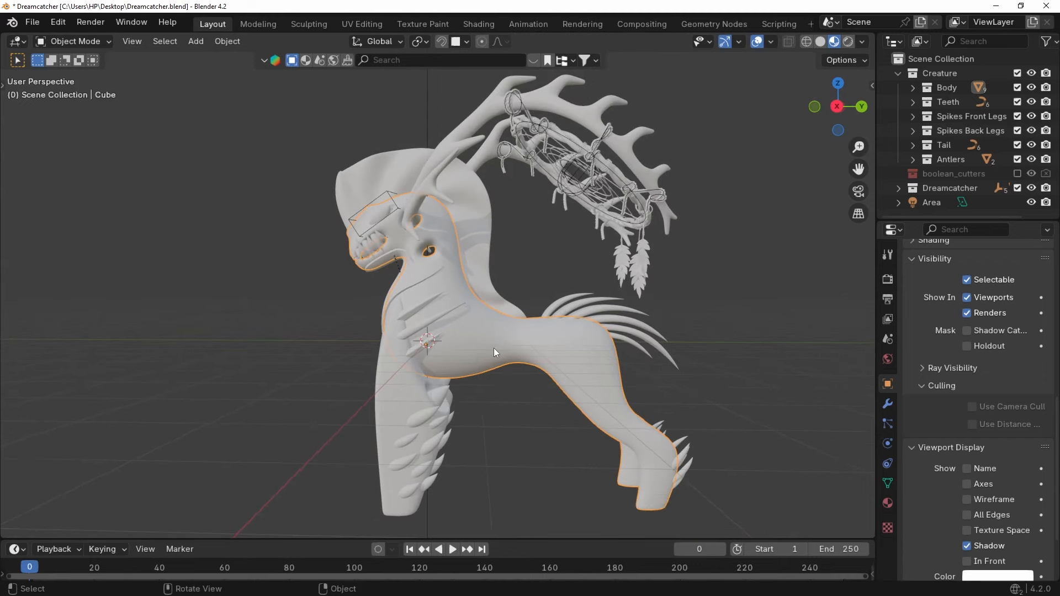
left_click_drag(563, 539, 569, 298)
left_click(16, 308)
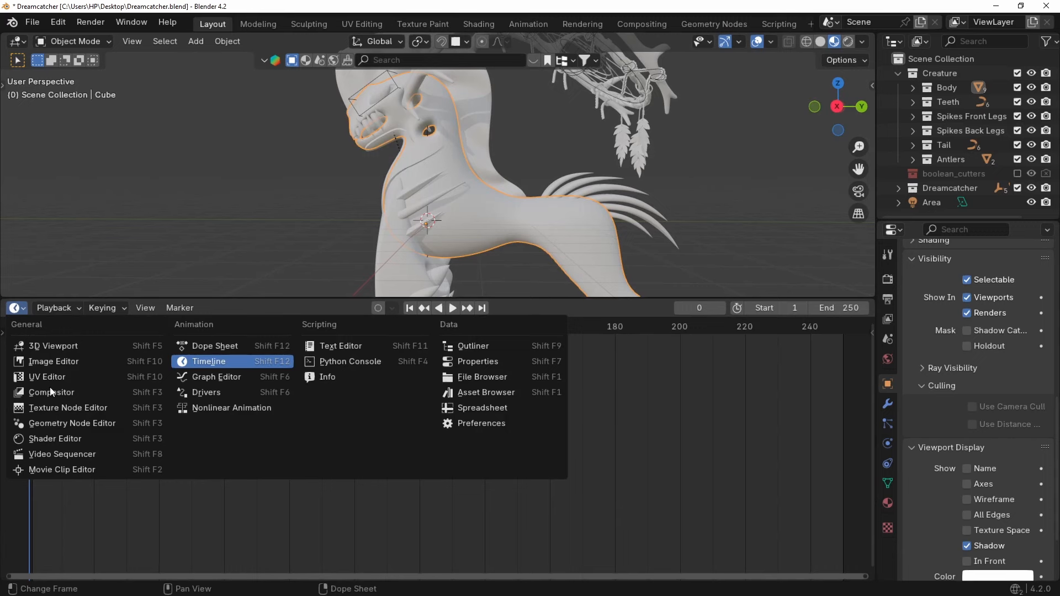
left_click(54, 437)
left_click(164, 440)
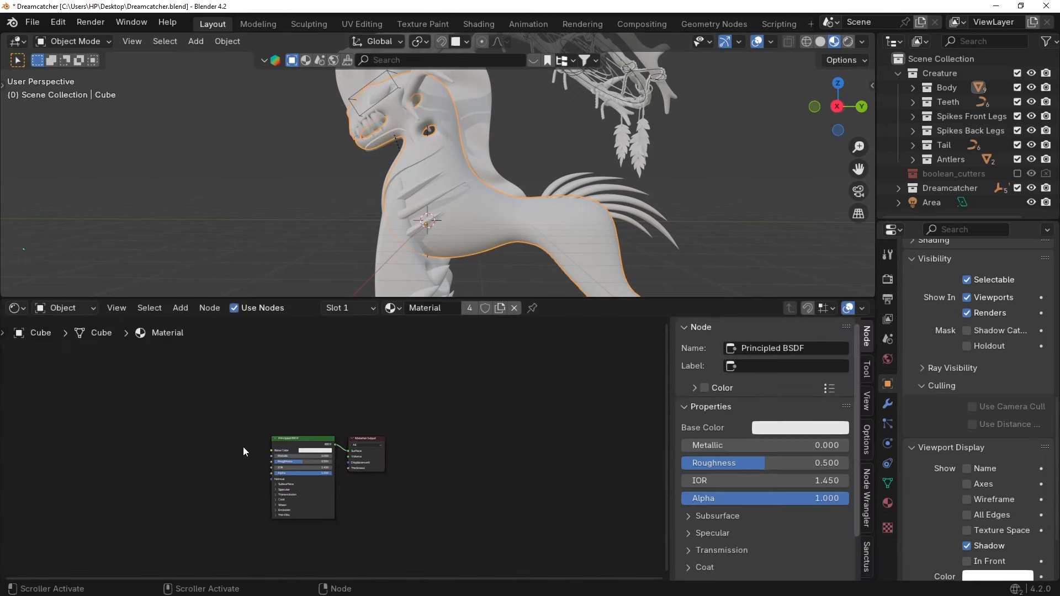
key("n")
scroll(410, 446, "up", 4)
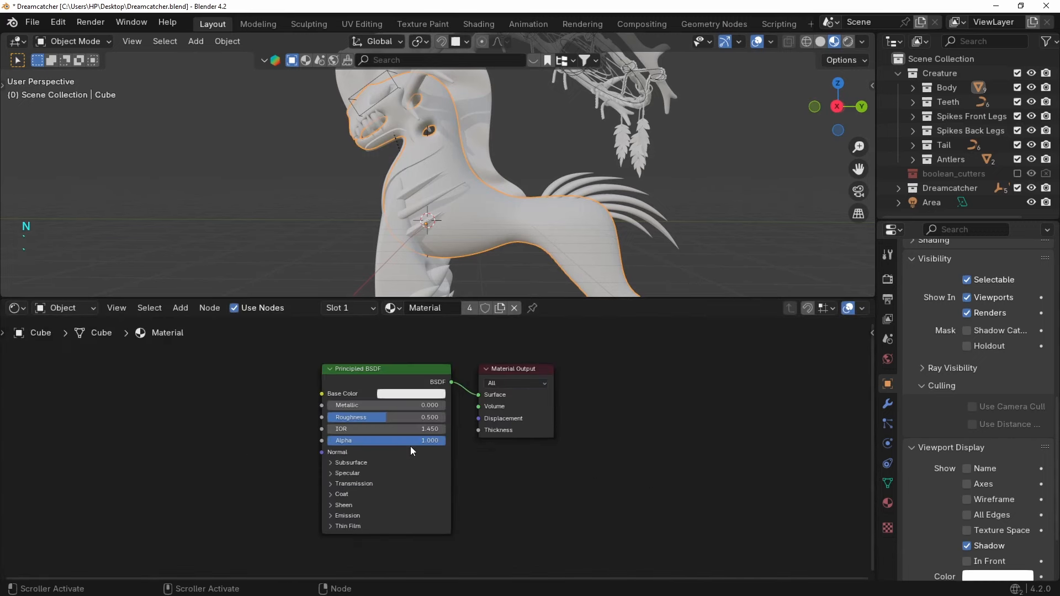
Change the body material's base color to pale pink and unlink that shared material from the other meshes, including the face piece.
left_click(522, 406)
left_click_drag(522, 291, 514, 271)
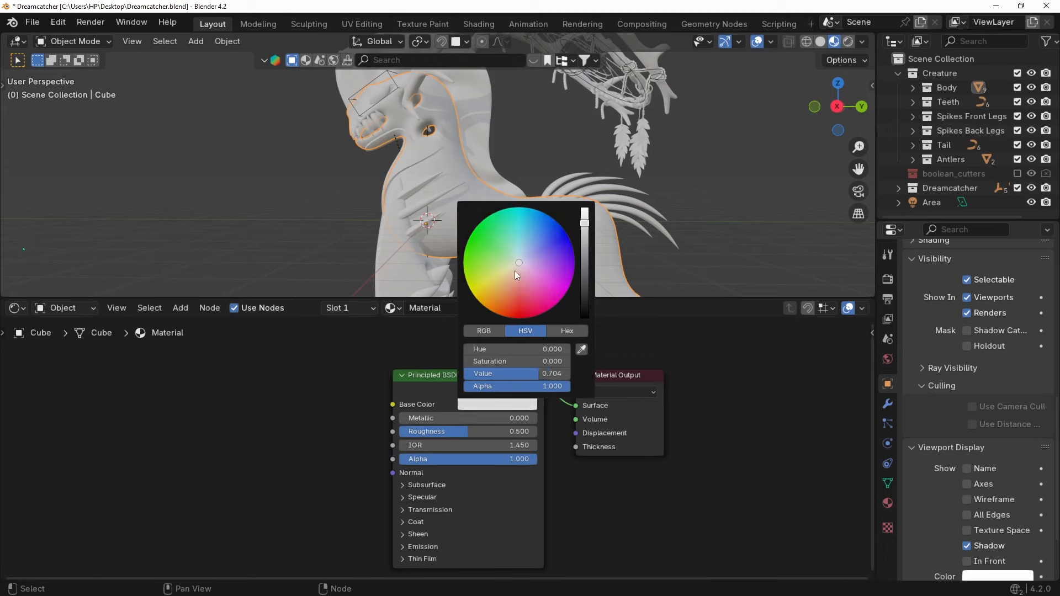
left_click(413, 177)
middle_click_drag(413, 178, 516, 237)
left_click(514, 308)
left_click(426, 156)
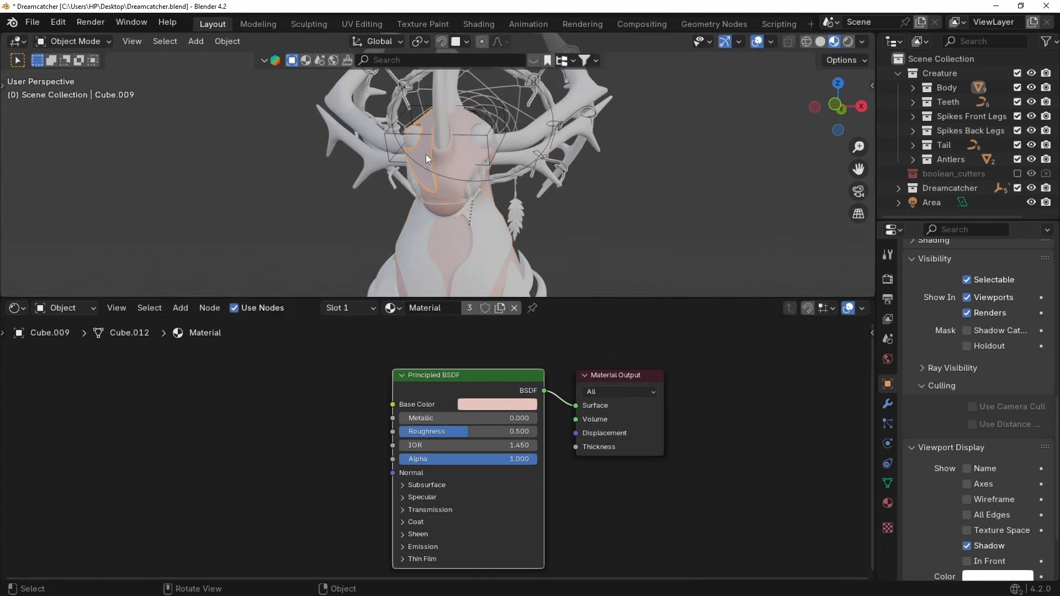
left_click(514, 308)
Set the body material's roughness to about 0.347 and its subsurface weight to 1.000.
middle_click_drag(548, 201, 428, 161)
scroll(470, 228, "up", 5)
scroll(459, 193, "up", 2)
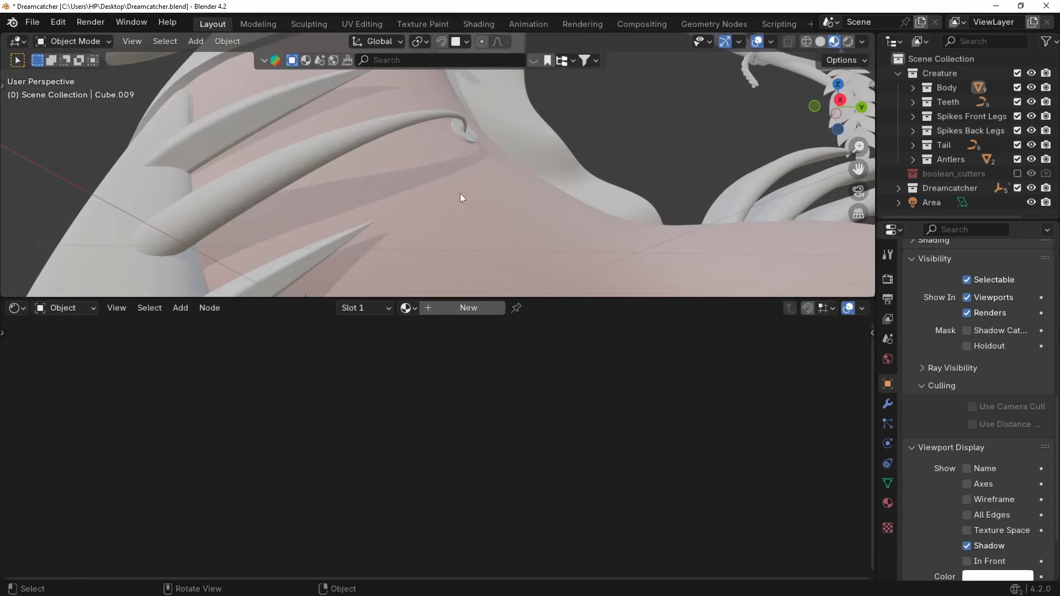
left_click(459, 193)
scroll(423, 456, "down", 1)
middle_click_drag(423, 456, 496, 440)
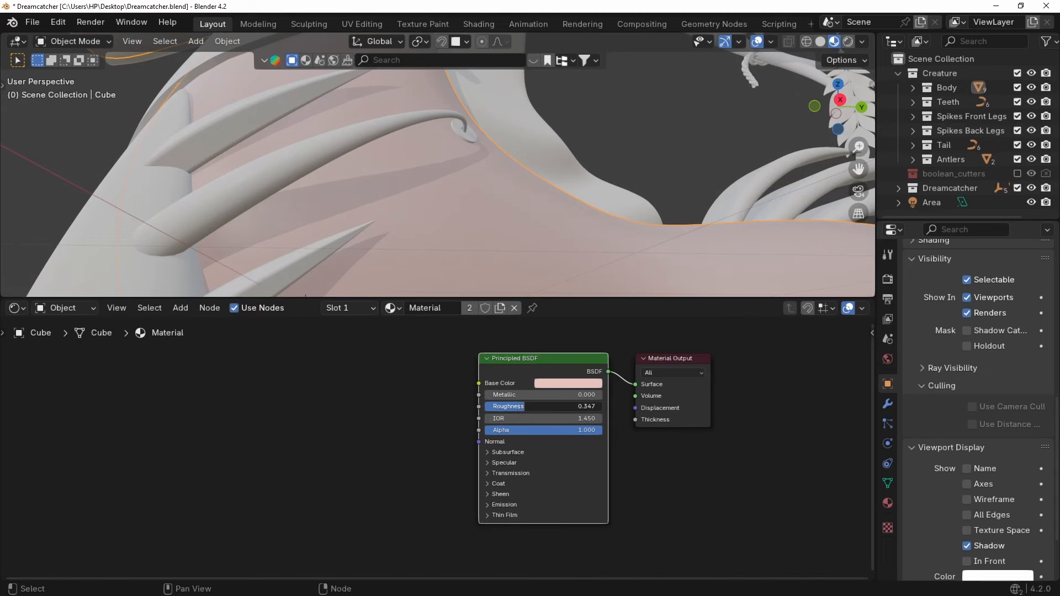
middle_click_drag(523, 273, 529, 227)
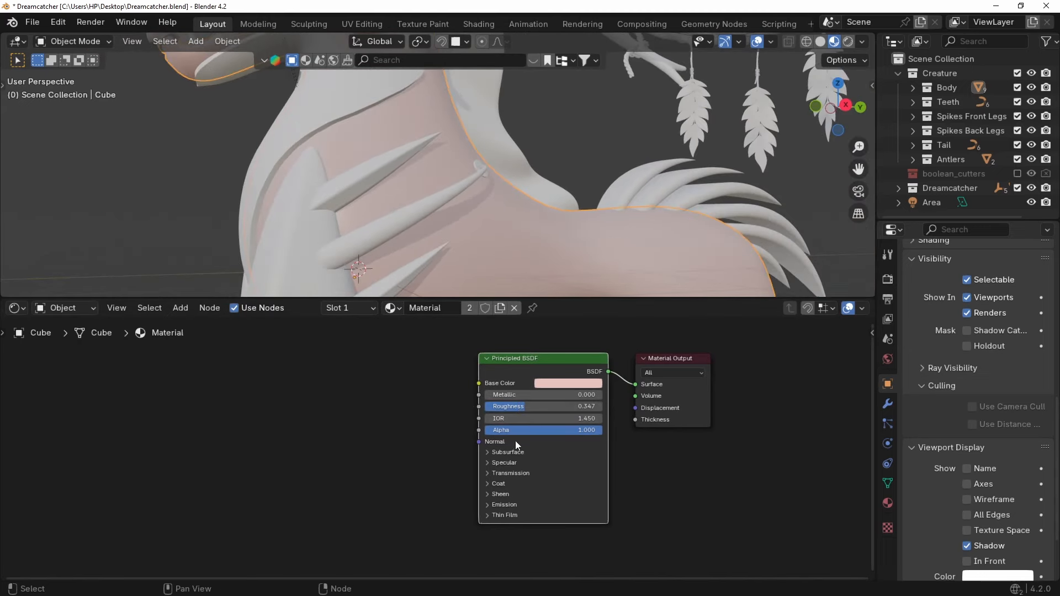
left_click(507, 451)
left_click_drag(519, 479, 602, 478)
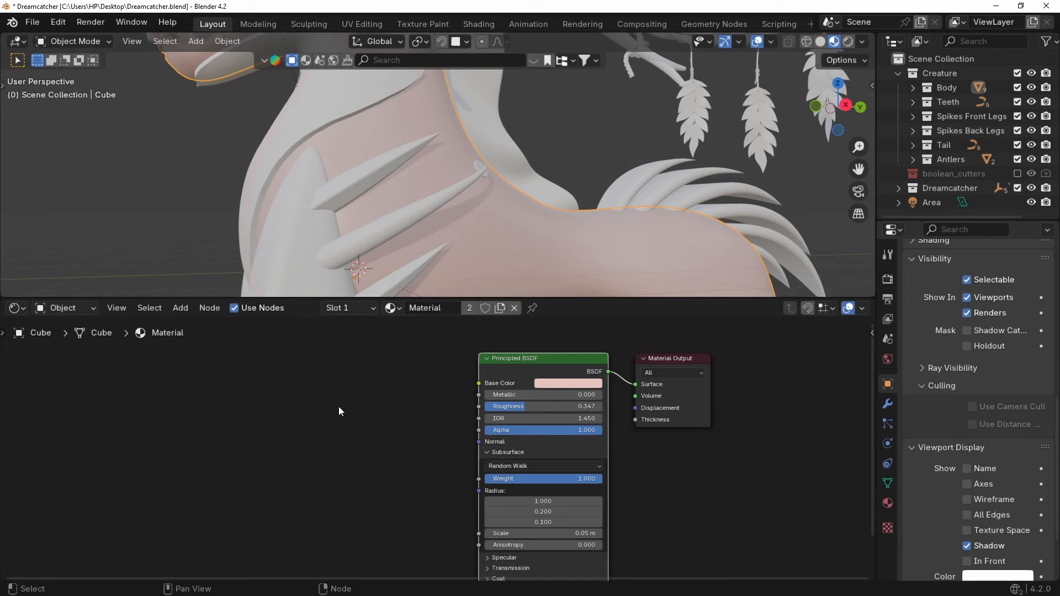
Add a Bump node and connect it to the Normal input of the body's Principled BSDF.
key("shift+a")
type("bum")
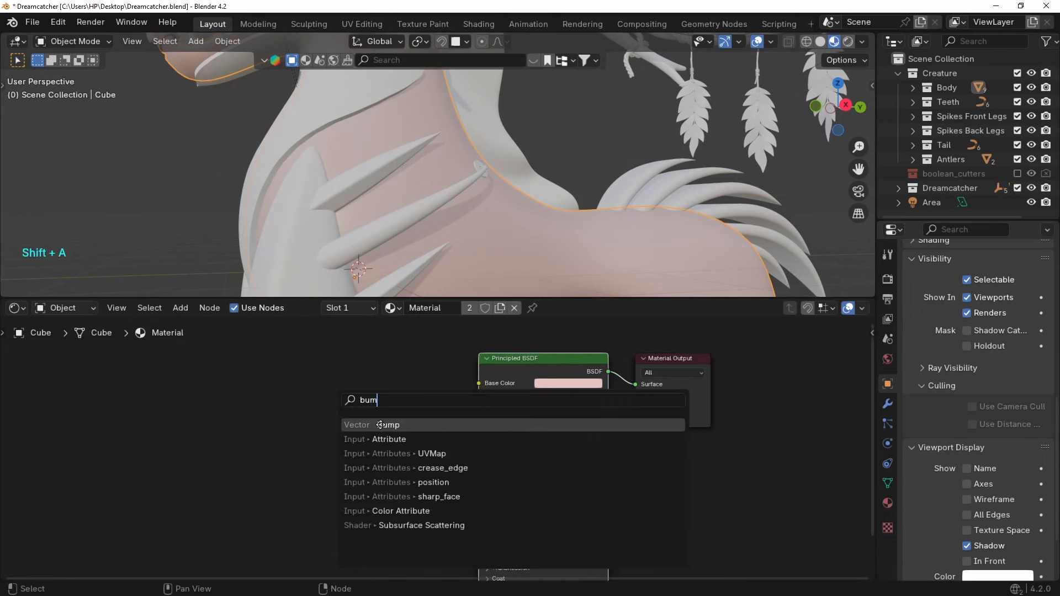
left_click(379, 424)
left_click(426, 475)
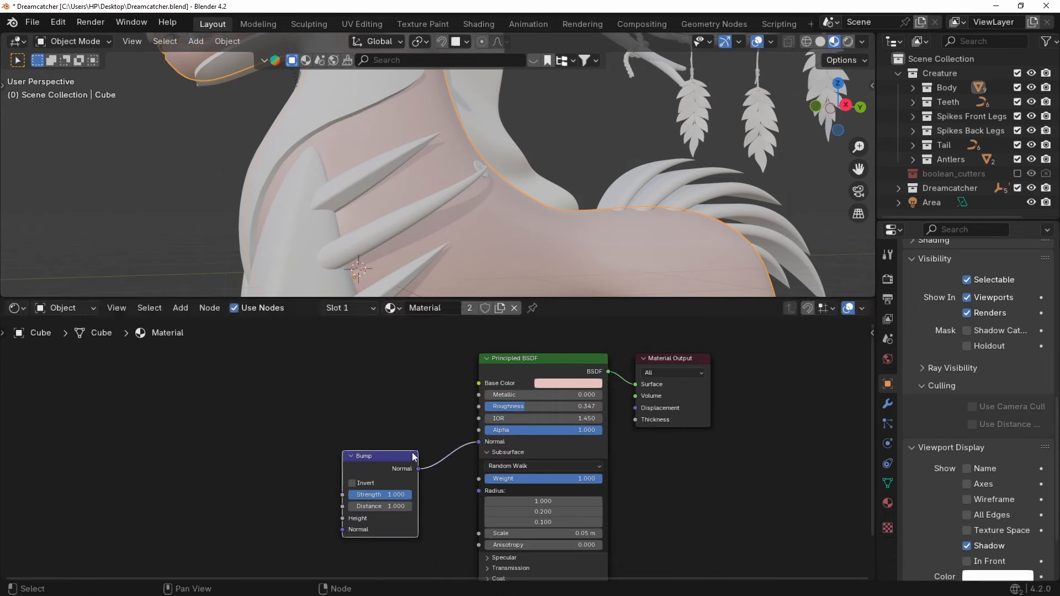
Add a Color Ramp node before the Bump node in the body material.
middle_click_drag(287, 447, 365, 434)
key("shift+a")
type("colo")
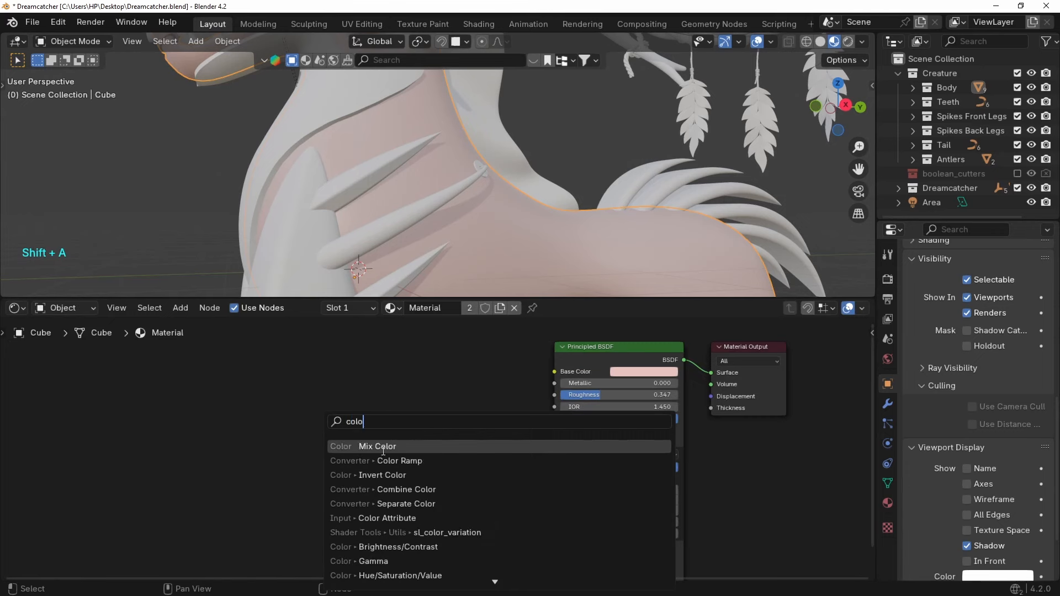
left_click(384, 446)
left_click(266, 440)
Add a Voronoi Texture before the Color Ramp and attach Texture Coordinate and Mapping nodes to its Vector input.
key("shift+a")
type("v")
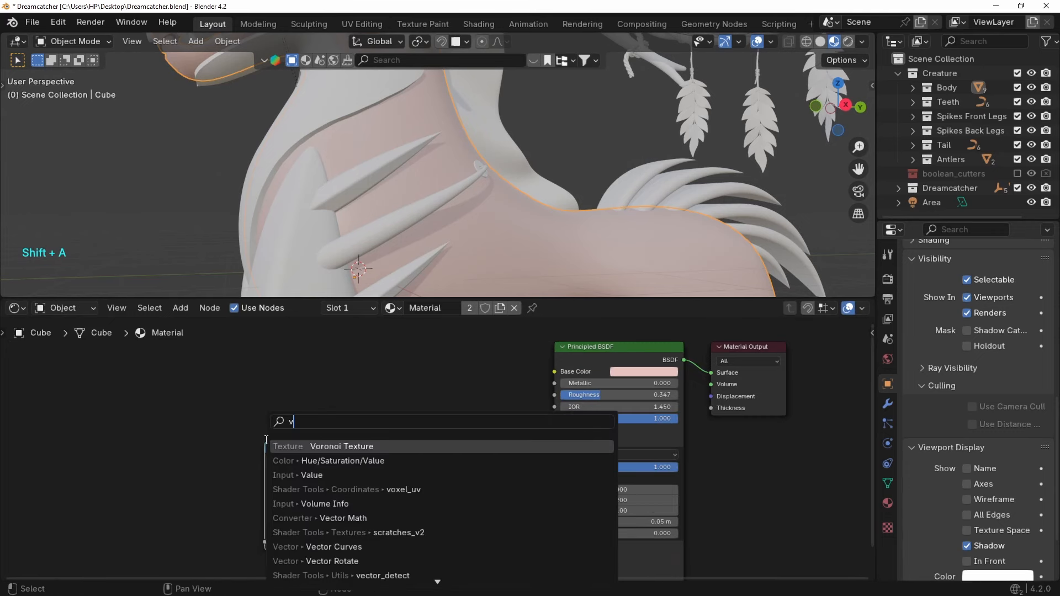
type("or")
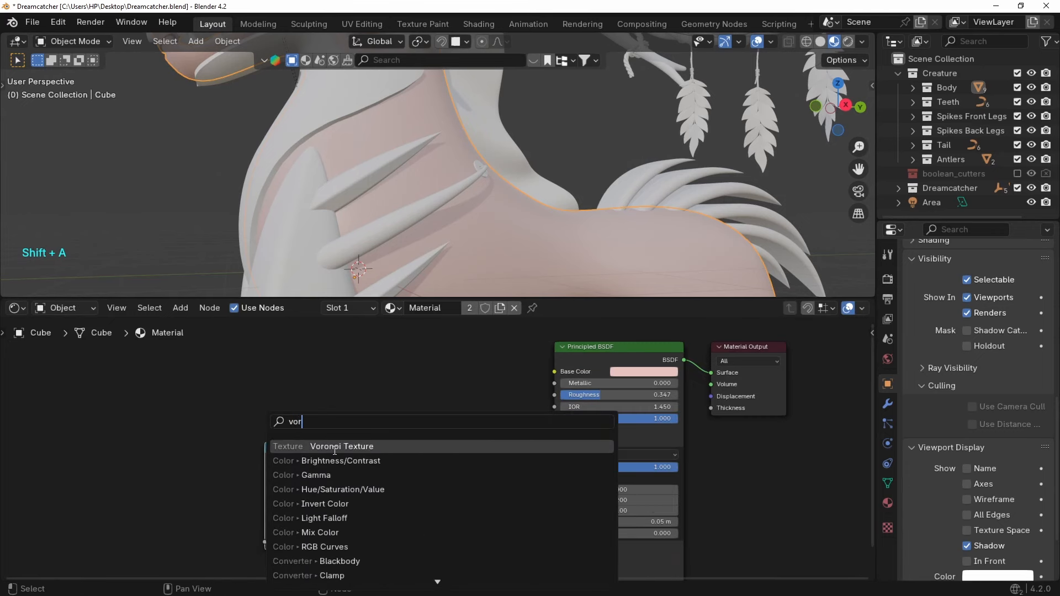
left_click(335, 446)
left_click(210, 439)
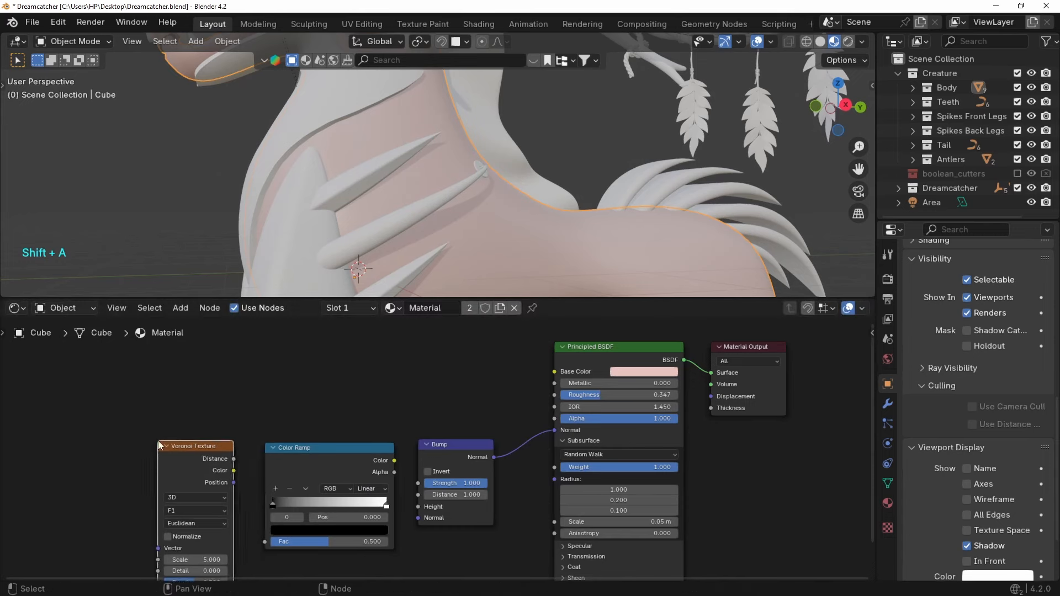
key("ctrl+t")
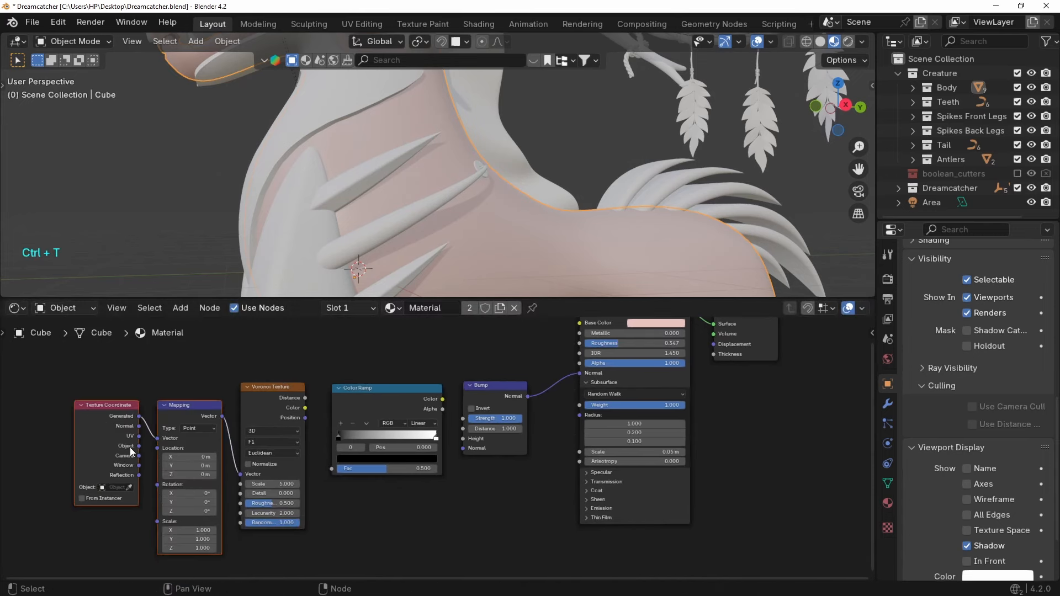
Check in the preferences whether the Node Wrangler add-on is enabled.
left_click(58, 22)
left_click(95, 207)
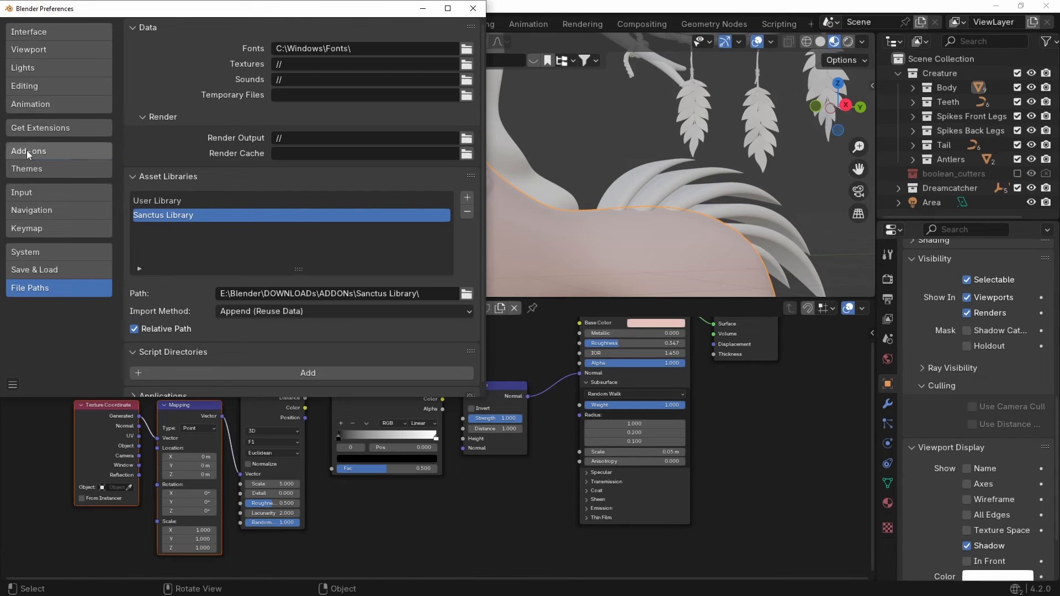
left_click(27, 150)
type("wra")
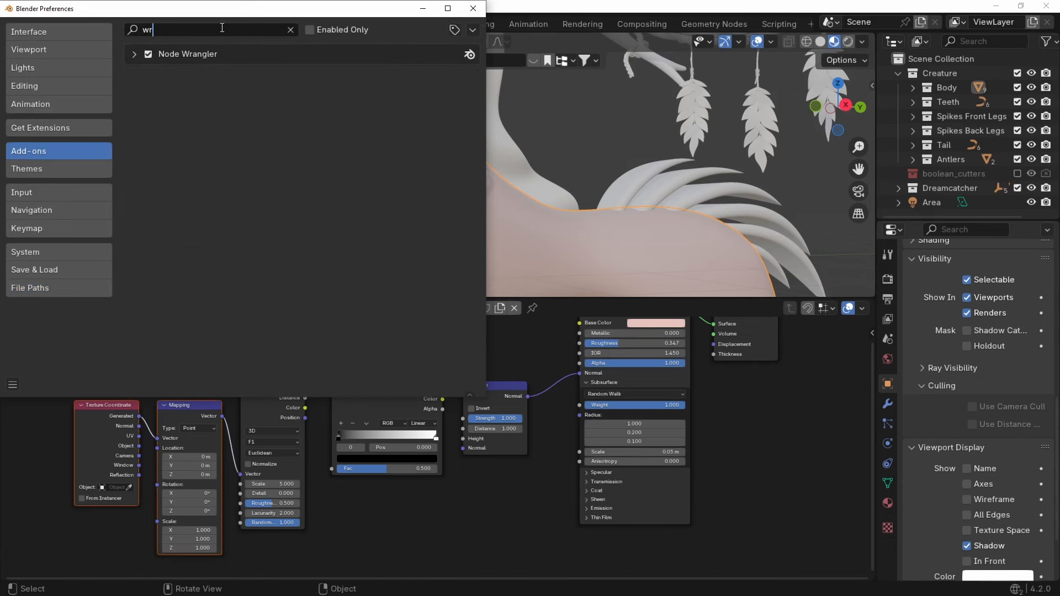
left_click(481, 11)
Connect Object coordinates to the Mapping vector, the Voronoi Distance to the Color Ramp factor, and the ramp's Color to the Bump Height.
scroll(287, 409, "up", 1)
left_click_drag(115, 445, 134, 437)
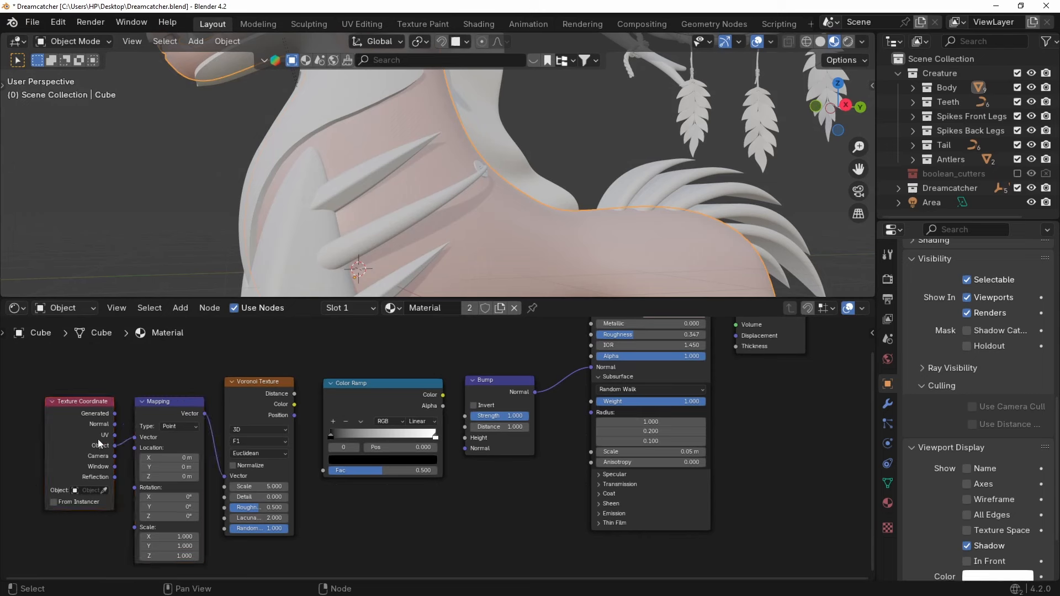
left_click_drag(294, 394, 323, 470)
left_click_drag(443, 395, 470, 440)
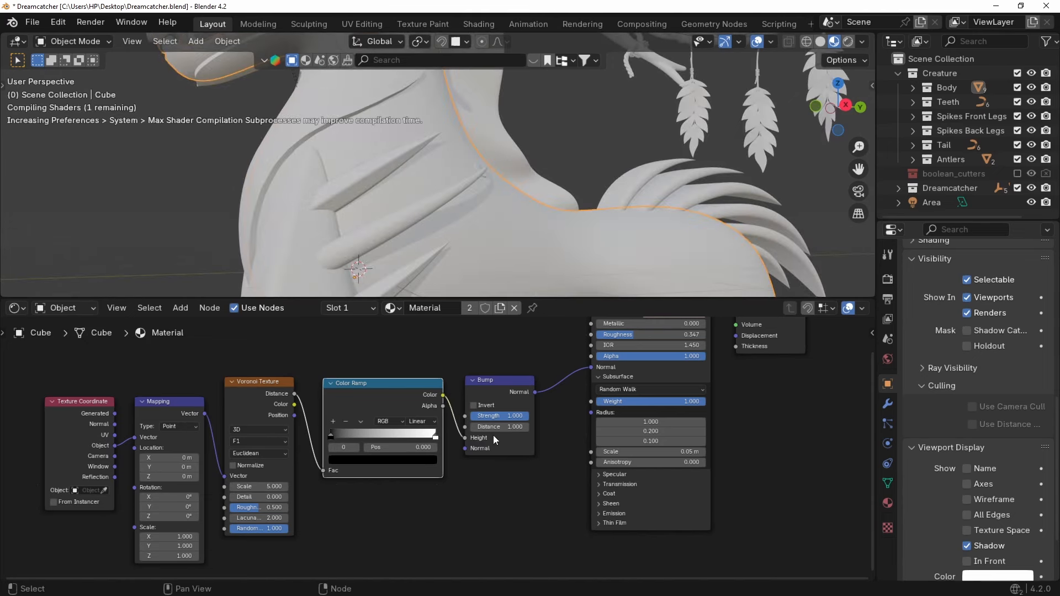
scroll(503, 246, "up", 1)
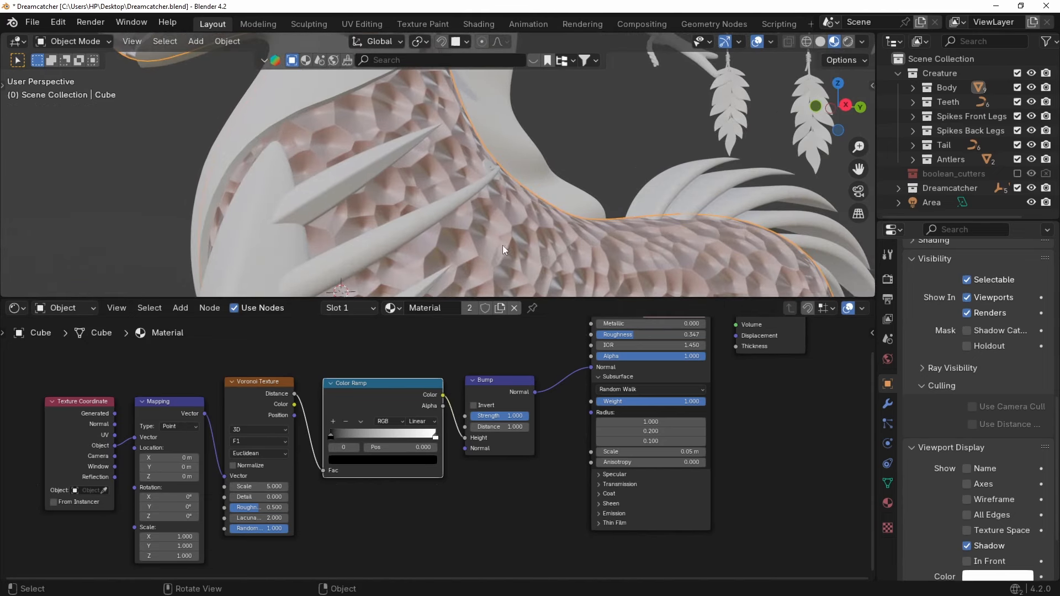
Set the Voronoi Texture's scale to 50 and enable Invert on the Bump node.
middle_click_drag(516, 440, 469, 422)
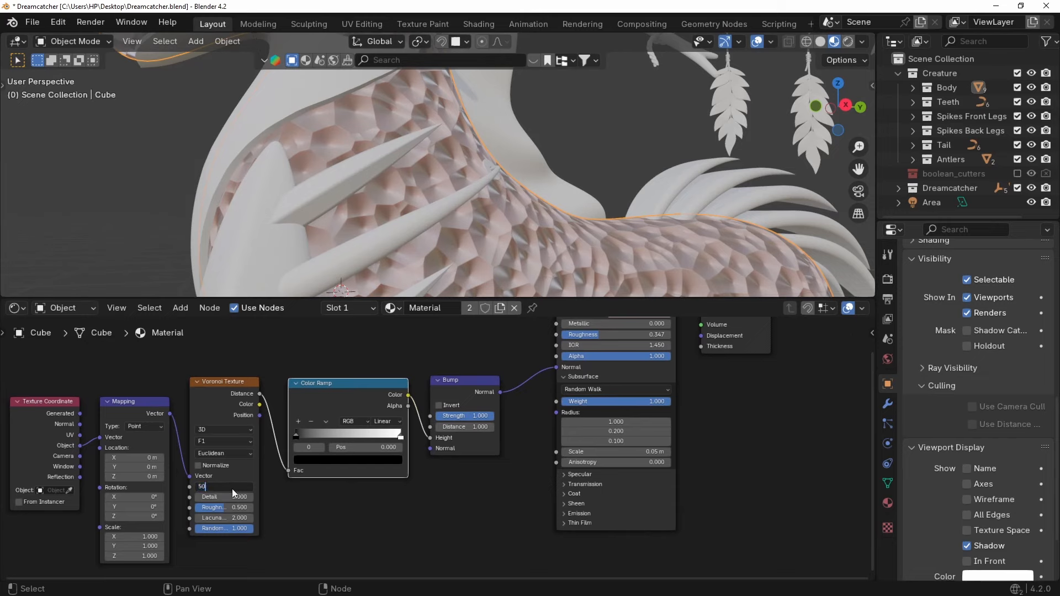
key("Return")
middle_click_drag(448, 232, 473, 195)
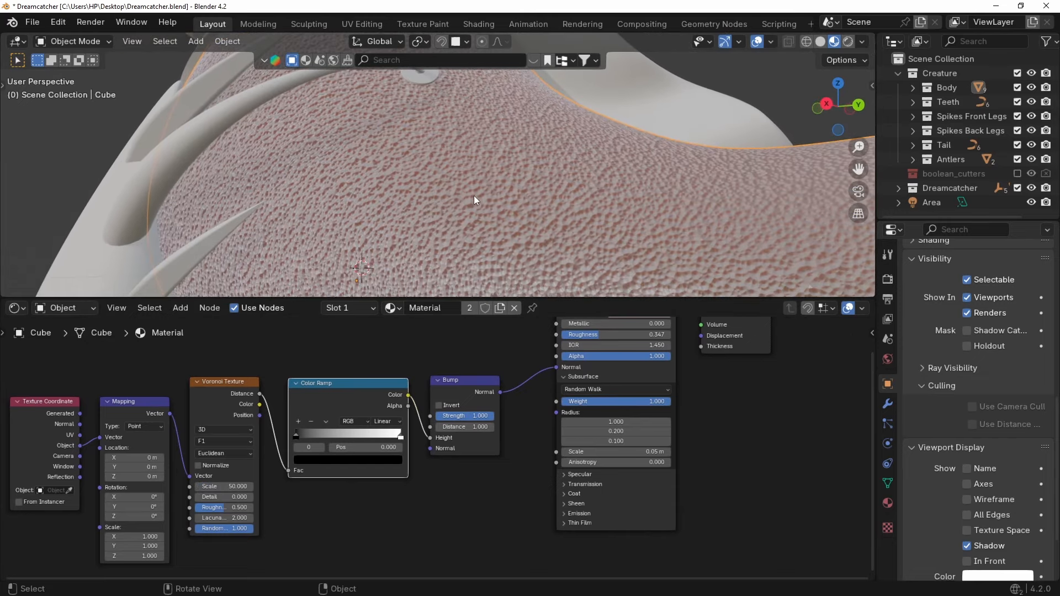
left_click(438, 405)
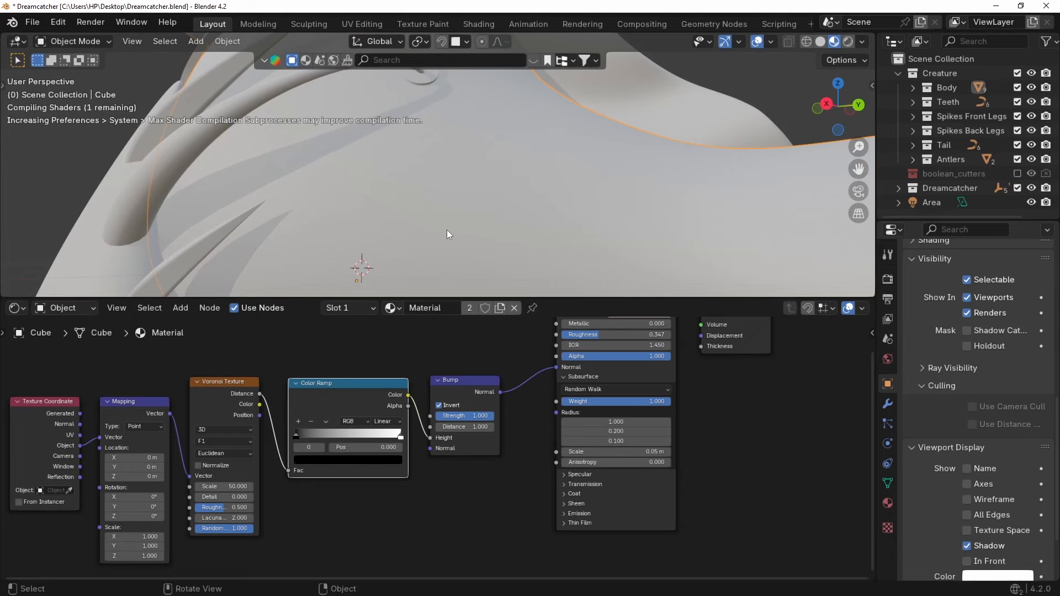
scroll(258, 489, "up", 1)
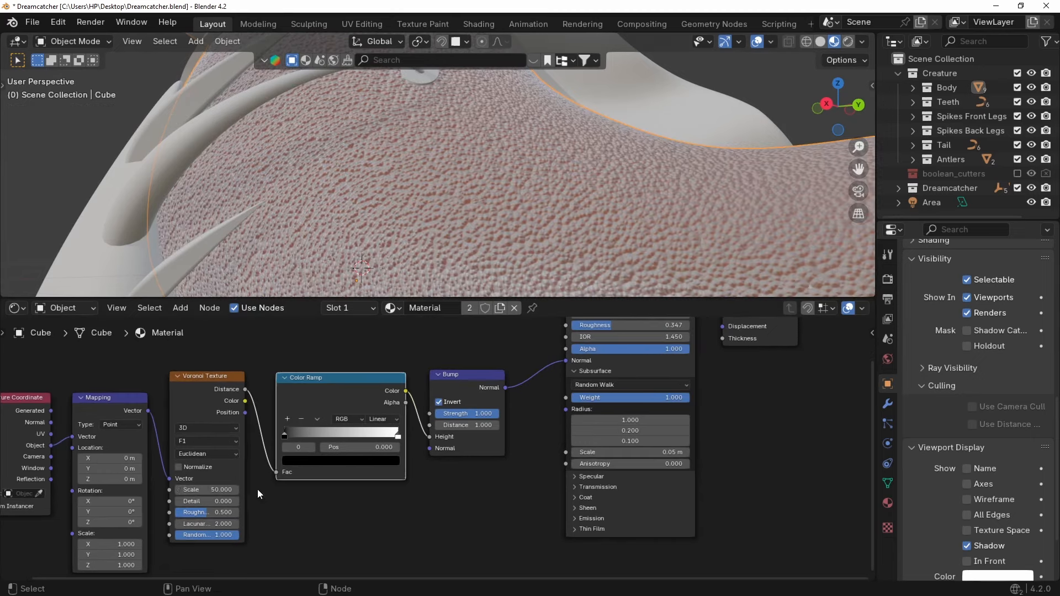
Set the Voronoi Texture's scale to 60 and the Bump node's strength to 0.2.
type("60")
key("Return")
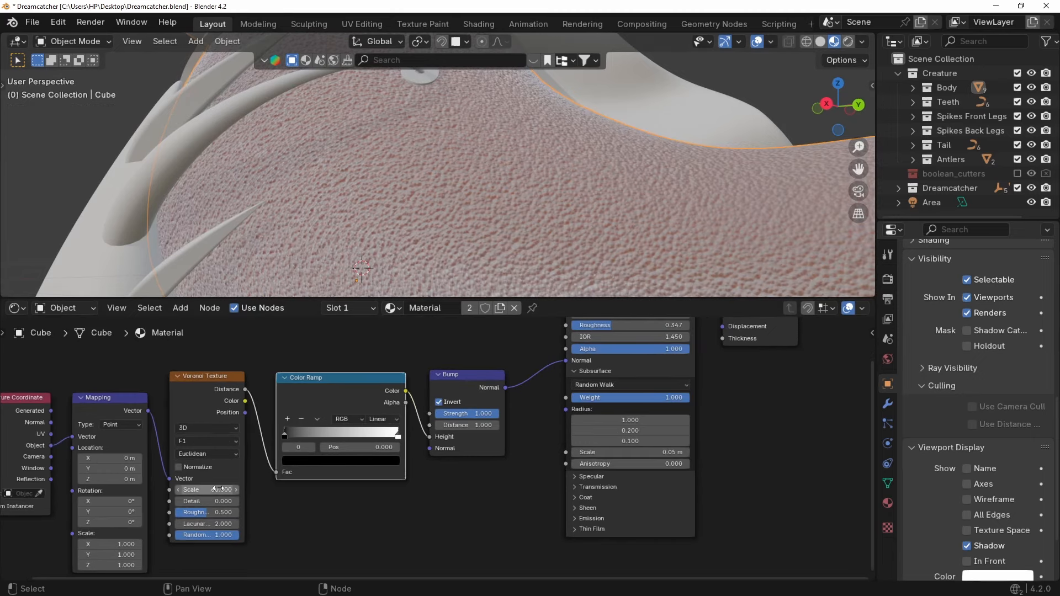
left_click(471, 413)
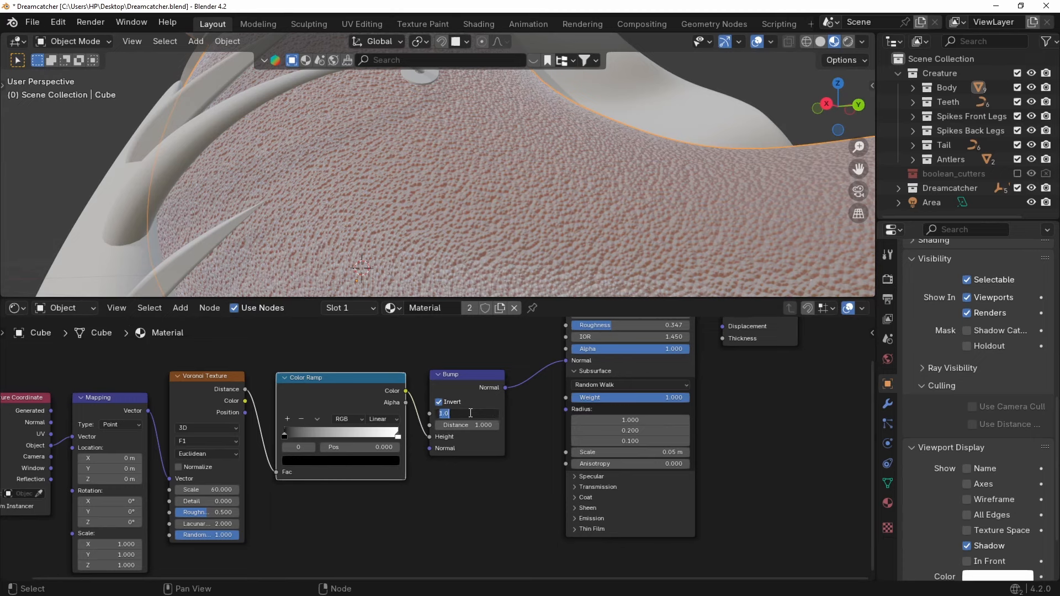
type("0.2")
key("Return")
Set the Voronoi Texture's scale to 65.
middle_click_drag(589, 127, 597, 174, "shift")
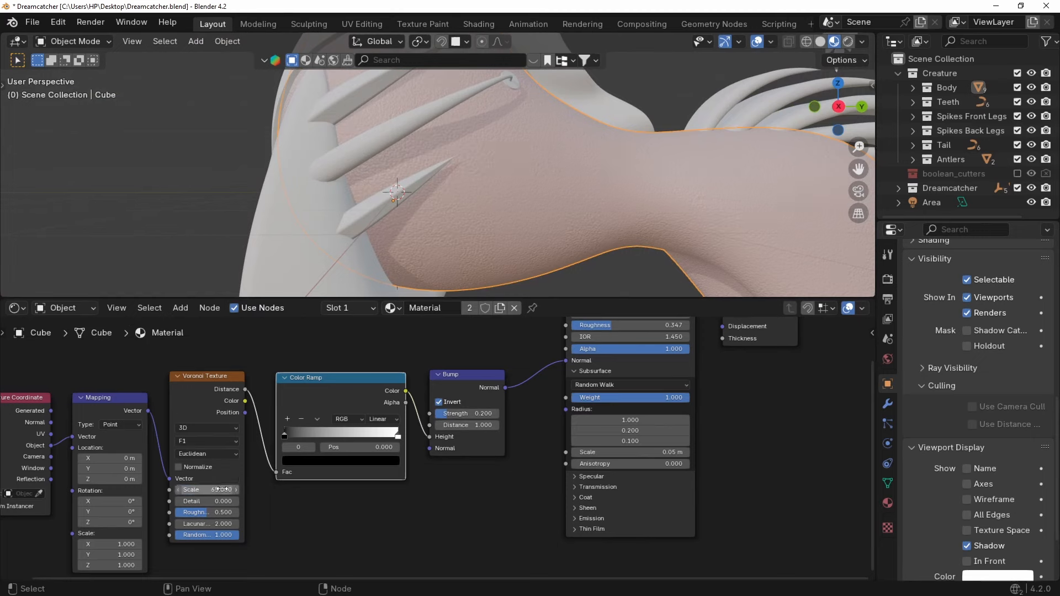
middle_click_drag(476, 189, 519, 177)
scroll(518, 192, "down", 1)
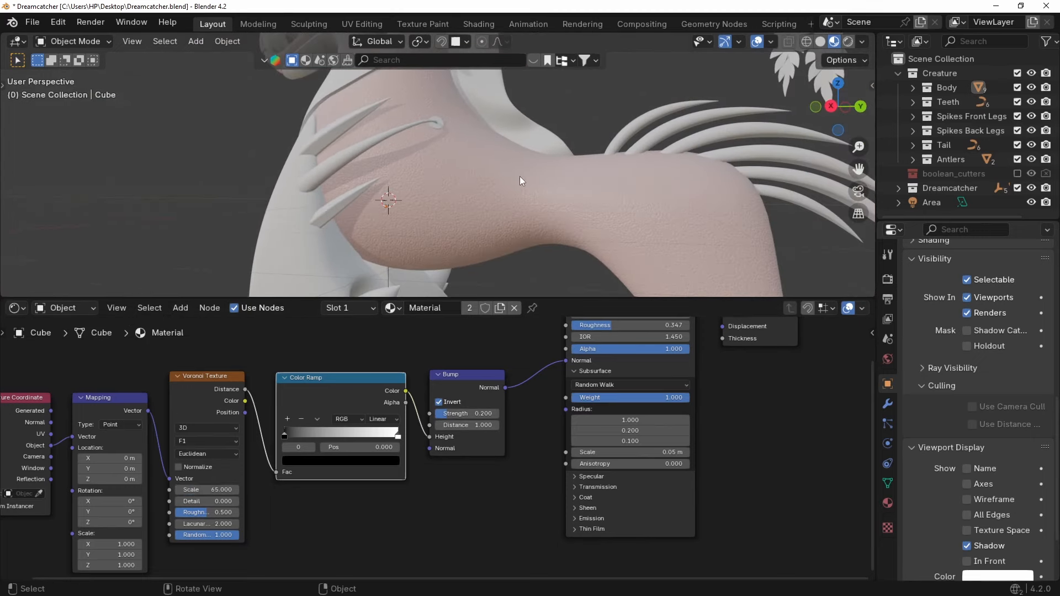
Insert a Mix Shader between the body's Principled BSDF and the Material Output, spacing the output node away from it.
scroll(460, 387, "down", 2)
middle_click_drag(461, 386, 383, 435)
key("g")
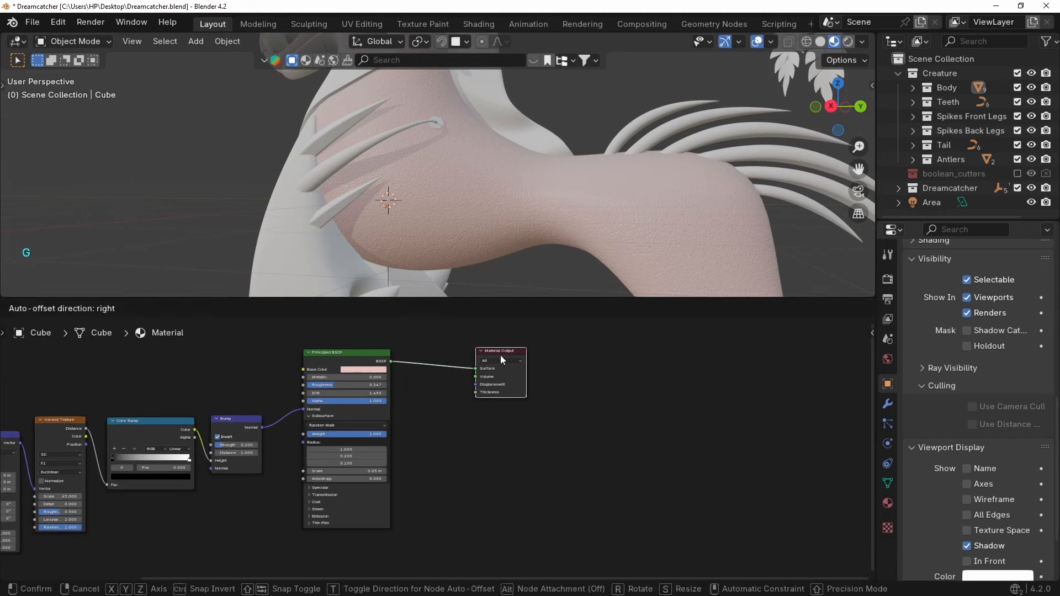
left_click(500, 356)
right_click_drag(414, 361, 508, 357, "ctrl+shift")
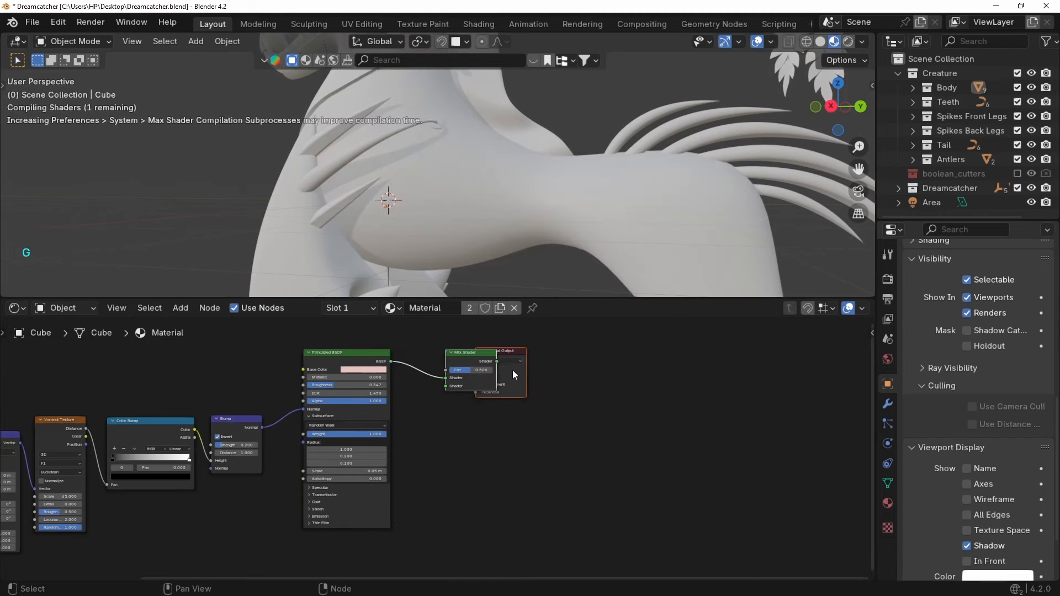
scroll(512, 370, "up", 1)
key("g")
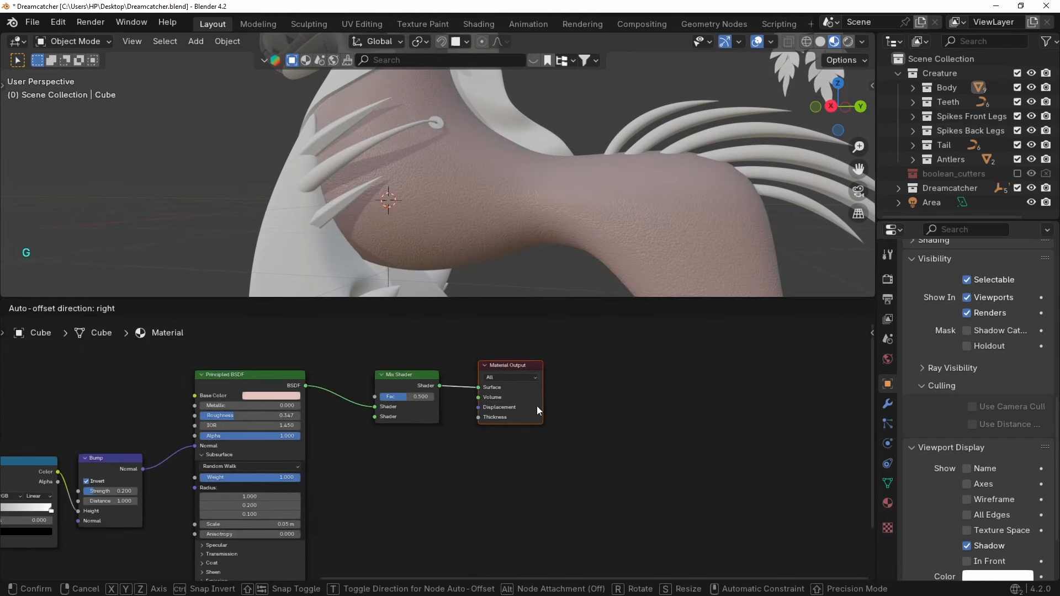
left_click(536, 406)
Add a second Color Ramp and a Noise Texture above the Principled BSDF, with the noise mapped through Object coordinates.
middle_click_drag(374, 375, 475, 468)
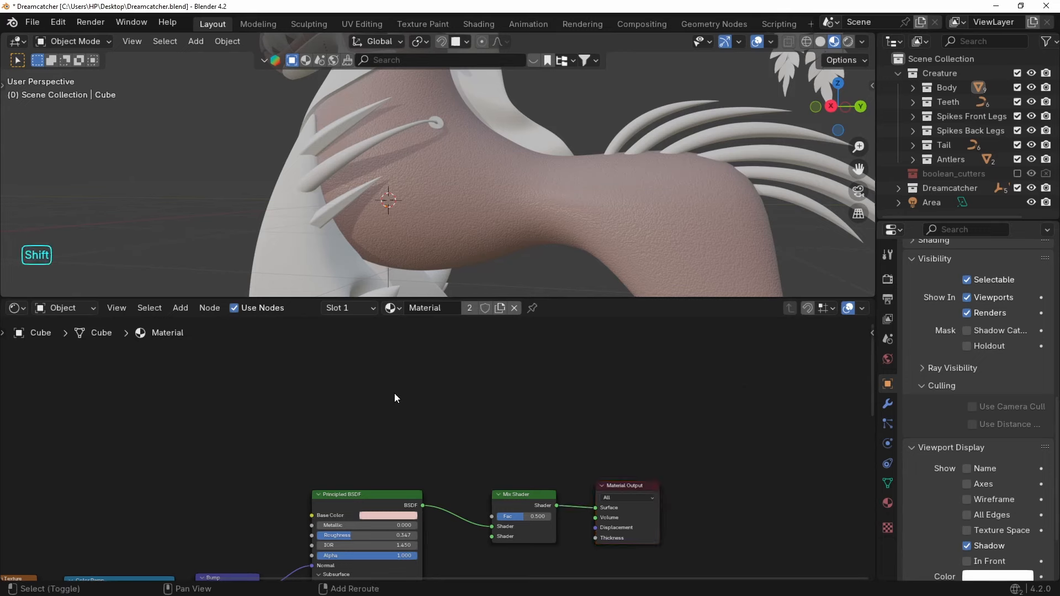
key("shift+a")
type("colo")
left_click(479, 434)
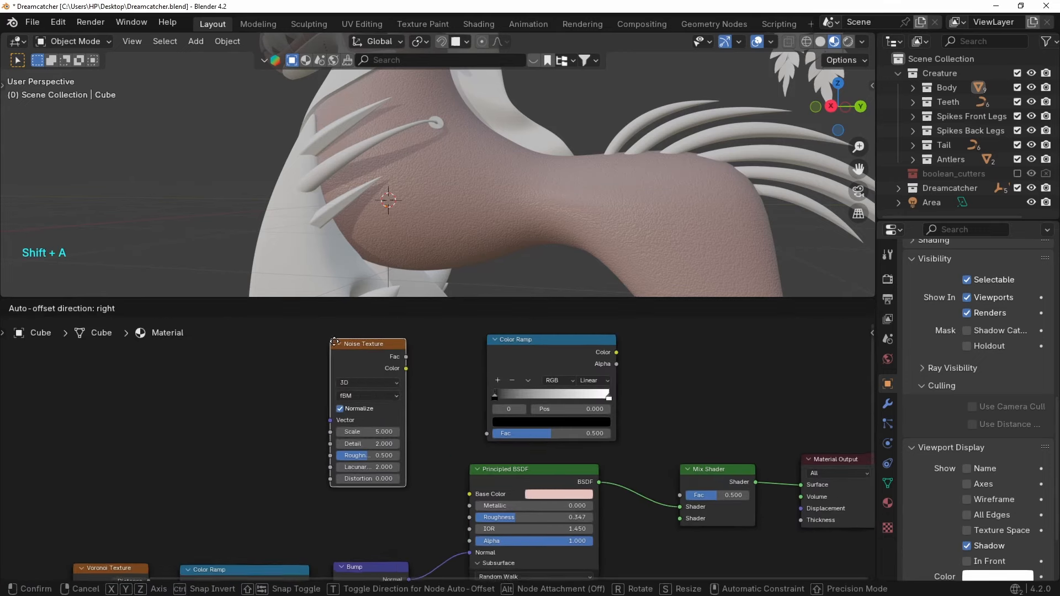
left_click(217, 420)
key("ctrl+t")
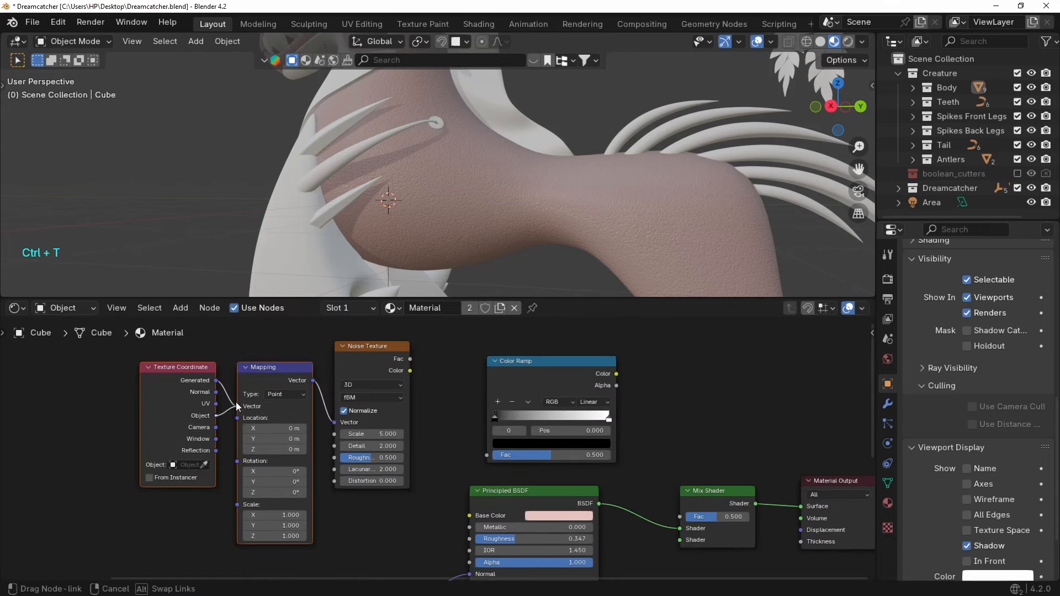
Link the Noise Texture's Fac to the Mix Shader factor and insert the new Color Ramp into that link.
left_click_drag(410, 358, 682, 512)
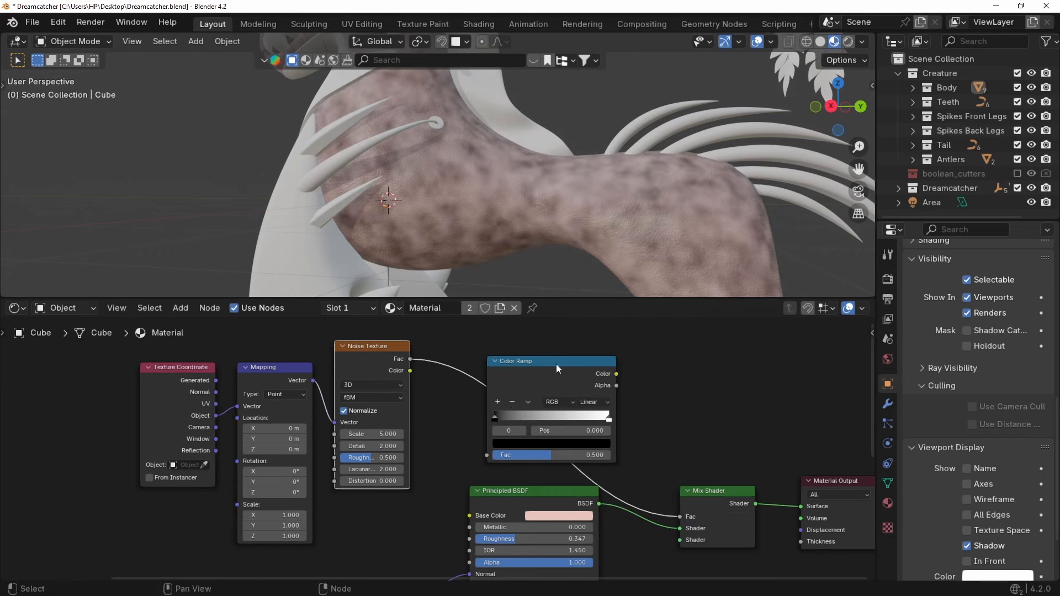
left_click(555, 365)
key("g")
left_click(506, 415)
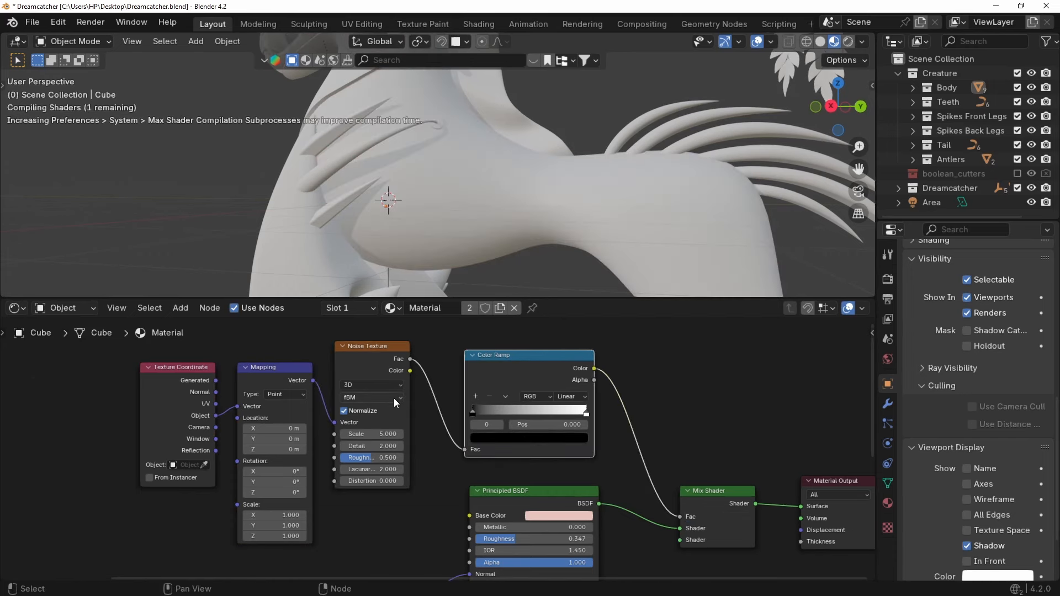
Set the Noise Texture type to Hetero Terrain and bring the ramp's stops close together, with the white stop at about 0.337.
scroll(393, 398, "up", 2)
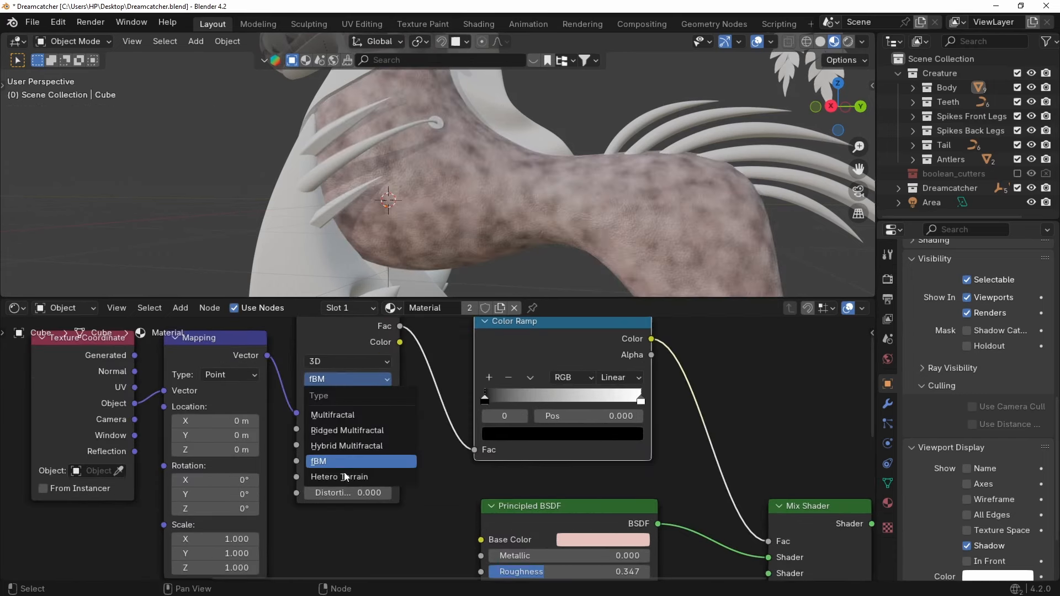
left_click(341, 476)
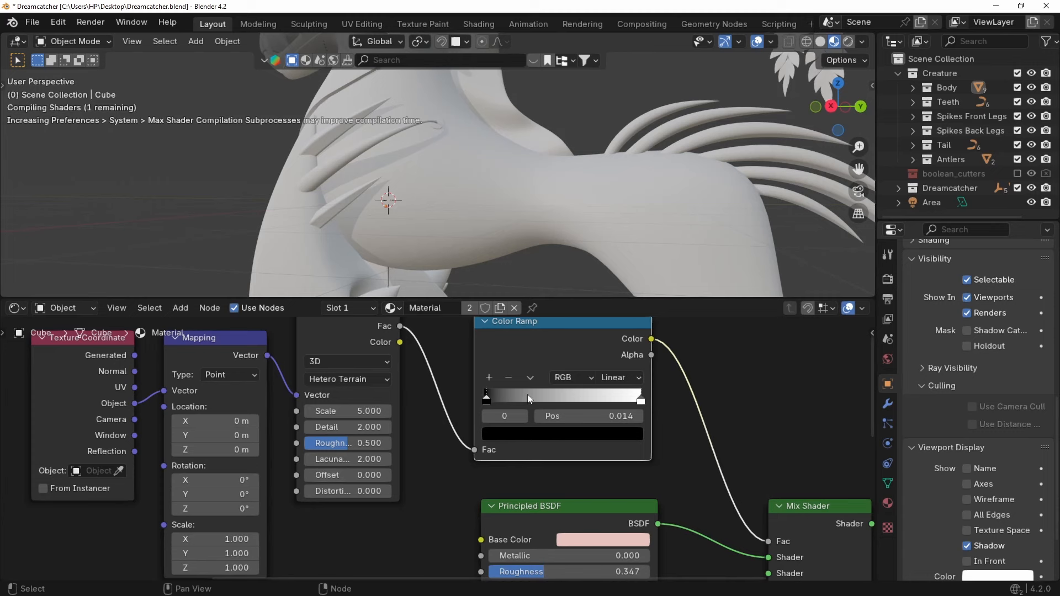
left_click_drag(554, 394, 558, 395)
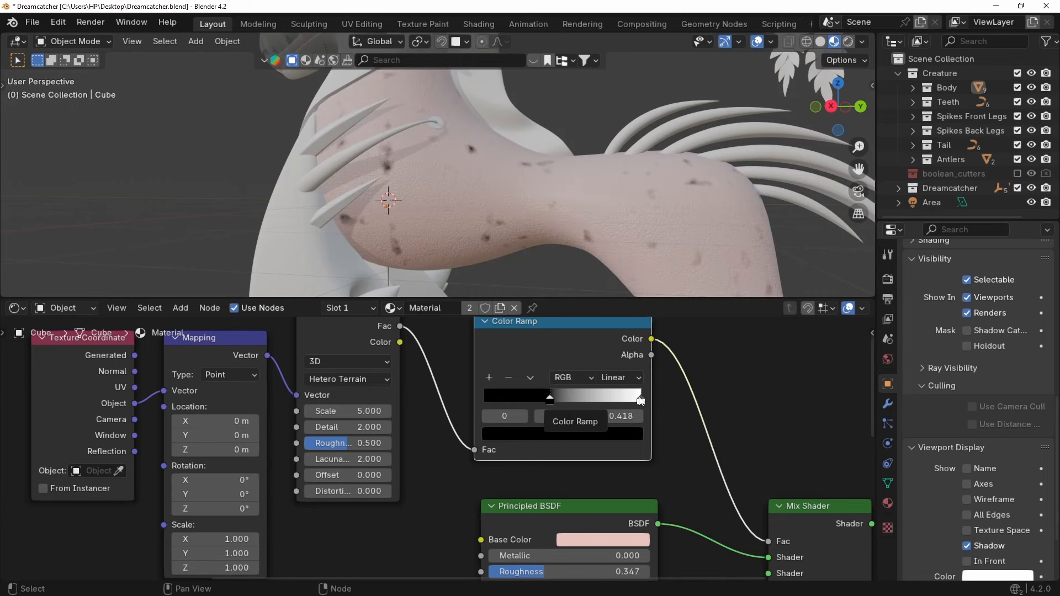
left_click_drag(641, 398, 527, 400)
left_click_drag(554, 399, 538, 399)
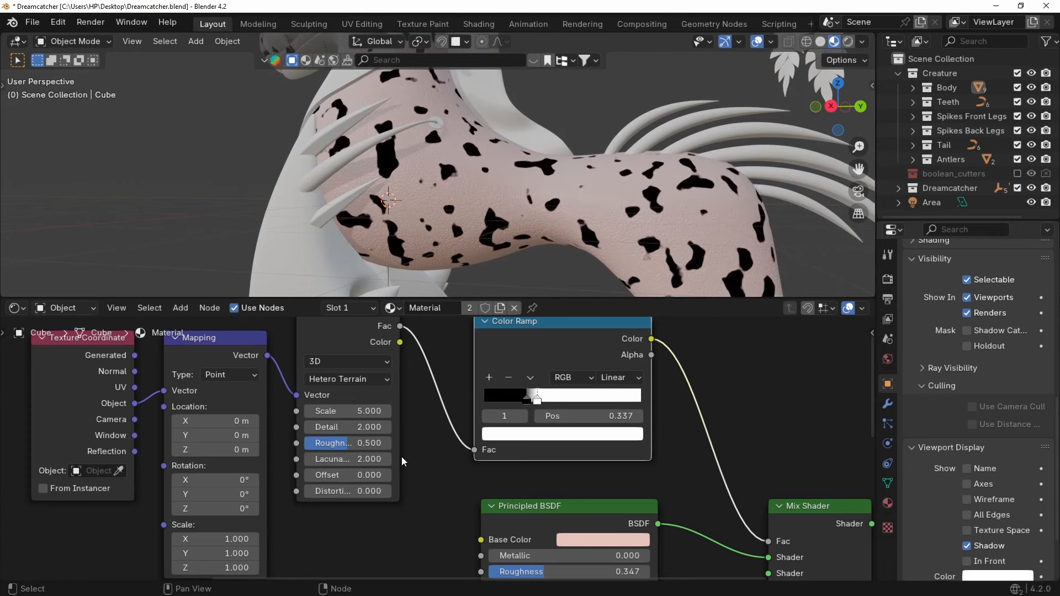
Set the Noise Texture's detail to 0 and scale to about 2.550, and give its Color Ramp Constant interpolation.
left_click_drag(353, 426, 320, 411)
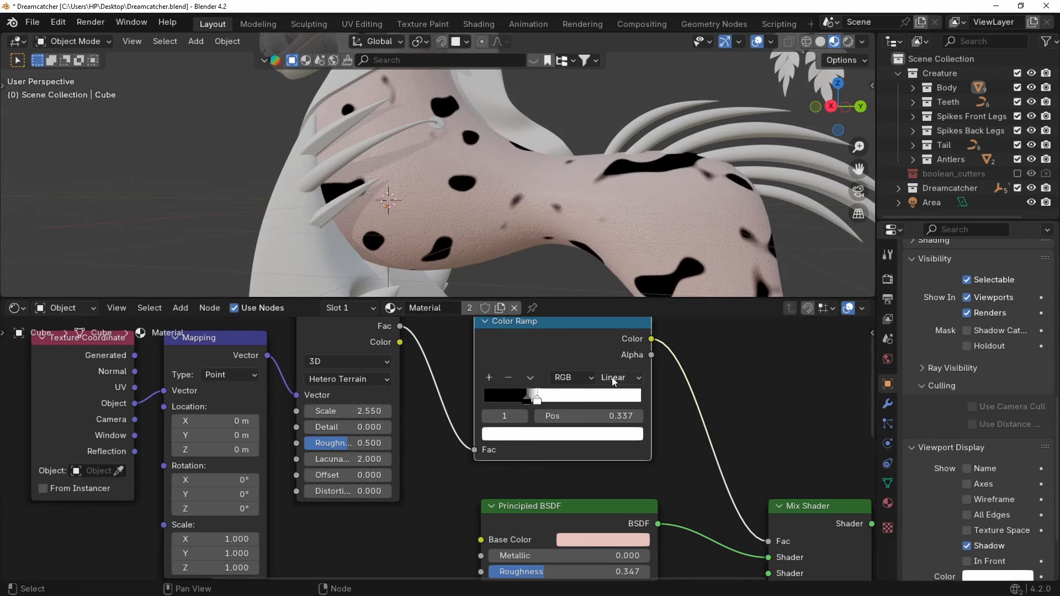
left_click(618, 377)
left_click(617, 476)
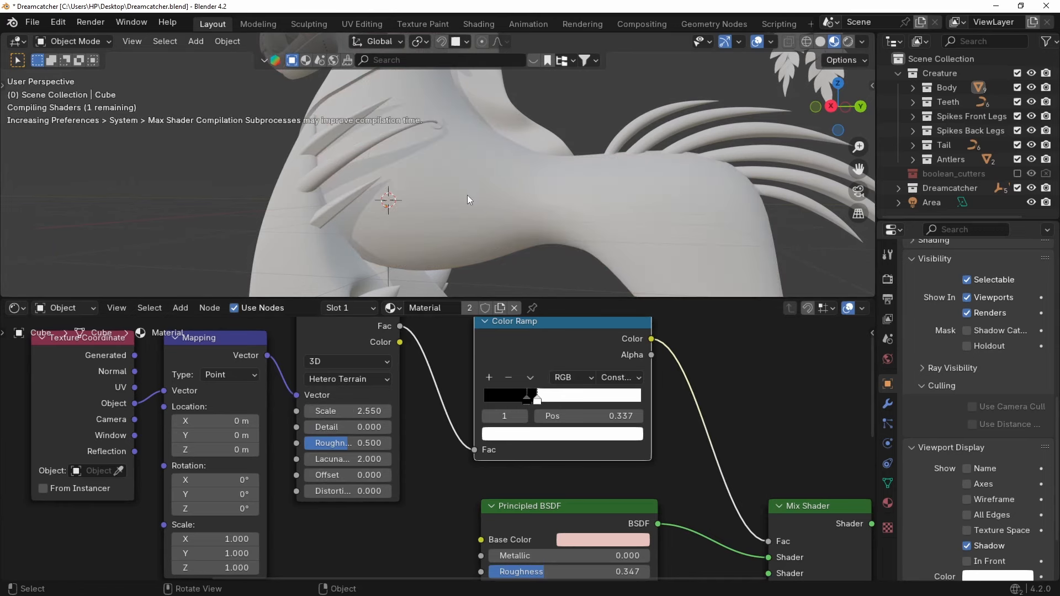
Refine the body spots by setting the noise scale to about 3.340 and the ramp's white stop to about 0.262.
left_click_drag(345, 411, 325, 411, "shift")
mouse_move(544, 403)
left_mouse_down()
mouse_move(513, 401)
mouse_move(526, 401)
left_mouse_up()
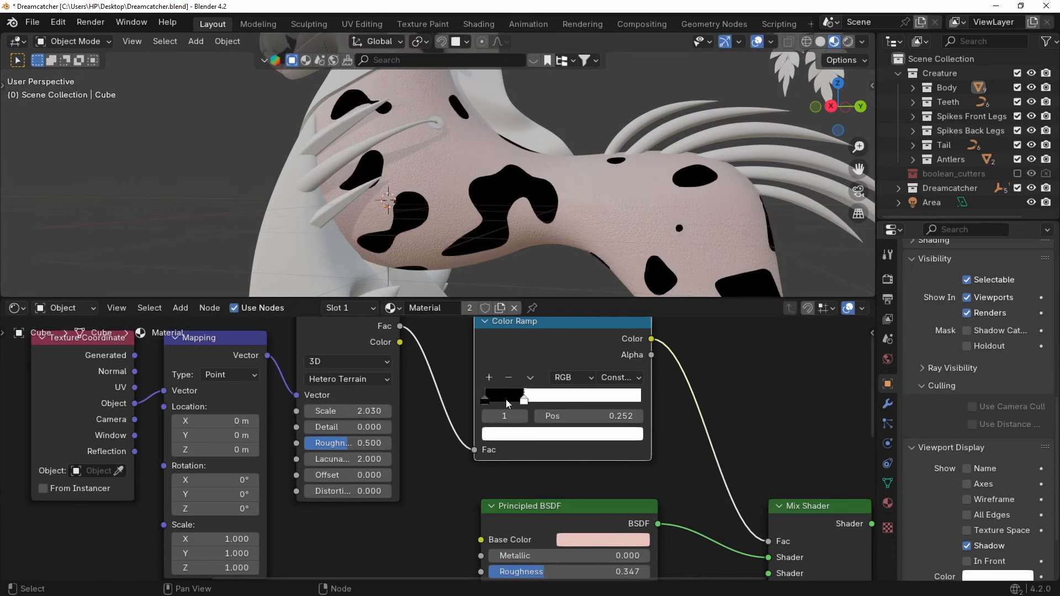
left_click_drag(348, 410, 386, 411, "shift")
scroll(505, 168, "down", 5)
scroll(508, 194, "up", 3)
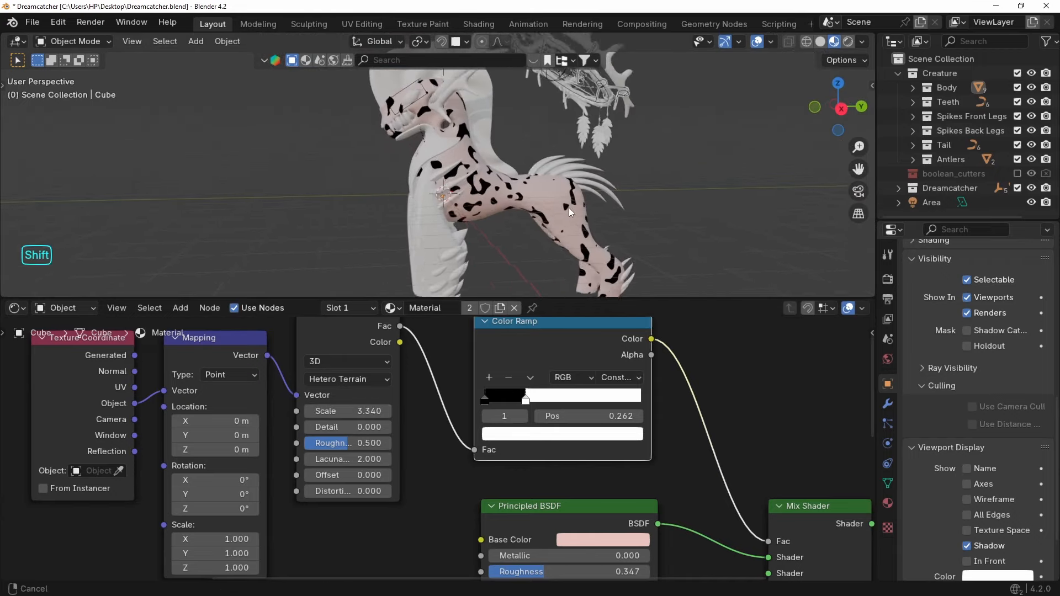
Shift the spot pattern by setting the noise Mapping's X location to about 9.5 m and X rotation to about 56.7°.
left_click_drag(215, 421, 249, 421)
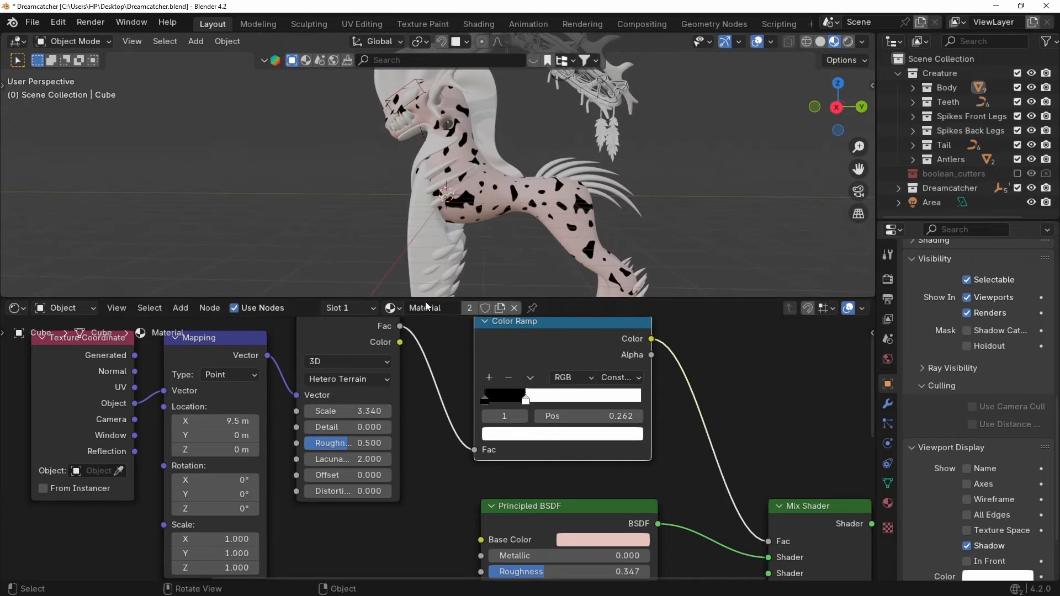
left_click_drag(215, 480, 249, 479)
scroll(607, 193, "up", 2)
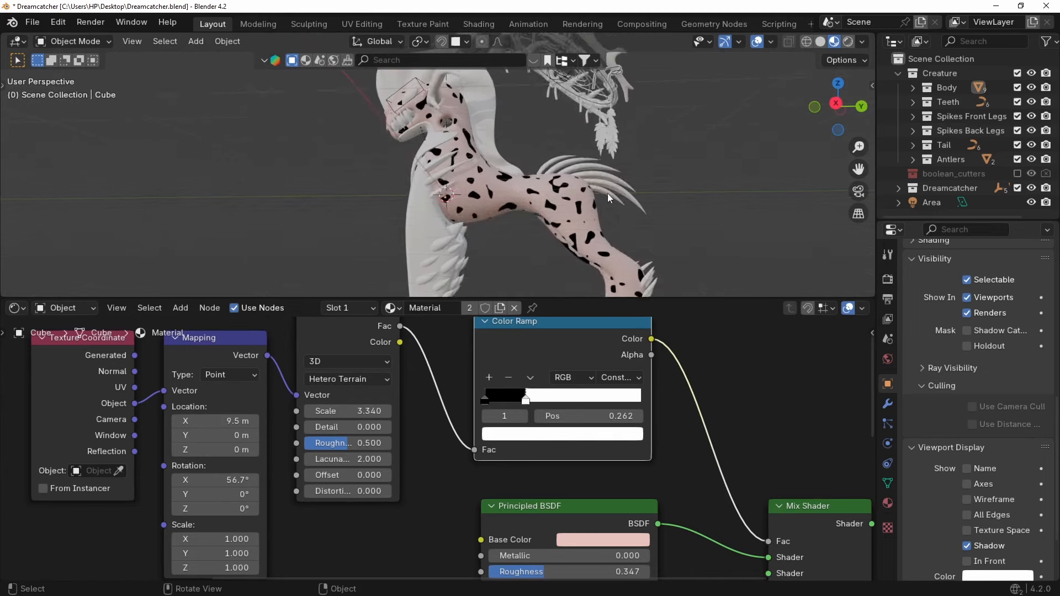
Set the white stop of the body spots' Color Ramp to about 0.177.
left_click_drag(527, 399, 513, 399)
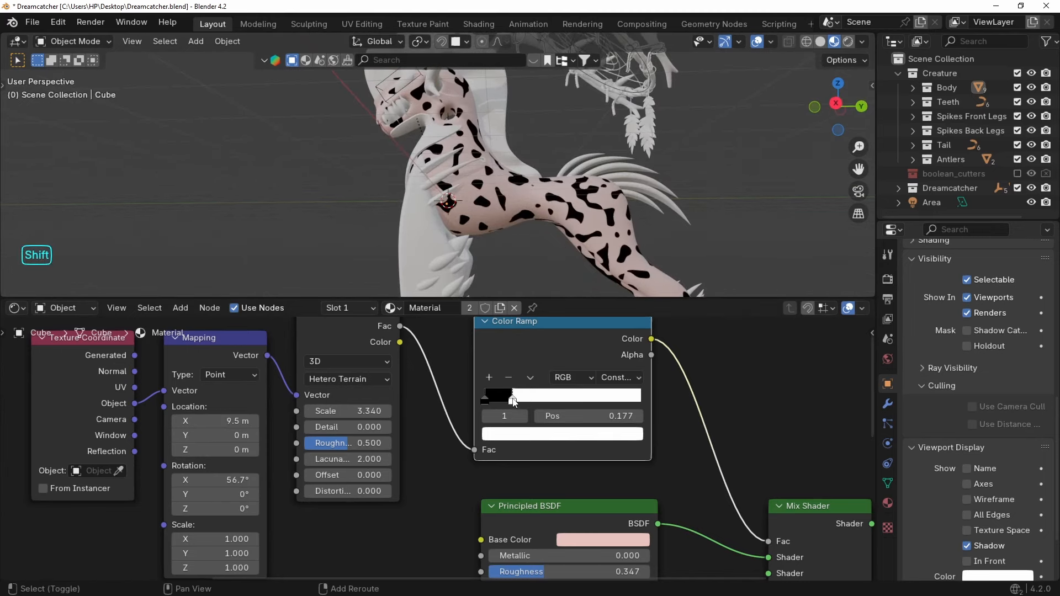
middle_click_drag(585, 199, 528, 266)
Make room beside the Mix Shader, add a second Principled BSDF and connect it to the Mix Shader's free Shader input.
scroll(637, 483, "down", 7)
middle_click_drag(637, 482, 427, 388)
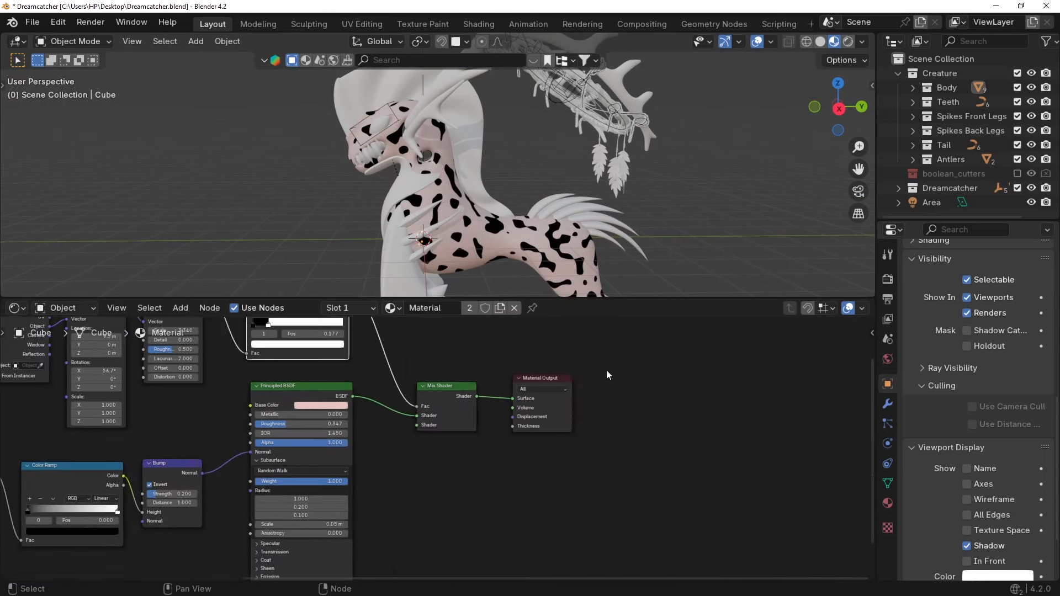
left_click_drag(606, 370, 433, 449)
key("g")
left_click(550, 454)
scroll(469, 467, "up", 3)
key("shift+a")
type("prin")
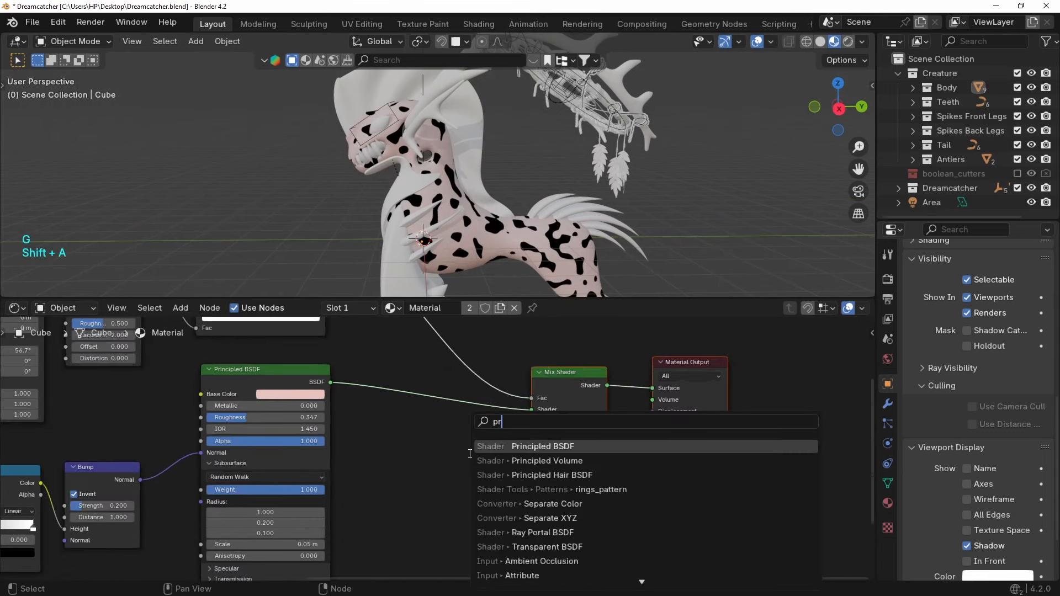
left_click(538, 448)
left_click(376, 451)
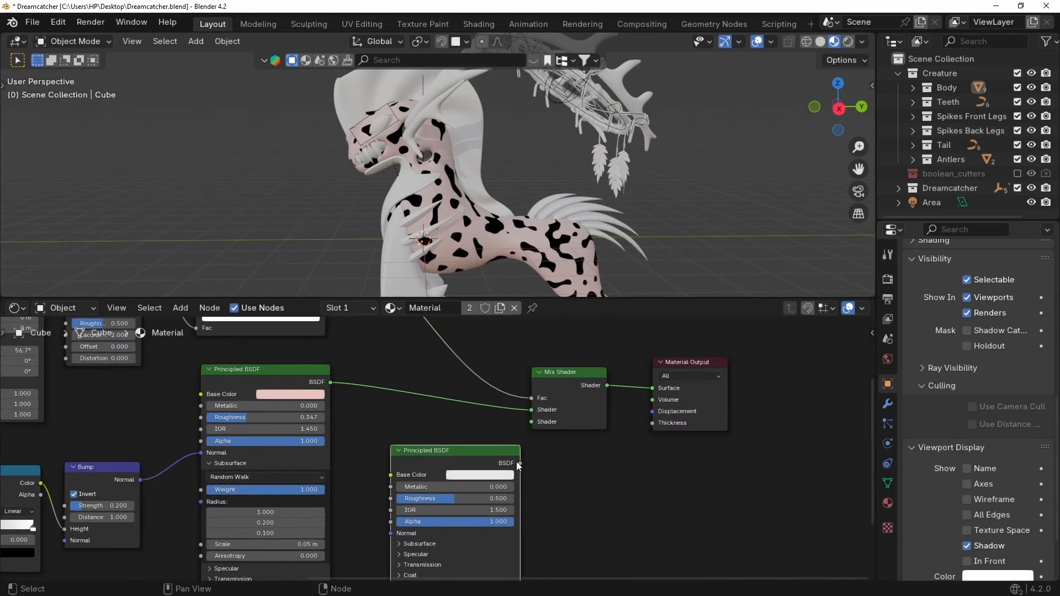
left_click_drag(536, 427, 529, 434)
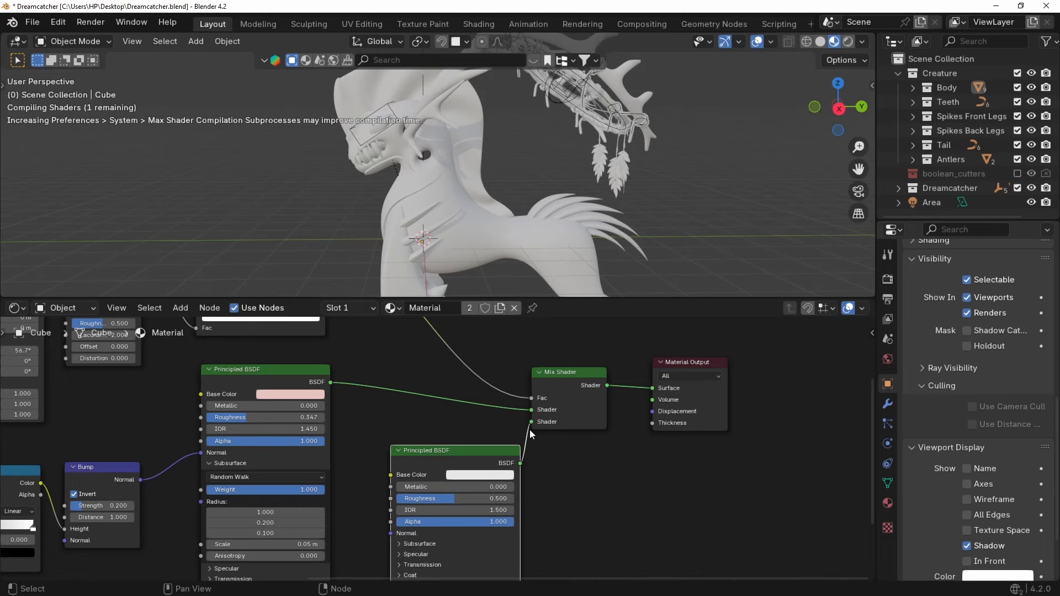
scroll(511, 290, "up", 3)
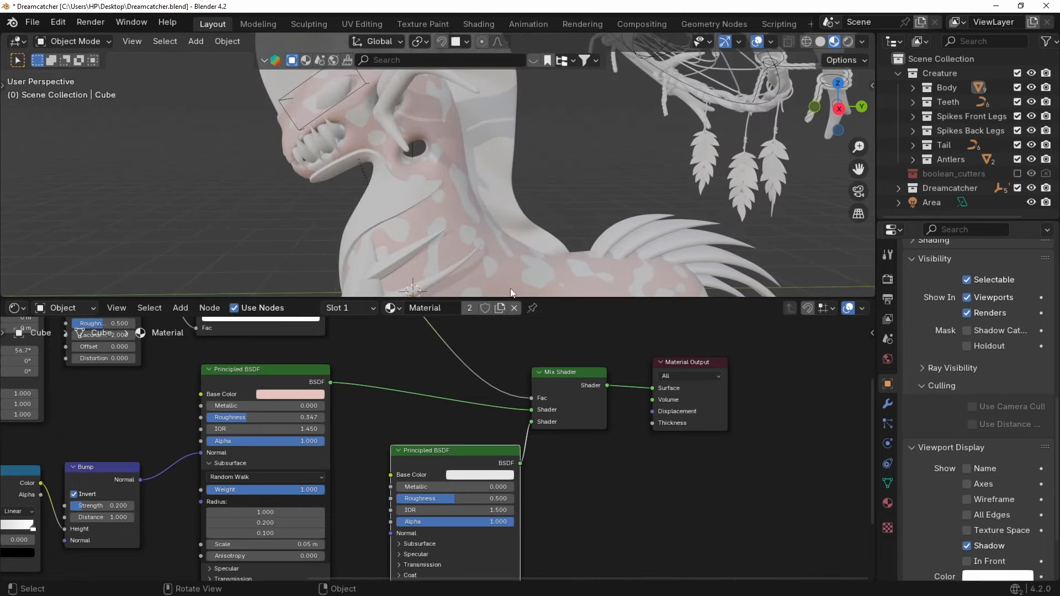
Move the Mix Shader, Material Output and new Principled BSDF farther away from the skin shader nodes.
scroll(641, 457, "down", 7)
middle_click_drag(641, 456, 561, 430)
left_click_drag(630, 367, 379, 475)
key("g")
left_click(711, 464)
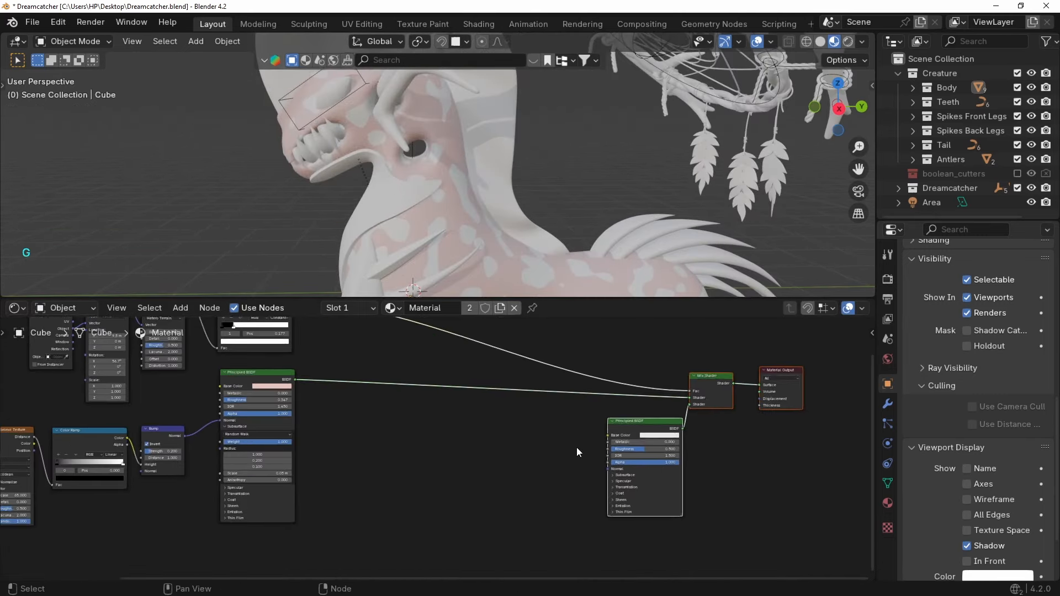
Add a Color Ramp and a Layer Weight node in front of the second Principled BSDF.
scroll(576, 451, "up", 2)
key("shift+a")
type("colo")
key("Return")
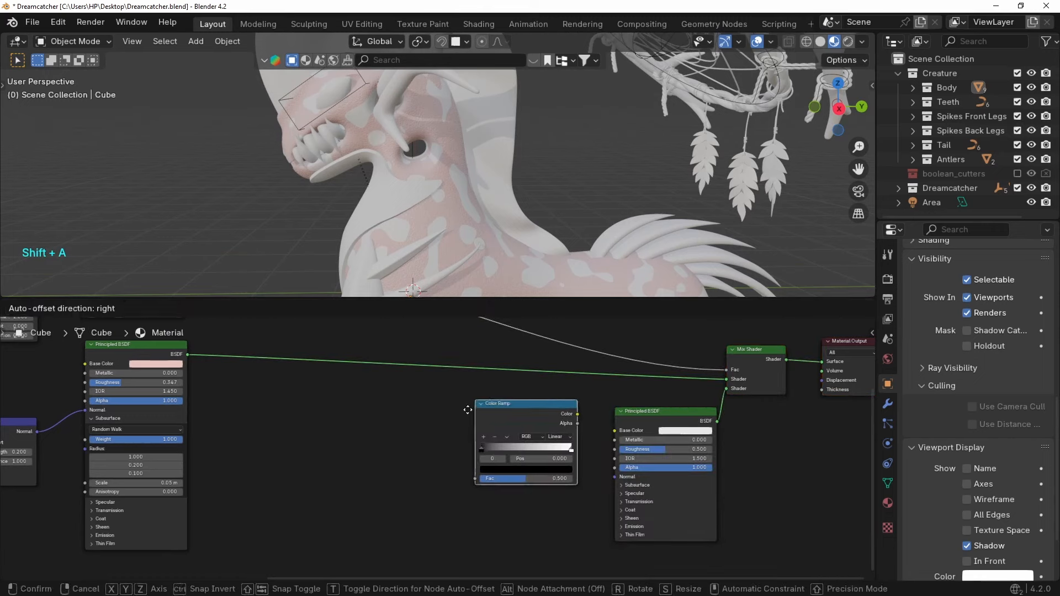
left_click(468, 409)
key("shift+a")
type("laye")
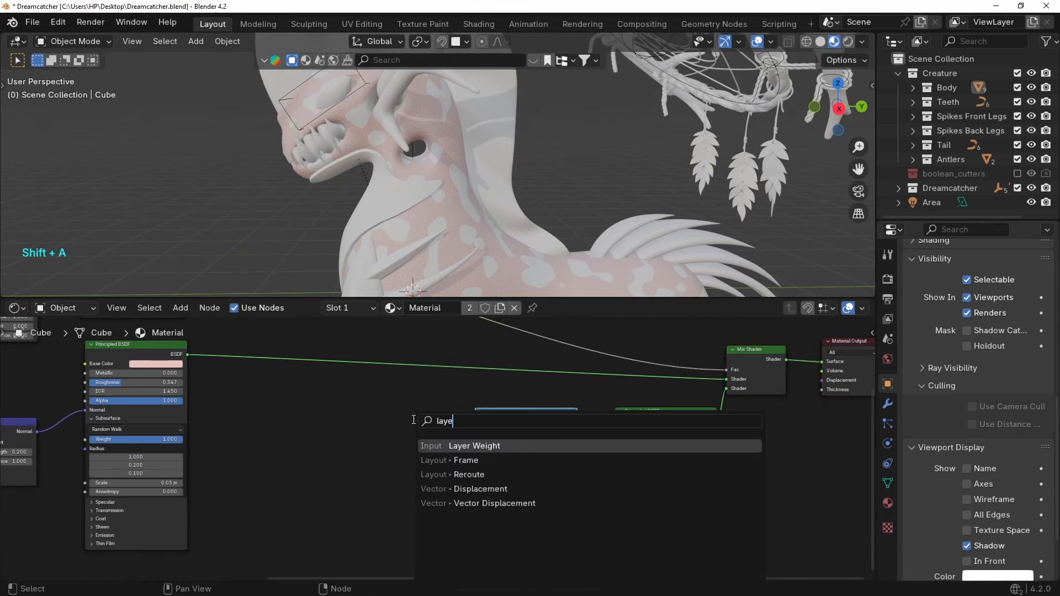
type("r")
key("Return")
left_click(358, 415)
scroll(546, 441, "up", 2)
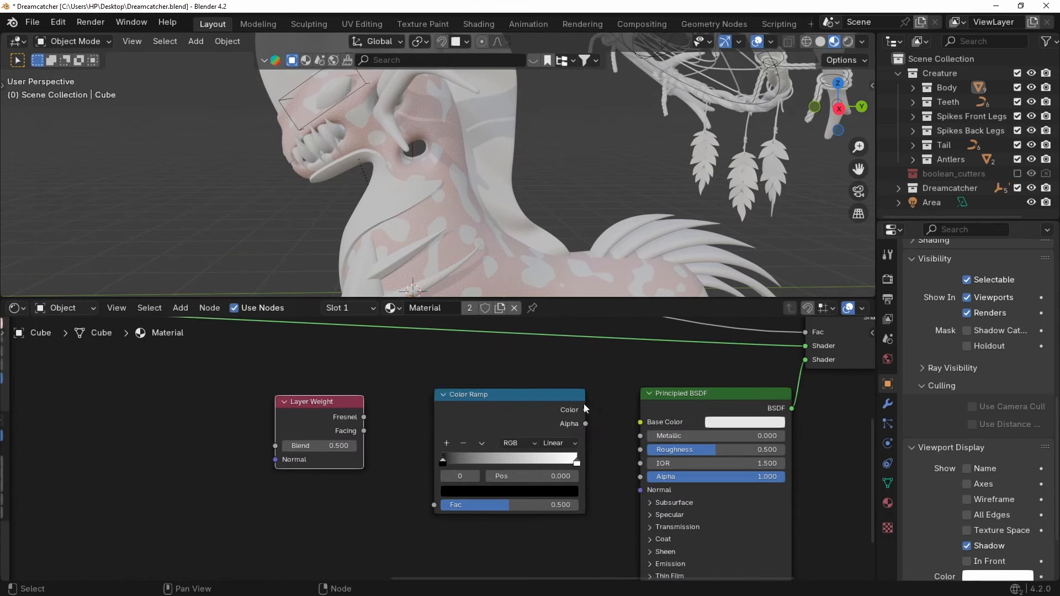
Connect the new Color Ramp to the second Principled BSDF's Base Color and color its stops purple and light cyan.
left_click_drag(586, 409, 640, 422)
left_click(476, 491)
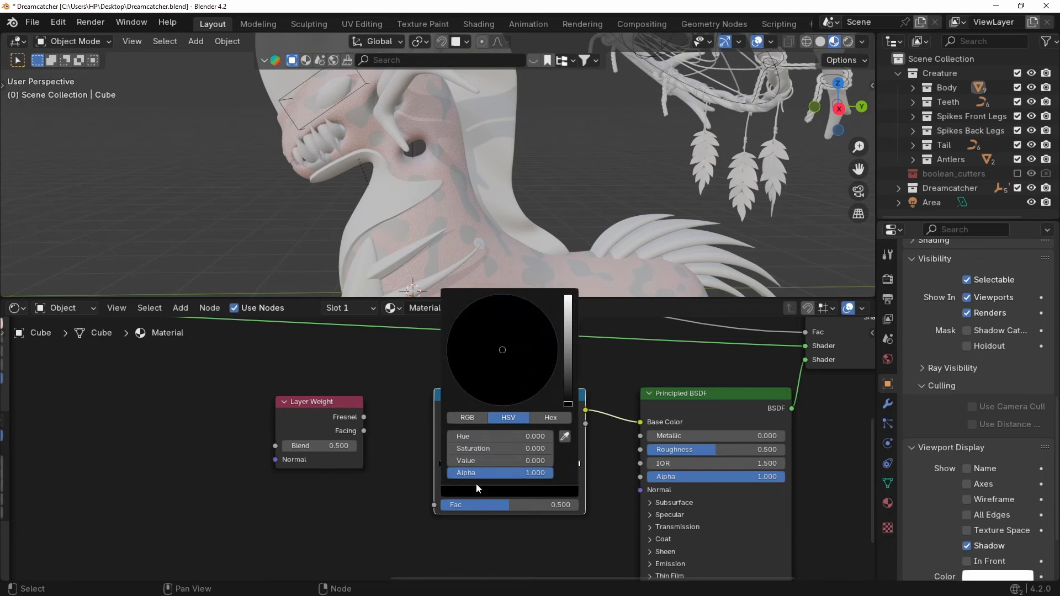
scroll(523, 353, "up", 17)
mouse_move(527, 354)
left_mouse_down()
mouse_move(542, 358)
mouse_move(508, 324)
mouse_move(500, 330)
left_mouse_up()
scroll(524, 350, "up", 6)
left_click(577, 463)
left_click(562, 491)
Drive the purple-cyan Color Ramp with the Layer Weight's Facing output and set the spot shader's Metallic to 1.000.
left_click_drag(363, 431, 419, 483)
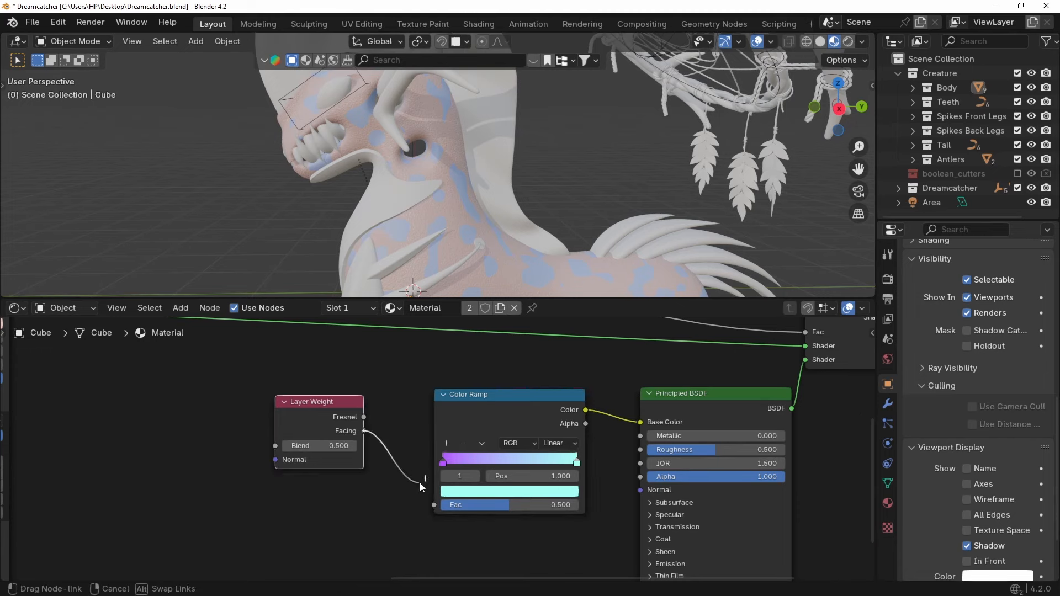
left_click_drag(580, 456, 582, 405)
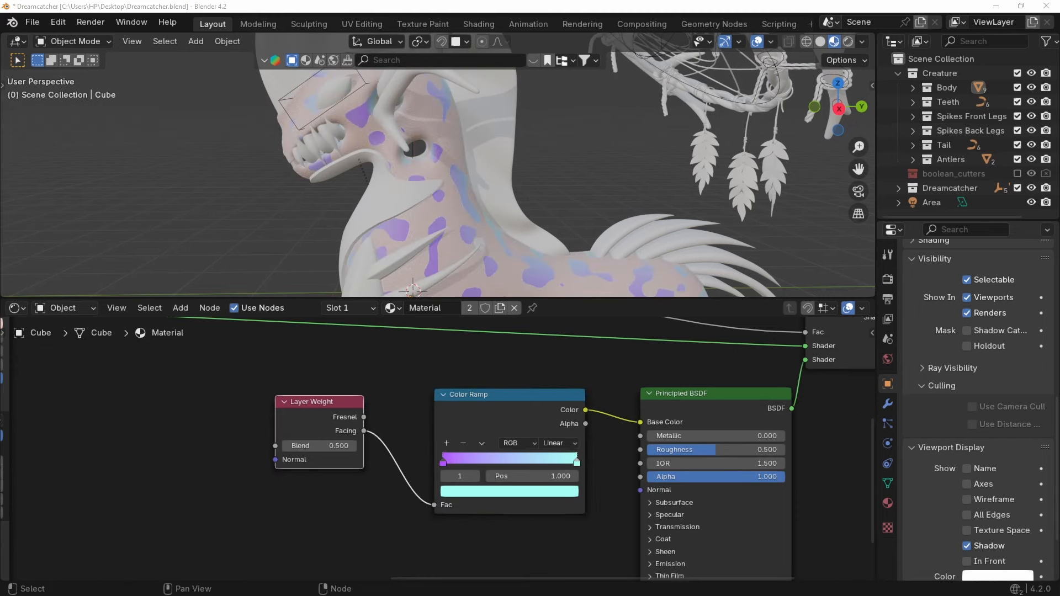
left_click_drag(657, 436, 784, 436)
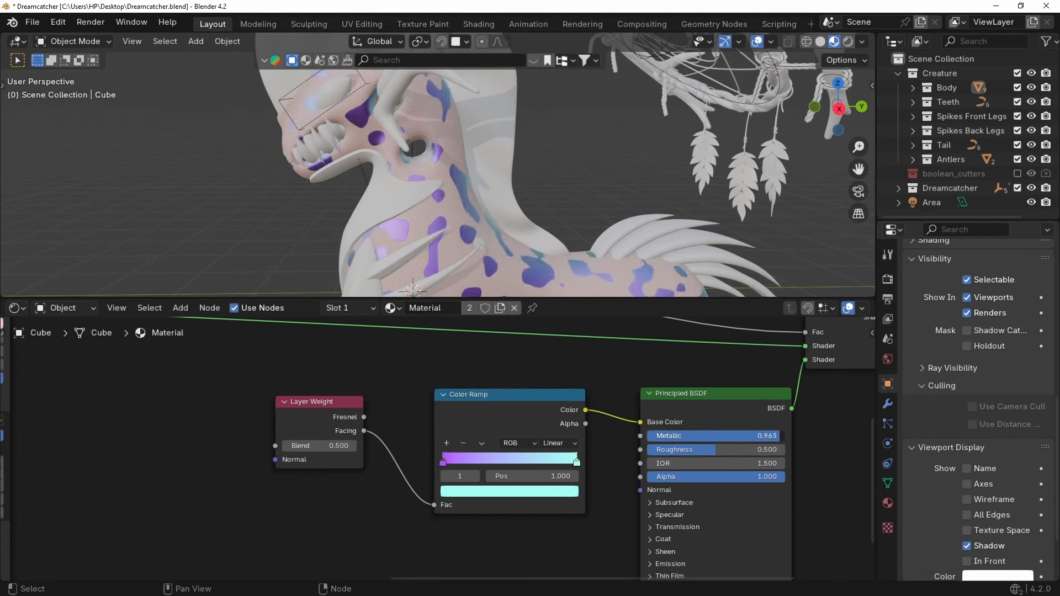
Duplicate the purple-cyan Color Ramp, reset the copy to black and white, and connect it to the spot shader's Roughness.
scroll(505, 531, "down", 2)
key("shift+d")
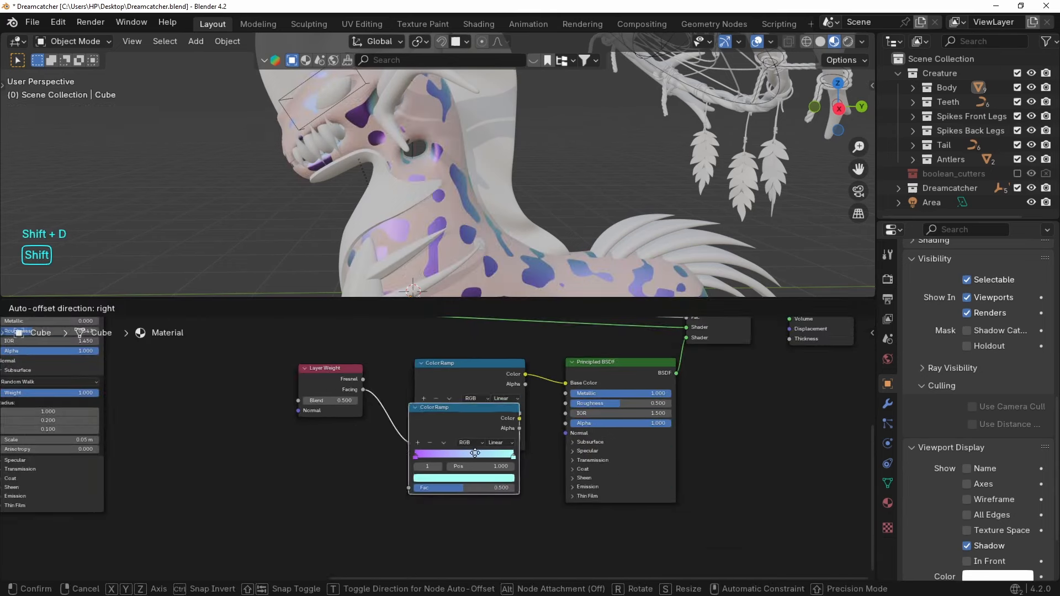
left_click(495, 478)
left_click(453, 490)
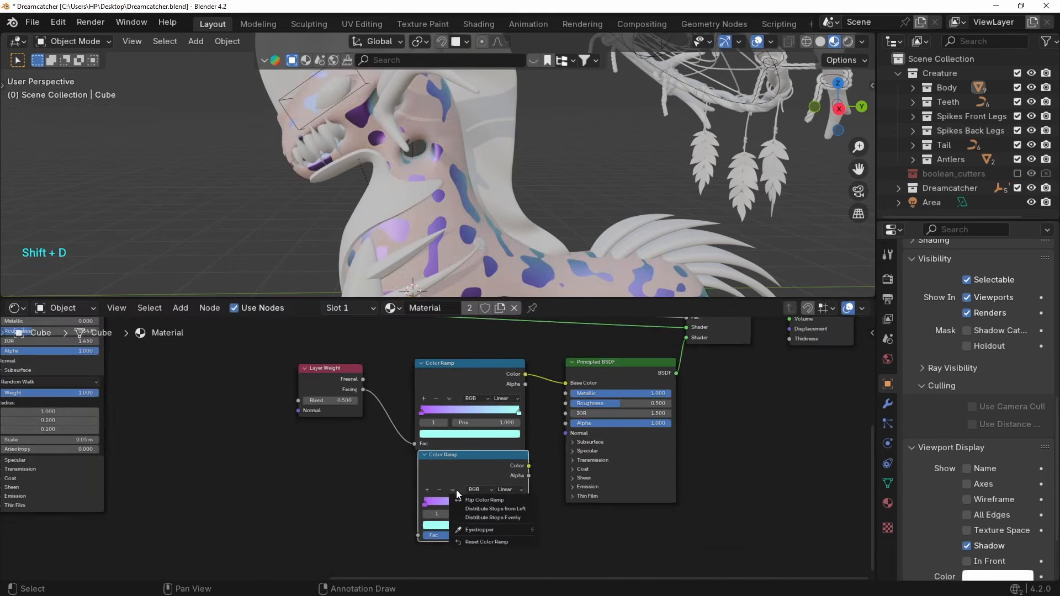
left_click(469, 542)
scroll(542, 455, "up", 1)
left_click_drag(544, 469, 566, 459)
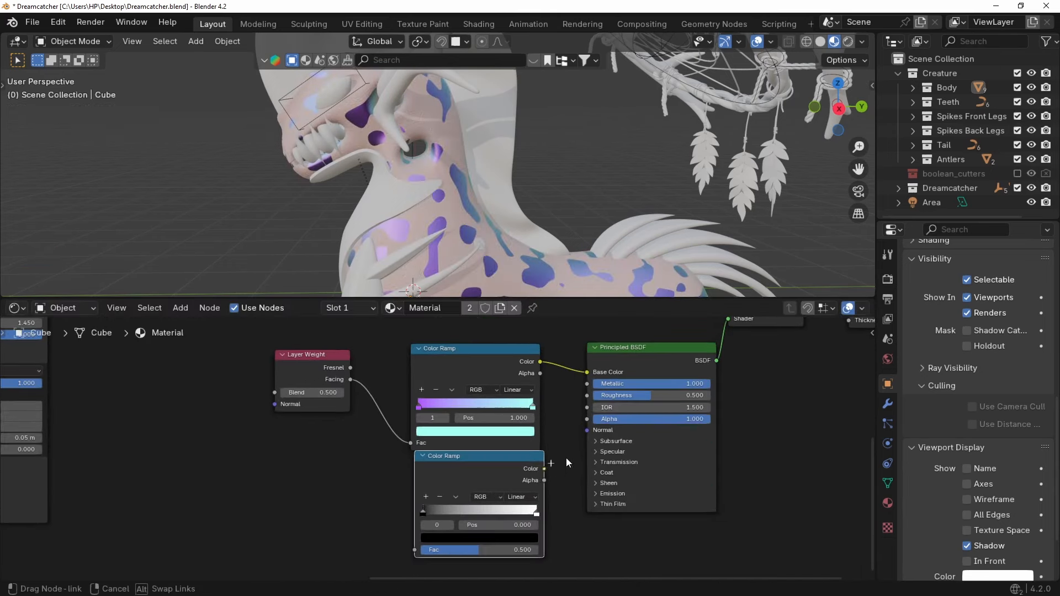
left_click_drag(588, 394, 586, 395)
Add an empty Image Texture node beside the roughness Color Ramp.
middle_click_drag(250, 518, 368, 452)
key("shift+a")
type("ima")
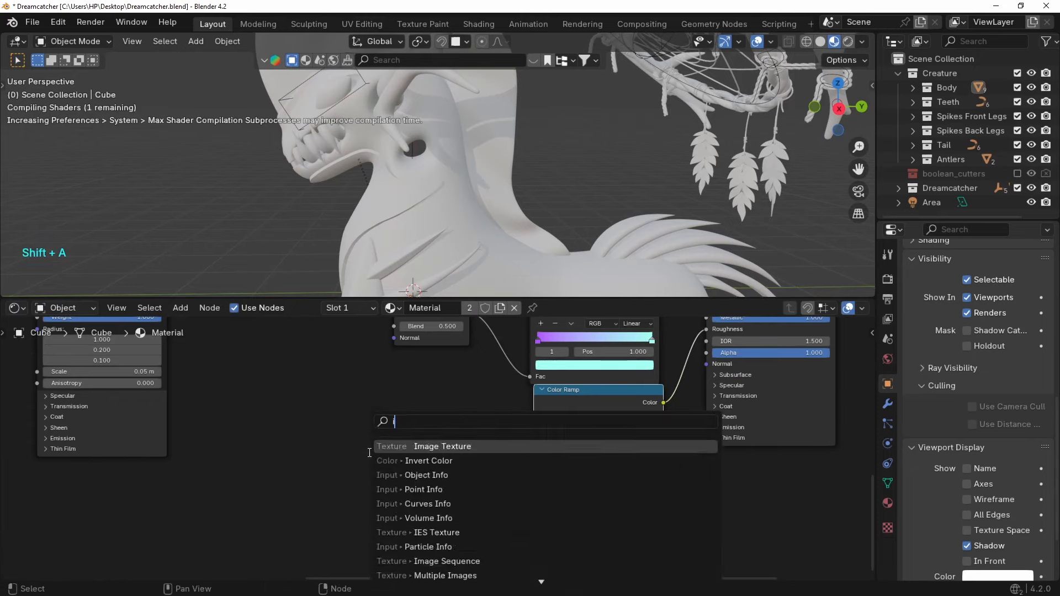
left_click(459, 447)
left_click(473, 443)
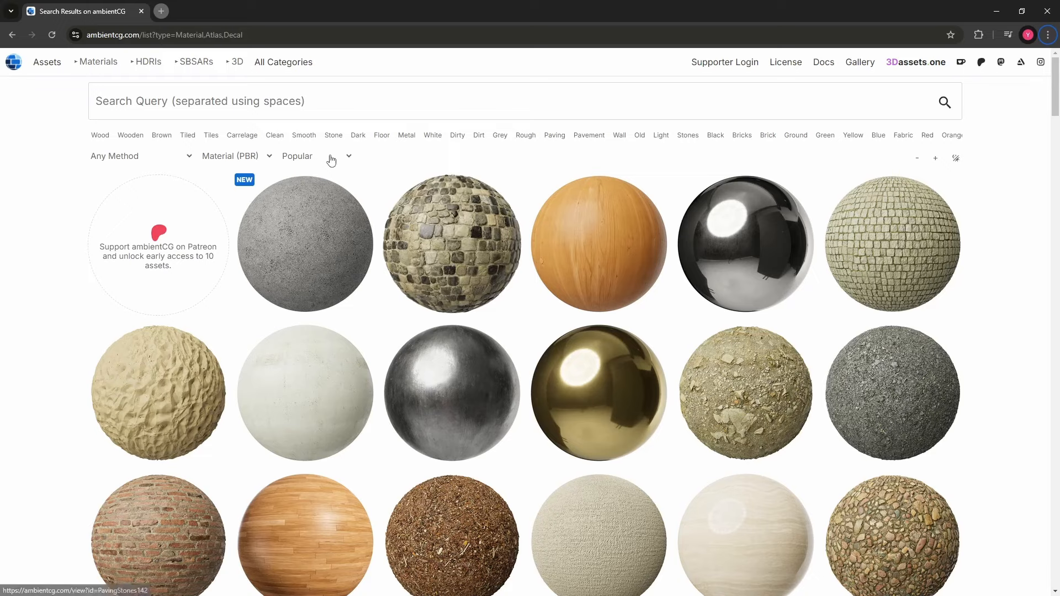
On ambientCG in the browser, search for plastic materials and download Plastic 013 B as 2K-JPG.
left_click(183, 97)
type("plastic")
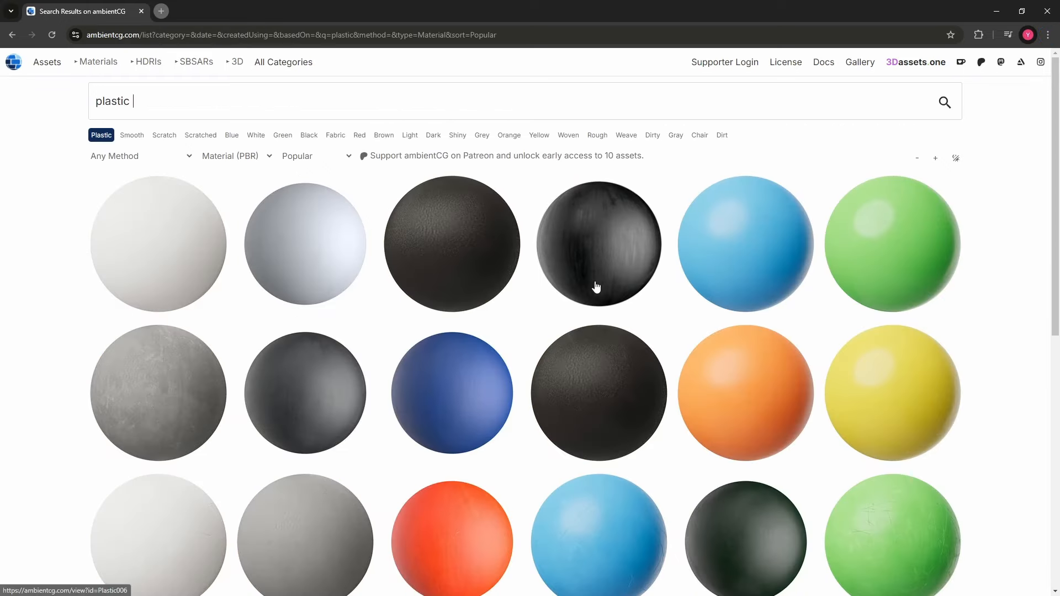
scroll(596, 286, "down", 3)
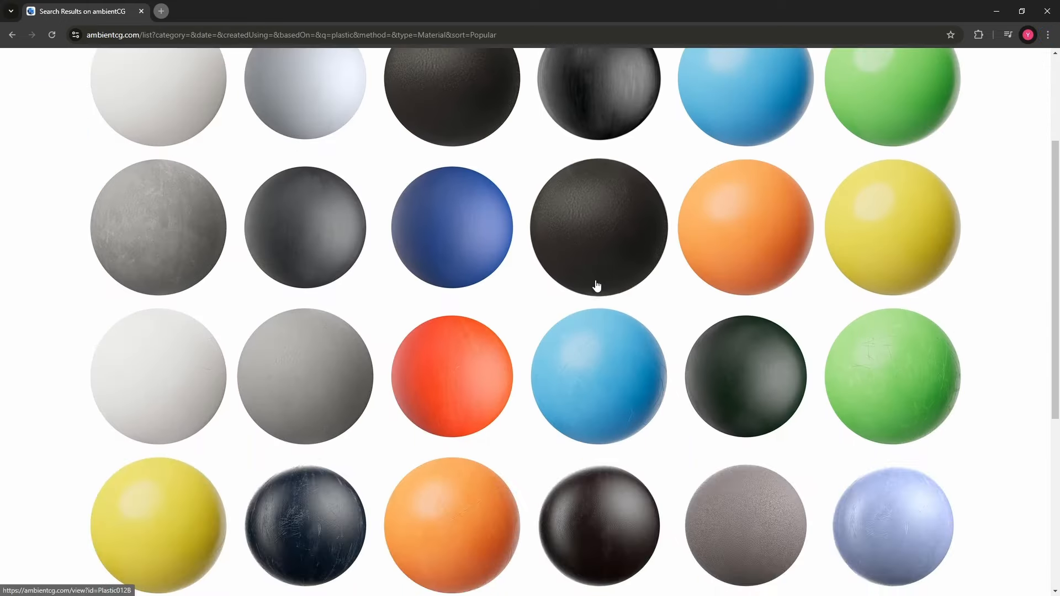
left_click(158, 373)
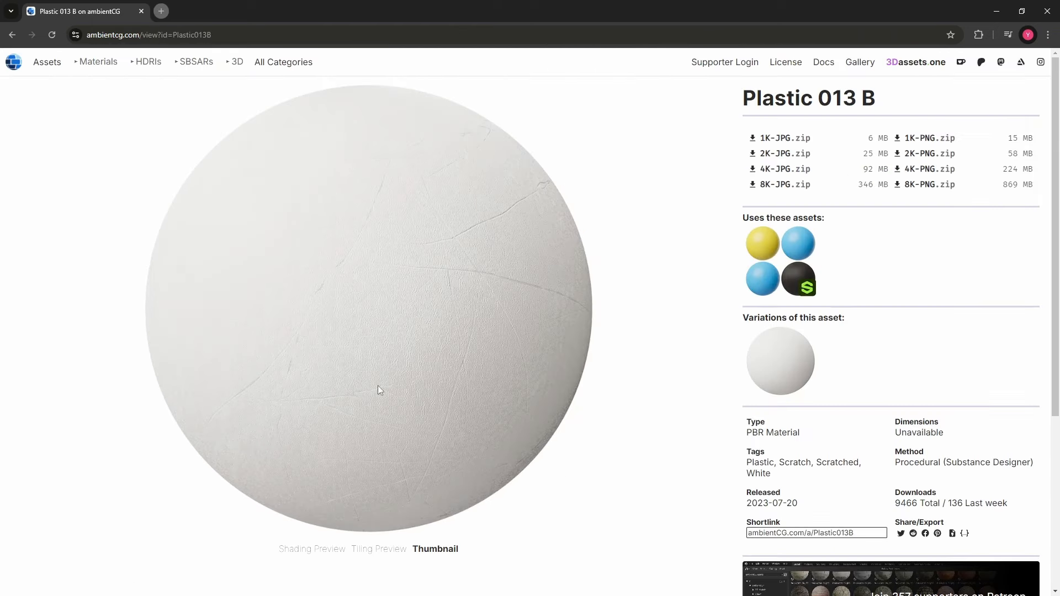
left_click(772, 154)
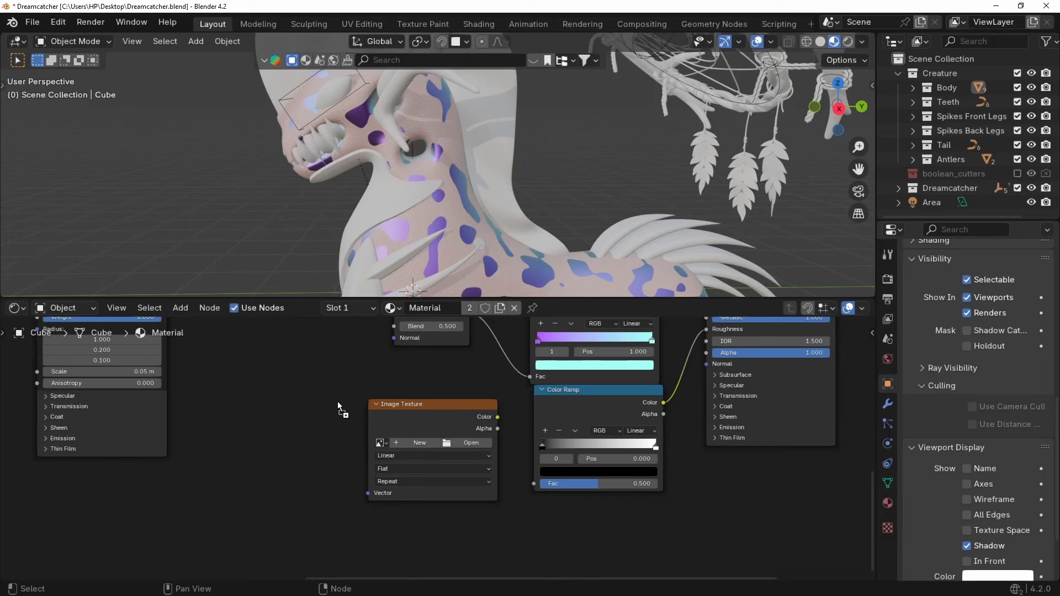
Bring in the Plastic013B_2K-JPG_Roughness.jpg texture, delete the empty Image Texture node, and add Mapping and Texture Coordinate nodes to it.
left_click_drag(337, 402, 313, 401)
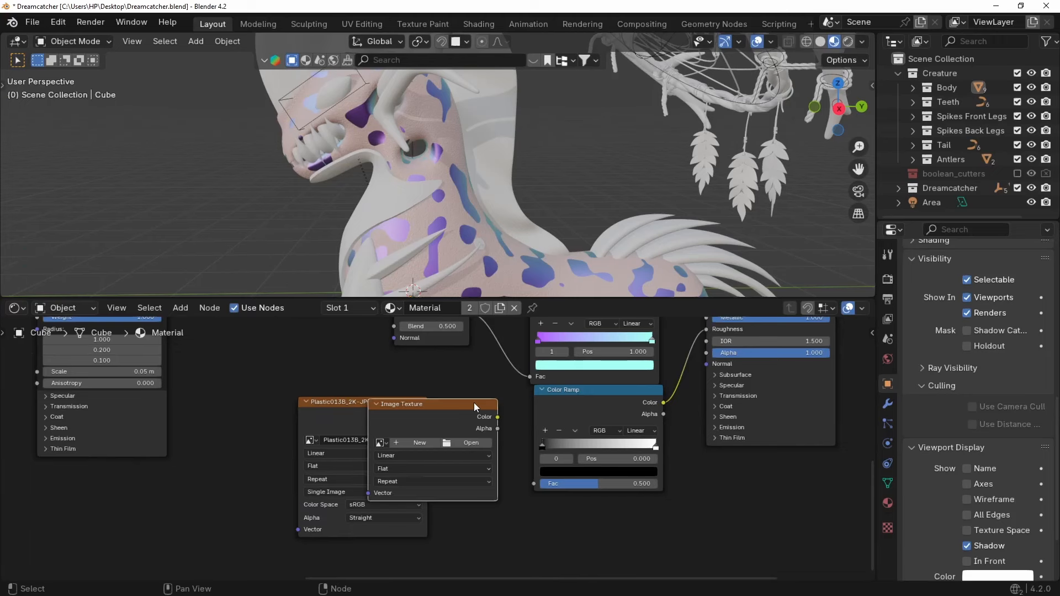
left_click(462, 429)
key("ctrl+t")
scroll(406, 442, "up", 2)
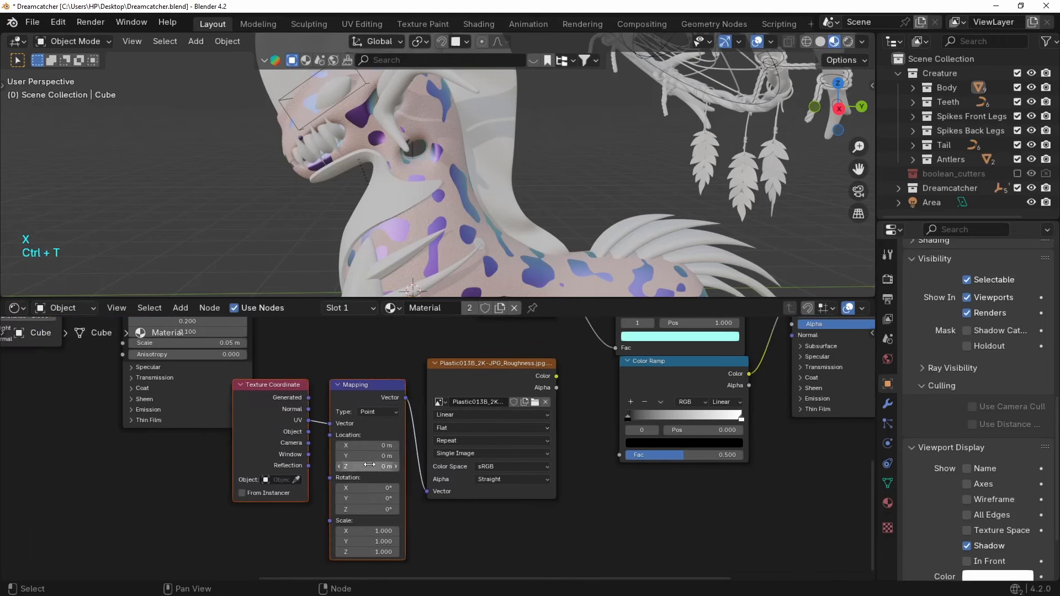
scroll(440, 224, "up", 1)
middle_click_drag(440, 223, 439, 215)
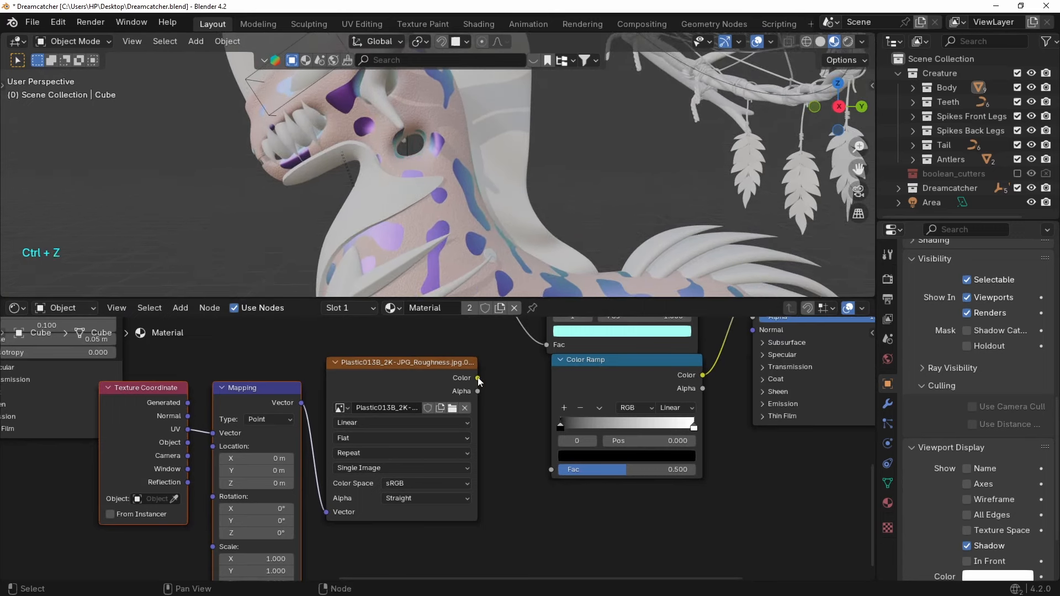
Connect the roughness image's Color output to the Fac input of the black-and-white Color Ramp.
left_click_drag(478, 379, 551, 476)
left_click_drag(452, 252, 454, 237)
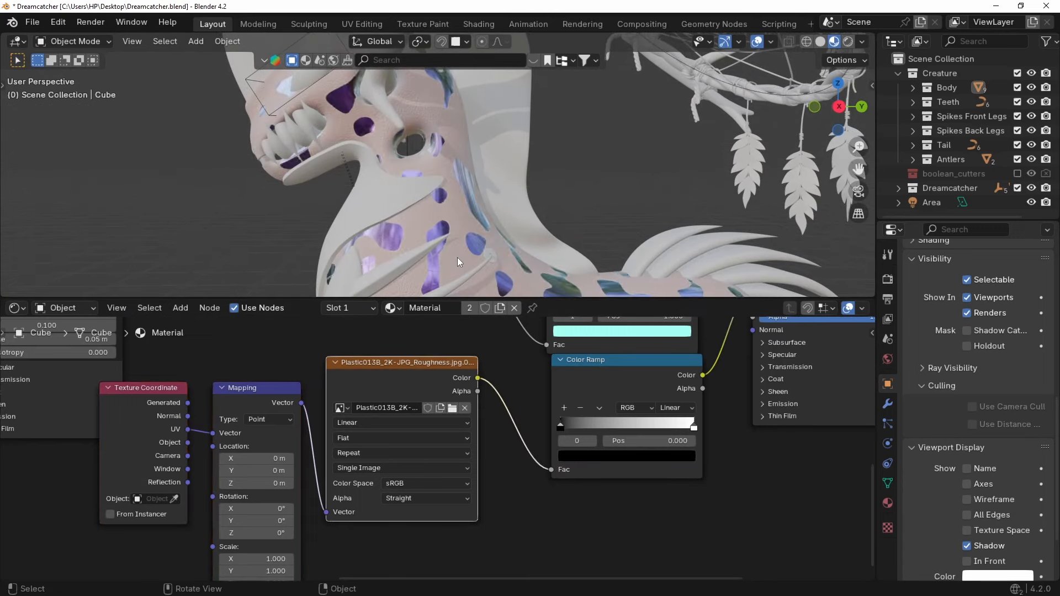
middle_click_drag(495, 234, 432, 184)
Map the roughness image with Object coordinates, using Box projection and a blend of 0.250.
left_click_drag(188, 443, 215, 439)
left_click(350, 439)
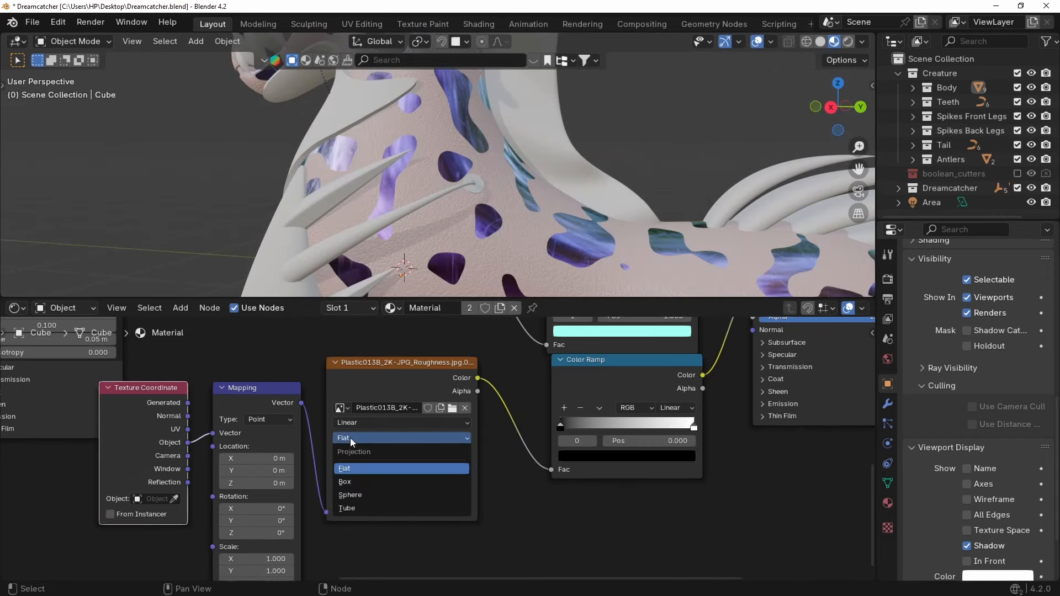
left_click(343, 470)
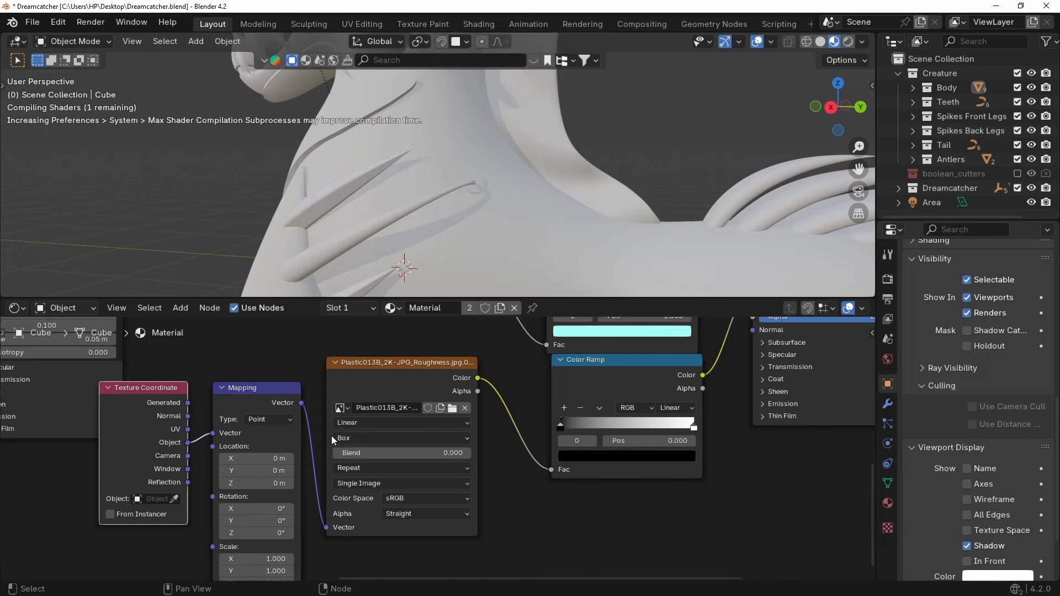
left_click(369, 450)
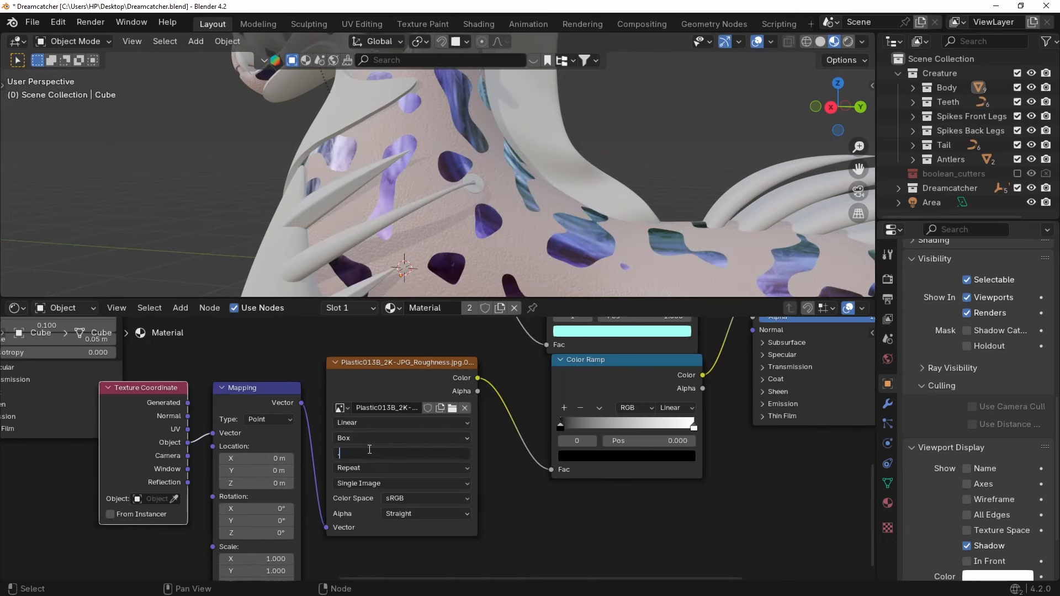
middle_click_drag(481, 276, 496, 150)
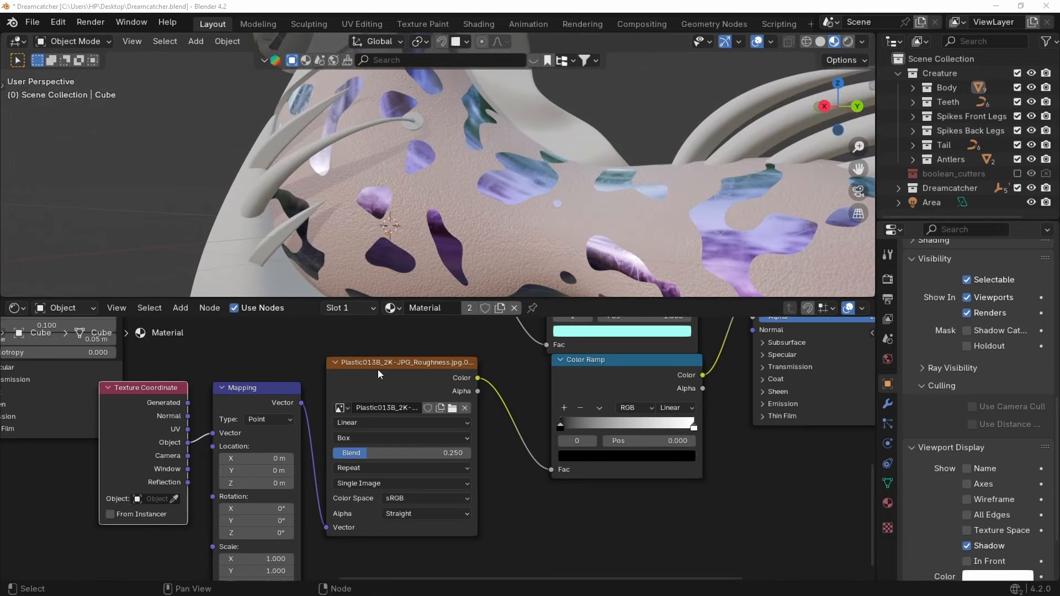
Set the roughness image's color space to Non-Color.
scroll(681, 370, "down", 2)
middle_click_drag(680, 370, 588, 480)
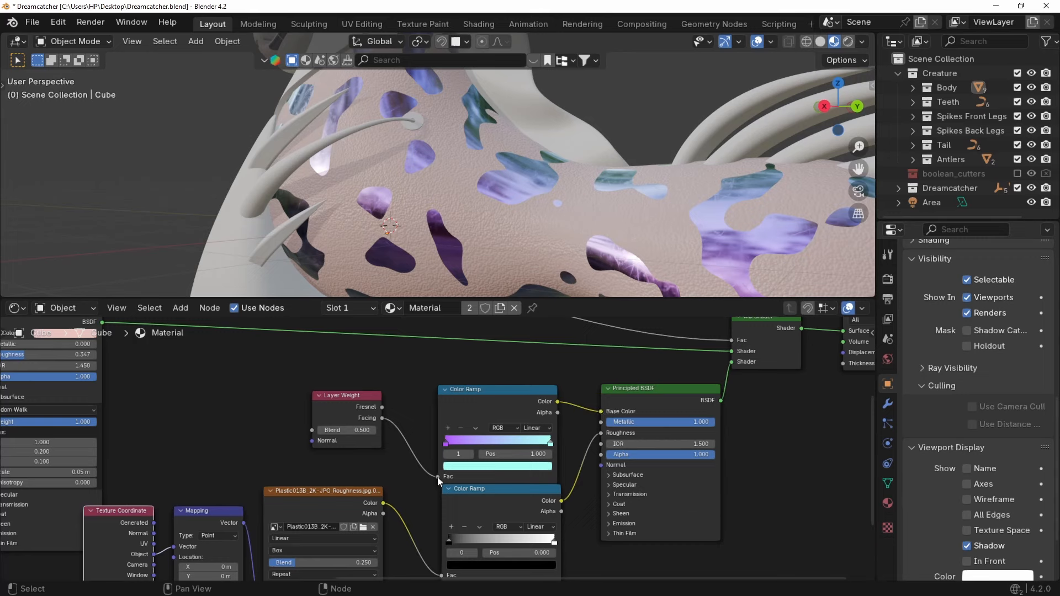
middle_click_drag(437, 477, 425, 409)
scroll(408, 437, "up", 2)
left_click(413, 481)
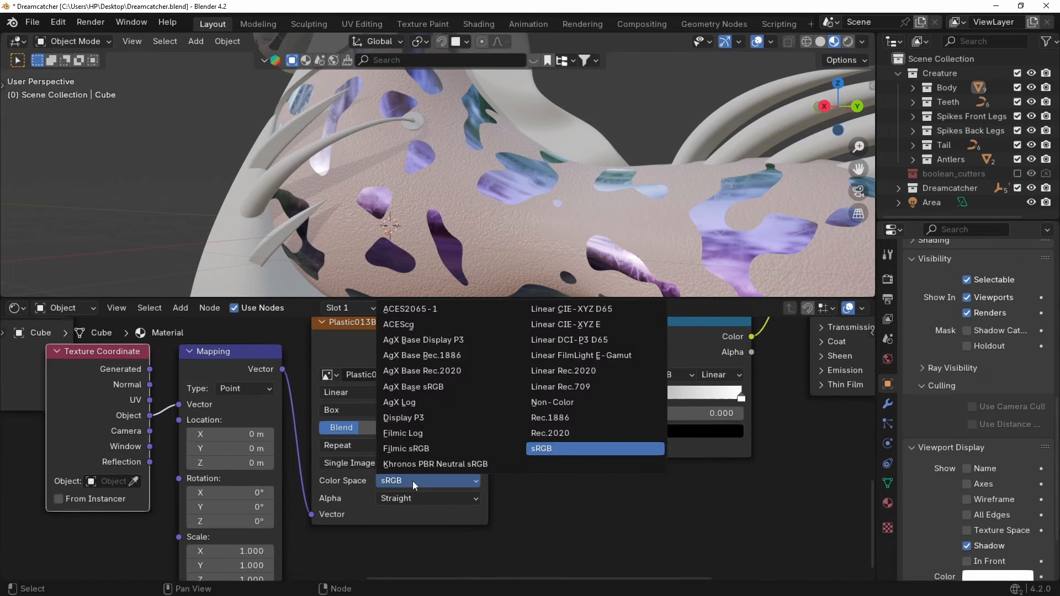
left_click(544, 400)
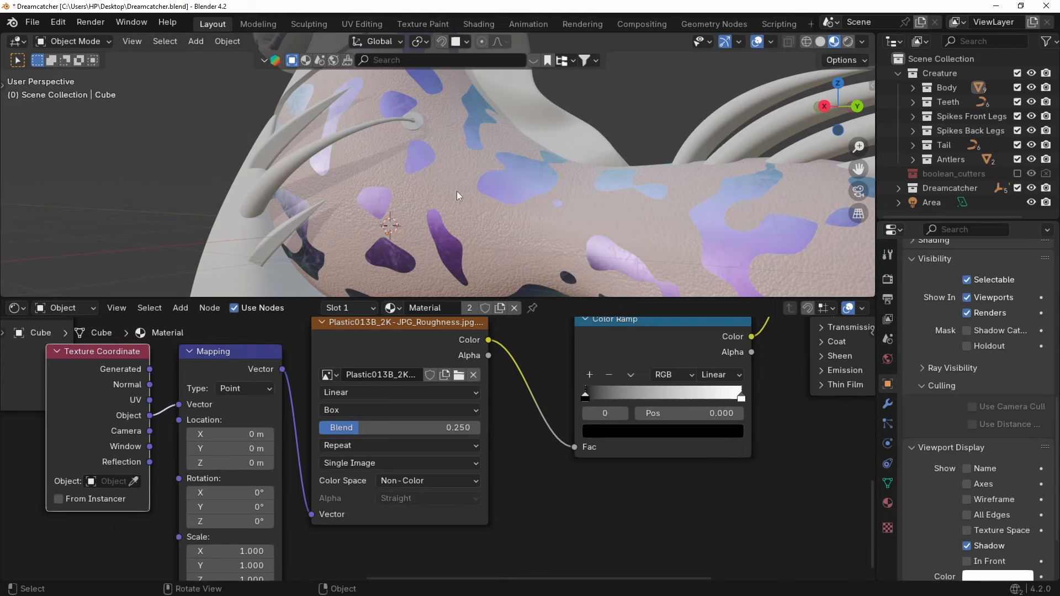
middle_click_drag(555, 438, 506, 464)
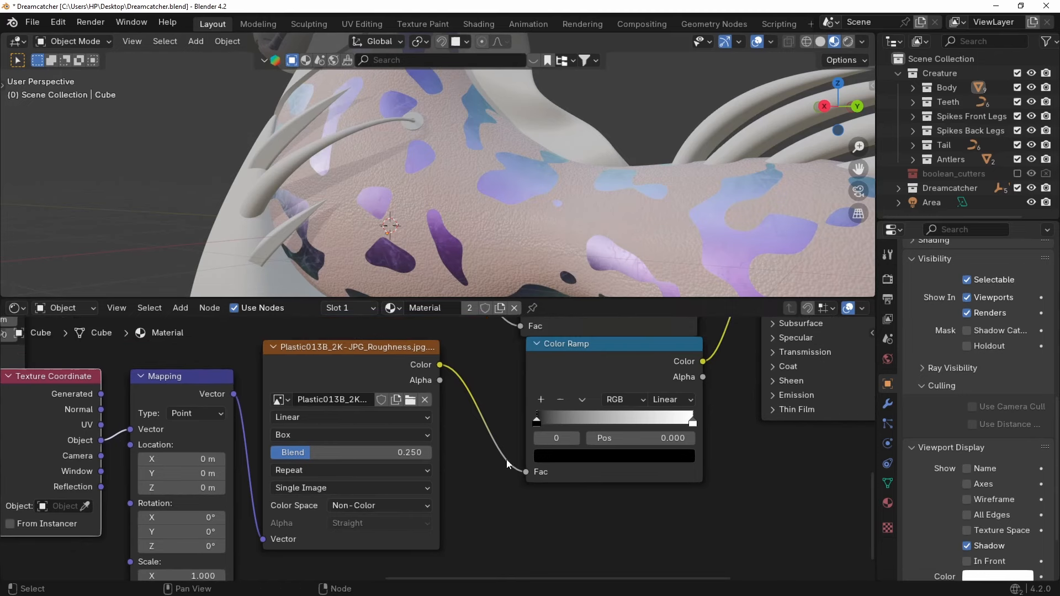
On the roughness Color Ramp, move the black stop to 0.378 and lighten it to grey, and move the white stop to 0.639 and darken it slightly.
left_click_drag(541, 420, 601, 415)
left_click(585, 455)
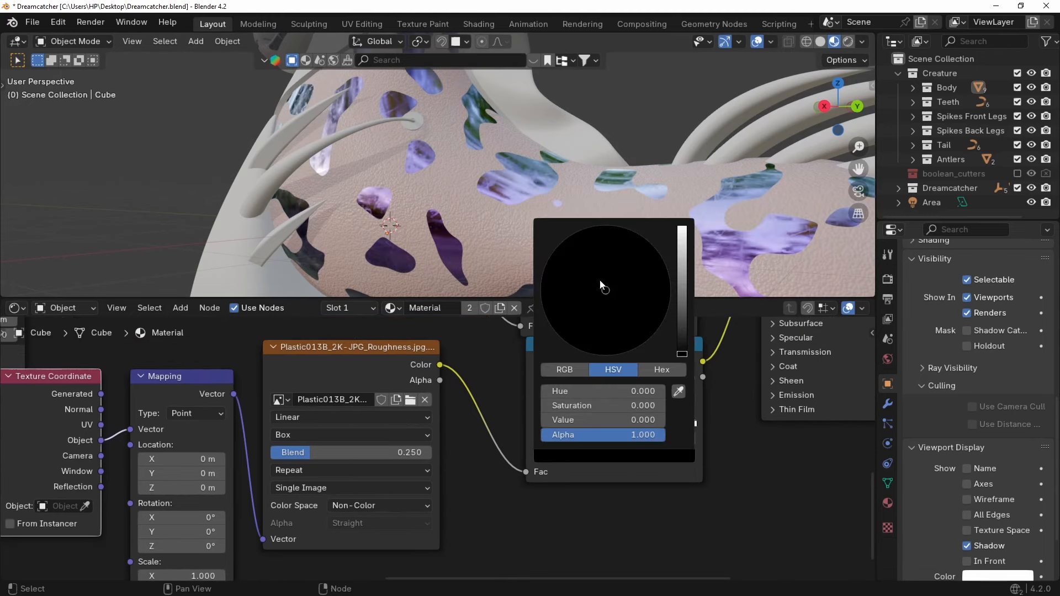
scroll(603, 284, "up", 10)
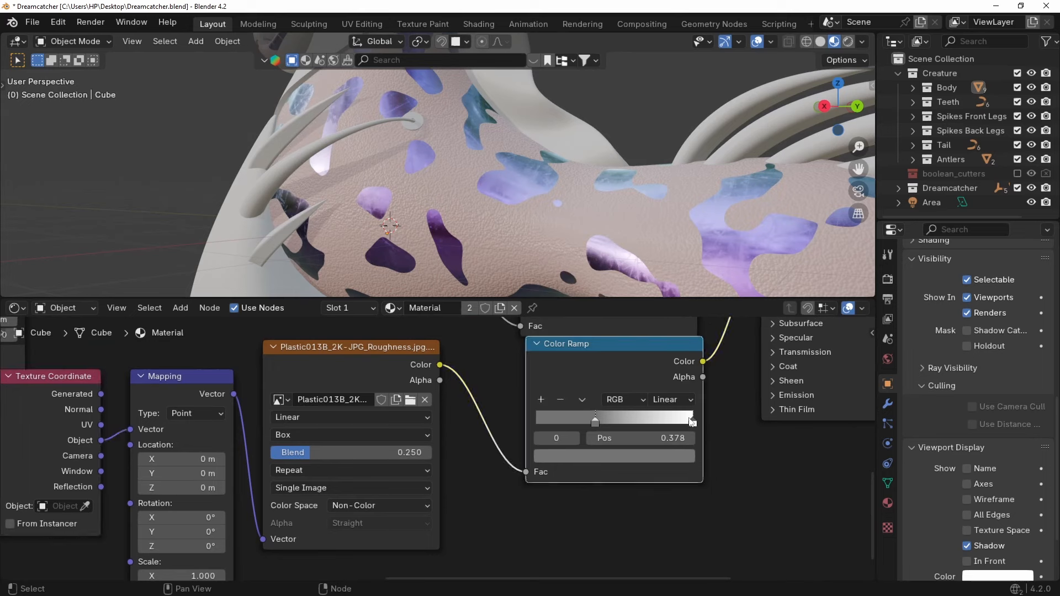
left_click_drag(692, 420, 635, 422)
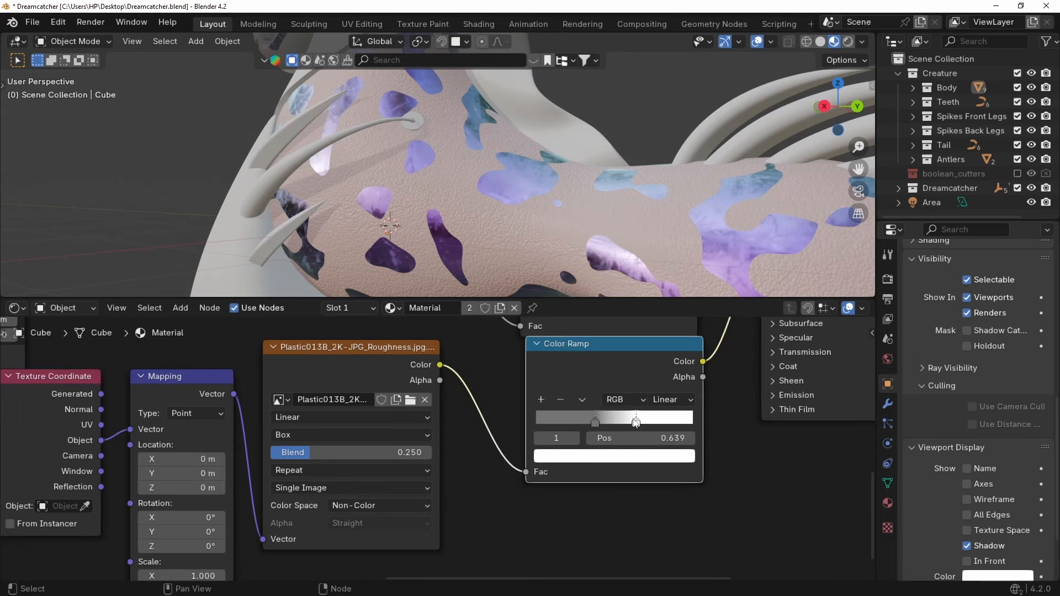
left_click(614, 456)
scroll(608, 304, "down", 10)
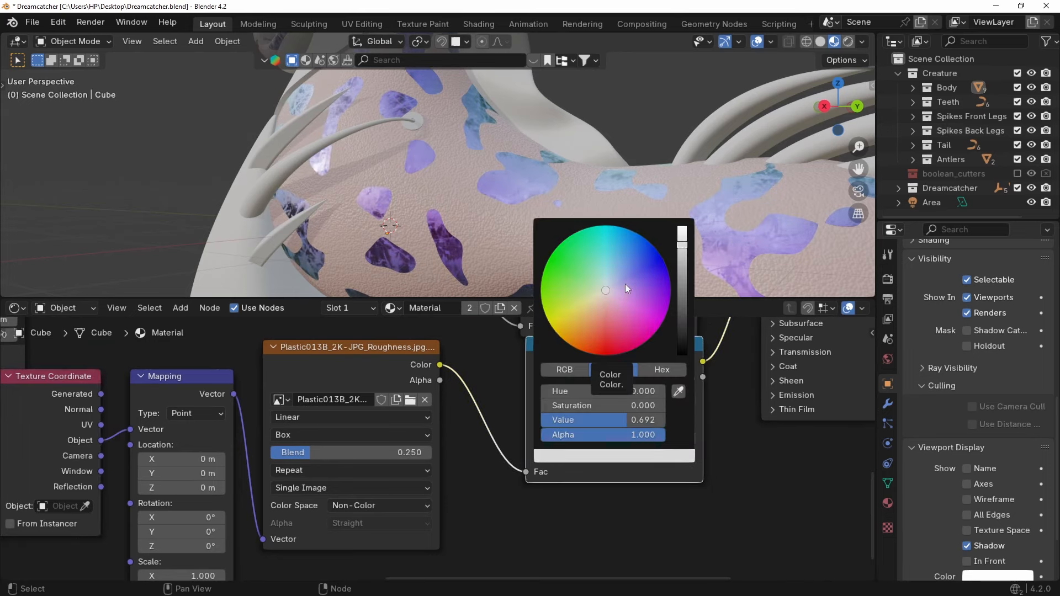
Narrow the roughness ramp's contrast by shifting the dark stop closer, lightening it to light grey, and placing the near-white stop at 0.551.
left_click_drag(595, 422, 604, 422)
left_click(614, 456)
scroll(625, 297, "up", 5)
left_click(615, 422)
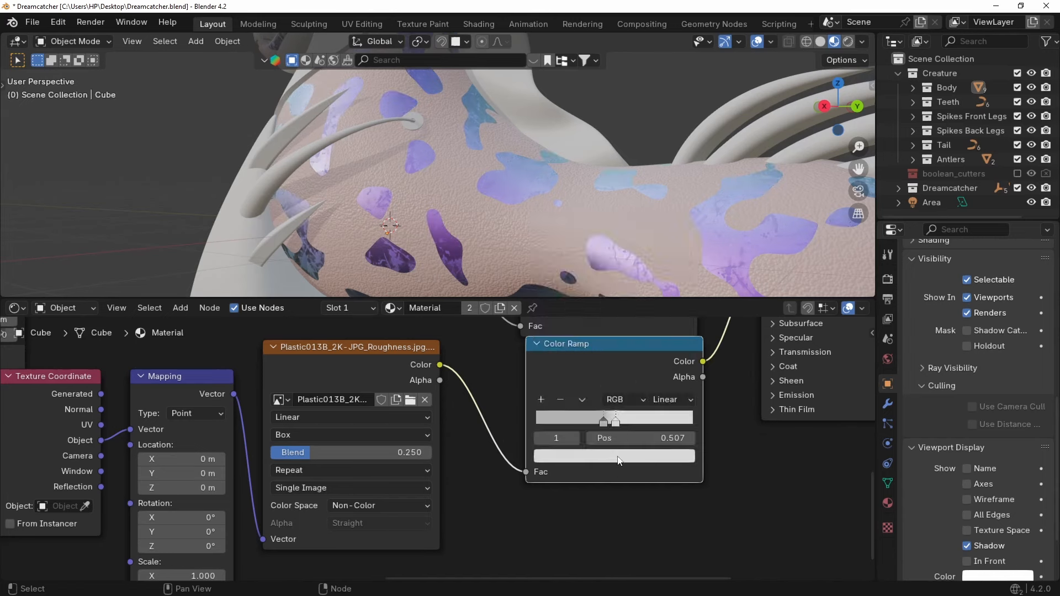
left_click(617, 457)
scroll(603, 288, "up", 1)
scroll(603, 287, "down", 1)
left_click(558, 457)
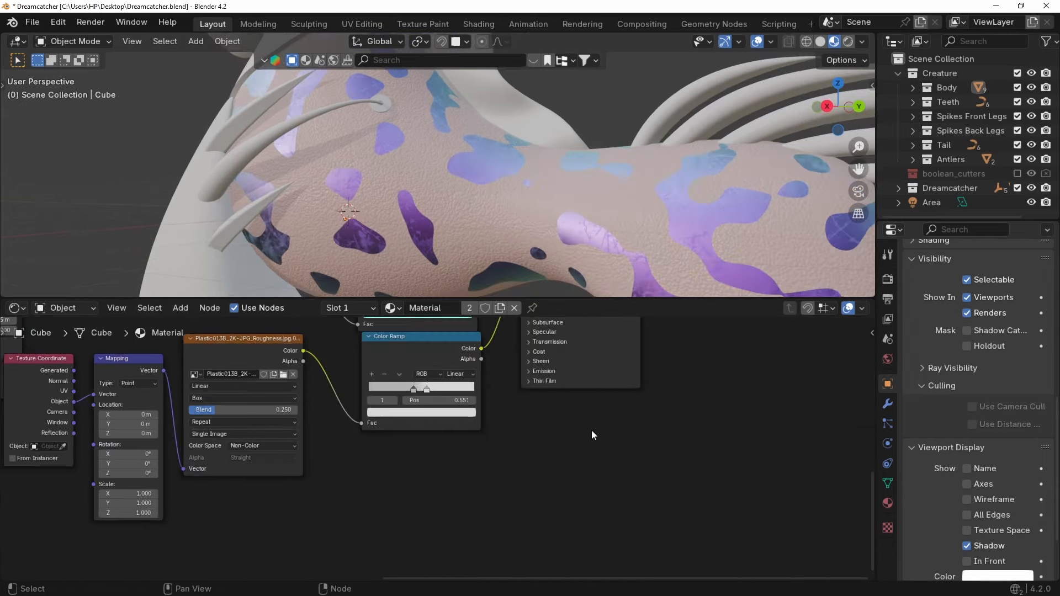
Add a Bump node below the roughness Color Ramp.
middle_click_drag(591, 429, 472, 426)
key("shift+a")
type("bu")
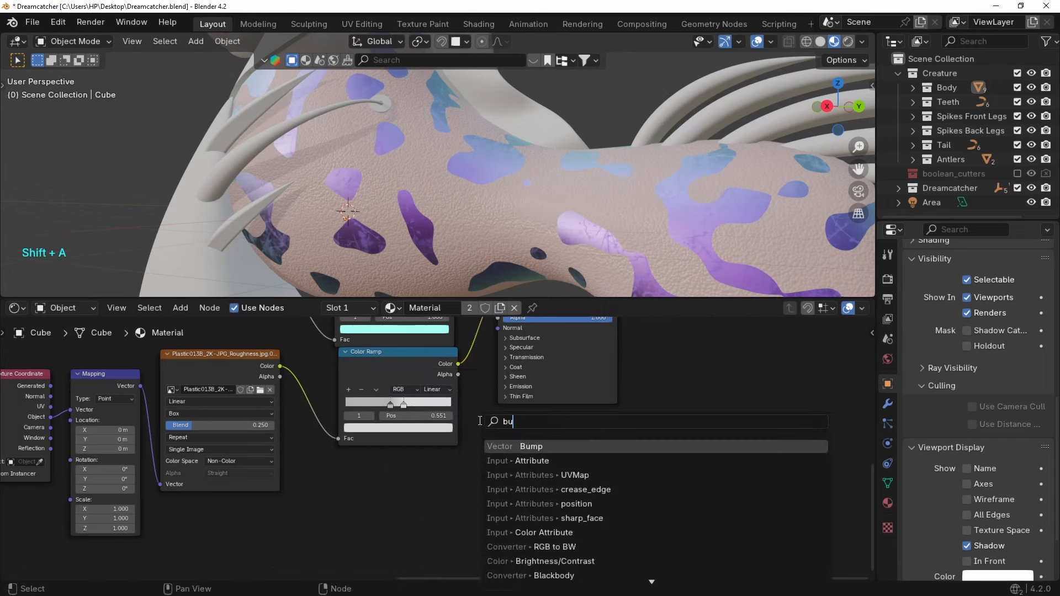
type("m")
left_click(554, 449)
left_click(401, 469)
Move the metallic Principled BSDF closer to the Bump node and connect the Bump's Normal output to the shader's Normal input.
scroll(445, 454, "down", 6)
middle_click_drag(466, 457, 462, 473)
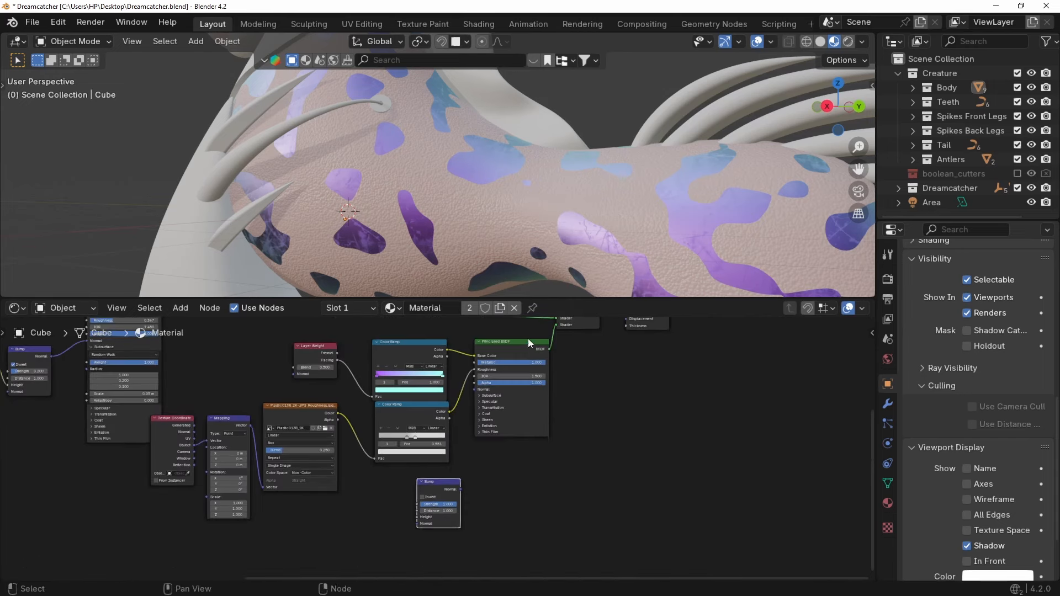
left_click(529, 344)
key("g")
left_click(549, 391)
scroll(478, 474, "up", 4)
left_click_drag(469, 503, 521, 434)
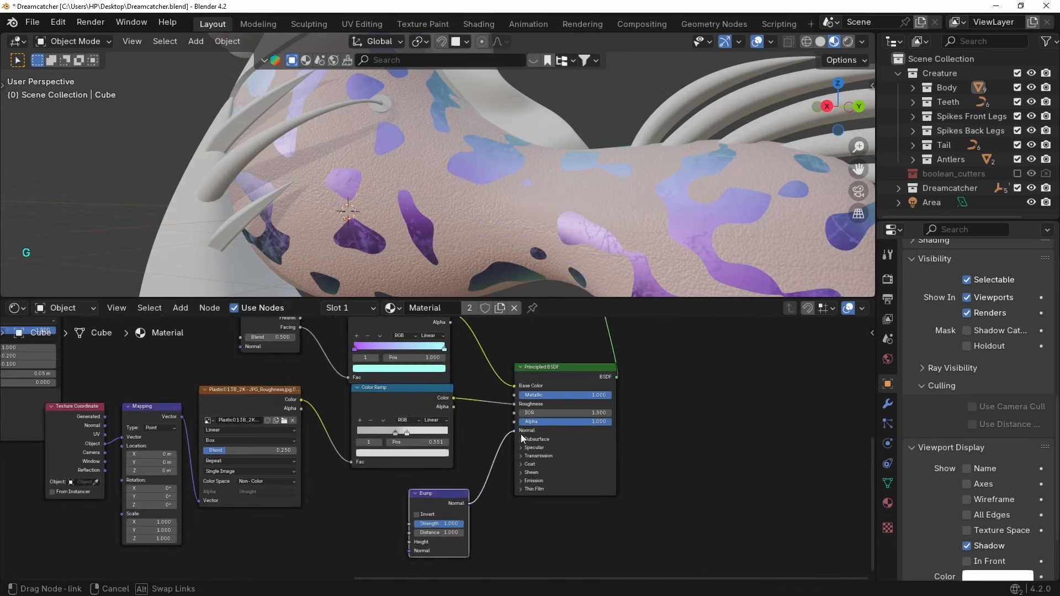
Add a new Color Ramp node before the metallic shader's Bump node.
scroll(522, 434, "up", 2)
middle_click_drag(339, 522, 472, 415)
key("shift+a")
type("colo")
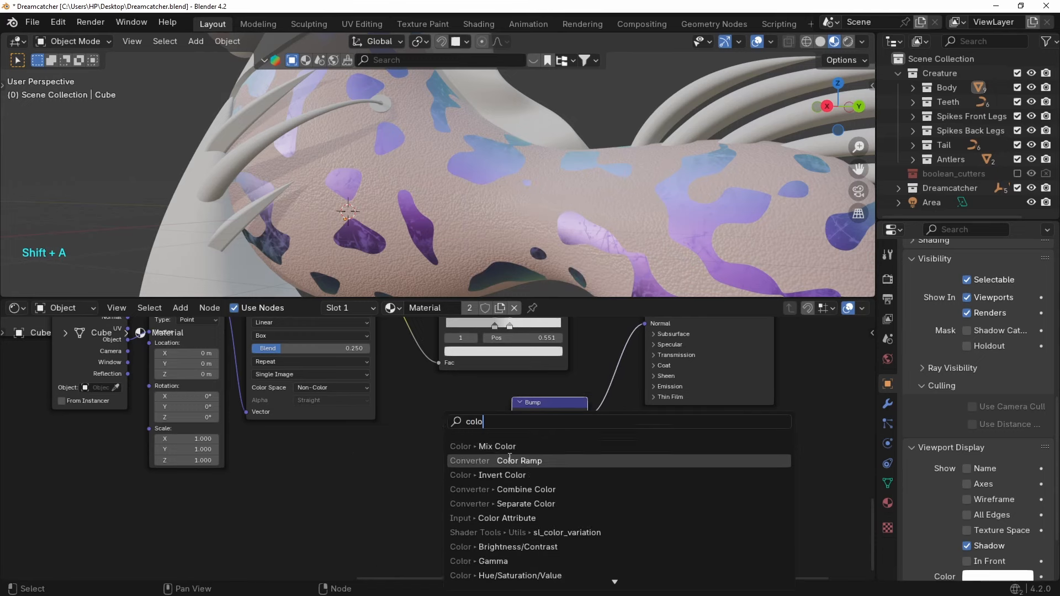
left_click(509, 460)
left_click(519, 393)
Add a Voronoi Texture node near the new Color Ramp.
scroll(469, 422, "down", 2)
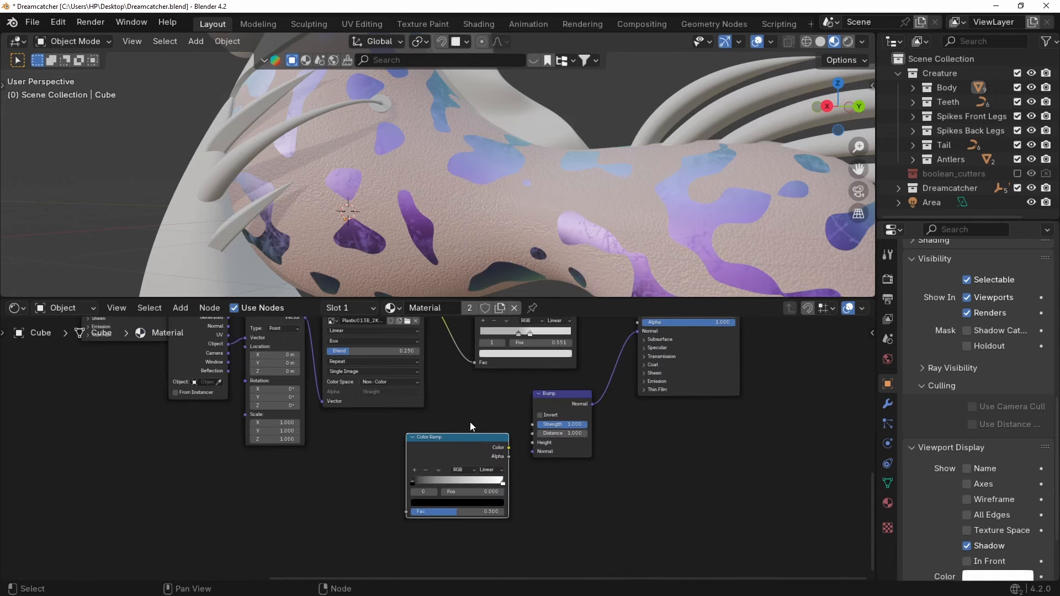
key("shift+a")
type("vo")
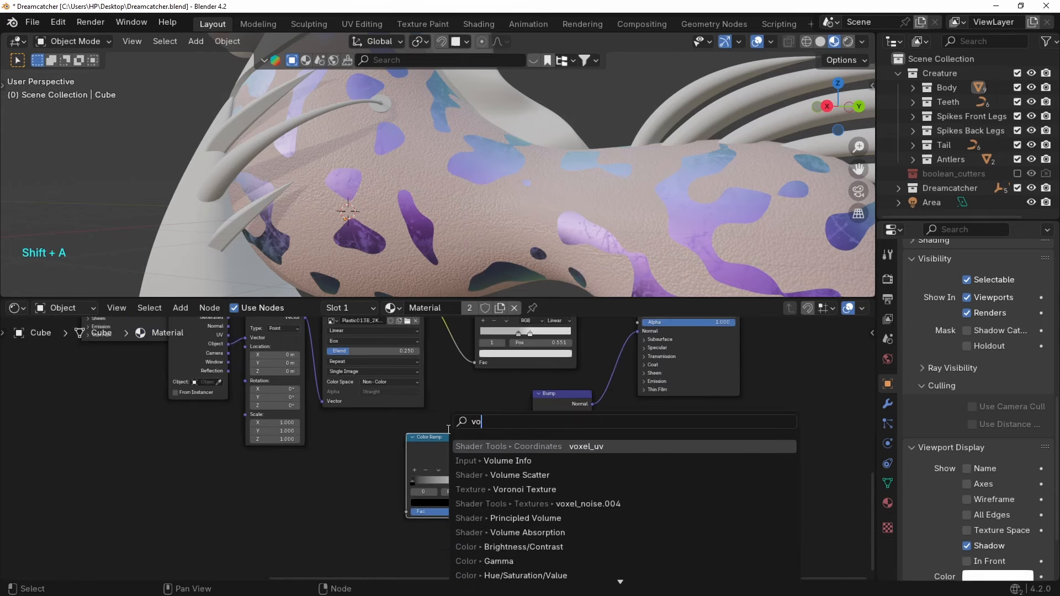
Add a Voronoi Texture below the gem shader nodes, with Texture Coordinate and Mapping nodes driven by Object coordinates.
type("r")
key("Return")
left_click(350, 491)
scroll(343, 475, "up", 1)
key("ctrl+t")
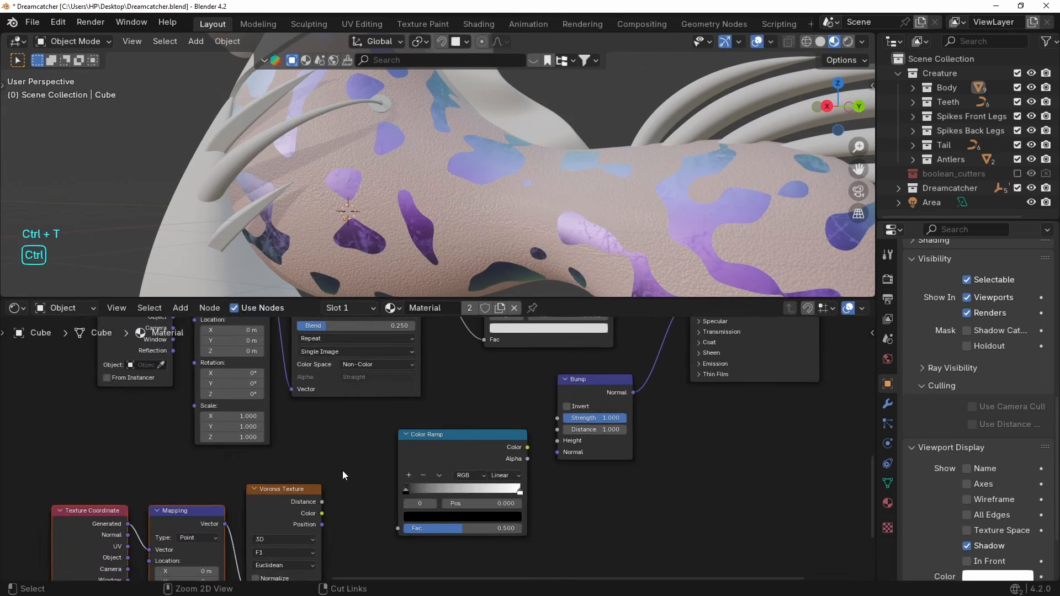
middle_click_drag(342, 475, 564, 385)
left_click_drag(350, 468, 370, 460)
middle_click_drag(370, 459, 163, 512)
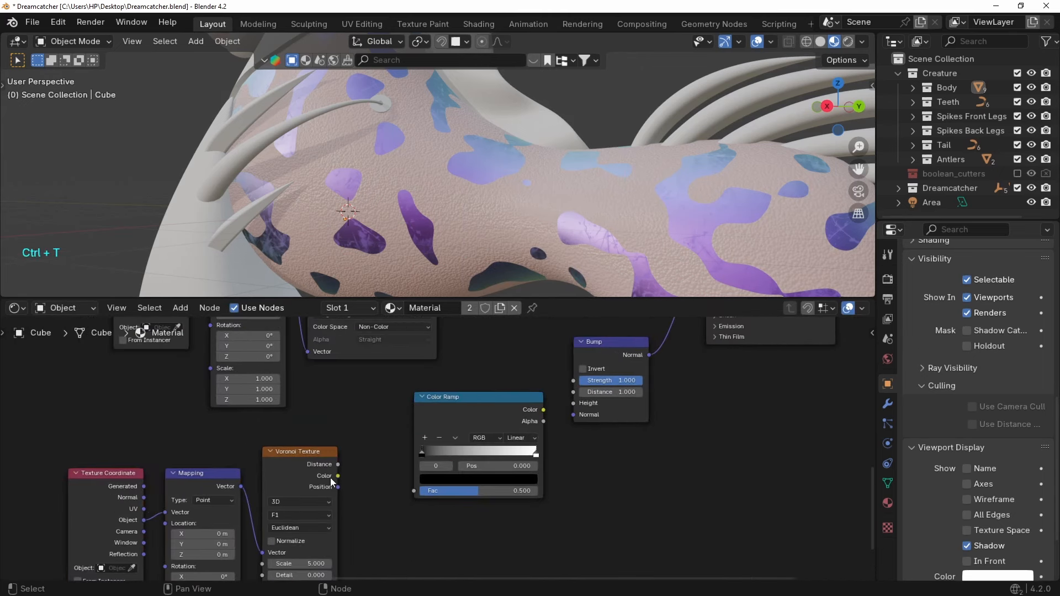
Connect the Voronoi Distance output through the Color Ramp to the Bump node's Height input.
left_click_drag(338, 465, 601, 479)
left_click_drag(575, 402, 575, 403)
left_click_drag(488, 401, 477, 394)
middle_click_drag(418, 442, 419, 444)
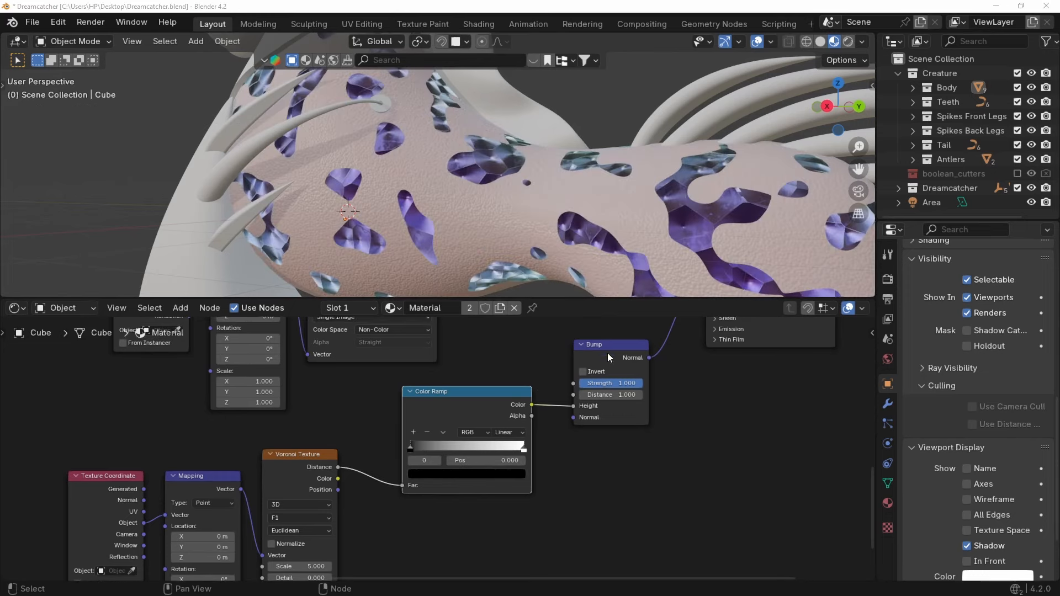
Preview the Bump node, move the Color Ramp's white stop to 0.160 and set the Voronoi scale to 13.
left_click(618, 348, "ctrl+shift")
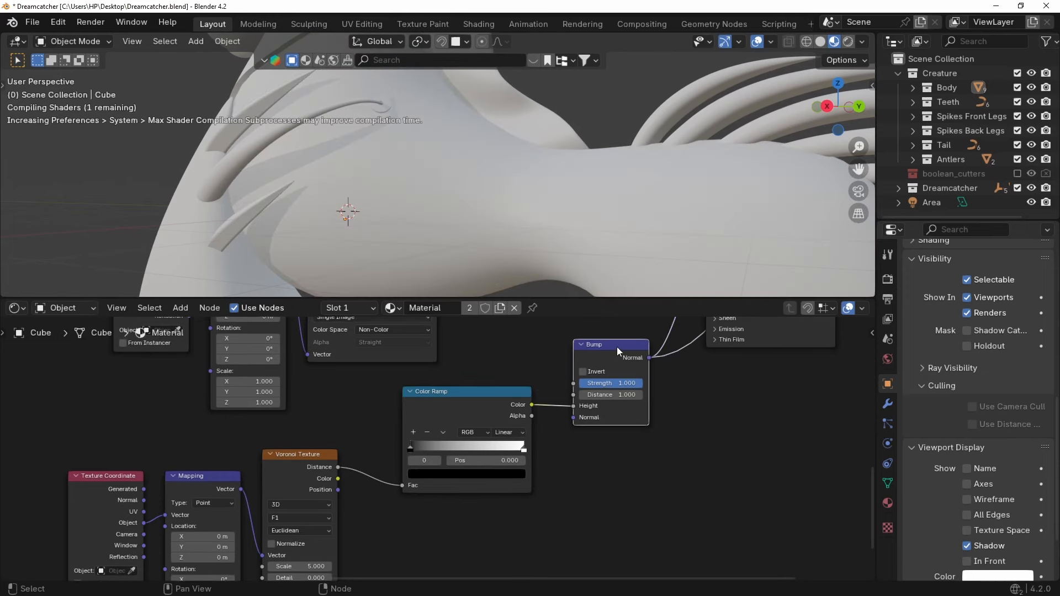
left_click_drag(523, 448, 423, 452)
middle_click_drag(376, 507, 400, 450)
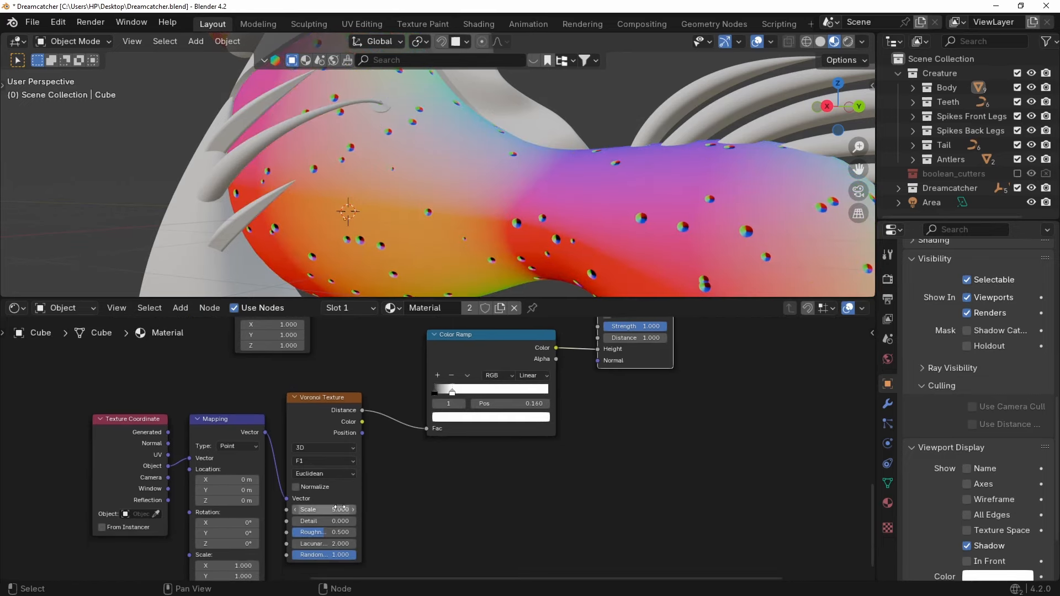
key("Return")
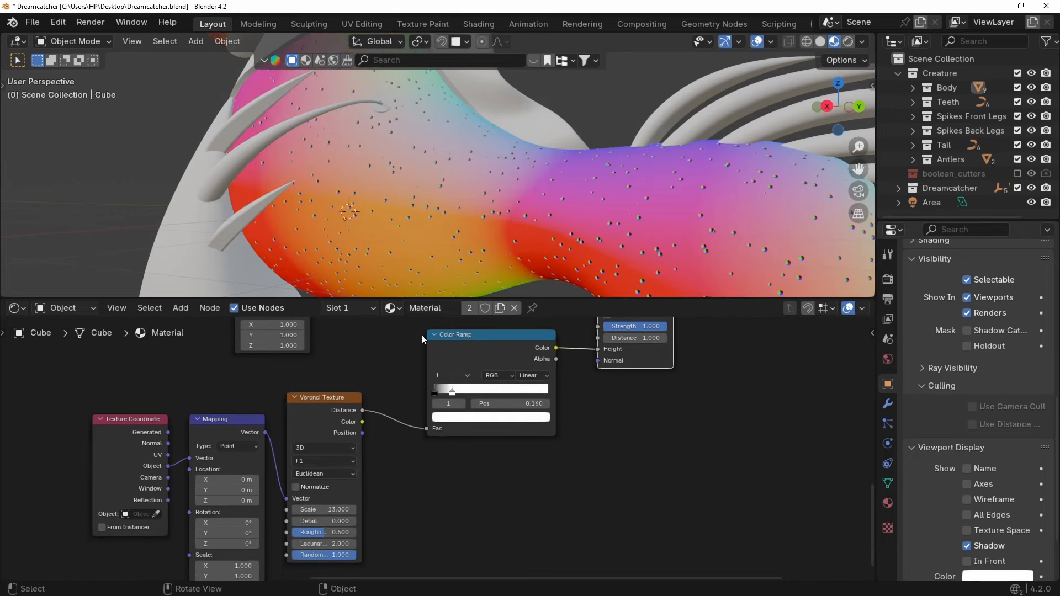
Shift the Texture Coordinate and Mapping nodes away and insert a Noise Texture between Mapping and Voronoi Texture.
middle_click_drag(165, 464, 285, 465)
key("g")
left_click(250, 455)
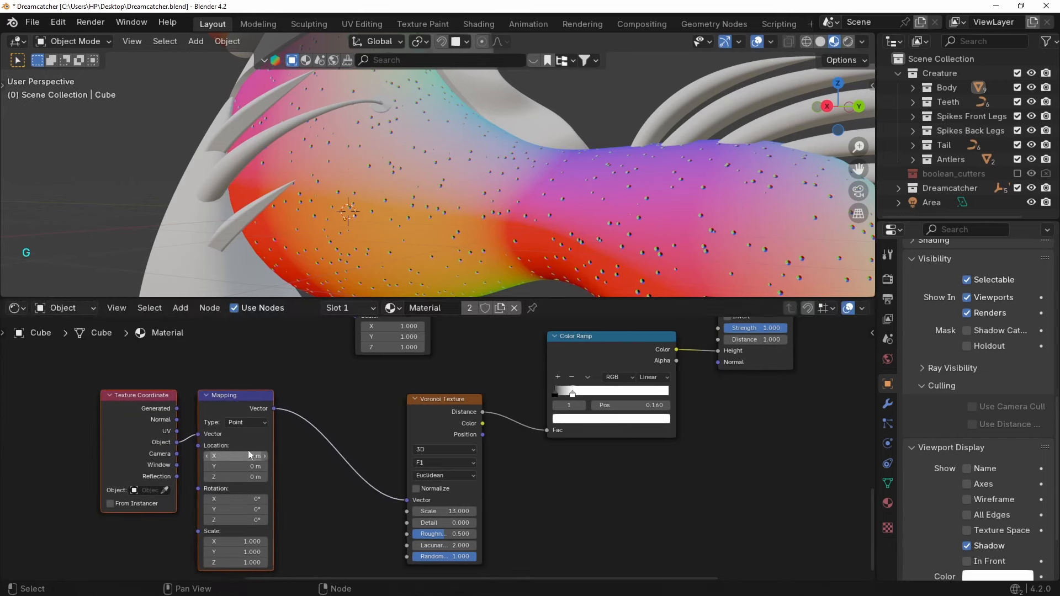
key("shift+a")
type("noi")
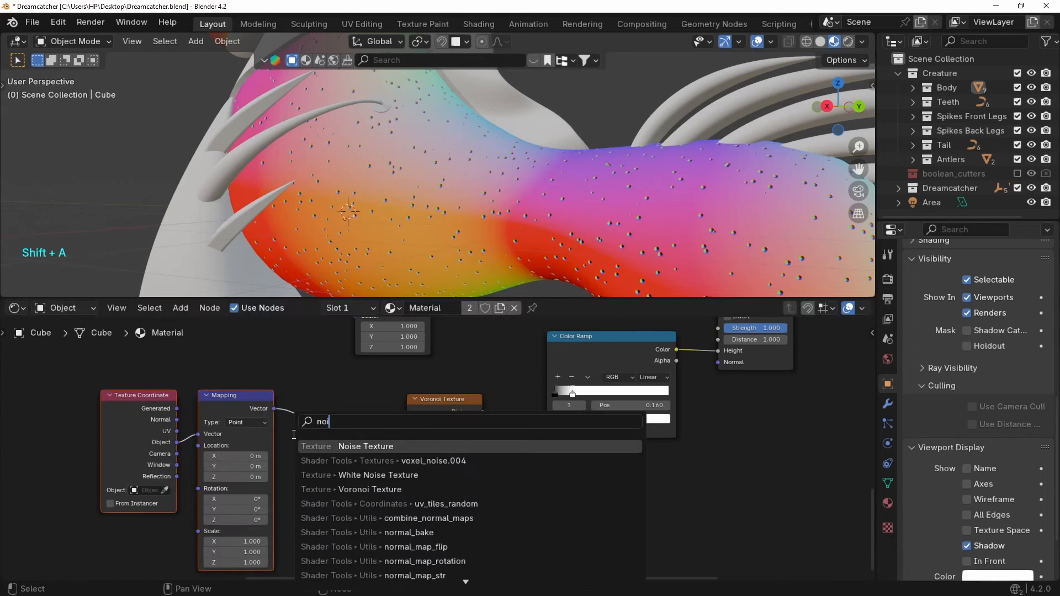
left_click(365, 446)
left_click(364, 456)
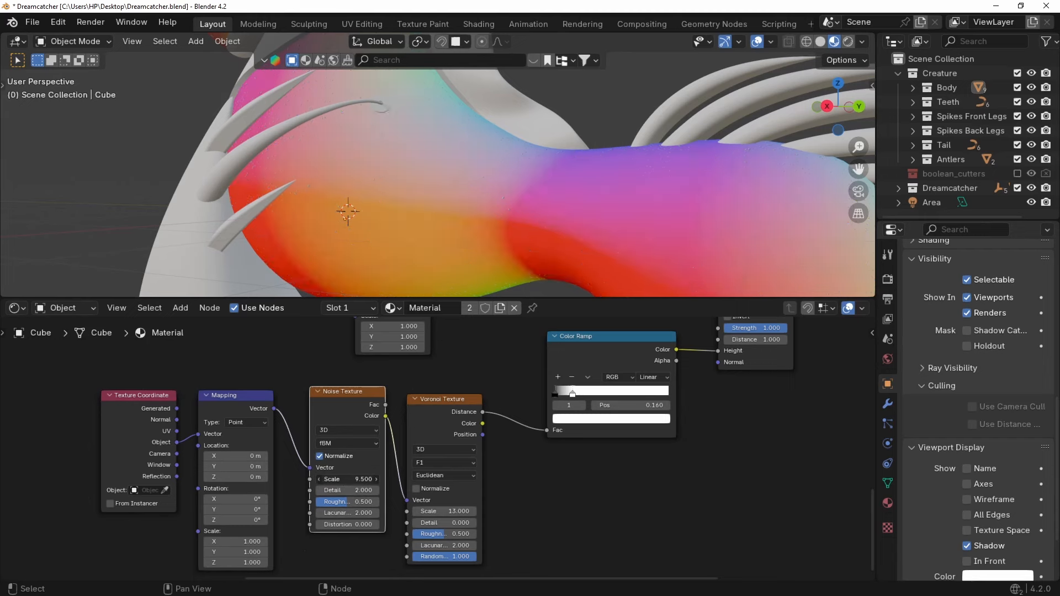
Set Noise Texture scale to 8.4 and distortion to 0.9, the ramp's white stop to 0.119 and Bump strength to about 0.86.
left_click_drag(347, 479, 343, 479)
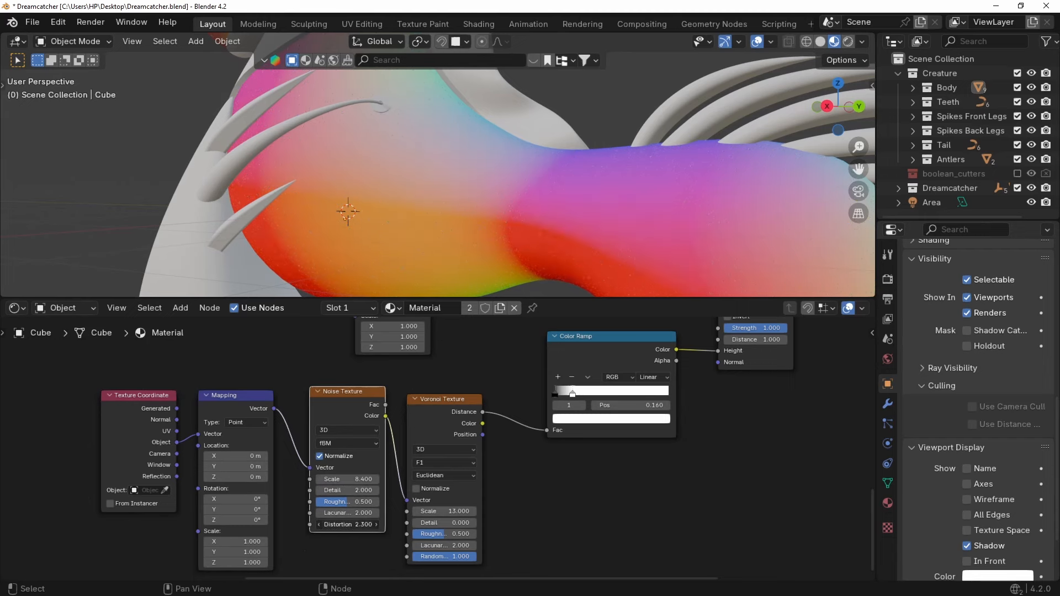
middle_click_drag(494, 419, 439, 450)
scroll(439, 449, "up", 1)
middle_click_drag(518, 193, 498, 196)
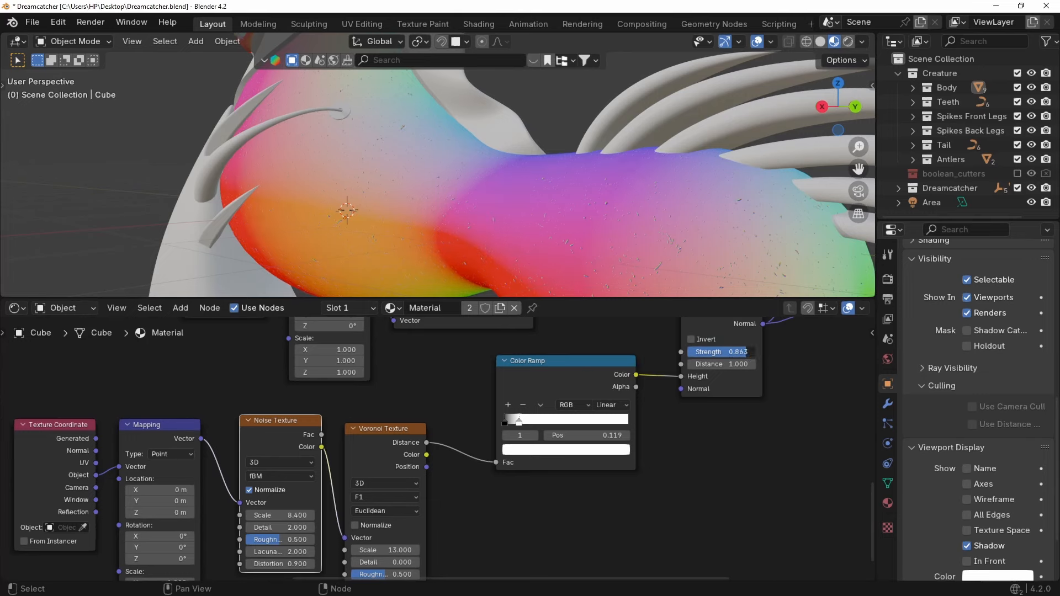
Restore the Mix Shader as the material output and move the two output nodes away from the other nodes.
scroll(714, 409, "down", 10)
middle_click_drag(715, 409, 603, 500)
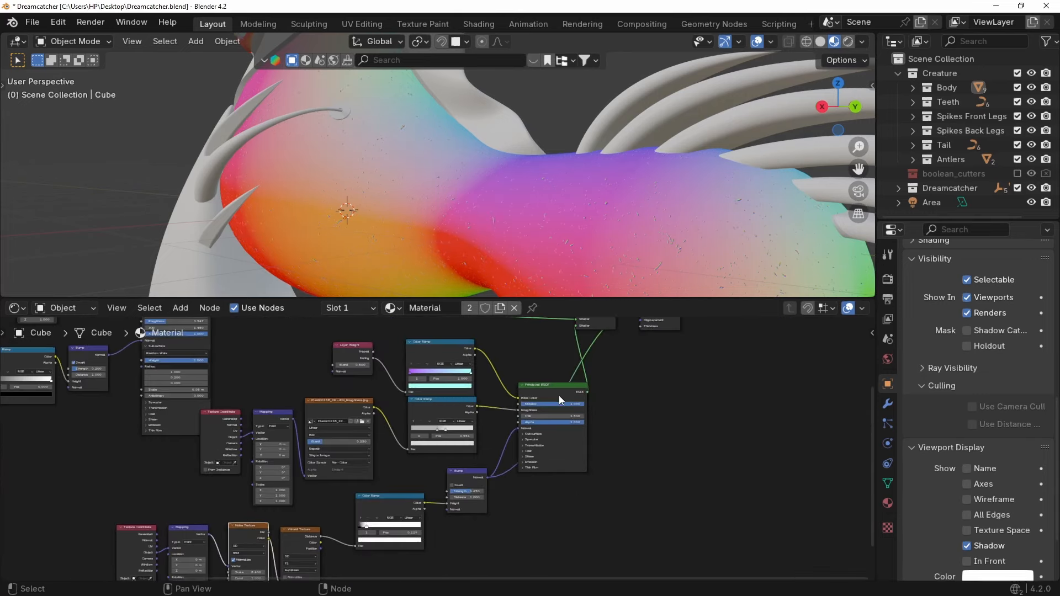
left_click(564, 386, "ctrl+shift")
middle_click_drag(631, 397, 596, 470)
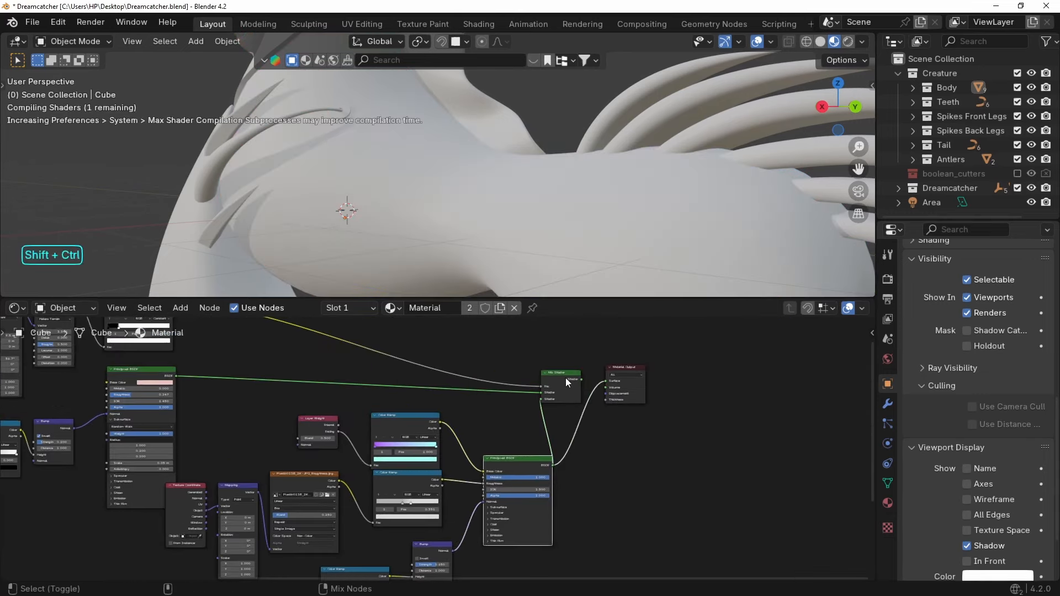
left_click(566, 378, "ctrl+shift")
left_click_drag(665, 349, 640, 443)
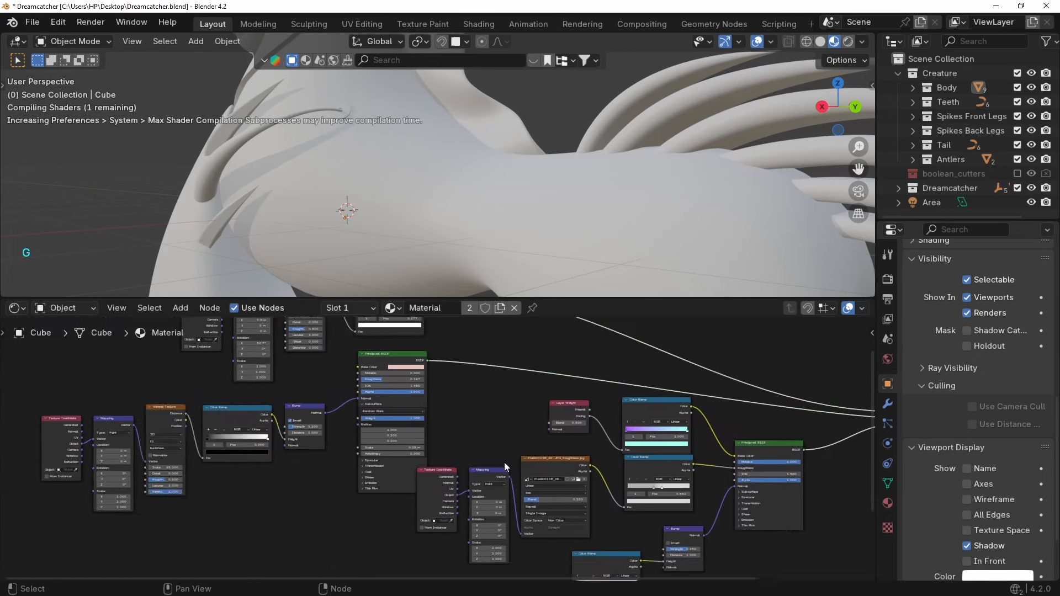
key("Home")
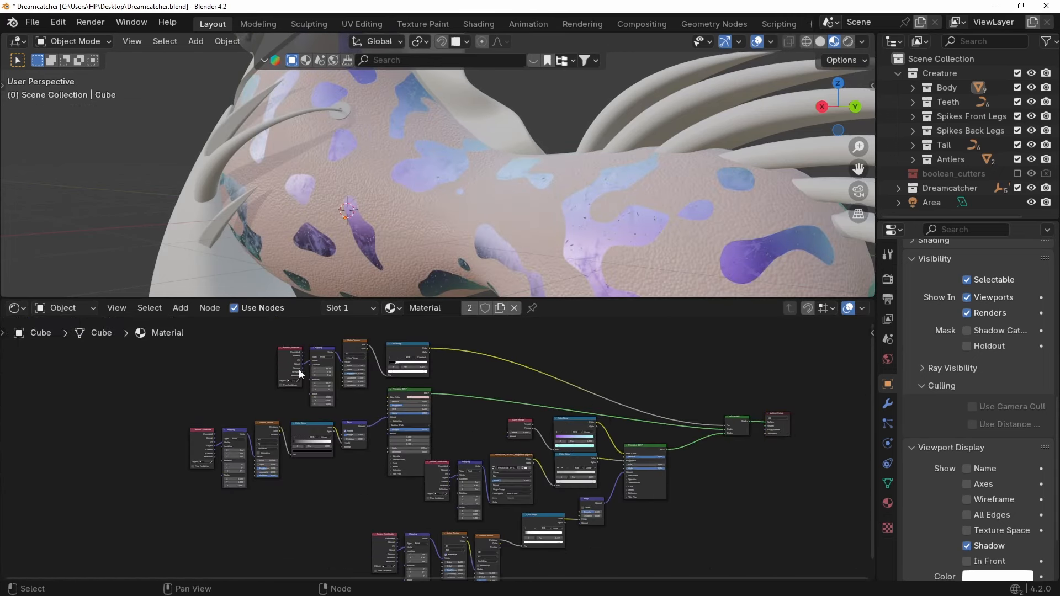
Spread the mask and skin shader node groups apart and join the skin shader nodes into a frame.
left_click_drag(257, 348, 400, 377)
key("g")
left_click_drag(137, 376, 402, 499)
key("g")
left_click(314, 457)
key("ctrl+j")
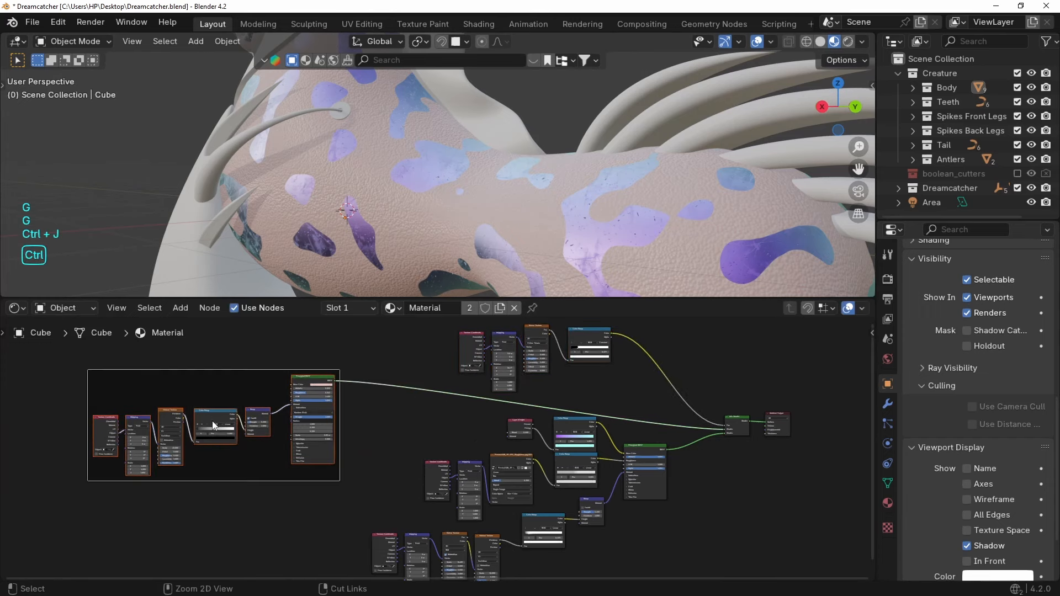
Label the skin shader frame "1".
scroll(210, 425, "up", 2)
key("n")
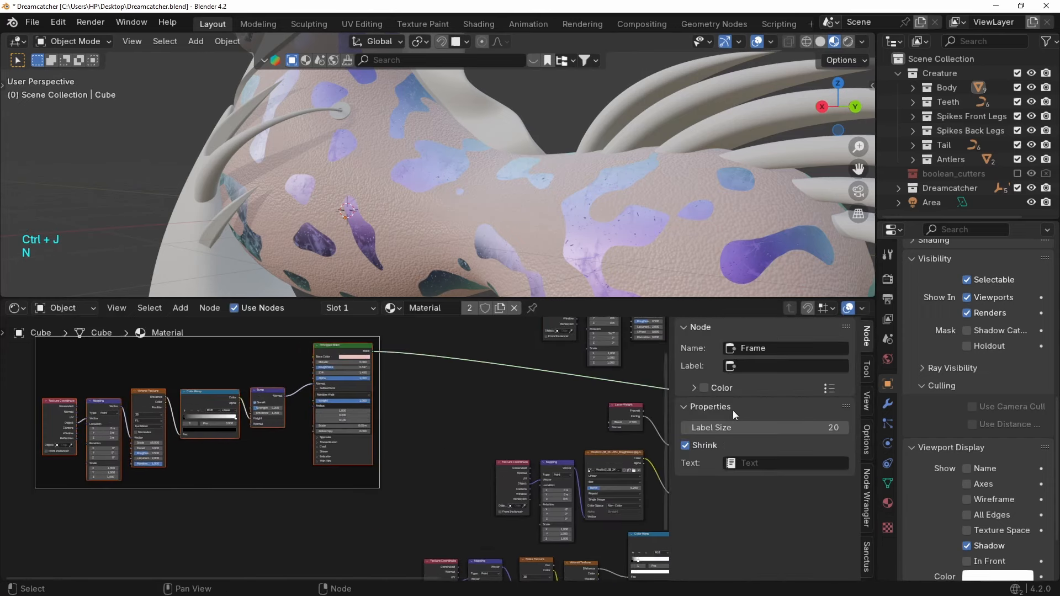
left_click(753, 367)
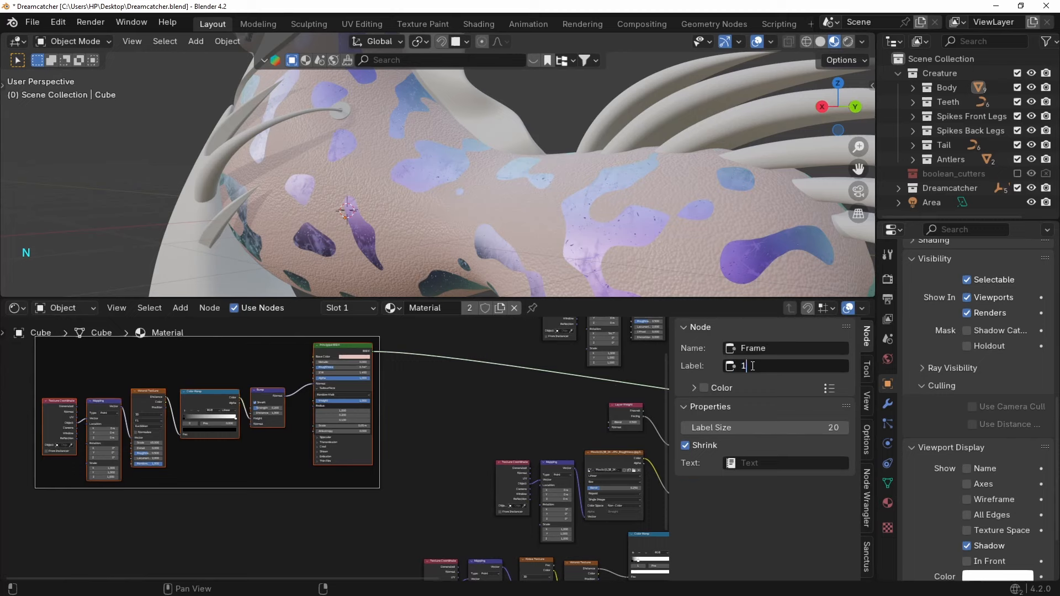
key("Return")
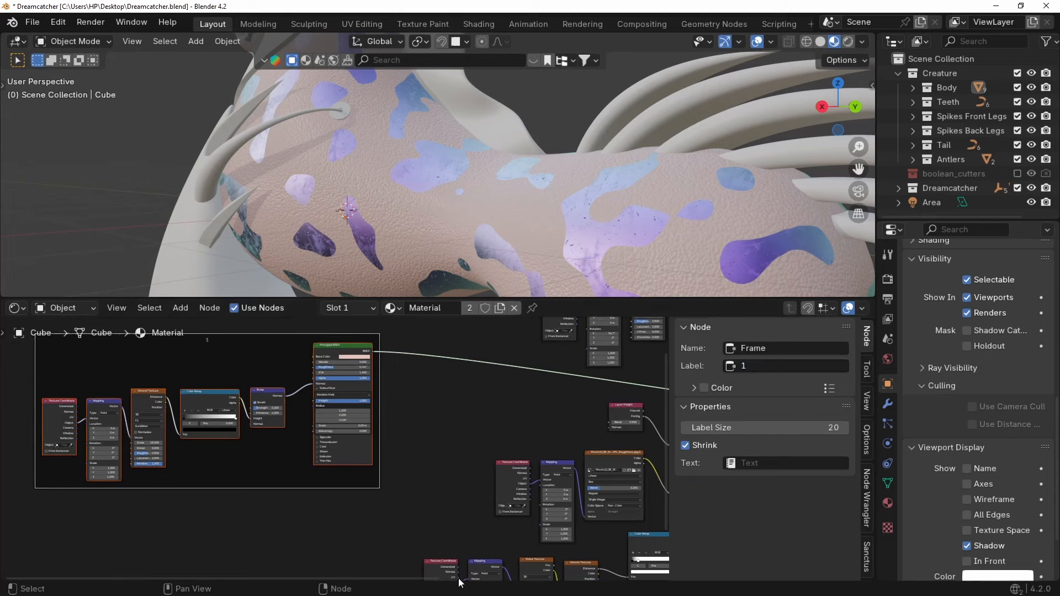
Scale the nodes feeding the skin shader along Y to line them up inside the frame.
left_click_drag(51, 380, 301, 438)
key("s")
key("y")
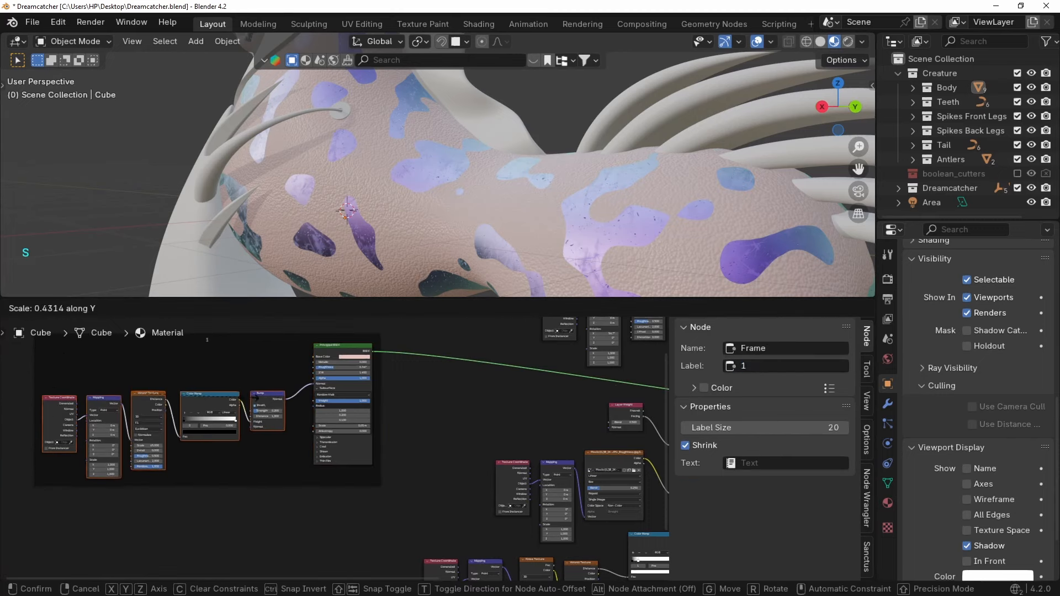
left_click(224, 395)
Join the mask nodes into one frame and the gem shader nodes into another, and hide the node sidebar.
scroll(224, 394, "down", 5)
left_click_drag(262, 338, 478, 390)
key("ctrl+j")
left_click_drag(257, 571, 479, 429)
key("ctrl+j")
scroll(476, 464, "up", 8)
key("n")
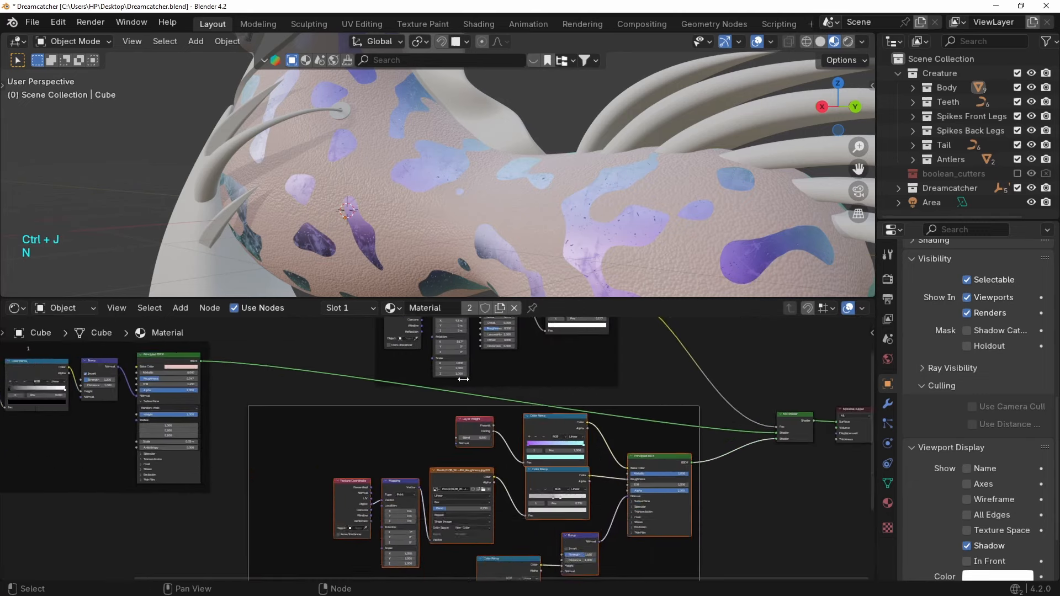
middle_click_drag(463, 380, 415, 440)
Check the creature's skin in Rendered shading, and return to Material Preview with a wider view of the body.
key("z")
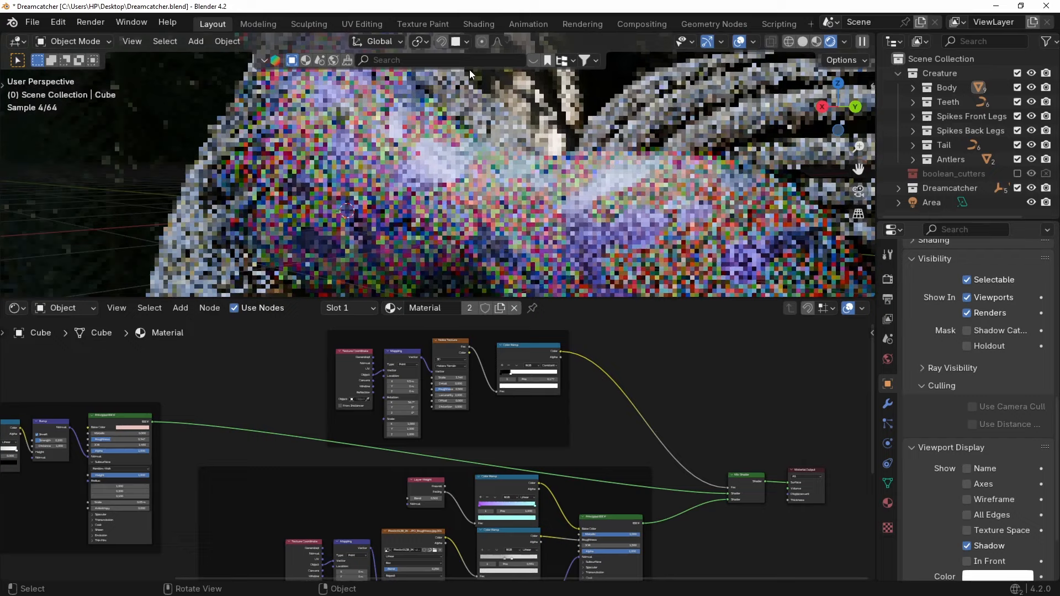
left_click(306, 195)
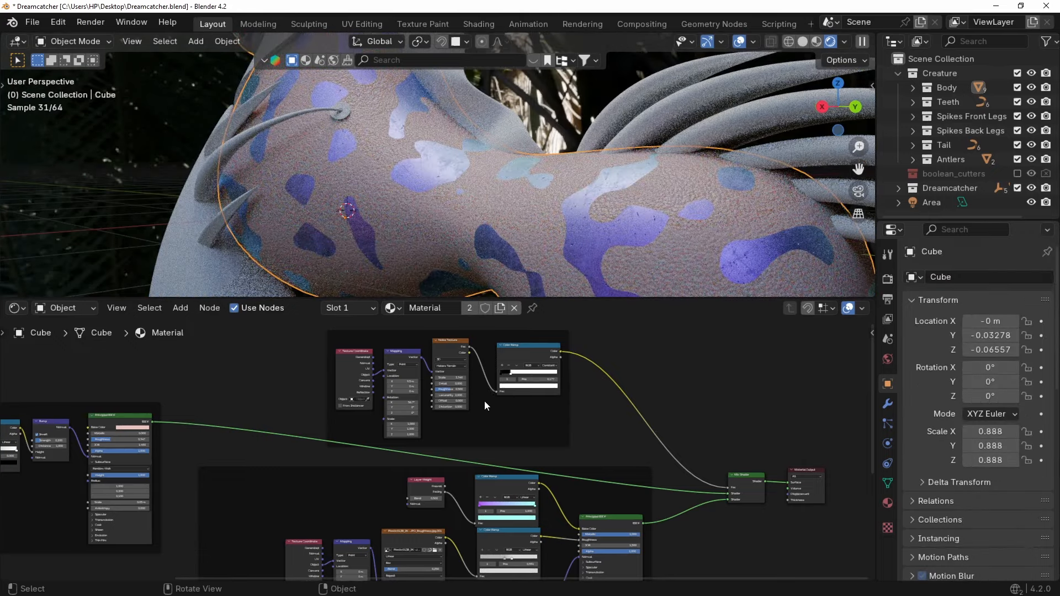
key("z")
left_click(440, 237)
middle_click_drag(439, 238, 363, 264)
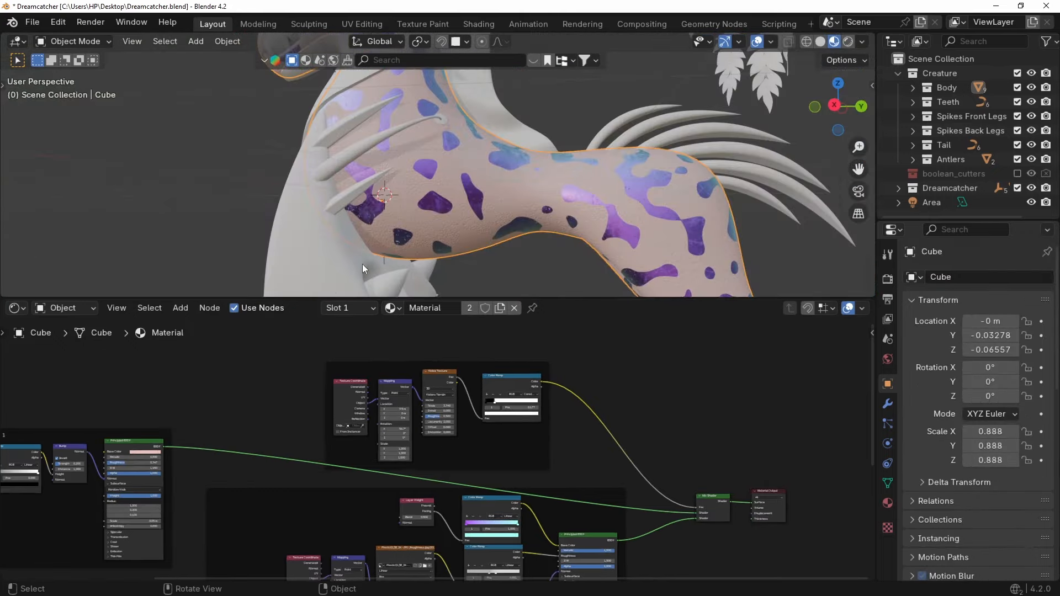
Create a new material for the front legs object and frame its shader nodes.
left_click(362, 264)
left_click(456, 308)
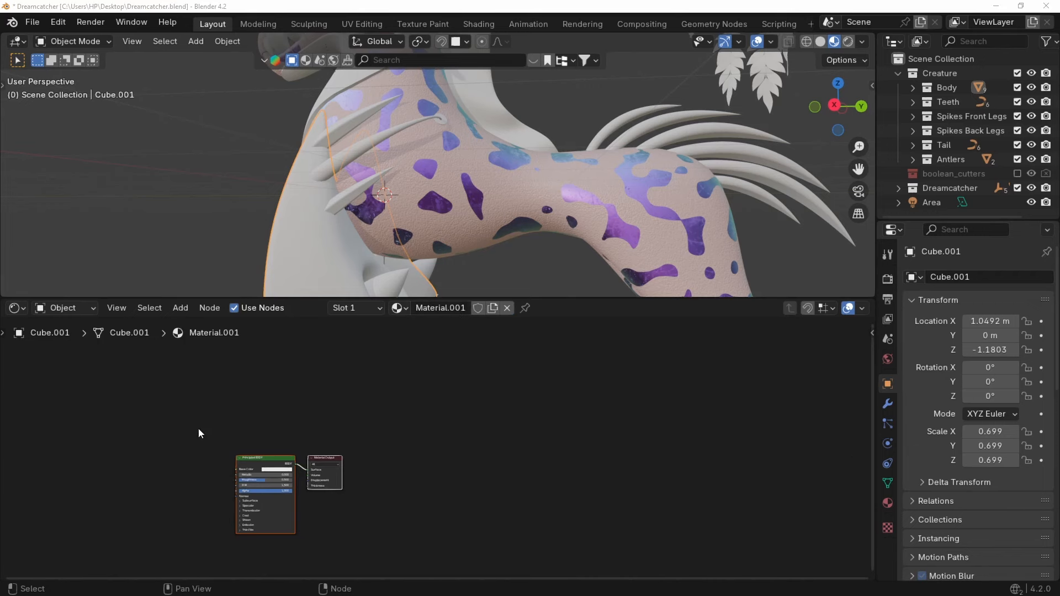
key("Home")
scroll(508, 411, "up", 2)
Set the front legs' base color to a light cyan blue with a saturation of about 0.695.
left_click(436, 415)
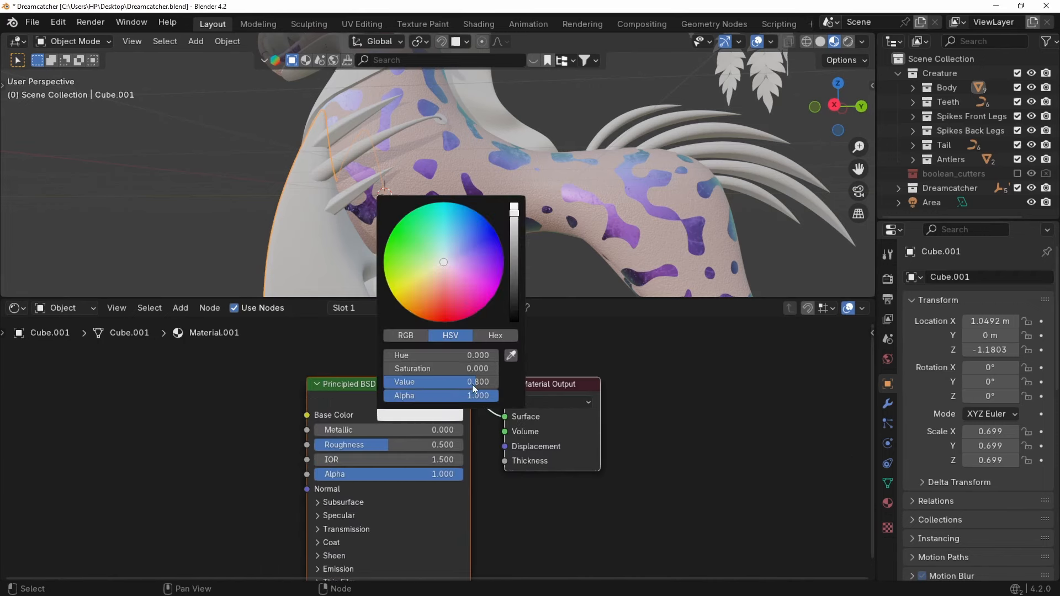
left_click_drag(443, 254, 445, 238)
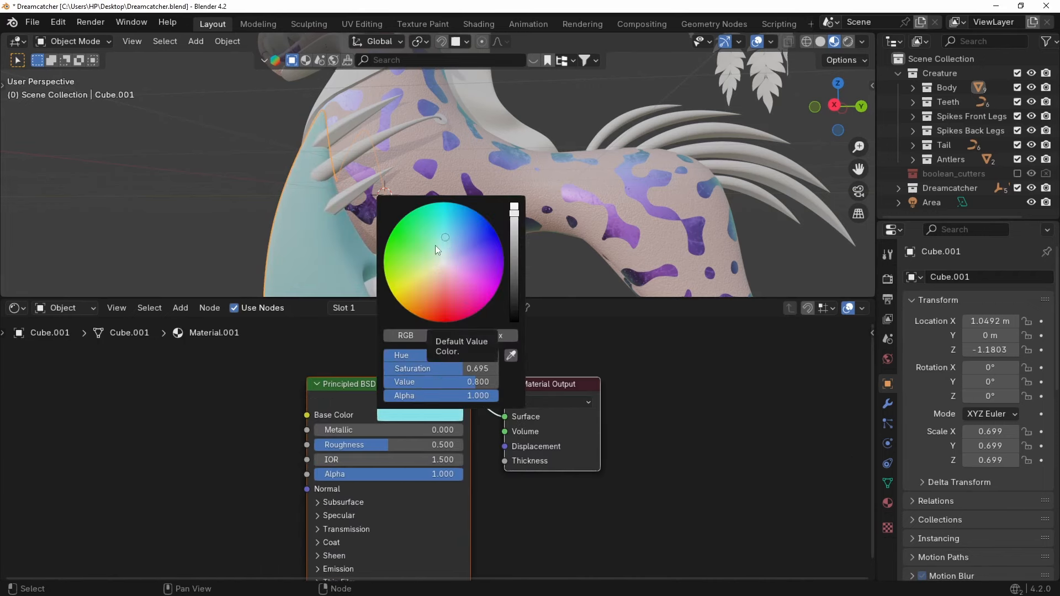
middle_click_drag(379, 154, 420, 203, "shift")
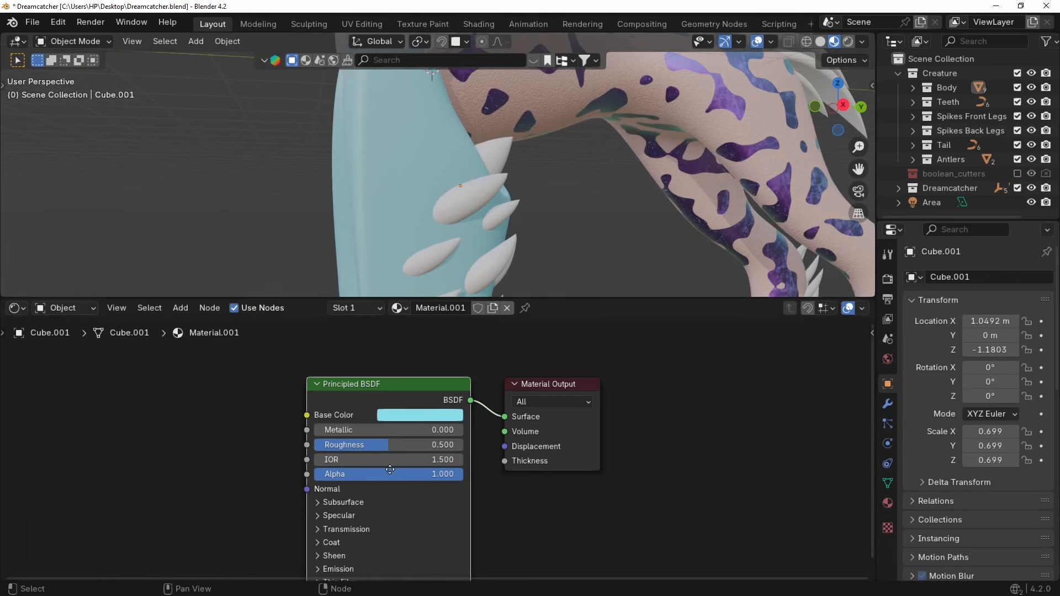
Set the subsurface weight of the front legs' Principled BSDF to 1.000.
middle_click_drag(390, 469, 402, 441)
left_click(333, 474)
left_click_drag(354, 504, 537, 504)
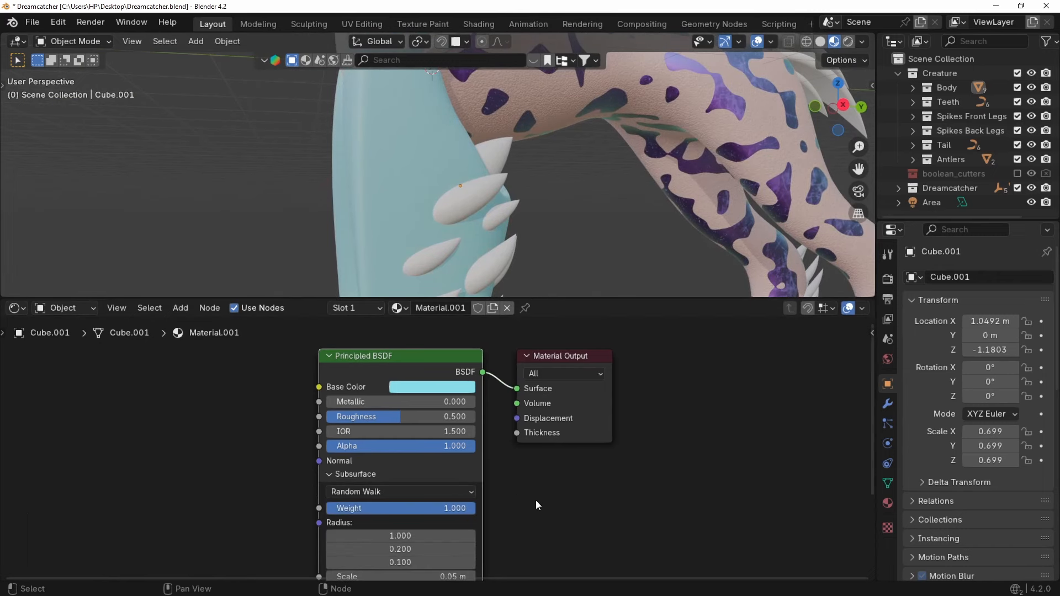
Set the first subsurface radius value to 0.2 and the third to 0.5 in the front legs' shader.
middle_click_drag(410, 541, 429, 480)
left_click(431, 475)
type(".2")
key("Return")
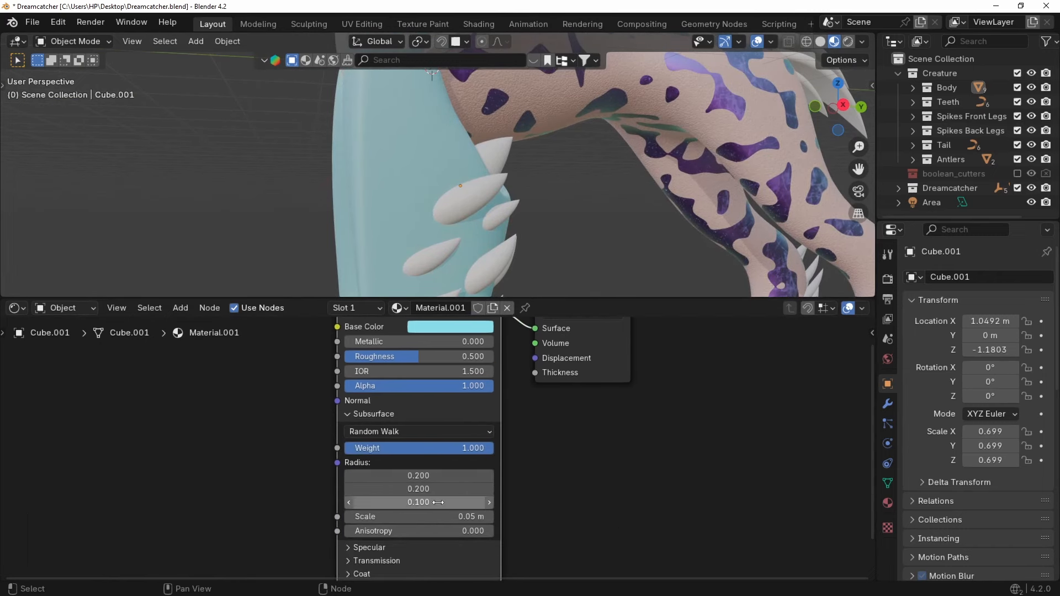
left_click(438, 503)
type(".5")
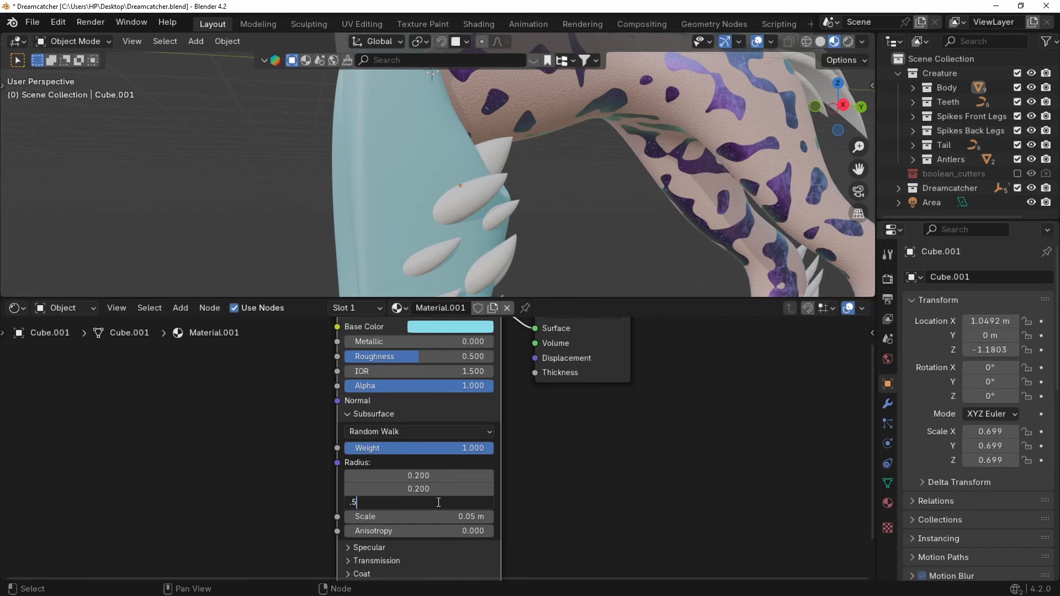
key("Return")
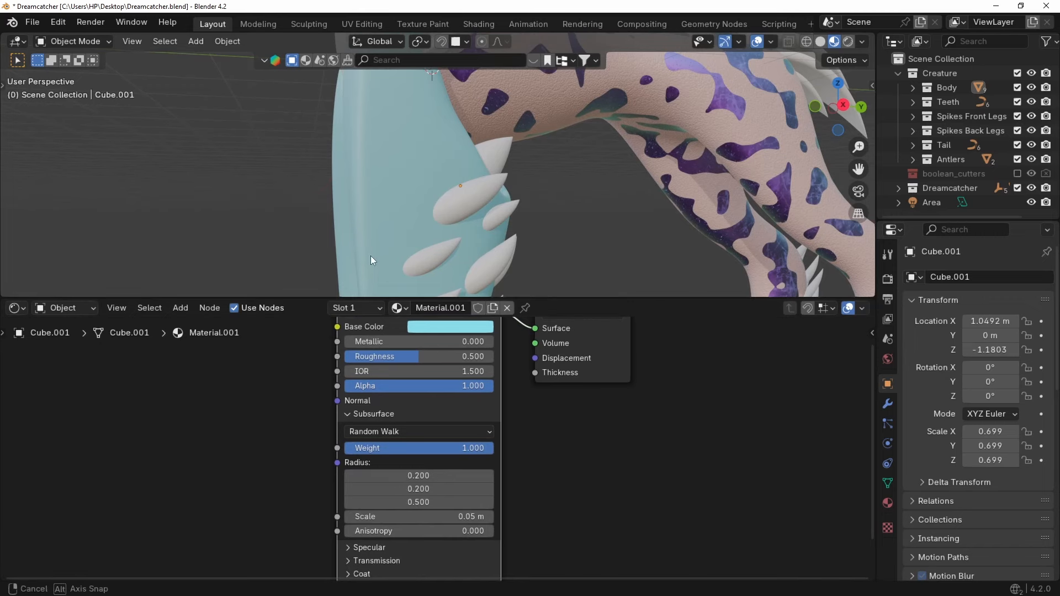
middle_click_drag(369, 256, 401, 268)
scroll(299, 450, "down", 2)
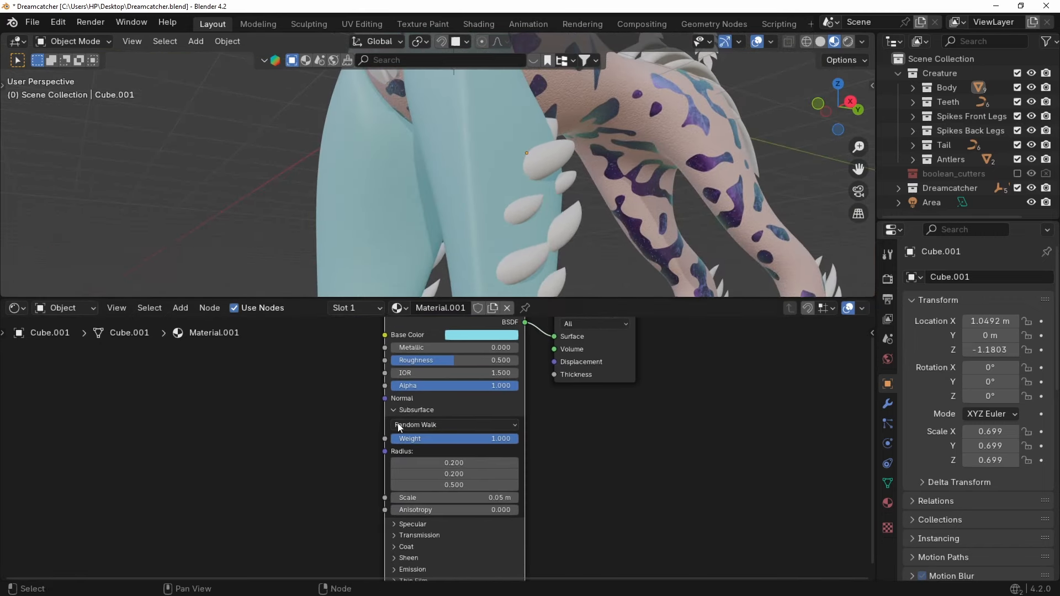
Add a Color Ramp beside the front legs' Principled BSDF and connect its Color output to Roughness.
key("shift+a")
type("colo")
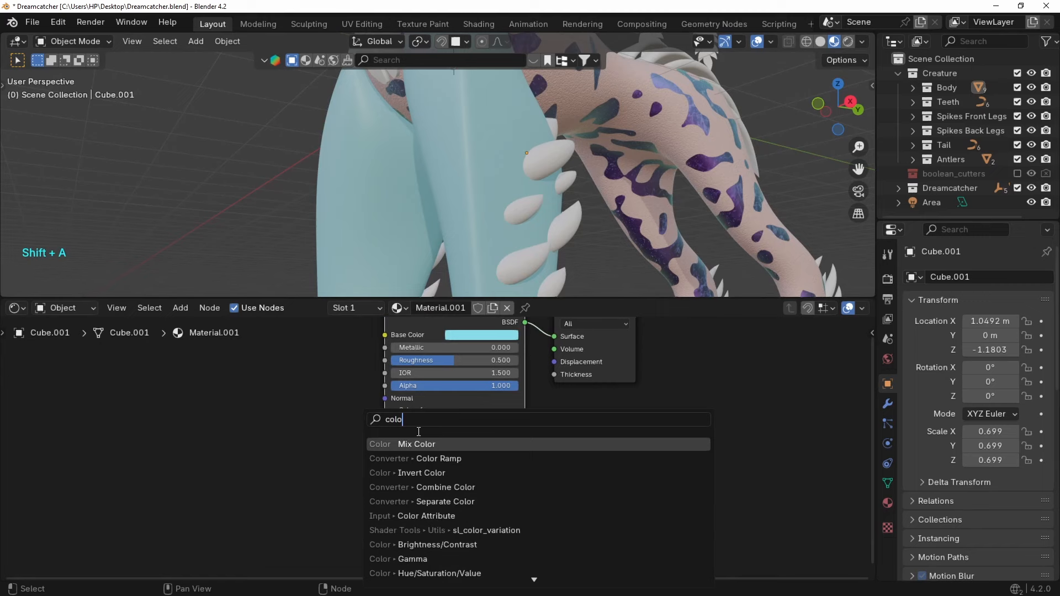
left_click(447, 458)
left_click(189, 381)
left_click_drag(329, 400, 382, 360)
middle_click_drag(424, 415, 581, 417)
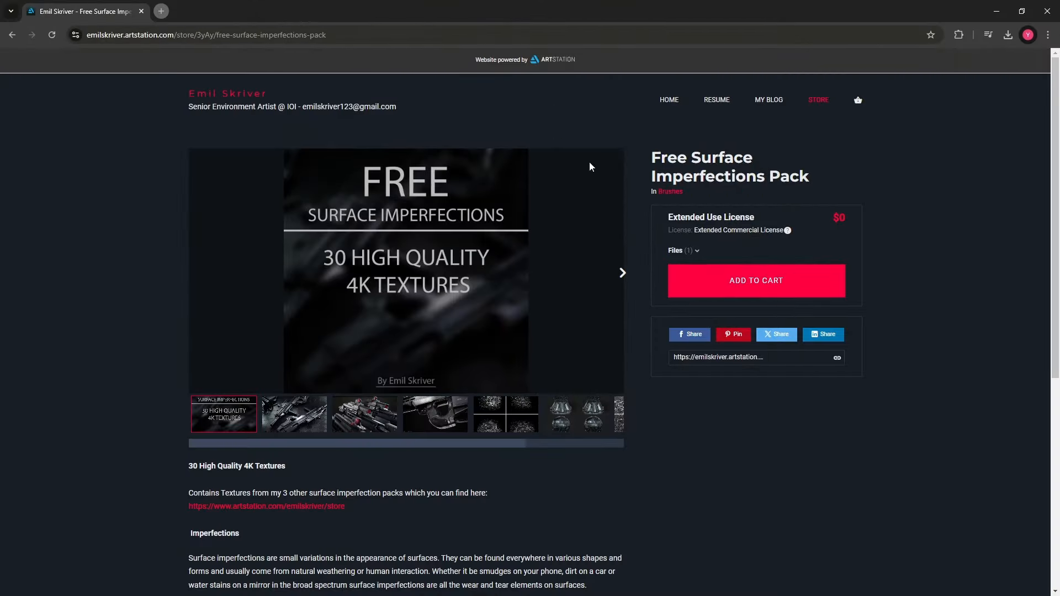
Browse the preview images of the Free Surface Imperfections Pack on its ArtStation store page.
left_click(515, 419)
left_click(585, 419)
left_click(619, 420)
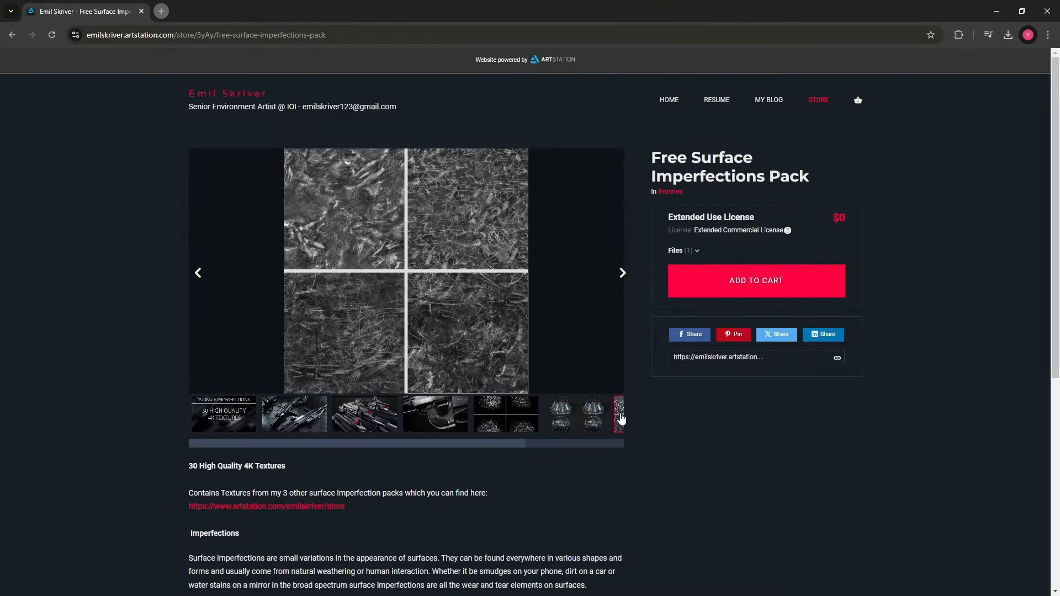
left_click(224, 398)
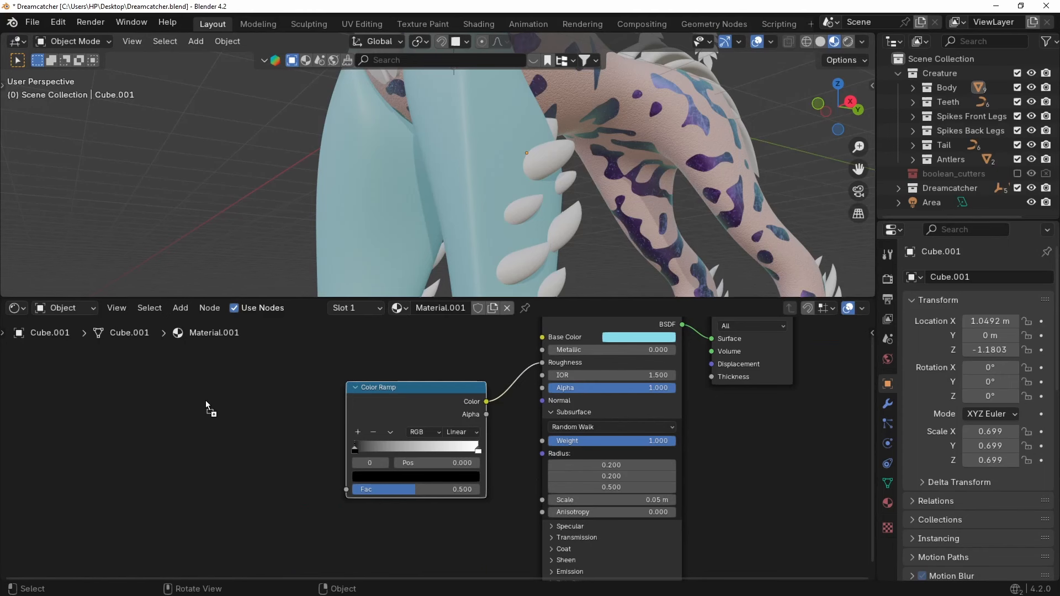
In Blender, add Smudges_02.png to the front legs' material with mapping nodes and connect its Color to the Color Ramp's Fac.
left_click_drag(205, 400, 206, 399)
middle_click_drag(200, 396, 257, 387)
key("ctrl+t")
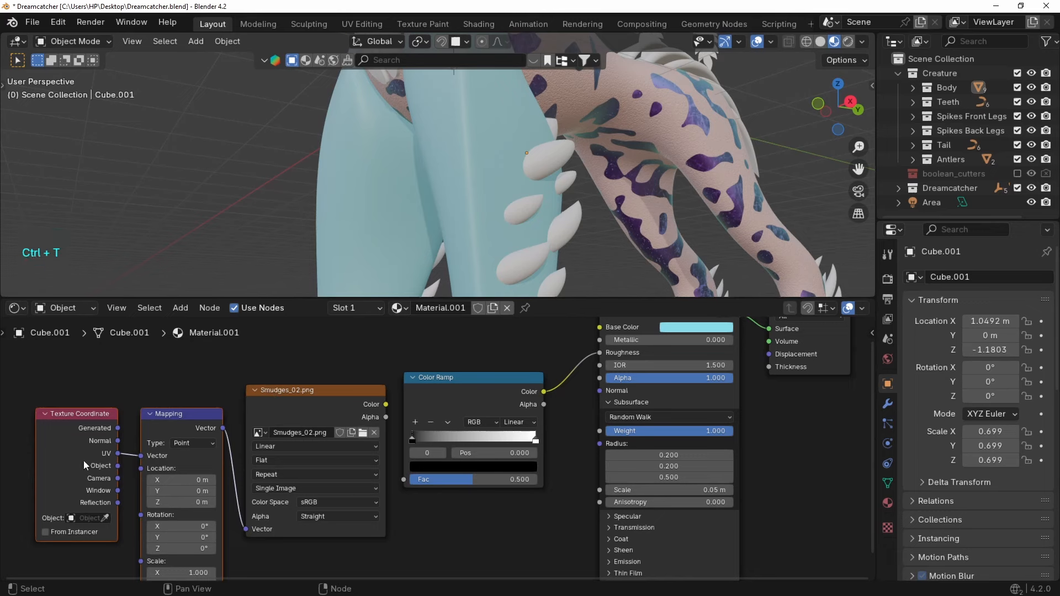
left_click_drag(386, 405, 404, 479)
middle_click_drag(562, 376, 544, 385)
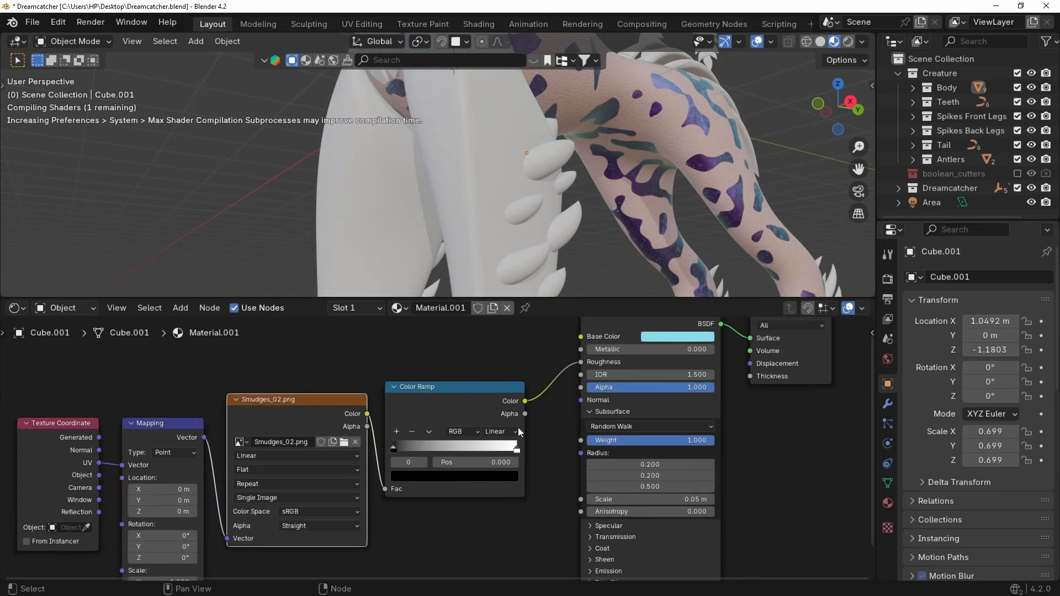
Preview the smudge Color Ramp, map the image with Object coordinates and set its projection to Box.
left_click(486, 387, "ctrl+shift")
left_click_drag(98, 475, 122, 465)
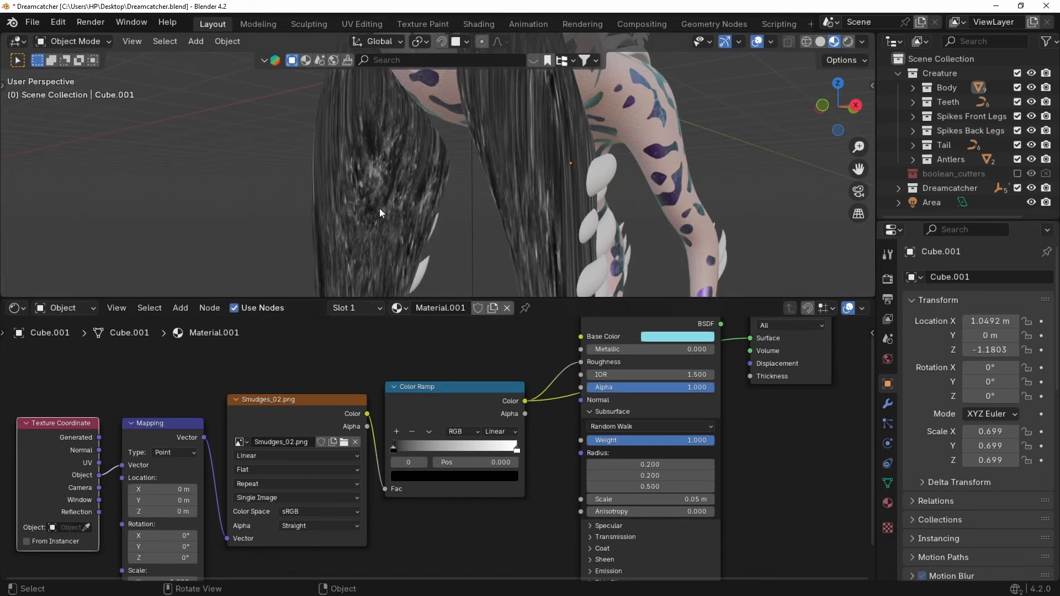
middle_click_drag(379, 208, 425, 182)
left_click(254, 470)
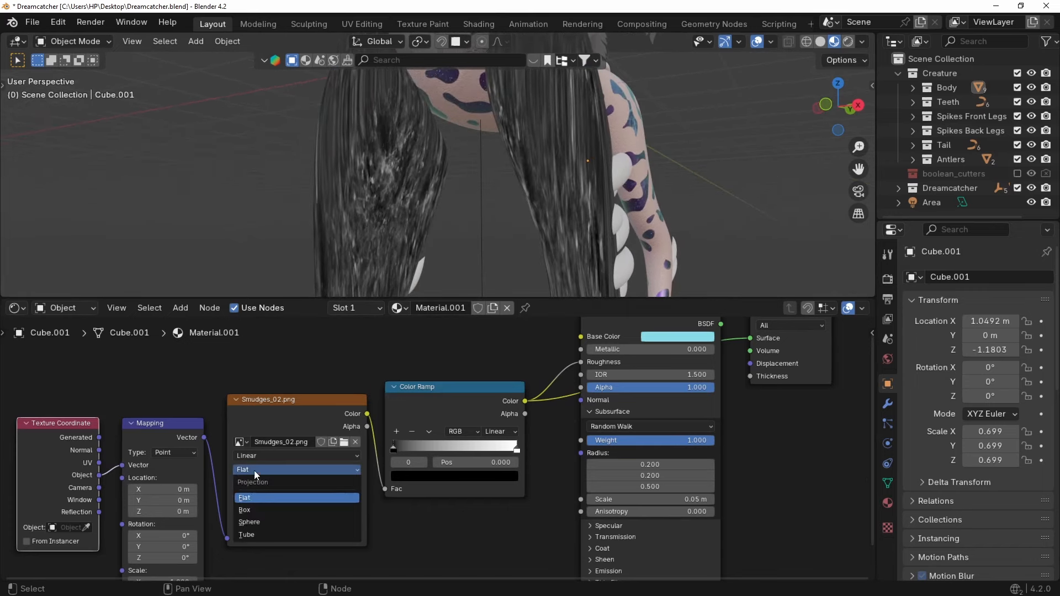
left_click(251, 510)
middle_click_drag(403, 238, 390, 153)
Set the smudge texture's Mapping scale to 0.1 on all three axes.
middle_click_drag(190, 580, 221, 530)
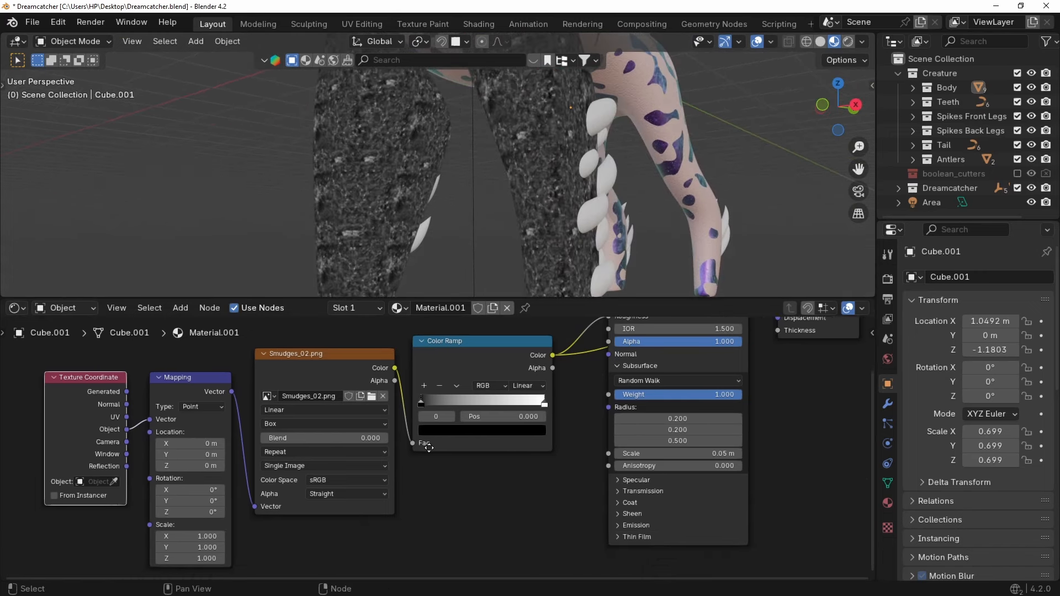
left_click(204, 531)
type("0.1")
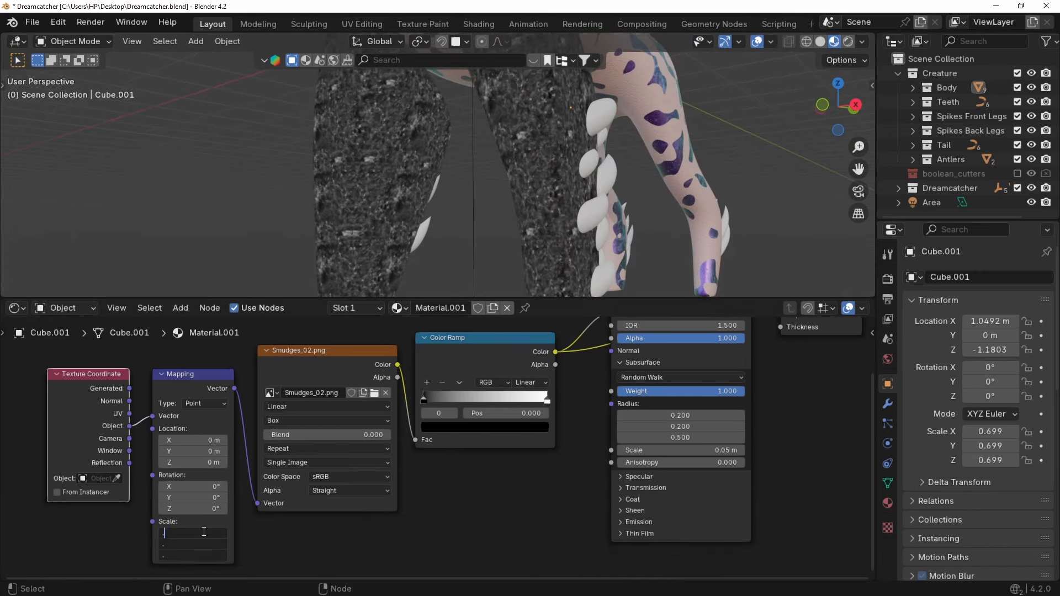
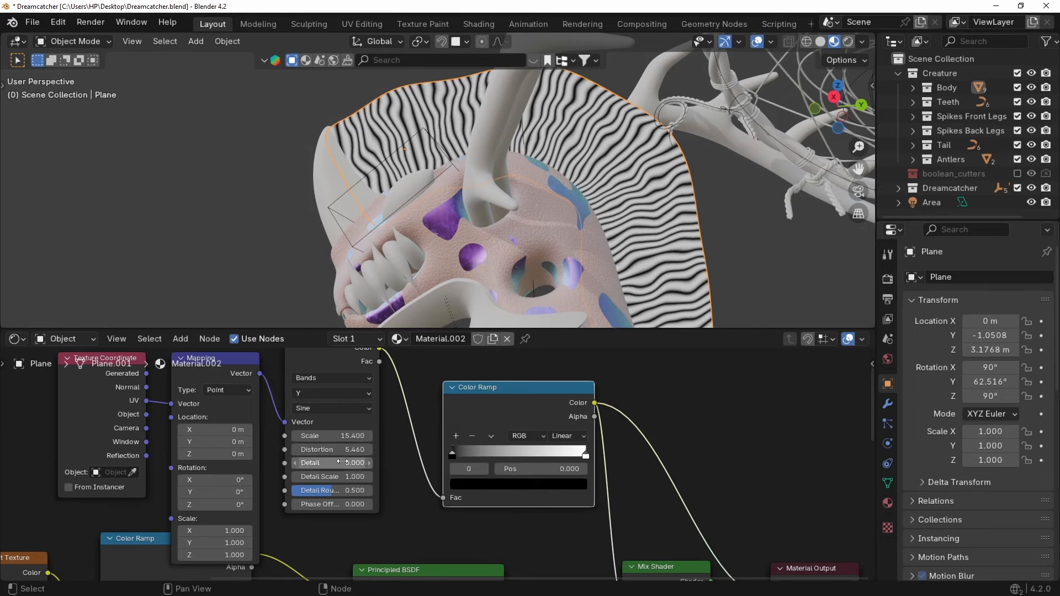
Set the black stop of the crest's wave Color Ramp to position 0.969 for thin white lines.
left_click_drag(466, 457, 587, 454)
scroll(574, 235, "down", 2)
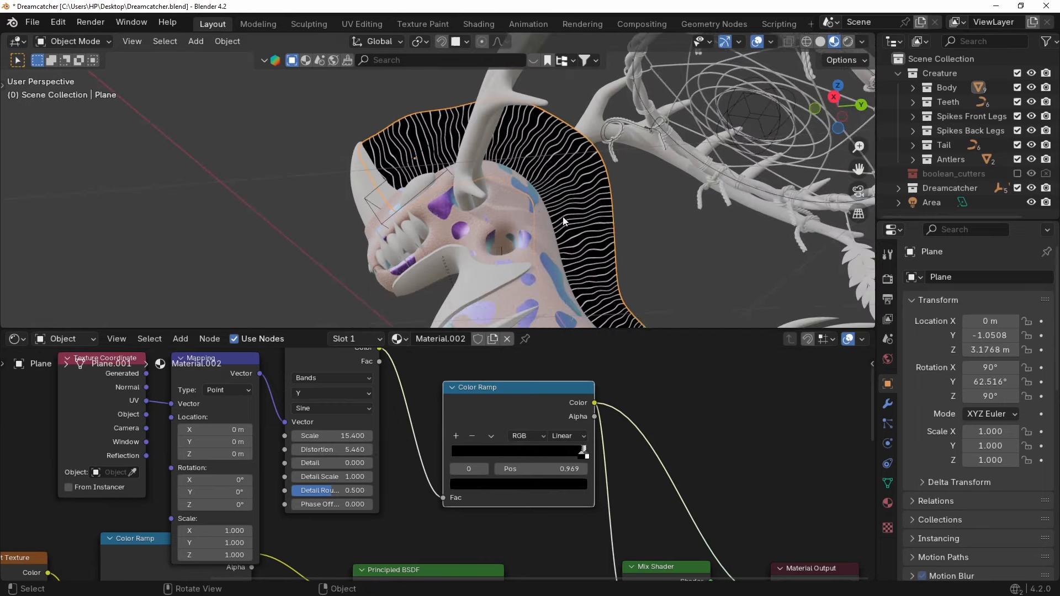
middle_click_drag(524, 202, 568, 222)
scroll(568, 222, "down", 1)
scroll(718, 505, "down", 4)
Add a second Principled BSDF below the Mix Shader in the crest material.
middle_click_drag(740, 522, 592, 331)
middle_click_drag(523, 456, 493, 473)
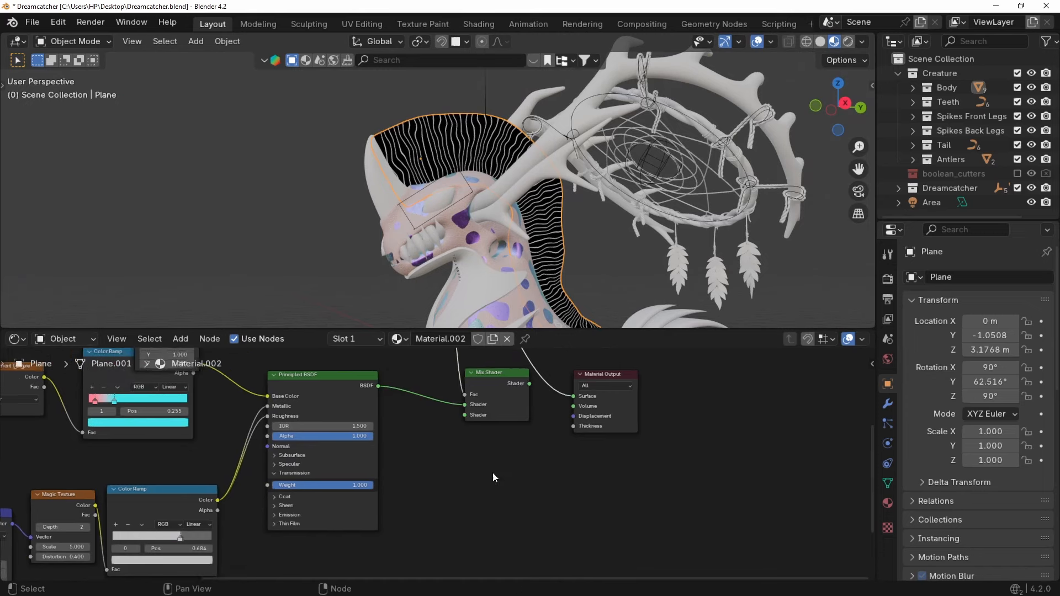
key("shift+a")
type("pri")
left_click(560, 446)
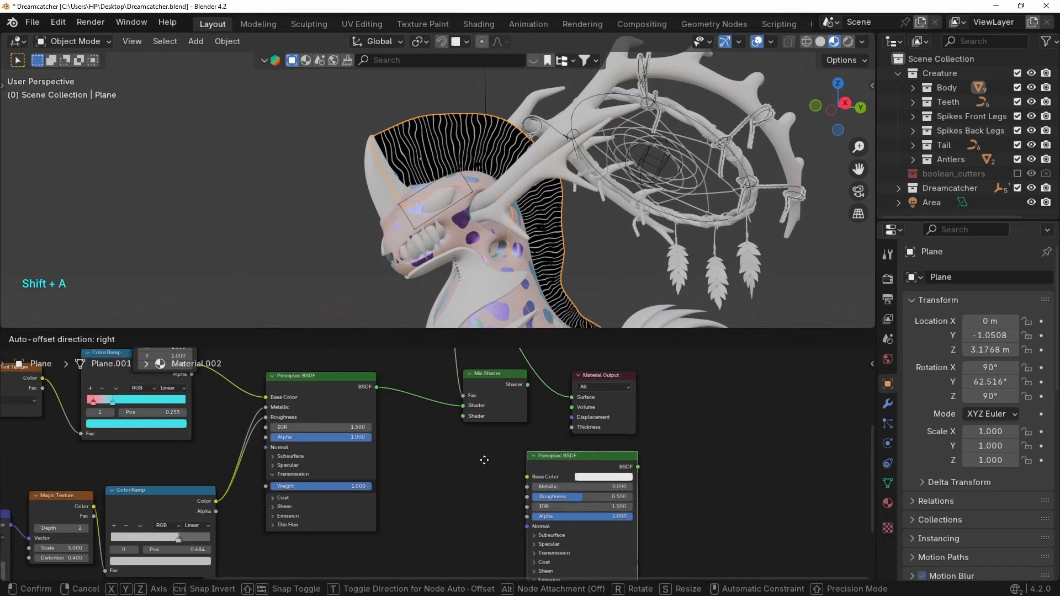
Move the Mix Shader and Material Output farther along, and connect the new Principled BSDF to the free Shader input.
left_click_drag(703, 387, 497, 386)
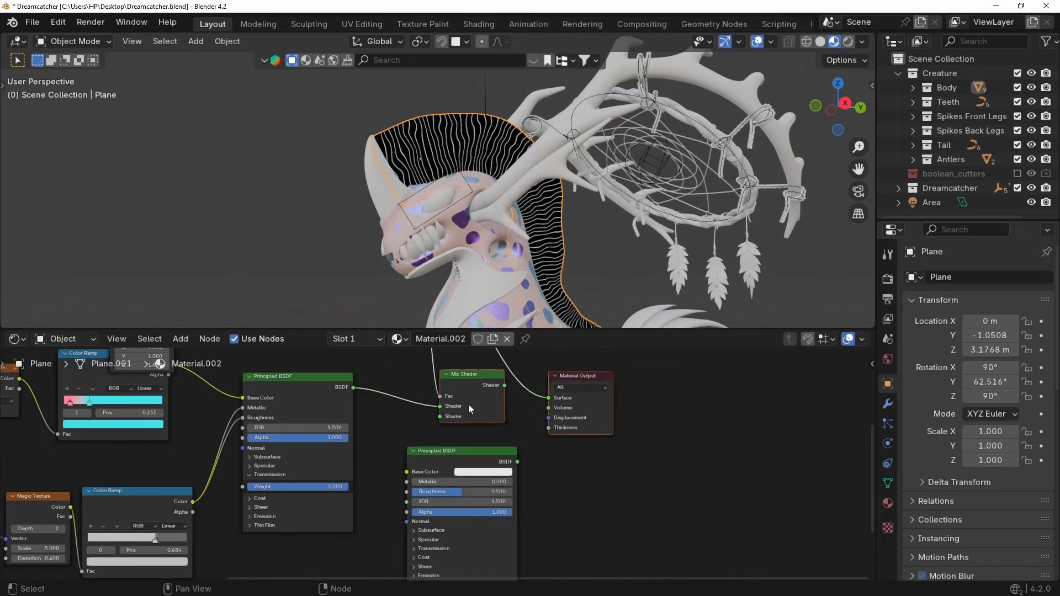
key("g")
left_click(680, 428)
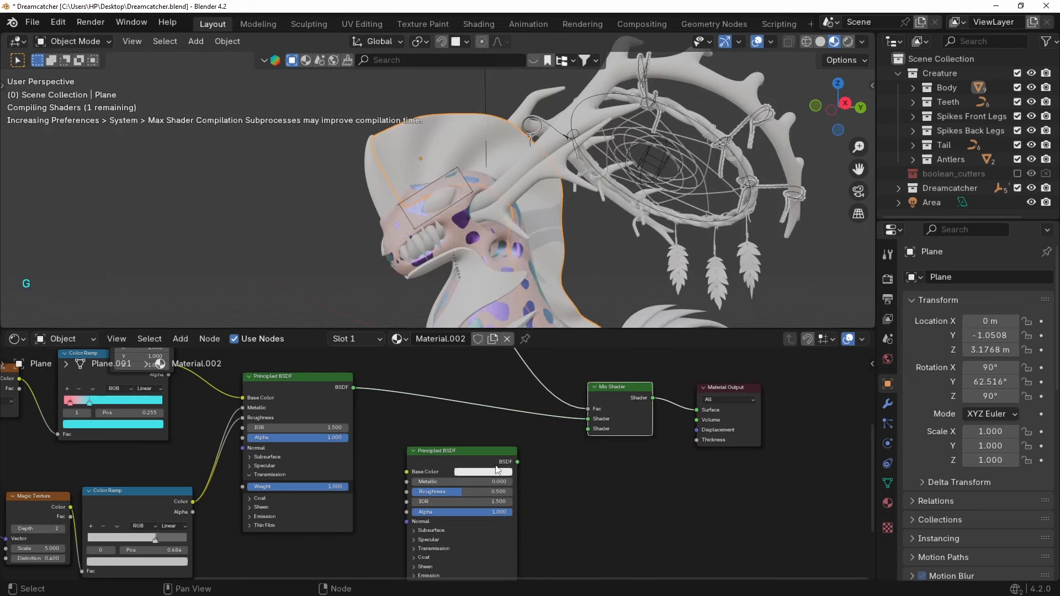
left_click_drag(517, 461, 585, 429)
scroll(459, 167, "up", 2)
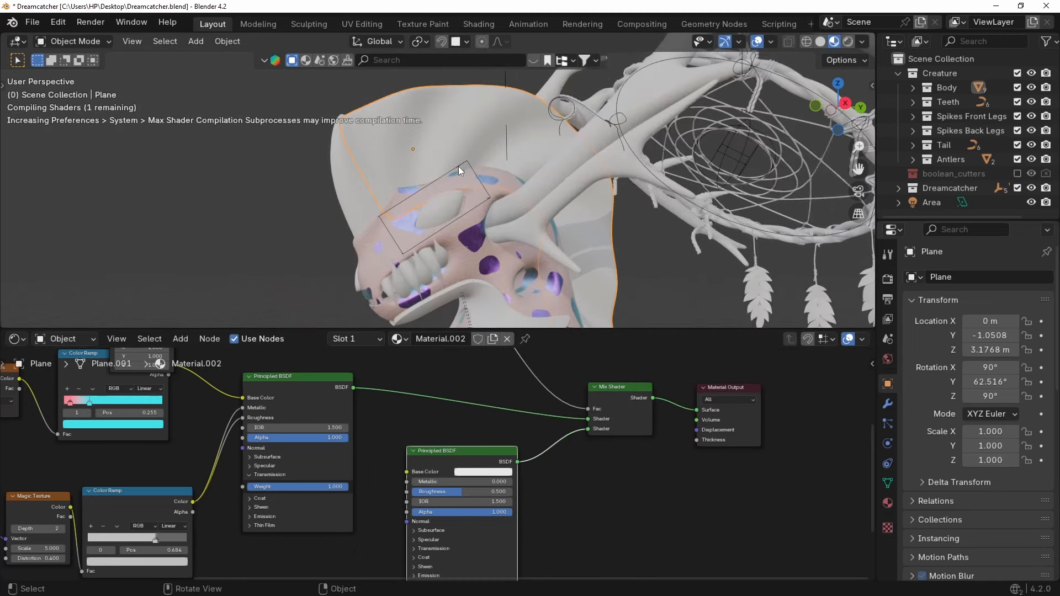
Give the second Principled BSDF a pink base color and a roughness of 0.252.
left_click(481, 473)
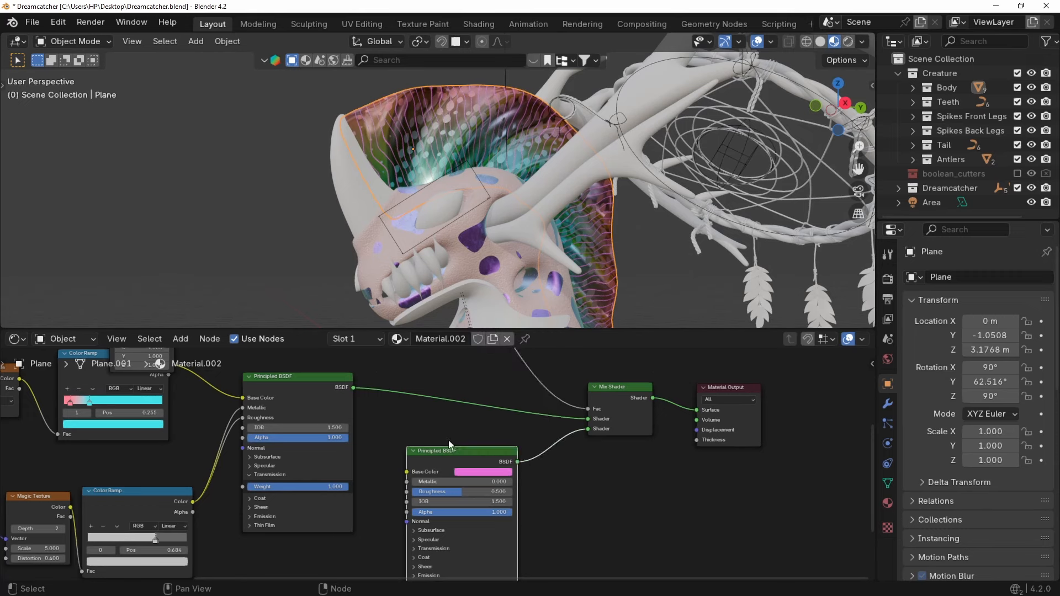
scroll(459, 516, "up", 3)
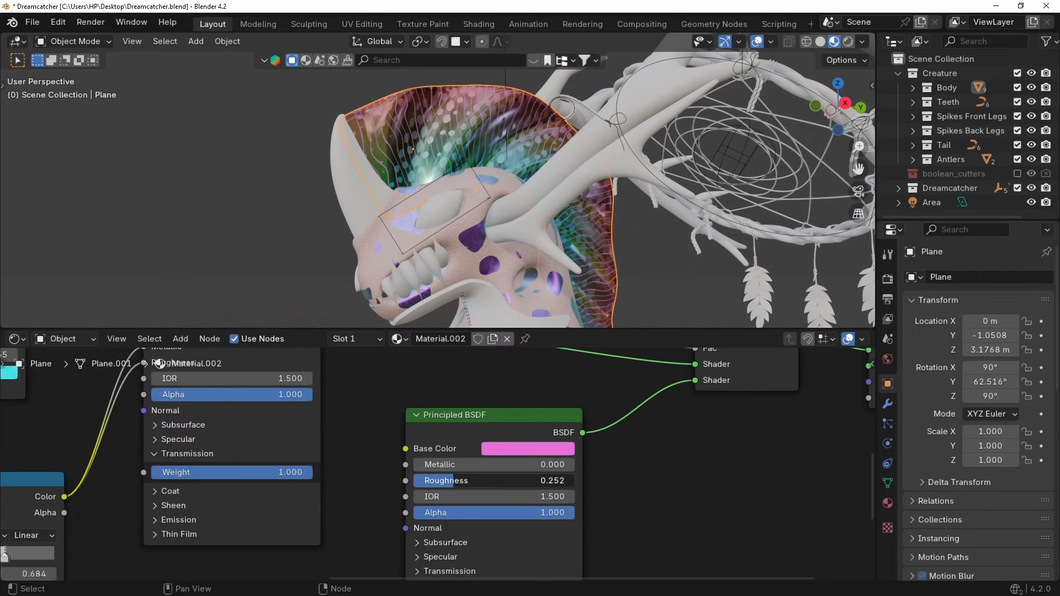
scroll(459, 497, "down", 4)
Copy the pink base color to the Emission color and set the emission strength to 0.5.
key("ctrl+c")
left_click(400, 474)
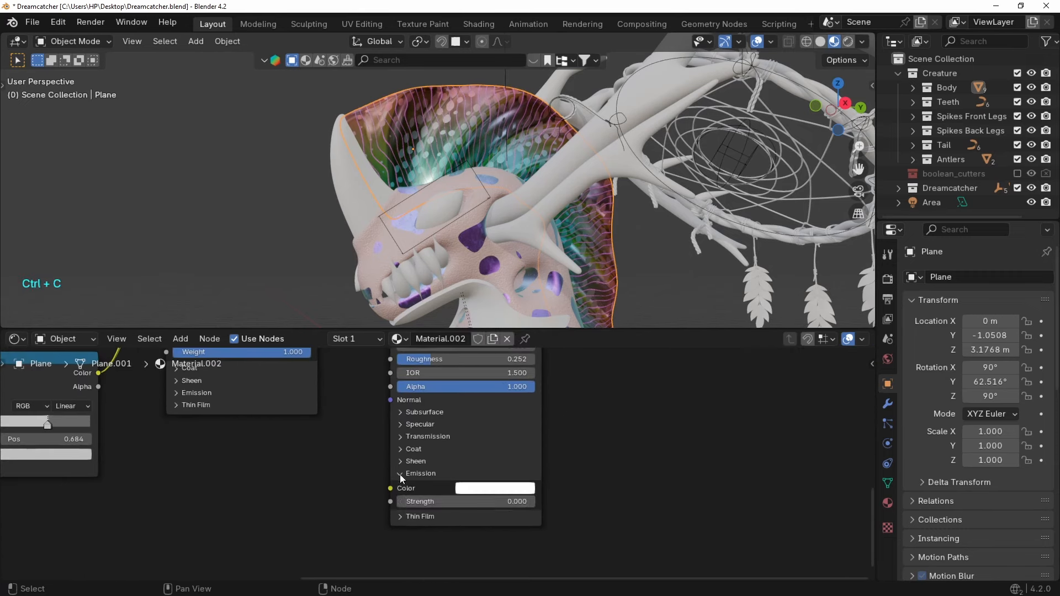
key("ctrl+v")
left_click(508, 501)
type("/")
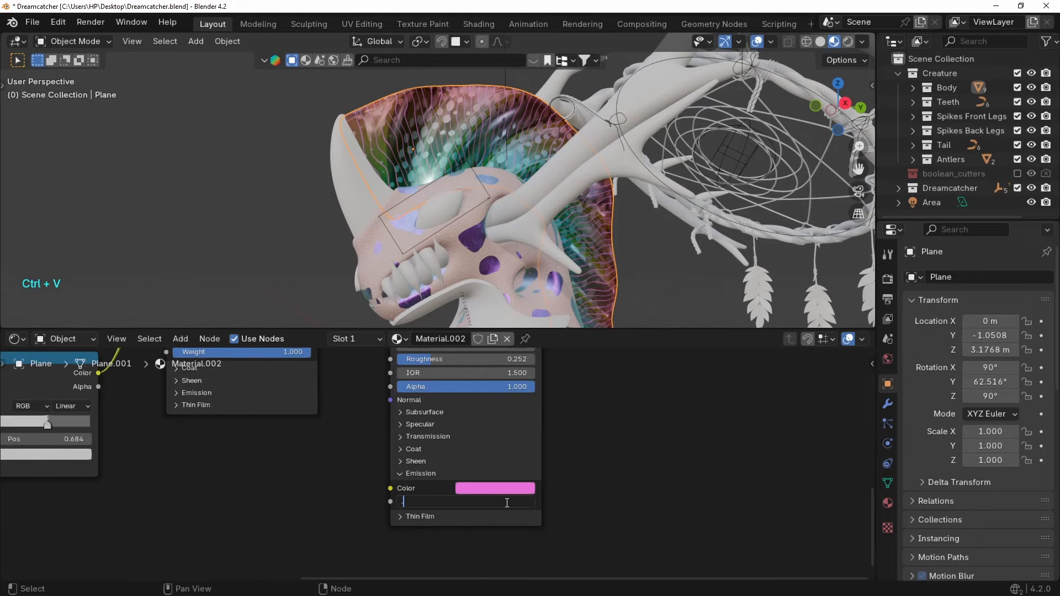
type(".5")
key("Return")
Even out the vertical spread of the wave mask nodes and move them clear above the rest of the node tree.
middle_click_drag(303, 237, 574, 207)
scroll(570, 397, "down", 3)
middle_click_drag(570, 396, 375, 496)
scroll(432, 482, "down", 4)
left_click_drag(390, 378, 135, 402)
key("s")
key("y")
left_click(271, 390)
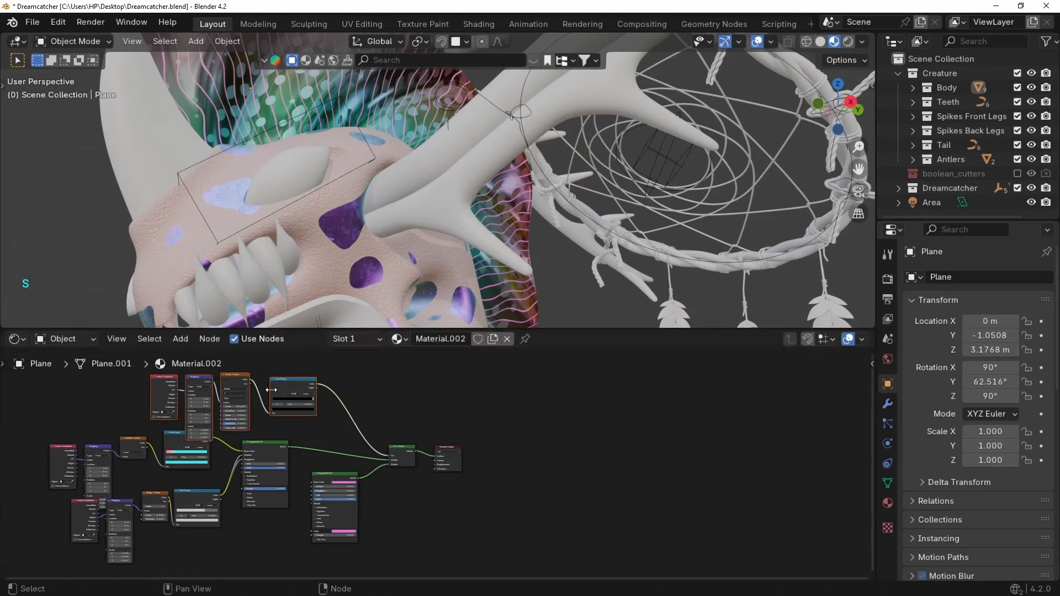
key("g")
left_click(256, 400)
Even out the vertical spread of the node row feeding the first Principled BSDF's base color.
left_click_drag(24, 433, 206, 469)
key("s")
key("y")
left_click(116, 443)
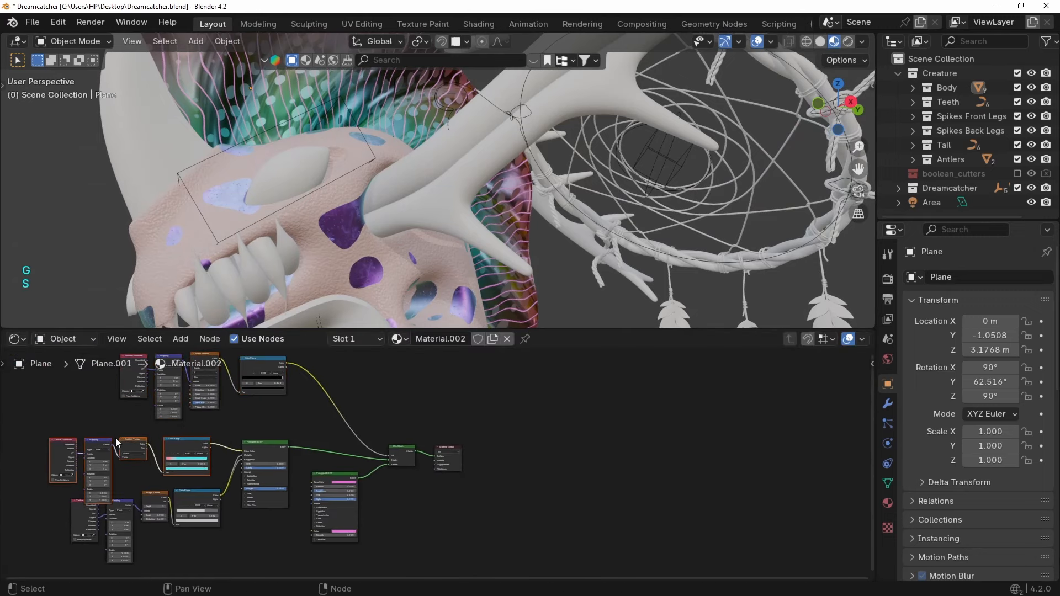
Even out the Magic Texture node row and move it neatly beneath the base color row.
left_click_drag(45, 512, 217, 543)
key("s")
key("y")
left_click(173, 504)
key("g")
left_click(196, 492)
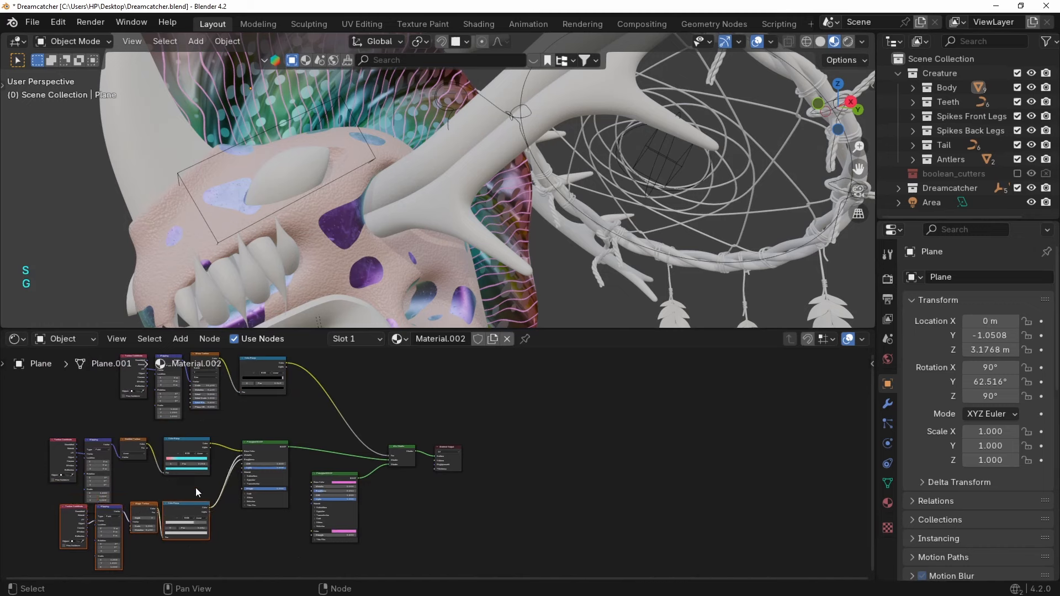
Move the first Principled BSDF with its texture nodes, and the pink Principled BSDF, farther away from the Mix Shader.
left_click_drag(17, 432, 300, 570)
key("g")
left_click(173, 542)
left_click(339, 504)
key("g")
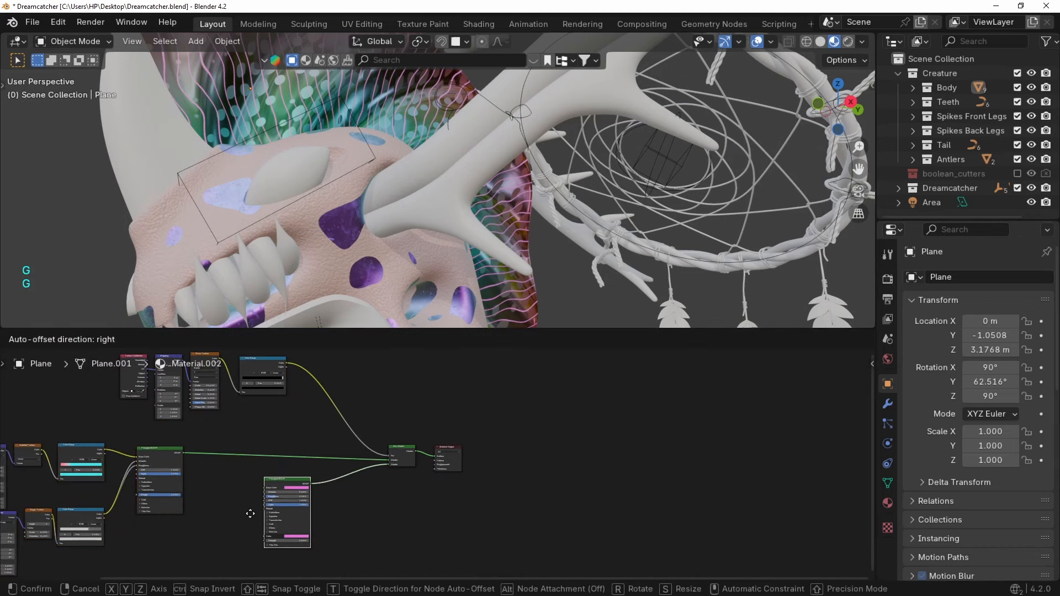
left_click(233, 512)
Move the Material Output farther from the Mix Shader and insert a duplicate of the Mix Shader between them.
left_click_drag(534, 421, 429, 478)
key("g")
left_click(560, 470)
scroll(630, 482, "up", 6)
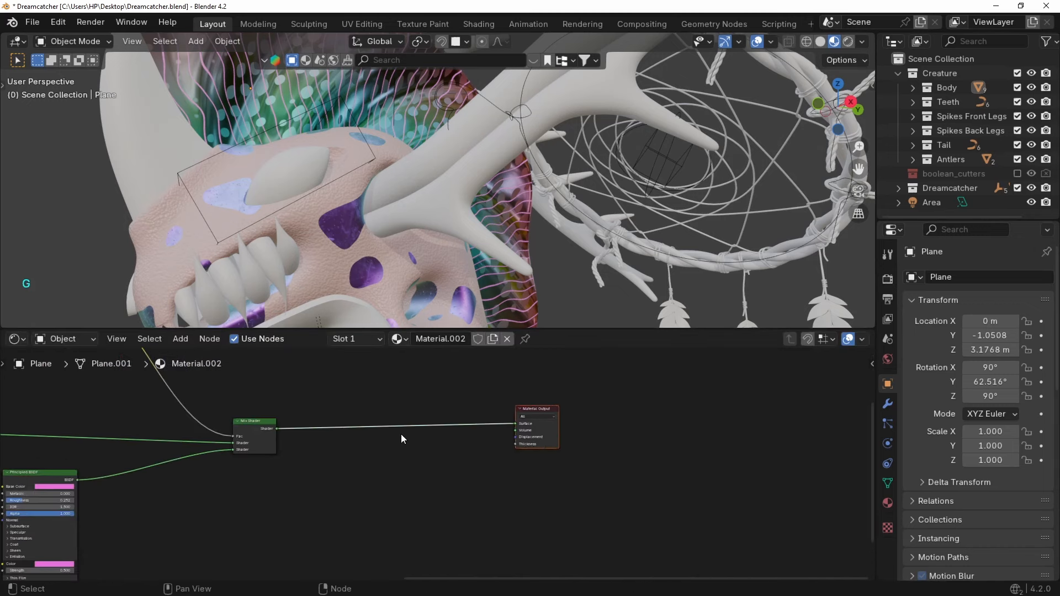
left_click(300, 408)
key("shift+d")
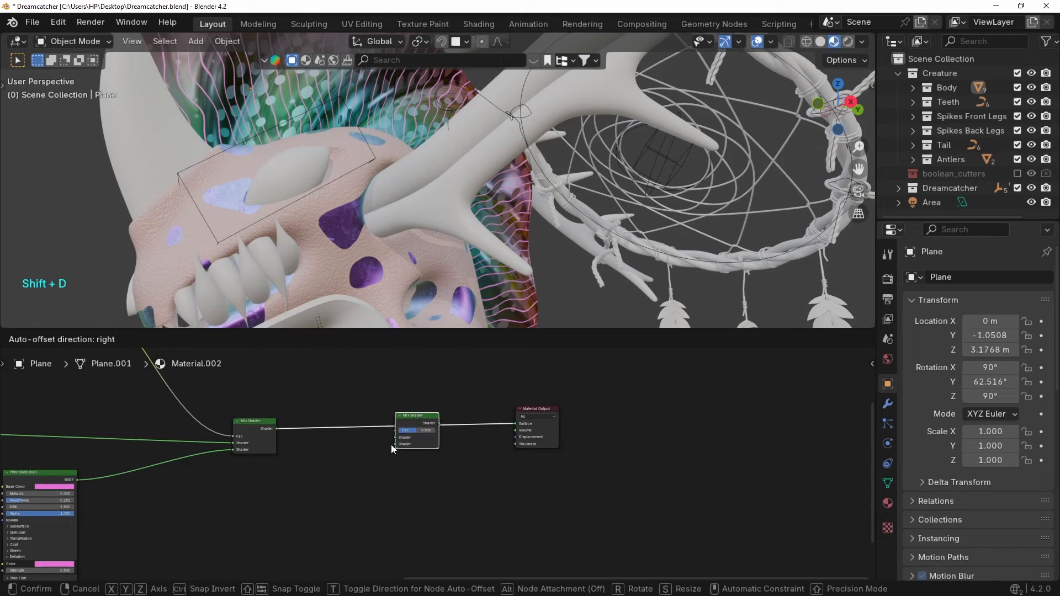
left_click(392, 445)
Move the duplicated Mix Shader and the Material Output farther along to make room for another mask.
scroll(419, 445, "down", 4)
middle_click_drag(420, 445, 488, 511)
left_click_drag(687, 412, 525, 516)
key("g")
left_click(629, 522)
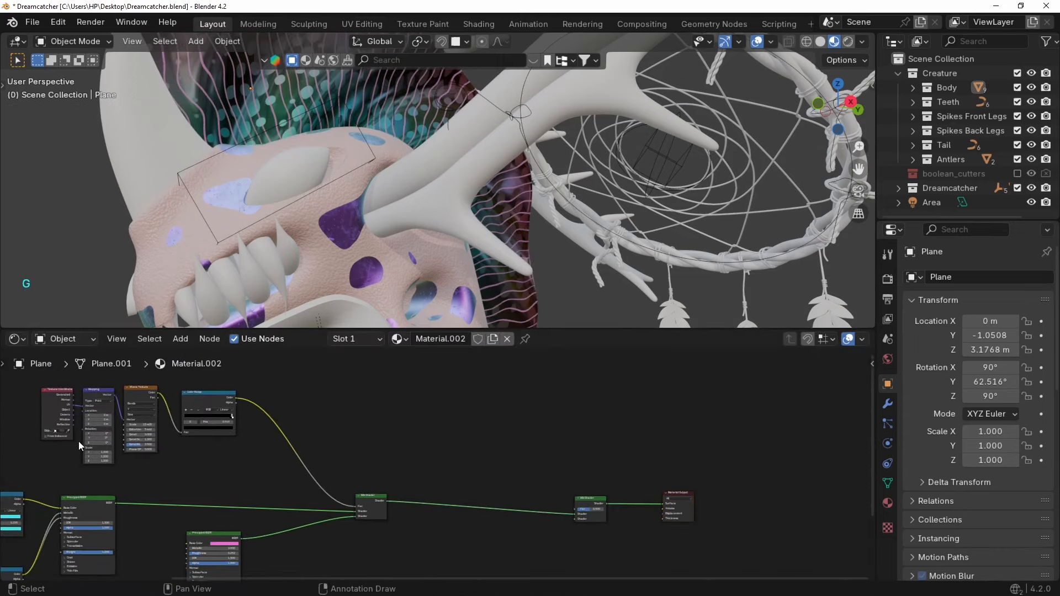
Duplicate the whole wave mask node row and connect the copied Color Ramp's Color to the second Mix Shader's Fac.
left_click_drag(78, 442, 201, 433)
key("shift+d")
left_click(529, 463)
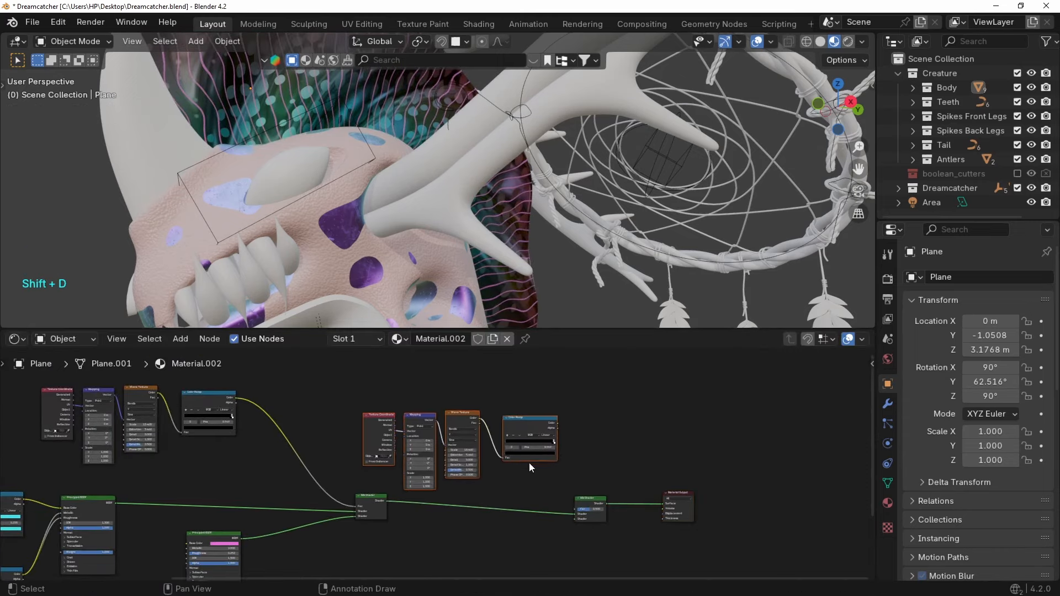
middle_click_drag(529, 462, 381, 438)
scroll(462, 468, "up", 4)
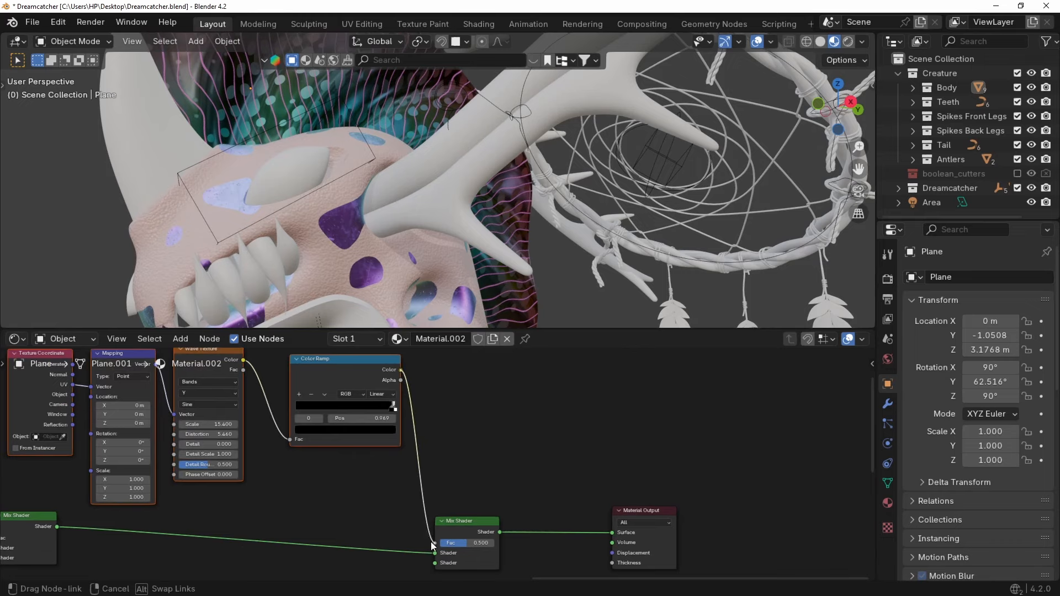
left_click_drag(432, 545, 435, 543)
Set the duplicated Wave Texture's scale to 4.200 and the white stop of its Color Ramp to position 0.905.
scroll(511, 422, "down", 5)
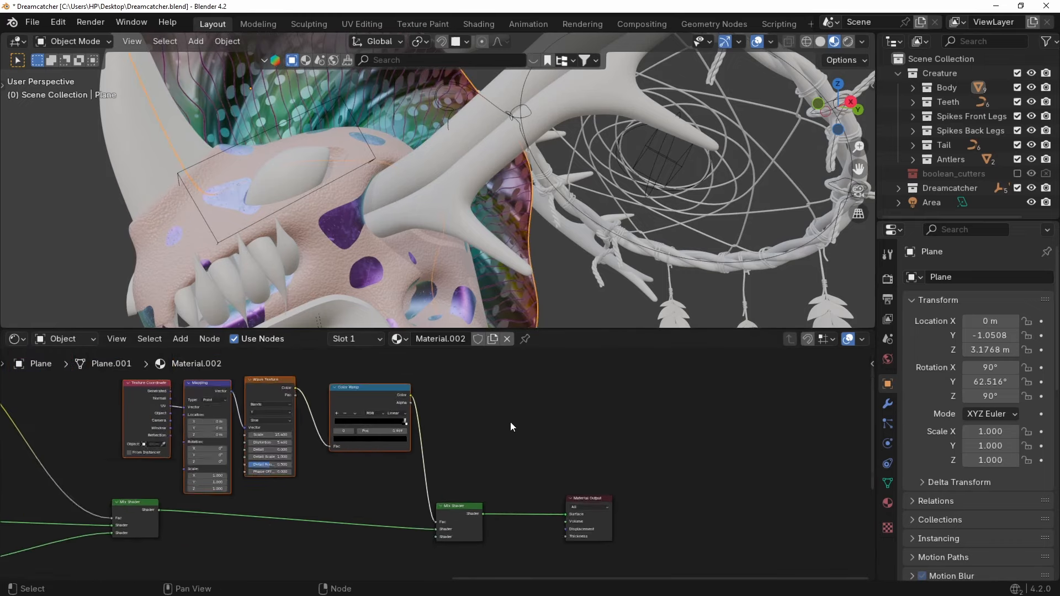
scroll(283, 436, "up", 8)
middle_click_drag(358, 465, 675, 487)
left_click_drag(471, 446, 436, 446)
left_click_drag(684, 423, 689, 427)
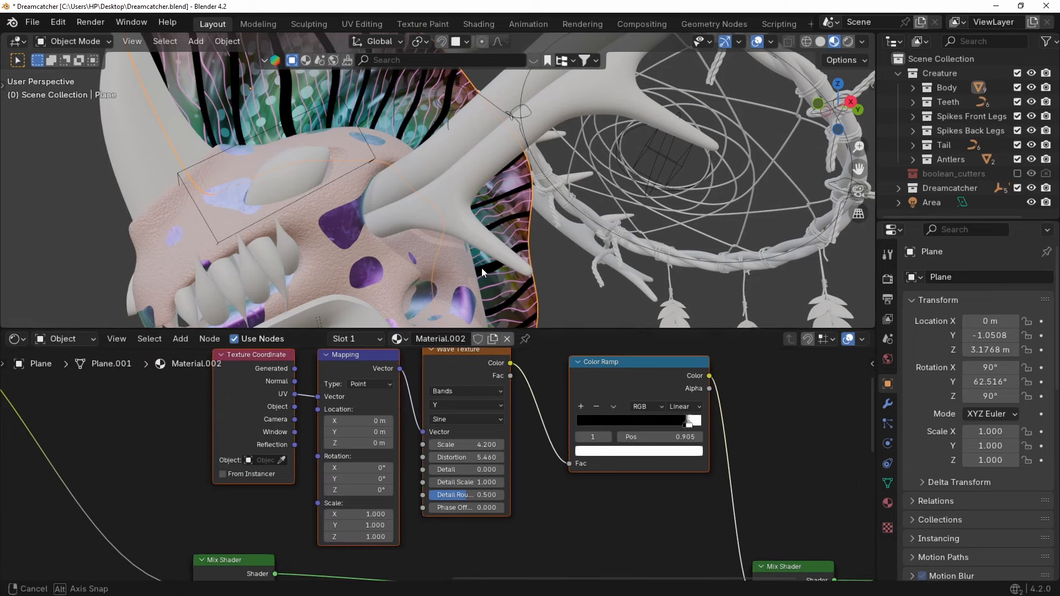
Set the duplicated Wave Texture's distortion to 10.960.
middle_click_drag(481, 273, 460, 226)
scroll(459, 227, "down", 4)
scroll(460, 226, "up", 1)
left_click_drag(466, 457, 496, 457)
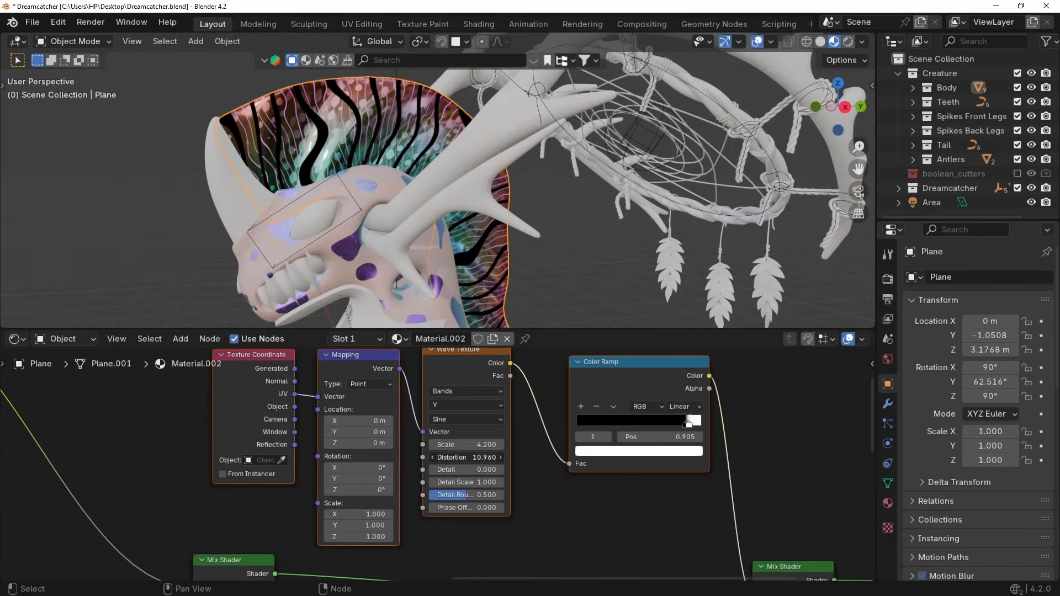
middle_click_drag(558, 259, 528, 233)
Add a third Principled BSDF and connect it to the free Shader input of the second Mix Shader.
scroll(479, 436, "down", 3)
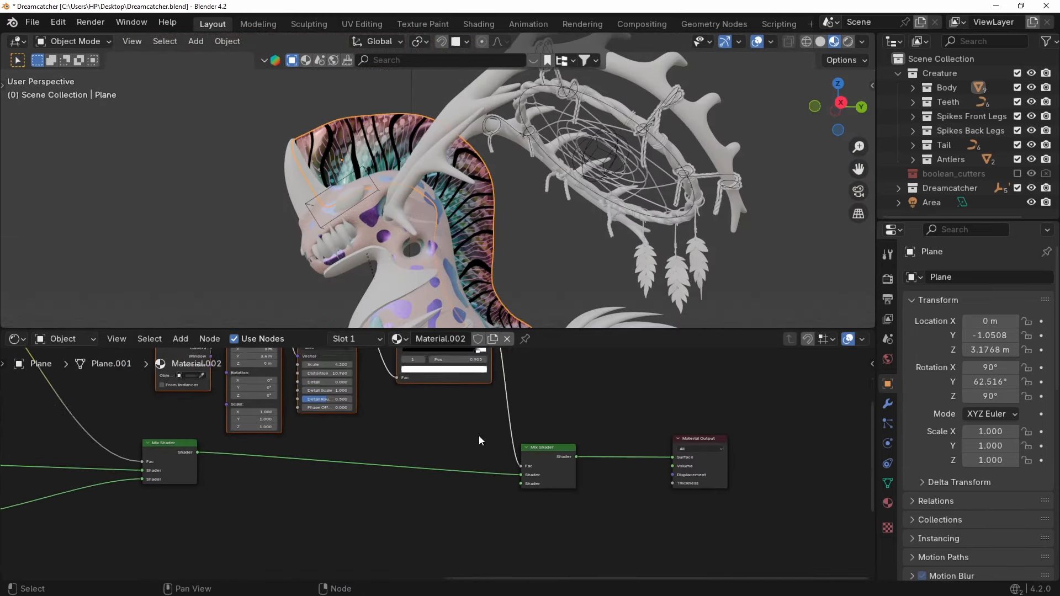
key("shift+a")
type("prin")
key("Return")
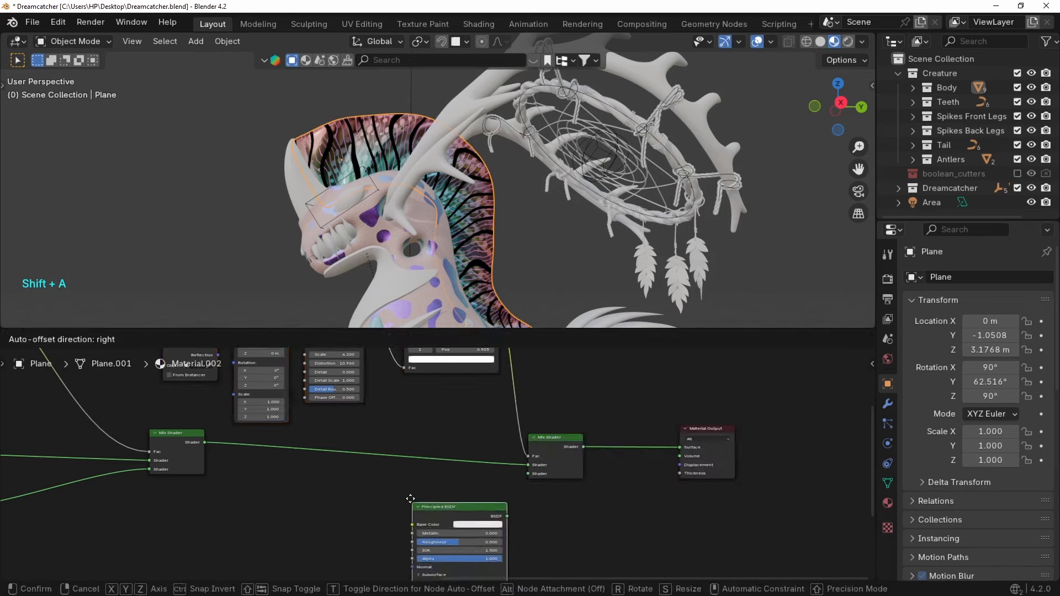
left_click(411, 499)
scroll(519, 454, "up", 3)
left_click_drag(559, 378, 561, 380)
Set the third Principled BSDF to metallic 1.000, roughness 0.167 and a faintly warm off-white base color.
scroll(407, 178, "up", 5)
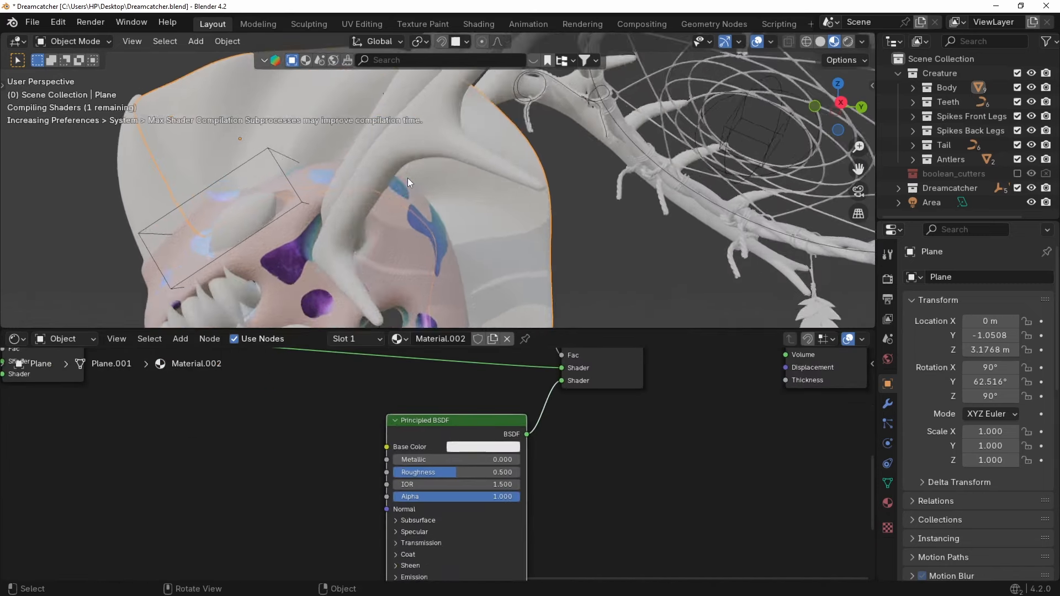
middle_click_drag(407, 177, 433, 180)
left_click_drag(451, 459, 519, 460)
left_click(506, 447)
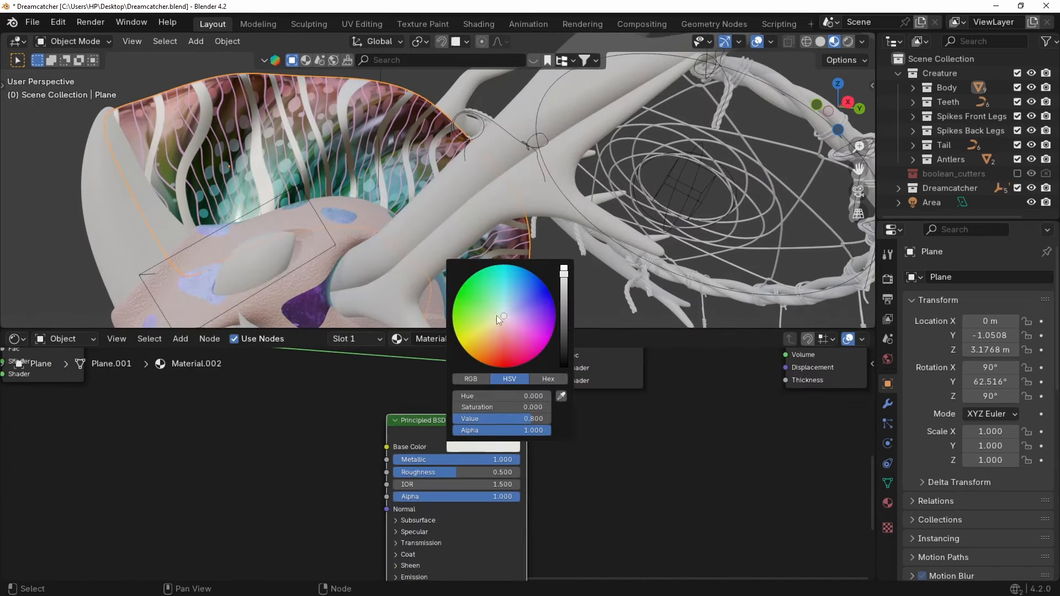
left_click_drag(498, 317, 501, 320)
left_click_drag(464, 473, 416, 473)
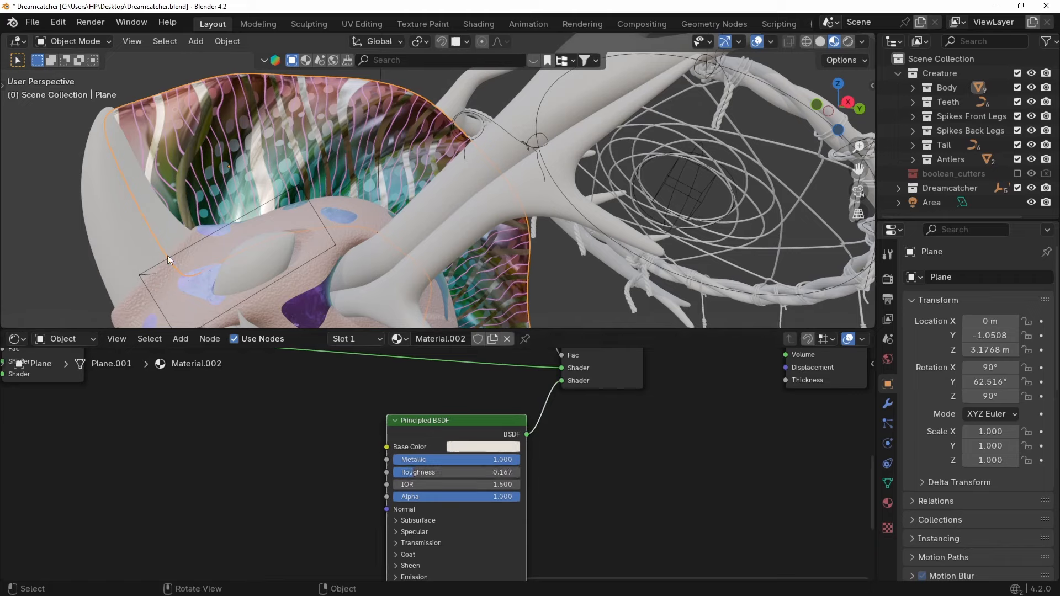
Select the horn on the creature's snout and create a new material for it.
scroll(167, 255, "down", 5)
middle_click_drag(286, 196, 283, 166)
left_click(283, 166)
key("KP_Decimal")
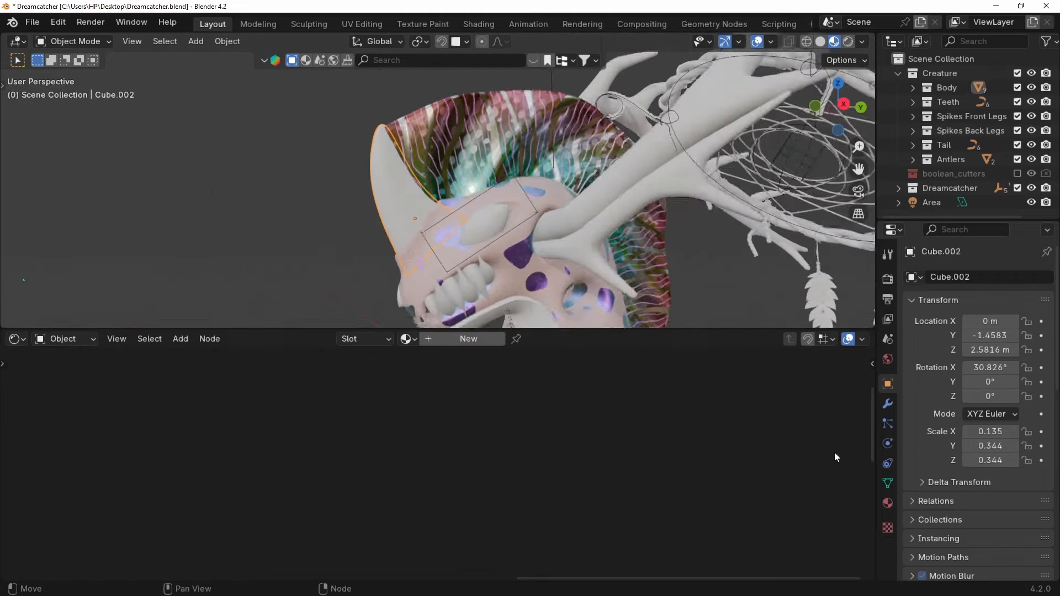
left_click(470, 338)
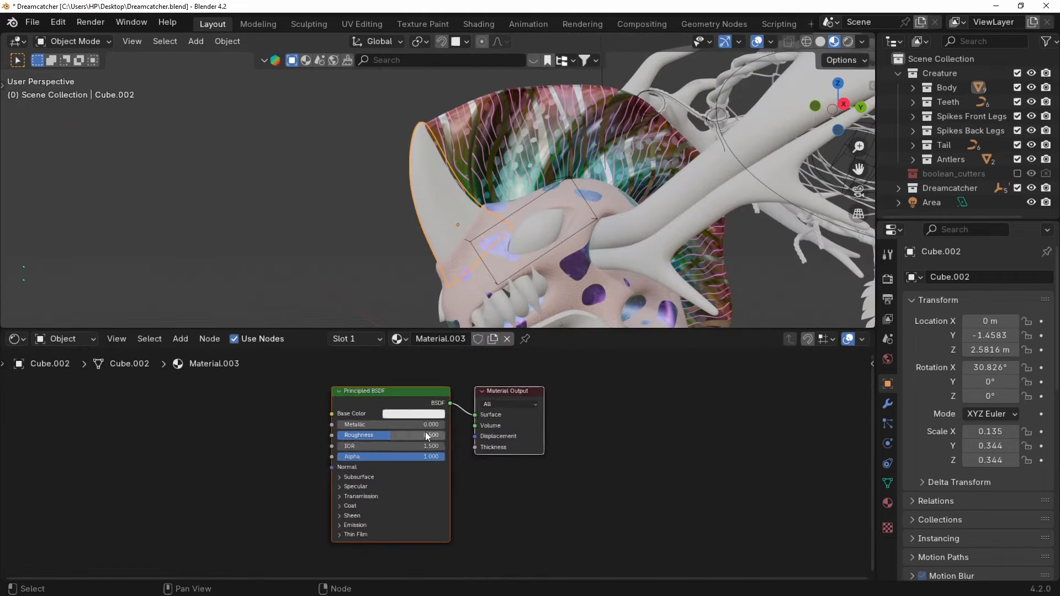
Add a Color Ramp node in front of the horn material's Principled BSDF.
key("shift+a")
mouse_move(278, 415)
type("colo")
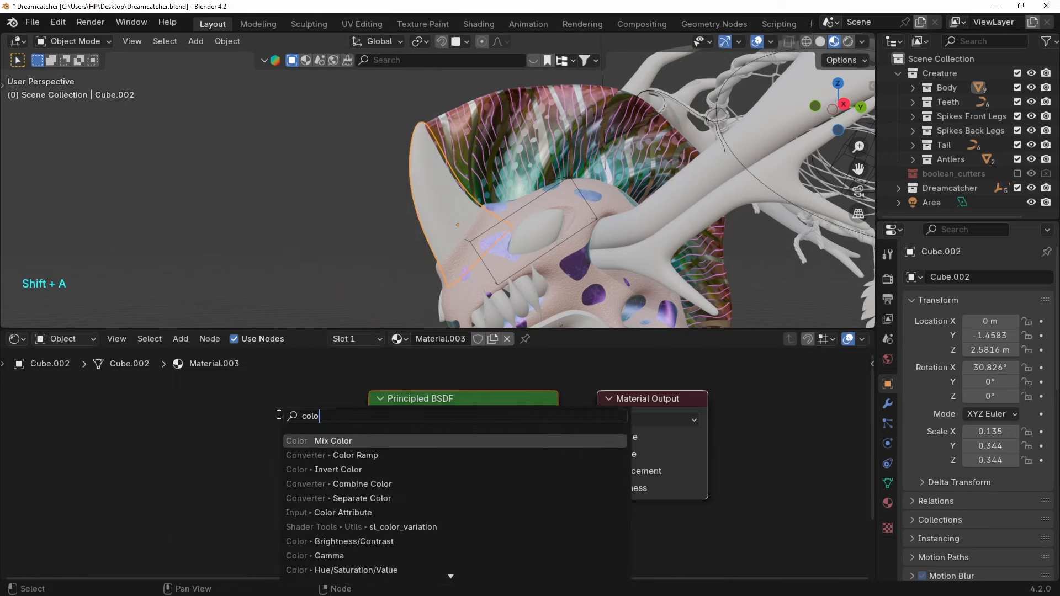
left_click(343, 456)
left_click(147, 400)
middle_click_drag(258, 457, 479, 462)
Add a Gradient Texture with Texture Coordinate and Mapping nodes and connect its Color through the Color Ramp to the Principled BSDF's Base Color.
key("shift+a")
type("grad")
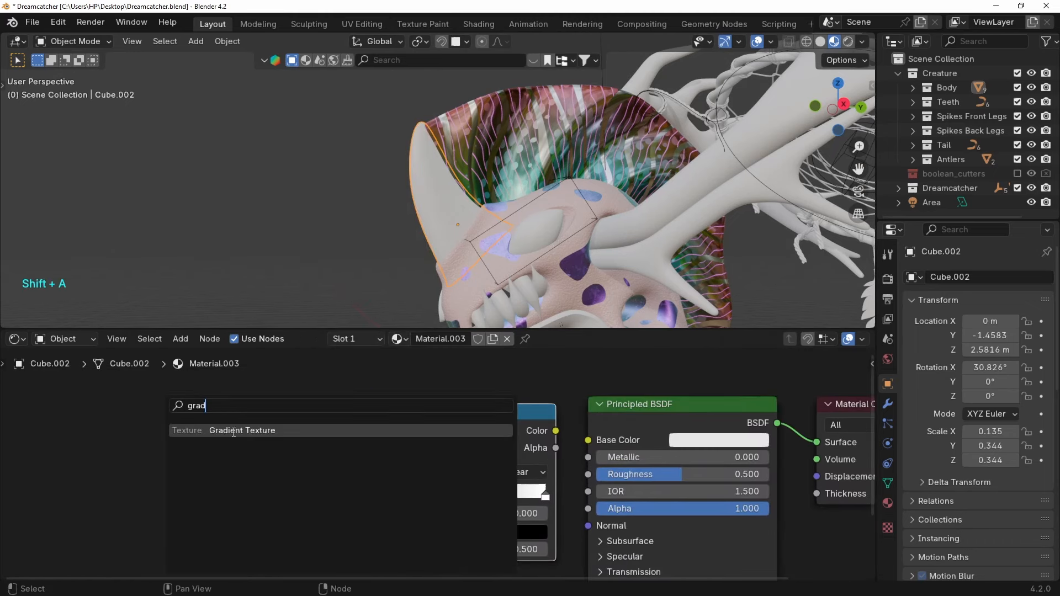
key("Return")
left_click(192, 407)
key("ctrl+t")
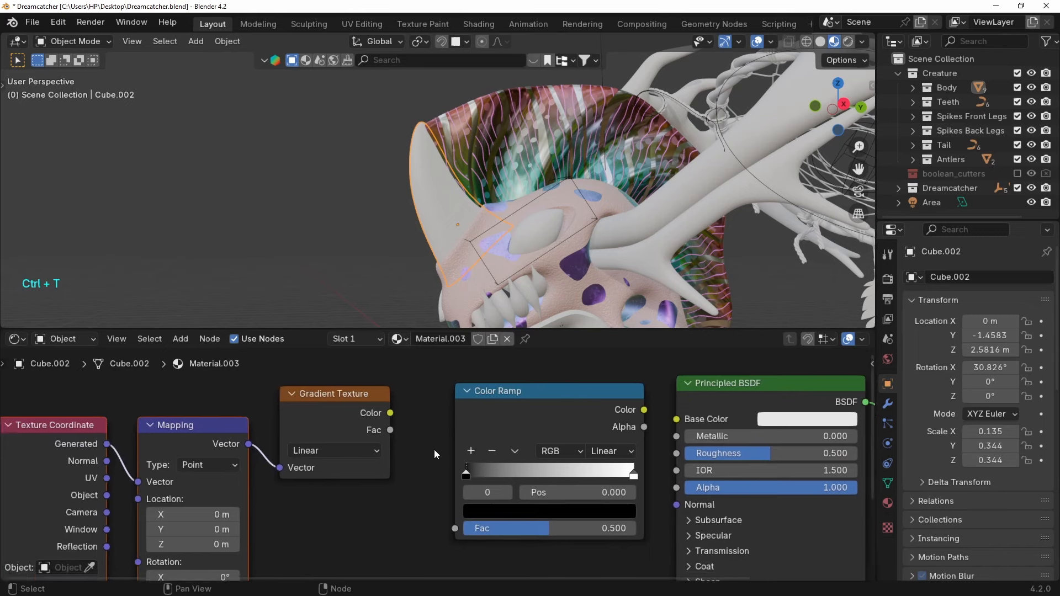
left_click_drag(390, 413, 665, 420)
left_click_drag(546, 396, 516, 389)
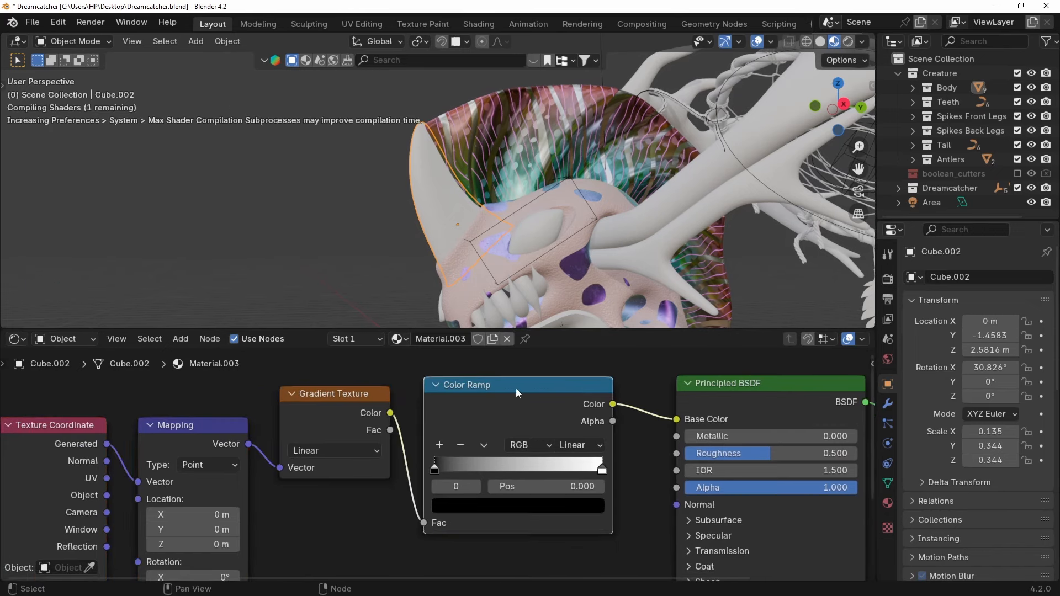
left_click_drag(604, 473, 579, 475)
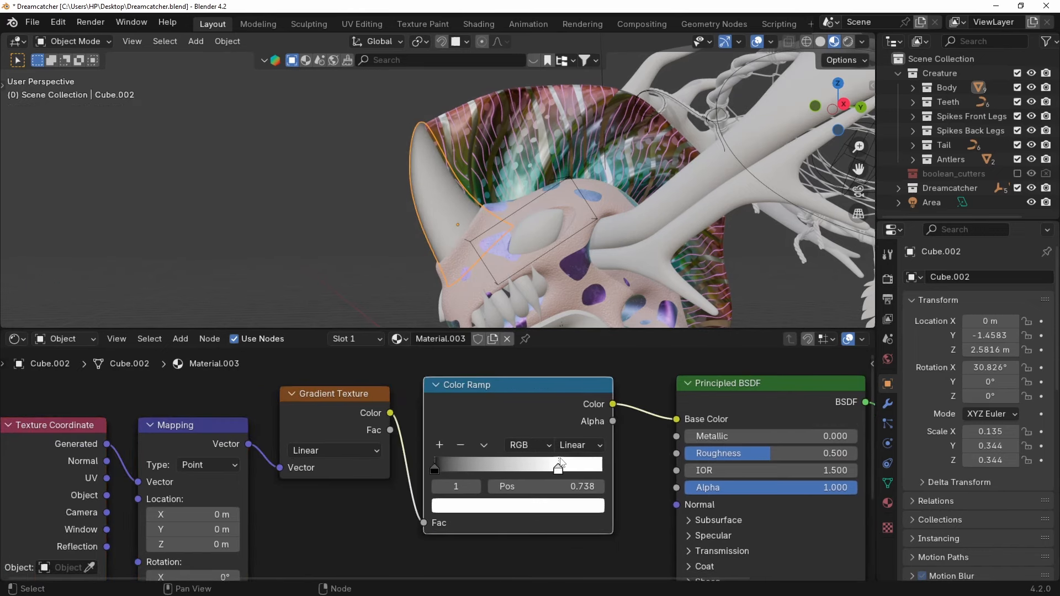
key("ctrl+z")
middle_click_drag(386, 497, 417, 433, "shift")
left_click_drag(218, 528, 281, 529)
key("ctrl+z")
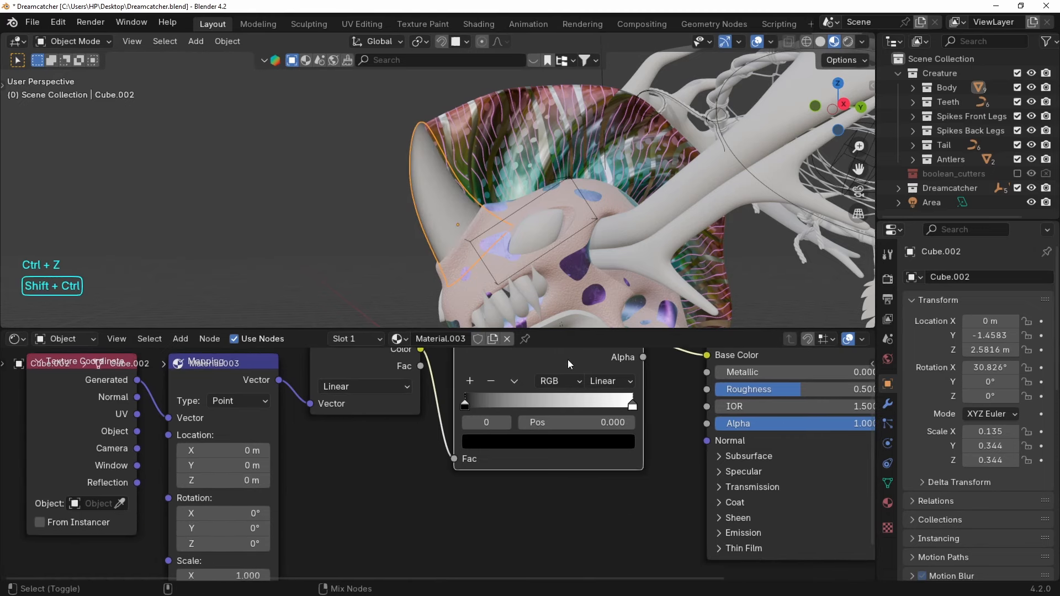
key("ctrl+shift+z")
key("ctrl+z")
Isolate the horn in local view and set the Mapping node's Y rotation to 90°.
key("slash")
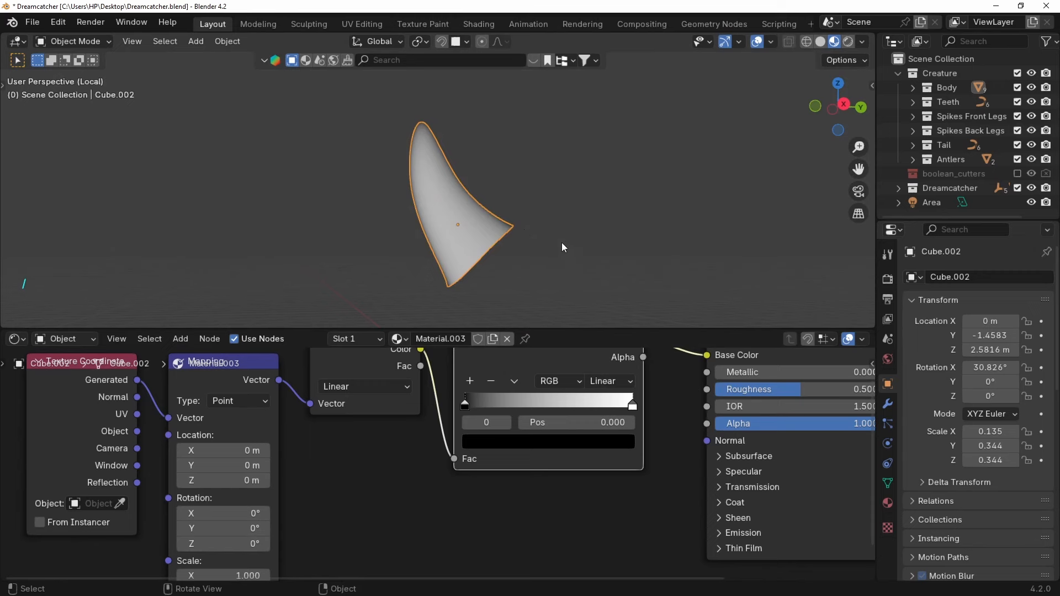
left_click(220, 528)
type("90")
key("Return")
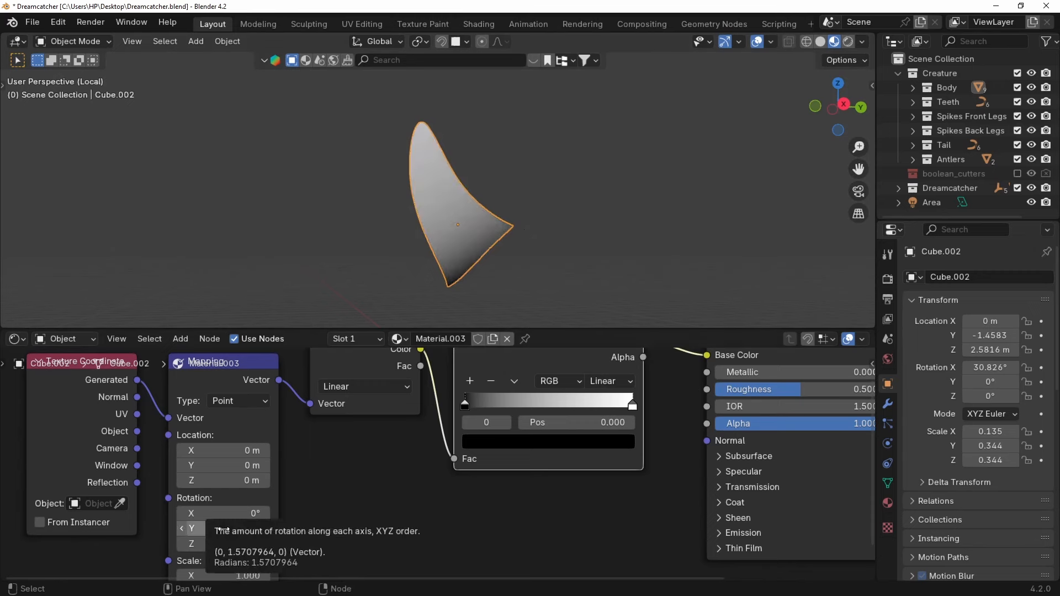
left_click_drag(206, 512, 211, 512)
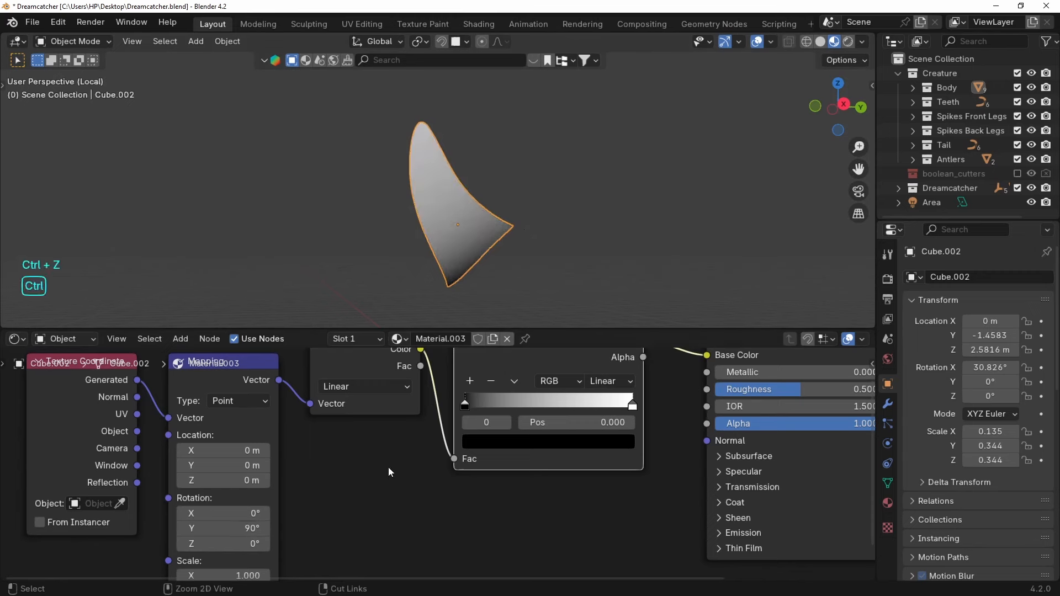
Set the Mapping node's X rotation to -3.03° and the Color Ramp's black stop to position 0.044, with the Principled BSDF as the output.
left_click_drag(473, 406, 492, 406)
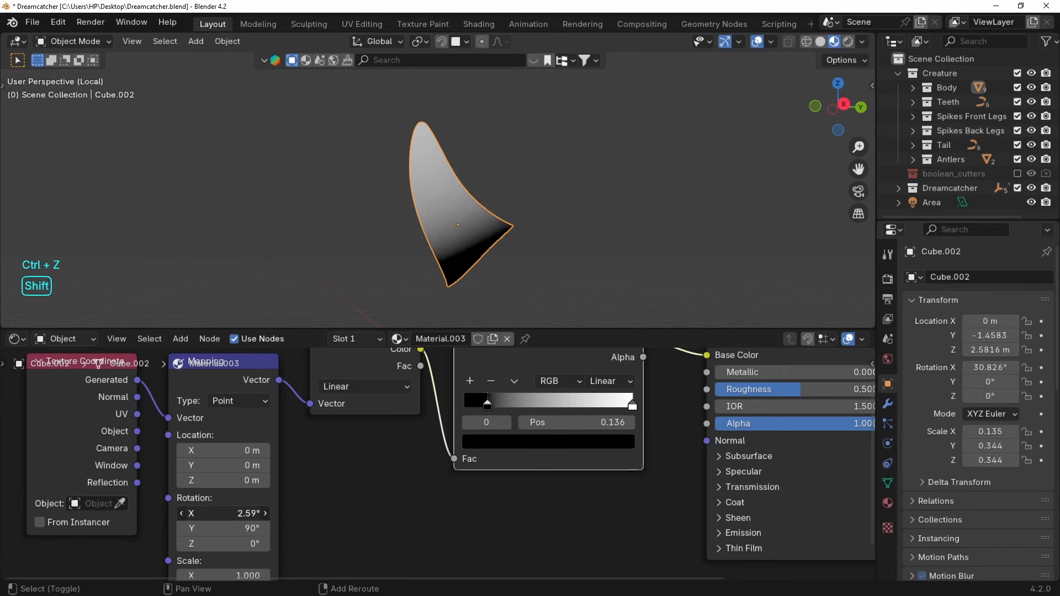
left_click_drag(223, 513, 200, 514, "shift")
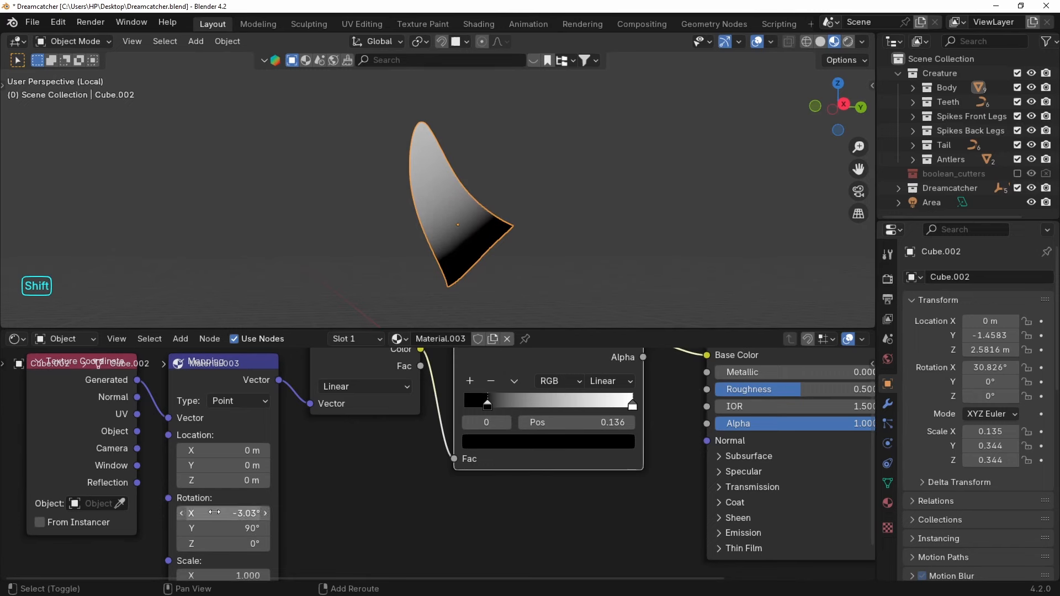
middle_click_drag(583, 422, 512, 484)
left_click(733, 383, "ctrl+shift")
scroll(416, 478, "up", 1)
left_click_drag(410, 467, 395, 466)
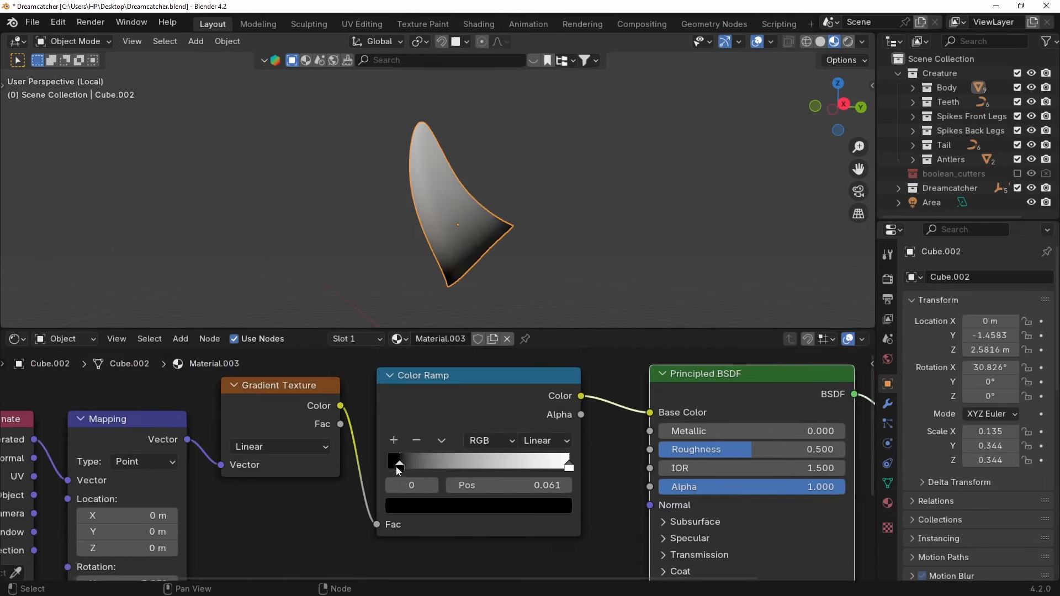
Add a middle stop to the Color Ramp and color it light salmon pink with hue 0.004.
left_click(394, 440)
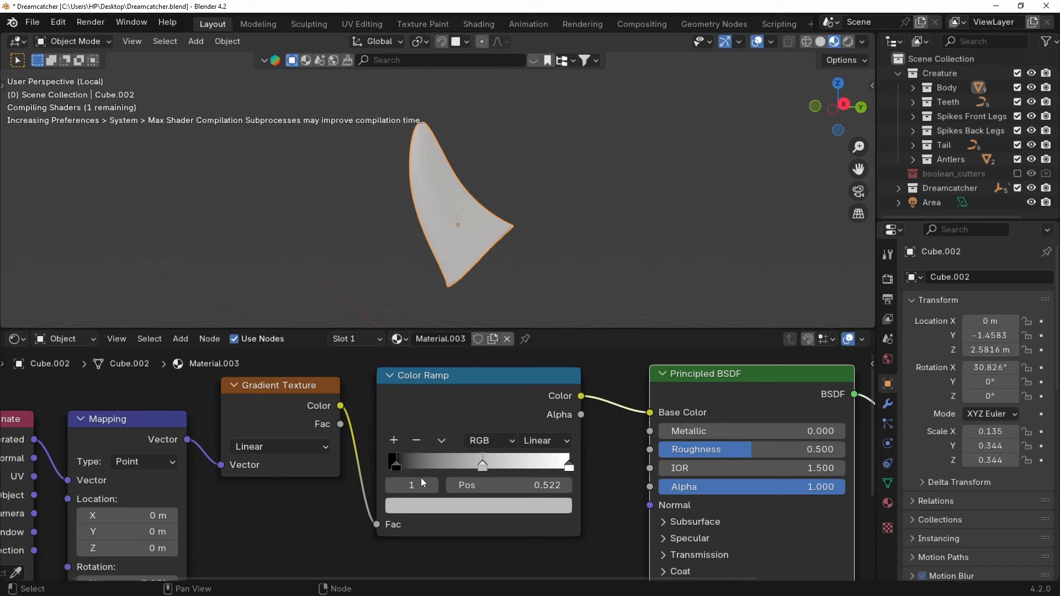
left_click(485, 501)
left_click_drag(475, 331, 464, 337)
scroll(465, 337, "up", 5)
left_click(467, 339)
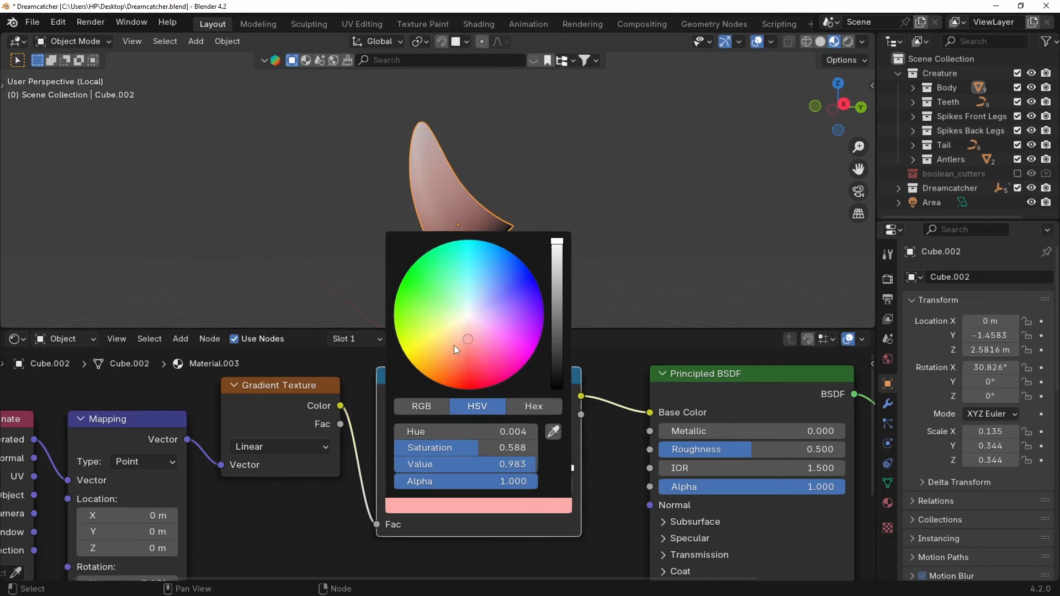
Copy the middle stop's pink to the black stop and darken it to a dusky brownish rose, leaving the stop at its position.
key("ctrl+c")
left_click(396, 464)
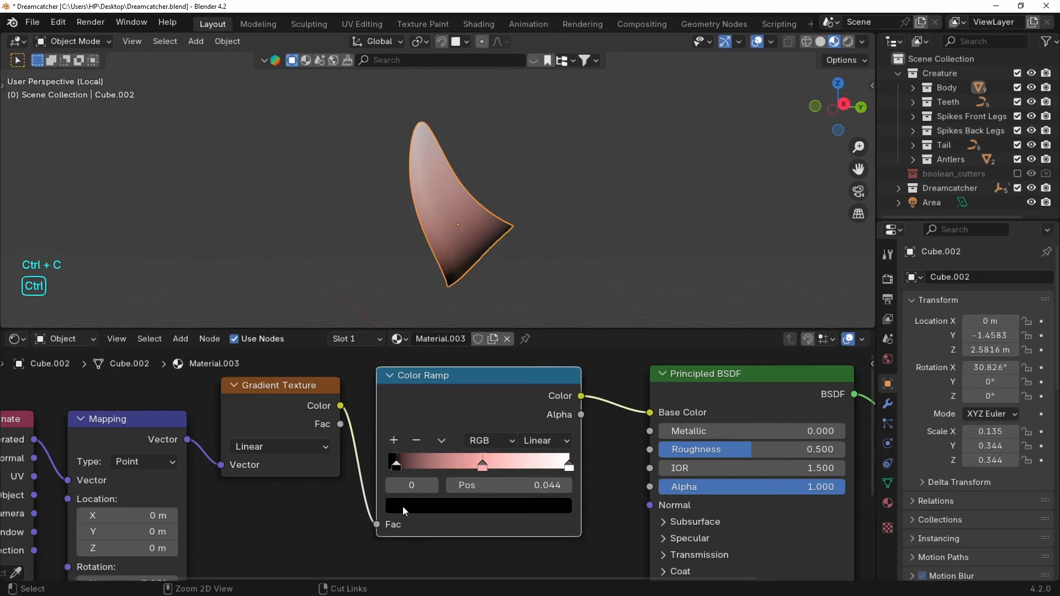
key("ctrl+v")
left_click(402, 506)
scroll(486, 286, "down", 7)
scroll(485, 294, "down", 5)
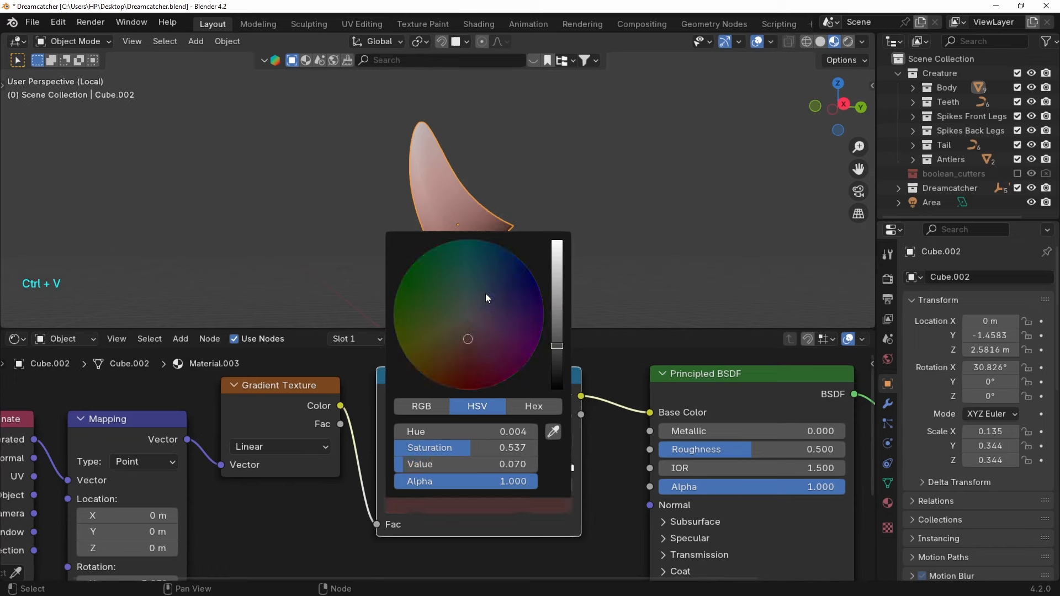
scroll(486, 293, "up", 5)
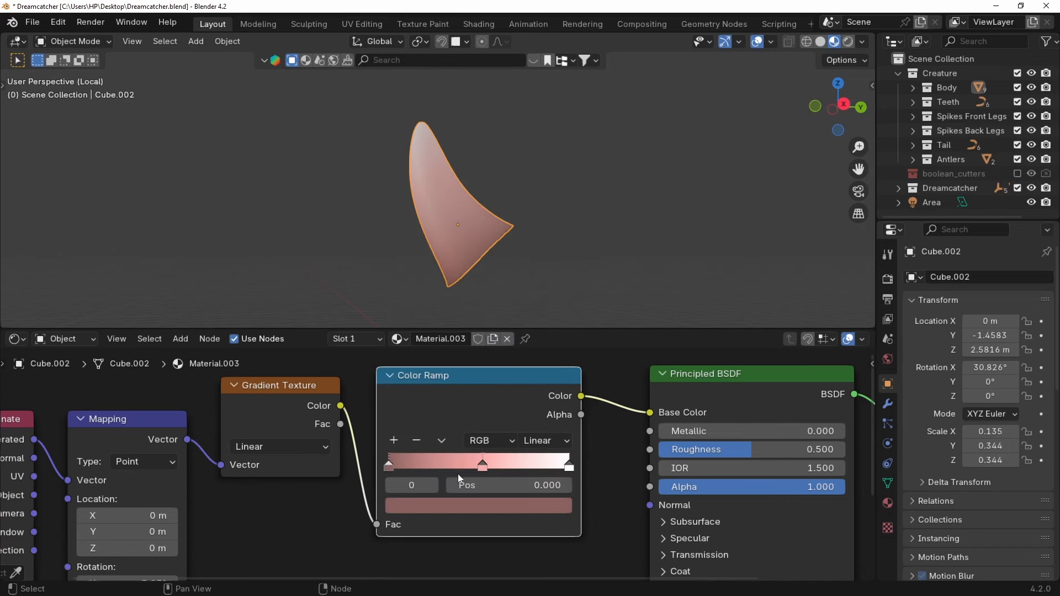
key("ctrl+z")
key("ctrl+z")
Move the Color Ramp's pink middle stop to position 0.277 and the white stop to 0.602.
left_click_drag(482, 465, 434, 467)
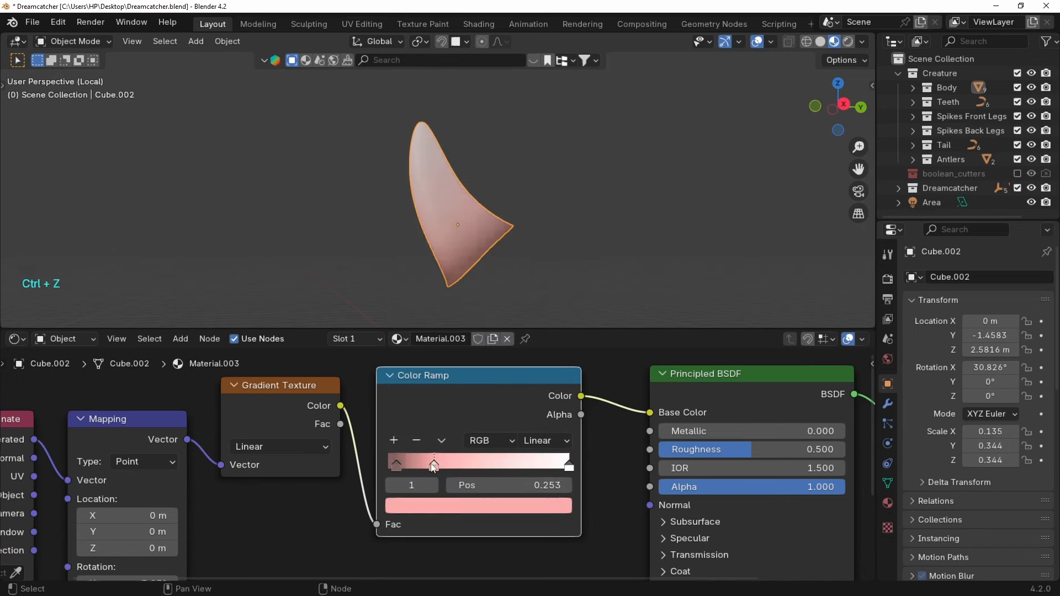
left_click_drag(569, 467, 505, 470)
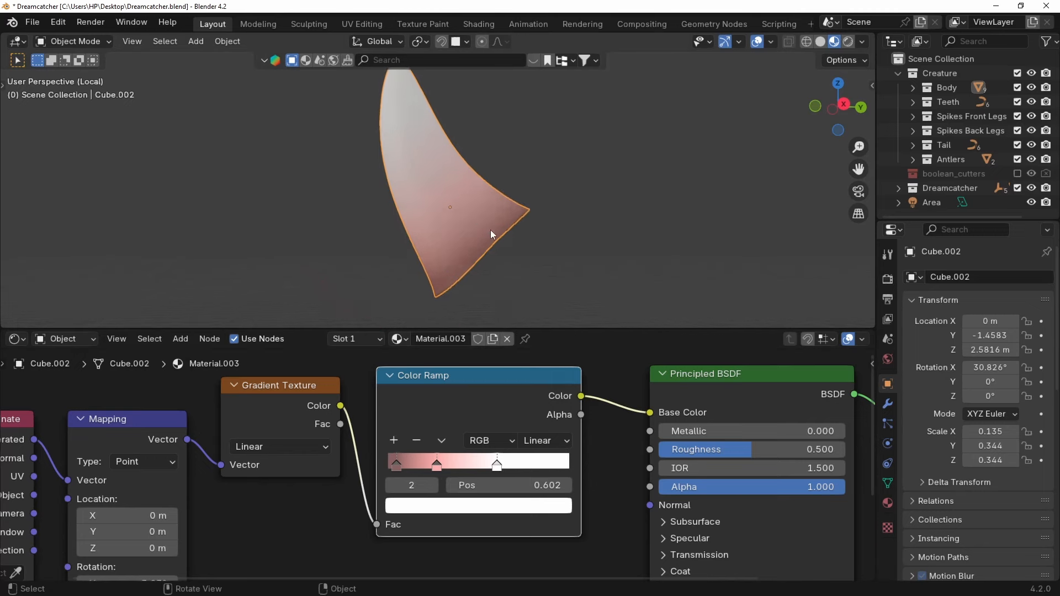
left_click(438, 465)
Set the horn's Principled BSDF roughness to 0.068.
scroll(582, 469, "down", 3)
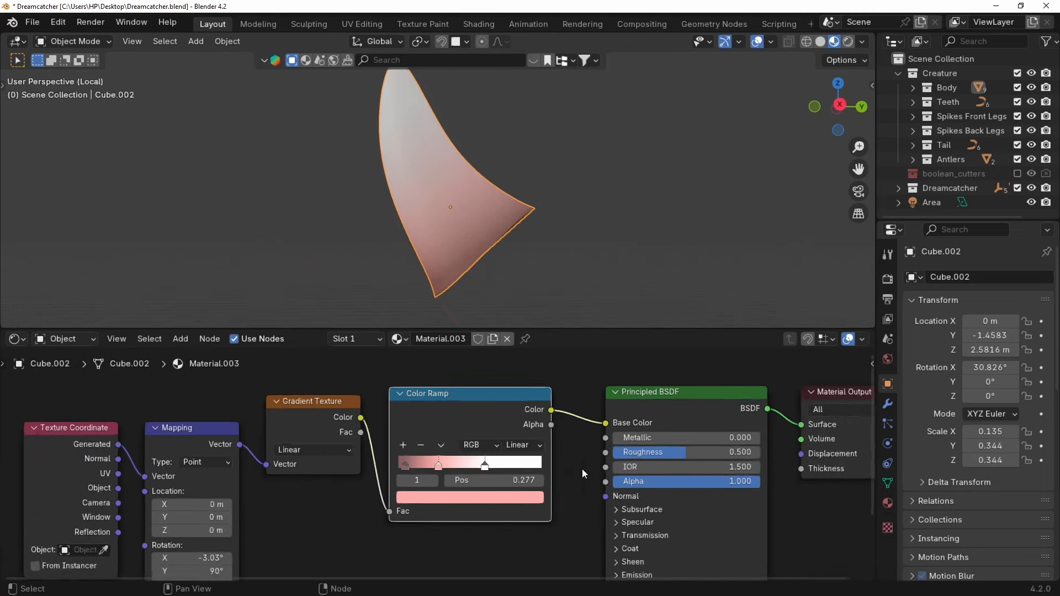
scroll(471, 439, "up", 3)
left_click_drag(519, 393, 438, 391)
Set the Principled BSDF's subsurface weight to 1.000, first radius value to 0.100 and specular IOR level to 1.000.
middle_click_drag(477, 443, 525, 407)
left_click(488, 424)
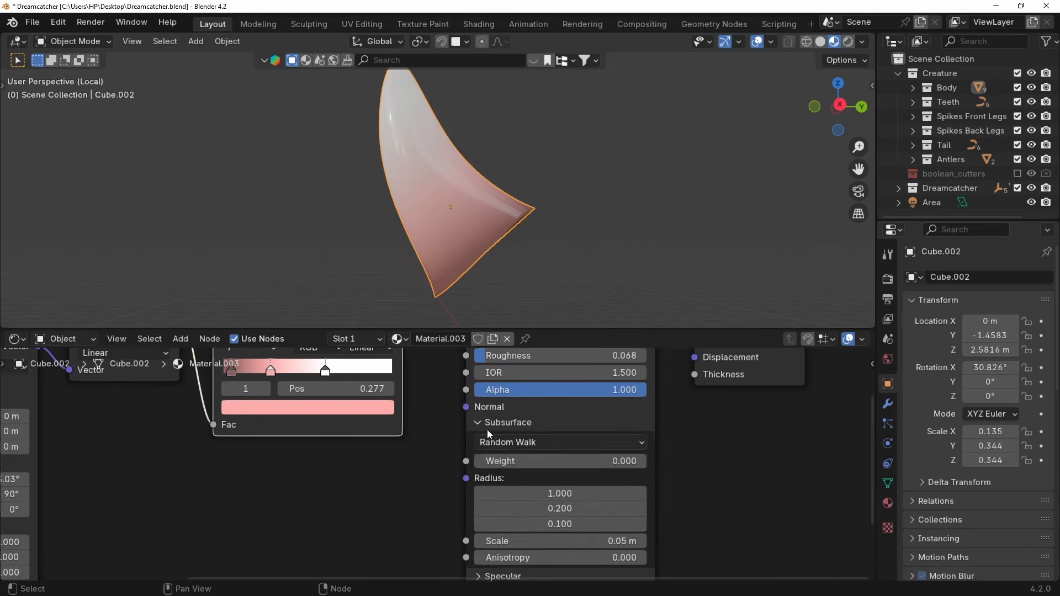
left_click_drag(488, 461, 664, 461)
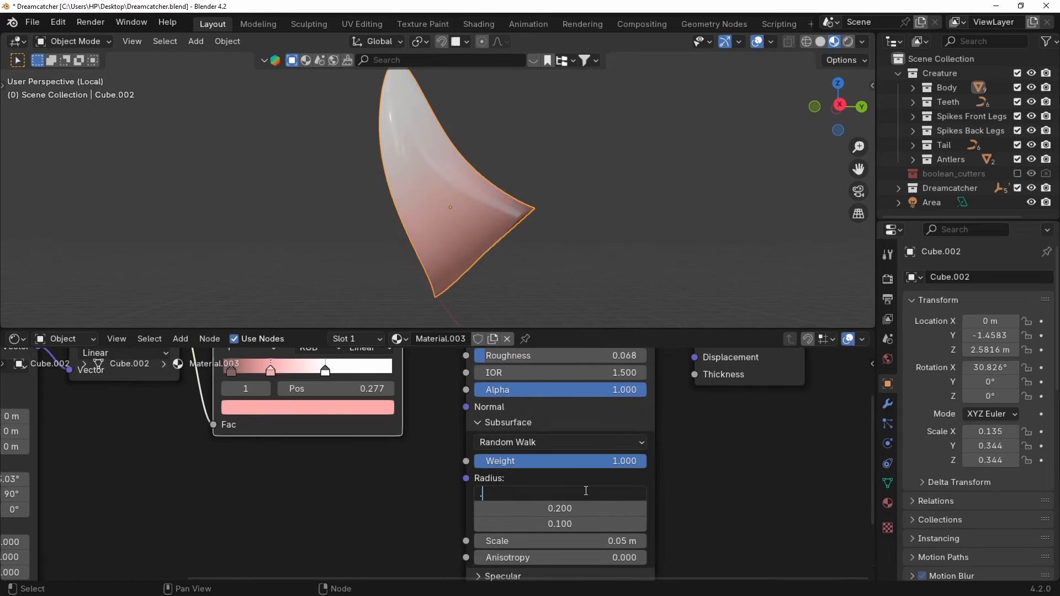
type("1")
key("Return")
middle_click_drag(695, 482, 660, 395)
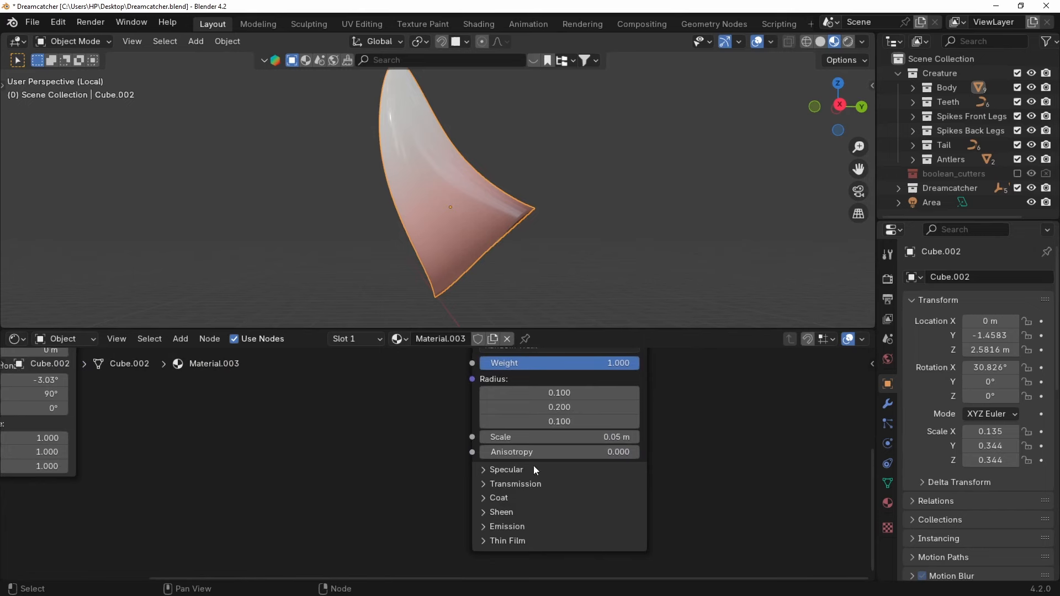
left_click(493, 470)
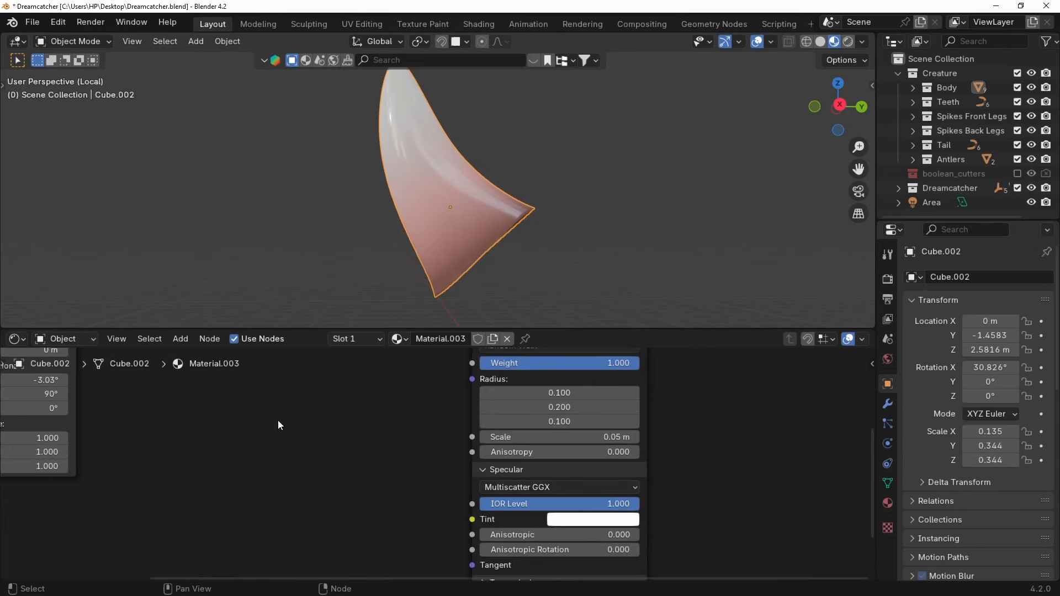
Move the gradient node row, from Texture Coordinate to Color Ramp, upward to free space beside the Principled BSDF.
scroll(278, 425, "down", 5)
key("g")
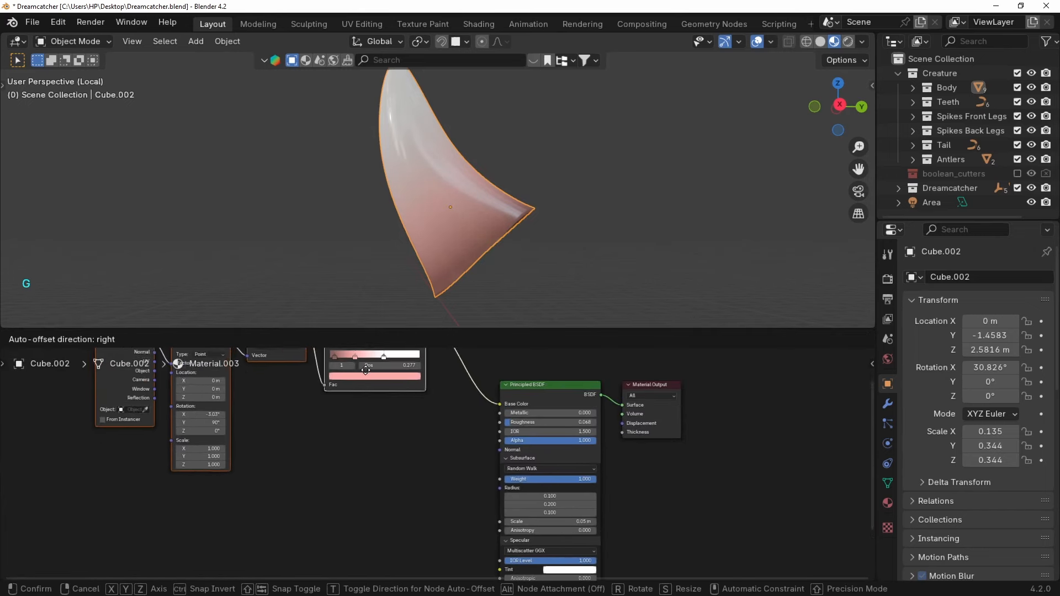
left_click(365, 370)
Add a Noise Texture node below the gradient node row.
scroll(411, 424, "up", 2)
key("shift+a")
type("noi")
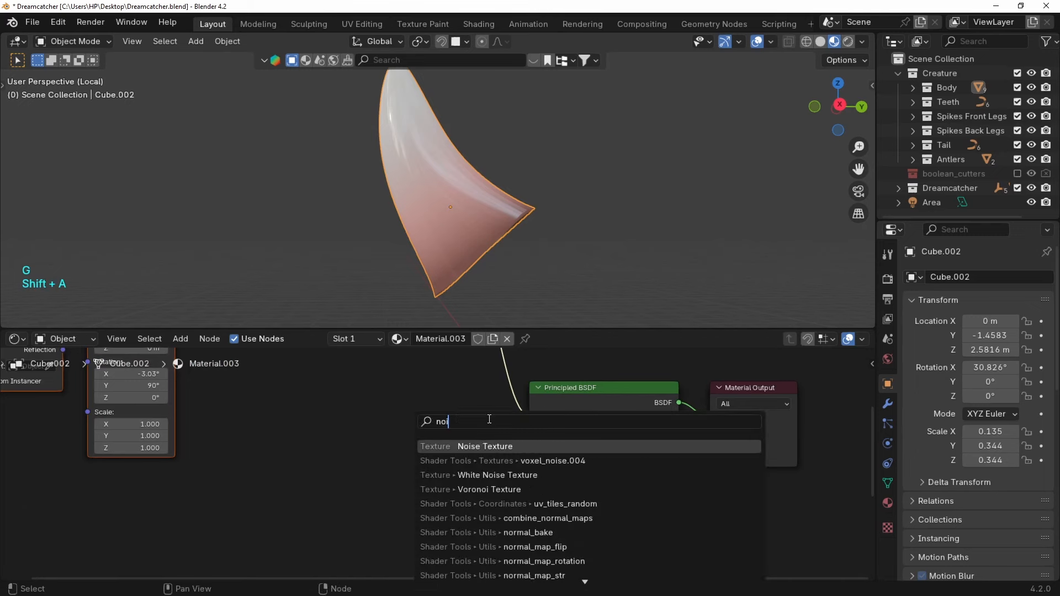
left_click(481, 448)
left_click(241, 420)
Add a second Color Ramp and connect the Noise Texture's Fac through it to the Principled BSDF's Roughness.
key("shift+a")
type("colo")
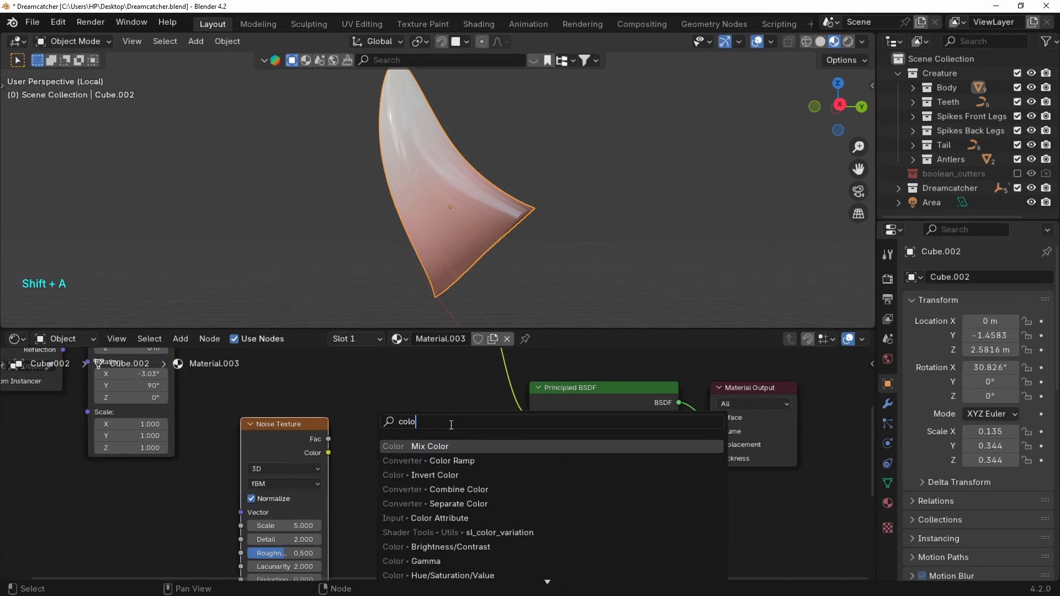
left_click(451, 461)
left_click(317, 400)
left_click_drag(328, 439, 551, 463)
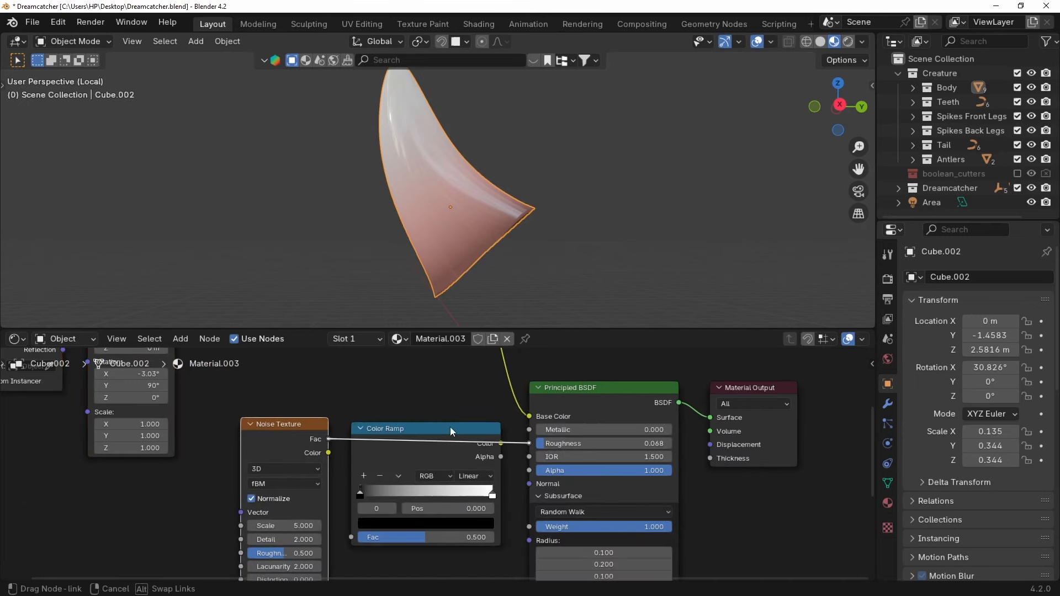
left_click_drag(450, 433, 454, 423)
Give the Noise Texture its own Mapping and Texture Coordinate nodes with Object coordinates and preview the second Color Ramp on the horn.
left_click(301, 429)
key("ctrl+t")
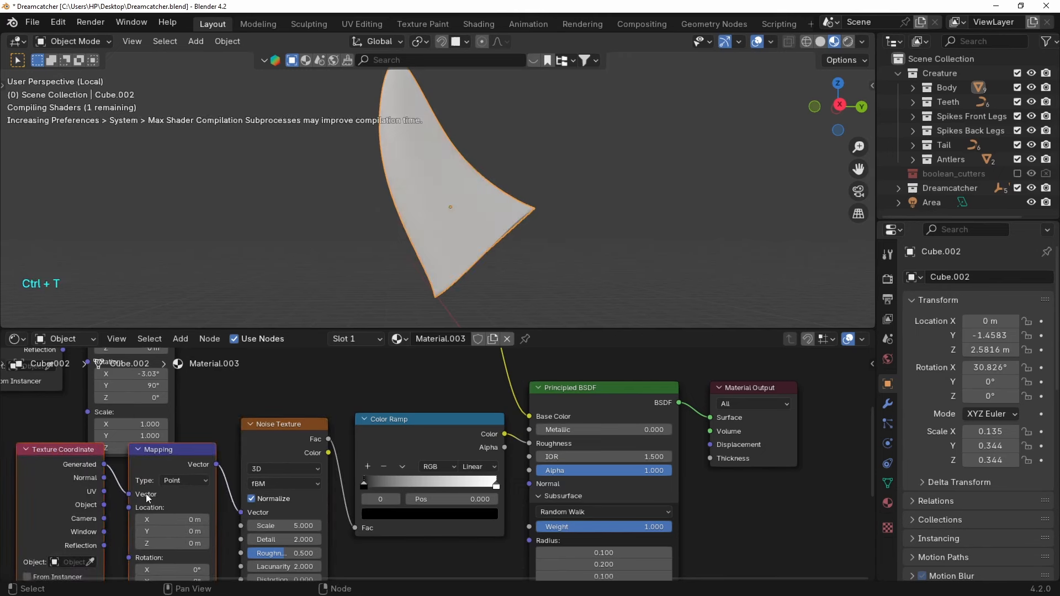
left_click(495, 429, "ctrl+shift")
scroll(454, 208, "up", 2)
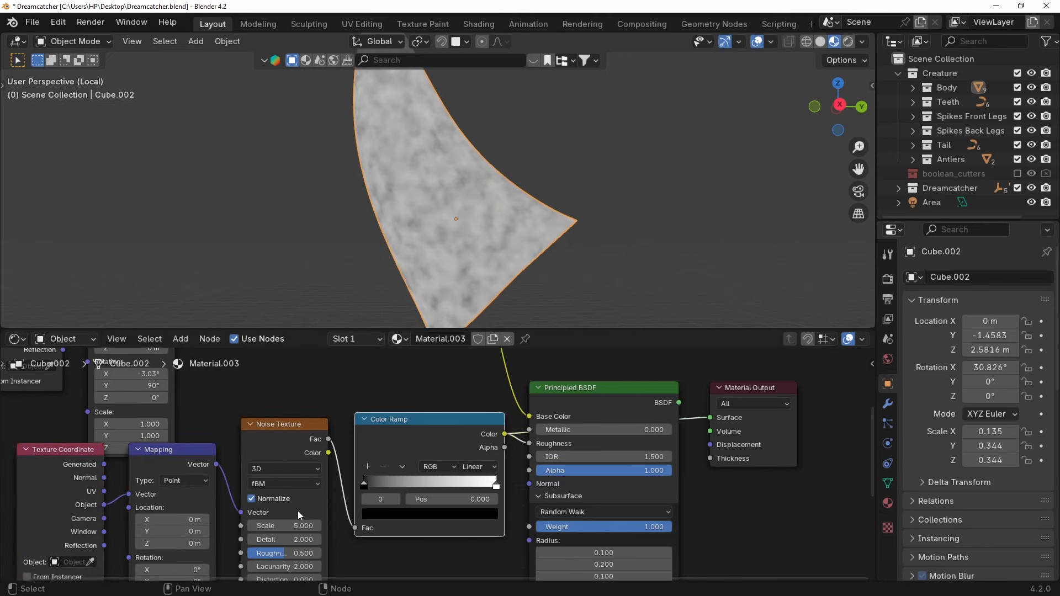
Set the horn noise's Scale to 3.4, move the Color Ramp's black stop inward and lighten it to a value of 0.033.
left_click_drag(298, 526, 274, 525)
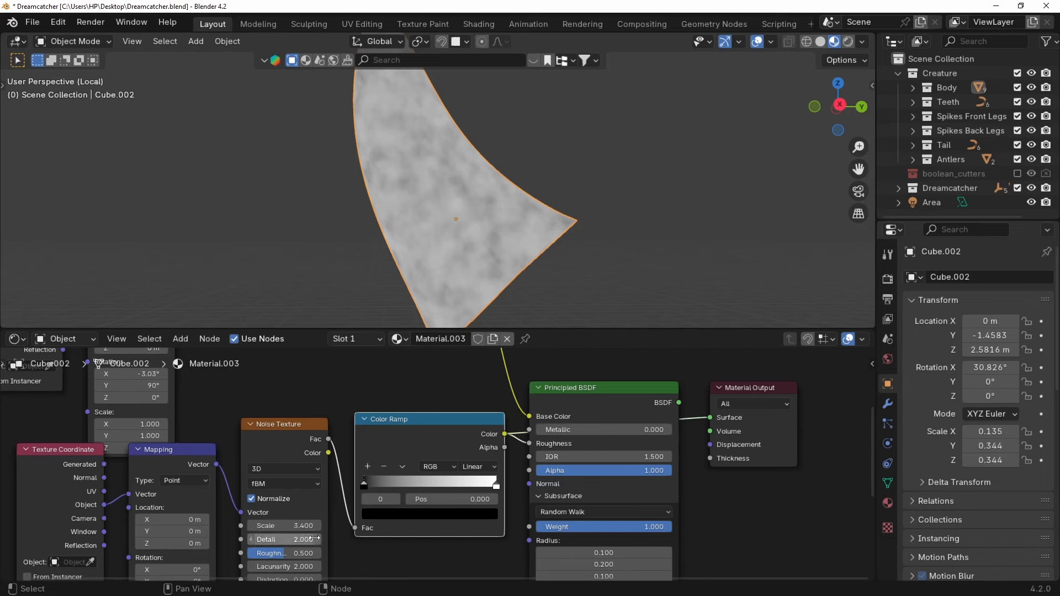
middle_click_drag(314, 538, 322, 514)
left_click_drag(374, 460, 406, 456)
left_click(461, 489)
scroll(459, 372, "up", 4)
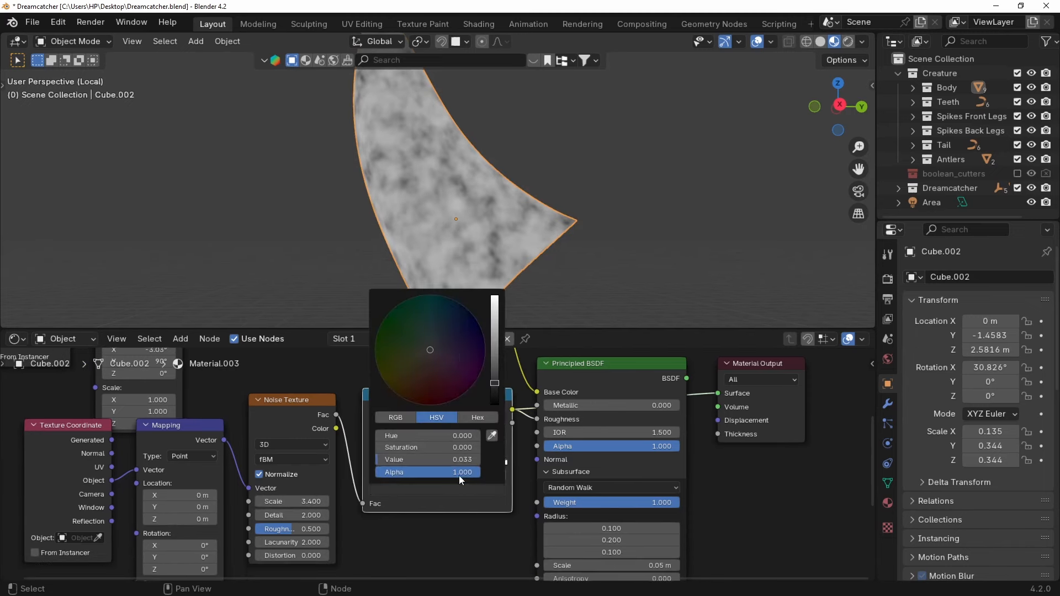
Darken the ramp's white stop to mid grey, move both stops closer together and place the dark stop at 0.333.
left_click_drag(505, 463, 412, 458)
left_click(447, 491)
scroll(439, 371, "down", 6)
scroll(438, 372, "down", 5)
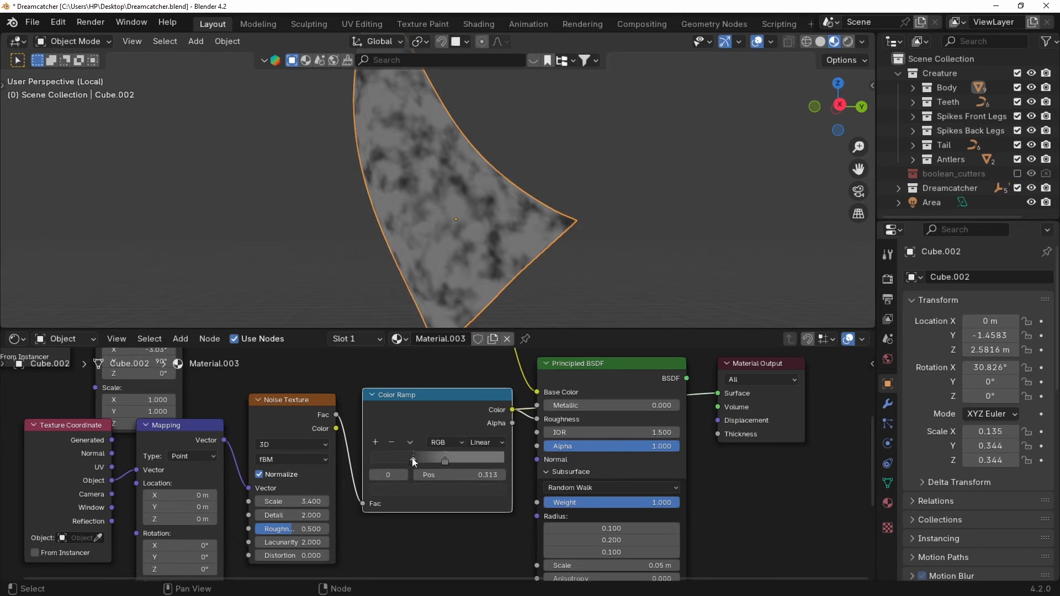
left_click(428, 489)
scroll(392, 519, "up", 1)
middle_click_drag(392, 519, 409, 509)
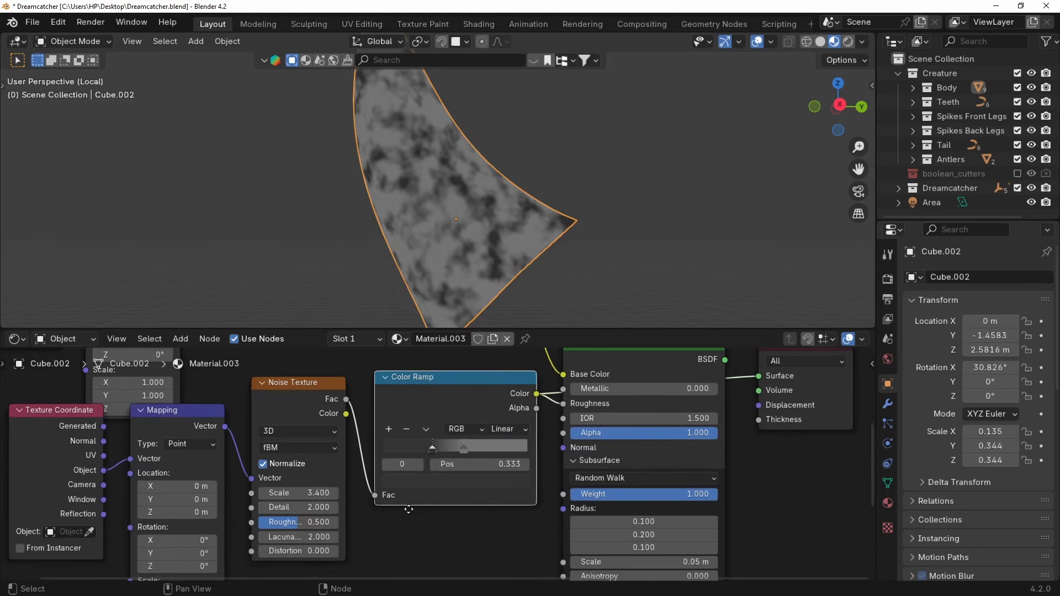
Set the Noise Texture's Detail to 13.6 and Roughness to 0.625, and refine the ramp stops with the Principled BSDF previewed.
left_click_drag(298, 522, 345, 507)
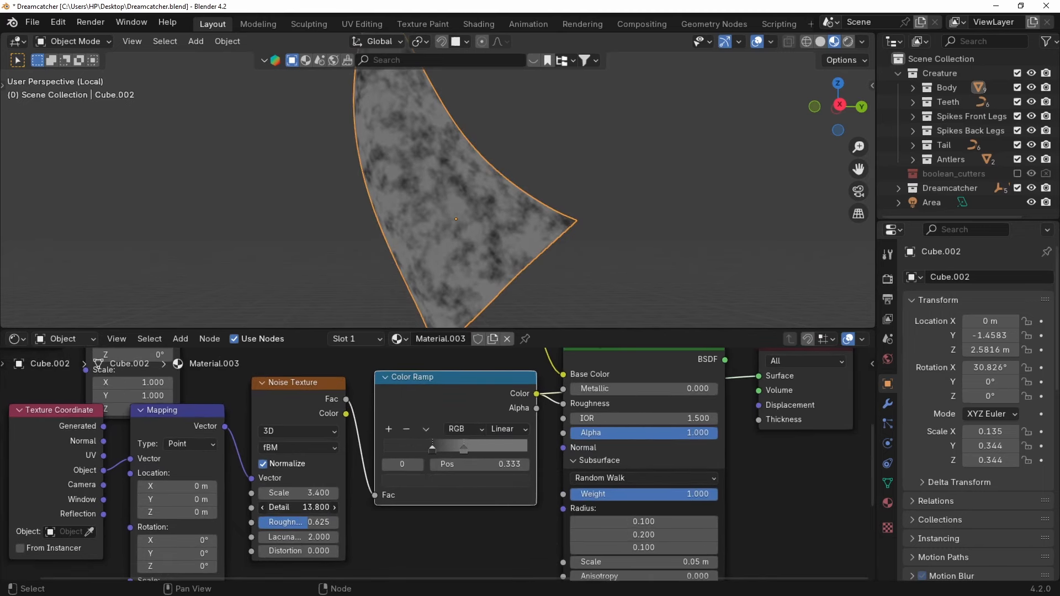
left_click_drag(434, 445, 478, 448)
left_click(670, 370, "ctrl+shift")
middle_click_drag(544, 232, 429, 243)
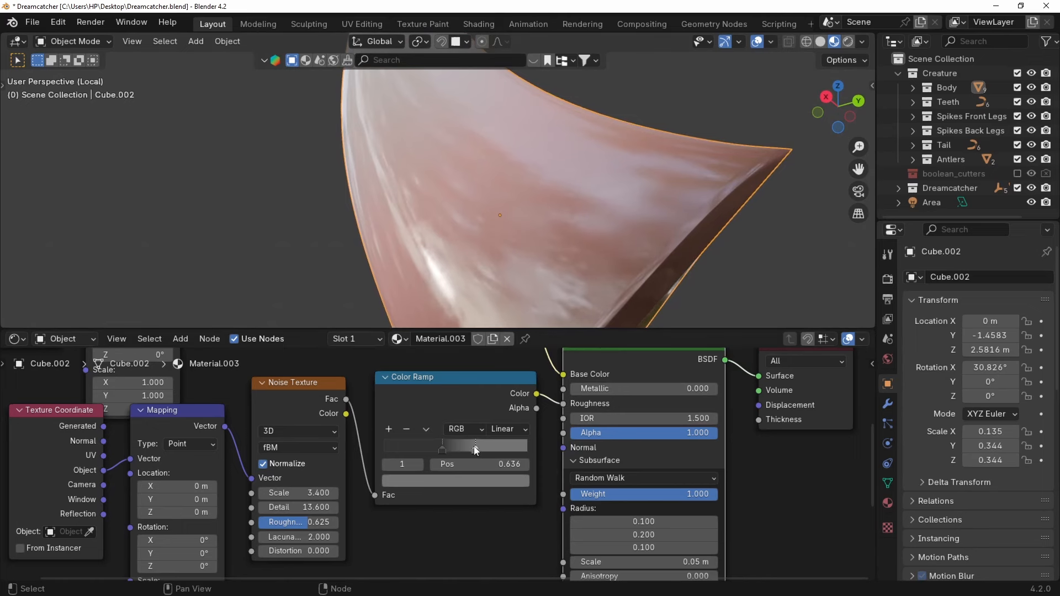
left_click_drag(446, 450, 436, 452)
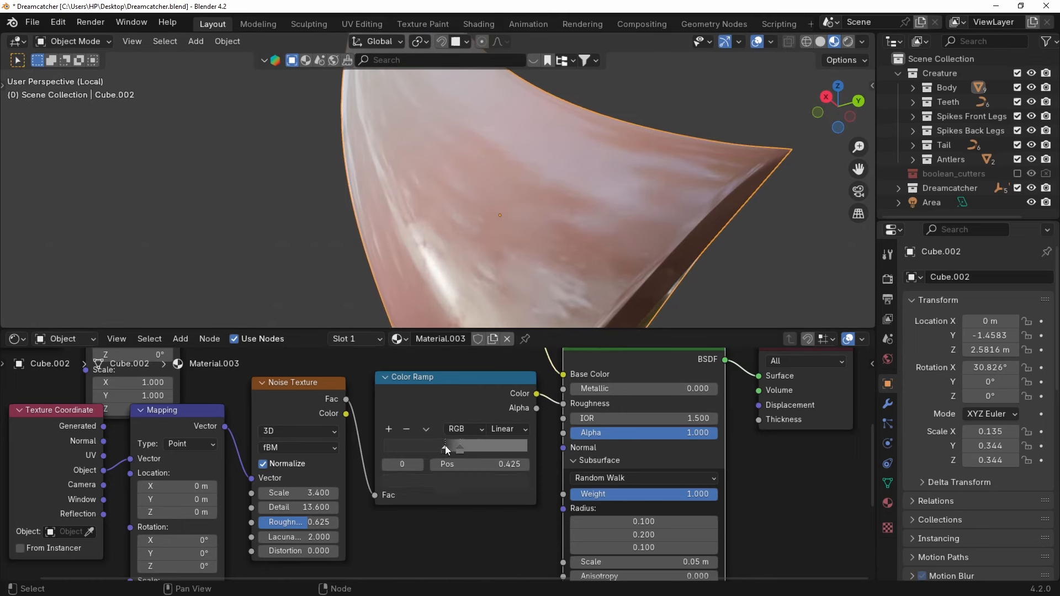
mouse_move(485, 259)
middle_mouse_down()
mouse_move(501, 207)
mouse_move(505, 254)
mouse_move(562, 190)
mouse_move(826, 219)
mouse_move(790, 174)
mouse_move(487, 241)
middle_mouse_up()
Reposition the texture node row to clear space in the horn's node tree.
middle_click_drag(476, 403, 461, 515, "ctrl")
middle_click_drag(462, 386, 469, 540, "ctrl")
left_click_drag(232, 386, 450, 439)
key("g")
left_click(461, 413)
middle_click_drag(468, 528, 449, 407)
middle_click_drag(537, 431, 545, 407, "ctrl")
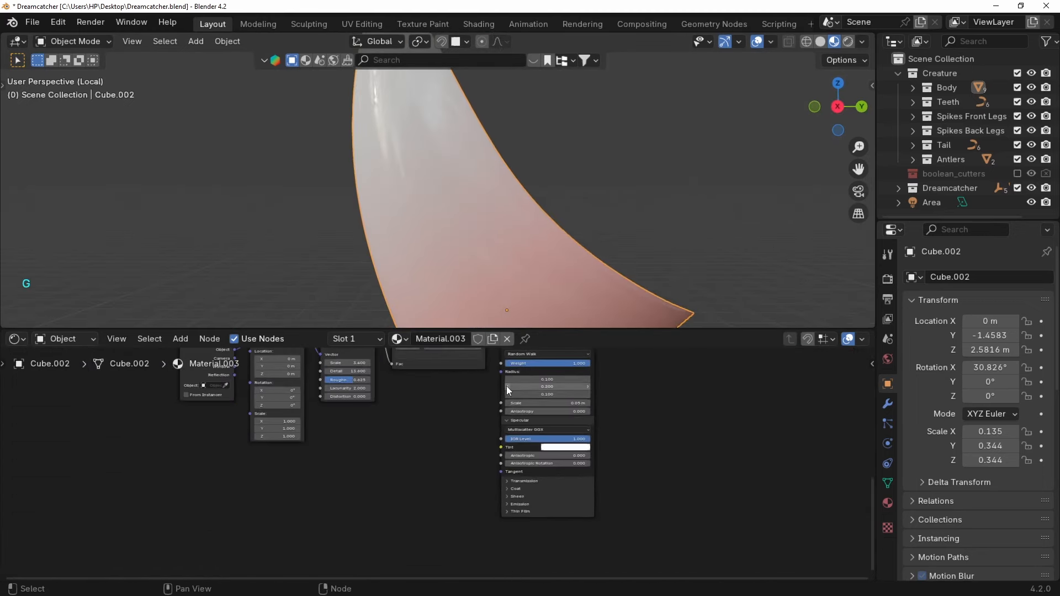
Add a Bump node connected to the Principled BSDF's Normal and a Color Ramp beside it.
middle_click_drag(458, 401, 478, 433)
key("shift+a")
type("bum")
left_click(534, 447)
left_click(458, 492)
left_click_drag(493, 497, 519, 376)
key("shift+a")
type("col")
Add an Image Texture using the Plastic013B_2K-JPG_Roughness image, with its own Mapping and Texture Coordinate nodes.
key("shift+a")
type("ima")
left_click(274, 473)
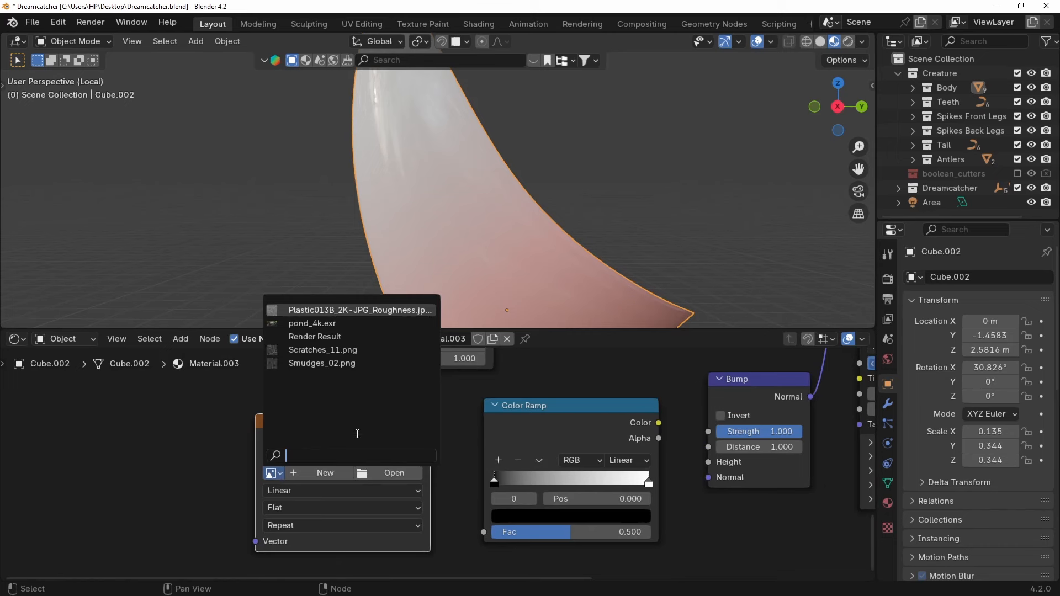
left_click(327, 310)
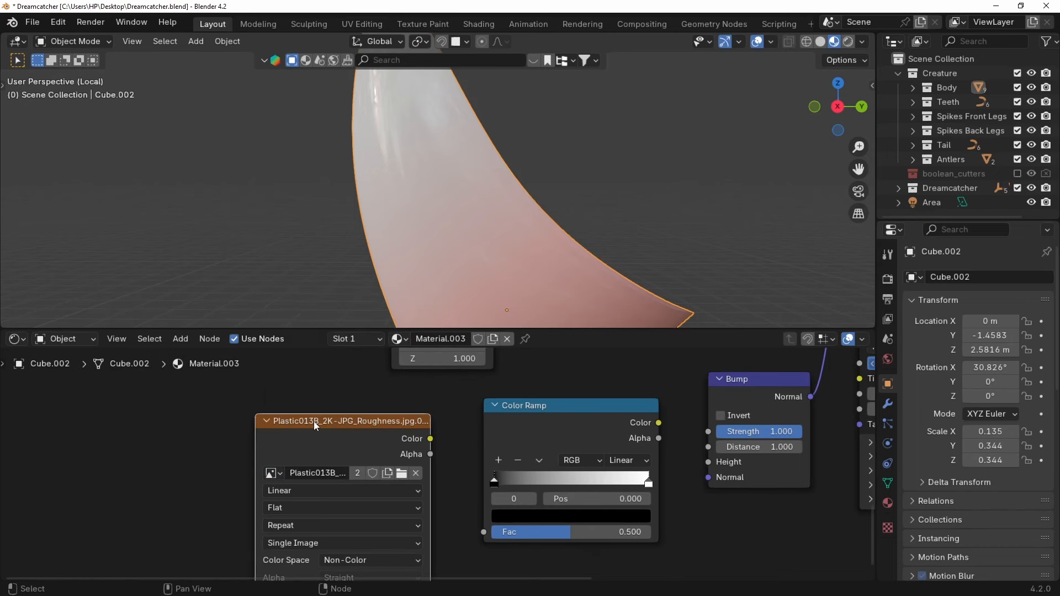
key("ctrl+t")
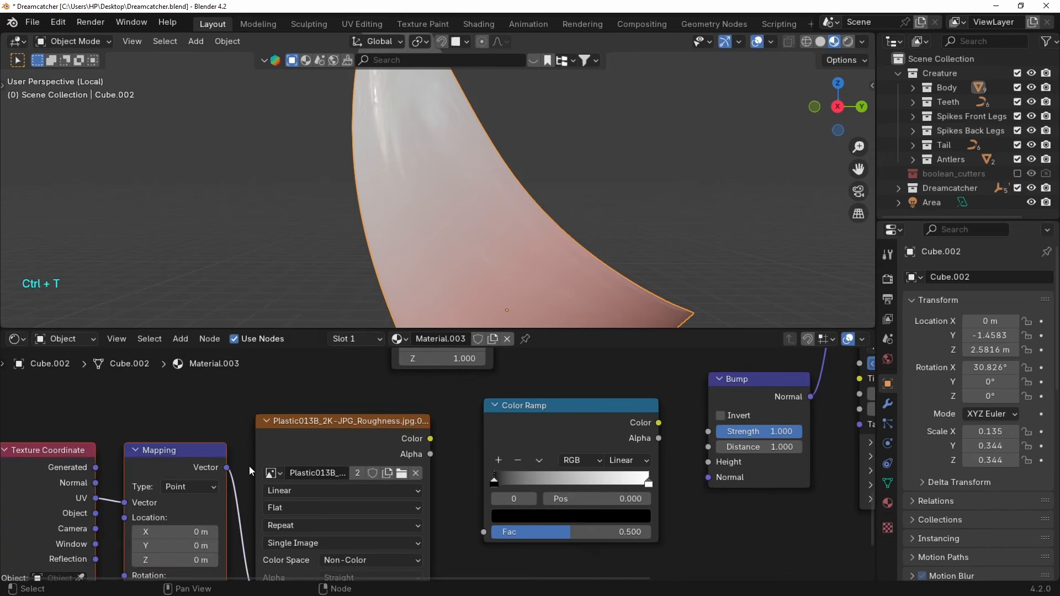
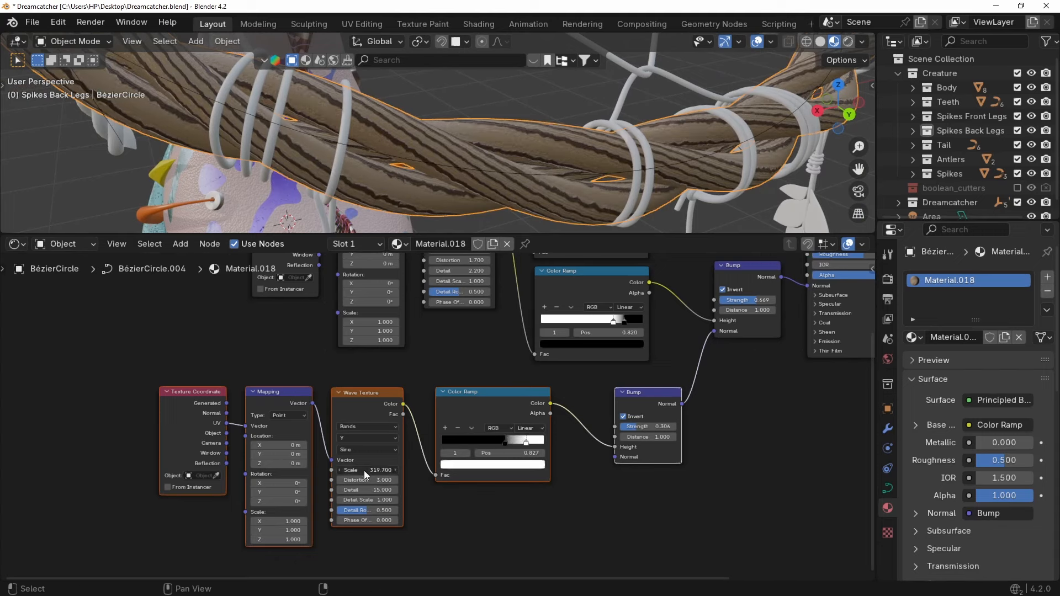
Set the Principled BSDF's Roughness to 0.3 on the dreamcatcher's twisted wooden ring.
scroll(511, 198, "down", 4)
middle_click_drag(592, 210, 607, 182)
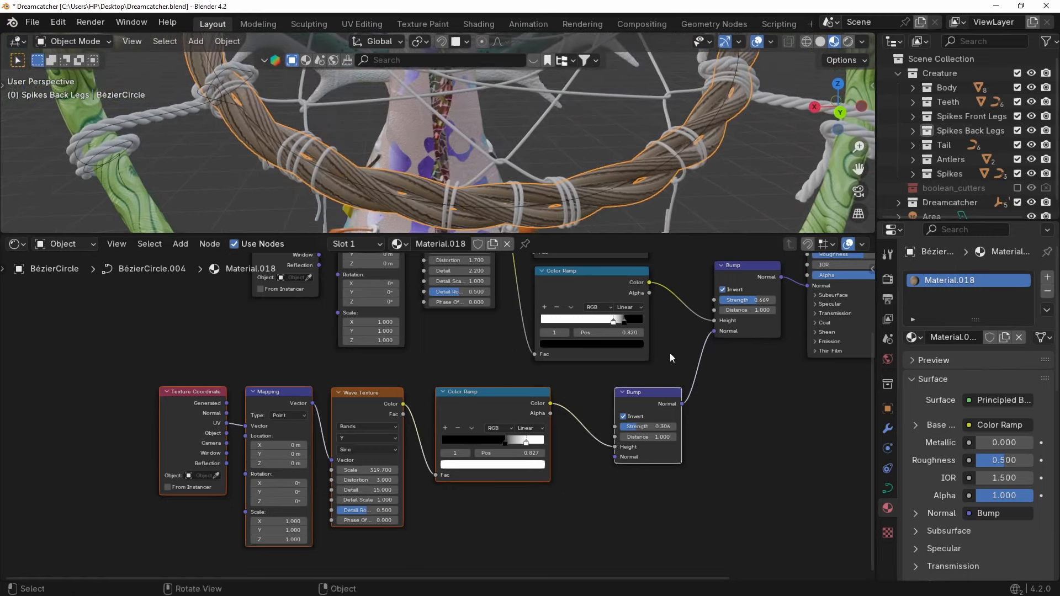
middle_click_drag(806, 278, 535, 405, "shift")
scroll(535, 405, "up", 2)
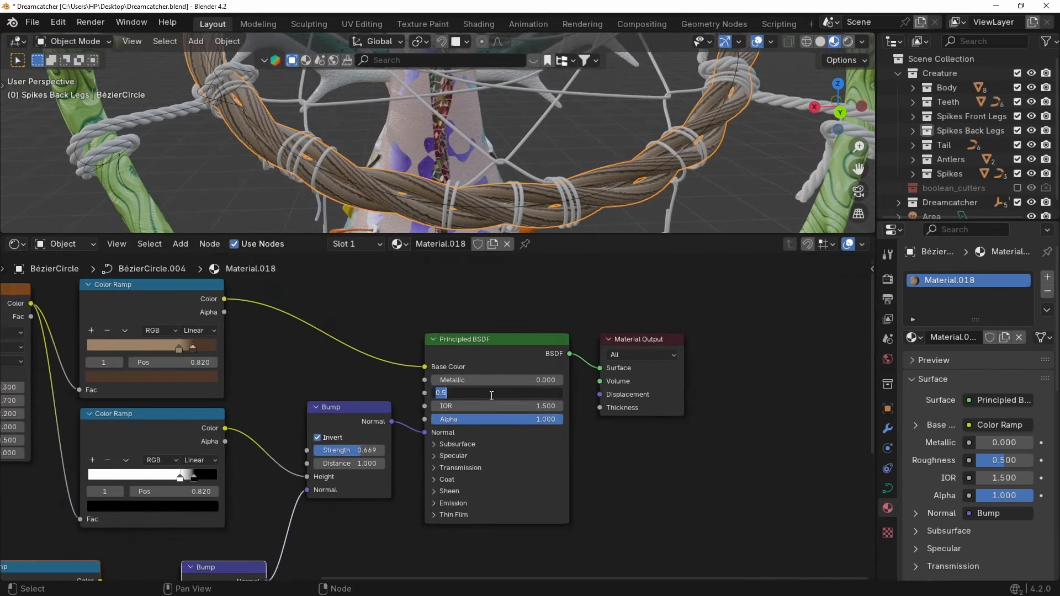
middle_click_drag(545, 178, 568, 160)
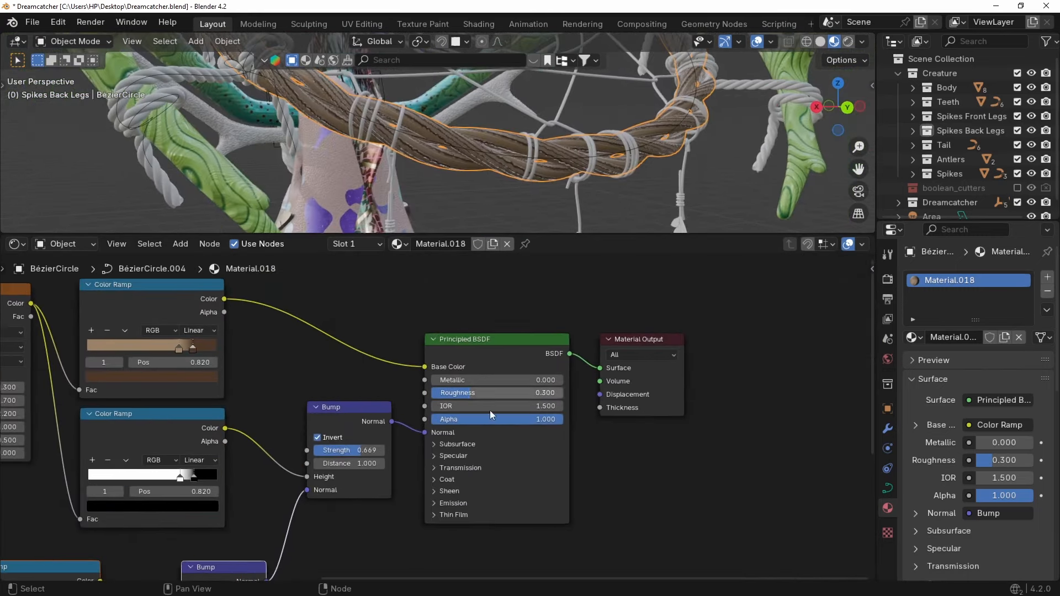
left_click_drag(458, 393, 459, 393)
middle_click_drag(545, 148, 519, 160)
Give the dreamcatcher's web strands a new material with a pale tan base color.
middle_click_drag(425, 132, 544, 137, "shift")
scroll(475, 157, "up", 2)
left_click(483, 130)
scroll(526, 147, "up", 3)
left_click(467, 244)
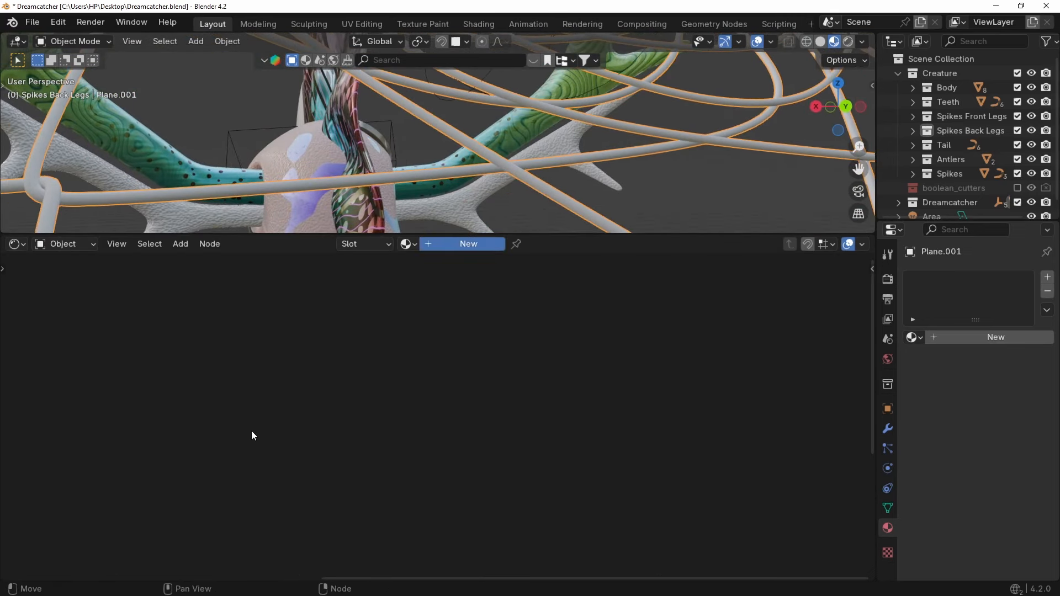
left_click(505, 370)
left_click(540, 240)
scroll(541, 240, "down", 5)
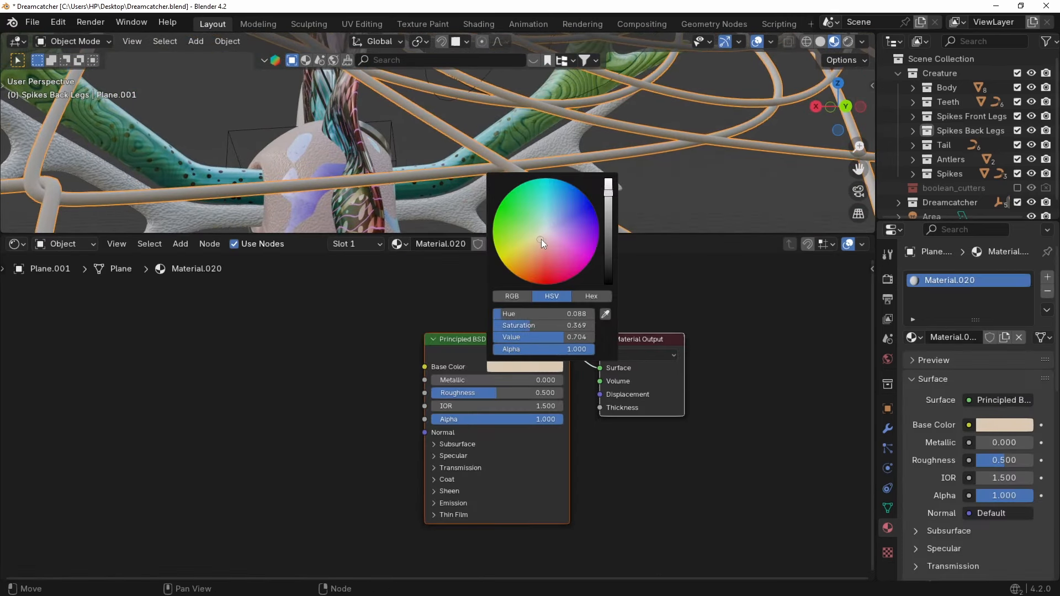
Add a Color Ramp node in front of the strand material's Principled BSDF.
middle_click_drag(324, 361, 402, 362)
key("shift+a")
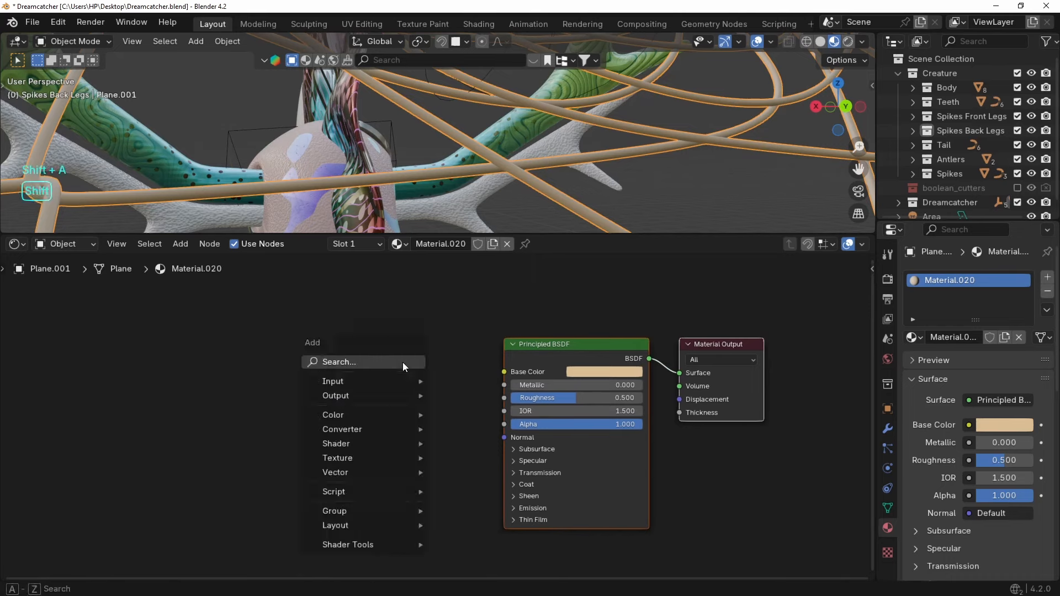
type("color")
key("Down")
key("Return")
left_click(277, 356)
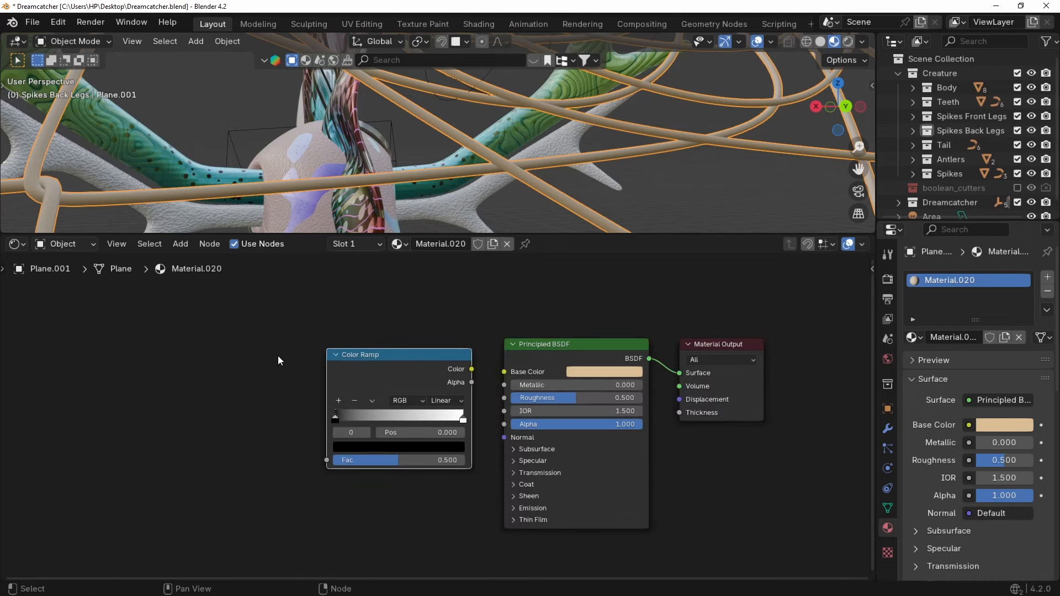
Add a Noise Texture before the Color Ramp, with Mapping and Texture Coordinate nodes using Object coordinates.
key("shift+a")
type("noi")
key("Return")
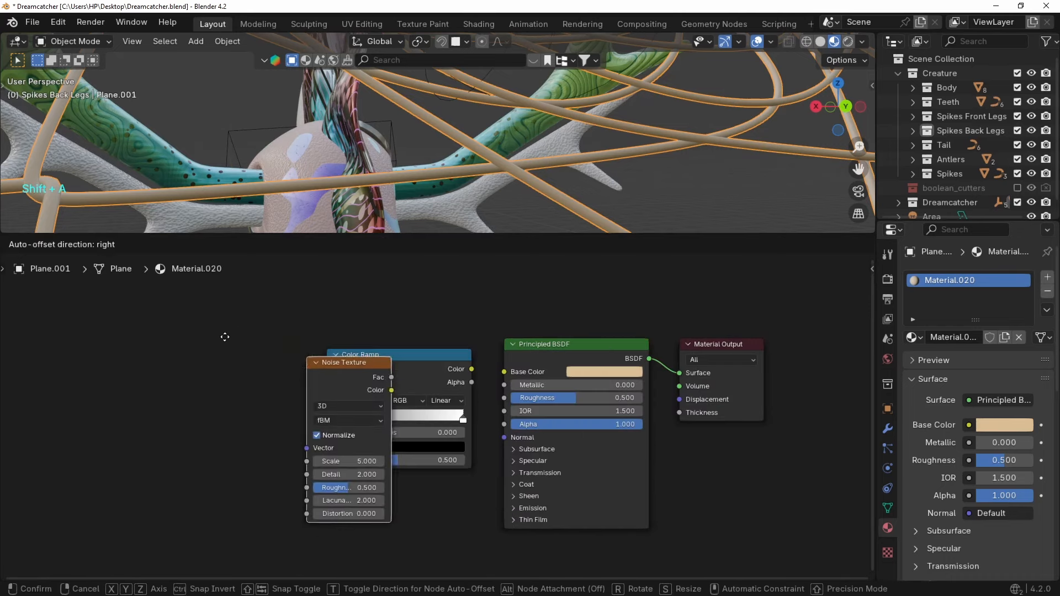
left_click(212, 365)
key("ctrl+t")
left_click_drag(209, 384, 208, 381)
middle_click_drag(401, 329, 374, 342)
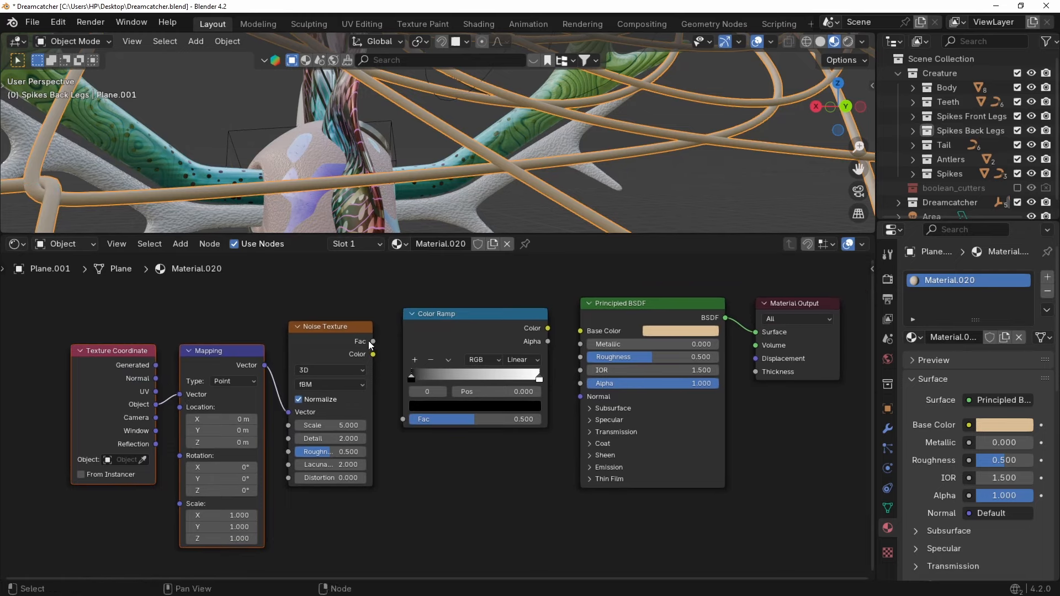
Connect the noise Fac through the Color Ramp to the Principled BSDF's Roughness and preview the ramp on the strands.
left_click_drag(373, 341, 580, 357)
left_click_drag(503, 327, 509, 316)
middle_click_drag(552, 190, 515, 180, "shift")
left_click(471, 308, "ctrl+shift")
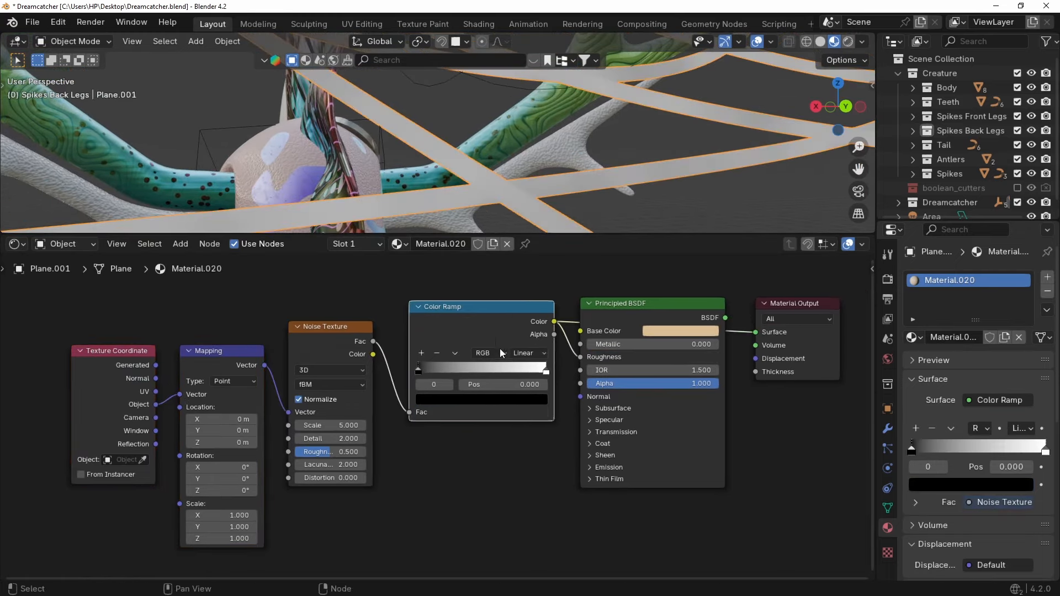
Move the ramp stops inward for strong contrast, with the white stop at 0.565, and set the noise Scale to 35.
left_click_drag(451, 369, 464, 370)
left_click_drag(544, 371, 491, 370)
left_click_drag(330, 425, 348, 425)
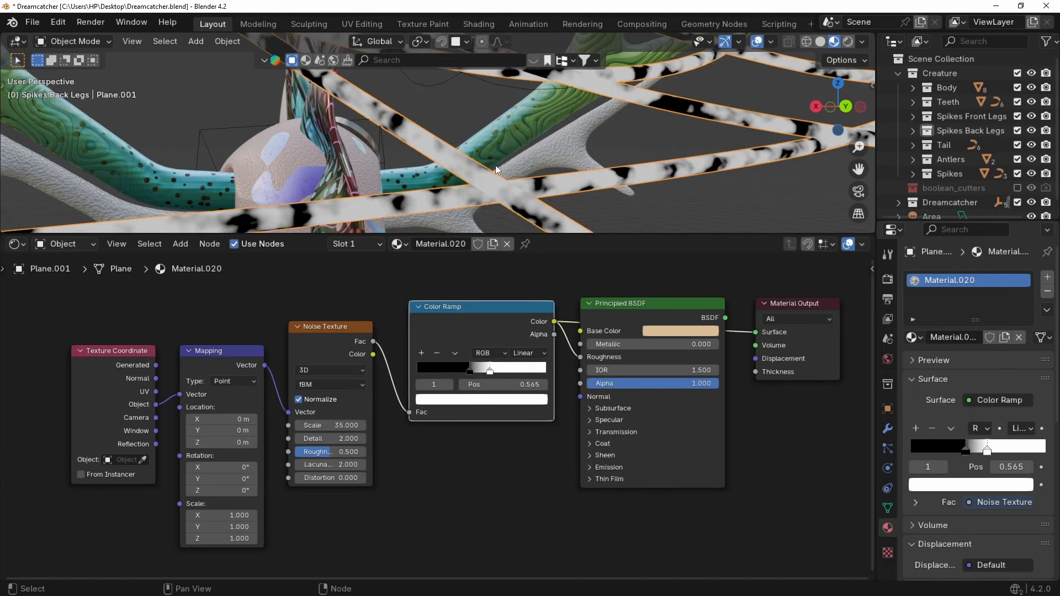
scroll(495, 165, "down", 2)
Set the Mapping node's Scale to 30 on both Y and Z.
middle_click_drag(200, 527, 247, 486)
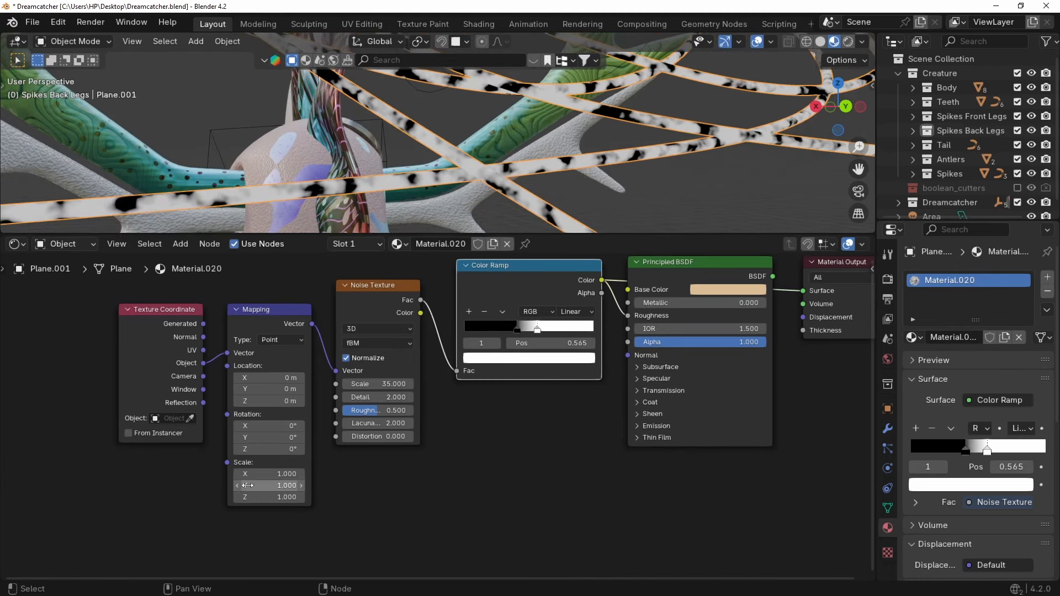
left_click(254, 486)
type("30")
key("Return")
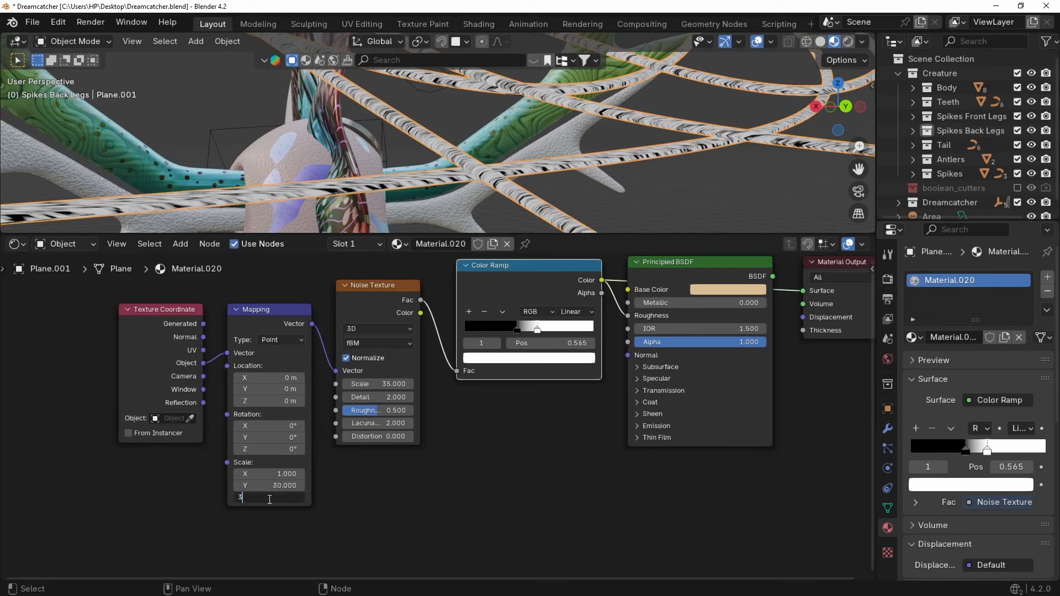
key("Return")
Try a Mapping Scale X of 30 on the strand noise and undo it.
middle_click_drag(579, 187, 453, 185)
key("Return")
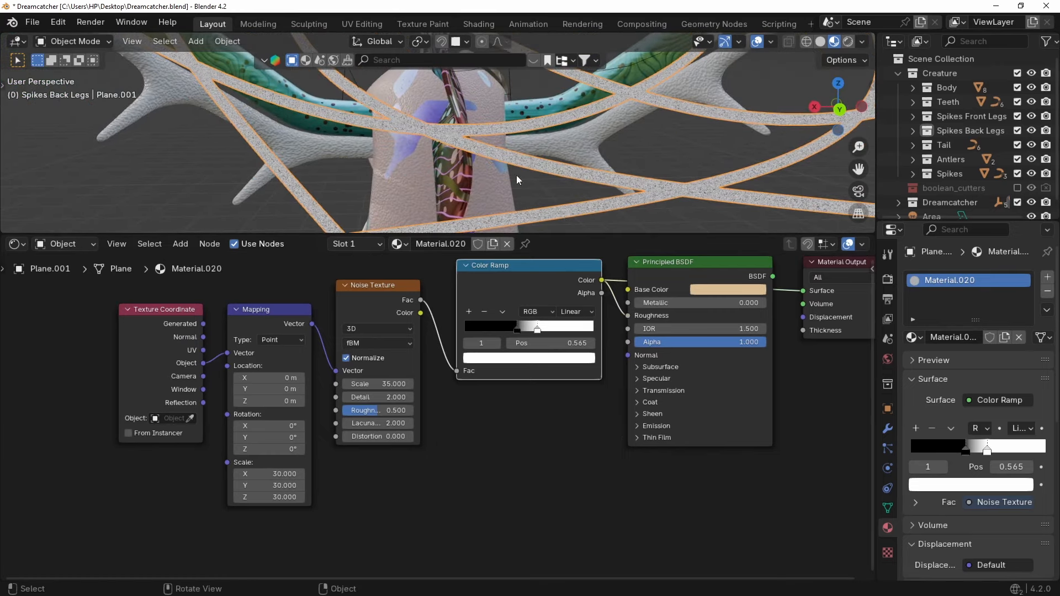
key("ctrl+z")
middle_click_drag(365, 139, 482, 153)
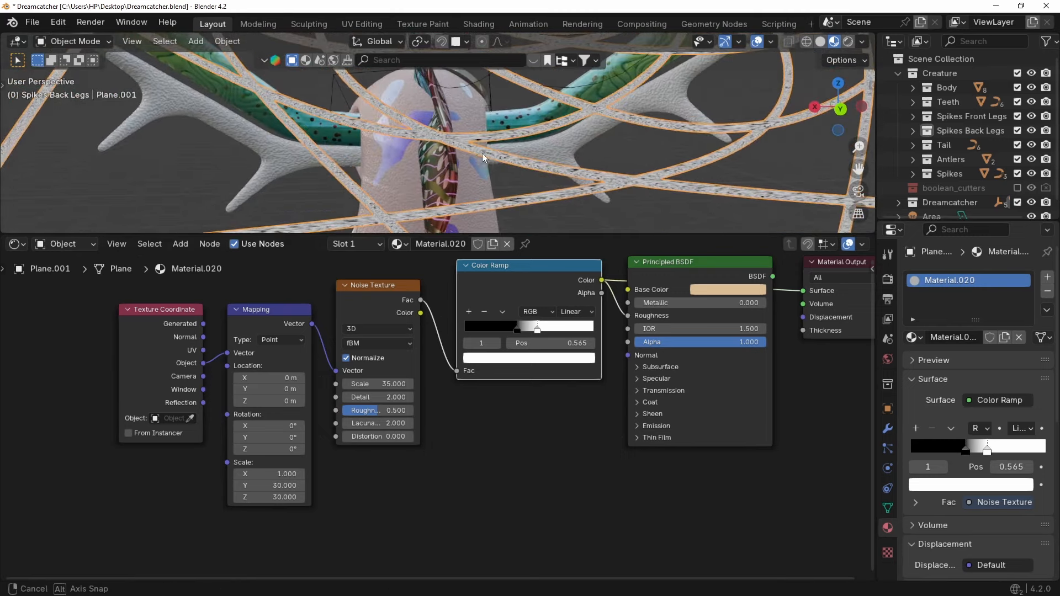
Move the noise node group and the Color Ramp away from the Principled BSDF to make room between them.
key("g")
left_click(236, 412)
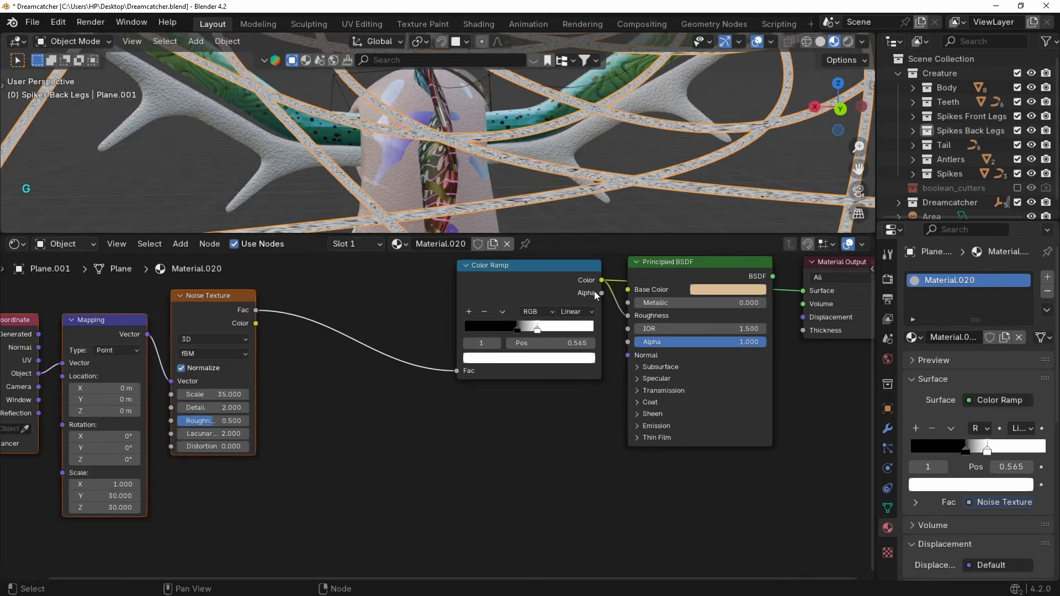
left_click(543, 272)
key("g")
left_click(409, 288)
Add a Bump node with Strength 0.5, linking the Color Ramp's Color to its Height and its output to the BSDF's Normal.
key("shift+a")
type("bum")
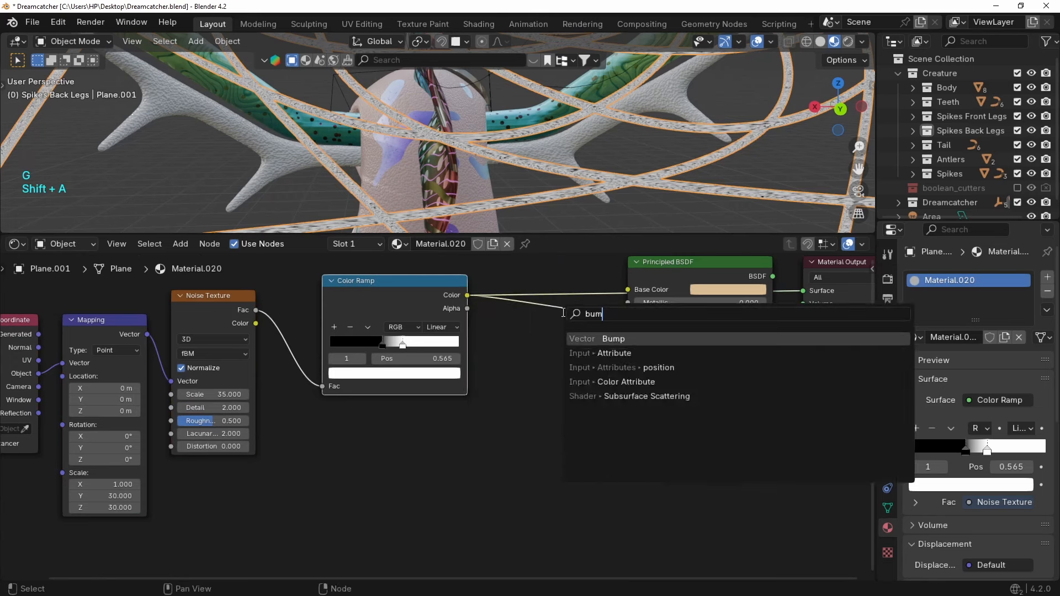
left_click(616, 341)
left_click(512, 353)
middle_click_drag(711, 360, 625, 378)
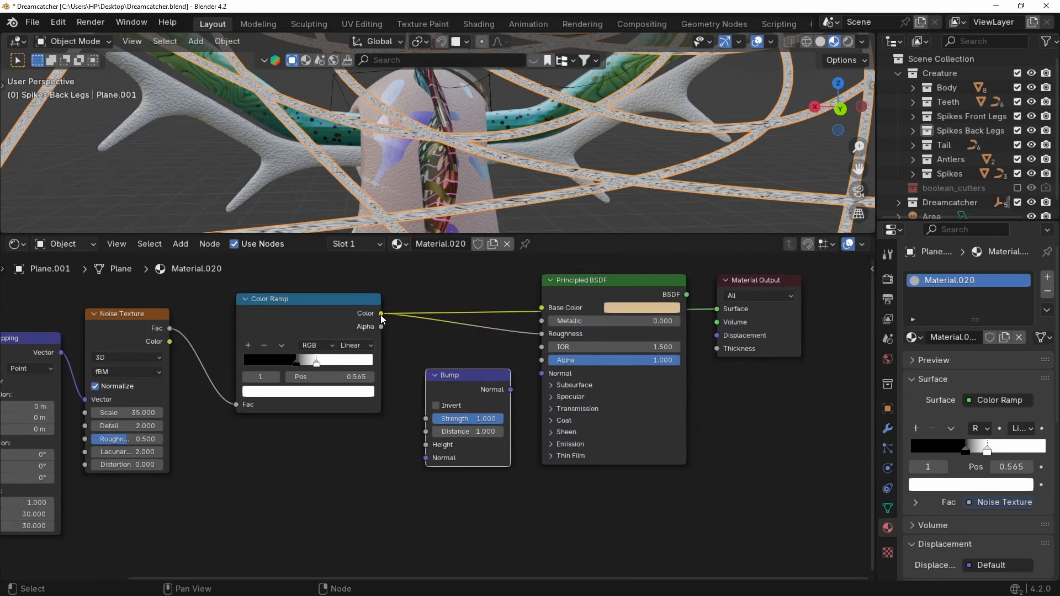
left_click_drag(382, 314, 424, 445)
left_click_drag(510, 390, 542, 379)
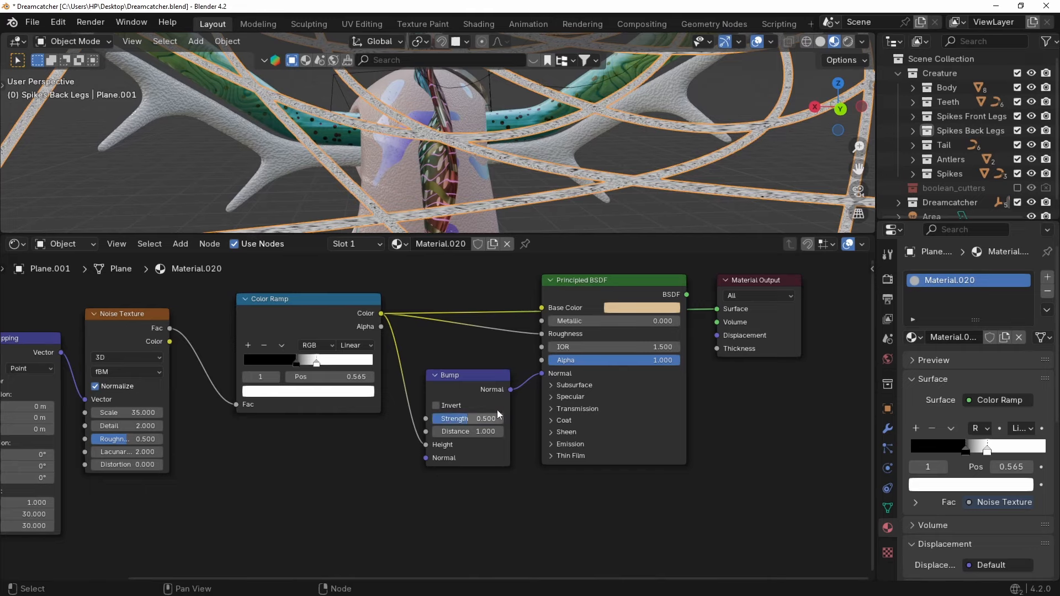
Preview the Principled BSDF on the web strands and examine the finished material from several angles.
left_click(648, 276, "ctrl+shift")
middle_click_drag(477, 176, 508, 147)
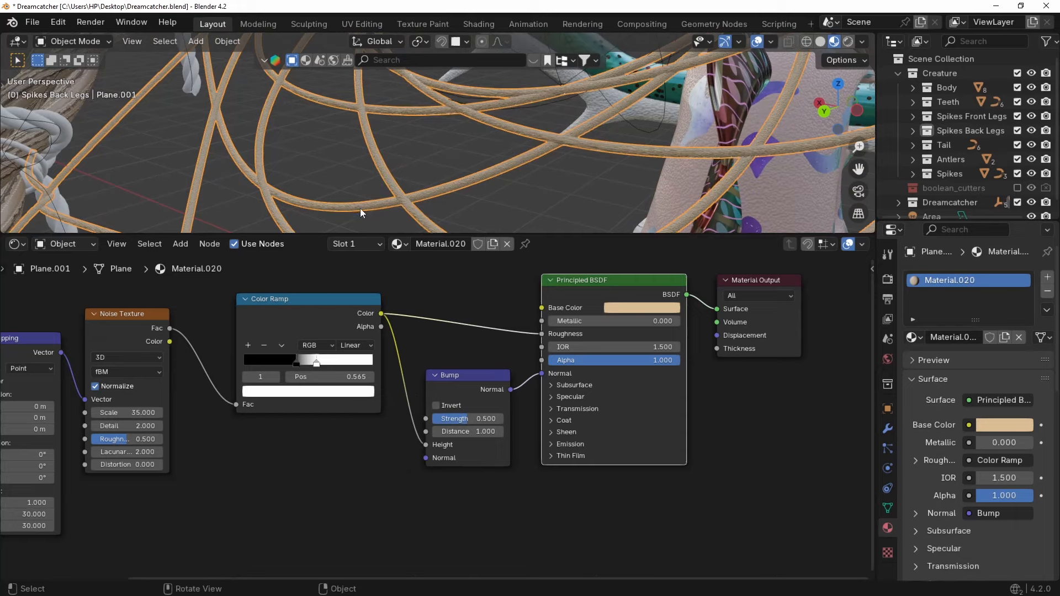
middle_click_drag(363, 205, 471, 164)
scroll(471, 163, "down", 10)
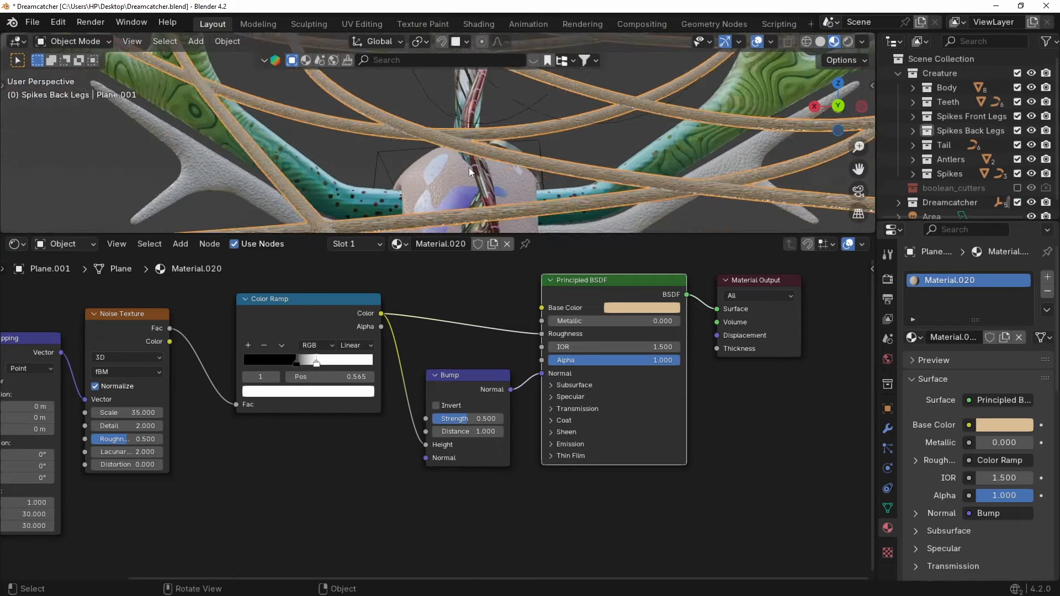
scroll(478, 155, "up", 6)
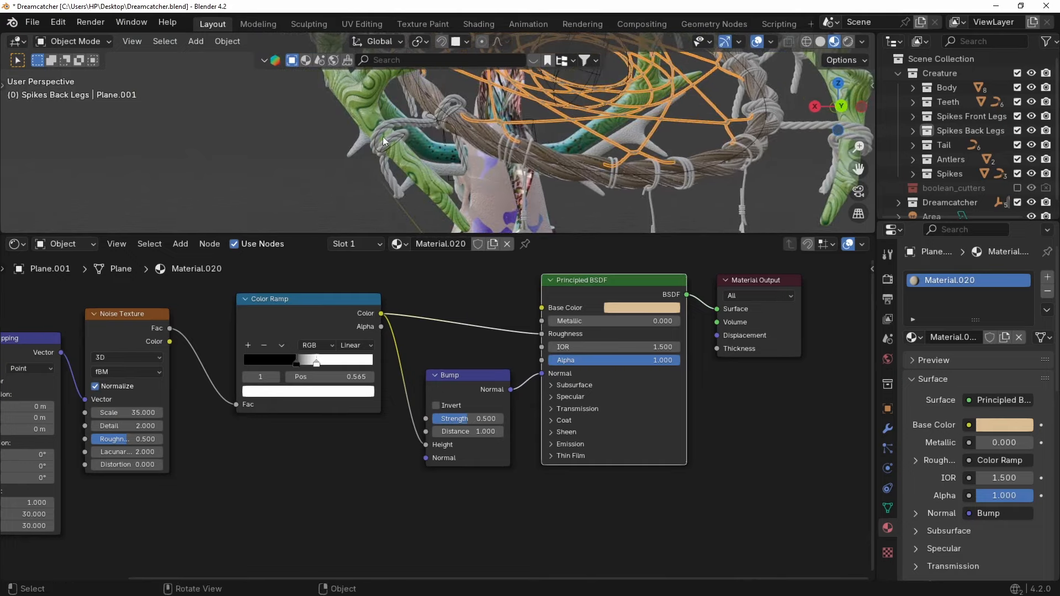
Select the twisted rope tied between the green antler and the dreamcatcher's wooden ring and bring it into close view.
left_click(410, 125)
left_click(398, 118)
scroll(397, 138, "up", 4)
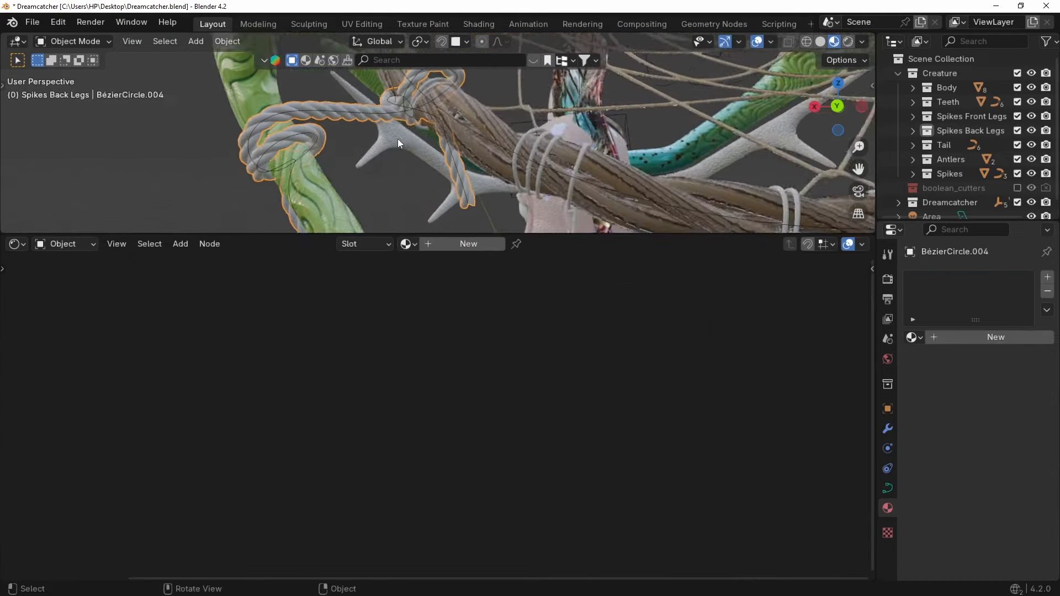
middle_click_drag(398, 138, 423, 150, "shift")
mouse_move(422, 150)
middle_mouse_down()
mouse_move(445, 161)
mouse_move(417, 150)
middle_mouse_up()
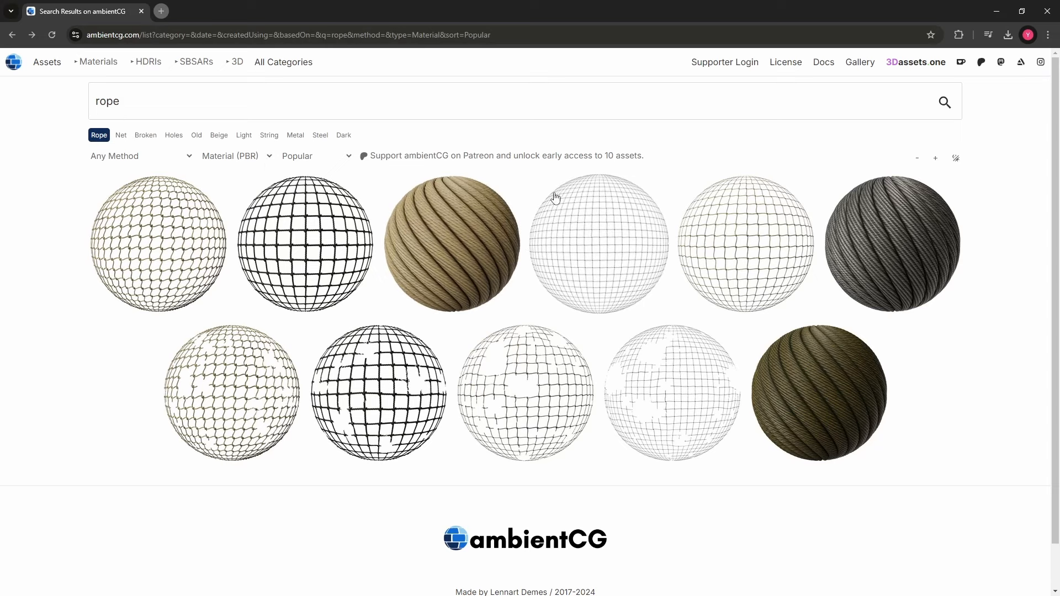
On ambientCG in the browser, open the Rope 001 material, download its 2K-JPG zip and return to Blender.
left_click(457, 228)
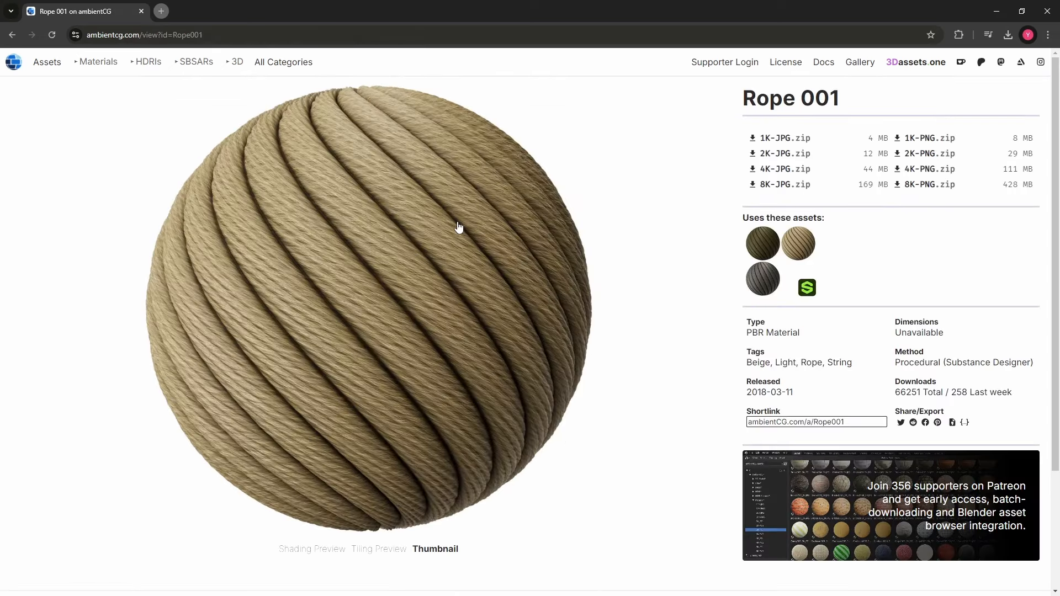
left_click(779, 154)
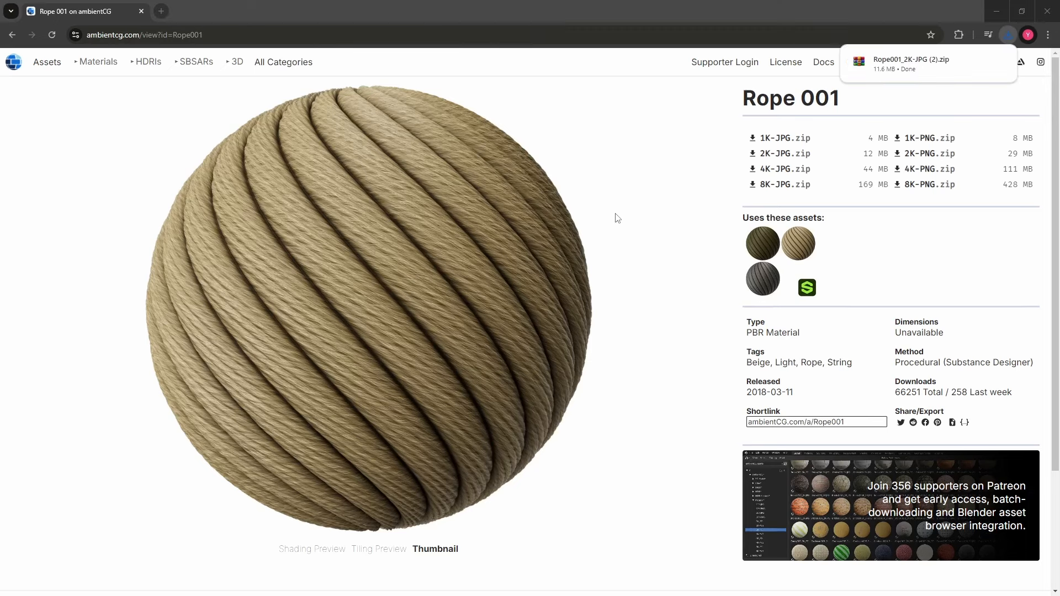
key("alt+Tab")
Create a new material on the rope and build a Principled Texture Setup from the Rope001_2K-JPG Roughness, Color and NormalGL maps.
left_click(467, 252)
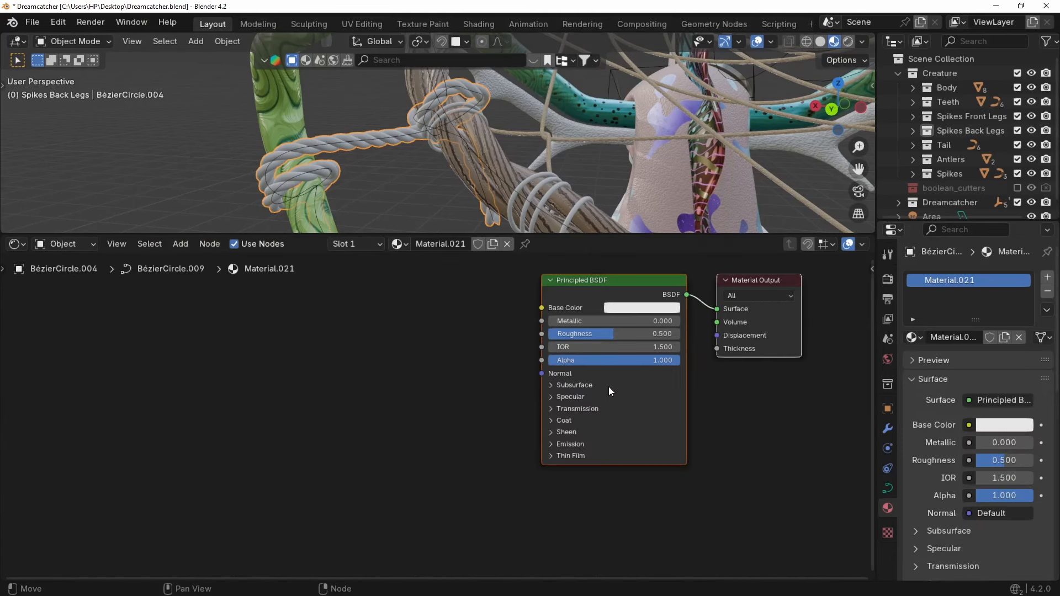
key("ctrl+shift+t")
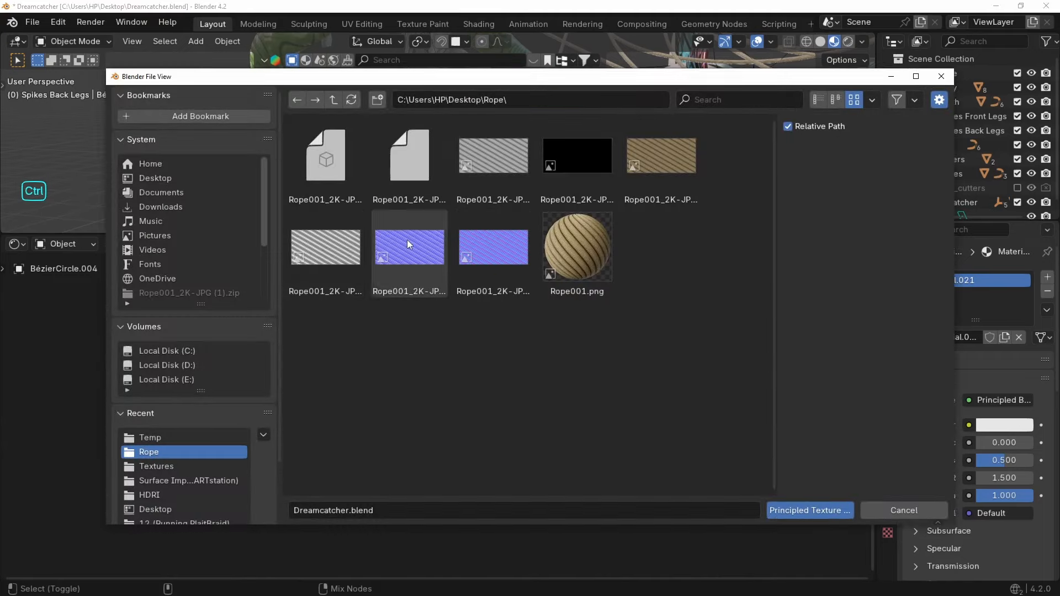
left_click(331, 253, "ctrl")
left_click(628, 194, "ctrl")
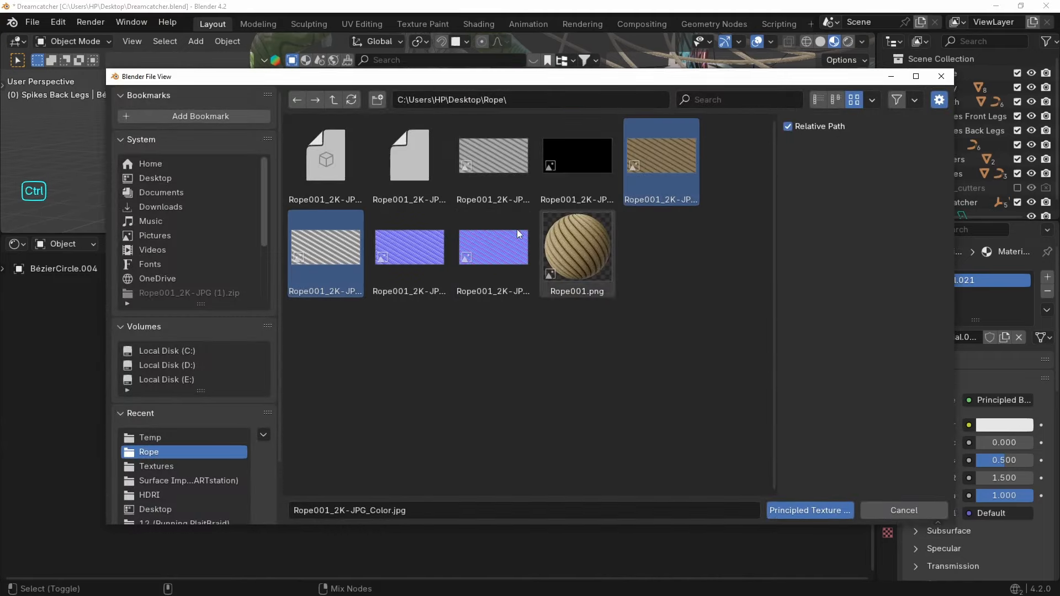
left_click(401, 257, "ctrl")
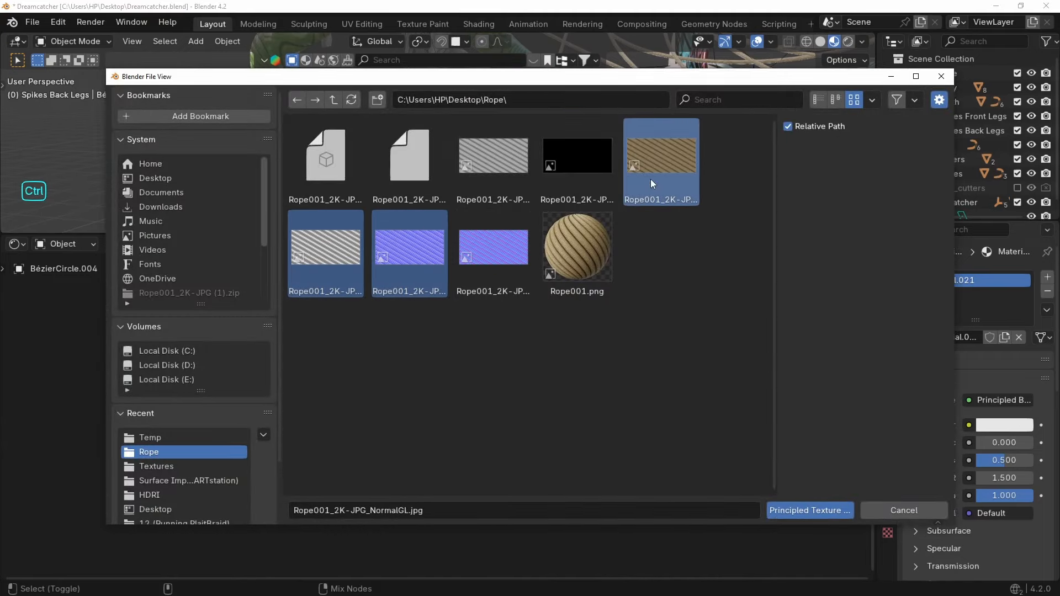
left_click(810, 510)
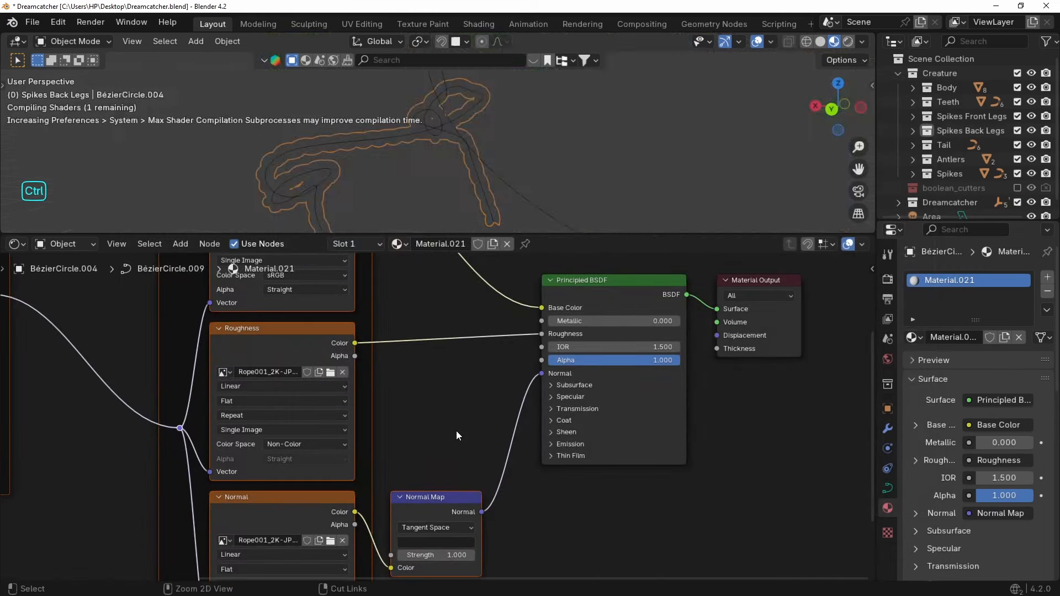
Examine the imported Base Color, Roughness and Normal texture nodes and the textured rope up close.
scroll(431, 436, "down", 6)
middle_click_drag(416, 426, 509, 445)
scroll(433, 415, "up", 3)
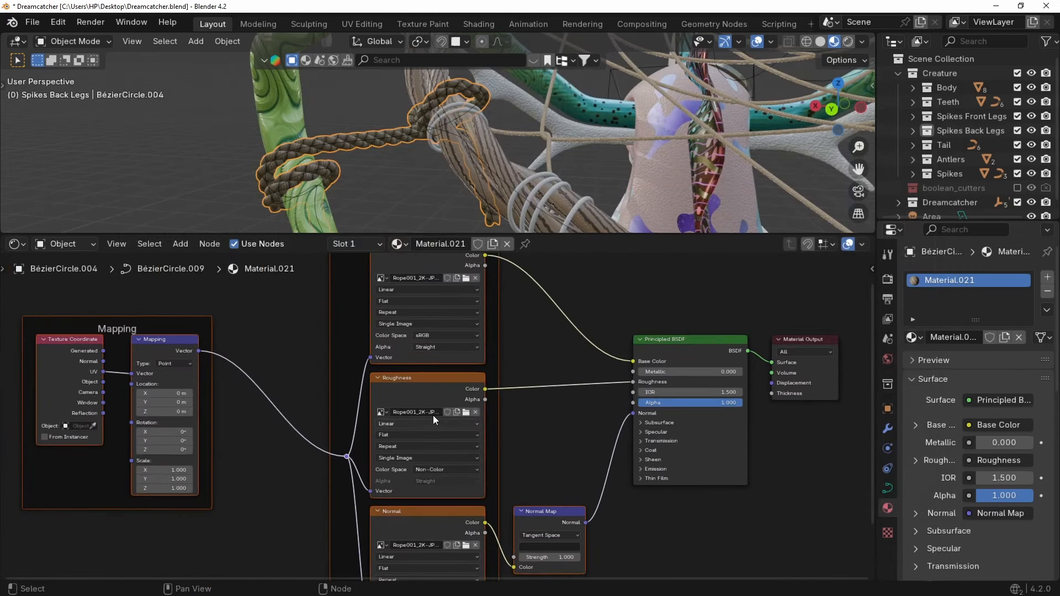
middle_click_drag(375, 313, 310, 382)
scroll(310, 382, "up", 3)
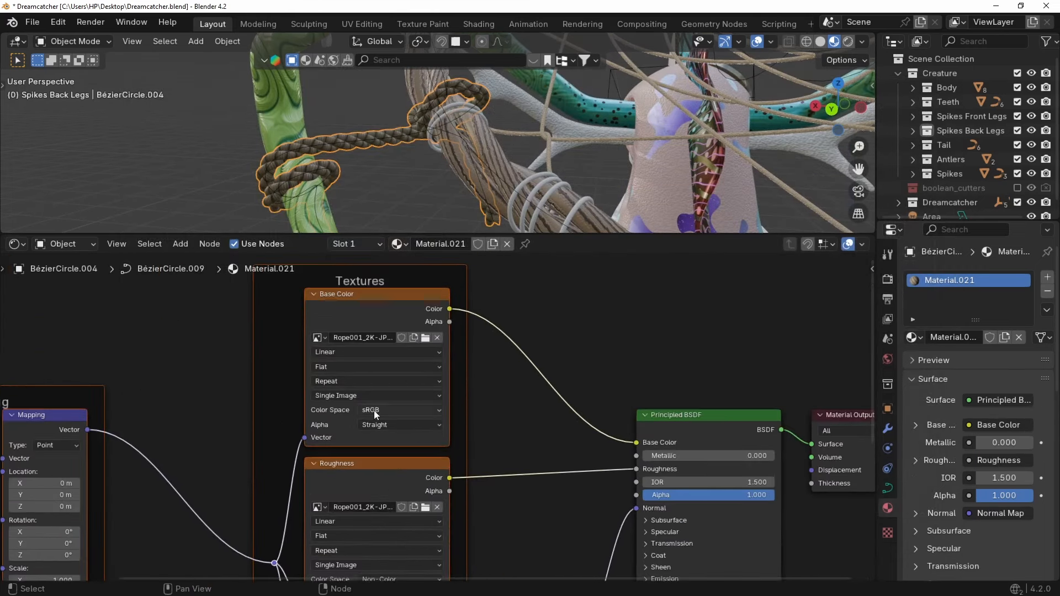
middle_click_drag(491, 479, 486, 323)
middle_click_drag(405, 471, 384, 393)
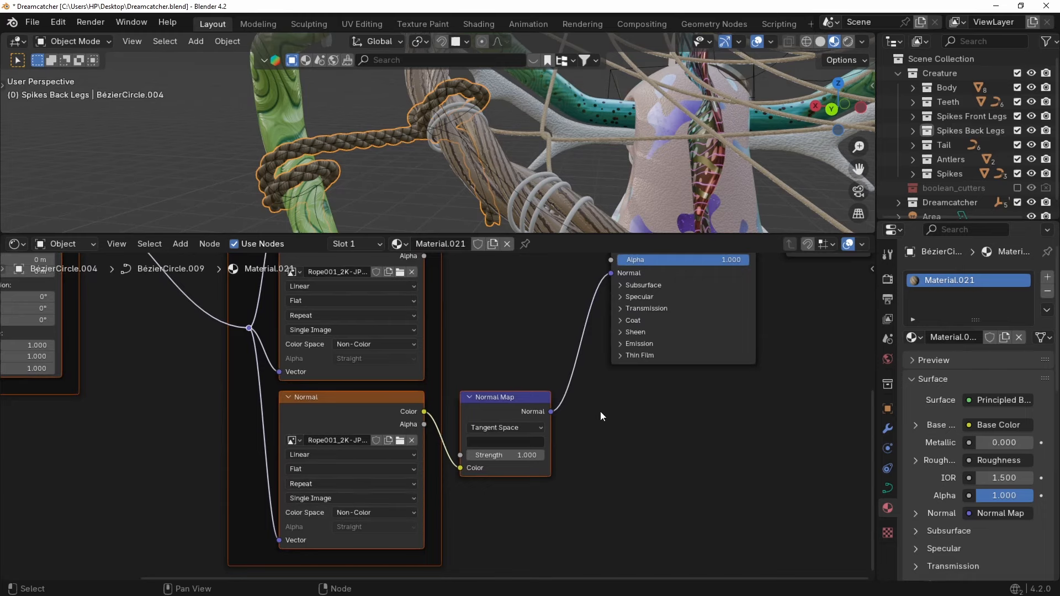
middle_click_drag(522, 292, 509, 374)
scroll(389, 164, "up", 3)
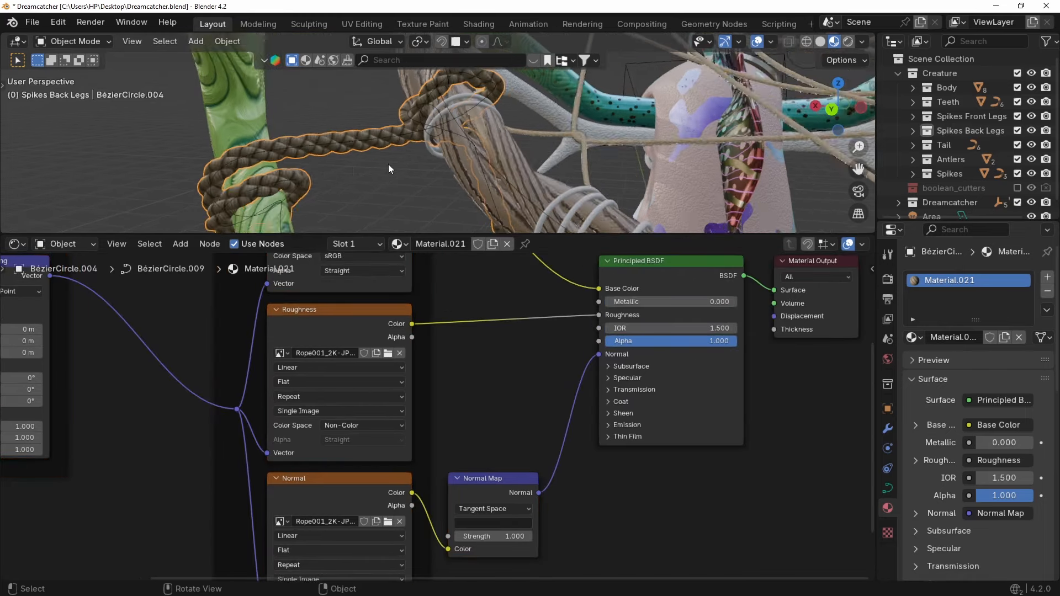
middle_click_drag(388, 164, 445, 115, "shift")
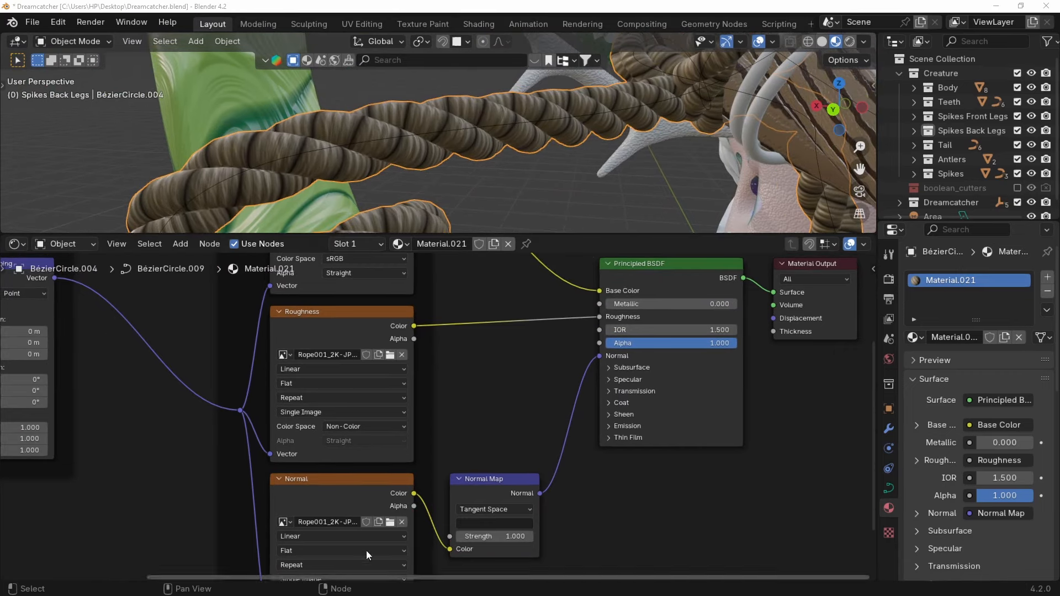
Try a Mapping Scale of 5 on X, Y and Z for the rope textures and check the rope.
middle_click_drag(93, 456, 249, 460)
scroll(174, 463, "down", 2)
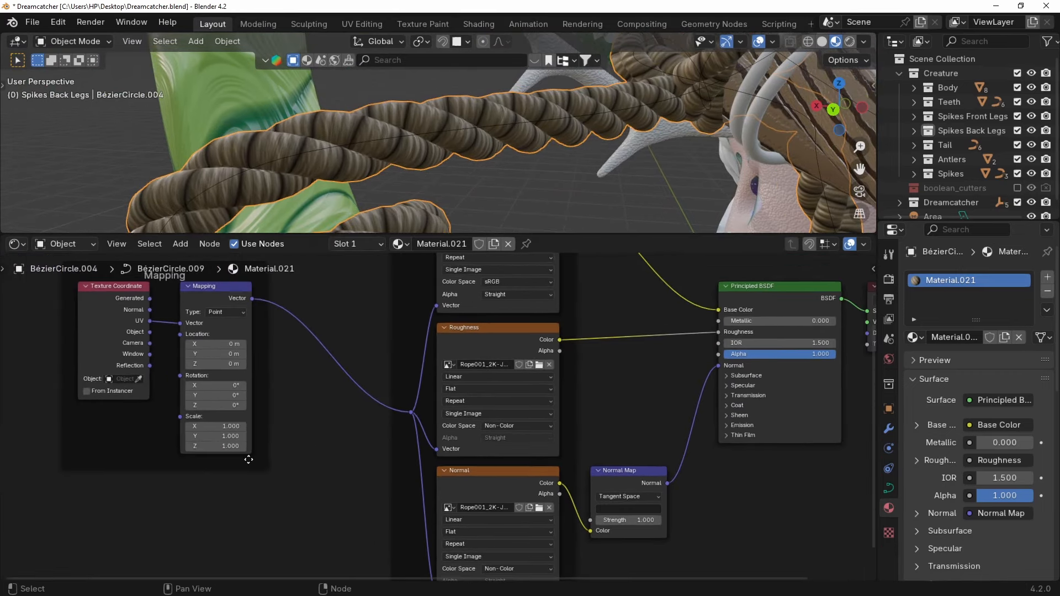
type("5")
key("Return")
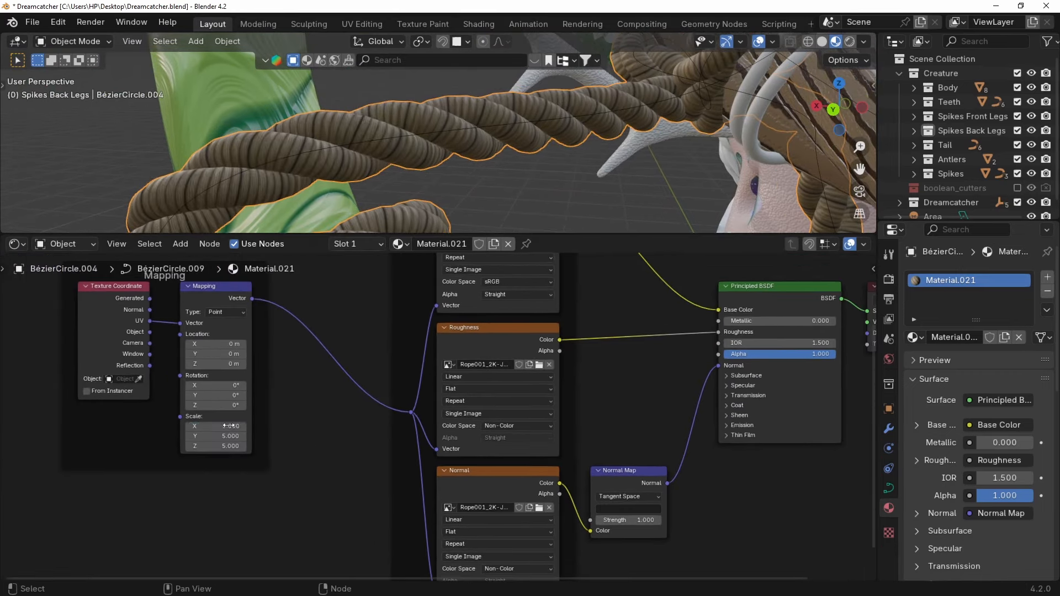
scroll(529, 148, "down", 3)
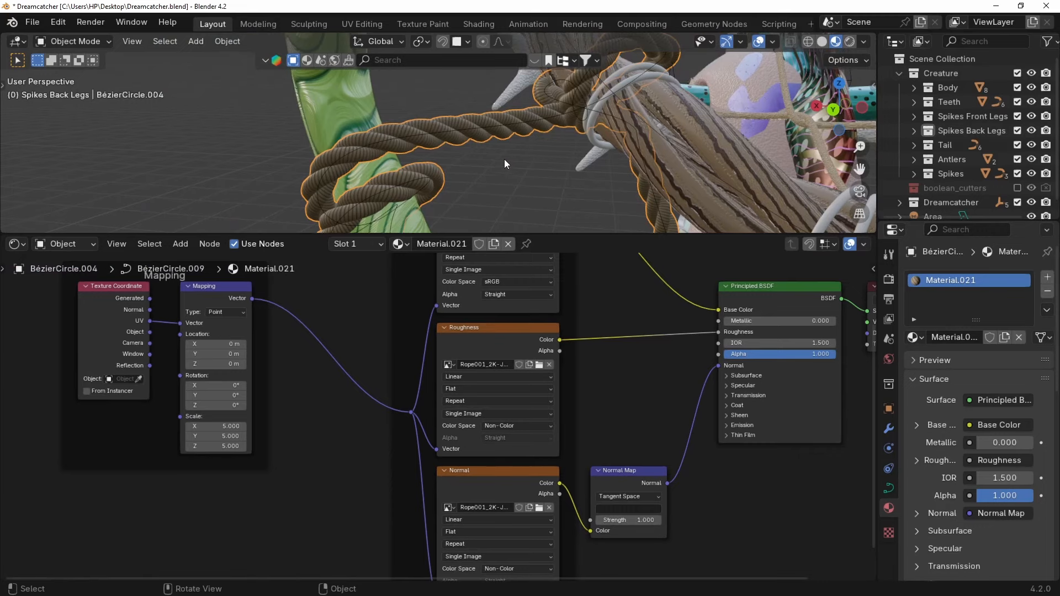
scroll(505, 159, "up", 3)
Set the rope texture's Mapping Rotation Z to 90°.
scroll(250, 453, "up", 3)
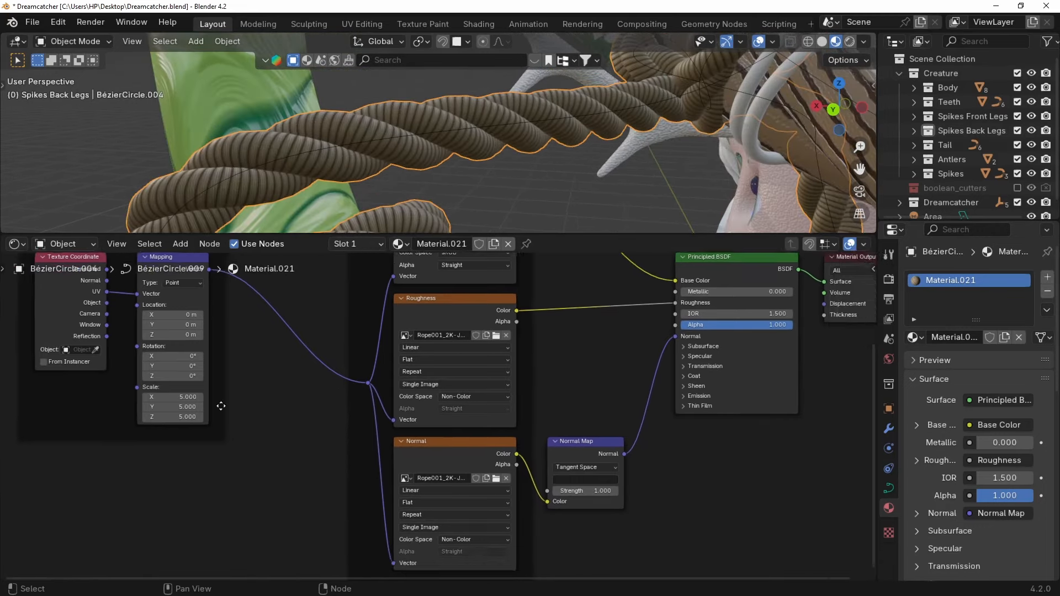
mouse_move(298, 397)
left_mouse_down()
mouse_move(331, 397)
mouse_move(265, 396)
mouse_move(331, 412)
mouse_move(292, 410)
left_mouse_up()
type("90")
key("Return")
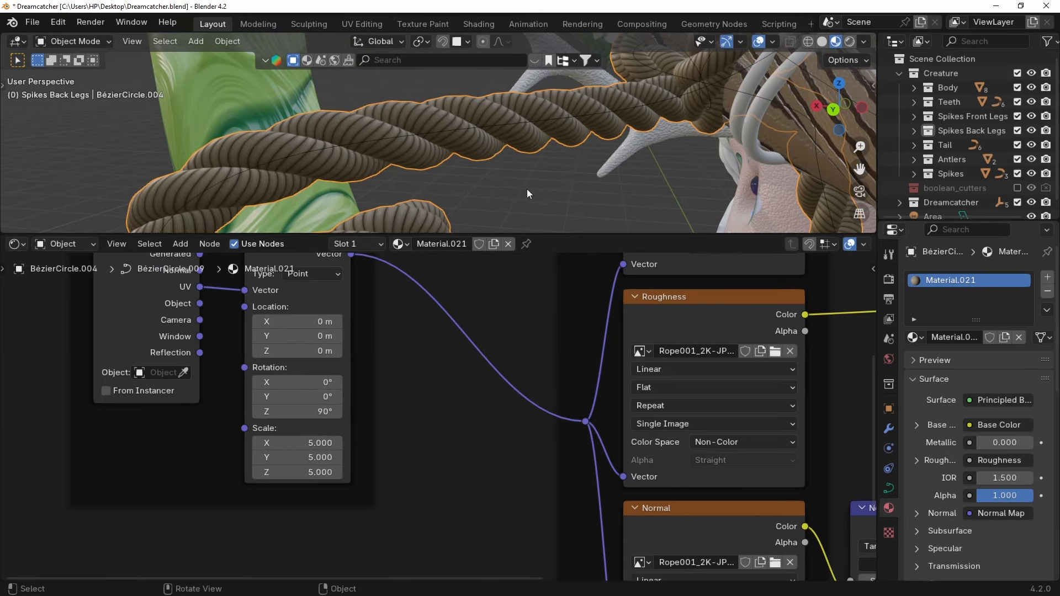
Set the rope texture's Mapping Scale to 6.7 on all axes and inspect the pattern on the rope.
left_click_drag(292, 447, 387, 472)
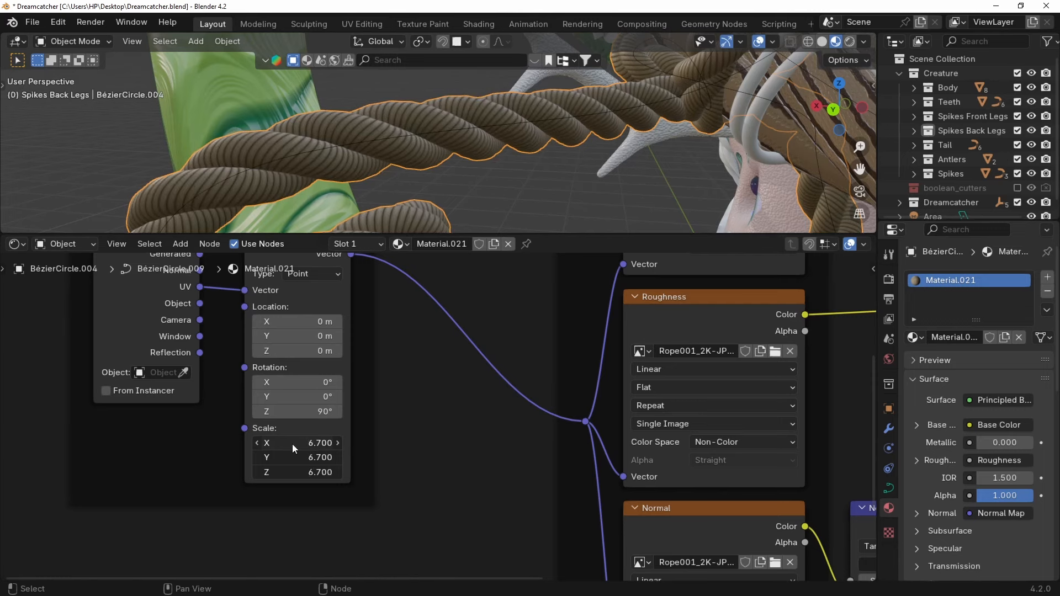
scroll(517, 123, "down", 3)
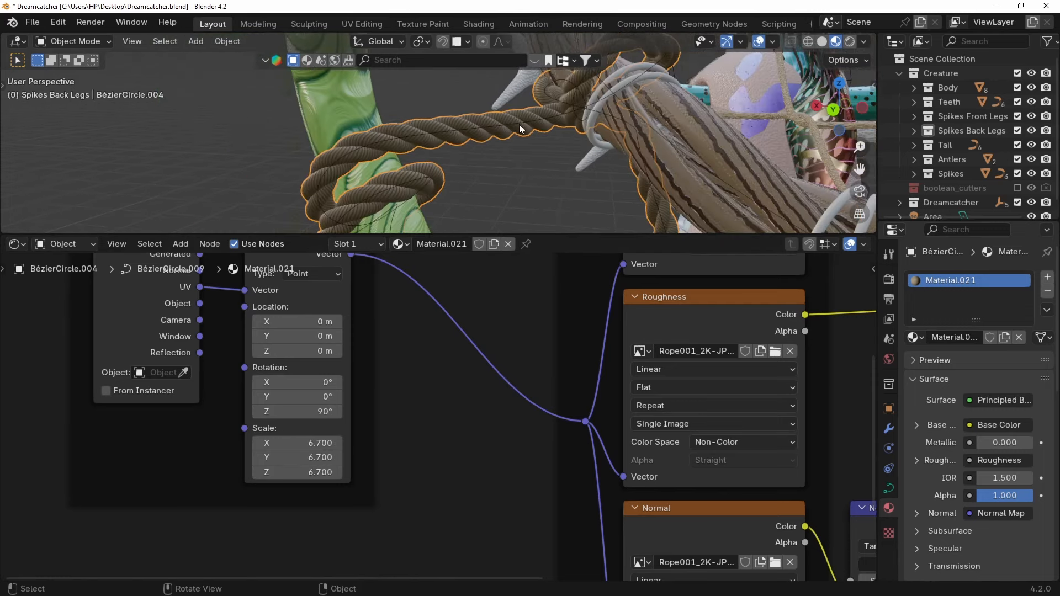
middle_click_drag(448, 470, 276, 420)
scroll(331, 437, "down", 1)
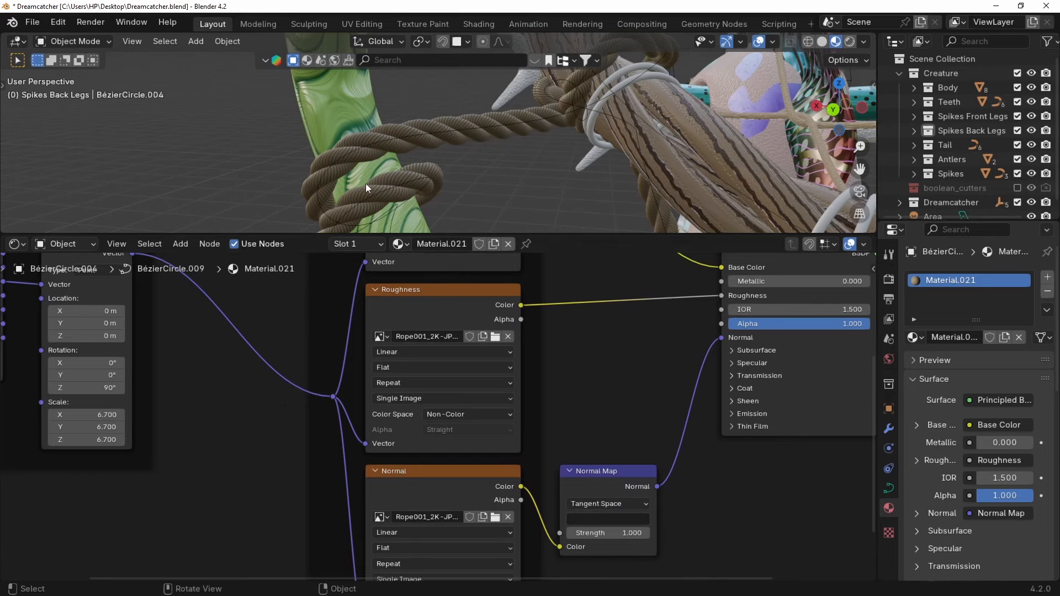
scroll(412, 197, "up", 2)
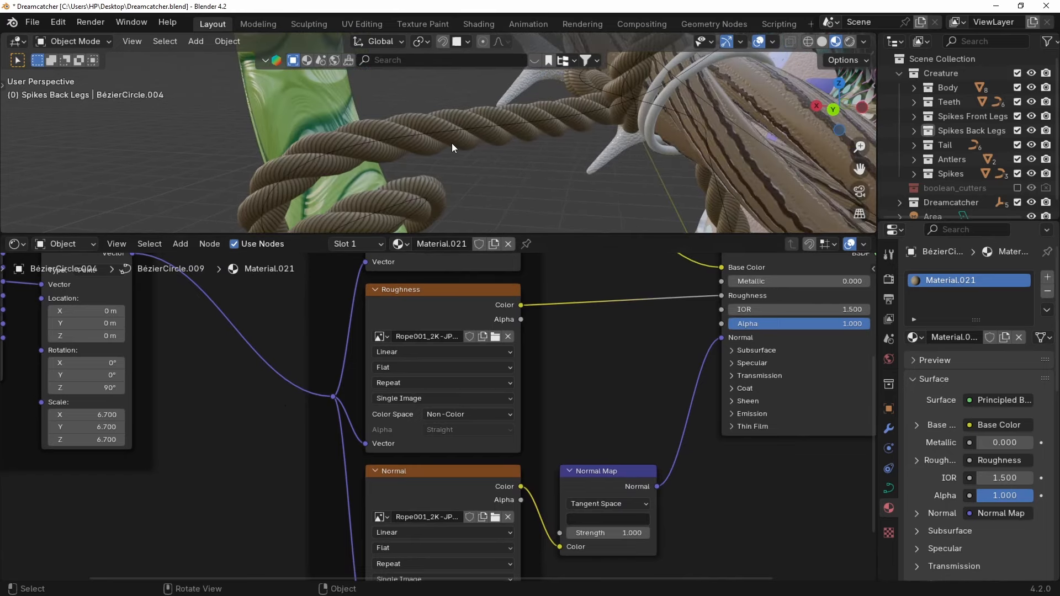
Undo the Mapping rotation and scale changes on the rope material.
key("ctrl+z")
key("ctrl+z")
key("ctrl+z")
key("ctrl+z")
key("ctrl+z")
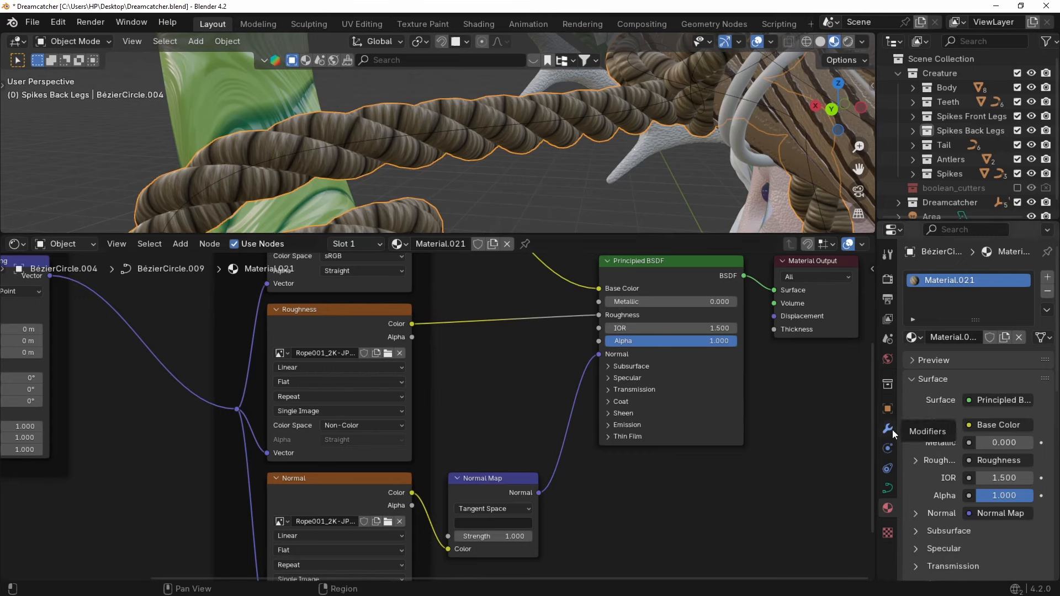
Open the rope's modifier stack and try to apply one of its modifiers.
left_click(888, 429)
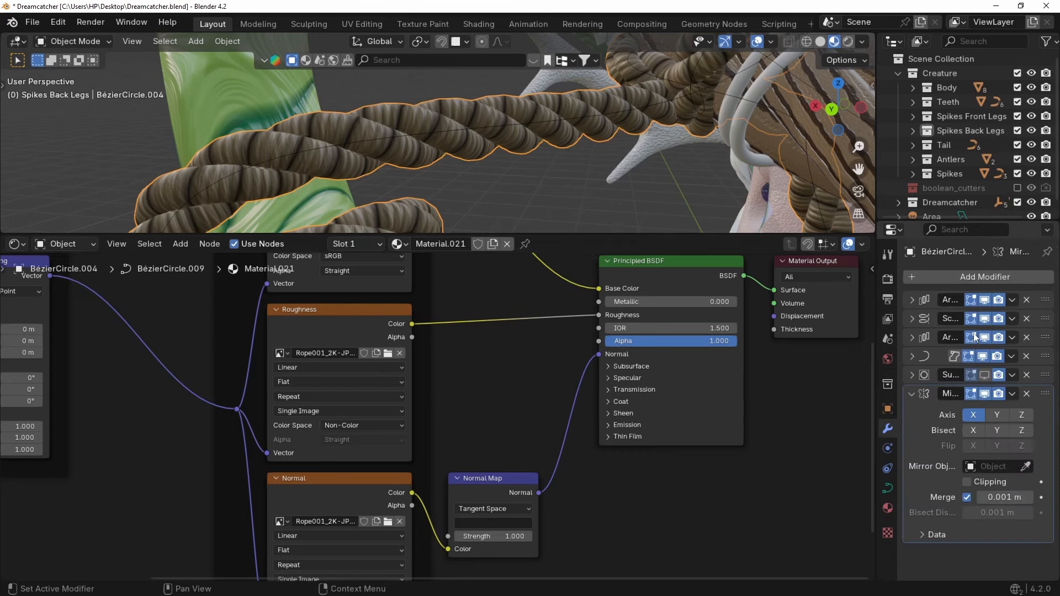
key("ctrl+a")
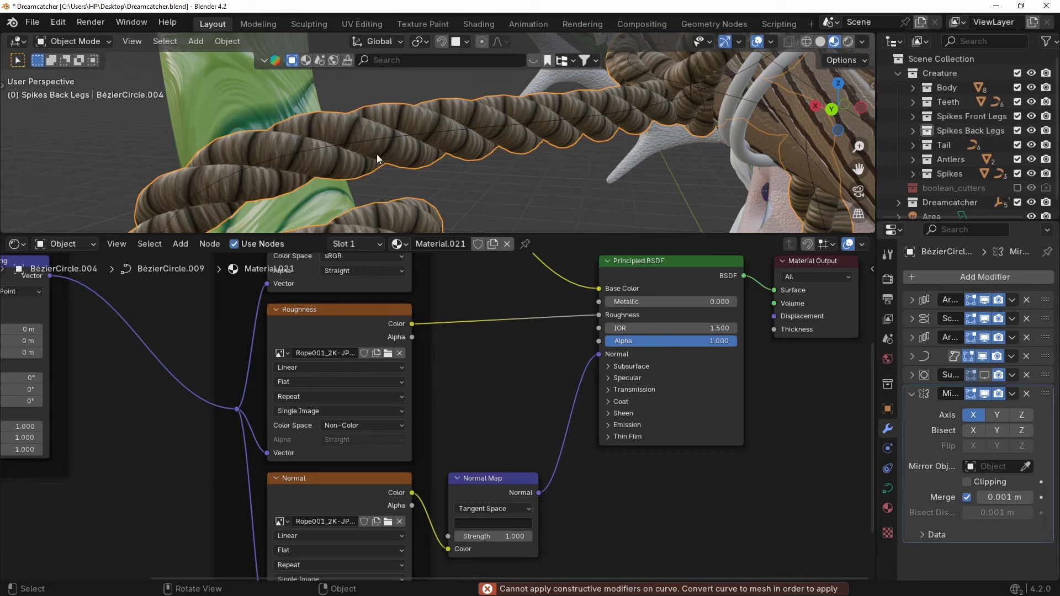
Inspect the rope's base circle curve in Edit Mode with solid shading and X-ray, then return to Object Mode.
middle_click_drag(377, 154, 386, 158)
key("Tab")
key("a")
key("grave")
middle_click_drag(555, 167, 321, 174)
key("alt+z")
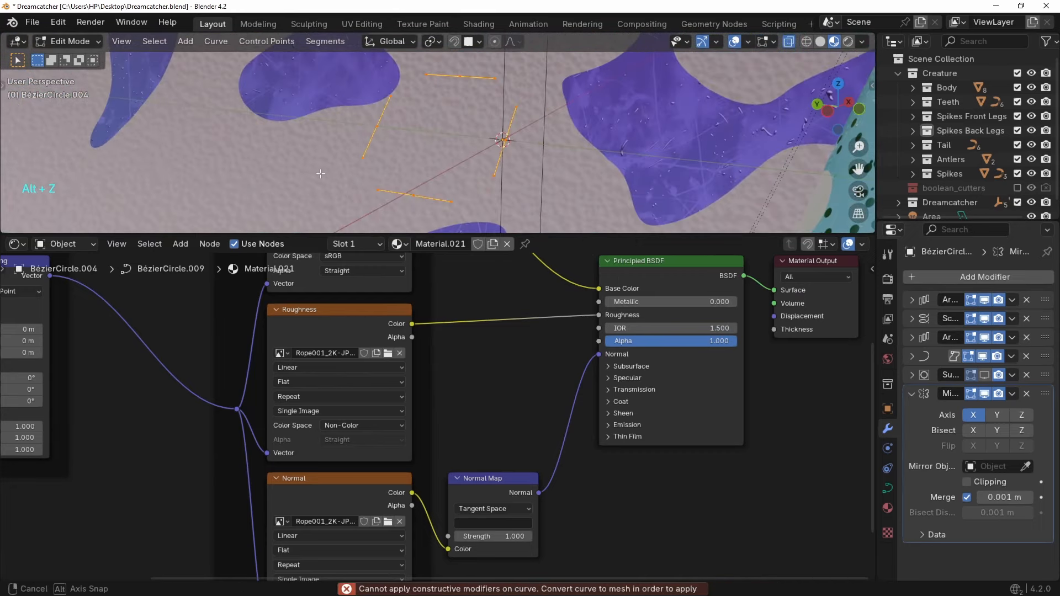
key("z")
mouse_move(473, 133)
middle_mouse_down()
mouse_move(492, 109)
mouse_move(521, 134)
middle_mouse_up()
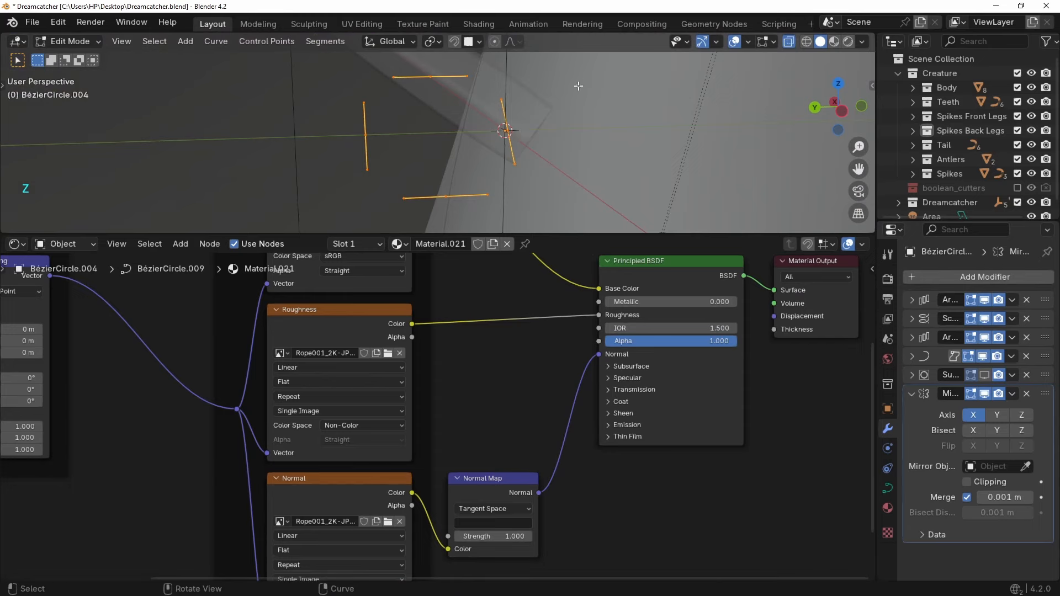
key("alt+z")
key("Tab")
Convert the rope curve with its modifiers to a mesh.
scroll(369, 148, "down", 8)
scroll(492, 135, "up", 3)
middle_click_drag(368, 148, 422, 141)
right_click(492, 135)
mouse_move(441, 201)
left_click(562, 202)
scroll(453, 160, "up", 4)
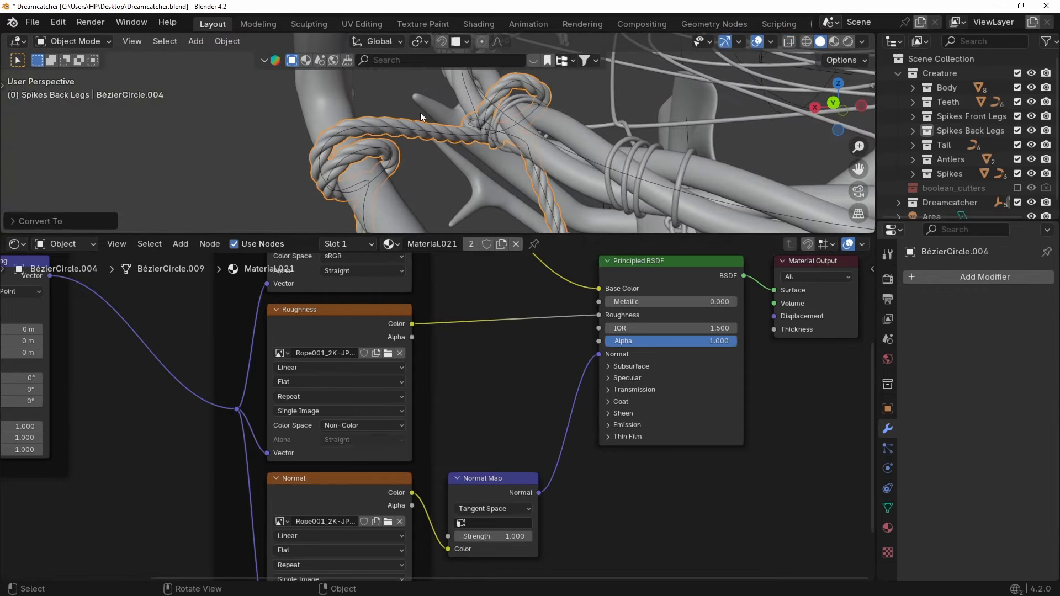
Try moving a control point of the Bézier curve that guides the rope, with the rope converted to mesh.
left_click(399, 127)
key("Tab")
key("Tab")
key("Tab")
key("g")
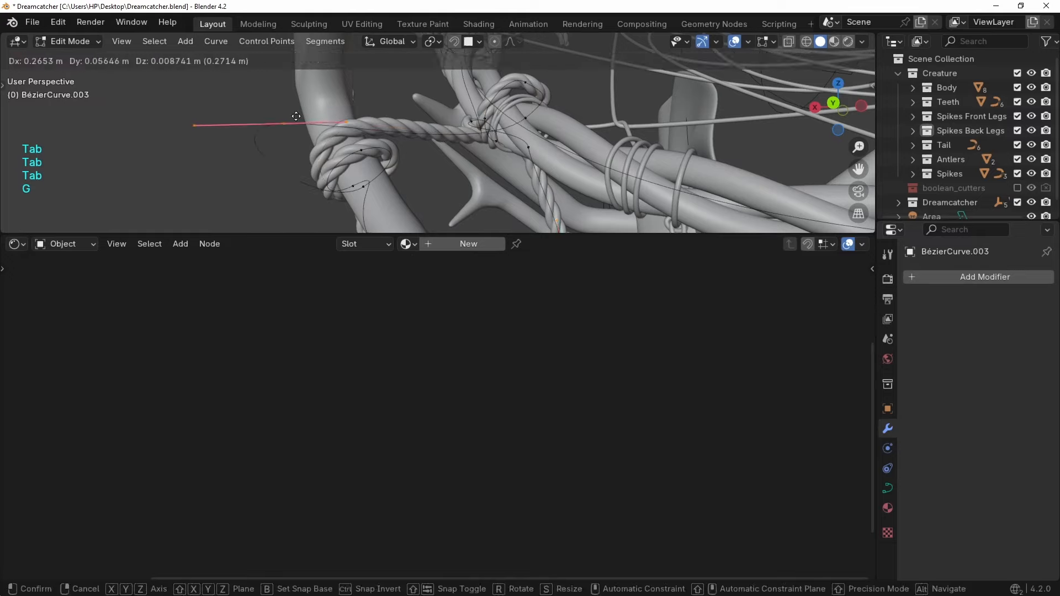
left_click(383, 110)
Undo the guide curve edit and the rope's conversion to mesh, restoring its modifiers.
key("Tab")
key("ctrl+z")
key("ctrl+z")
key("ctrl+z")
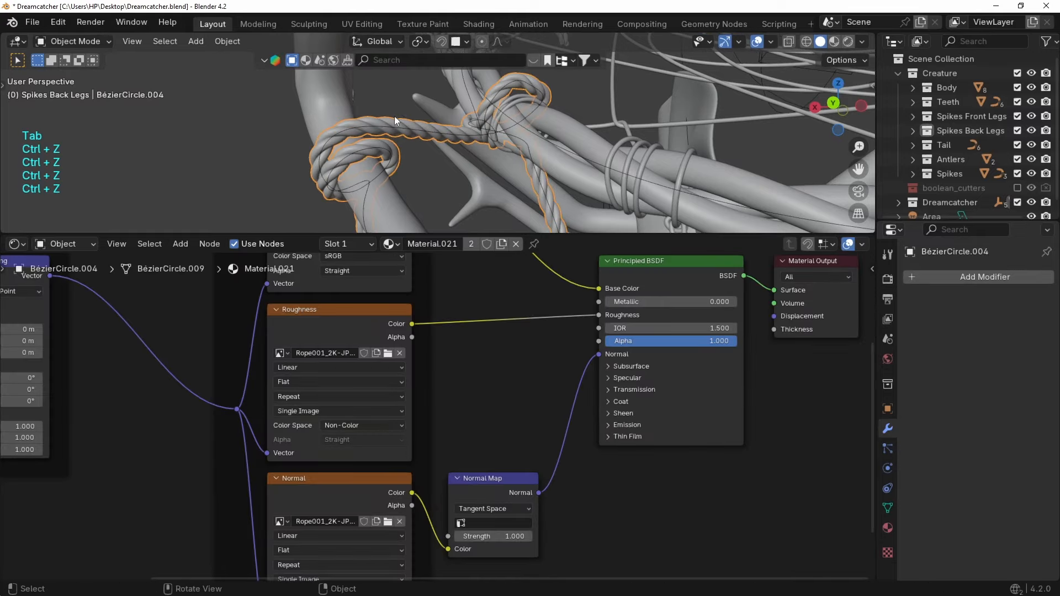
key("ctrl+z")
key("Tab")
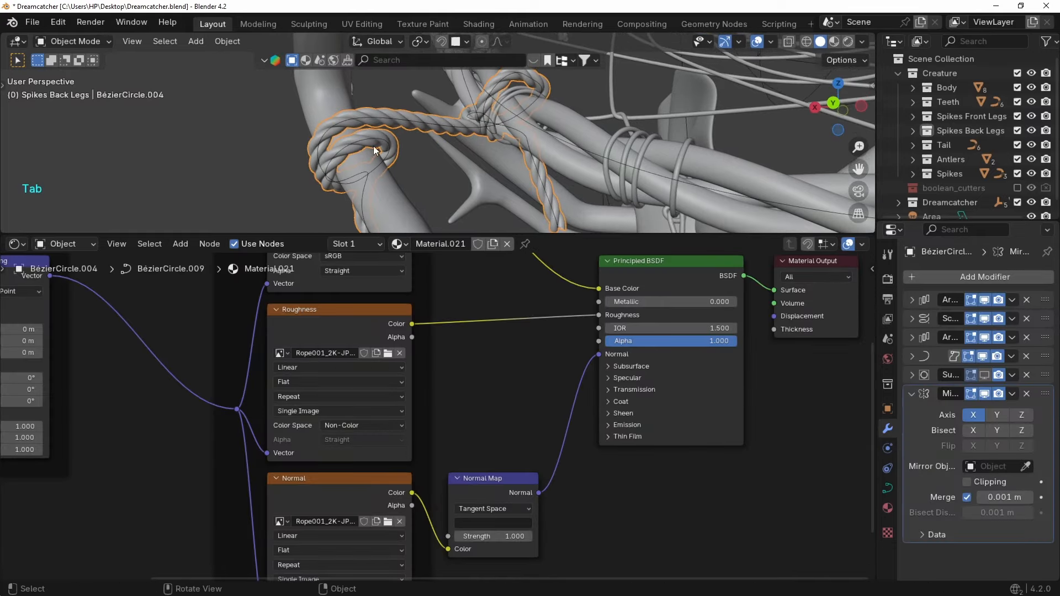
Duplicate the rope in place and delete all modifiers from the duplicate.
key("shift+d")
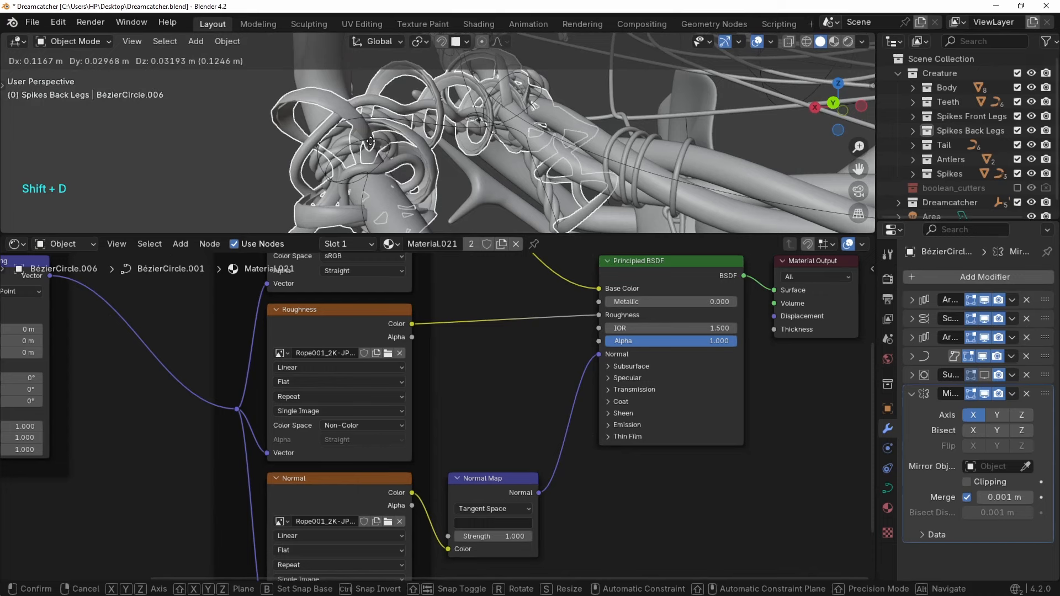
right_click(370, 141)
left_click(1027, 300)
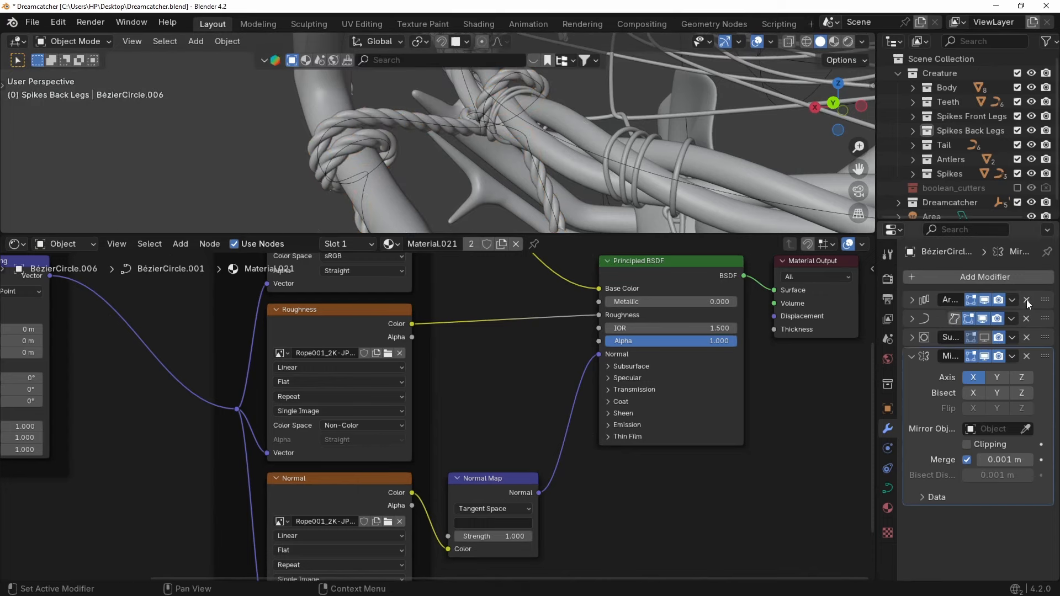
left_click(1027, 300)
left_click(1027, 300)
left_click(1027, 300)
left_click(1027, 300)
left_click(1026, 300)
Set the duplicate circle curve's preview resolution to 3 and convert the curve to a mesh.
key("Tab")
key("a")
key("KP_Decimal")
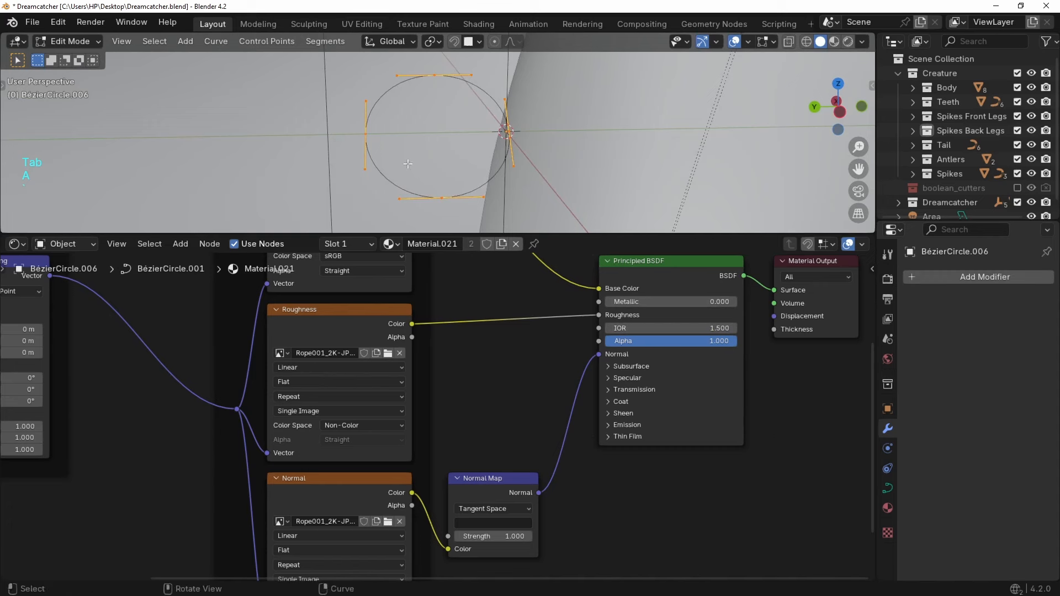
left_click(886, 487)
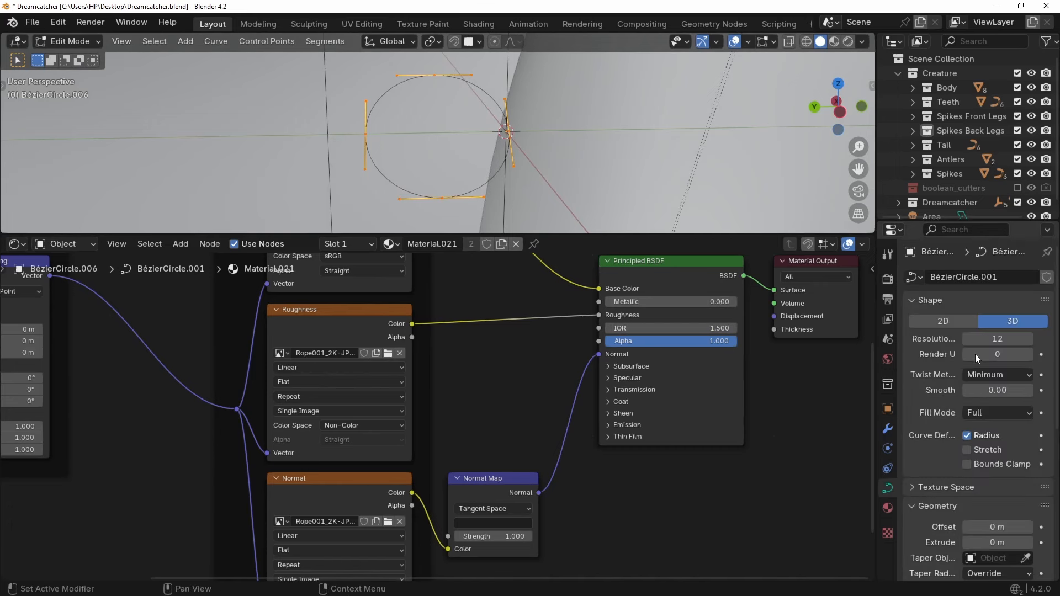
left_click(1023, 339)
left_click(1029, 339)
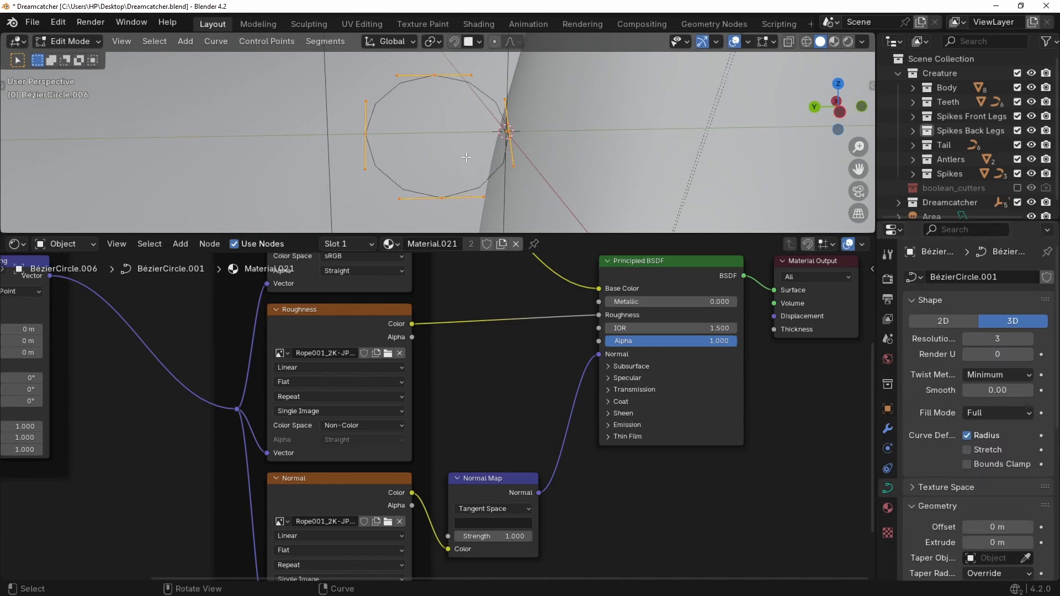
key("Tab")
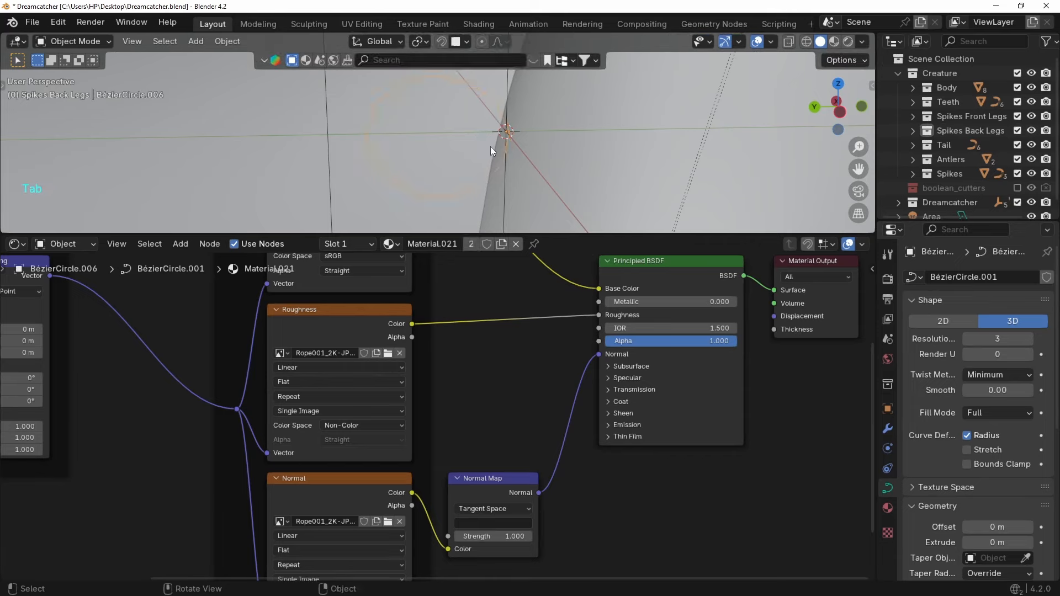
right_click(499, 117)
left_click(586, 116)
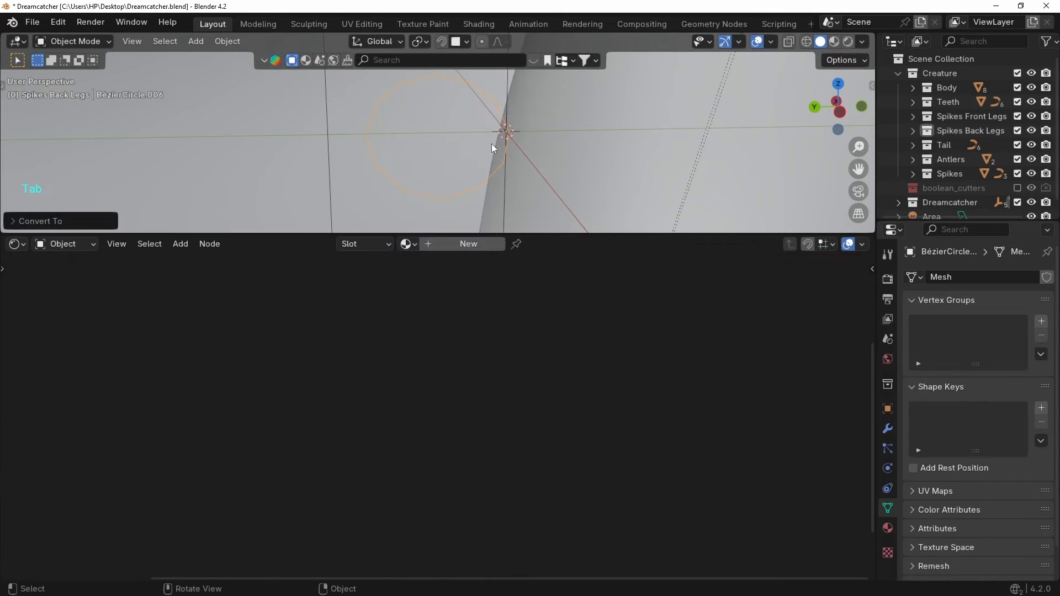
Copy the original rope's modifiers to the new circle mesh and link its material to it.
scroll(493, 145, "down", 10)
middle_click_drag(495, 147, 476, 139)
scroll(481, 131, "down", 5)
key("alt+z")
key("alt+z")
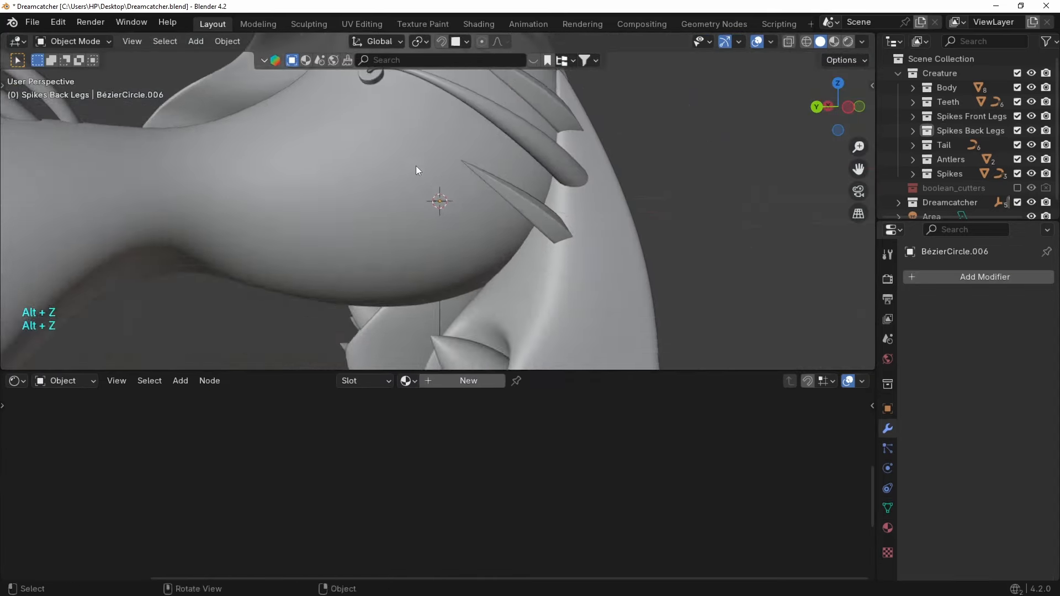
middle_click_drag(416, 168, 394, 164)
scroll(464, 205, "down", 5)
scroll(415, 239, "up", 3)
left_click(402, 171, "shift")
key("ctrl+l")
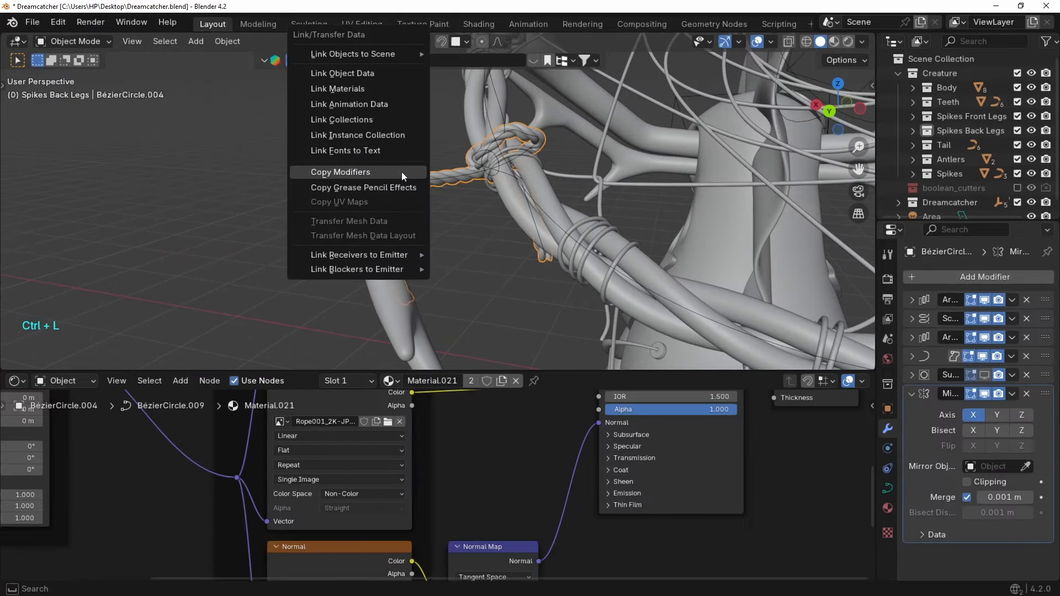
left_click(402, 171)
scroll(403, 176, "up", 4)
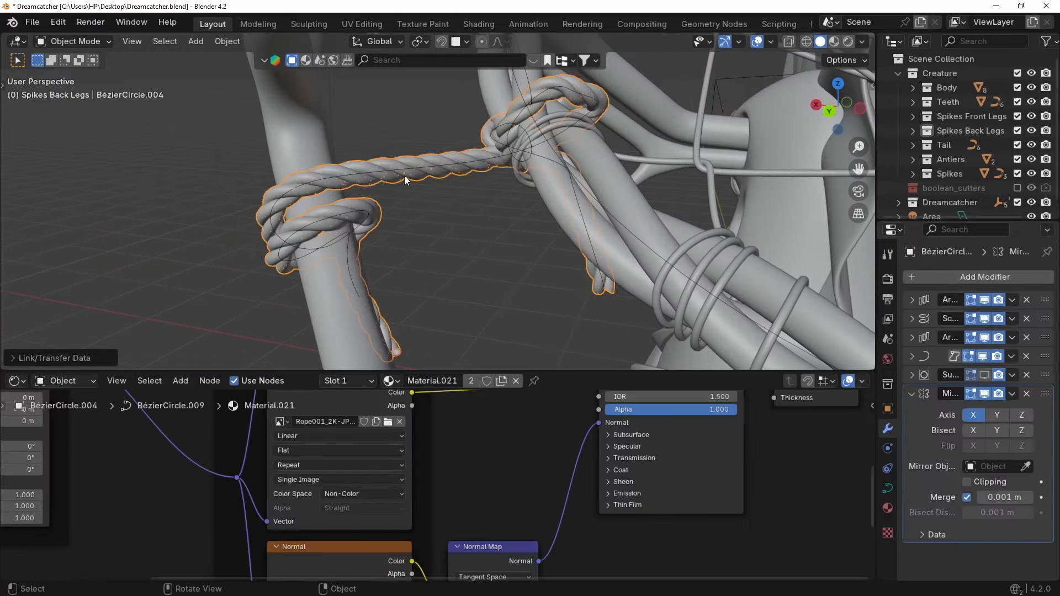
key("ctrl+l")
left_click(376, 95)
Delete the original curve-based rope.
key("ctrl+a")
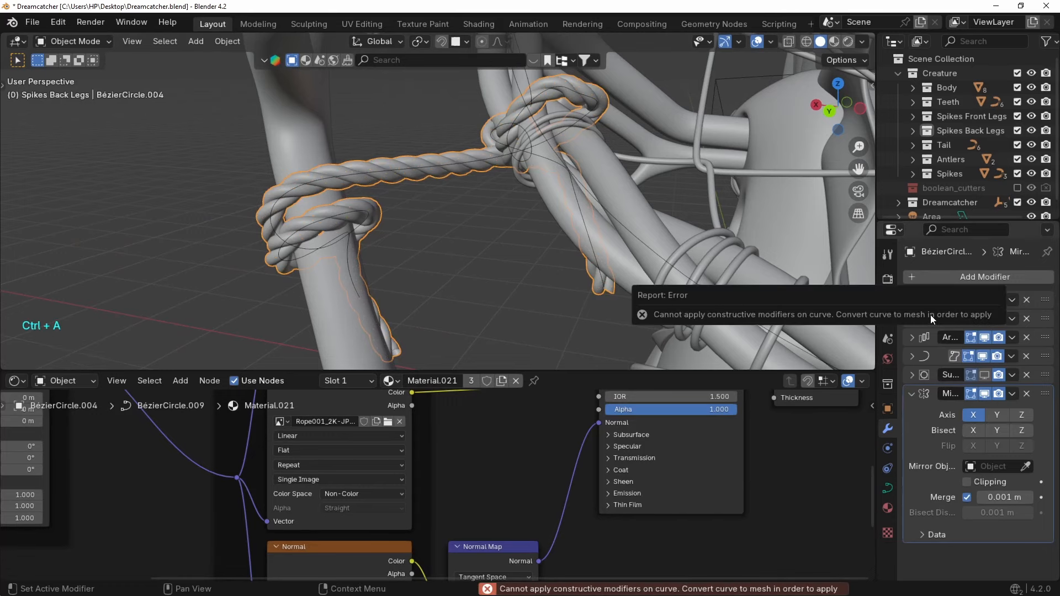
key("Delete")
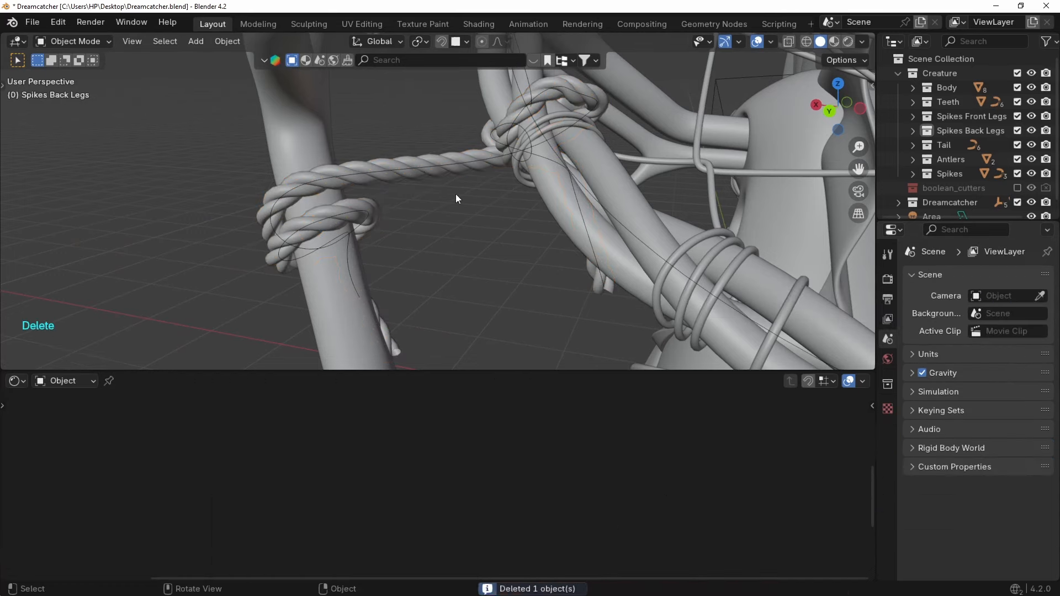
Show the mesh rope's Subdivision modifier in the viewport and apply its Screw modifier.
left_click(401, 158)
scroll(400, 164, "up", 2)
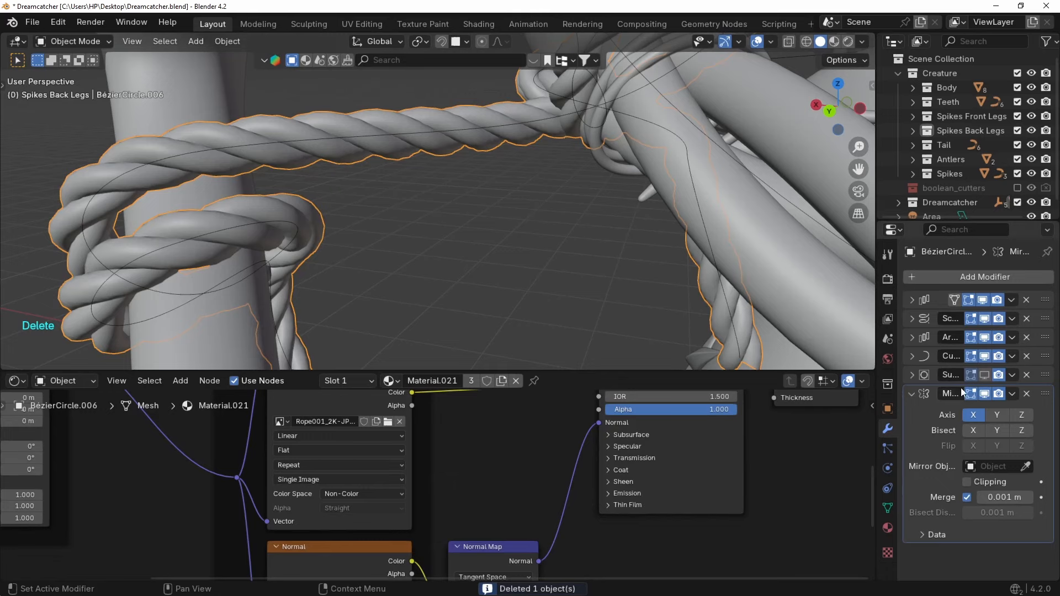
left_click(984, 374)
key("ctrl+a")
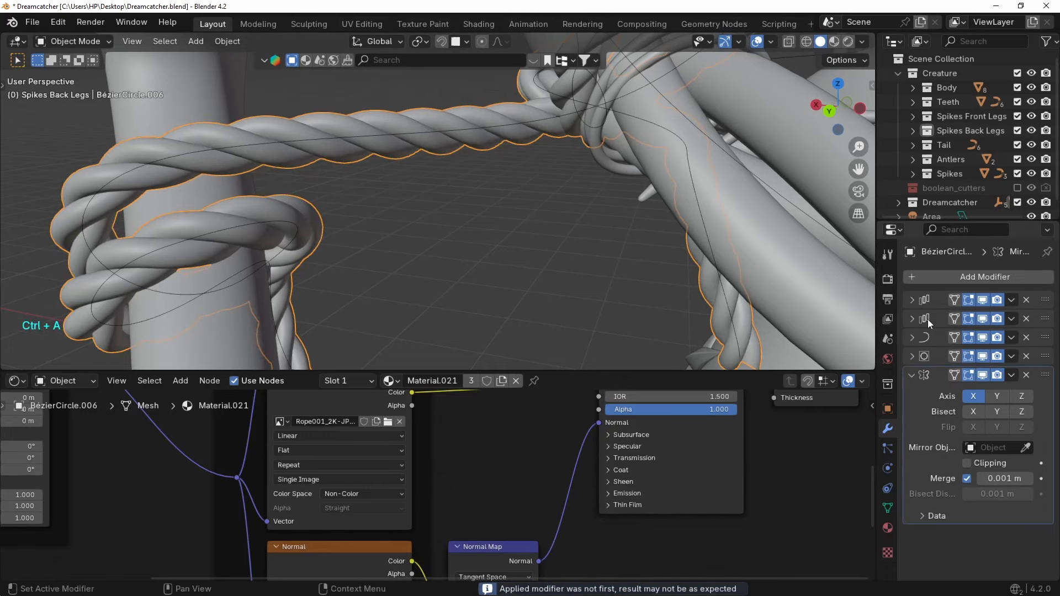
Examine the applied strand's geometry in Edit Mode and the whole rope around the wooden rods.
scroll(415, 167, "down", 5)
key("Tab")
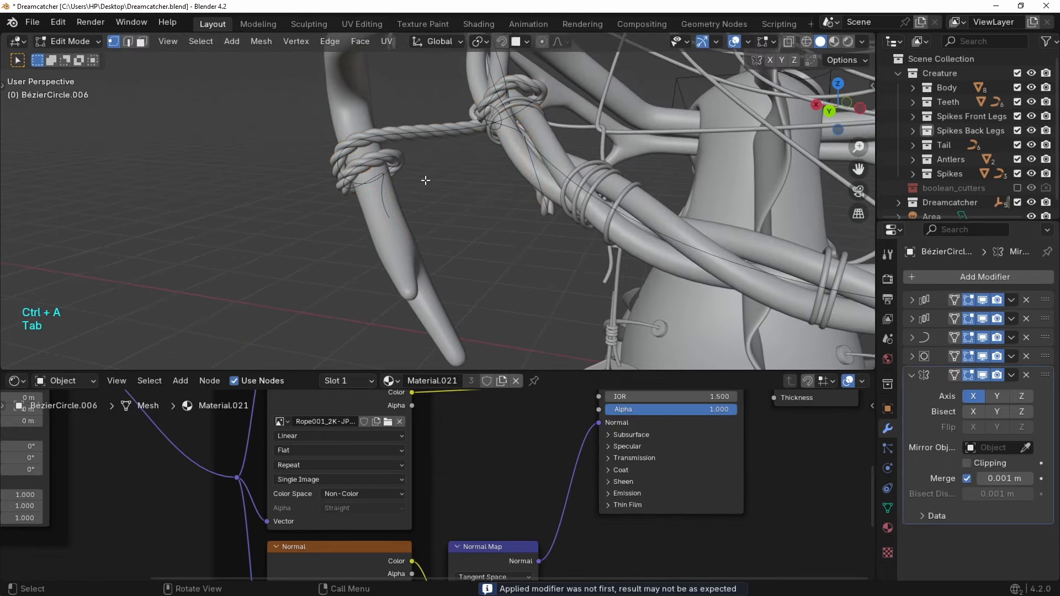
key("KP_Decimal")
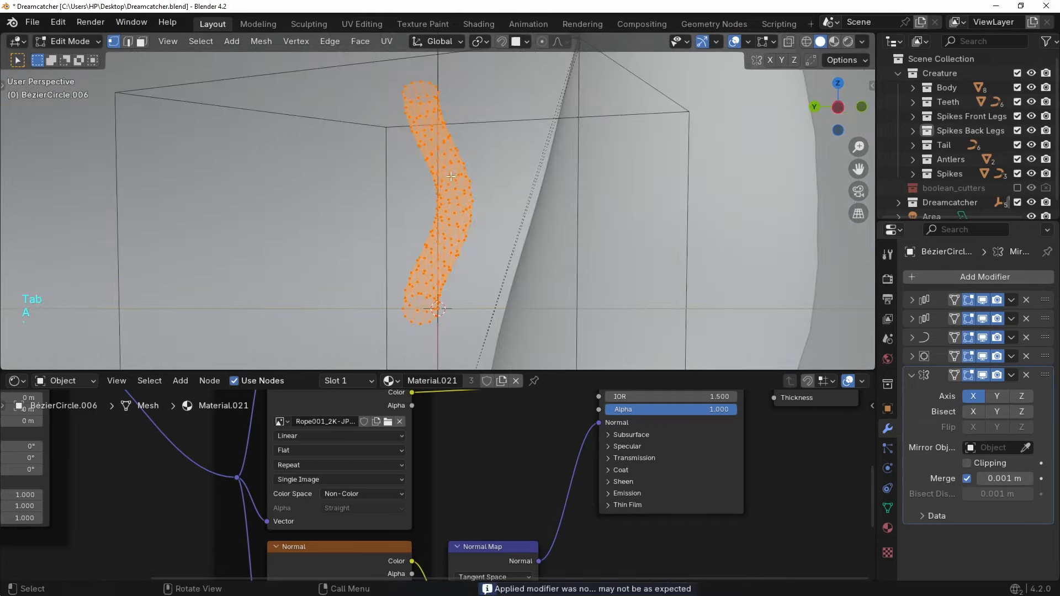
key("alt+z")
middle_click_drag(510, 198, 735, 362)
key("alt+z")
scroll(404, 135, "down", 1)
scroll(476, 208, "up", 1)
key("Tab")
scroll(475, 208, "down", 12)
scroll(376, 255, "up", 3)
middle_click_drag(138, 182, 450, 213, "shift")
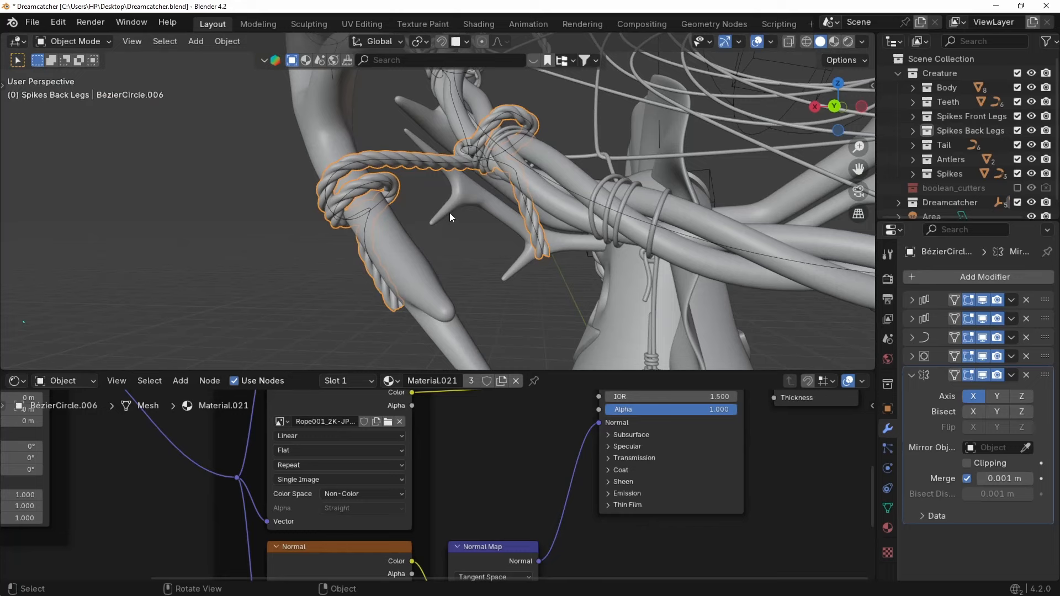
Try extending the rope by extruding the end point of its Bézier guide curve and rotating the new point.
left_click(365, 230)
key("Tab")
key("e")
left_click(289, 320)
key("r")
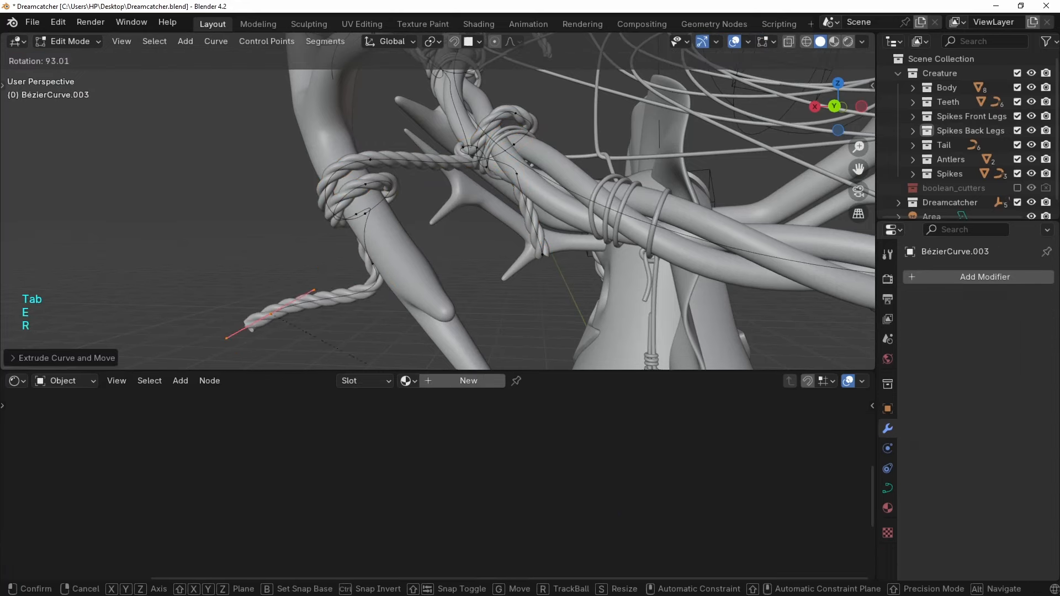
left_click(379, 93)
Undo the guide curve's extrusion and rotation and return to Object Mode.
key("ctrl+z")
key("ctrl+z")
key("ctrl+z")
key("Tab")
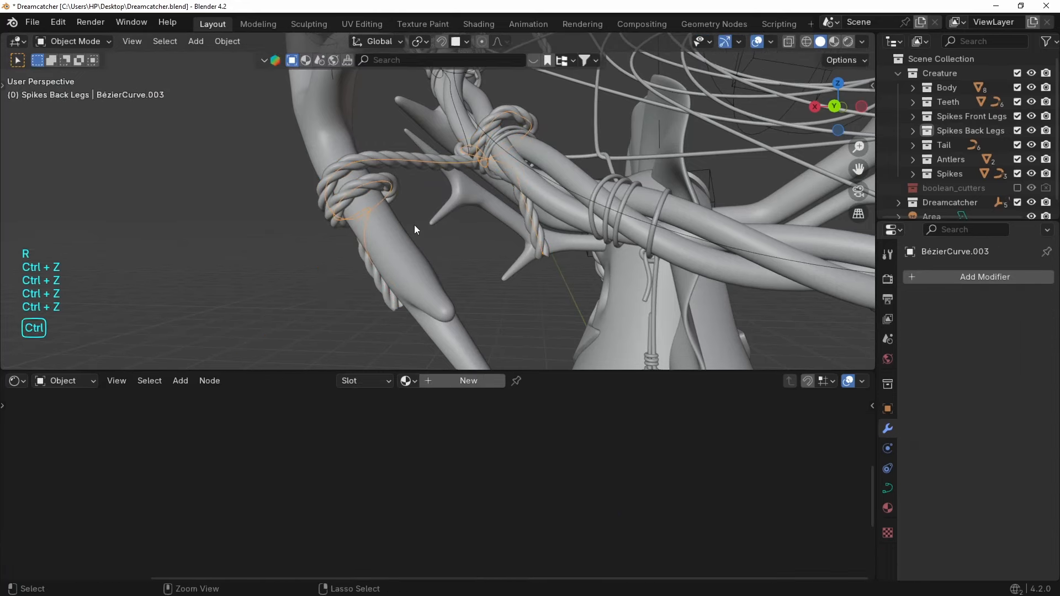
Isolate the mesh rope in Edit Mode and turn off the edit-mode display of its Curve and Mirror modifiers.
left_click(409, 160)
key("Tab")
key("a")
key("KP_Decimal")
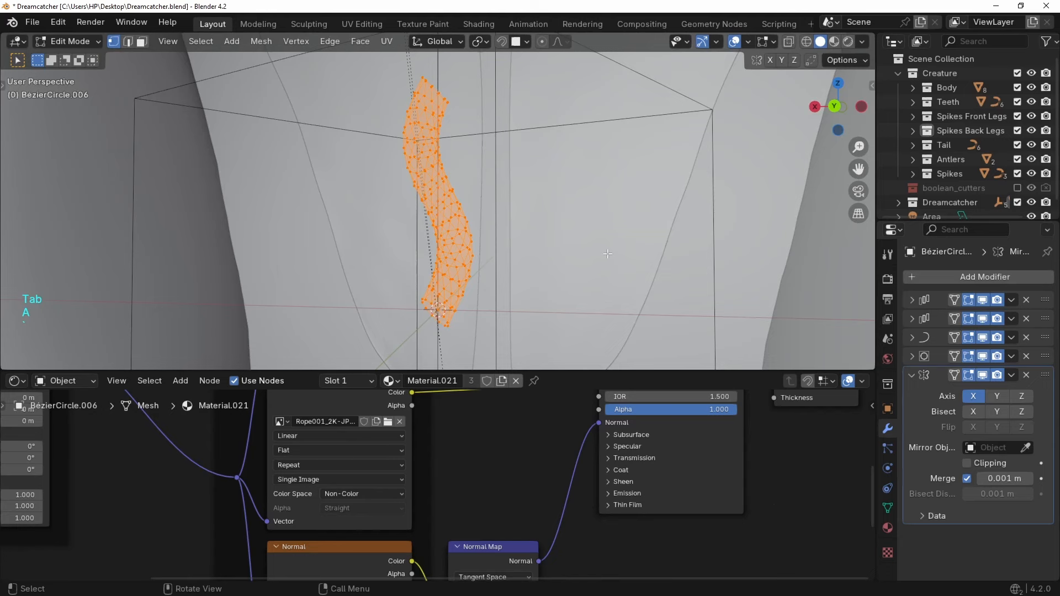
key("slash")
scroll(496, 325, "up", 4)
middle_click_drag(496, 326, 497, 249, "shift")
key("grave")
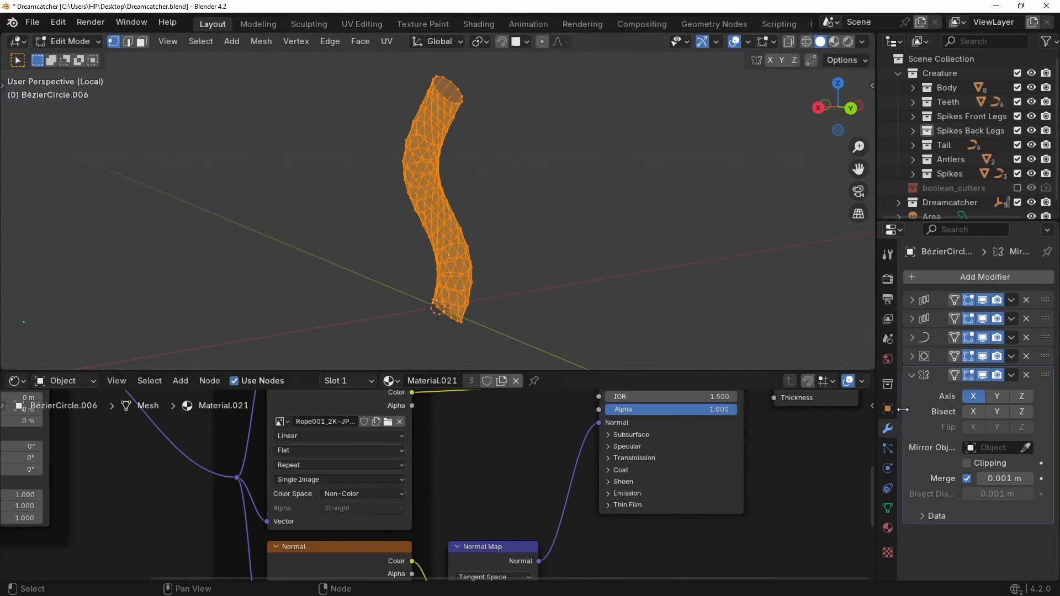
left_click(969, 339)
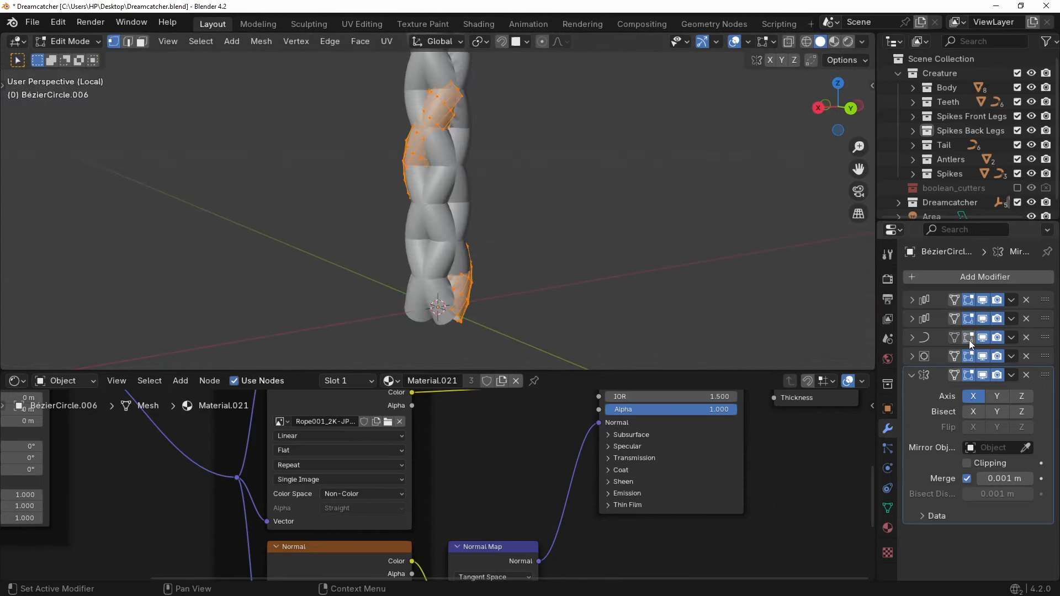
left_click(969, 376)
Select an edge line running lengthwise along the strand and mark it as a seam.
middle_click_drag(589, 230, 442, 216)
scroll(464, 199, "up", 3)
middle_click_drag(524, 177, 475, 232)
key("alt+z")
key("2")
left_click(454, 344)
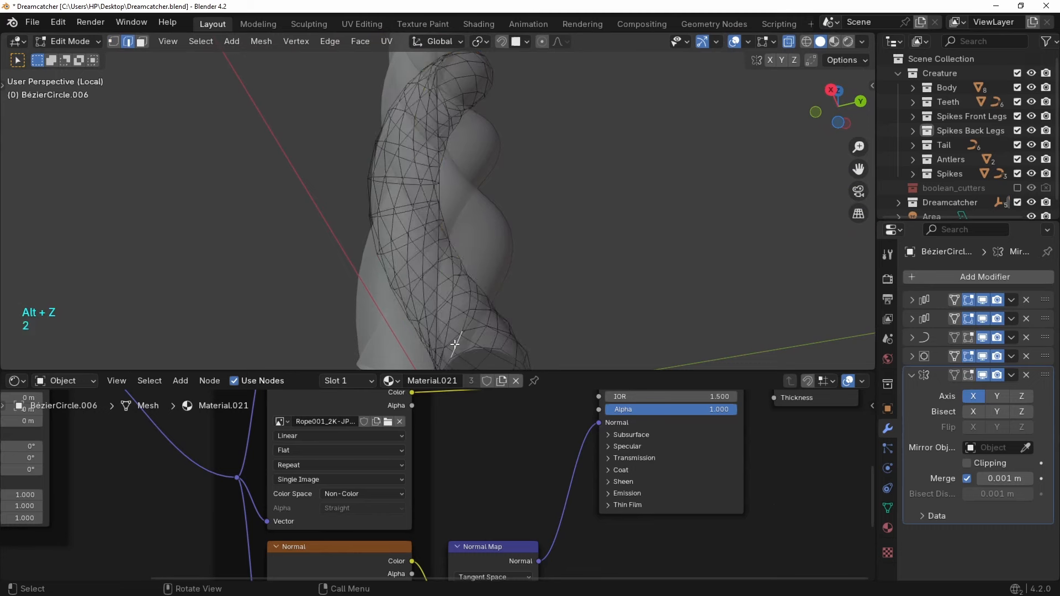
key("alt+z")
middle_click_drag(550, 303, 550, 239)
key("alt+z")
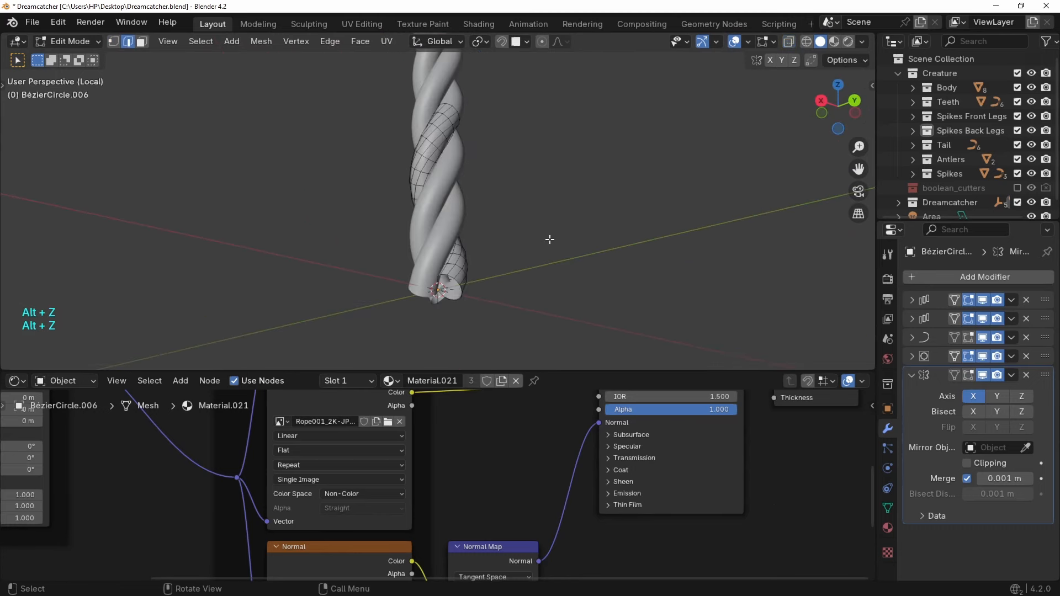
right_click(509, 213)
left_click(465, 313)
Split the 3D viewport vertically and turn the narrow new area into a UV Editor.
left_click_drag(21, 41, 300, 52)
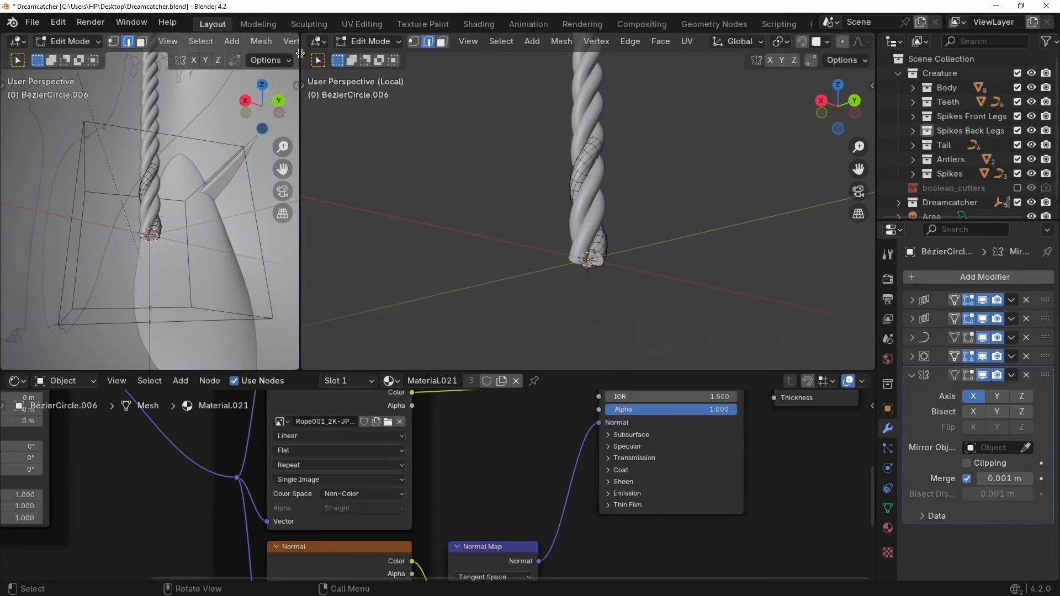
left_click(17, 42)
left_click(53, 114)
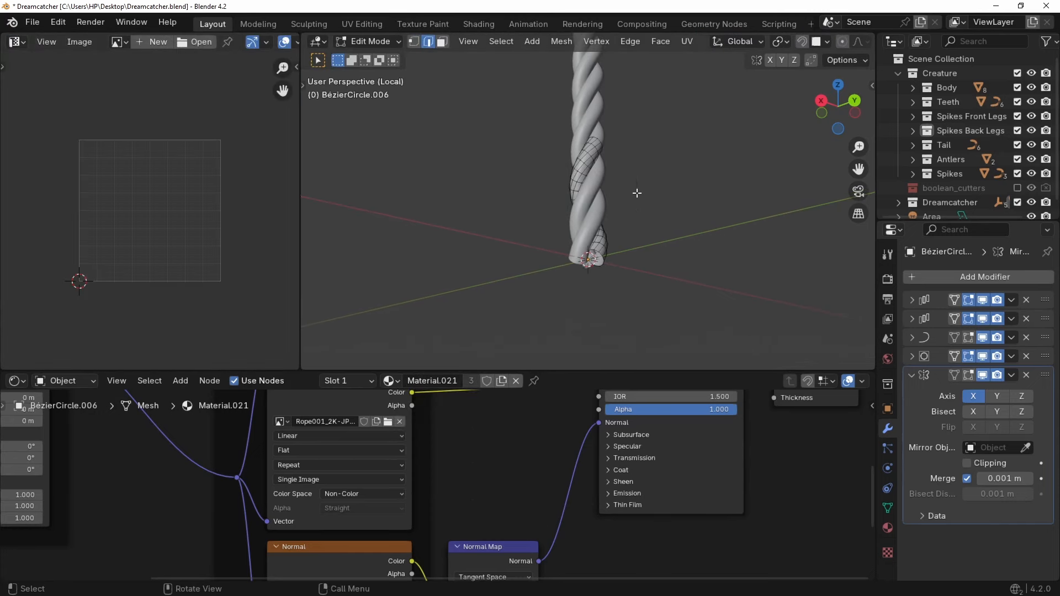
Select the entire strand mesh and unwrap it with the standard Unwrap operation.
key("a")
scroll(610, 184, "up", 2)
key("u")
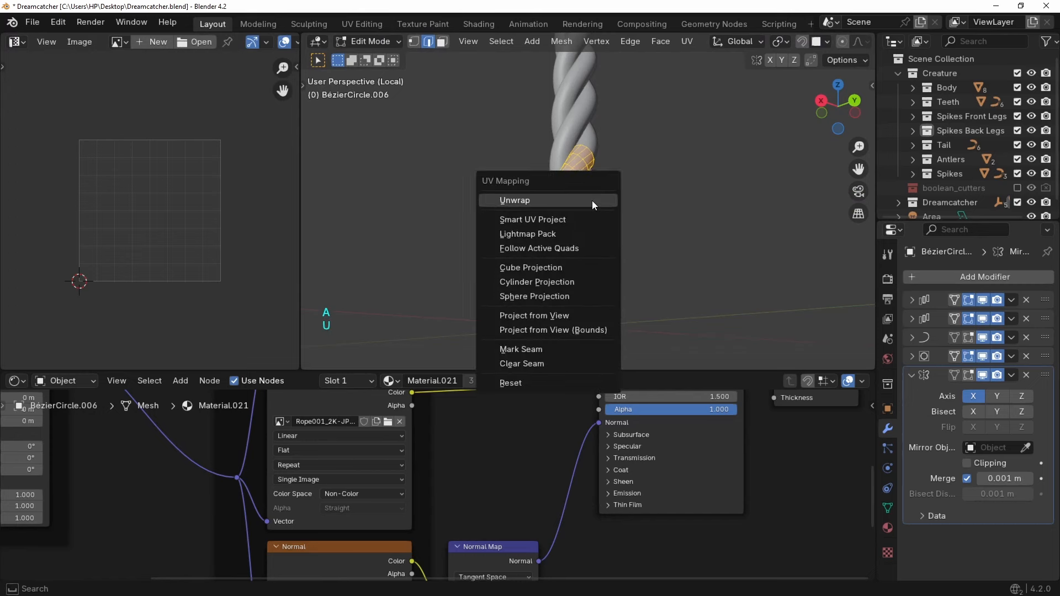
left_click(592, 200)
scroll(202, 190, "down", 5)
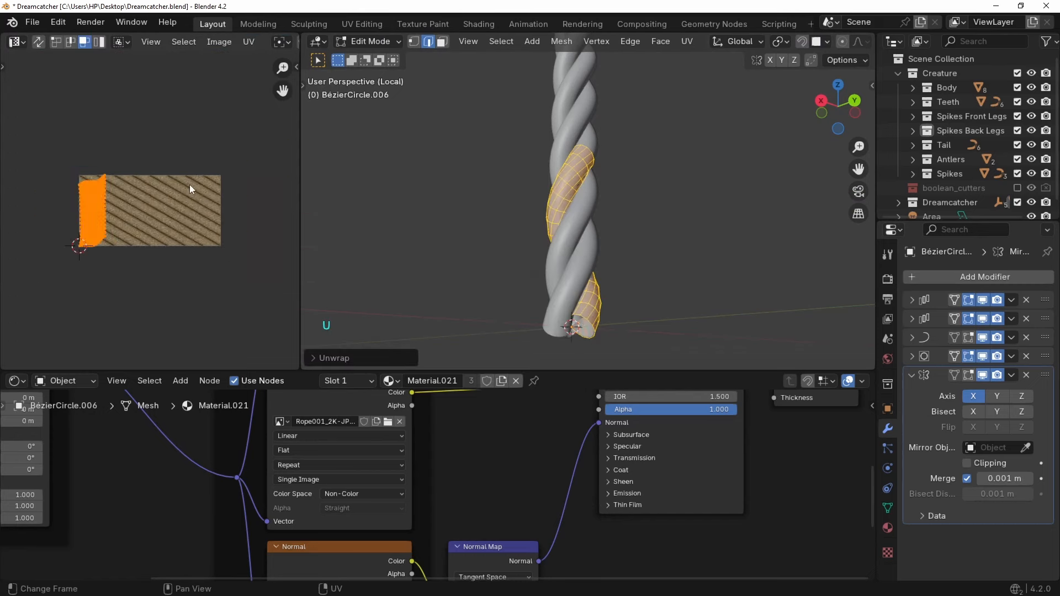
scroll(218, 196, "up", 3)
middle_click_drag(70, 257, 142, 265, "shift")
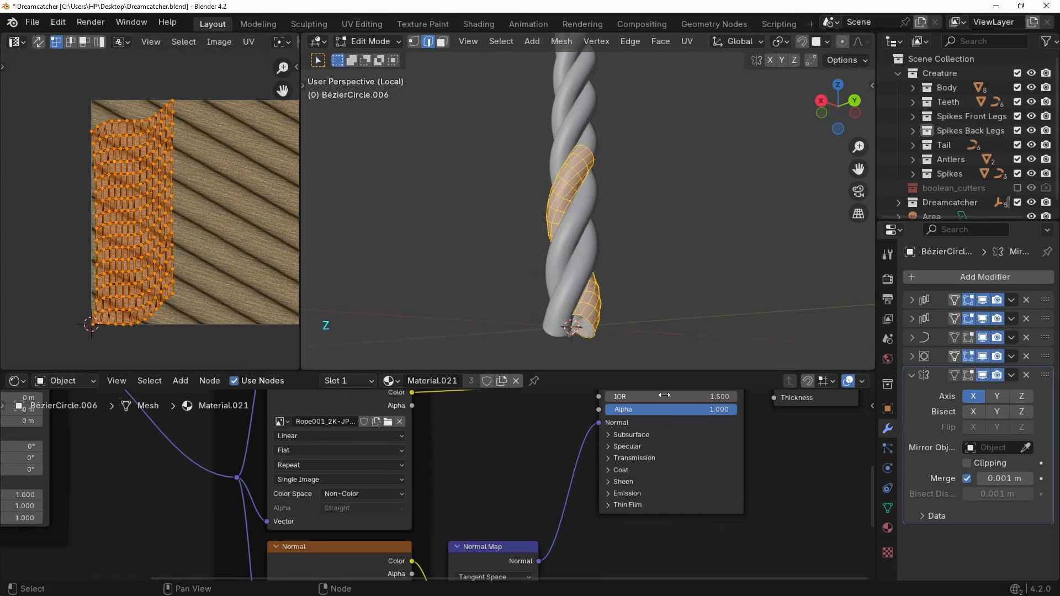
Switch the viewport to Material Preview shading to inspect the rope texture on the strands.
key("z")
left_click(592, 253)
scroll(592, 252, "up", 2)
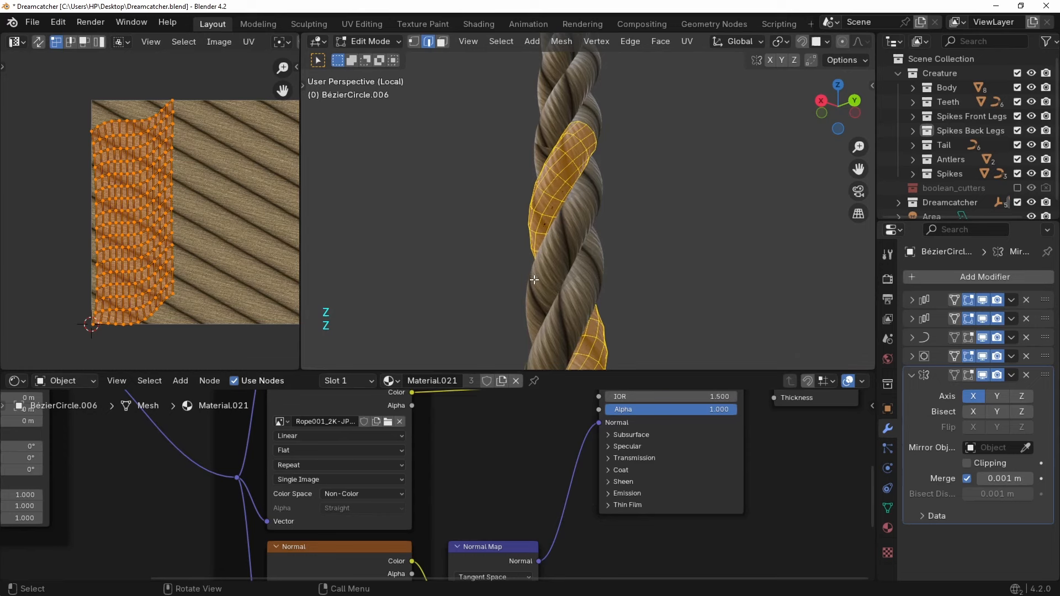
Align the upper and lower edges of a central quad in the strand's UV layout horizontally.
scroll(173, 229, "up", 6)
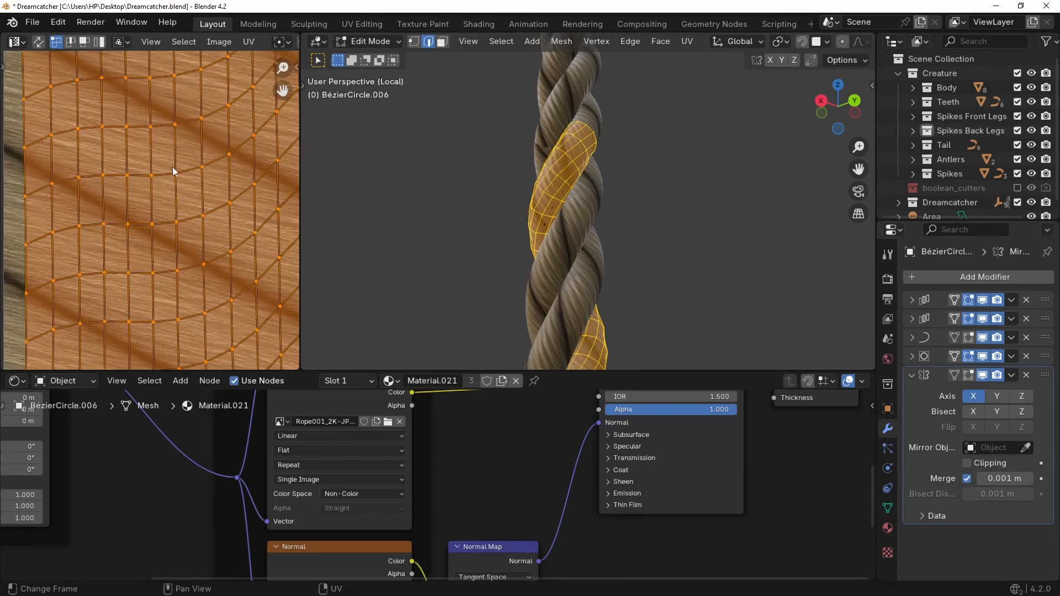
left_click(164, 197)
key("1")
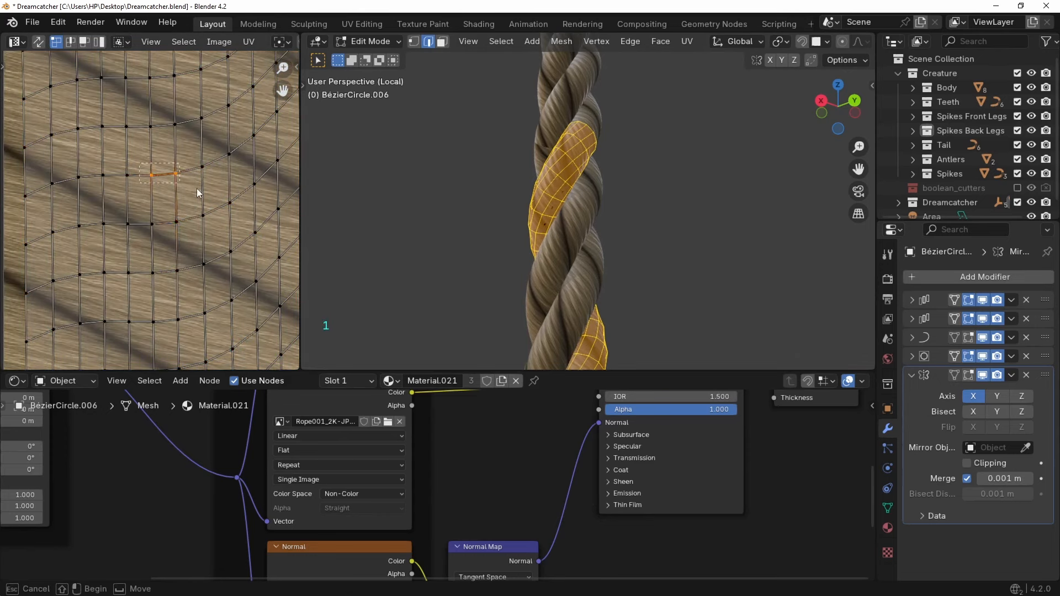
left_click(184, 177, "shift")
right_click(185, 177)
left_click(151, 232)
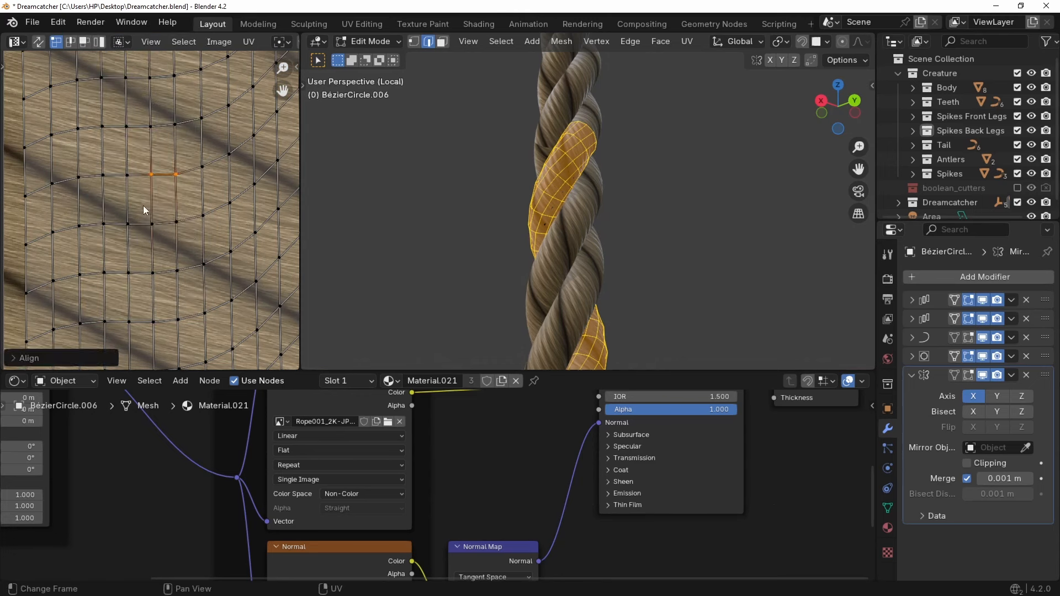
right_click(188, 233)
left_click(179, 241)
Align the two side edges of the central UV quad vertically.
right_click(180, 242)
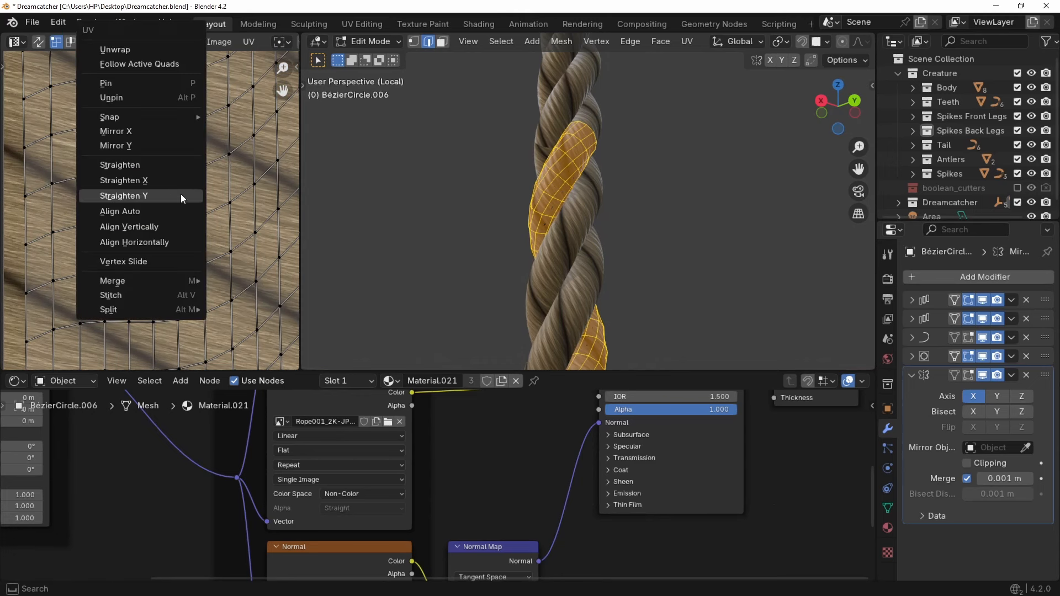
left_click(166, 193)
right_click(160, 195)
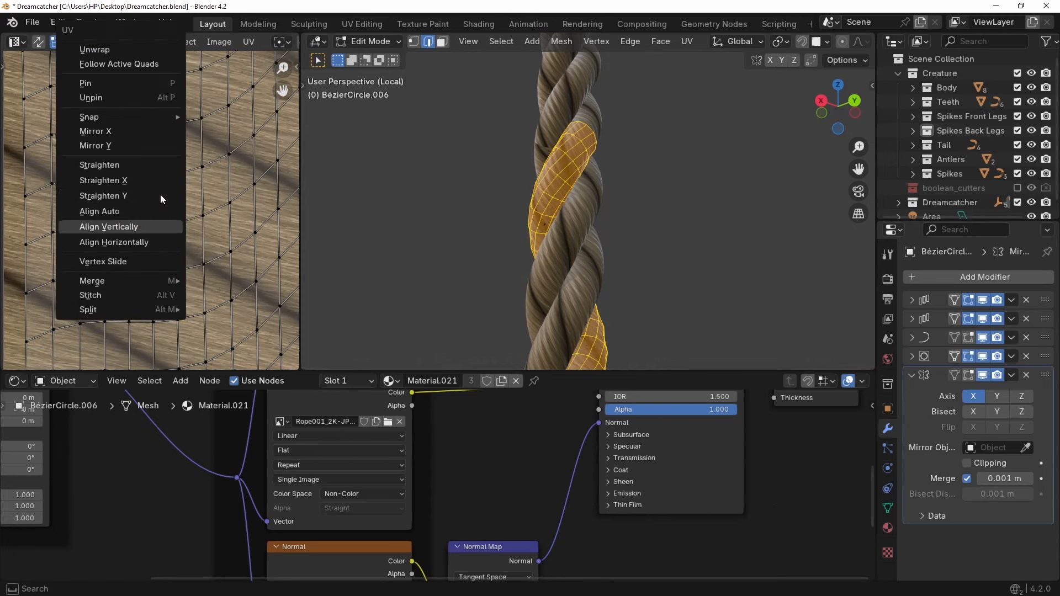
left_click(163, 215)
Re-unwrap the entire strand with Follow Active Quads, based on the straightened central quad.
key("3")
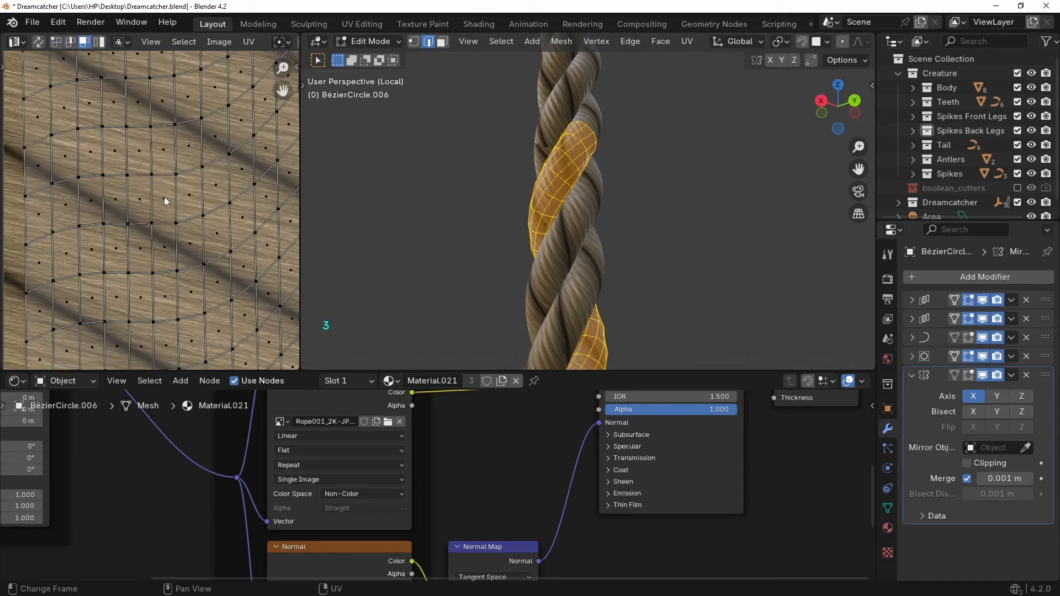
key("a")
key("u")
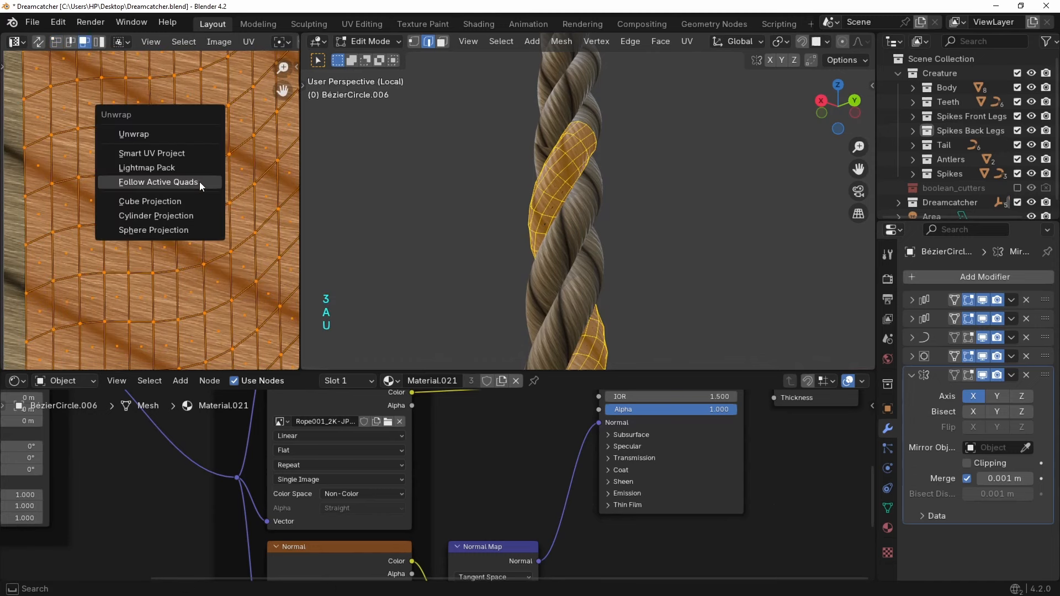
left_click(199, 182)
left_click(193, 207)
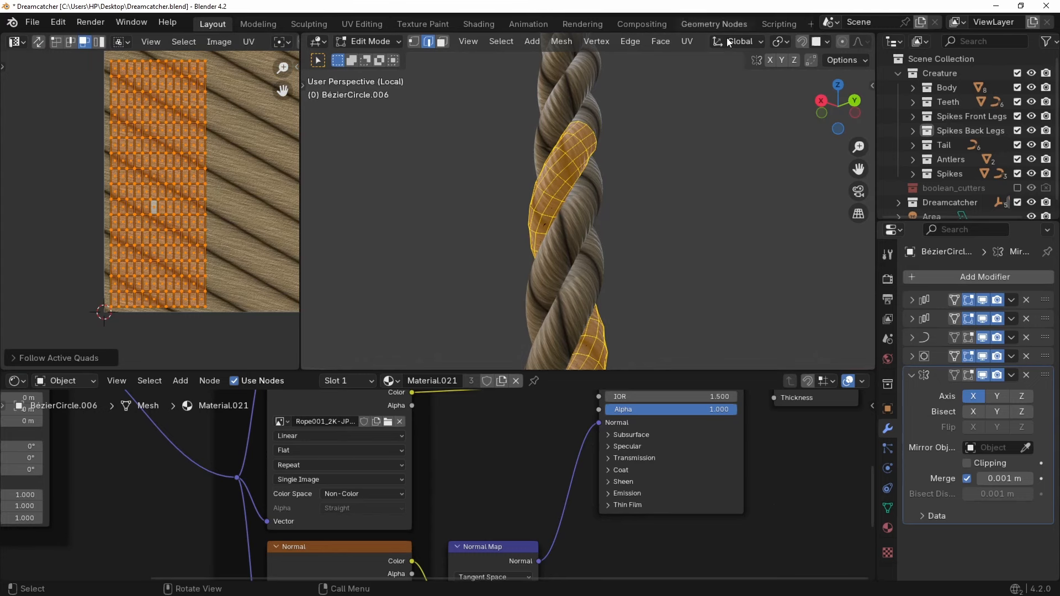
Hide the viewport overlays and check the rope texture around the twisted strands.
scroll(736, 40, "down", 5)
left_click(773, 42)
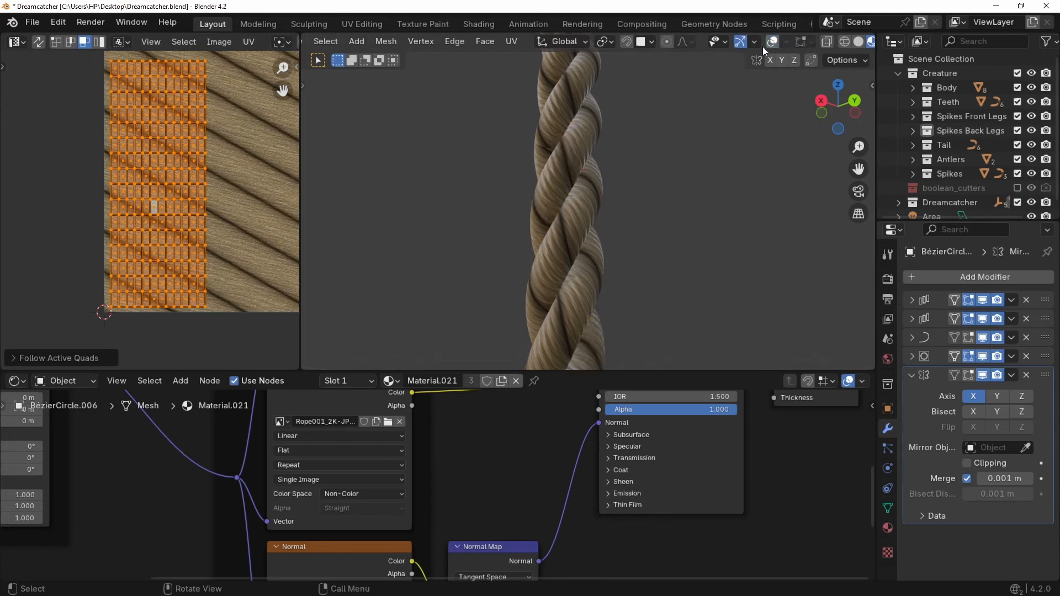
middle_click_drag(636, 184, 639, 207)
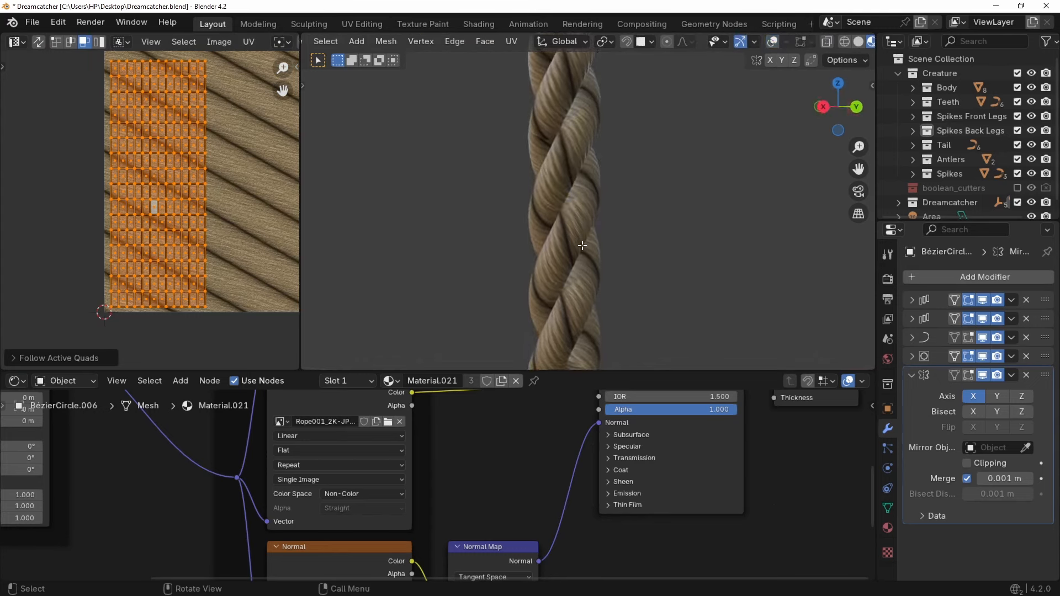
Scale the strand's whole UV layout up to more than double size, and try rotating it.
scroll(218, 189, "down", 1)
key("a")
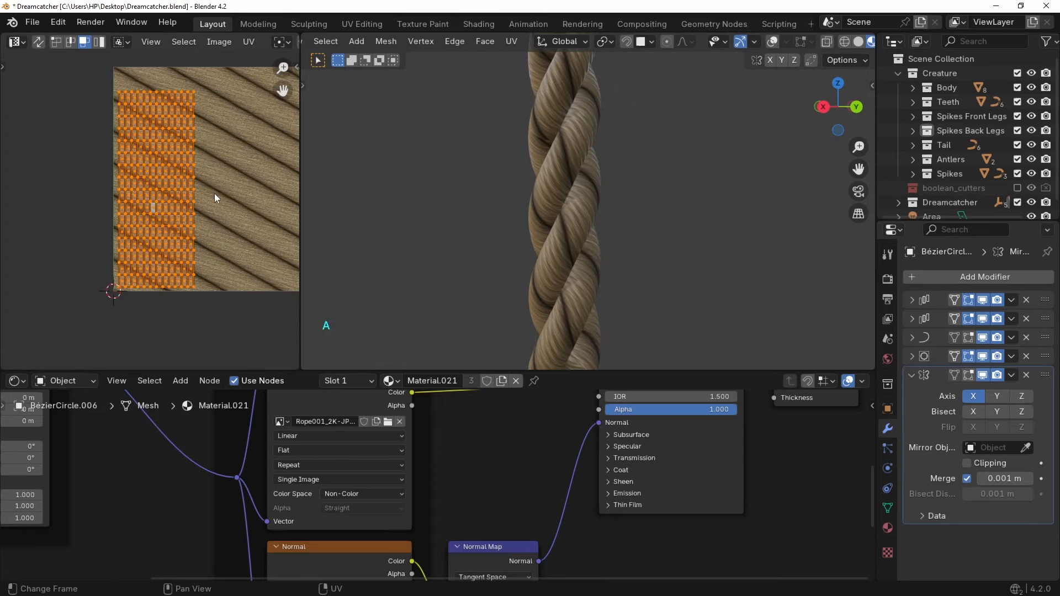
middle_click_drag(214, 193, 197, 220, "shift")
key("s")
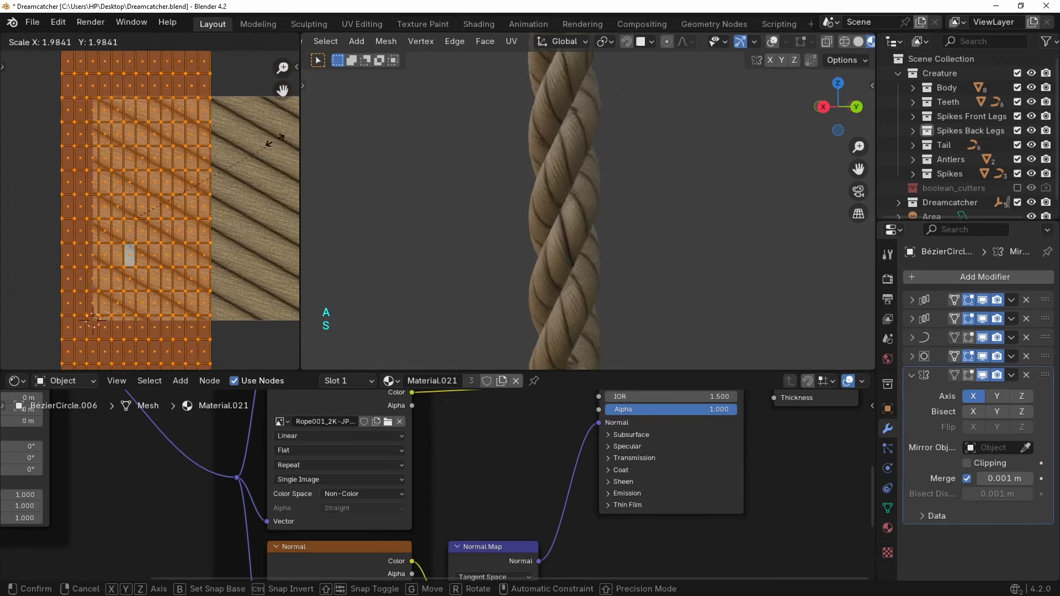
left_click(296, 128)
scroll(207, 185, "down", 1)
scroll(207, 185, "down", 2)
key("r")
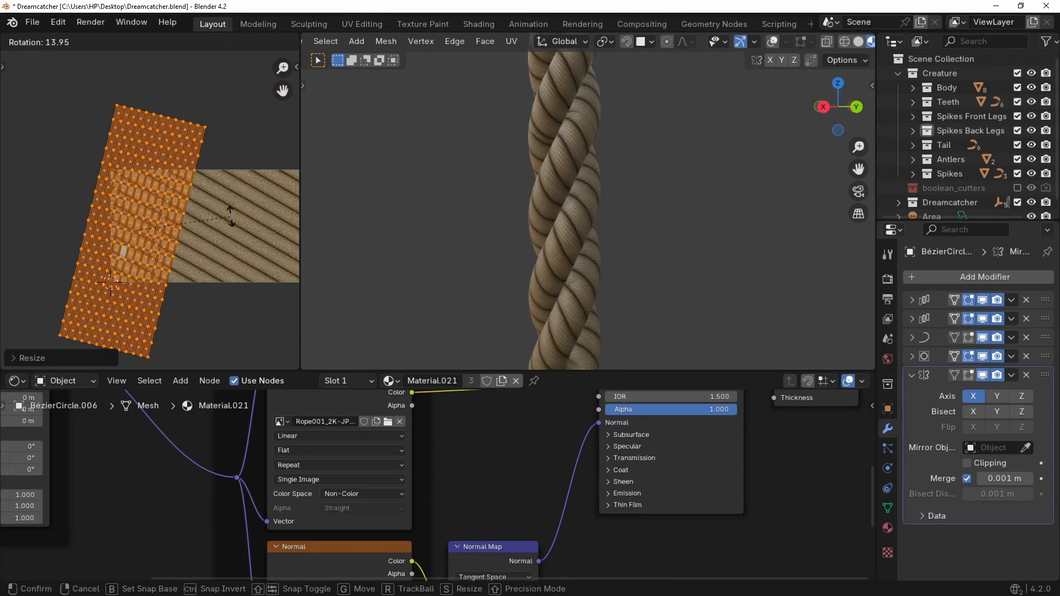
right_click(231, 217)
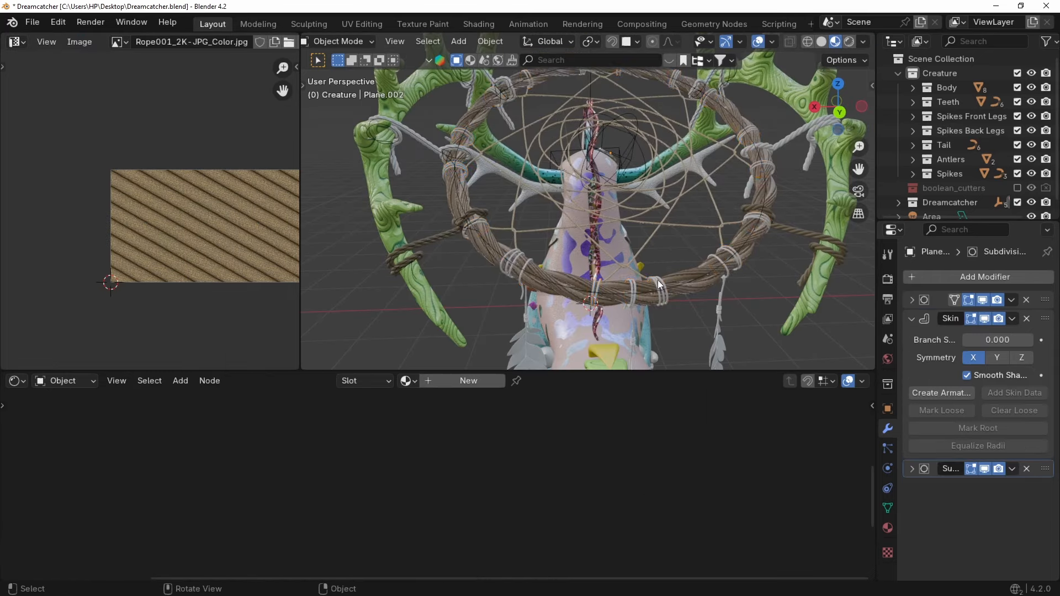
Link the material of the dreamcatcher's web threads to the wrapped cord rings around the hoop.
left_click(658, 280)
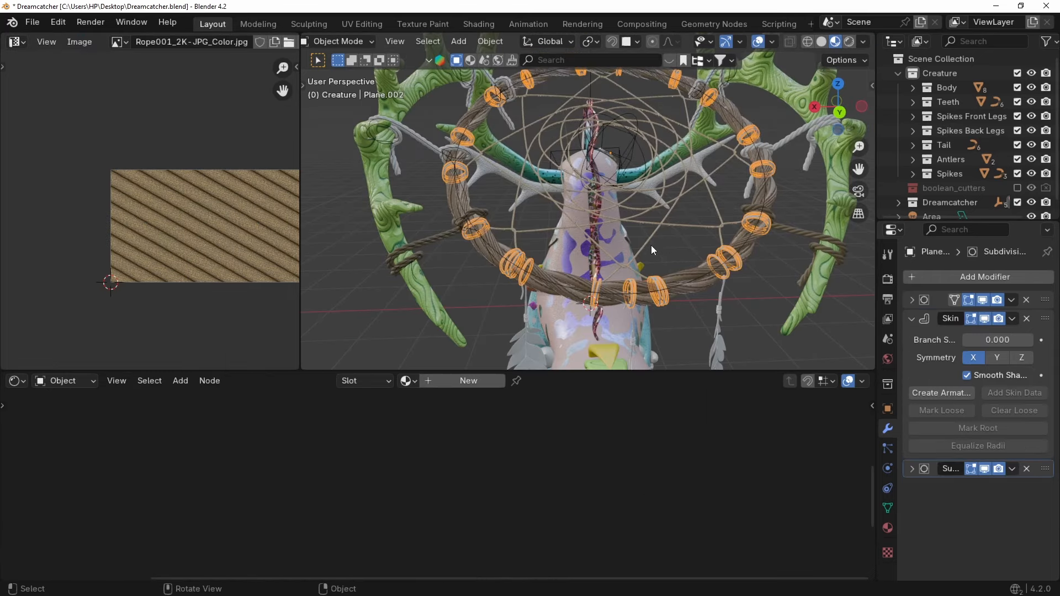
left_click(655, 234, "ctrl")
key("ctrl+l")
left_click(655, 235)
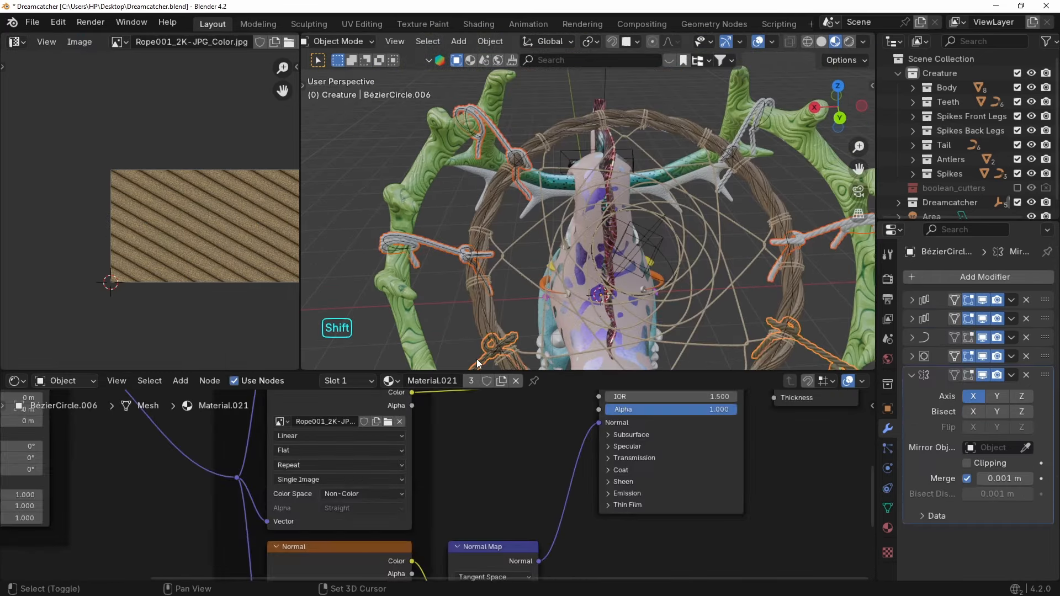
Link the textured rope's material to the other ropes tied between the antlers and the hoop.
key("ctrl+l")
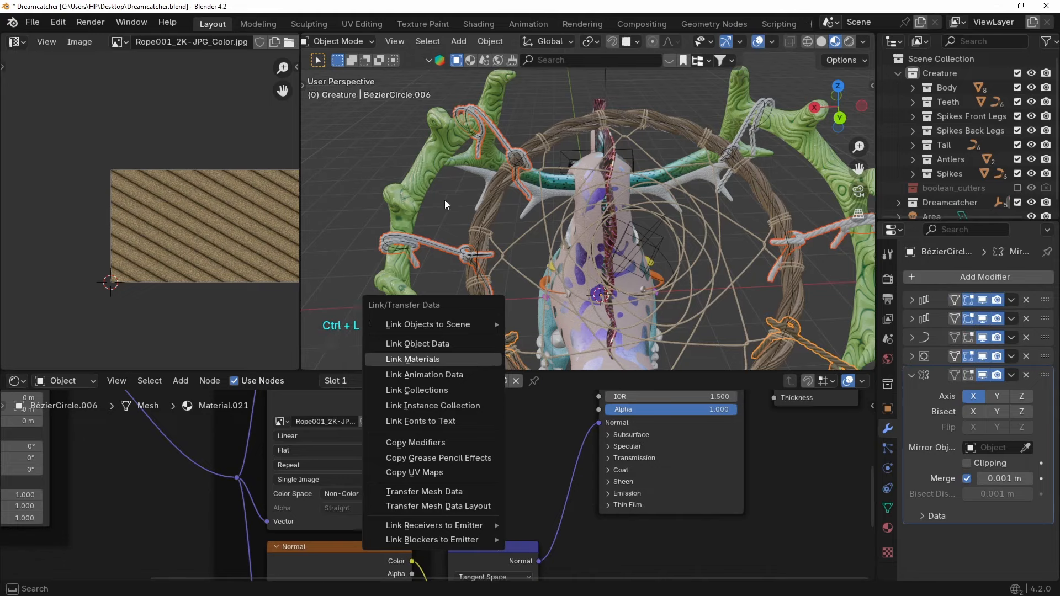
left_click(476, 358)
middle_click_drag(475, 359, 628, 171)
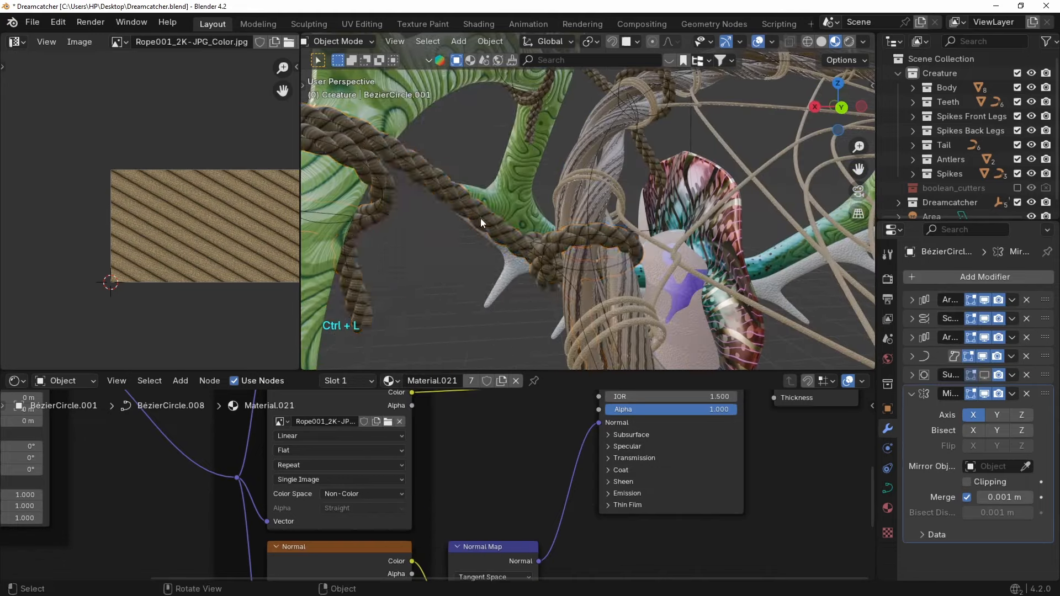
Undo the last several operations on the antler ropes.
key("ctrl+z")
key("ctrl+z")
key("ctrl+z")
key("ctrl+z")
key("ctrl+z")
Try deleting an object near the rope strand at the creature's base, and undo the deletion.
middle_click_drag(495, 208, 607, 165)
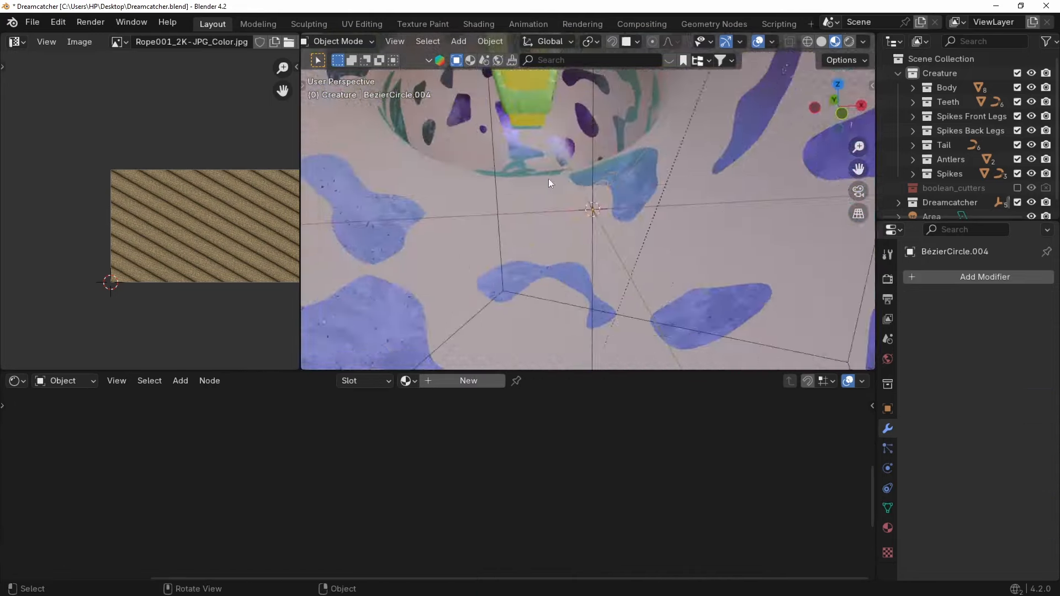
scroll(548, 178, "down", 5)
scroll(607, 166, "up", 2)
left_click(532, 148)
key("Delete")
key("ctrl+z")
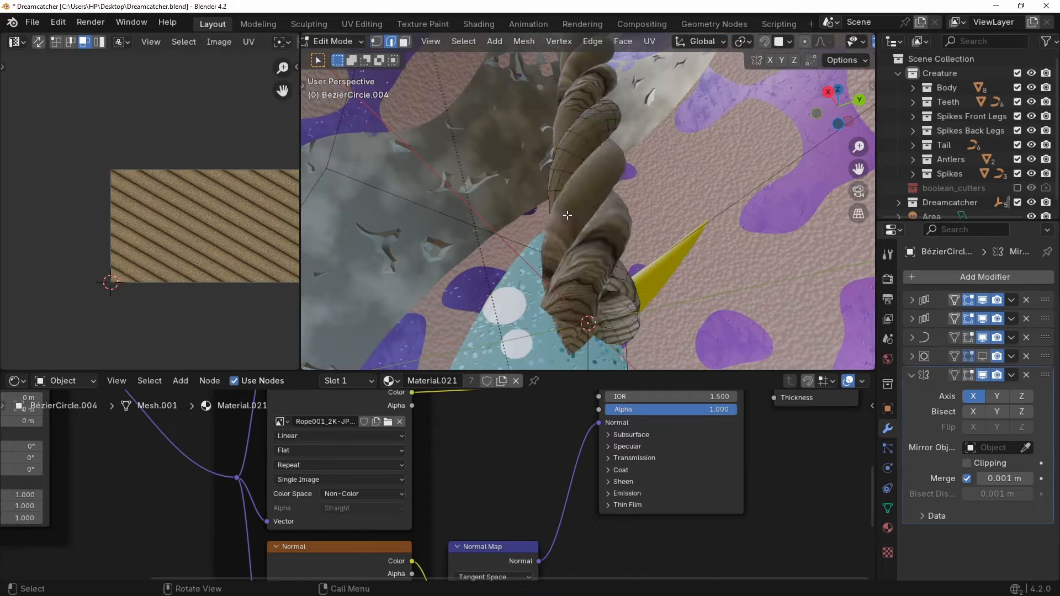
Unwrap the UVs of the BézierCircle.004 rope strand.
key("u")
left_click(210, 196)
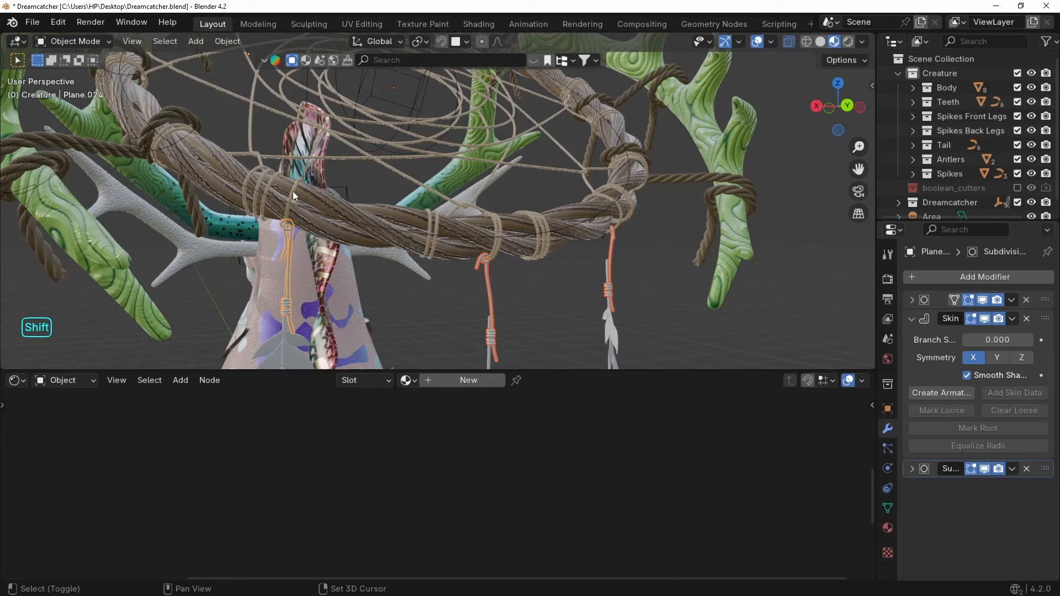
Link the hoop wrappings' material to the cords holding the hanging feathers.
left_click(293, 191, "shift")
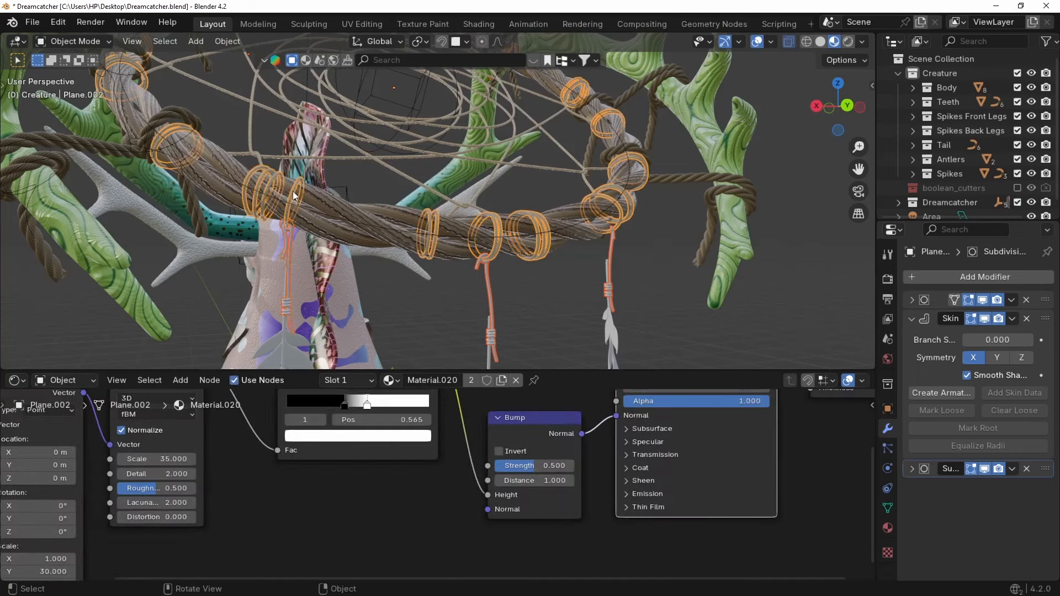
key("ctrl+l")
left_click(293, 186)
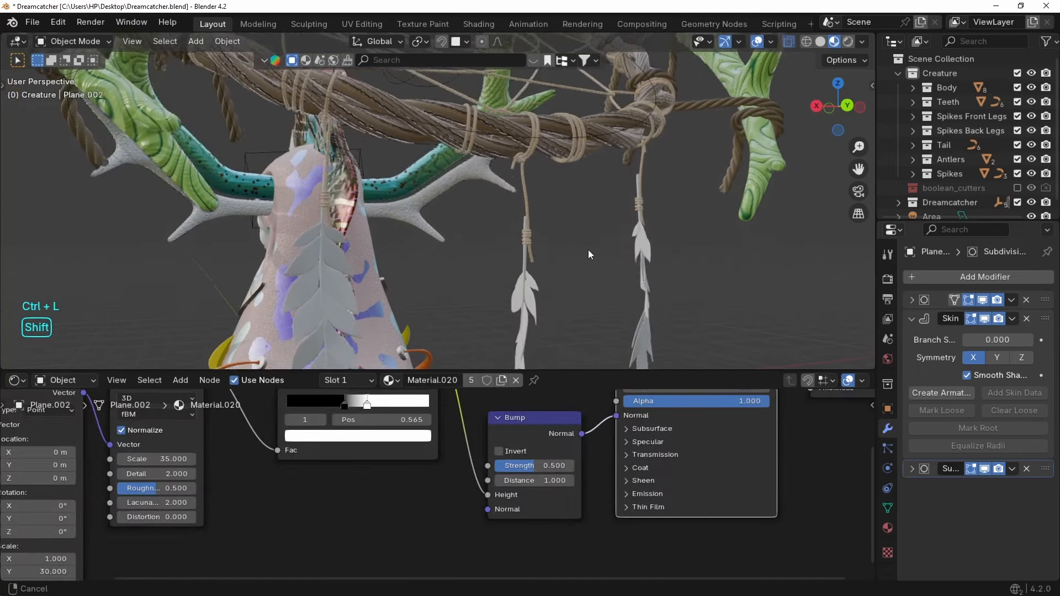
Make the middle hanging feather's shaft glossy with roughness 0.071 and a specular IOR level of 0.942.
middle_click_drag(590, 254, 494, 244)
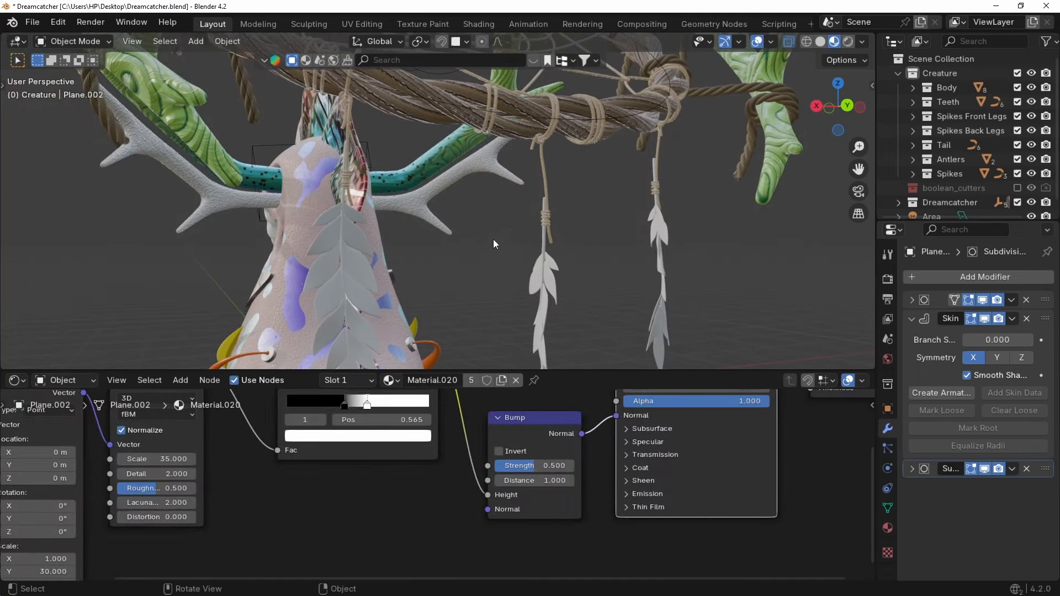
left_click(544, 239)
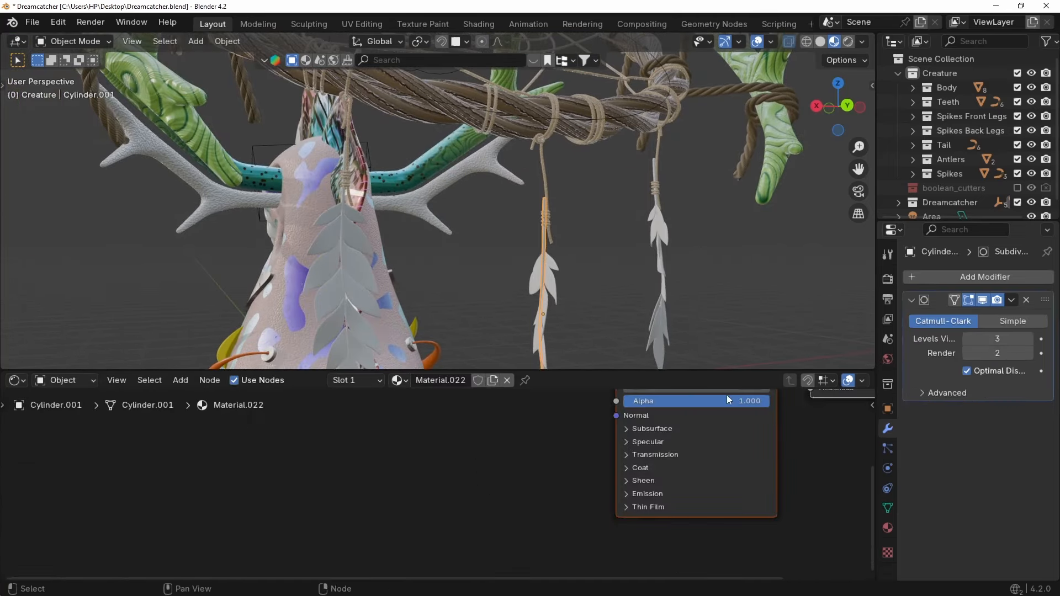
middle_click_drag(727, 395, 564, 484)
left_click_drag(503, 490, 465, 490)
middle_click_drag(570, 514, 589, 435)
left_click(476, 481)
left_click_drag(547, 515, 608, 515)
scroll(562, 263, "up", 5)
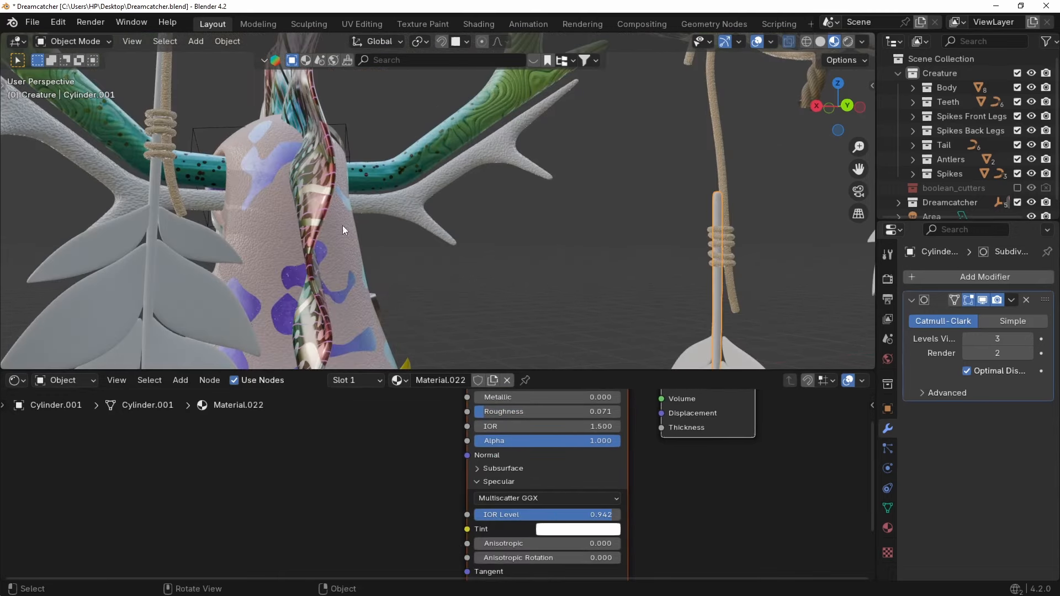
Link the middle feather shaft's material to the shafts of the other two hanging feathers.
scroll(640, 243, "down", 5)
left_click(657, 188, "shift")
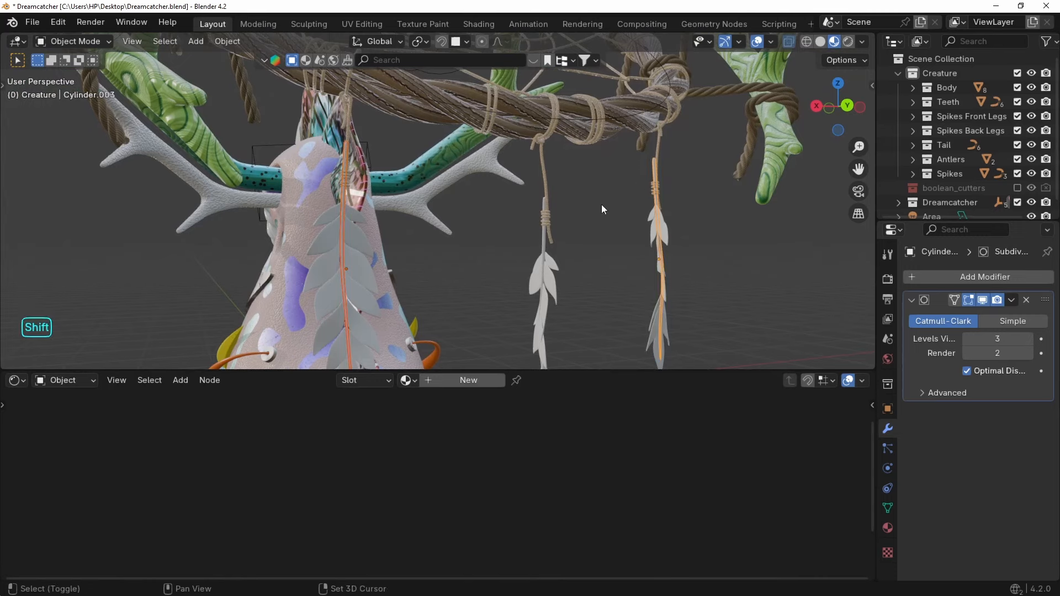
left_click(542, 237, "shift")
key("ctrl+l")
left_click(543, 234)
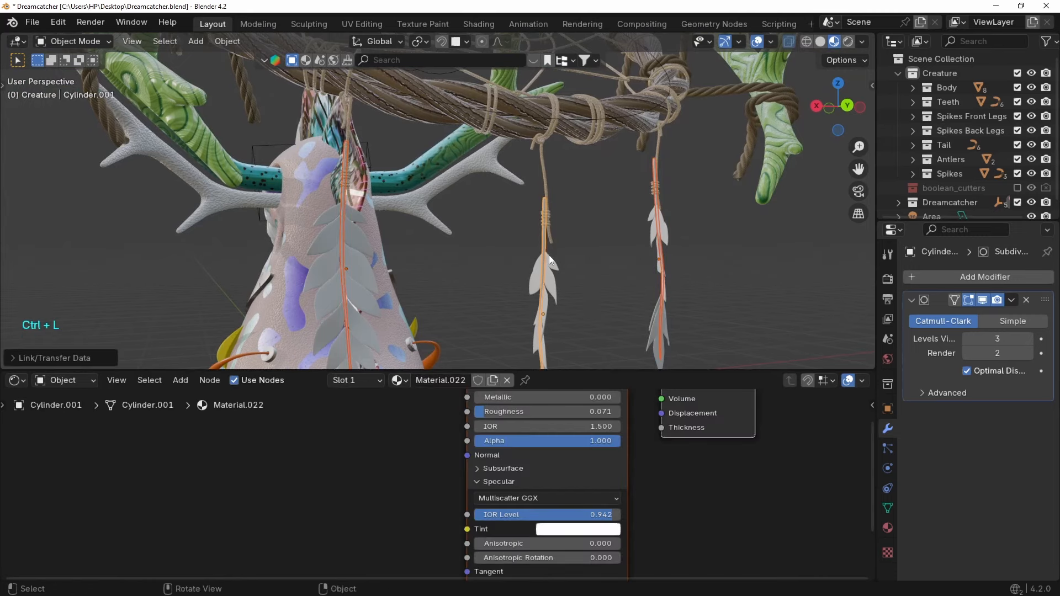
Create a new material on one pair of vanes of the middle hanging feather.
middle_click_drag(548, 255, 586, 231, "shift")
left_click(548, 167)
key("grave")
left_click(607, 203)
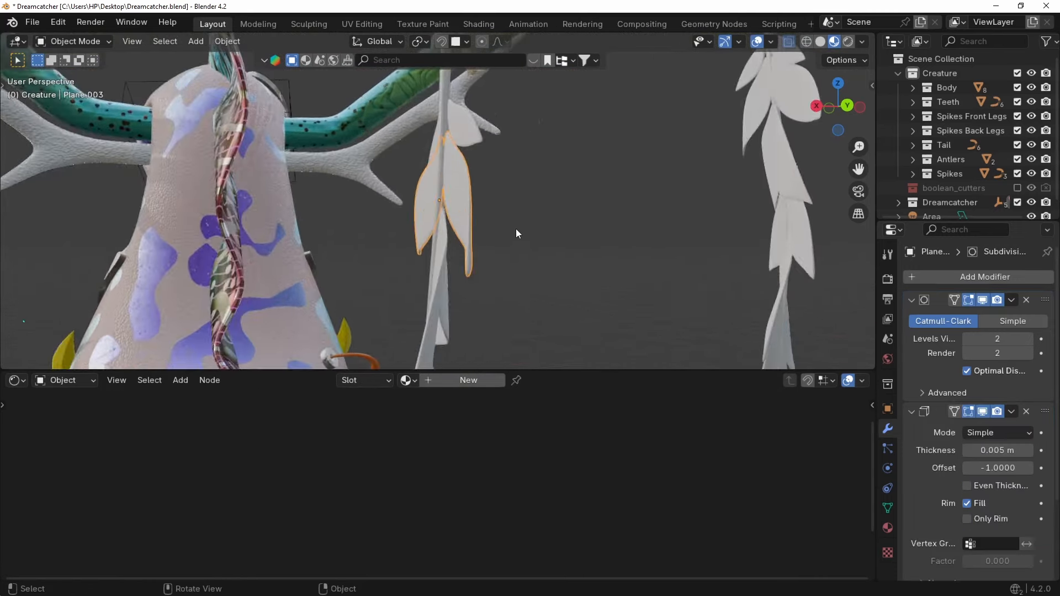
middle_click_drag(515, 229, 596, 235)
left_click(467, 381)
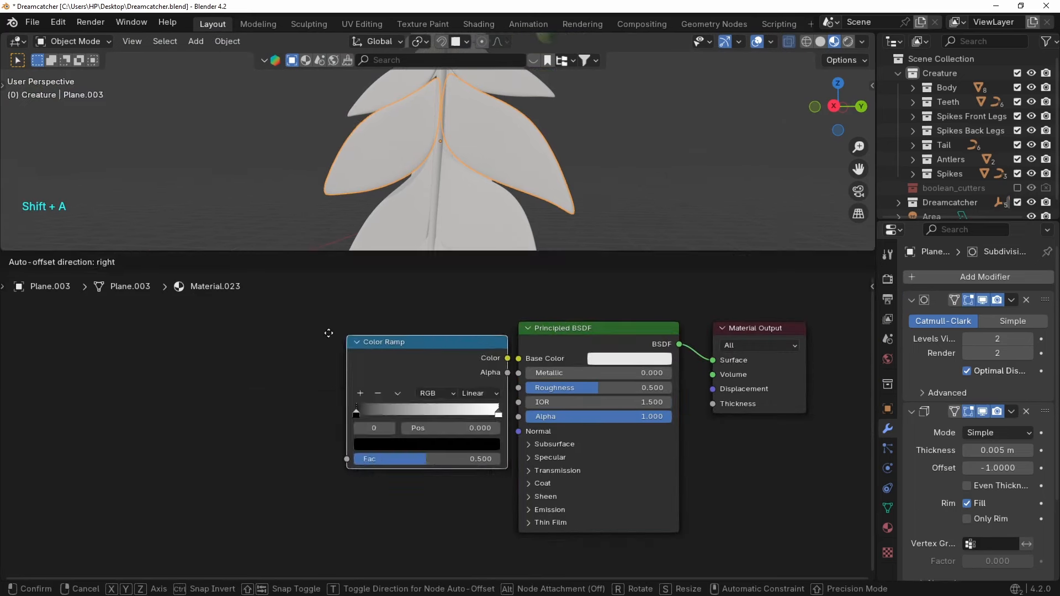
Feed a UV-mapped Wave Texture through a Color Ramp into the Base Color of the feather material.
left_click(127, 290)
key("ctrl+t")
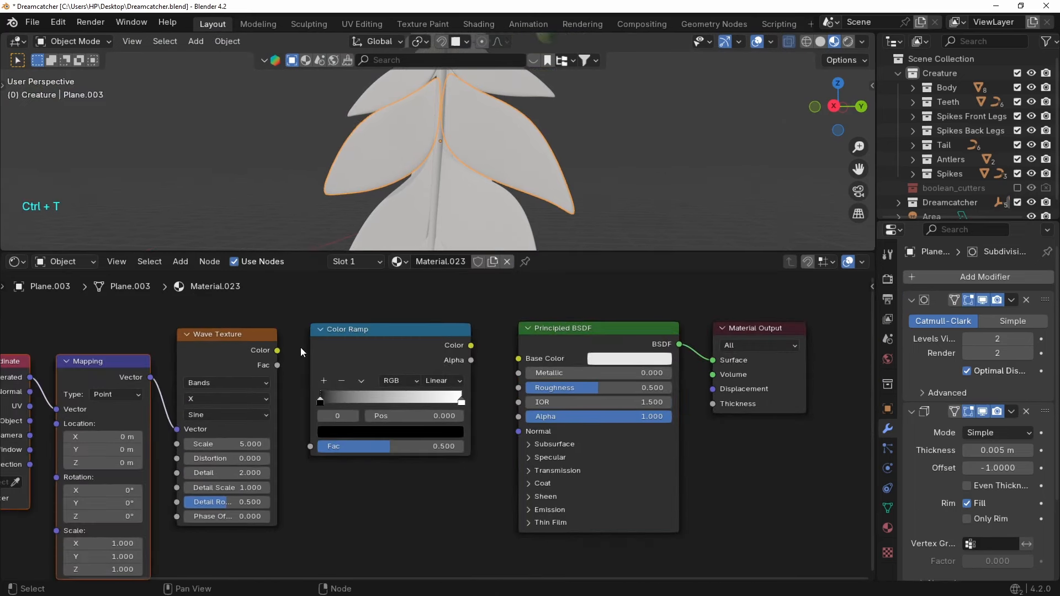
left_click_drag(277, 350, 519, 359)
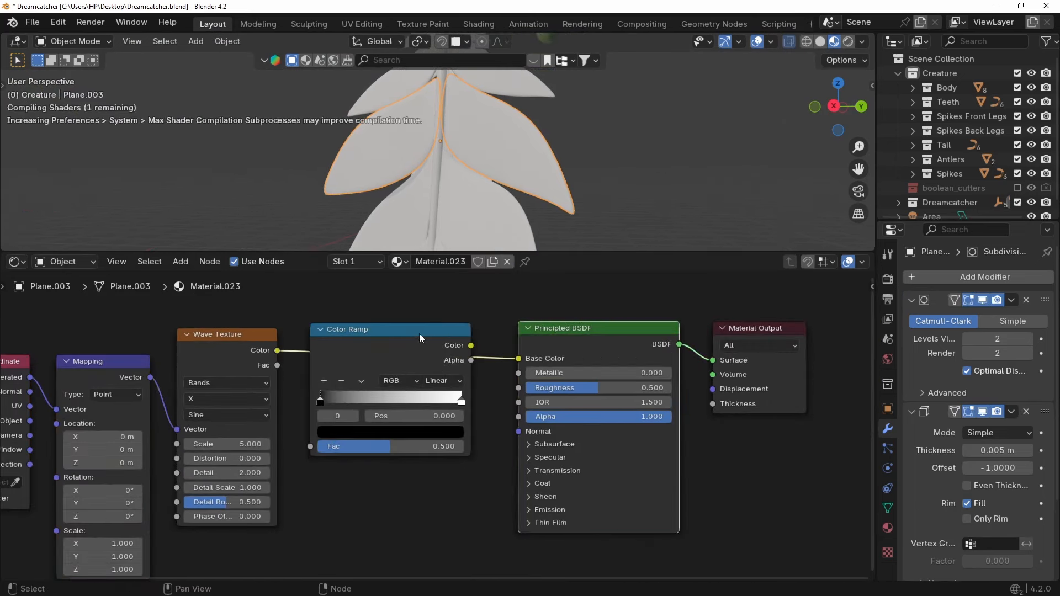
left_click_drag(419, 333, 430, 342)
middle_click_drag(387, 436, 509, 424)
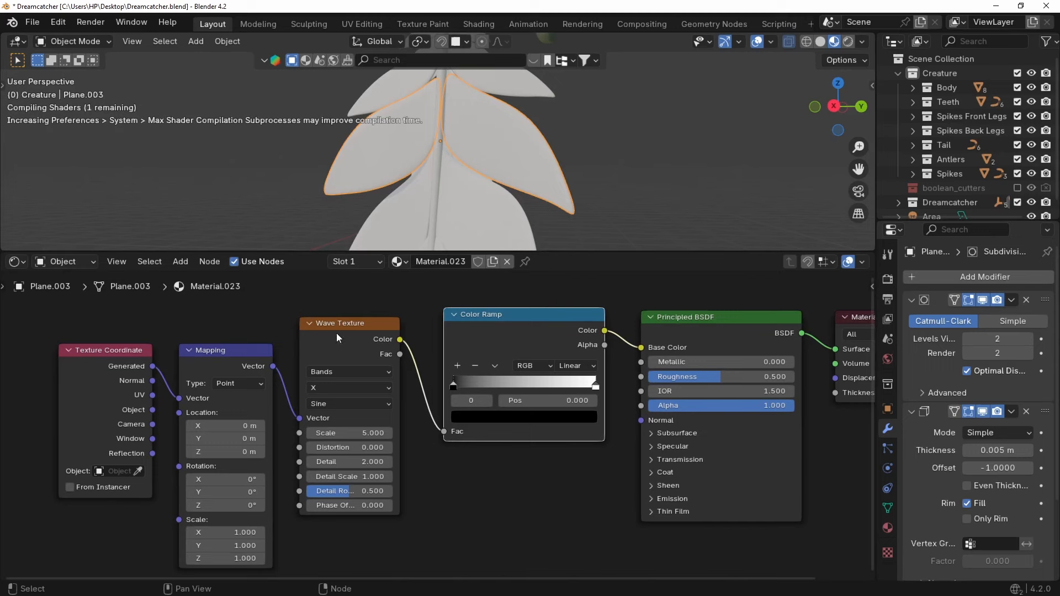
left_click_drag(153, 395, 179, 398)
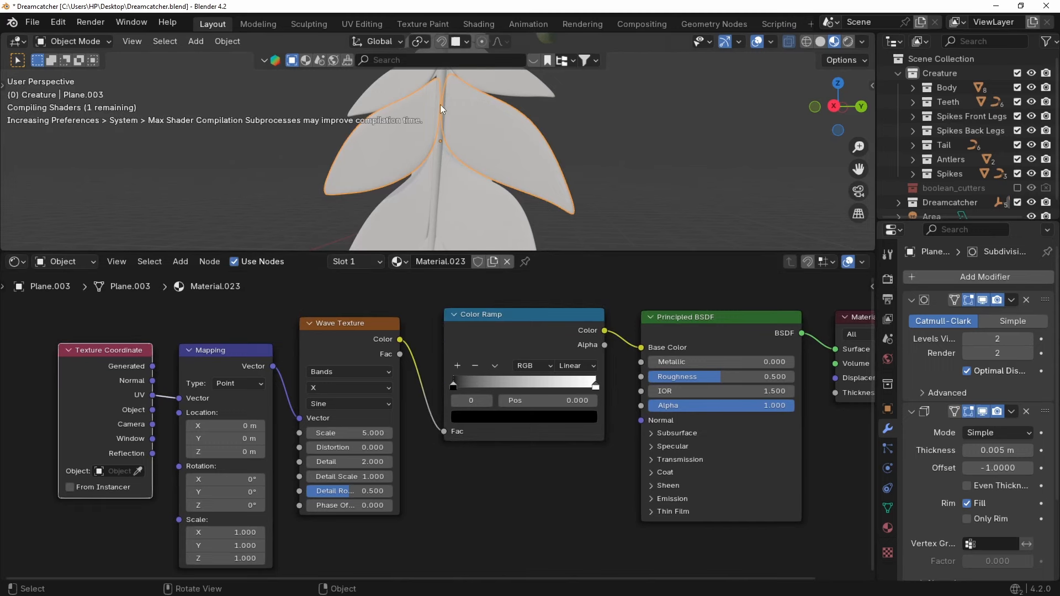
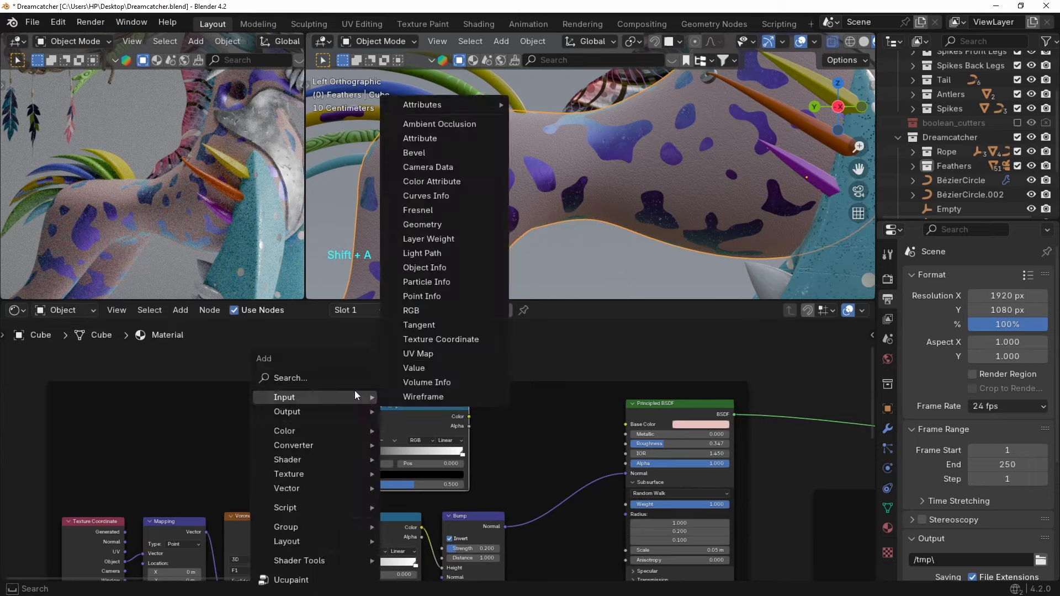
Add a Noise Texture with Object coordinates to the body material and feed it through the Color Ramp into Roughness.
type("noi")
key("Return")
left_click(232, 415)
key("ctrl+t")
left_click_drag(314, 410, 361, 484)
left_click_drag(469, 417, 625, 444)
left_click_drag(152, 458, 171, 451)
Preview the roughness Color Ramp on the body and set its black stop to about 0.37 and white stop to about 0.57.
left_click(417, 417, "ctrl+shift")
left_click_drag(368, 452, 398, 452)
left_click_drag(462, 452, 414, 451)
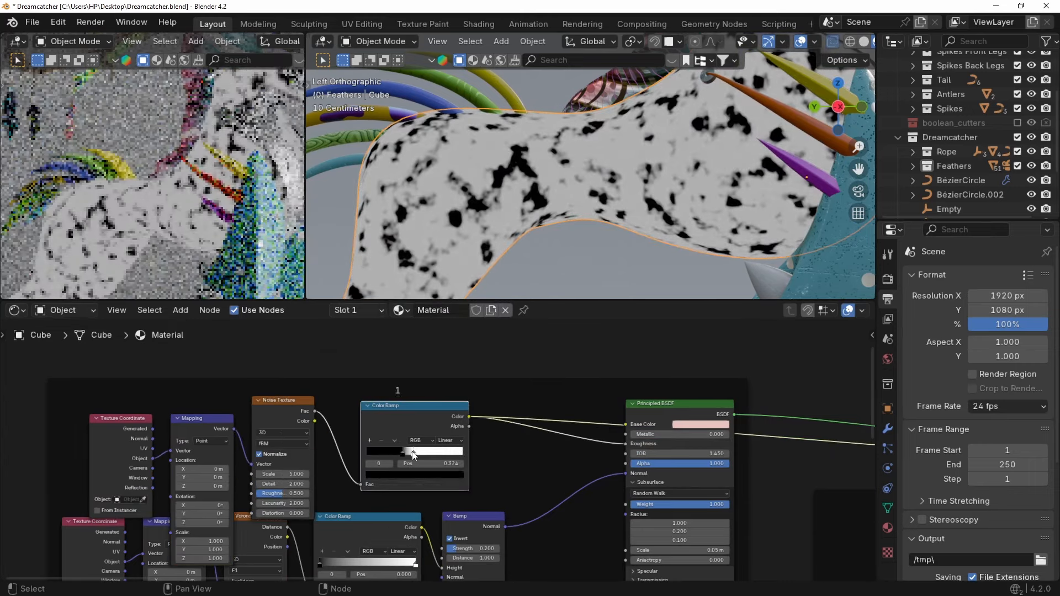
left_click_drag(399, 451, 405, 452)
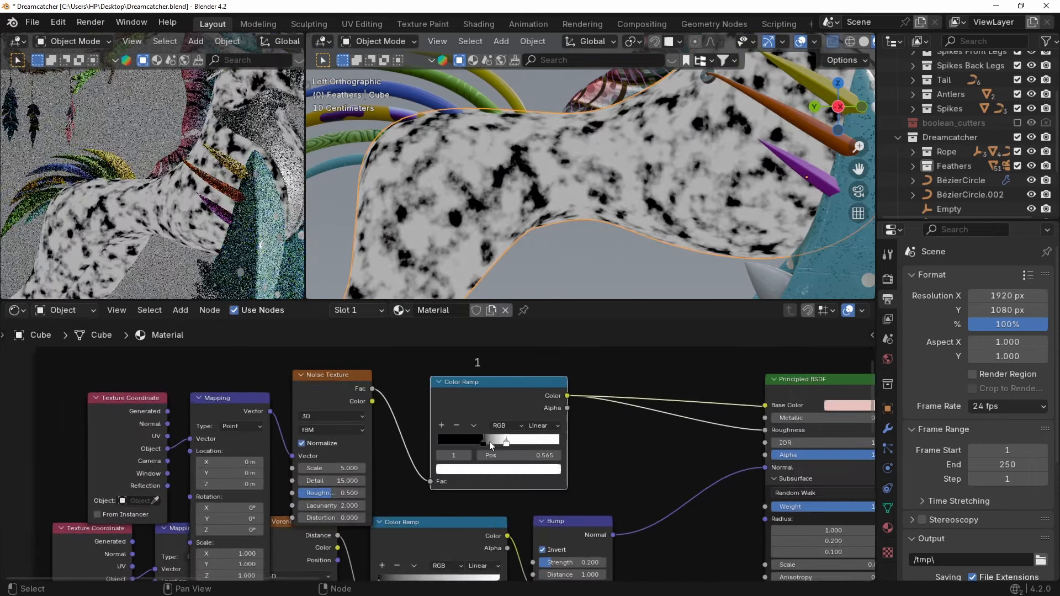
left_click_drag(501, 443, 507, 443)
Duplicate the selected scene objects in place into a new collection named BackUp and exclude that collection from the view layer.
key("g")
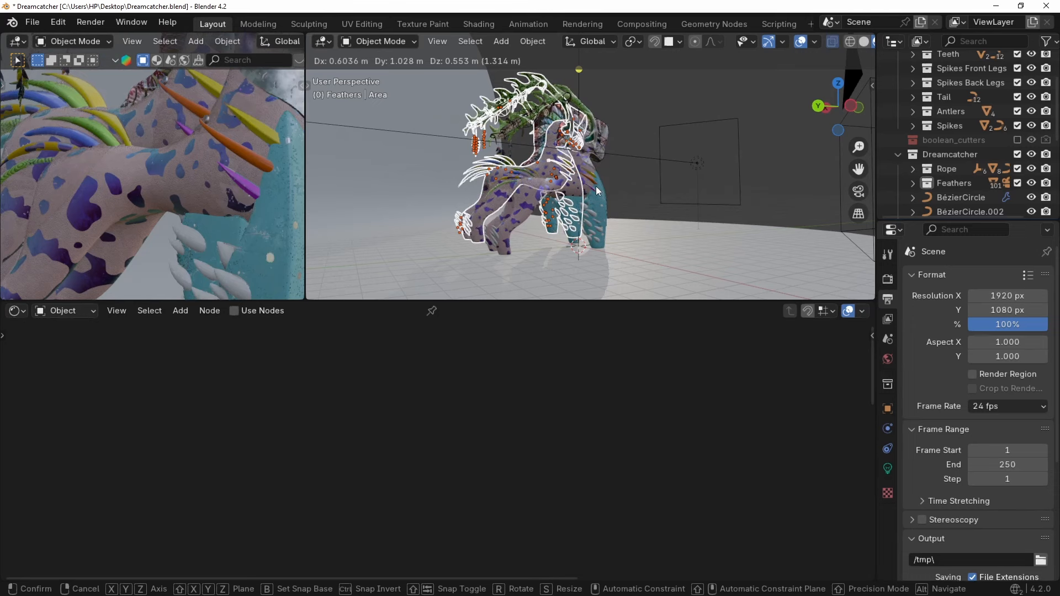
right_click(595, 187)
key("m")
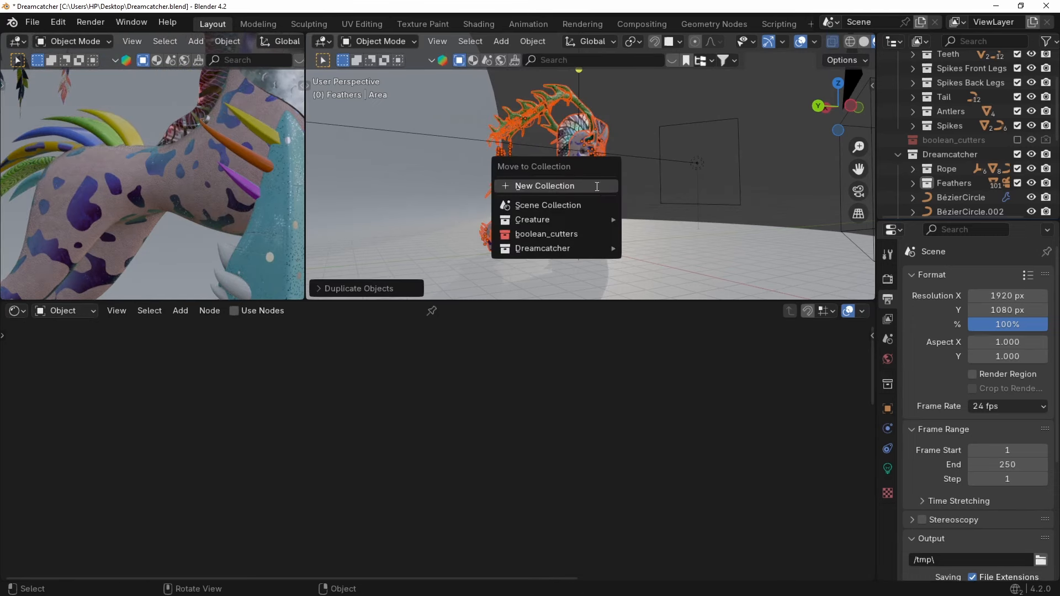
left_click(596, 186)
type("Back")
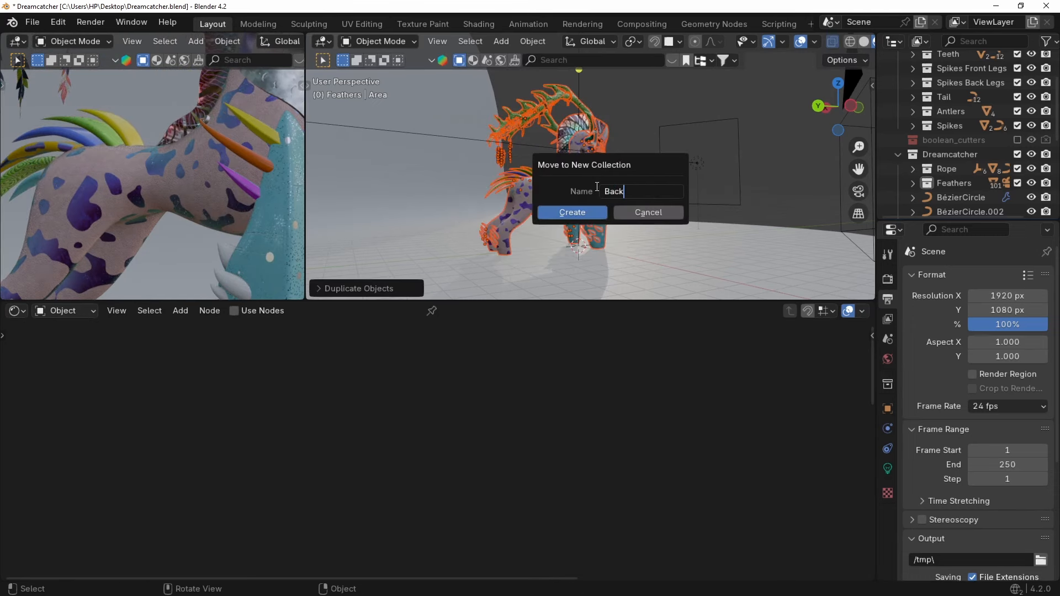
type("Up")
key("Return")
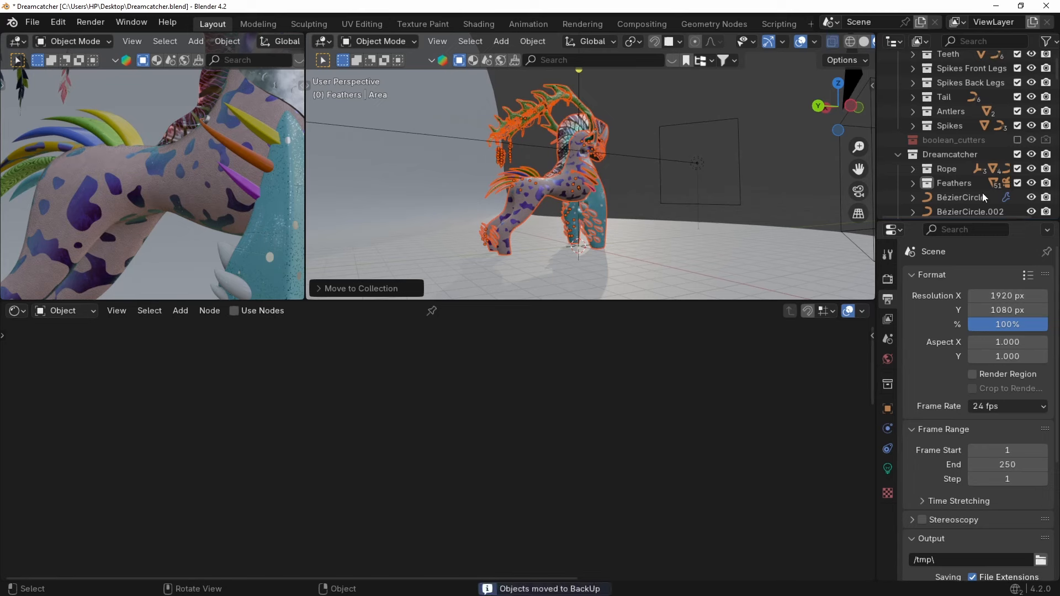
scroll(986, 188, "down", 5)
left_click(1017, 106)
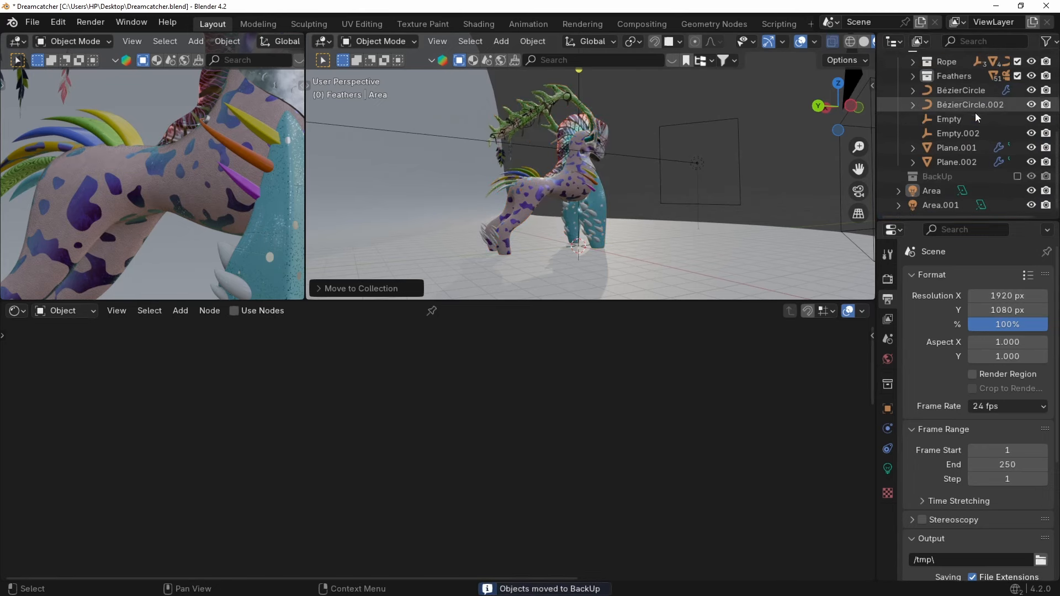
Convert the yellow curve spike at the creature's shoulder to a mesh.
left_click(588, 142)
scroll(606, 186, "up", 8)
left_click(595, 171)
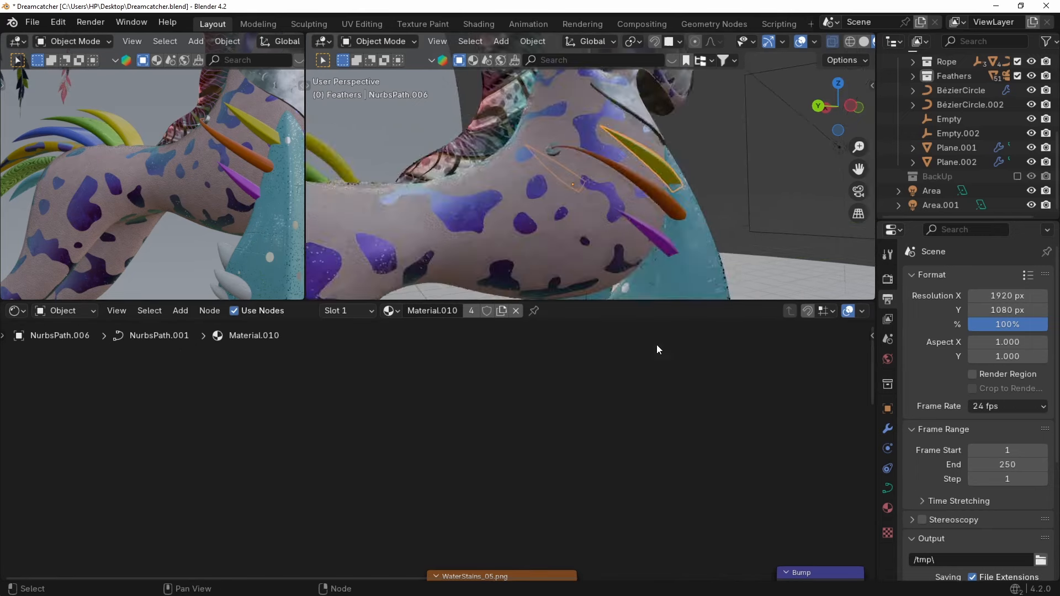
left_click_drag(606, 301, 610, 395)
middle_click_drag(681, 302, 540, 236)
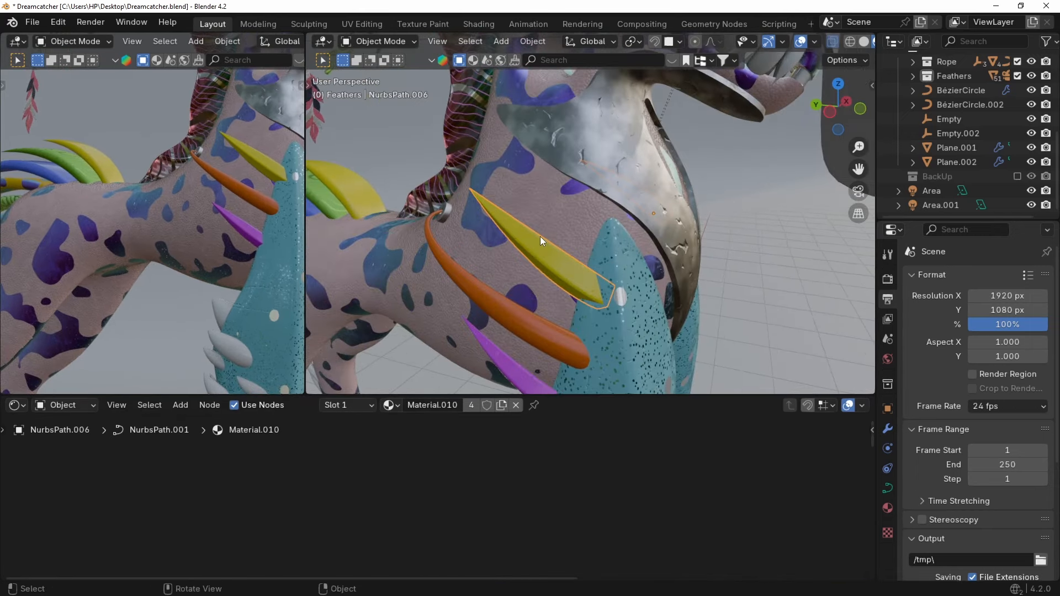
right_click(534, 243)
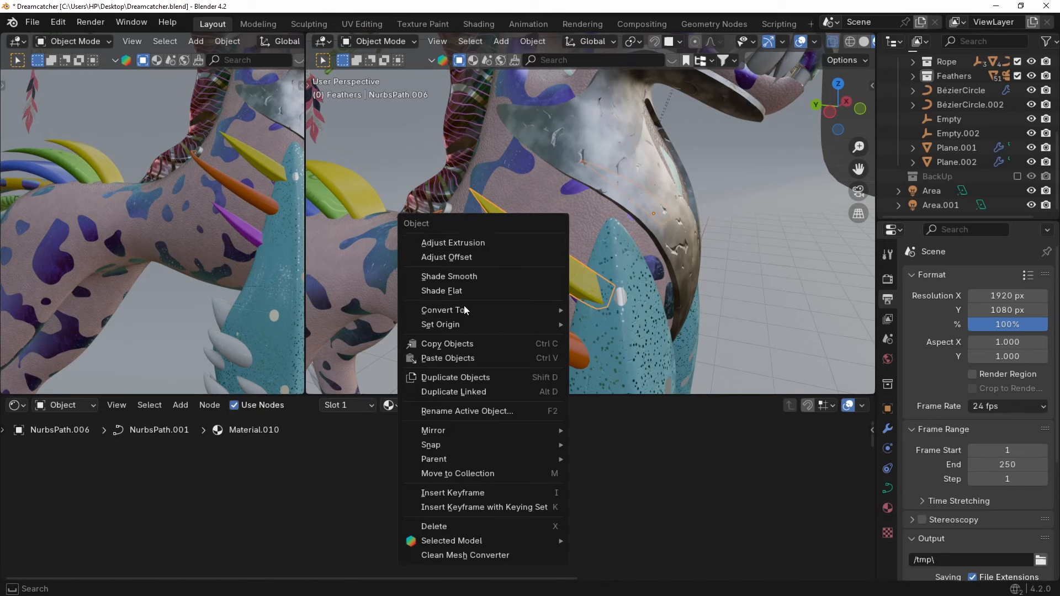
mouse_move(464, 308)
left_click(597, 309)
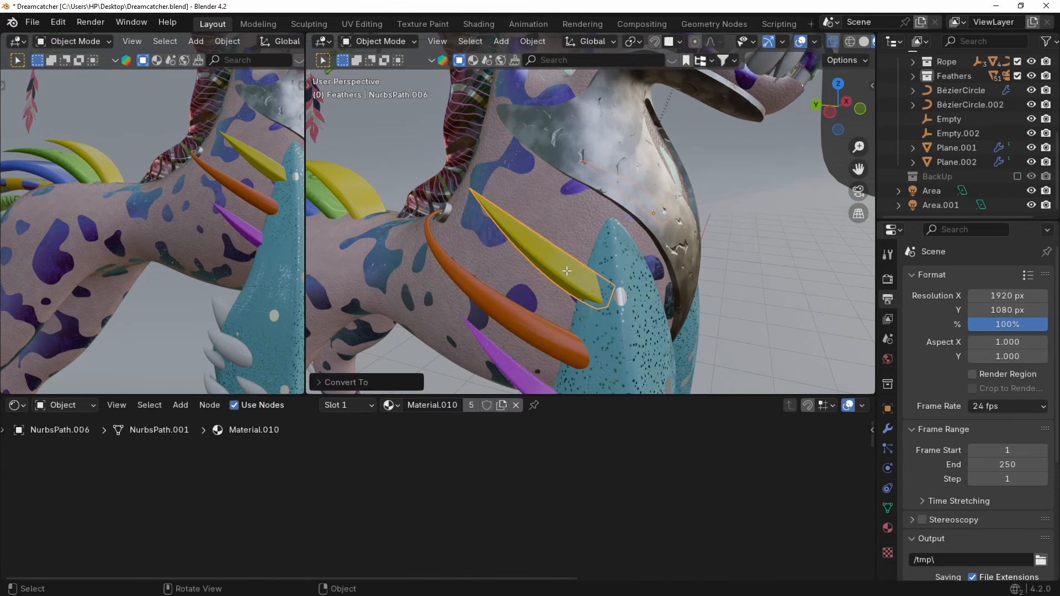
Unwrap all of the yellow spike's geometry with Smart UV Project using an island margin of 0.01.
key("Tab")
key("a")
key("u")
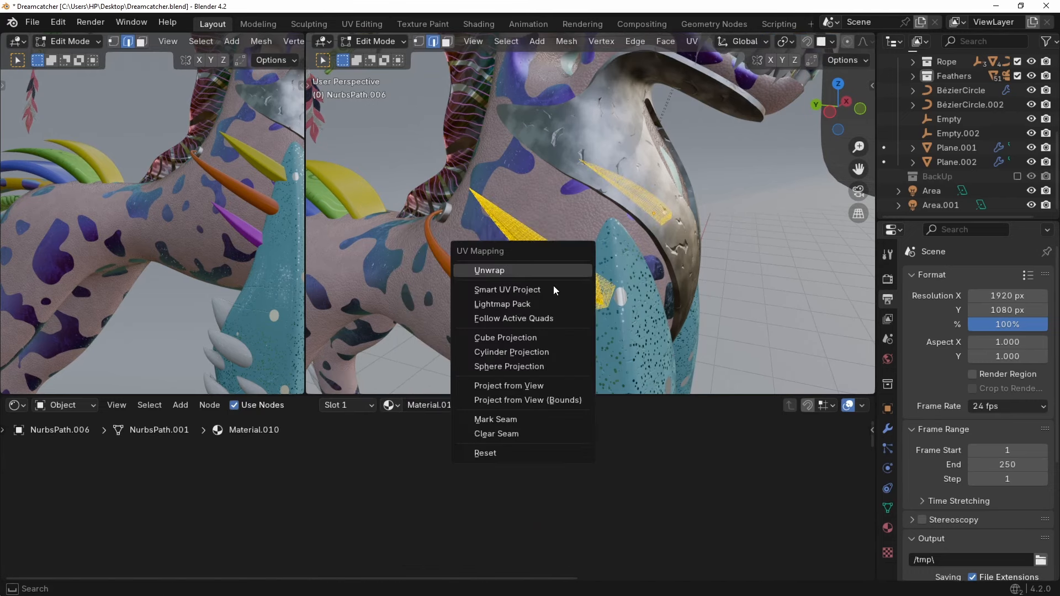
left_click(549, 290)
left_click(614, 350)
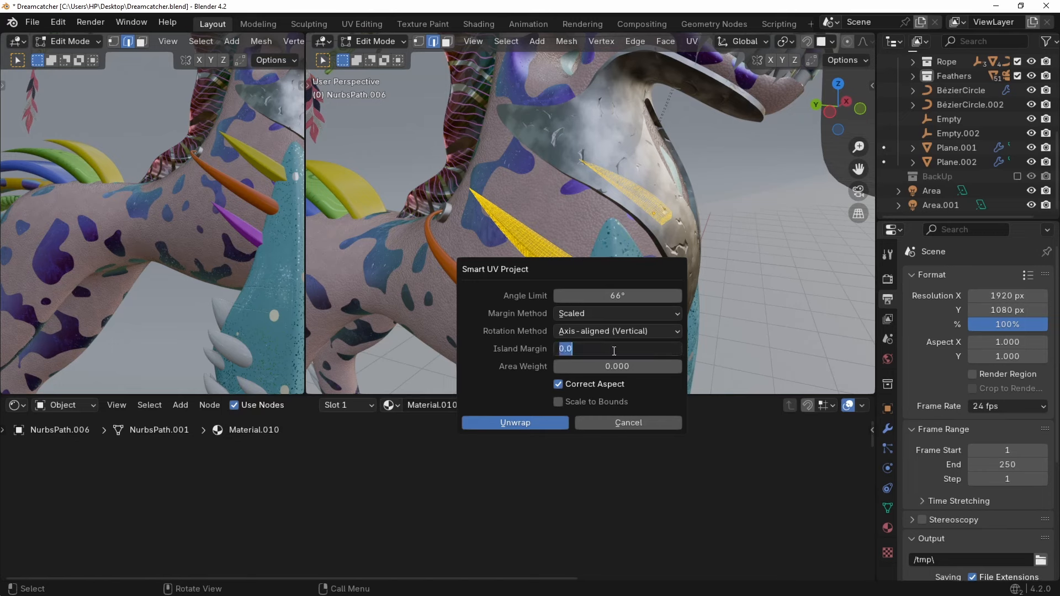
type("0.01")
left_click(529, 423)
left_click(529, 422)
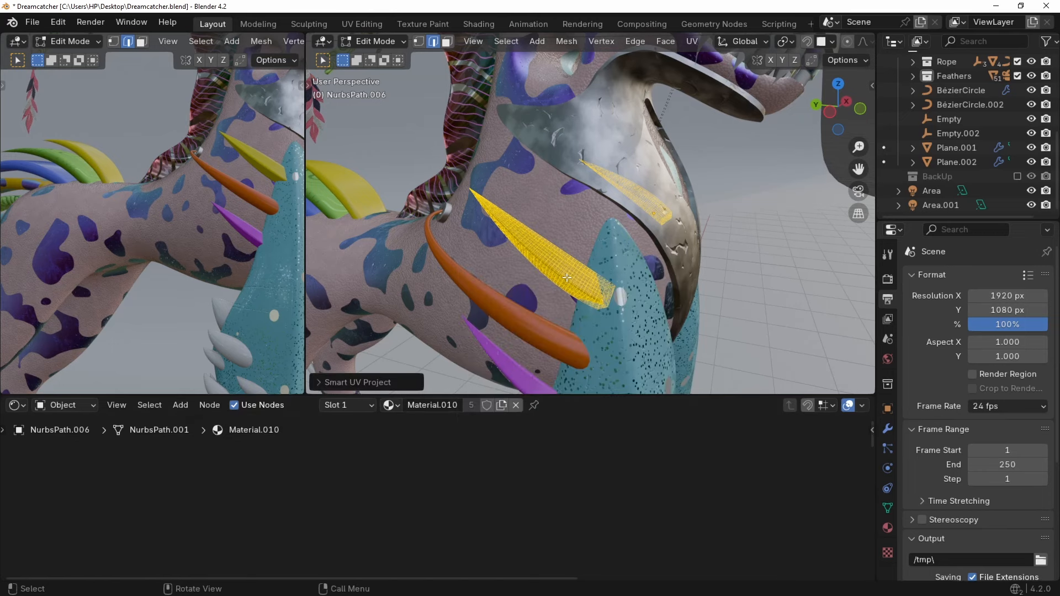
key("Tab")
Replace the small viewport with a UV Editor and display the yellow spike's full UV layout in it.
left_click(18, 42)
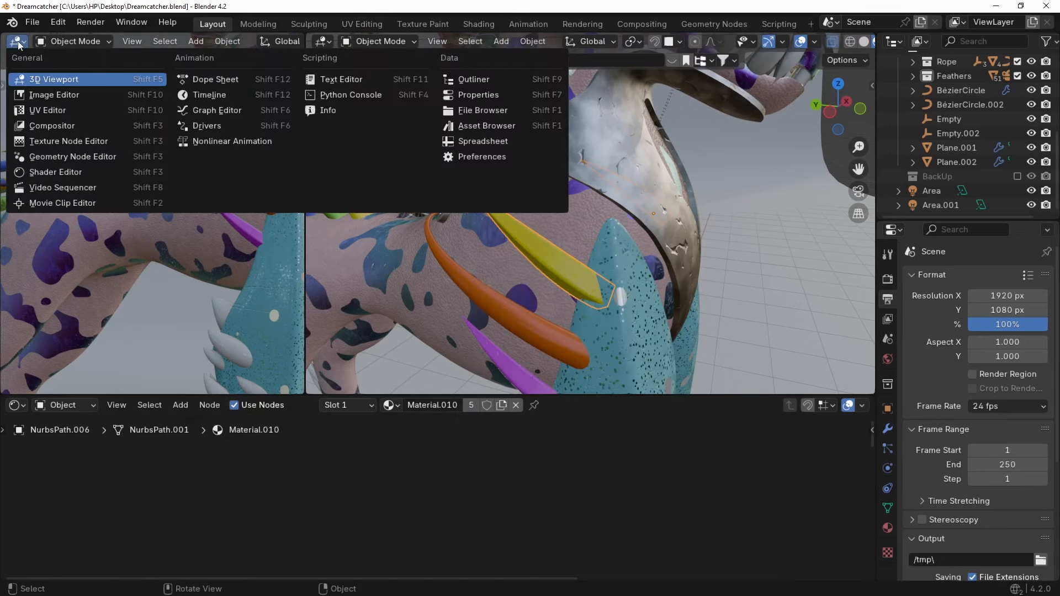
left_click(37, 111)
key("Tab")
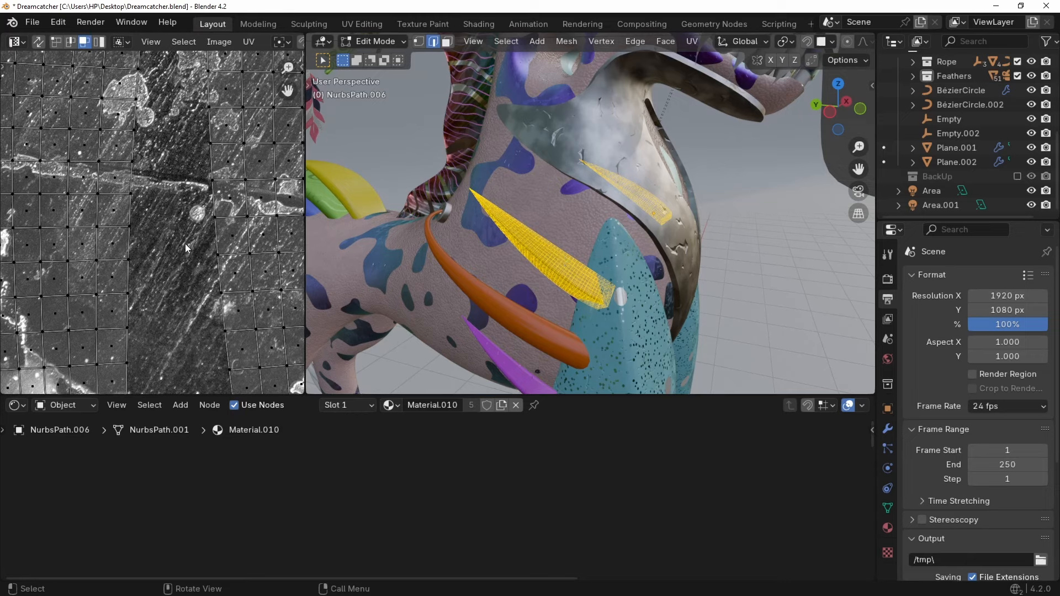
key("Home")
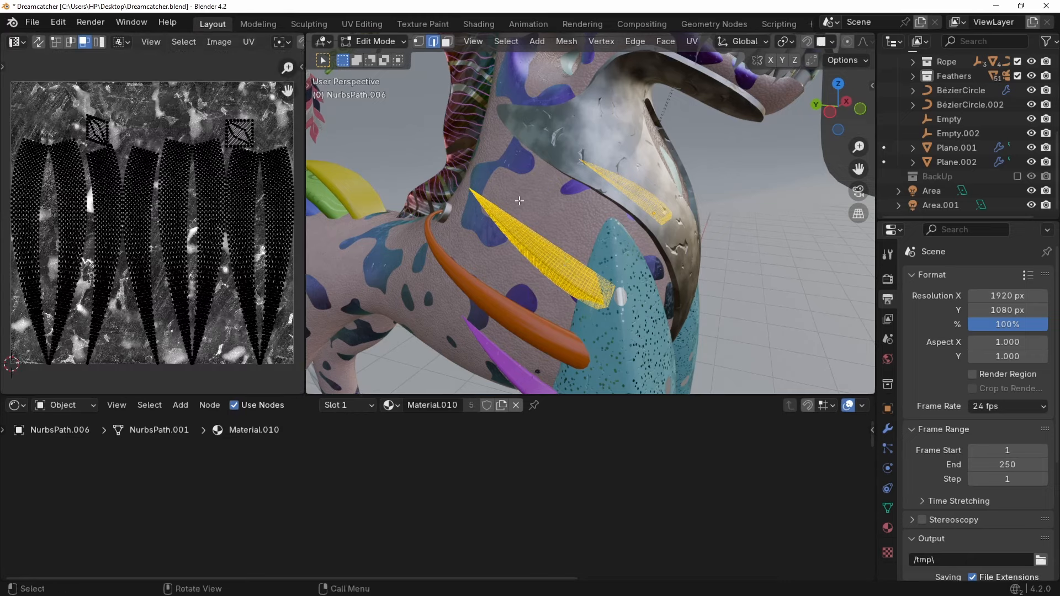
key("Tab")
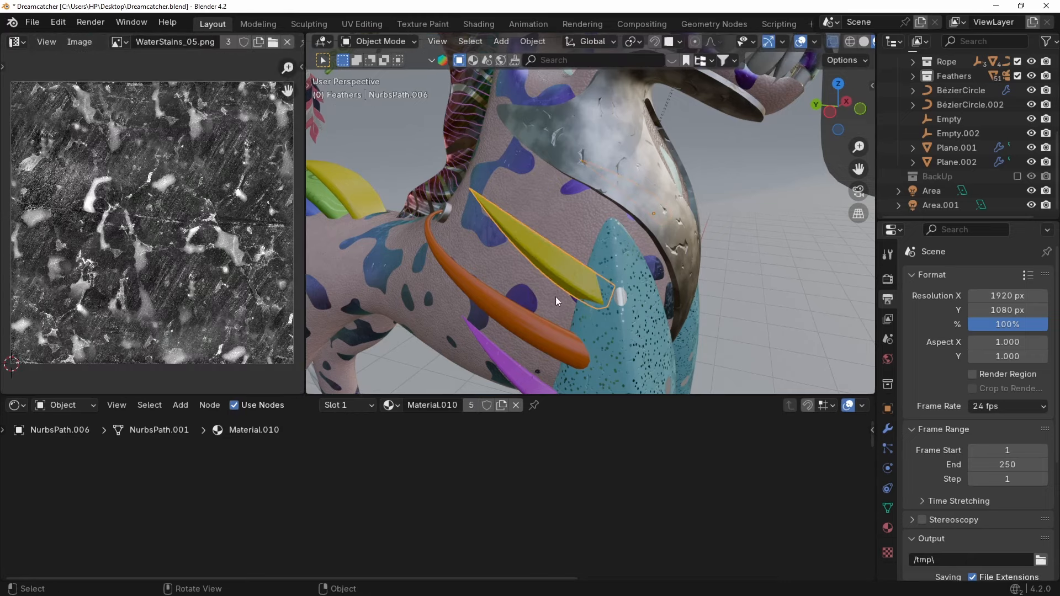
Switch to the browser and get the Ucupaint add-on from its Blender Extensions page.
key("n")
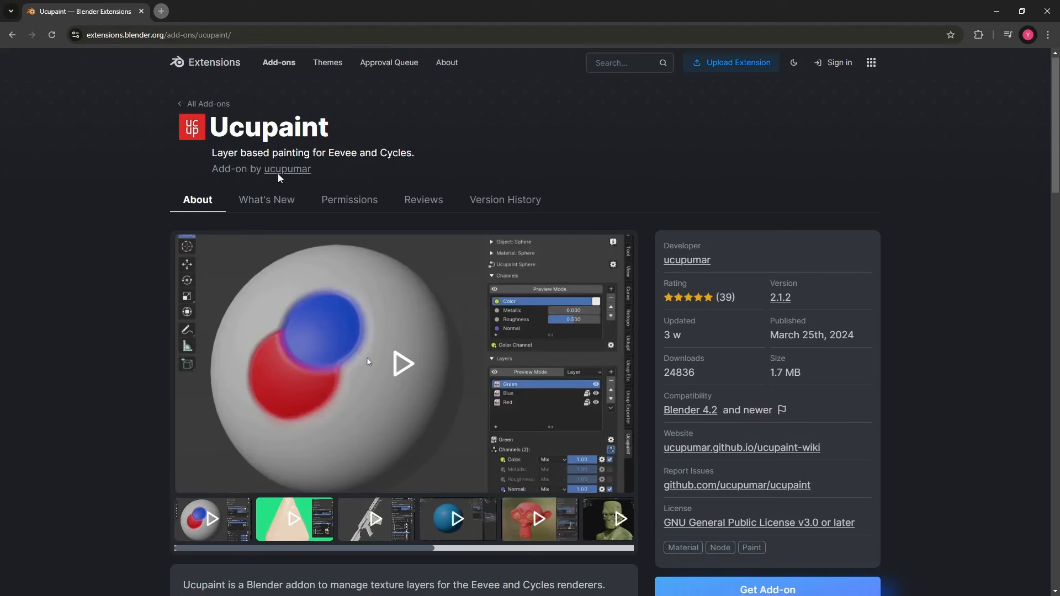
scroll(837, 543, "down", 1)
left_click(828, 549)
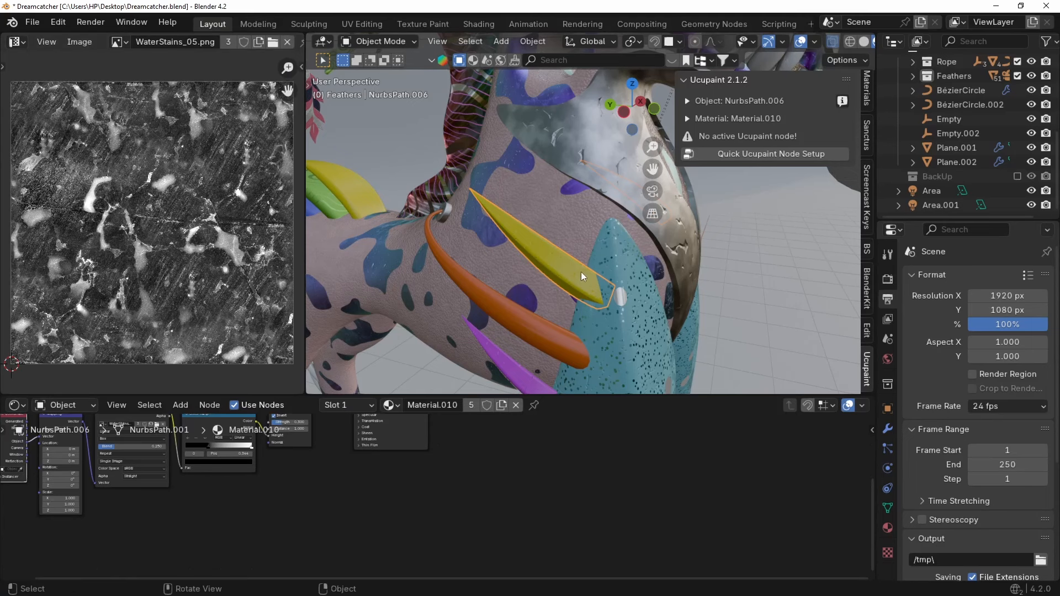
Run the quick Ucupaint node setup on the yellow spike's material as Principled with Color, Metallic, Roughness and Normal channels.
left_click(753, 147)
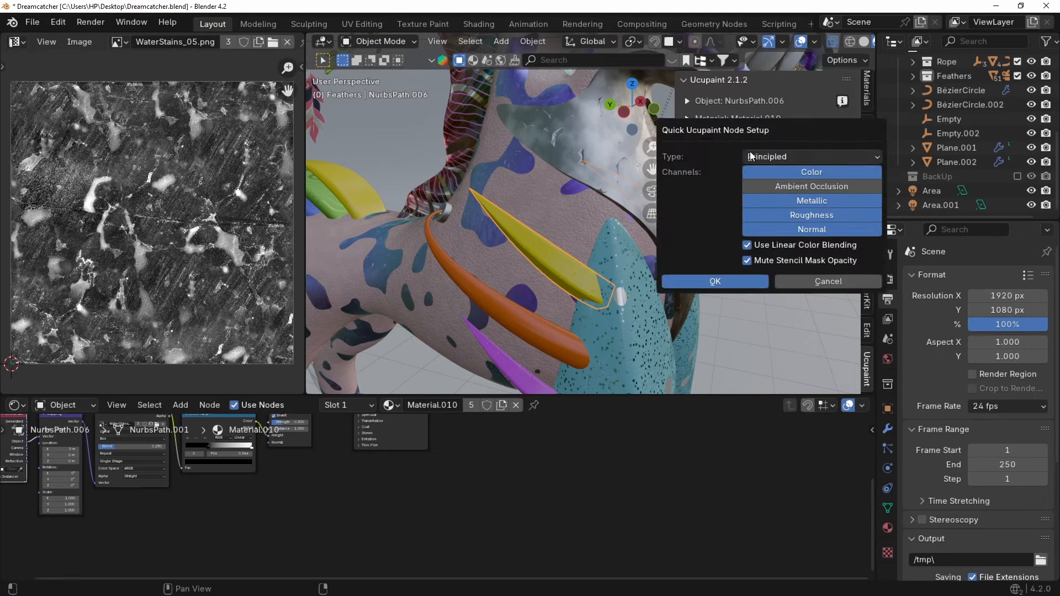
left_click(823, 227)
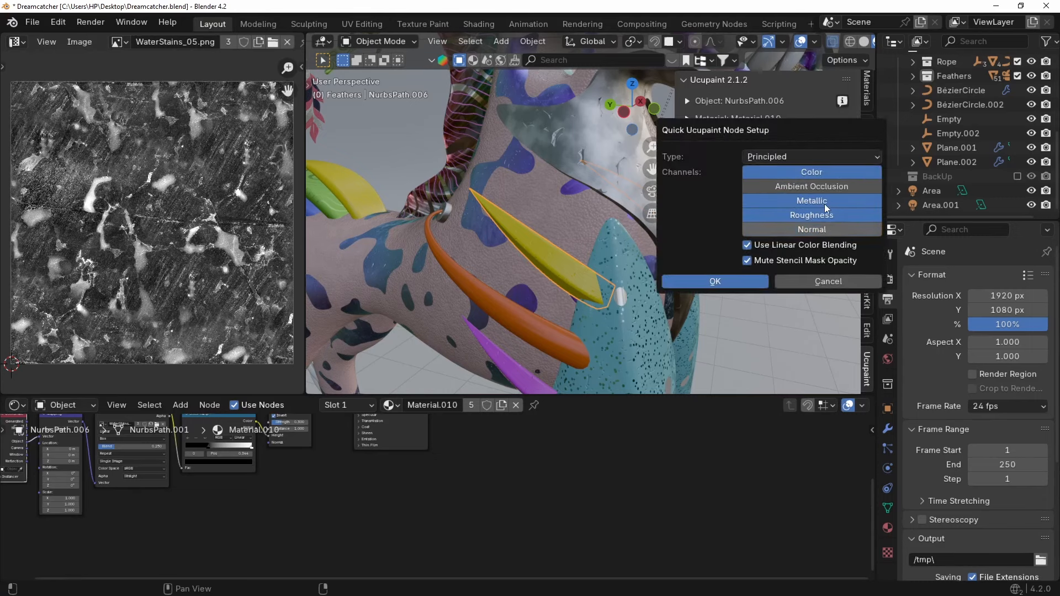
left_click(793, 231)
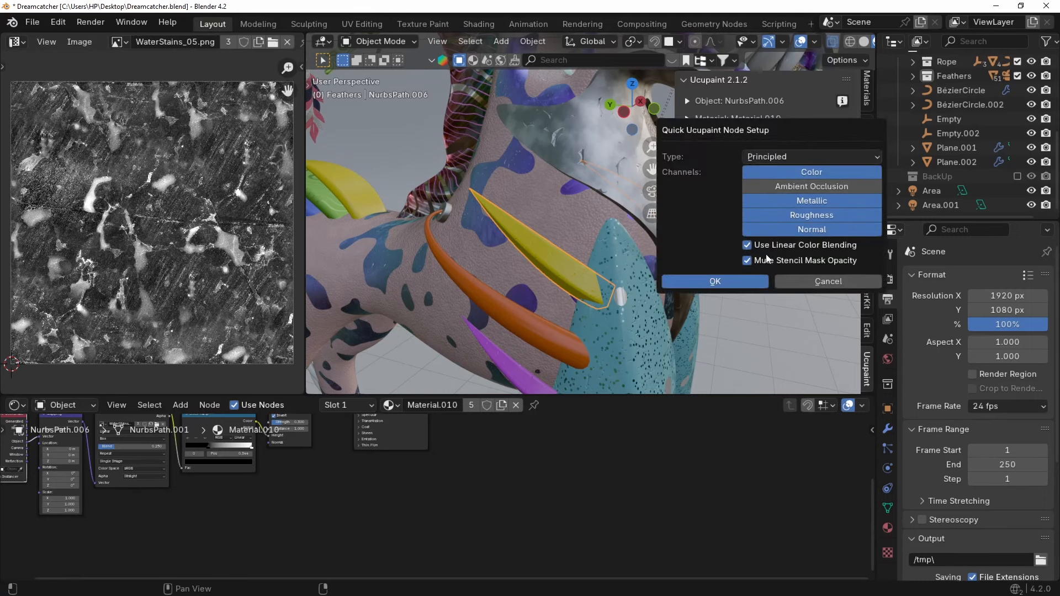
left_click(727, 281)
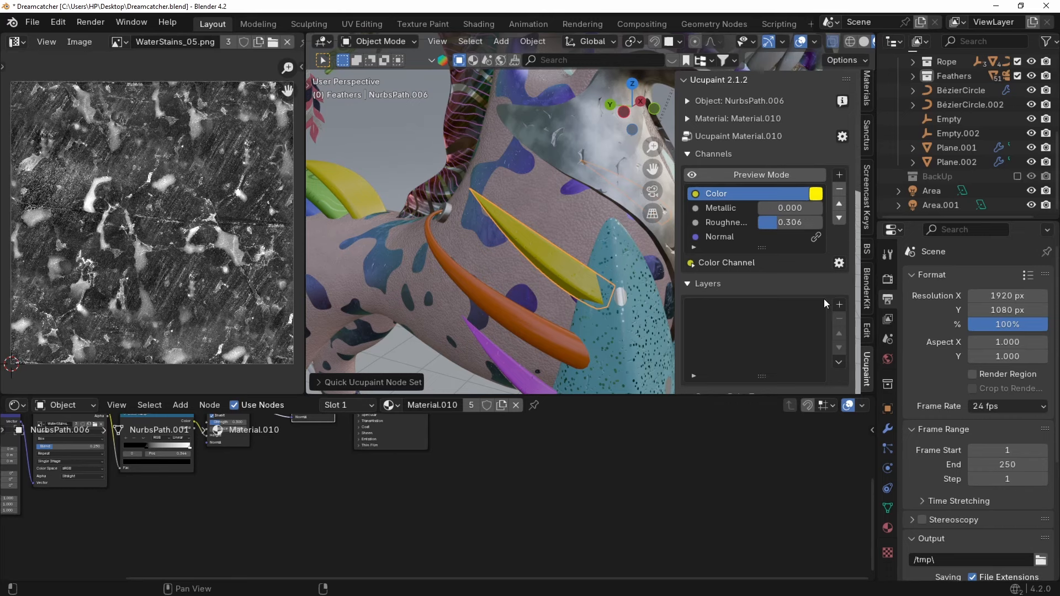
Add a new 1024 by 1024 image layer on the Color channel of the yellow spike's Ucupaint material.
left_click(839, 304)
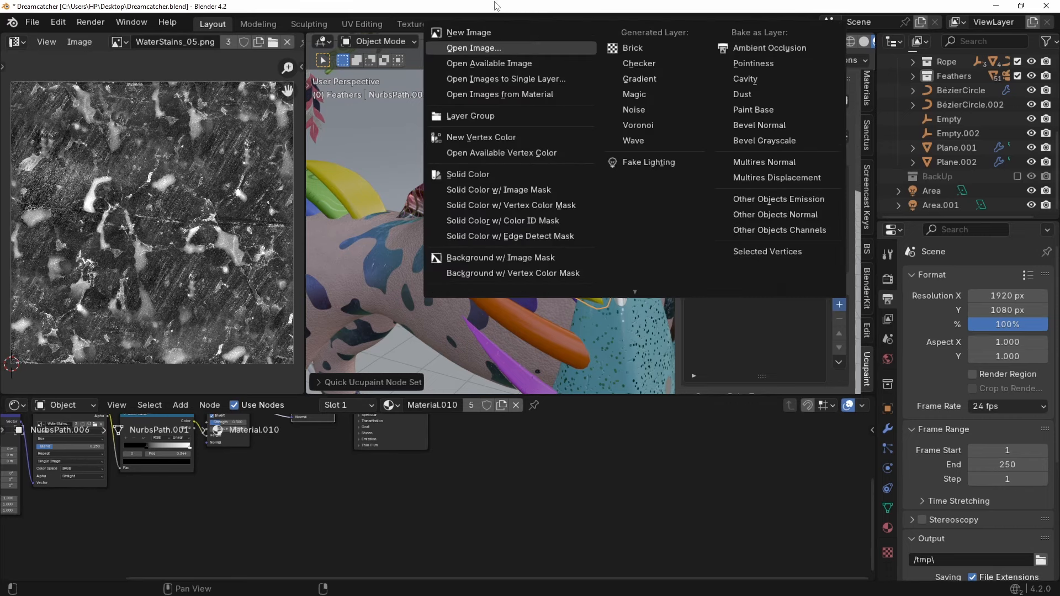
left_click(488, 31)
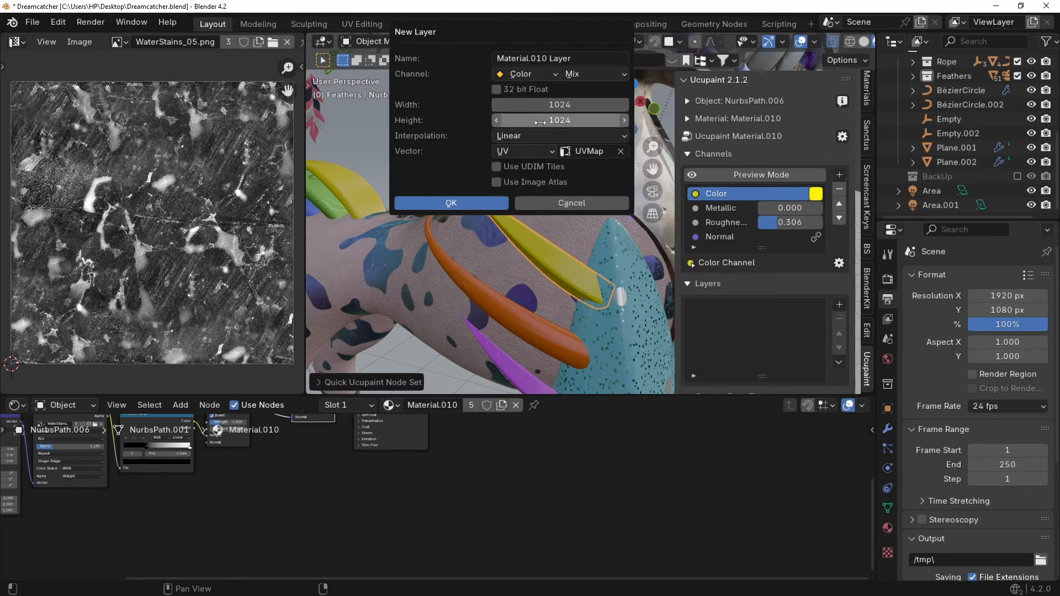
left_click(462, 201)
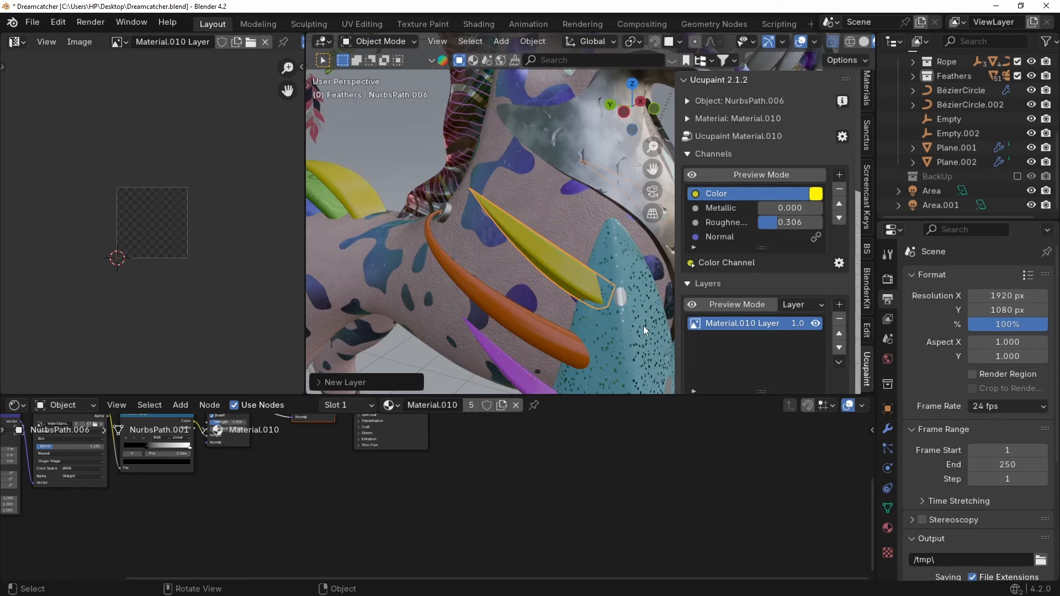
Enter Texture Paint mode with a 20 px brush radius and try a white stroke on the yellow spike.
key("ctrl+Tab")
left_click(651, 192)
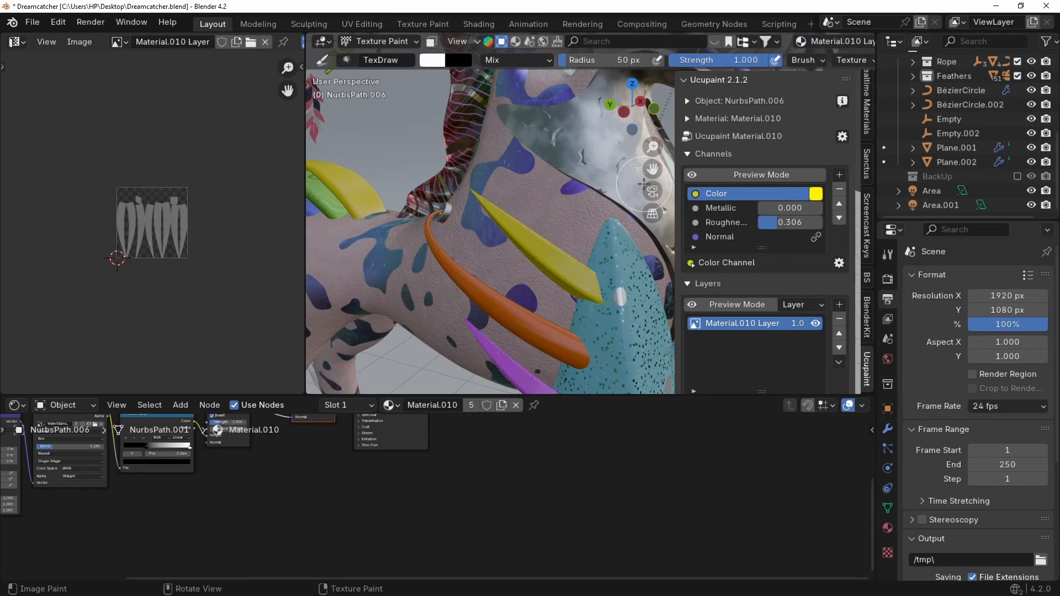
key("f")
left_click(496, 217)
mouse_move(562, 218)
left_mouse_down()
mouse_move(530, 280)
mouse_move(511, 227)
mouse_move(588, 278)
left_mouse_up()
key("ctrl+z")
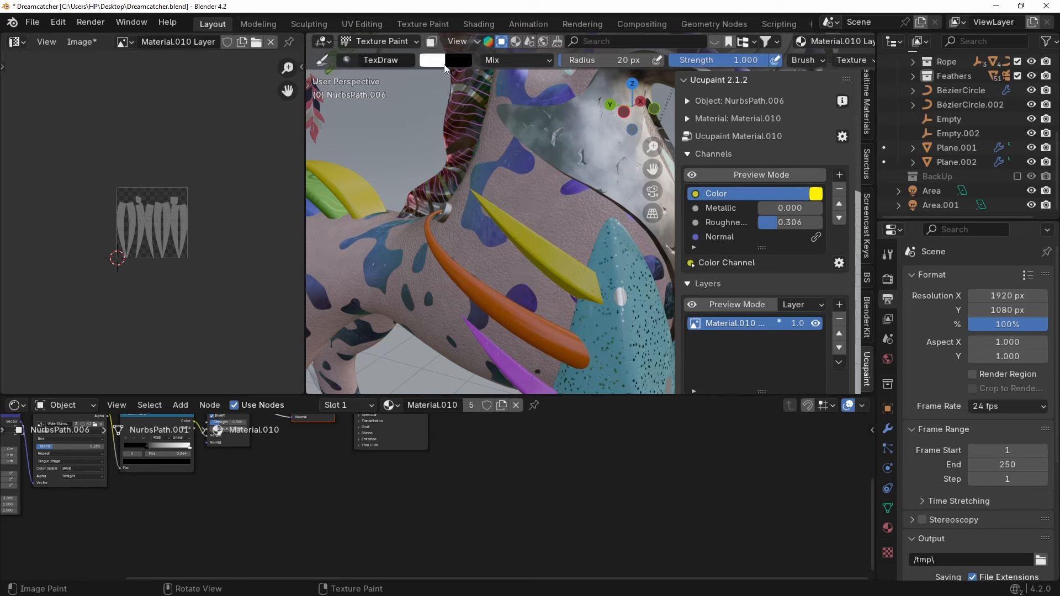
Paint a green stripe and a light blue stripe across the yellow spike.
left_click(429, 64)
left_click(544, 107)
left_click_drag(565, 256, 489, 290)
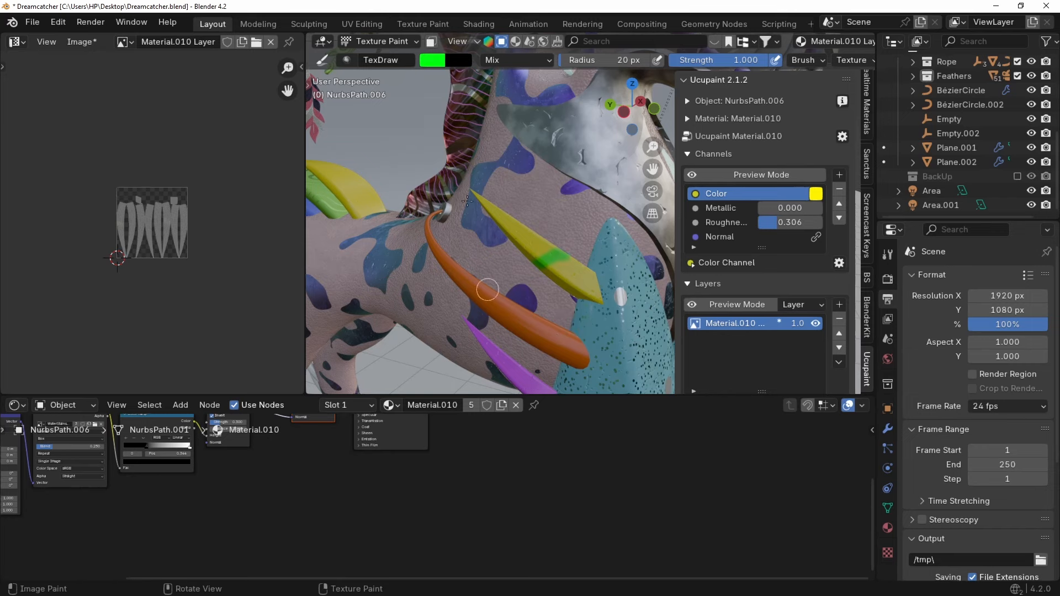
left_click(436, 61)
left_click(512, 87)
left_click_drag(526, 223, 537, 262)
Inspect the painted stripes on the yellow spike and its UV layout, and delete the painted image layer from the Ucupaint layers.
middle_click_drag(538, 320, 520, 237)
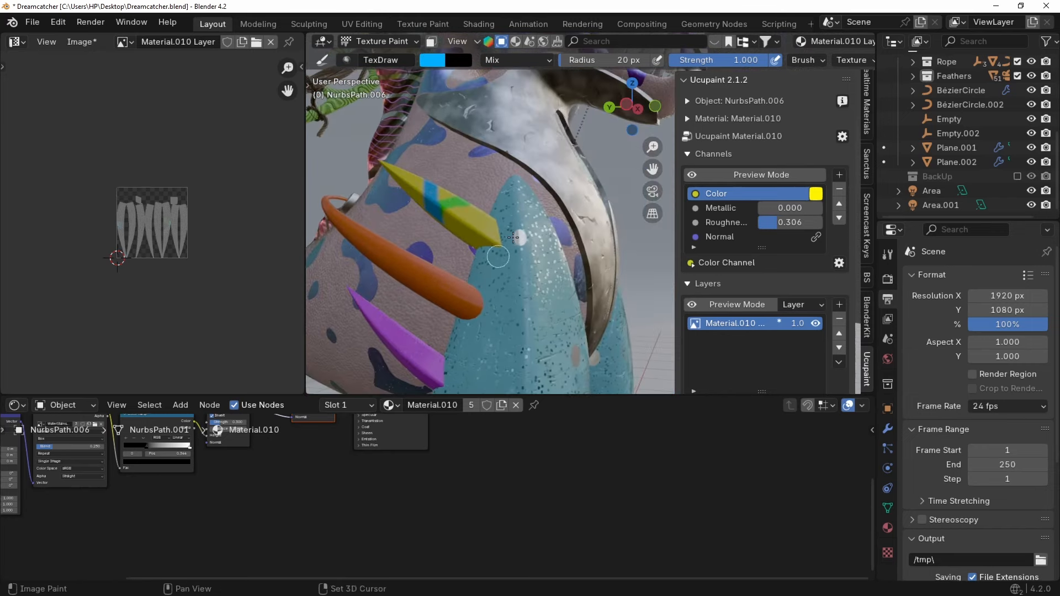
scroll(461, 243, "down", 1)
scroll(478, 243, "up", 2)
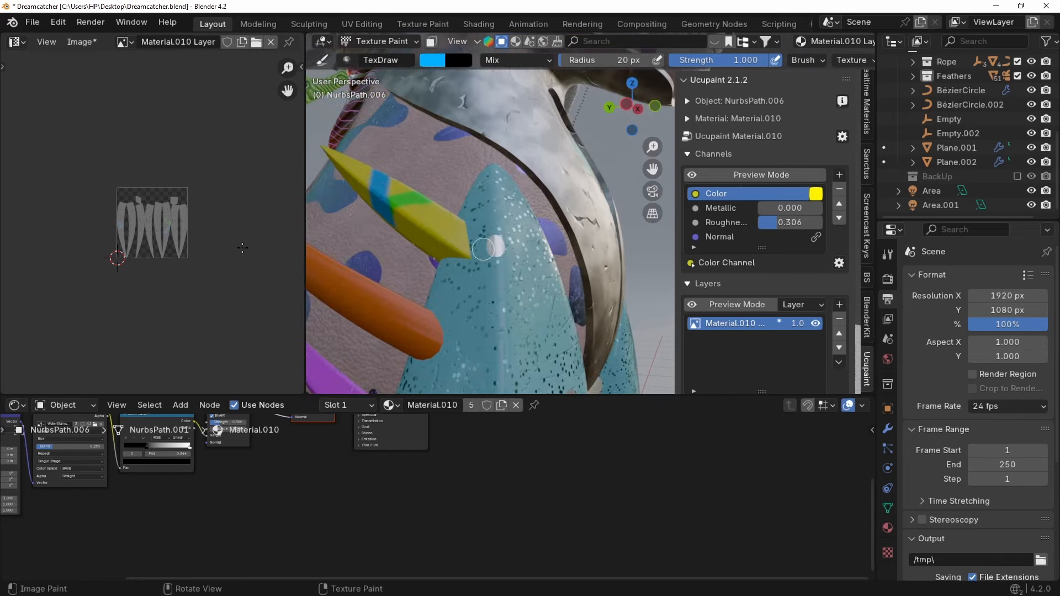
scroll(197, 256, "up", 4)
scroll(197, 256, "up", 2)
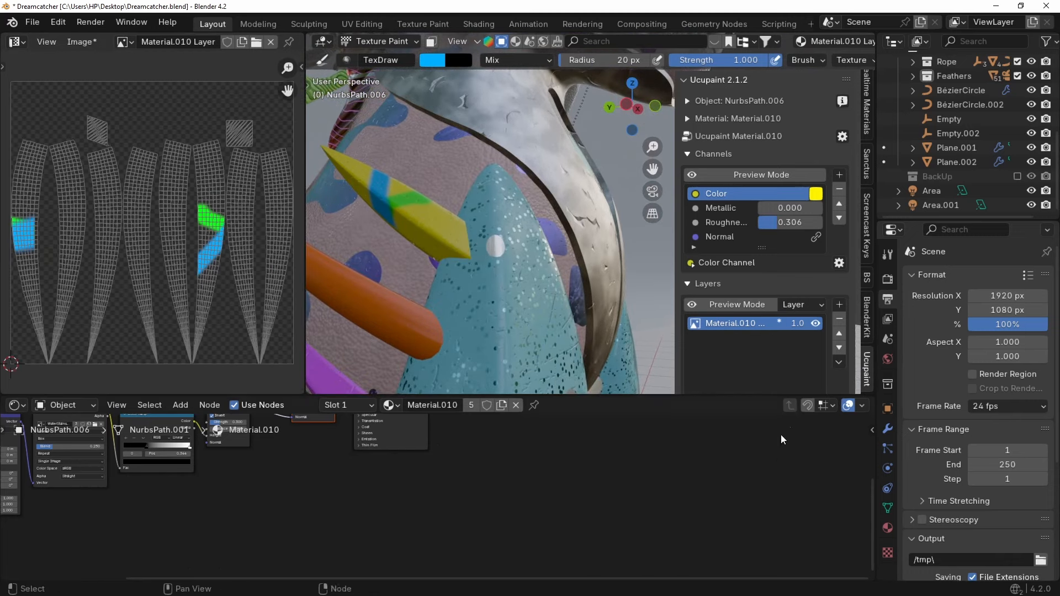
left_click(840, 318)
left_click(827, 354)
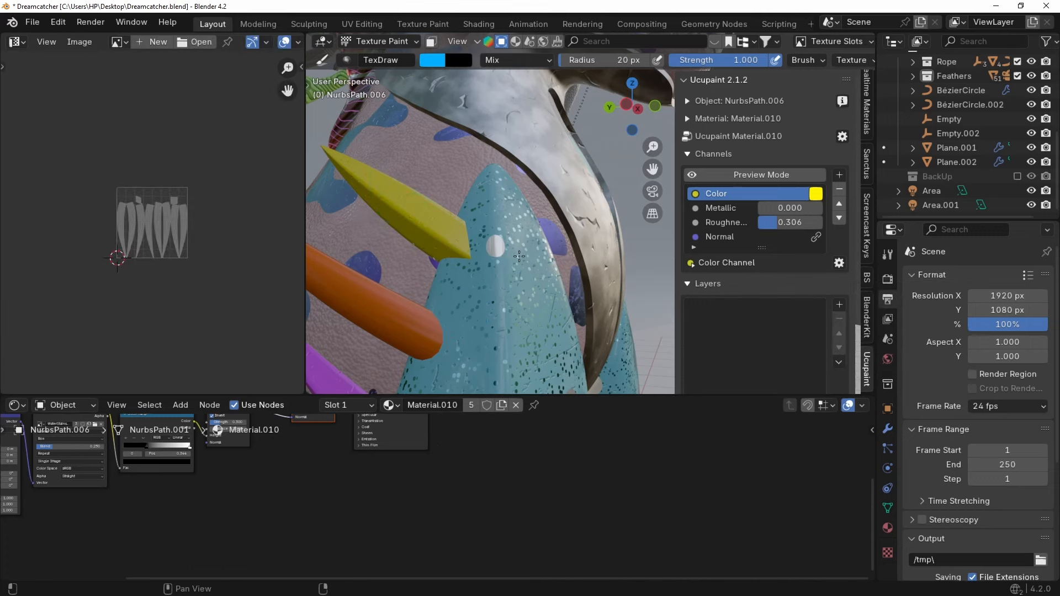
Add a Solid Color layer on the Color channel with a black image mask, 2048 by 2048, to the yellow spike's material.
left_click_drag(762, 395, 761, 444)
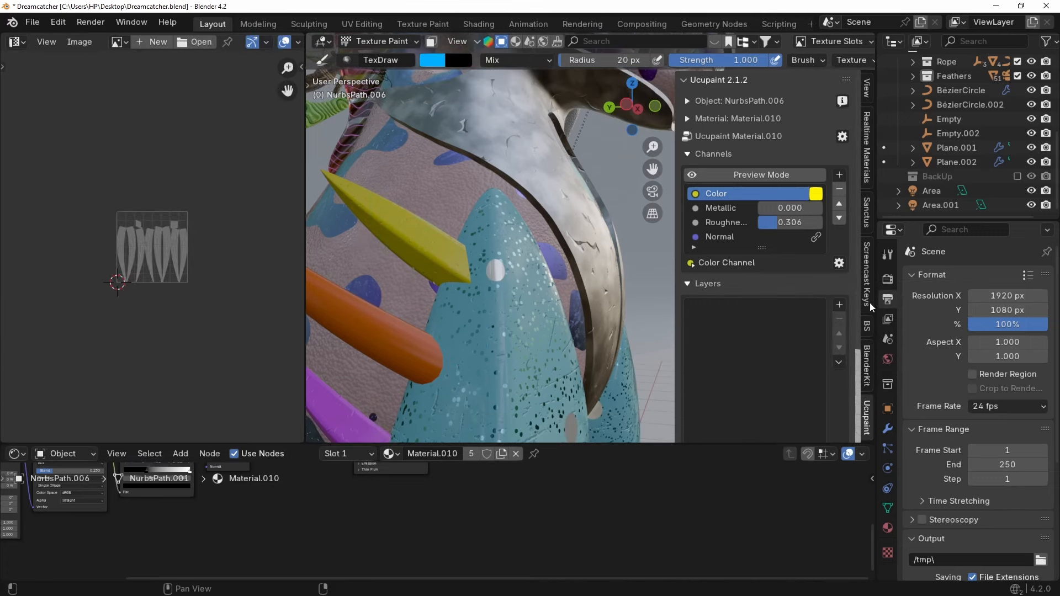
left_click(839, 305)
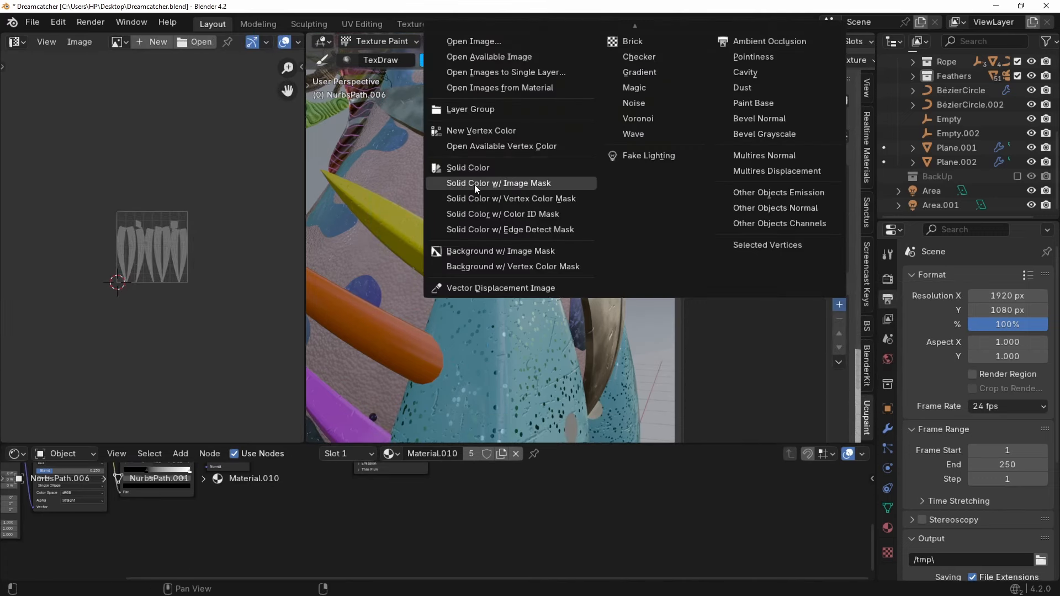
left_click(532, 184)
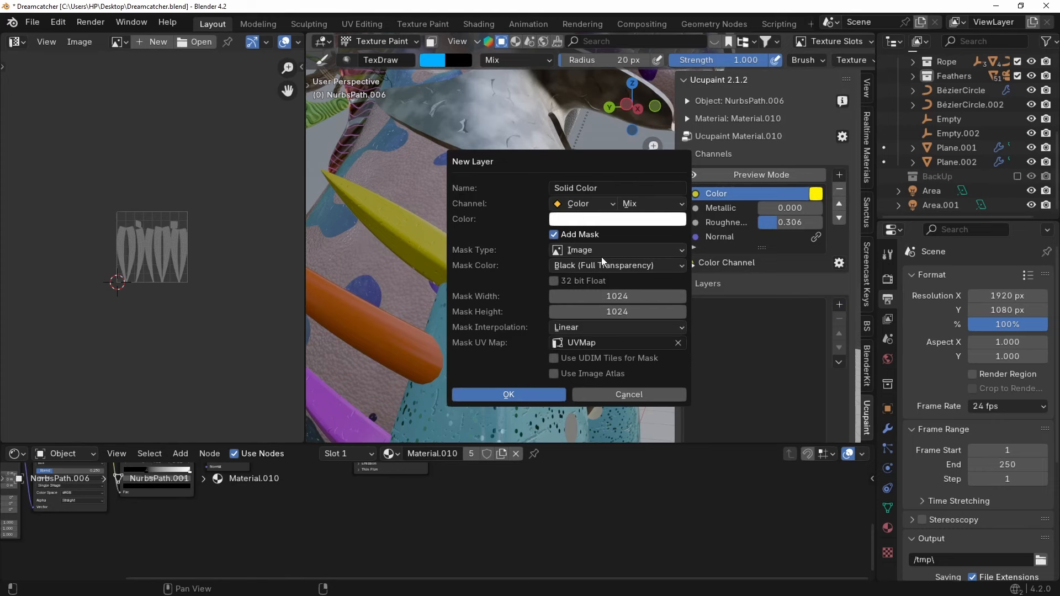
left_click_drag(619, 297, 618, 306)
type("*2")
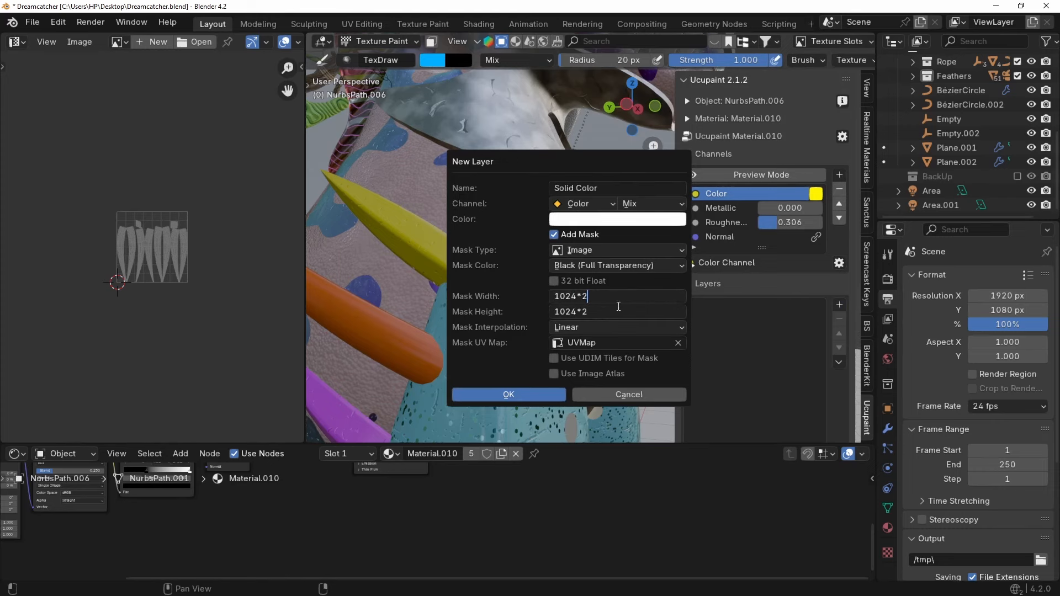
key("Return")
left_click(519, 394)
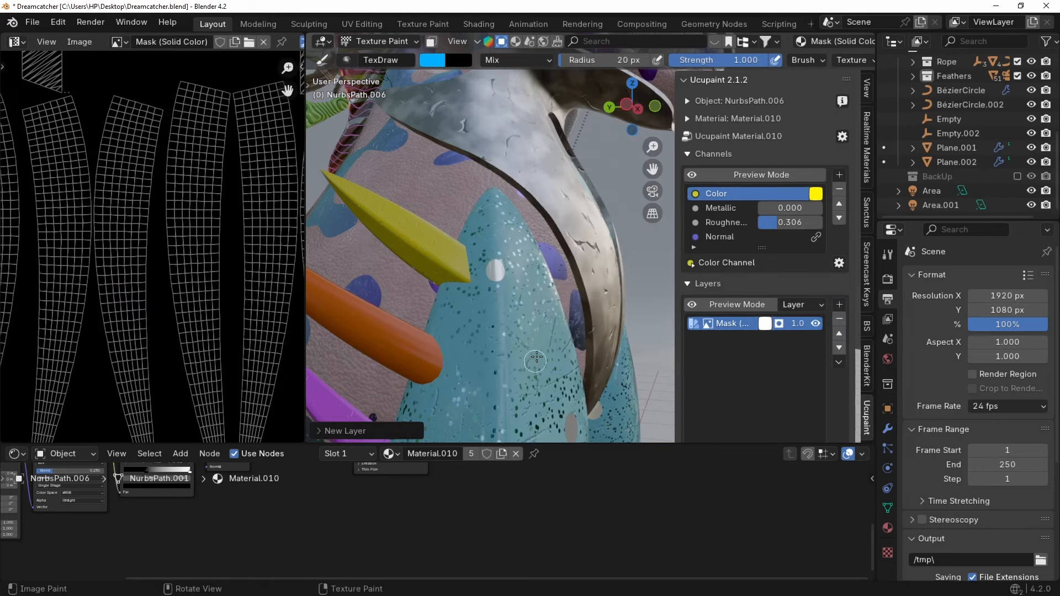
Set the brush color to white, paint a stripe across the yellow spike's mask, and erase part of it with black.
left_click(435, 61)
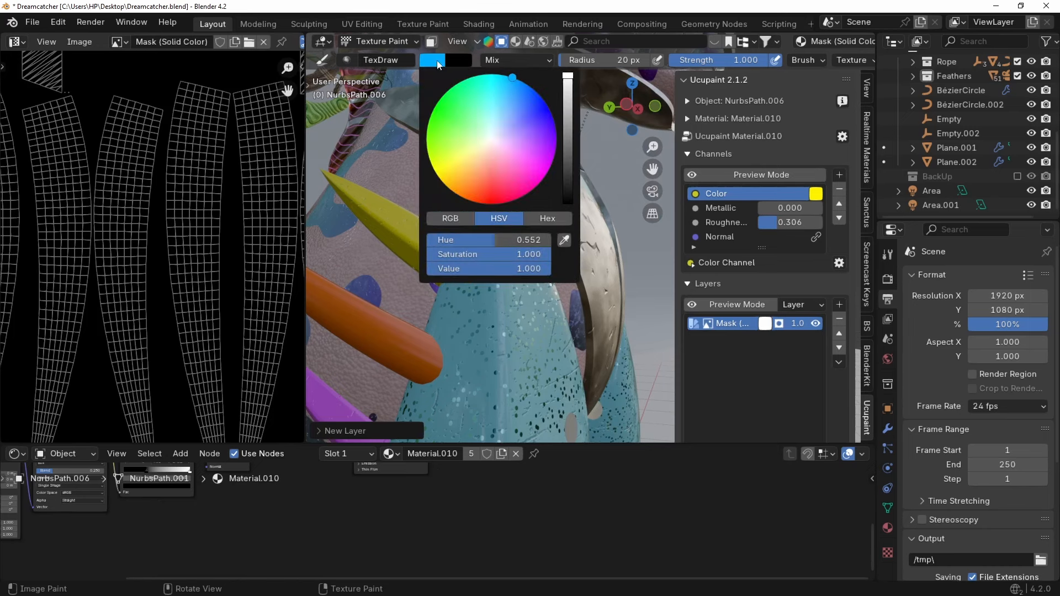
left_click(491, 139)
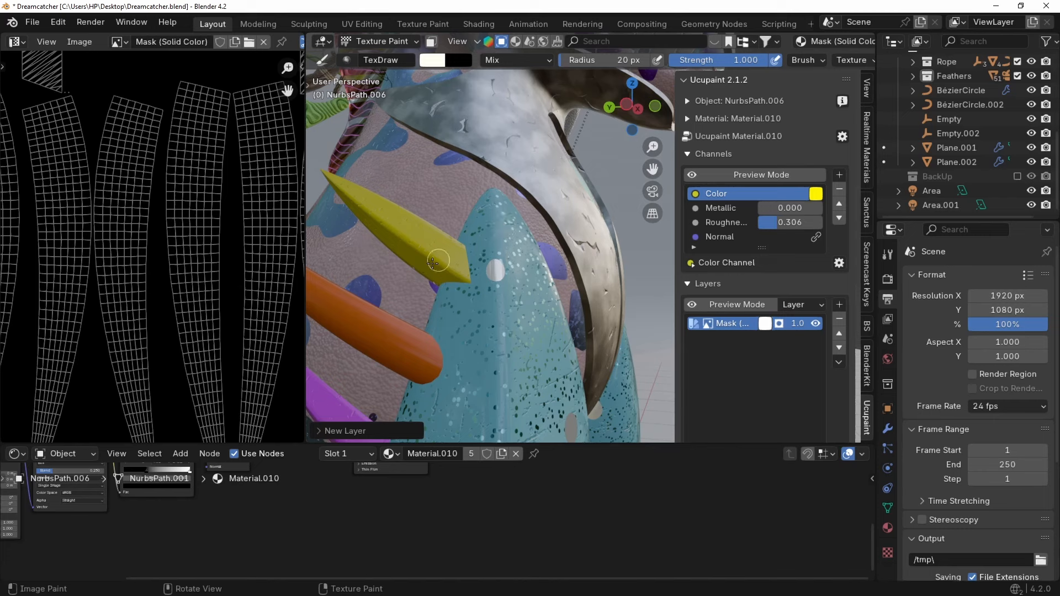
left_click_drag(425, 218, 412, 259)
key("x")
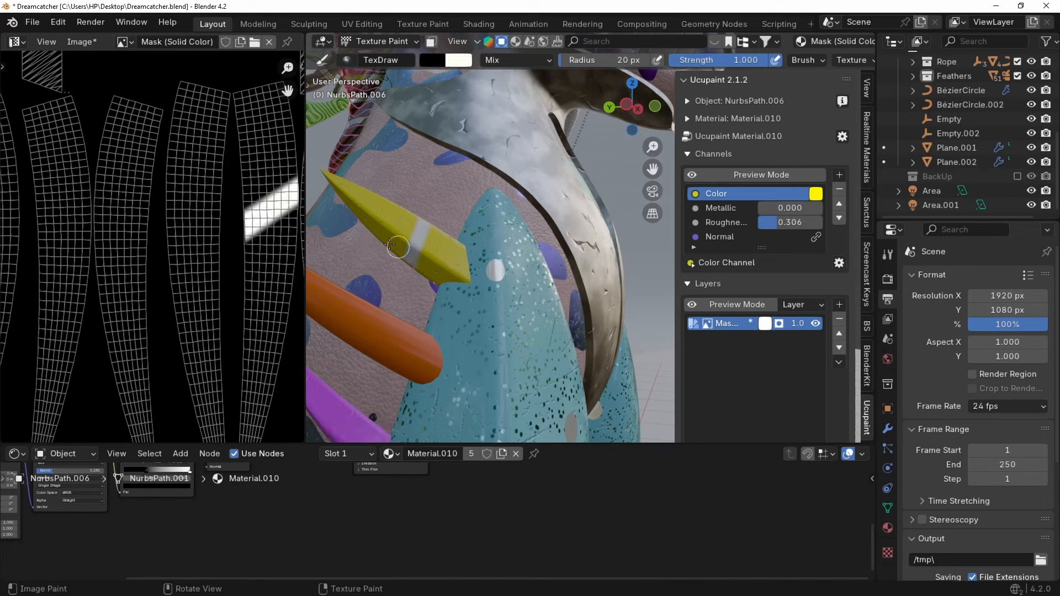
mouse_move(408, 239)
left_mouse_down()
mouse_move(416, 232)
mouse_move(413, 242)
left_mouse_up()
Reduce the brush radius to 8 px and paint thin crossing white strokes beside the stripe on the yellow spike.
mouse_move(497, 302)
middle_mouse_down()
mouse_move(585, 334)
mouse_move(499, 318)
middle_mouse_up()
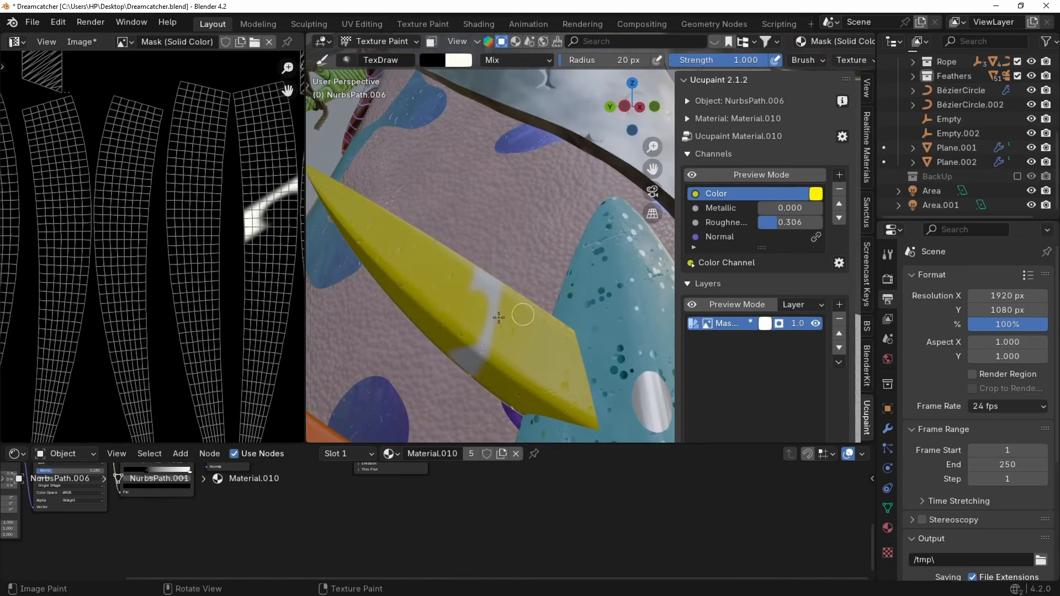
key("f")
left_click(469, 278)
key("x")
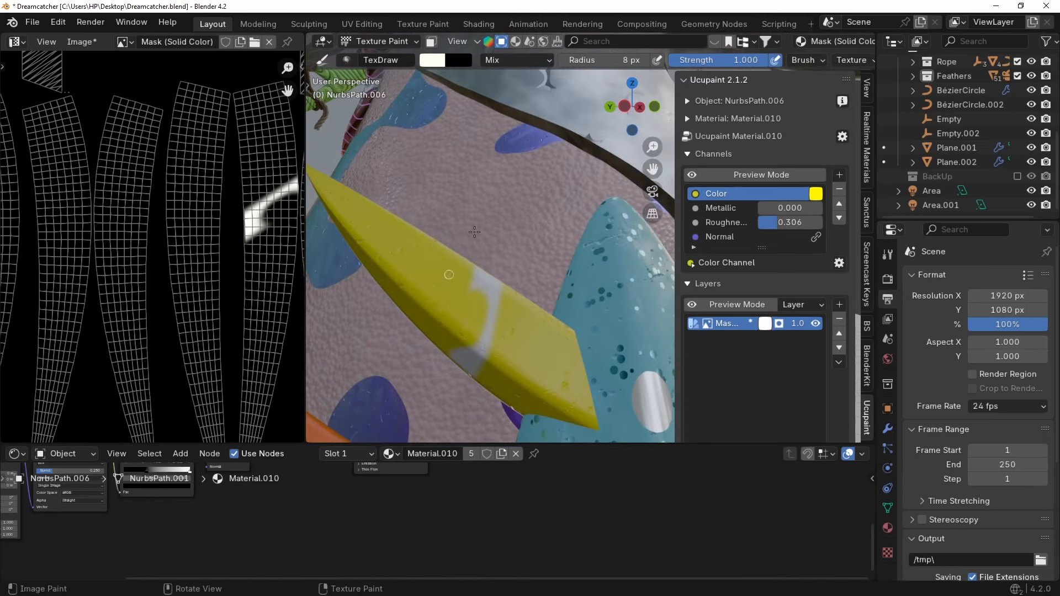
mouse_move(469, 259)
left_mouse_down()
mouse_move(420, 323)
mouse_move(439, 282)
left_mouse_up()
key("x")
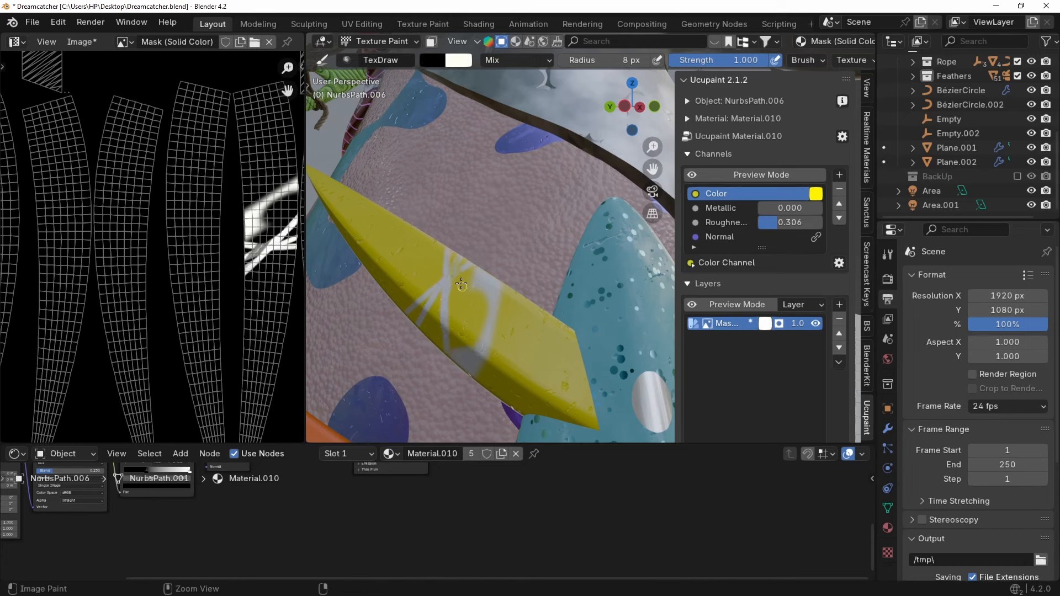
key("x")
left_click_drag(438, 335, 476, 248, "ctrl")
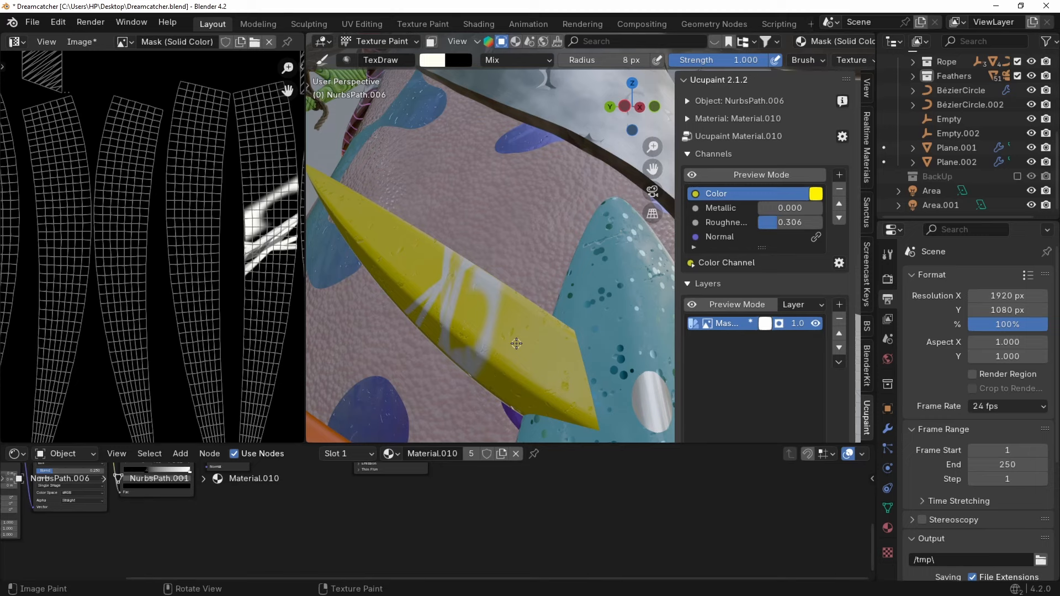
Expand the Solid Color layer's channels and enable its Metallic channel.
middle_click_drag(516, 343, 526, 276)
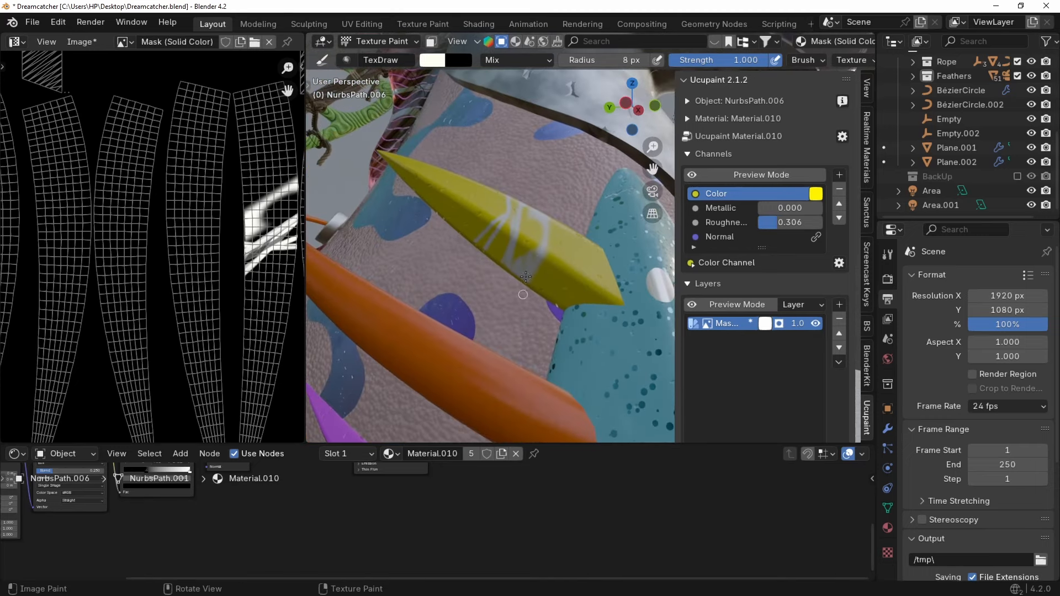
scroll(755, 336, "down", 2)
scroll(716, 406, "down", 3)
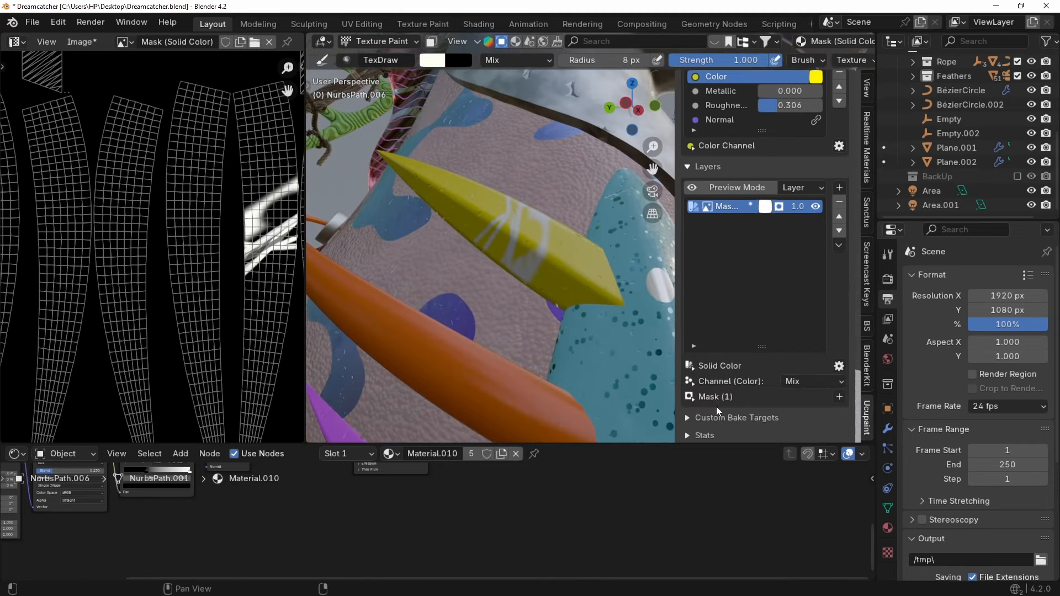
left_click(694, 380)
left_click_drag(735, 448, 737, 536)
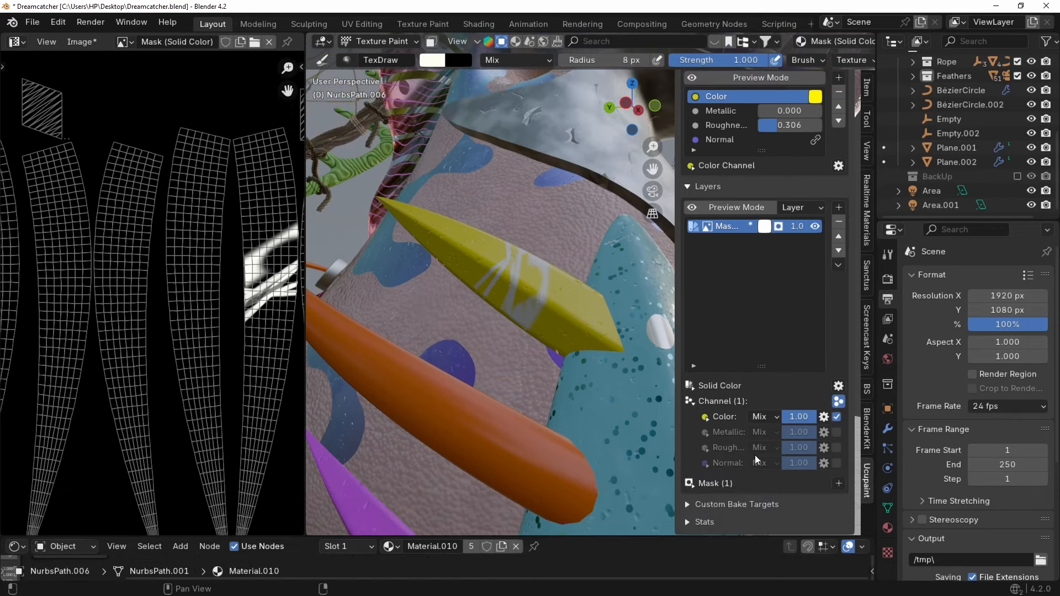
left_click(836, 436)
middle_click_drag(480, 323, 501, 326)
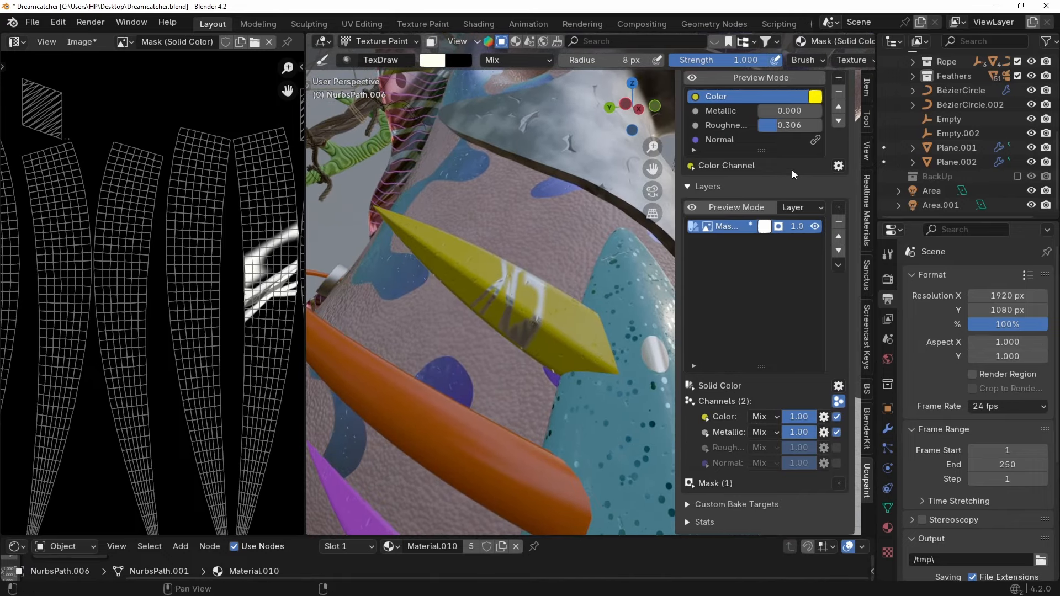
Try a base Metallic of 1.000, and enable the Solid Color layer's Roughness channel with its intensity at 0.00.
left_click_drag(770, 111, 760, 114)
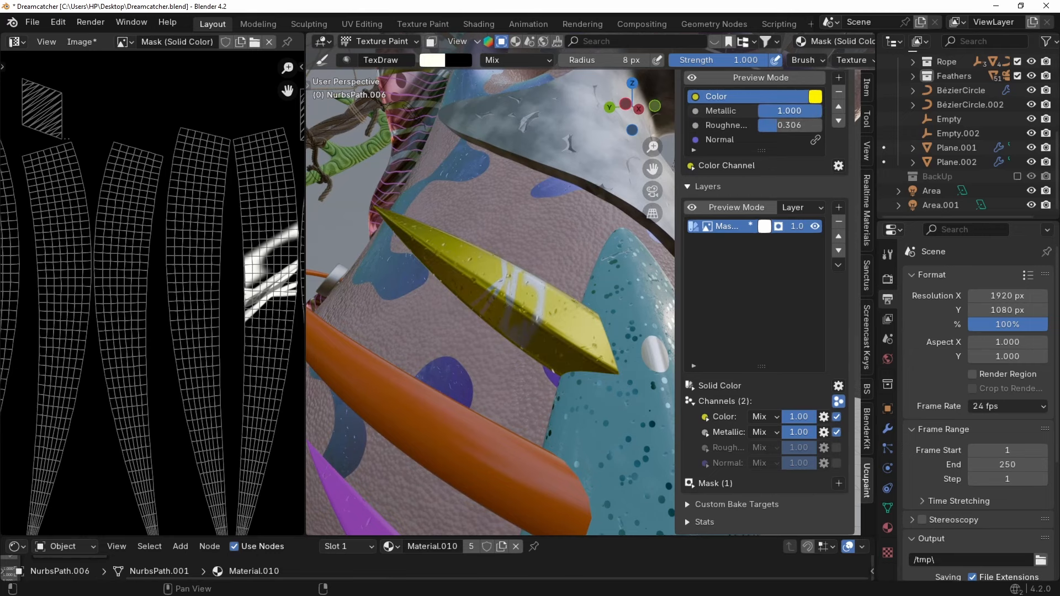
mouse_move(777, 125)
left_mouse_down()
mouse_move(822, 125)
mouse_move(758, 124)
left_mouse_up()
right_click(758, 125)
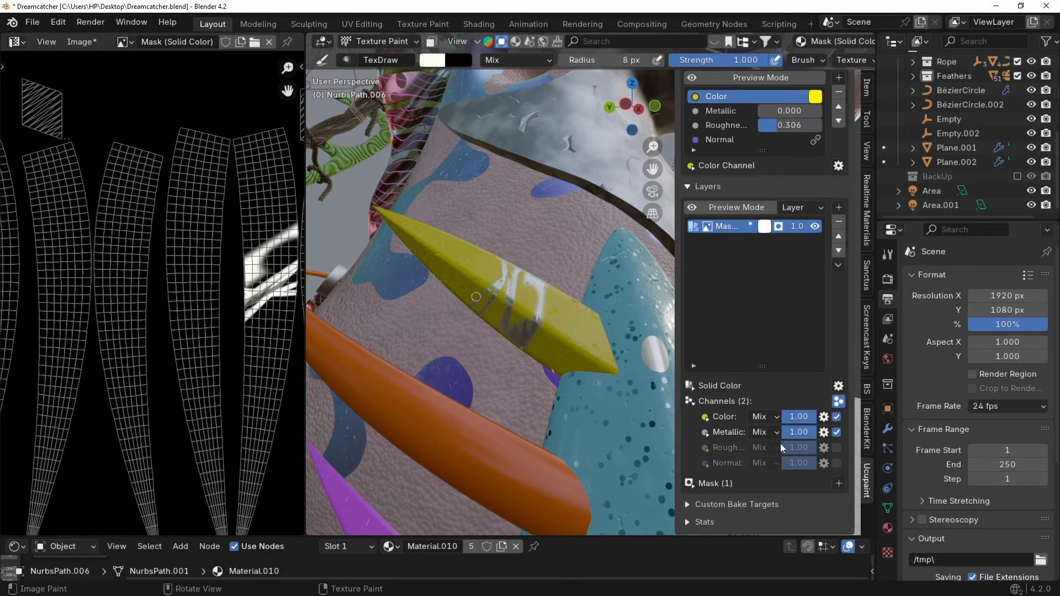
left_click(835, 447)
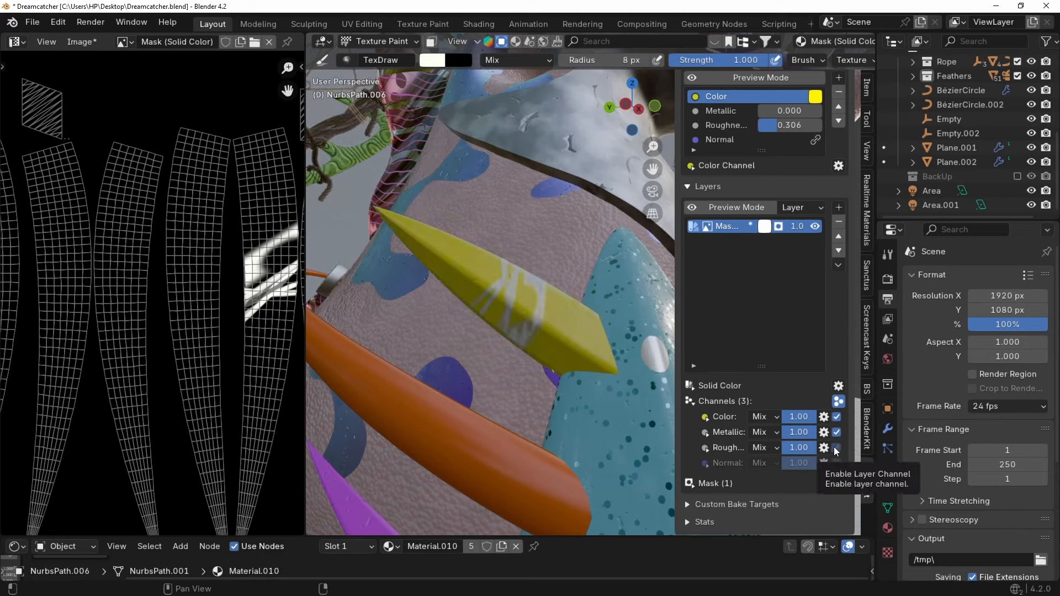
left_click_drag(807, 447, 784, 447)
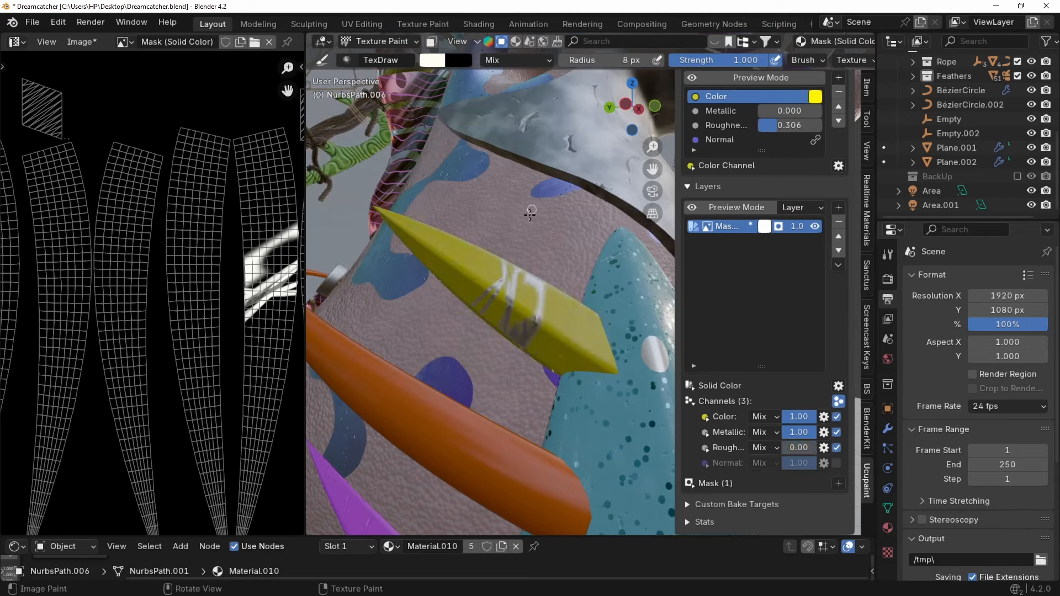
Set the brush radius to 29 px and erase the test strokes from the yellow spike's mask.
key("f")
left_click(542, 198)
mouse_move(532, 318)
left_mouse_down("ctrl")
mouse_move(544, 293)
mouse_move(519, 326)
mouse_move(483, 312)
left_mouse_up("ctrl")
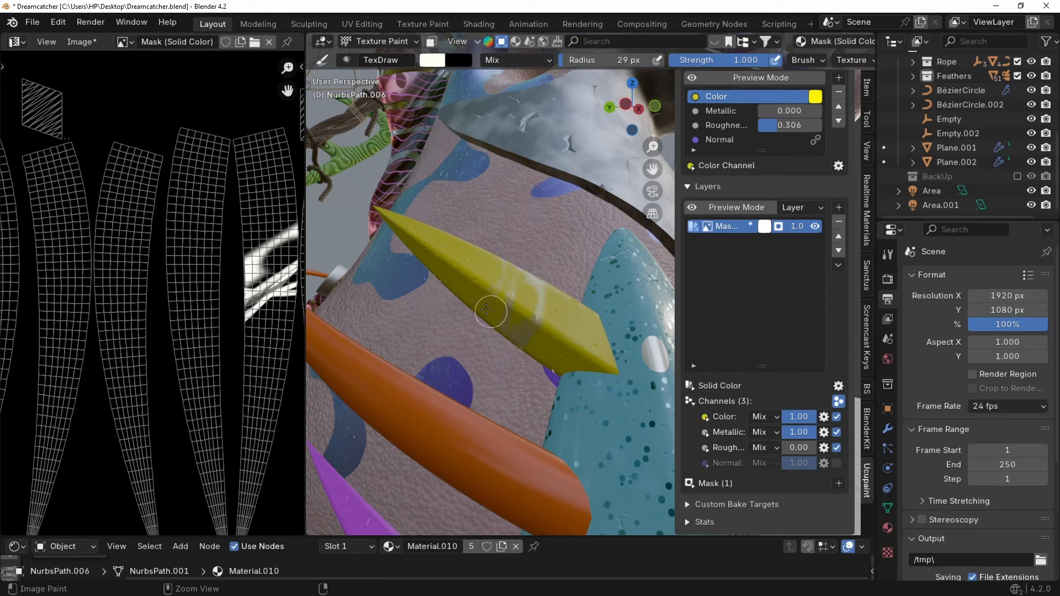
key("shift+f")
left_click(553, 317)
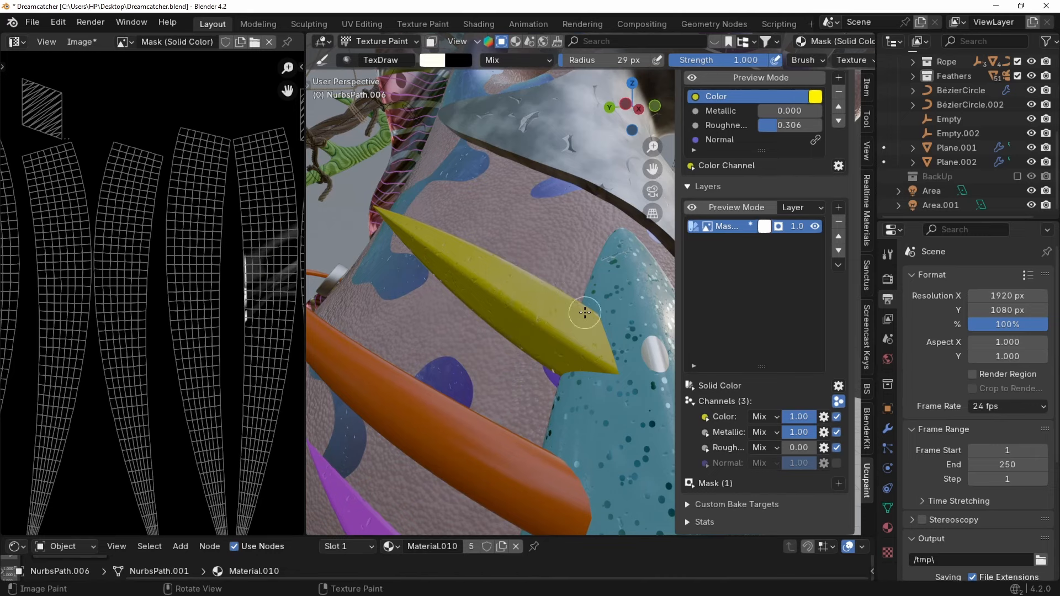
key("n")
middle_click_drag(580, 290, 574, 281)
scroll(566, 309, "up", 5)
mouse_move(569, 370)
middle_mouse_down("shift")
mouse_move(575, 327)
mouse_move(557, 331)
mouse_move(563, 362)
middle_mouse_up("shift")
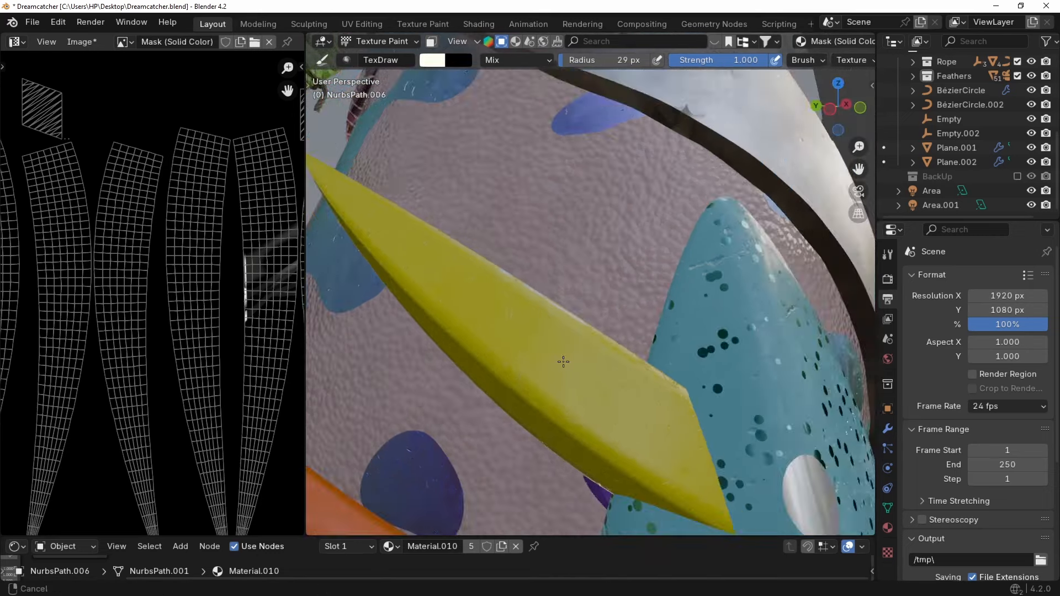
scroll(563, 362, "down", 3)
key("ctrl+z")
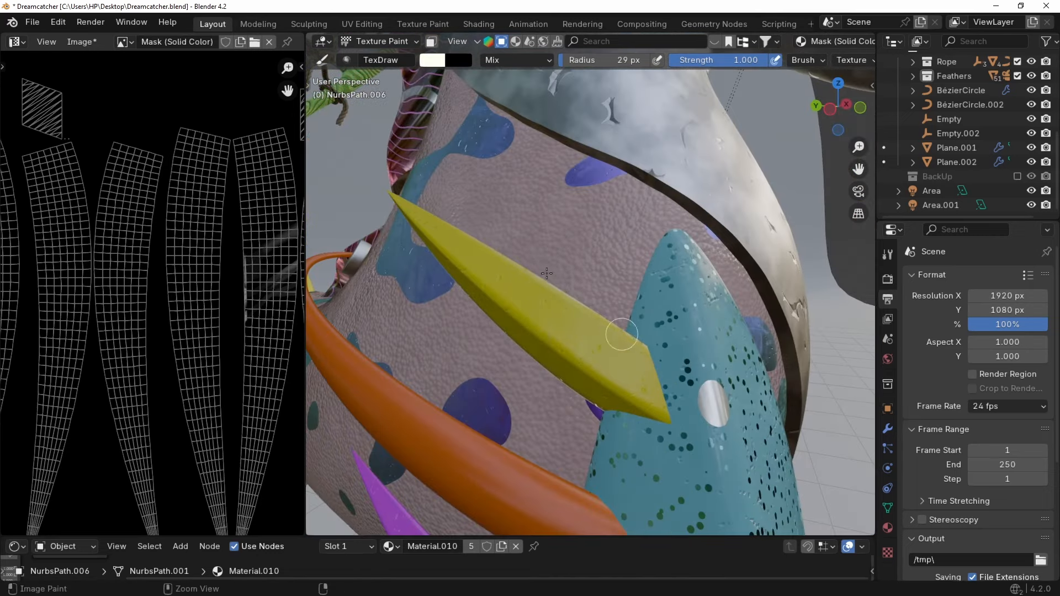
Reduce the brush radius to 7 px and change the brush's stroke method to Line.
key("f")
left_click(559, 319)
middle_click_drag(597, 335, 570, 325)
scroll(828, 58, "down", 6)
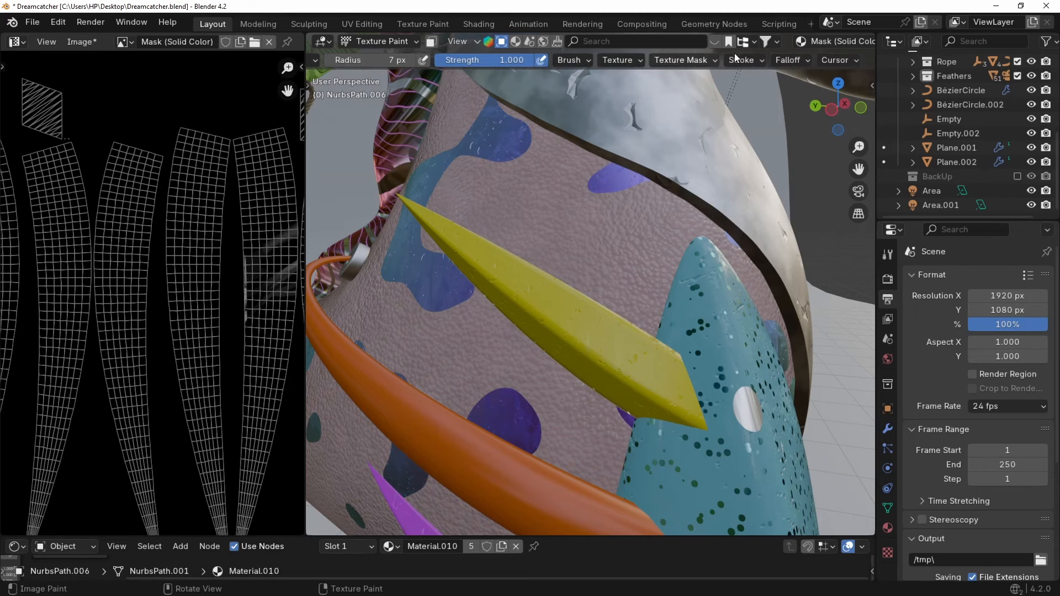
left_click(740, 60)
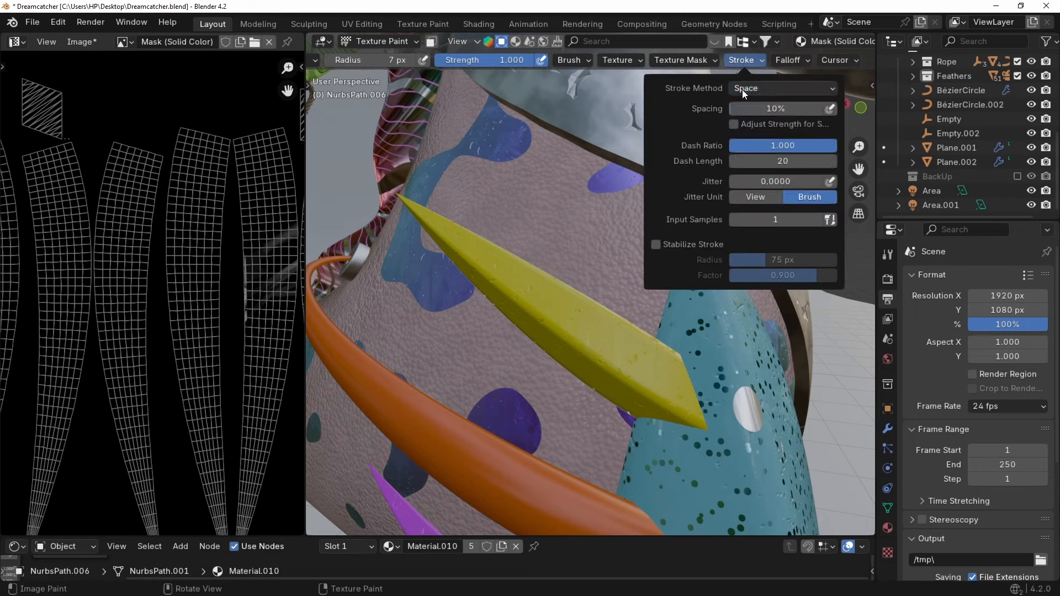
left_click(742, 89)
left_click(744, 181)
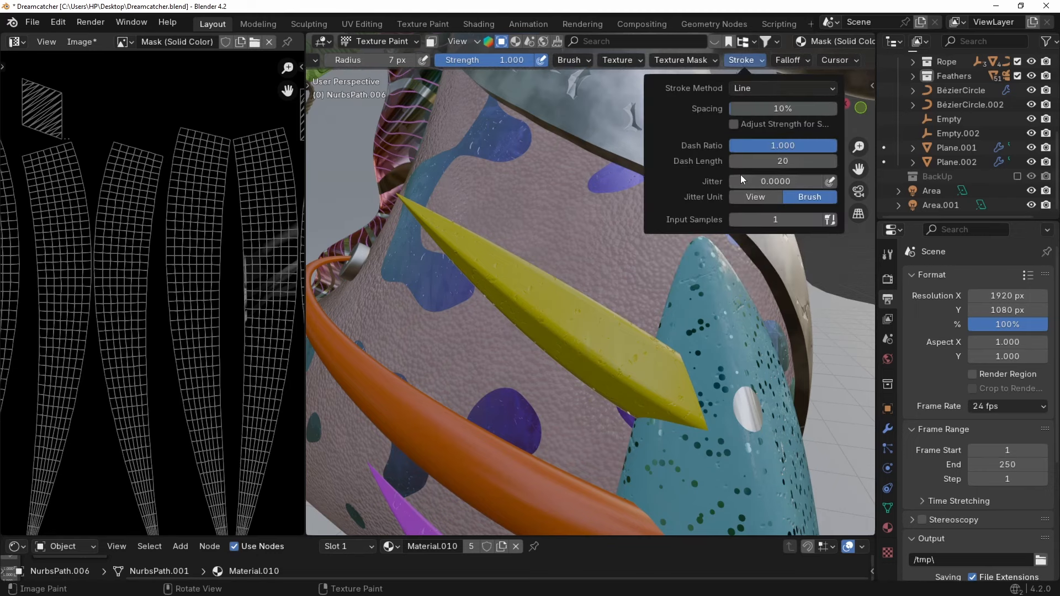
Try lettering the yellow spike with straight white strokes at a 9 px brush radius, and undo the strokes.
scroll(449, 240, "up", 3)
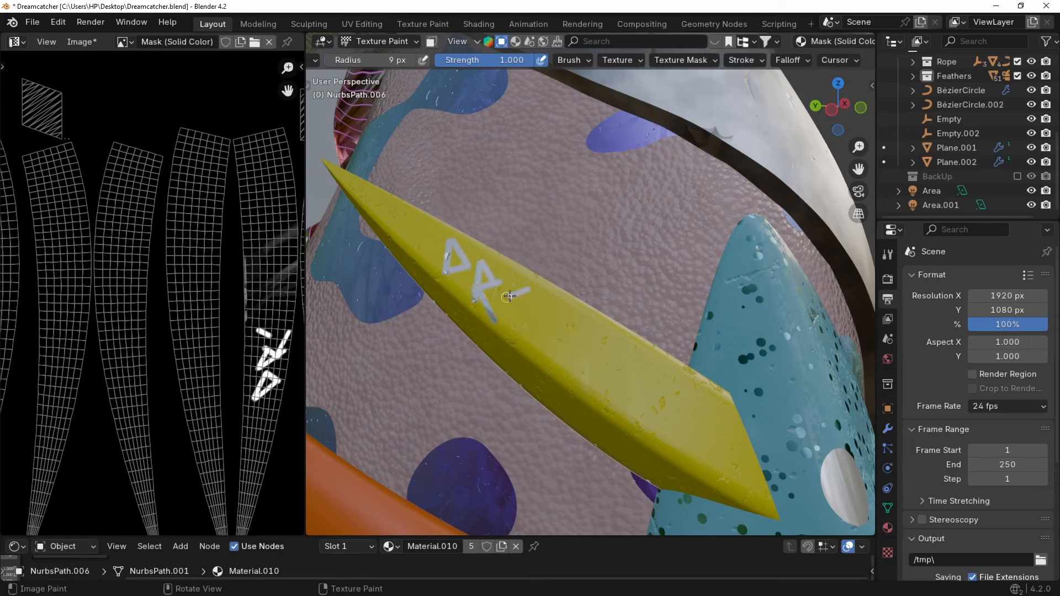
mouse_move(509, 296)
left_mouse_down()
mouse_move(553, 348)
mouse_move(691, 430)
mouse_move(722, 434)
mouse_move(716, 473)
left_mouse_up()
key("ctrl+z")
key("ctrl+z")
key("ctrl+z")
key("ctrl+z")
key("ctrl+z")
key("ctrl+z")
key("ctrl+z")
key("ctrl+z")
key("ctrl+z")
key("ctrl+z")
key("ctrl+z")
key("ctrl+z")
key("ctrl+z")
key("ctrl+z")
key("ctrl+z")
key("ctrl+z")
key("ctrl+z")
key("ctrl+z")
key("ctrl+z")
key("ctrl+z")
Paint the word DREAMCATCHER in straight white strokes along the yellow spike with the 9 px brush.
mouse_move(414, 222)
left_mouse_down()
mouse_move(408, 248)
mouse_move(434, 265)
left_mouse_up()
mouse_move(480, 262)
left_mouse_down()
mouse_move(465, 275)
mouse_move(481, 303)
left_mouse_up()
left_click_drag(522, 299, 506, 332)
mouse_move(559, 321)
left_mouse_down()
mouse_move(551, 352)
mouse_move(579, 366)
mouse_move(580, 381)
left_mouse_up()
mouse_move(635, 374)
left_mouse_down()
mouse_move(657, 399)
mouse_move(652, 428)
left_mouse_up()
mouse_move(684, 412)
left_mouse_down()
mouse_move(671, 447)
mouse_move(690, 469)
left_mouse_up()
middle_click_drag(690, 387, 651, 298)
middle_click_drag(652, 298, 649, 326, "ctrl")
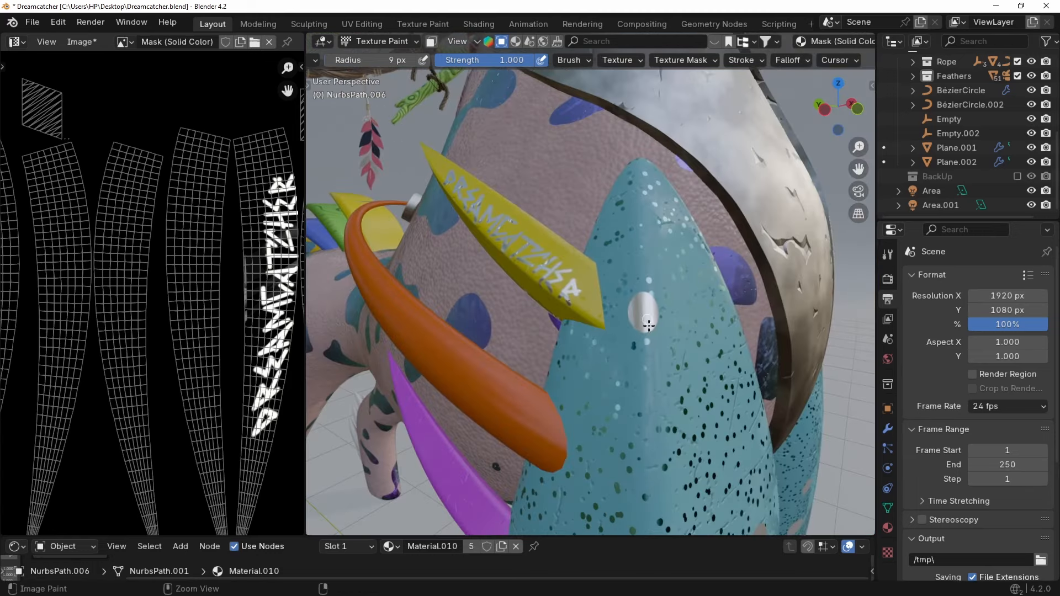
Override the layer's Metallic with 1.00 and its Roughness with 0.00, and set the Roughness channel intensity to 1.00.
key("n")
left_click(707, 435)
left_click(807, 449)
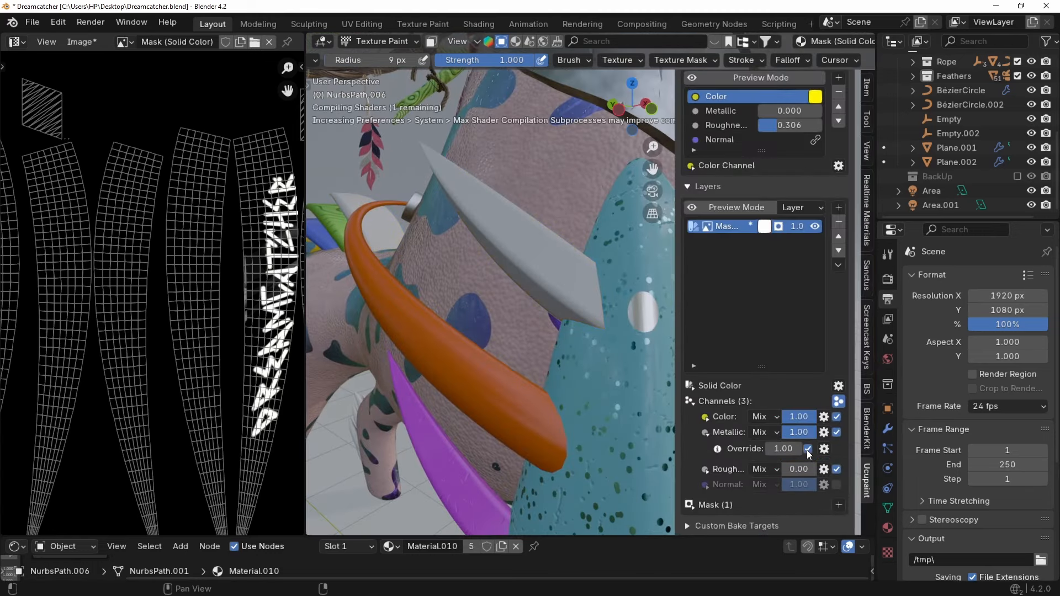
left_click(707, 470)
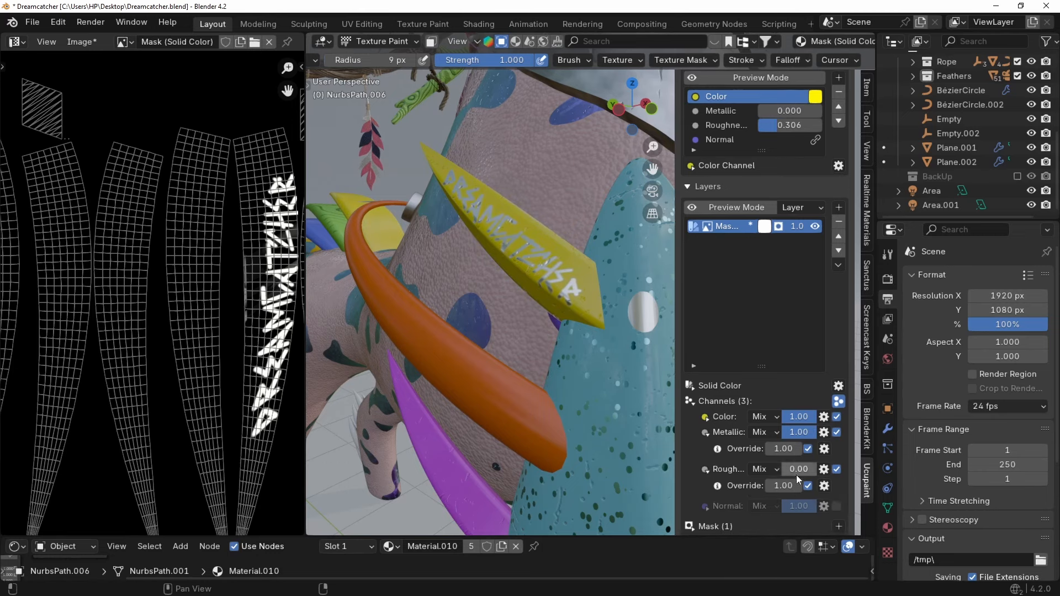
left_click_drag(798, 472, 766, 486)
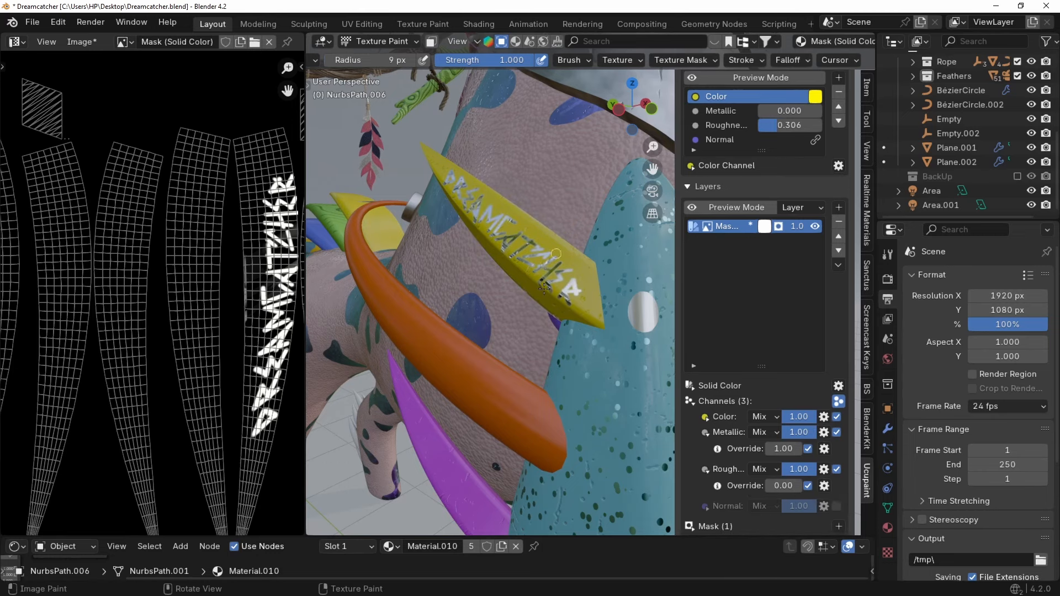
middle_click_drag(544, 288, 624, 301)
Repaint the word DREAMCATCHER in thinner straight strokes along the yellow spike with a 7 px brush radius.
key("n")
middle_click_drag(602, 354, 634, 335)
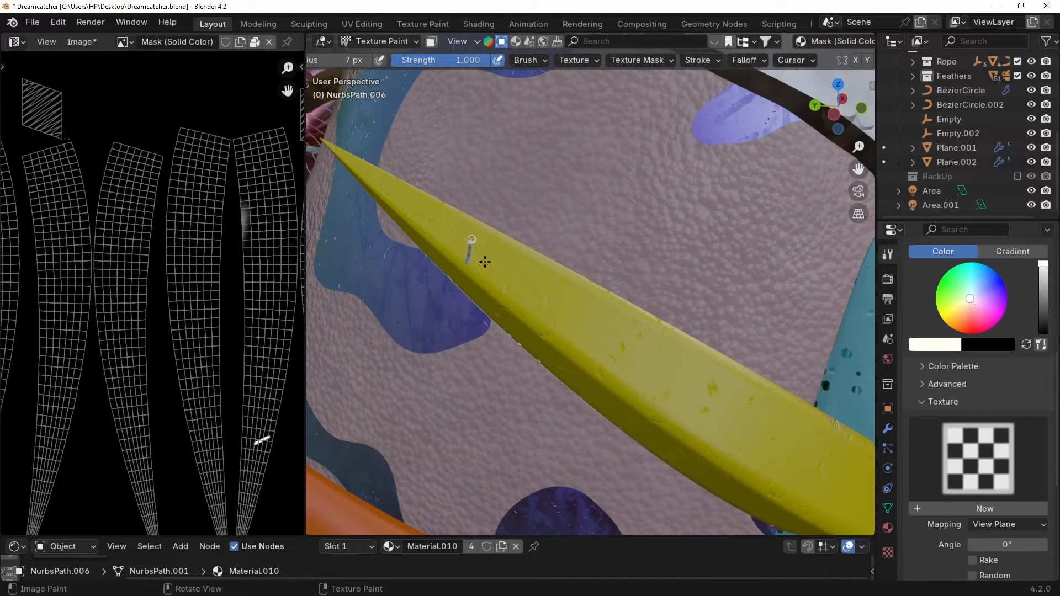
mouse_move(469, 248)
left_mouse_down()
mouse_move(558, 326)
mouse_move(633, 349)
left_mouse_up()
mouse_move(639, 353)
left_mouse_down()
mouse_move(631, 387)
mouse_move(684, 378)
left_mouse_up()
mouse_move(667, 371)
left_mouse_down()
mouse_move(651, 406)
mouse_move(688, 422)
left_mouse_up()
left_click_drag(718, 397, 697, 449)
middle_click_drag(726, 440, 543, 304, "shift")
mouse_move(585, 304)
left_mouse_down()
mouse_move(569, 338)
mouse_move(611, 370)
left_mouse_up()
scroll(641, 310, "down", 8)
middle_click_drag(654, 307, 710, 286)
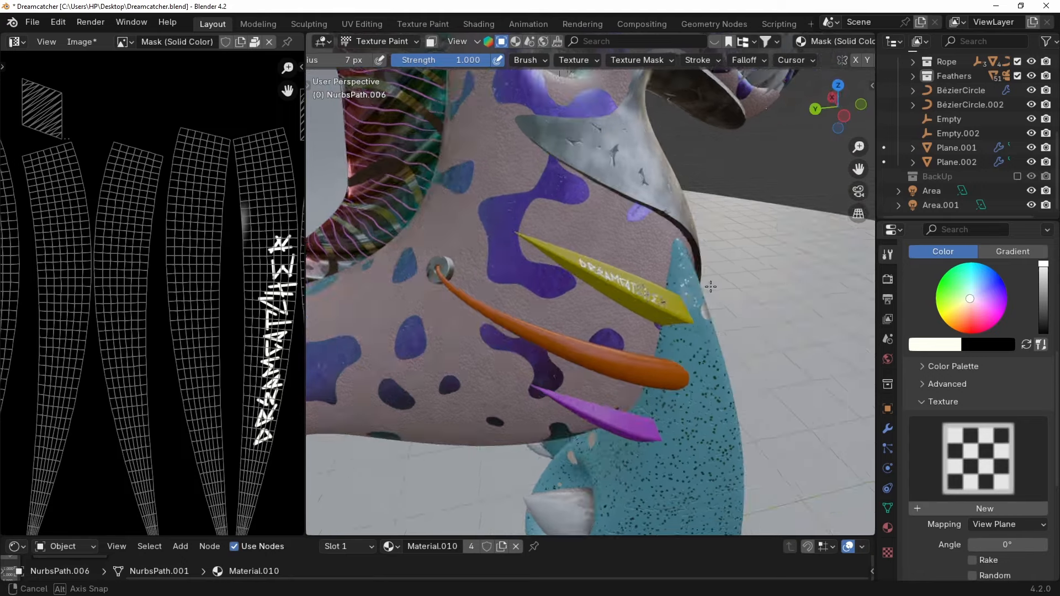
Return the yellow spike to Object Mode and view its finished lettering up close.
mouse_move(710, 287)
left_mouse_down("alt")
mouse_move(675, 282)
mouse_move(674, 290)
mouse_move(681, 272)
left_mouse_up("alt")
key("ctrl+Tab")
left_click_drag(673, 296, 596, 317, "alt+shift")
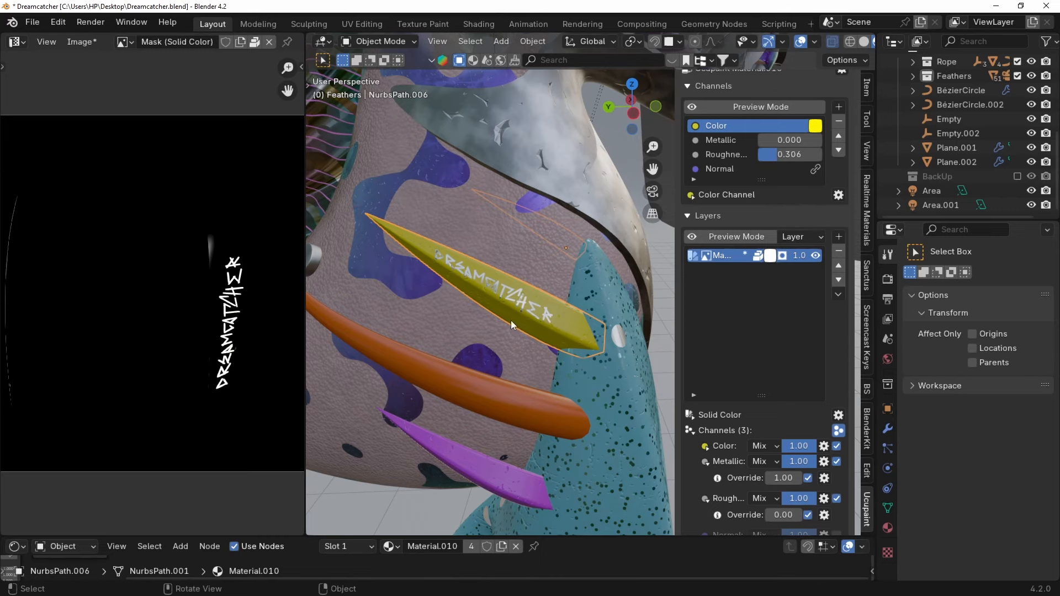
Return the yellow spike to Texture Paint mode and open an image for the brush's Image or Movie texture.
key("ctrl+Tab")
left_click(572, 291)
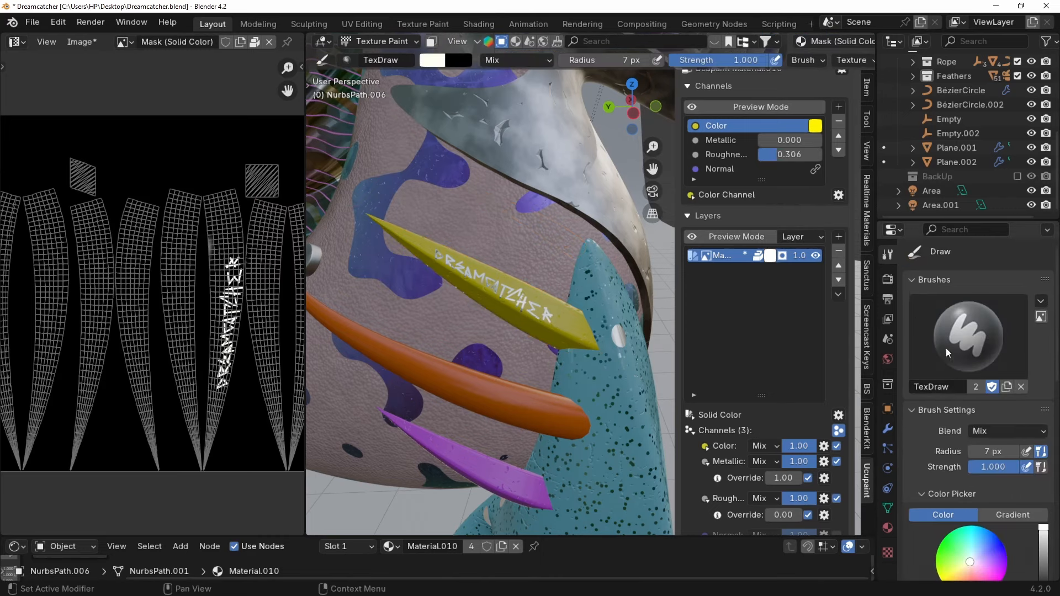
scroll(977, 453, "down", 10)
left_click(984, 450)
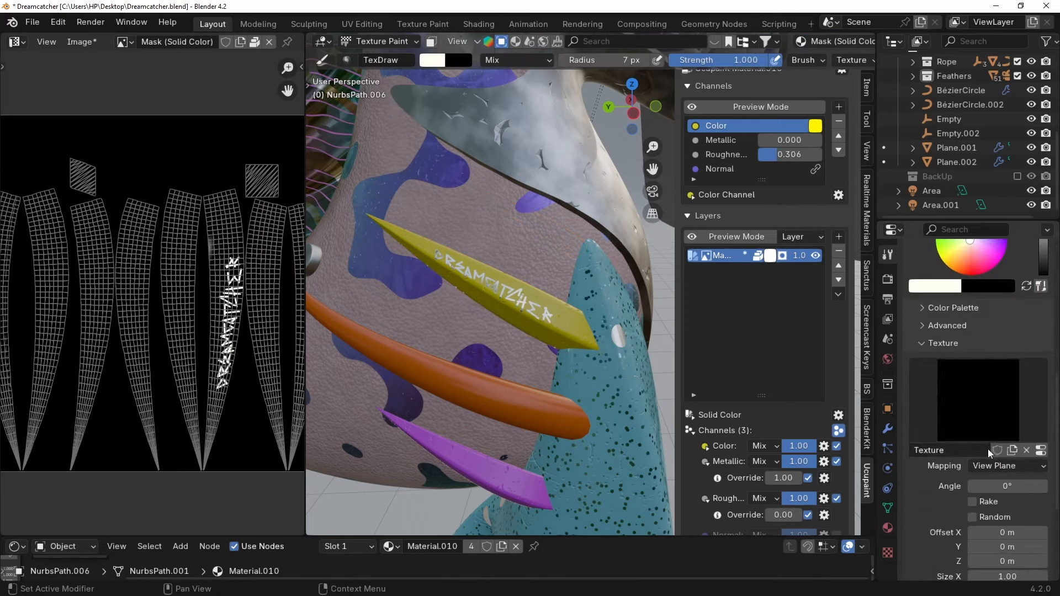
left_click(1041, 451)
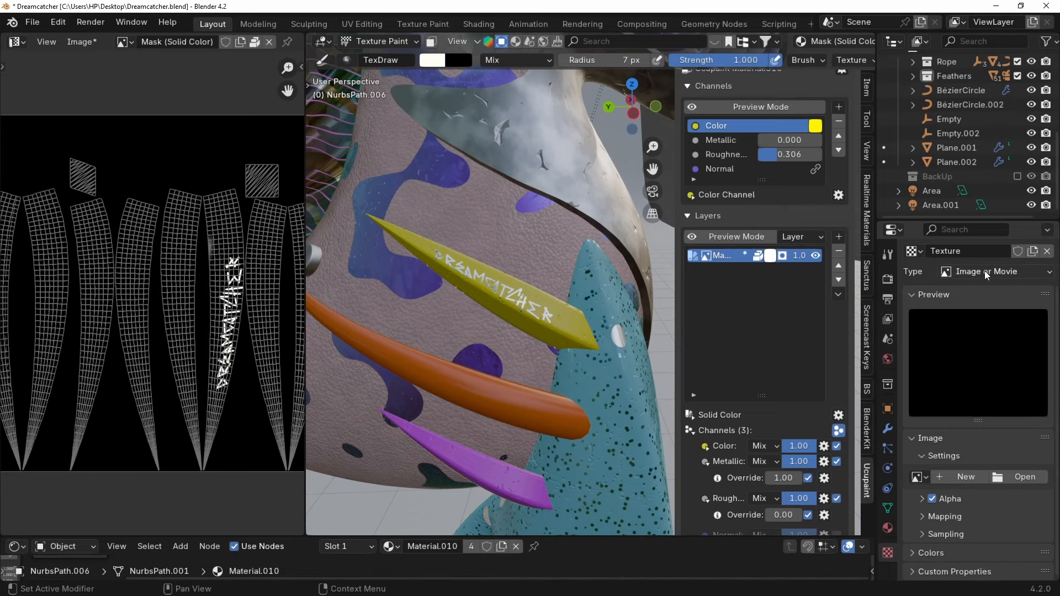
left_click(966, 274)
left_click(966, 276)
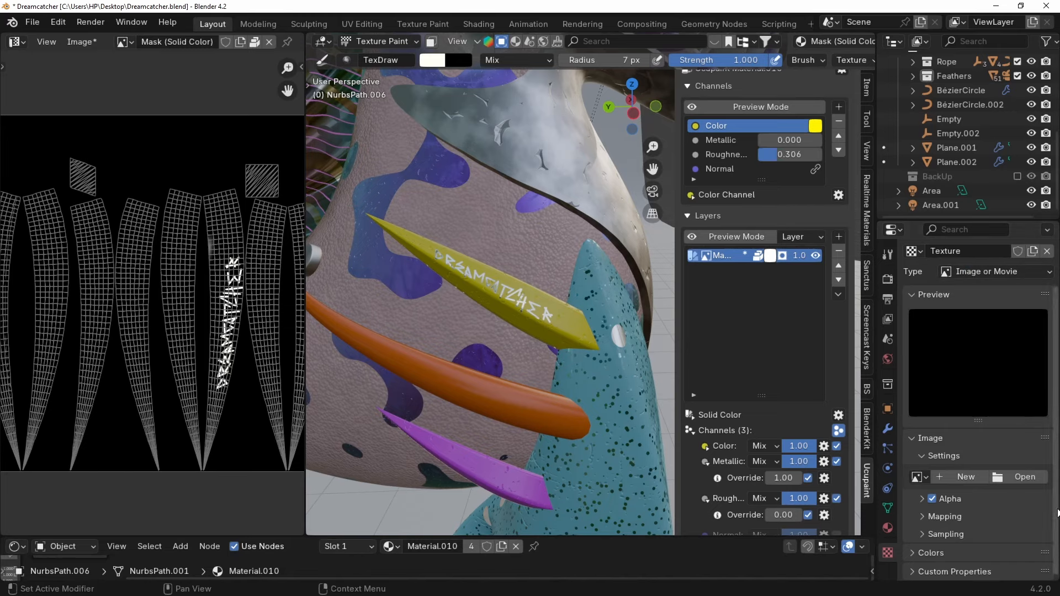
left_click(1025, 477)
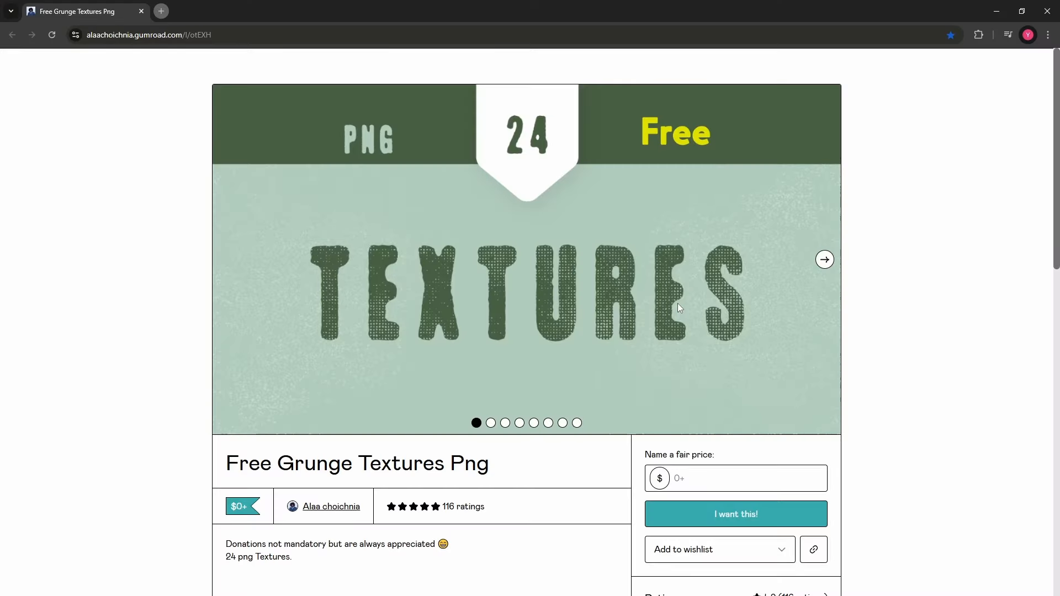
Switch to the browser and examine the preview images of the Free Grunge Textures Png pack on Gumroad.
scroll(585, 447, "down", 4)
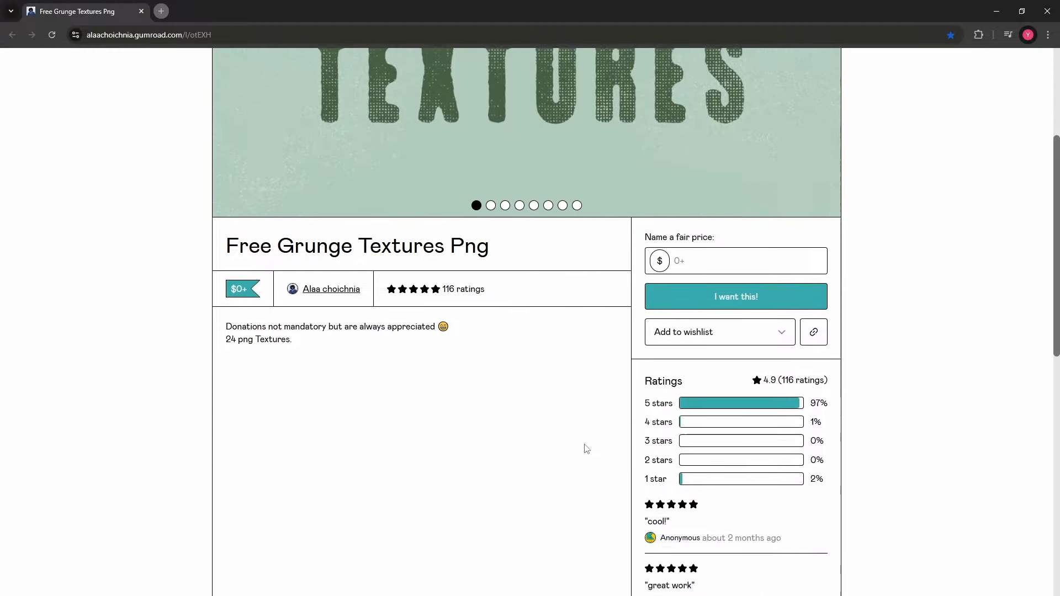
scroll(591, 462, "up", 4)
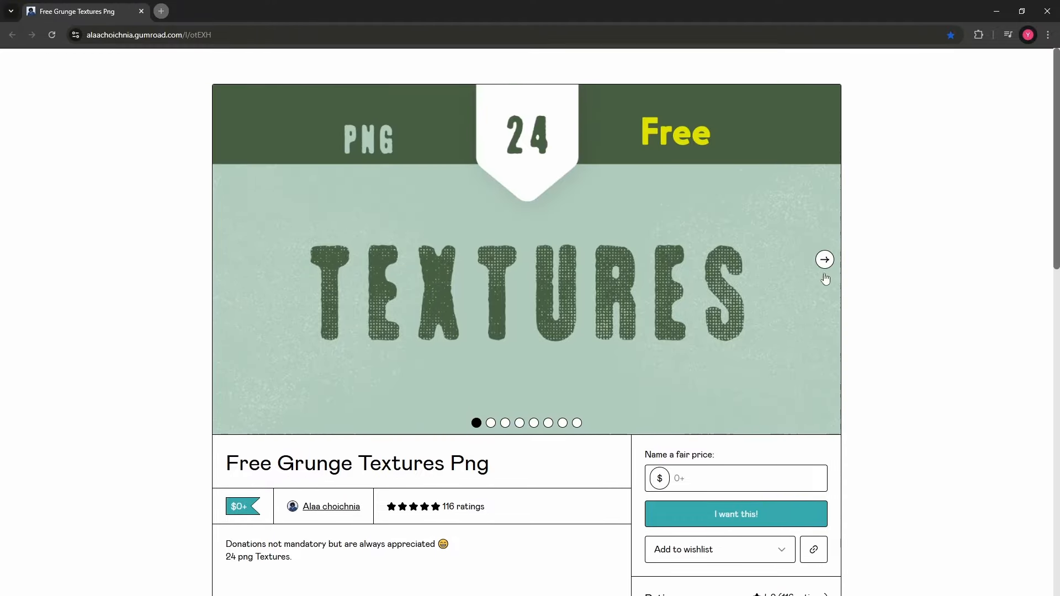
left_click(825, 260)
left_click(824, 261)
left_click(825, 261)
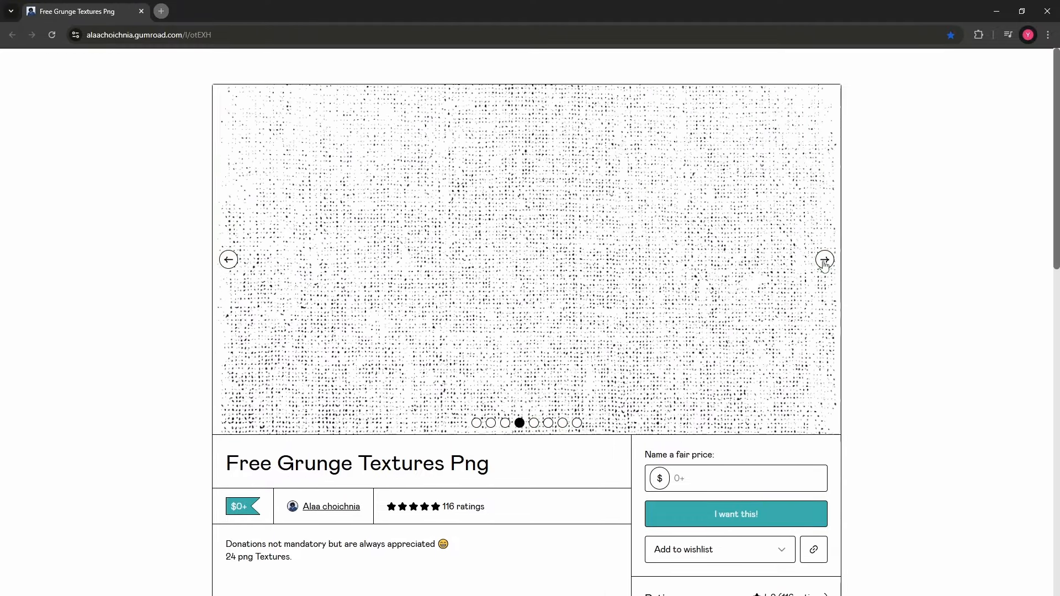
left_click(825, 261)
left_click(824, 260)
left_click(824, 260)
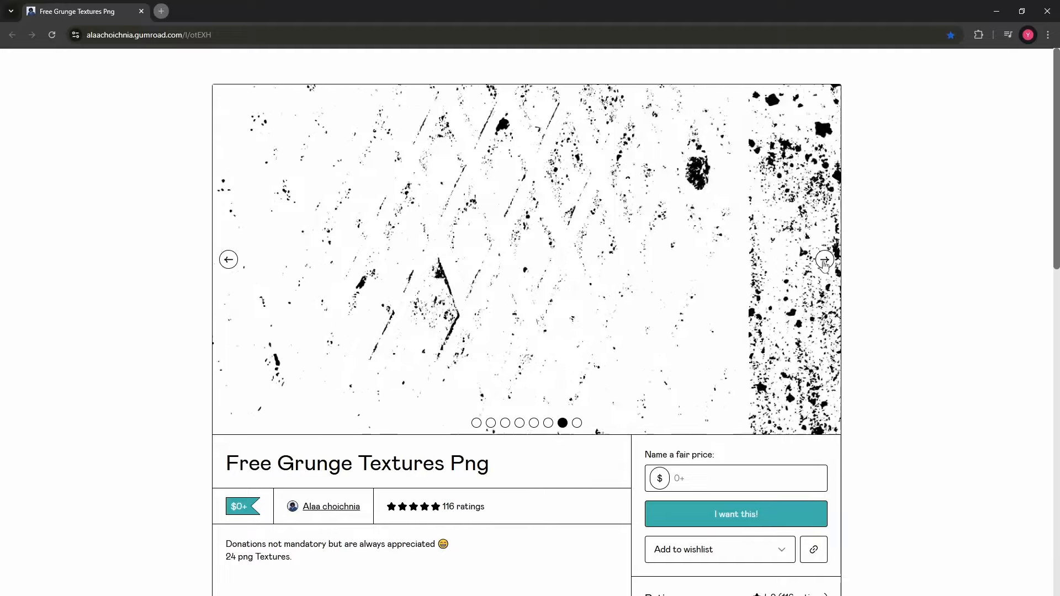
left_click(824, 261)
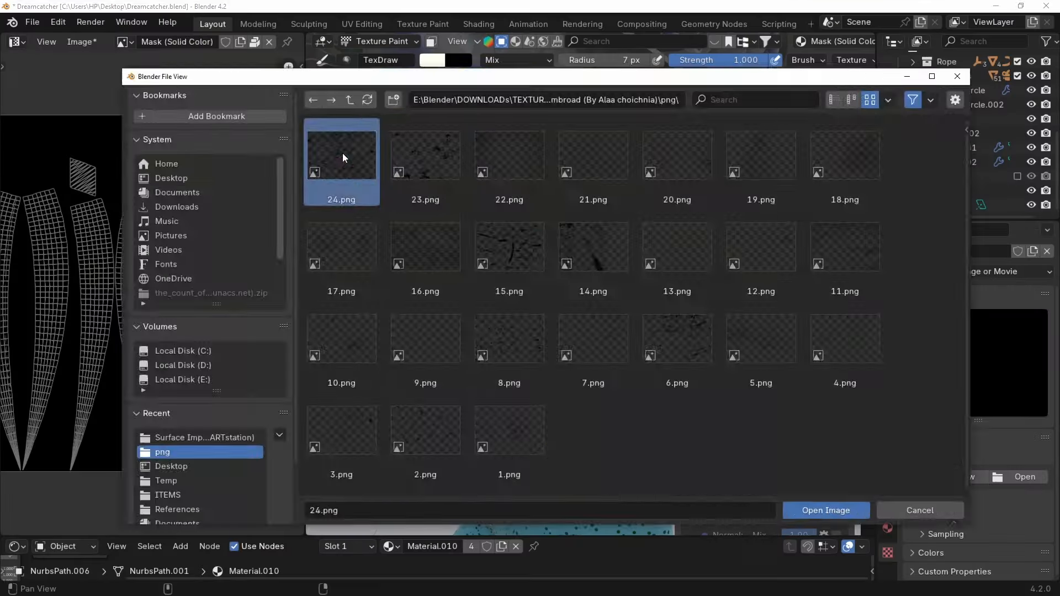
Load 24.png into the brush texture and set the brush radius to 41 px.
double_click(343, 154)
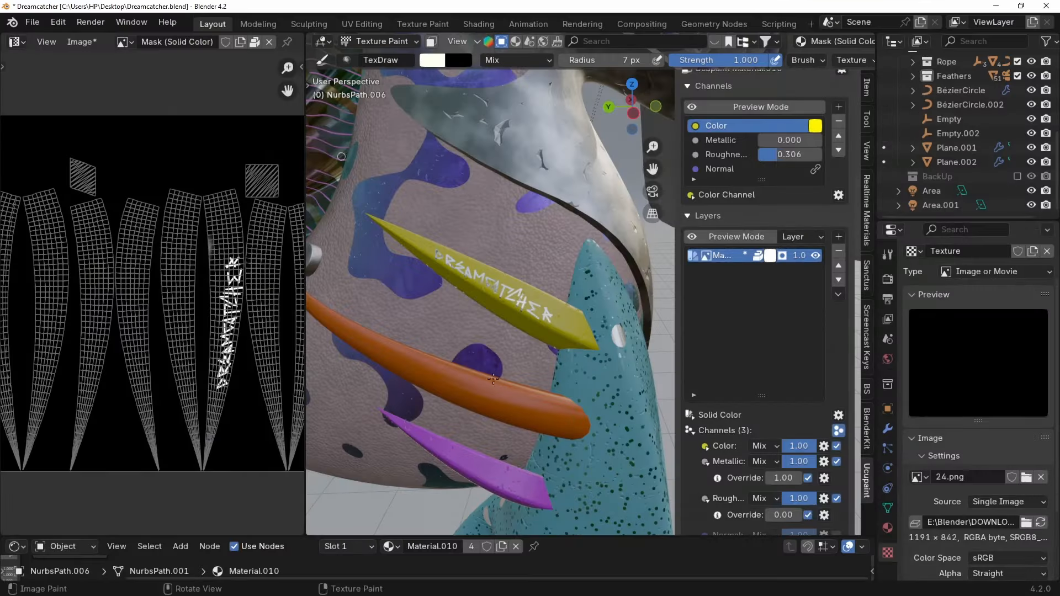
key("f")
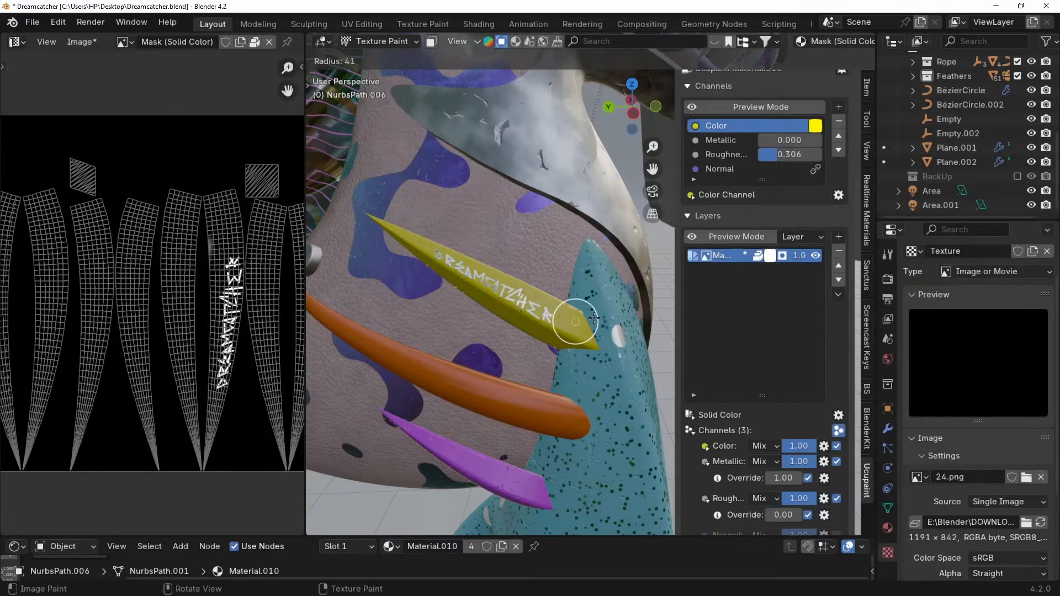
left_click(574, 321)
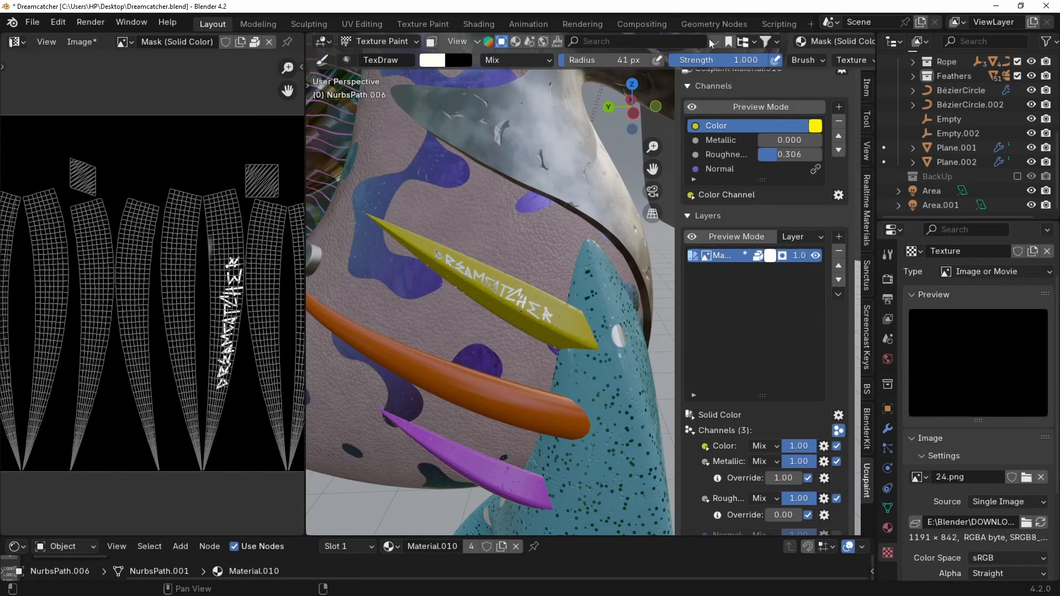
Replace the brush's Line stroke method with a freehand one.
scroll(720, 60, "down", 5)
scroll(721, 61, "down", 4)
left_click(770, 61)
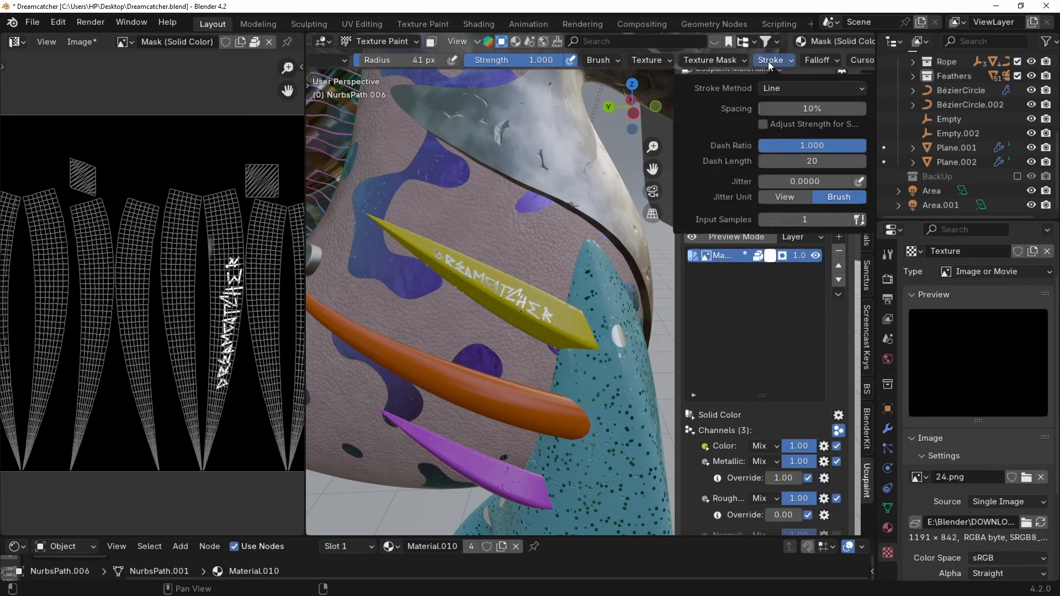
left_click(776, 89)
left_click(775, 135)
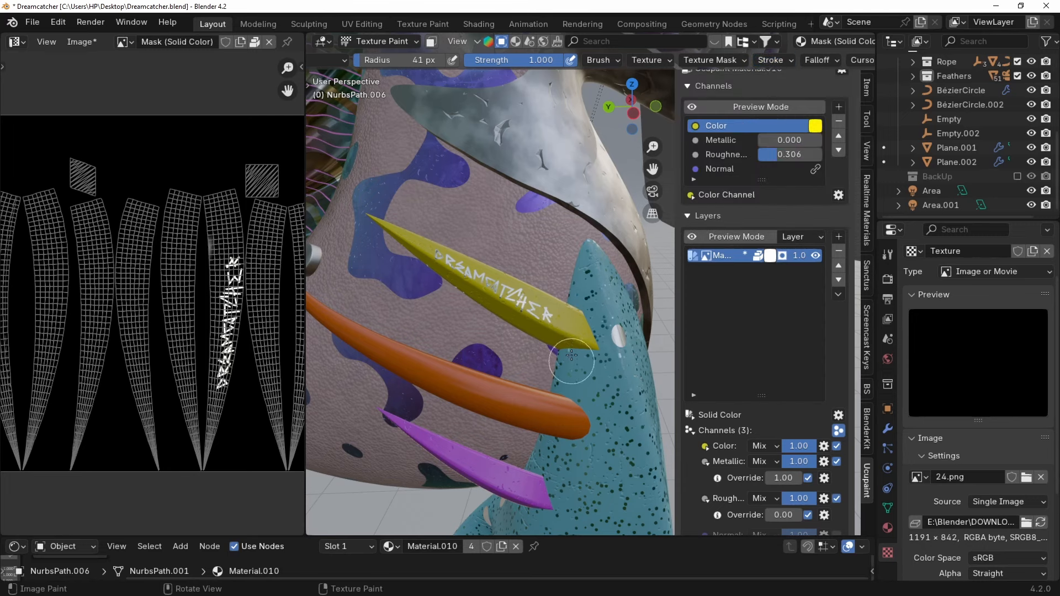
Enable the Color Ramp in the brush texture's color settings.
scroll(970, 427, "down", 3)
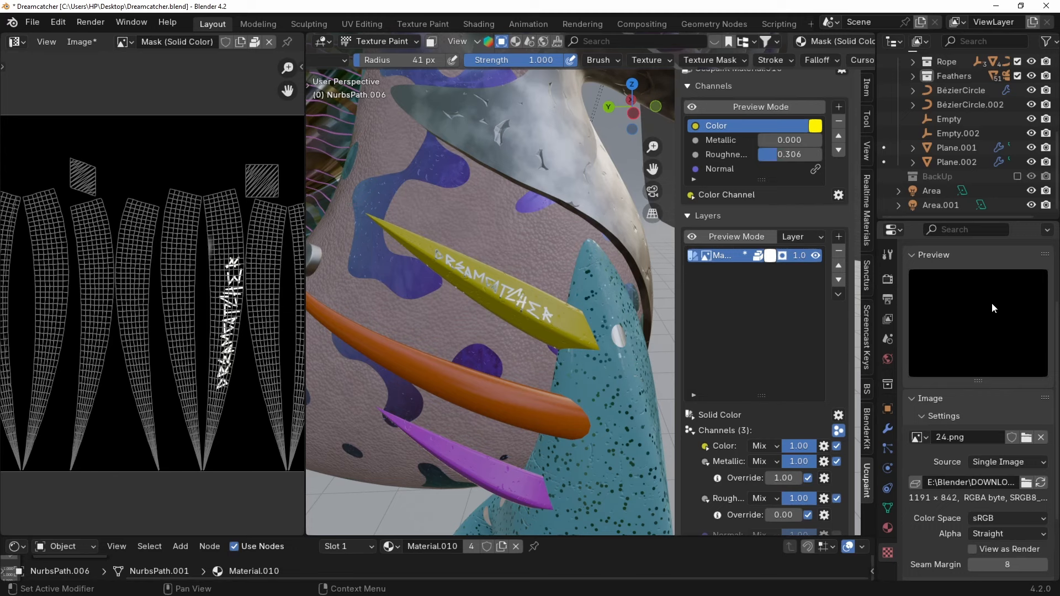
scroll(994, 311, "down", 4)
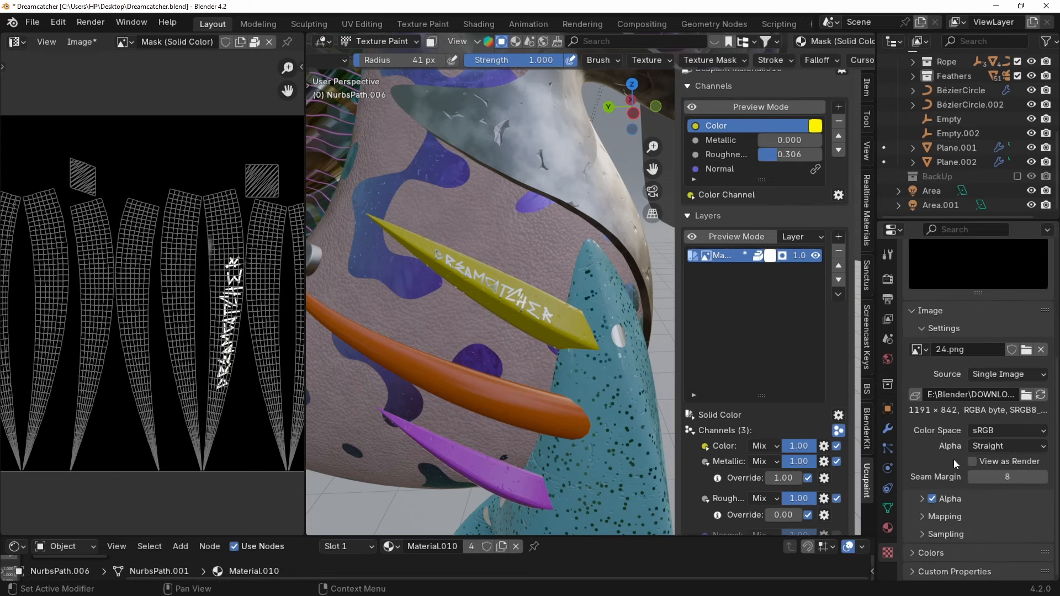
left_click(929, 553)
scroll(928, 553, "down", 6)
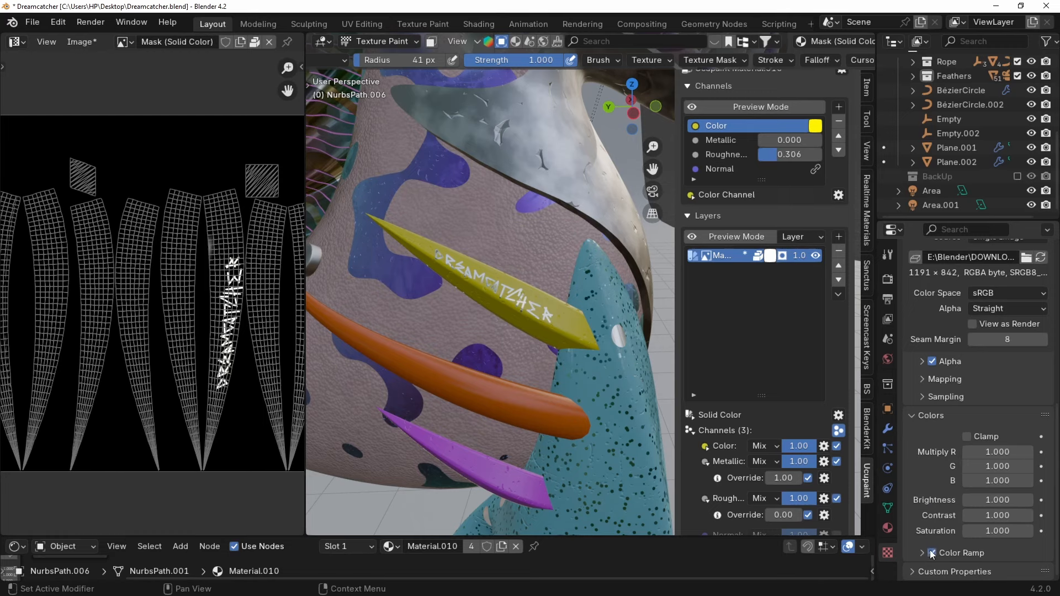
scroll(959, 509, "up", 12)
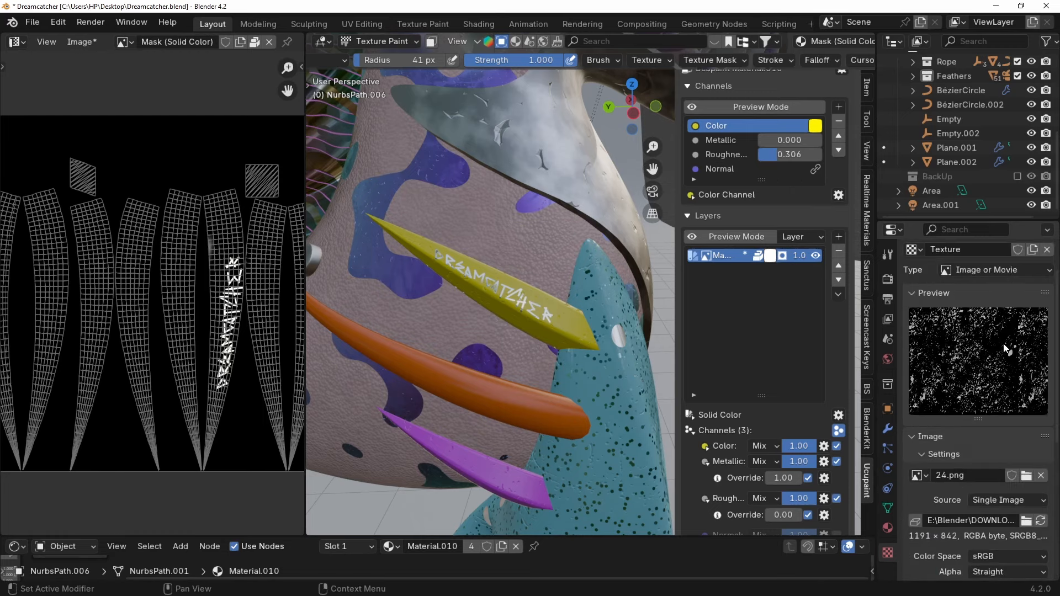
Paint a small grunge patch on the yellow spike's thick end, beside the last letter.
middle_click_drag(584, 345, 544, 331)
scroll(518, 317, "up", 5)
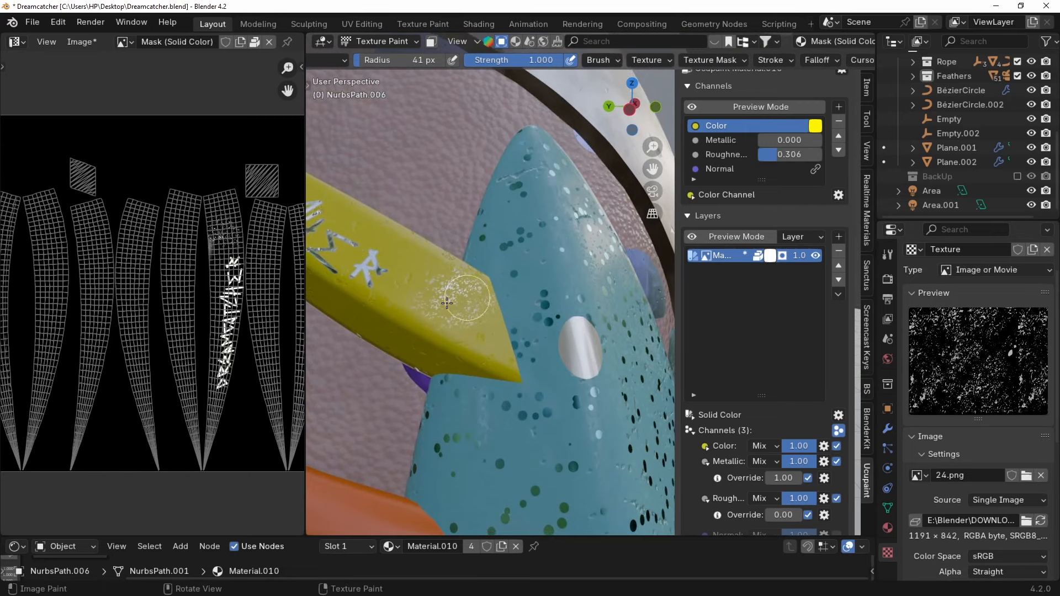
middle_click_drag(480, 309, 553, 336)
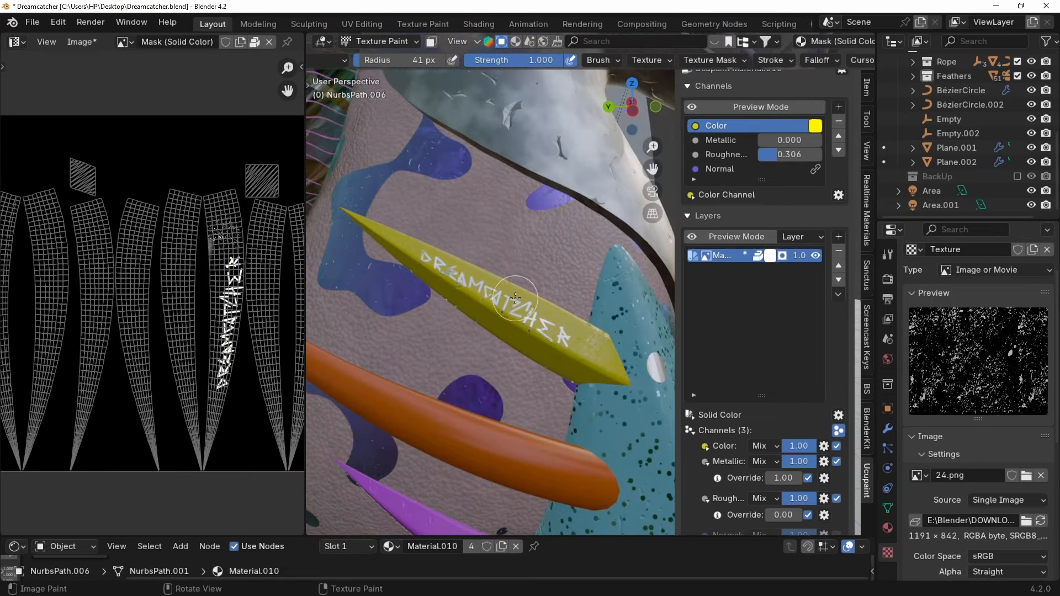
Set the brush texture's mapping to Stencil.
scroll(973, 432, "down", 3)
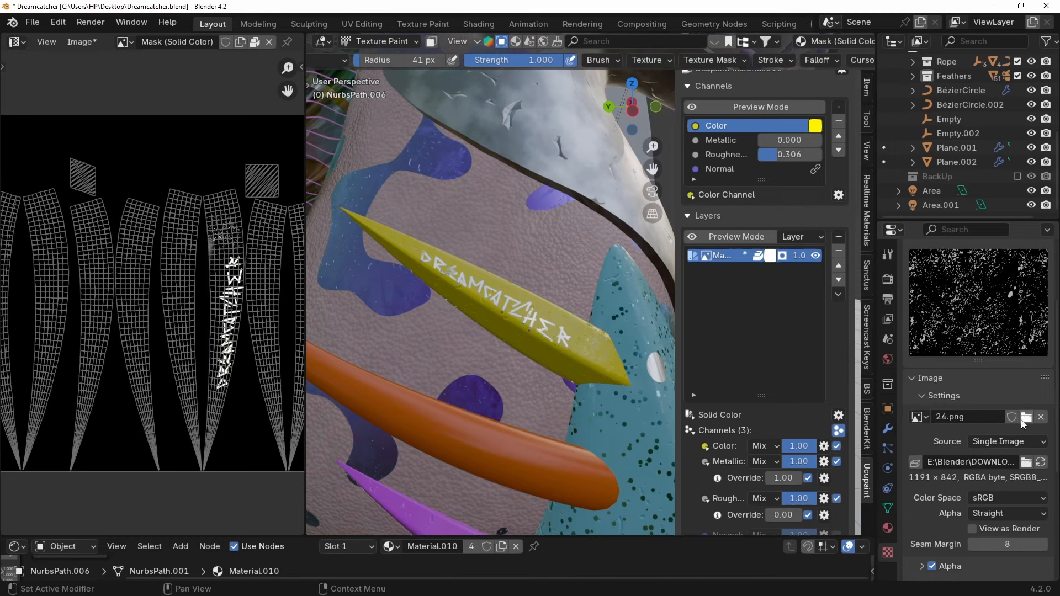
scroll(984, 422, "up", 4)
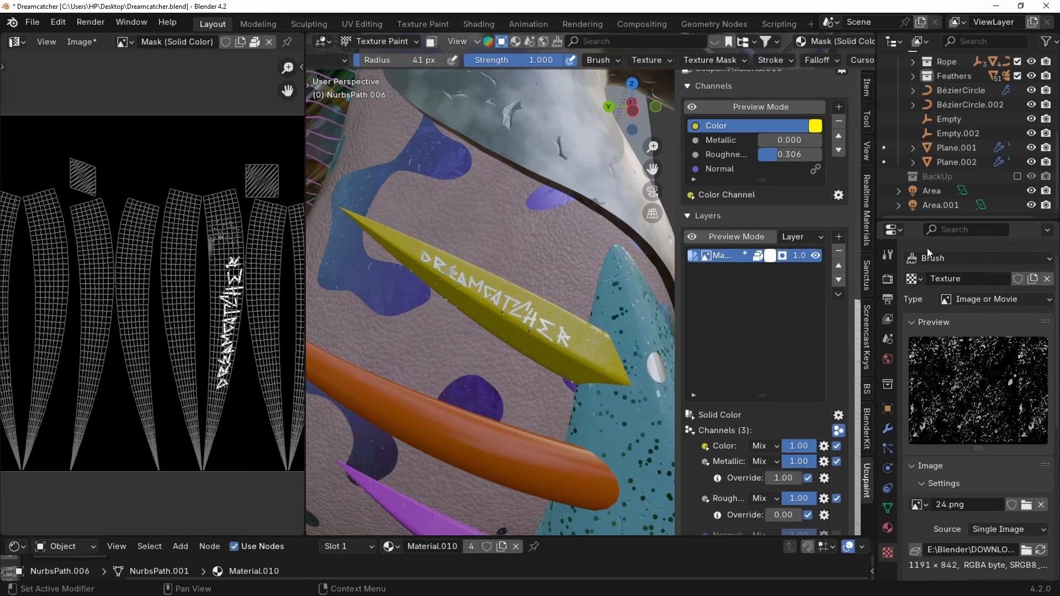
left_click(888, 255)
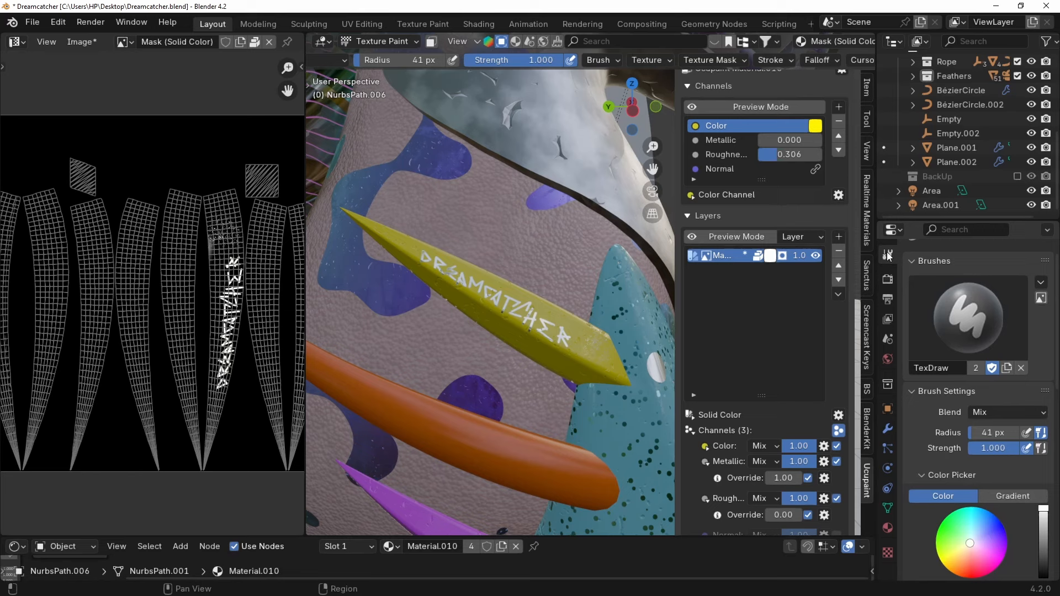
scroll(1013, 416, "down", 10)
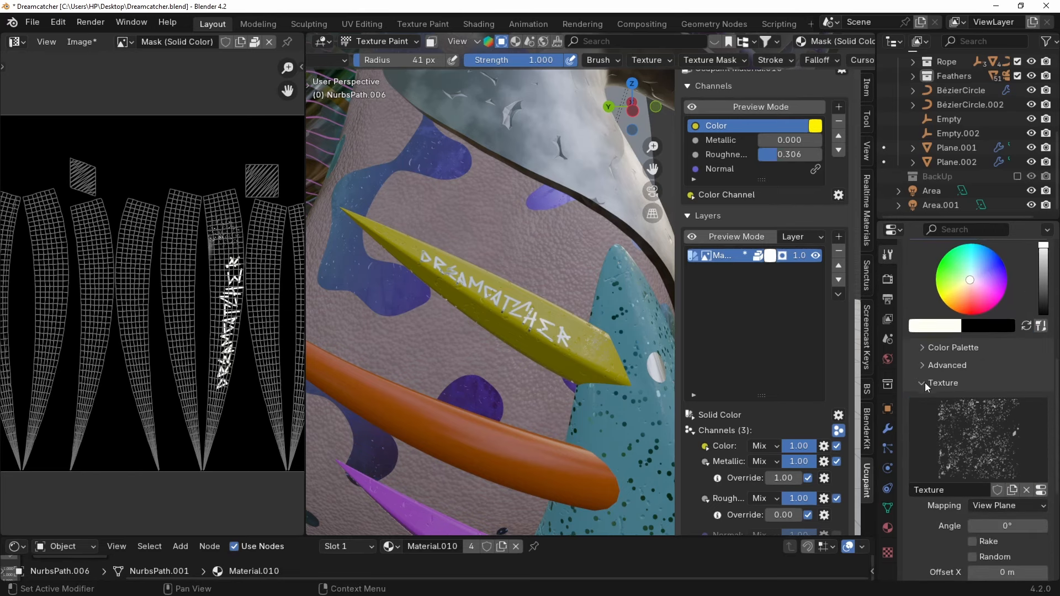
scroll(955, 411, "down", 3)
left_click(1006, 447)
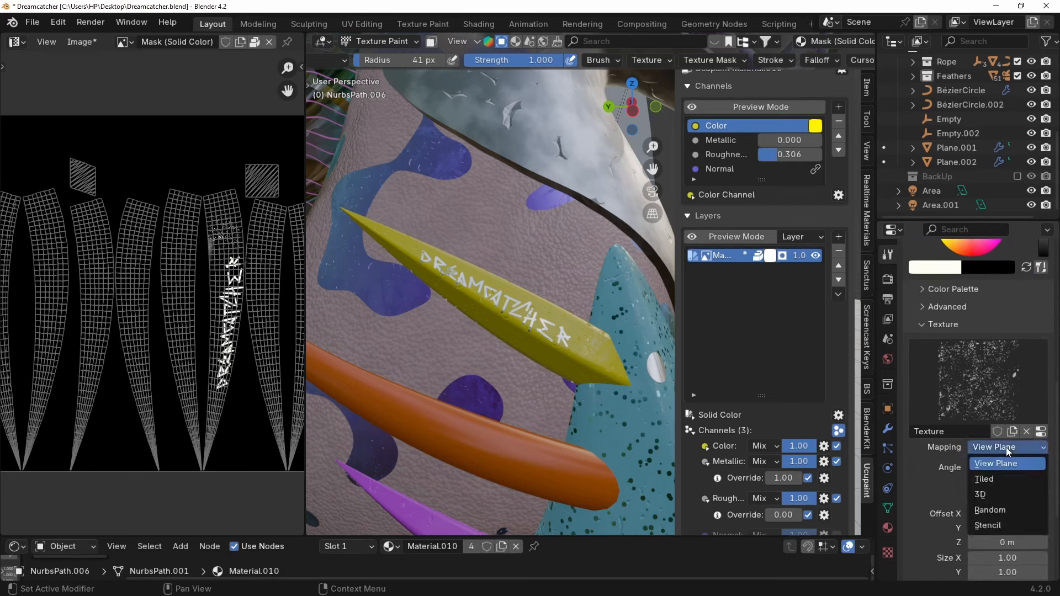
left_click(988, 525)
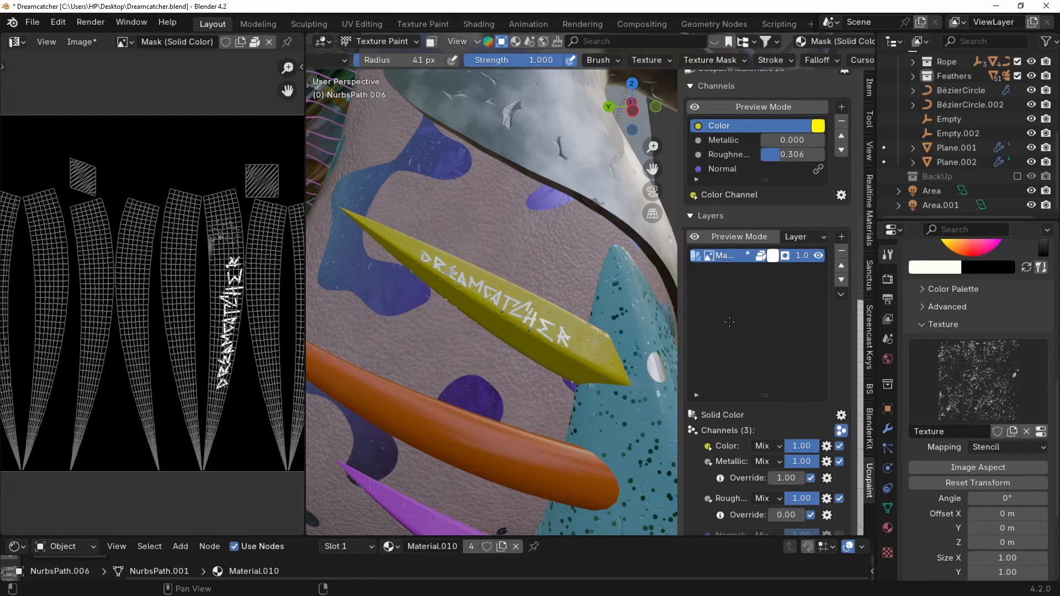
Place the grunge stencil over the yellow spike's lettering and rotate it to about 9.44°.
key("n")
right_click_drag(460, 376, 608, 304)
key("n")
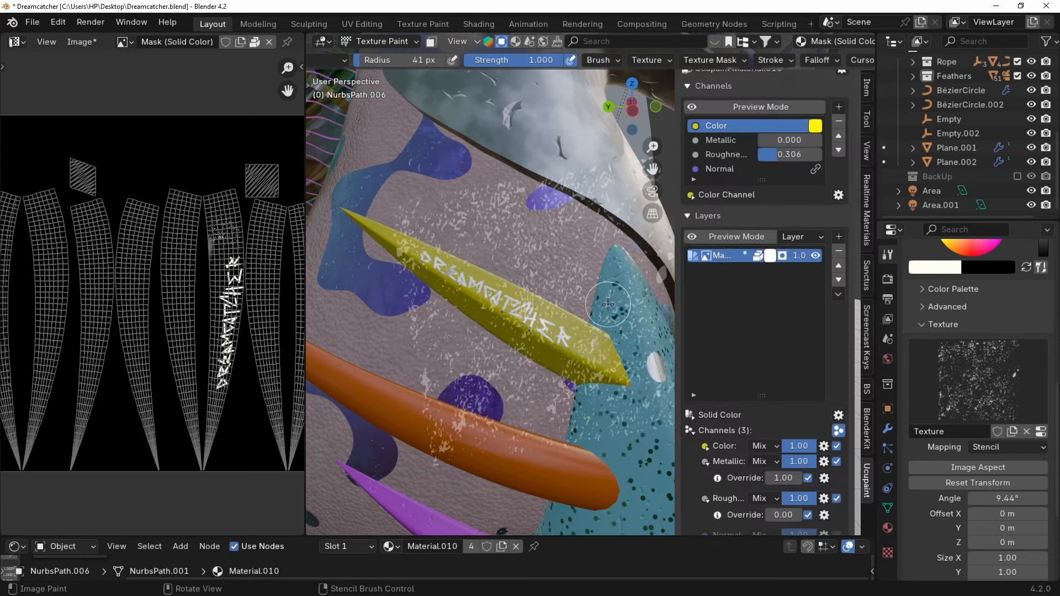
Enable the Screencast Keys display and hide the sidebar.
left_click(868, 321)
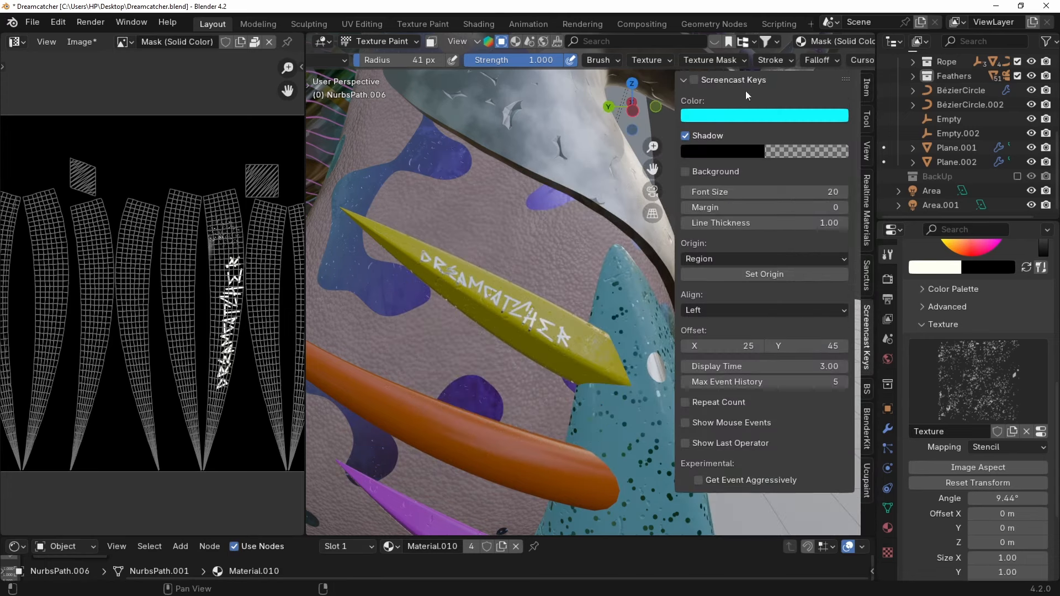
left_click(694, 80)
key("n")
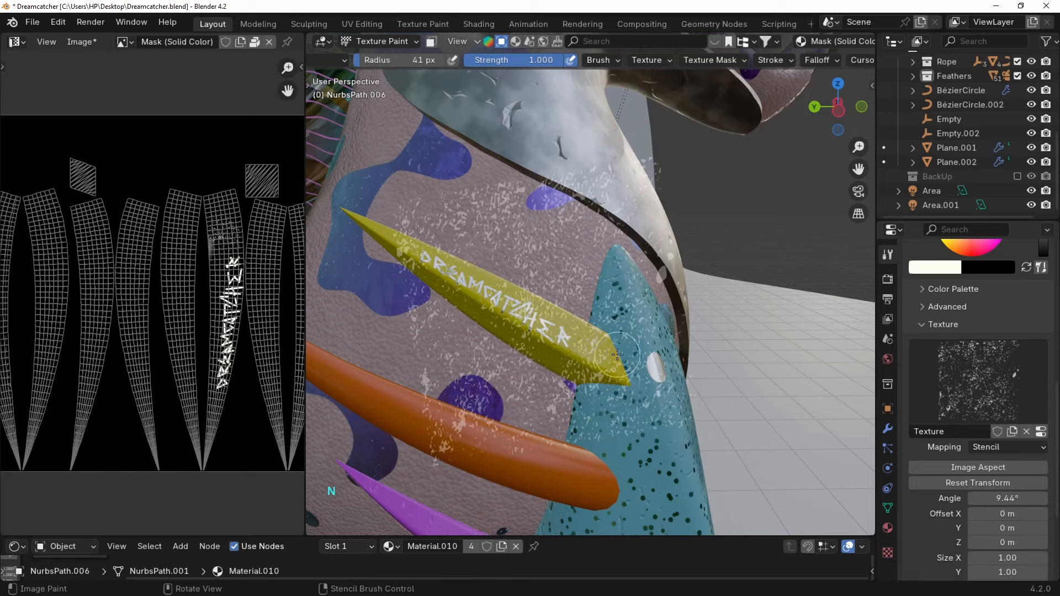
Adjust the grunge stencil over the yellow spike and set its rotation to about 3.04°.
key("shift")
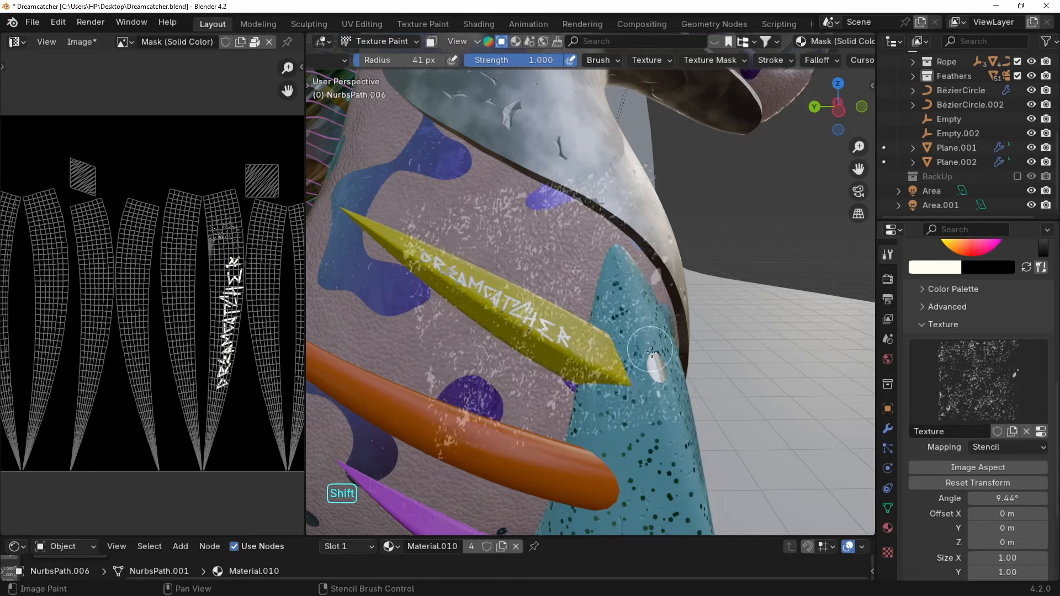
mouse_move(679, 273)
right_mouse_down("ctrl")
mouse_move(688, 307)
mouse_move(675, 267)
mouse_move(673, 293)
right_mouse_up("ctrl")
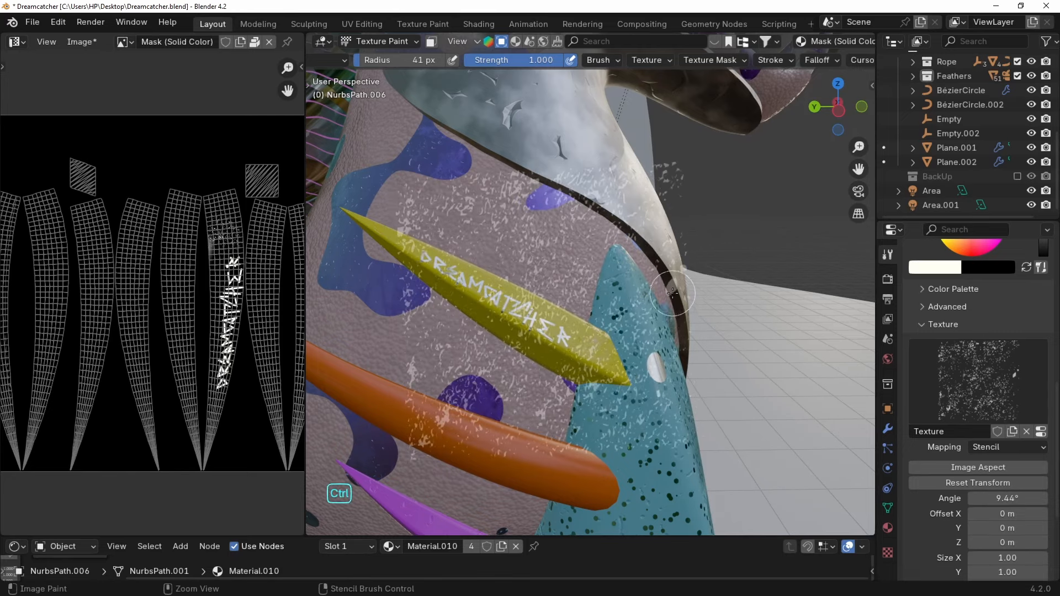
mouse_move(627, 329)
right_mouse_down()
mouse_move(642, 285)
mouse_move(586, 353)
mouse_move(613, 365)
right_mouse_up()
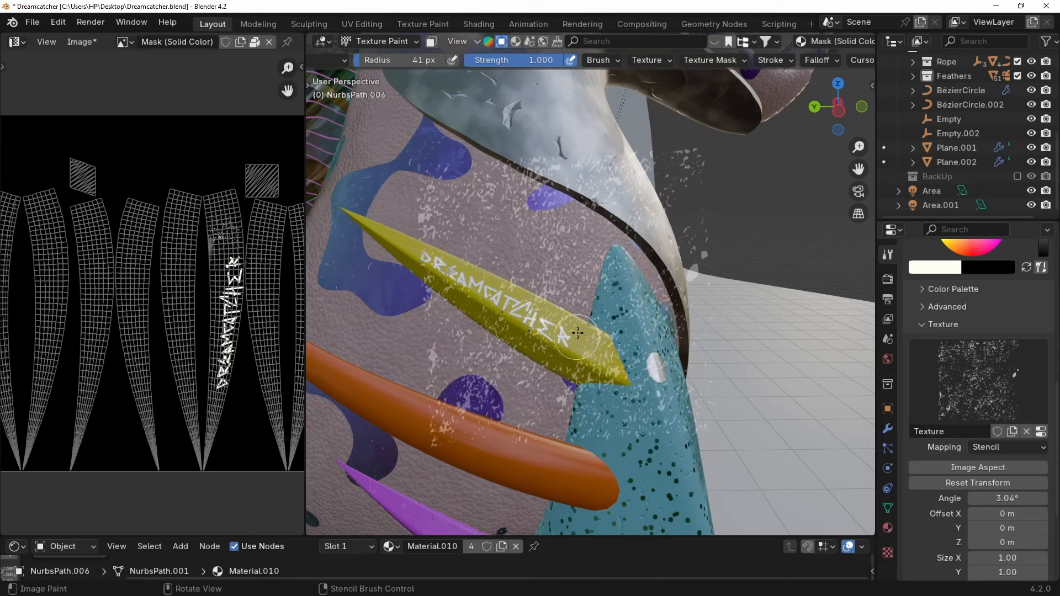
Paint grunge through the stencil over the yellow spike's thick end and lettering, moving the stencil along the spike.
left_click_drag(614, 373, 587, 329)
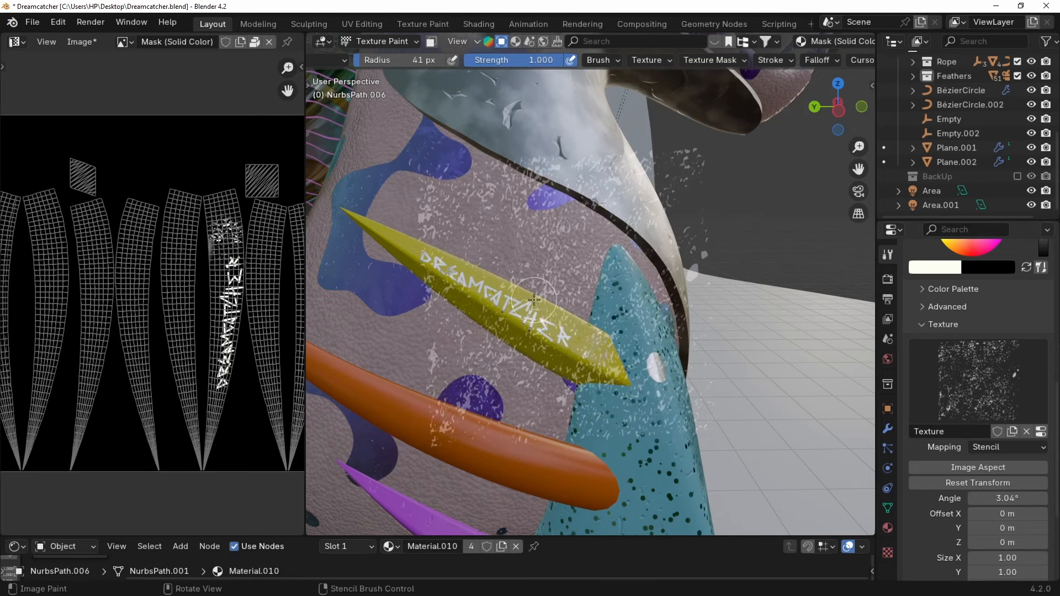
left_click_drag(534, 299, 523, 325)
mouse_move(540, 313)
right_mouse_down()
mouse_move(401, 228)
mouse_move(415, 251)
right_mouse_up()
mouse_move(602, 299)
right_mouse_down()
mouse_move(423, 379)
mouse_move(425, 337)
mouse_move(491, 281)
right_mouse_up()
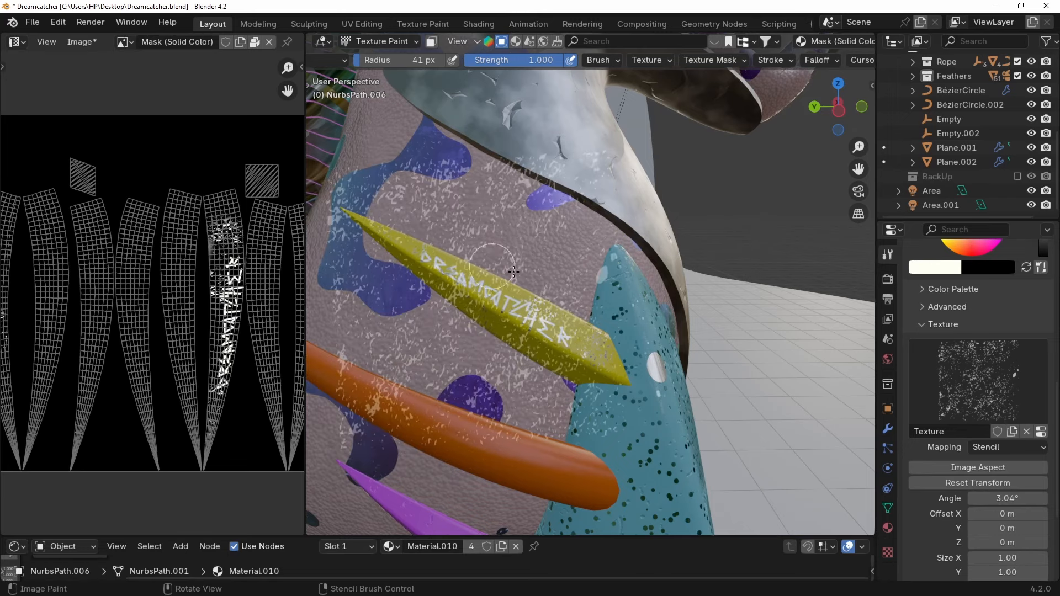
Add a last touch of stencilled grunge to the yellow spike and return to Object Mode to review the result.
left_click(579, 345)
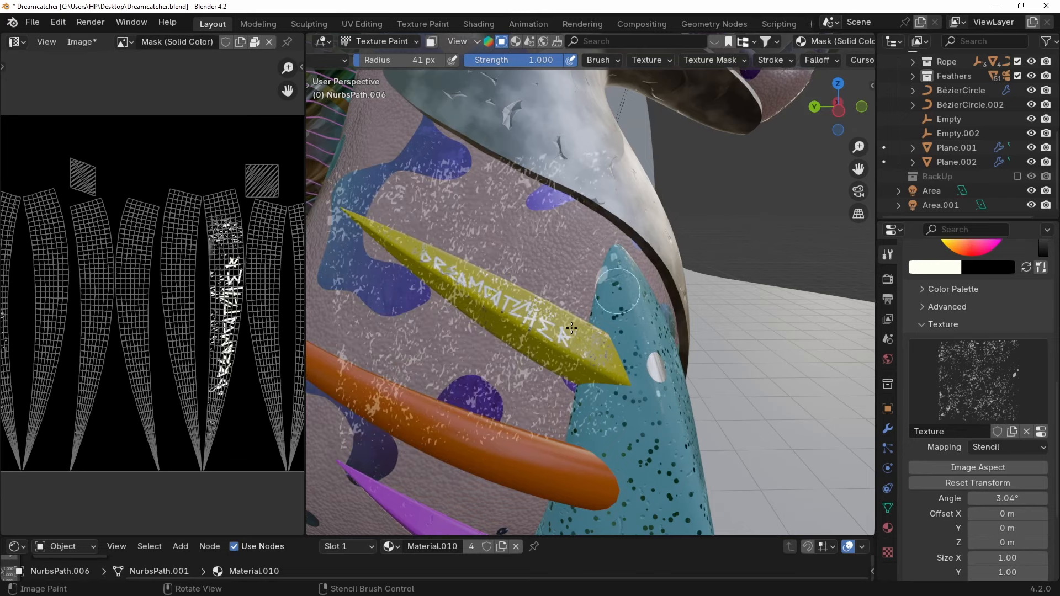
key("ctrl+Tab")
left_click(449, 332)
mouse_move(664, 329)
middle_mouse_down()
mouse_move(593, 351)
mouse_move(609, 365)
mouse_move(707, 337)
middle_mouse_up()
scroll(593, 351, "up", 2)
middle_click_drag(598, 369, 629, 365)
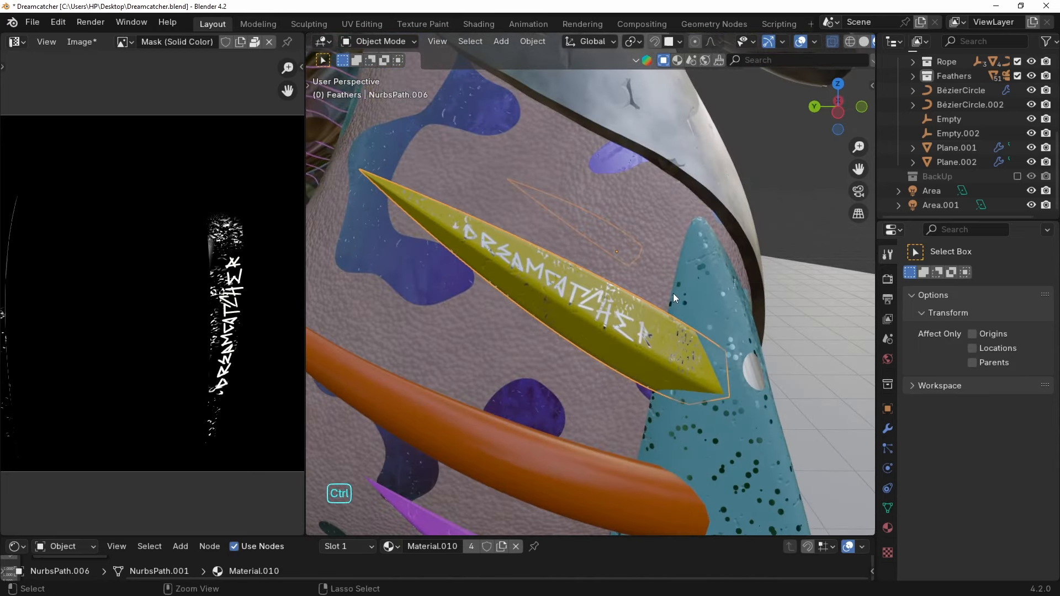
Return to Texture Paint mode and switch the brush texture to the cloudy Texture.003 with View Plane mapping.
key("ctrl+Tab")
left_click(777, 242)
scroll(968, 450, "down", 3)
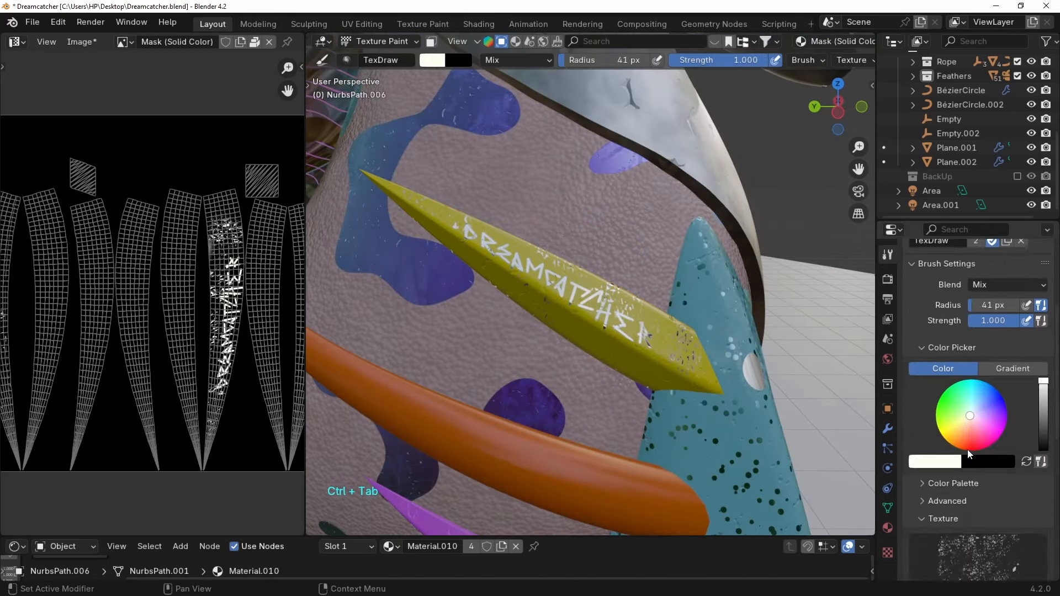
scroll(968, 449, "down", 3)
left_click(1026, 537)
scroll(646, 319, "up", 4)
Paint textured wear along the yellow spike's lower edge using a 32 px radius, reducing the brush strength to 0.506.
left_click_drag(524, 323, 641, 390)
key("f")
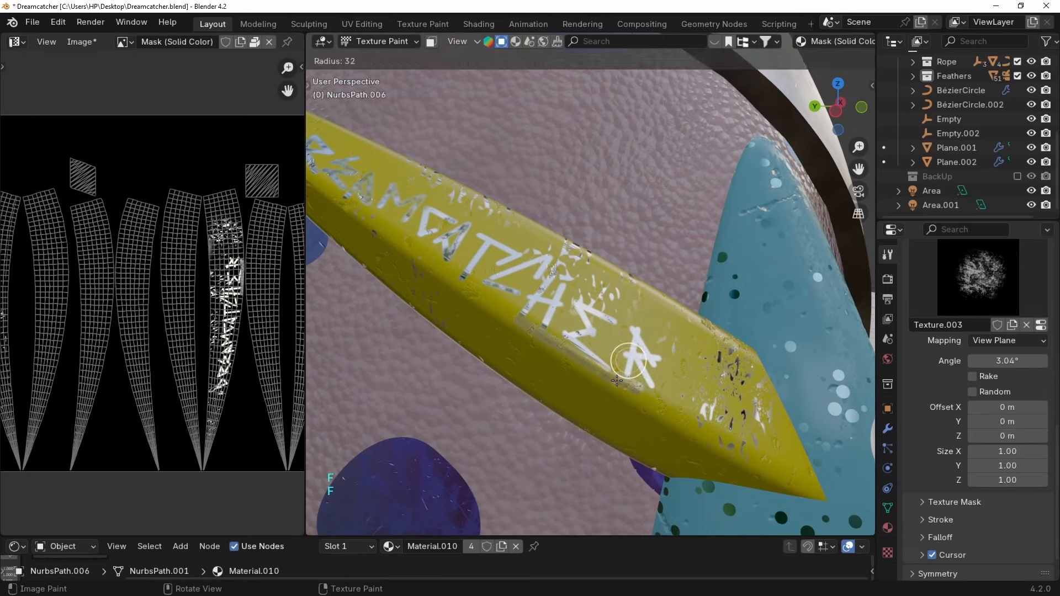
left_click(632, 375)
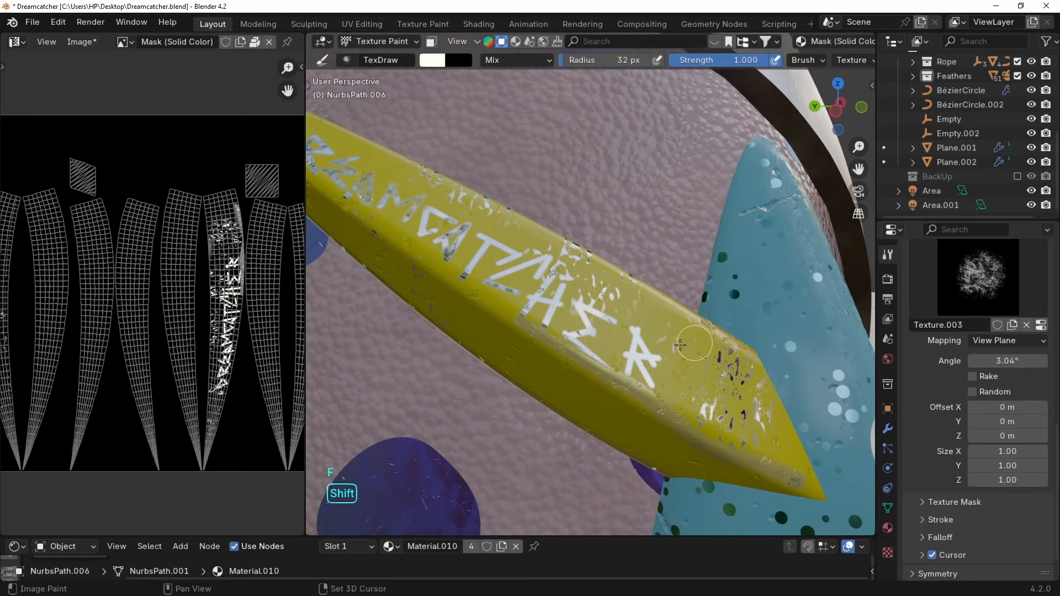
key("shift+f")
left_click(615, 347)
left_click_drag(538, 333, 503, 305)
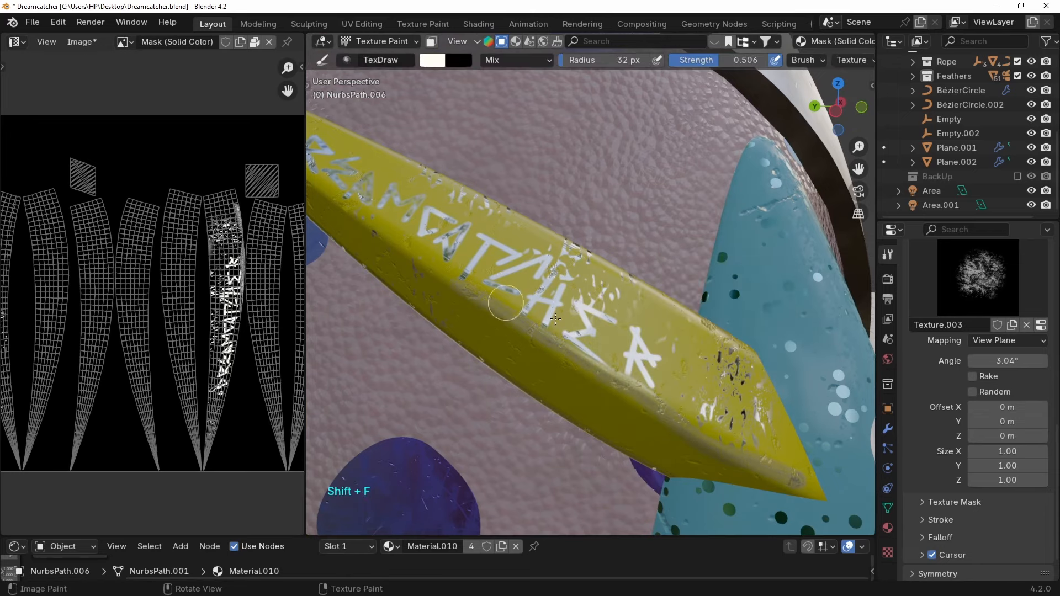
Set the brush to 0.333 strength and 20 px radius, and paint softer wear along the yellow spike's edges.
scroll(503, 304, "down", 2)
mouse_move(513, 326)
middle_mouse_down()
mouse_move(552, 298)
mouse_move(521, 331)
middle_mouse_up()
key("shift+f")
left_click(493, 329)
key("f")
left_click(486, 329)
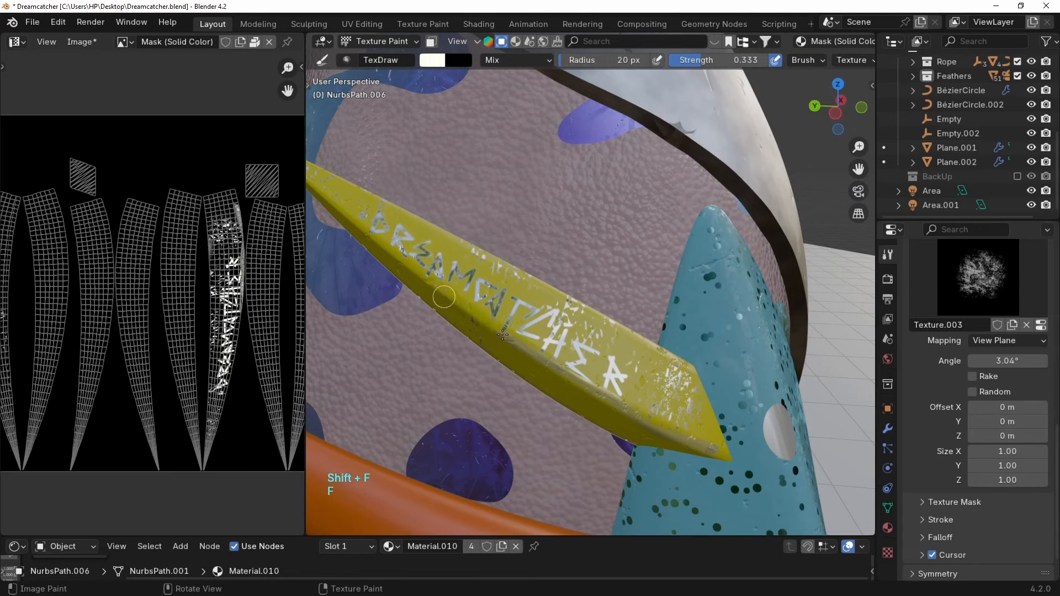
mouse_move(444, 296)
left_mouse_down()
mouse_move(477, 308)
mouse_move(437, 303)
left_mouse_up()
middle_click_drag(497, 355, 505, 348)
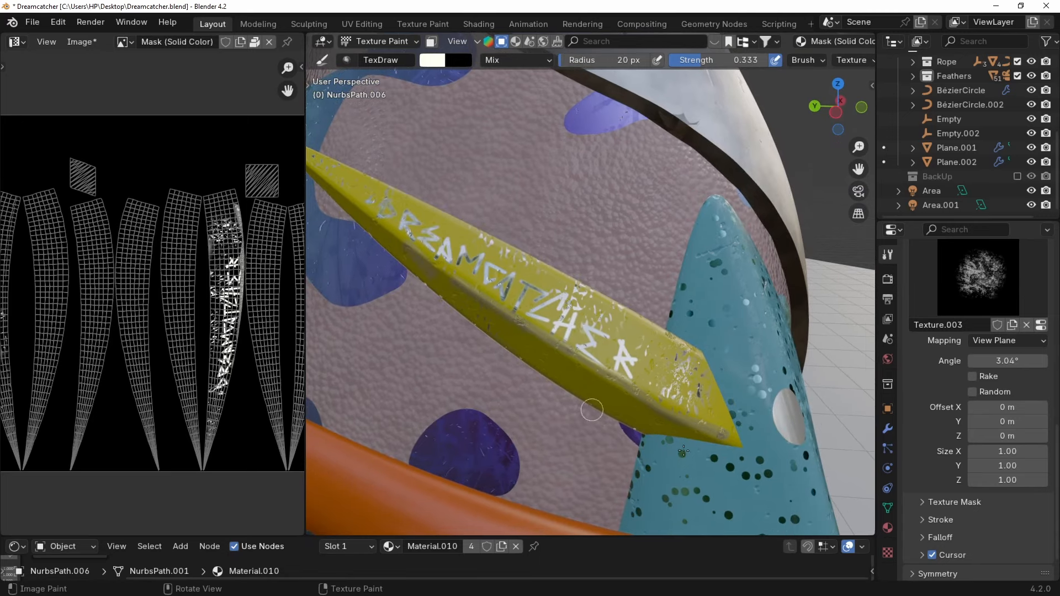
middle_click_drag(702, 459, 665, 480)
left_click_drag(376, 273, 551, 379)
Undo the last wear strokes near the yellow spike's tip and reduce the brush radius to 14 px.
scroll(574, 365, "down", 4)
mouse_move(579, 364)
middle_mouse_down()
mouse_move(617, 333)
mouse_move(596, 265)
middle_mouse_up()
scroll(473, 244, "up", 3)
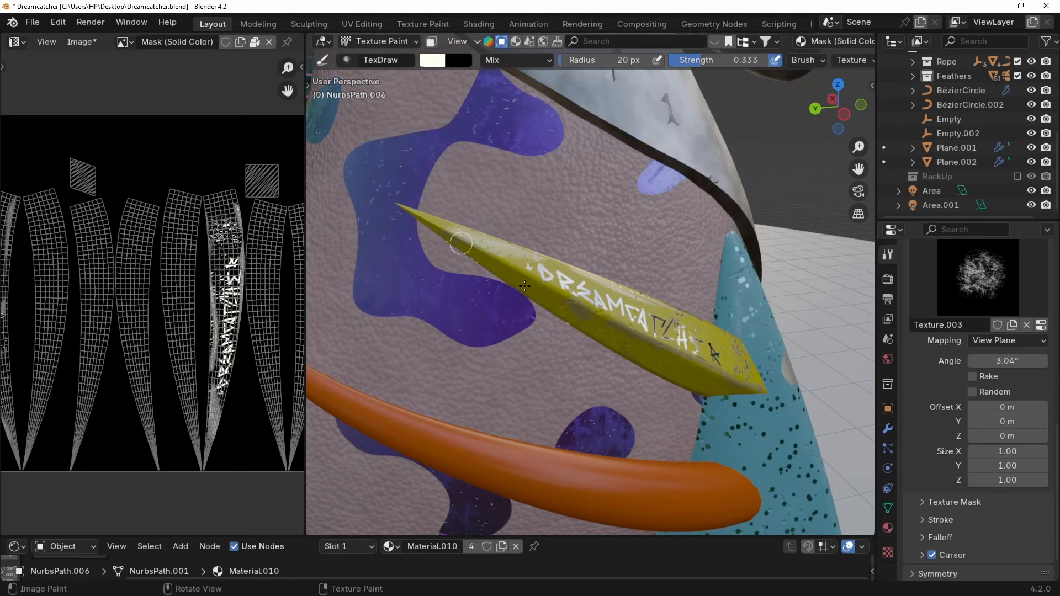
key("ctrl+z")
key("ctrl+z")
key("f")
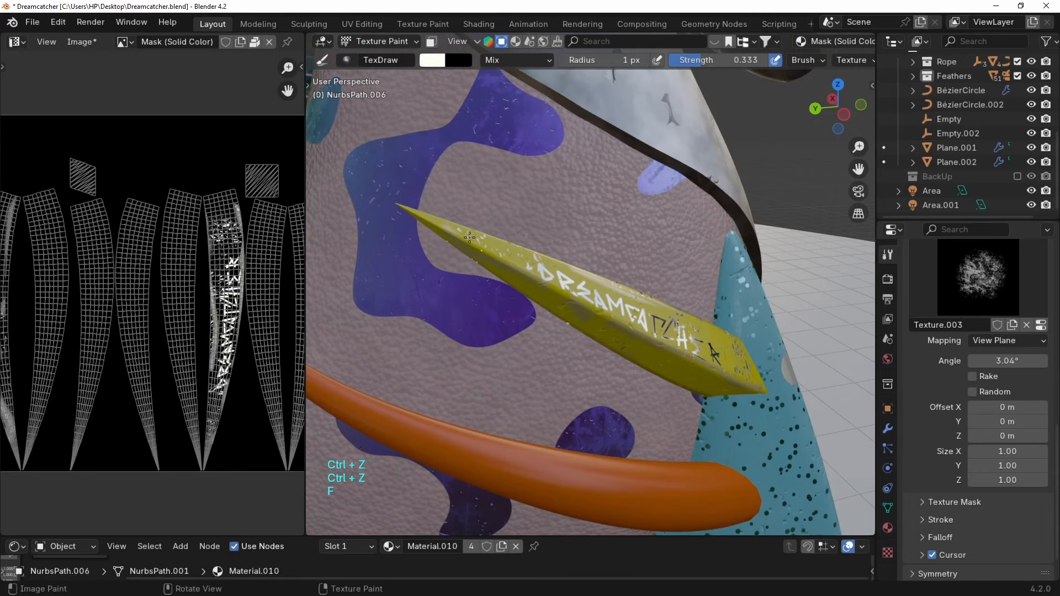
key("f")
left_click(485, 255)
middle_click_drag(745, 324, 774, 303)
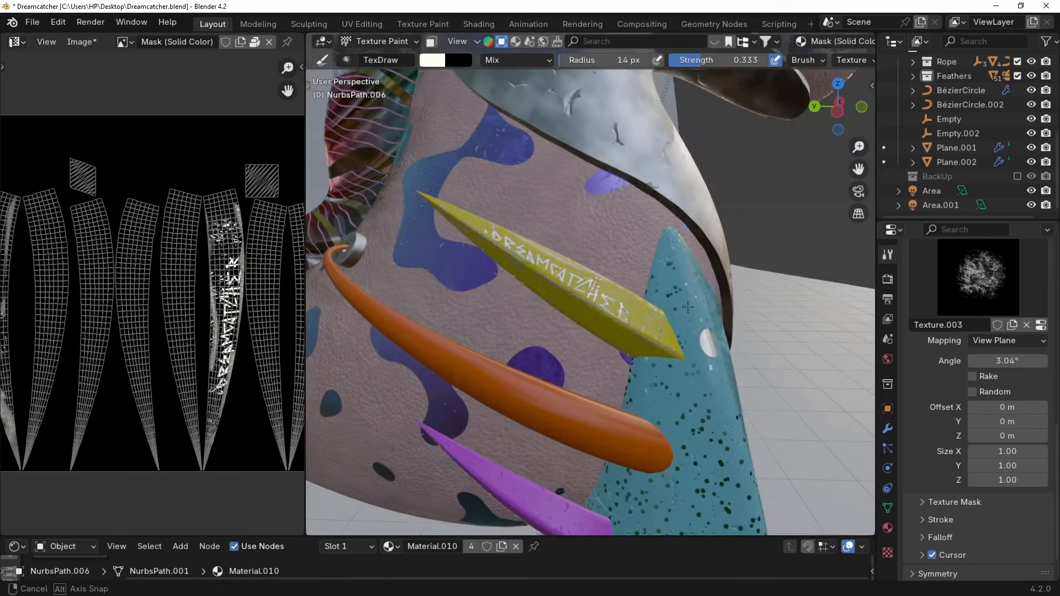
Add a Ucupaint solid color layer to the yellow spike's material with a black 2048 × 2048 image mask.
key("n")
left_click(867, 477)
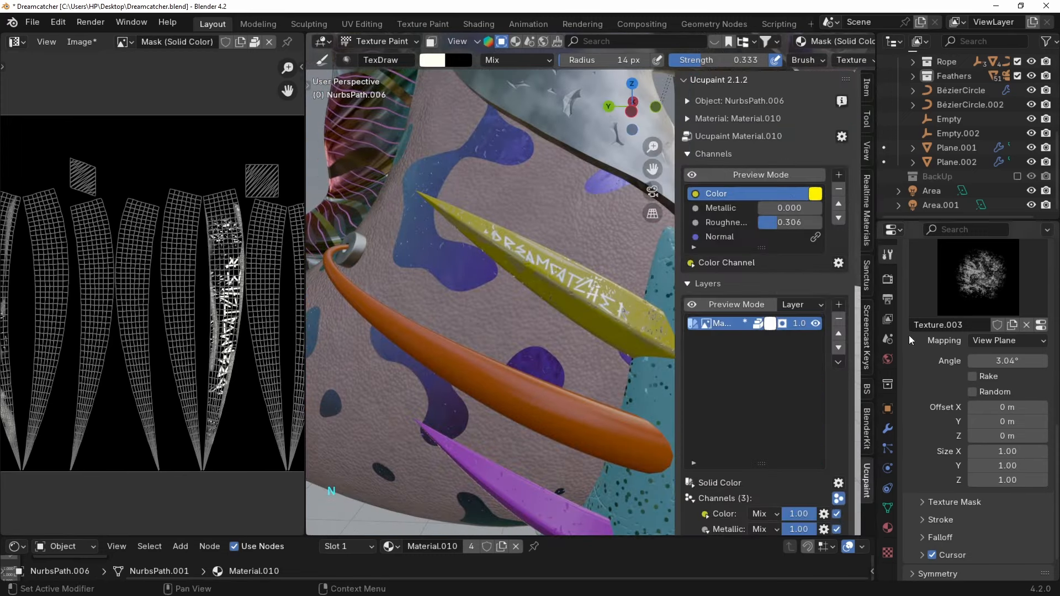
middle_click_drag(545, 381, 498, 349, "shift")
scroll(586, 295, "up", 4)
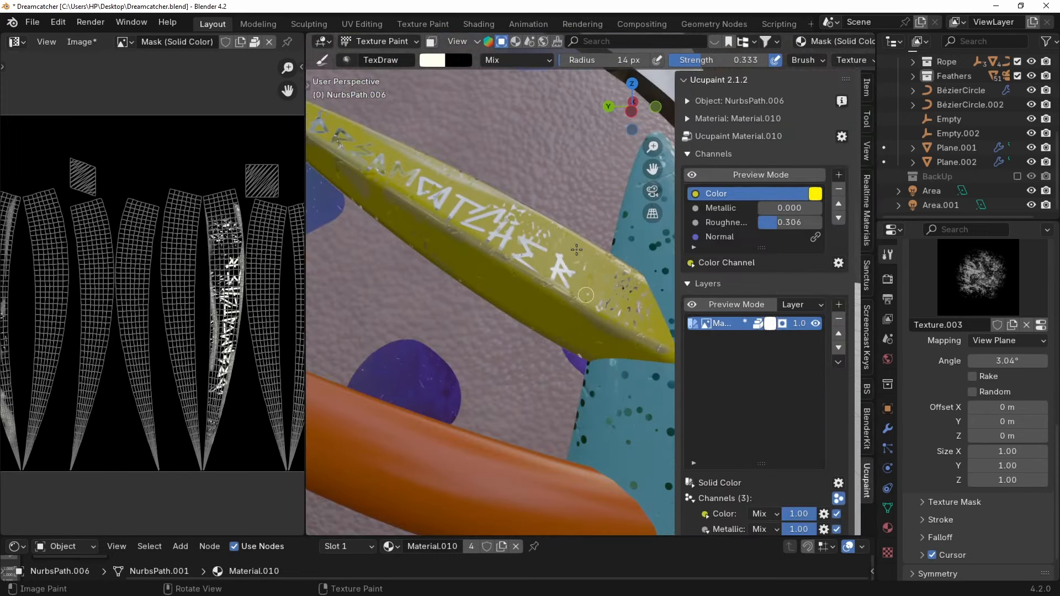
middle_click_drag(589, 366, 577, 330)
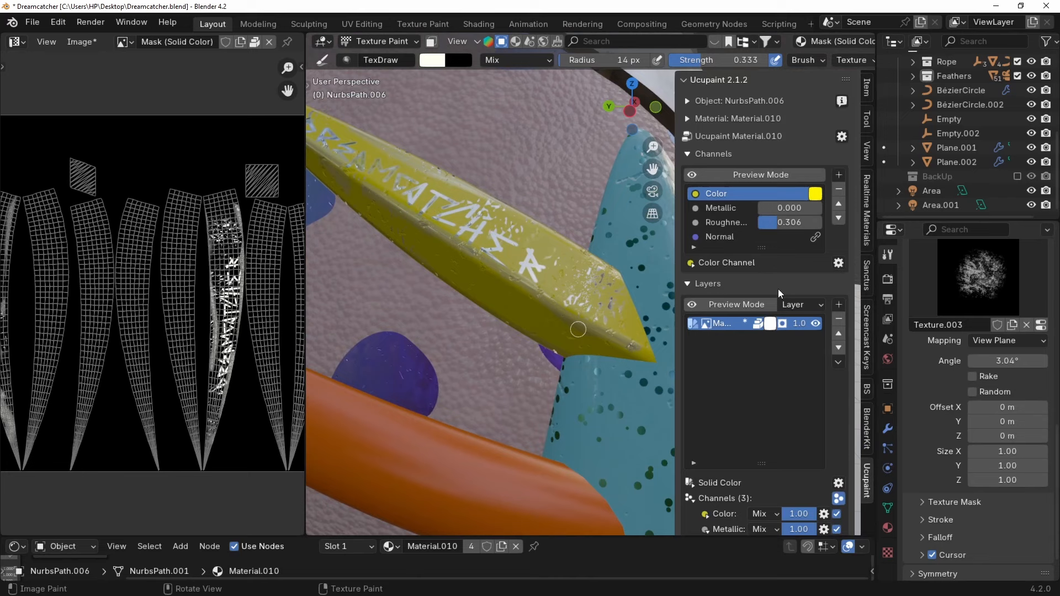
left_click(838, 307)
left_click(563, 166)
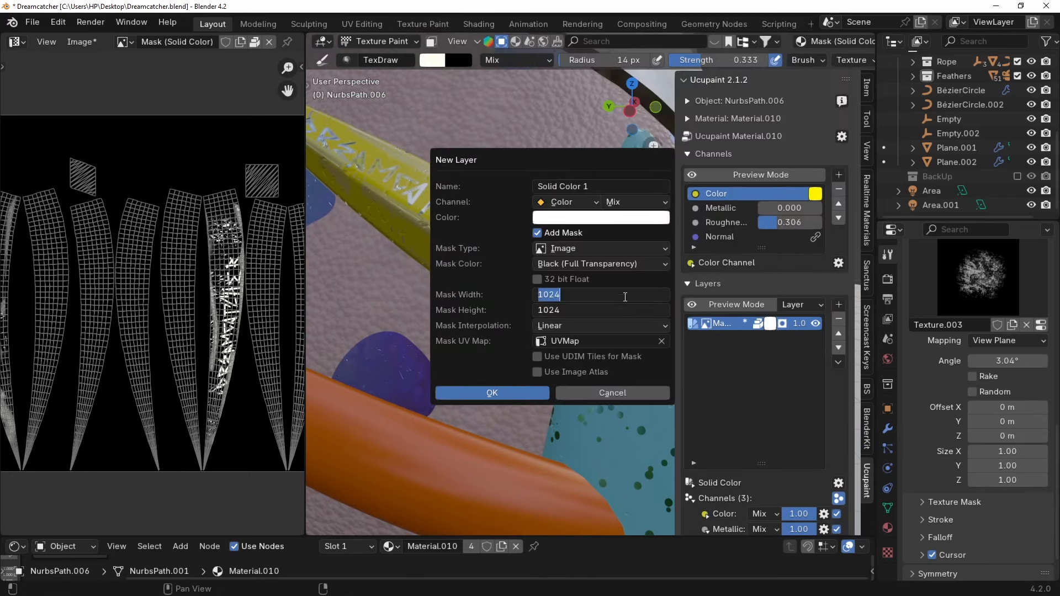
type("2")
key("Return")
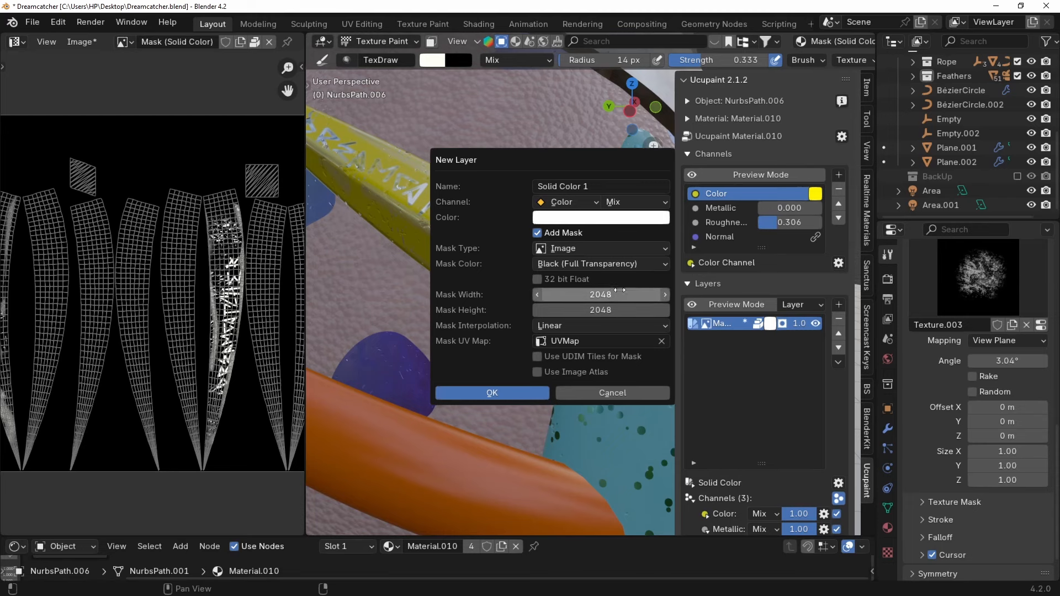
left_click(527, 393)
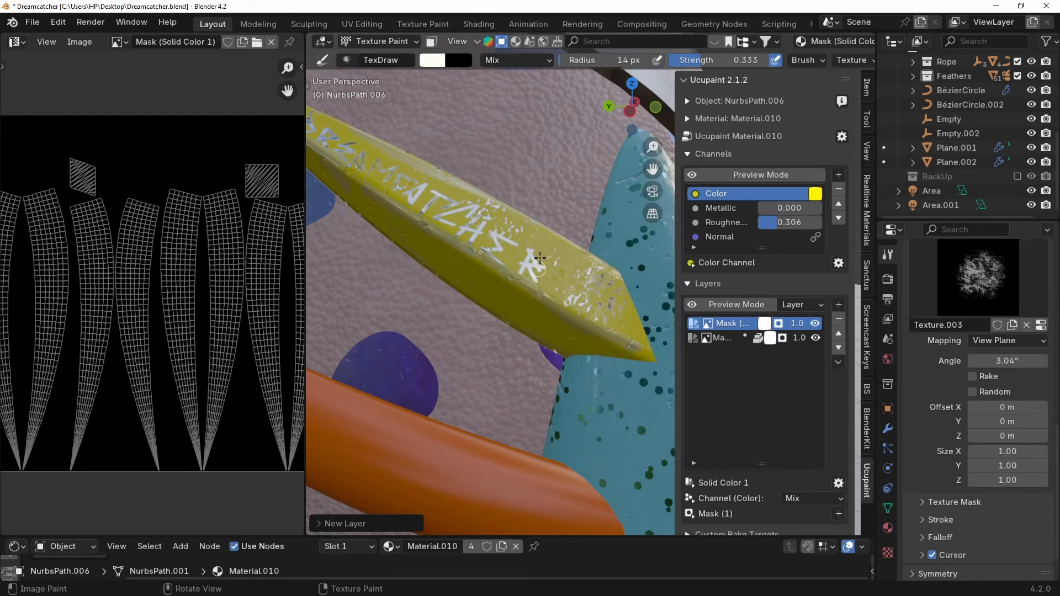
Remove the brush texture, raise the strength to 1.000 and paint a solid stroke across the yellow spike's thick end.
left_click_drag(554, 270, 610, 271)
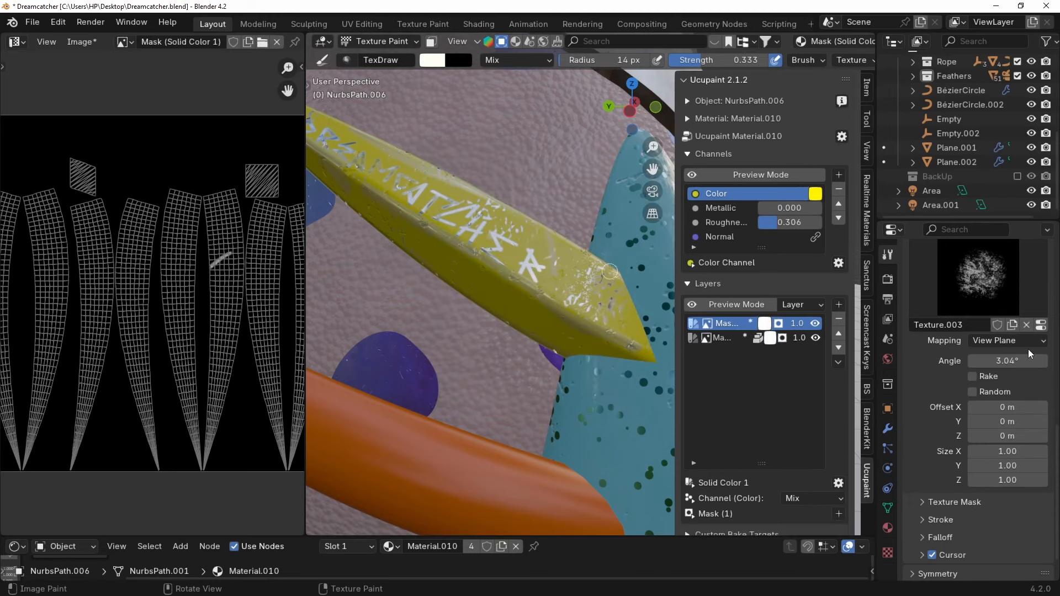
left_click(1026, 325)
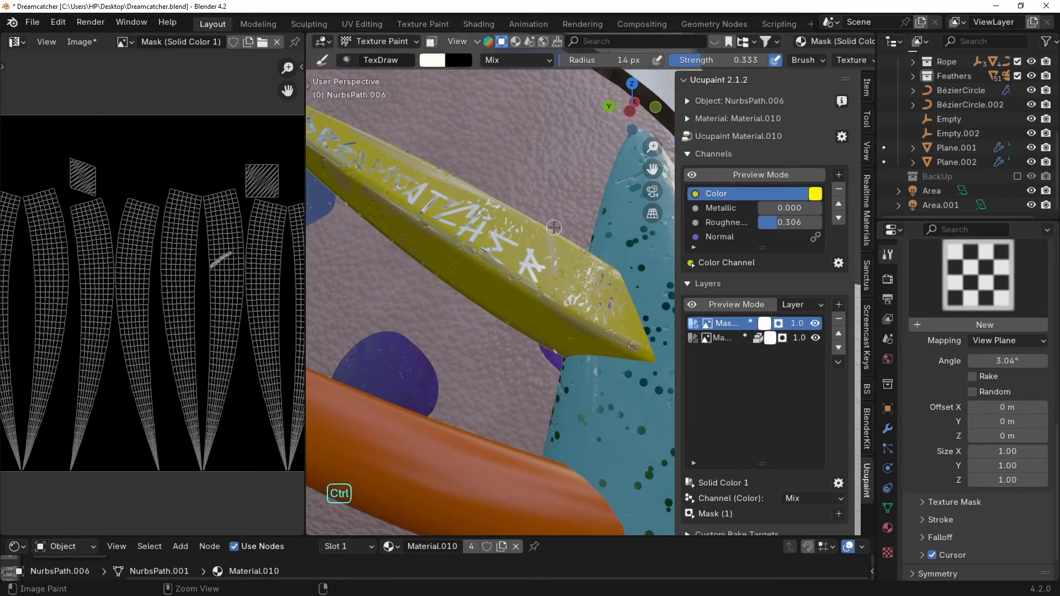
key("ctrl+z")
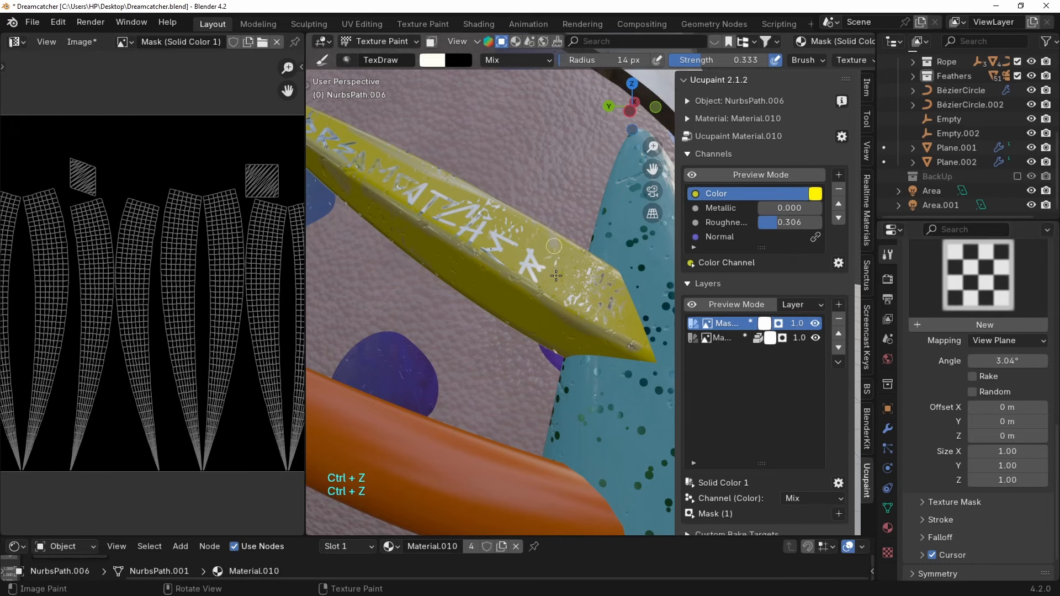
middle_click_drag(579, 271, 564, 275)
key("shift+f")
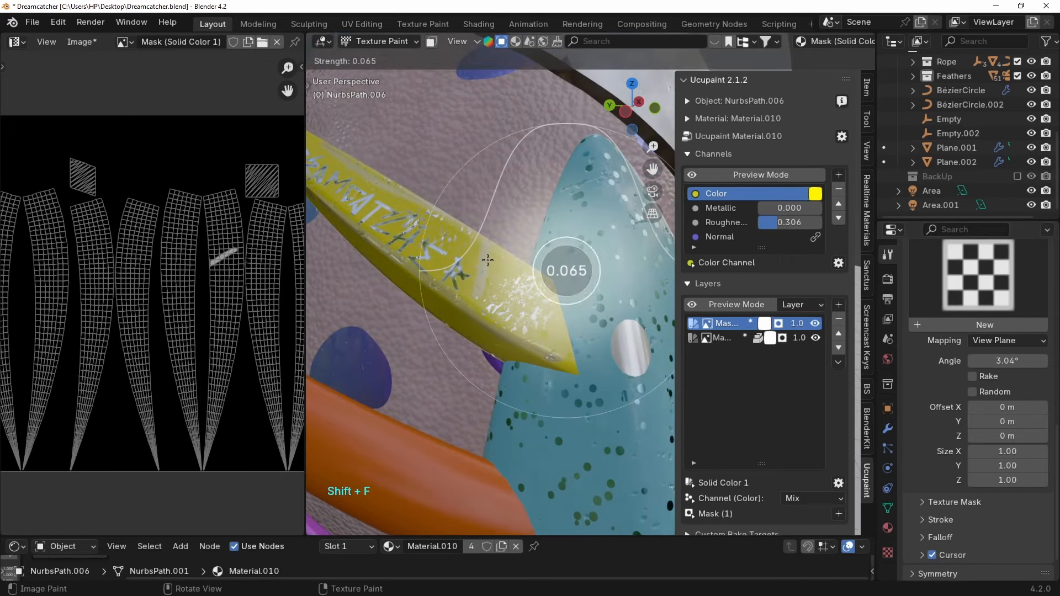
left_click(796, 256)
key("ctrl+z")
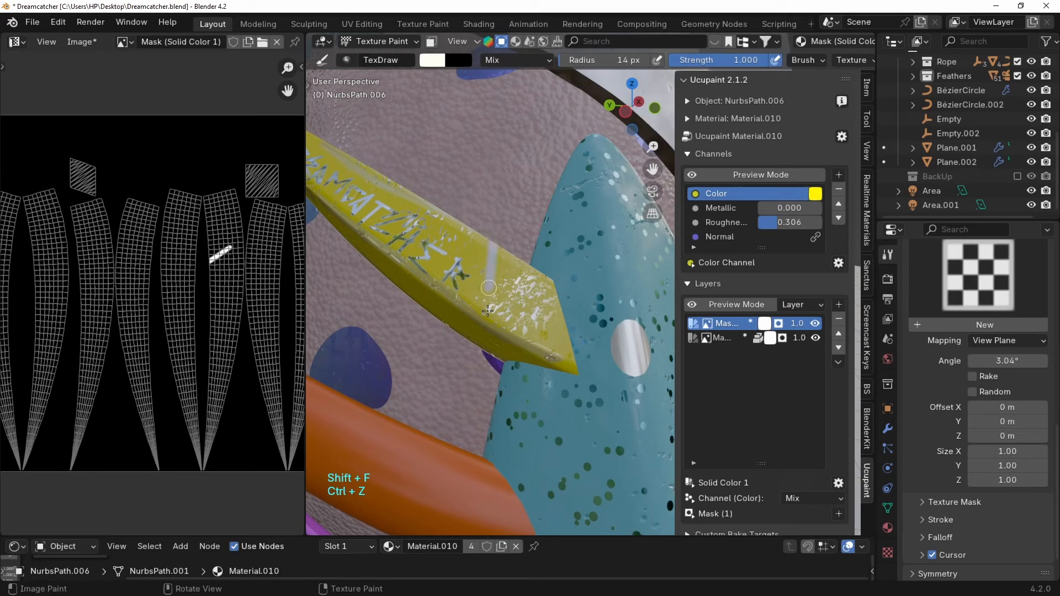
Set the new layer's color to magenta, enable its Normal channel and disable its Color channel.
left_click(764, 326)
left_click(840, 178)
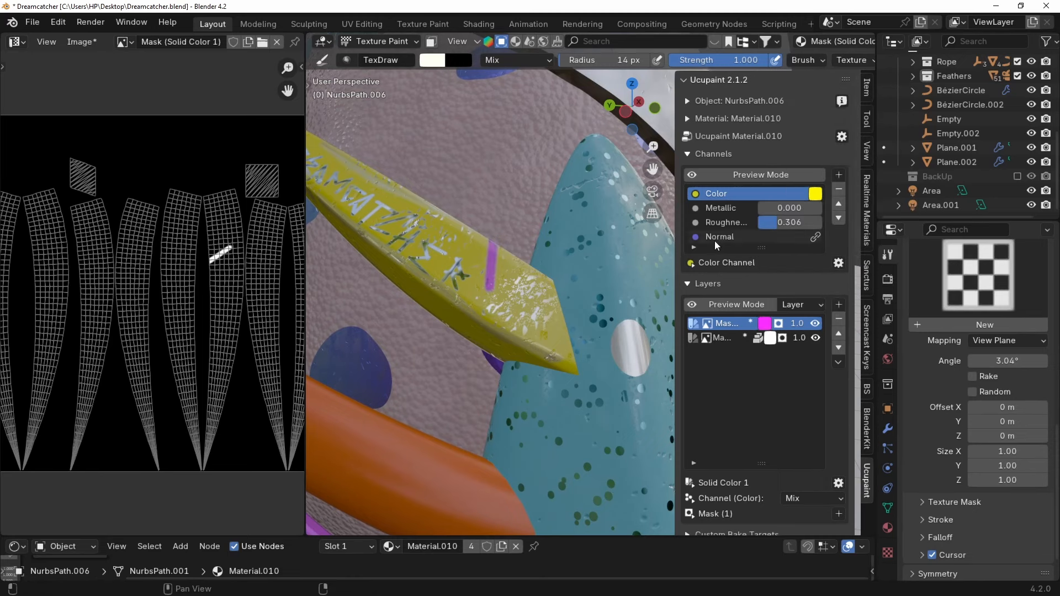
scroll(758, 481, "down", 1)
left_click(690, 469)
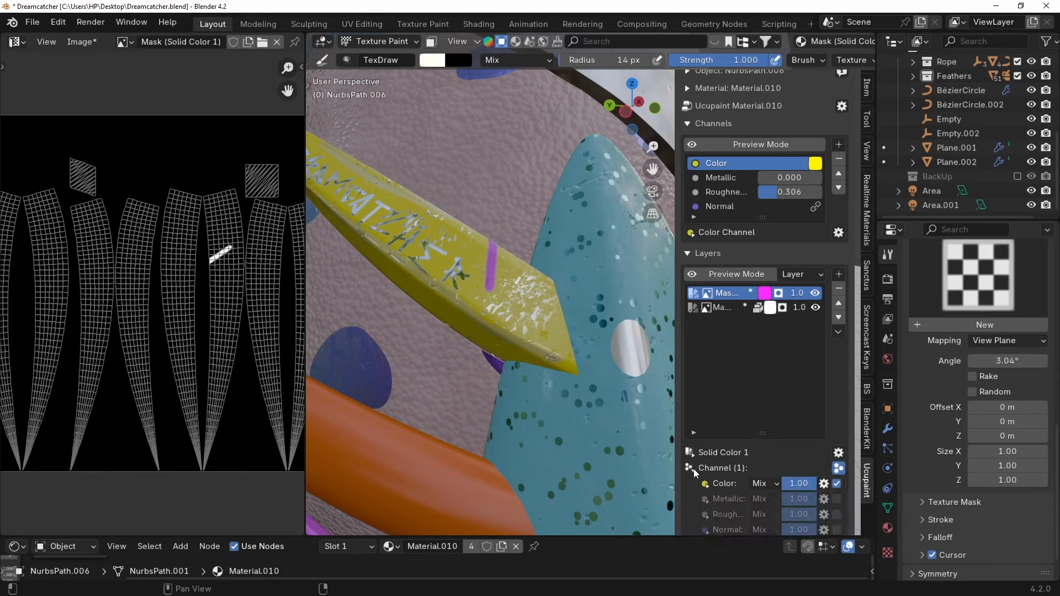
left_click(690, 469)
scroll(684, 499, "up", 1)
left_click(835, 173)
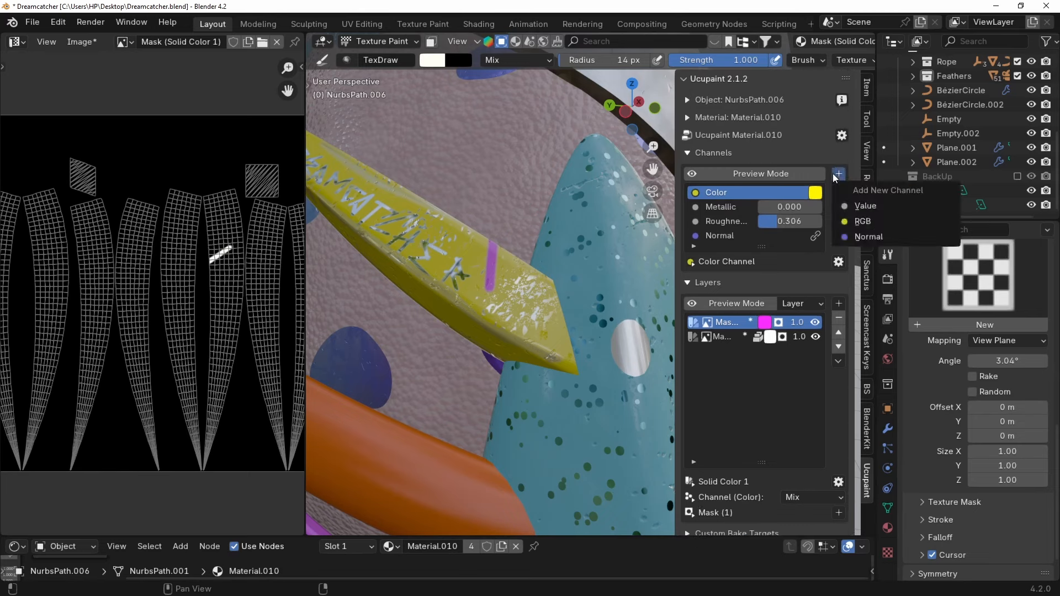
scroll(765, 473, "down", 1)
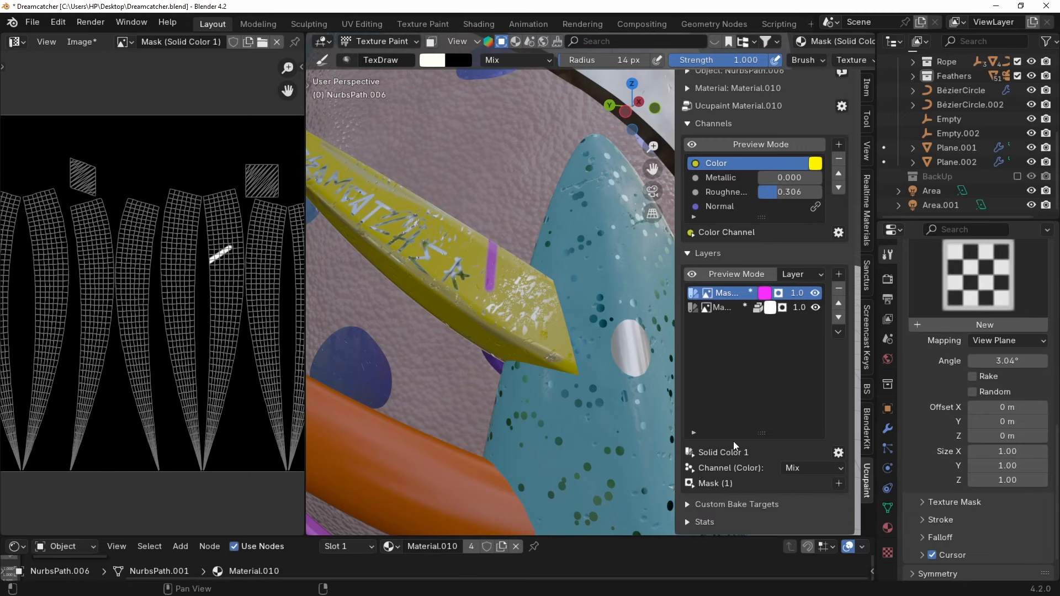
left_click(691, 468)
scroll(767, 478, "down", 2)
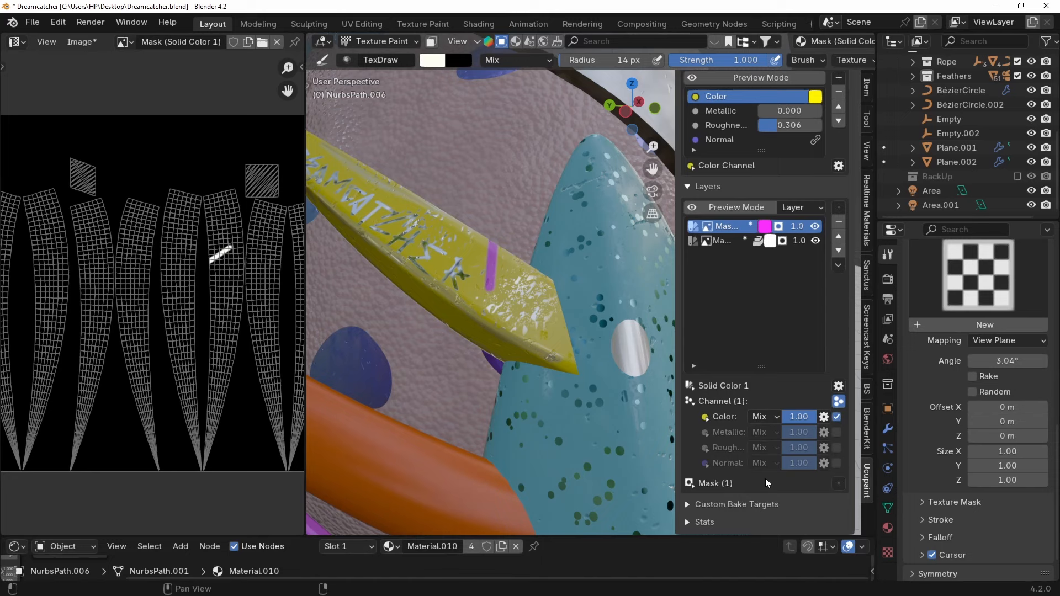
left_click(834, 464)
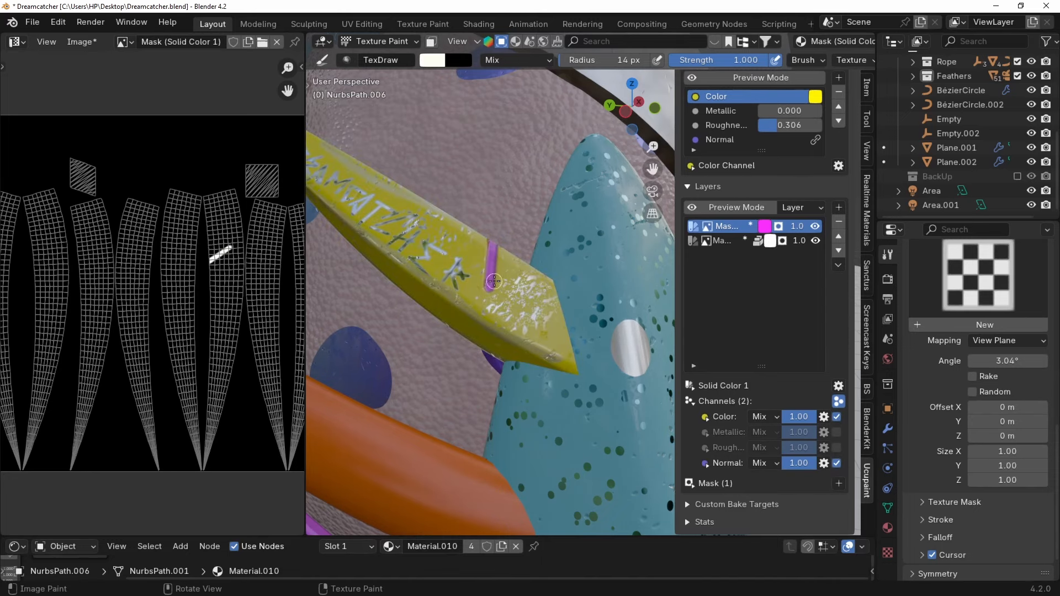
left_click(837, 421)
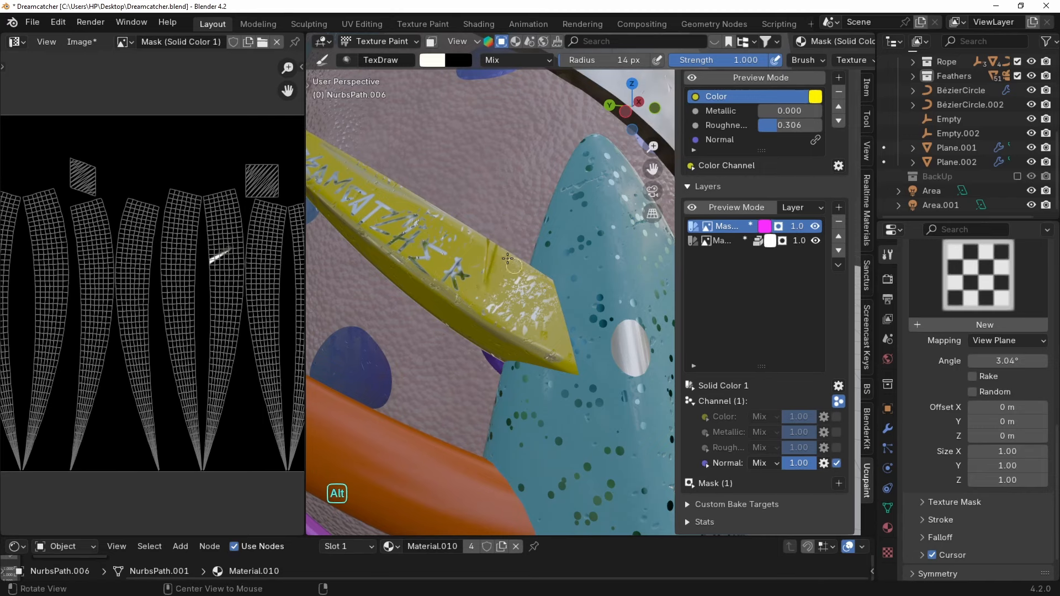
Reduce the brush radius to 8 px and paint thin cuts across the yellow spike on the Normal layer's mask.
left_click_drag(507, 258, 467, 326, "alt")
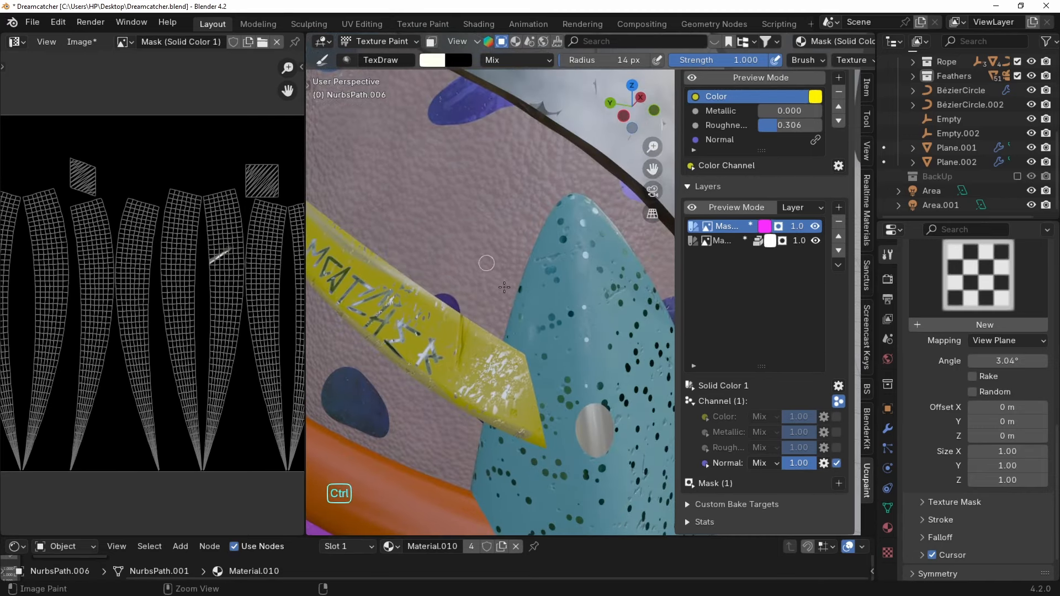
mouse_move(504, 287)
left_mouse_down("alt")
mouse_move(543, 264)
mouse_move(538, 270)
mouse_move(517, 239)
left_mouse_up("alt")
key("f")
left_click(555, 261)
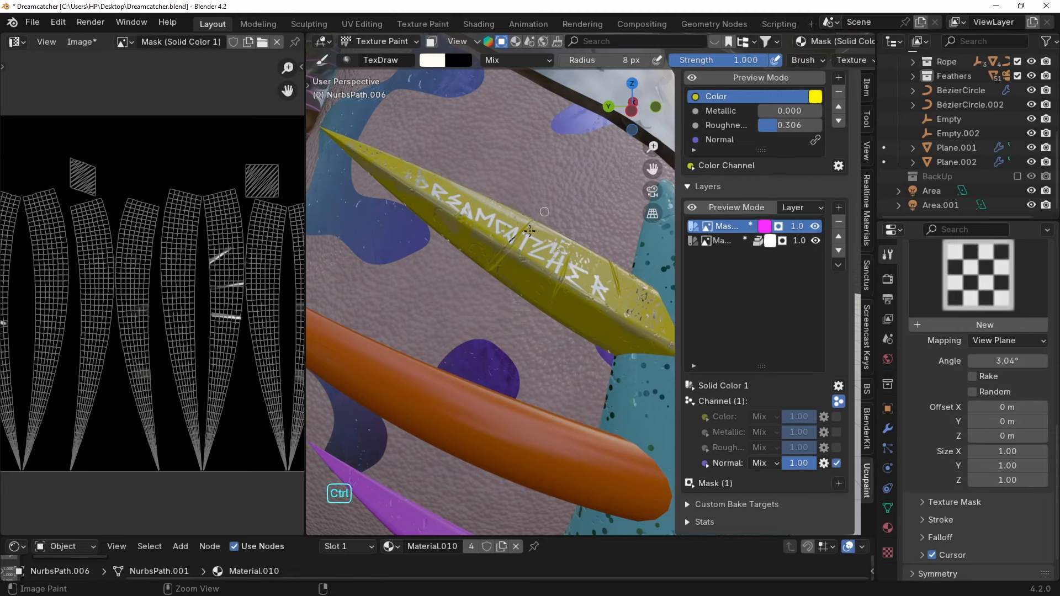
Select the lower metallic layer, paint bare metal into the spike's cuts with a 7 px radius, and return to Object Mode.
left_click_drag(606, 212, 618, 211, "alt")
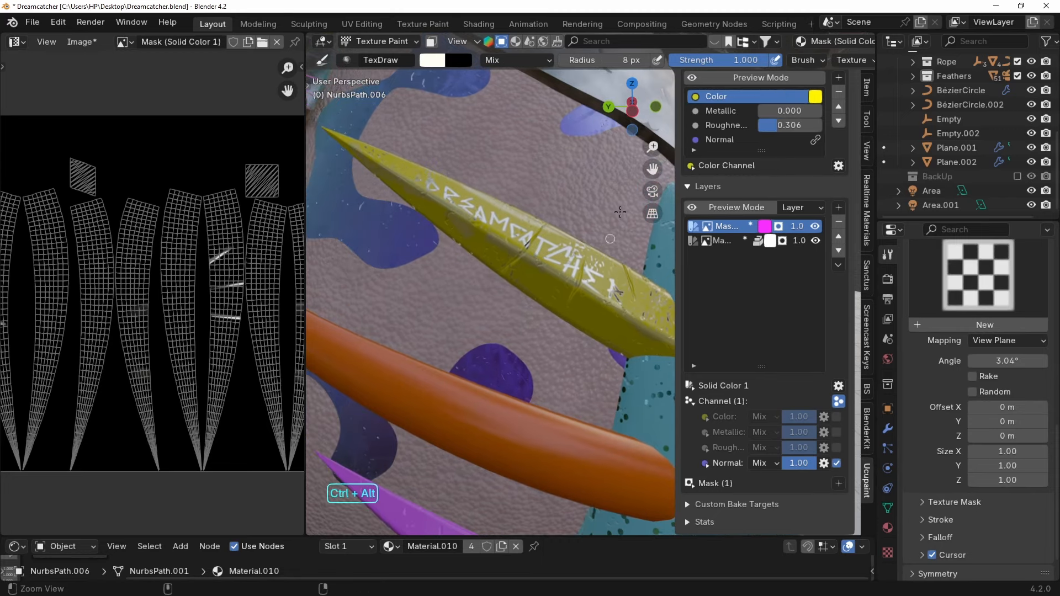
left_click(728, 240)
left_click_drag(597, 284, 545, 306, "ctrl+alt")
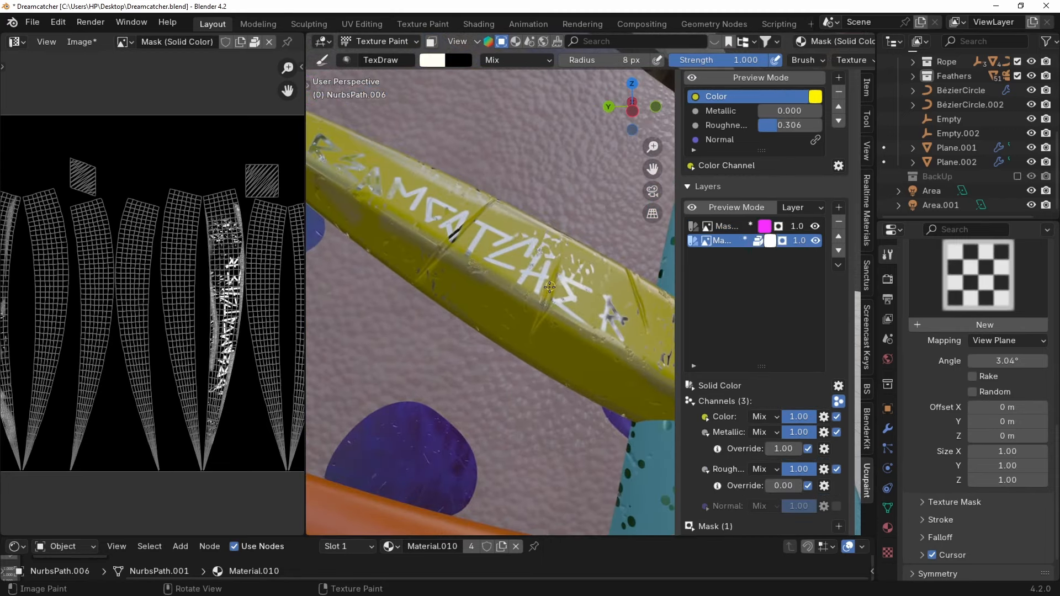
key("f")
key("f")
left_click(561, 267)
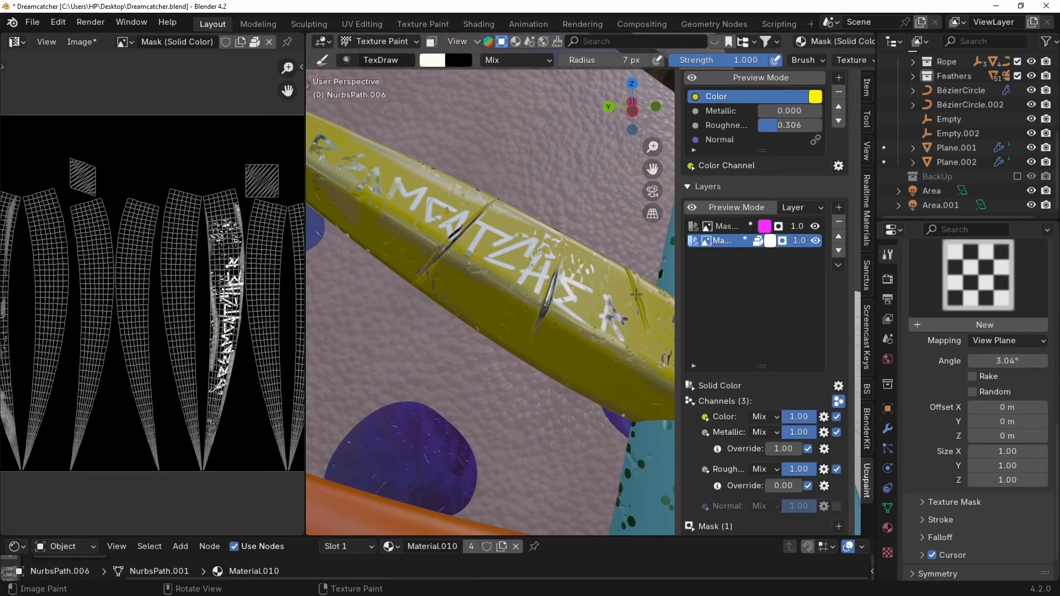
left_click_drag(645, 329, 609, 312, "ctrl+alt")
key("ctrl+Tab")
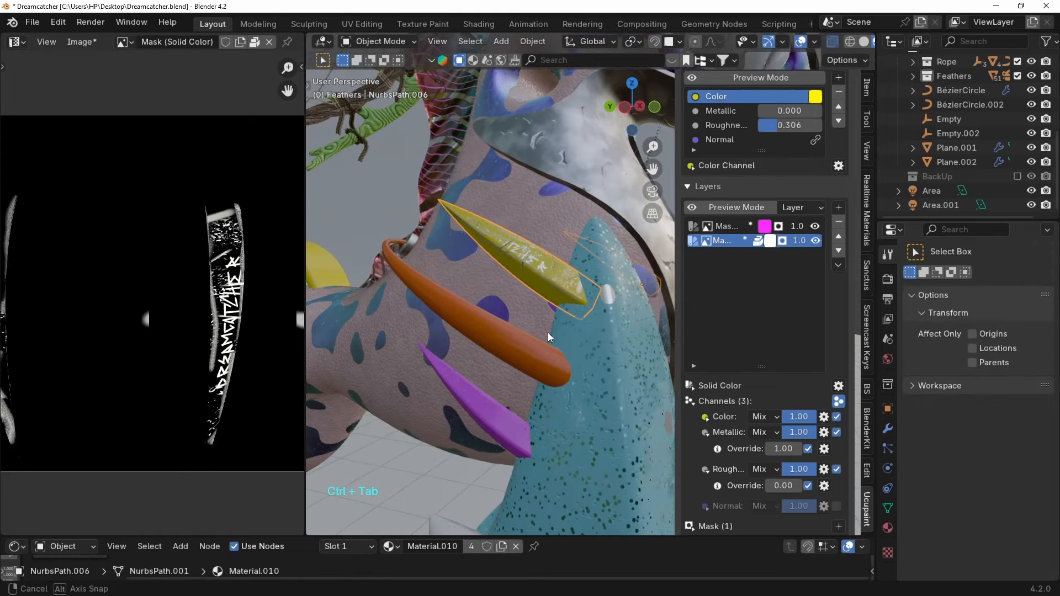
Select the purple spike curve below the orange one and convert it to a mesh.
left_click(510, 423)
middle_click_drag(505, 413, 551, 290)
middle_click_drag(531, 333, 512, 319)
key("Tab")
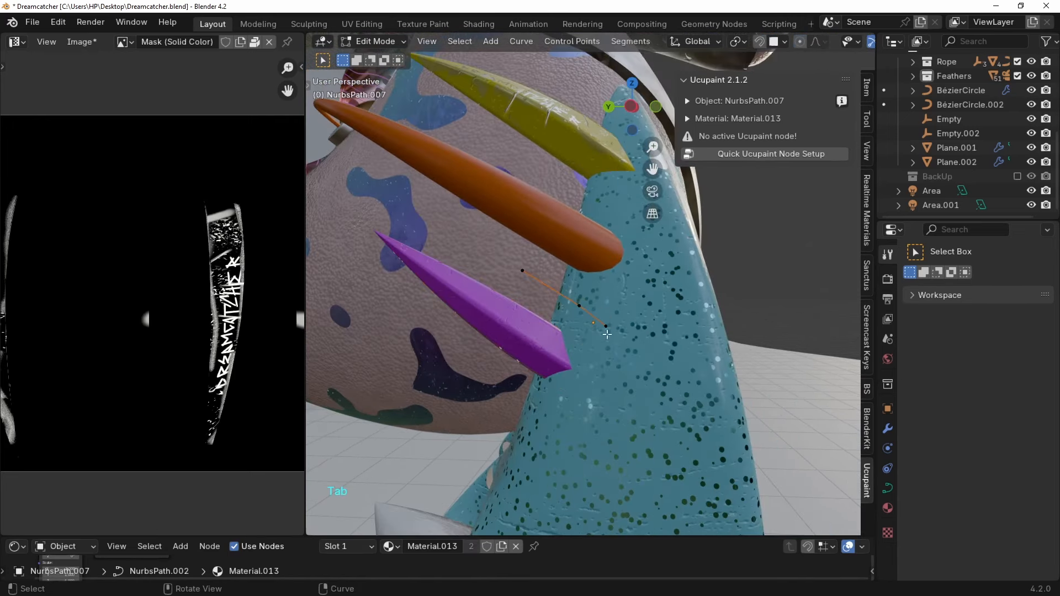
key("Tab")
right_click(505, 283)
mouse_move(472, 335)
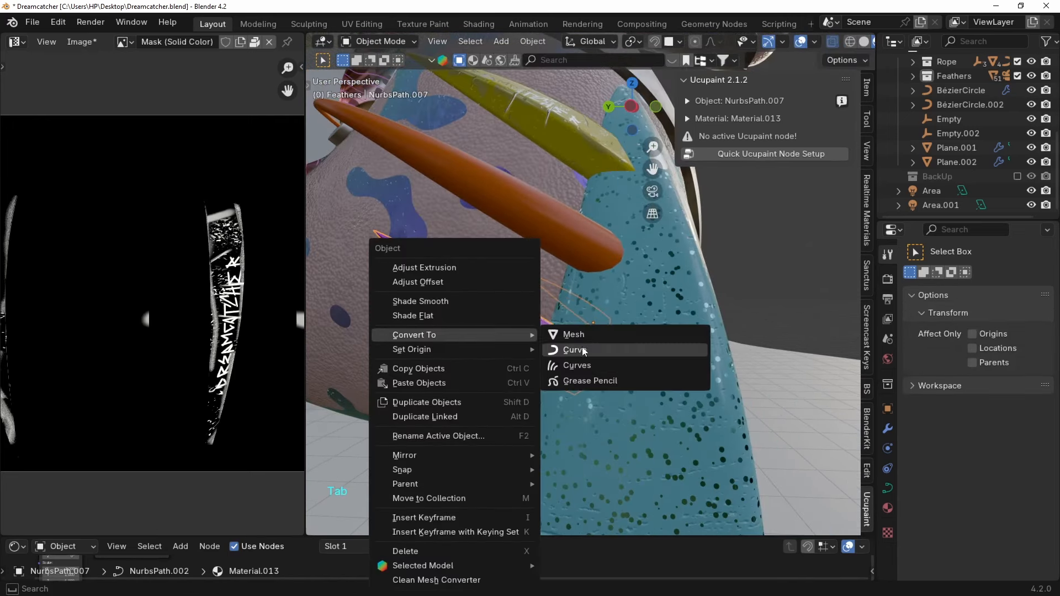
left_click(585, 335)
Unwrap the whole purple spike with Smart UV Project using a 0.01 island margin, check the UV islands, and return to Object Mode.
key("Tab")
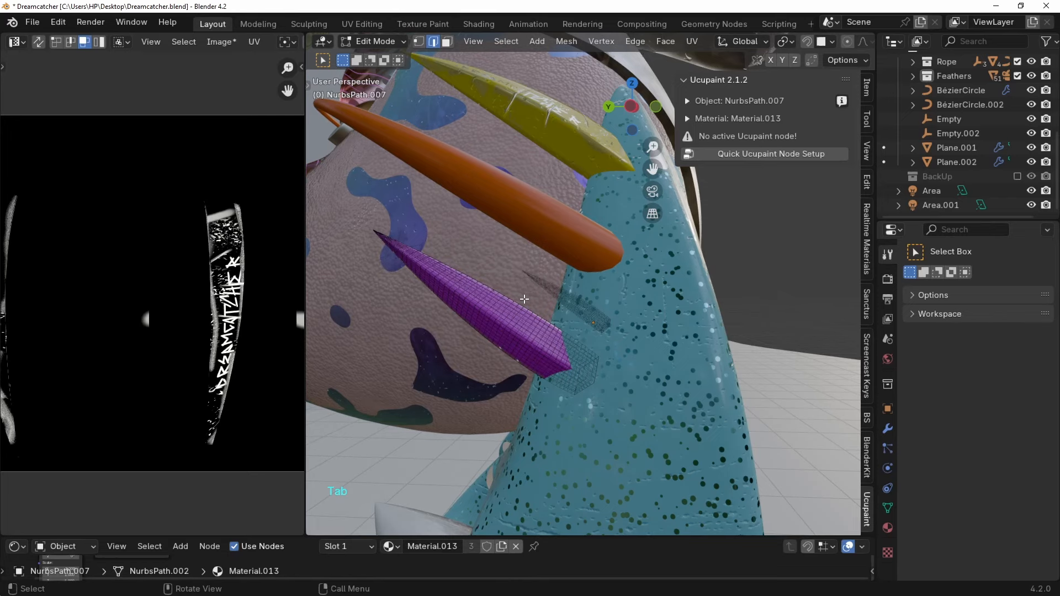
key("a")
key("u")
left_click(496, 314)
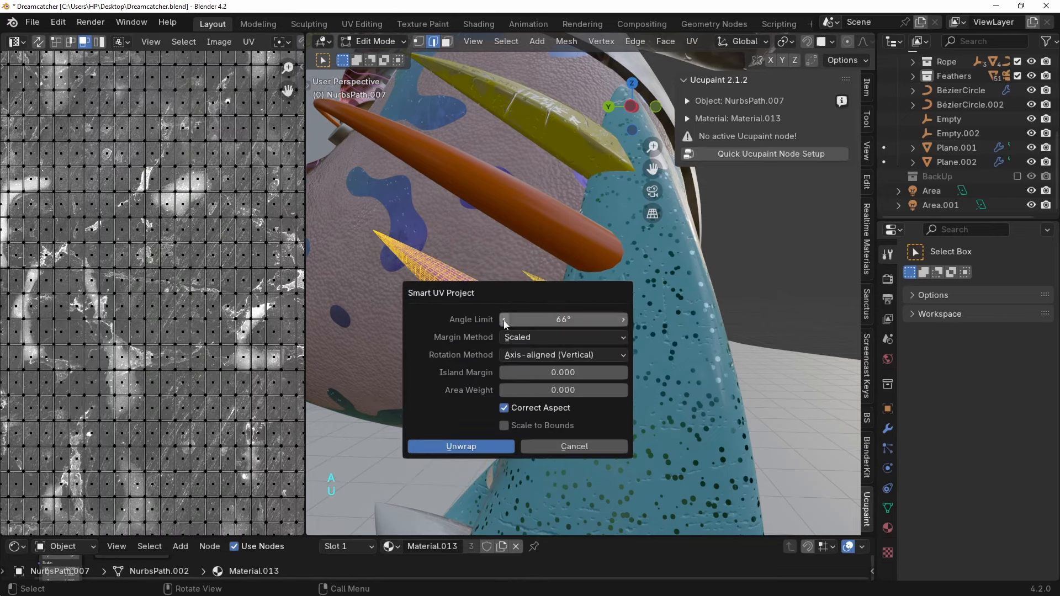
type("0.01")
left_click(458, 445)
left_click(458, 445)
scroll(234, 504, "down", 5)
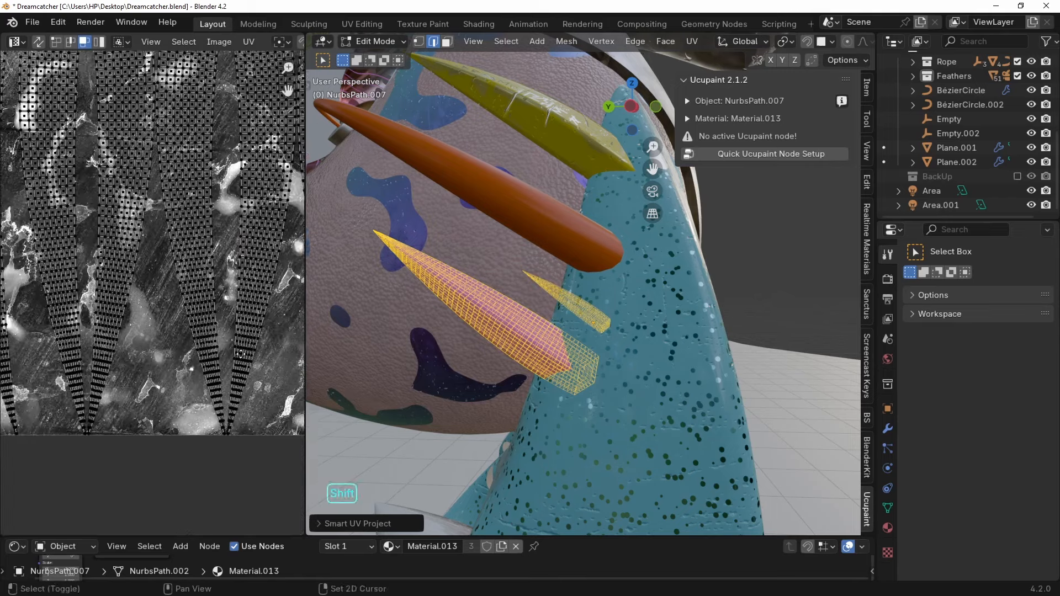
scroll(223, 319, "up", 3)
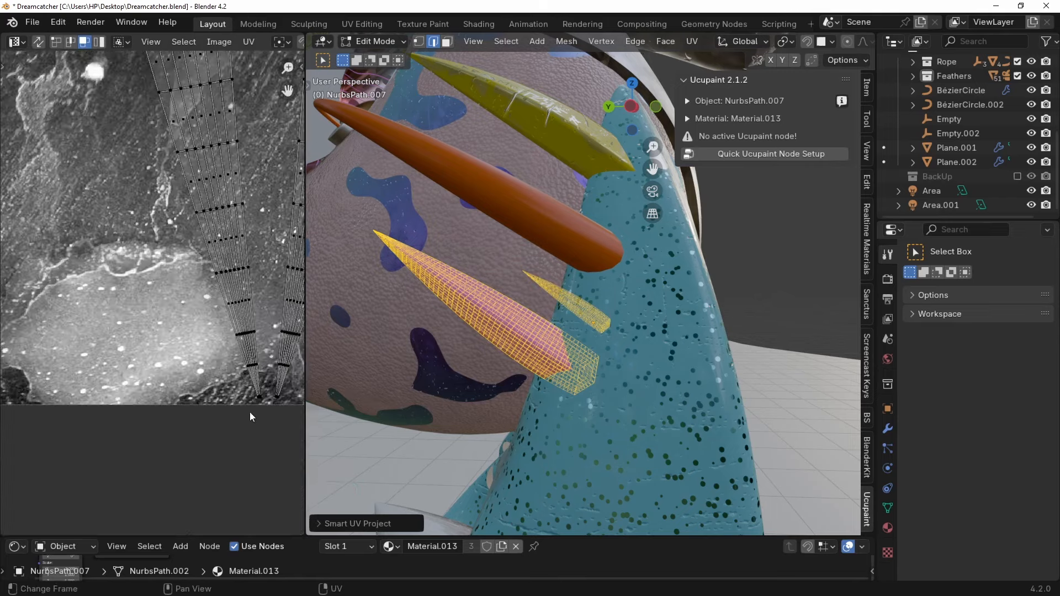
scroll(204, 357, "up", 5)
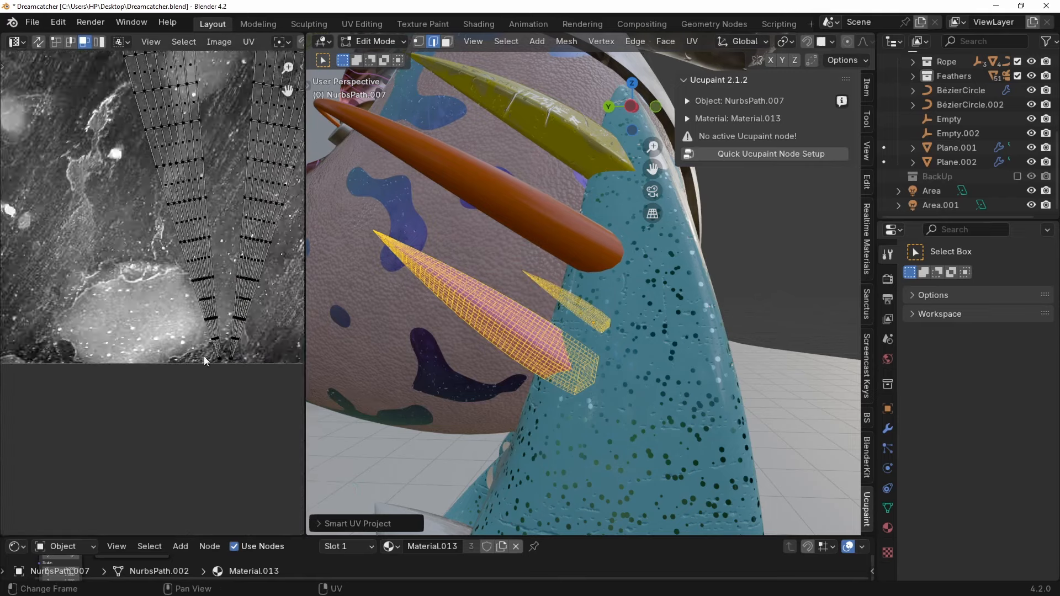
scroll(533, 283, "down", 3)
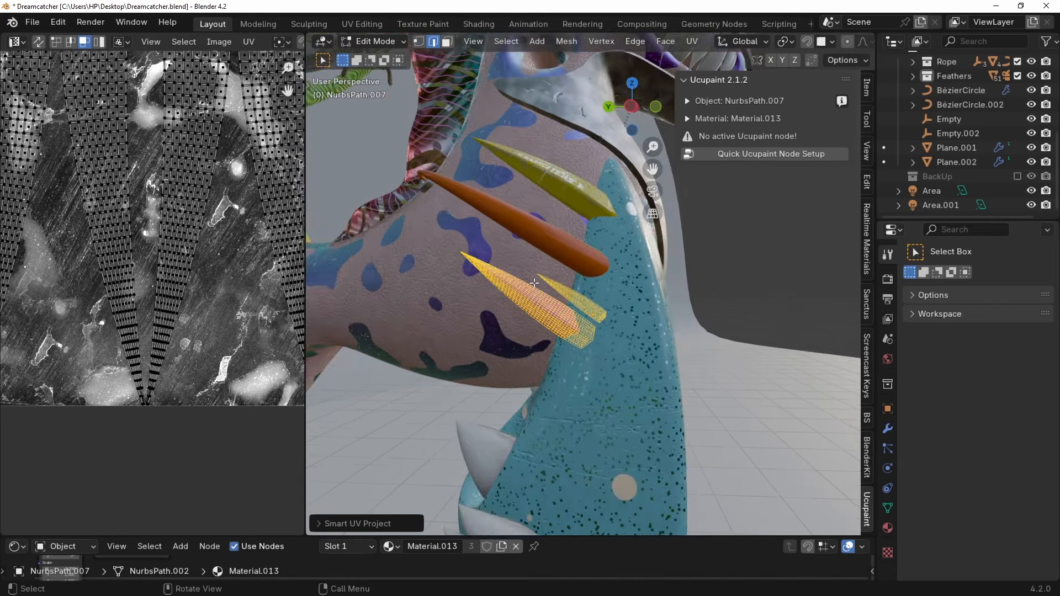
scroll(201, 193, "down", 1)
middle_click_drag(118, 159, 167, 239, "shift")
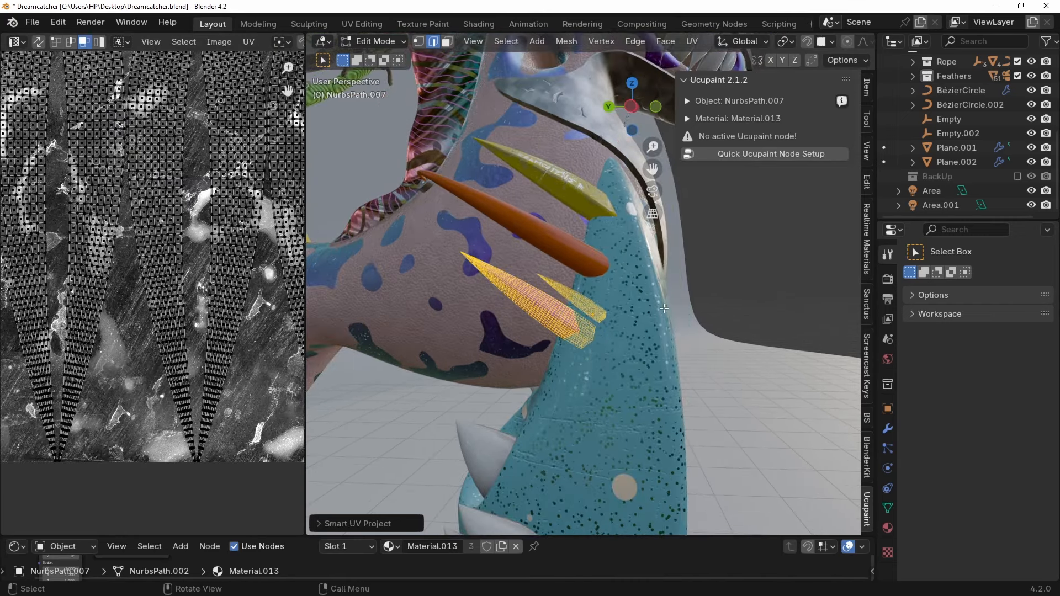
key("Tab")
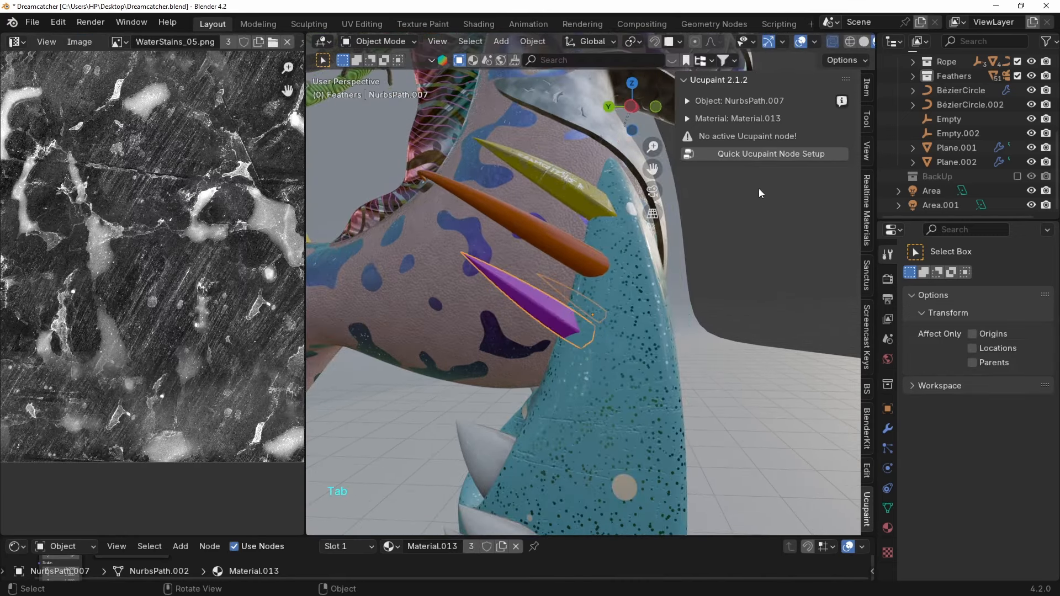
Set up Ucupaint on the purple spike's material and add a white Solid Color layer with a black 2048 × 2048 image mask.
left_click(765, 153)
left_click(767, 260)
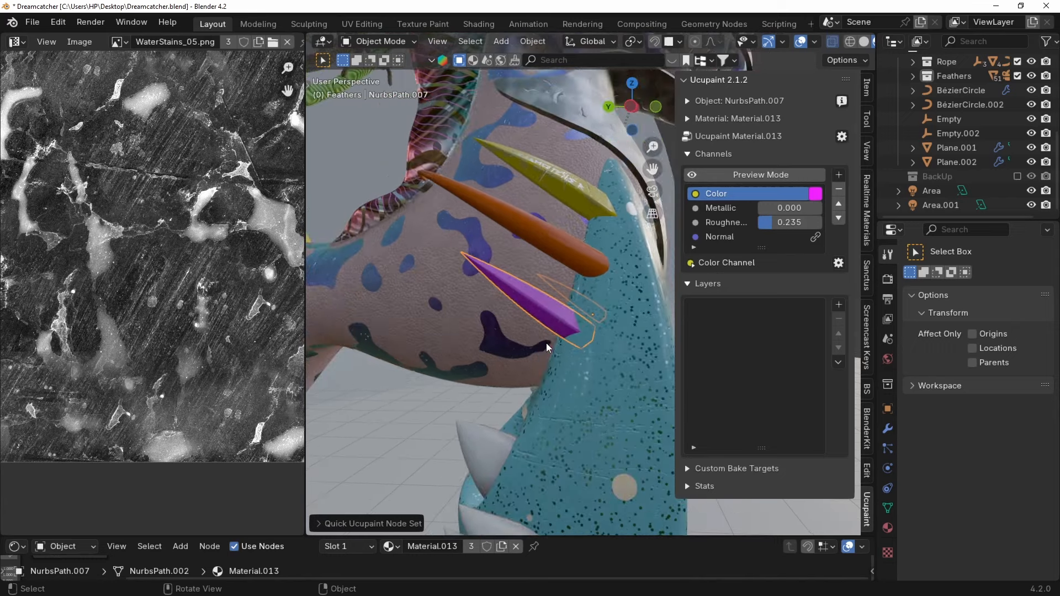
left_click(839, 304)
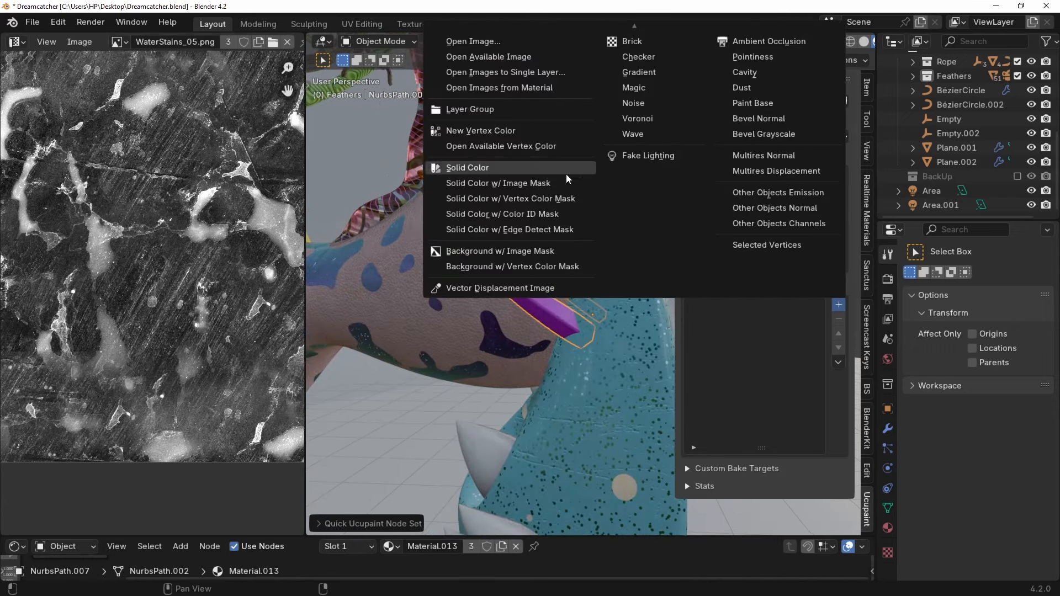
left_click(530, 167)
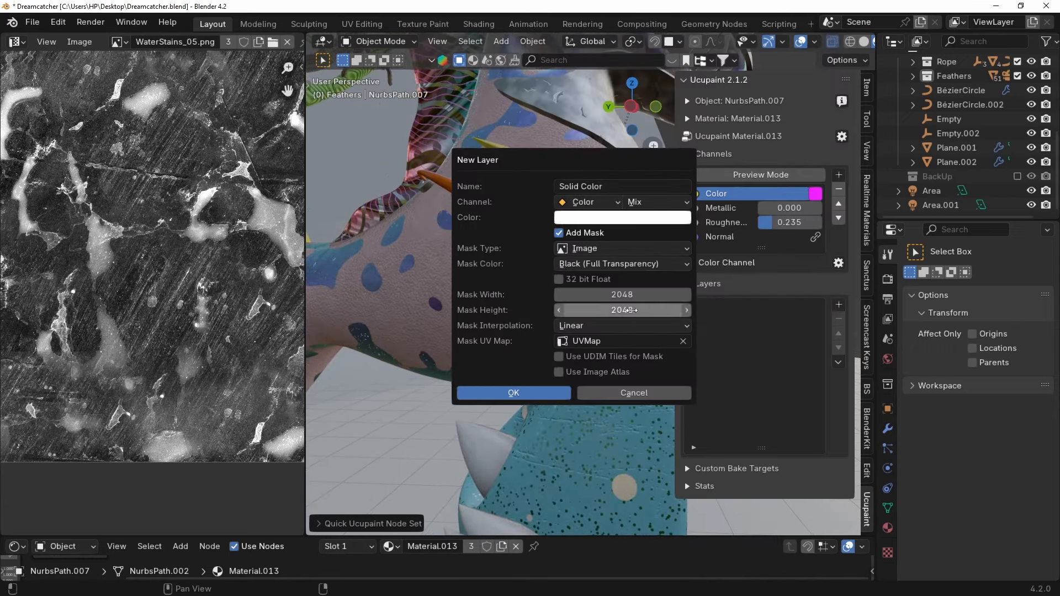
left_click(548, 390)
Switch the purple spike to Texture Paint and paint a thin 7 px stroke across its thick end on the mask.
scroll(567, 340, "up", 2)
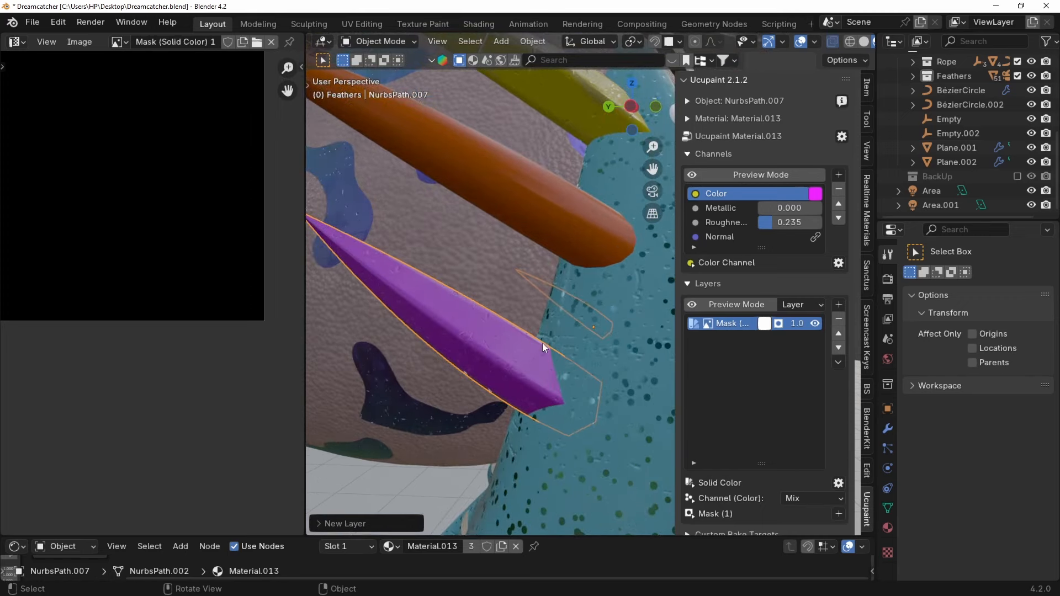
key("ctrl+Tab")
left_click(647, 270)
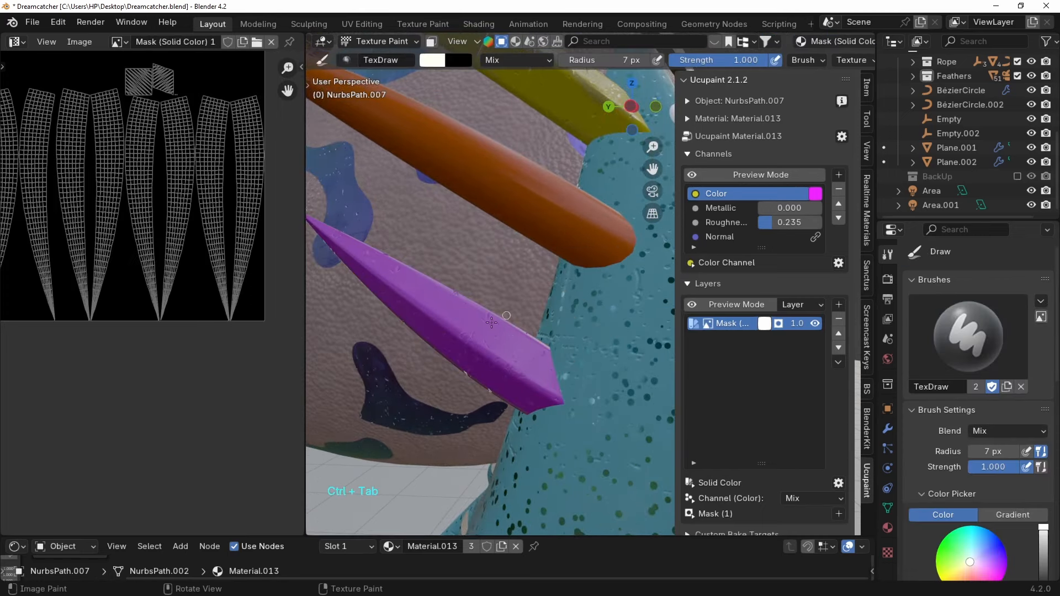
left_click_drag(491, 315, 485, 381)
Enable the layer's Metallic and Roughness channels with overrides of 1.00, and set the Roughness opacity to 0.00.
left_click(707, 499)
scroll(734, 486, "down", 4)
mouse_move(836, 432)
left_mouse_down()
mouse_move(836, 447)
mouse_move(767, 471)
left_mouse_up()
left_click(707, 433)
left_click(707, 469)
left_click(807, 449)
left_click(808, 485)
Paint two more thin metallic stripes across the purple spike beside the first one.
middle_click_drag(495, 357, 498, 340, "shift")
left_click_drag(506, 296, 518, 375)
left_click_drag(478, 283, 469, 349)
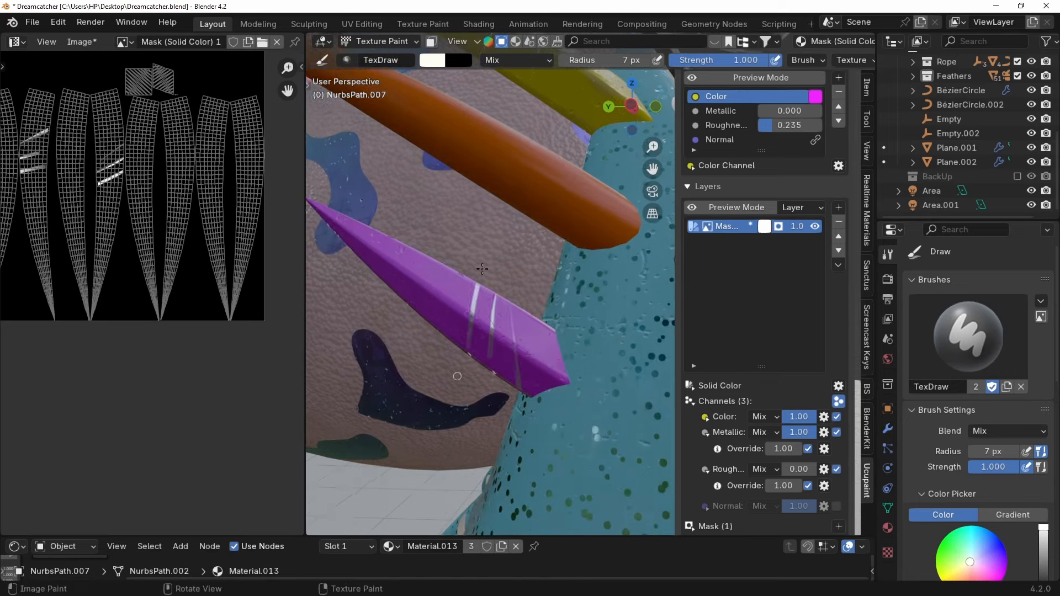
Assign the 5.png speckle image texture to the brush with its Color Ramp enabled, and enlarge the brush radius to 105 px.
key("f")
left_click(465, 376)
middle_click_drag(464, 376, 497, 371)
left_click(887, 553)
left_click(1022, 426)
scroll(1008, 442, "down", 4)
left_click(930, 554)
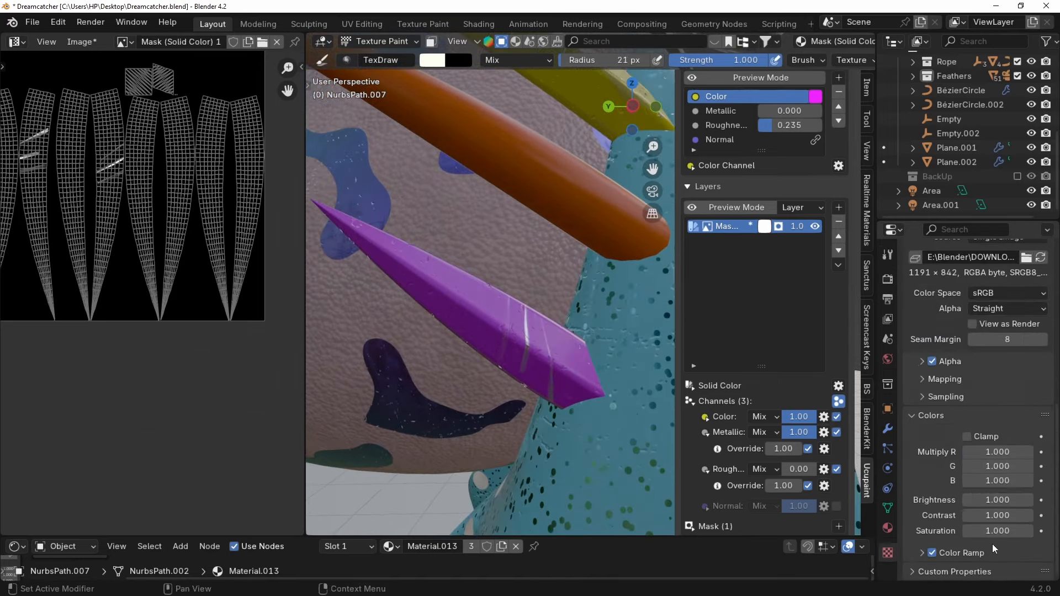
scroll(994, 546, "up", 3)
left_click(589, 333)
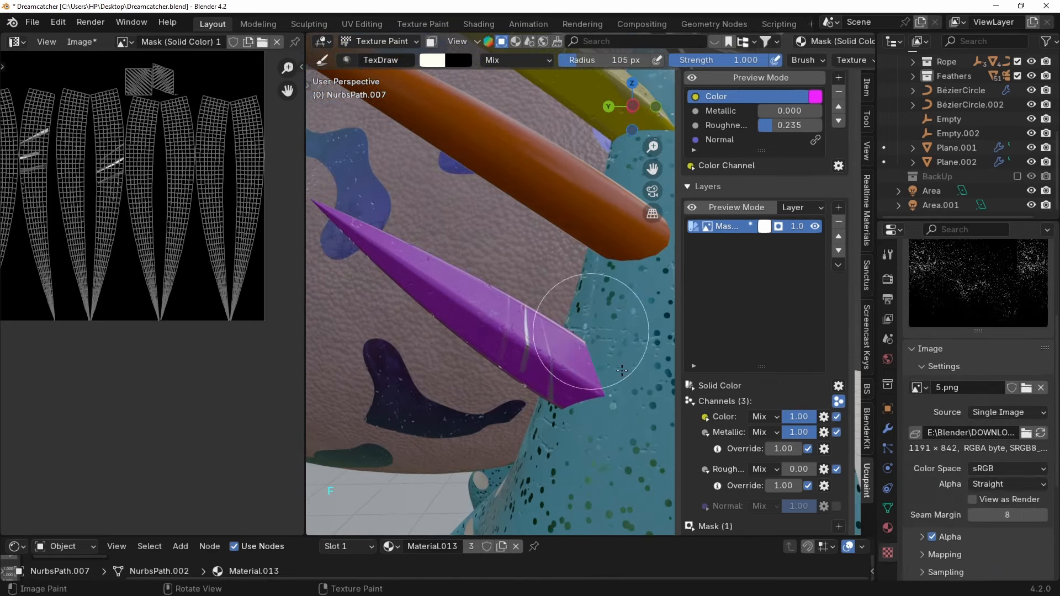
Paint scratches and speckles over the purple spike's layer mask with a resized TexDraw brush.
key("f")
left_click(438, 232)
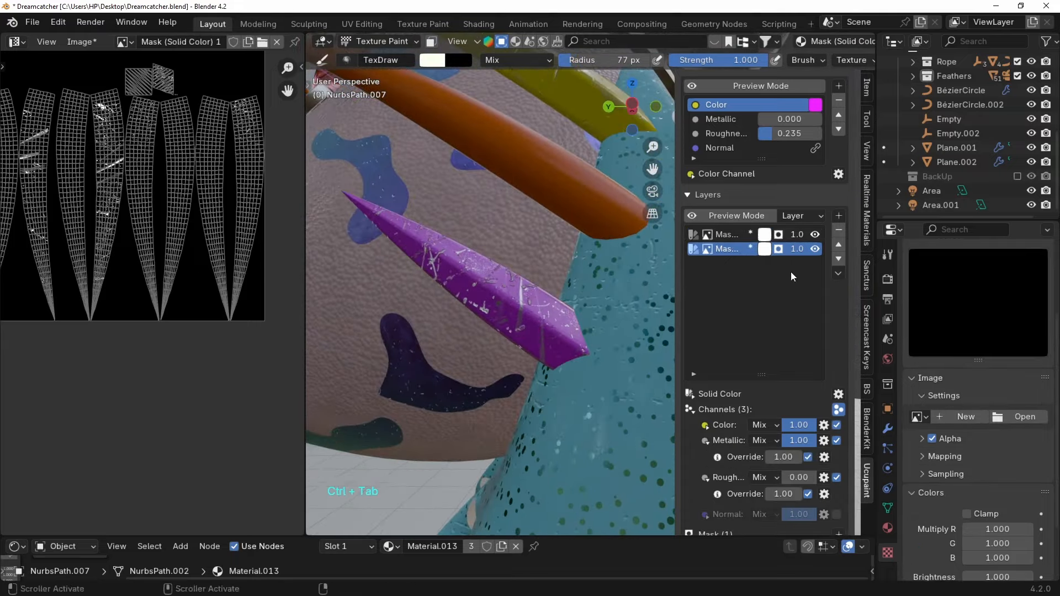
left_click(764, 249)
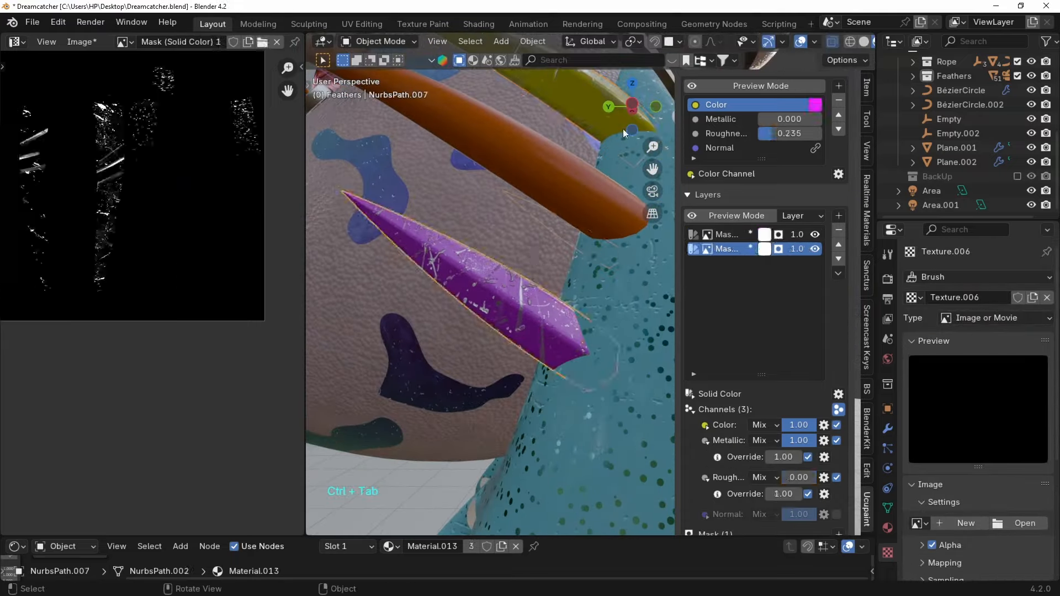
Switch the purple spike to Object Mode and save the Dreamcatcher file.
key("ctrl+Tab")
left_click(32, 22)
left_click(62, 119)
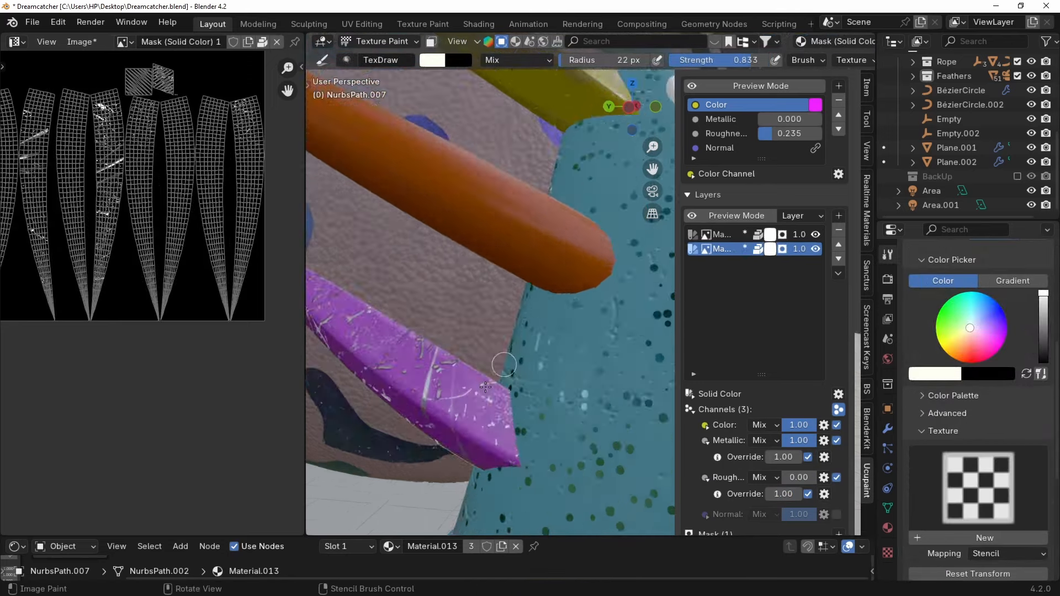
Restrict the upper Solid Color 1 layer to its Normal channel and give its bump a negative height.
left_click(729, 234)
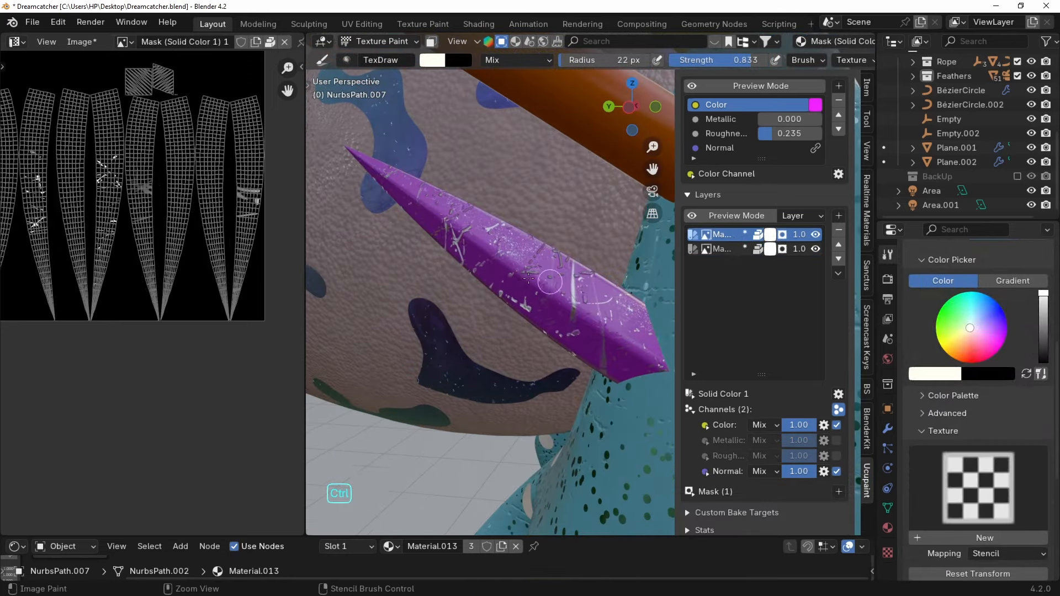
middle_click_drag(501, 353, 502, 283, "ctrl")
left_click(772, 251)
mouse_move(575, 298)
middle_mouse_down()
mouse_move(606, 310)
mouse_move(568, 308)
middle_mouse_up()
left_click(721, 234)
middle_click_drag(590, 232, 590, 261, "ctrl")
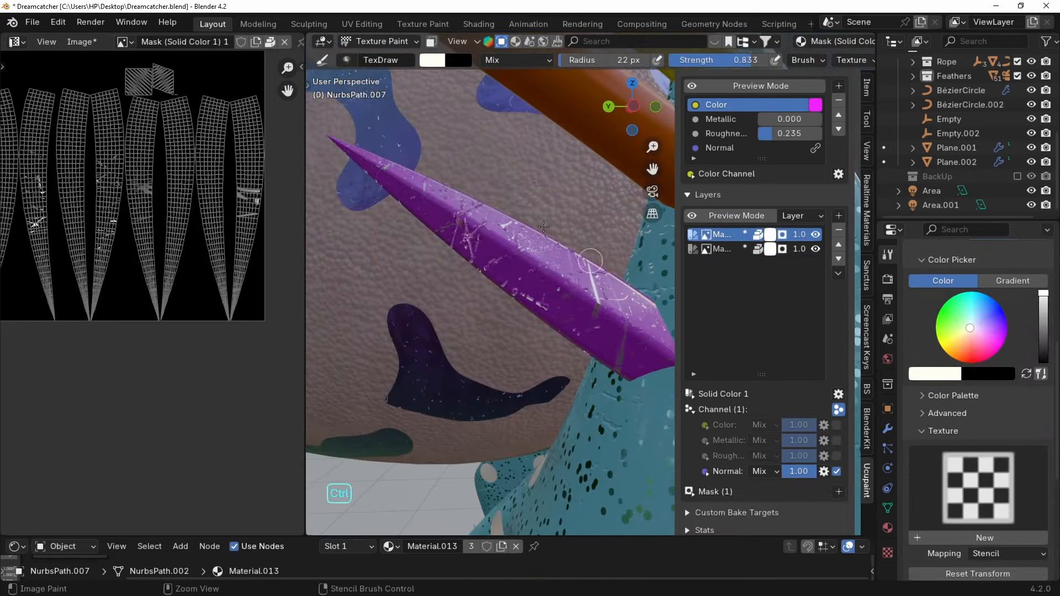
middle_click_drag(479, 250, 542, 354)
left_click(705, 471)
left_click_drag(805, 485, 784, 484)
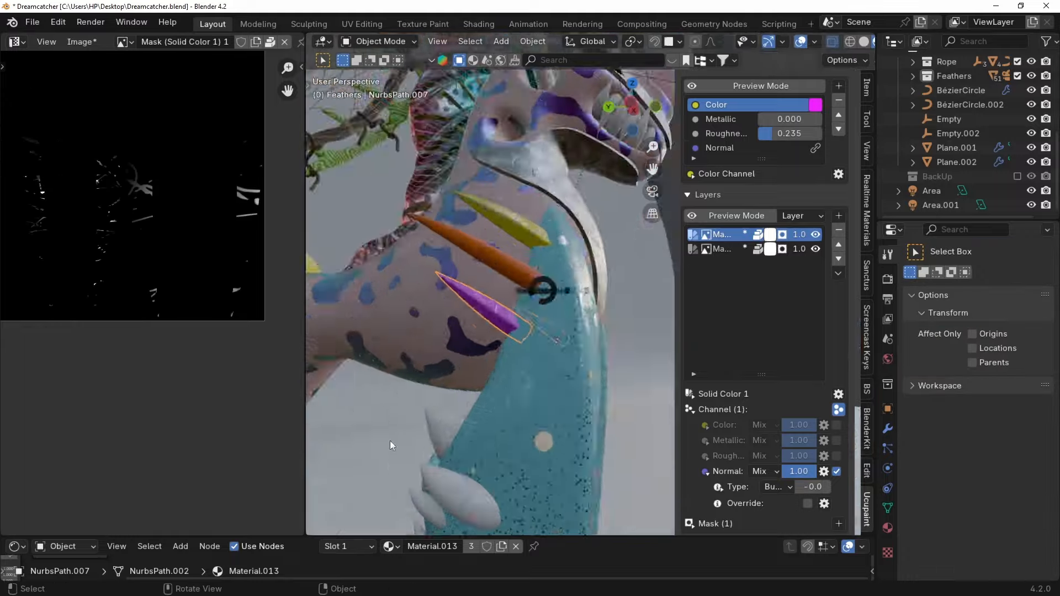
Paint wear along the purple spike with the Texture.003 brush at strength 0.297, and return to Object Mode.
middle_click_drag(391, 445, 607, 387, "ctrl")
key("n")
key("shift+f")
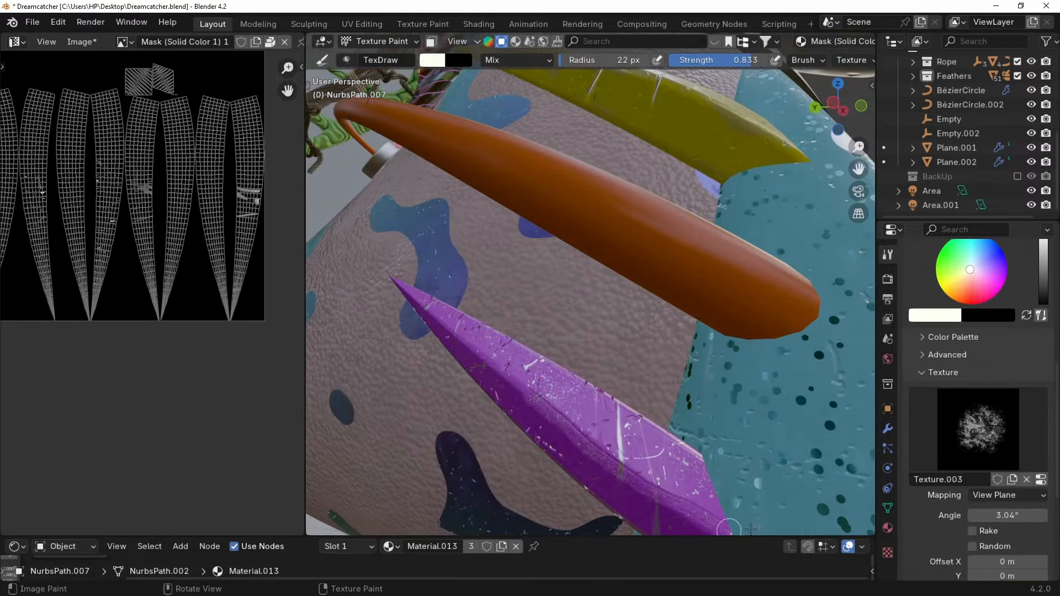
left_click_drag(706, 518, 399, 324)
scroll(629, 392, "down", 3)
middle_click_drag(570, 381, 701, 372)
key("ctrl+Tab")
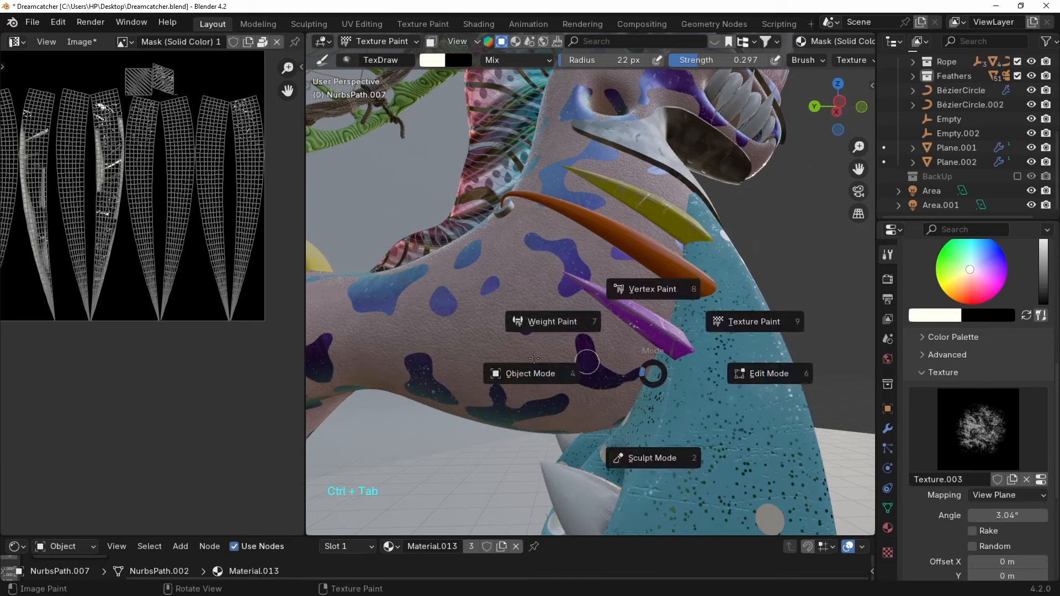
left_click(526, 371)
Add a Wave Texture with Mapping and Texture Coordinate nodes to the orange spike's material.
middle_click_drag(525, 372, 720, 313)
left_click(584, 333)
left_click(574, 288)
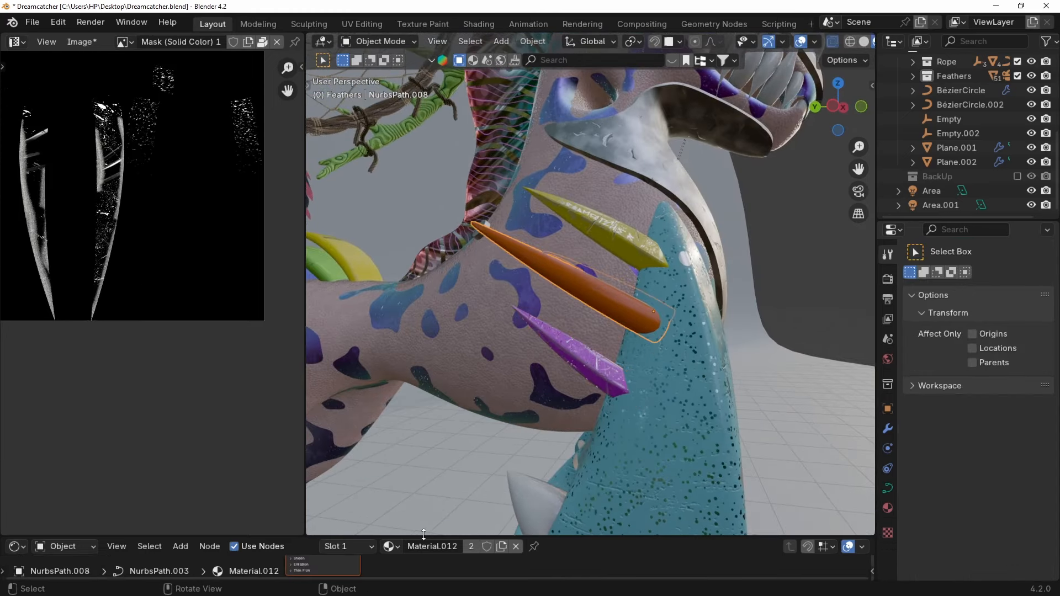
left_click_drag(458, 536, 459, 239)
middle_click_drag(396, 310, 586, 410)
scroll(587, 414, "up", 2)
key("shift+a")
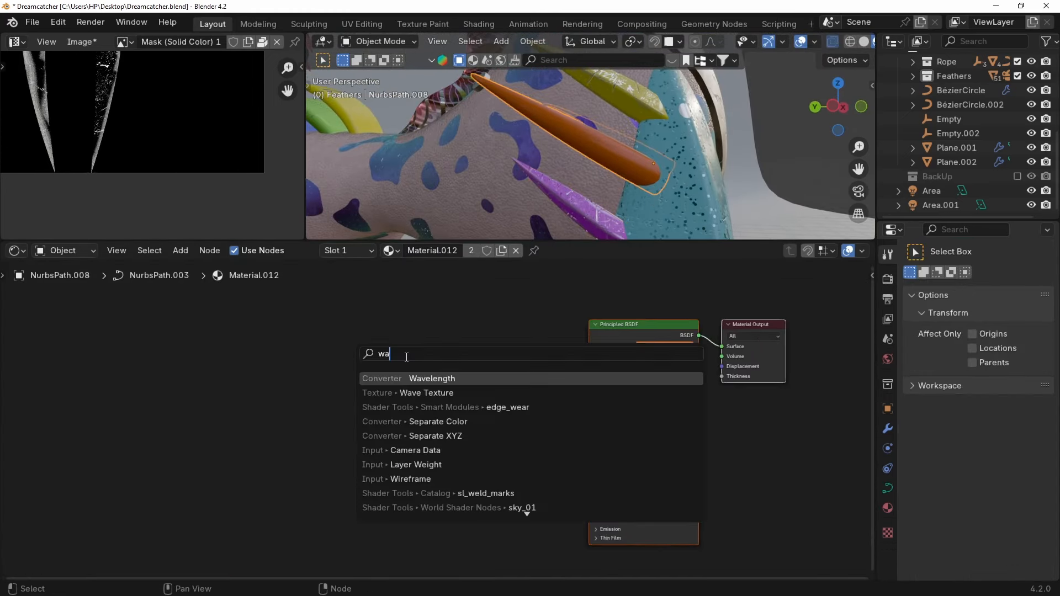
type("wave")
left_click(414, 391)
left_click(364, 321)
key("ctrl+t")
Add Color Ramp and Bump nodes, linking the Wave Texture through them into the Principled BSDF's Normal.
key("shift+a")
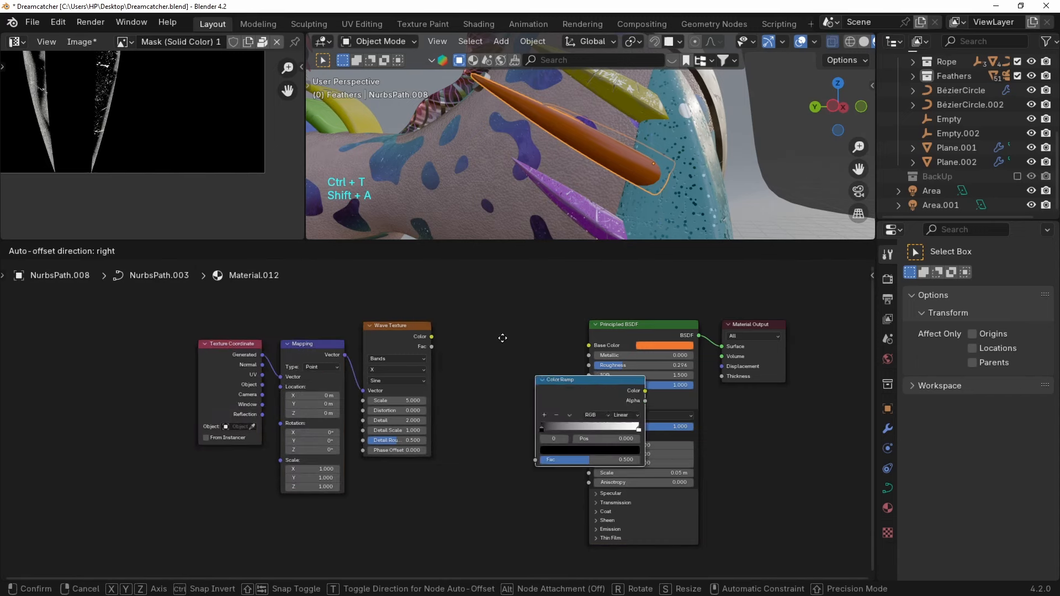
left_click(442, 337)
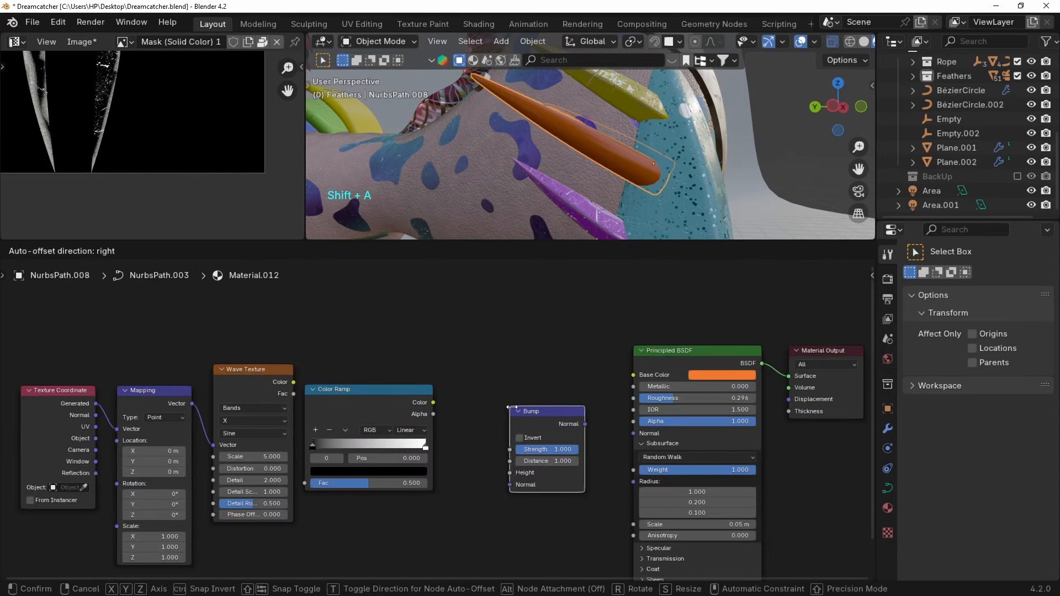
left_click(511, 408)
left_click_drag(633, 433, 573, 429)
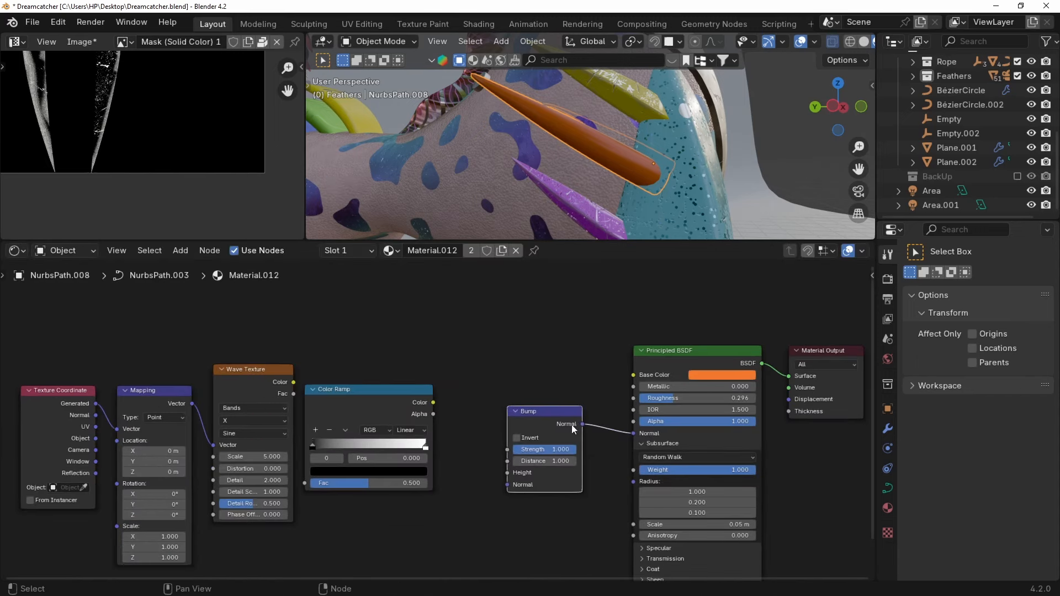
left_click_drag(292, 383, 508, 480)
left_click_drag(414, 410, 414, 394)
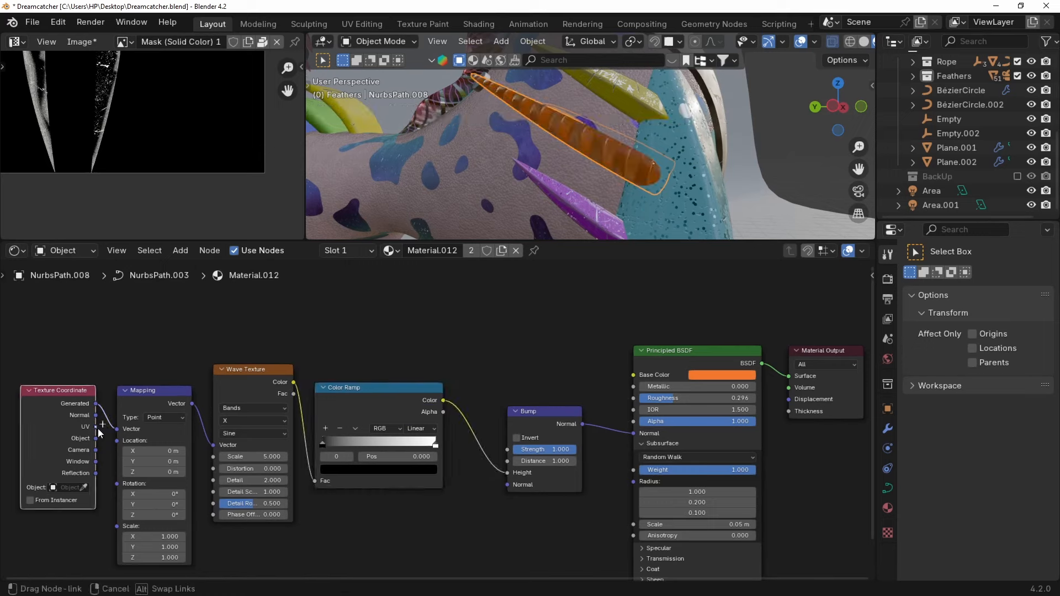
Drive the orange spike's mapping with UV coordinates and set the wave band direction to Y.
left_click_drag(114, 432, 117, 429)
middle_click_drag(629, 182, 575, 149)
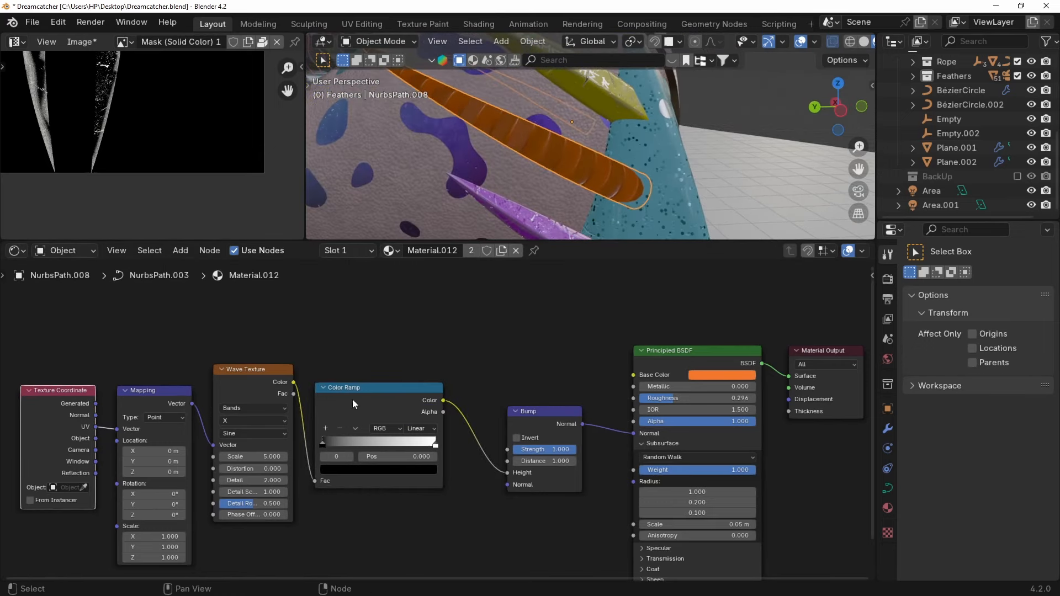
left_click(237, 423)
left_click(236, 448)
middle_click_drag(663, 183, 635, 182)
middle_click_drag(353, 448, 438, 456)
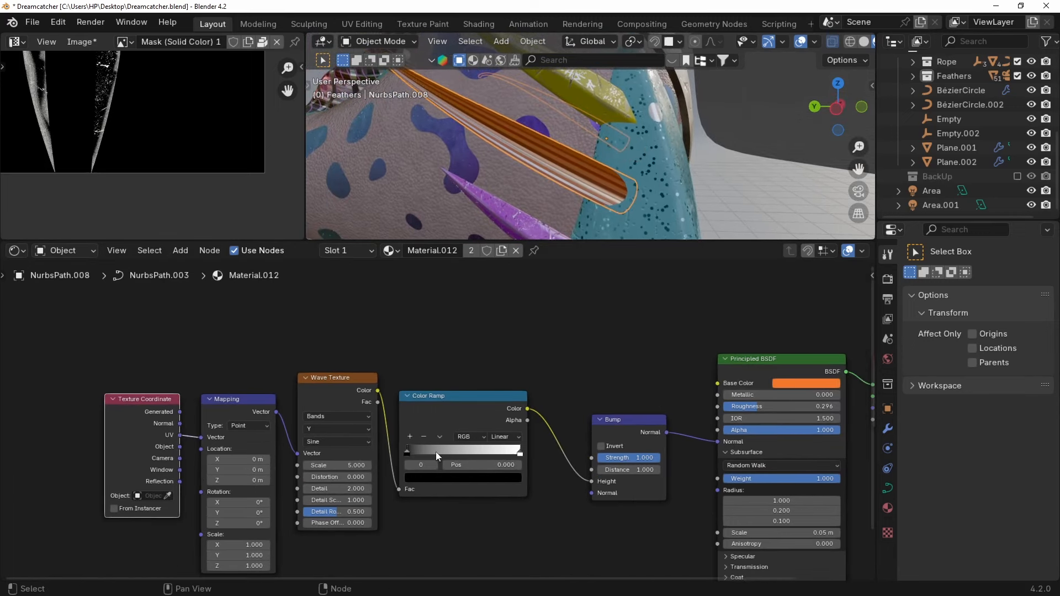
Set the Wave Texture's scale to 3.400, distortion to 12.510 and detail to 0.
left_click_drag(341, 465, 329, 493)
middle_click_drag(557, 210, 595, 231)
left_click_drag(590, 239, 590, 326)
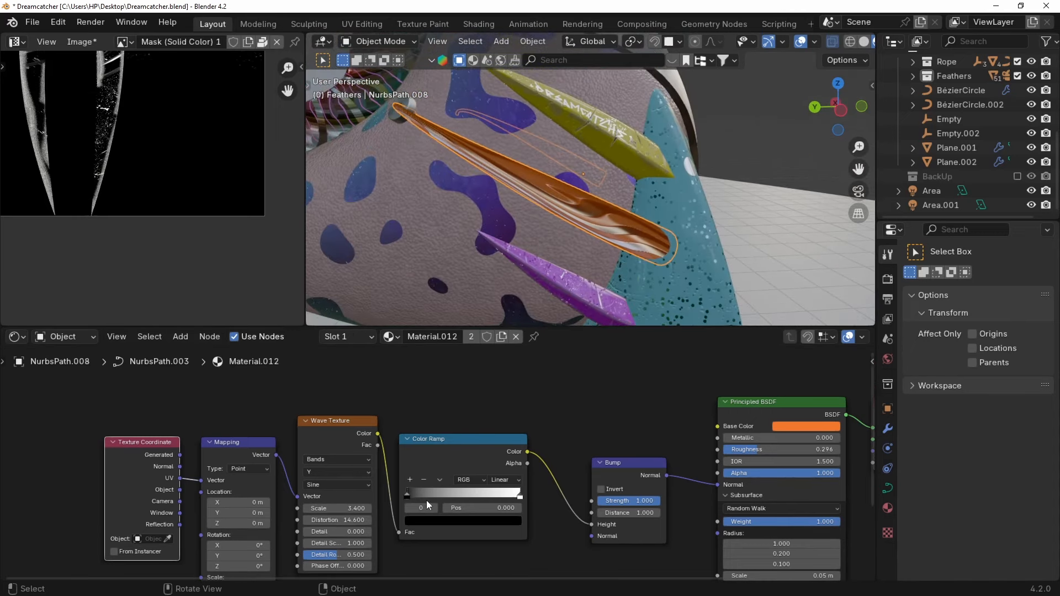
left_click_drag(340, 520, 320, 520, "shift")
Set the Mapping location to X 33.3 m and Y 19.1 m, and the Bump strength to 0.337.
left_click_drag(238, 502, 301, 503)
left_click_drag(640, 501, 599, 501)
left_click_drag(235, 512, 293, 524)
left_click_drag(237, 502, 276, 502)
left_click_drag(238, 512, 248, 513)
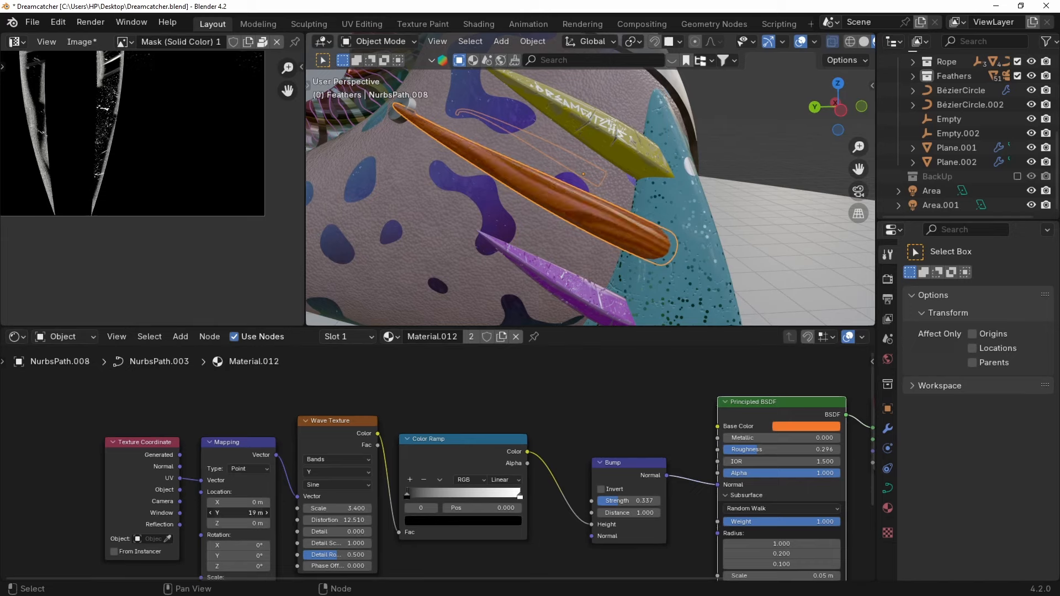
scroll(695, 235, "down", 3)
middle_click_drag(695, 234, 687, 222)
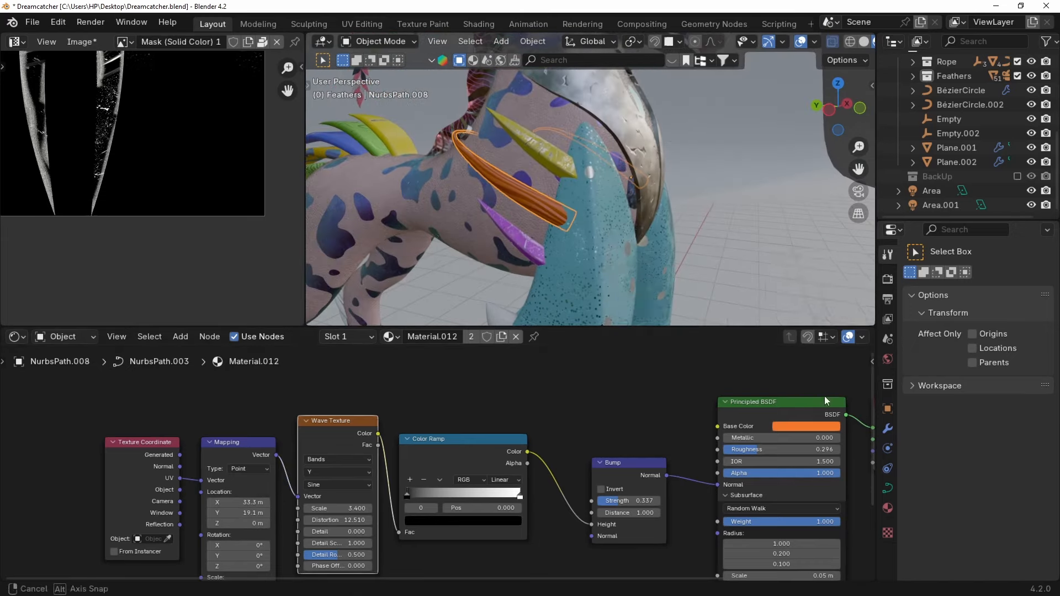
Brighten the orange base color of the spike's Principled BSDF.
left_click(806, 427)
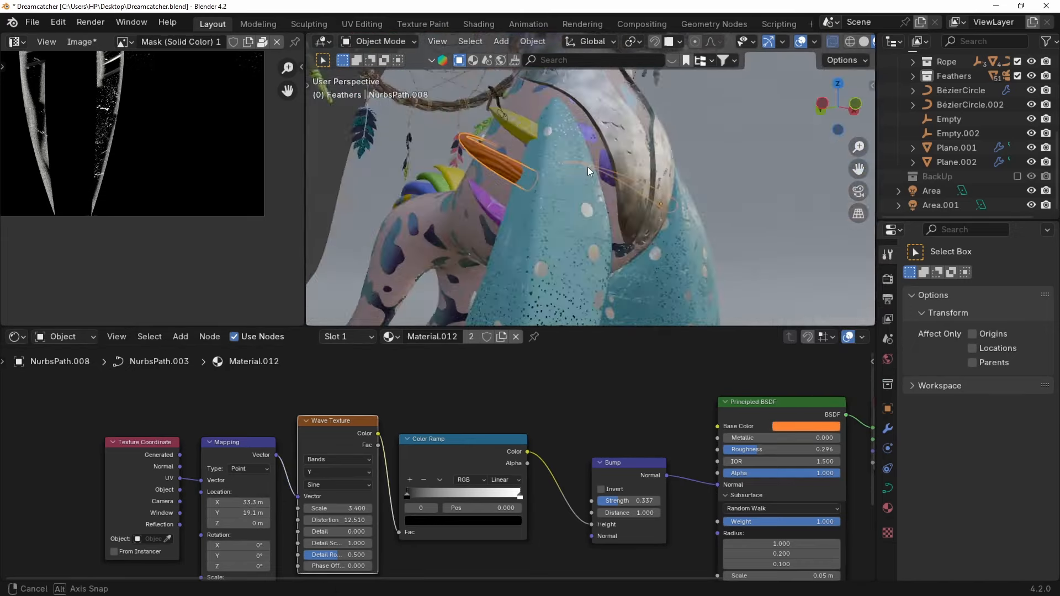
middle_click_drag(588, 167, 708, 219)
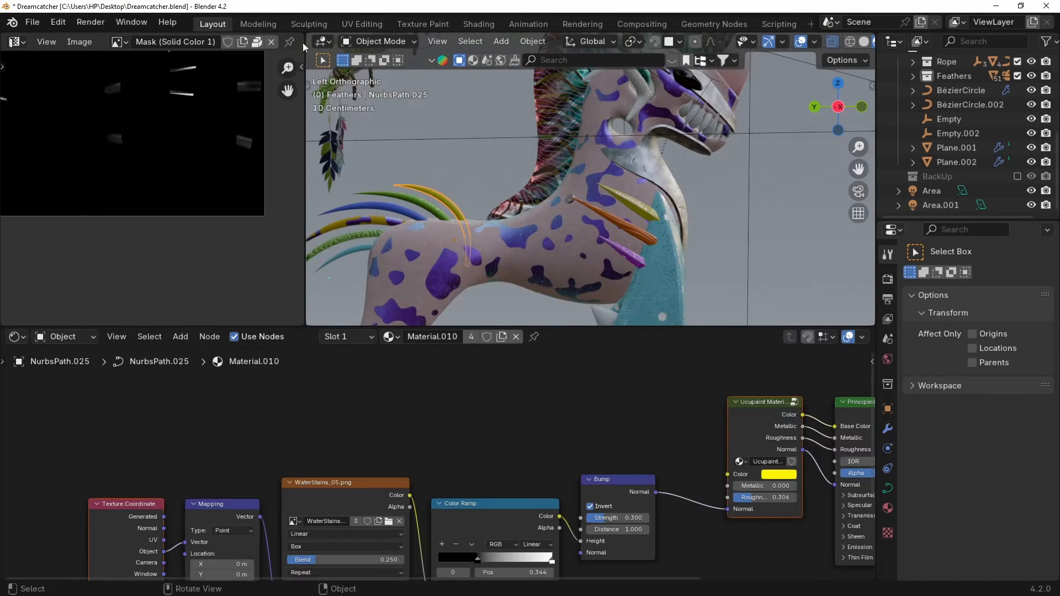
Enlarge the 3D viewport by shrinking the image and node editors, and frame the horse's tail spikes.
left_click_drag(302, 42, 122, 65)
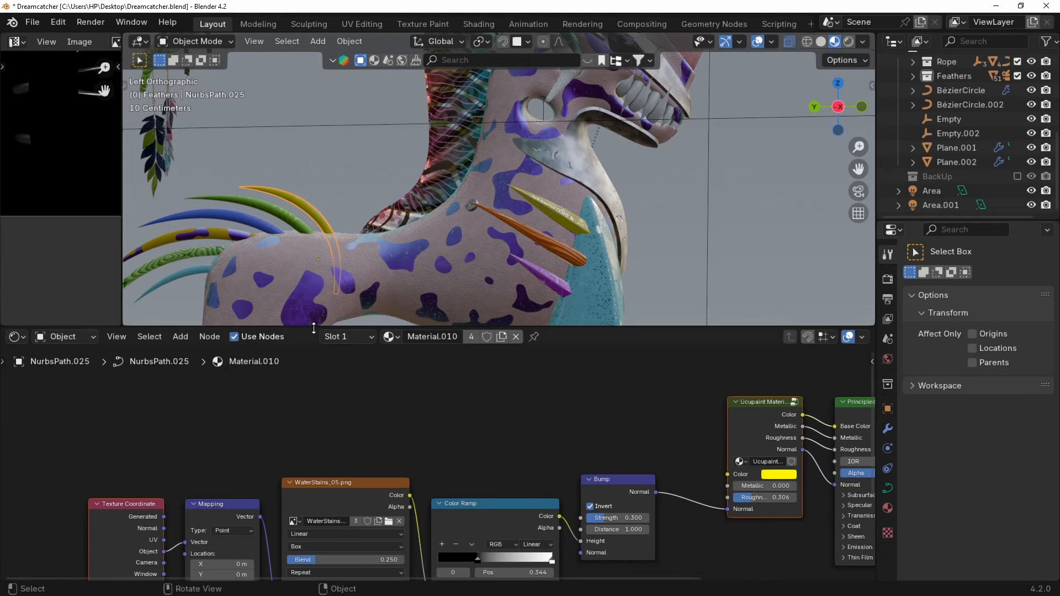
left_click_drag(314, 327, 318, 433)
middle_click_drag(512, 320, 727, 288, "shift")
scroll(529, 266, "up", 2)
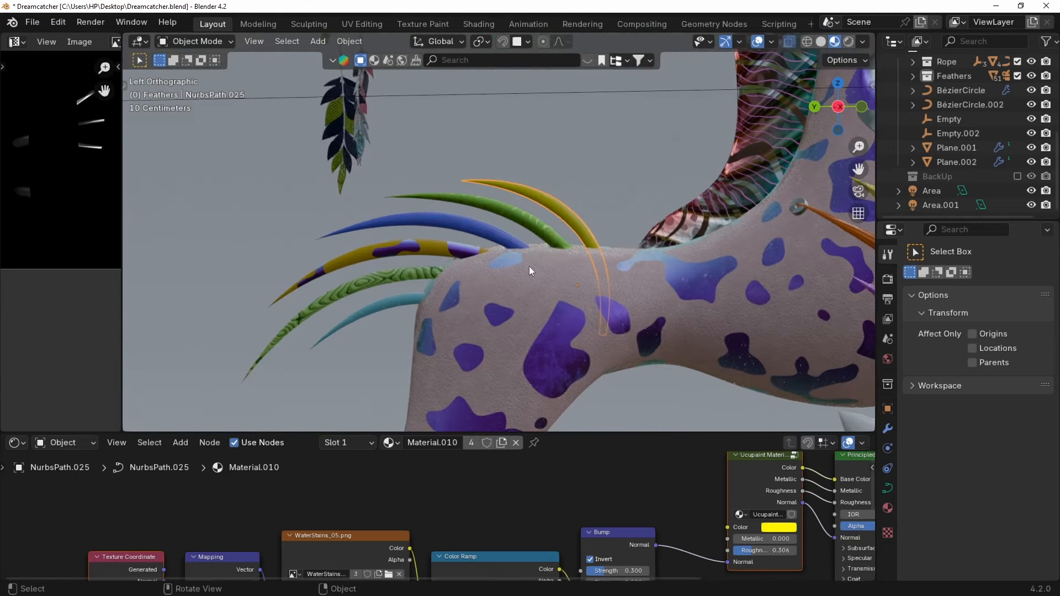
Select the six tail spikes and isolate them in local view to inspect their hidden bases.
left_click(545, 230, "shift")
left_click(475, 238, "shift")
left_click(442, 251, "shift")
left_click(418, 274, "shift")
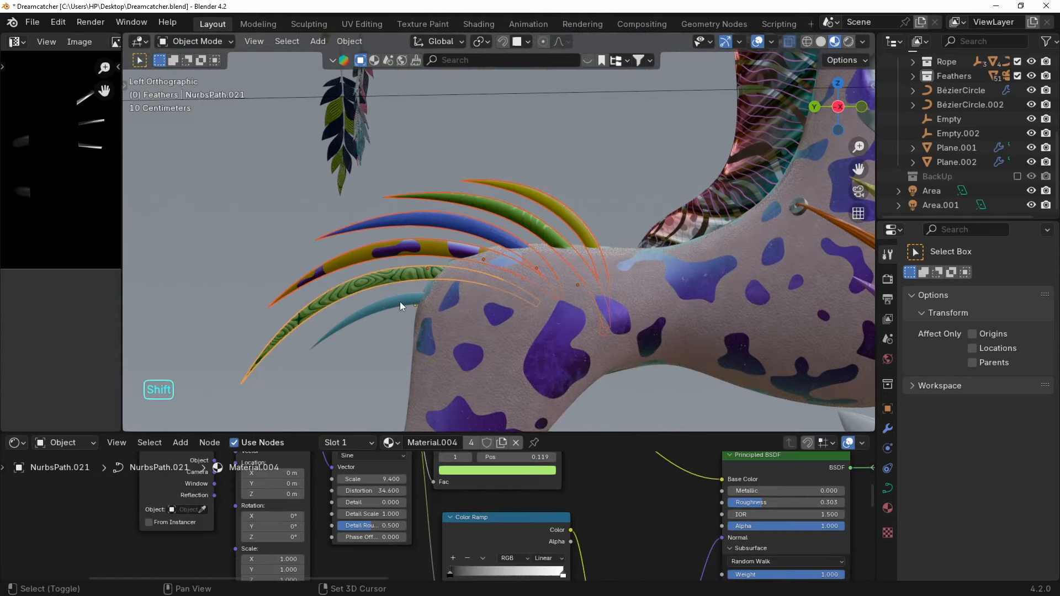
left_click(400, 301, "shift")
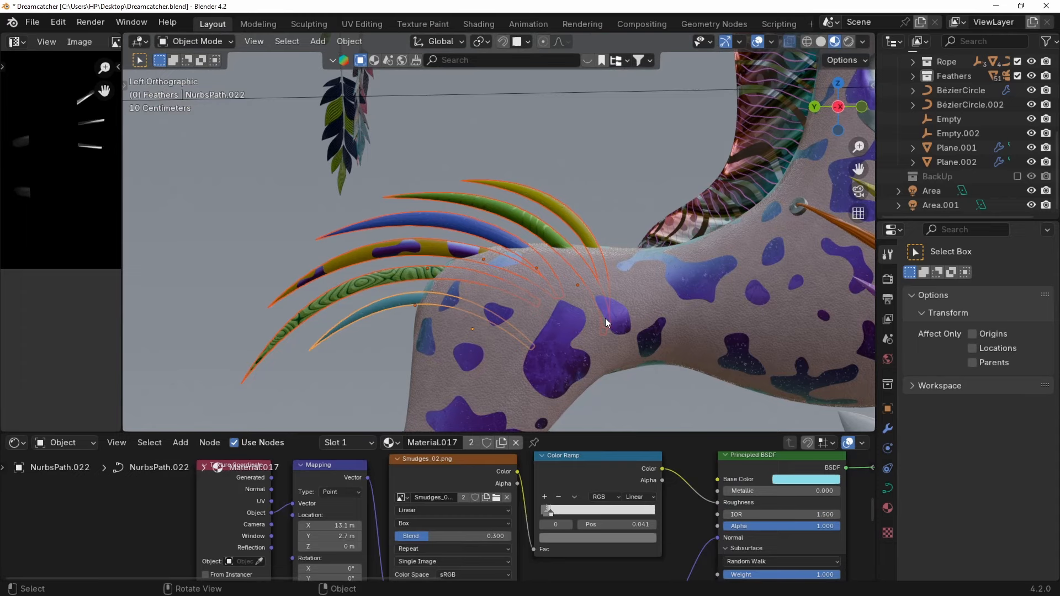
key("KP_Divide")
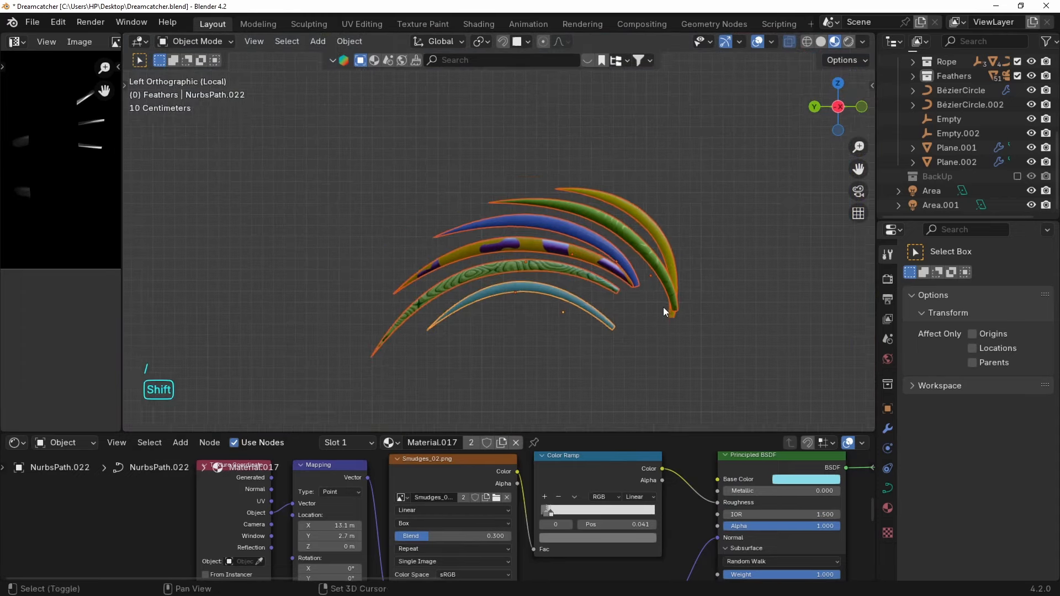
Leave local view, reselect all six tail spikes and put their curves into Edit Mode.
left_click(589, 231)
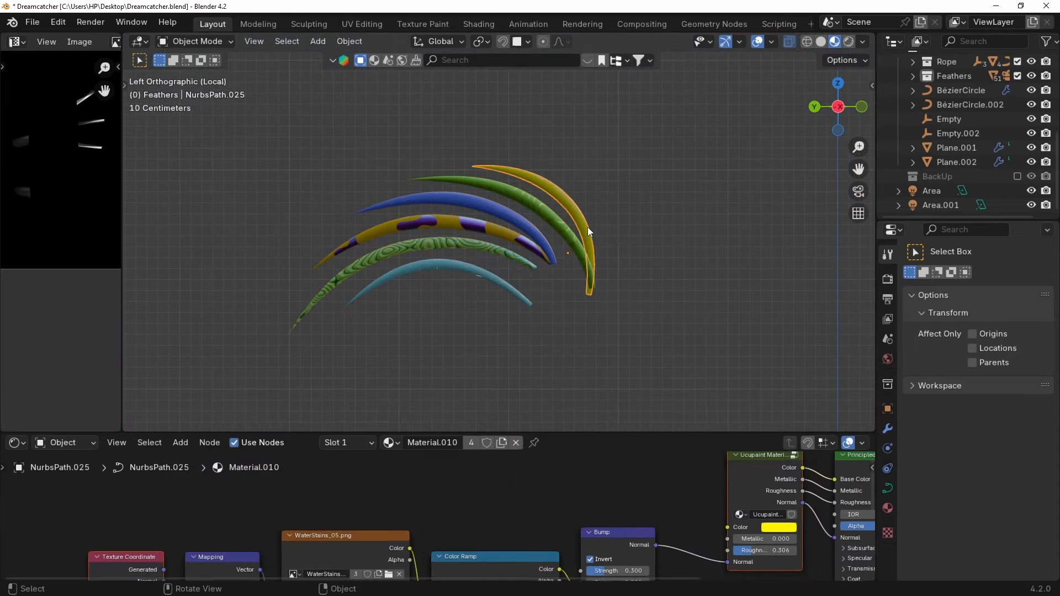
key("KP_Divide")
left_click(419, 248, "shift")
left_click(567, 209, "shift")
key("Tab")
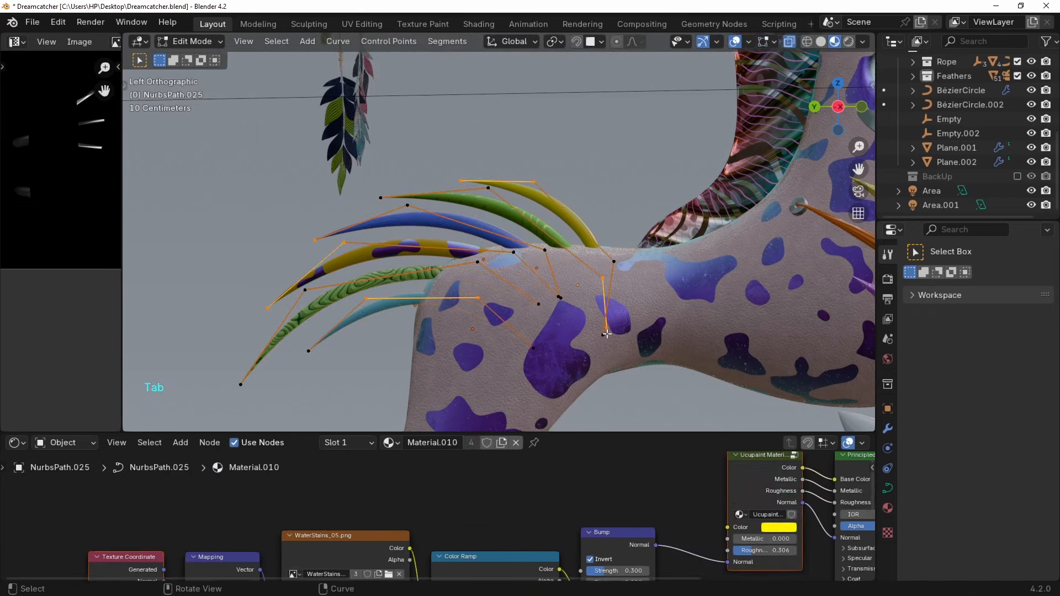
Move the base control points of the green and blue tail spikes apart inside the body.
left_click(610, 325)
key("g")
left_click(592, 327)
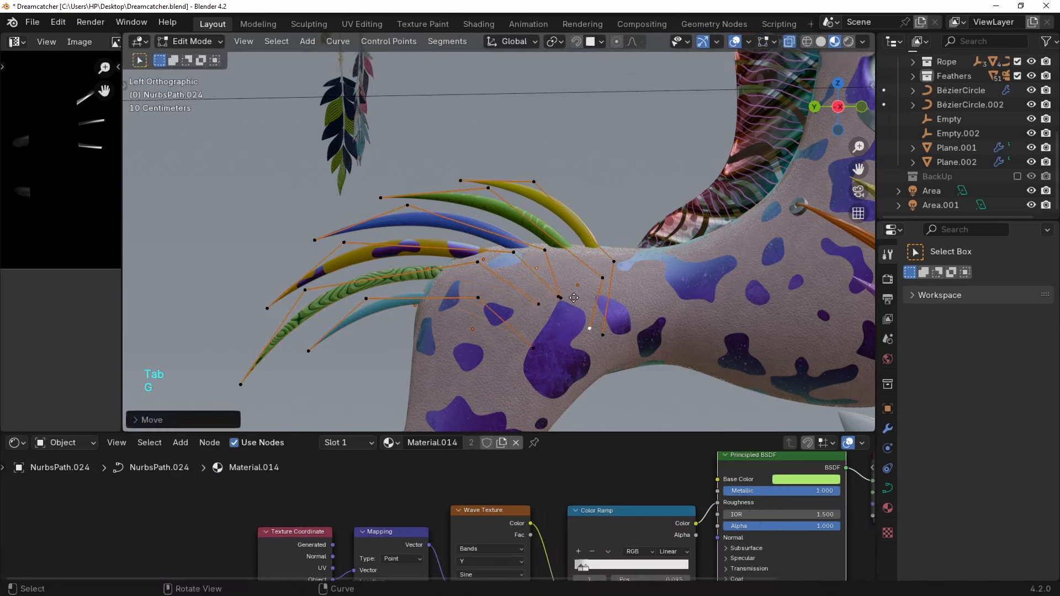
left_click(561, 298)
key("g")
left_click(574, 296)
Adjust the green tail spike's inner control point and move the yellow spike's base point forward inside the body.
left_click(558, 300)
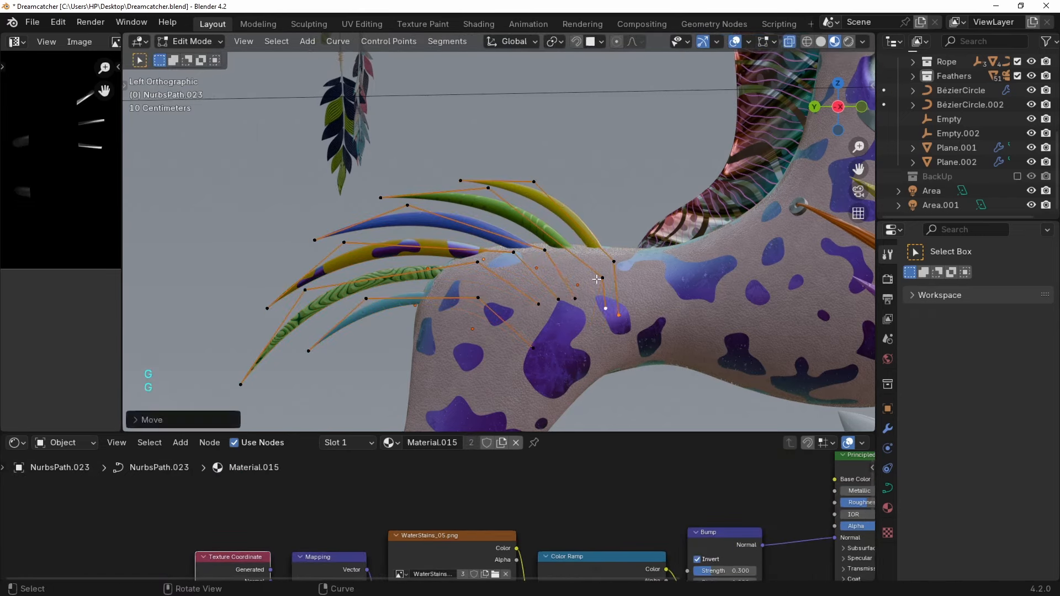
key("Tab")
key("Tab")
left_click(602, 278)
key("g")
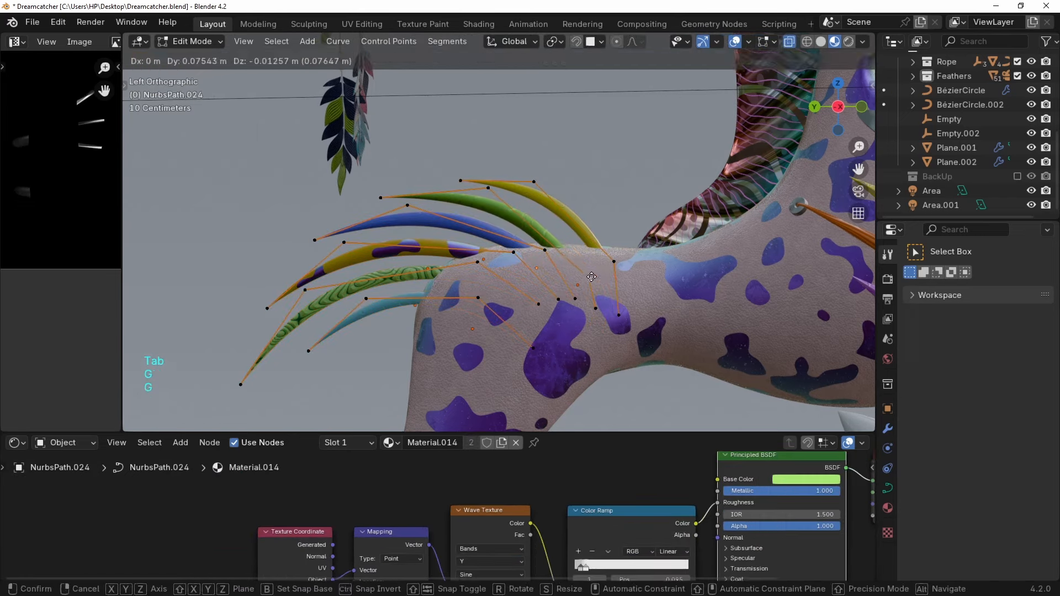
left_click(596, 275)
key("ctrl+z")
left_click(618, 315)
key("g")
left_click(636, 308)
Reposition the base control points of the lower tail spikes, including the light-blue and wavy green ones.
left_click(538, 304)
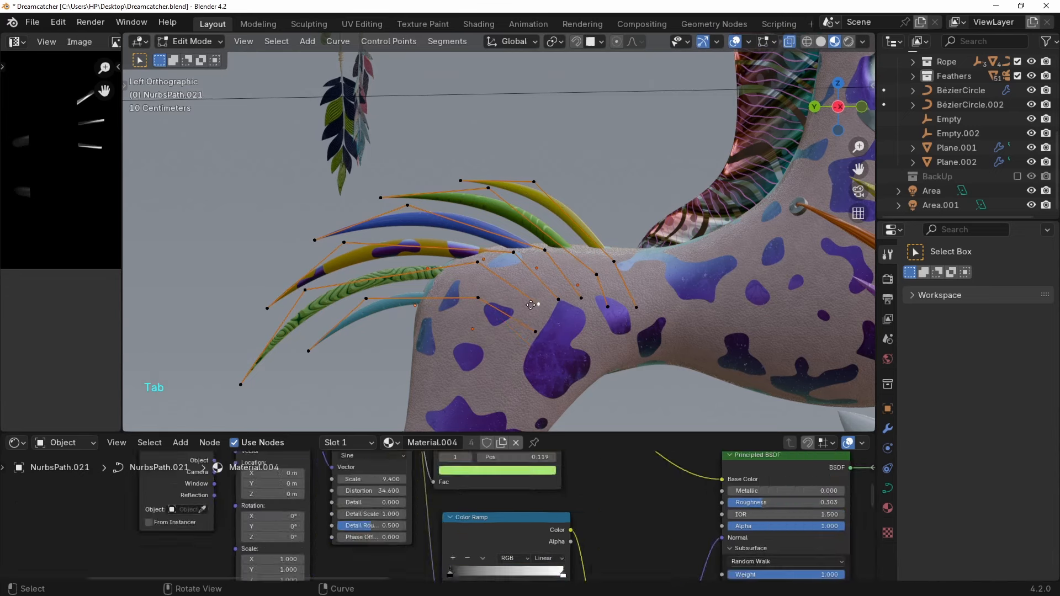
left_click(533, 347)
key("g")
key("Tab")
key("Tab")
left_click(538, 304)
key("Tab")
key("Tab")
Move the blue tail spike's base control point slightly deeper into the body and exit Edit Mode.
left_click(578, 298)
key("g")
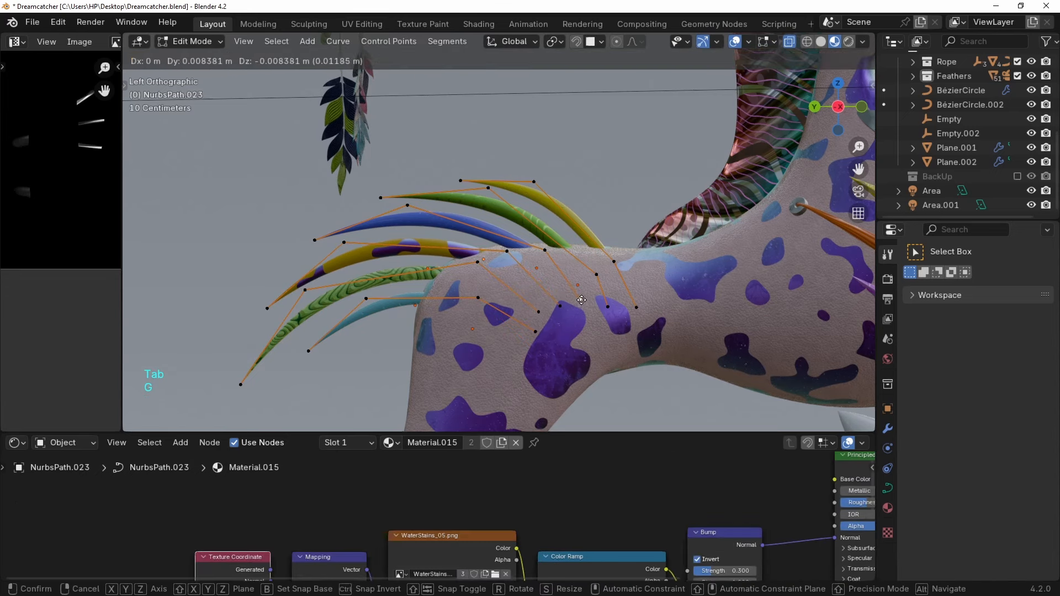
left_click(581, 300)
key("Tab")
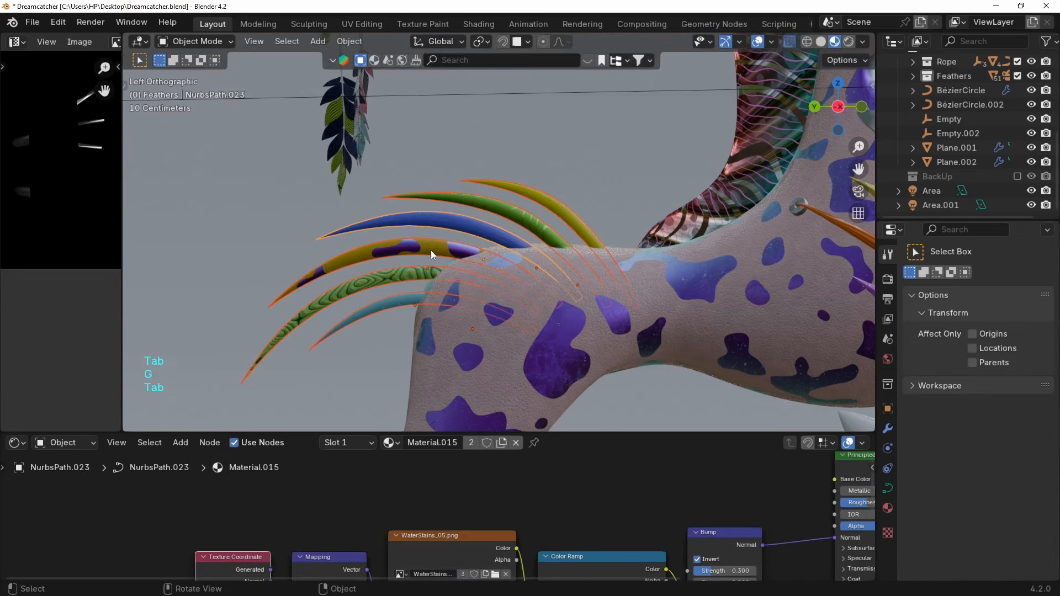
Duplicate the tail spikes in place and convert the copies to meshes.
key("shift+d")
right_click(429, 221)
right_click(431, 210)
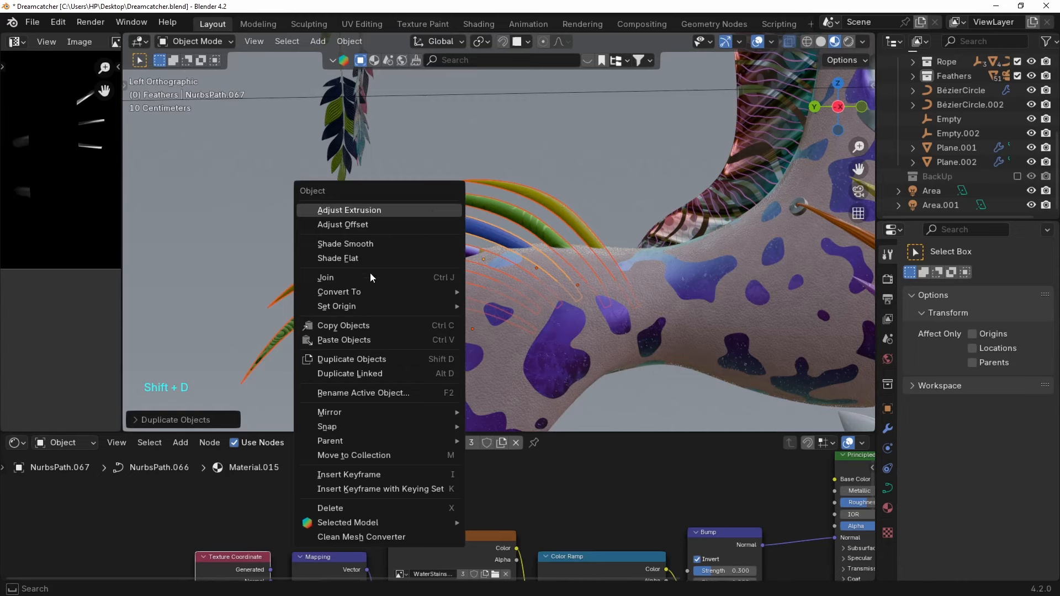
mouse_move(369, 292)
left_click(563, 291)
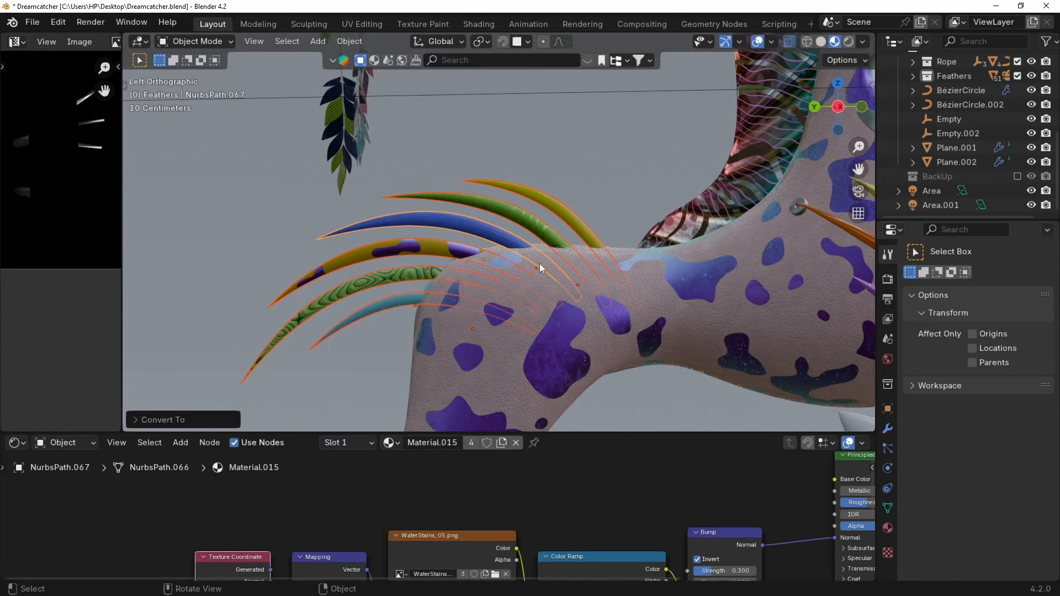
Enter Edit Mode on the mesh spike copies and select all their geometry.
middle_click_drag(539, 264, 529, 242)
key("Tab")
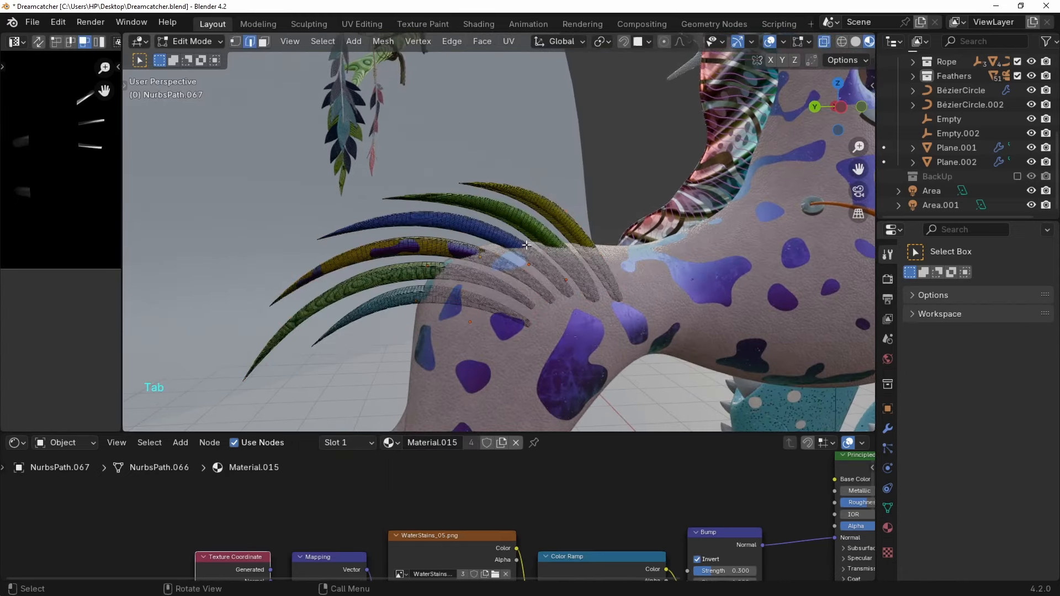
key("a")
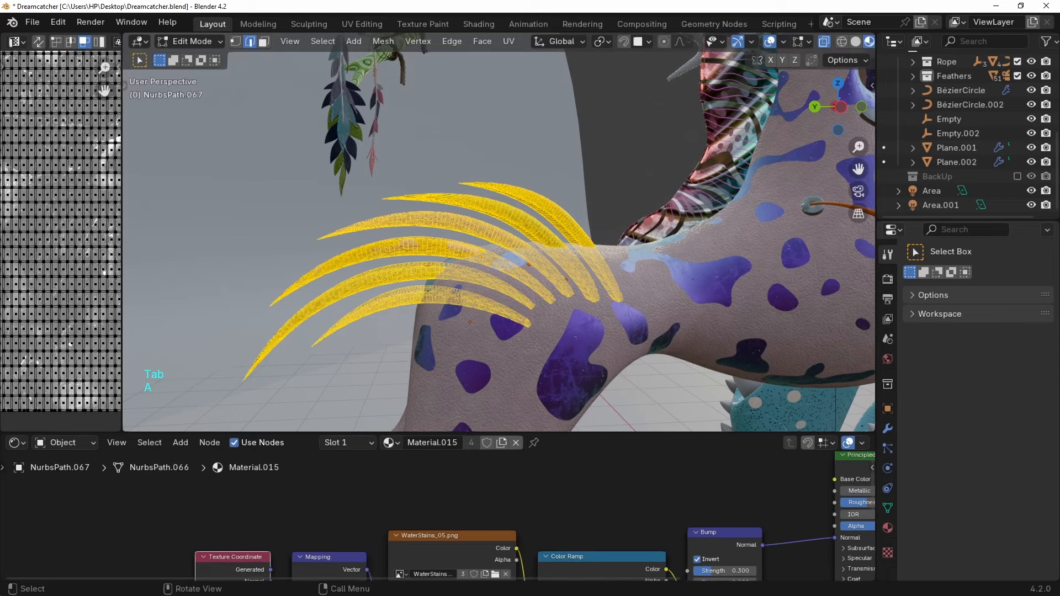
key("alt+s")
left_click(644, 281)
mouse_move(639, 268)
middle_mouse_down()
mouse_move(582, 355)
mouse_move(621, 281)
middle_mouse_up()
key("ctrl+z")
Merge the vertices of the mesh spike copies by distance.
key("m")
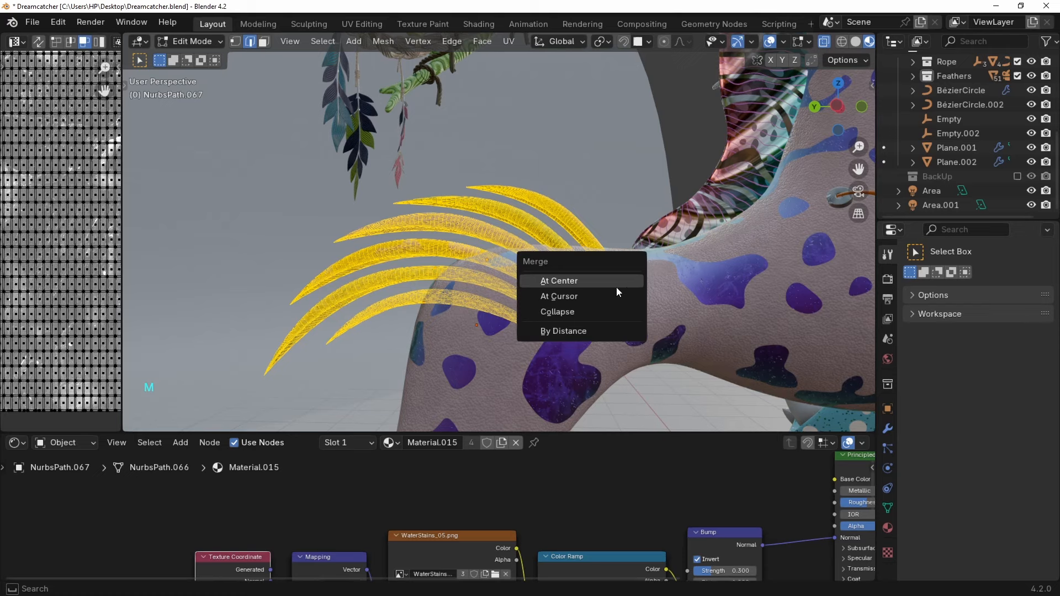
left_click(589, 331)
middle_click_drag(570, 249, 549, 276)
key("alt+s")
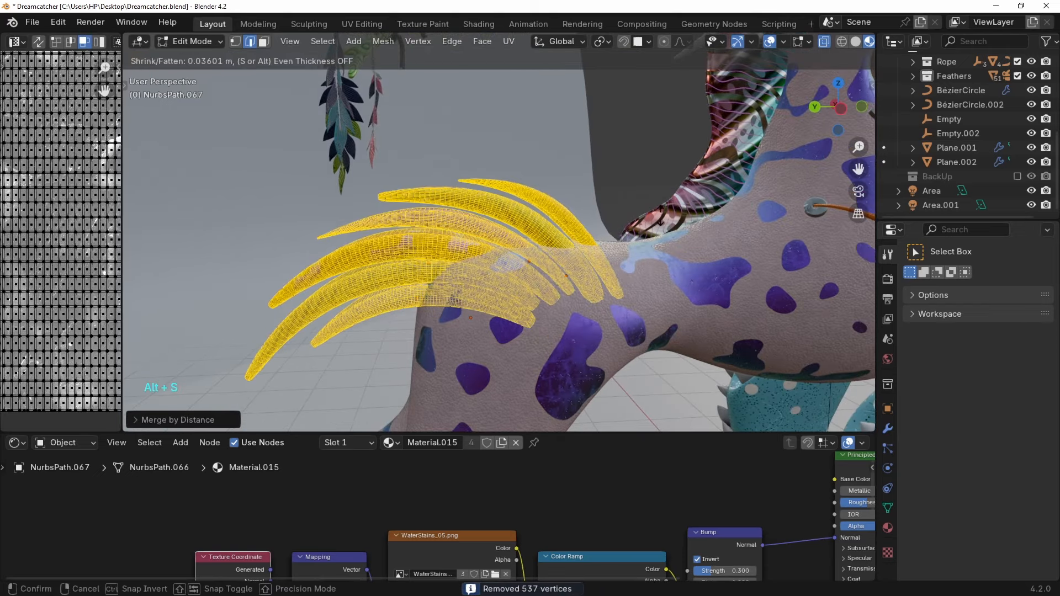
left_click(659, 217)
scroll(660, 217, "up", 1)
key("KP_3")
scroll(681, 238, "up", 2)
key("alt+s")
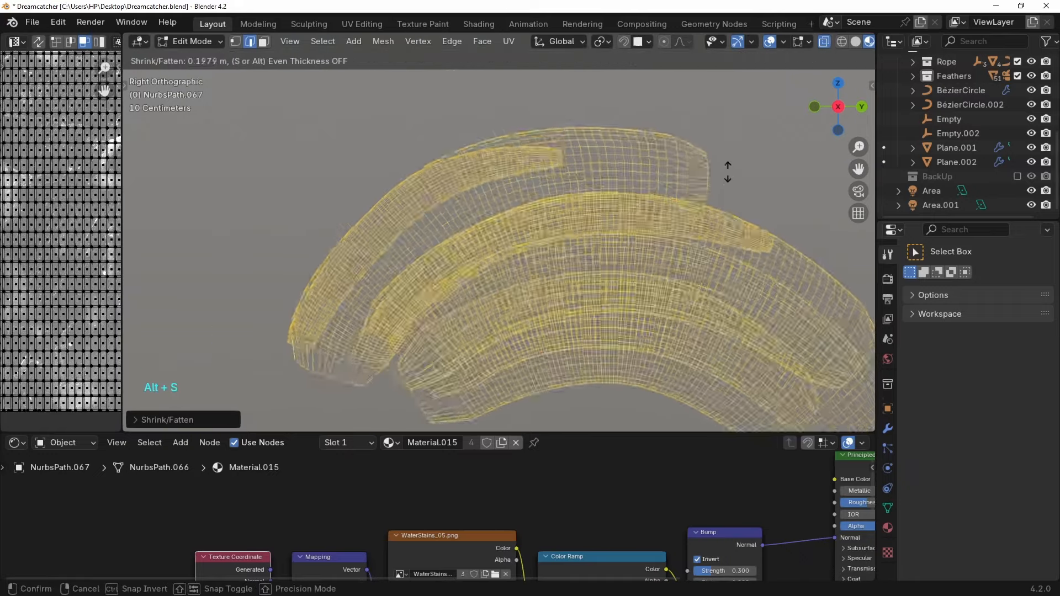
left_click(705, 191)
key("ctrl+z")
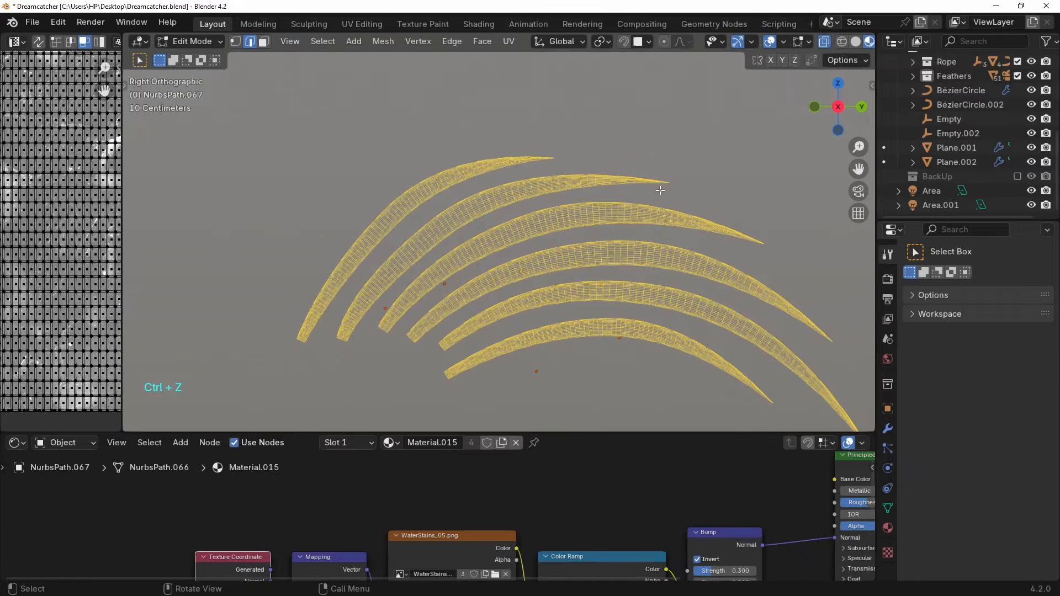
Return to the left side view and apply the object transform to the mesh spike copies in Object Mode.
key("grave")
left_click(569, 258)
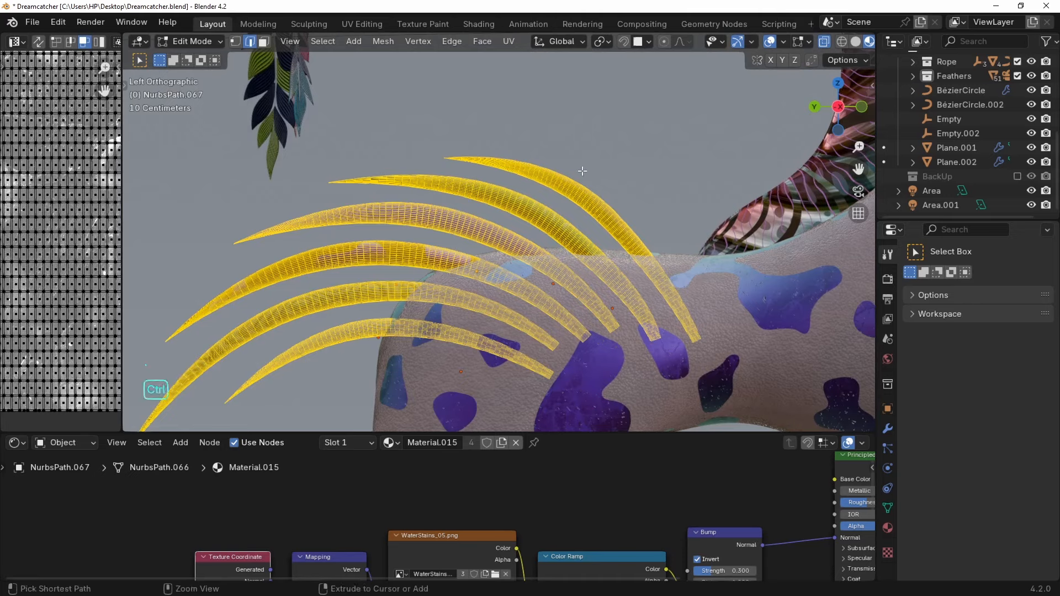
key("Tab")
key("ctrl+a")
left_click(564, 200)
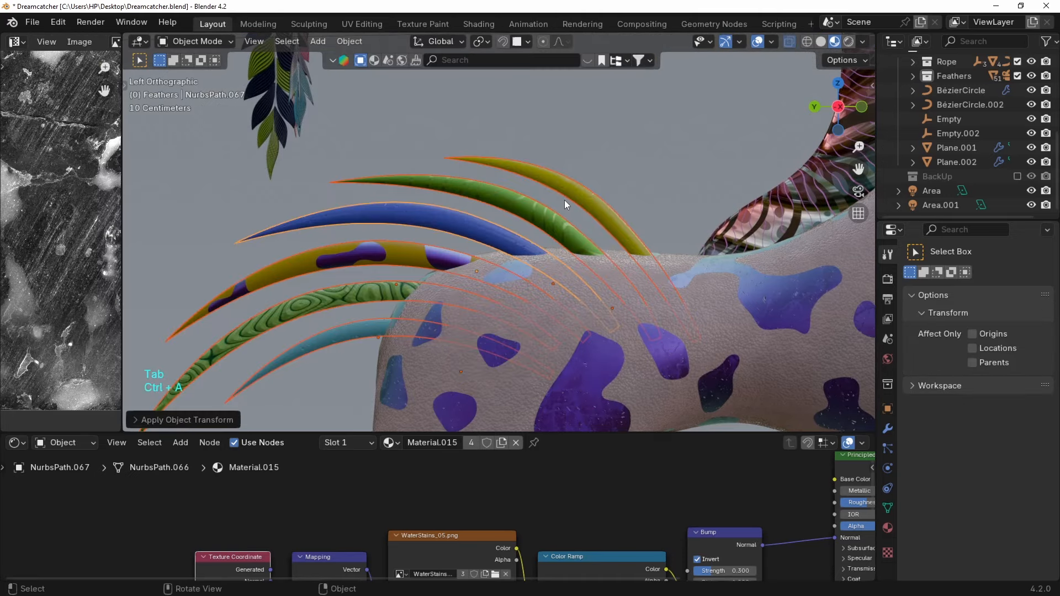
Fatten all the mesh spike copies along their normals by about 0.033 m.
key("Tab")
key("alt+s")
left_click(601, 208)
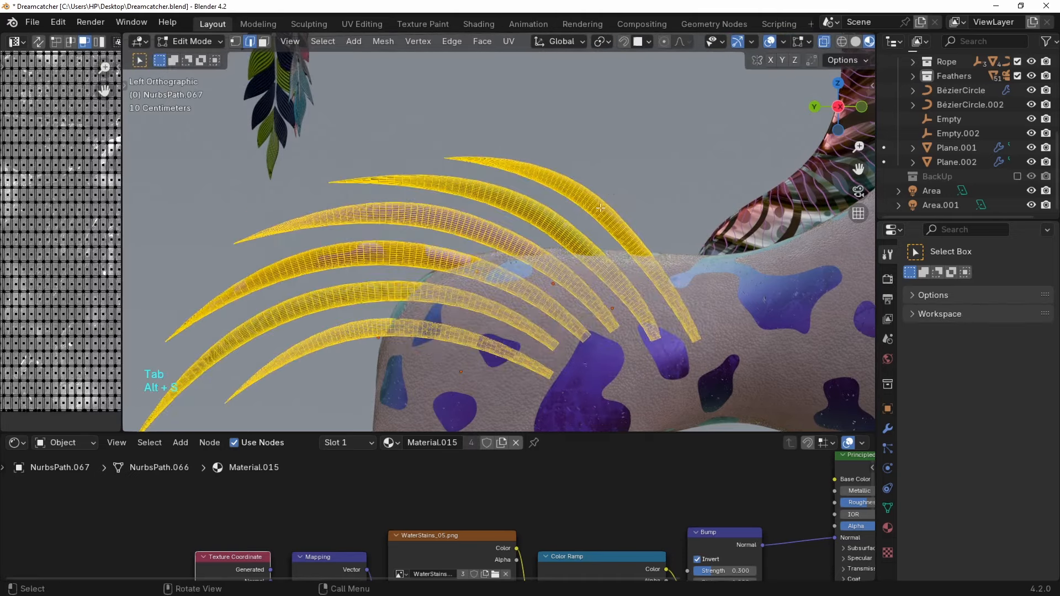
scroll(631, 193, "down", 1)
key("alt+s")
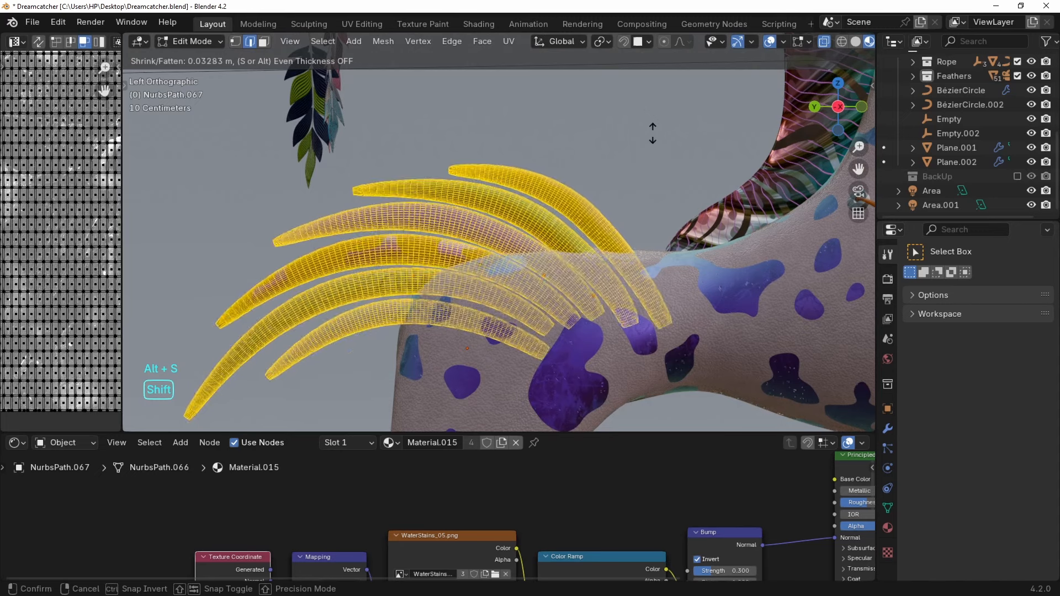
left_click(650, 138, "shift")
Leave Edit Mode and join the fattened spike copies into one object.
key("Tab")
key("alt+z")
key("ctrl+j")
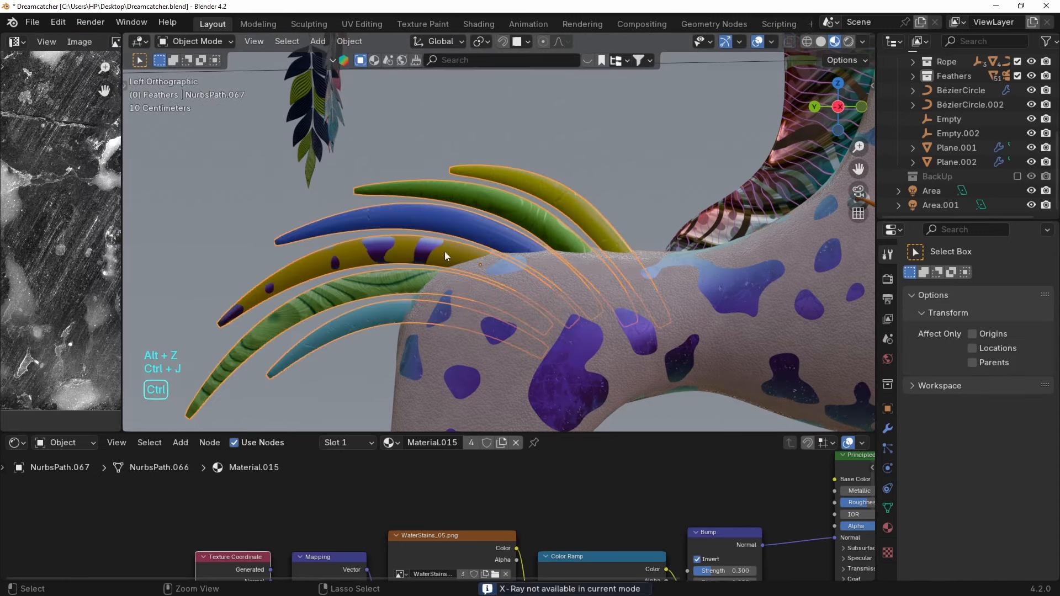
Subtract the joined spike copies from the horse's body with a Boolean difference to cut sockets around the tail spikes.
middle_click_drag(526, 243, 597, 316)
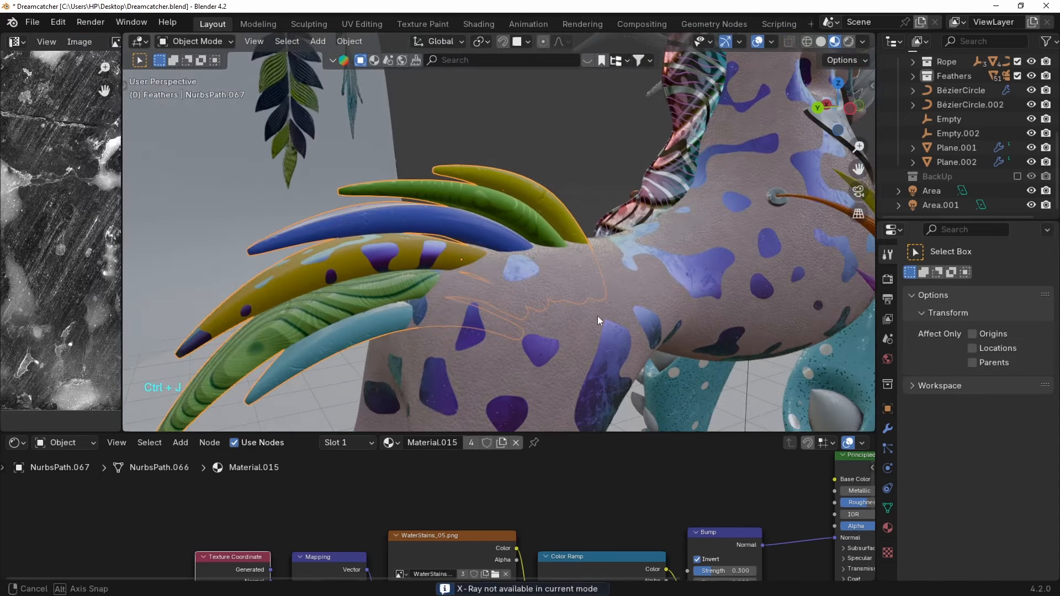
left_click(657, 273, "shift")
key("ctrl+KP_Subtract")
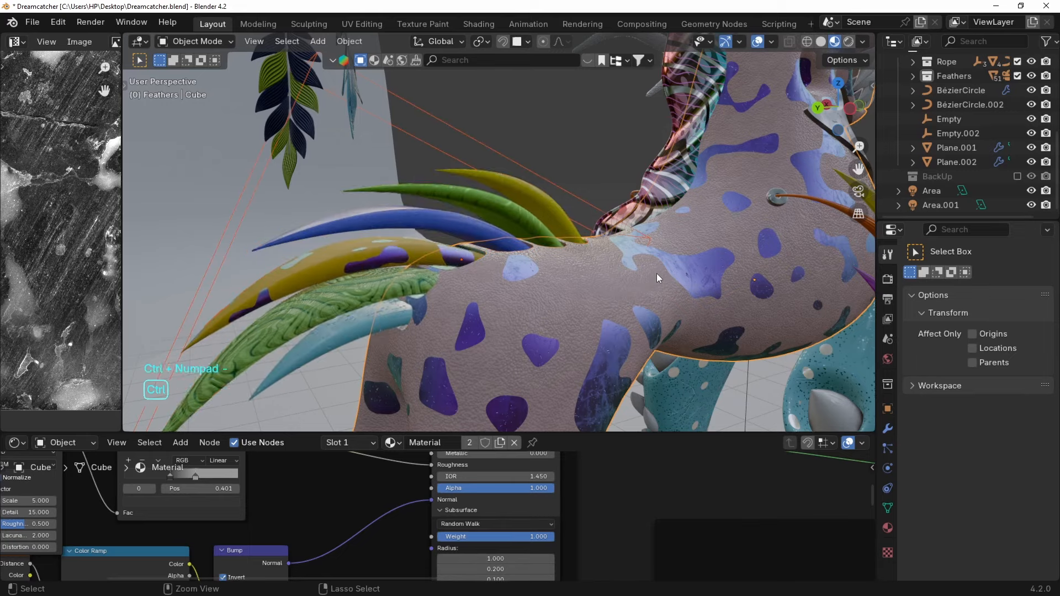
left_click(578, 197)
Add a material slot to the horse's body and assign it the yellow tail spike's Material.010.
middle_click_drag(539, 221, 610, 142)
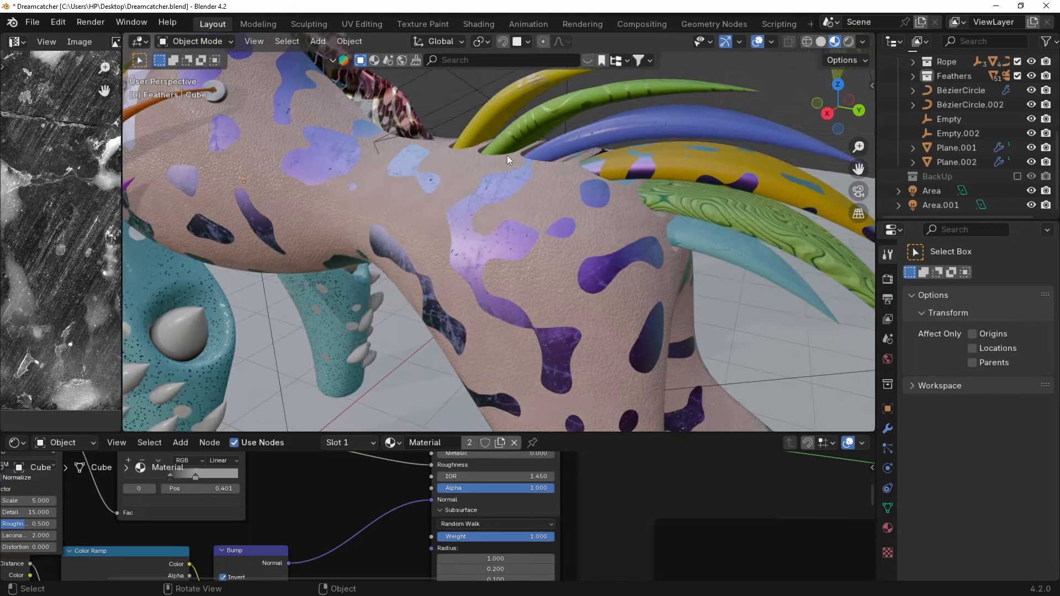
middle_click_drag(507, 154, 591, 294)
scroll(532, 211, "up", 2)
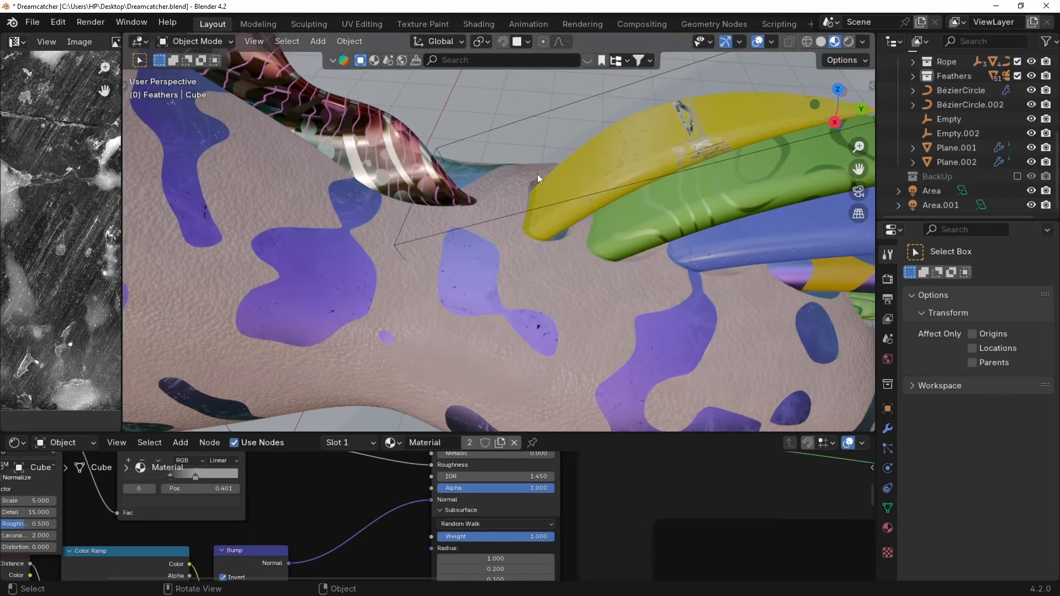
middle_click_drag(545, 233, 515, 209)
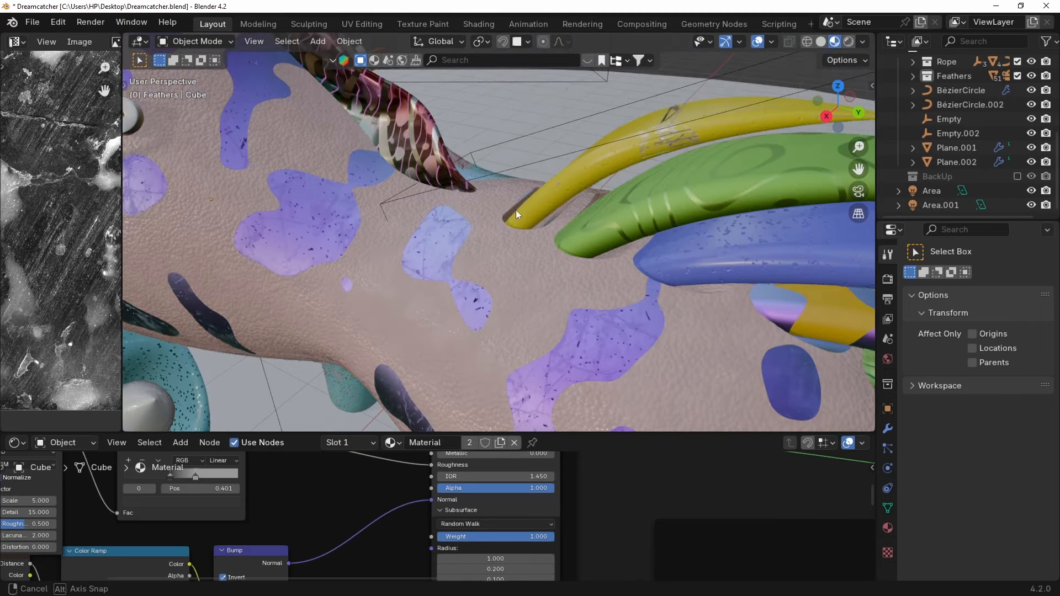
left_click(554, 185)
left_click(888, 508)
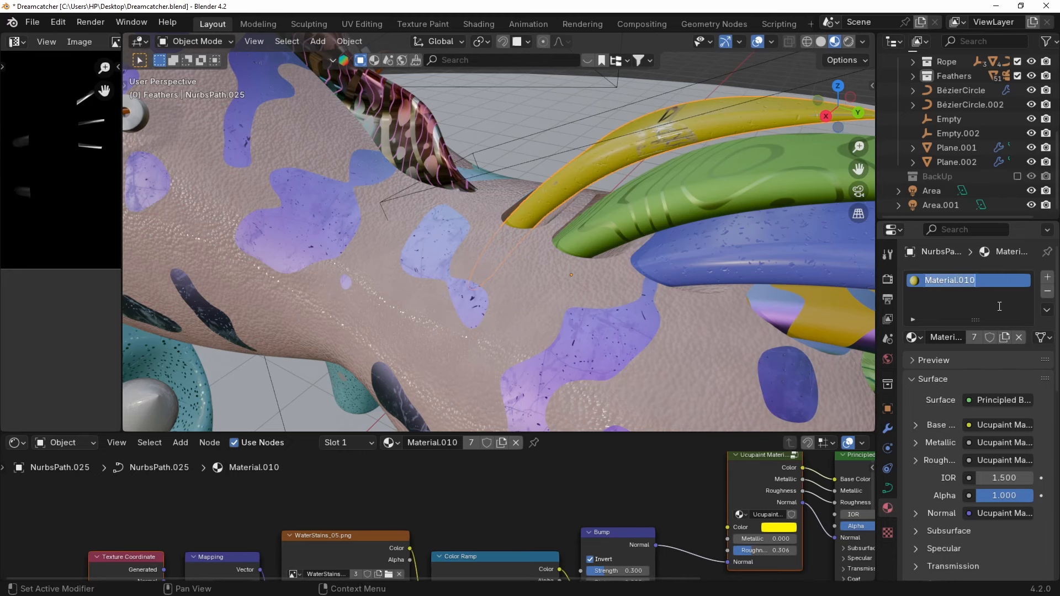
left_click(842, 370)
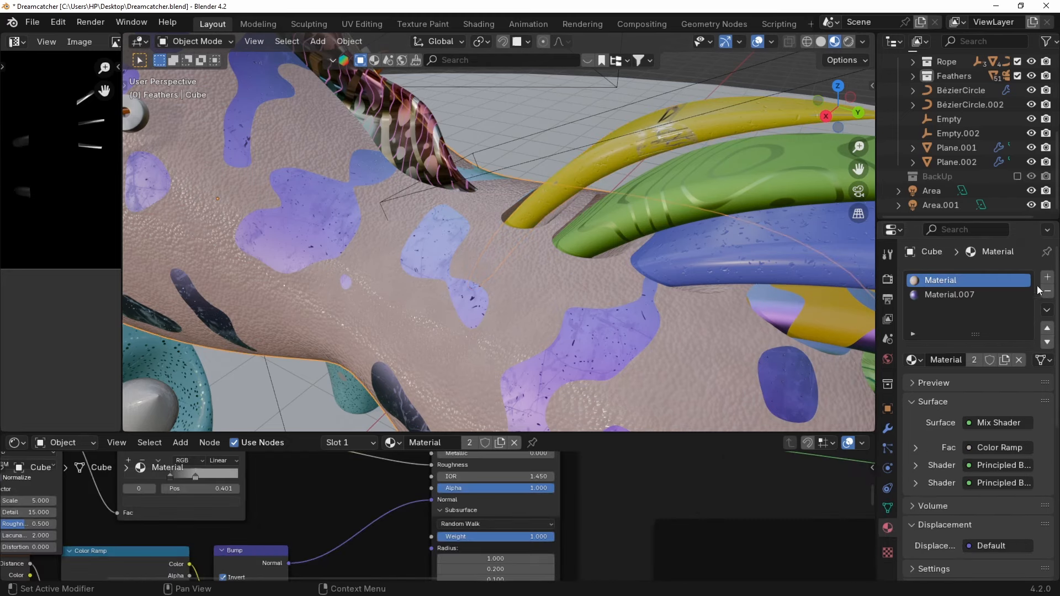
left_click(1047, 279)
left_click(923, 360)
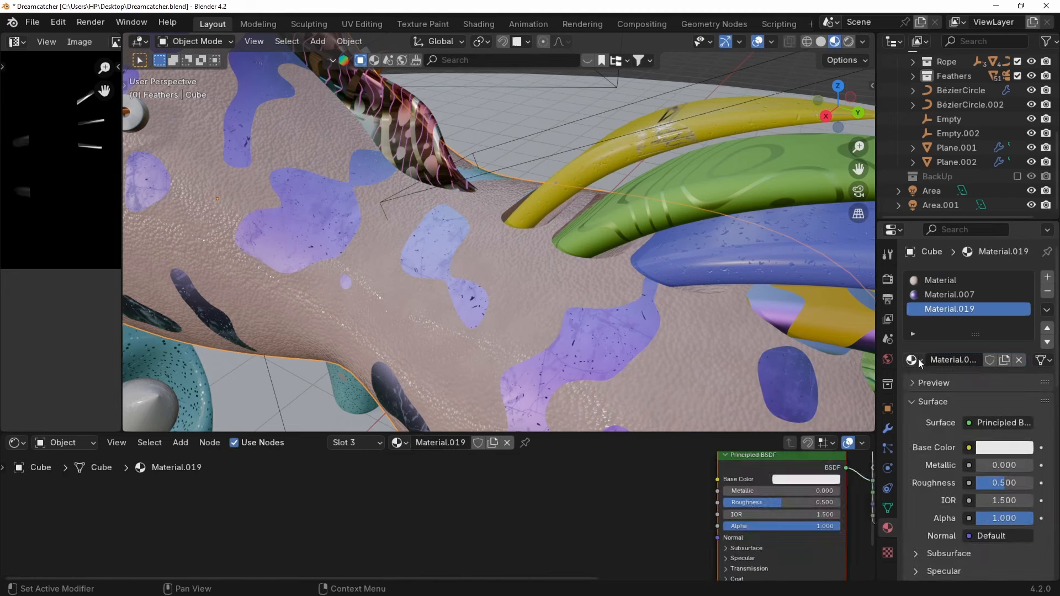
left_click(917, 360)
type("010")
key("Return")
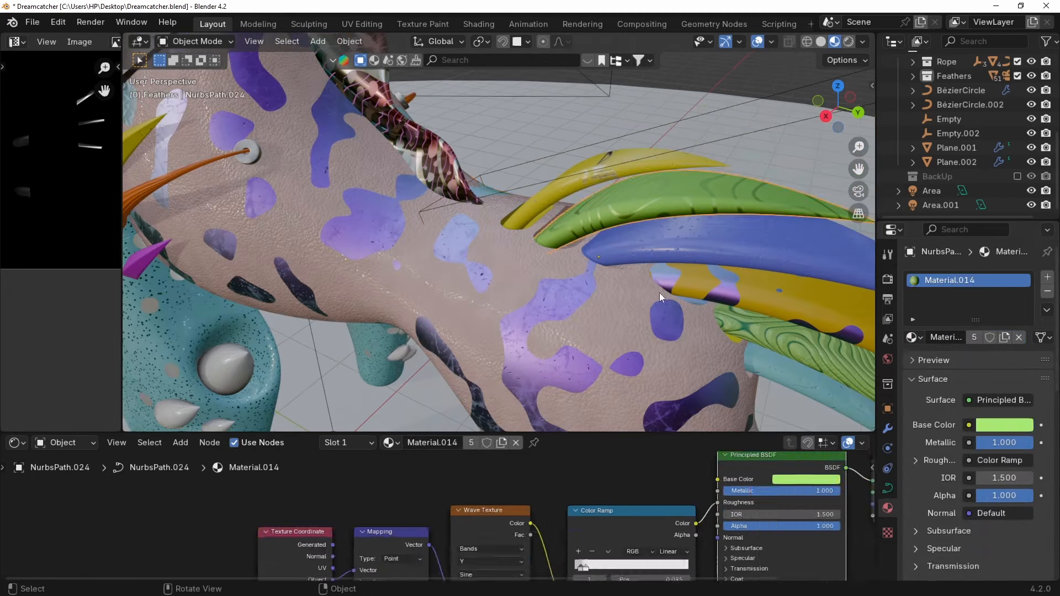
Assign Material.014 and Material.015 to further material slots on the horse's body.
left_click(914, 360)
type("14")
key("Return")
left_click(1047, 276)
left_click(918, 366)
type("15")
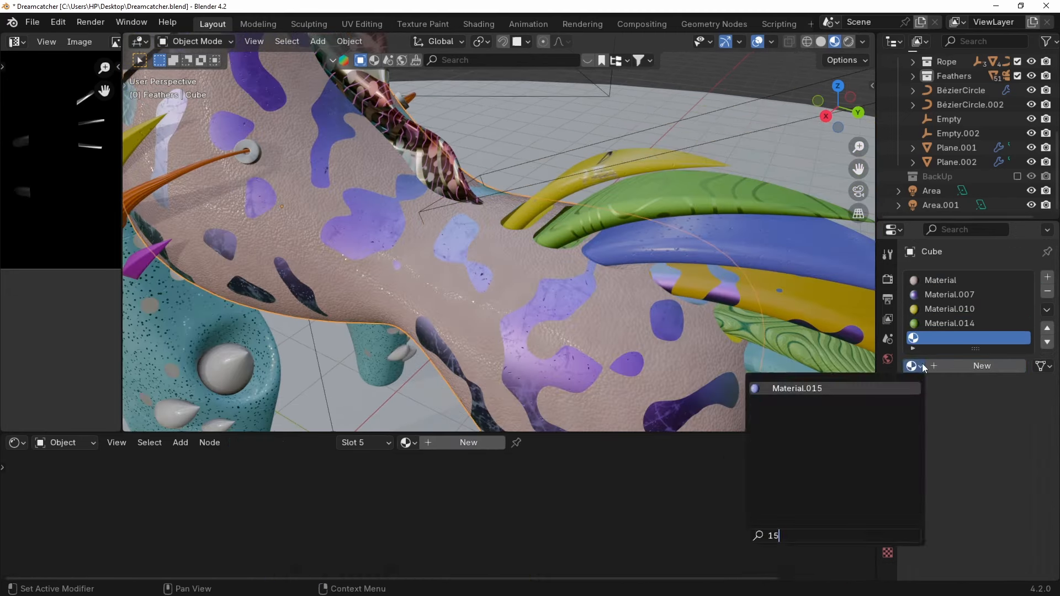
key("Return")
Add two more material slots to the body and assign Material.016 and Material.004 to them.
left_click(1048, 276)
left_click(919, 366)
key("Return")
left_click(1047, 277)
left_click(915, 366)
type("04")
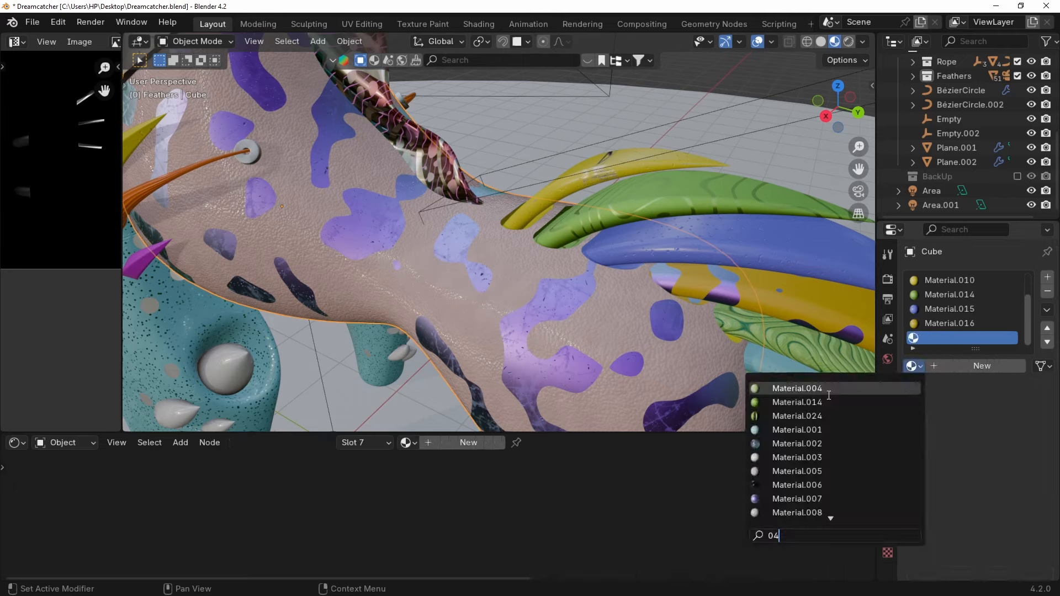
key("Return")
Add one more material slot to the body and assign Material.017.
left_click(773, 356)
left_click(1047, 277)
left_click(914, 365)
type("17")
key("Return")
left_click(839, 362)
scroll(643, 300, "down", 1)
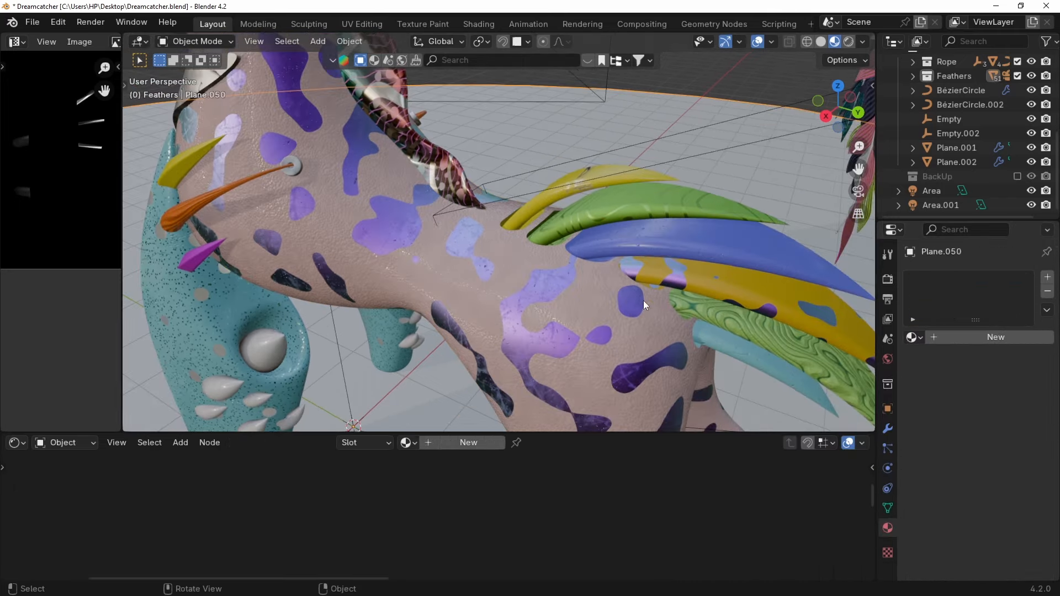
Select the foremost yellow tail spike and give it its own single-user copy of Material.010.
middle_click_drag(644, 300, 378, 190)
left_click(378, 191)
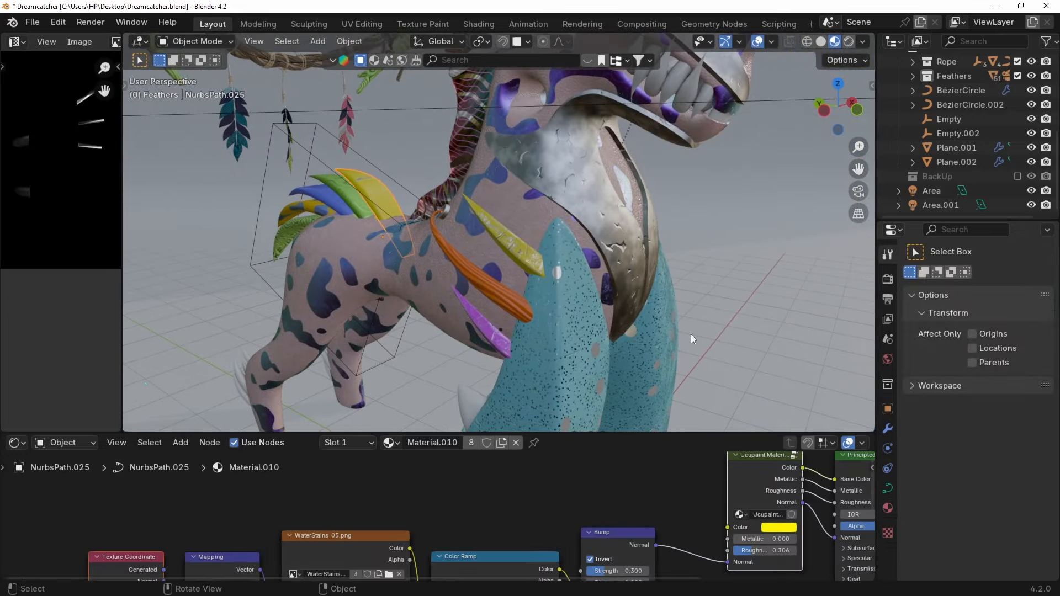
key("KP_Decimal")
left_click_drag(670, 266, 518, 303, "alt")
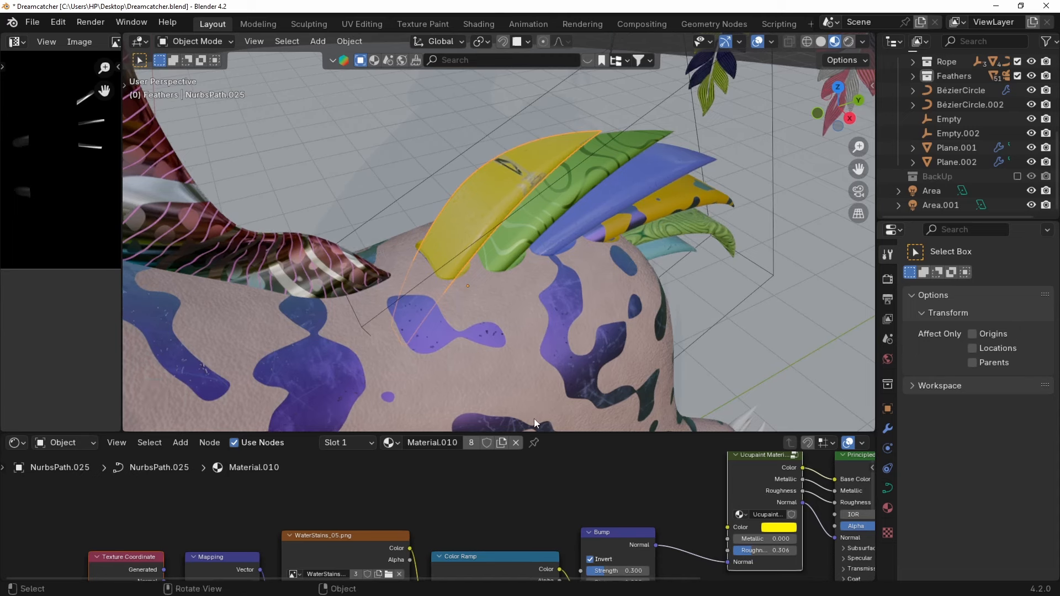
left_click(501, 443)
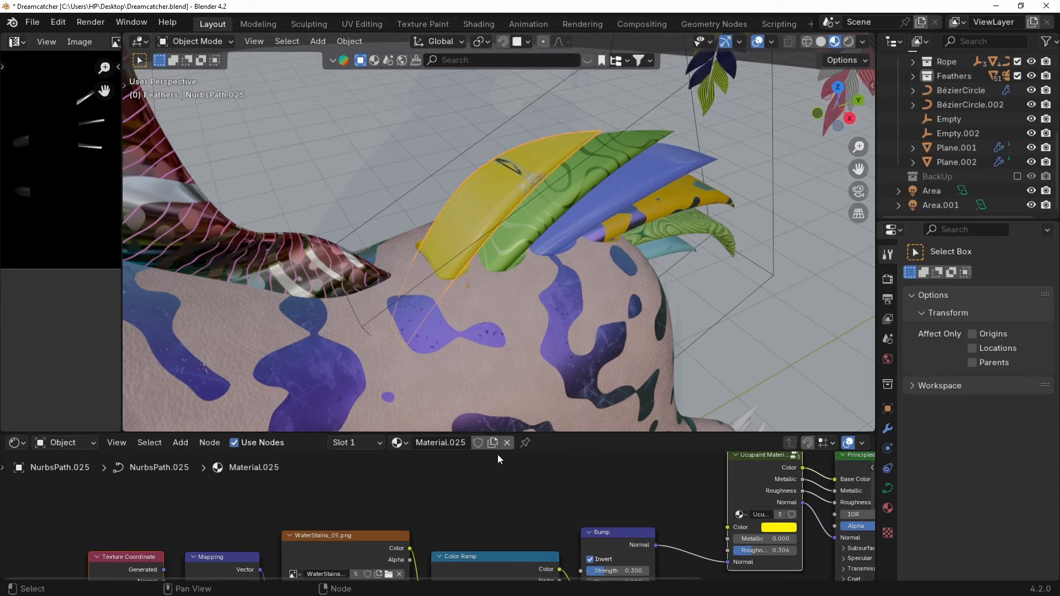
Duplicate the yellow tail spike's shared Ucupaint node for the active object only and remove both of its mask layers.
key("n")
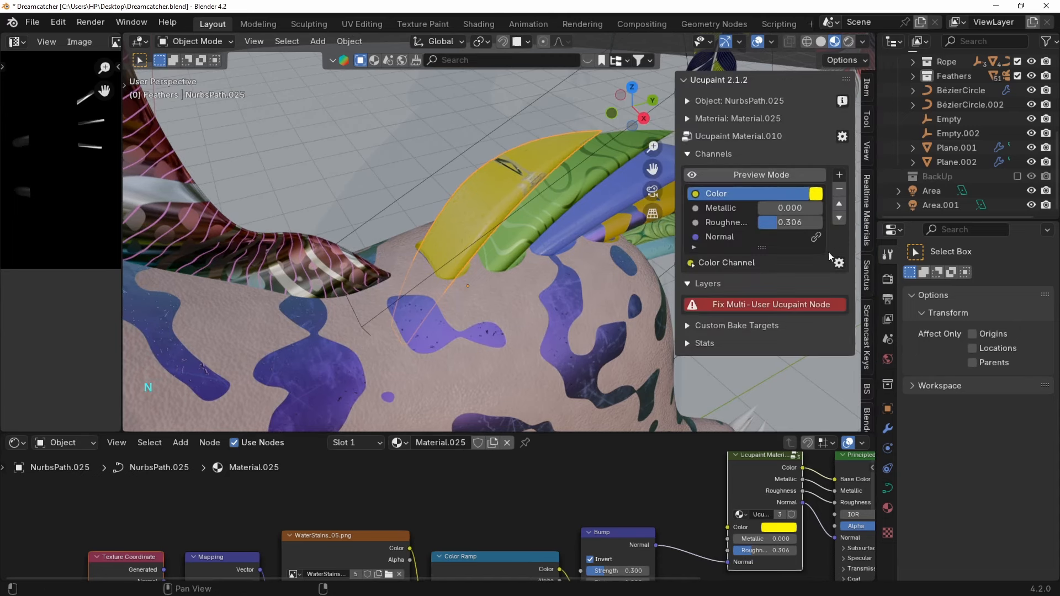
left_click(734, 305)
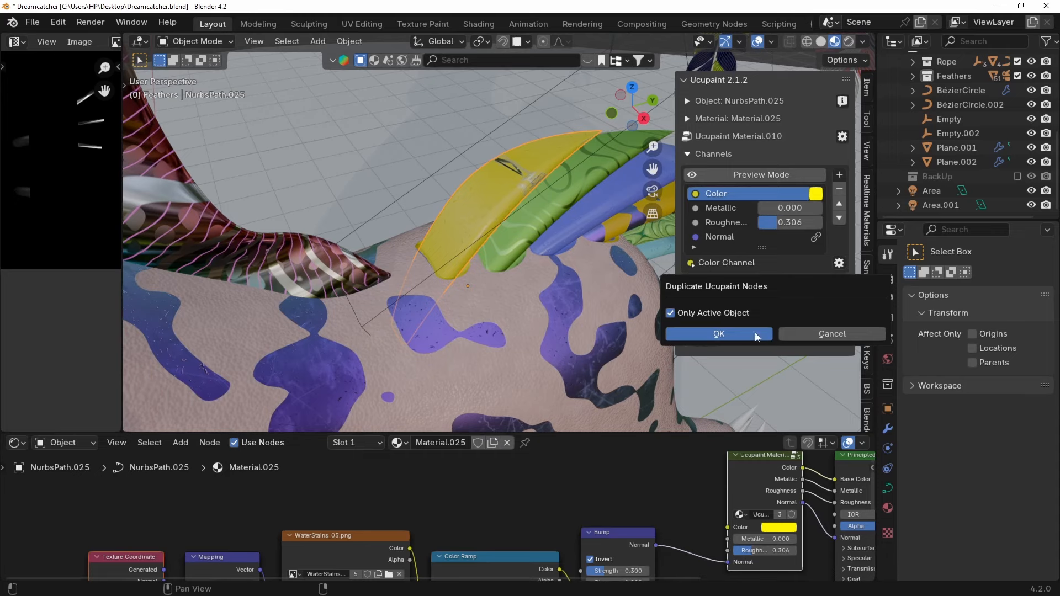
left_click(754, 334)
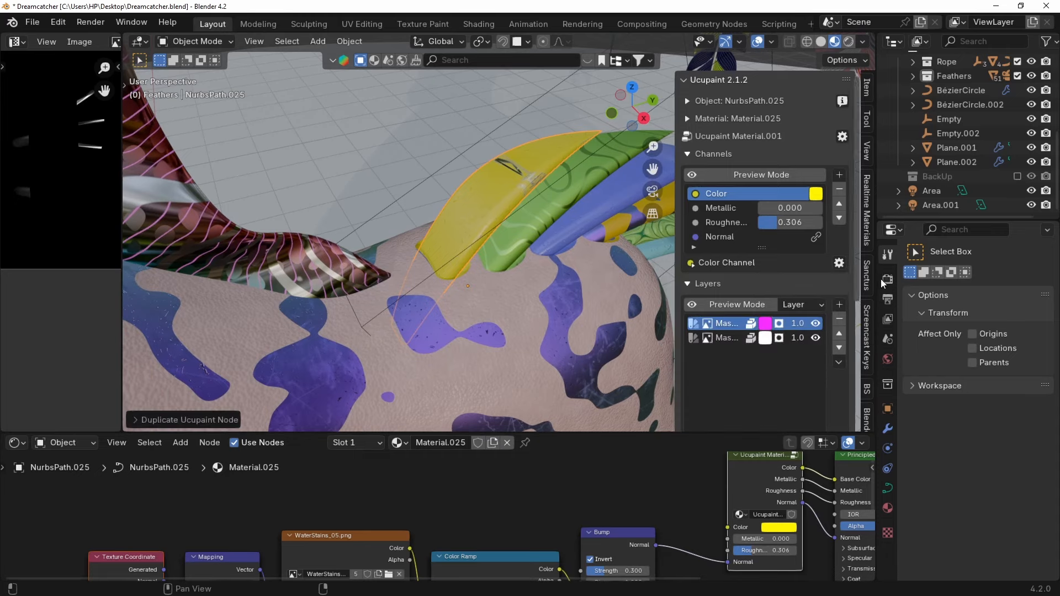
left_click(839, 319)
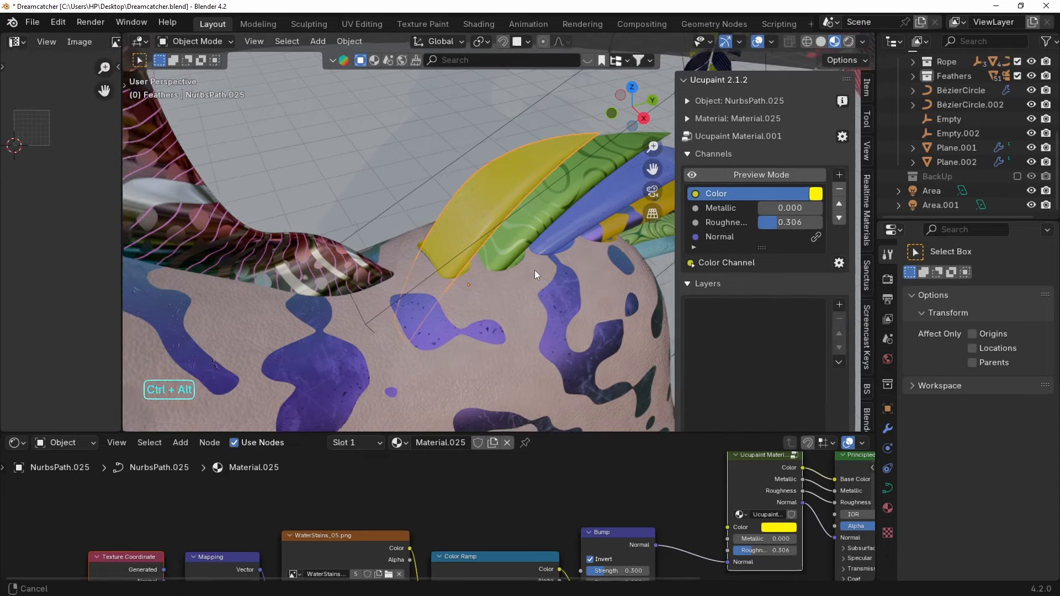
Select the yellow spike near the horse's chest and duplicate its shared Ucupaint node for the active object only.
left_click_drag(535, 270, 578, 300, "alt")
left_click(636, 265)
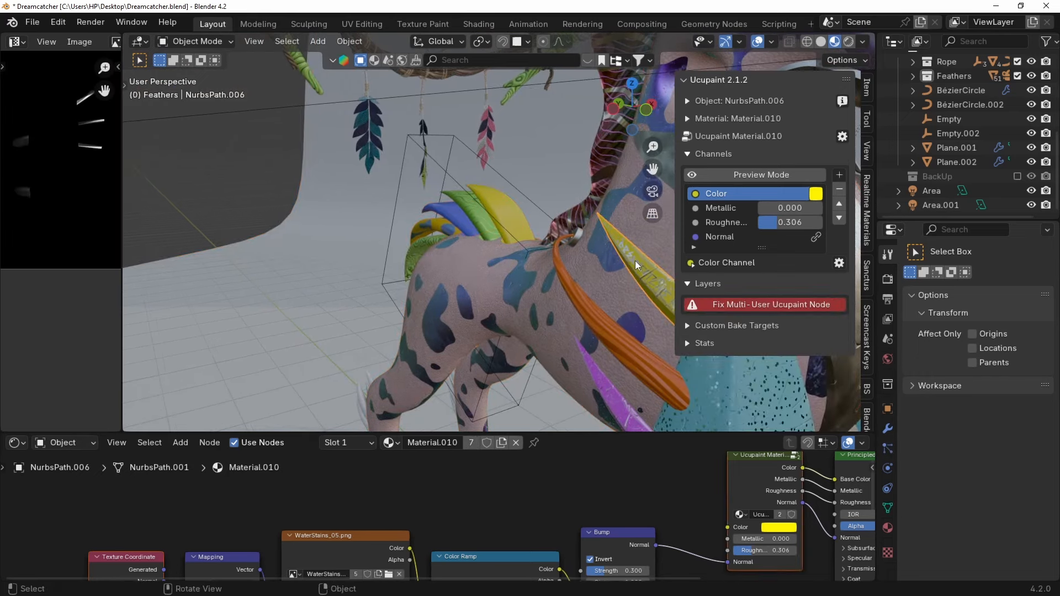
left_click(771, 305)
left_click(762, 330)
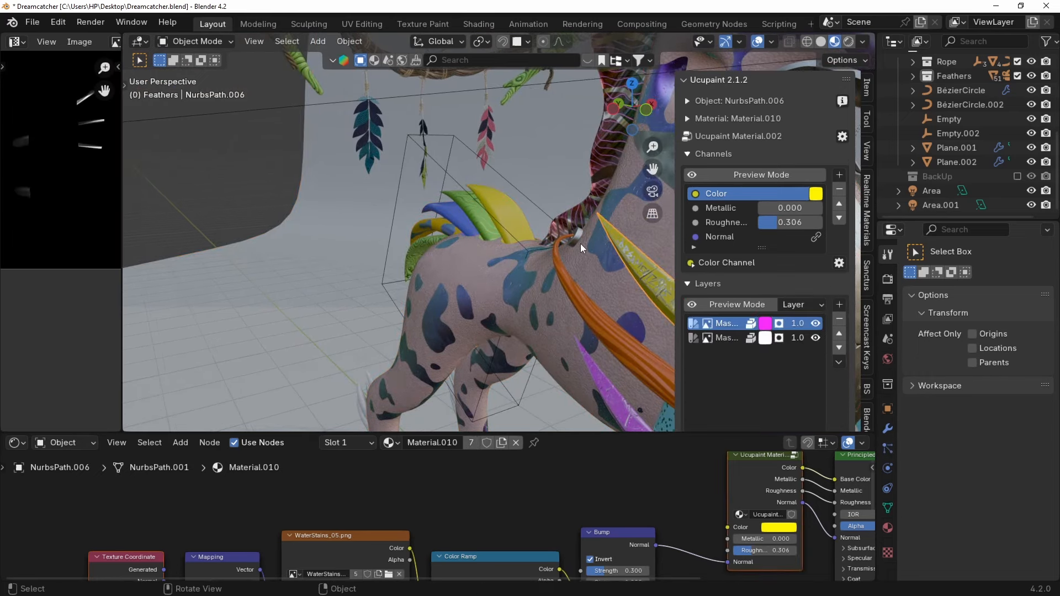
Convert the foremost yellow tail spike and the blue tail spike behind it to meshes.
left_click(509, 211)
key("grave")
left_click(678, 368)
left_click_drag(552, 299, 536, 326, "alt")
left_click(400, 189, "shift")
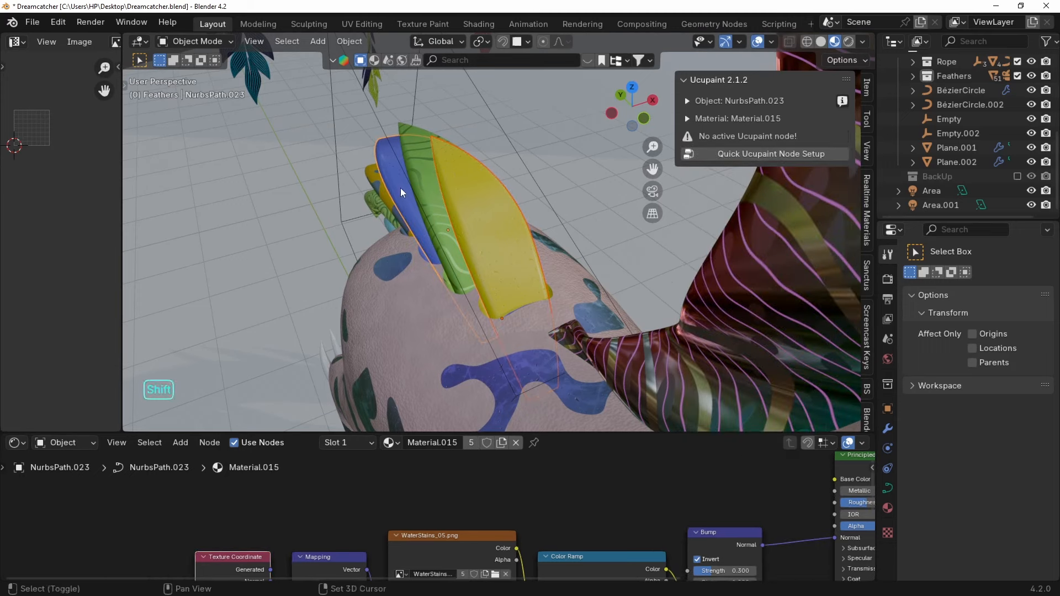
right_click(400, 189)
mouse_move(488, 308)
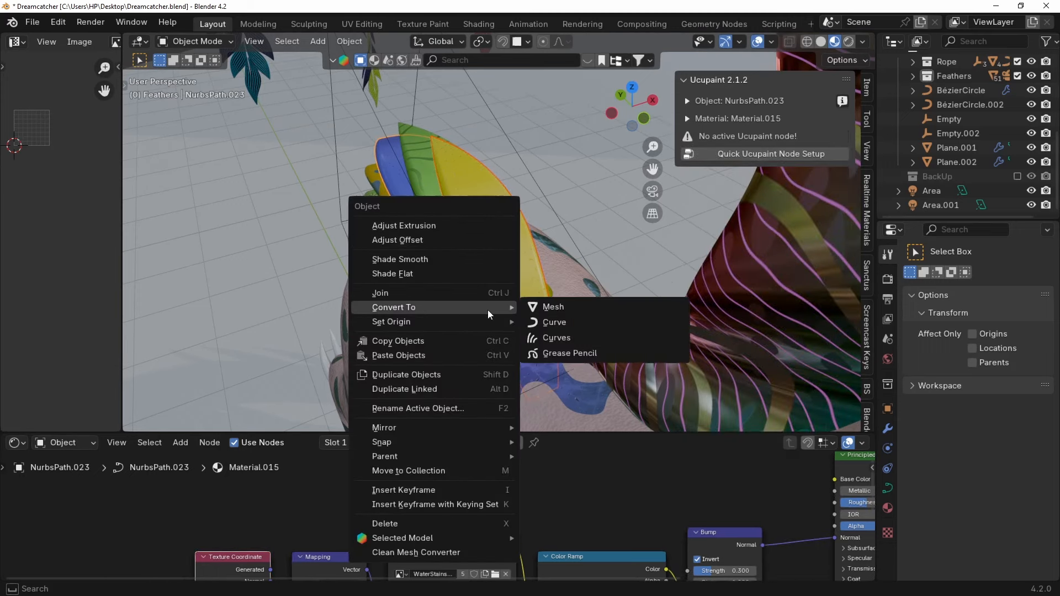
left_click(569, 307)
Unwrap all geometry of both converted spikes with Smart UV Project.
key("Tab")
key("a")
key("u")
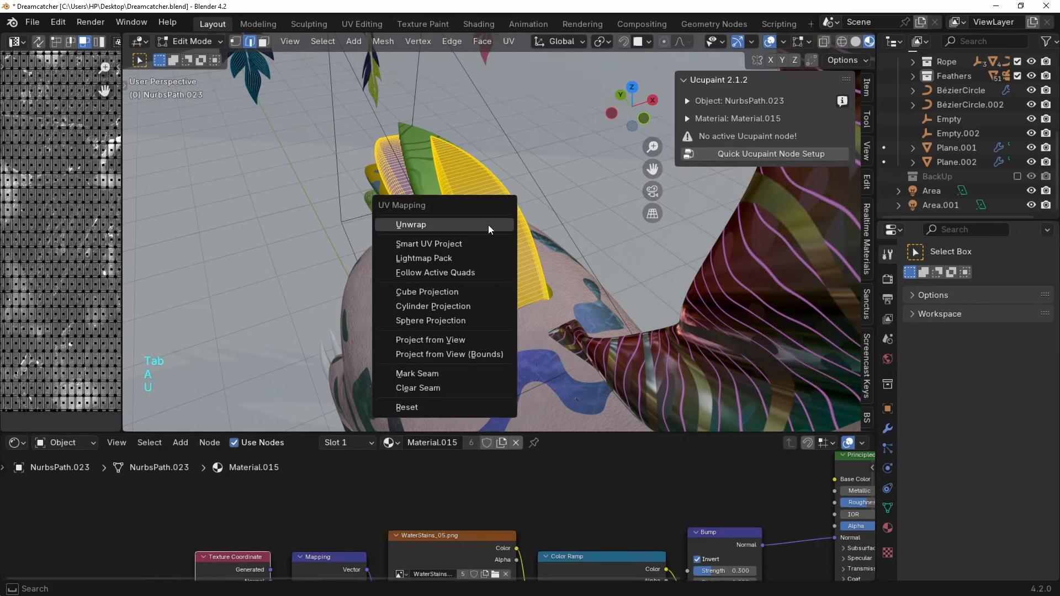
left_click(479, 247)
left_click(465, 378)
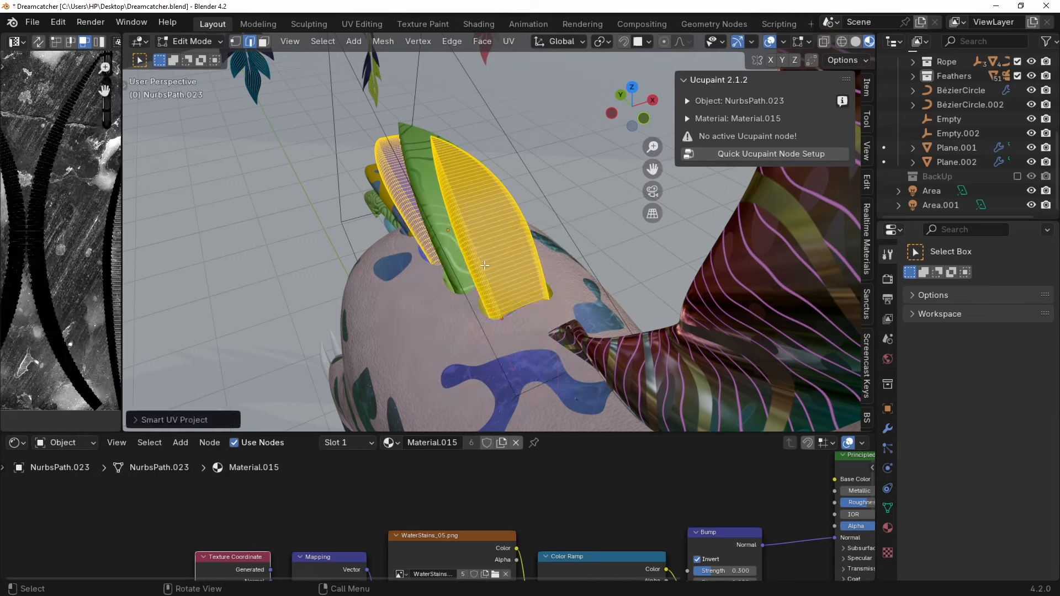
key("Tab")
Add a dark purple solid-color layer with an image mask to the foremost yellow tail spike.
left_click(536, 256)
left_click(838, 305)
left_click(571, 202)
key("Return")
Texture-paint a herringbone line pattern over the yellow spike on the layer's mask and return to Object Mode.
key("ctrl+Tab")
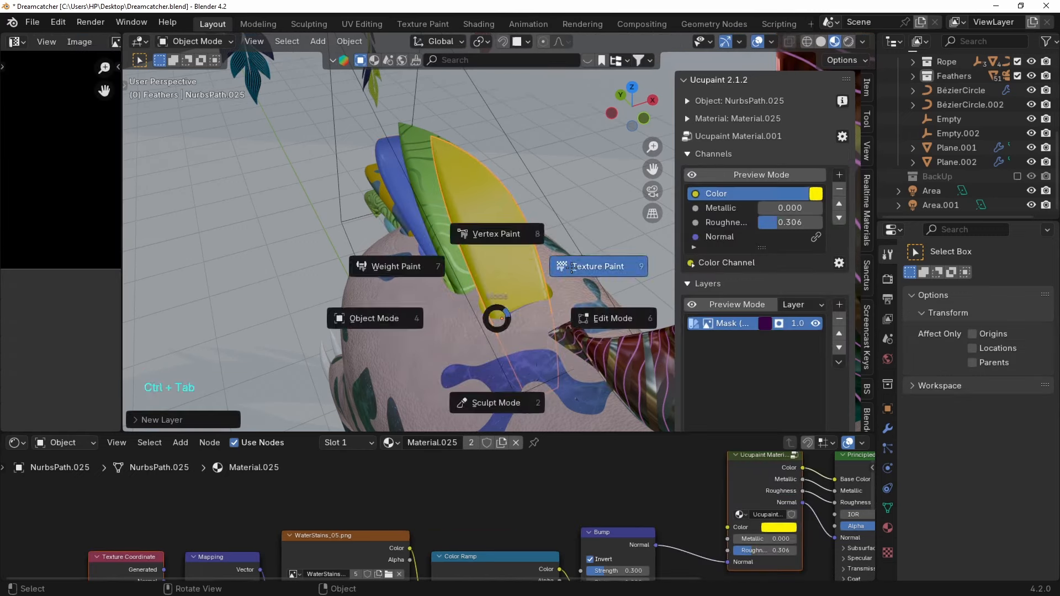
left_click(551, 260)
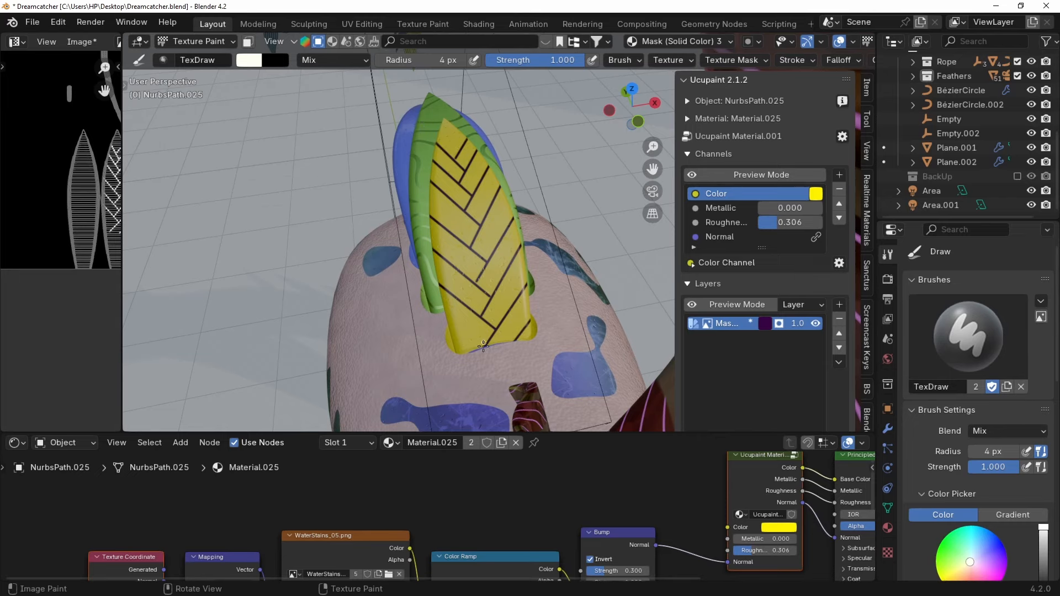
middle_click_drag(483, 346, 597, 320)
scroll(777, 301, "down", 6)
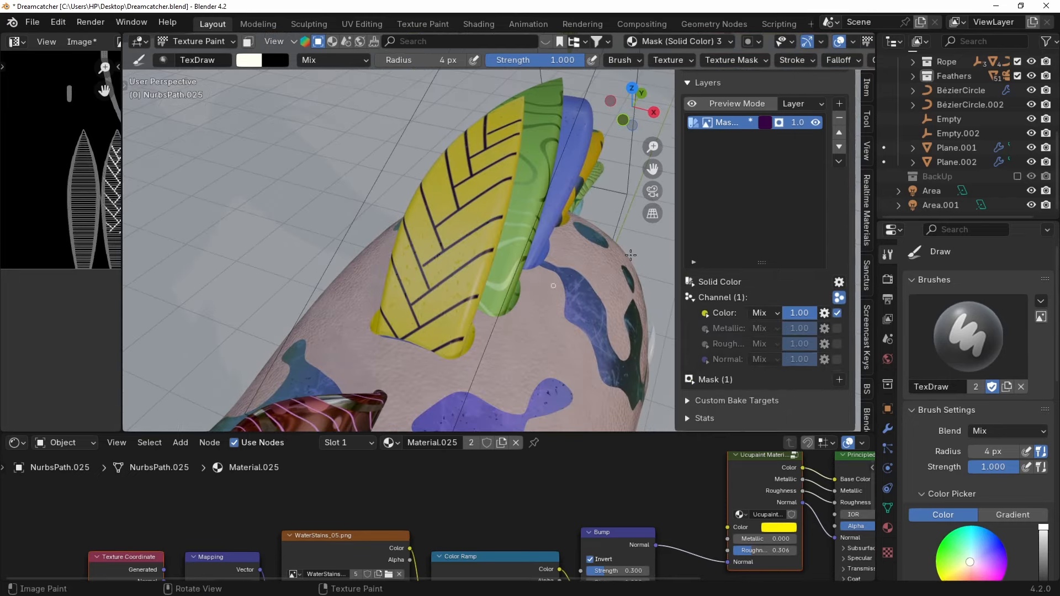
scroll(762, 254, "up", 5)
key("ctrl+Tab")
left_click(175, 274)
Try a light green color on the yellow spike's herringbone layer.
middle_click_drag(175, 274, 505, 285)
left_click(765, 268)
left_click_drag(906, 133, 907, 52)
left_click(805, 77)
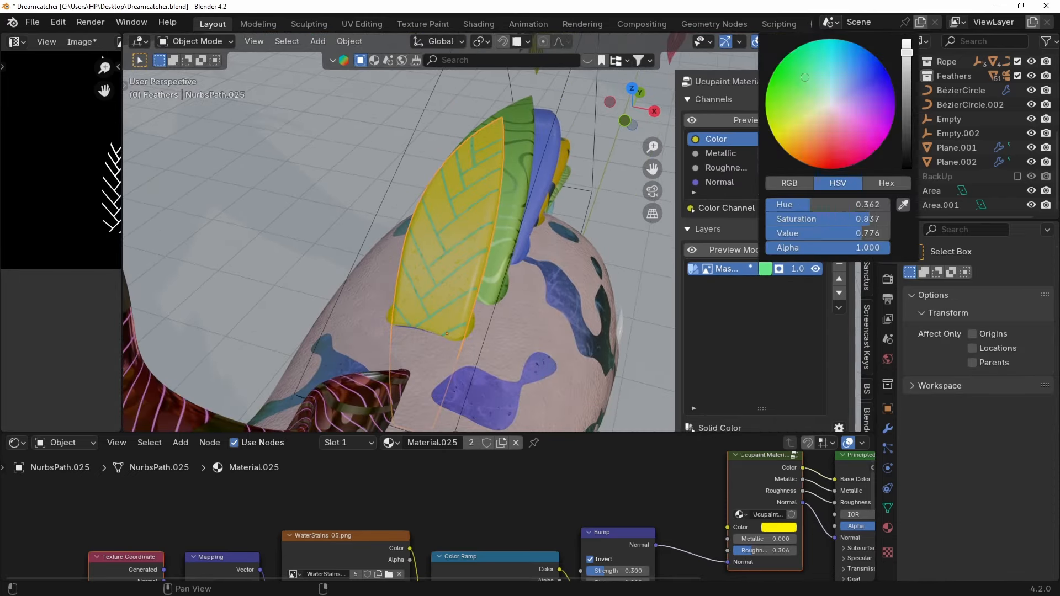
key("ctrl+z")
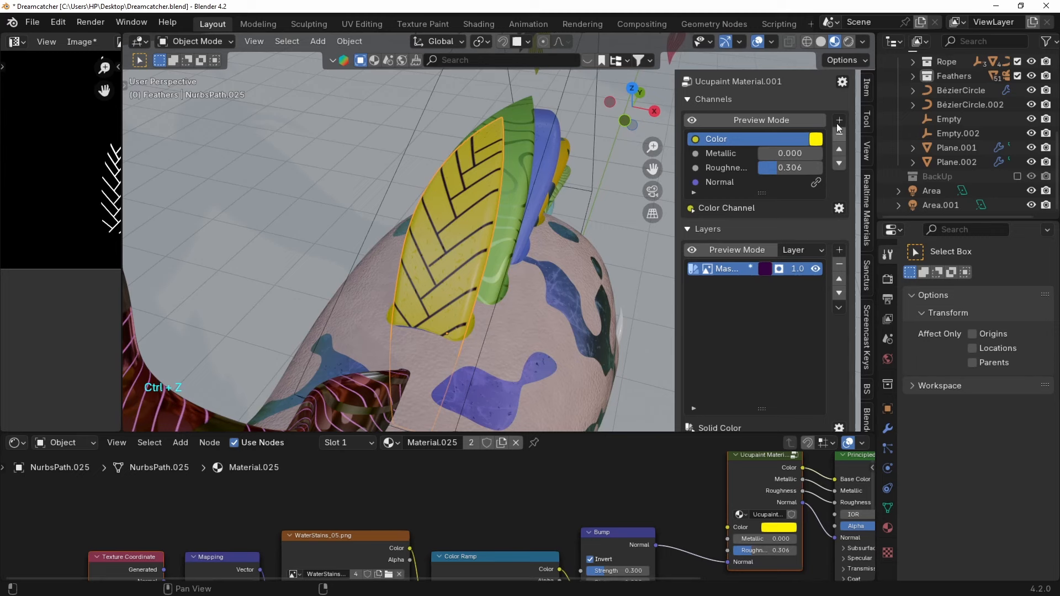
Add a Ucupaint channel connected to the Principled BSDF's Emission Color and enable it on the yellow spike's herringbone layer.
left_click(838, 121)
left_click(864, 169)
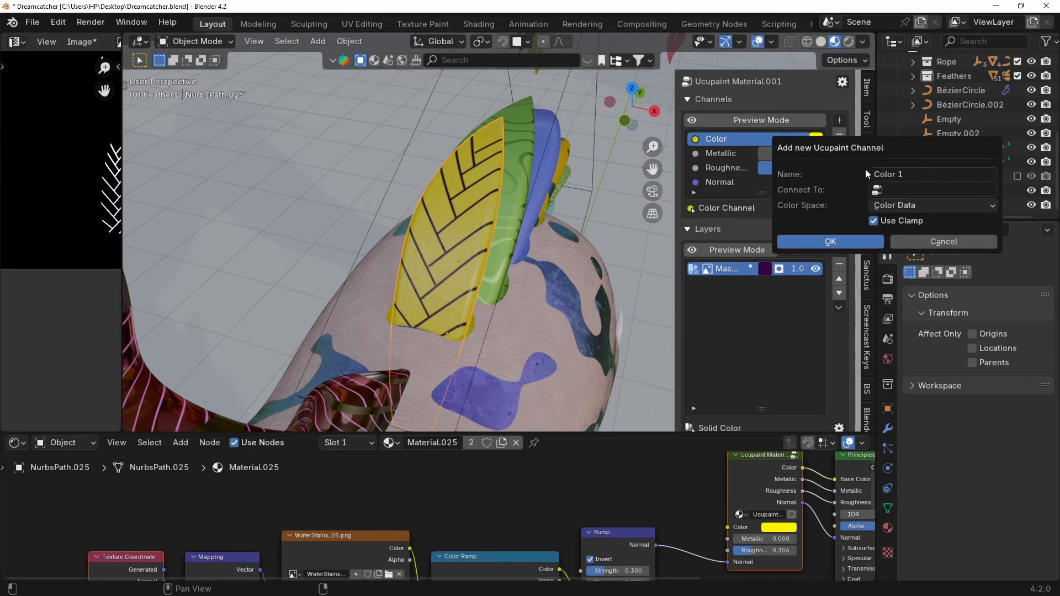
left_click(888, 205)
left_click(887, 207)
left_click(889, 190)
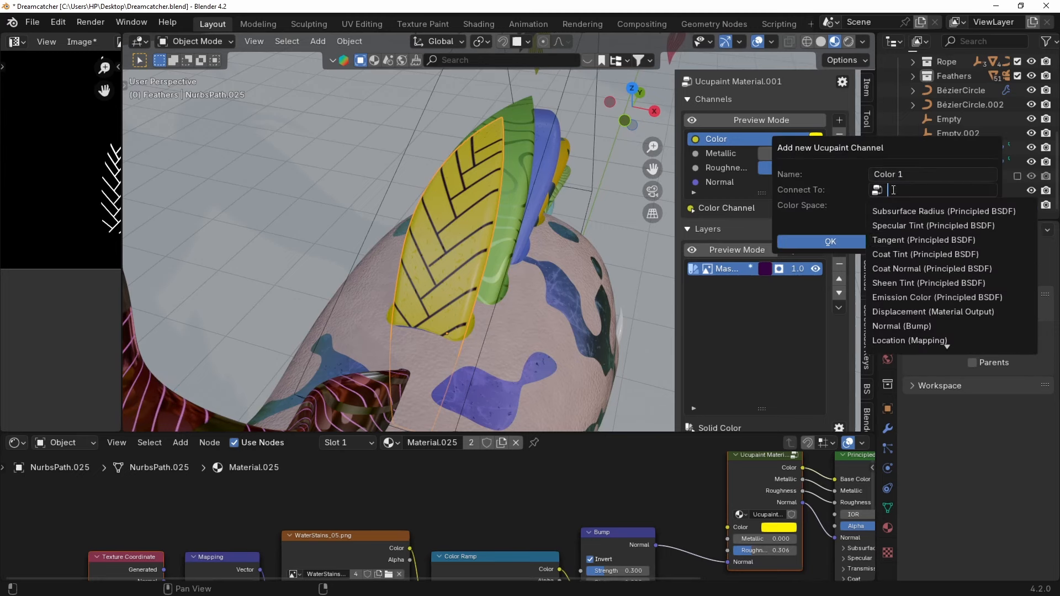
left_click(903, 300)
left_click(858, 253)
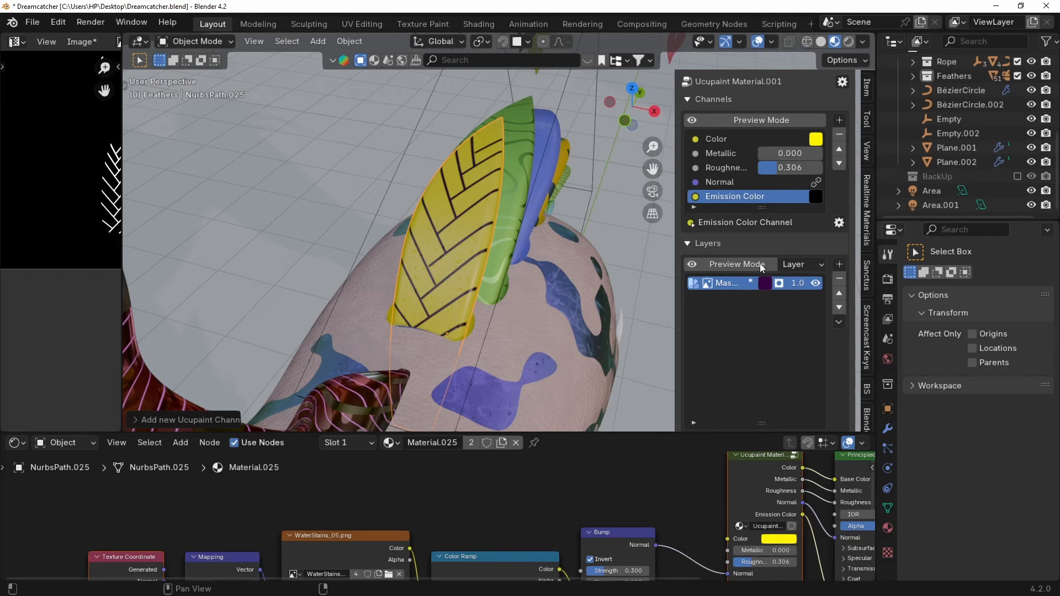
scroll(777, 382, "down", 5)
left_click(838, 390)
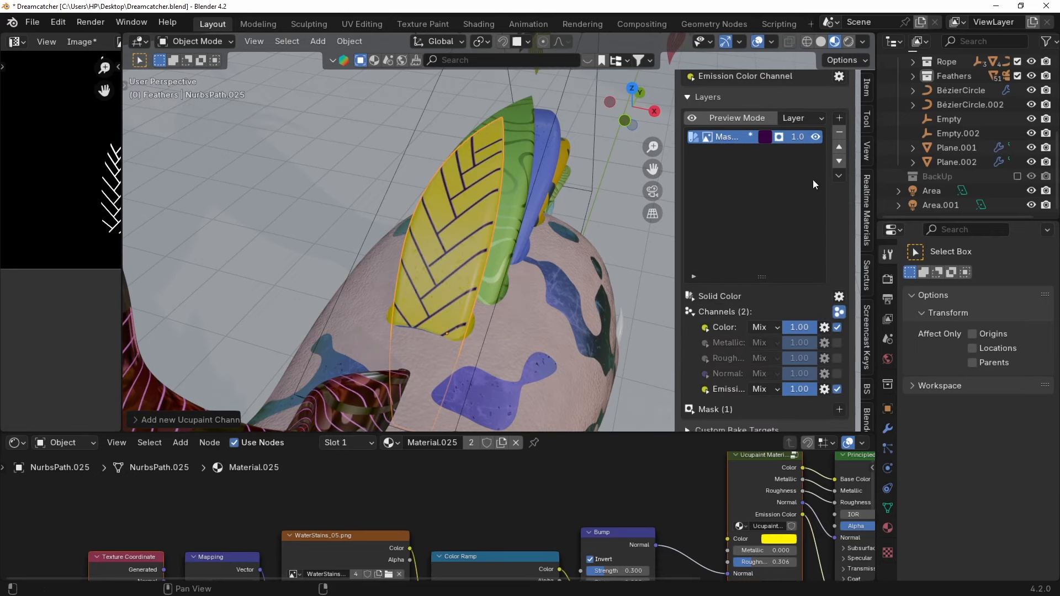
Try a bright, near-white color on the emissive herringbone layer.
left_click(765, 137)
left_click(905, 164)
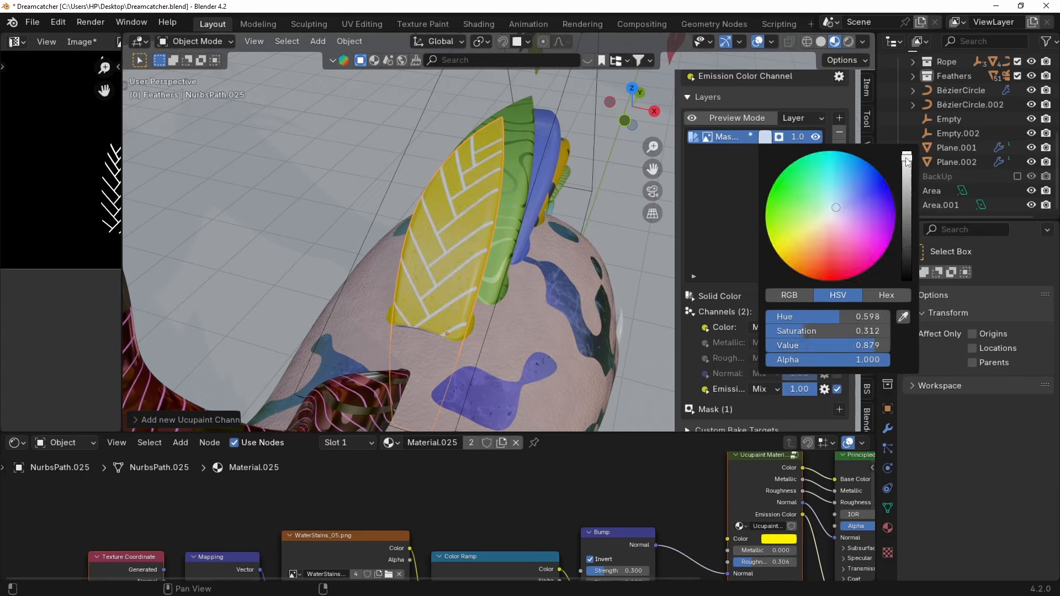
key("ctrl+z")
key("ctrl+z")
key("ctrl+z")
key("ctrl+z")
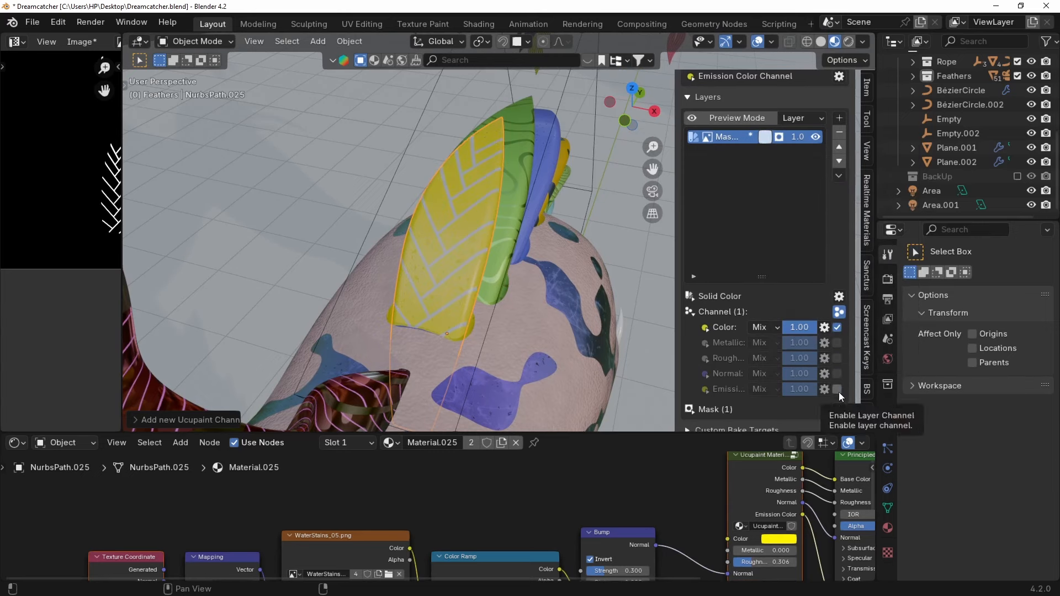
Give the blue tail spike a quick Principled Ucupaint setup with Color, Metallic, Roughness and Normal channels.
scroll(588, 290, "down", 1)
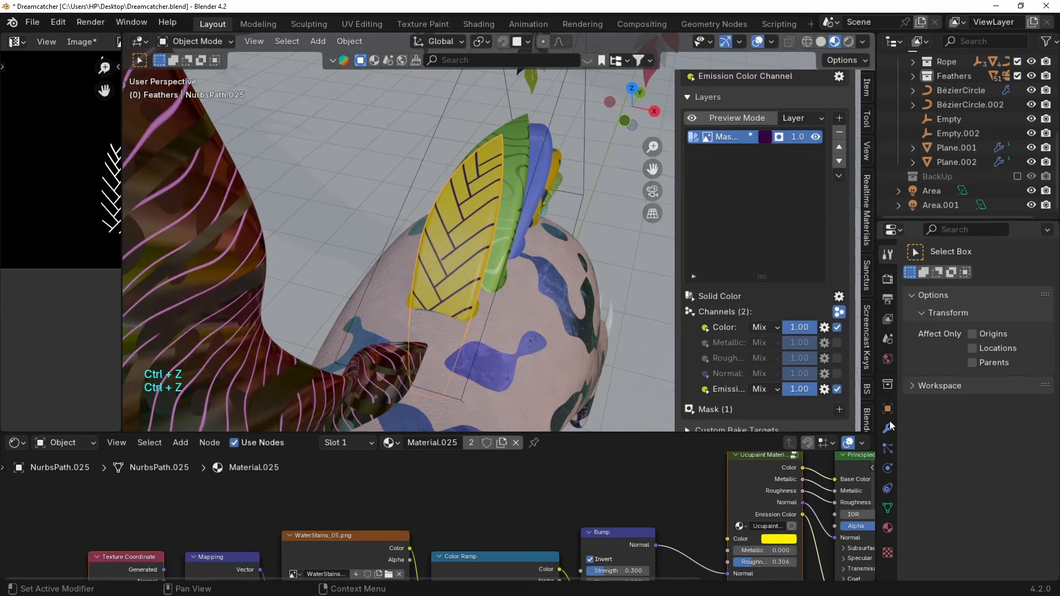
middle_click_drag(511, 258, 441, 356)
left_click(467, 202)
left_click(784, 153)
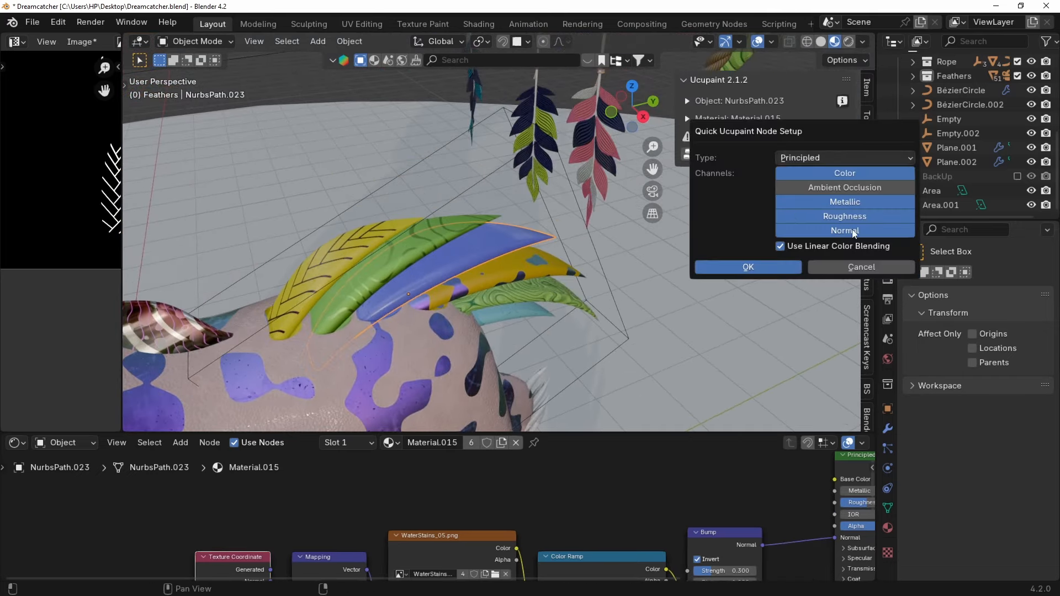
left_click(724, 268)
Add a cyan solid-color layer with an image mask to the blue spike and paint crisscrossing lines on it.
left_click(839, 305)
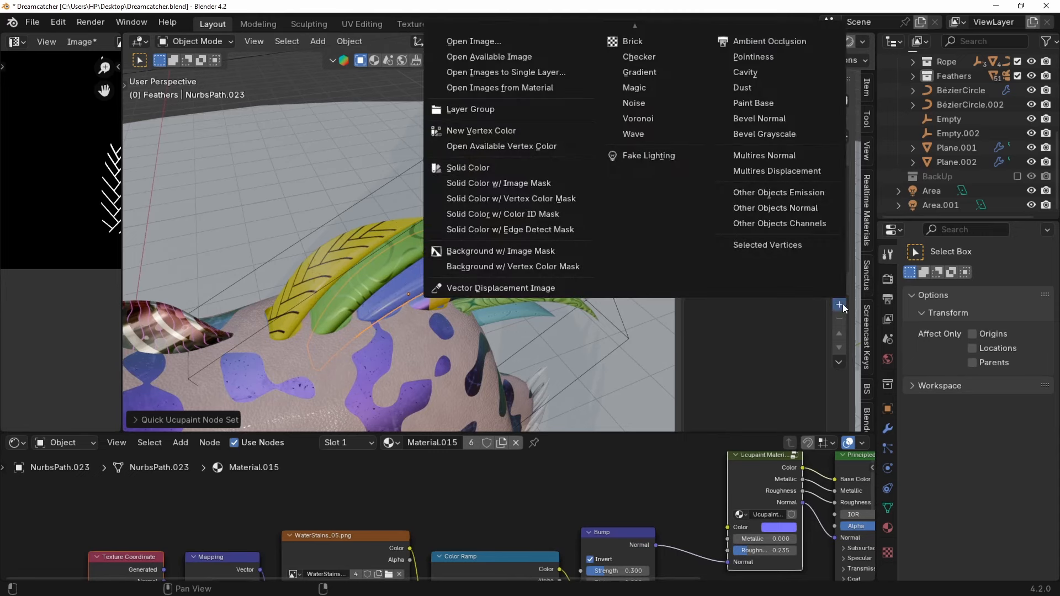
left_click(543, 186)
left_click(593, 224)
left_click(653, 263)
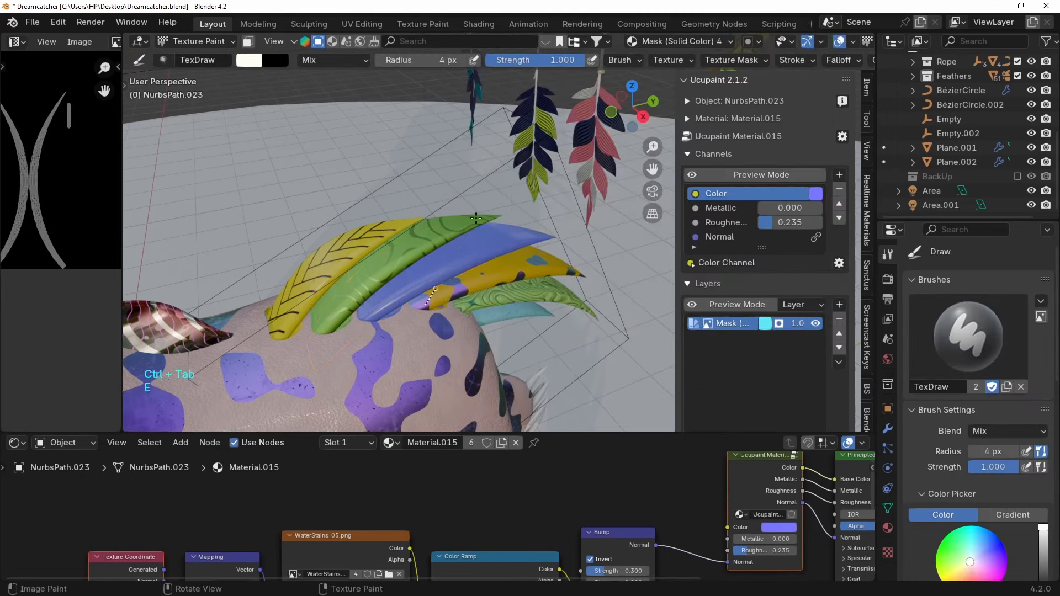
middle_click_drag(662, 232, 310, 291)
middle_click_drag(499, 279, 445, 422)
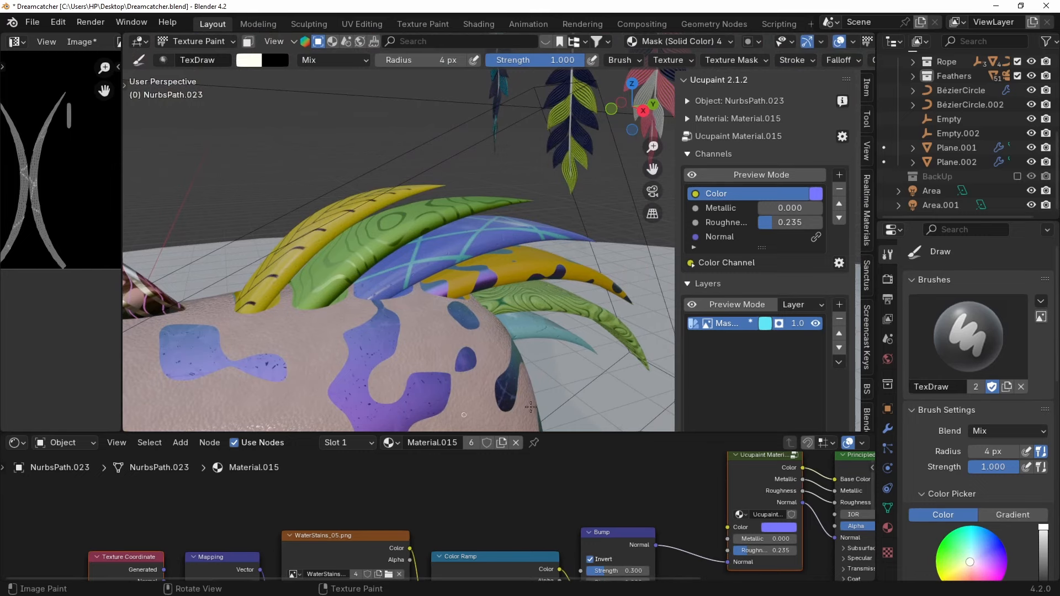
Enable the Normal channel on the blue spike's crisscross layer with a bump height of 0.05.
scroll(801, 337, "down", 5)
left_click(696, 367)
scroll(783, 360, "down", 3)
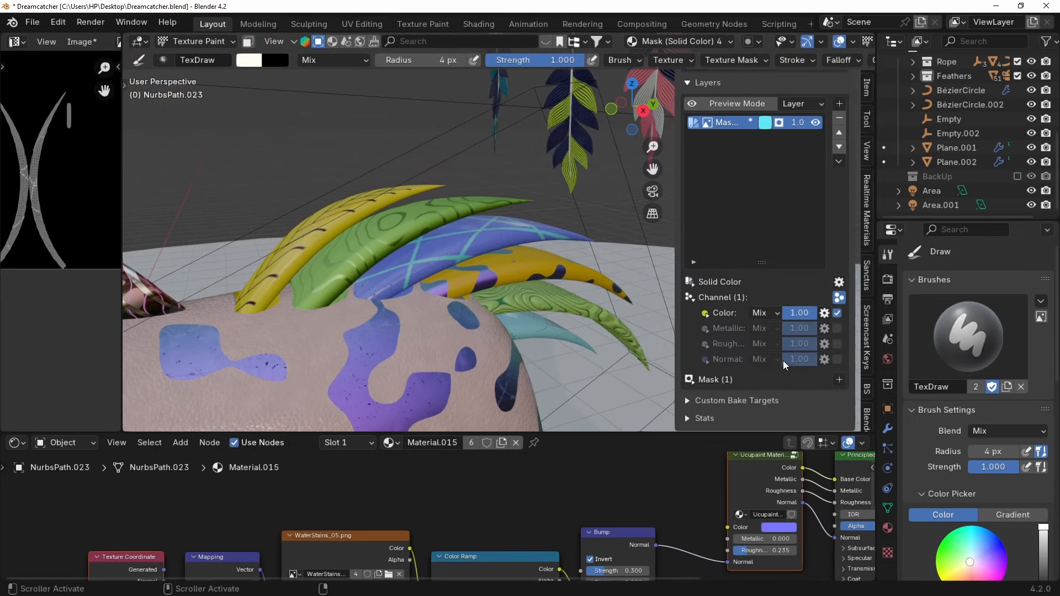
left_click(837, 359)
scroll(462, 262, "up", 4)
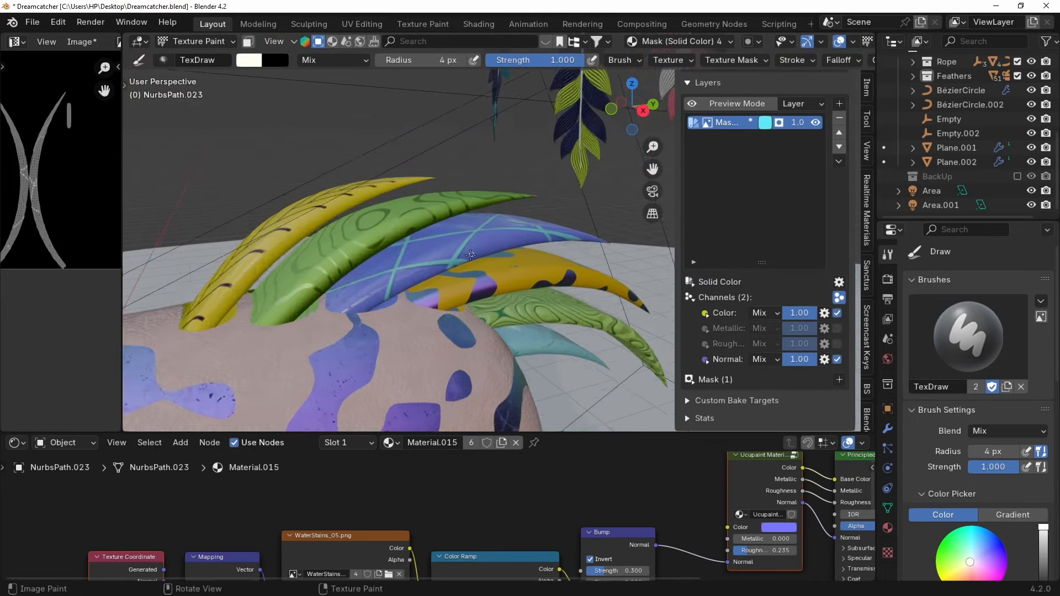
left_click(705, 360)
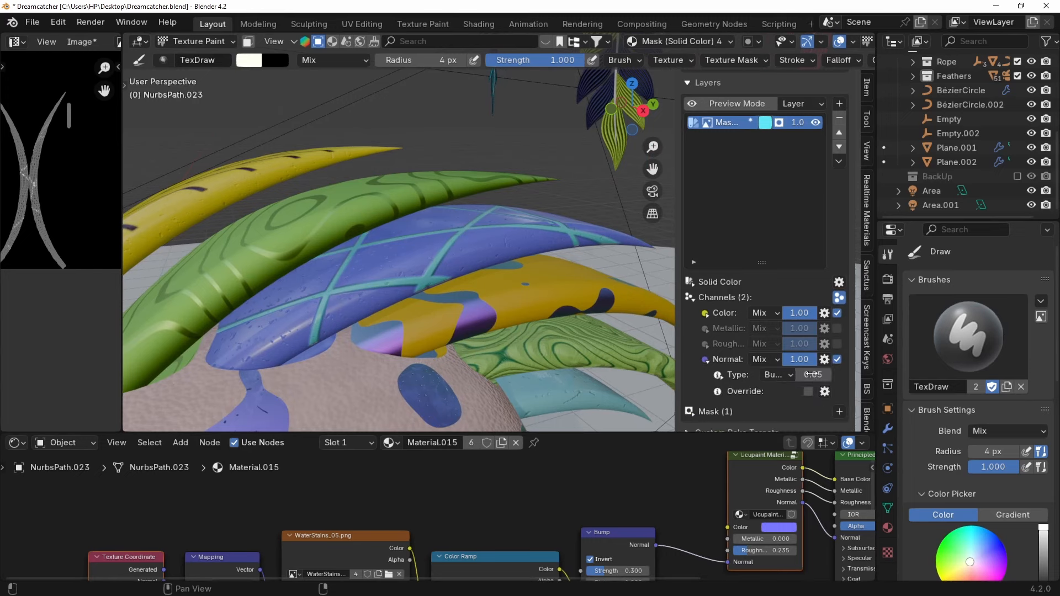
left_click(799, 375)
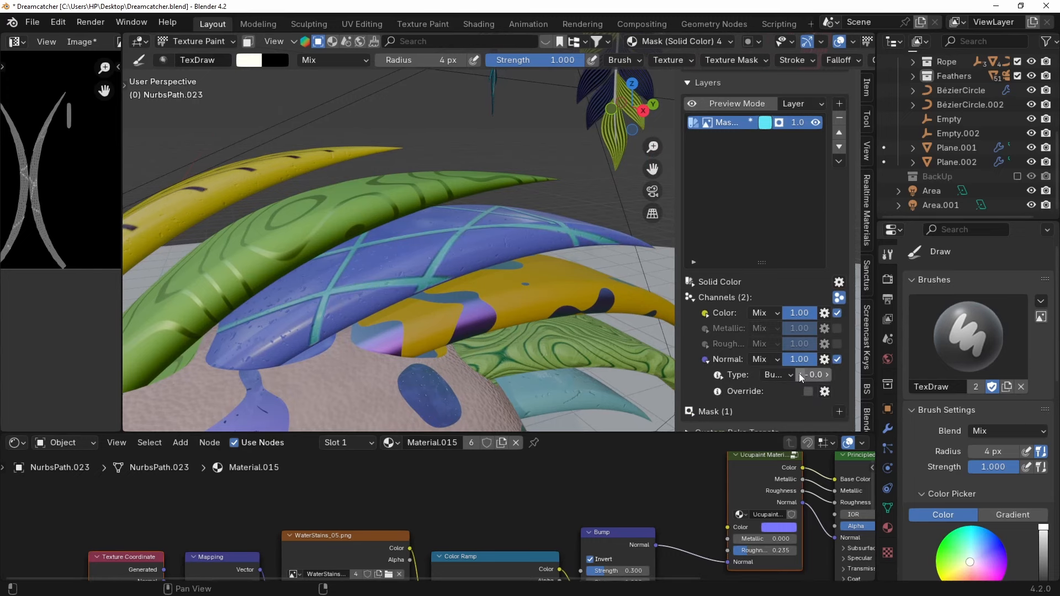
left_click(830, 373)
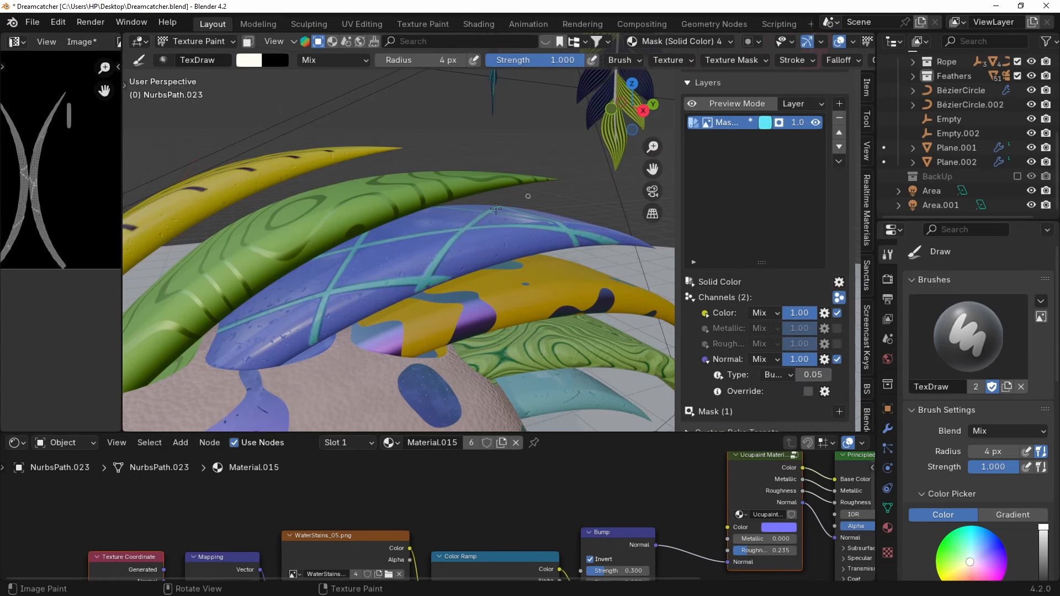
Recolor the blue spike's crisscross layer yellow-green with hue 0.236, saturation 1.000 and value 0.921.
middle_click_drag(494, 210, 492, 245)
scroll(492, 246, "down", 6)
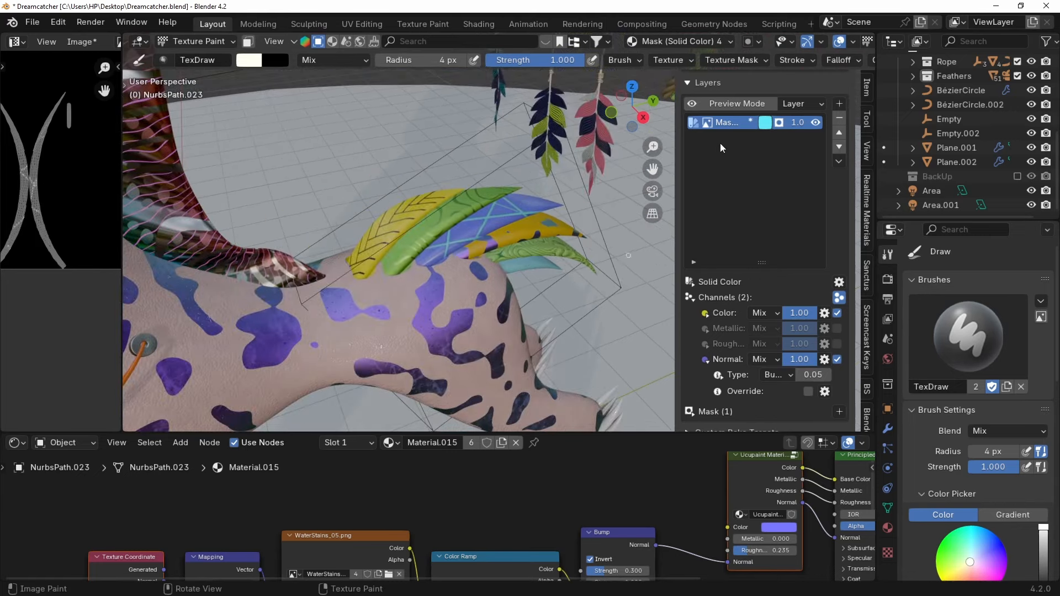
left_click(764, 123)
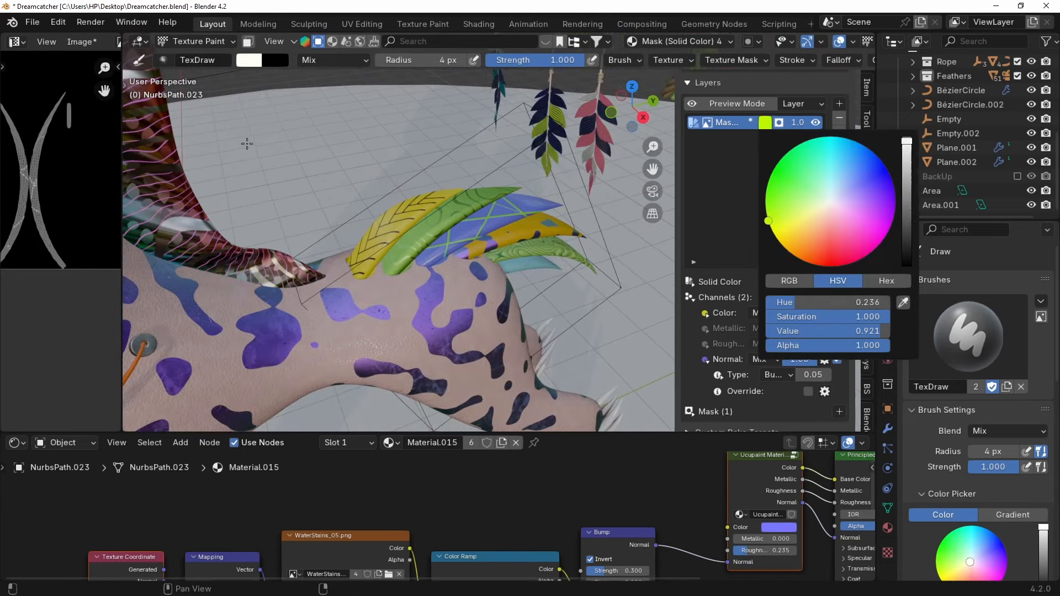
key("Escape")
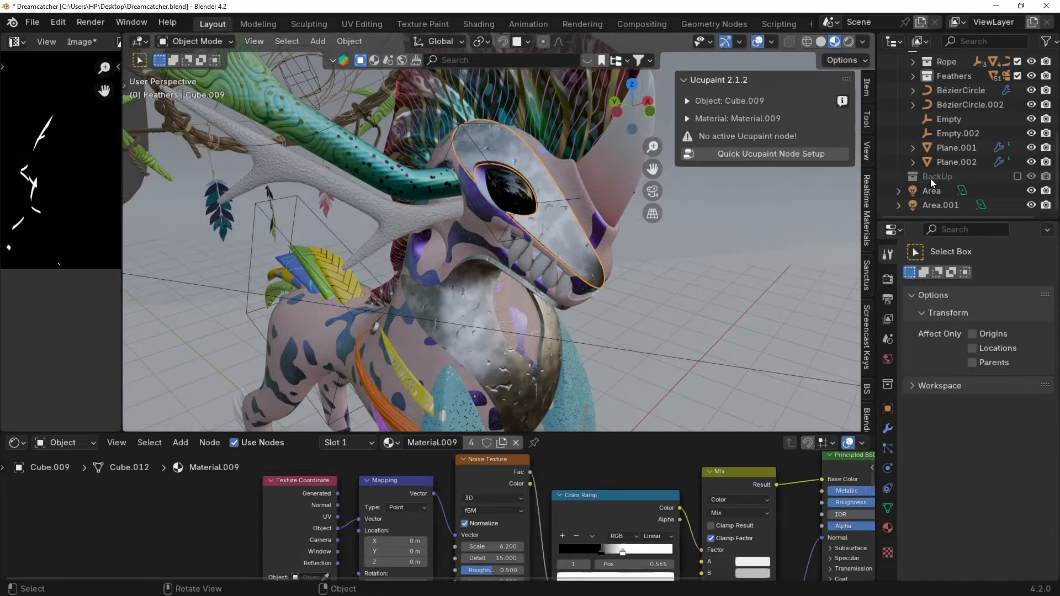
Give the metallic face plate a Principled Ucupaint setup and add a blue solid-color layer with a 2048 × 2048 image mask.
left_click(822, 155)
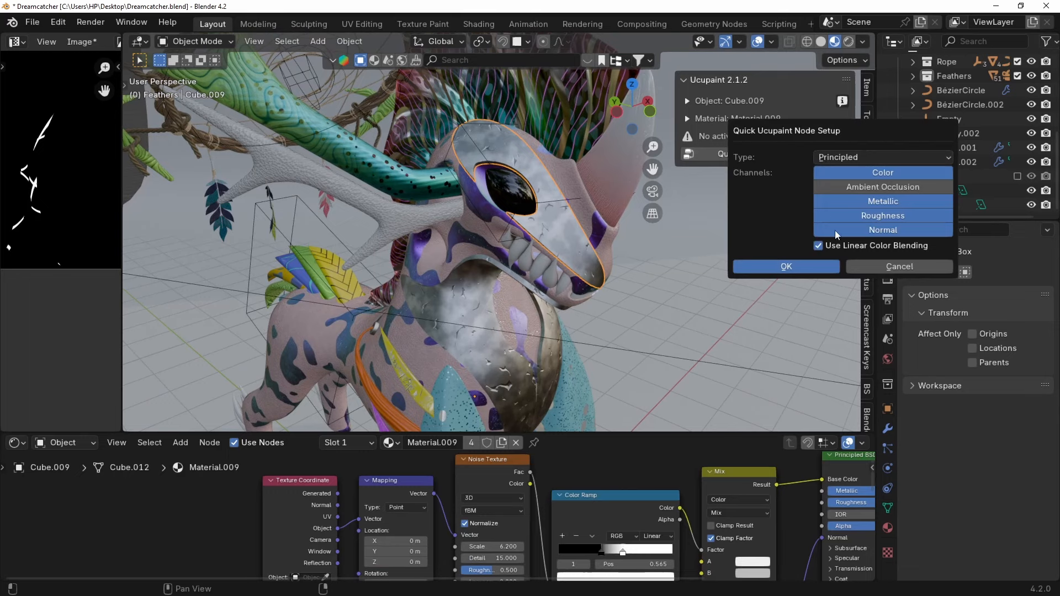
left_click(823, 265)
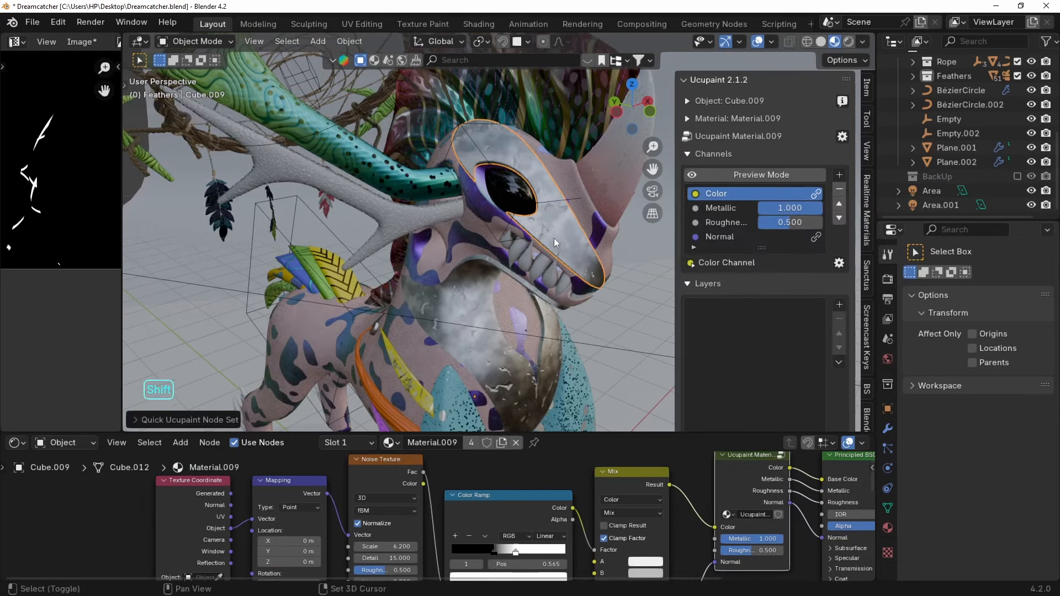
middle_click_drag(554, 237, 536, 237)
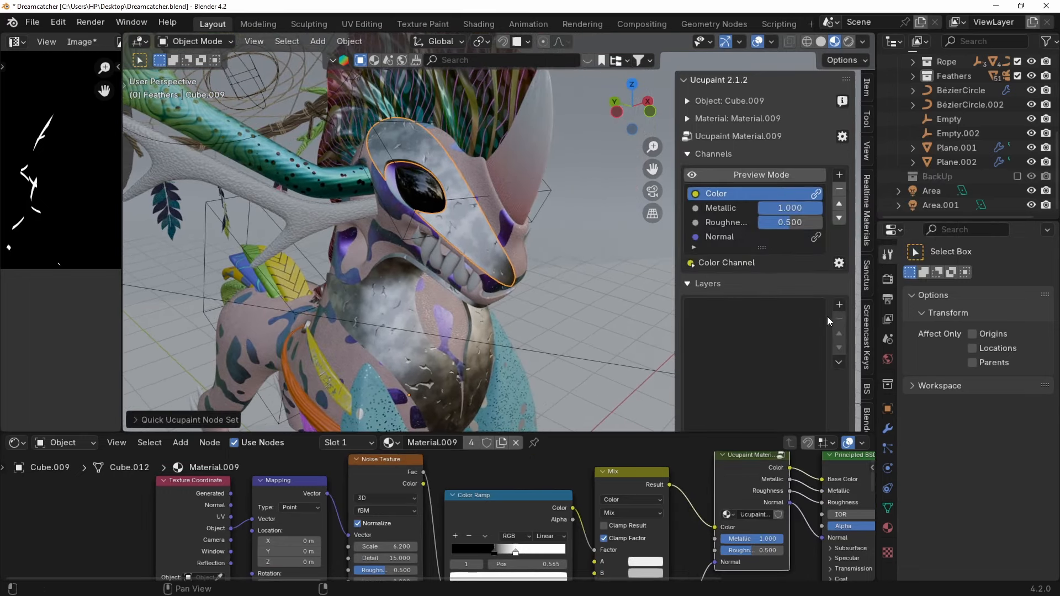
left_click(840, 304)
left_click(502, 181)
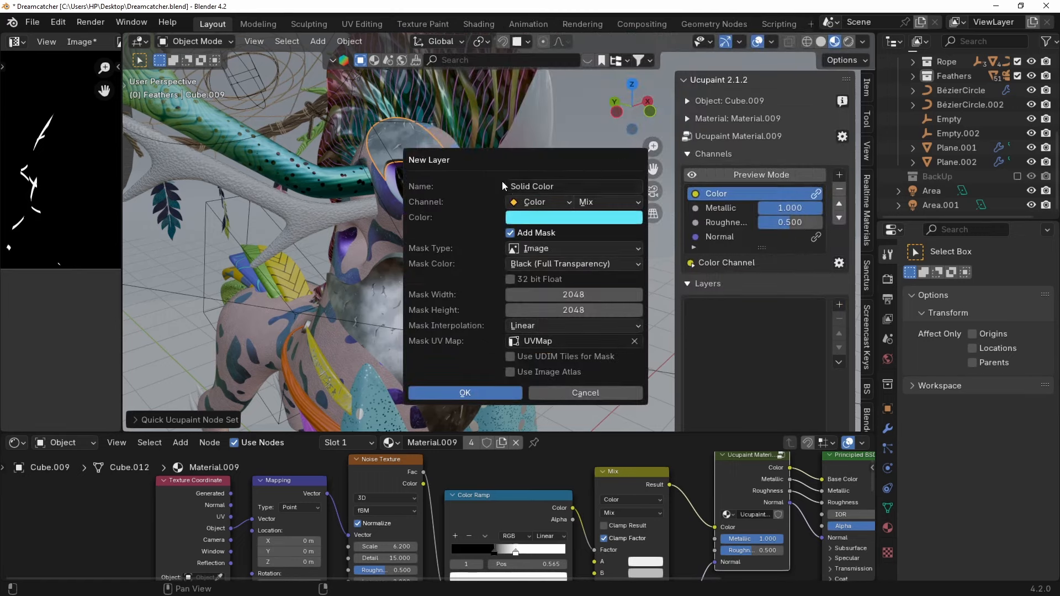
left_click(551, 218)
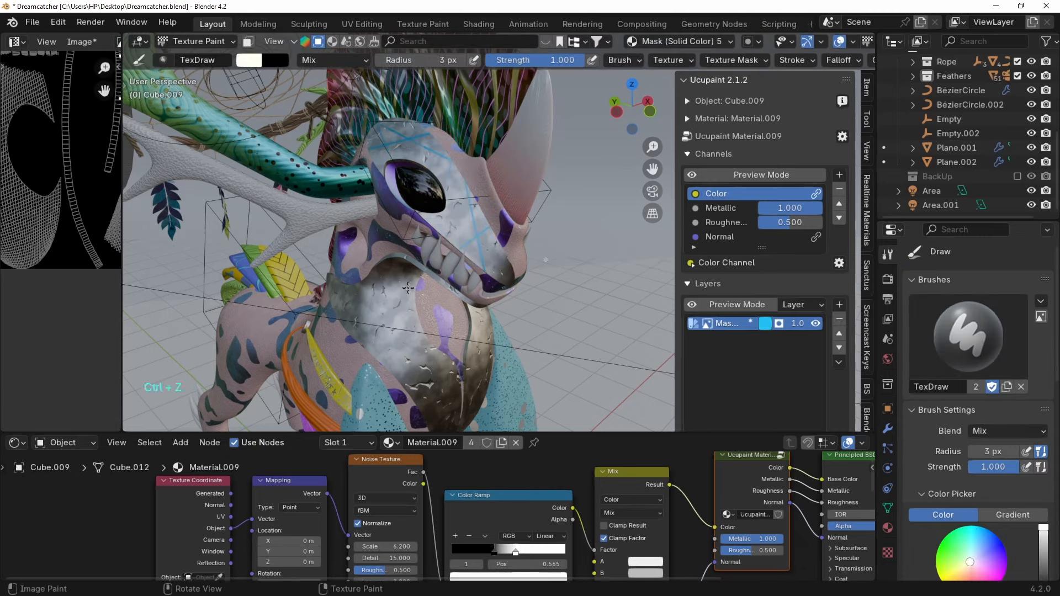
Recolor the face plate's topmost solid-color line layer yellow.
scroll(751, 335, "down", 8)
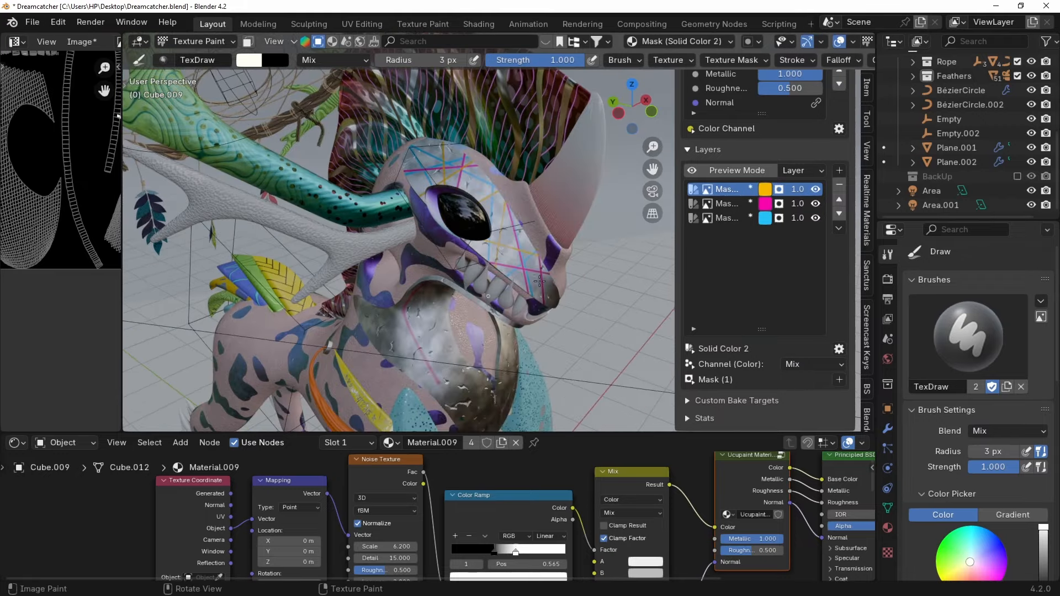
left_click(764, 189)
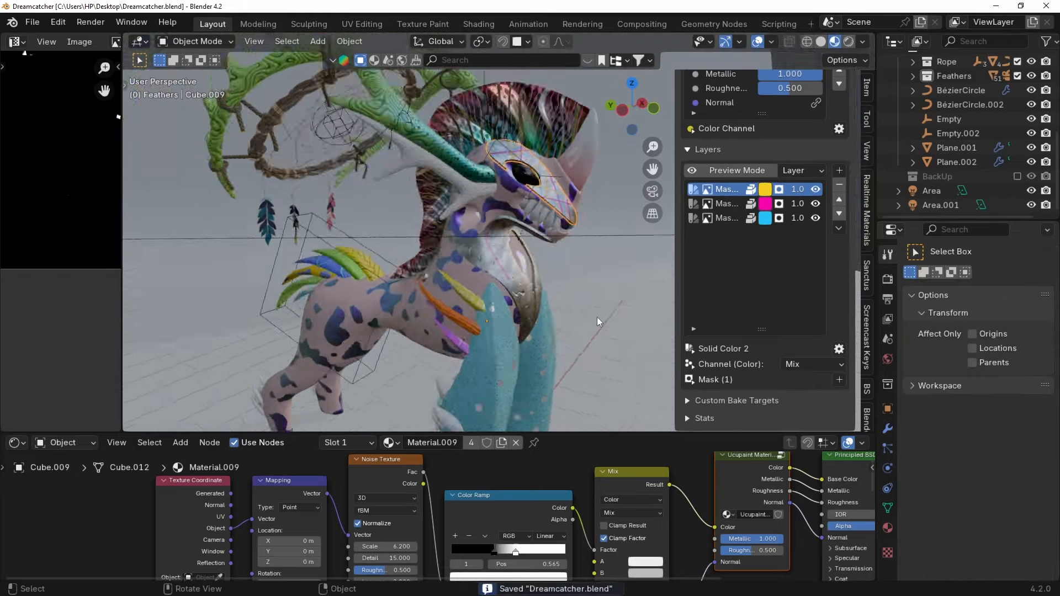
Separate the chest plate's Ucupaint setup from the face plate's by duplicating the shared Ucupaint node.
middle_click_drag(599, 322, 7, 396)
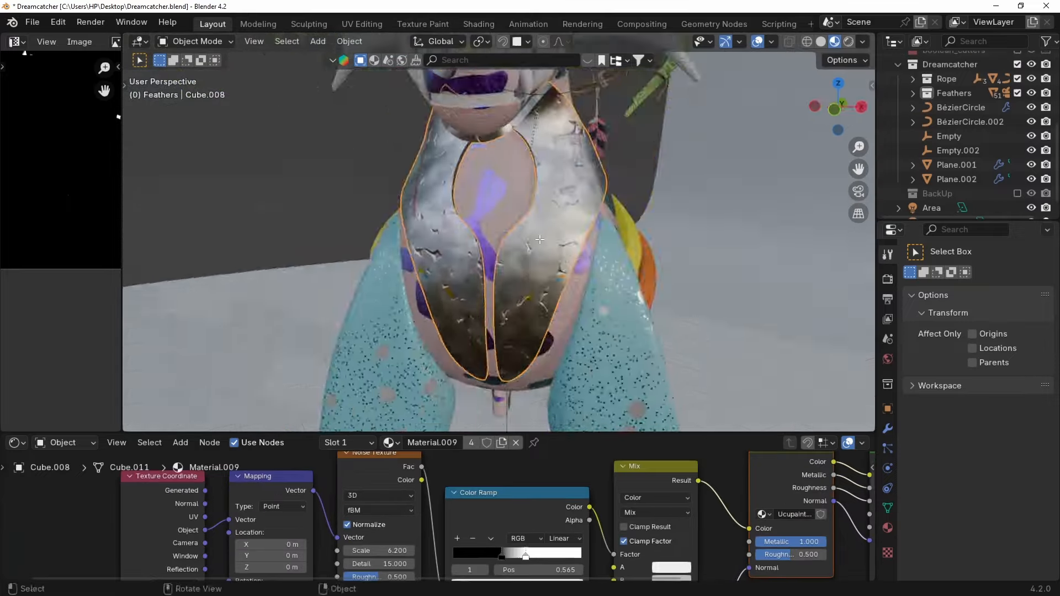
middle_click_drag(441, 259, 537, 263)
scroll(536, 263, "down", 4)
key("Tab")
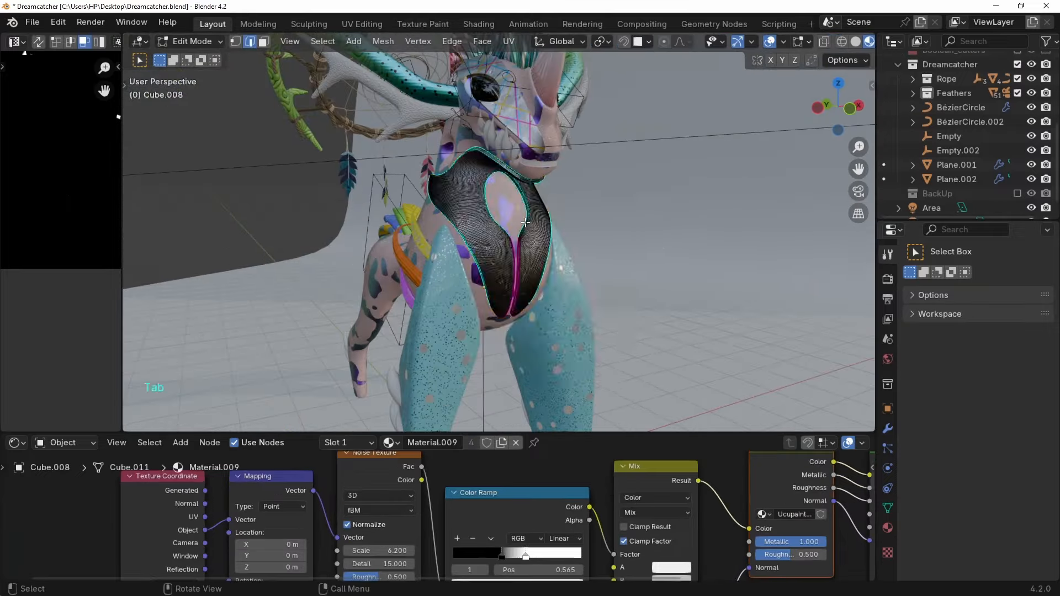
key("Tab")
key("n")
left_click(786, 305)
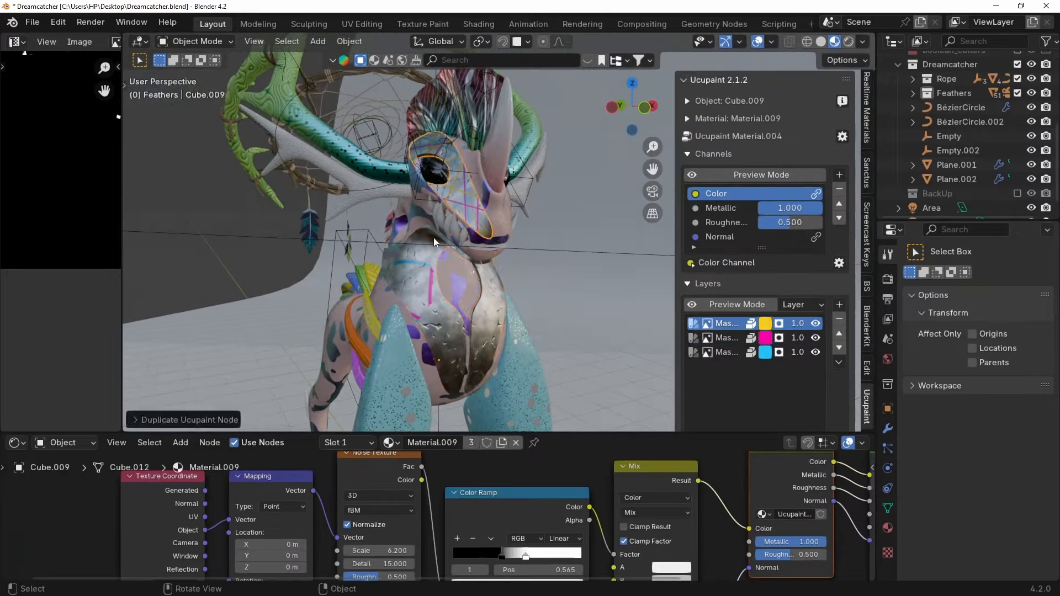
In Texture Paint mode, paint pink splatters on the chest plate's mask with the 24.png stencil texture and an 85 px brush.
key("ctrl+Tab")
left_click(469, 213)
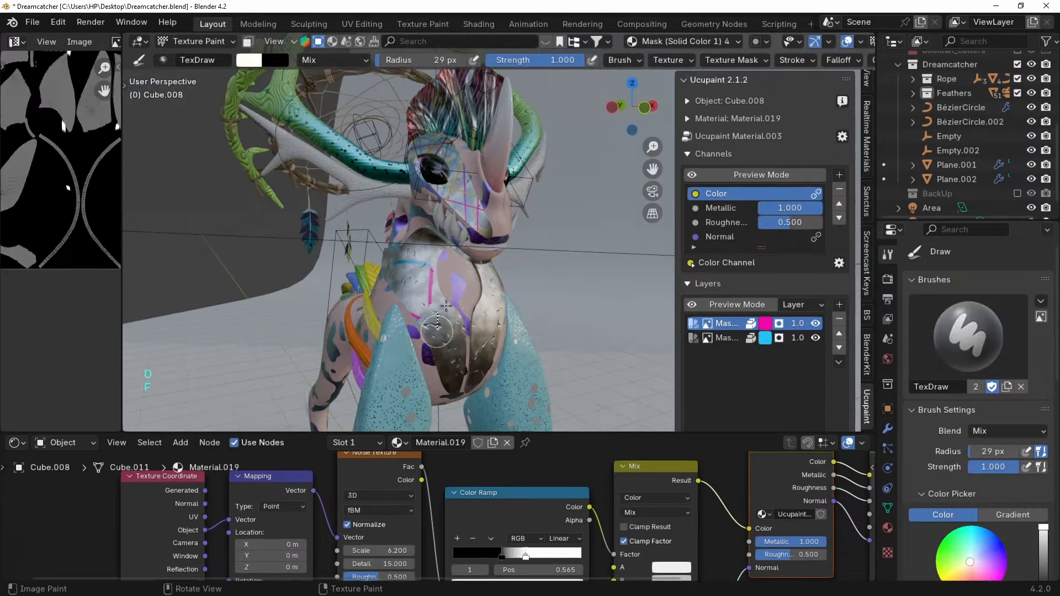
left_click(437, 331)
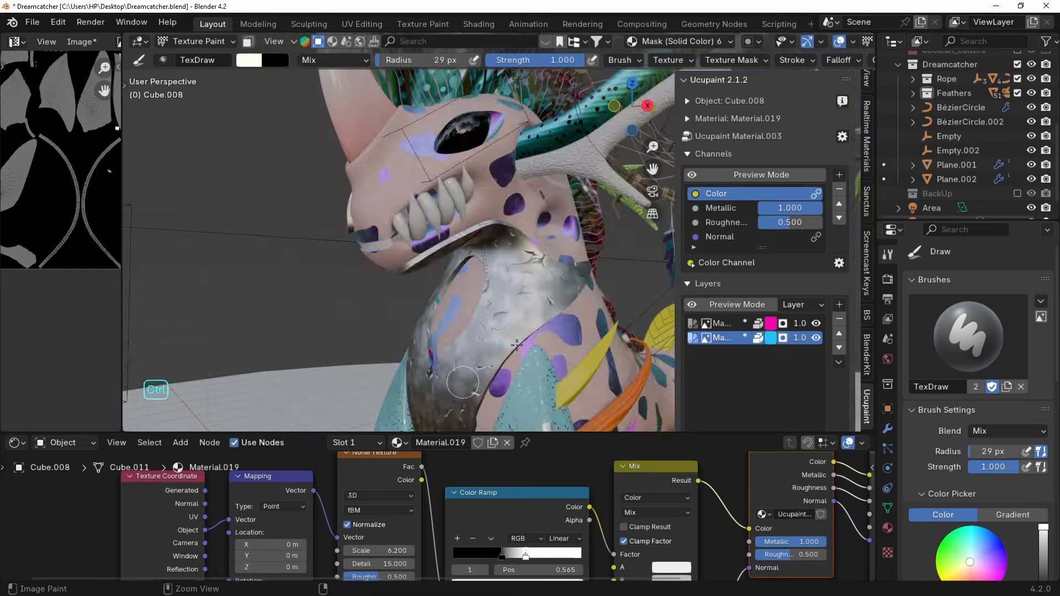
scroll(1001, 542, "down", 8)
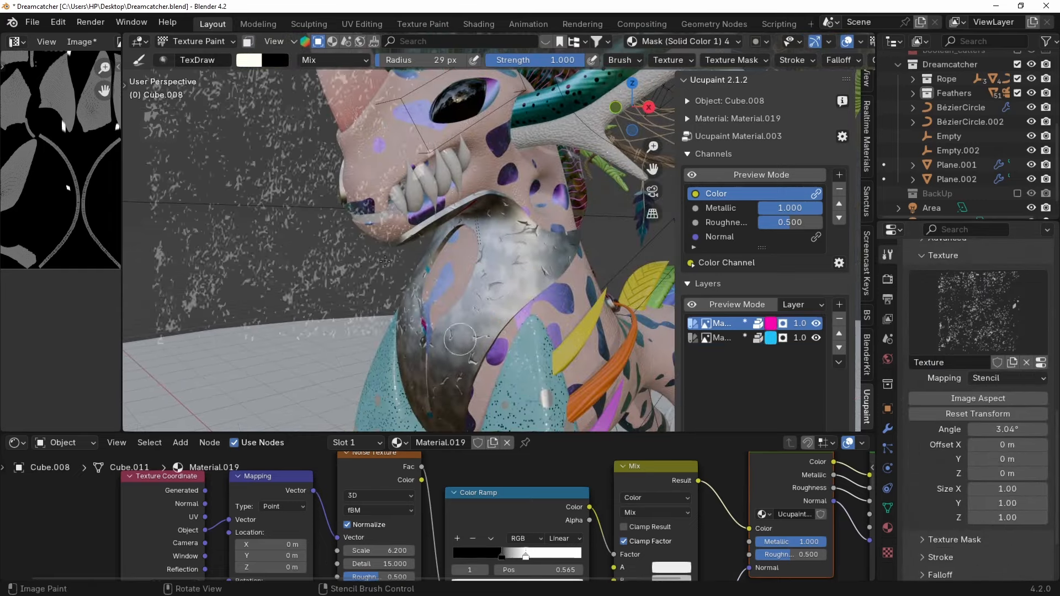
left_click_drag(420, 232, 481, 381)
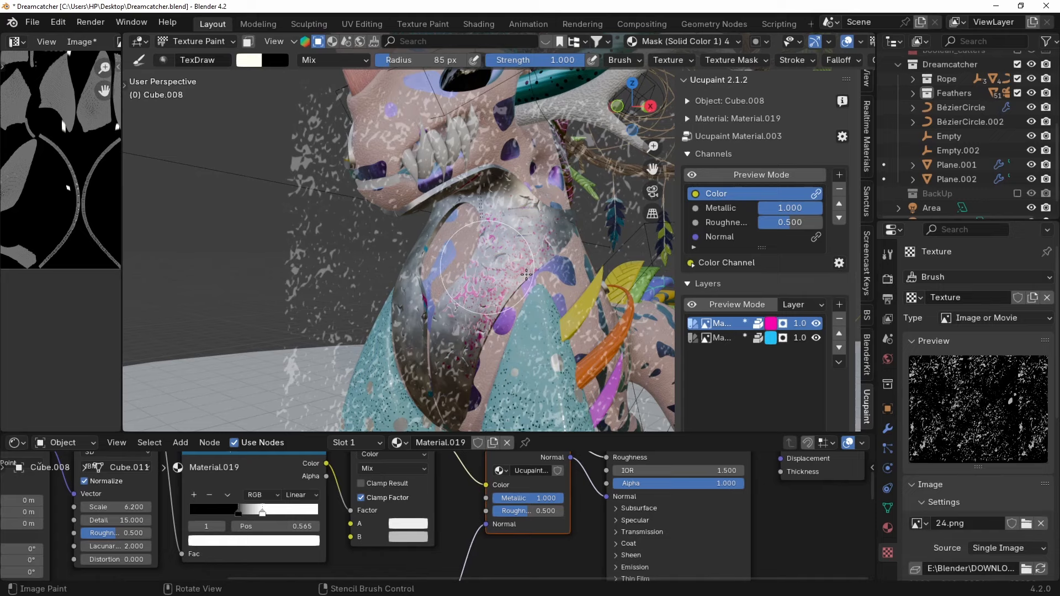
Make the chest plate's blue layer active and reposition the splatter stencil over the plate's side.
left_click(724, 337)
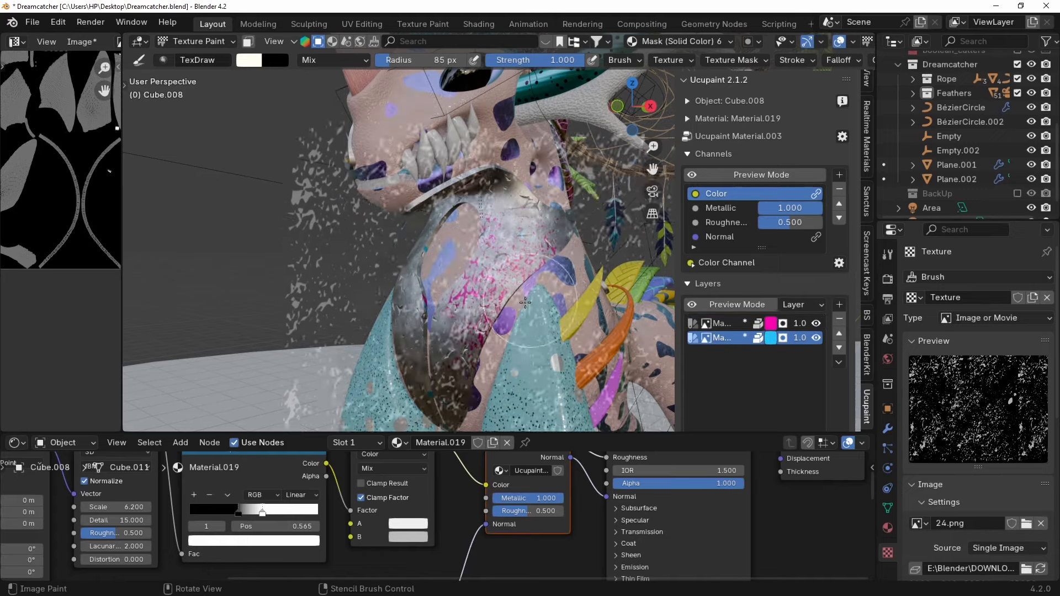
right_click_drag(534, 263, 573, 237)
scroll(577, 287, "down", 2)
mouse_move(577, 287)
middle_mouse_down()
mouse_move(564, 287)
mouse_move(580, 284)
middle_mouse_up()
scroll(579, 284, "up", 2)
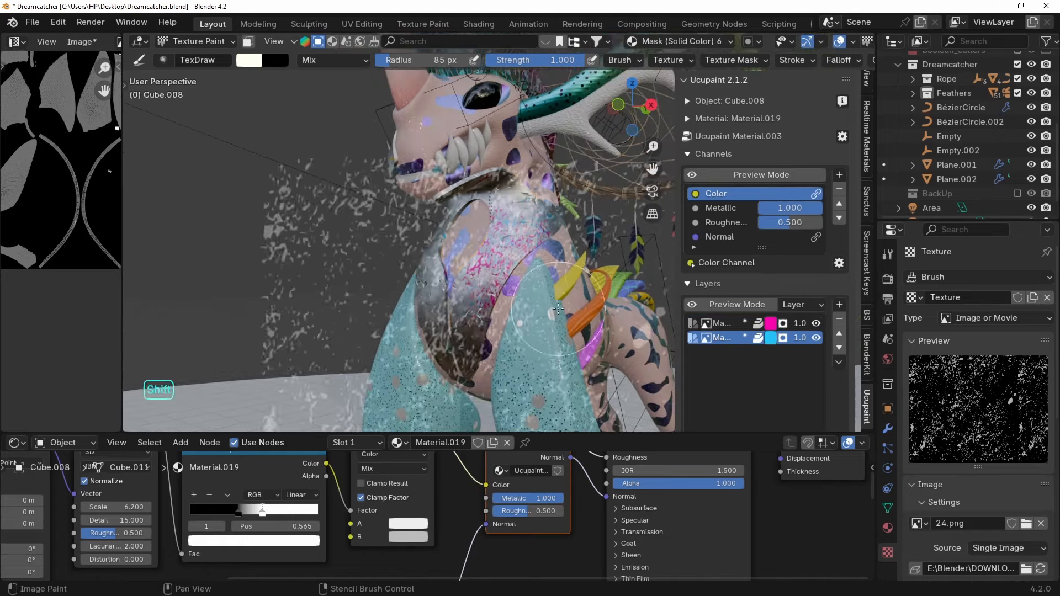
Return the chest plate to Object Mode, save the file and apply Shade Auto Smooth to the plate.
key("ctrl+Tab")
left_click(298, 209)
left_click(32, 22)
left_click(57, 110)
right_click(505, 207)
left_click(436, 211)
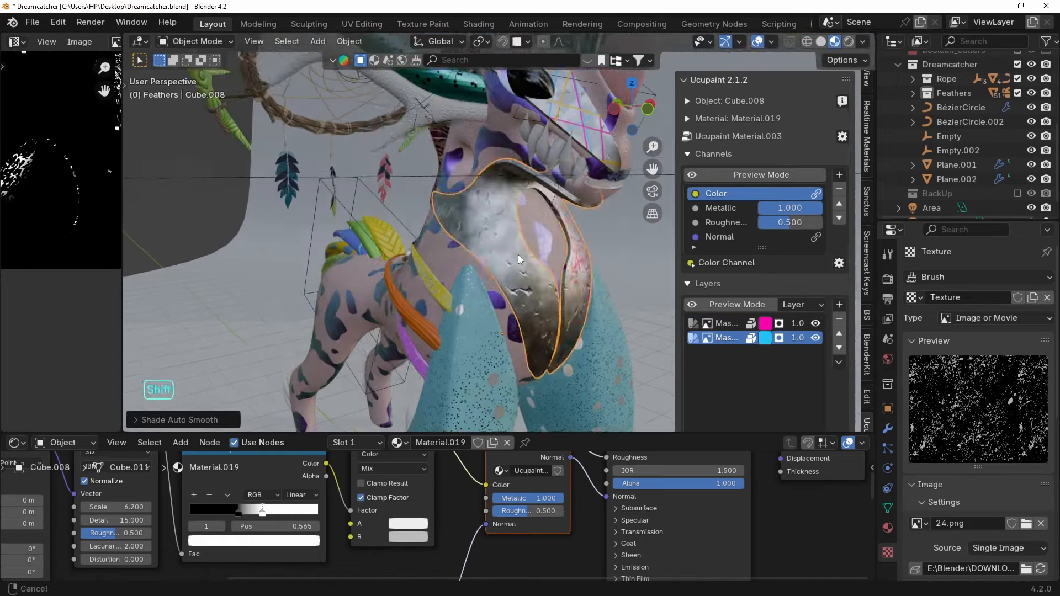
Switch to solid shading, put the chest plate in Sculpt Mode and add a Multiresolution modifier.
key("z")
left_click(591, 260)
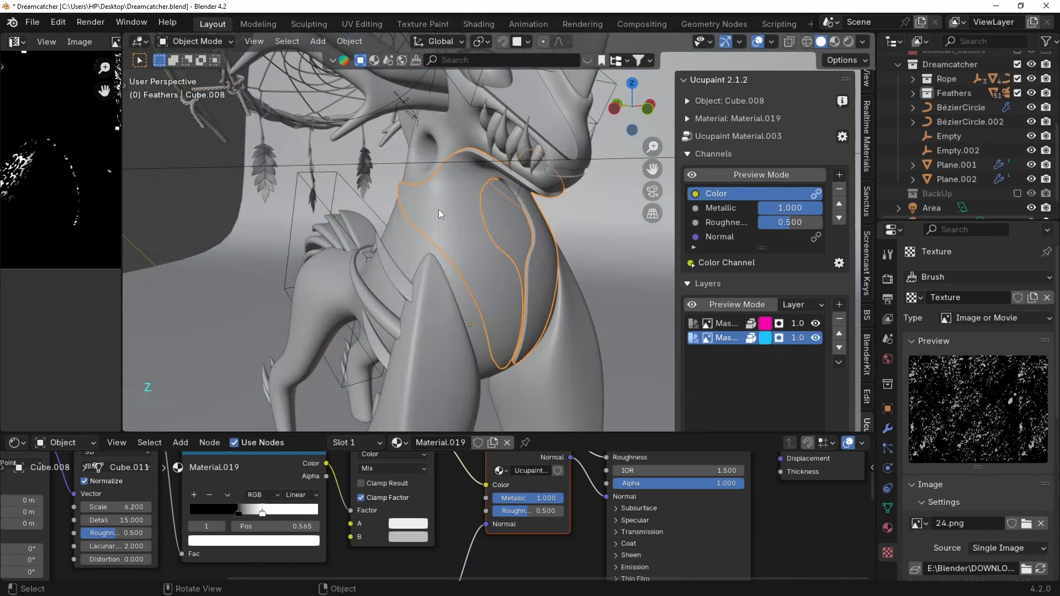
key("ctrl+Tab")
left_click(440, 285)
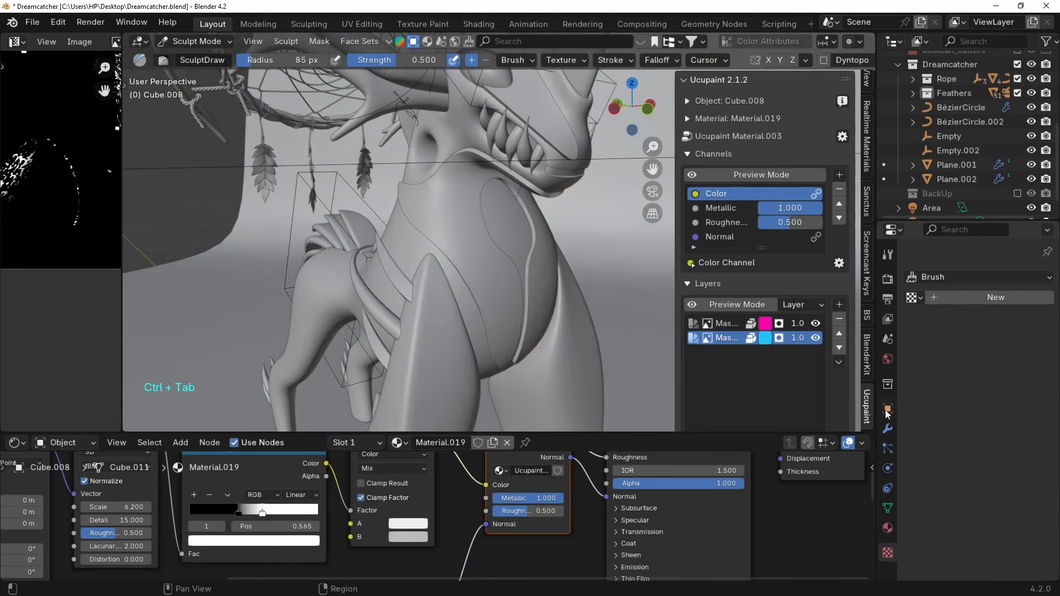
left_click(888, 428)
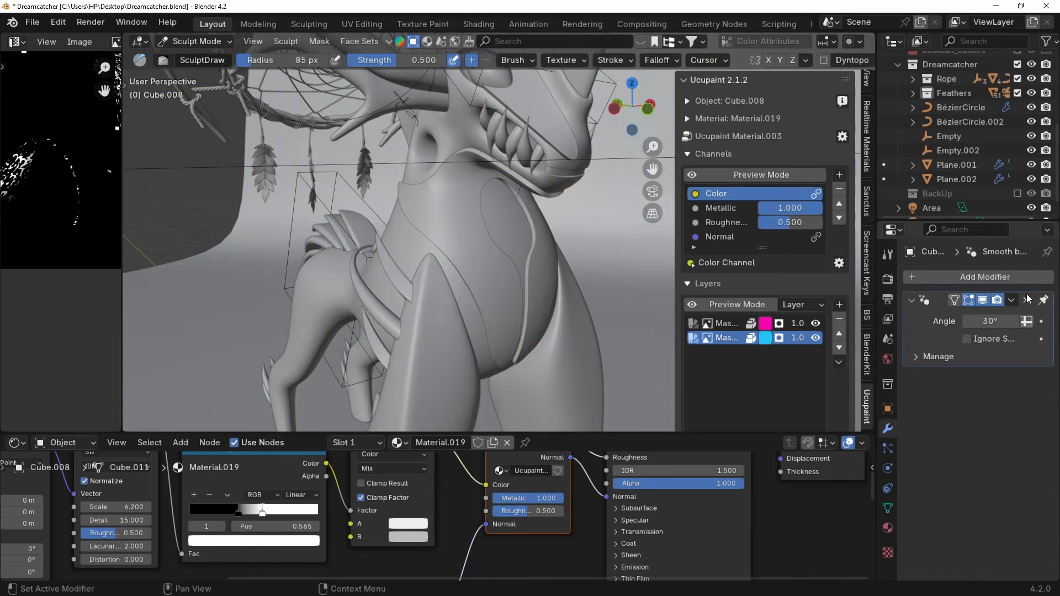
left_click(985, 277)
type("mul")
left_click(767, 305)
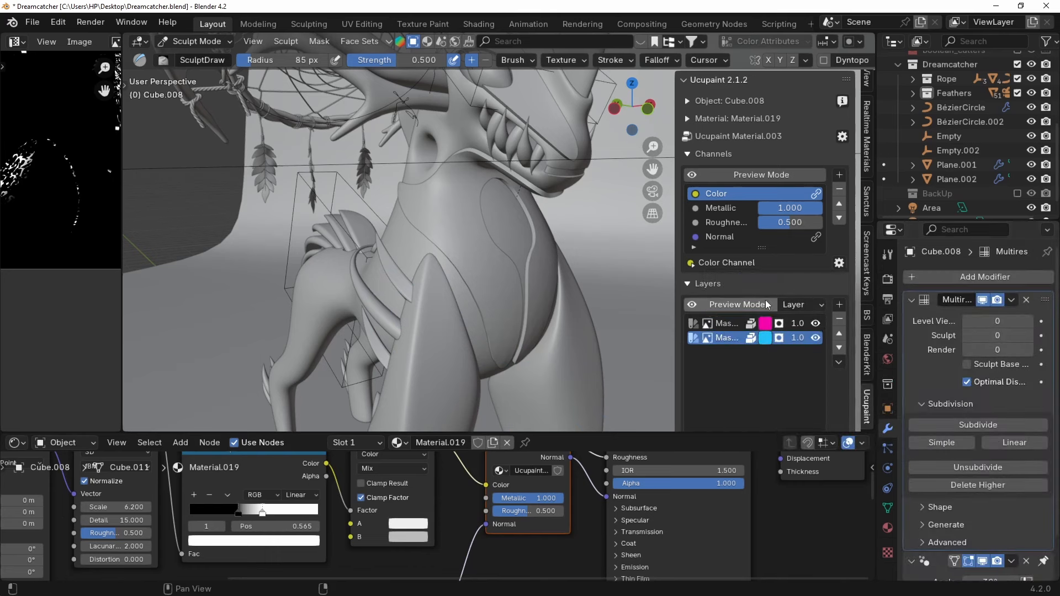
Subdivide the chest plate's Multiresolution modifier twice and set its viewport level to 2.
left_click(978, 424)
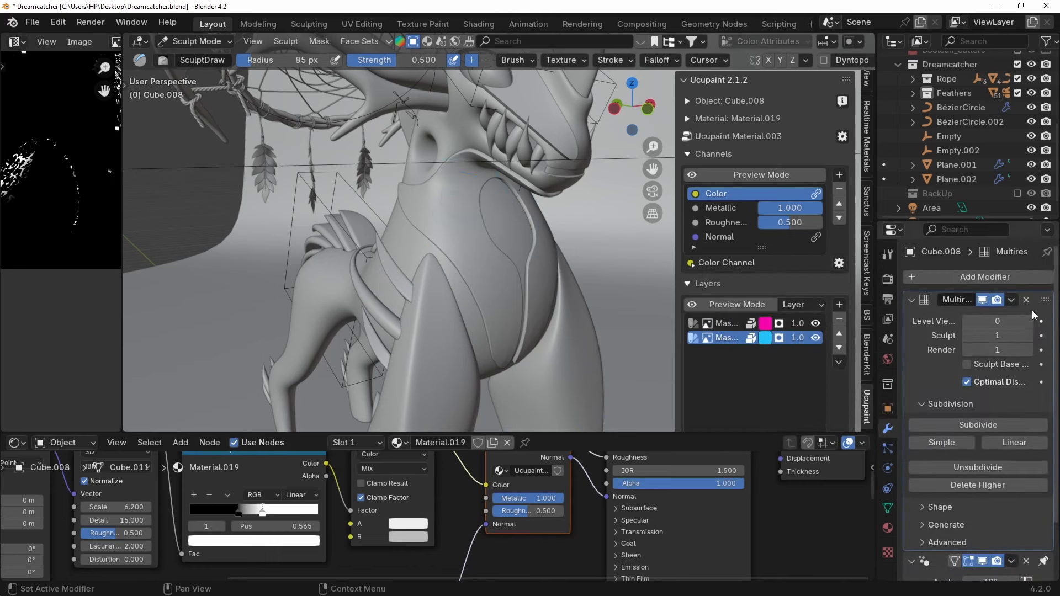
left_click(999, 425)
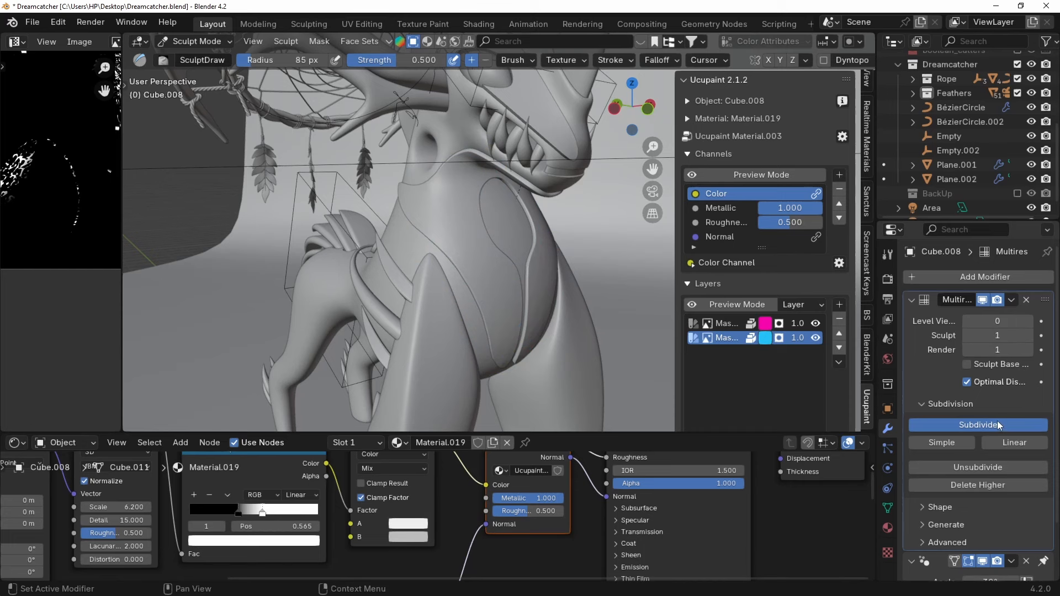
left_click(999, 320)
type("2")
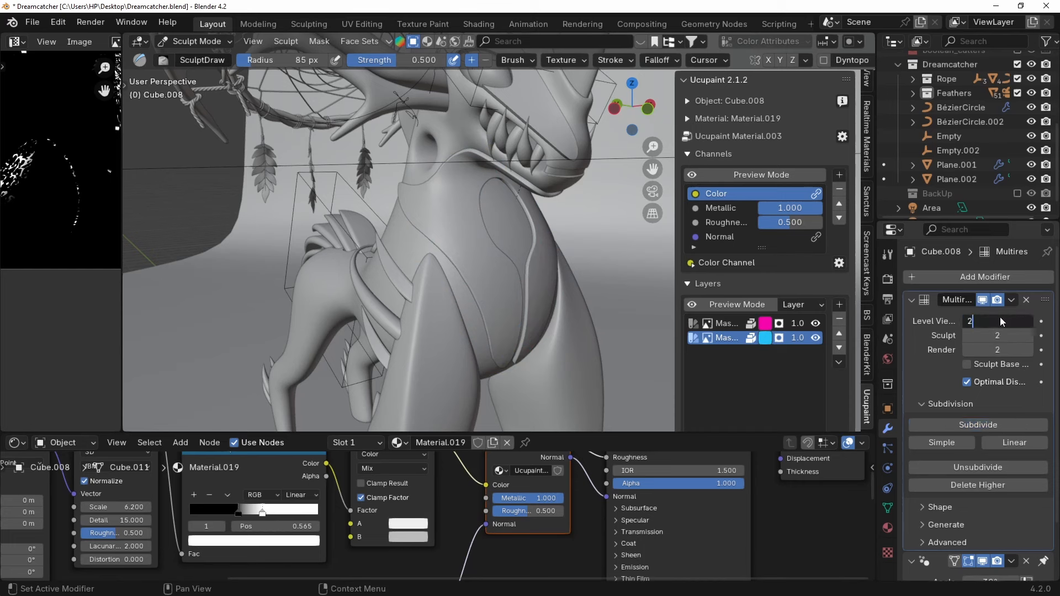
key("Return")
Choose the Mask brush with a 7 px radius and strength 1.000, and scribble a test mask on the chest plate.
scroll(517, 231, "up", 3)
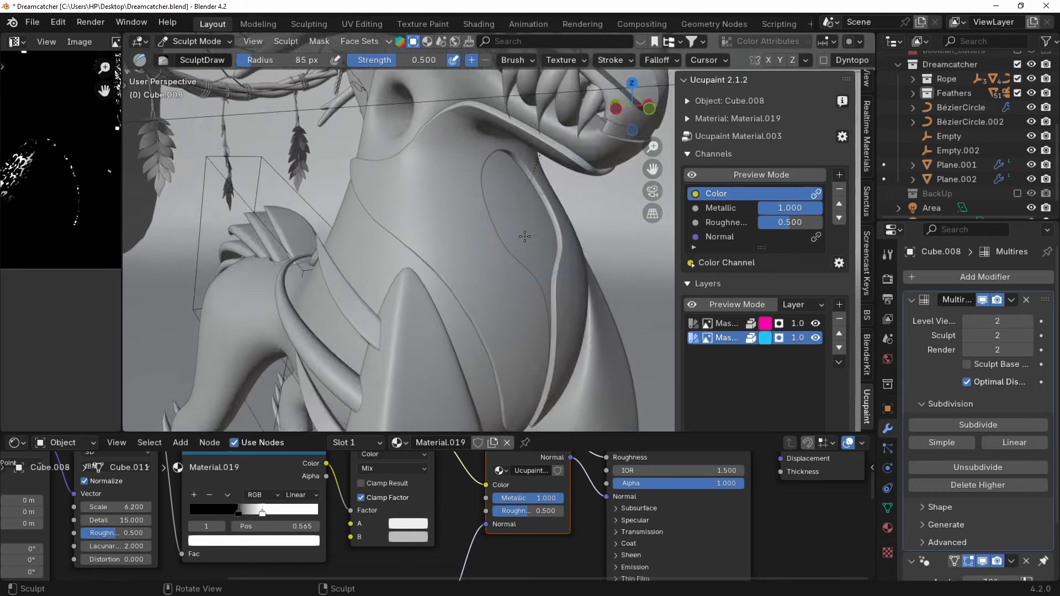
key("t")
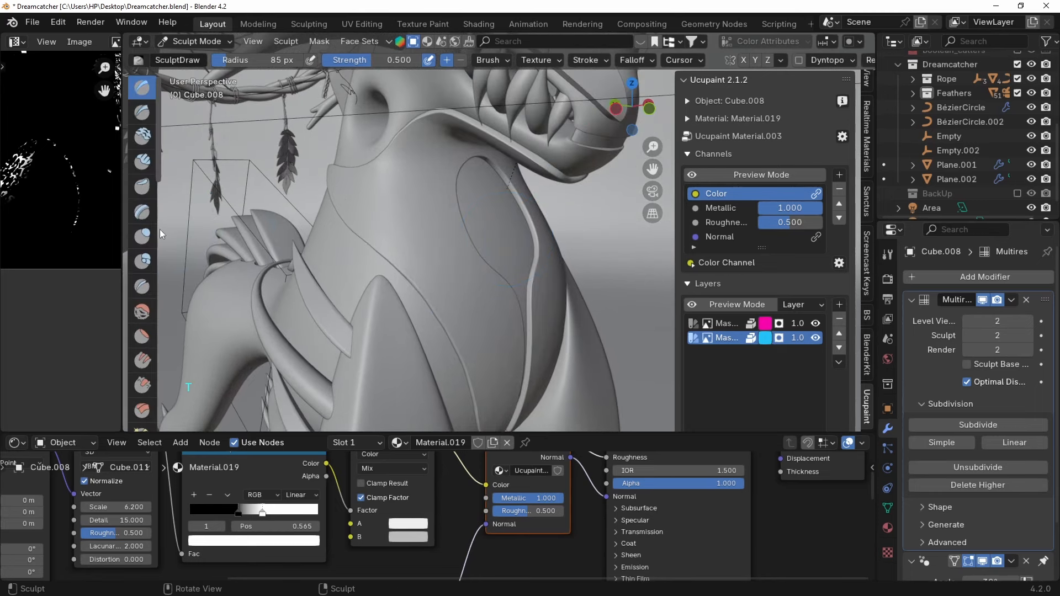
left_click_drag(158, 231, 186, 232)
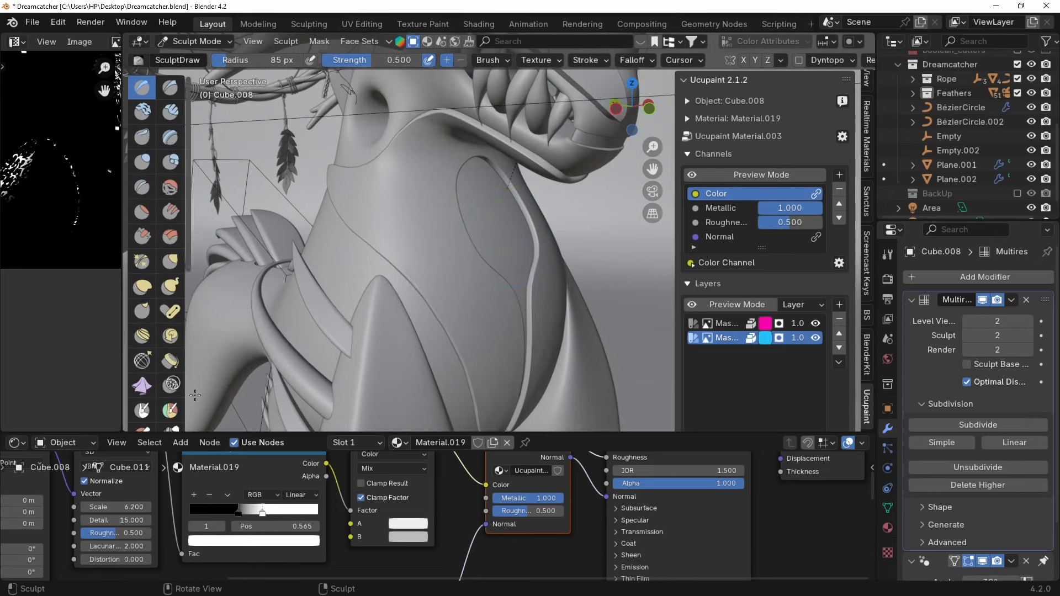
scroll(159, 386, "down", 2)
left_click(142, 352)
key("f")
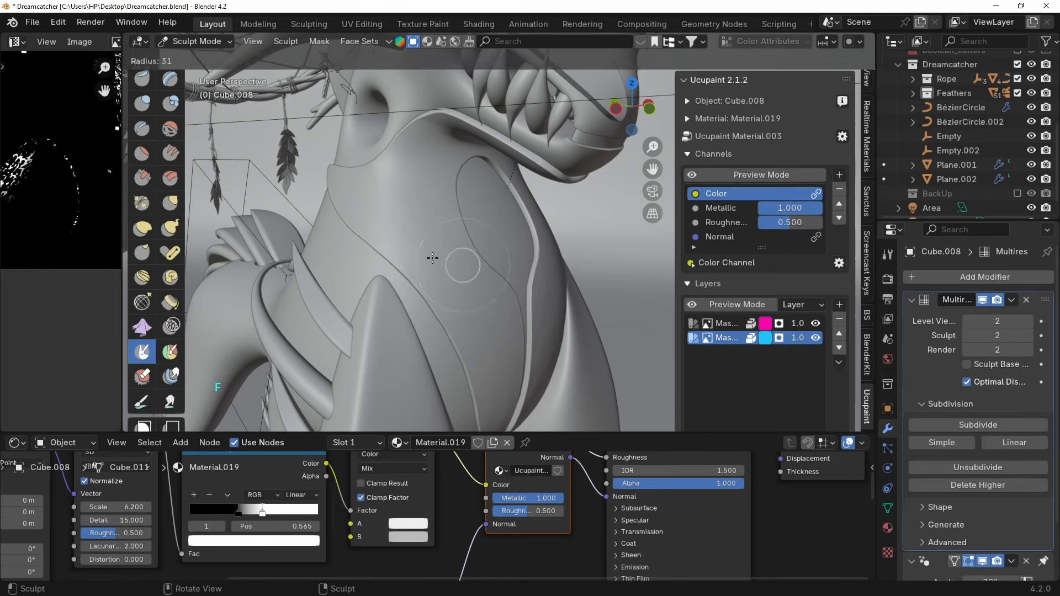
left_click(416, 259)
left_click_drag(456, 268, 495, 324)
key("shift+f")
left_click(461, 297)
Invert the chest plate's mask and fill the remaining unmasked spots with a 32 px brush.
left_click(887, 254)
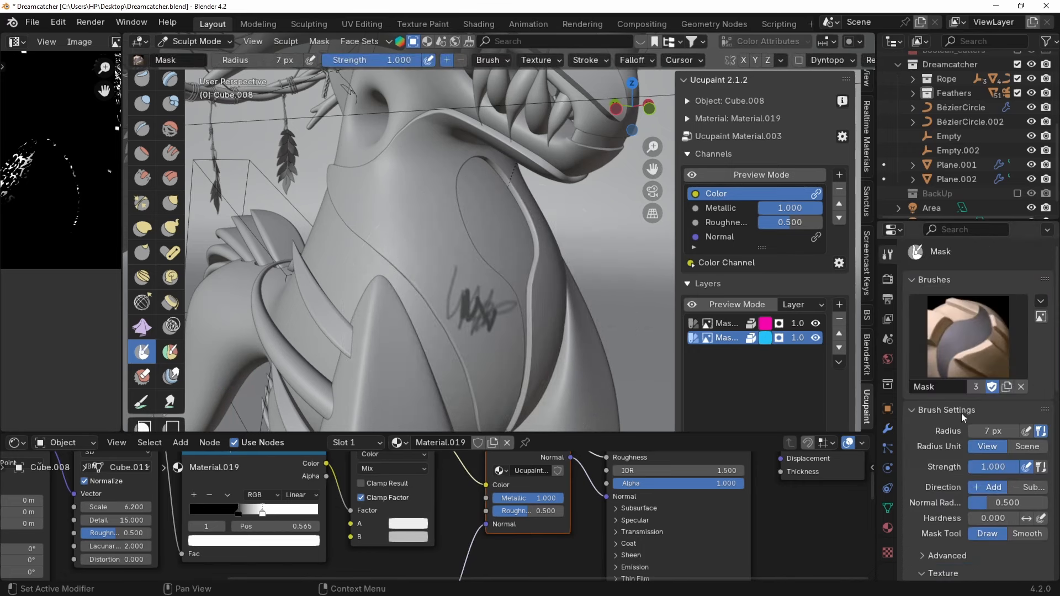
scroll(966, 408, "down", 8)
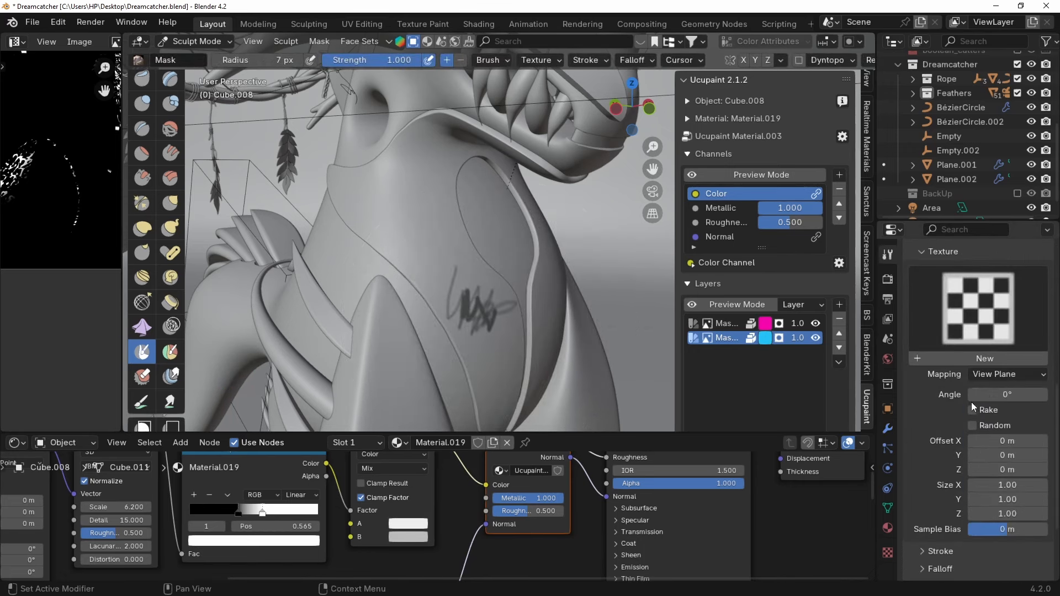
key("f")
left_click(495, 312)
mouse_move(498, 313)
left_mouse_down()
mouse_move(489, 331)
mouse_move(479, 312)
left_mouse_up()
key("ctrl+i")
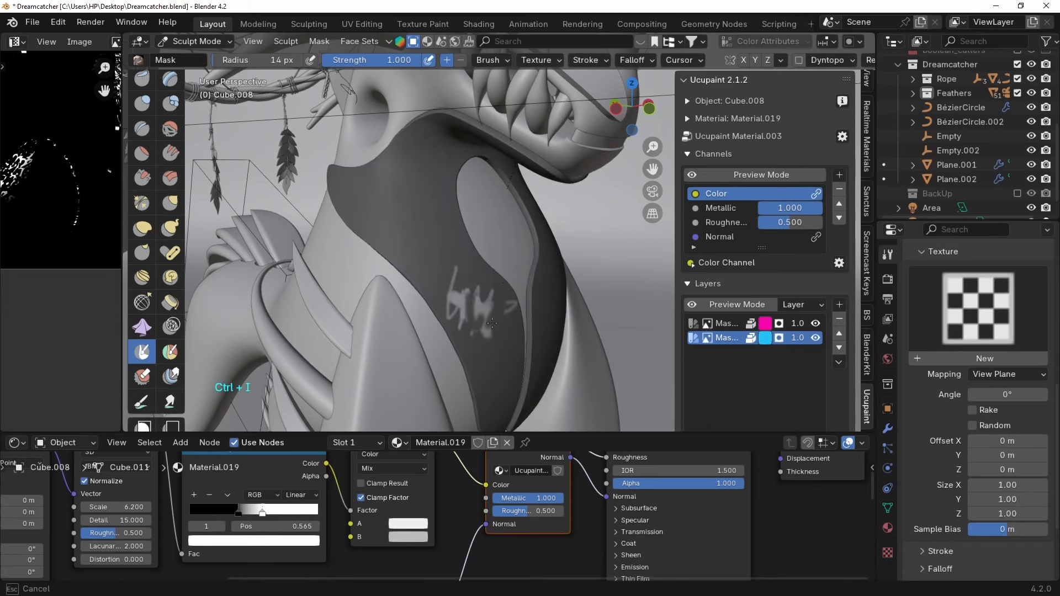
key("f")
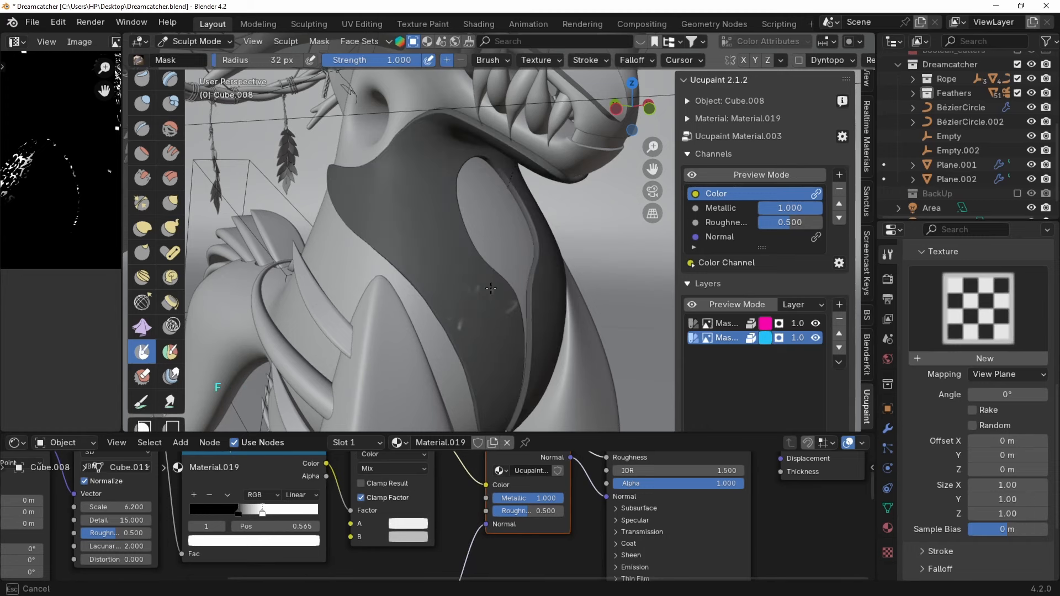
middle_click_drag(551, 314, 539, 287)
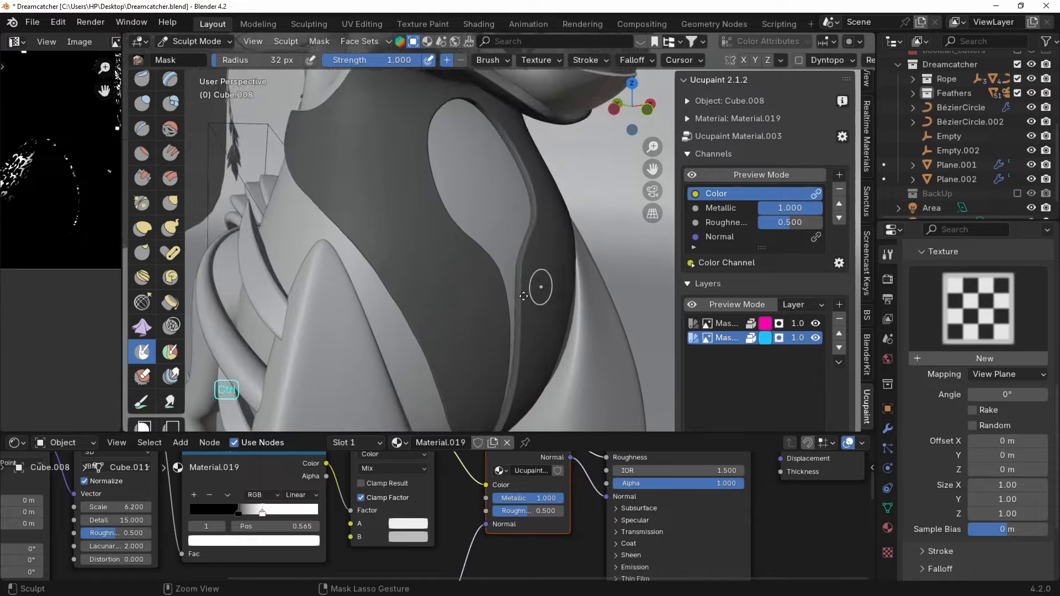
Maximize the viewport and erase a curved line from the mask along the chest plate's upper side with a 17 px brush.
key("ctrl+space")
scroll(493, 314, "down", 2)
middle_click_drag(435, 272, 485, 282)
scroll(455, 314, "up", 2)
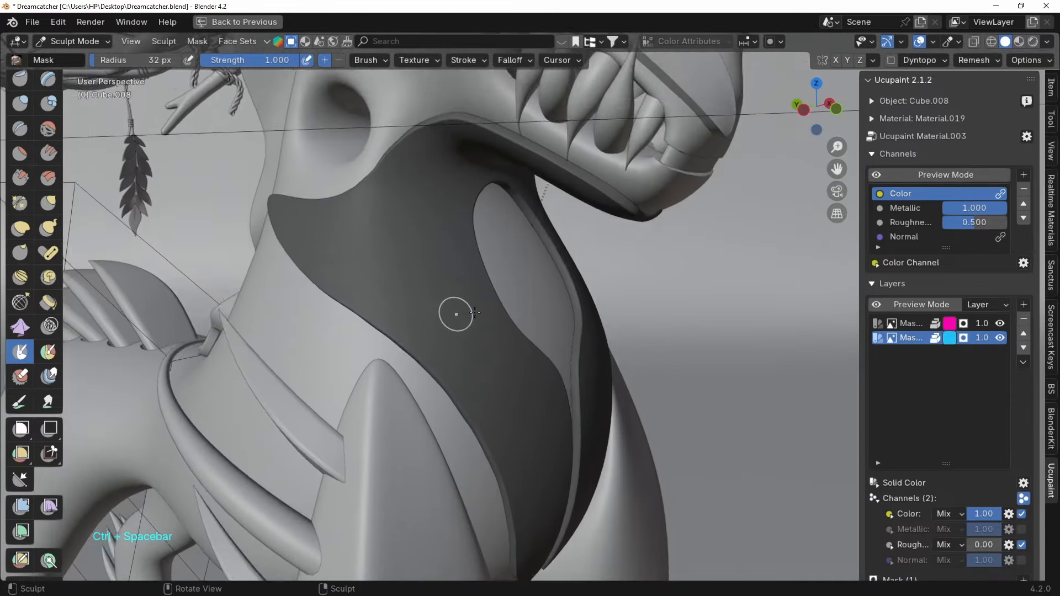
middle_click_drag(454, 314, 495, 313)
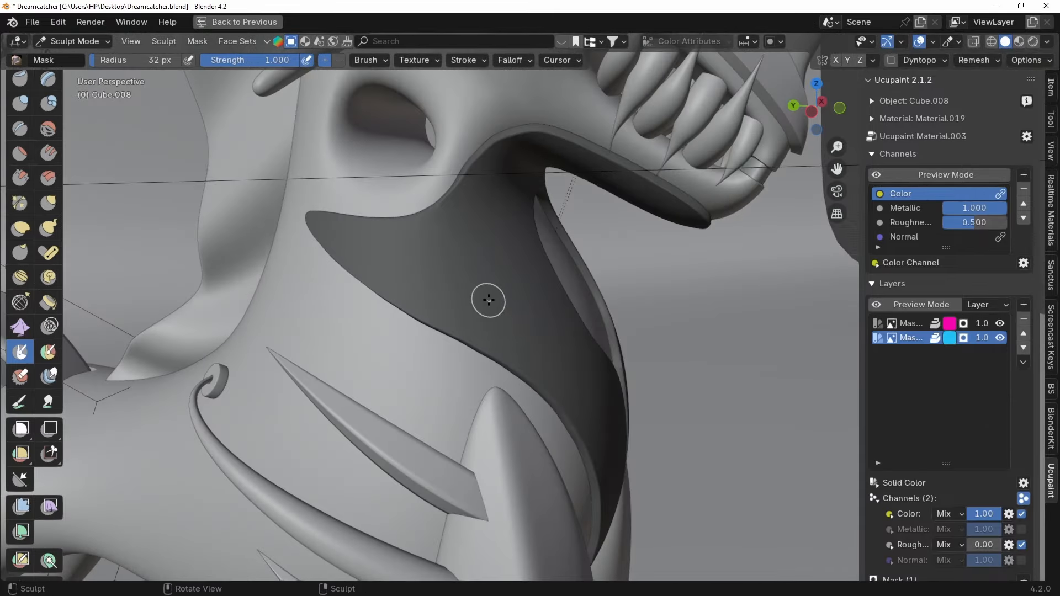
key("f")
left_click(480, 300)
left_click_drag(420, 243, 381, 245)
key("ctrl+z")
left_click_drag(344, 241, 445, 225, "ctrl")
middle_click_drag(445, 225, 461, 216)
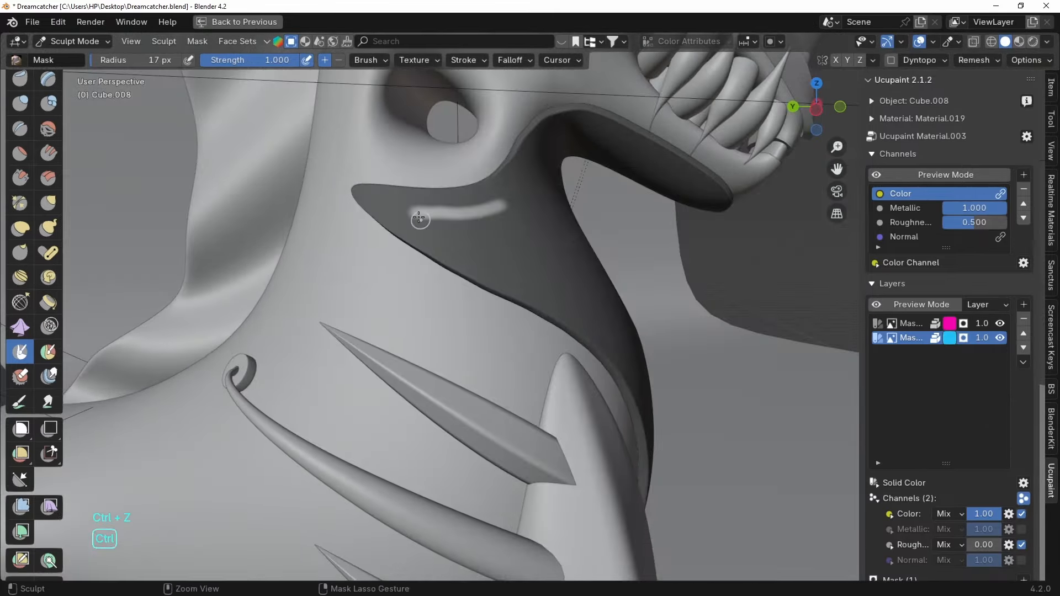
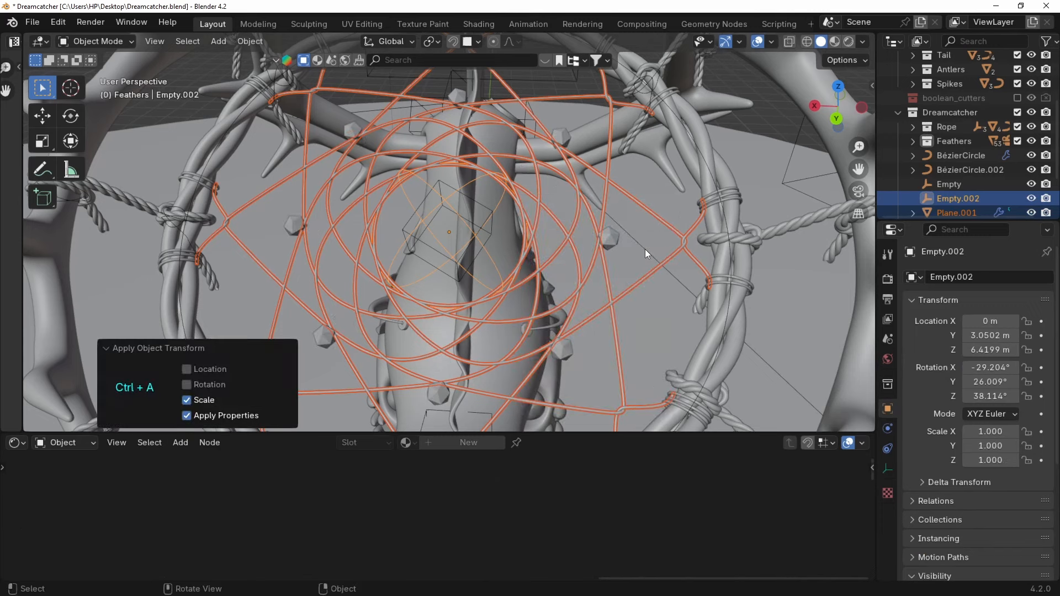
Move the arrayed icosphere bead 0.053553 m along its local Y axis and scale its mesh to about 0.69.
left_click(458, 95)
key("Tab")
key("a")
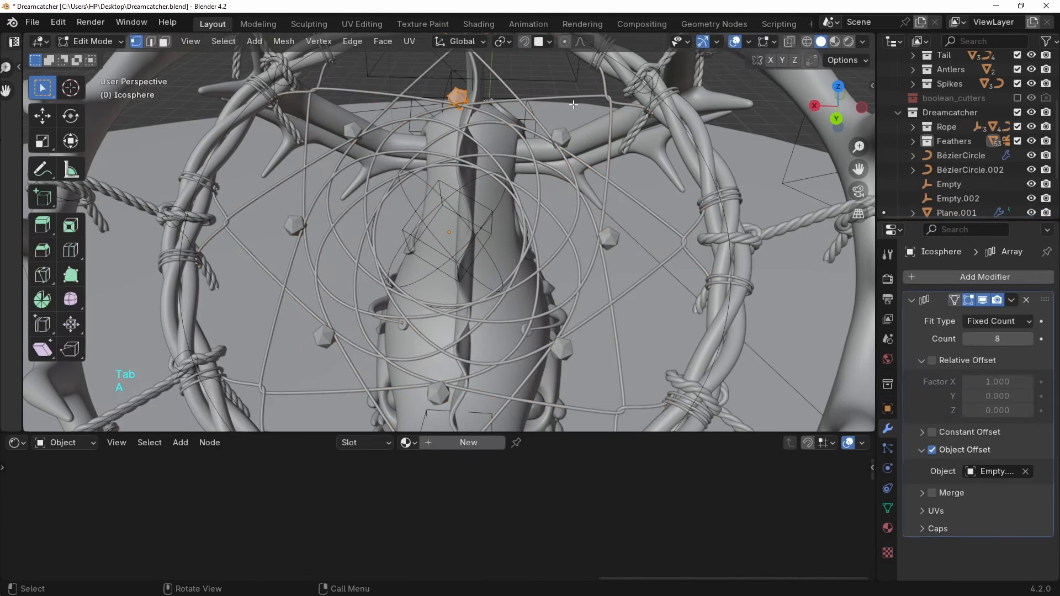
key("g")
key("y")
key("y")
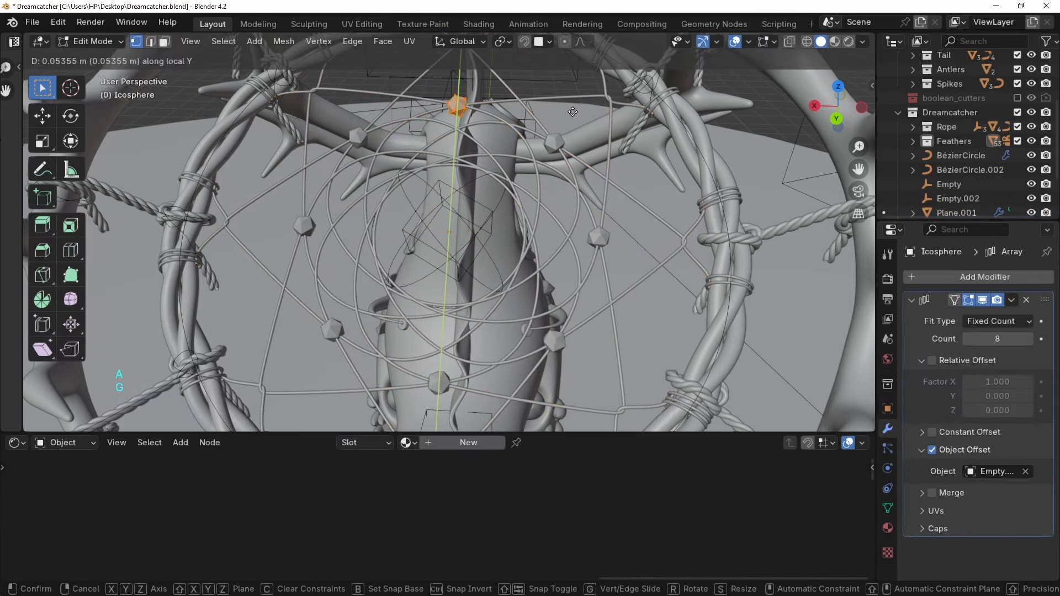
left_click(573, 112)
key("s")
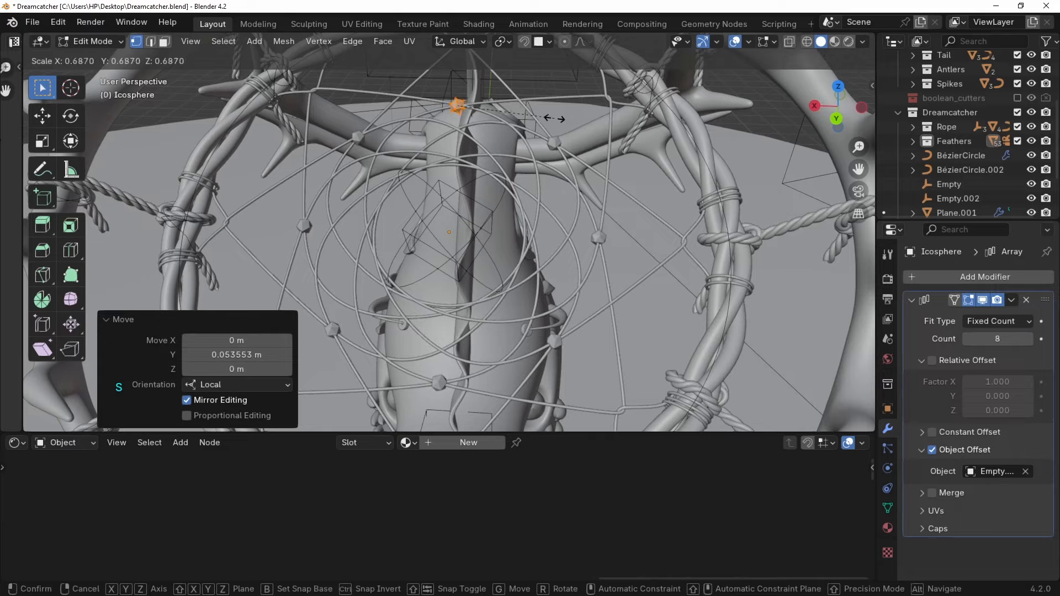
left_click(544, 119)
Return to Object Mode with material preview and give the web beads a black base color with reduced roughness.
key("Tab")
key("z")
left_click(589, 282)
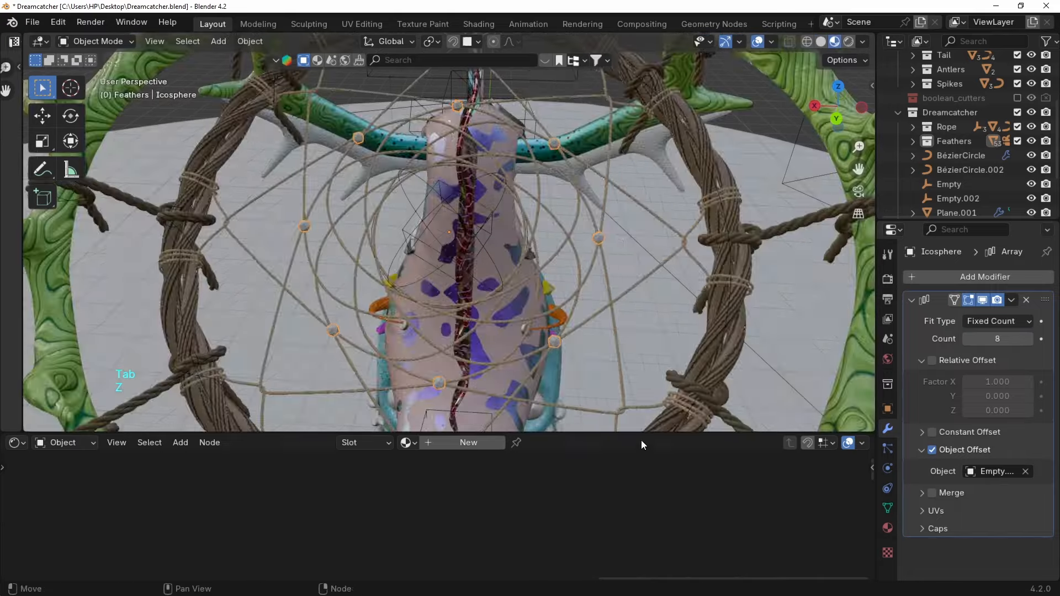
left_click(888, 528)
left_click(996, 429)
left_click(1024, 321)
left_click_drag(1004, 460, 984, 460)
scroll(988, 460, "down", 5)
left_click(943, 402)
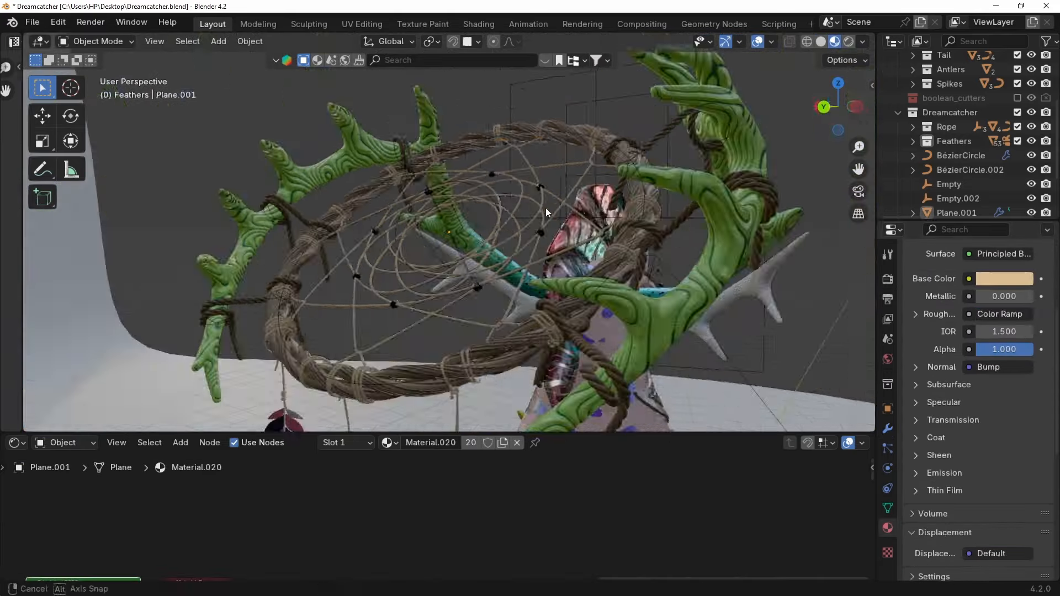
Save the file and add a level 3 subdivision to the small cube below the antler rope.
middle_click_drag(545, 208, 372, 144)
key("ctrl+s")
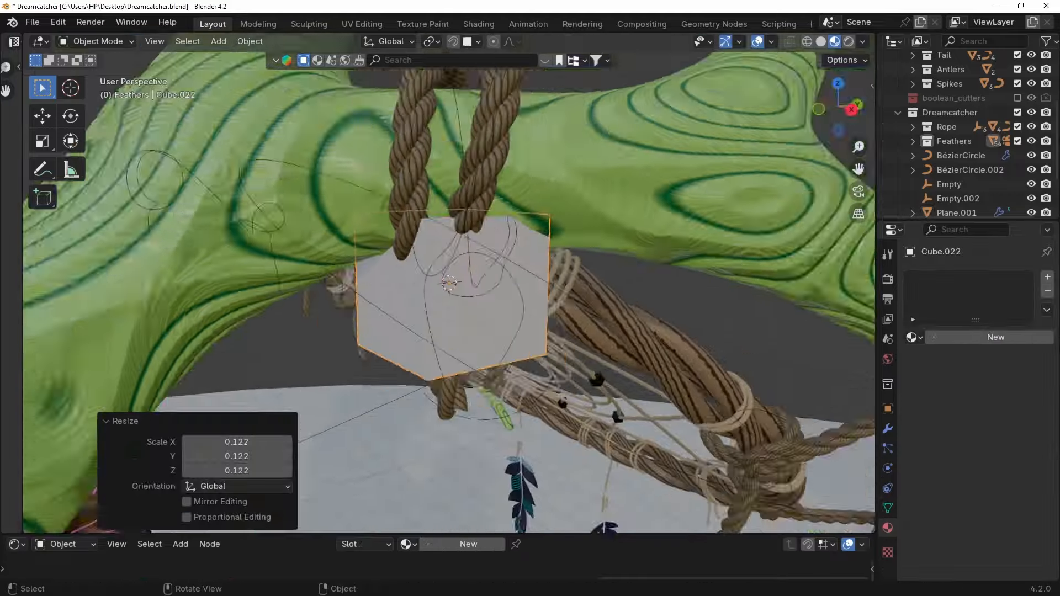
key("ctrl+3")
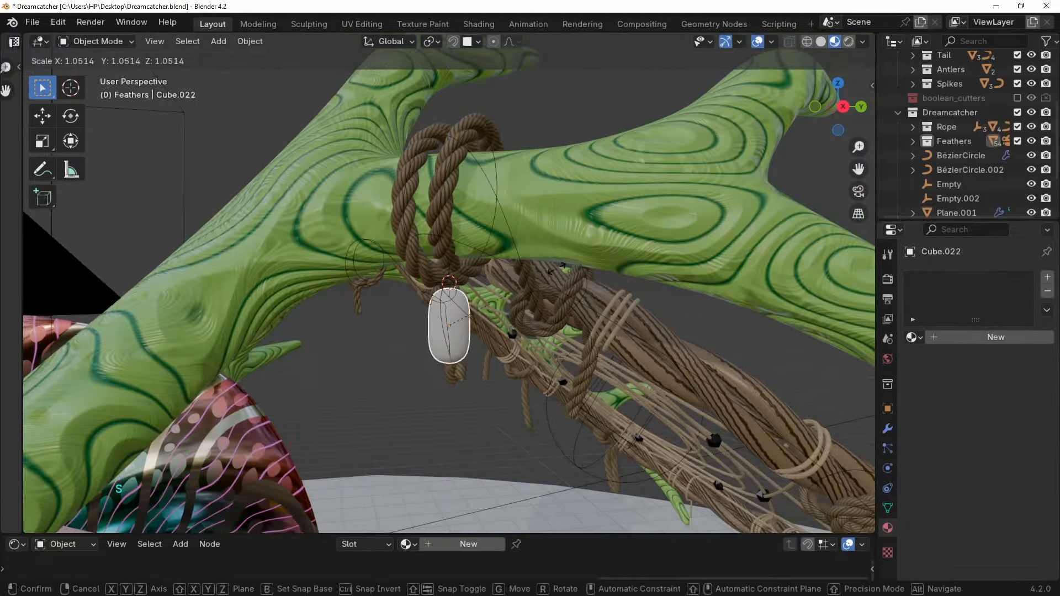
Hollow the bead by insetting, scaling and extruding its end faces inward, and make its dark purple material transmissive.
key("Tab")
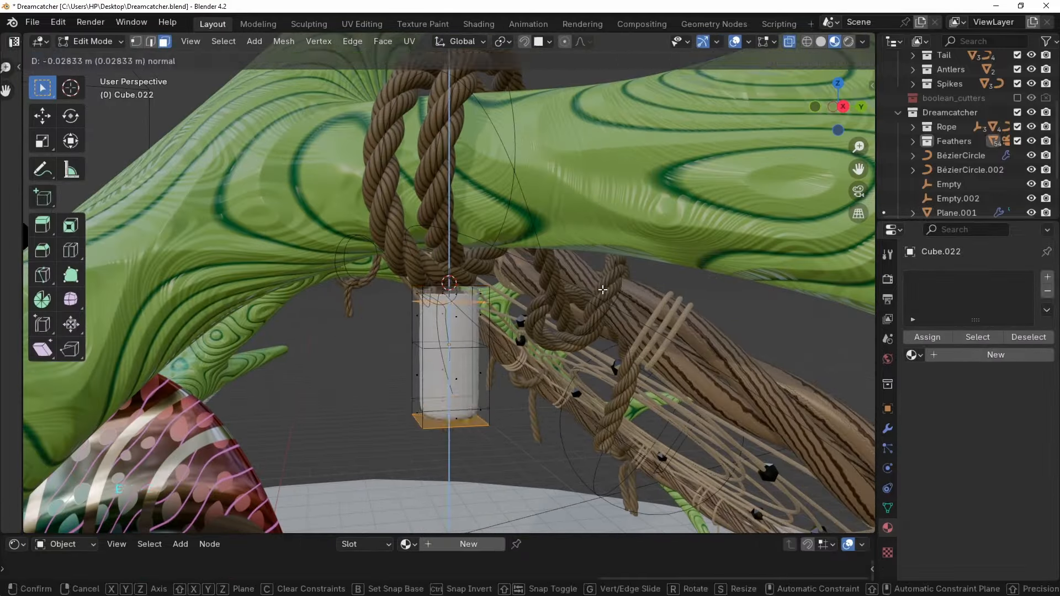
key("i")
key("s")
left_click(626, 235)
key("alt+e")
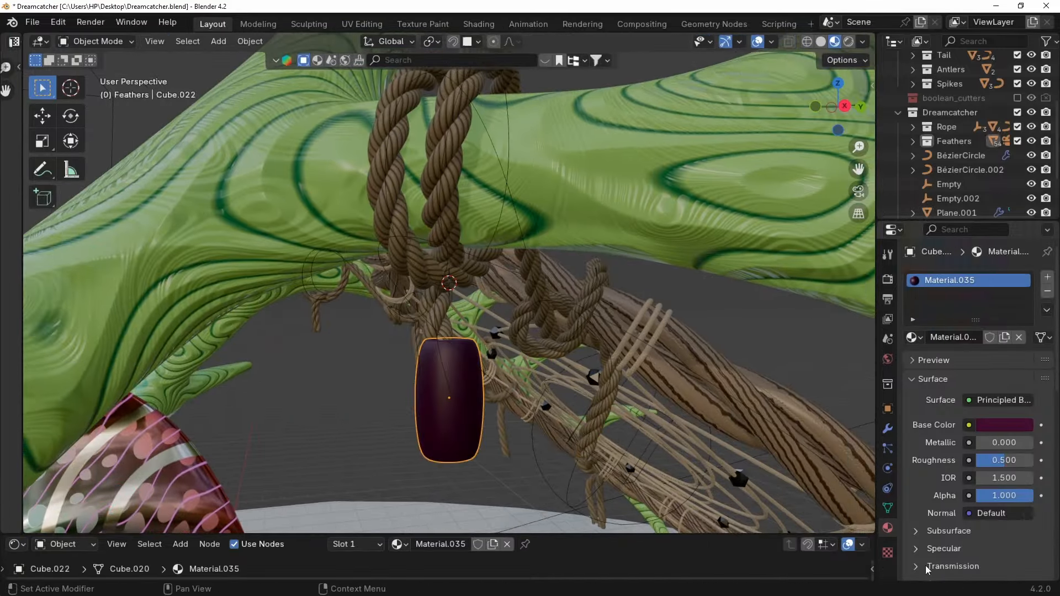
scroll(972, 441, "down", 3)
left_click(1005, 337)
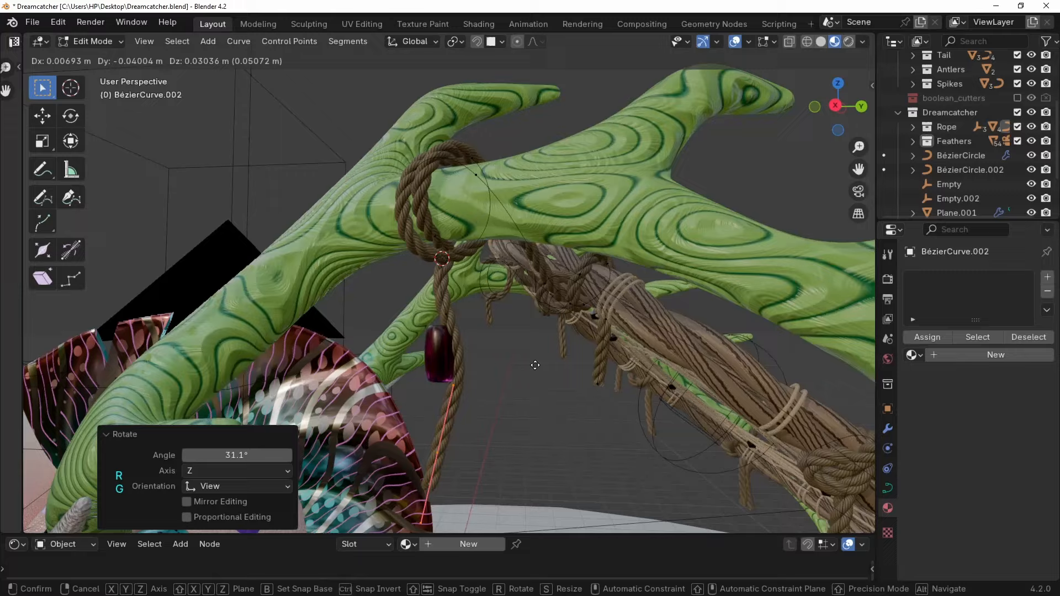
Finish reshaping the hanging rope curve in Object Mode and scale the bead assembly along the Z axis.
key("Tab")
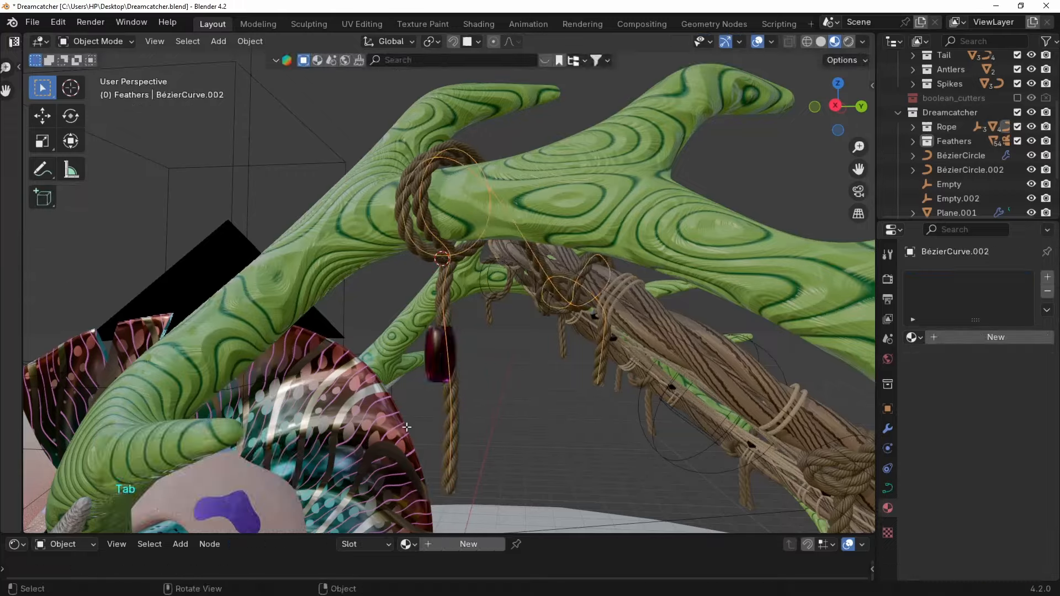
key("s")
key("z")
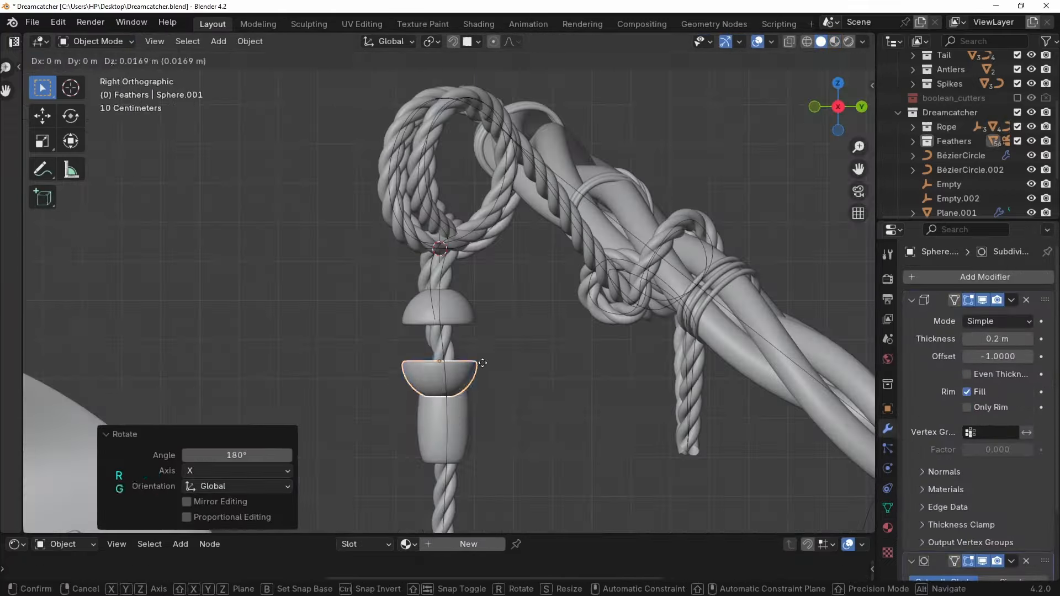
Position and resize the flipped half-sphere above the purple bead, and add the metallic half-sphere to the new bevelled cube's selection.
key("g")
left_click(520, 275)
key("s")
left_click(521, 275)
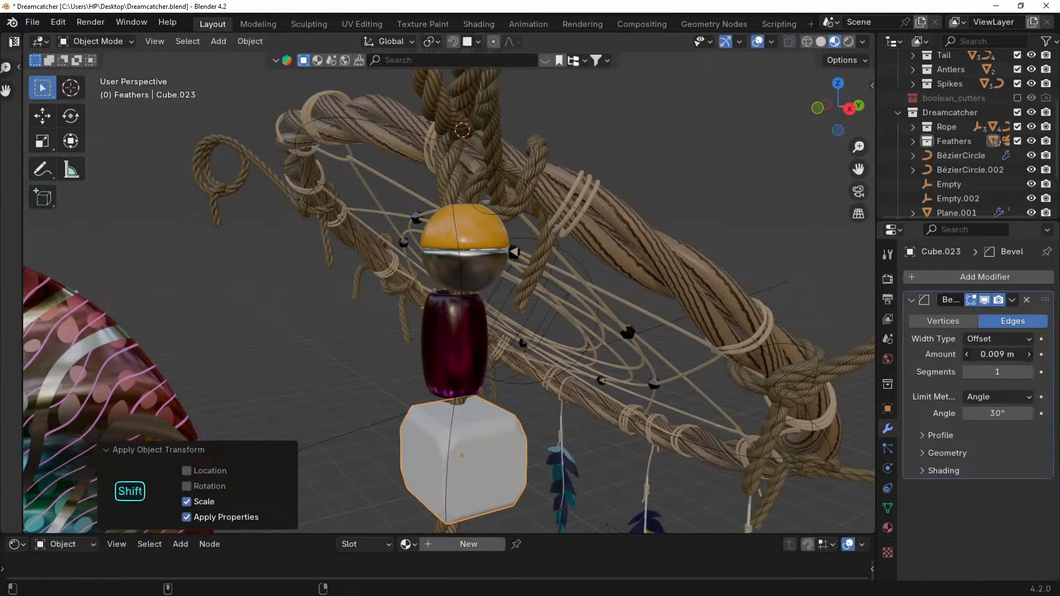
left_click(482, 267, "shift")
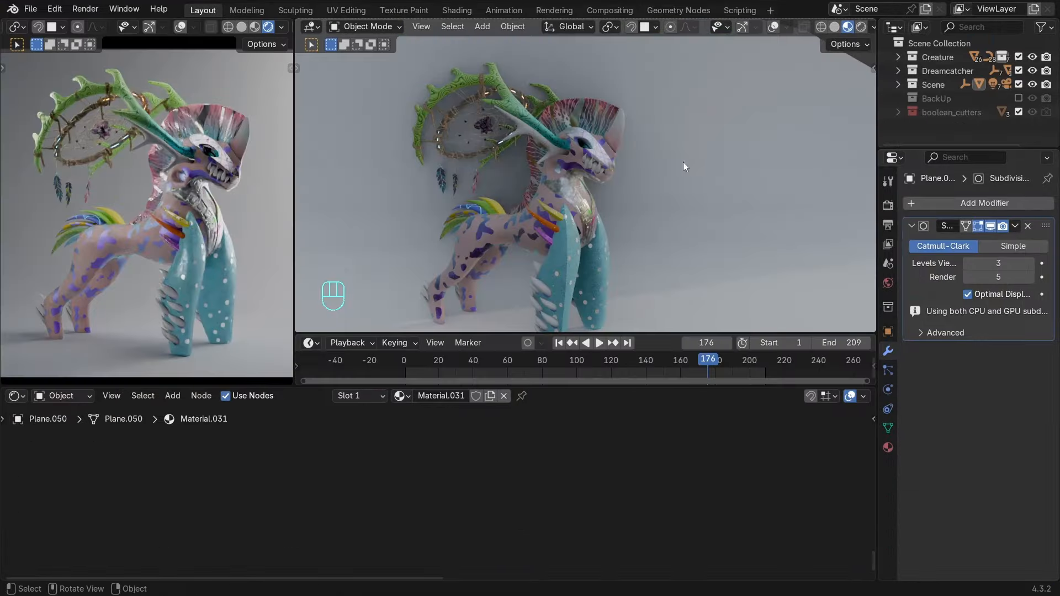
Switch the camera view to material preview, start animation playback, and select and frame the flower in the dreamcatcher's center.
key("z")
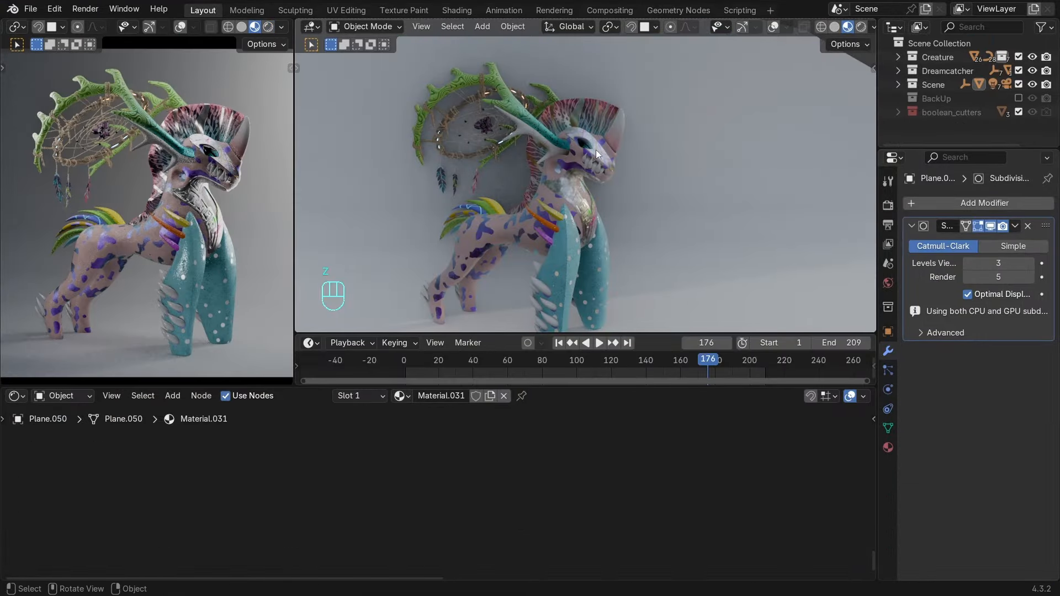
key("space")
scroll(515, 121, "up", 4)
middle_click_drag(478, 115, 631, 175, "shift")
middle_click_drag(705, 234, 668, 167)
middle_click_drag(608, 187, 488, 179, "shift")
left_click(495, 140)
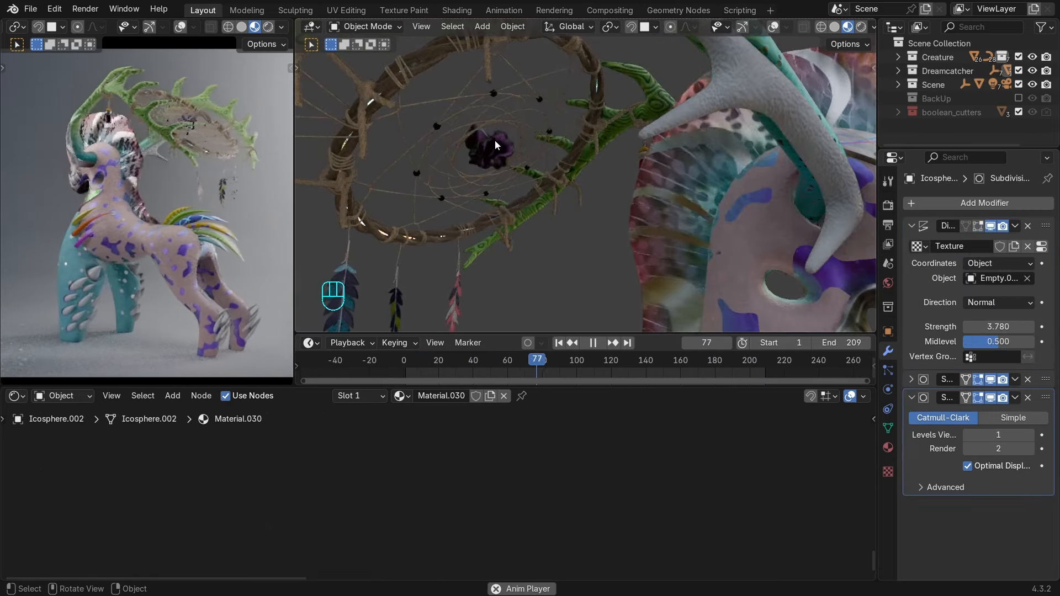
key("KP_Decimal")
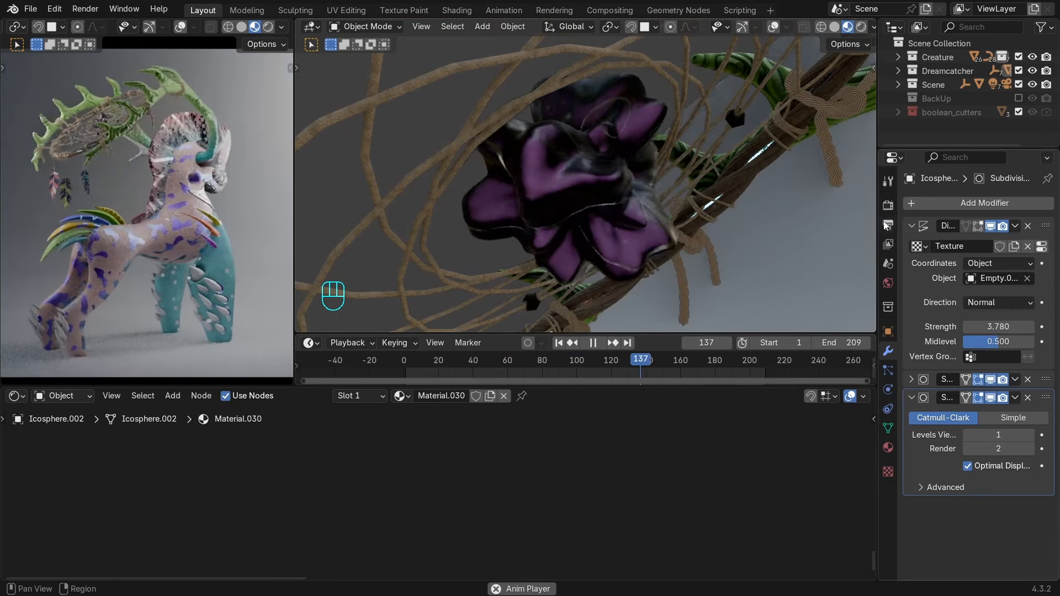
Widen the properties area, pause playback, and examine the coordinate options of the flower's Displace modifier.
left_click_drag(878, 226, 808, 238)
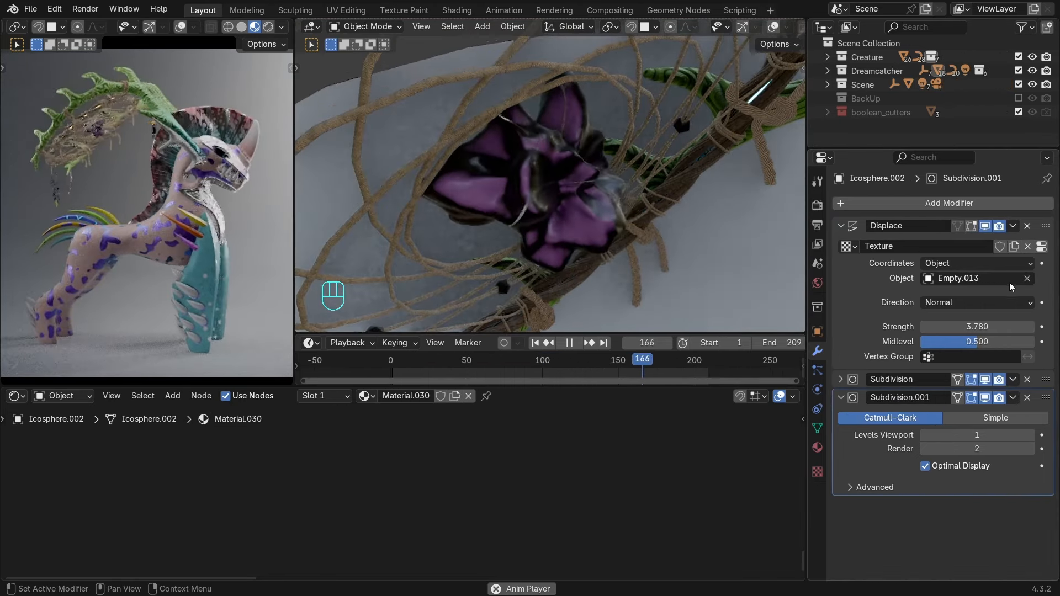
key("space")
left_click(1010, 266)
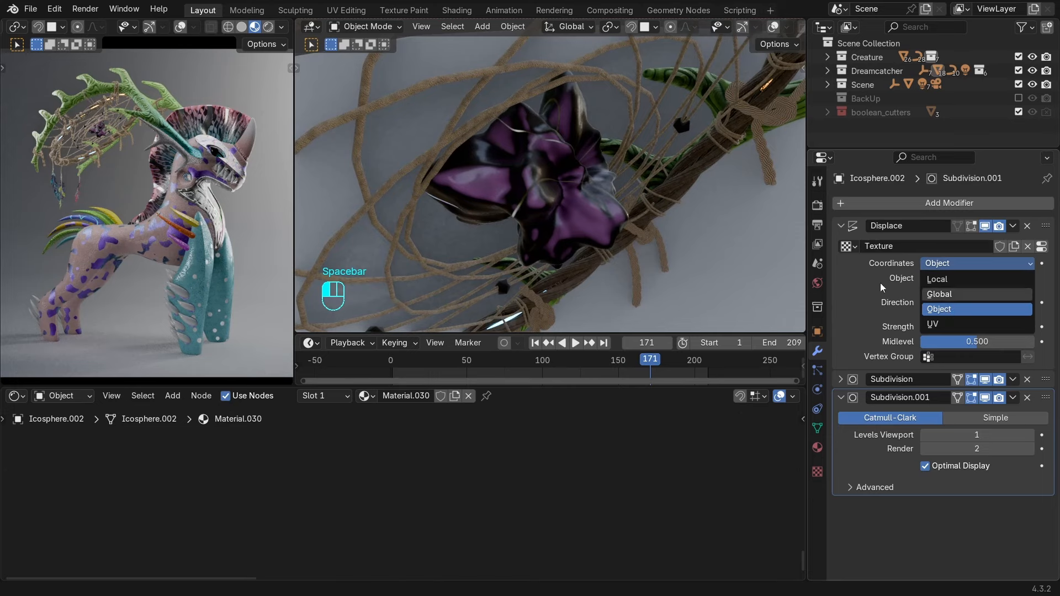
middle_click_drag(607, 227, 592, 237)
scroll(592, 238, "down", 4)
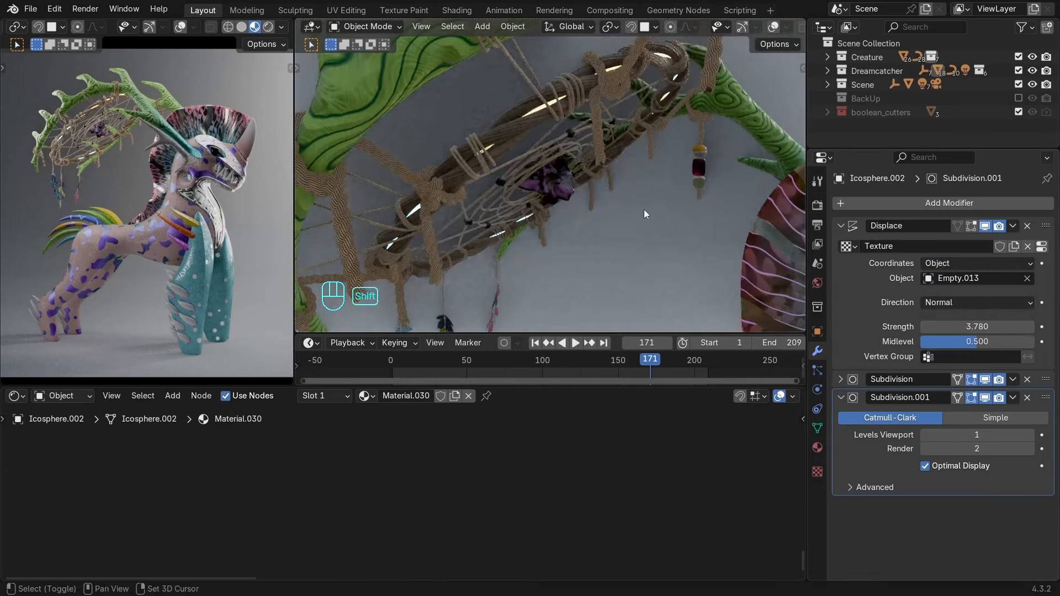
Show the viewport overlays and select Empty.013, which drives the flower's displacement texture.
middle_click_drag(644, 211, 663, 176, "shift")
left_click(775, 27)
middle_click_drag(570, 234, 524, 166)
scroll(521, 270, "down", 4)
scroll(594, 222, "up", 4)
middle_click_drag(607, 238, 596, 276, "shift")
left_click(628, 224)
scroll(585, 233, "down", 3)
scroll(587, 216, "up", 1)
middle_click_drag(578, 197, 561, 171)
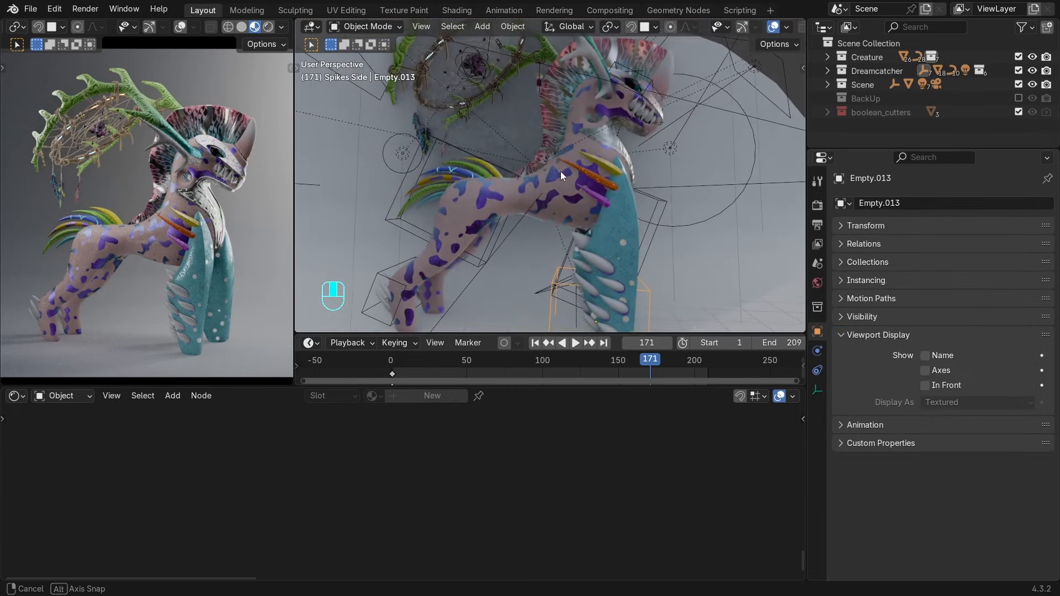
Play the animation briefly, then try moving and rotating the empty to preview the flower's displacement, cancelling both transforms.
key("space")
key("space")
key("g")
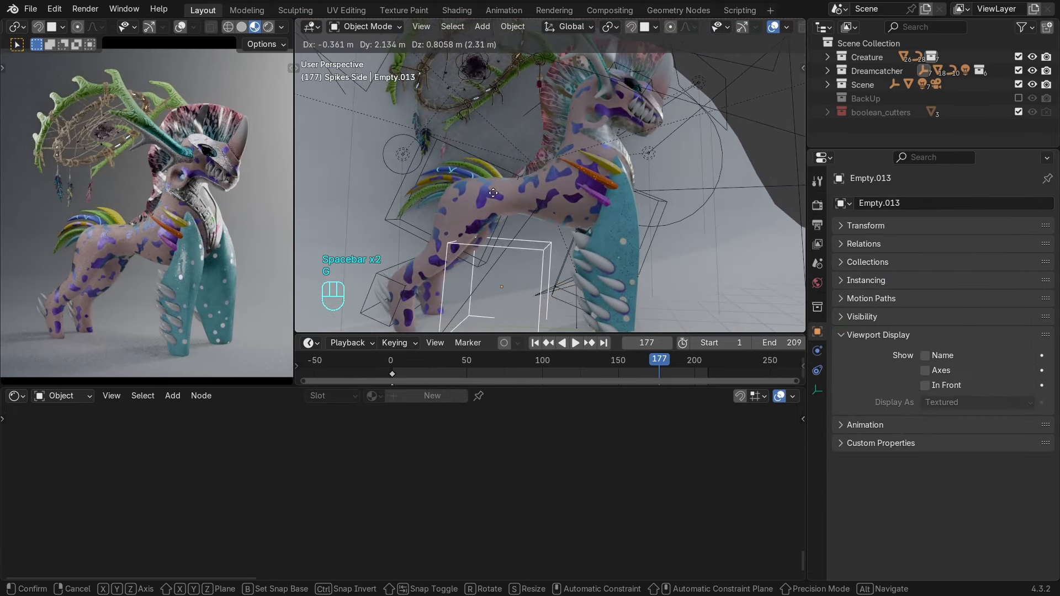
right_click(579, 171)
key("r")
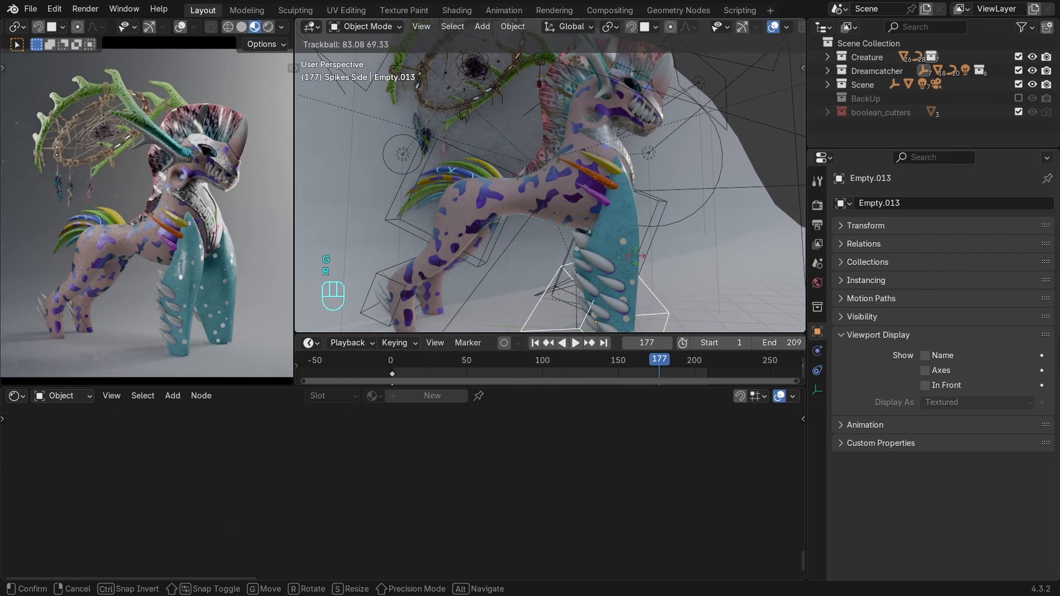
right_click(406, 117)
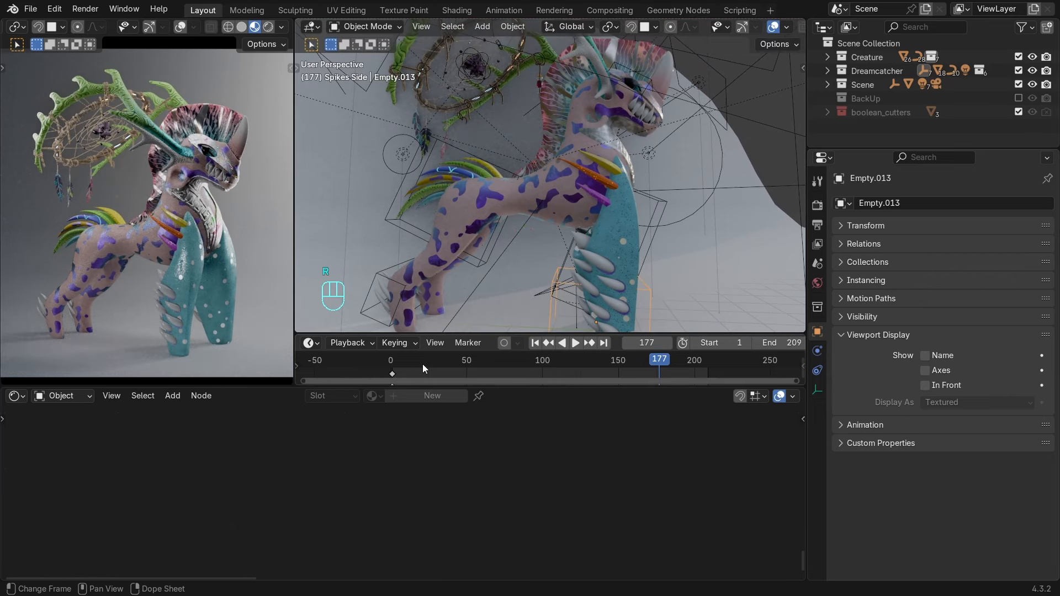
Jump to the first and last animation frames and try moving the empty at frame 209, cancelling the move.
key("shift+Left")
key("shift+Right")
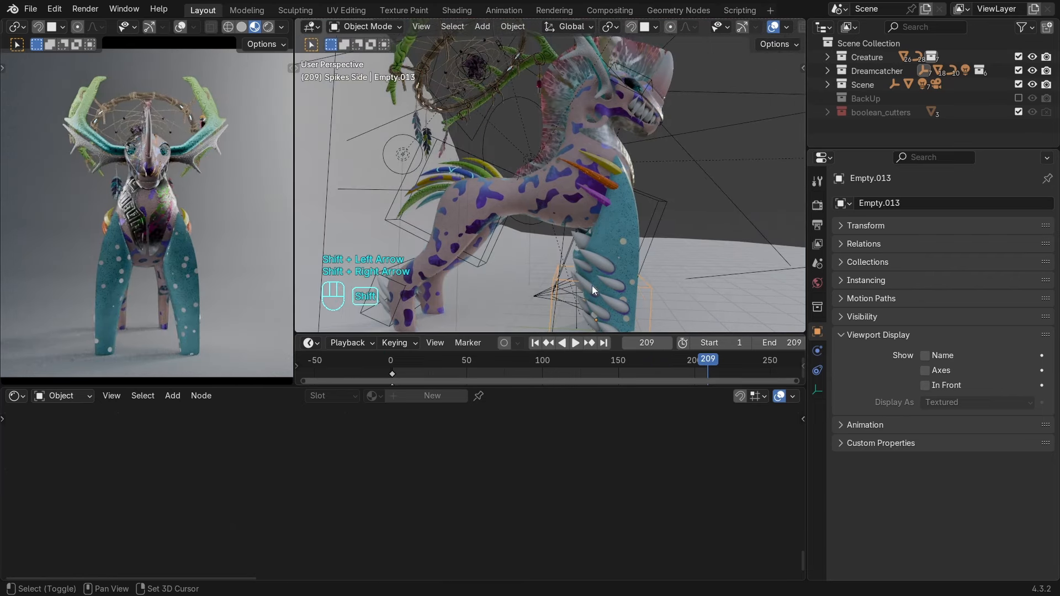
key("g")
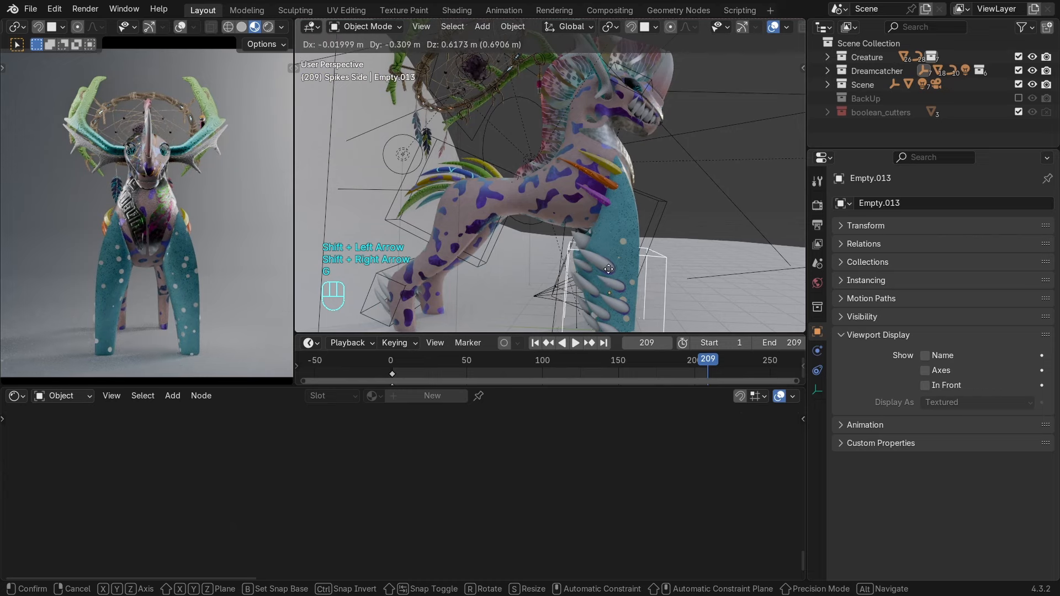
right_click(613, 263)
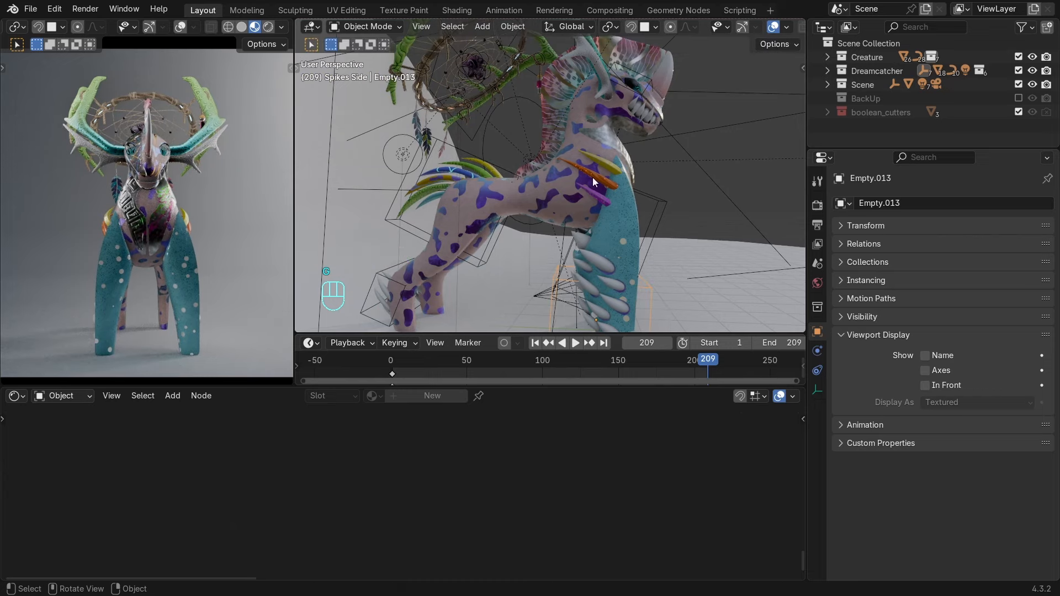
Hide the wooden hoop around the dreamcatcher web and select the glowing Bézier circle inside it.
middle_click_drag(592, 177, 541, 150)
key("space")
key("space")
key("h")
left_click(503, 125)
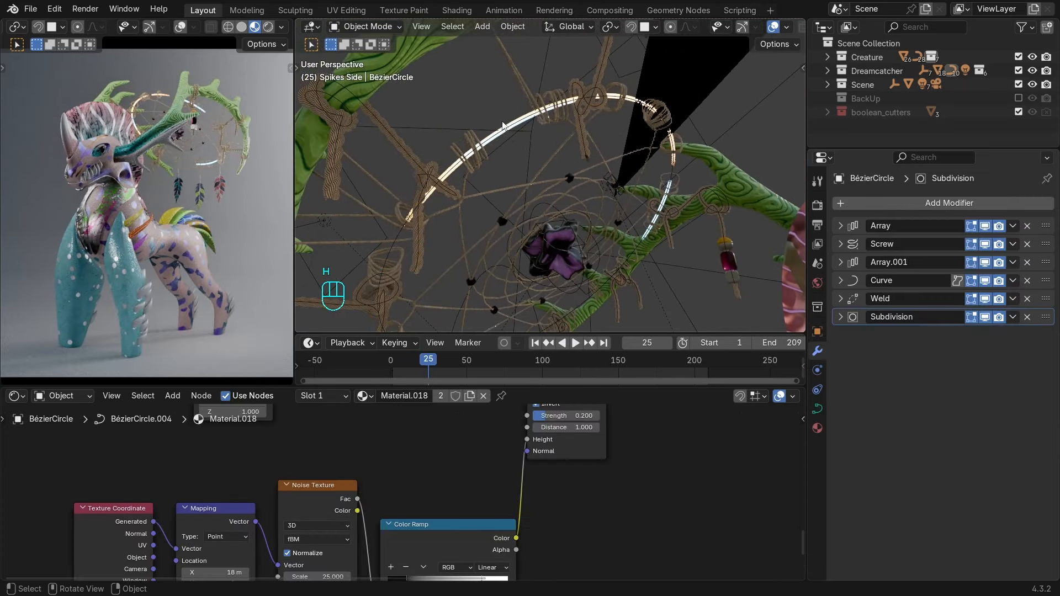
scroll(502, 126, "up", 1)
left_click(497, 125)
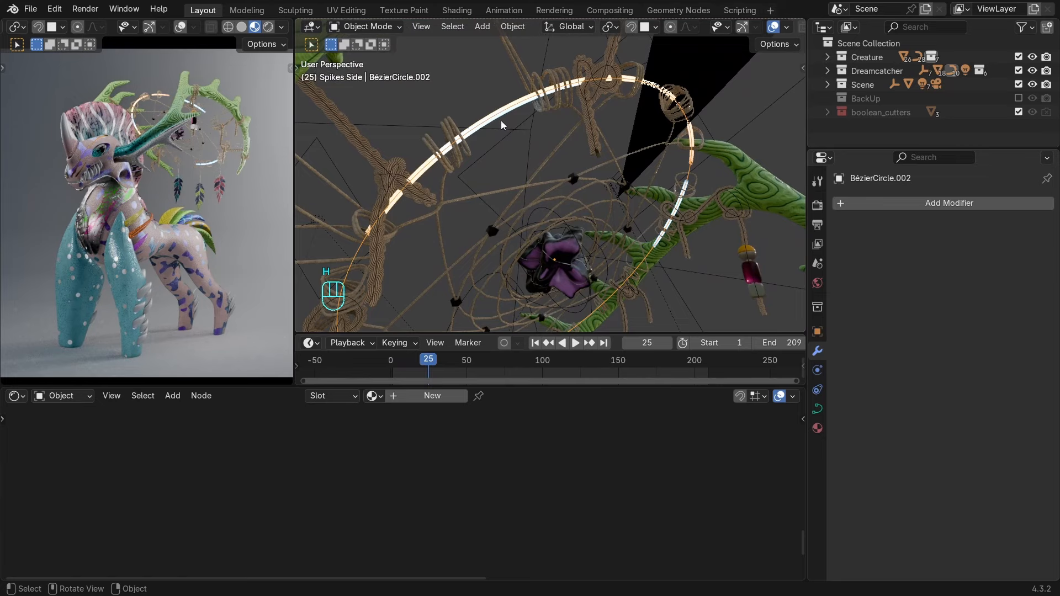
left_click(500, 124)
Try moving the glowing Bézier circle out of the hoop, then isolate it in local view.
key("g")
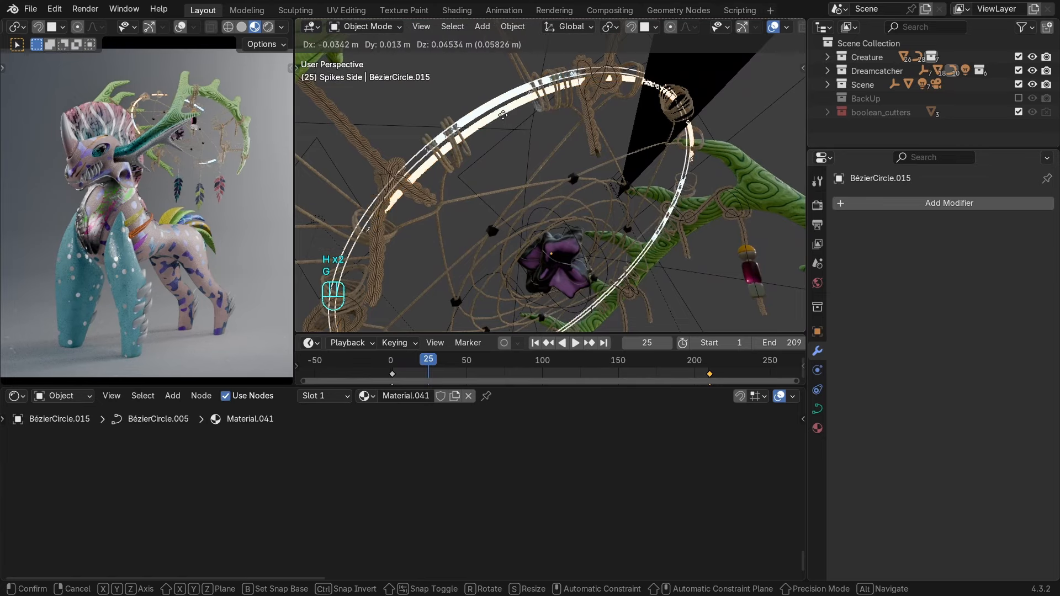
left_click(519, 137)
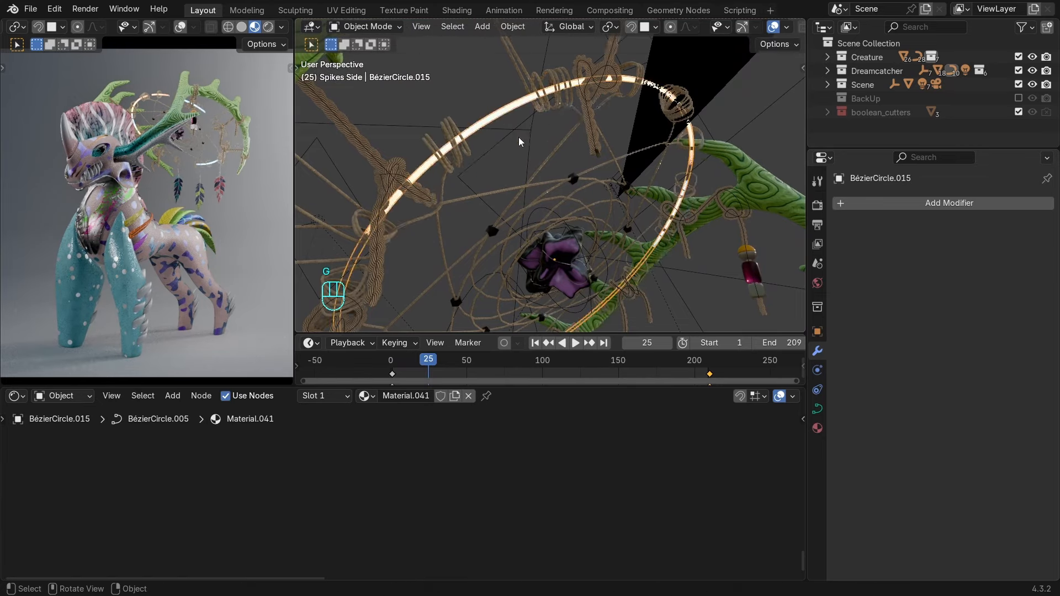
key("slash")
middle_click_drag(554, 179, 613, 177)
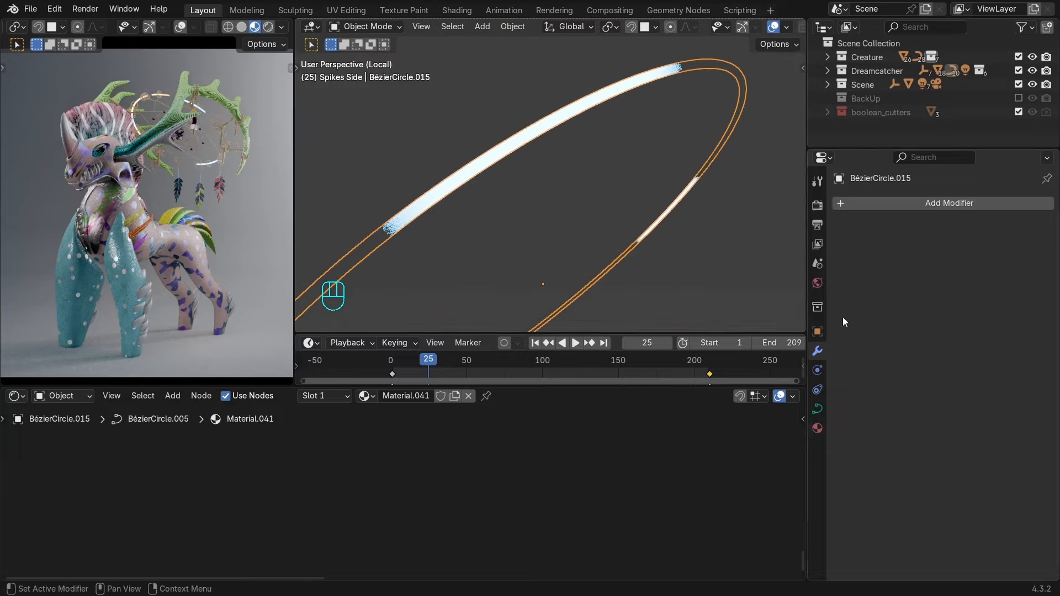
Set the glowing circle's bevel depth to 0.09 m in its curve geometry settings.
left_click(817, 409)
scroll(1012, 415, "down", 5)
mouse_move(994, 423)
left_mouse_down()
mouse_move(1048, 424)
mouse_move(1005, 424)
left_mouse_up()
scroll(650, 243, "down", 4)
middle_click_drag(650, 238, 534, 315)
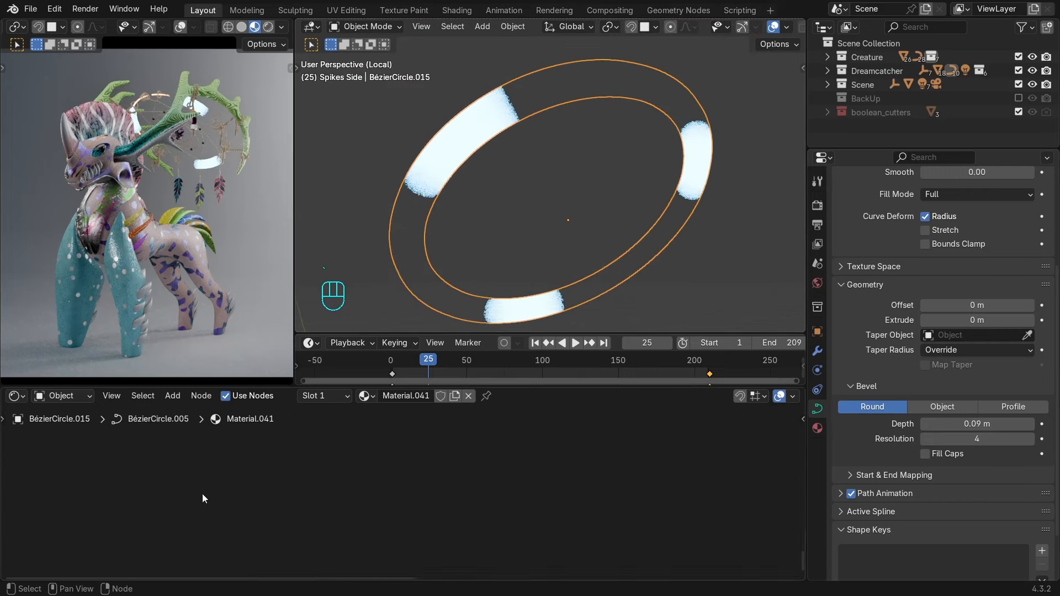
Examine the glowing circle's shader nodes, from the wave texture mapping to the emission mix.
key("Home")
scroll(403, 473, "up", 10)
middle_click_drag(358, 469, 471, 509)
scroll(445, 517, "up", 2)
middle_click_drag(642, 499, 470, 358)
middle_click_drag(512, 494, 448, 521)
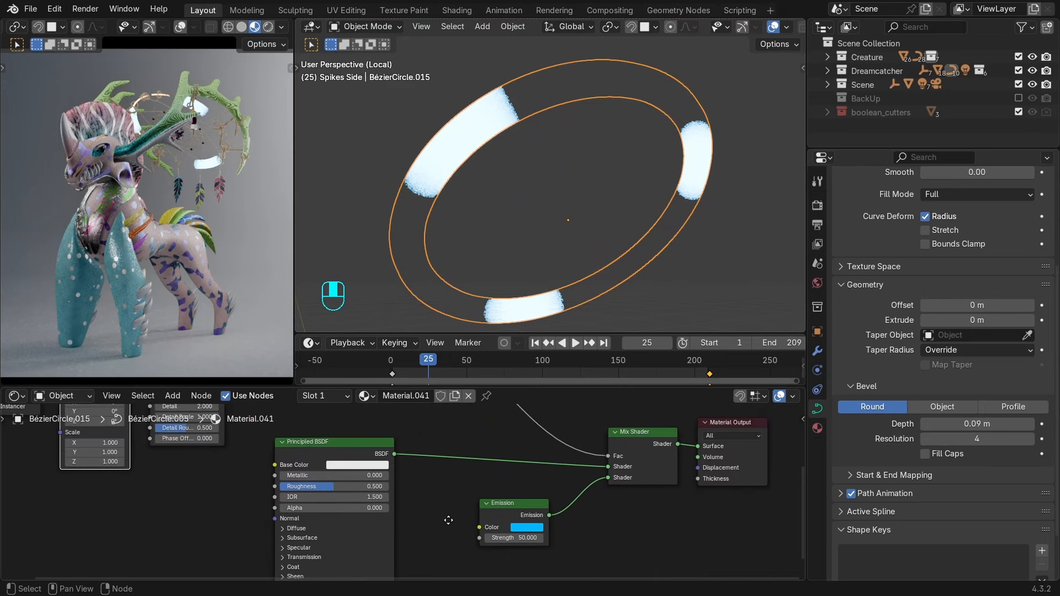
middle_click_drag(448, 520, 572, 583)
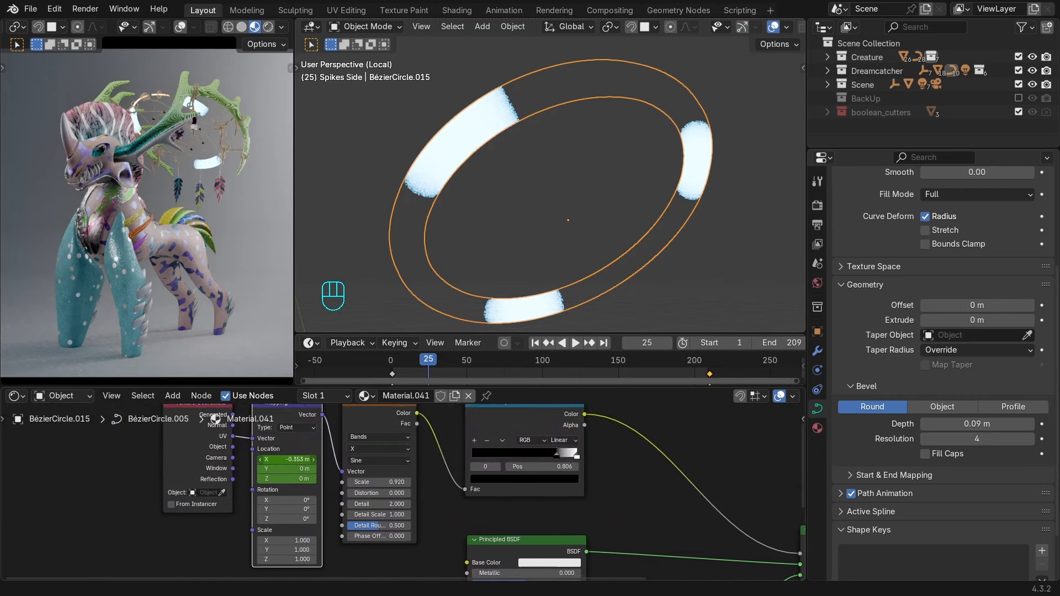
Check the Mapping node's animated X location at the first and last frames, and set it to -3.12 m at frame 209.
left_click_drag(287, 460, 382, 445, "shift")
key("shift+Left")
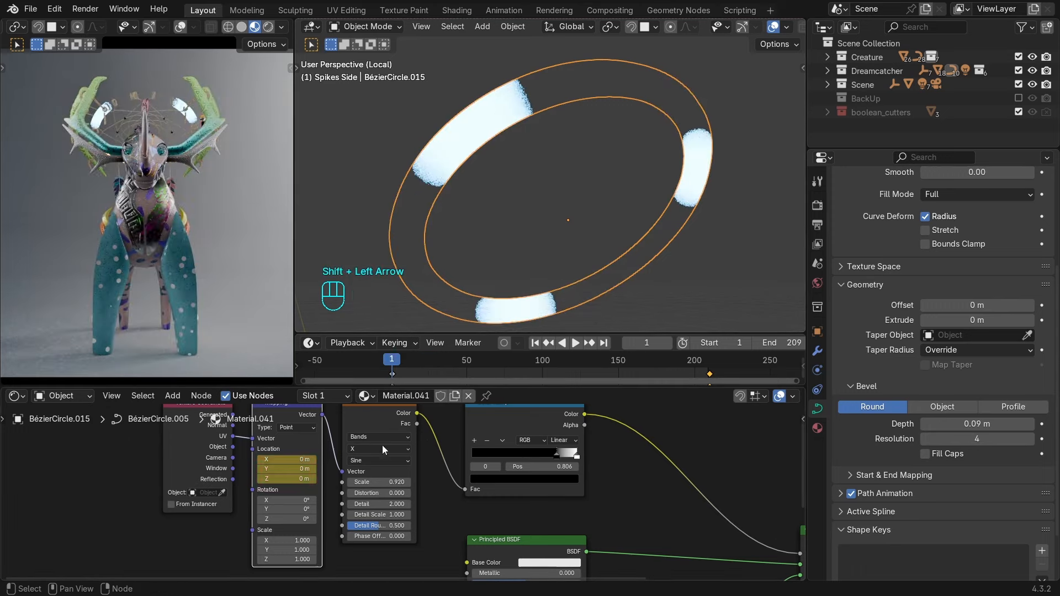
key("shift+Right")
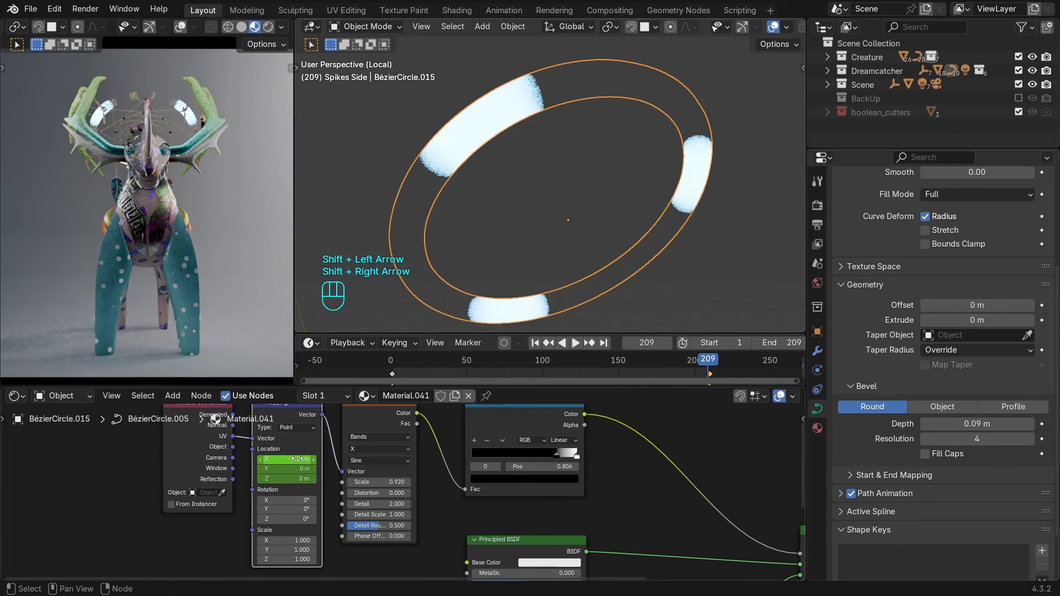
left_click_drag(297, 459, 269, 459, "shift")
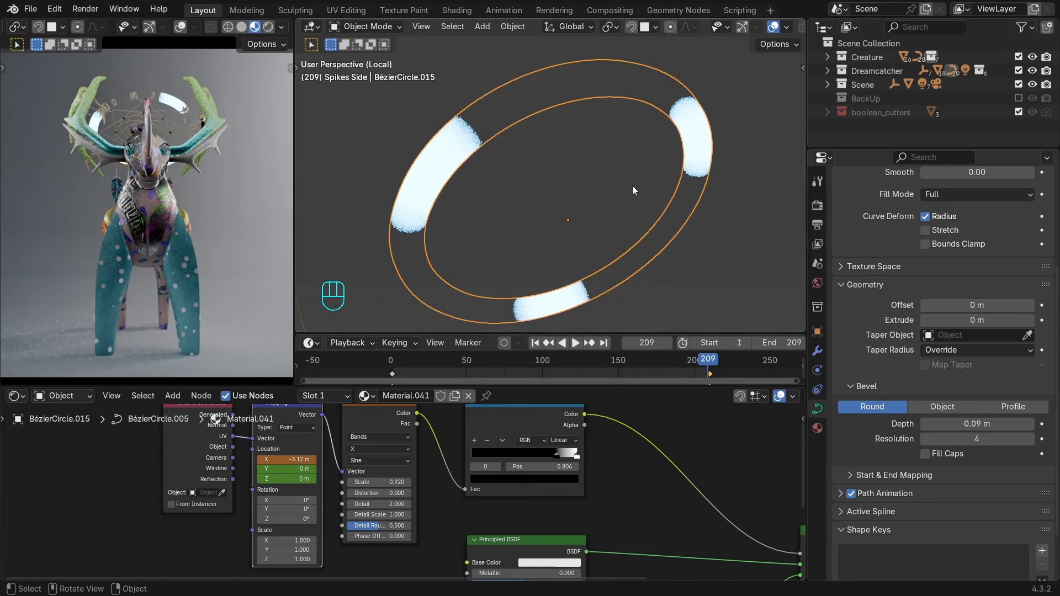
Leave local view and undo the glowing circle's Mapping location and bevel depth changes.
key("KP_Divide")
key("ctrl+z")
key("ctrl+z")
key("ctrl+z")
key("ctrl+z")
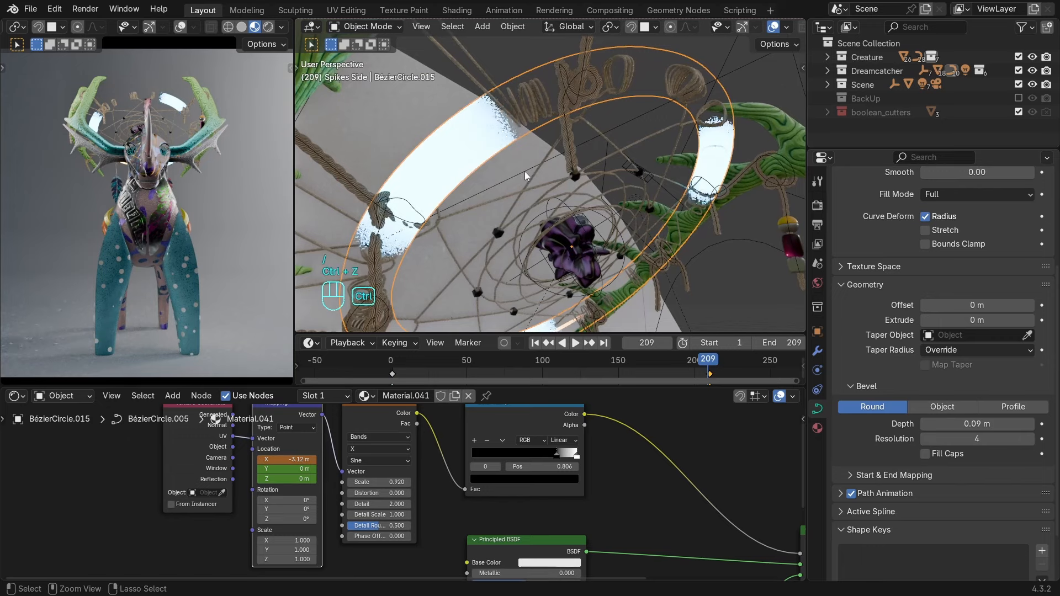
key("ctrl+z")
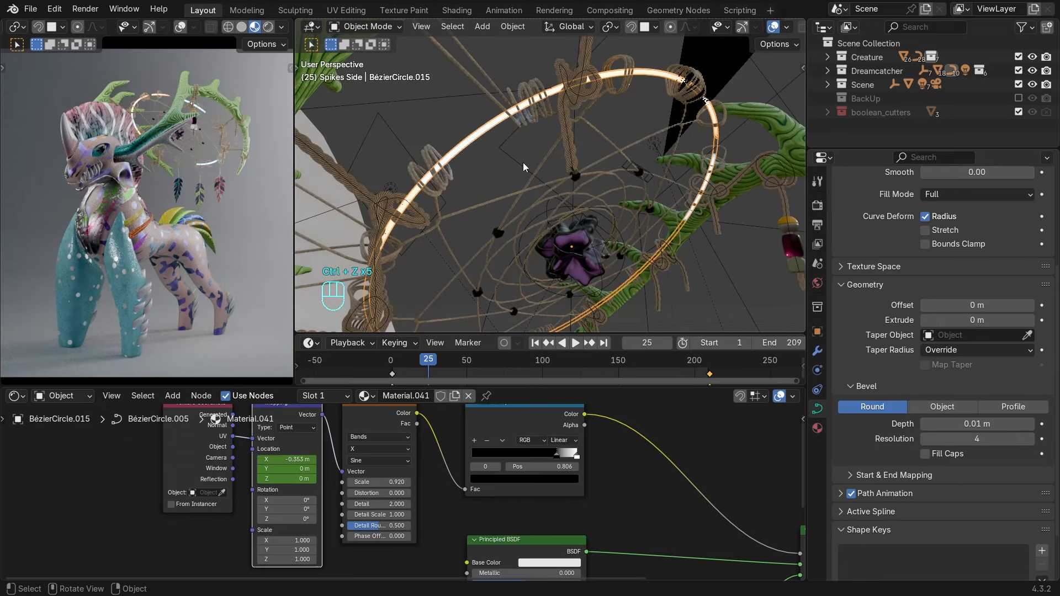
Hide the selected glowing circle and shift the other circle's Mapping X location to 1.08 m.
key("h")
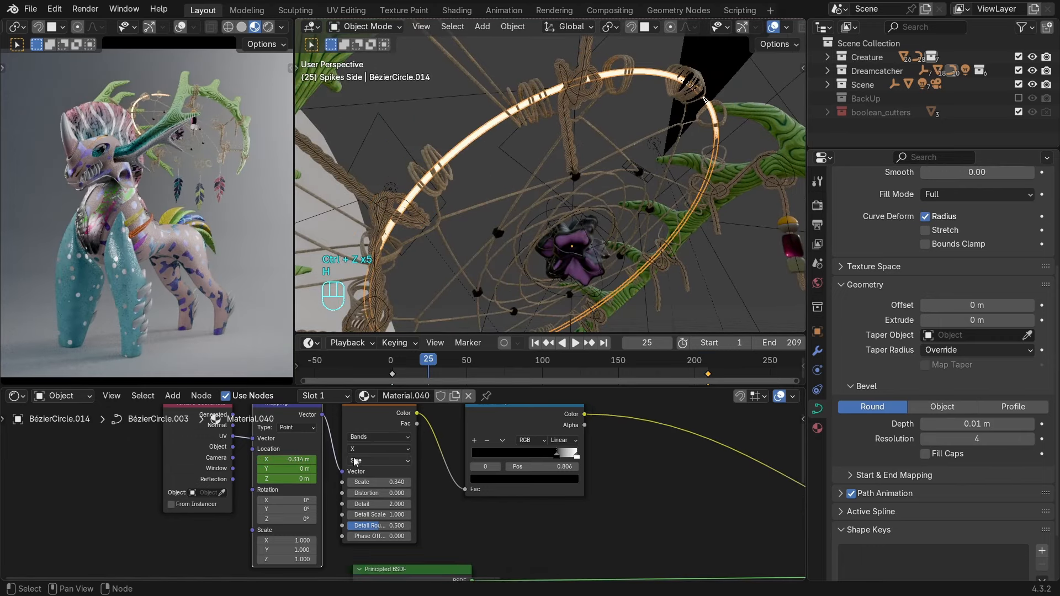
left_click(546, 93, "shift")
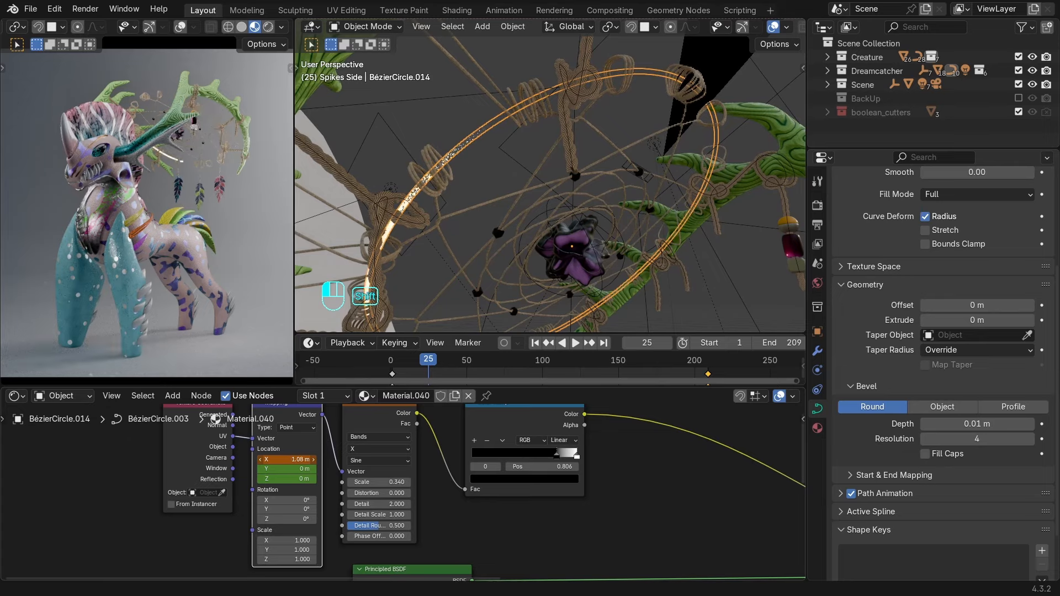
middle_click_drag(629, 188, 564, 207)
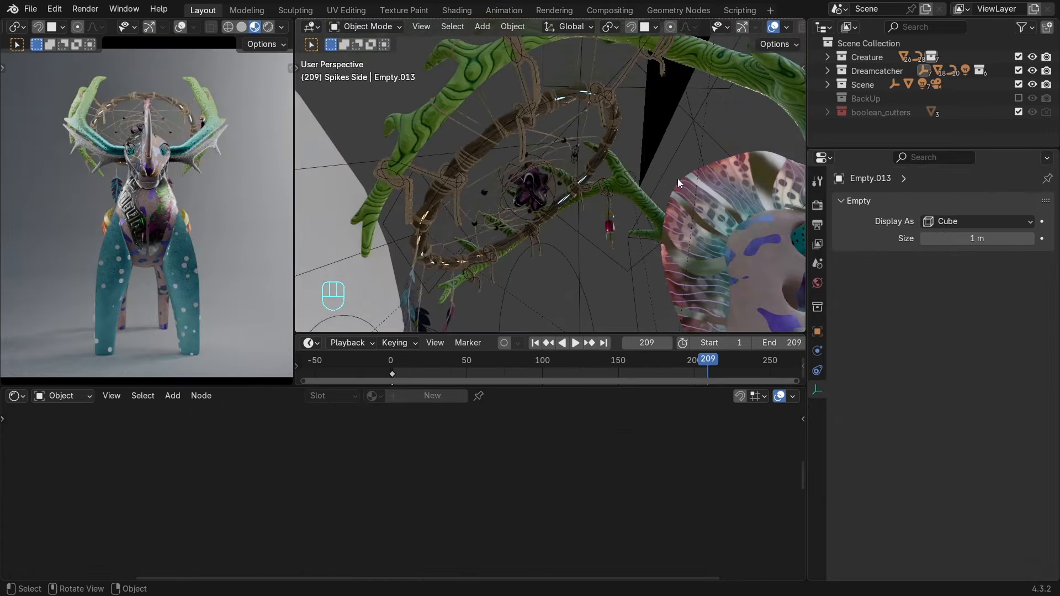
Play the animation and inspect the hanging feathers from several sides, switching the working viewport to solid shading.
middle_click_drag(677, 177, 557, 78)
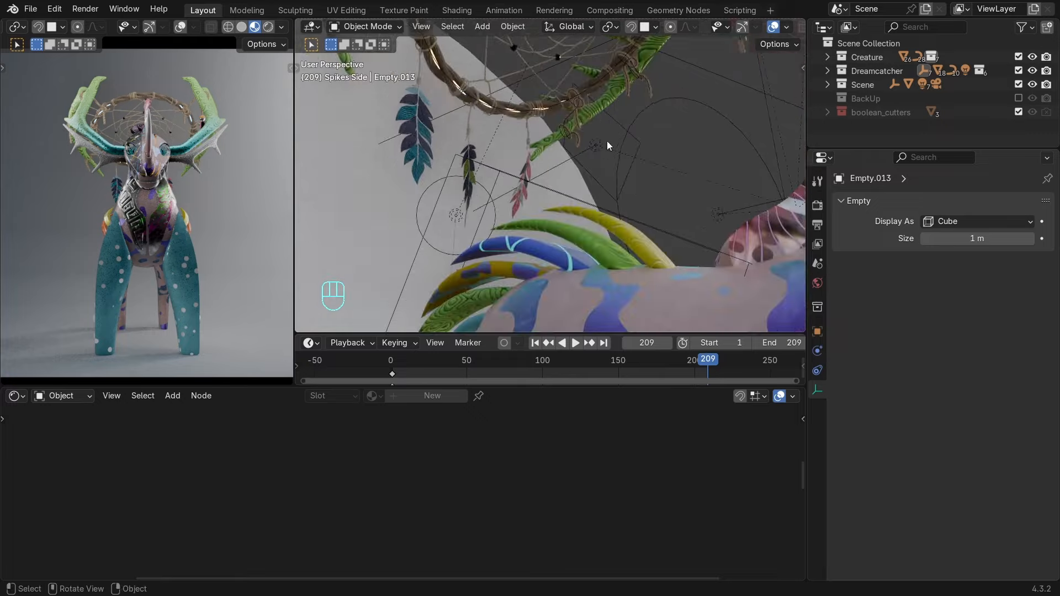
middle_click_drag(607, 141, 353, 170)
middle_click_drag(584, 170, 569, 224)
key("space")
key("space")
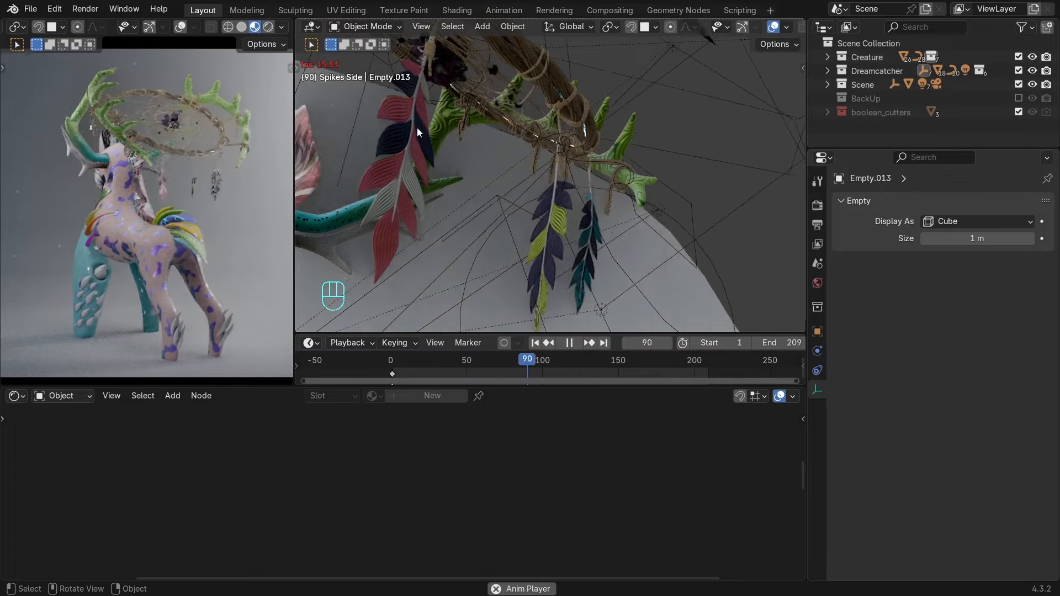
key("z")
key("space")
middle_click_drag(436, 209, 549, 246)
key("space")
Inspect the mesh of the hanging feather nearest the horse's back in Edit Mode with X-ray toggled, and return to Object Mode.
left_click(489, 147)
key("Tab")
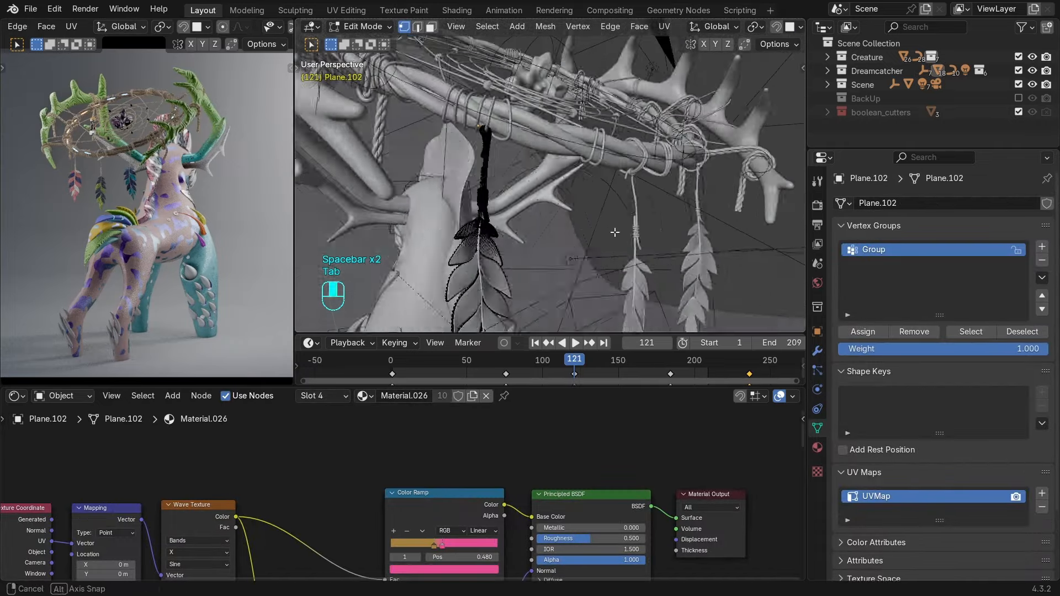
key("alt+z")
key("alt+z")
middle_click_drag(483, 289, 555, 157)
key("Tab")
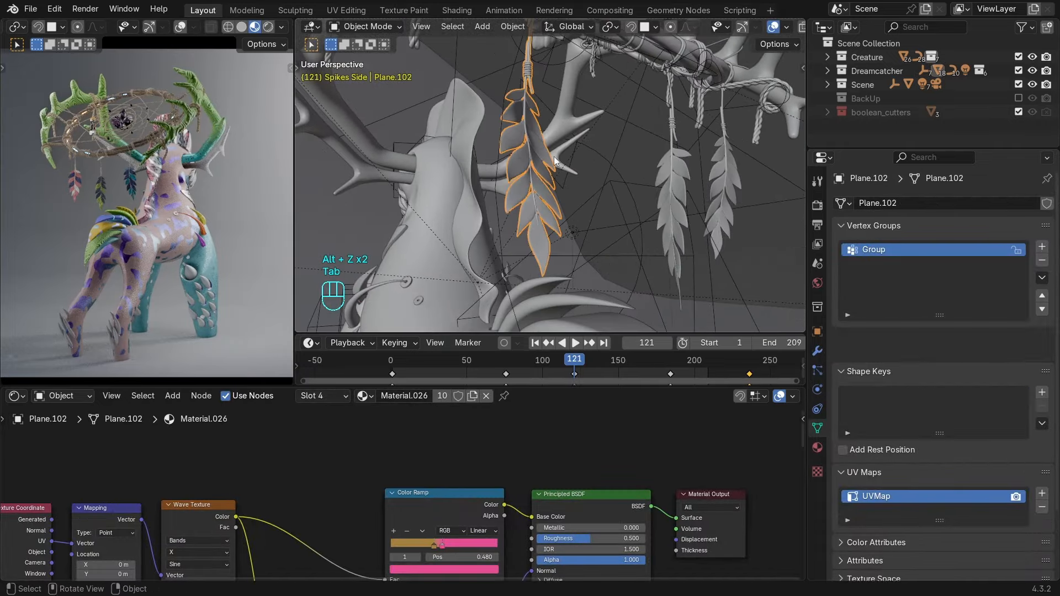
Test the animated bend angles of the feather's two Simple Deform modifiers, one around X and one around Z.
left_click(818, 352)
scroll(893, 300, "down", 4)
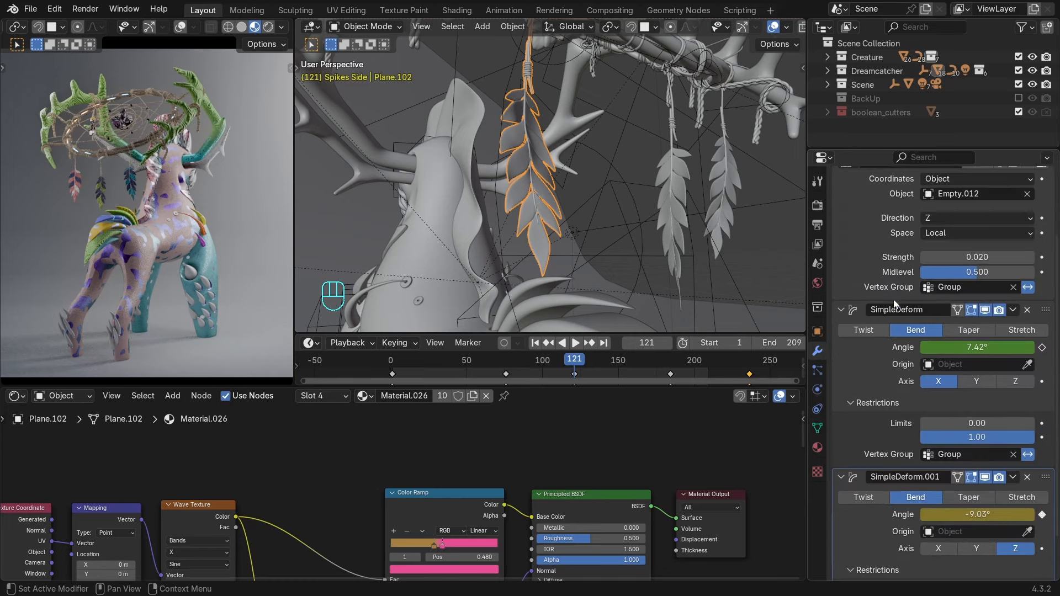
left_click_drag(971, 348, 911, 347)
right_click(971, 347)
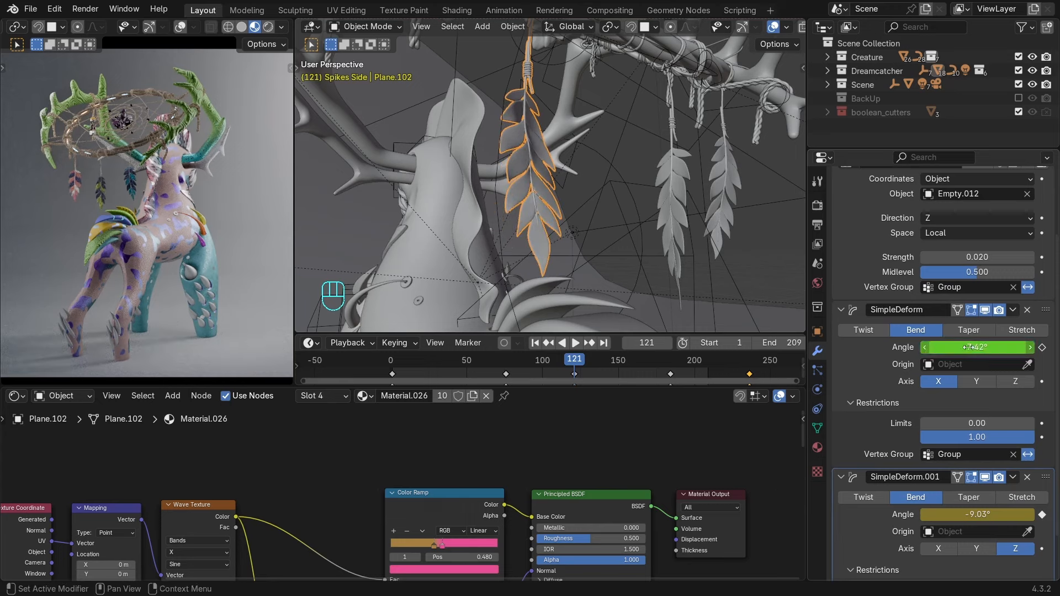
middle_click_drag(577, 187, 684, 203)
scroll(938, 331, "down", 3)
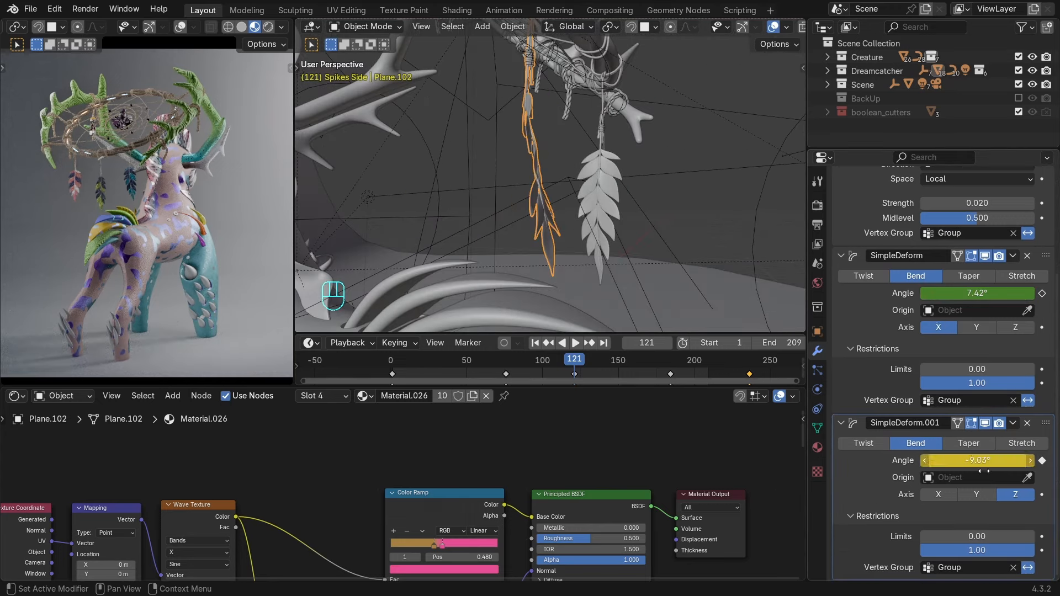
left_click_drag(1019, 460, 1026, 460)
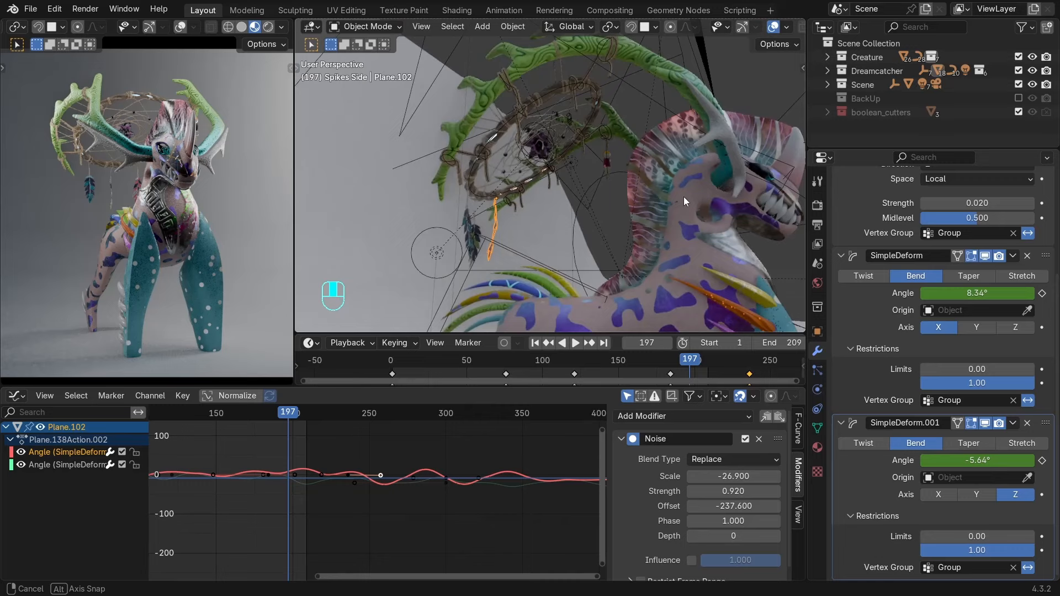
Play back the animation to check how the bent feather sways beneath the dreamcatcher hoop.
middle_click_drag(683, 197, 686, 196)
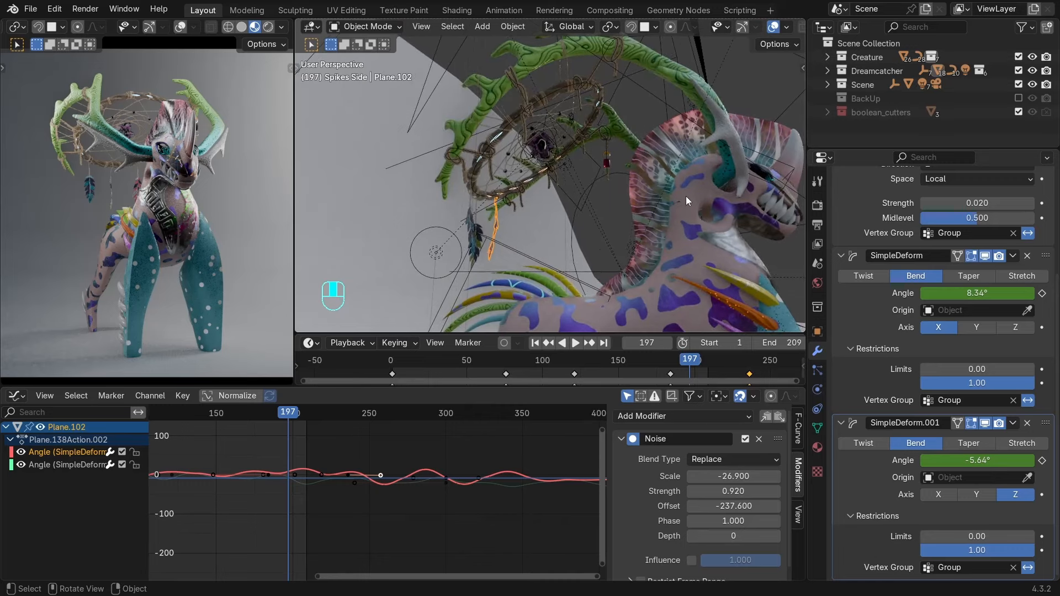
middle_click_drag(610, 120, 665, 208)
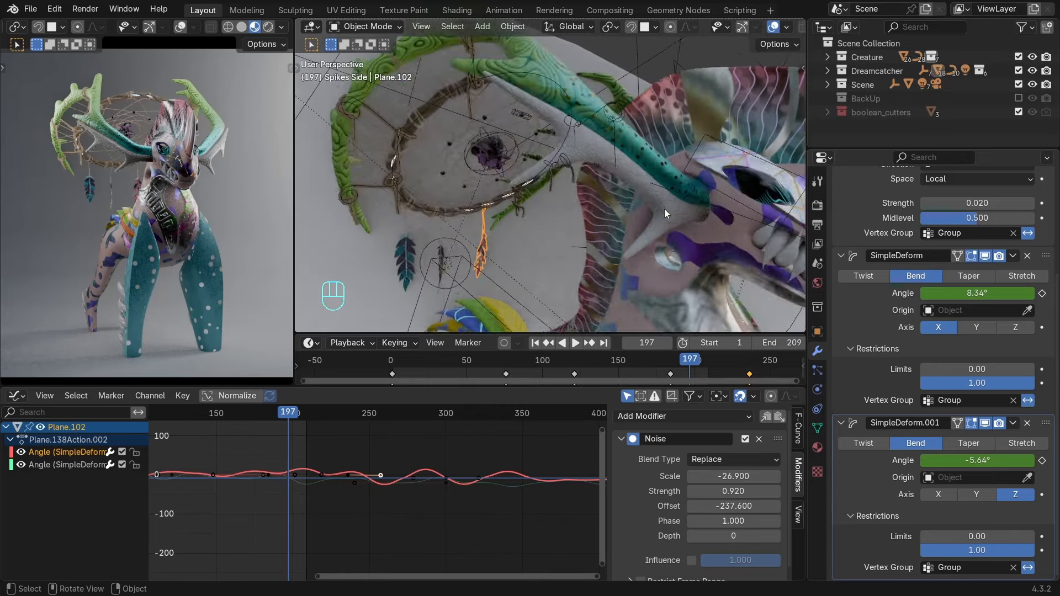
key("space")
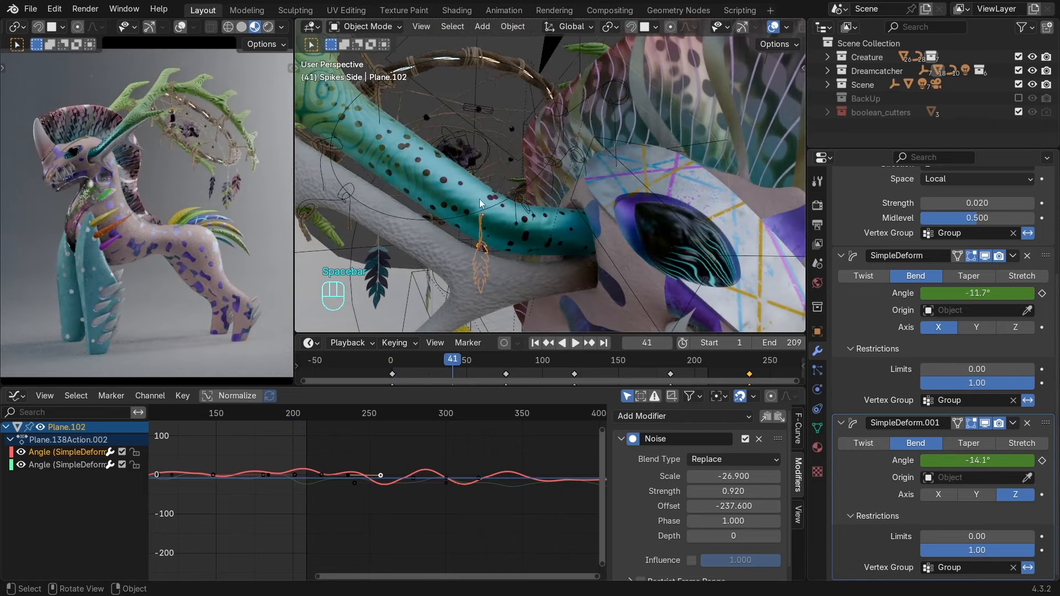
key("space")
Select the teal spotted antler and show its material in the Shader Editor instead of the Graph Editor.
left_click(427, 203)
left_click(16, 397)
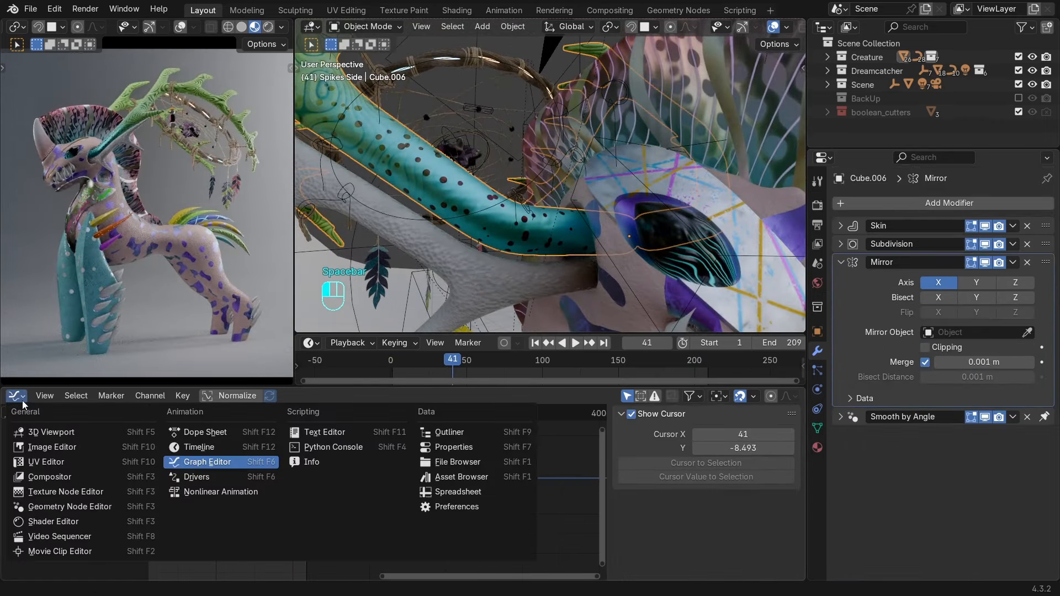
left_click(48, 522)
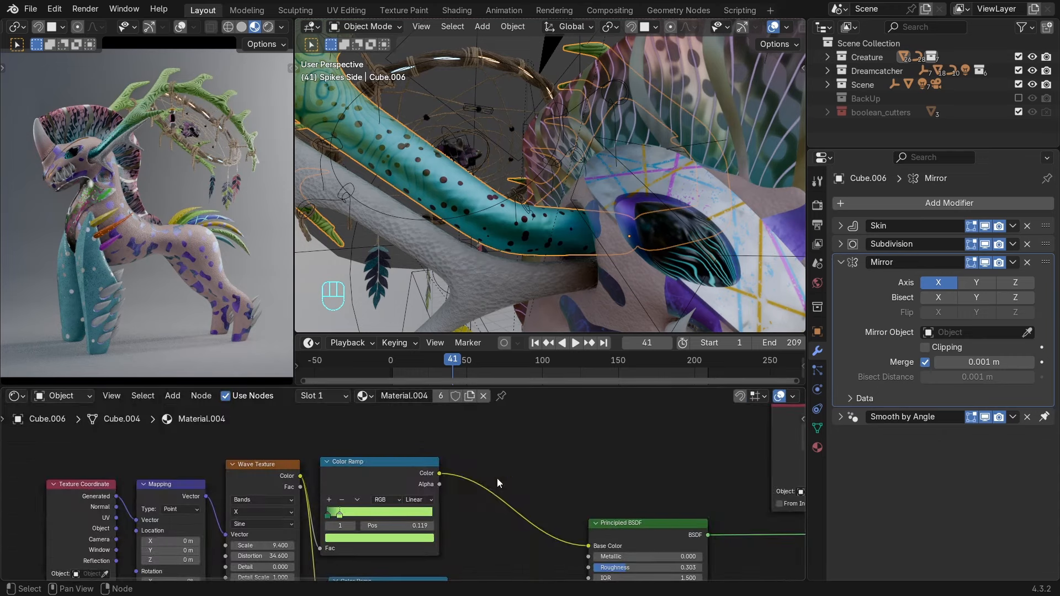
Try rotating the antler spots' Voronoi Mapping around Z, Y and X, undoing each change.
key("grave")
left_click(318, 496)
scroll(438, 499, "up", 8)
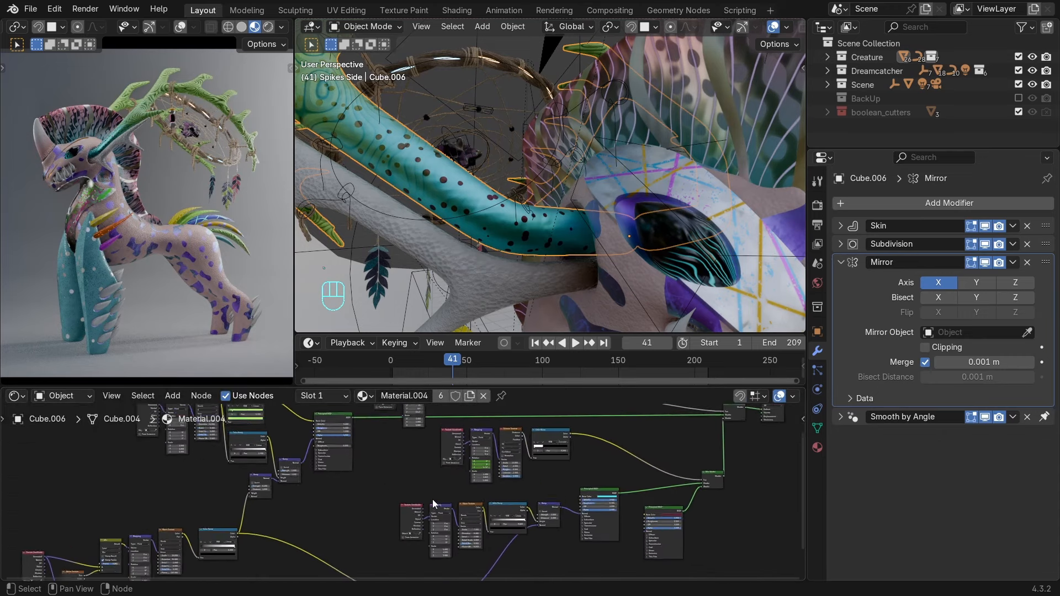
middle_click_drag(415, 474, 394, 470)
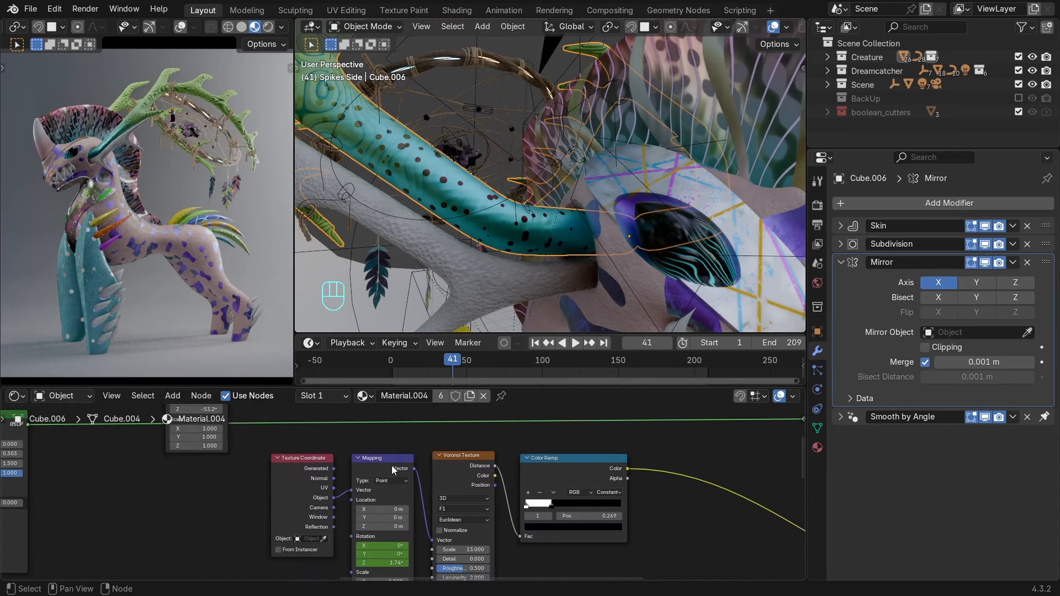
middle_click_drag(487, 526, 510, 477)
scroll(401, 491, "up", 3)
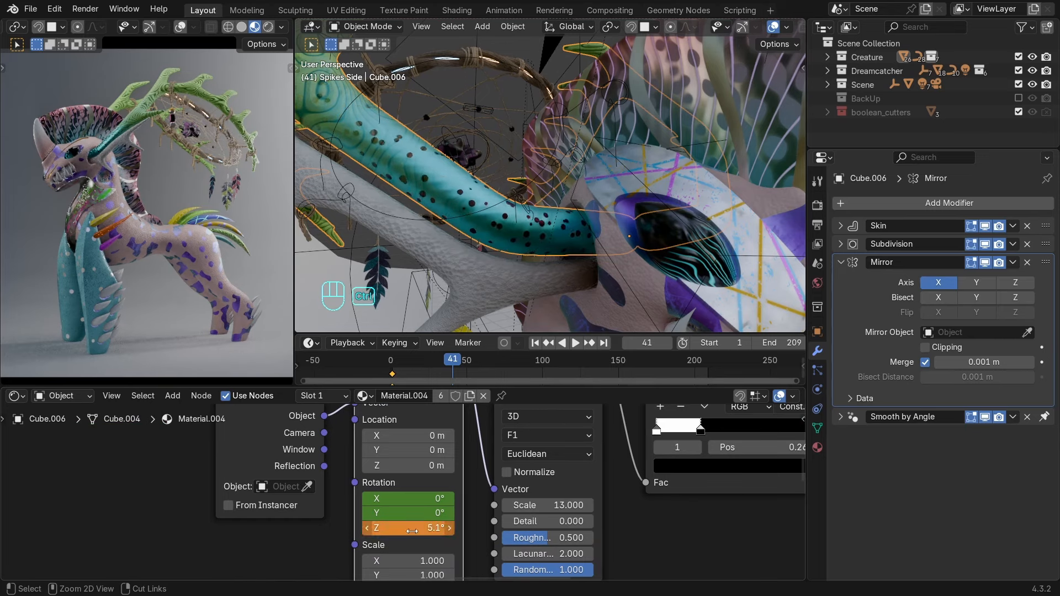
key("ctrl+z")
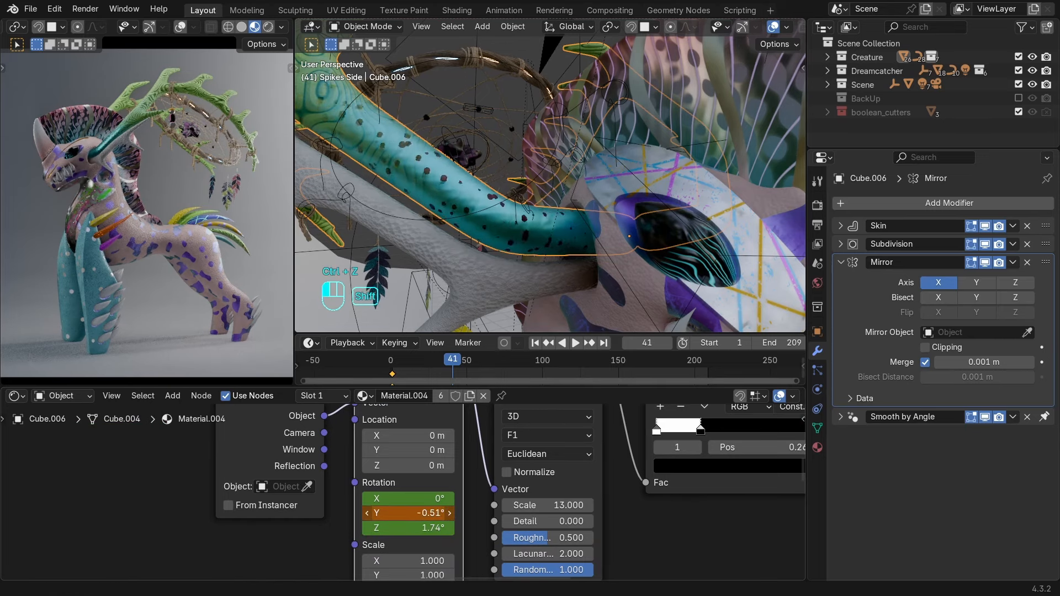
key("ctrl+z")
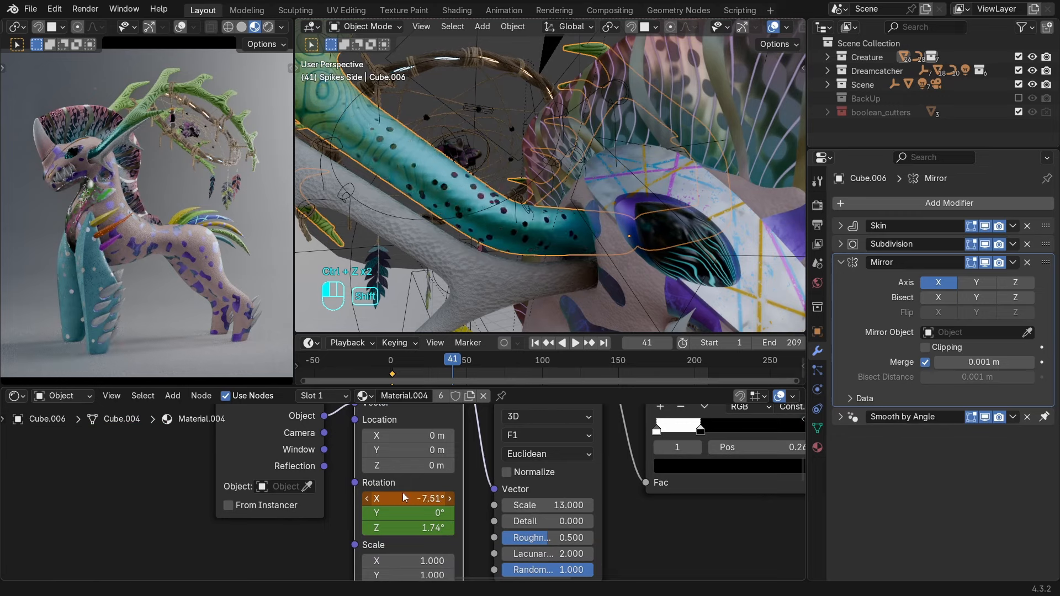
key("ctrl+z")
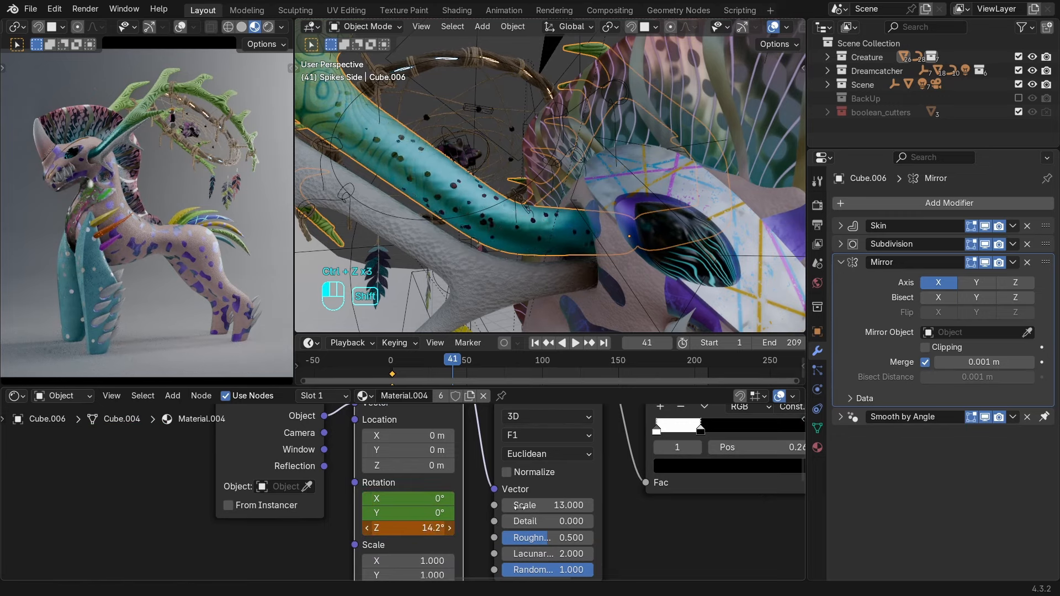
key("ctrl+z")
Select the white bumpy antler branch beneath the teal one and examine its complete node tree and surface.
middle_click_drag(559, 204, 564, 147)
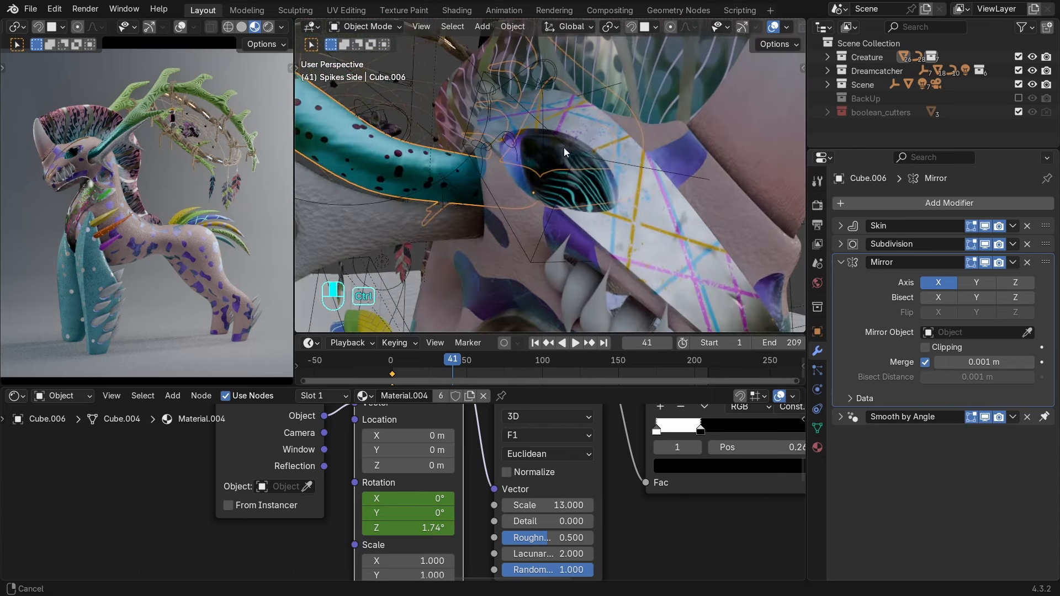
middle_click_drag(511, 197, 561, 206, "shift")
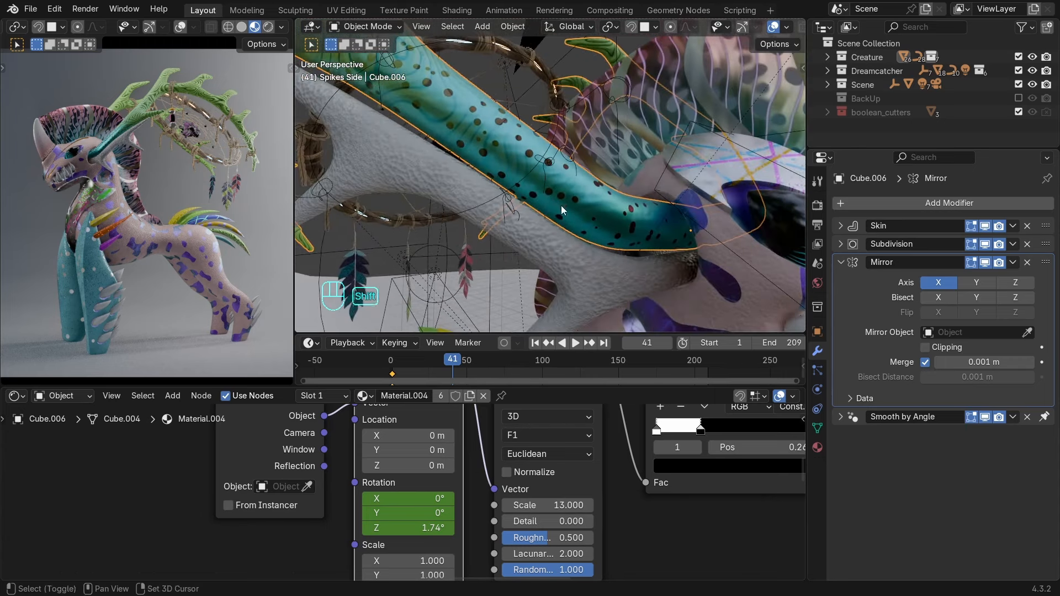
left_click(527, 229)
key("Home")
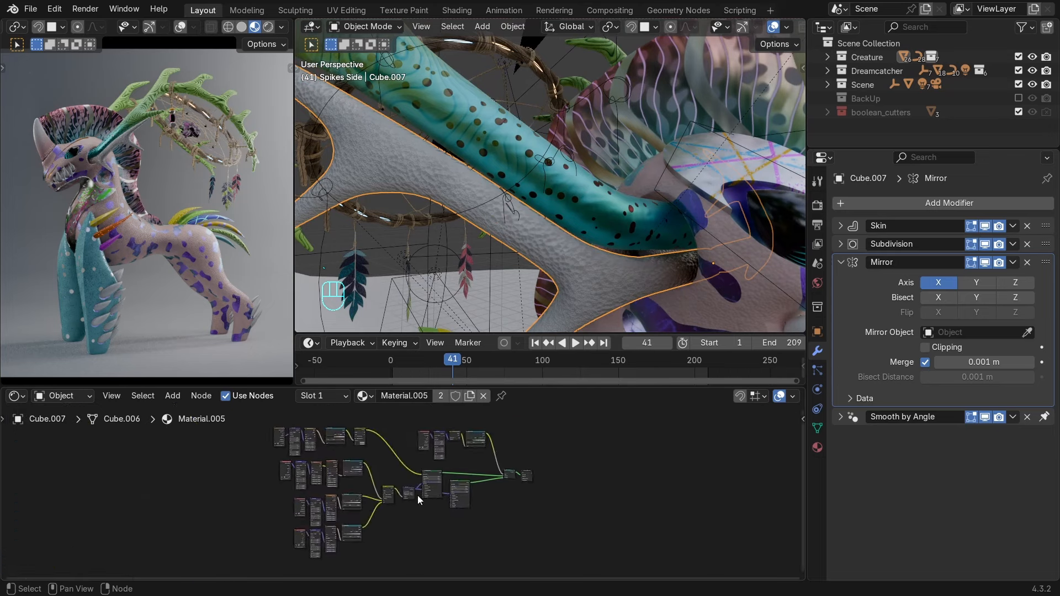
scroll(414, 495, "up", 10)
middle_click_drag(522, 290, 627, 154)
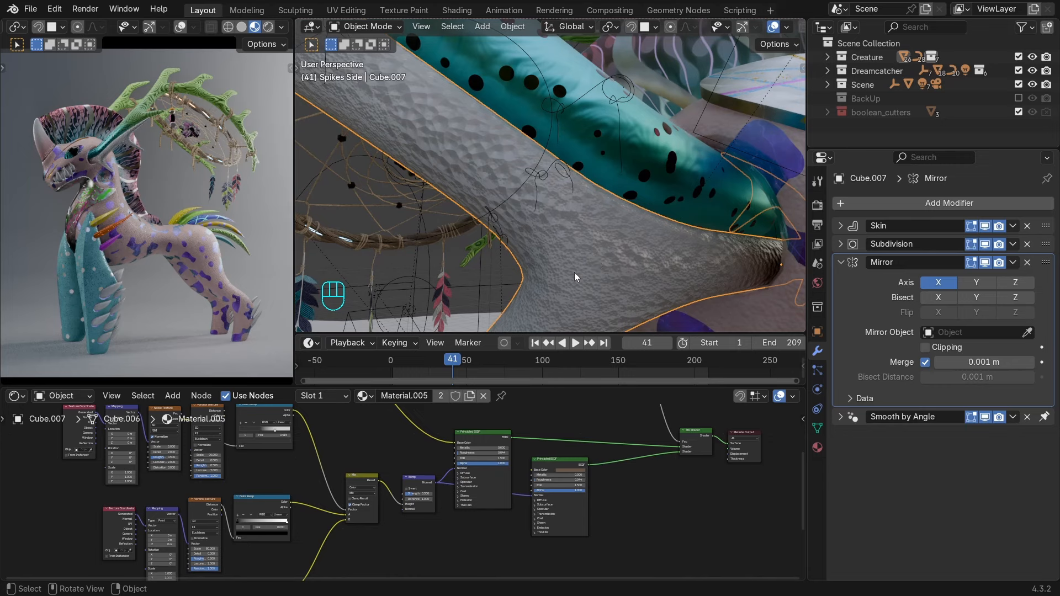
Connect the Color Ramp of the scale 80 Voronoi Texture directly to the Bump height and preview the Bump and Principled BSDF nodes.
middle_click_drag(338, 485, 456, 438)
scroll(399, 476, "up", 8)
middle_click_drag(414, 501, 339, 515)
scroll(375, 484, "down", 1)
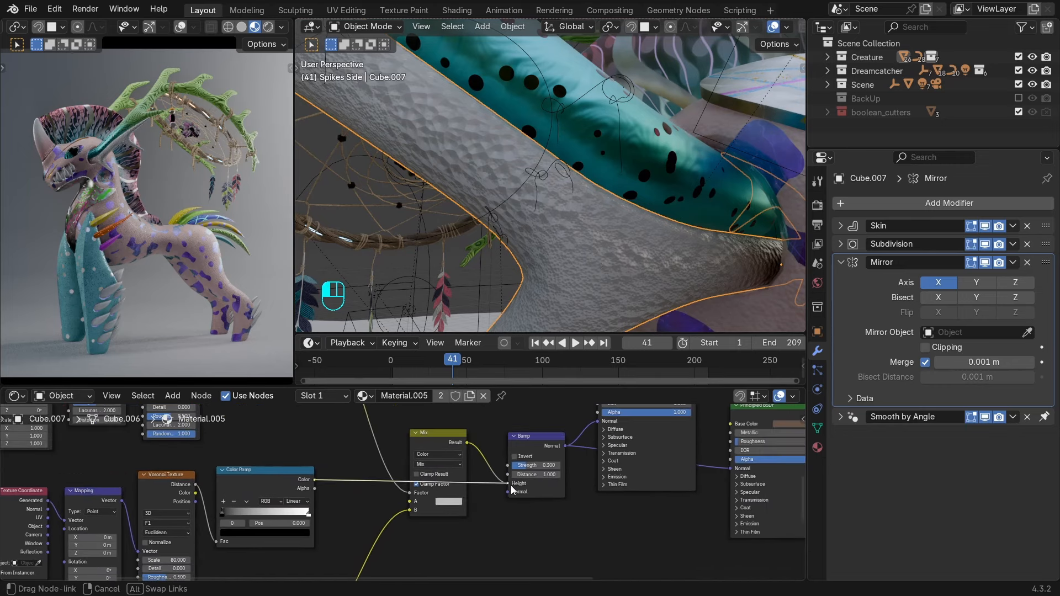
left_click_drag(503, 493, 503, 445)
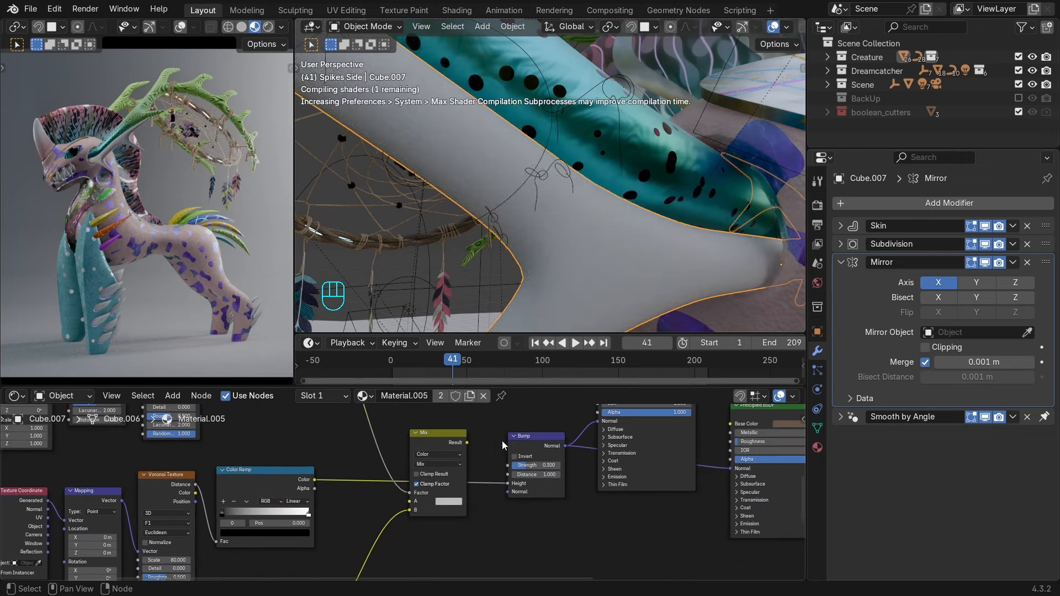
left_click(556, 446, "ctrl+shift")
left_click(658, 446, "ctrl+shift")
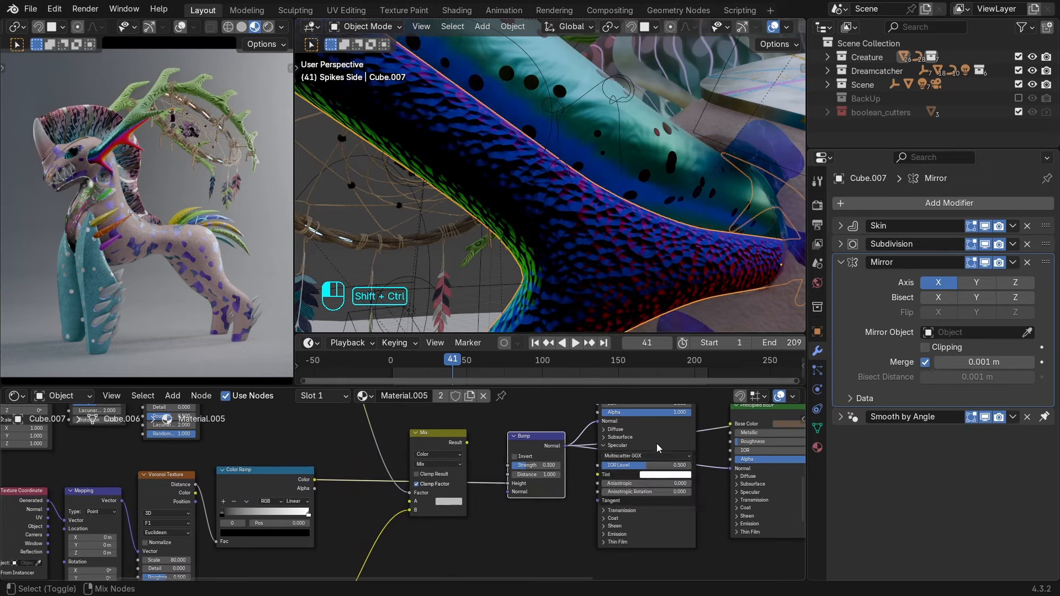
middle_click_drag(677, 441, 605, 525)
left_click(594, 443, "ctrl+shift")
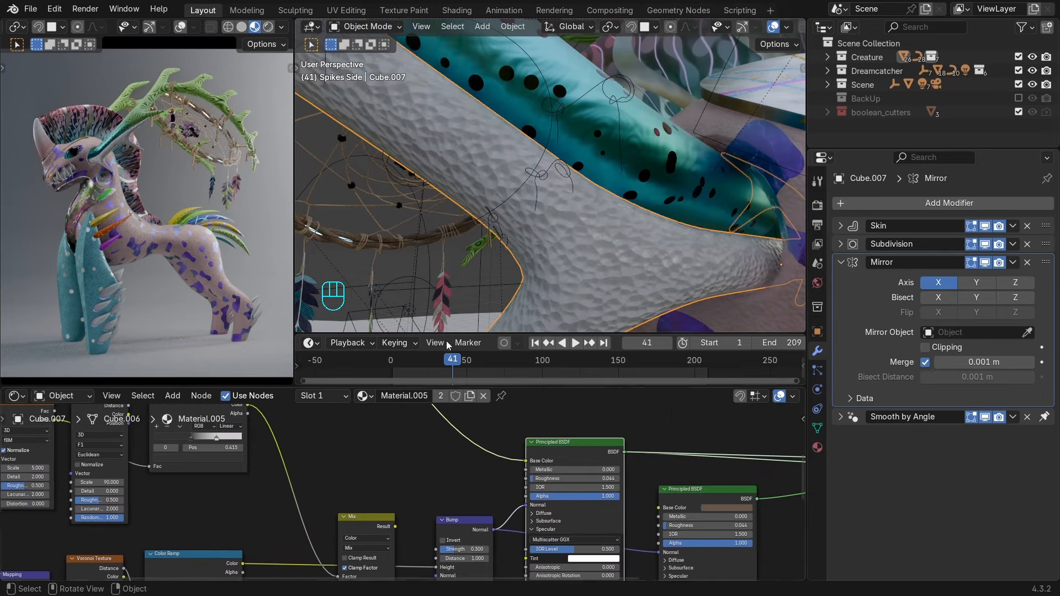
Connect the lowest Voronoi Texture's Color Ramp directly to the Bump height instead.
middle_click_drag(383, 504, 474, 362)
scroll(401, 504, "down", 2)
scroll(402, 509, "down", 2)
mouse_move(403, 475)
middle_mouse_down()
mouse_move(430, 479)
mouse_move(404, 491)
middle_mouse_up()
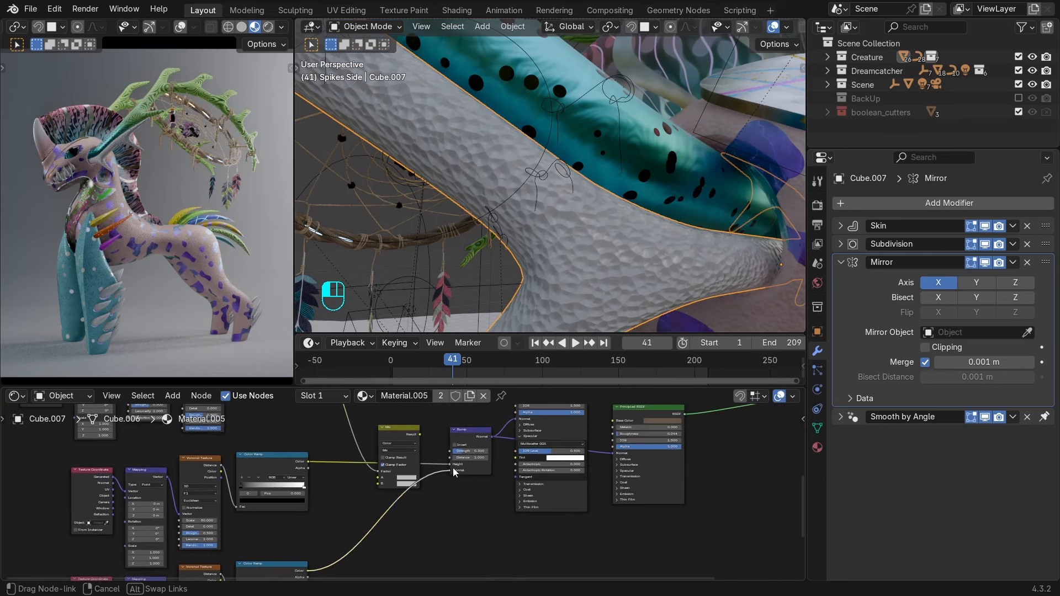
left_click_drag(452, 468, 451, 465)
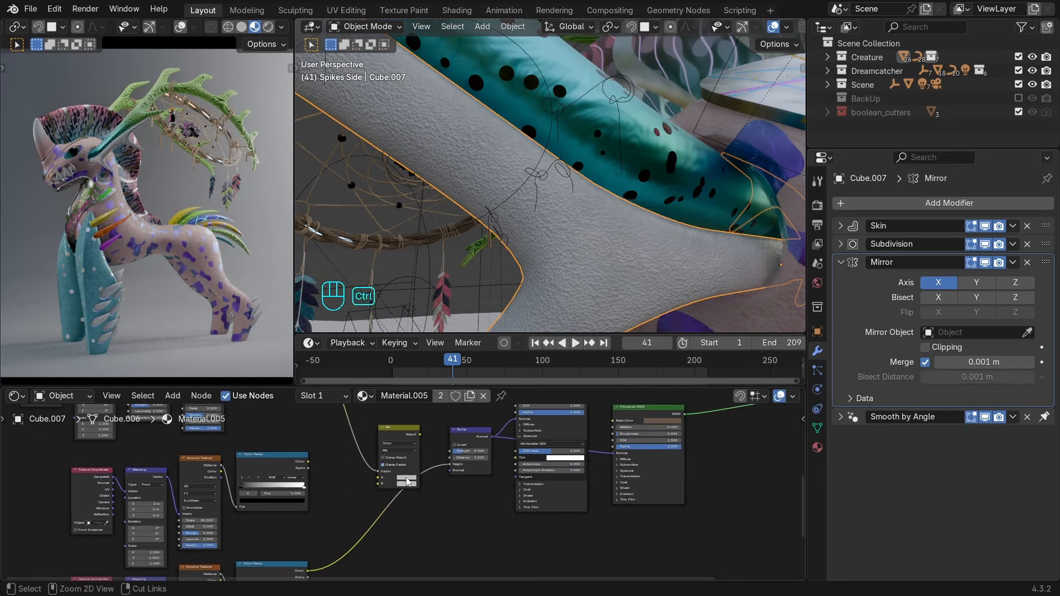
Undo the direct Bump height connections and the node previews on the white antler's material.
key("ctrl+z")
key("ctrl+z")
key("ctrl+z")
key("ctrl+z")
key("ctrl+z")
key("ctrl+z")
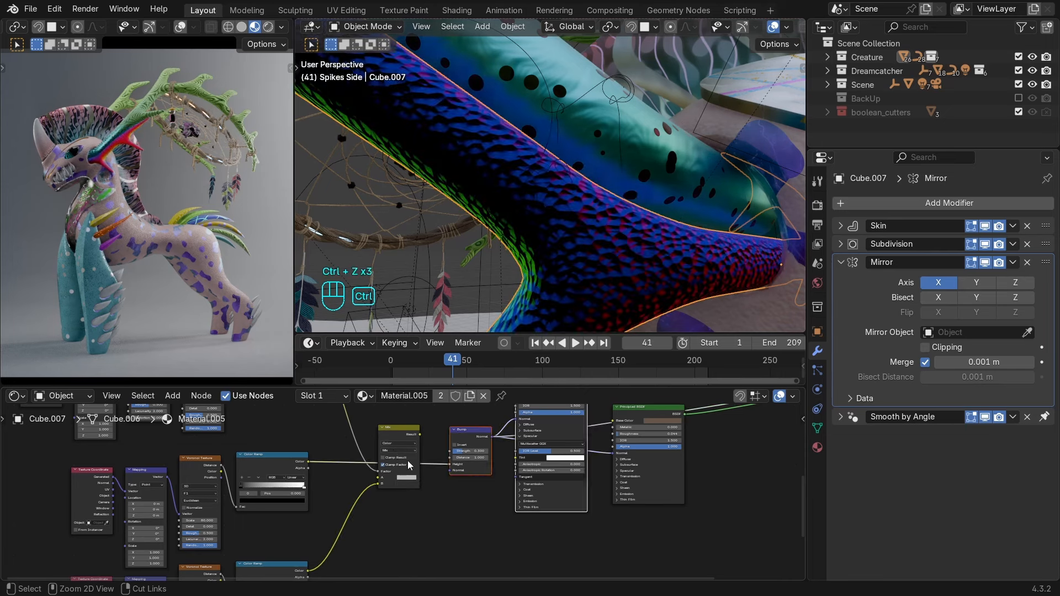
key("ctrl+z")
key("ctrl+z")
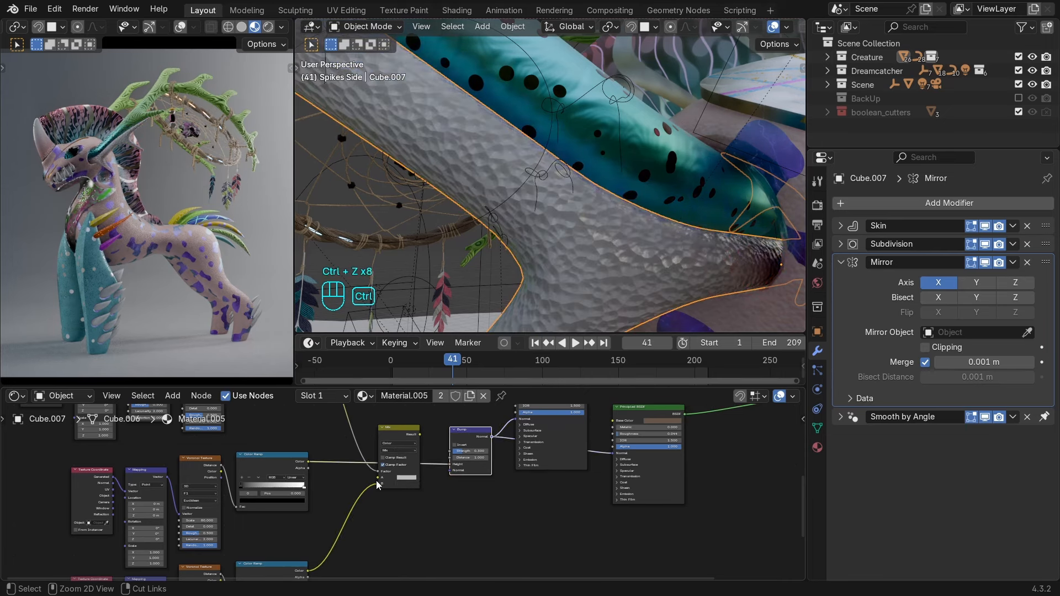
Detach the scale 90 Voronoi Texture from its chain in the white antler's material, leaving the Noise Texture feeding the Color Ramp directly.
middle_click_drag(385, 430, 492, 552)
scroll(468, 509, "up", 5)
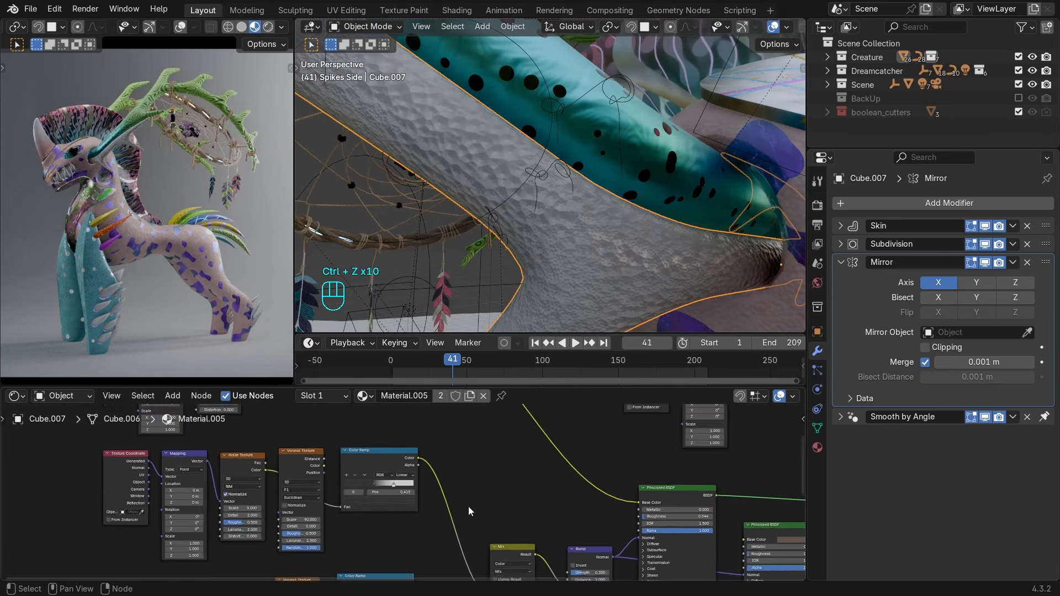
middle_click_drag(352, 522, 483, 514)
scroll(501, 532, "down", 3)
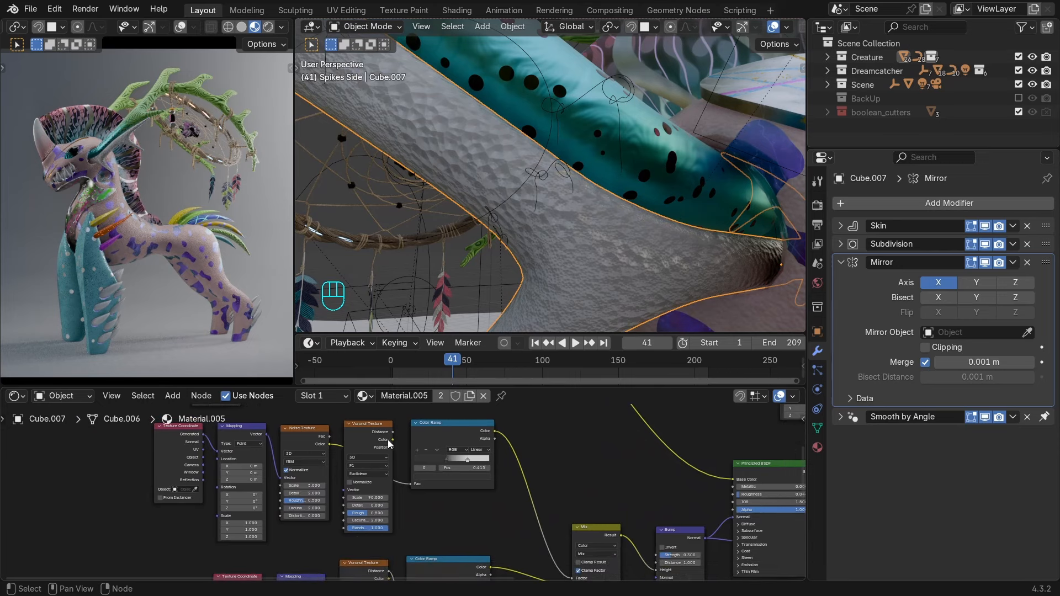
key("g")
left_click(56, 436)
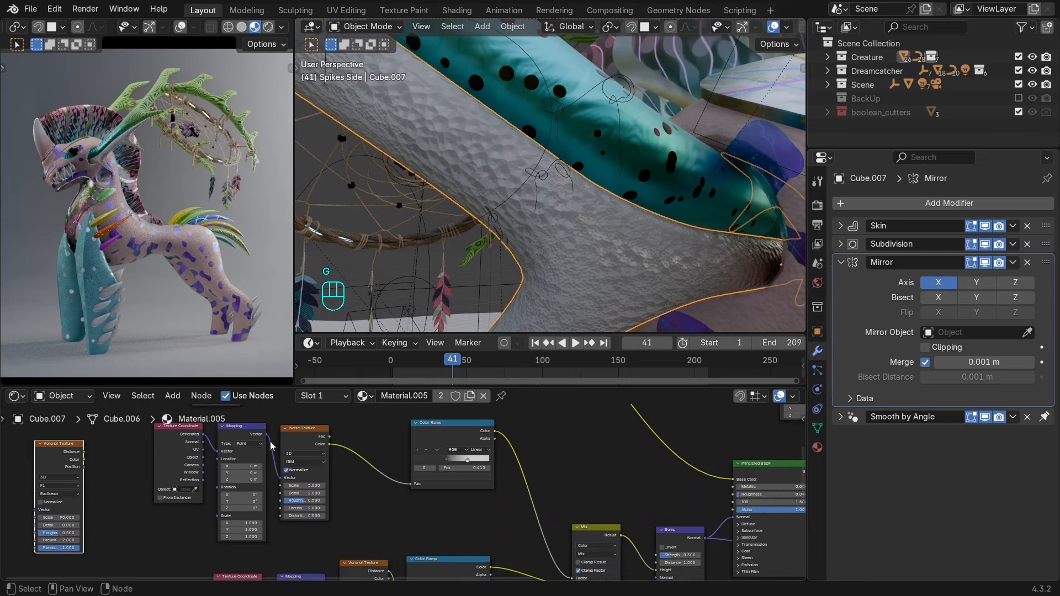
scroll(321, 464, "up", 1)
middle_click_drag(370, 472, 426, 489)
scroll(525, 474, "up", 2)
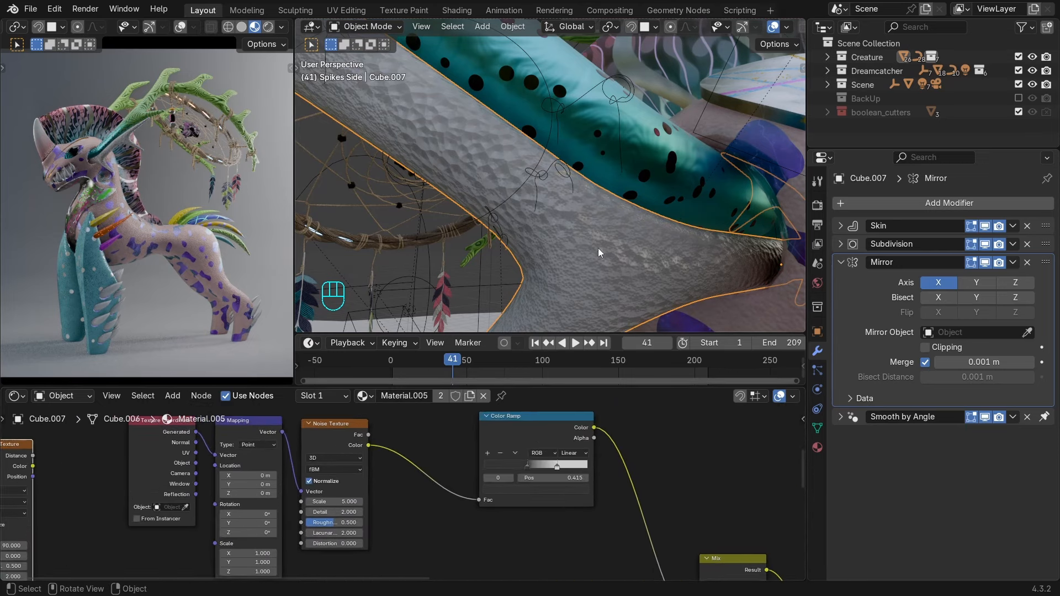
Try pure black and white for the two stops of the Noise Texture's Color Ramp, inspect the antler's bump, and undo the changes.
left_click(543, 490)
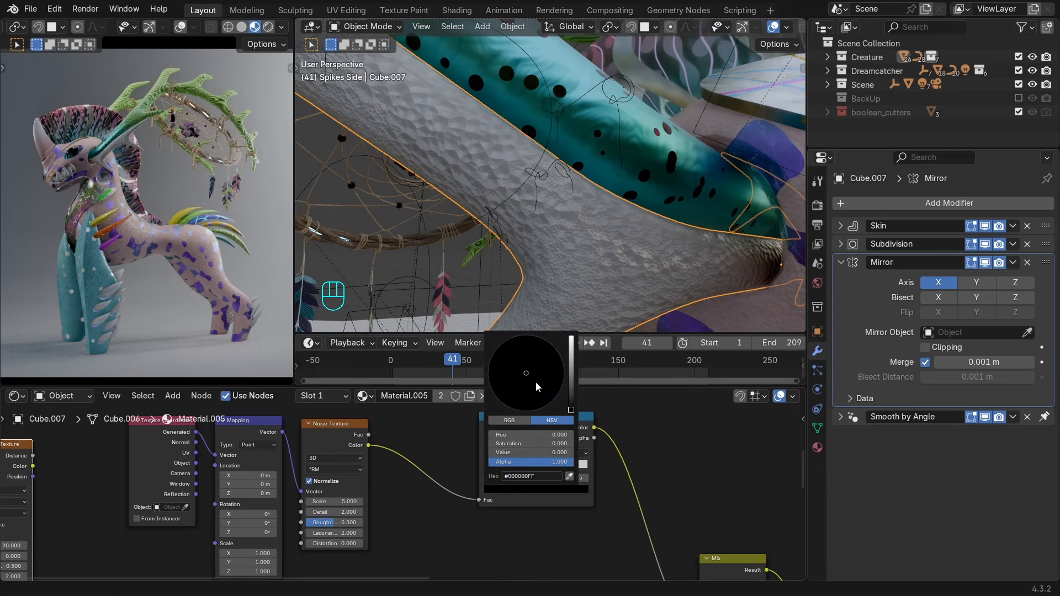
left_click(557, 467)
left_click(559, 490)
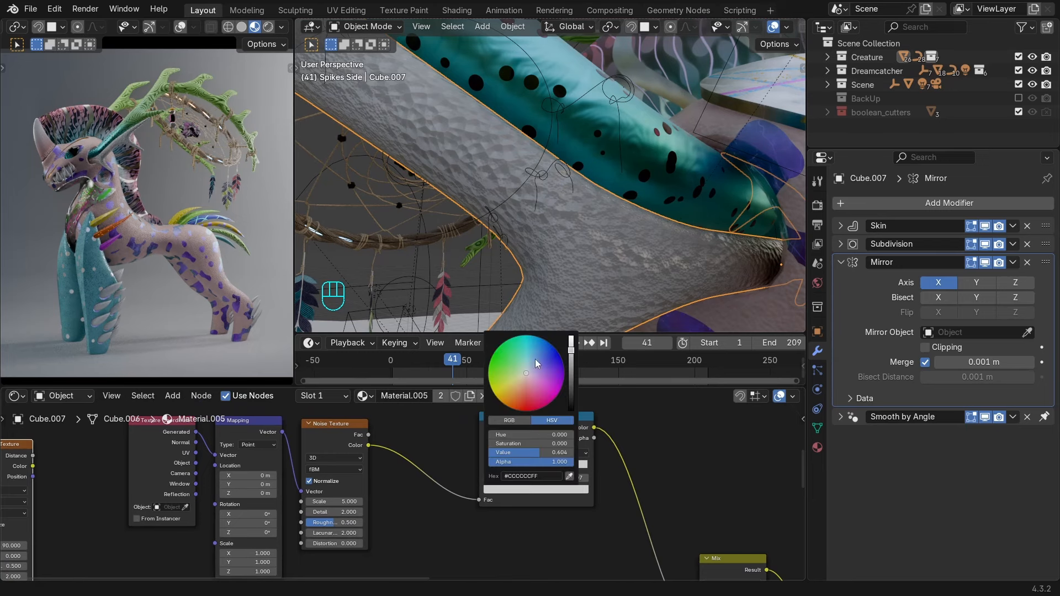
middle_click_drag(586, 133, 548, 178, "ctrl")
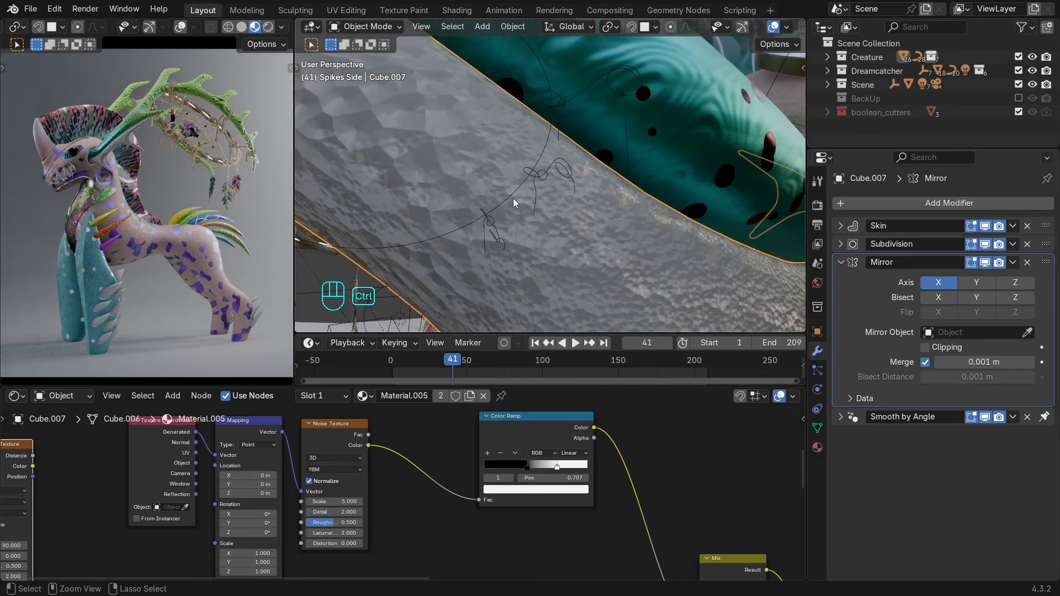
key("ctrl+z")
key("ctrl+z")
key("ctrl+z")
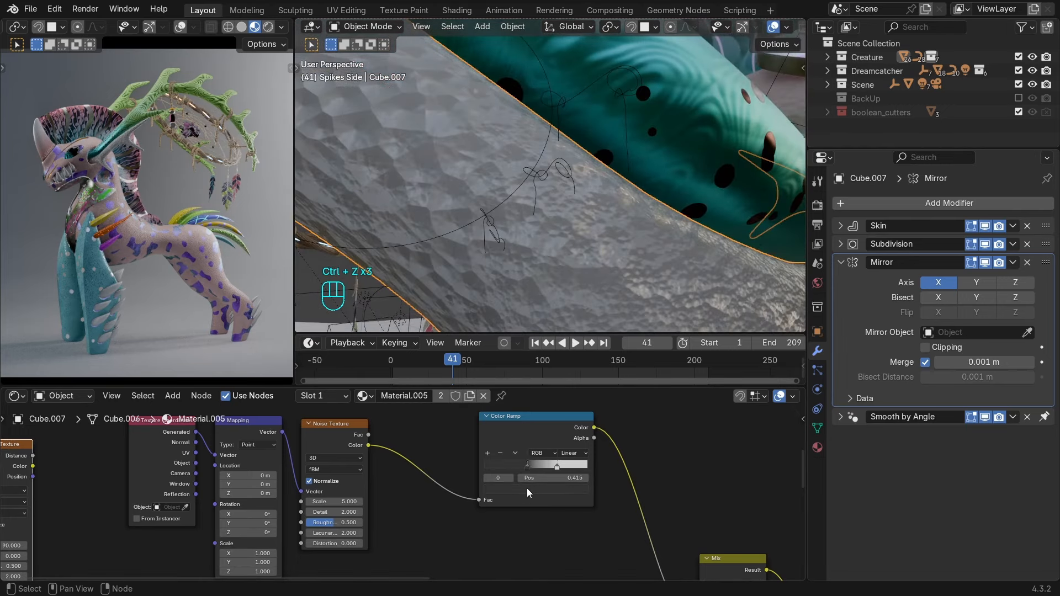
Try darker and lighter greys for the Color Ramp's first stop, compare the antler's bump, and undo the colour changes.
left_click(526, 489)
scroll(526, 374, "up", 4)
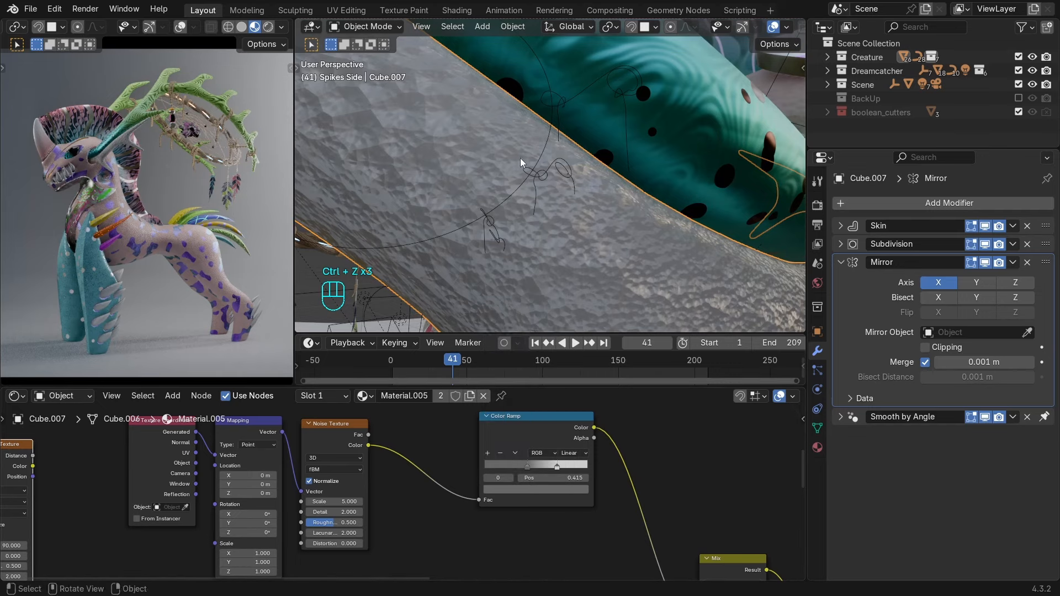
middle_click_drag(520, 158, 545, 156, "ctrl")
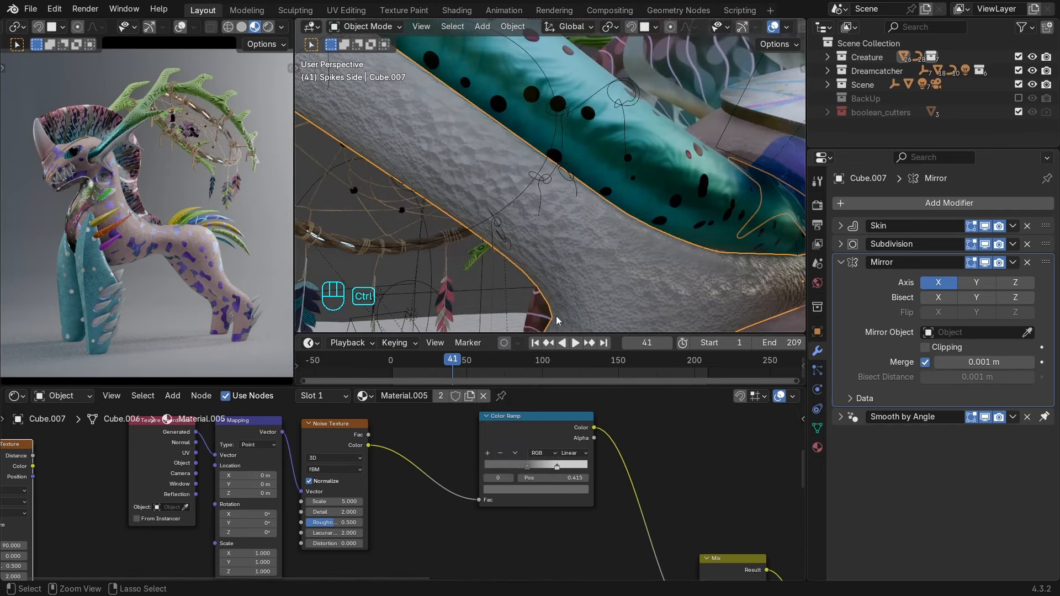
left_click(527, 488)
scroll(534, 363, "down", 5)
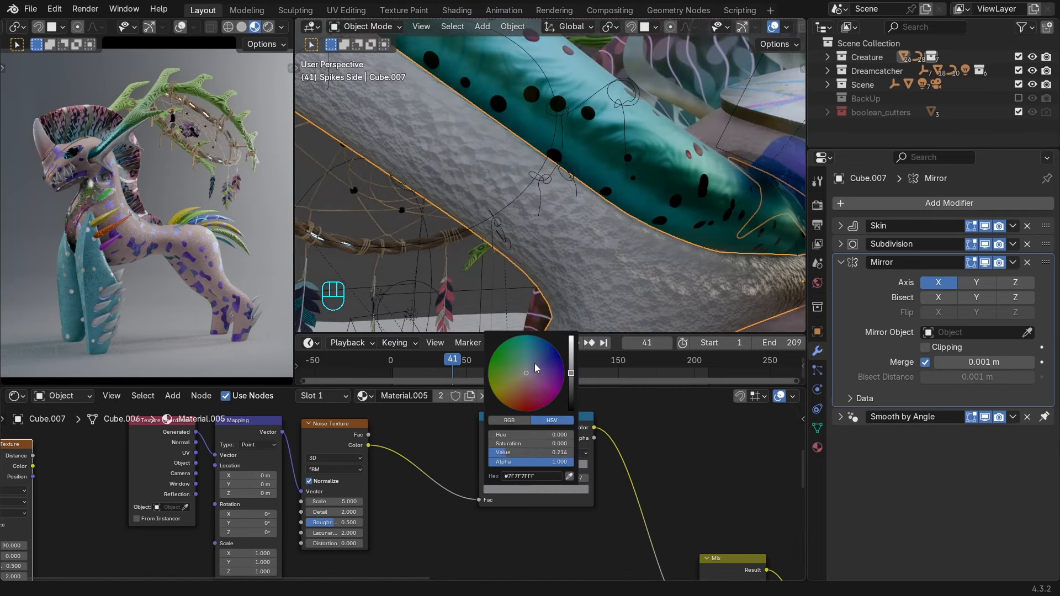
scroll(535, 365, "down", 1)
scroll(535, 366, "up", 8)
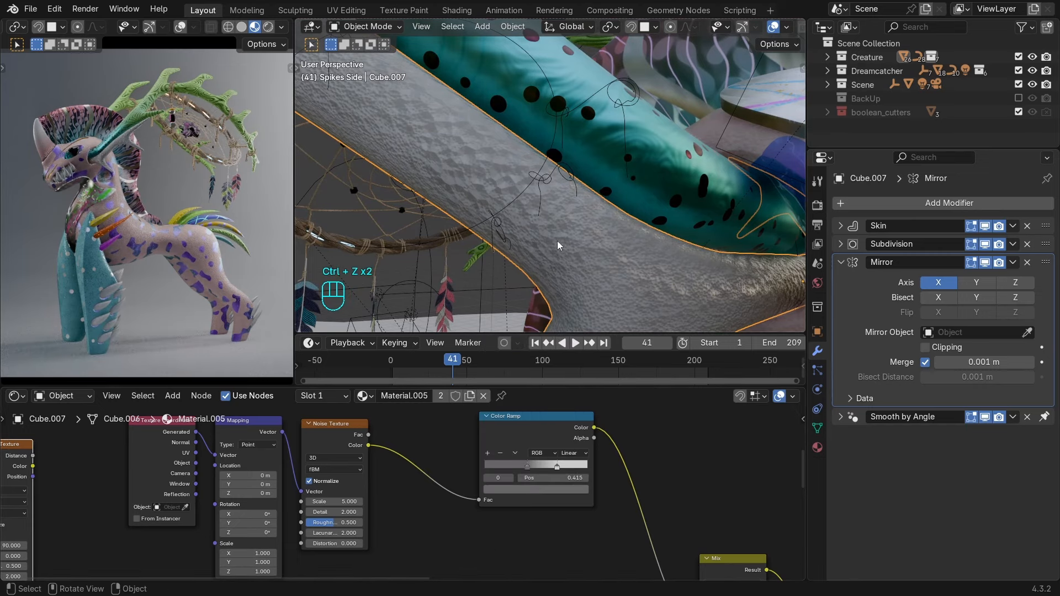
key("ctrl+z")
key("ctrl+z")
Select the horse's black eye and play the animation to watch the teal stripes move across it.
scroll(578, 224, "down", 10)
middle_click_drag(577, 225, 554, 214)
scroll(665, 195, "up", 4)
scroll(619, 211, "up", 3)
left_click(554, 213)
scroll(558, 191, "up", 8)
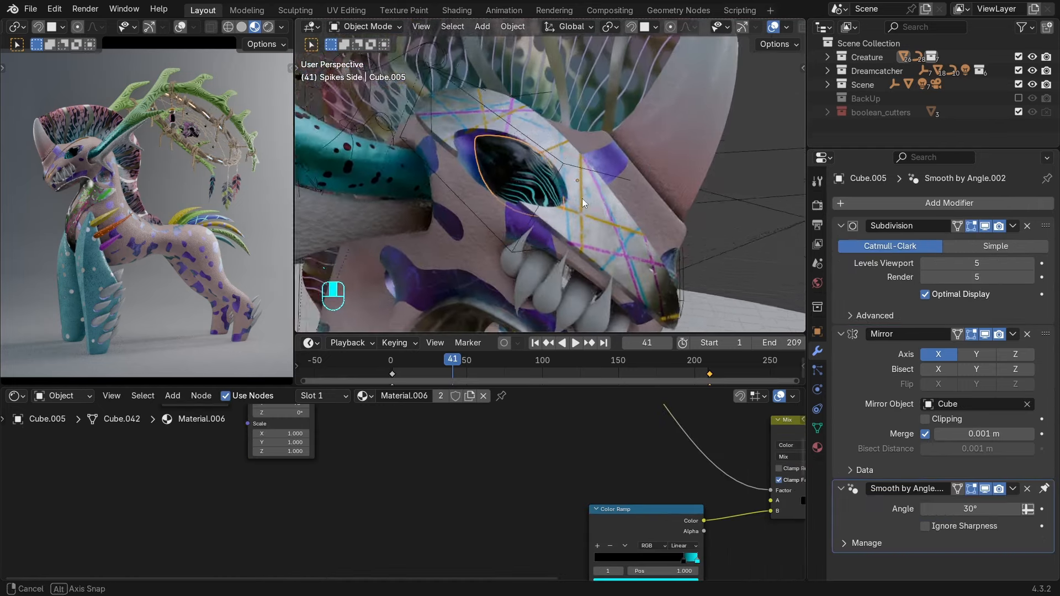
key("space")
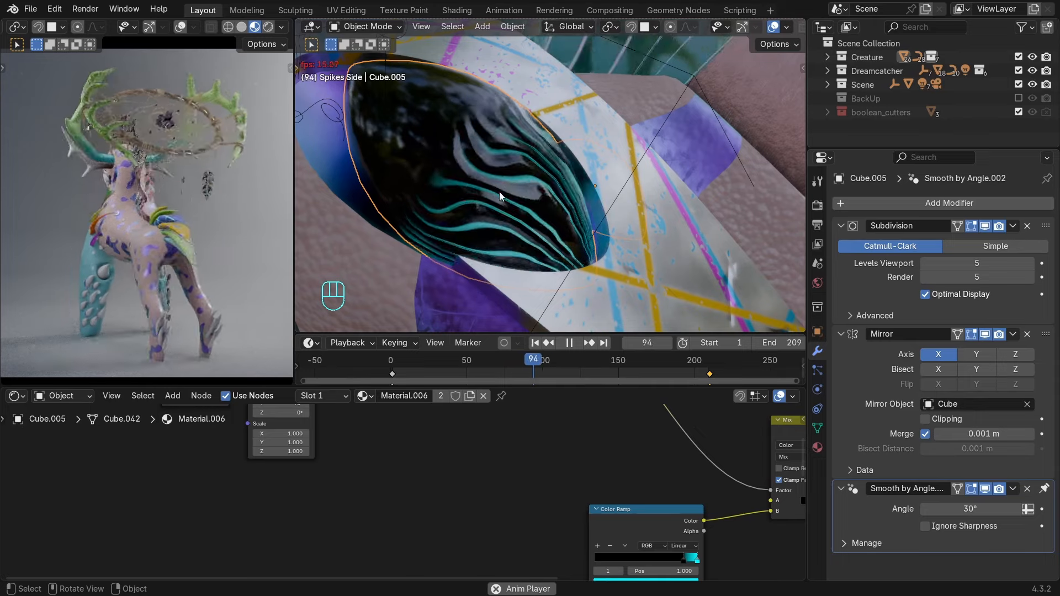
middle_click_drag(545, 209, 556, 243)
key("space")
scroll(538, 418, "down", 6)
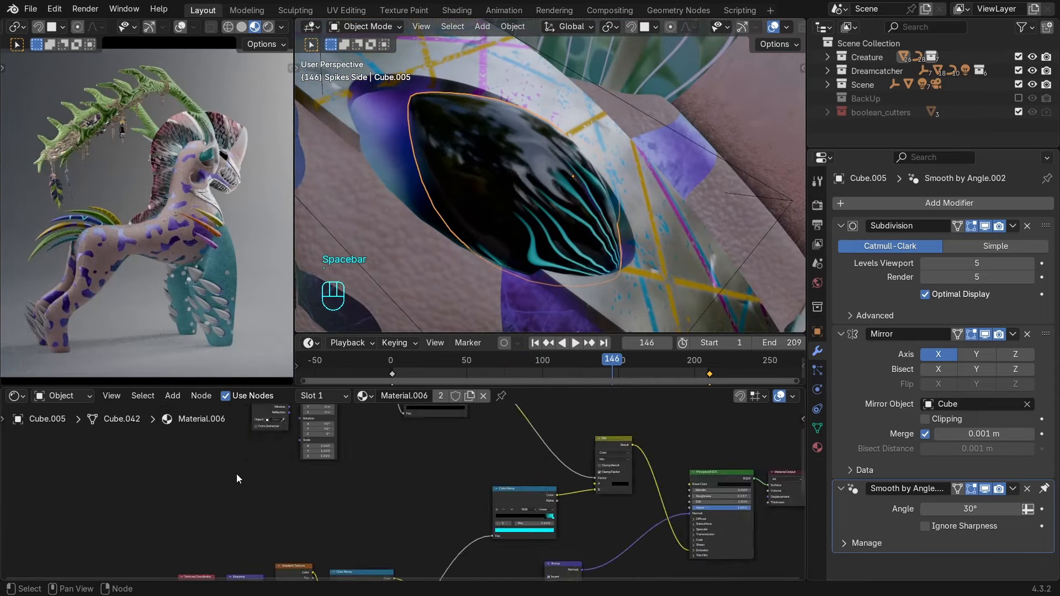
Preview the eye material's Wave Texture on its own and play the animation to watch the bands shift.
scroll(425, 505, "up", 7)
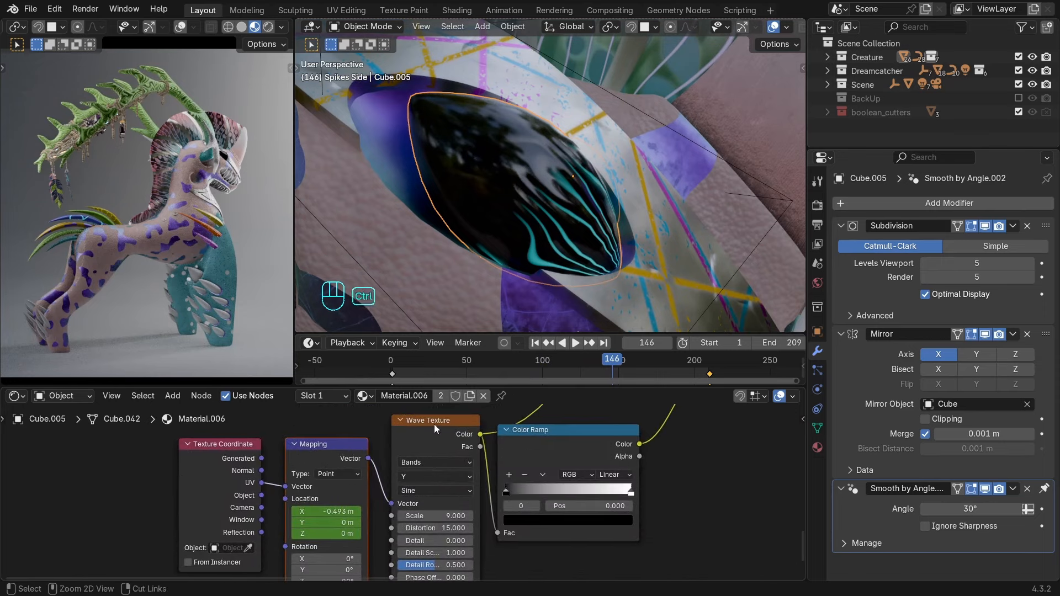
left_click(434, 424, "ctrl+shift")
key("space")
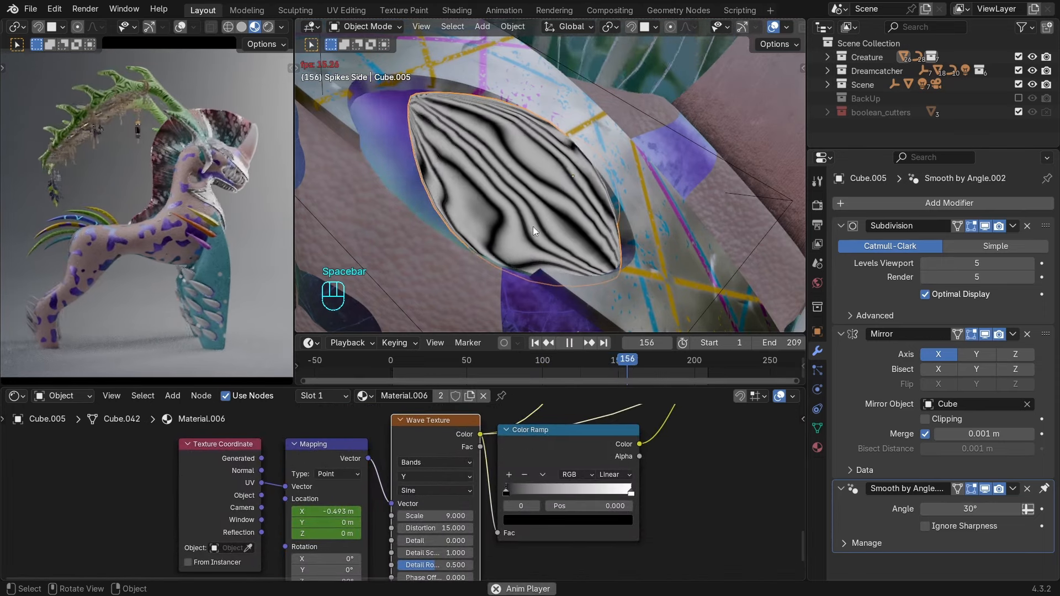
key("space")
Examine the eye material's complete node tree in a maximized node editor, following the Wave Texture to the Bump and emission branches.
scroll(633, 463, "down", 2)
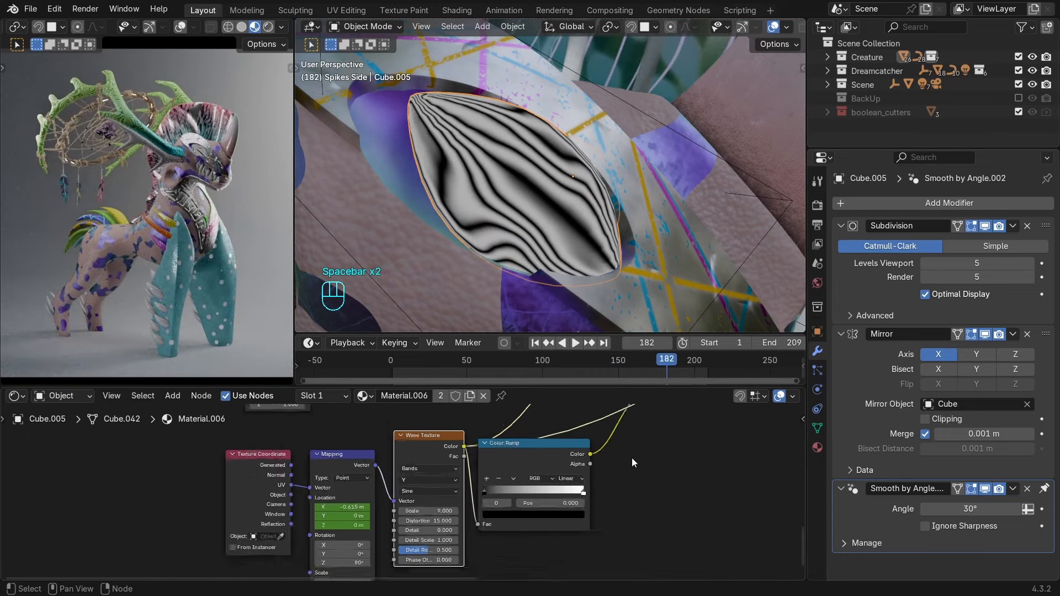
scroll(632, 462, "down", 4)
middle_click_drag(646, 453, 521, 518)
middle_click_drag(520, 470, 497, 499)
scroll(507, 486, "down", 3)
middle_click_drag(555, 463, 559, 498)
scroll(531, 457, "up", 1)
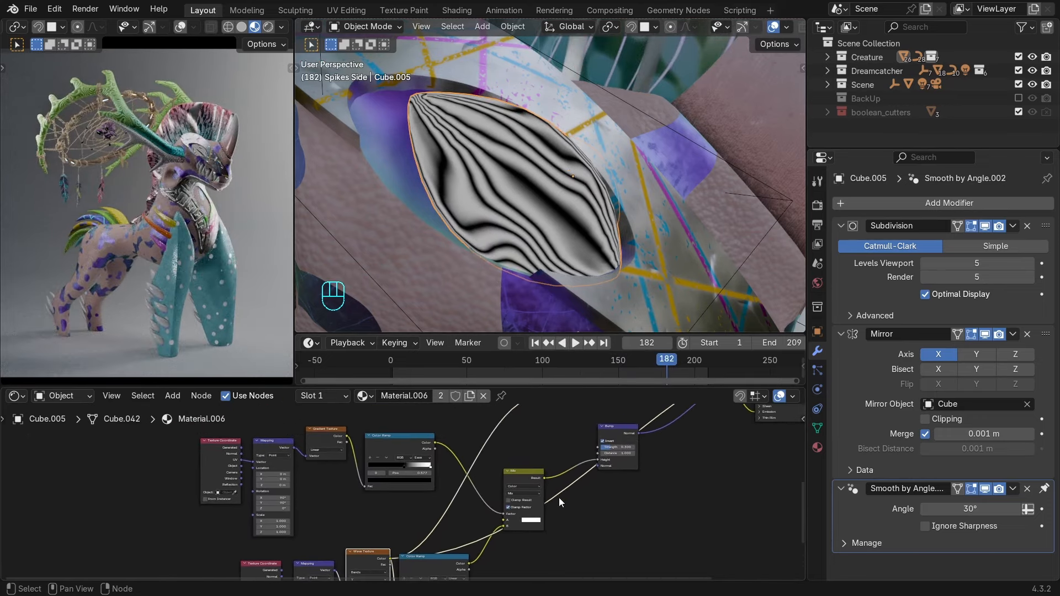
key("ctrl+space")
middle_click_drag(717, 300, 558, 392)
scroll(557, 392, "down", 1)
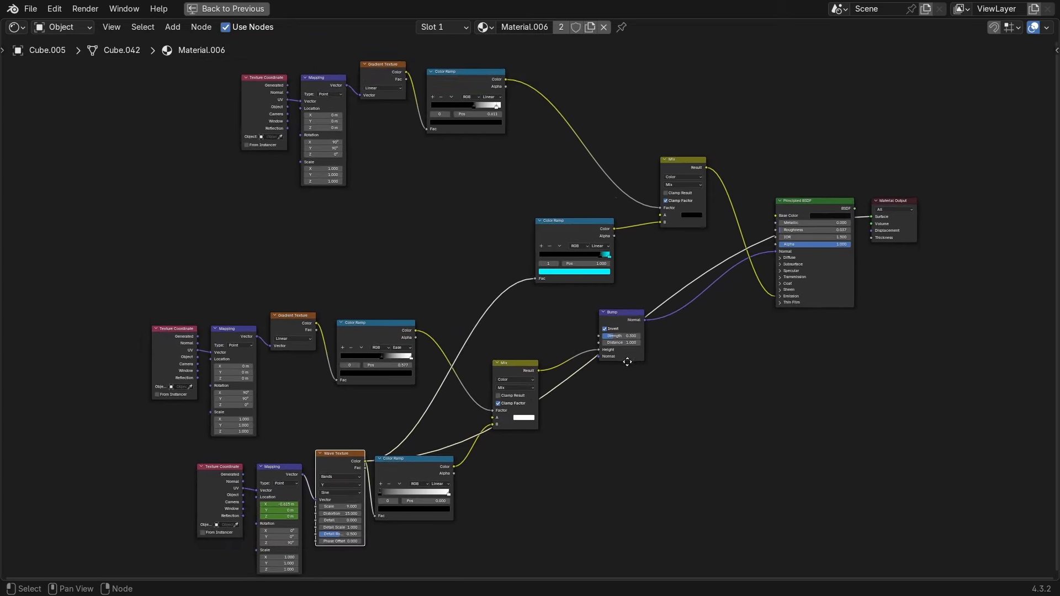
middle_click_drag(627, 362, 623, 370)
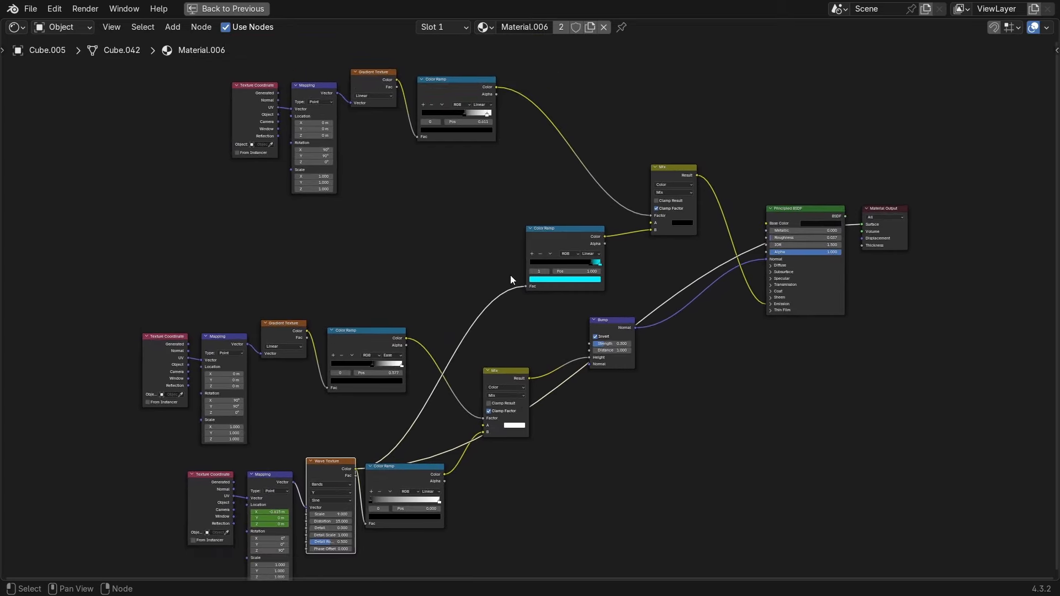
key("ctrl+space")
Preview the cyan Color Ramp and the Mix node that combines it with the Gradient Texture mask on the eye.
middle_click_drag(499, 481, 551, 522)
scroll(498, 495, "up", 2)
middle_click_drag(492, 537, 483, 492)
left_click(458, 509, "ctrl+shift")
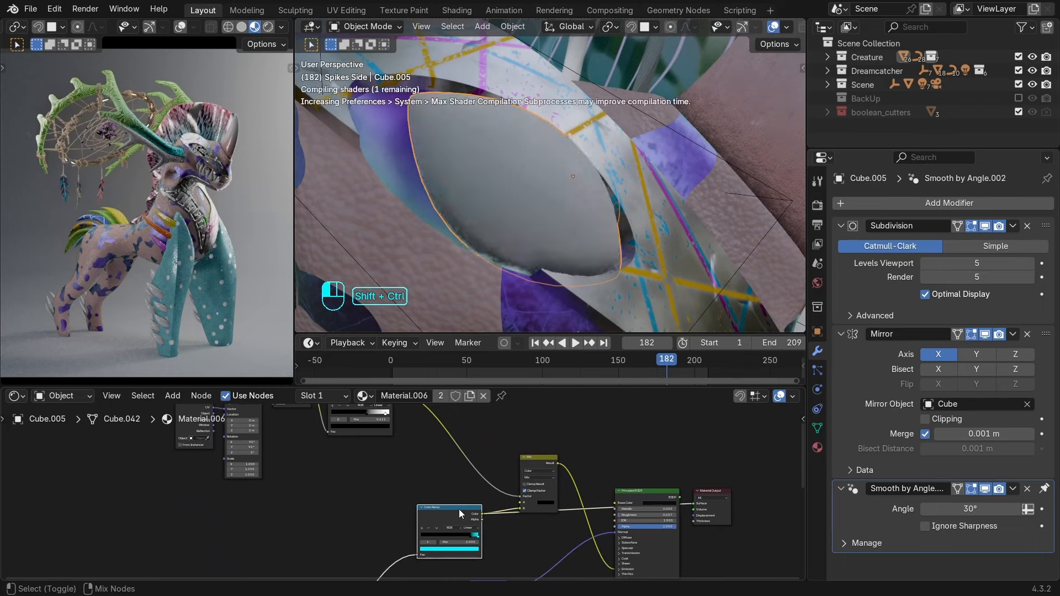
left_click(542, 462, "ctrl+shift")
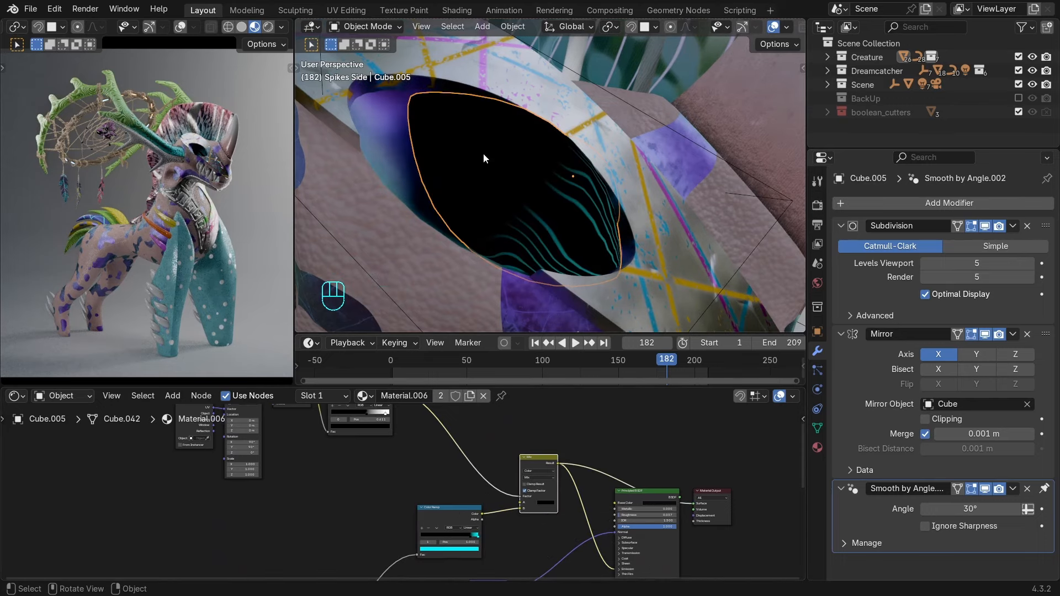
middle_click_drag(446, 459, 460, 490)
middle_click_drag(335, 439, 383, 468)
scroll(383, 469, "up", 3)
scroll(263, 465, "up", 1)
middle_click_drag(525, 509, 300, 439)
scroll(462, 484, "down", 1)
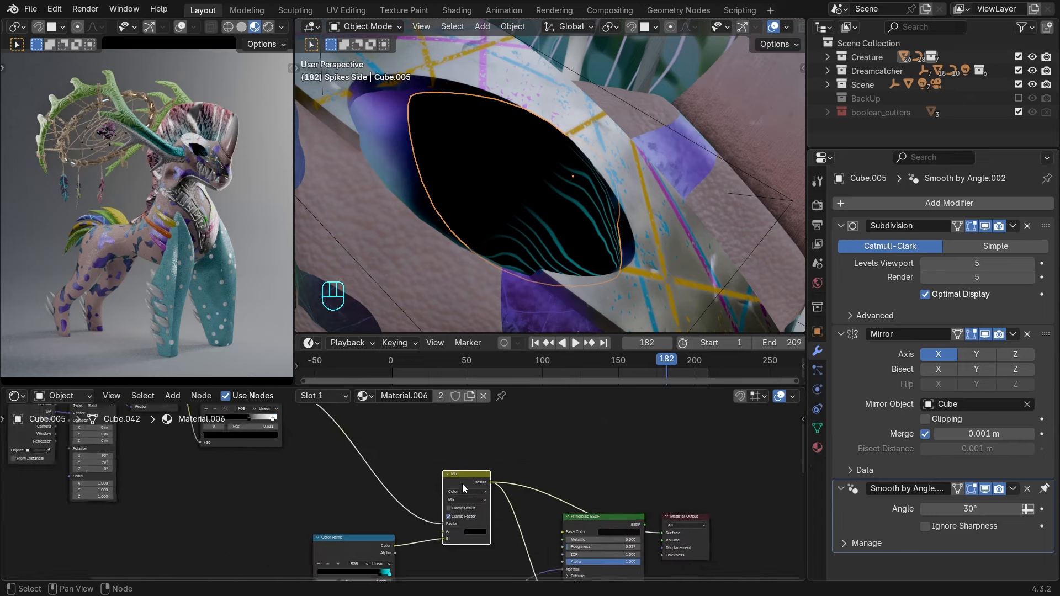
Restore the eye's Principled BSDF output, play the animation, and inspect the stripes up close and across the face.
middle_click_drag(546, 491, 474, 442)
key("space")
key("space")
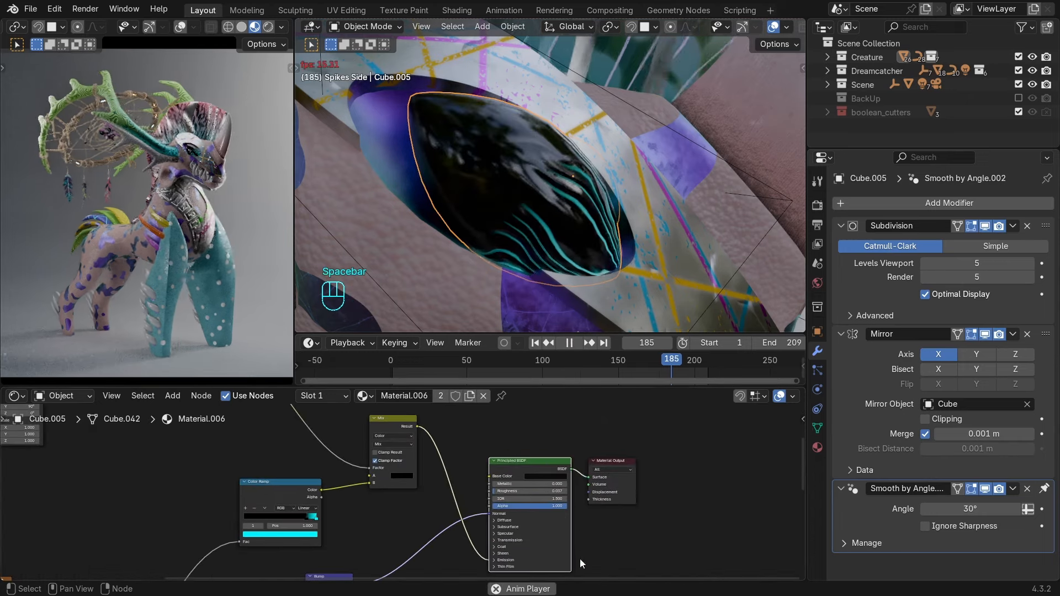
middle_click_drag(580, 558, 591, 460)
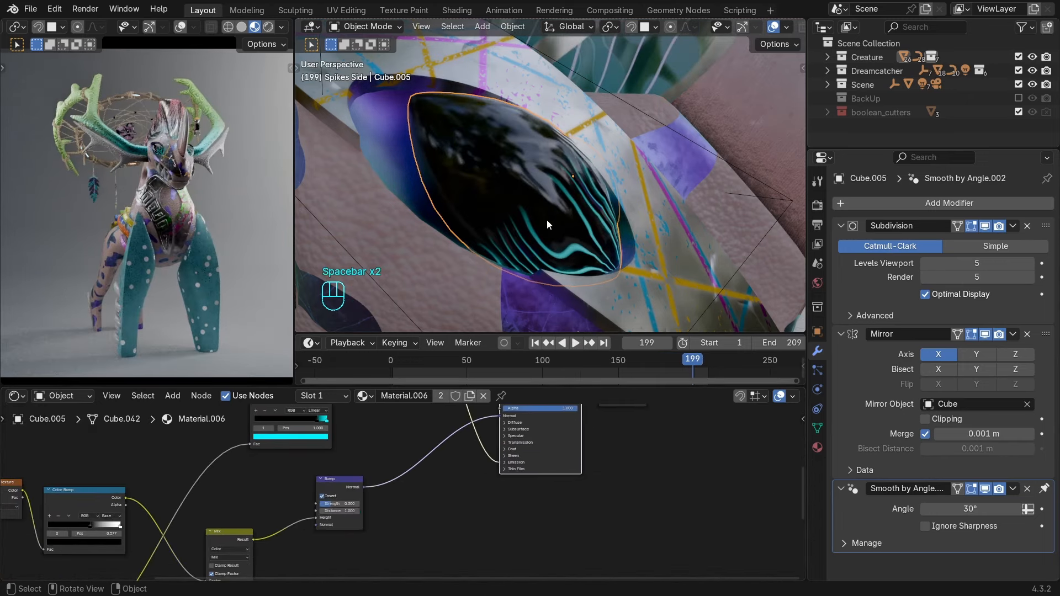
key("space")
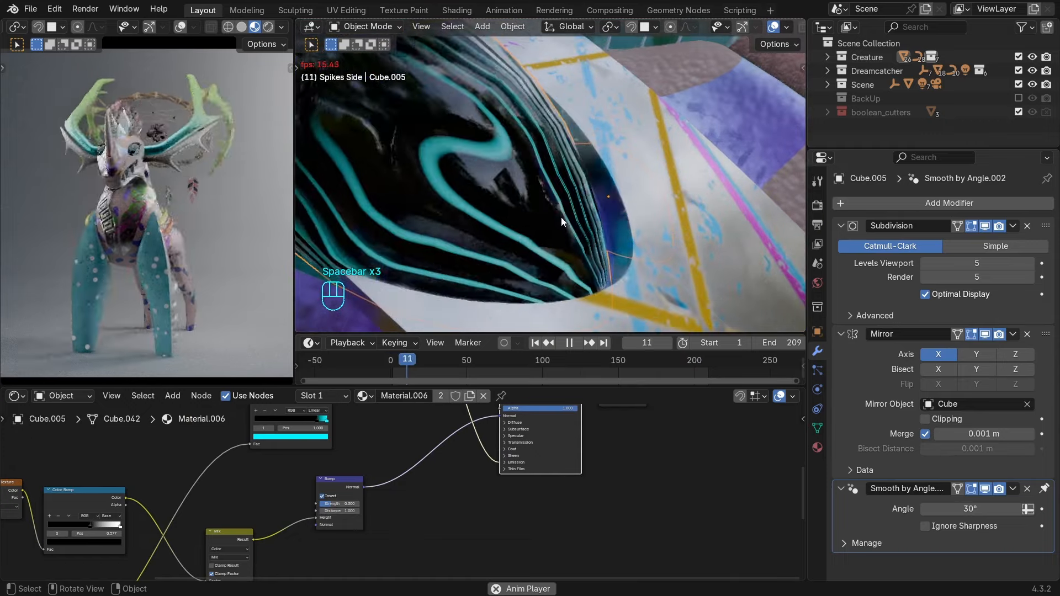
scroll(577, 210, "down", 5)
middle_click_drag(577, 210, 520, 237)
key("space")
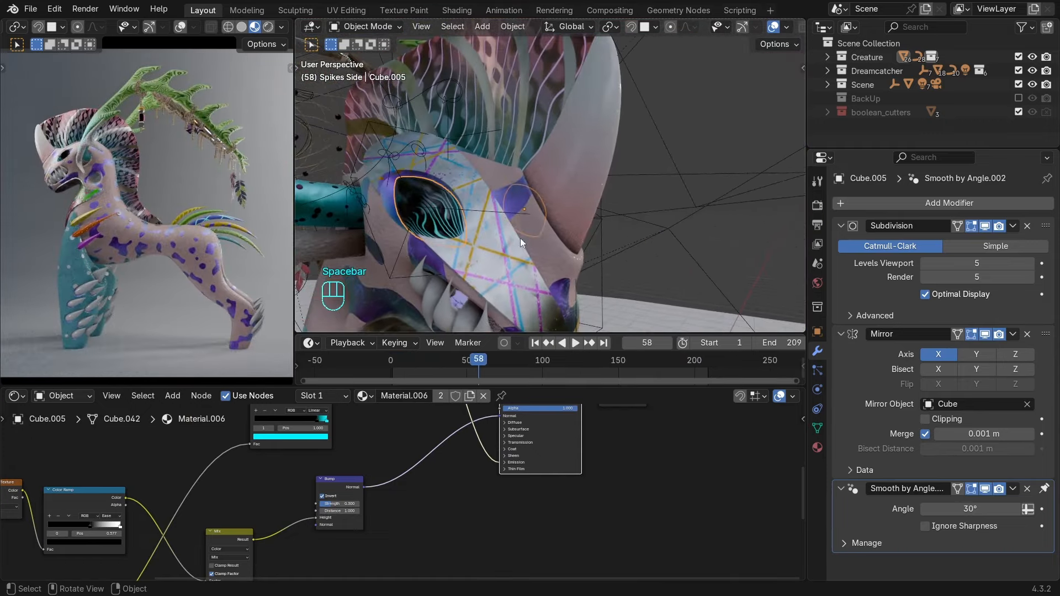
Select the horse's horn and examine its node tree and the rough transition at its base.
scroll(581, 233, "up", 4)
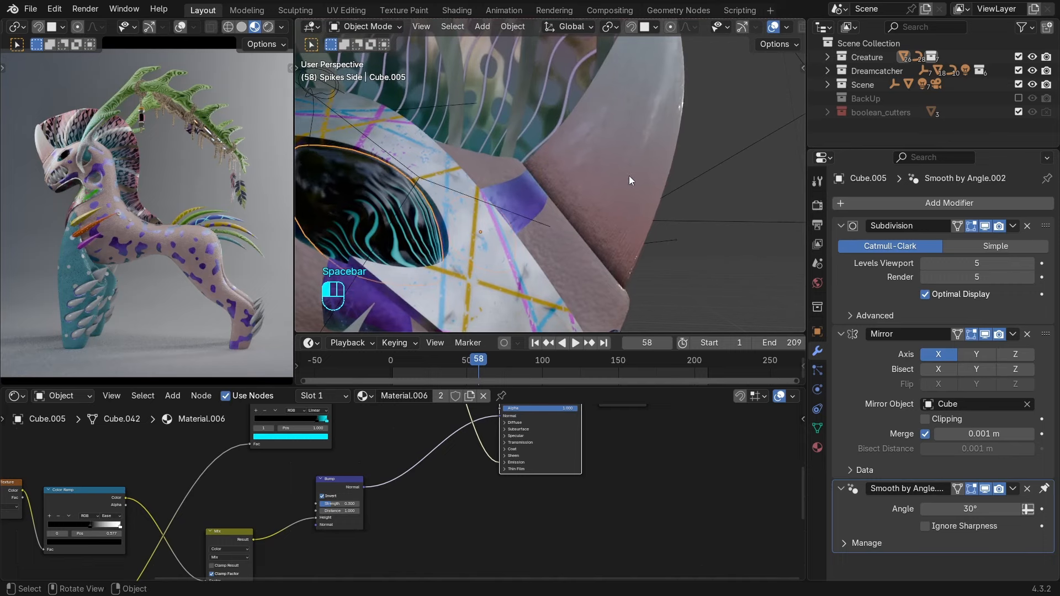
left_click(592, 318)
scroll(355, 449, "down", 6)
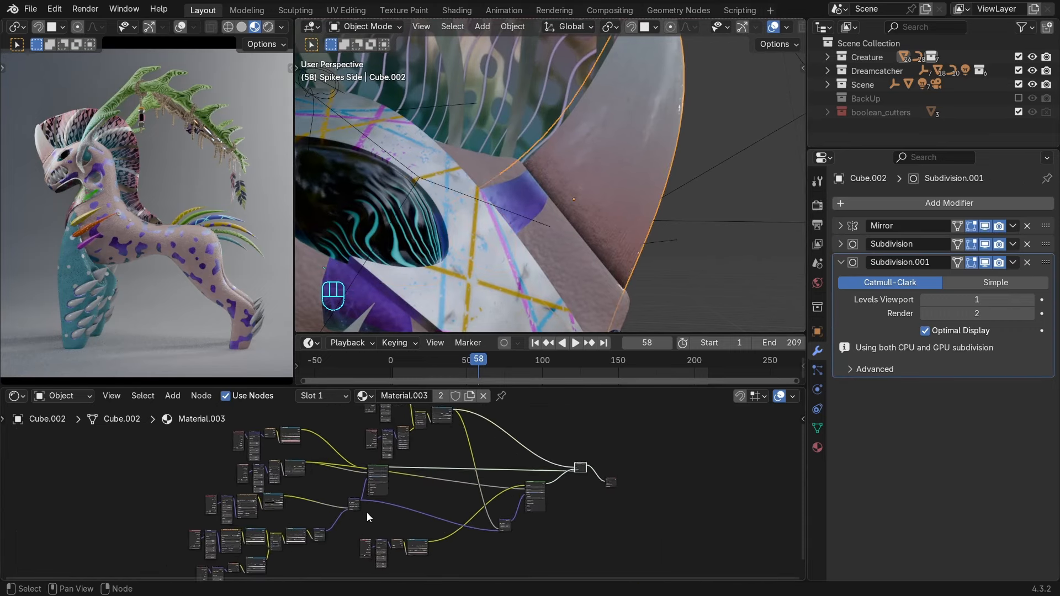
scroll(645, 229, "up", 2)
scroll(645, 229, "up", 3)
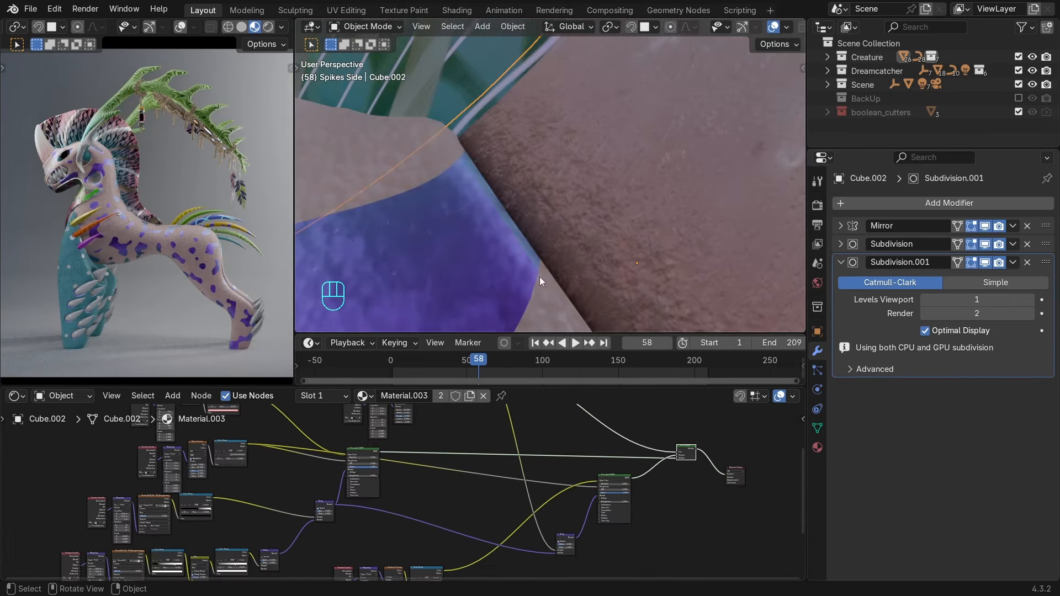
scroll(514, 535, "up", 6)
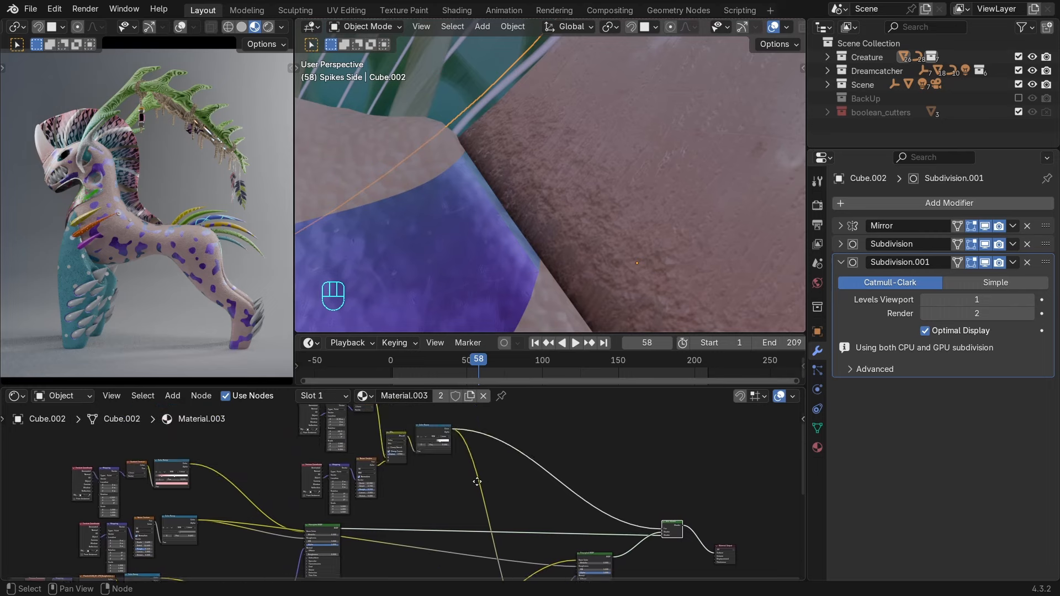
Preview the horn's mask Color Ramp and examine the Gradient and Noise Texture branches feeding it in a maximized node editor.
left_click(473, 439, "ctrl+shift")
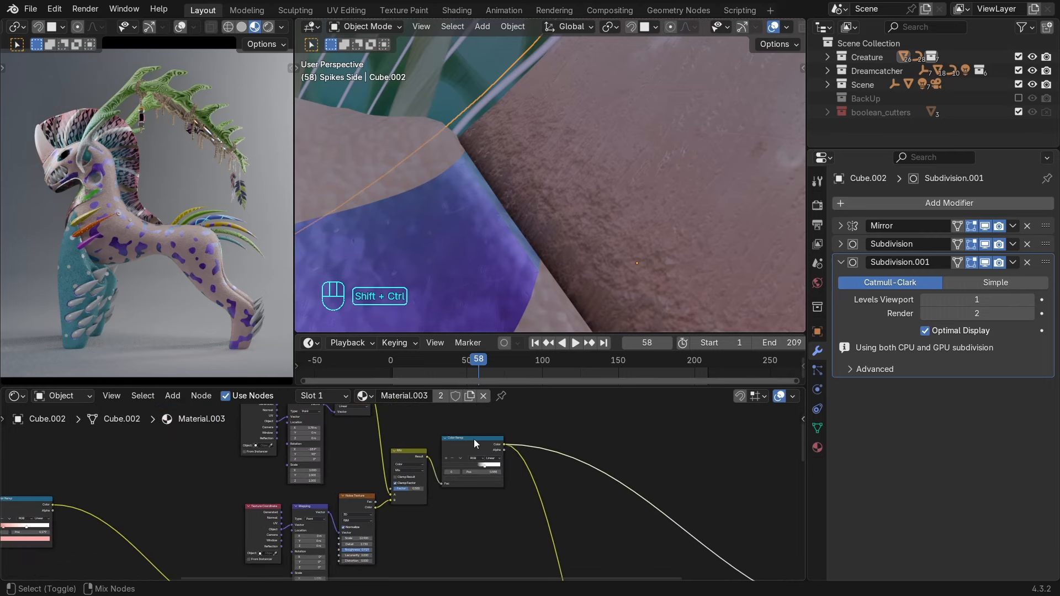
scroll(620, 208, "down", 3)
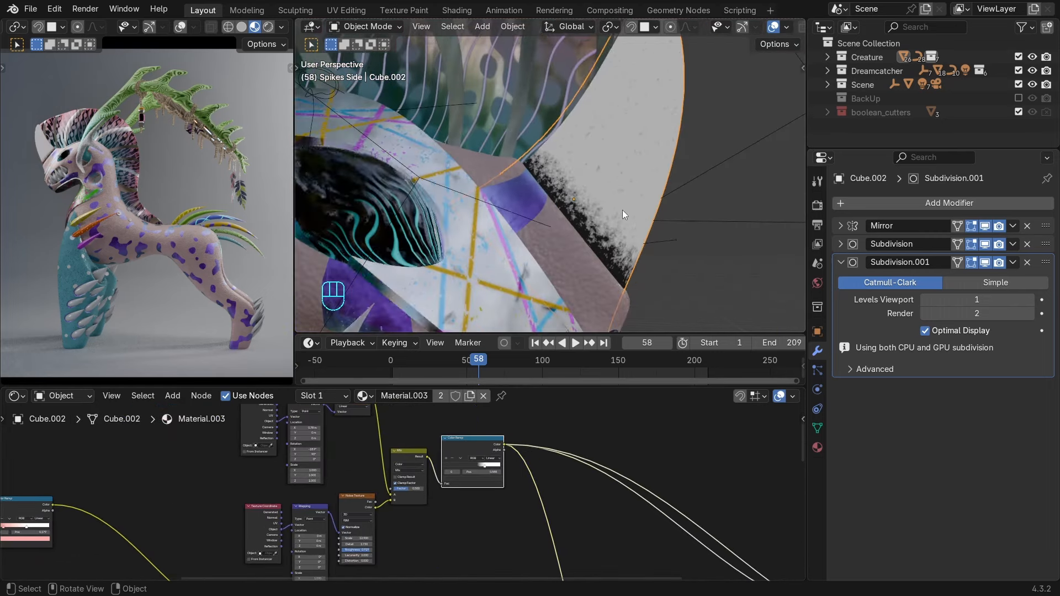
key("ctrl+space")
scroll(506, 260, "up", 4)
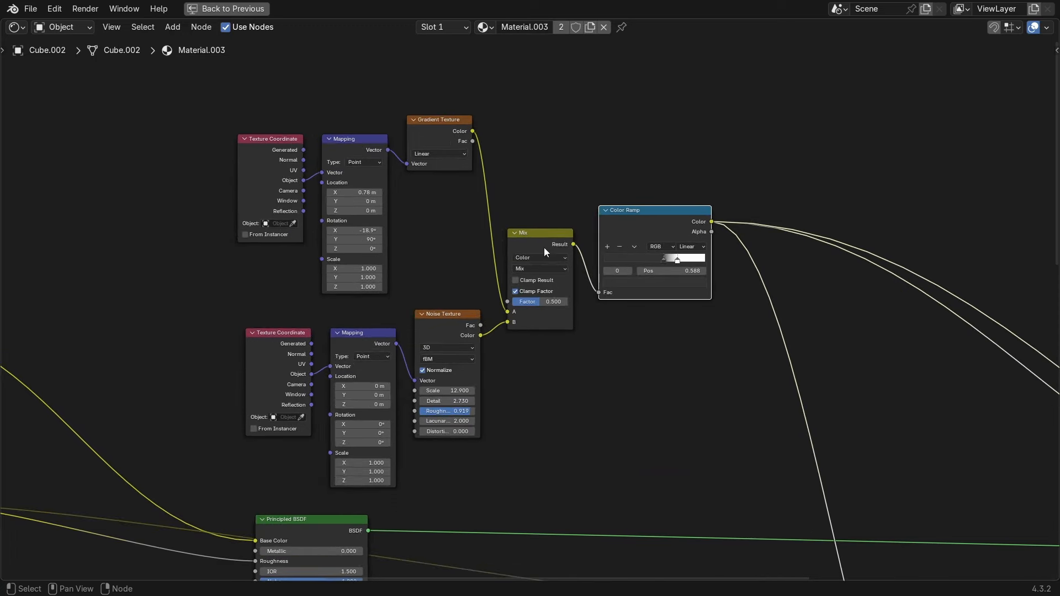
middle_click_drag(547, 250, 546, 275)
Compress the vertical spread of the upper Texture Coordinate, Mapping and Gradient Texture nodes and move them closer to the Mix node.
left_click_drag(123, 112, 521, 192)
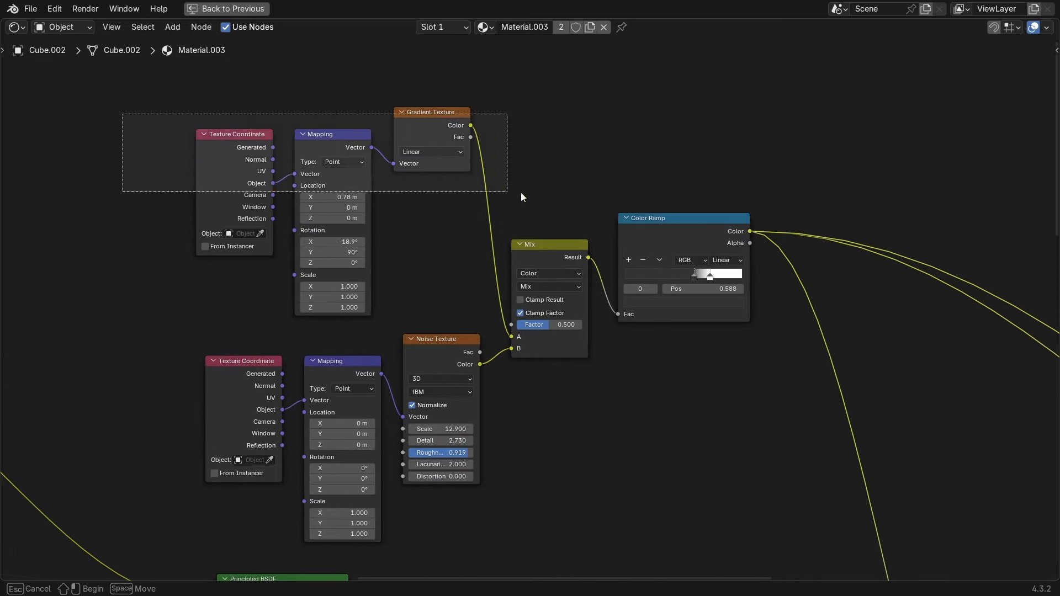
key("s")
key("y")
left_click(380, 162)
key("g")
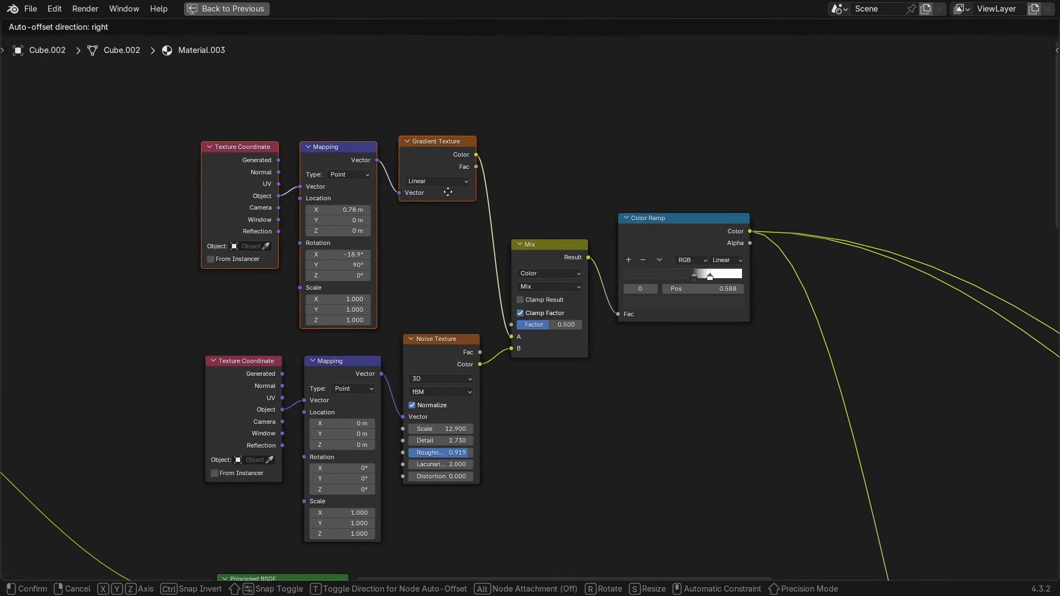
left_click(453, 209)
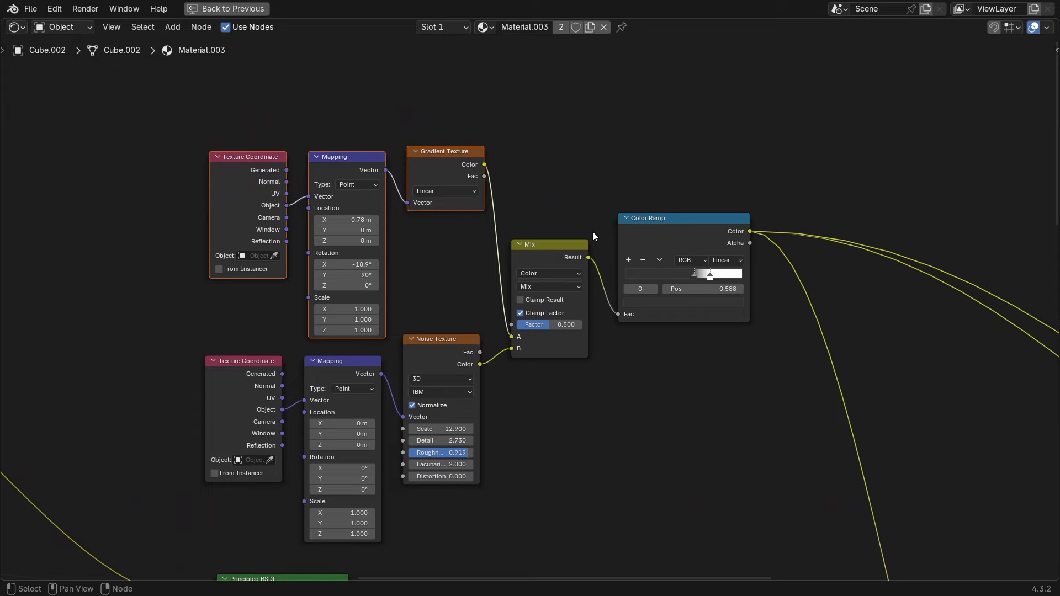
Restore the normal layout and preview the Gradient Texture, Noise Texture, Mix and Color Ramp nodes one by one on the horn.
key("ctrl+space")
mouse_move(426, 431)
middle_mouse_down()
mouse_move(455, 468)
mouse_move(409, 449)
mouse_move(417, 431)
mouse_move(436, 457)
middle_mouse_up()
left_click(371, 415, "ctrl+shift")
left_click(380, 533, "ctrl+shift")
left_click(389, 425, "ctrl+shift")
left_click(471, 502, "ctrl+shift")
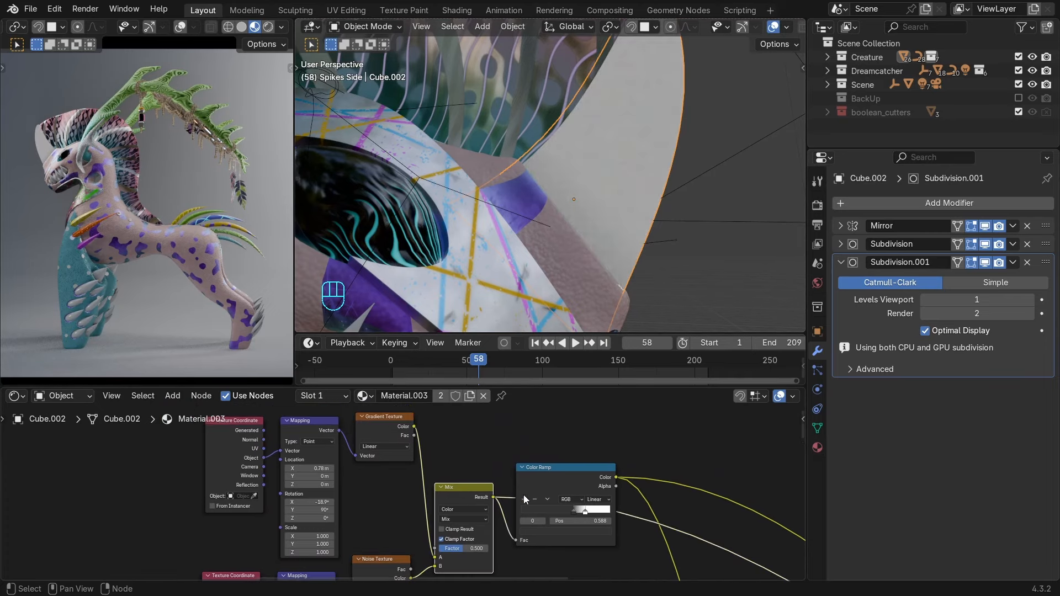
middle_click_drag(523, 494, 389, 442)
left_click(453, 423, "ctrl+shift")
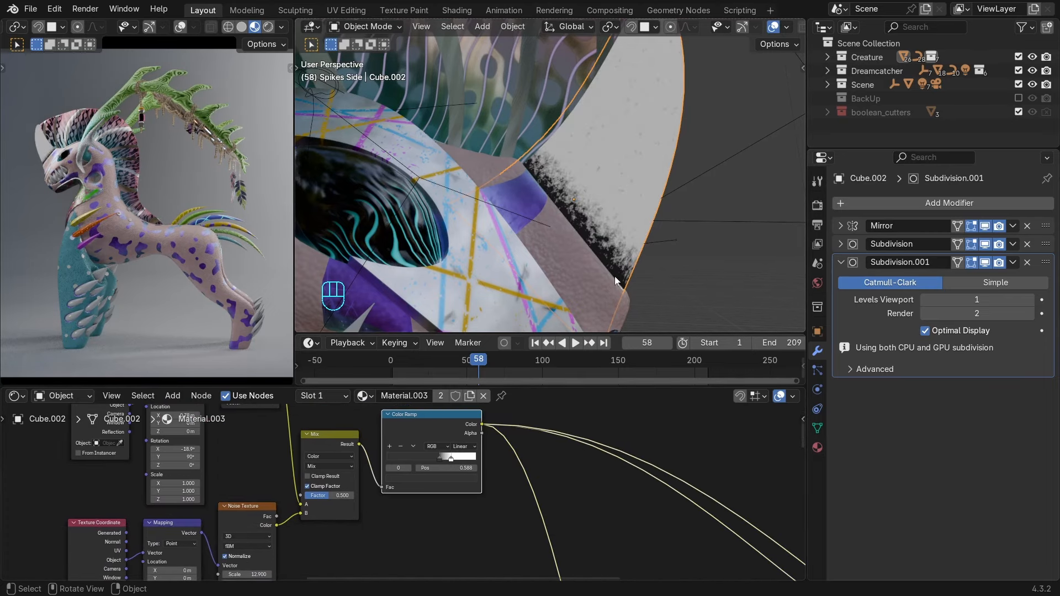
Preview the horn's second Bump and Principled BSDF nodes, restore the Mix Shader output, and inspect the horn's base from both sides.
scroll(640, 539, "down", 6)
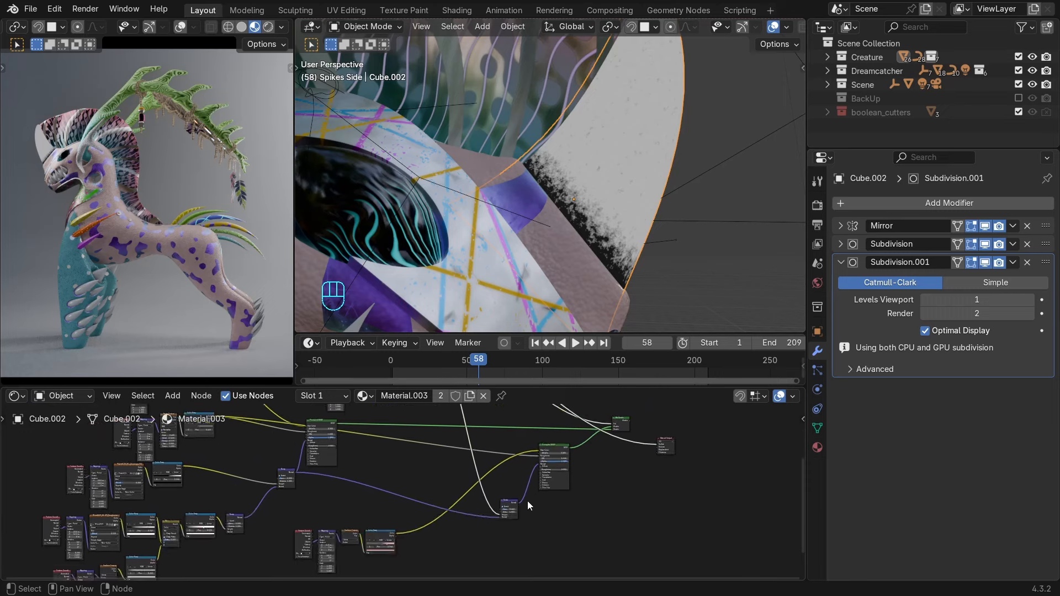
scroll(527, 505, "up", 3)
left_click(545, 510, "ctrl+shift")
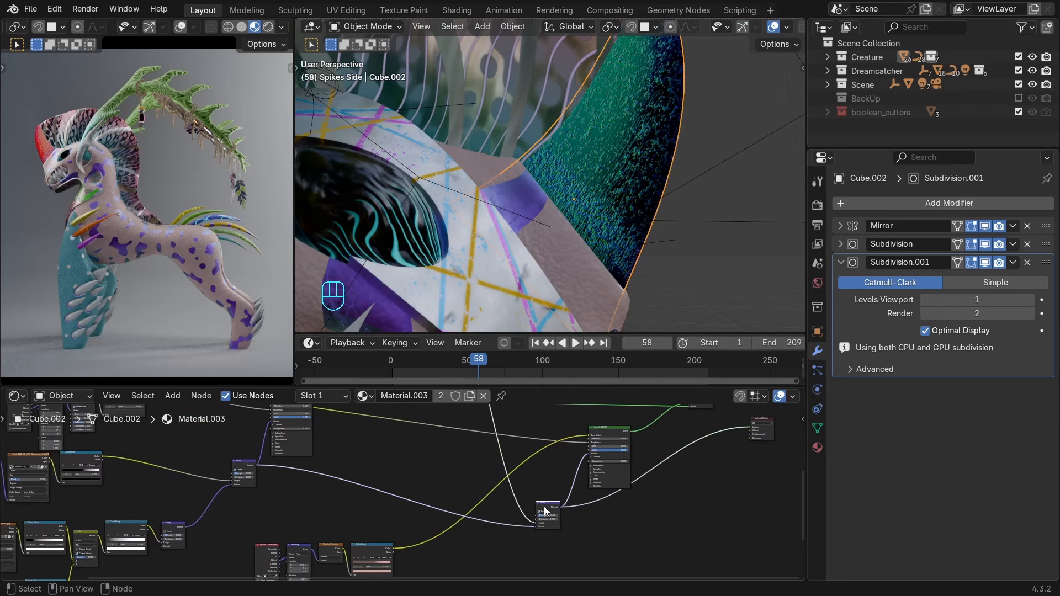
left_click(616, 430, "ctrl+shift")
middle_click_drag(702, 435, 588, 436)
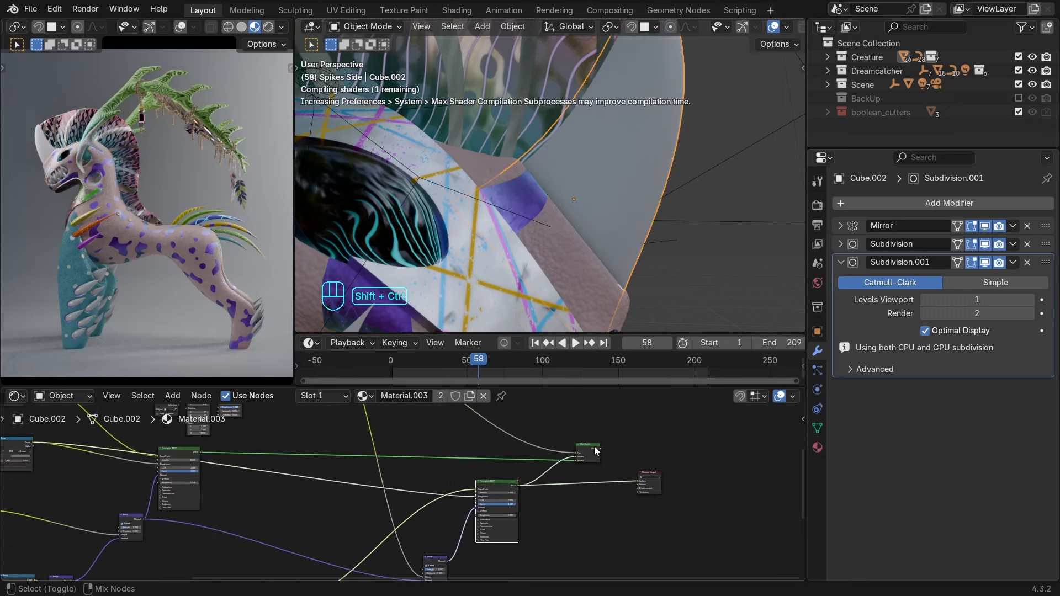
left_click(594, 446, "ctrl+shift")
middle_click_drag(652, 230, 448, 204)
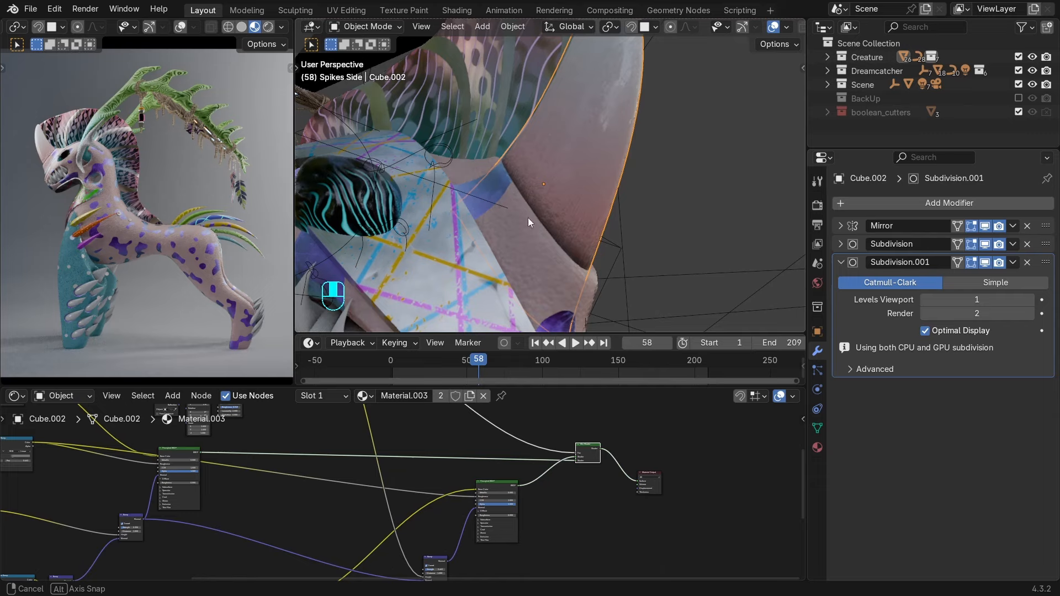
middle_click_drag(527, 217, 713, 134)
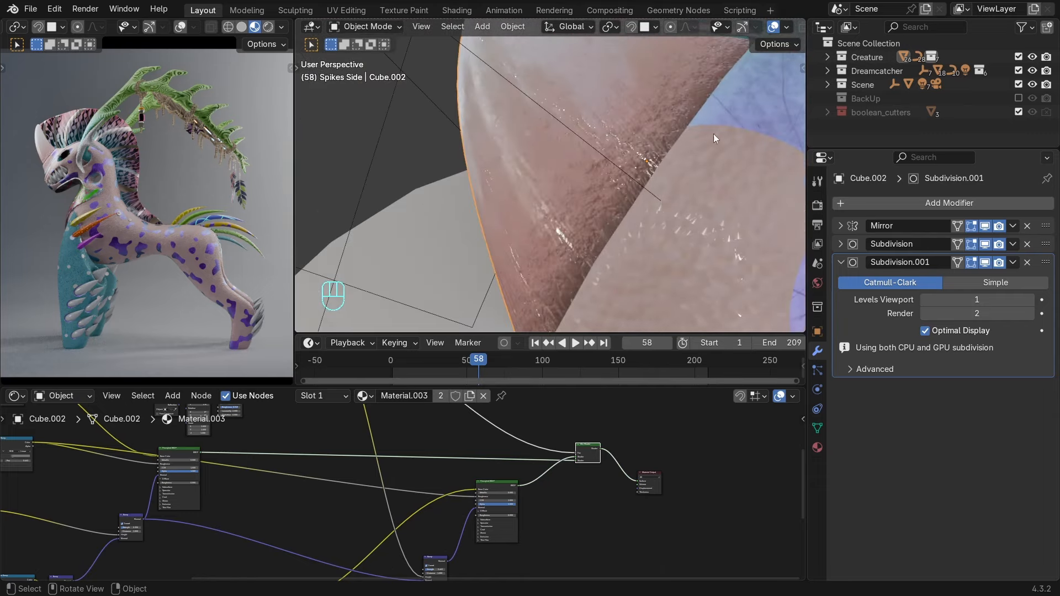
Select the horse's teeth and examine the node tree of their shared material.
scroll(632, 250, "down", 4)
middle_click_drag(604, 161, 541, 166)
scroll(541, 236, "up", 3)
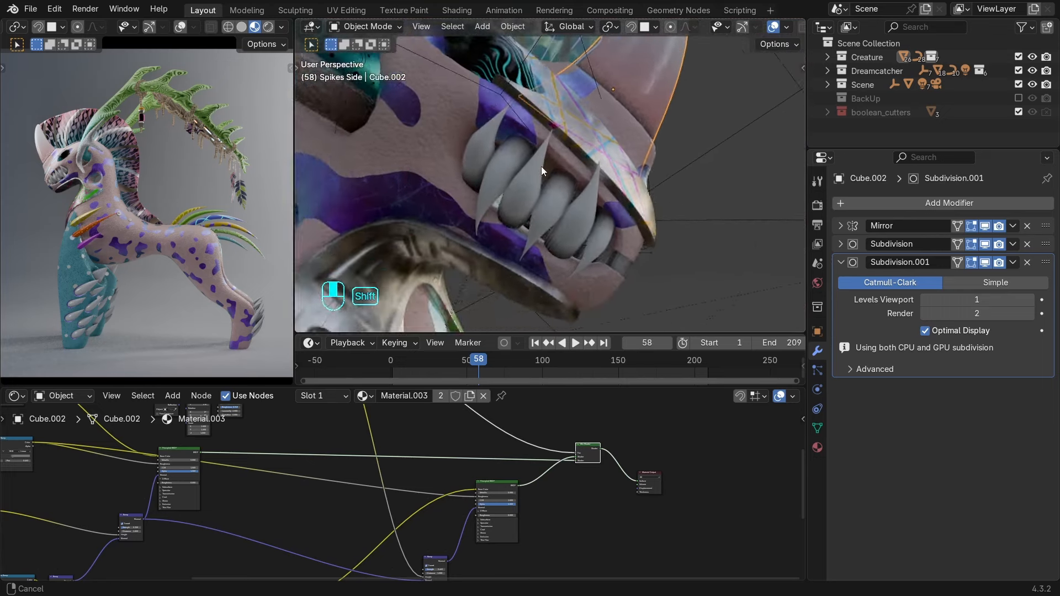
scroll(531, 216, "up", 3)
left_click(486, 137)
scroll(512, 156, "up", 2)
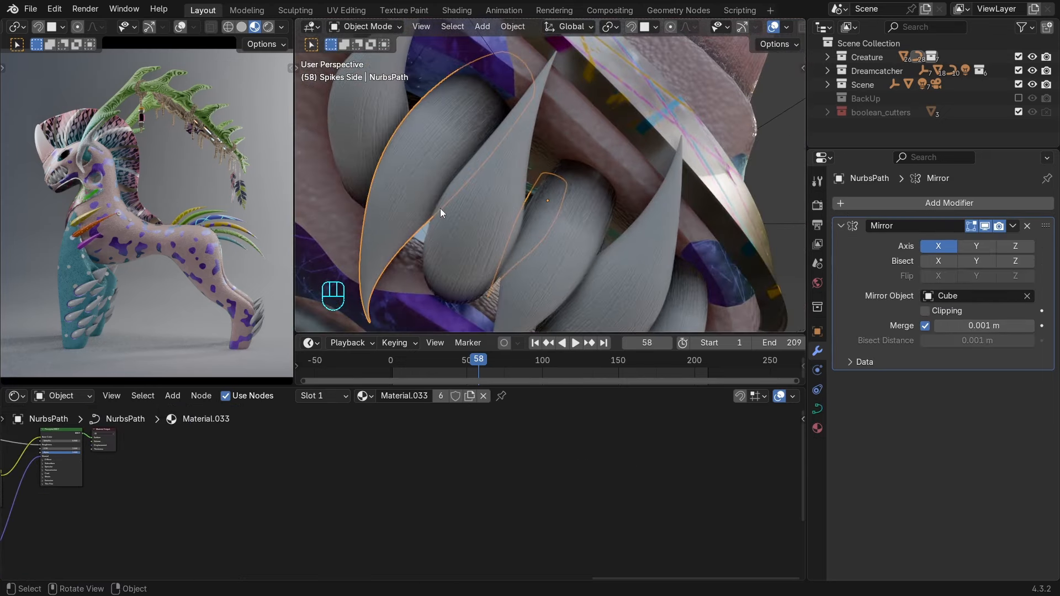
key("Home")
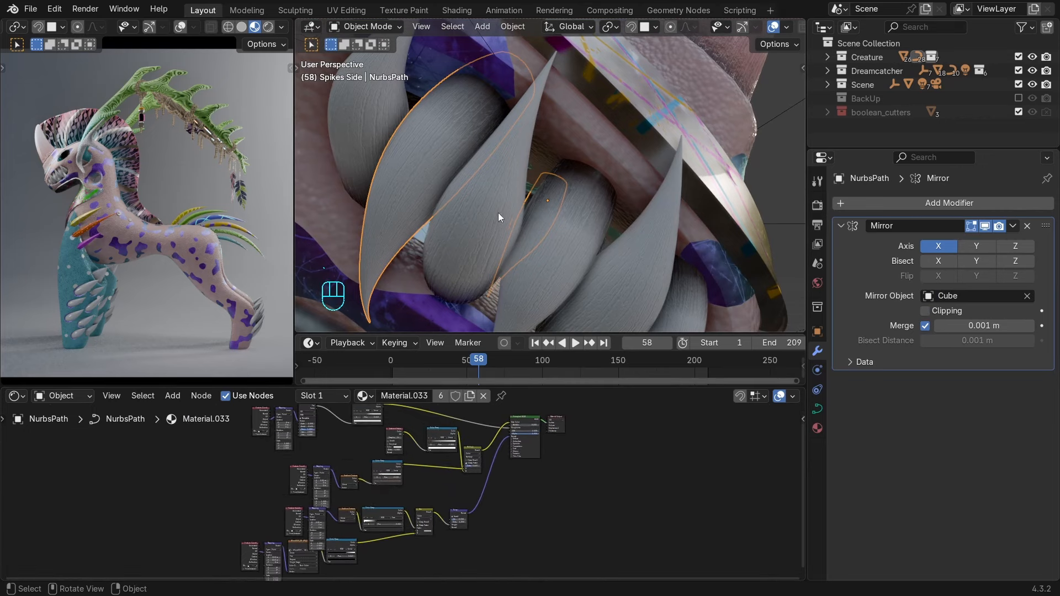
left_click(507, 240)
middle_click_drag(584, 266, 532, 224)
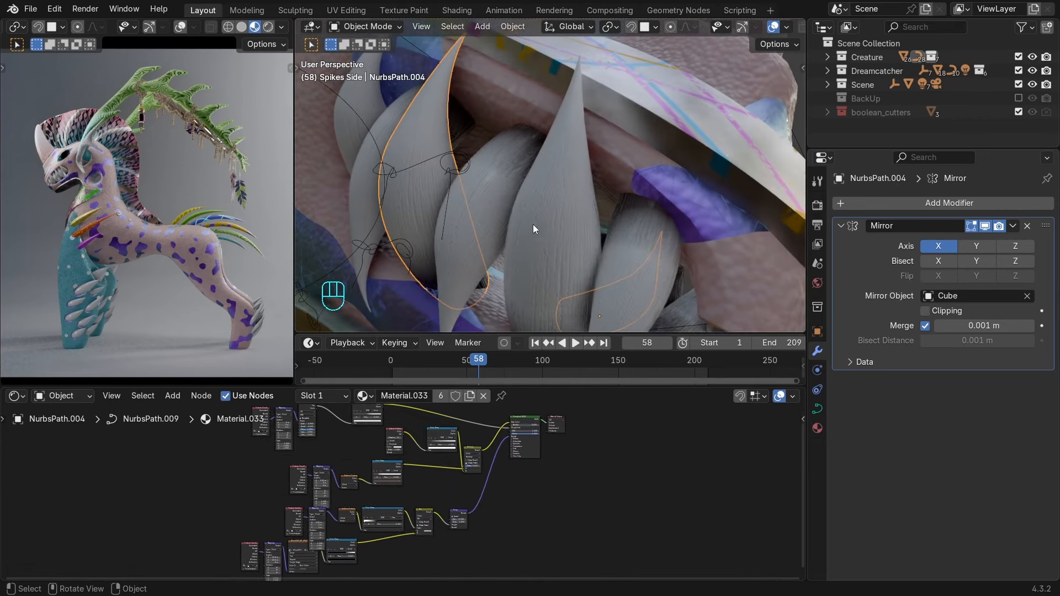
scroll(445, 505, "up", 5)
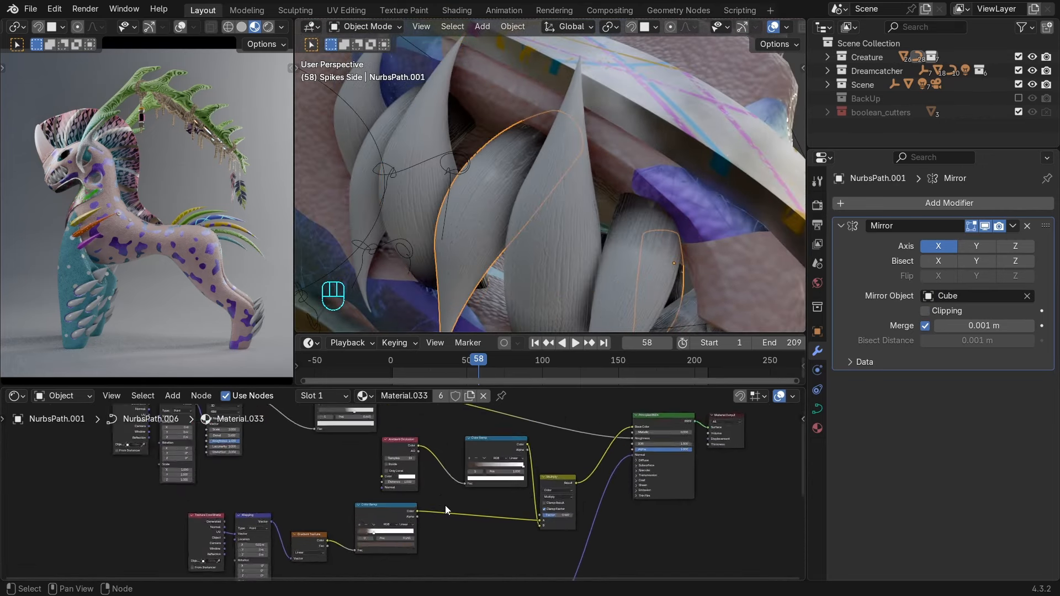
middle_click_drag(445, 505, 395, 521)
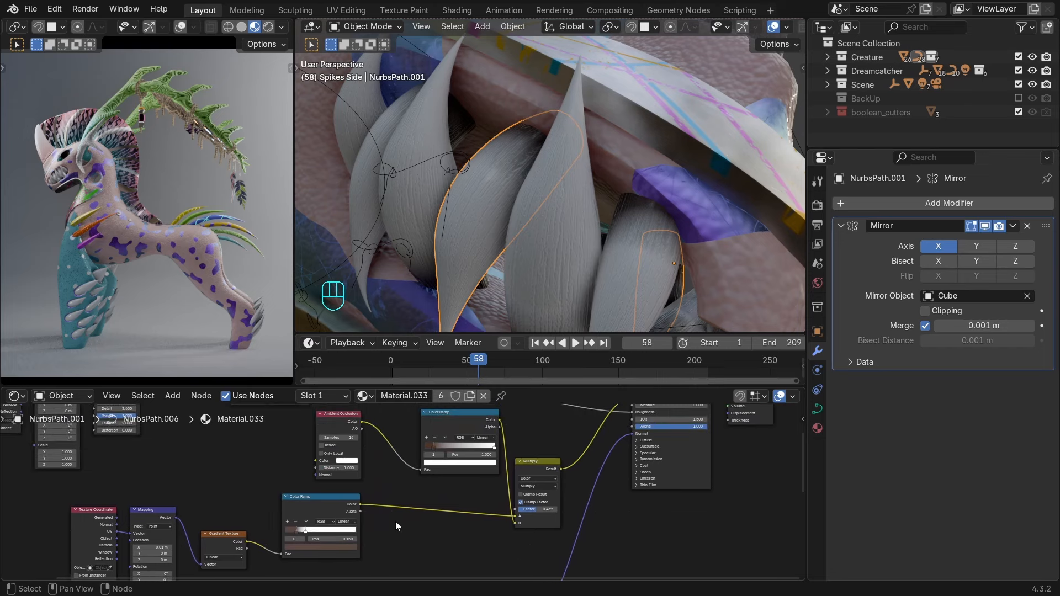
Preview the teeth's gradient and Ambient Occlusion Color Ramps on the model, finishing on the Gradient Texture's ramp.
left_click(341, 498, "ctrl+shift")
middle_click_drag(440, 474, 431, 498)
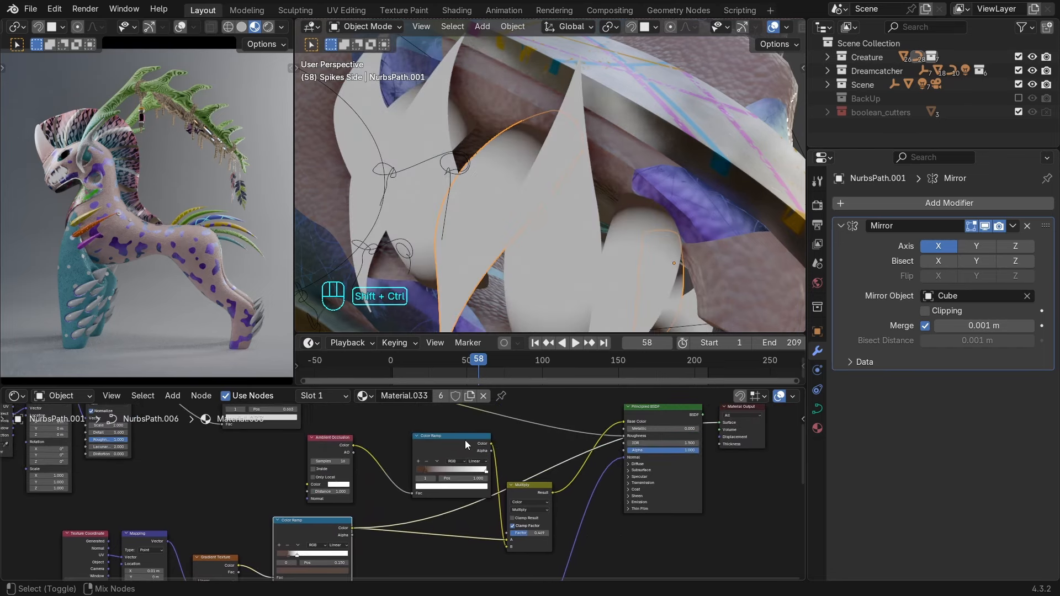
left_click(465, 439, "ctrl+shift")
middle_click_drag(509, 207, 502, 201)
middle_click_drag(462, 495, 533, 414, "ctrl")
left_click(399, 449, "ctrl+shift")
middle_click_drag(514, 499, 604, 468)
scroll(528, 486, "up", 1)
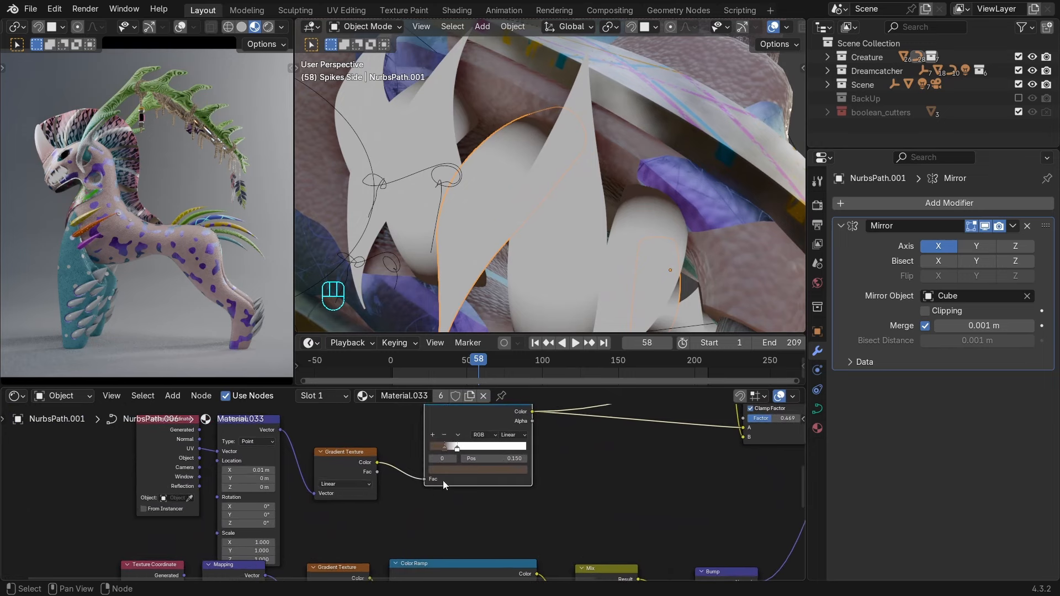
Try extending the brown area at the tooth roots by moving the Color Ramp's white stop to 0.402, and undo it.
mouse_move(459, 449)
left_mouse_down()
mouse_move(445, 446)
mouse_move(469, 449)
left_mouse_up()
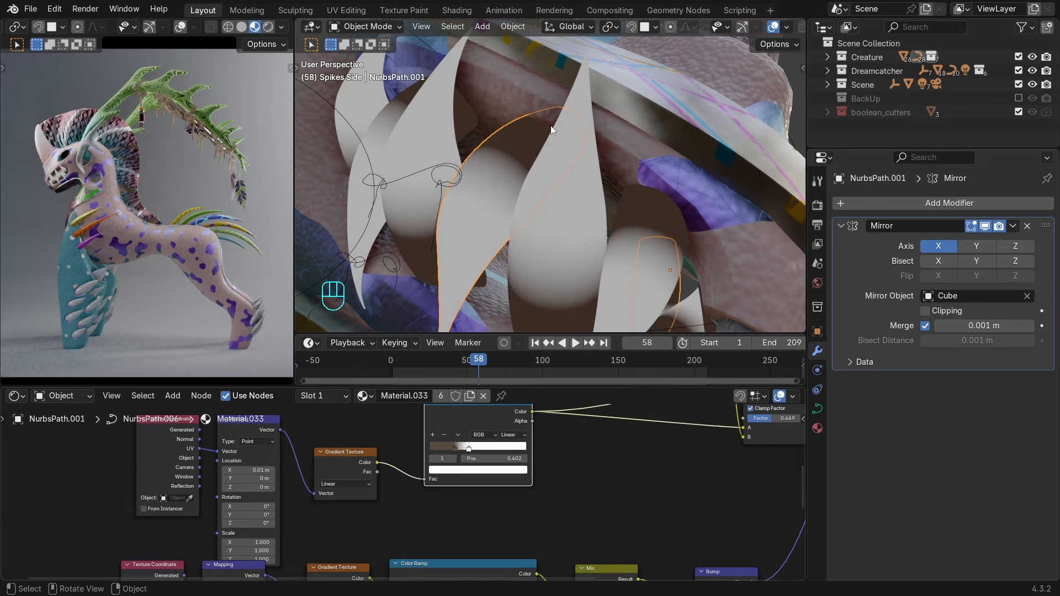
scroll(667, 224, "down", 3)
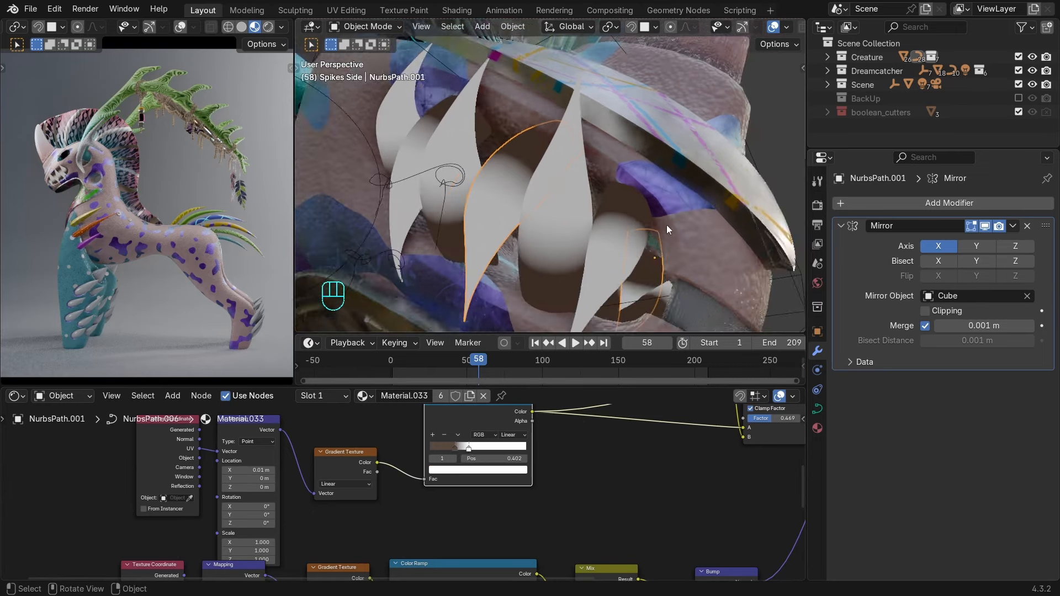
key("ctrl+z")
key("ctrl+z")
key("ctrl+z")
Examine the teeth's complete node tree in a maximized editor, following the gradient and Ambient Occlusion ramps through the Multiply node.
middle_click_drag(661, 462, 599, 495)
scroll(722, 436, "down", 3)
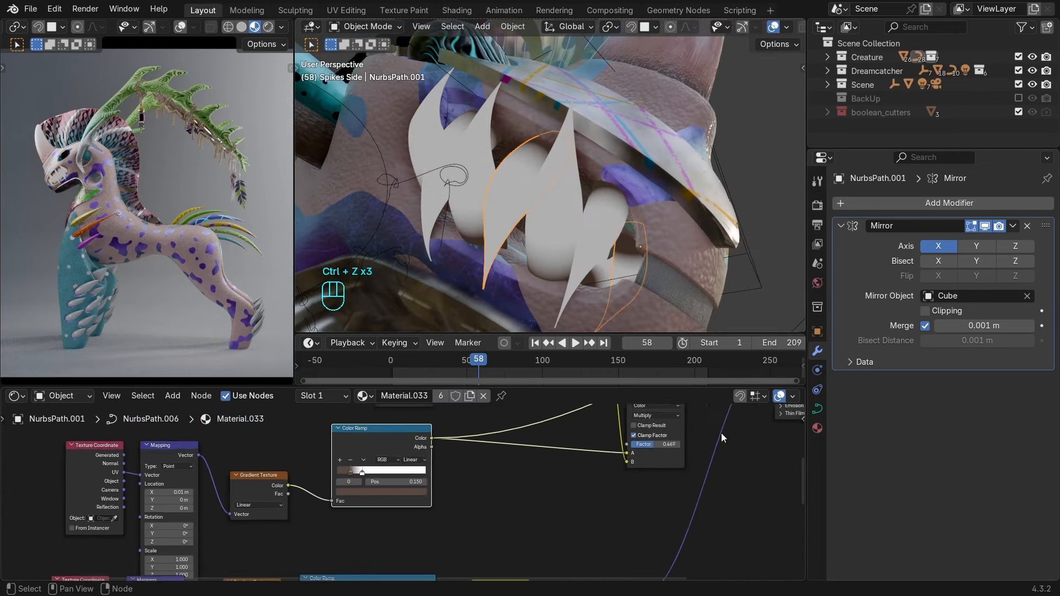
middle_click_drag(721, 436, 640, 523)
scroll(581, 522, "up", 4)
key("ctrl+space")
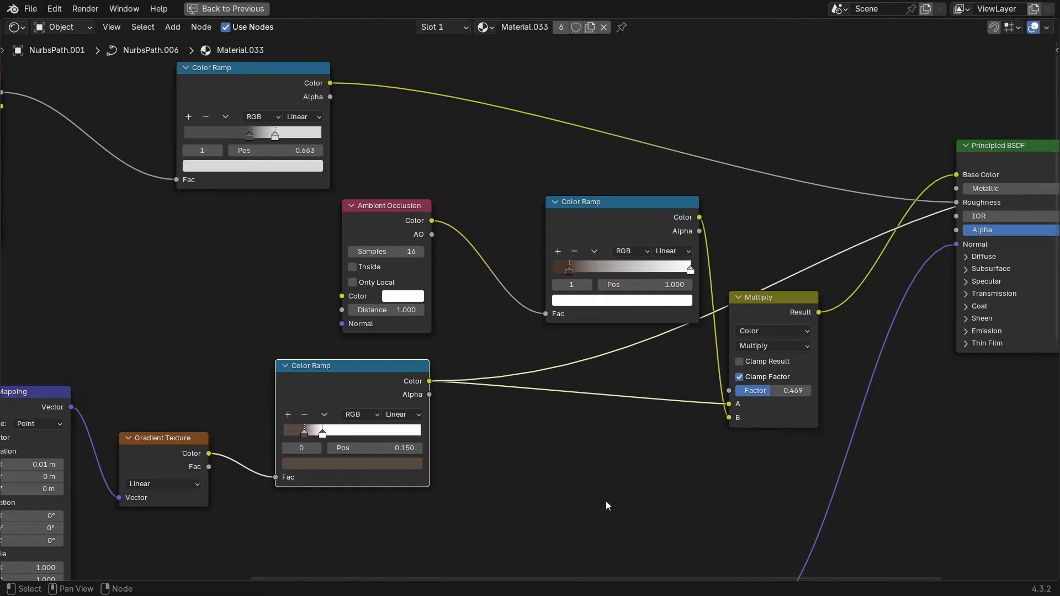
scroll(608, 504, "down", 5)
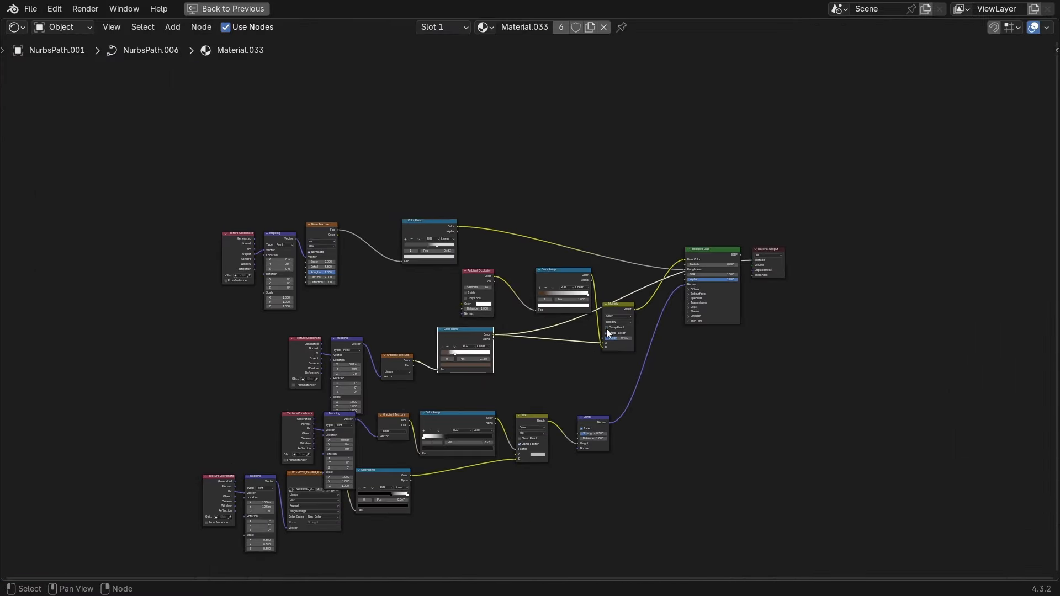
scroll(608, 333, "up", 3)
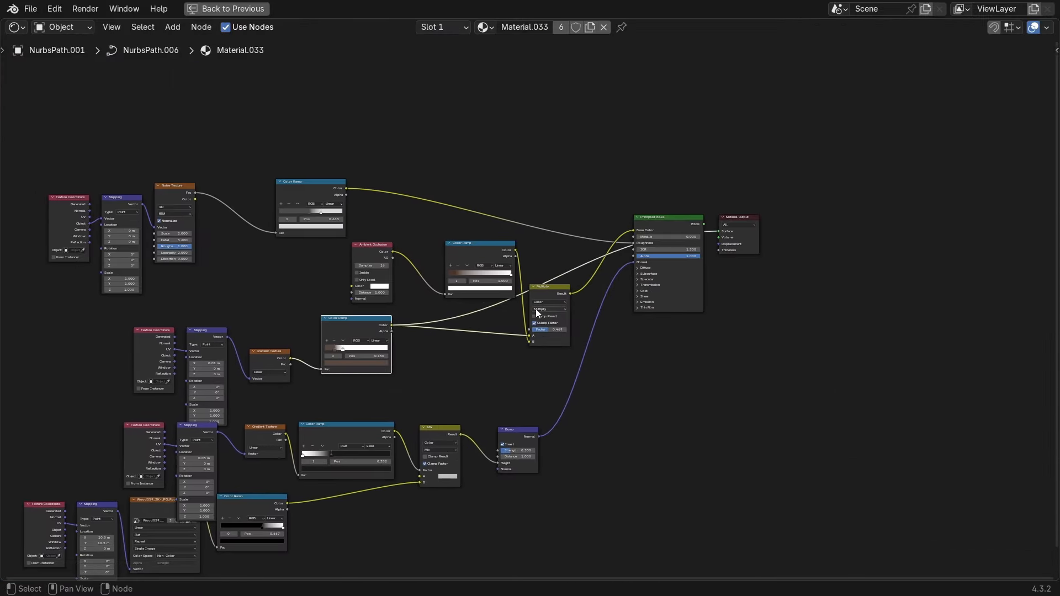
scroll(535, 309, "up", 3)
scroll(575, 310, "down", 3)
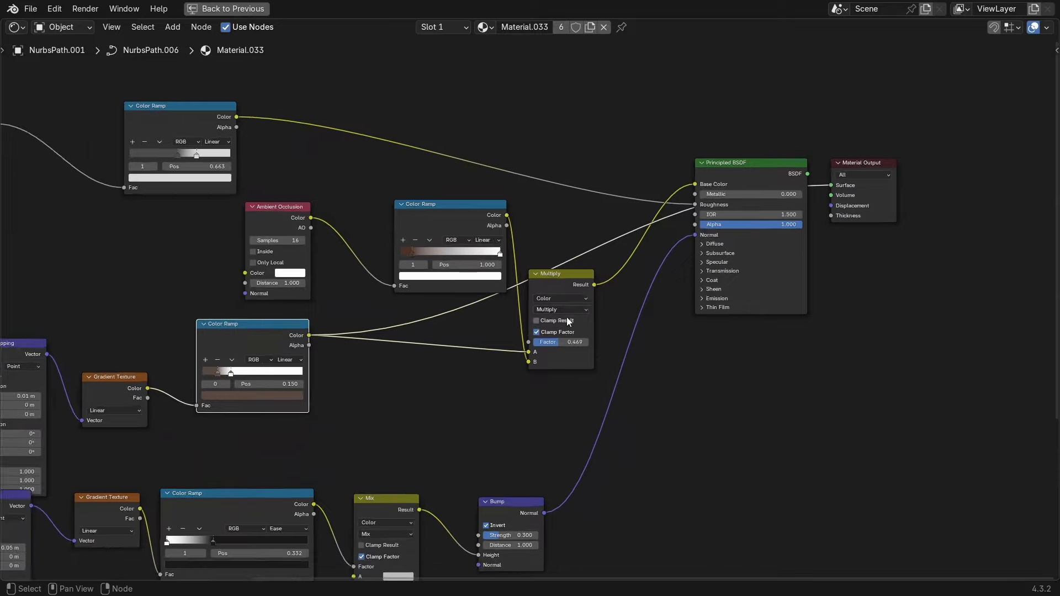
middle_click_drag(425, 185, 479, 159)
Move the Noise Texture roughness branch, including its Color Ramp, closer to the Principled BSDF and restore the normal layout.
left_click_drag(86, 105, 381, 188)
key("g")
left_click(448, 148)
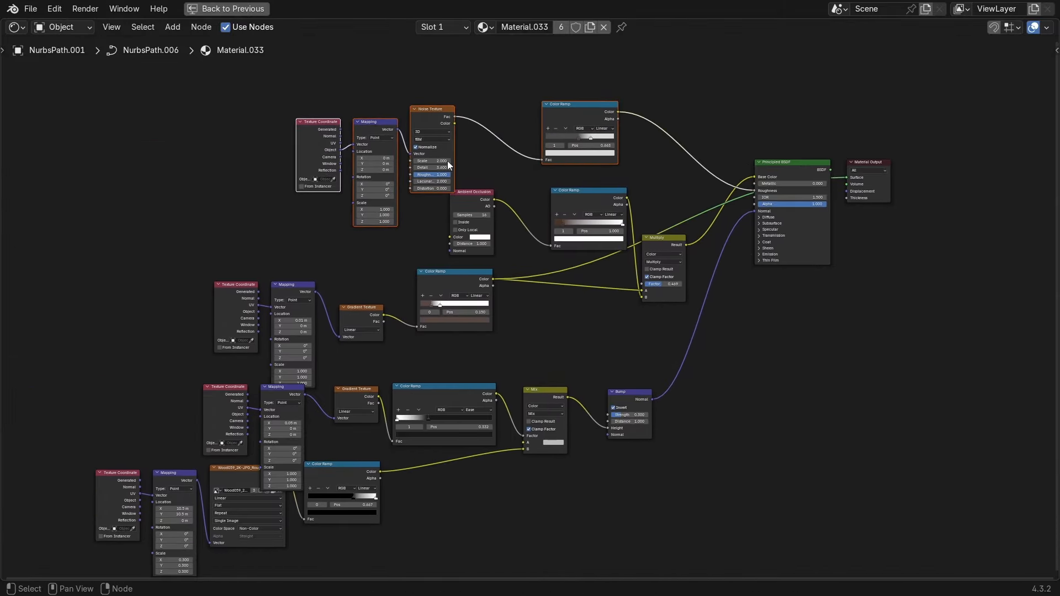
middle_click_drag(474, 497, 462, 476)
key("ctrl+space")
Preview the teeth's Bump node and the Ease-interpolated Color Ramp that masks the wood roughness texture.
middle_click_drag(533, 501, 589, 427)
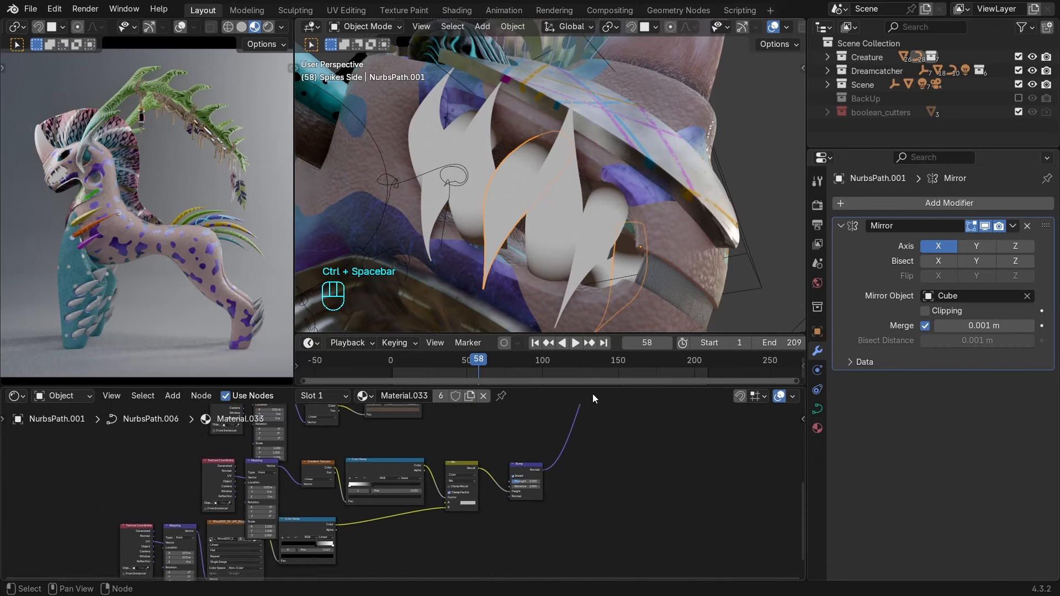
scroll(495, 501, "up", 3)
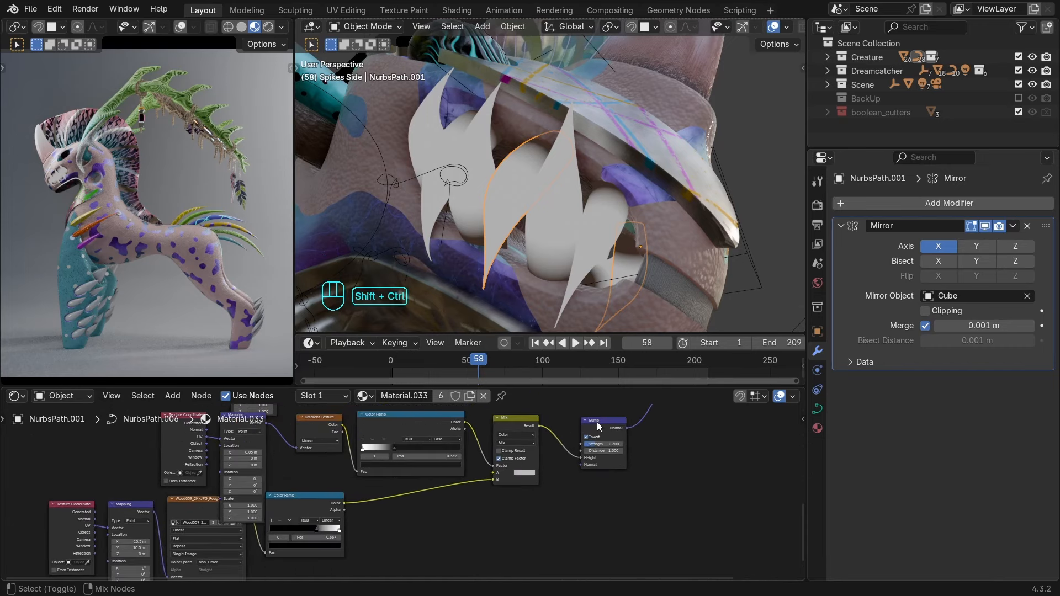
left_click(598, 422, "ctrl+shift")
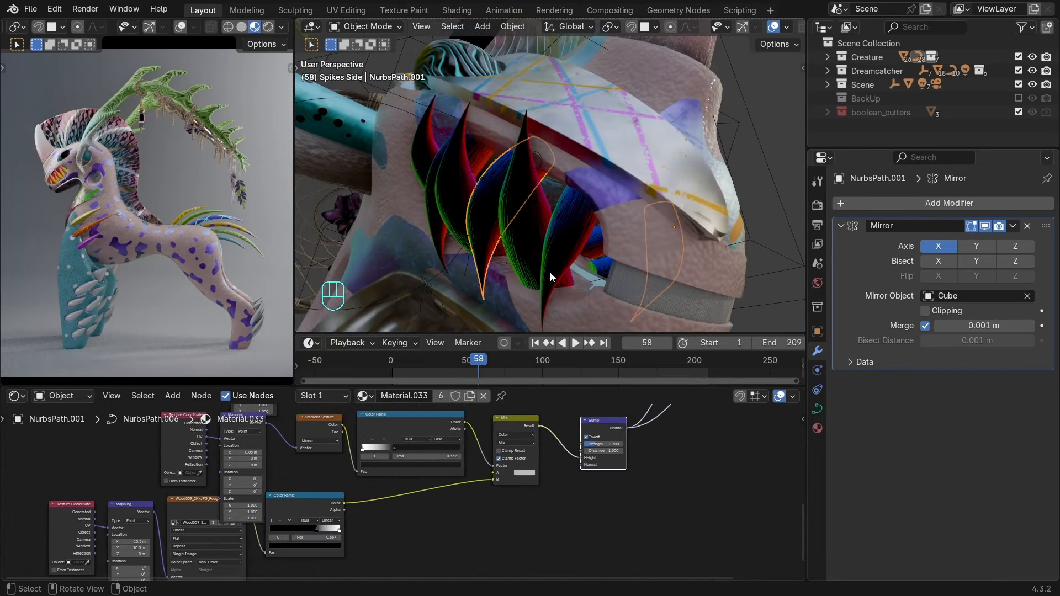
scroll(255, 543, "up", 2)
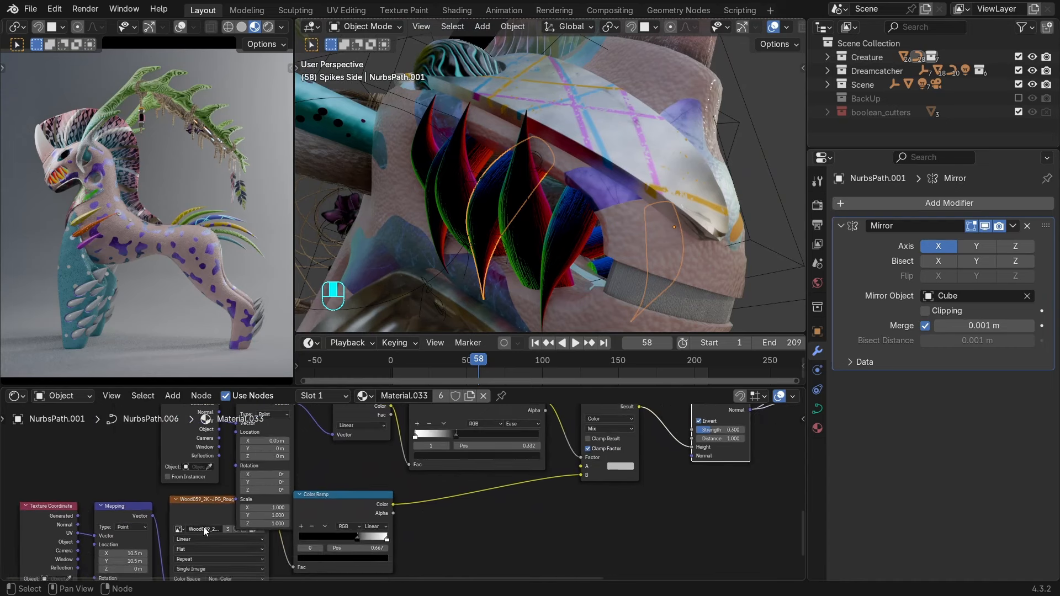
middle_click_drag(362, 482, 363, 487)
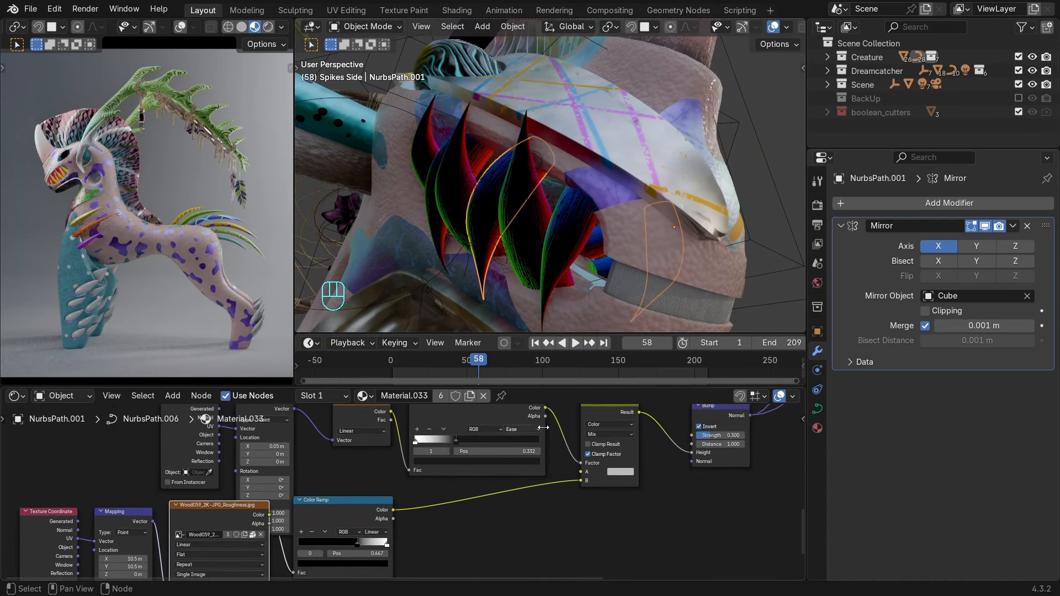
left_click(505, 413, "ctrl+shift")
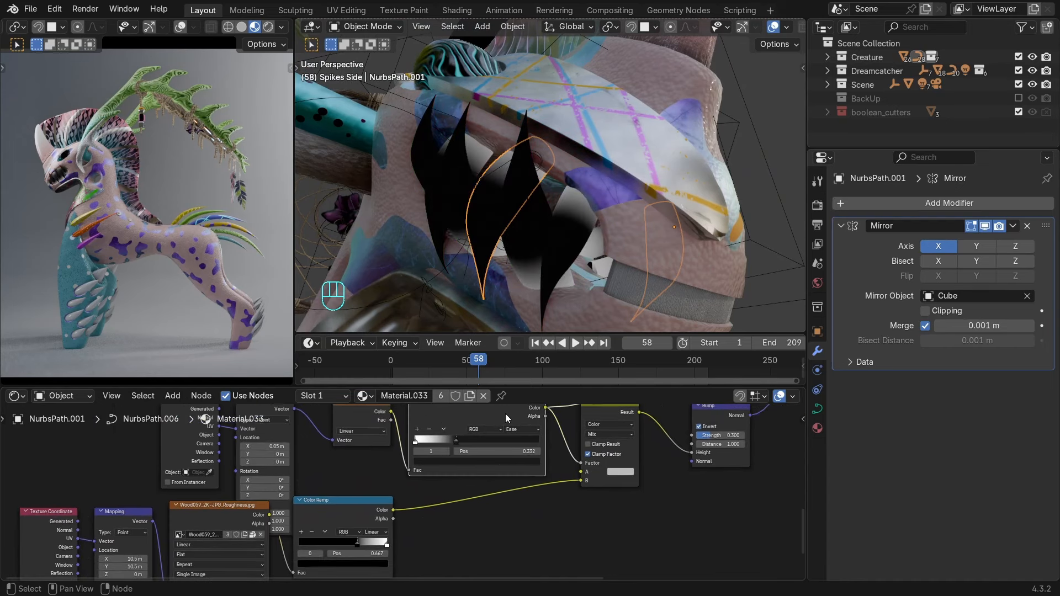
Preview the wood roughness Color Ramp and the Mix node on the teeth to compare their masks up close.
left_click(341, 505, "ctrl+shift")
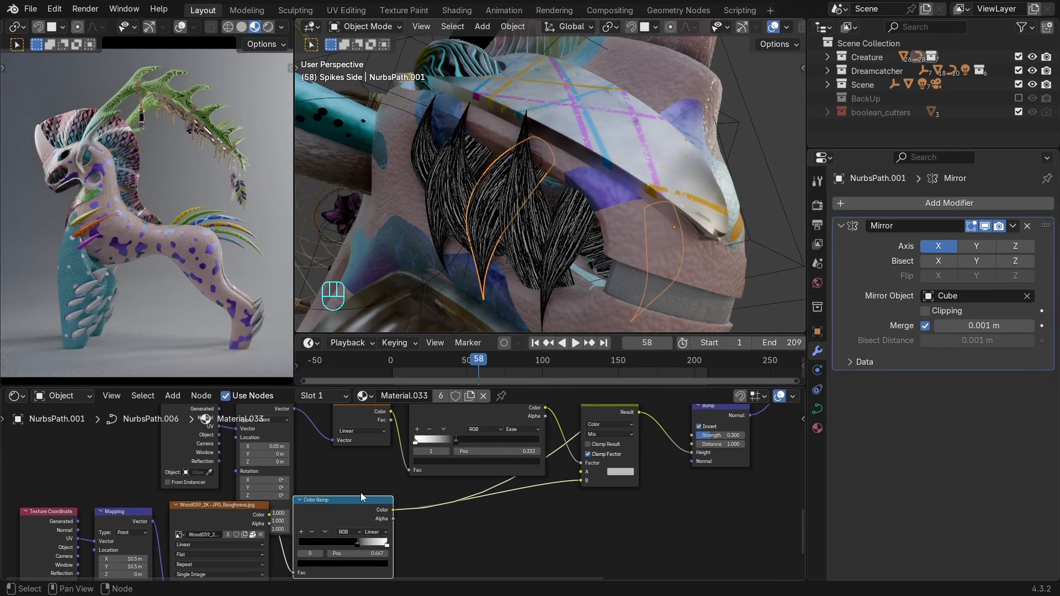
scroll(536, 233, "up", 2)
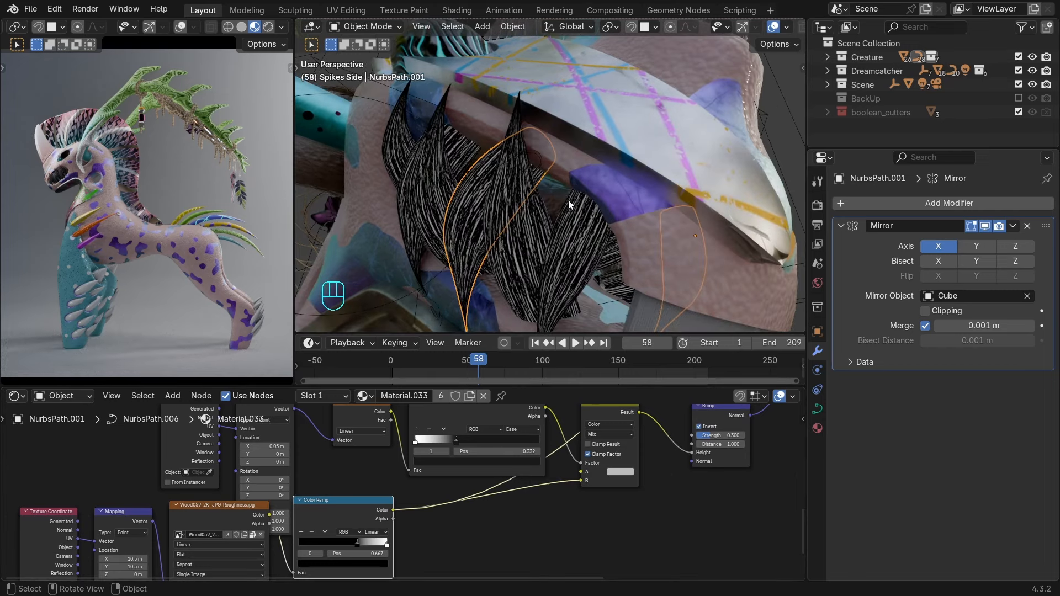
middle_click_drag(637, 161, 647, 64)
scroll(607, 159, "up", 1)
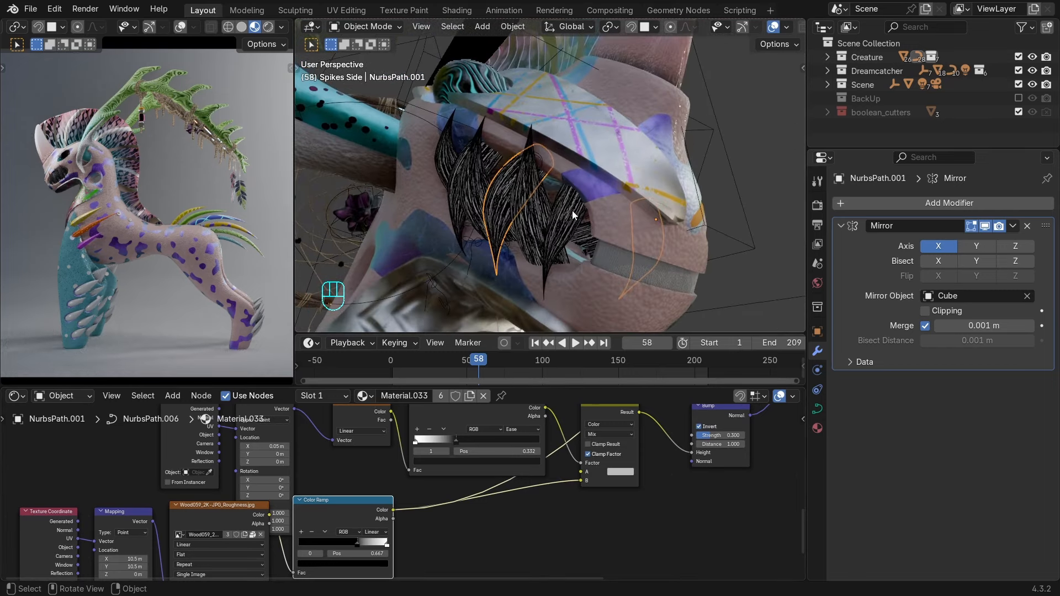
middle_click_drag(505, 402, 481, 430)
left_click(589, 439, "ctrl+shift")
left_click(589, 439, "ctrl+shift")
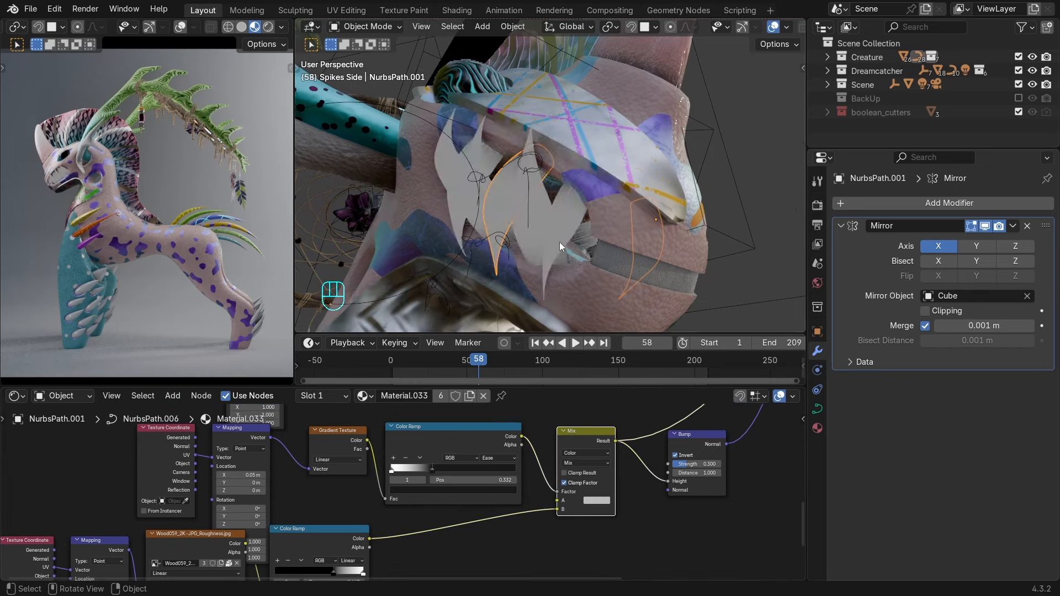
scroll(560, 239, "up", 2)
middle_click_drag(562, 236, 571, 161)
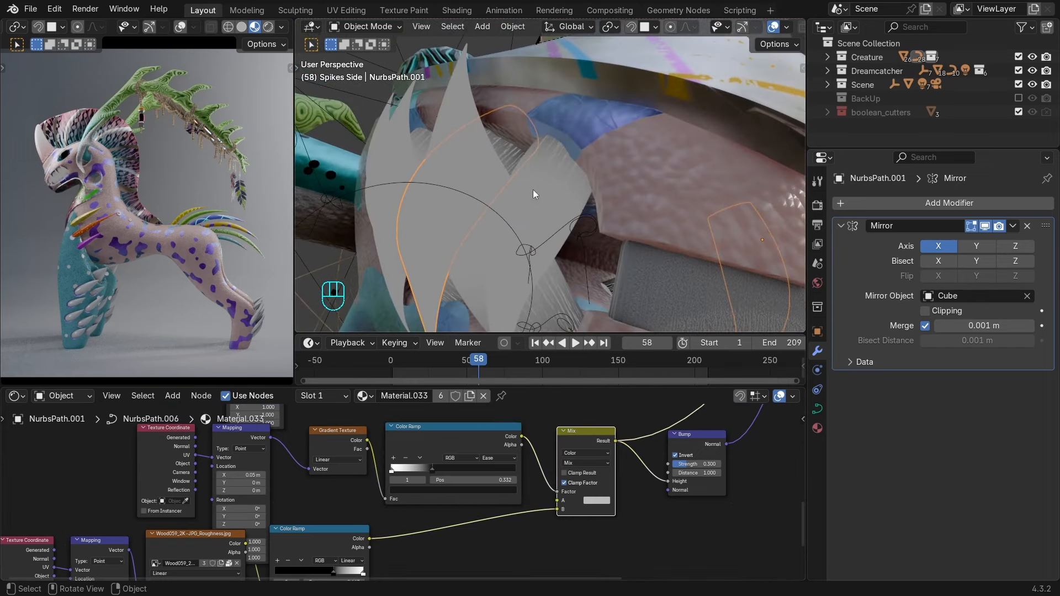
Preview the teeth's Bump node, and return the preview to the Principled BSDF to inspect the shaded teeth.
middle_click_drag(694, 455, 579, 500)
left_click(585, 490, "ctrl+shift")
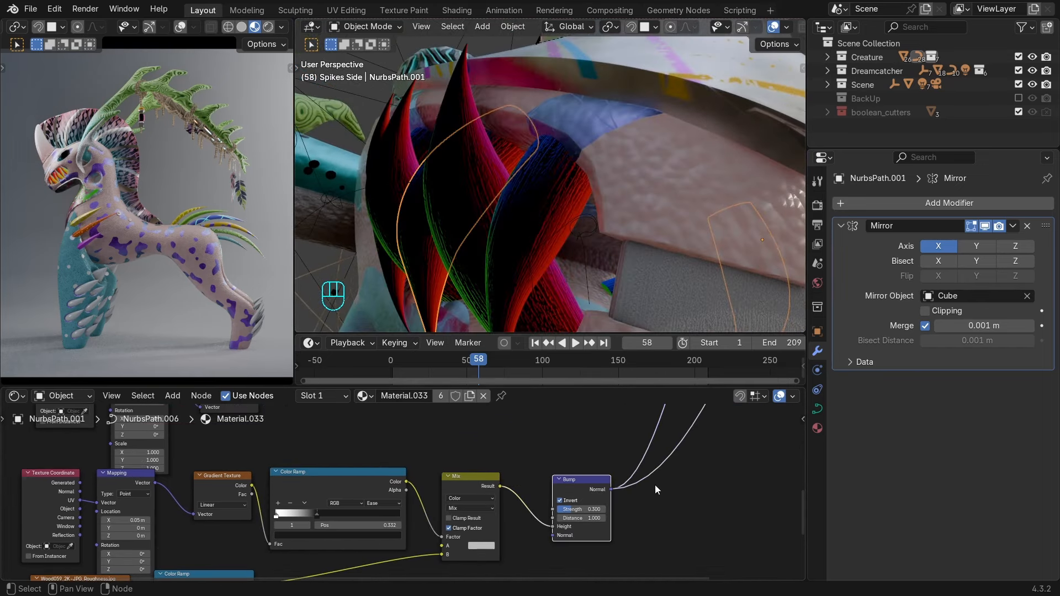
scroll(655, 490, "down", 7)
middle_click_drag(656, 464, 537, 564)
left_click(506, 440, "ctrl+shift")
middle_click_drag(562, 154, 602, 155)
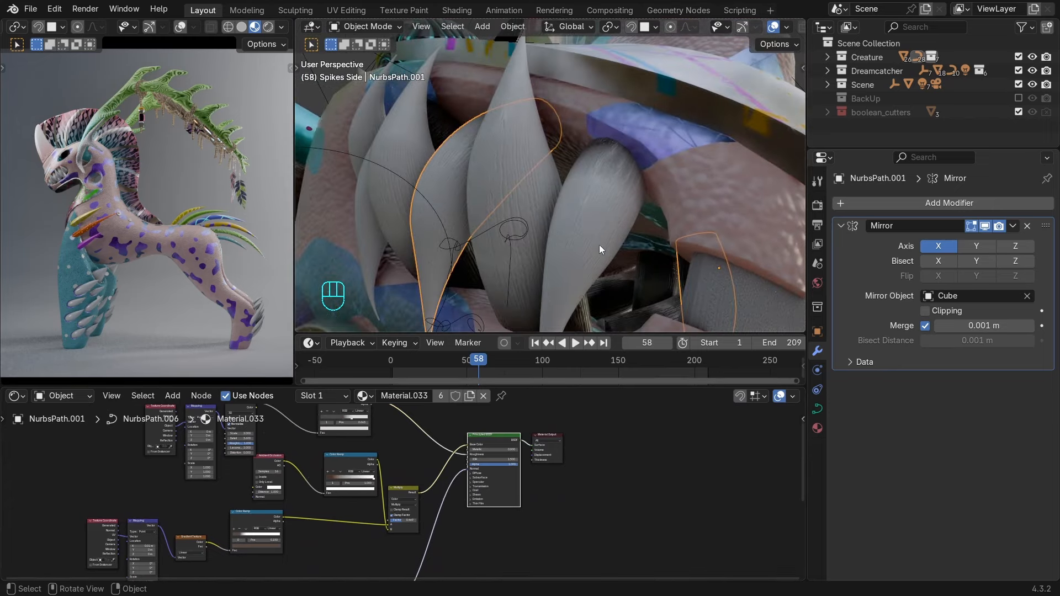
Select the mane crest on the head and play the animation to view its movement from behind.
middle_click_drag(547, 107, 594, 169)
scroll(602, 199, "down", 3)
middle_click_drag(607, 221, 601, 193, "shift")
mouse_move(602, 193)
middle_mouse_down()
mouse_move(604, 204)
mouse_move(570, 227)
mouse_move(641, 217)
mouse_move(634, 261)
mouse_move(591, 145)
mouse_move(597, 174)
mouse_move(647, 181)
mouse_move(602, 206)
middle_mouse_up()
scroll(568, 221, "down", 2)
scroll(580, 160, "up", 4)
left_click(611, 148)
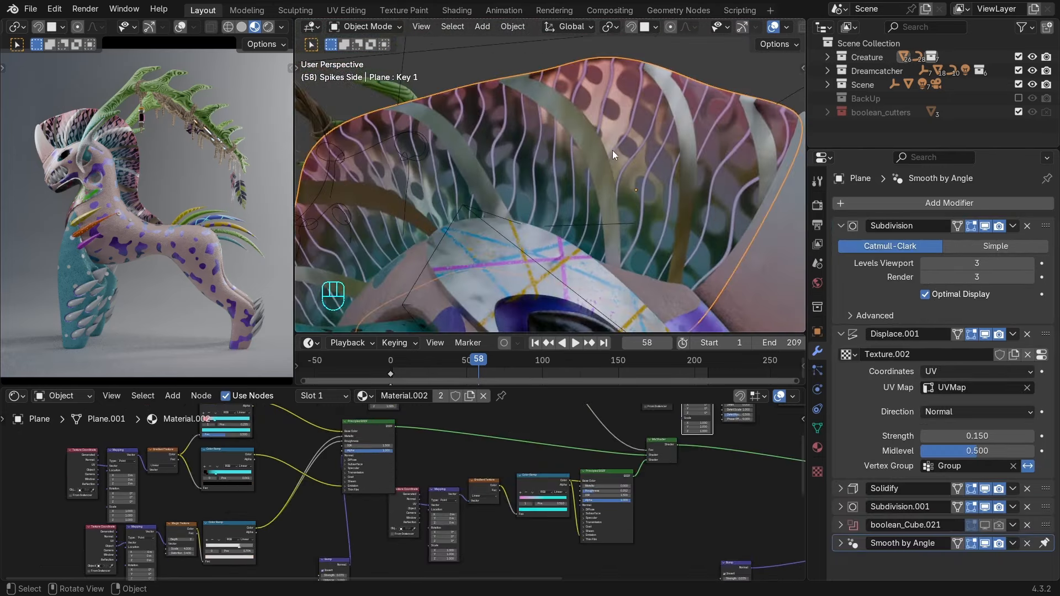
key("space")
middle_click_drag(633, 174, 453, 161)
key("space")
Play the animation in short bursts while inspecting the mane's surface detail up close in the camera viewport.
scroll(164, 167, "up", 6)
middle_click_drag(164, 167, 142, 281, "shift")
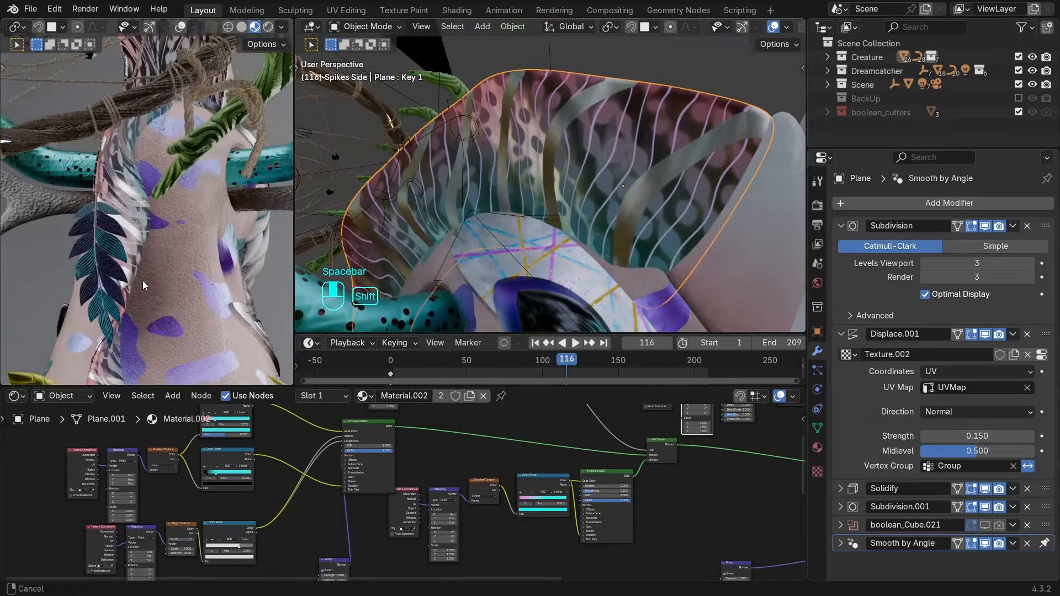
key("space")
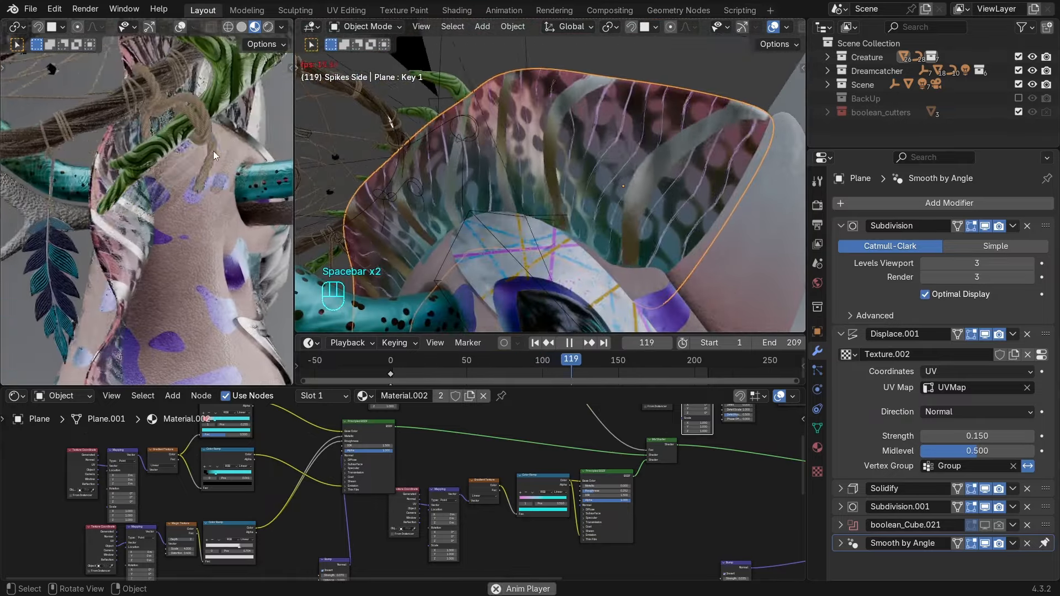
key("space")
scroll(178, 217, "up", 8)
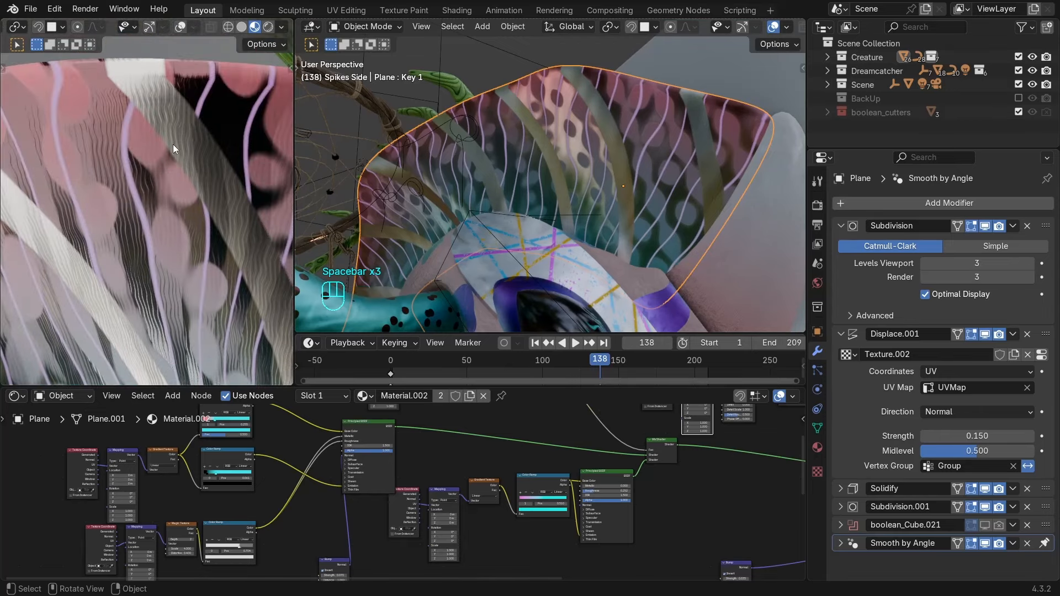
key("space")
key("space")
key("space")
scroll(173, 143, "down", 6)
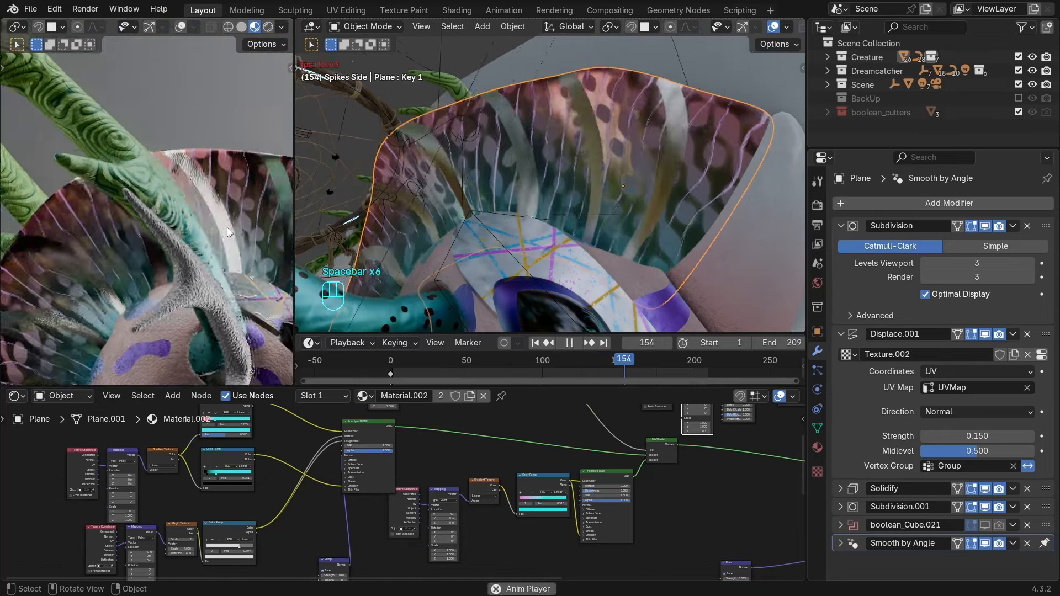
Scrub the timeline to frame 68 and examine the mane's stripes and spots up close.
left_click(497, 363)
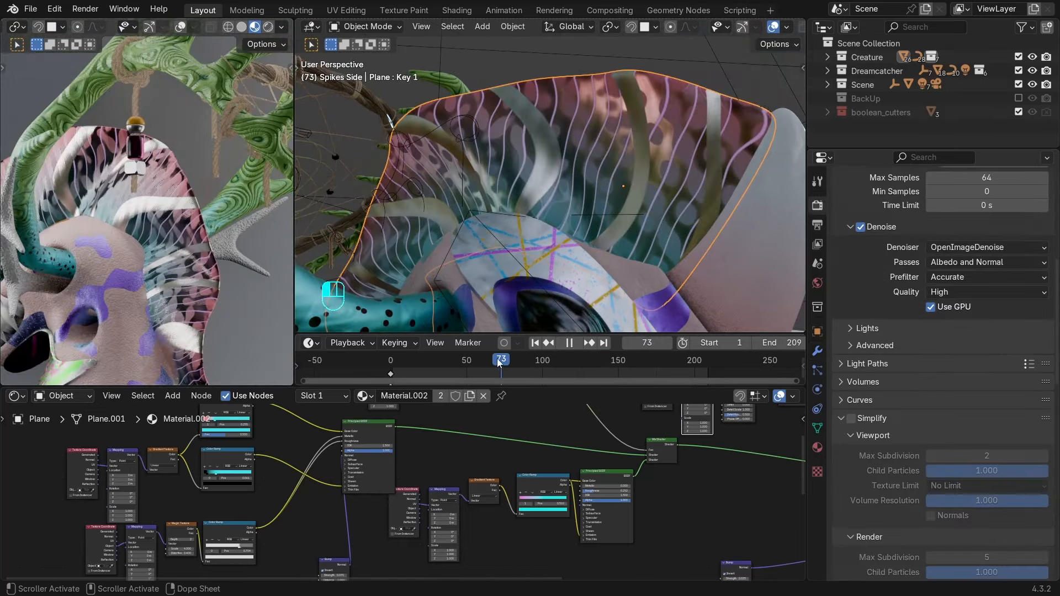
left_click_drag(498, 363, 493, 362)
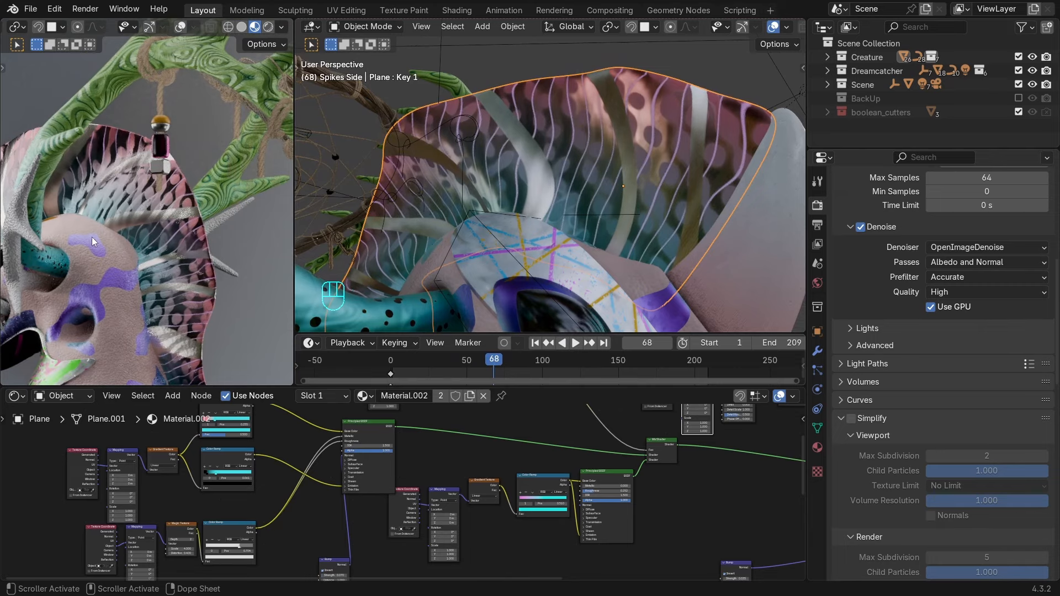
scroll(161, 235, "up", 5)
scroll(679, 200, "down", 5)
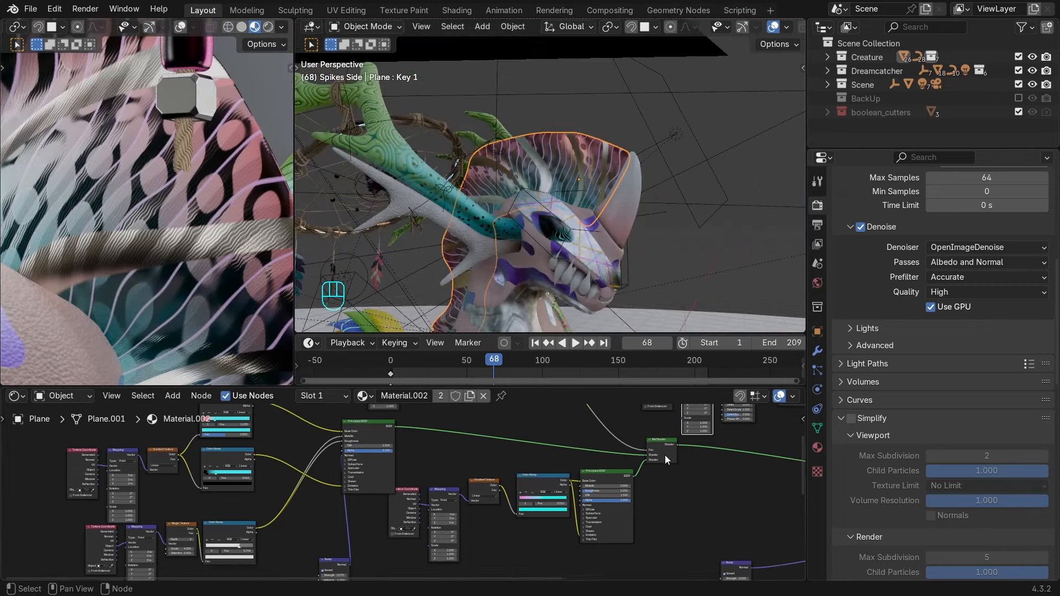
Examine the mane's complete node tree in a maximized editor and restore the normal layout.
scroll(667, 457, "down", 9)
middle_click_drag(614, 491, 445, 476)
key("ctrl+space")
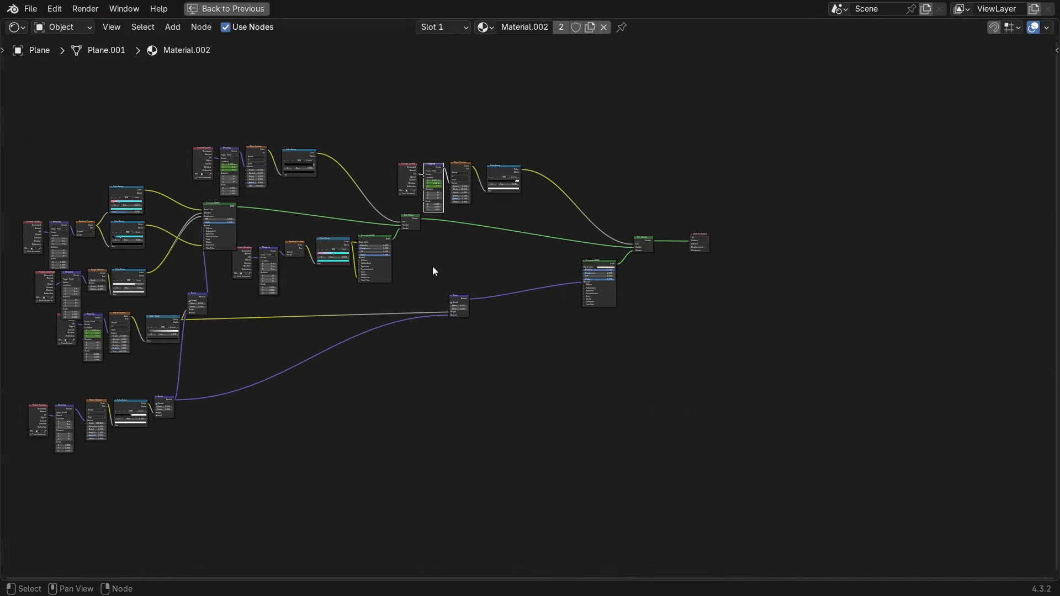
scroll(432, 266, "up", 6)
middle_click_drag(452, 299, 698, 311)
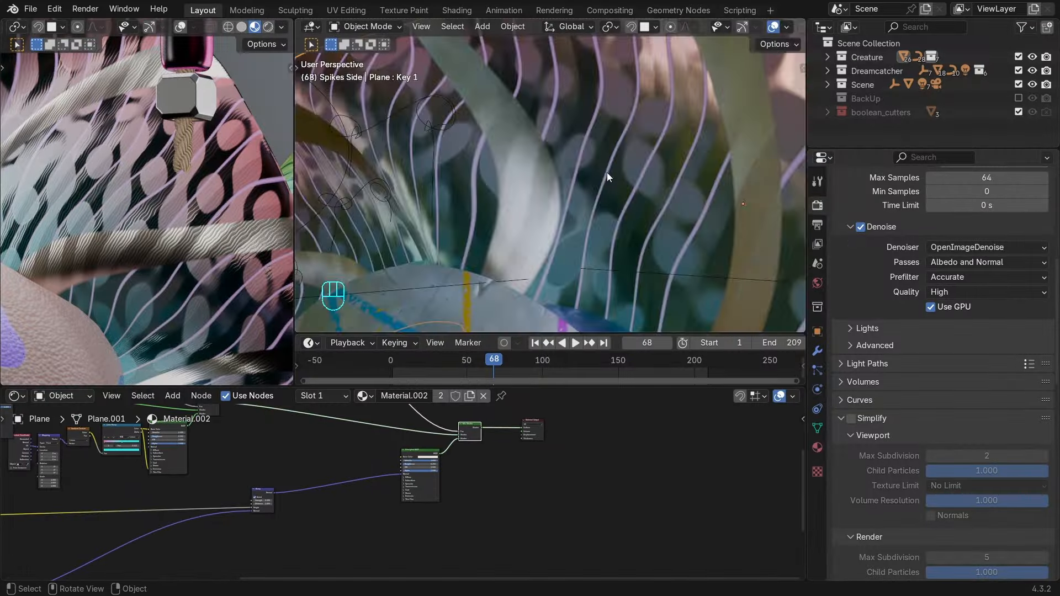
Play the animation with the working viewport in solid shading to examine the mane's wave motion without materials.
mouse_move(607, 172)
middle_mouse_down()
mouse_move(618, 234)
mouse_move(640, 239)
mouse_move(659, 217)
mouse_move(644, 204)
mouse_move(555, 203)
mouse_move(611, 199)
mouse_move(544, 173)
mouse_move(576, 167)
mouse_move(573, 176)
mouse_move(532, 171)
middle_mouse_up()
key("space")
key("z")
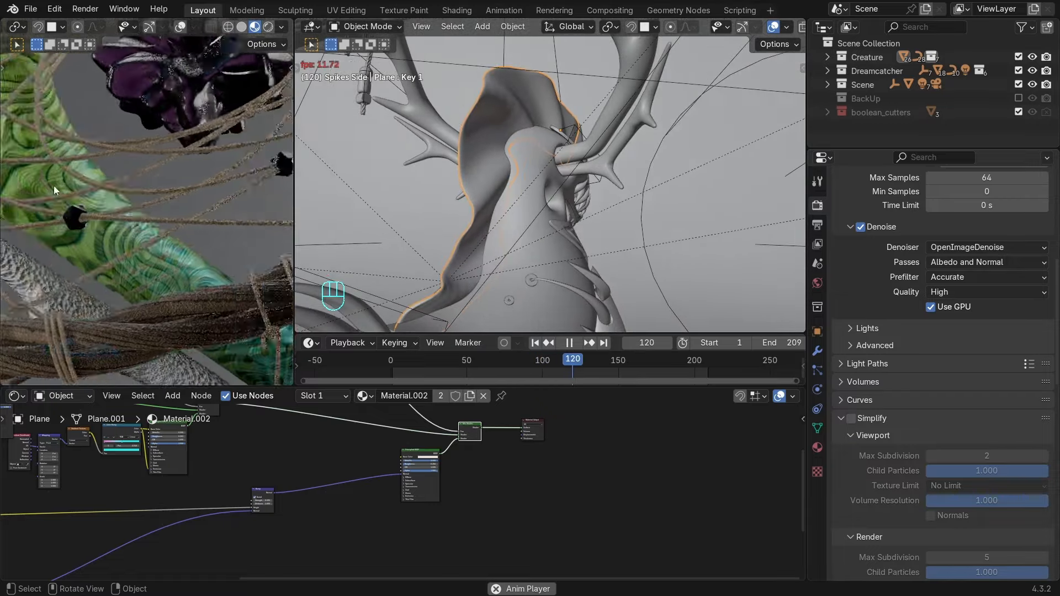
key("space")
scroll(82, 201, "down", 6)
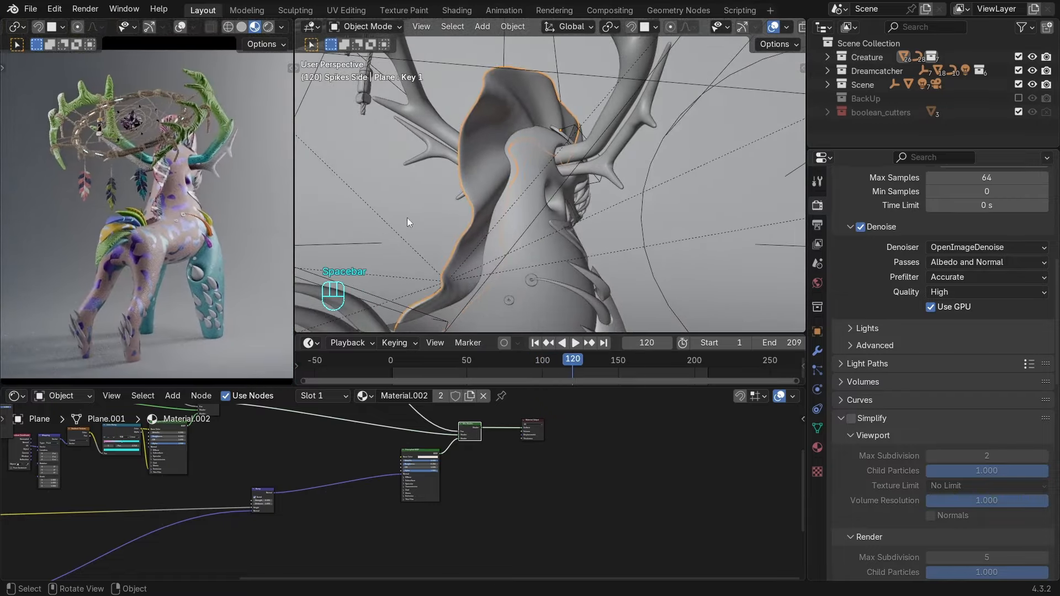
key("space")
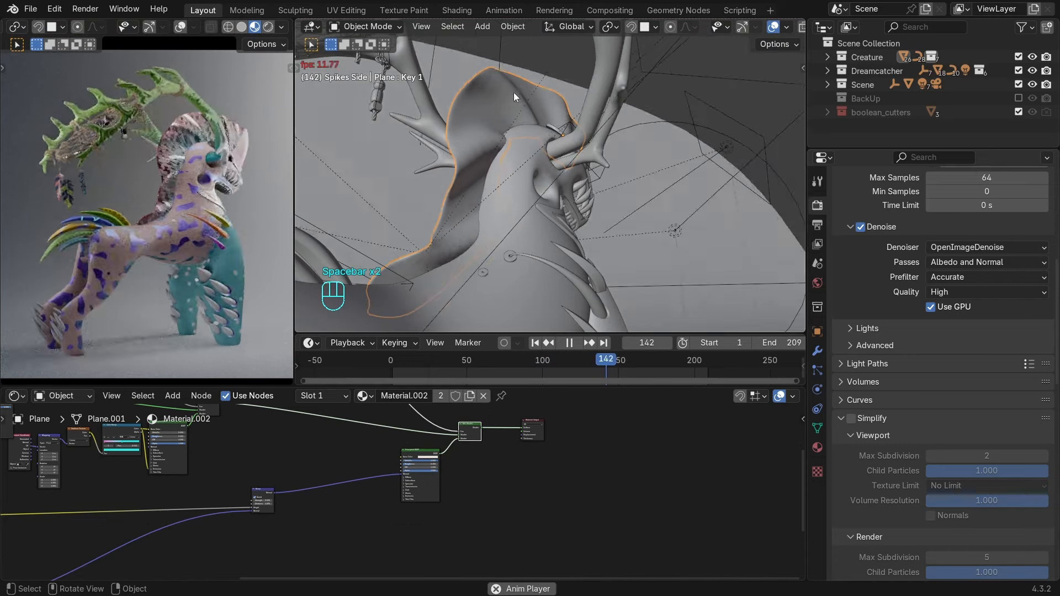
key("space")
middle_click_drag(491, 167, 587, 178)
Show the texture settings of the mane's Displace.001 modifier, view Wave_Loop.mp4 in VLC media player, and minimize the player.
left_click(817, 351)
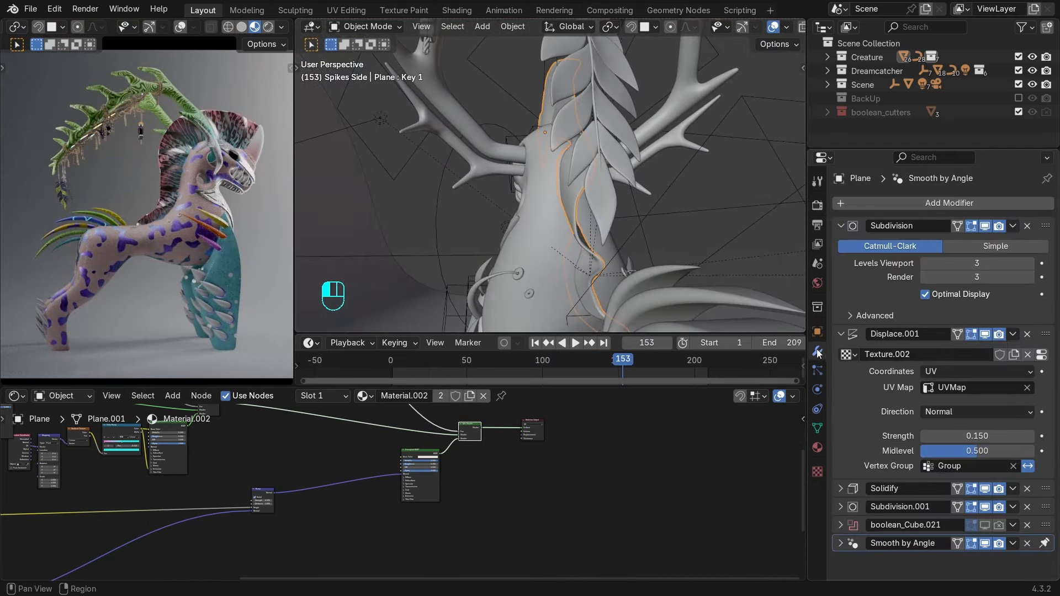
left_click(1040, 354)
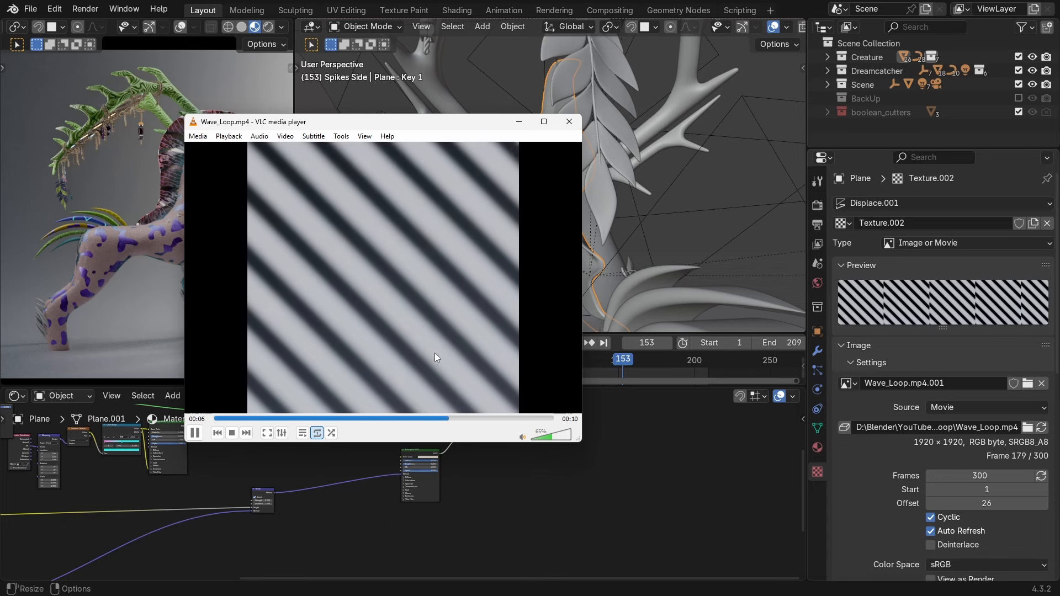
key("space")
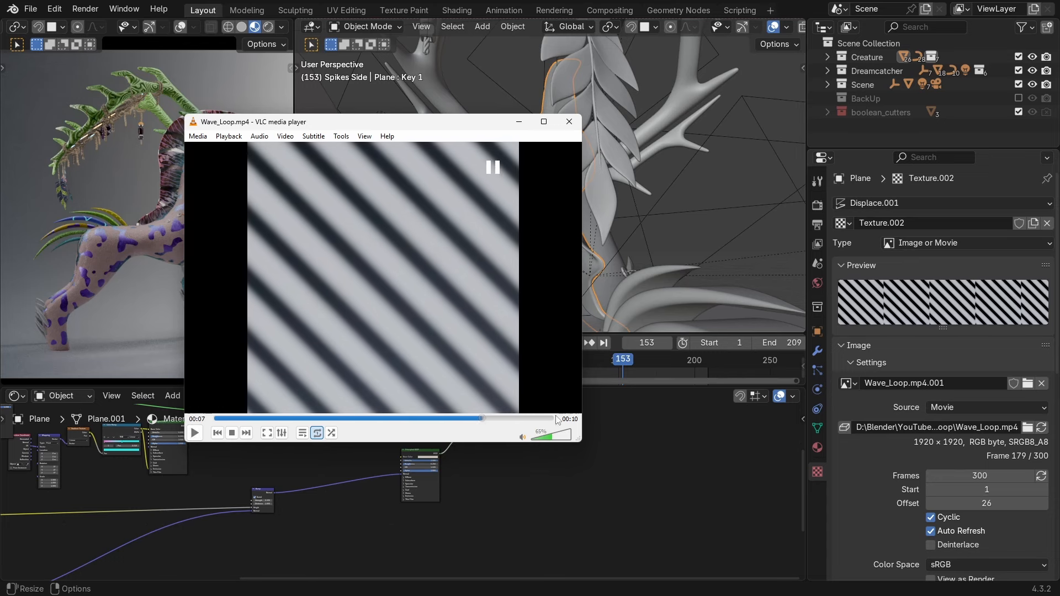
left_click(518, 122)
Review the image source options of the displacement texture and keep Movie as the source.
left_click(966, 409)
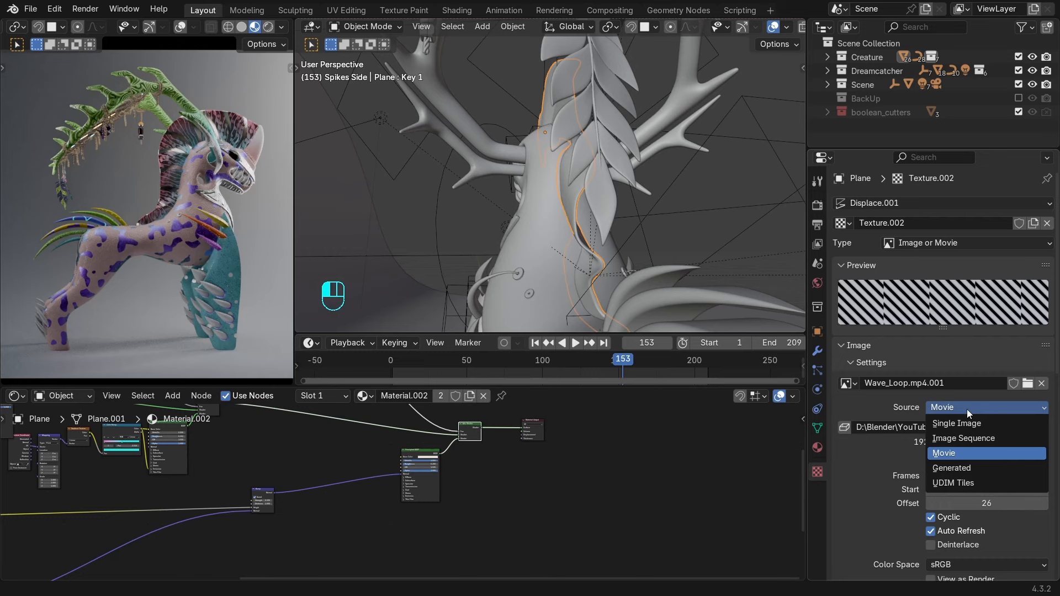
left_click(967, 409)
left_click(978, 407)
left_click(969, 451)
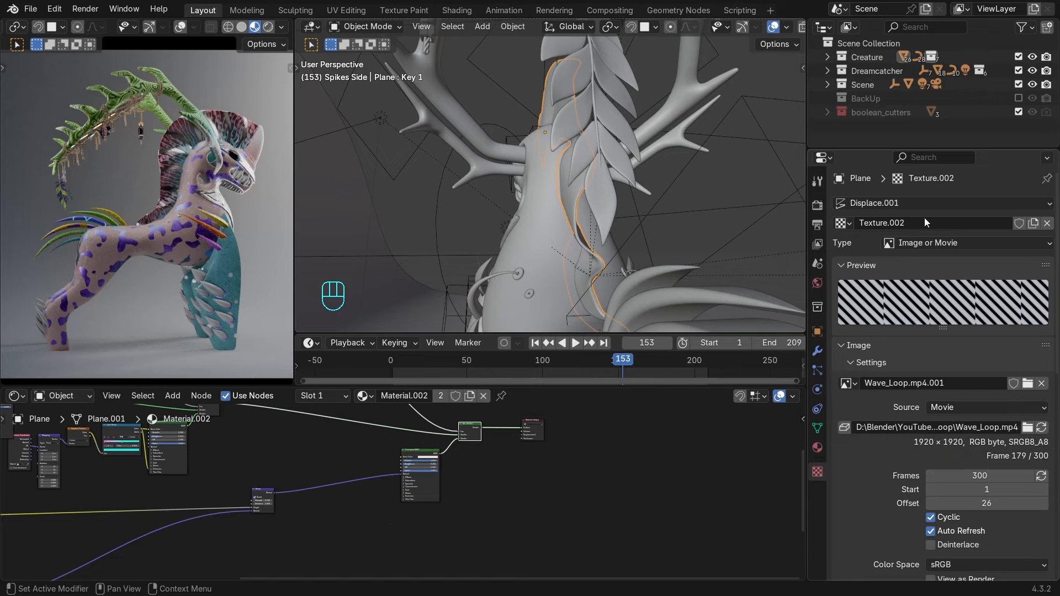
Play the animation and switch the working viewport back to Material Preview shading.
key("space")
mouse_move(516, 168)
middle_mouse_down()
mouse_move(505, 174)
mouse_move(575, 160)
middle_mouse_up()
key("z")
key("z")
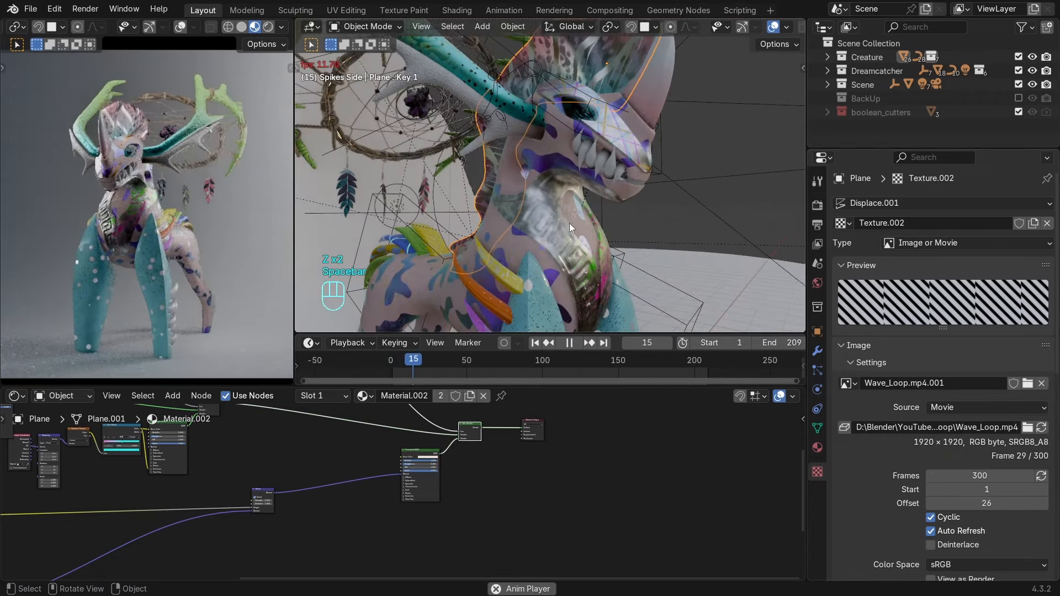
key("space")
Select the orange spike on the horse's side and play the animation to frame 42 to see its moving pattern.
middle_click_drag(542, 235, 588, 237)
scroll(592, 235, "up", 8)
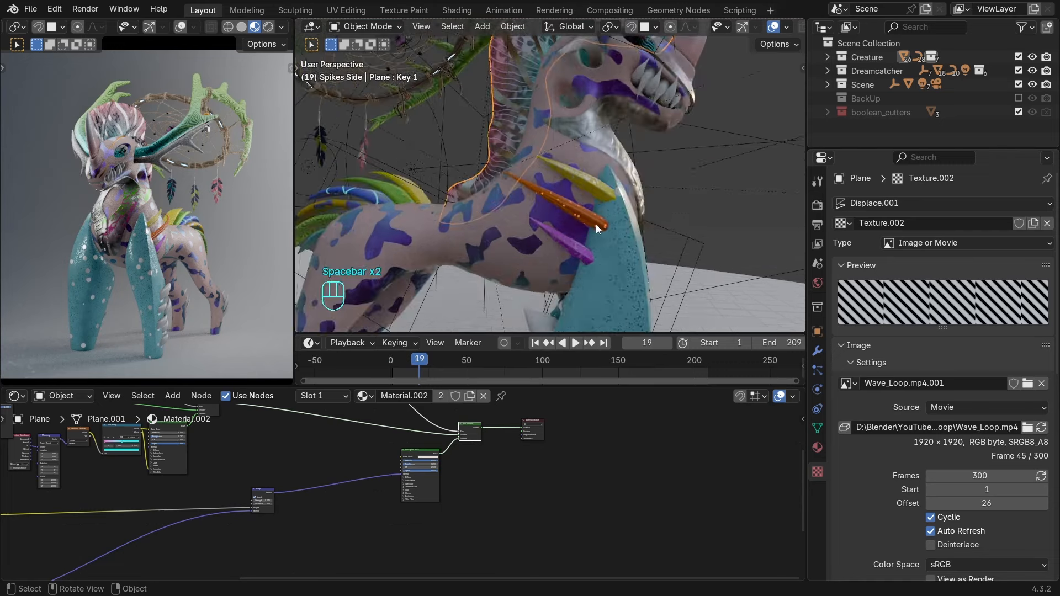
left_click(546, 264)
key("space")
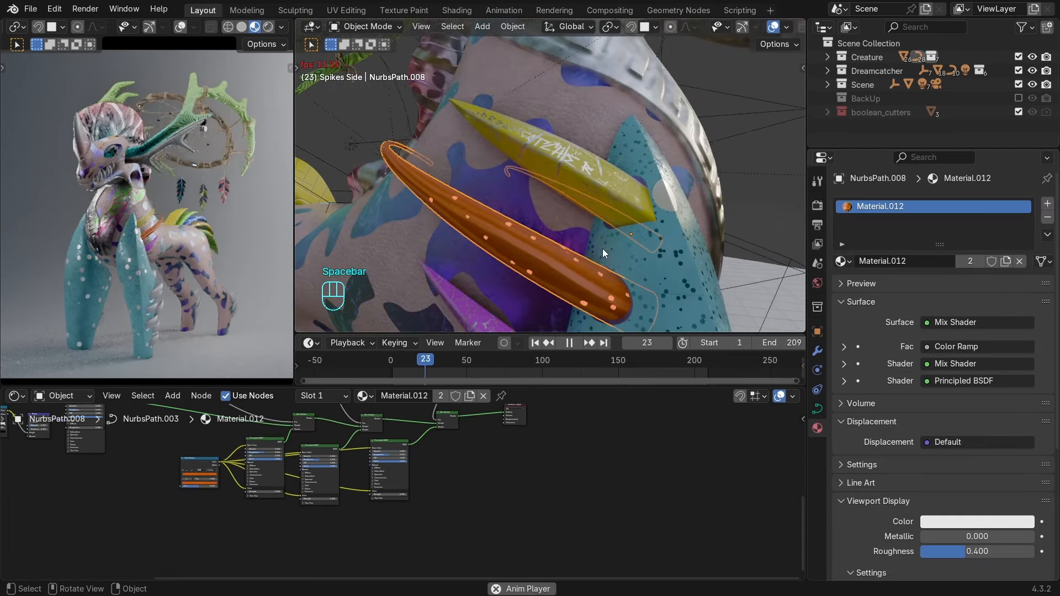
key("space")
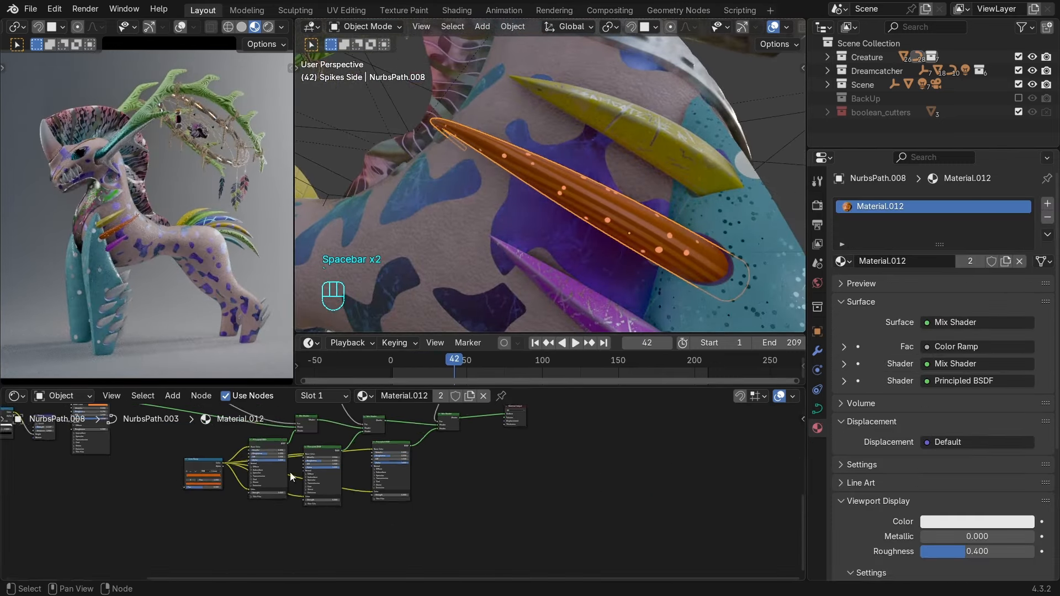
Preview the orange spike's base Principled BSDF and examine the Wave Texture branch feeding its Bump node.
scroll(392, 503, "up", 3)
middle_click_drag(370, 521, 578, 485)
scroll(473, 459, "up", 5)
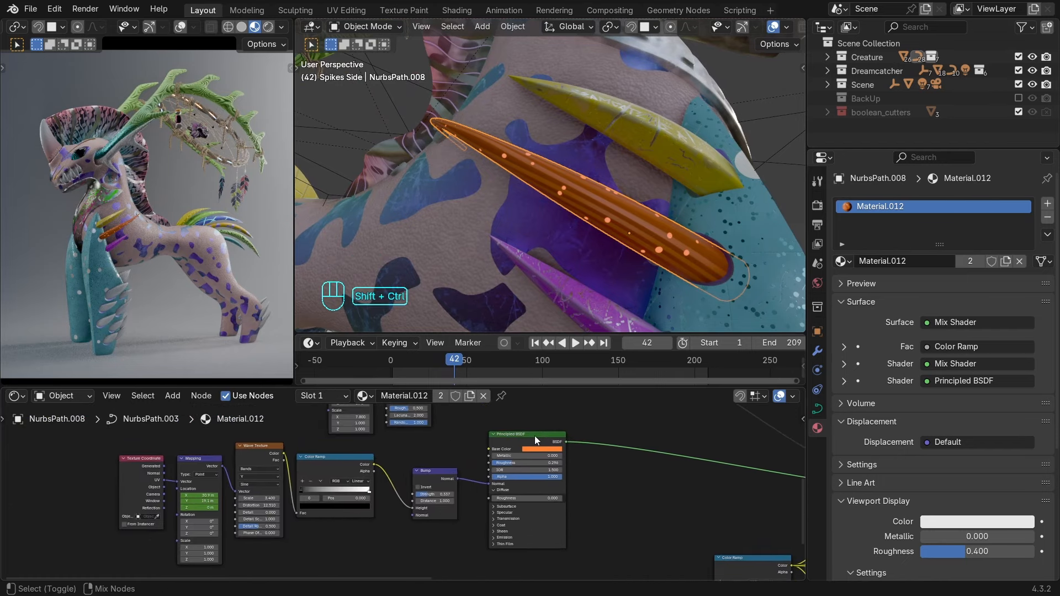
left_click(534, 436, "ctrl+shift")
scroll(410, 502, "up", 3)
middle_click_drag(302, 524, 362, 507)
scroll(362, 507, "up", 1)
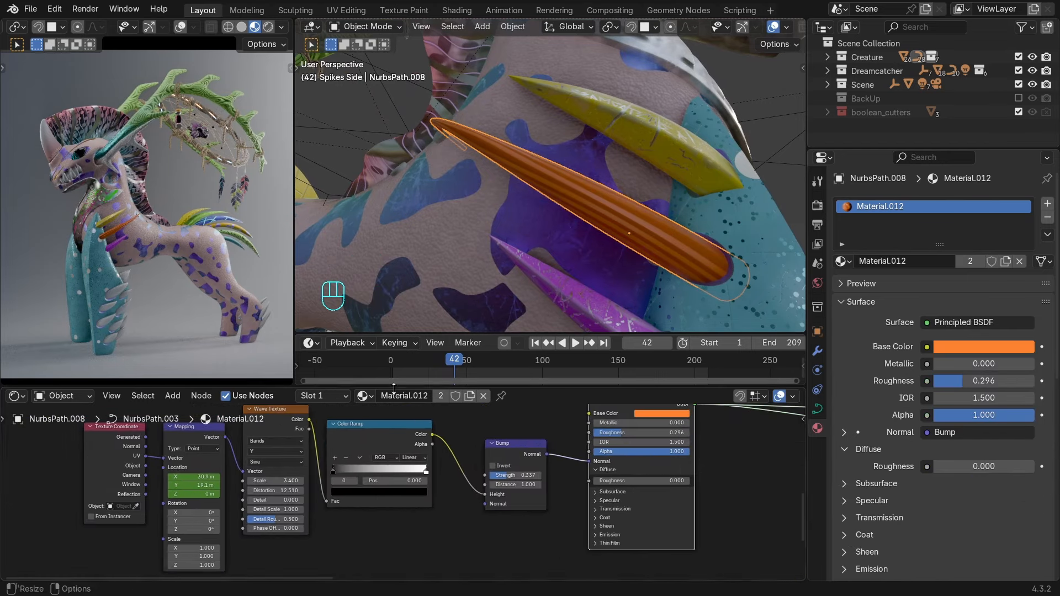
Try shifting the Wave Texture's Mapping X location, and undo it together with the shader preview.
left_click_drag(184, 477, 190, 477)
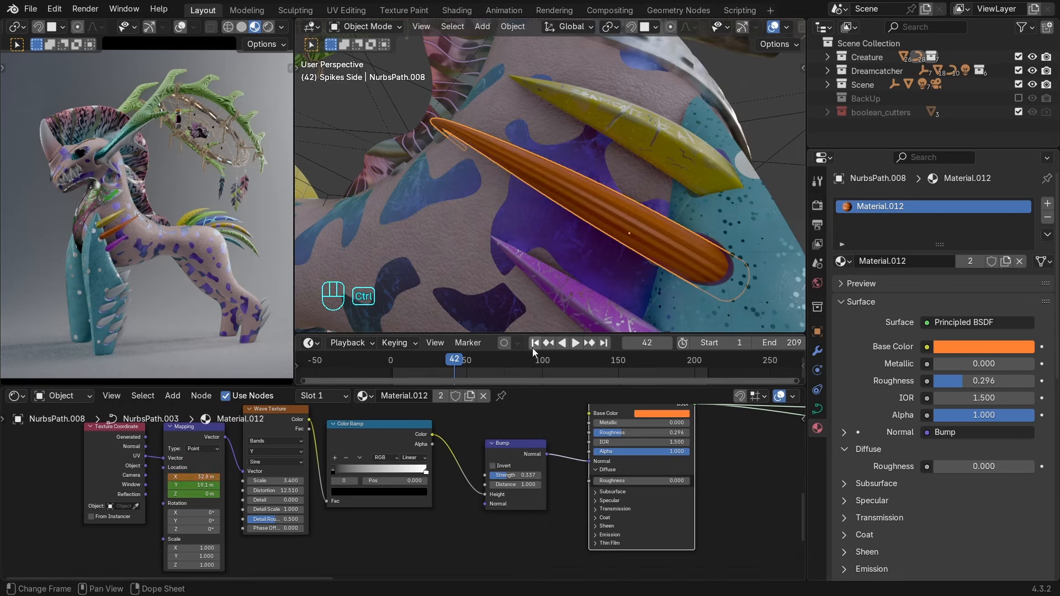
key("ctrl+z")
key("ctrl+z")
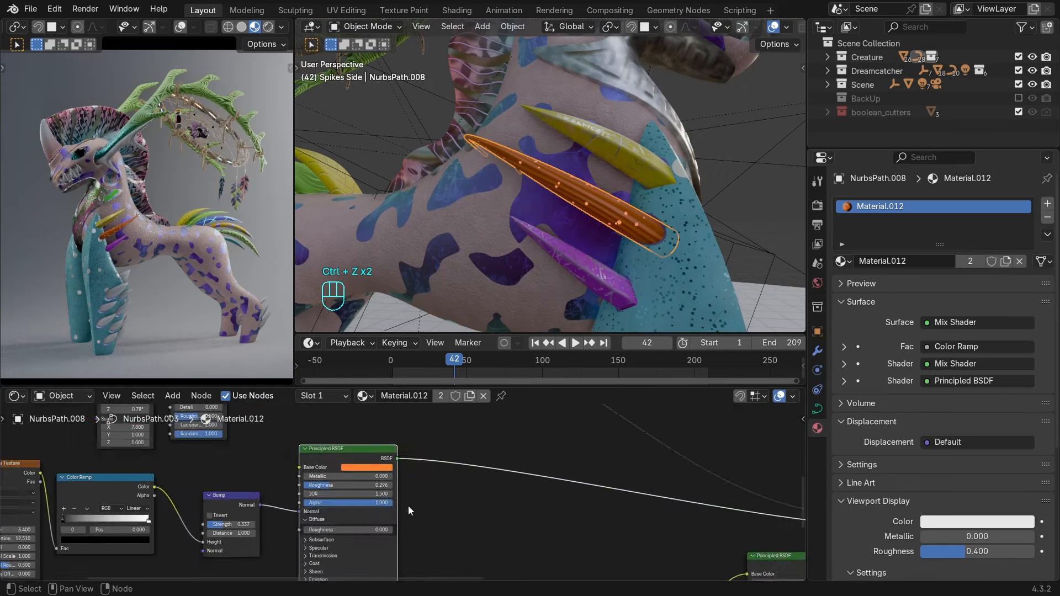
Examine the orange spike's chain of mixed Principled BSDF shaders and the Voronoi Texture branches feeding it.
scroll(515, 501, "down", 16)
middle_click_drag(526, 477, 421, 423)
scroll(440, 526, "up", 5)
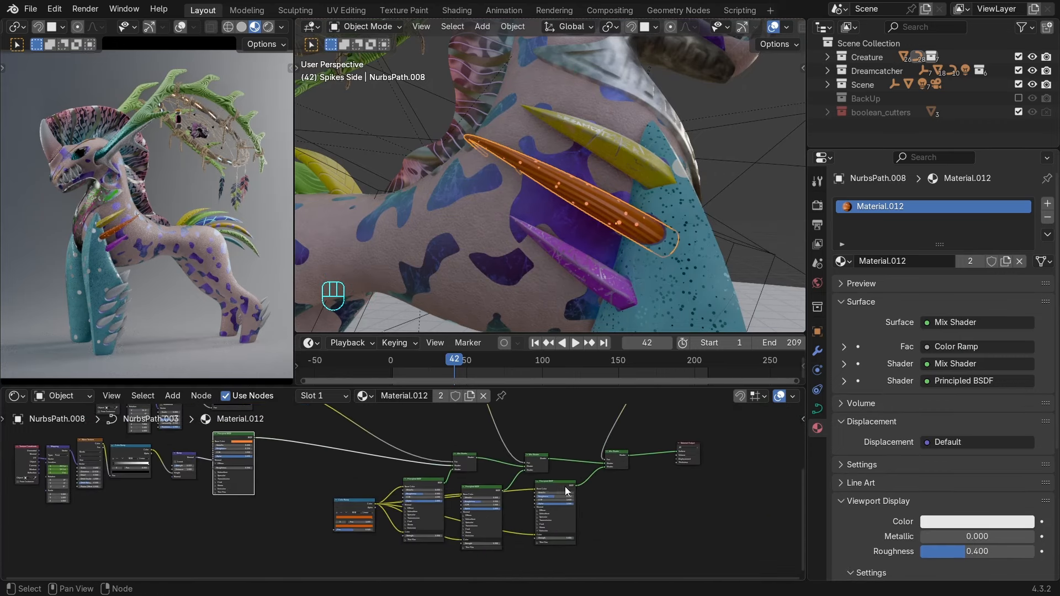
middle_click_drag(527, 449, 570, 523)
scroll(374, 449, "up", 2)
middle_click_drag(366, 447, 437, 465)
scroll(392, 504, "up", 4)
scroll(360, 514, "up", 1)
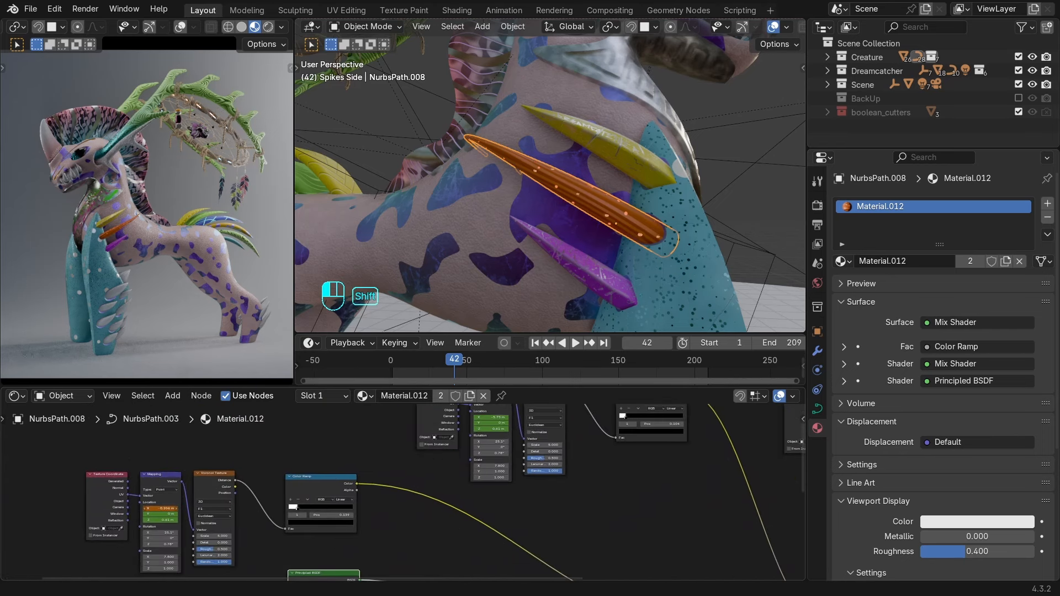
Try shifting the Mapping locations of the orange spike's Voronoi Textures, undo the shift, and play the animation.
middle_click_drag(522, 471, 477, 499)
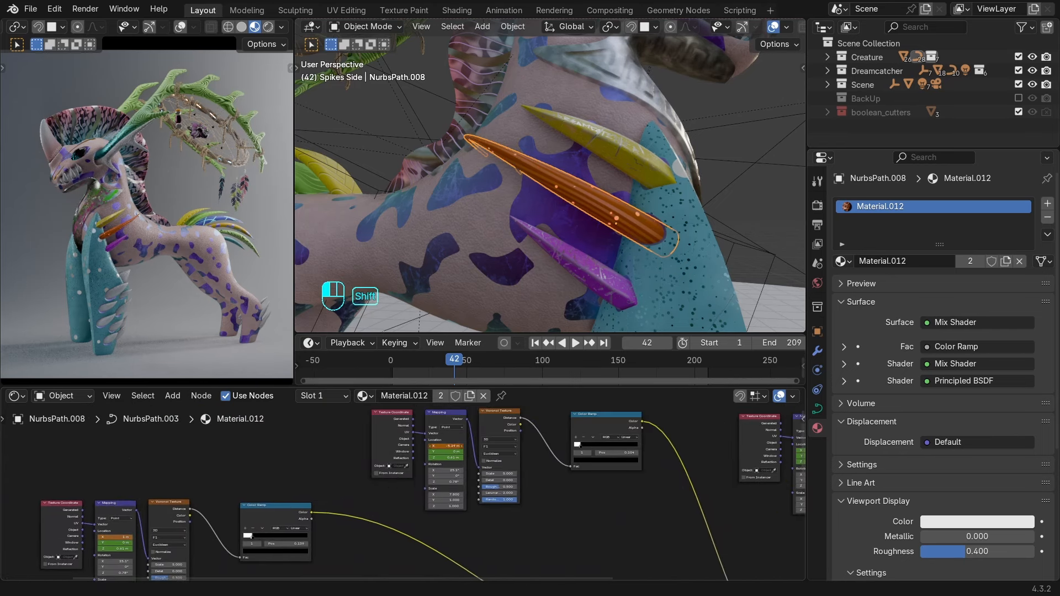
left_click_drag(446, 447, 459, 446, "shift")
middle_click_drag(651, 484, 345, 485)
left_click_drag(504, 458, 505, 458, "shift")
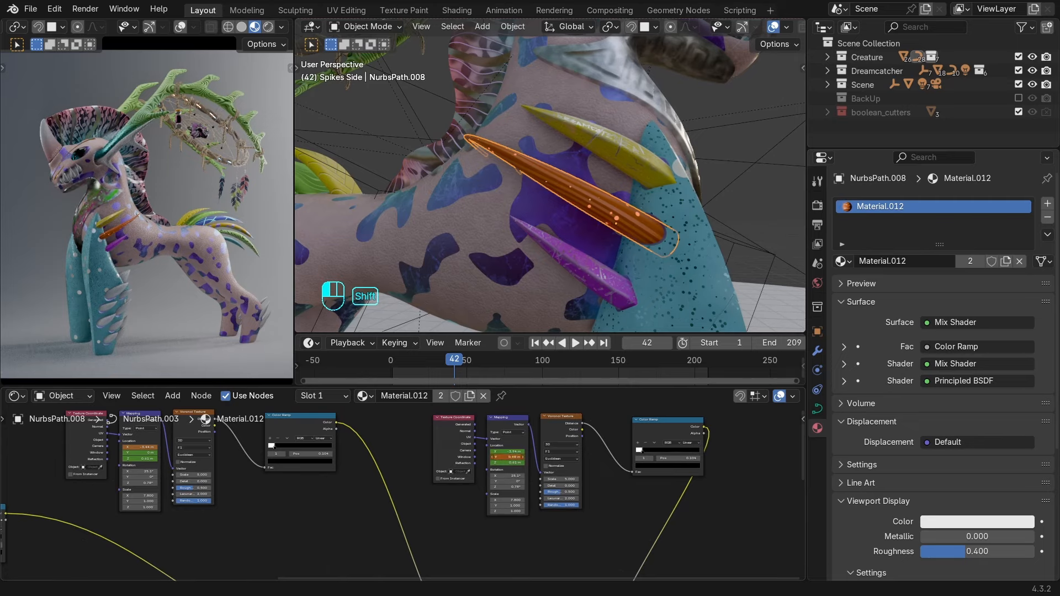
key("ctrl+z")
key("space")
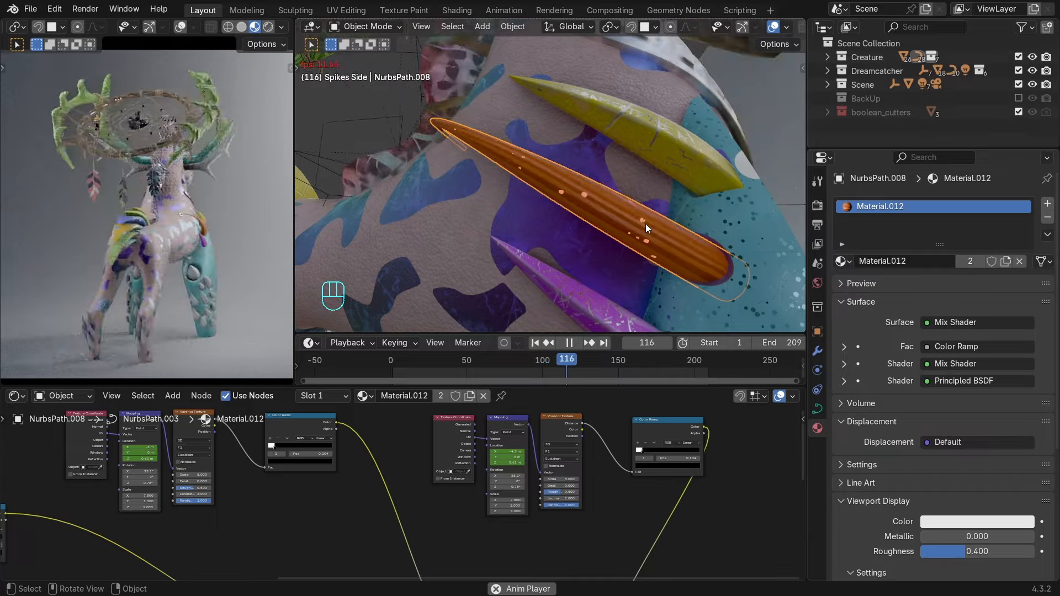
Hide the curved backdrop plane in a maximized viewport and show the camera's parent Empty.011 from the top view.
key("ctrl+space")
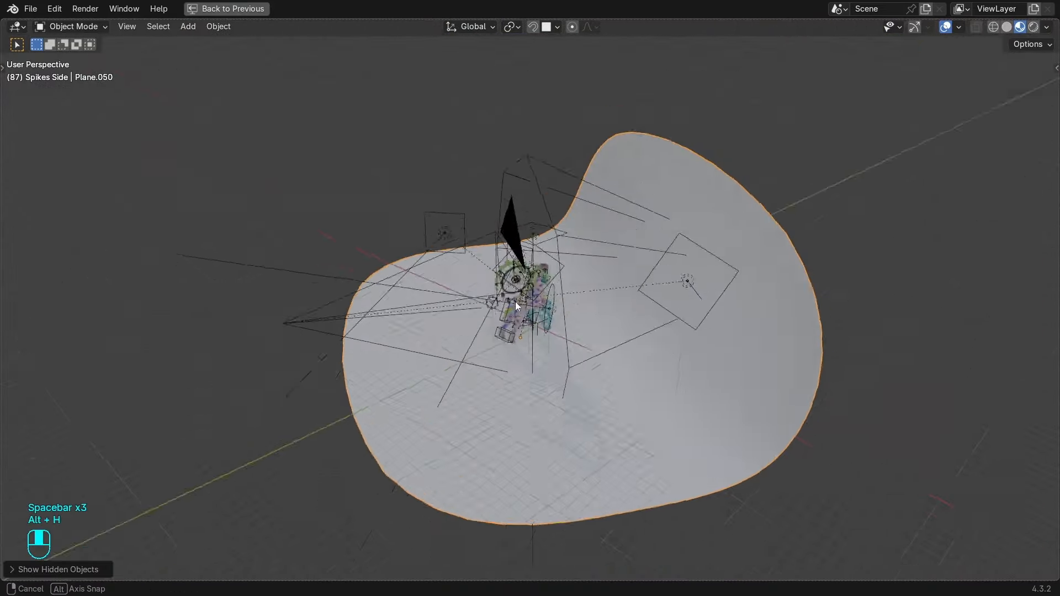
middle_click_drag(515, 301, 641, 262)
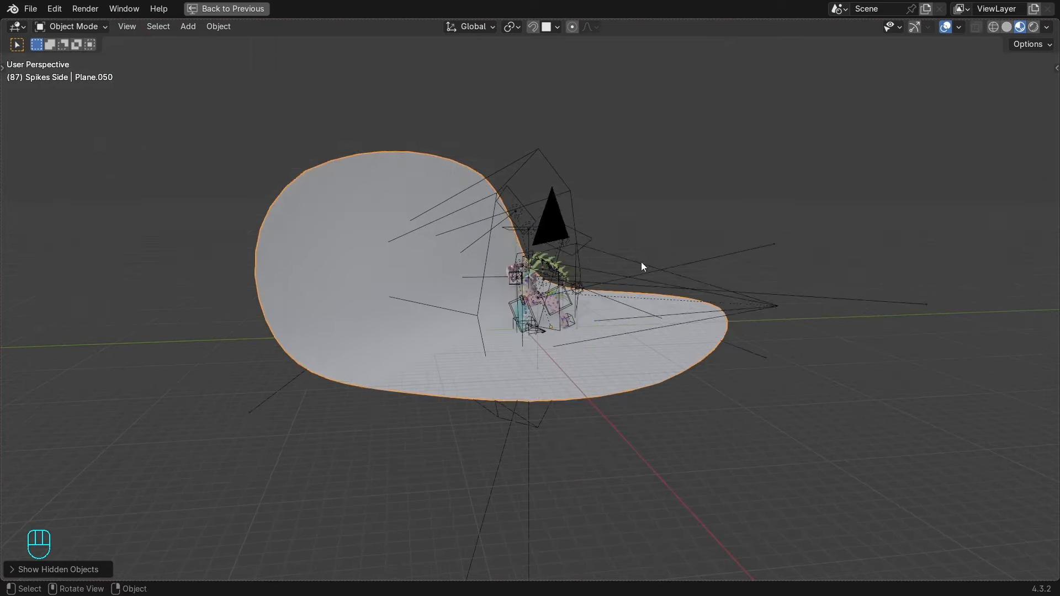
left_click(561, 166, "shift")
left_click(561, 167, "shift")
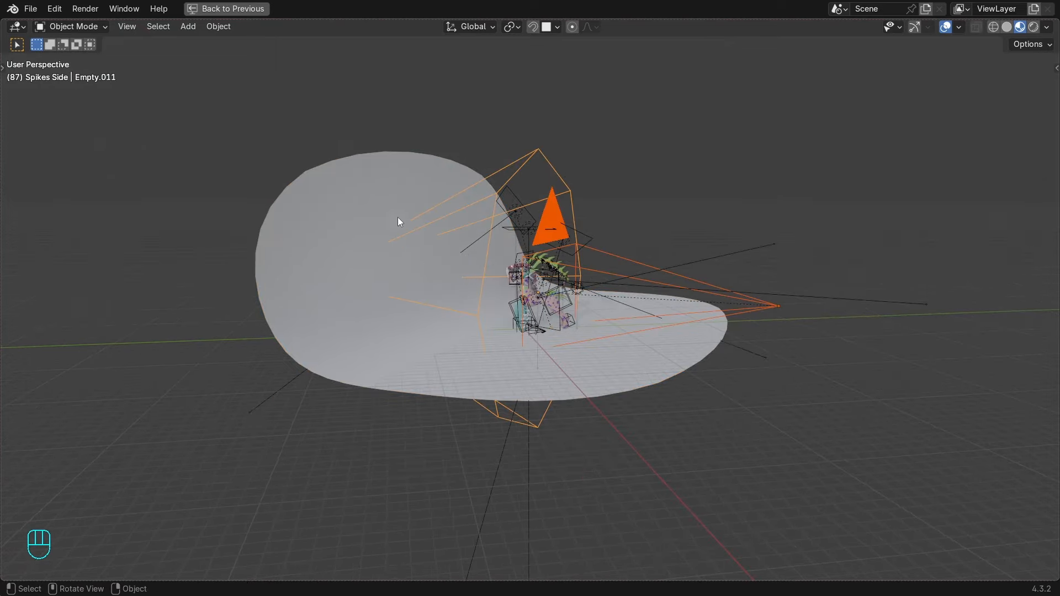
key("h")
middle_click_drag(531, 187, 545, 218)
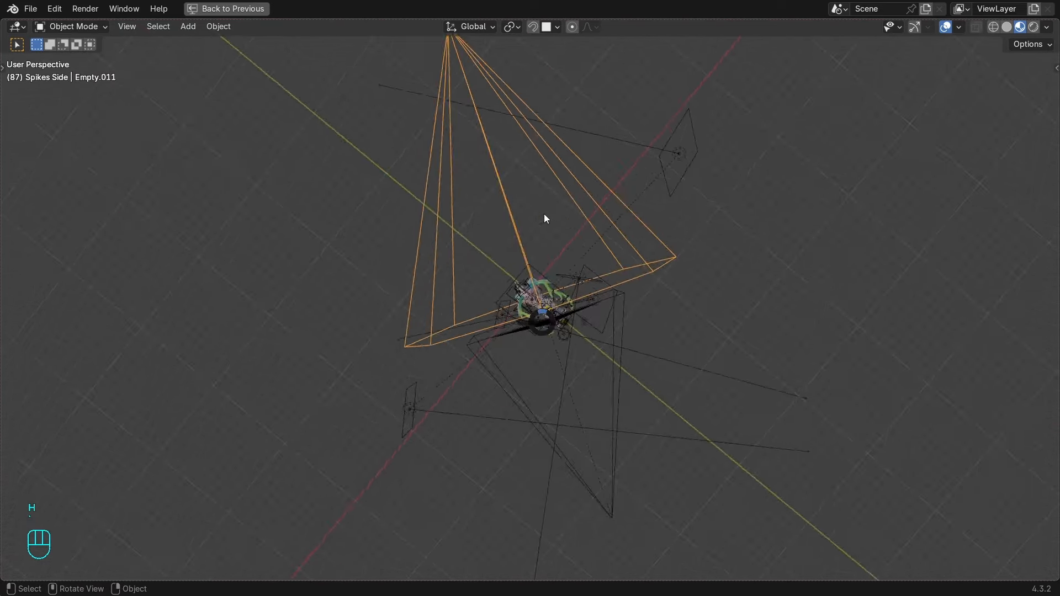
left_click(544, 215)
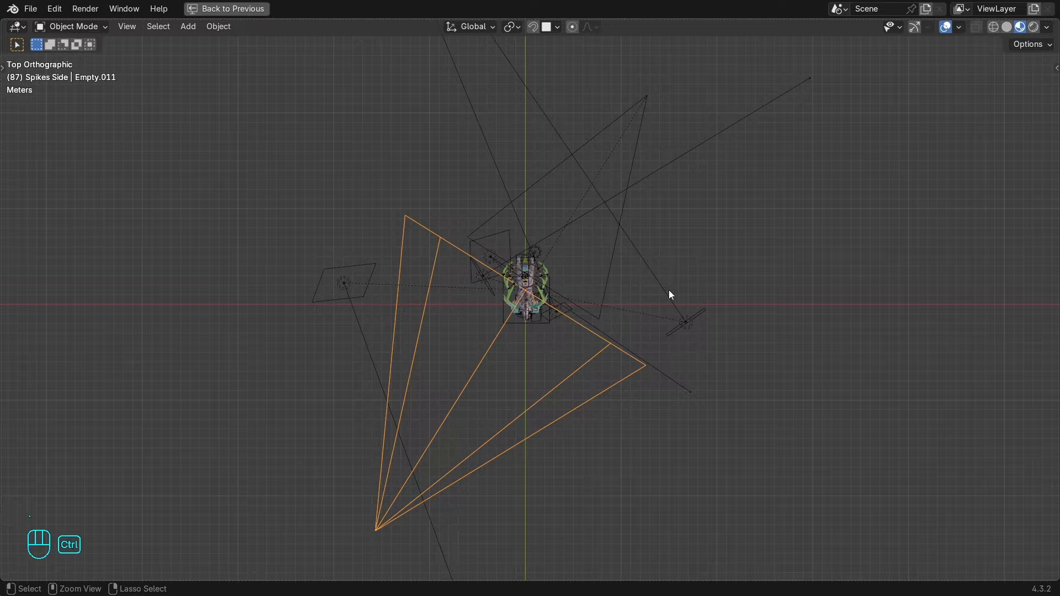
key("ctrl+space")
Try rotating the camera's parent empty in top view, cancel the rotation, and add Camera.002 to the selection.
scroll(587, 201, "up", 4)
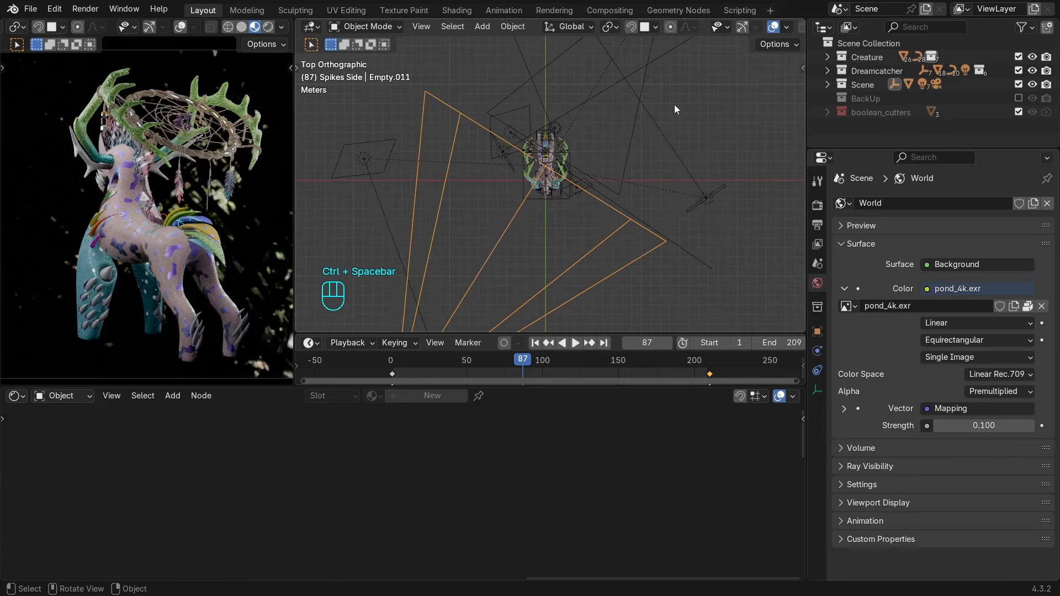
key("r")
right_click(639, 152)
scroll(628, 162, "down", 2)
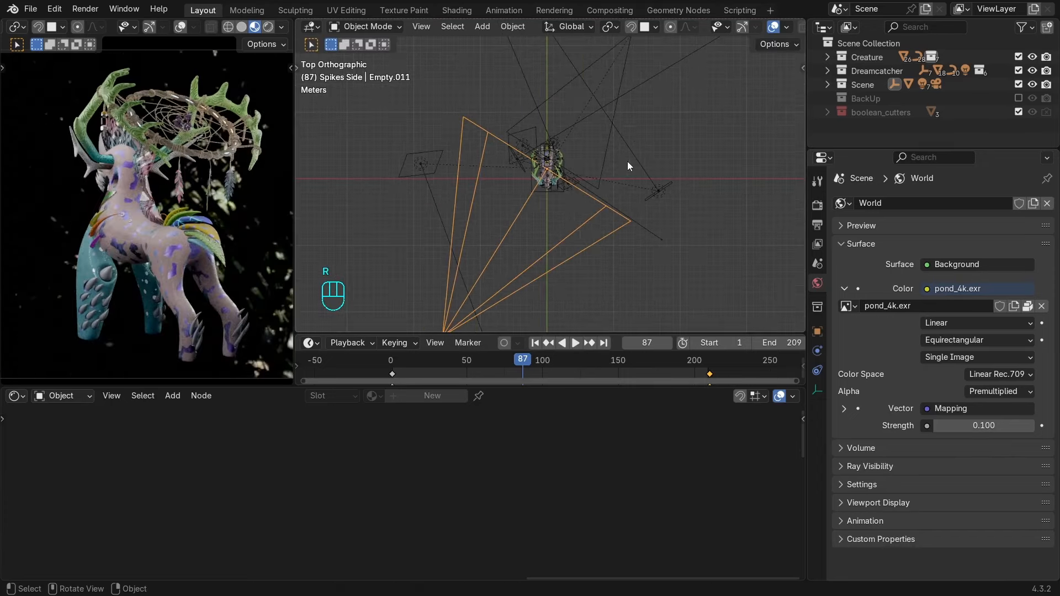
scroll(613, 176, "down", 2)
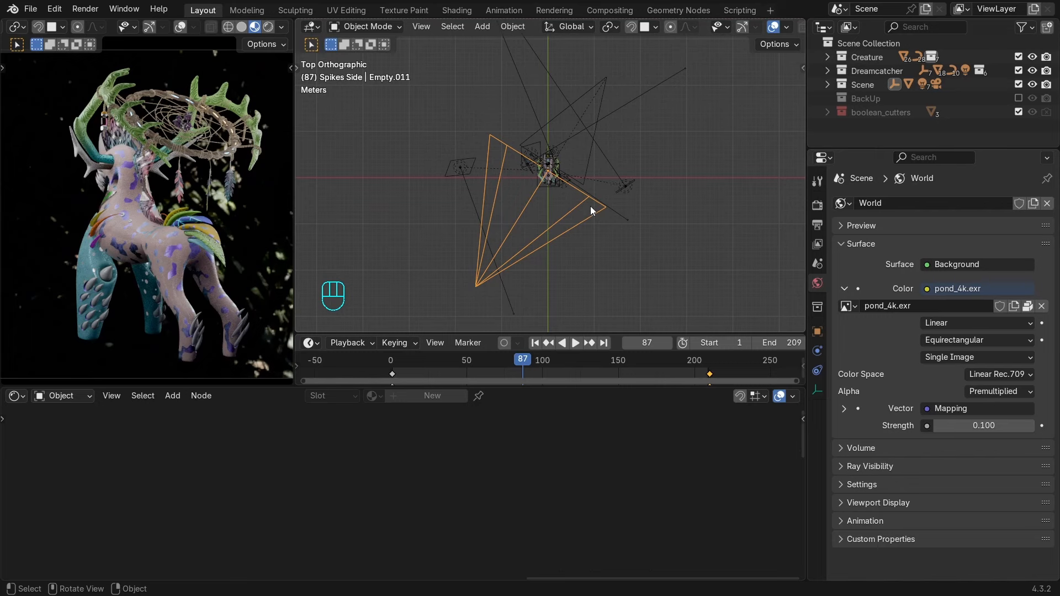
left_click(590, 159, "shift")
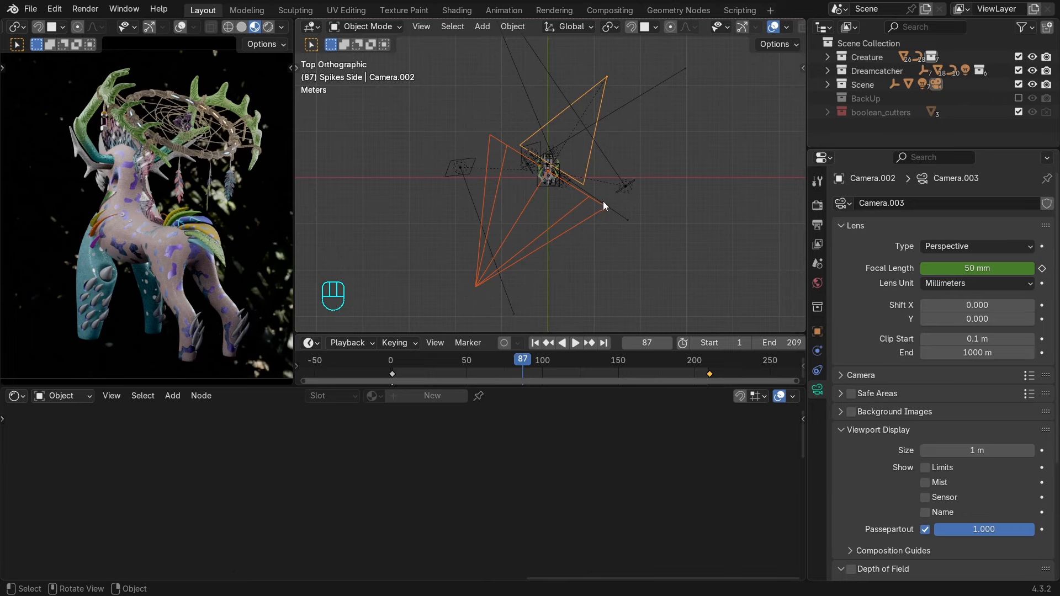
With the Scene collection excluded, replace the camera empty's existing keyframes with a transform key at frame 1 and show its transform values.
left_click(1019, 84)
key("shift+Left")
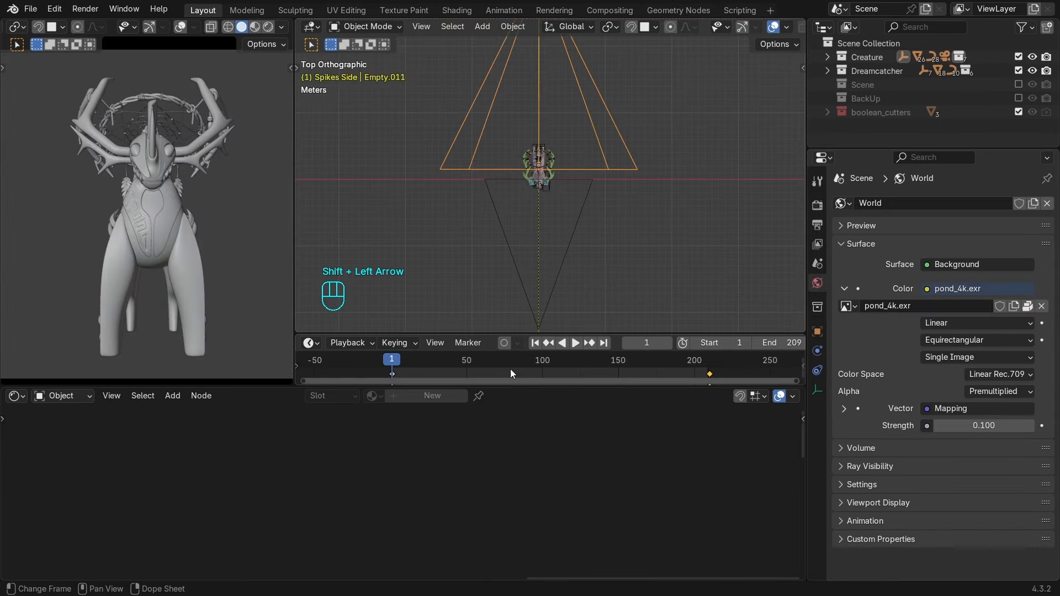
left_click_drag(549, 387, 548, 422)
left_click_drag(376, 382, 721, 400)
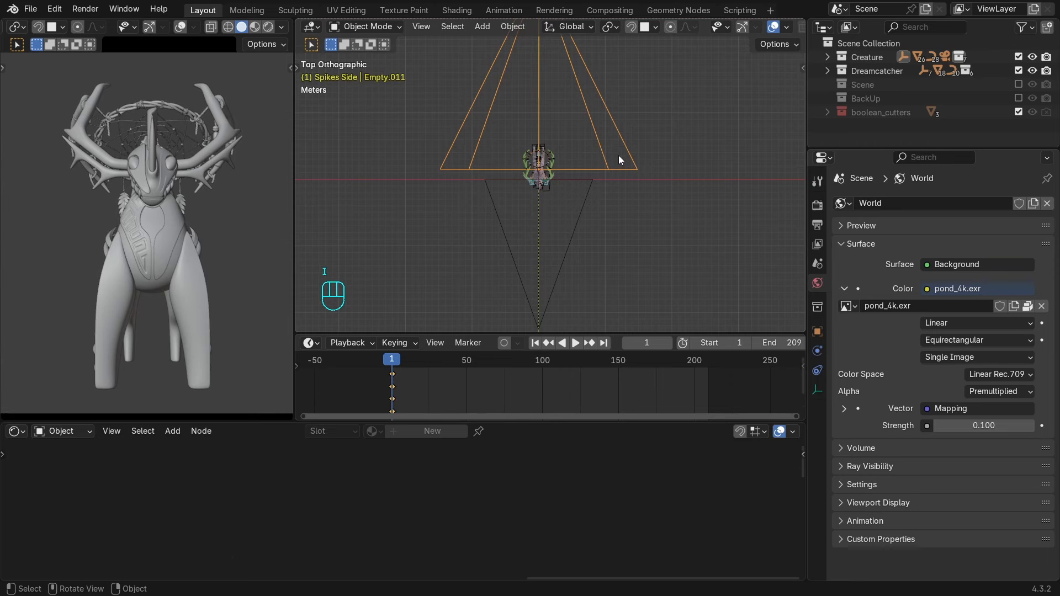
key("n")
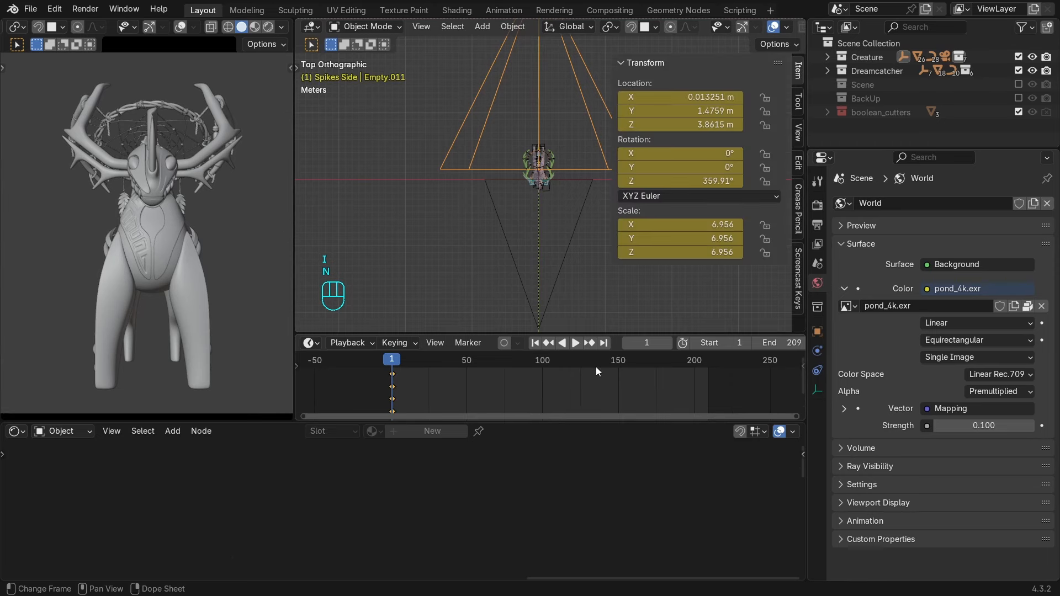
At frame 209, rotate the camera empty to about 425.43° around Z and scale it to about 4.0.
left_click(466, 276)
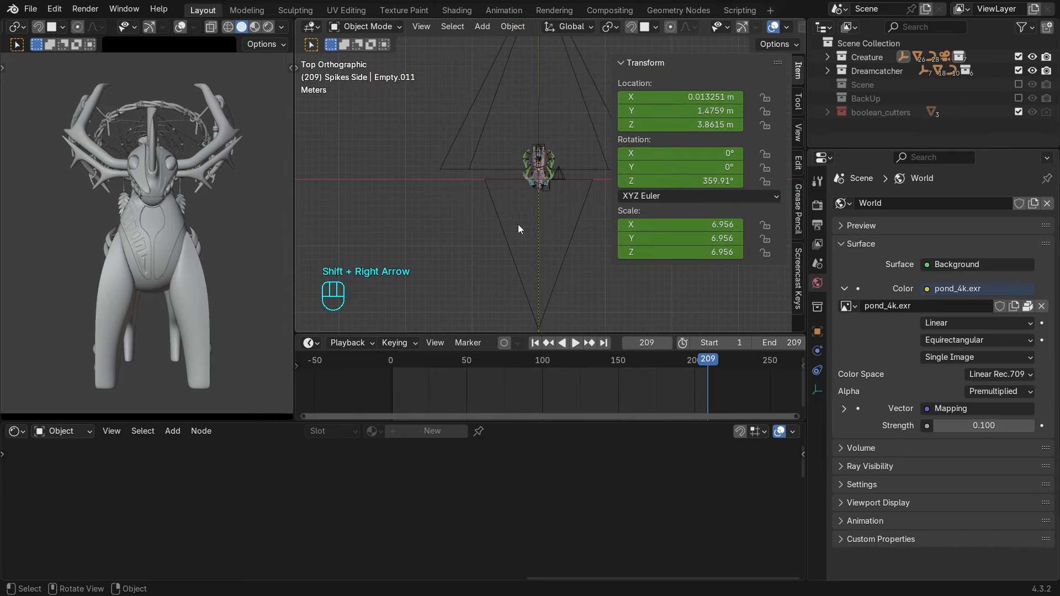
scroll(526, 177, "down", 2)
middle_click_drag(555, 195, 447, 252, "shift")
key("r")
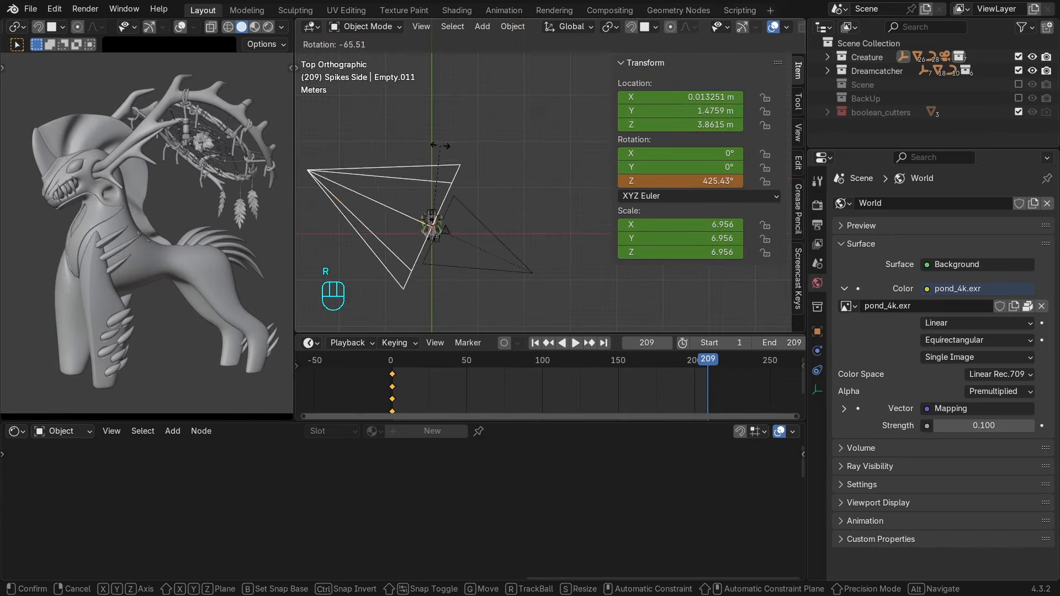
left_click(457, 135)
key("s")
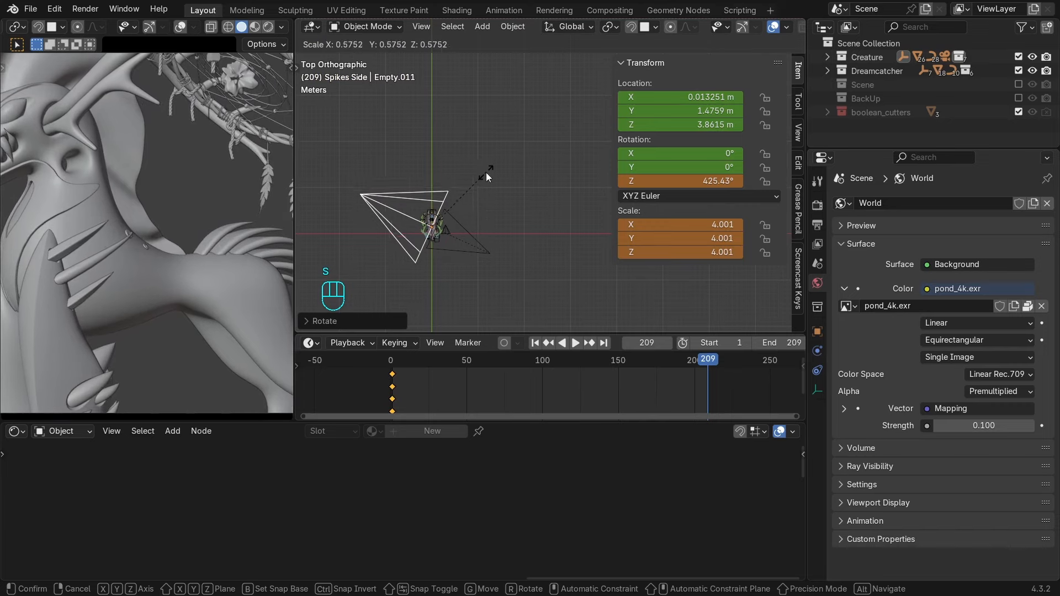
left_click(486, 172)
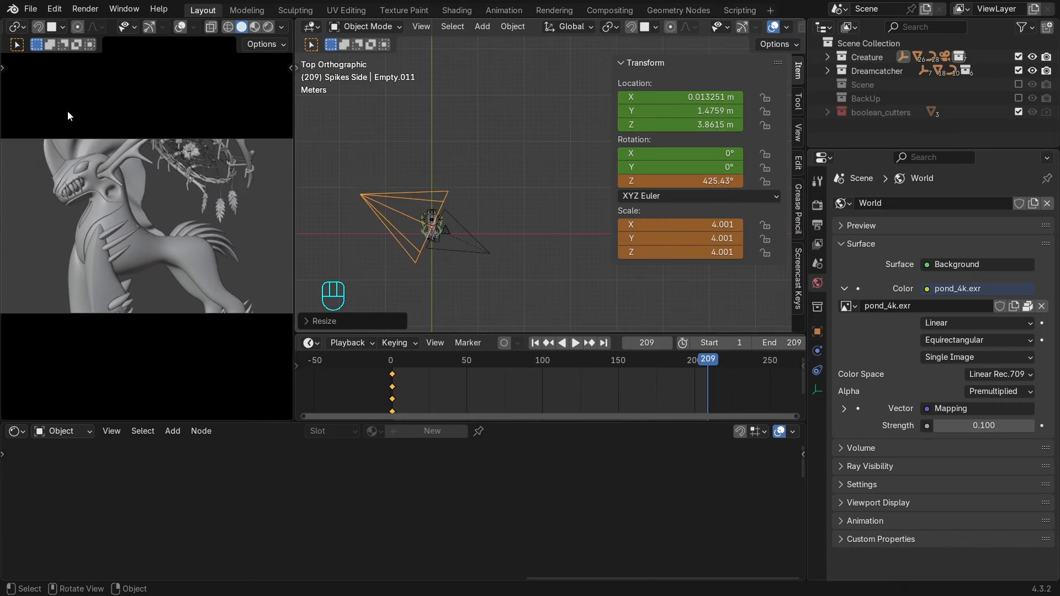
Frame the horse's head by moving the camera empty and scaling it to about 2.76, key it at frame 209, and play the animation.
key("g")
left_click(140, 189)
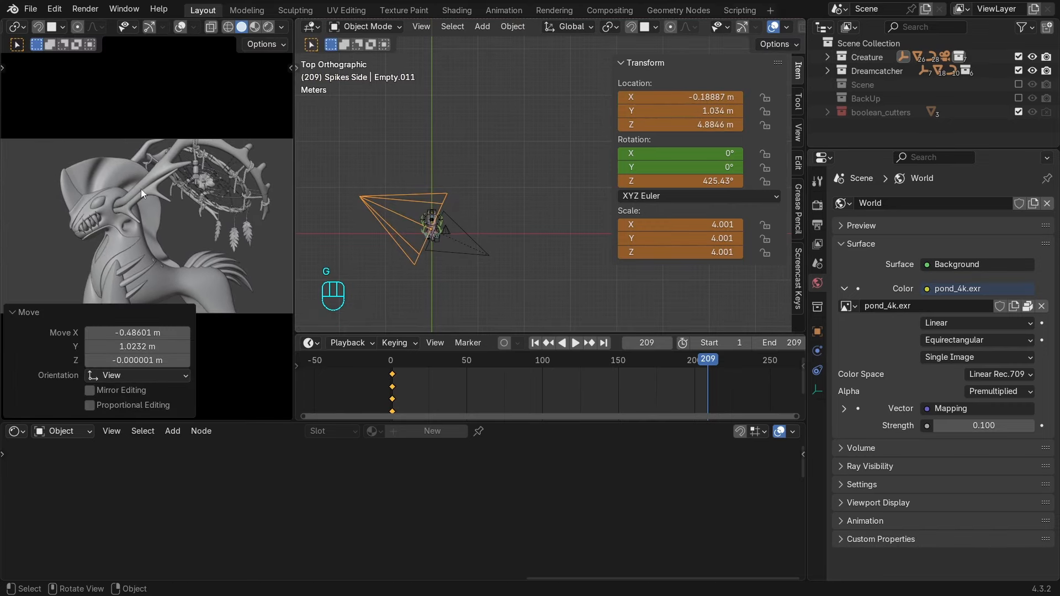
key("s")
left_click(184, 188)
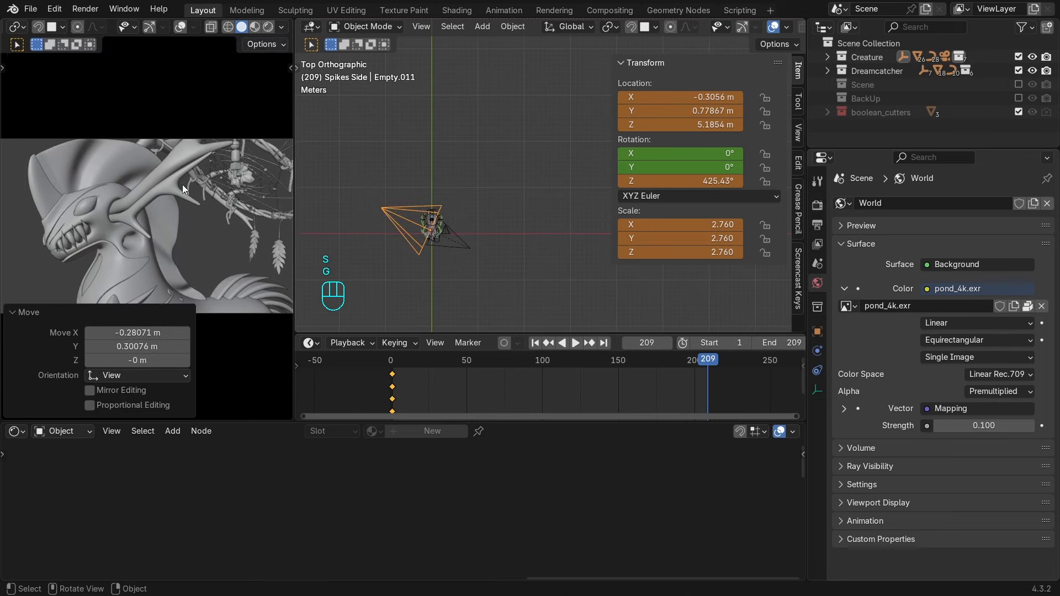
key("i")
key("space")
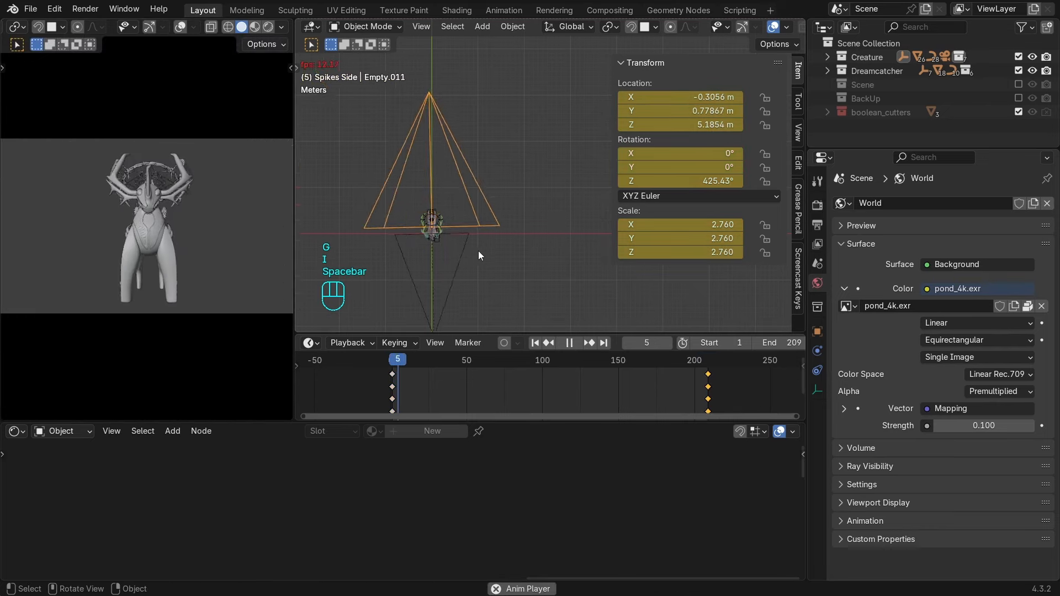
middle_click_drag(478, 250, 523, 217, "shift")
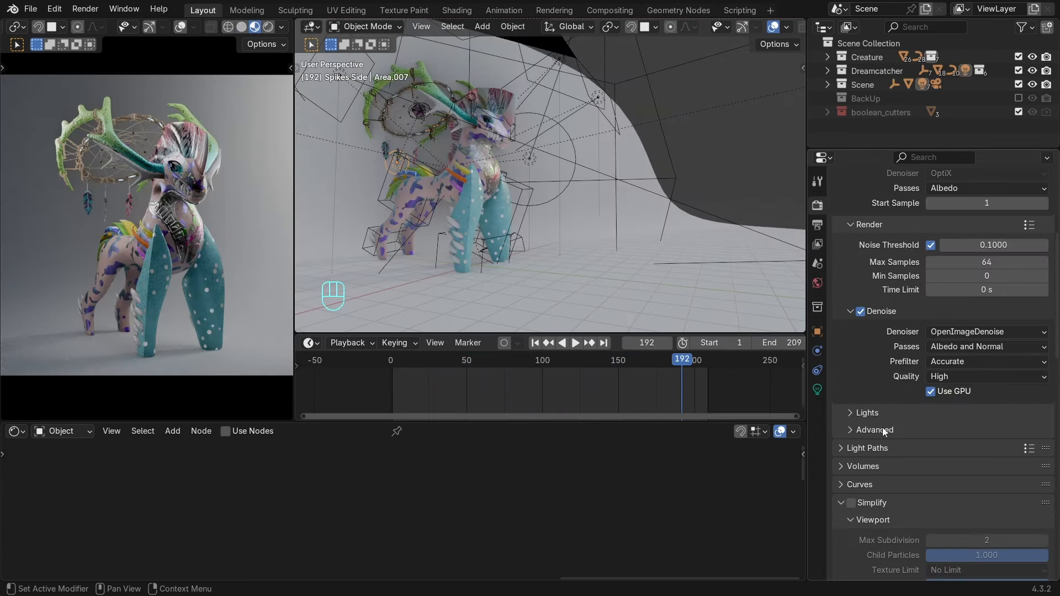
Set the final render's Max Samples to 128 and its Noise Threshold to 0.0100.
scroll(882, 427, "down", 15)
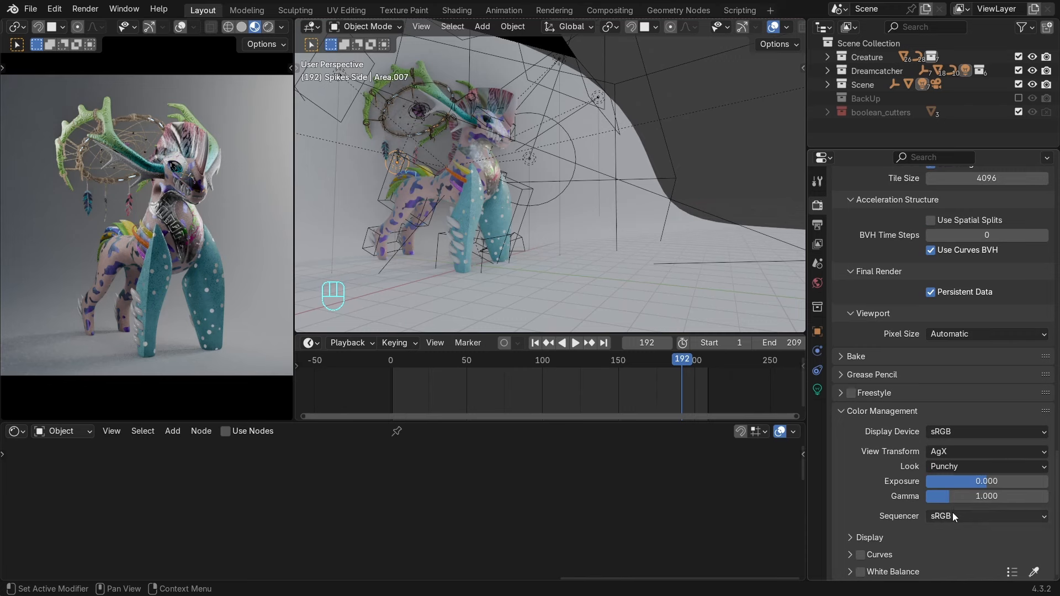
scroll(902, 515, "up", 15)
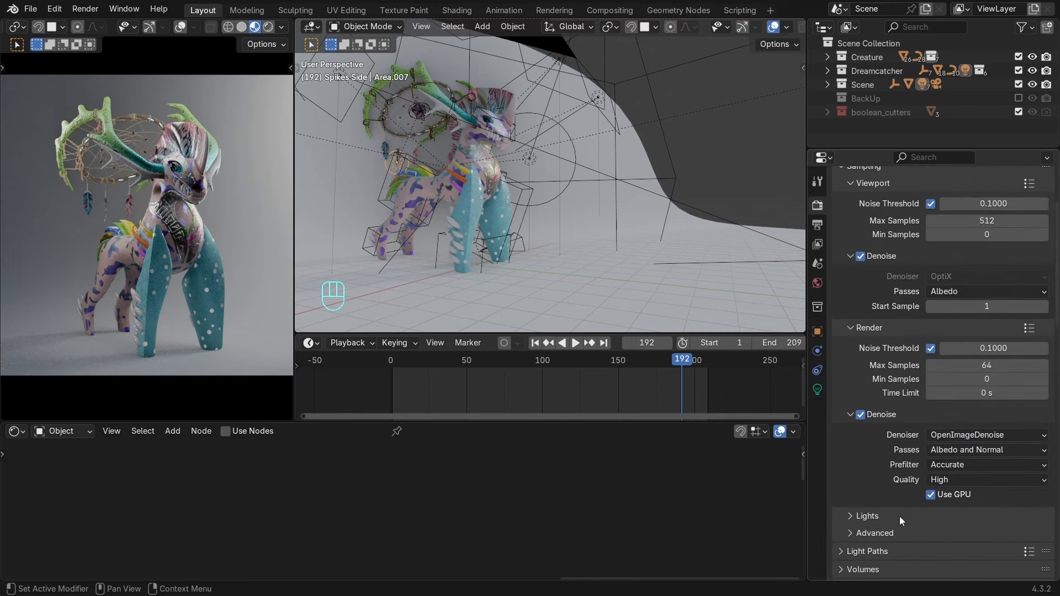
scroll(900, 515, "up", 5)
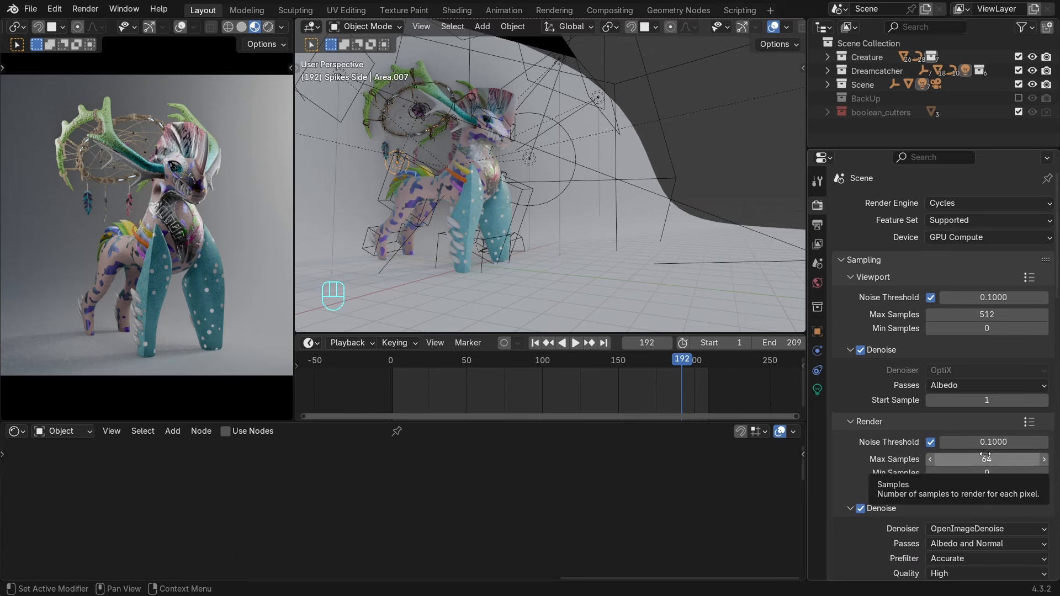
left_click(985, 457)
key("Return")
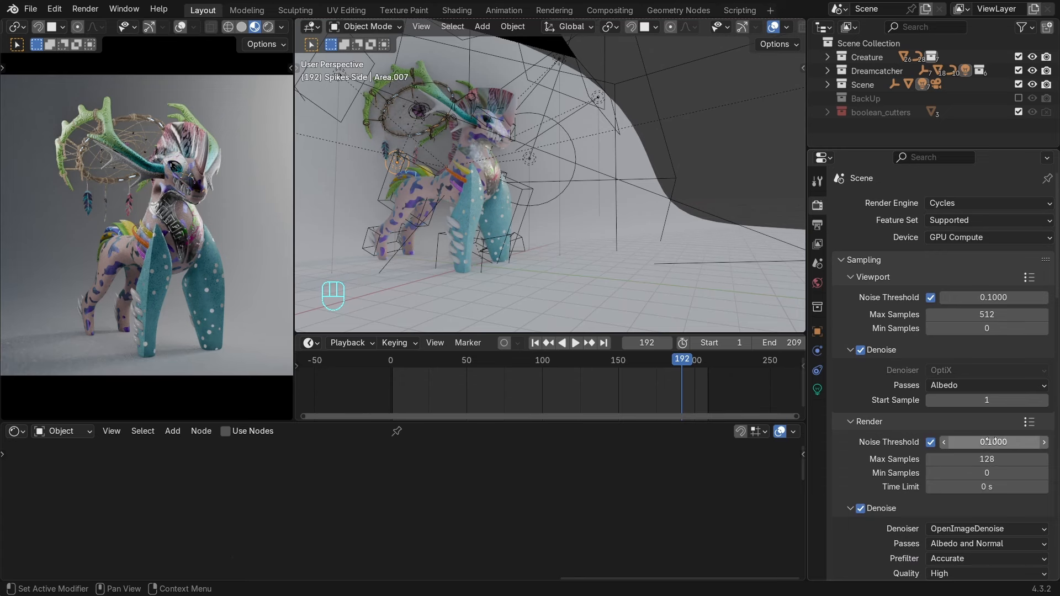
left_click(977, 441)
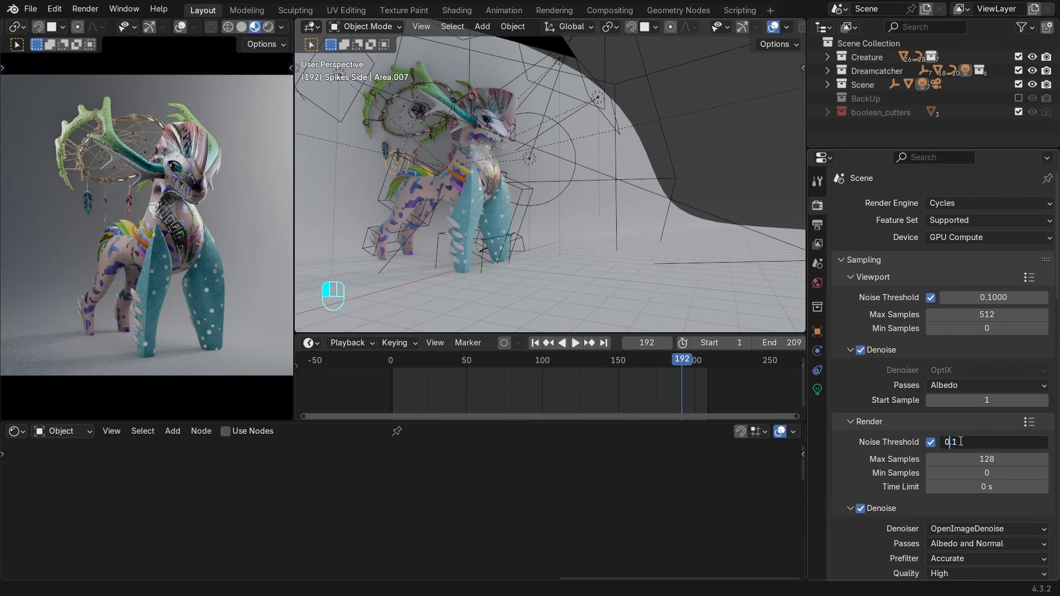
type("0100")
key("Return")
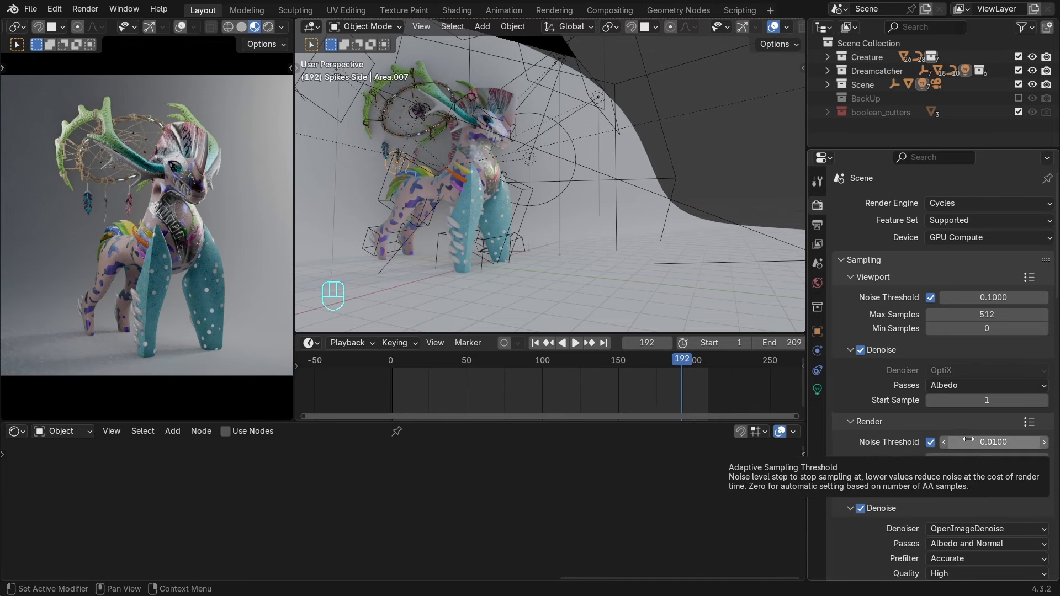
Review the output resolution, frame range and image format settings against the render sampling settings.
left_click(816, 225)
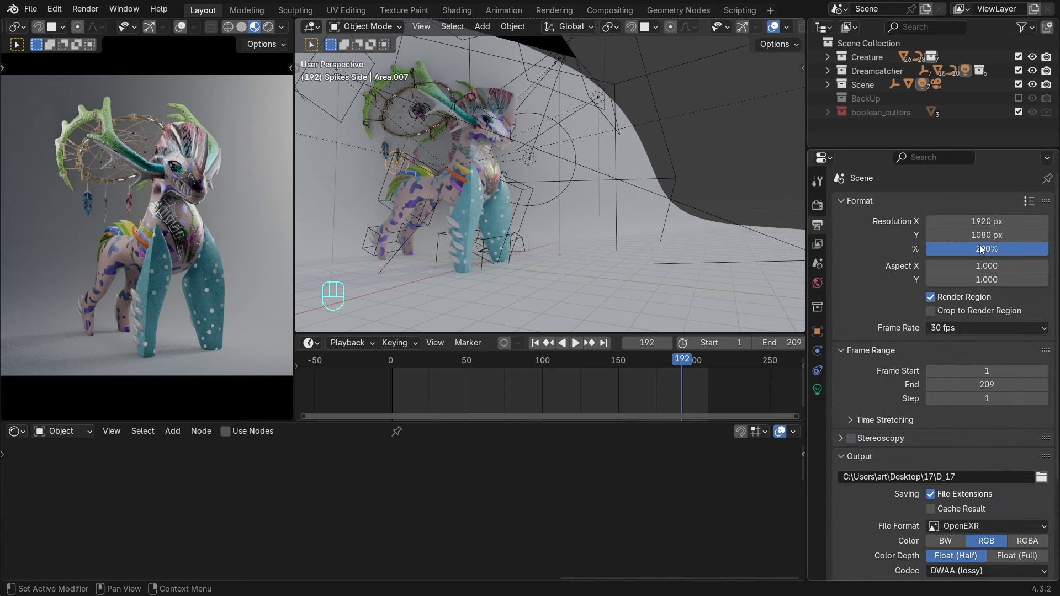
left_click(818, 208)
scroll(828, 221, "down", 4)
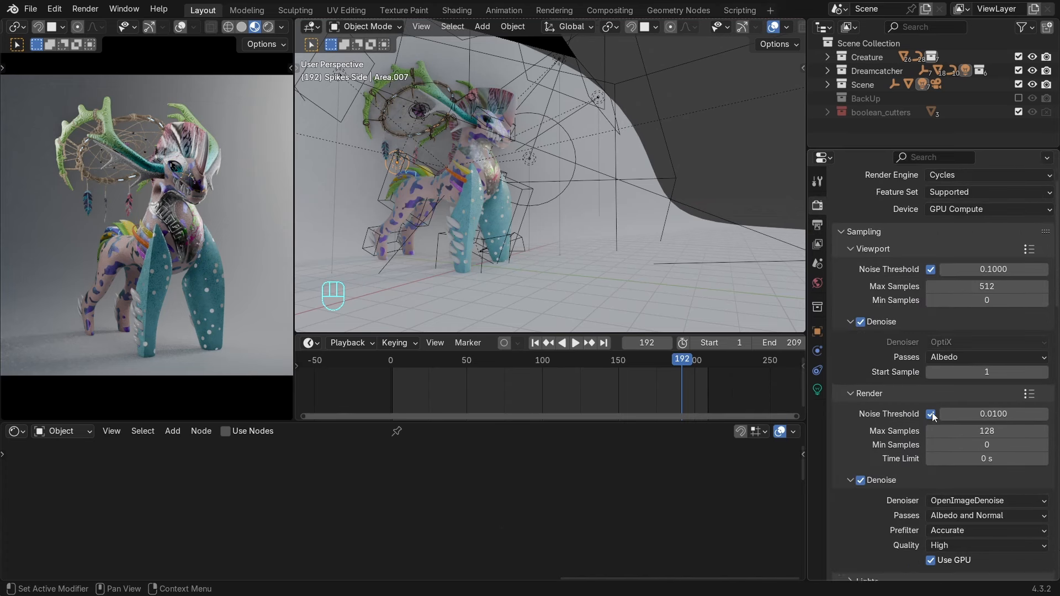
left_click(817, 226)
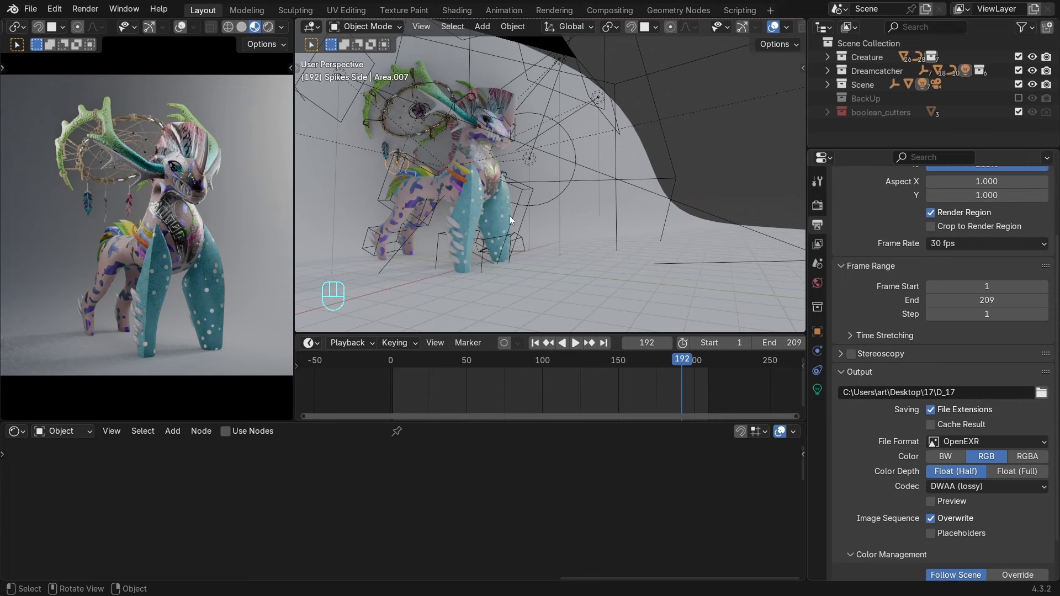
scroll(586, 208, "up", 2)
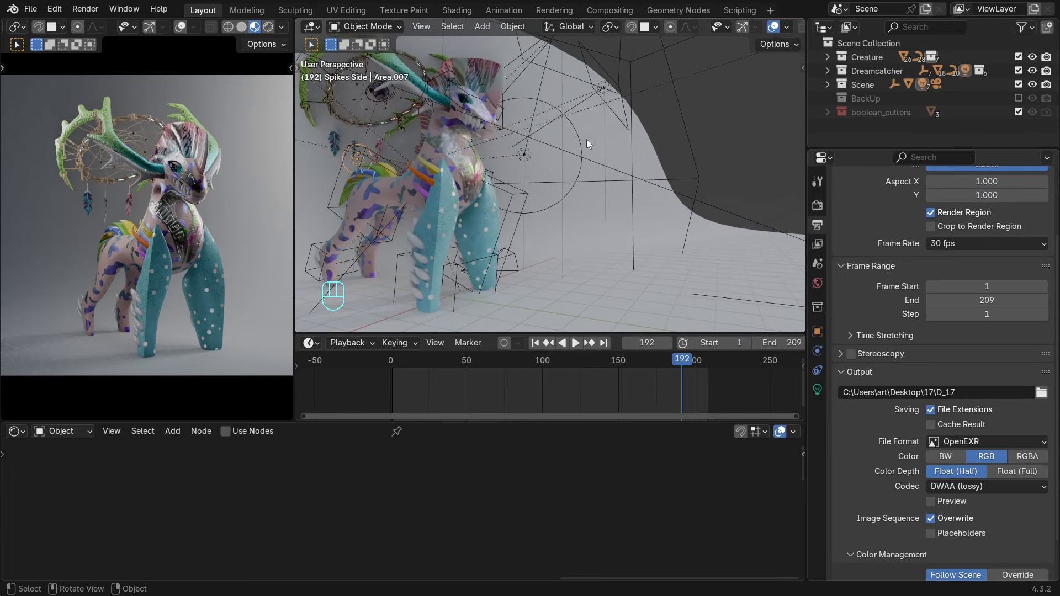
Review the OpenEXR output format together with its color depth and codec options.
middle_click_drag(539, 211, 487, 177)
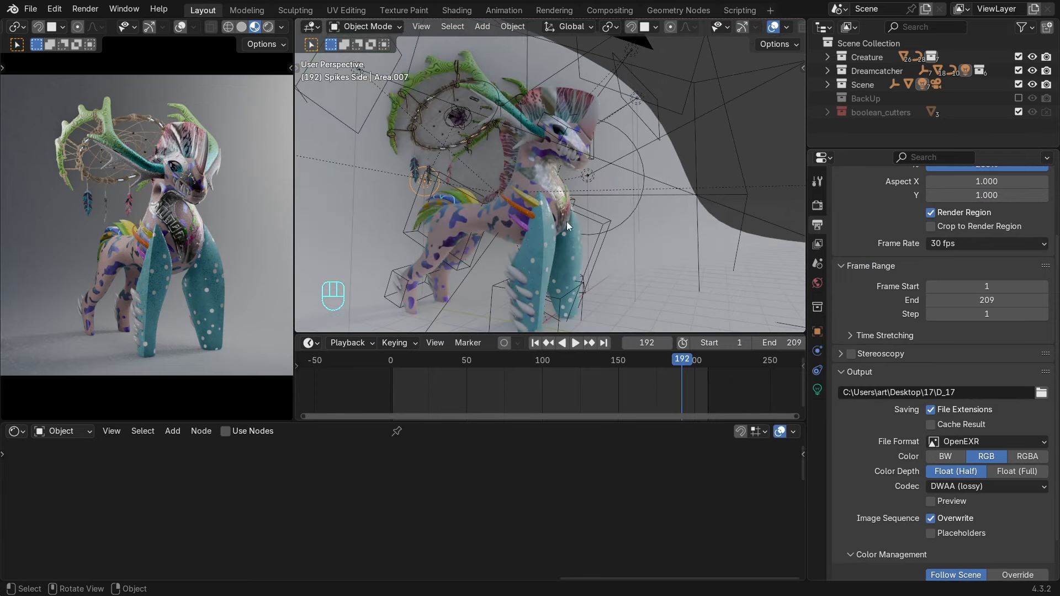
left_click(992, 441)
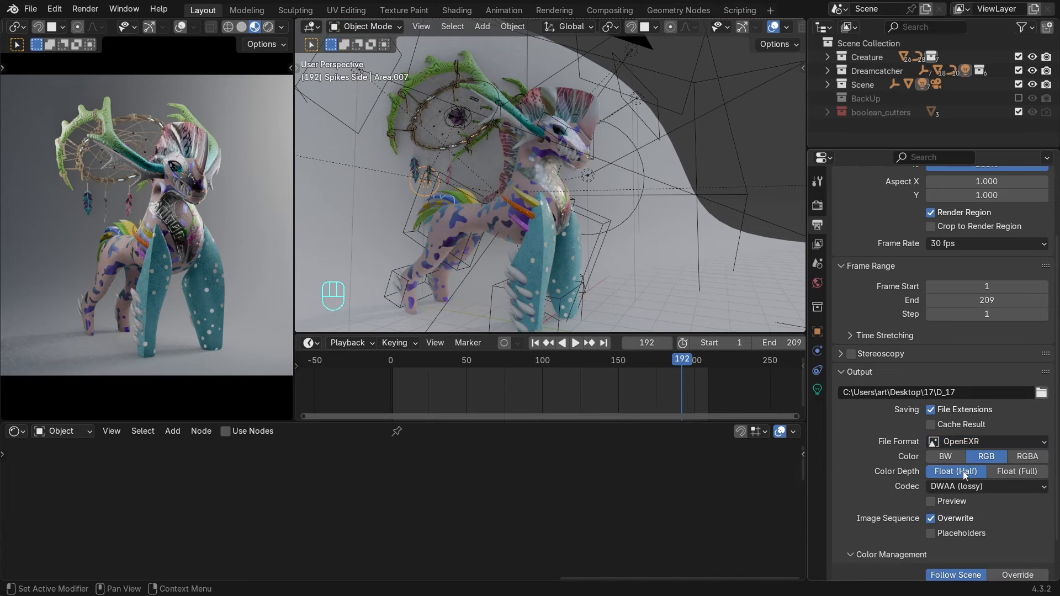
left_click(961, 487)
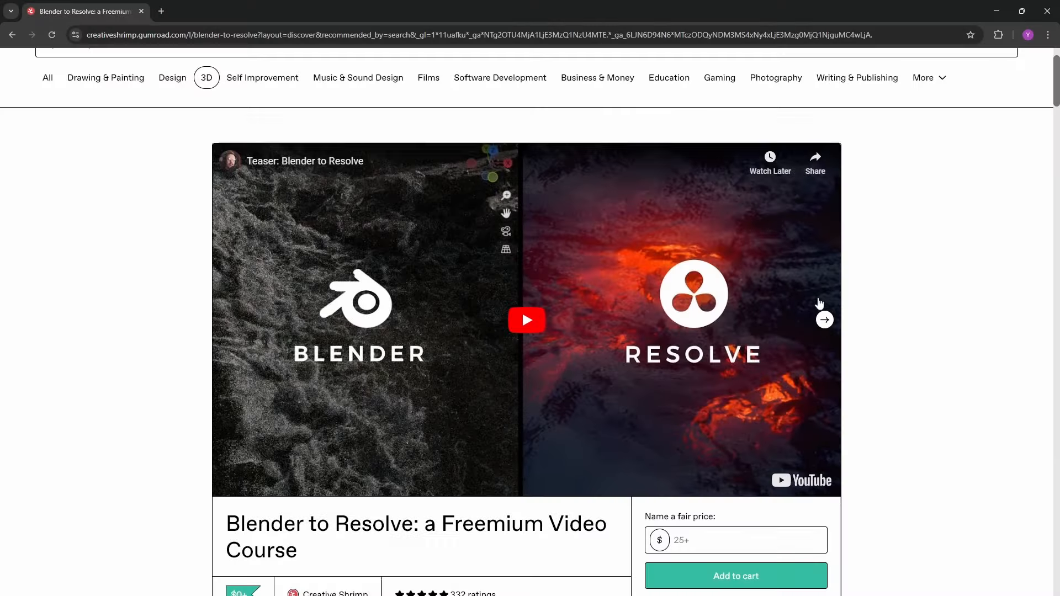
Switch to the browser and look through the preview images of the Blender to Resolve course on Gumroad.
scroll(535, 319, "up", 3)
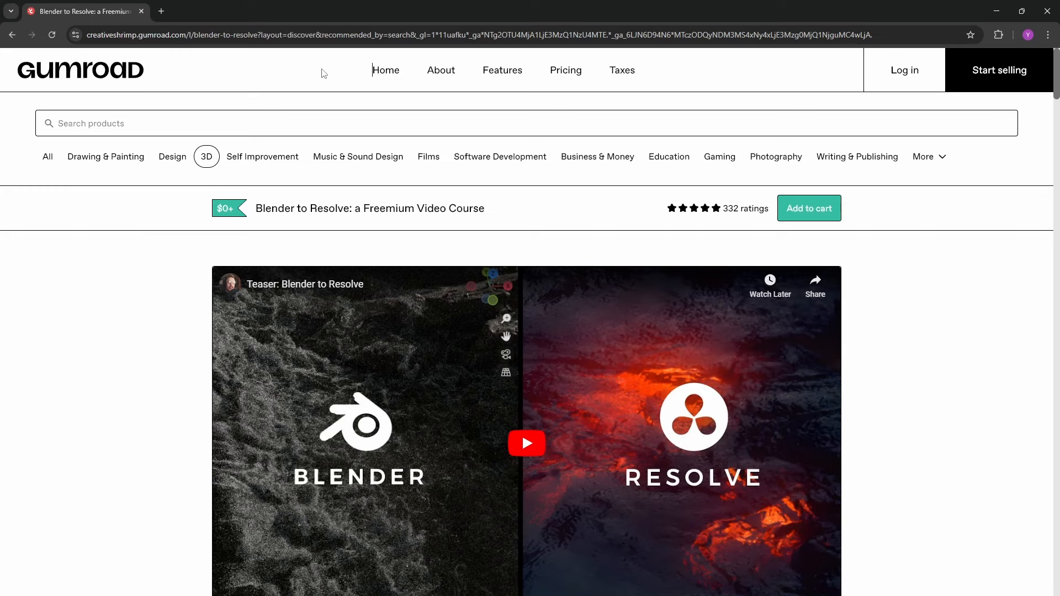
scroll(511, 347, "down", 4)
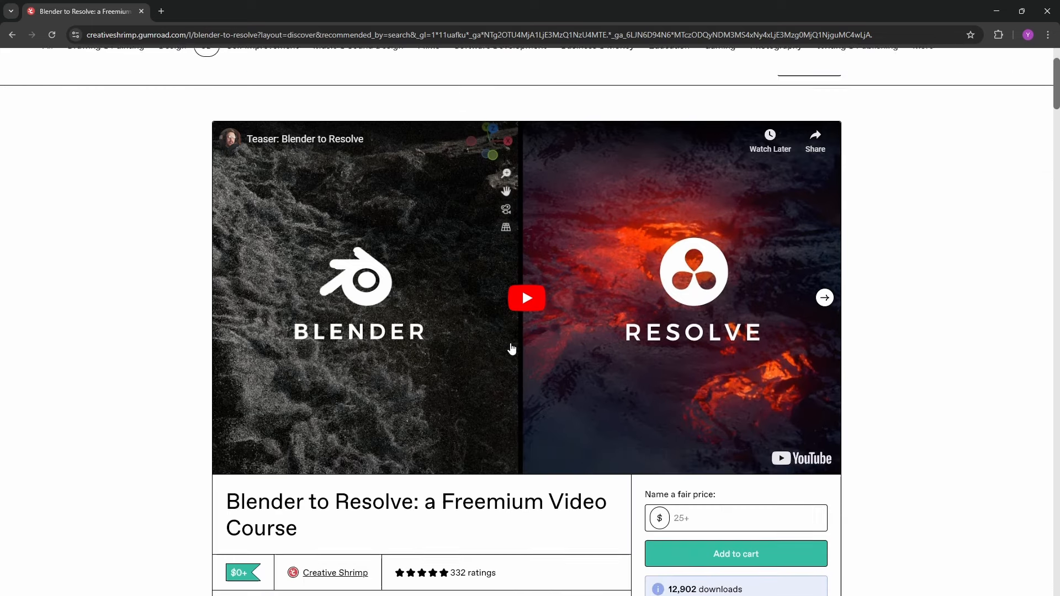
left_click(825, 233)
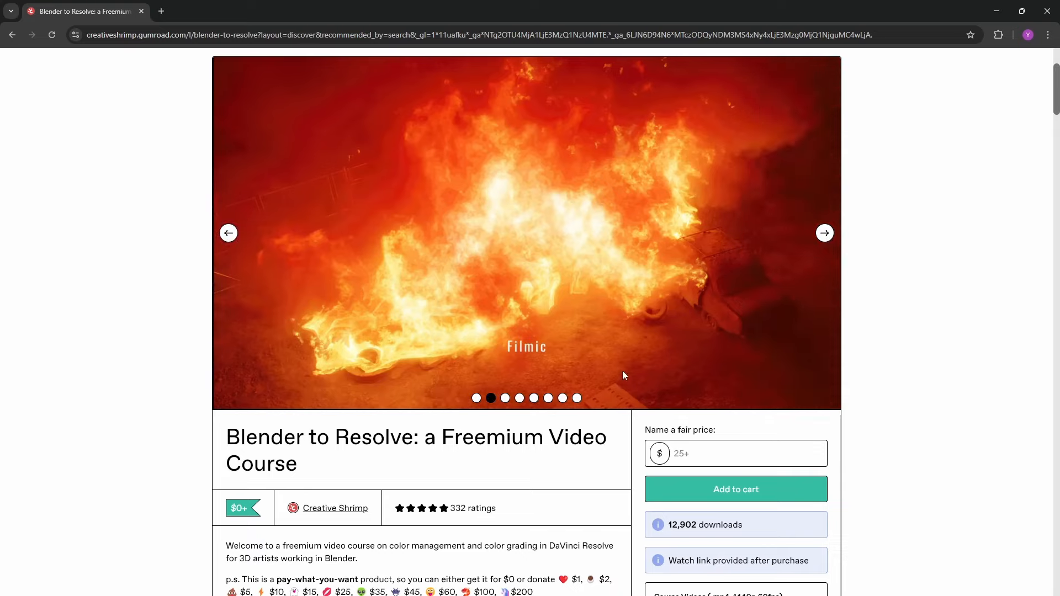
left_click(548, 399)
left_click(563, 398)
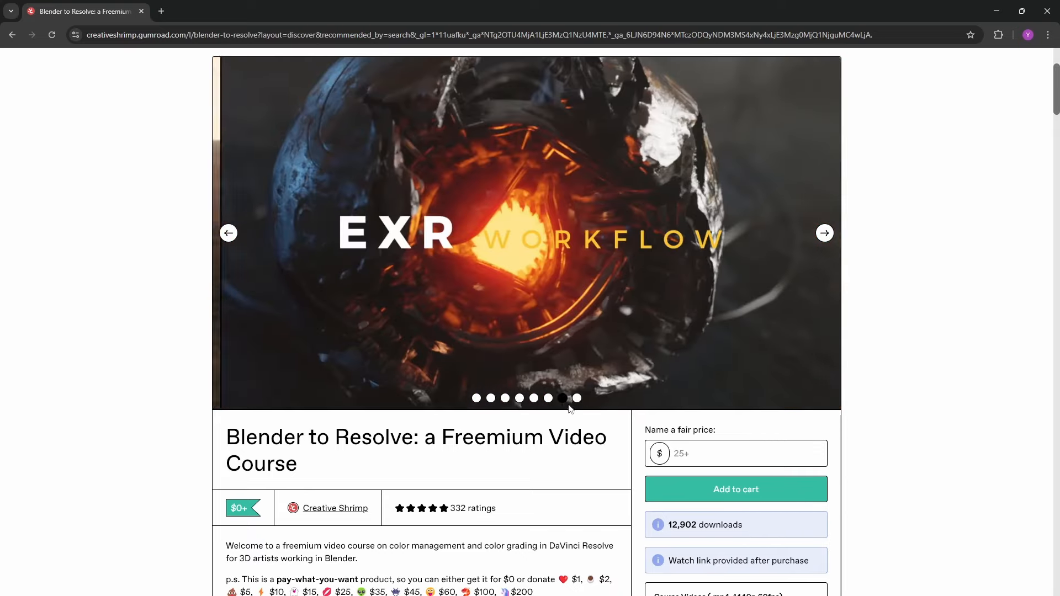
left_click(577, 399)
Read the course title and the pay-what-you-want pricing note on the product page.
scroll(688, 367, "down", 2)
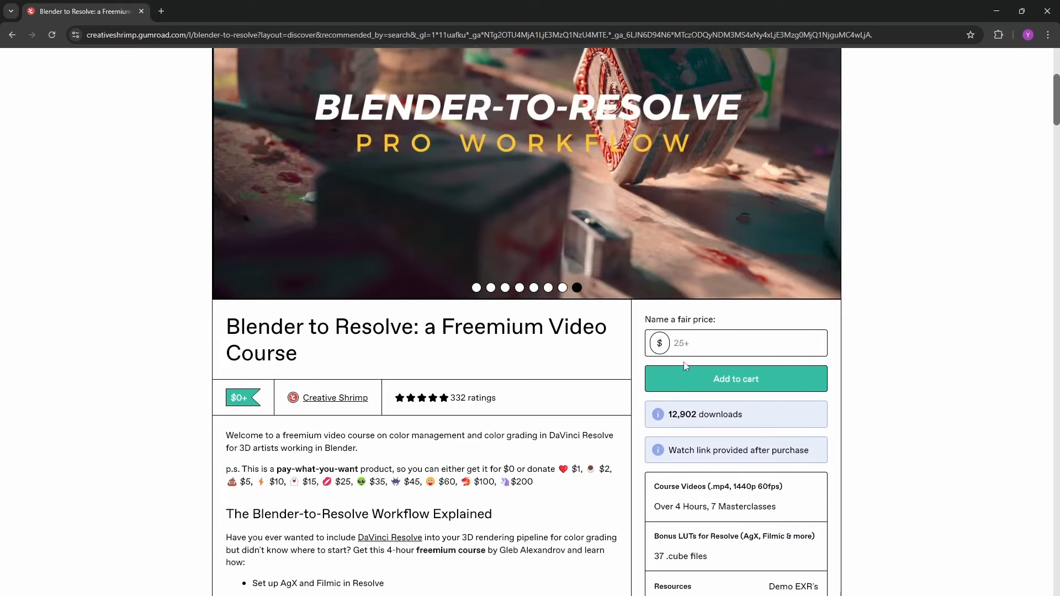
left_click_drag(445, 325, 435, 351)
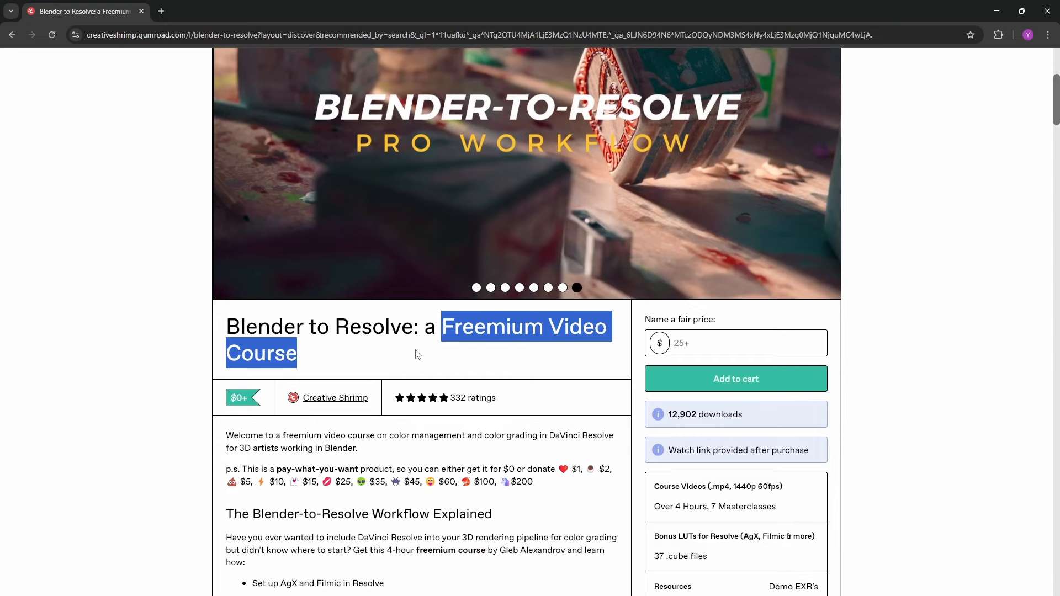
left_click(459, 360)
scroll(459, 360, "down", 1)
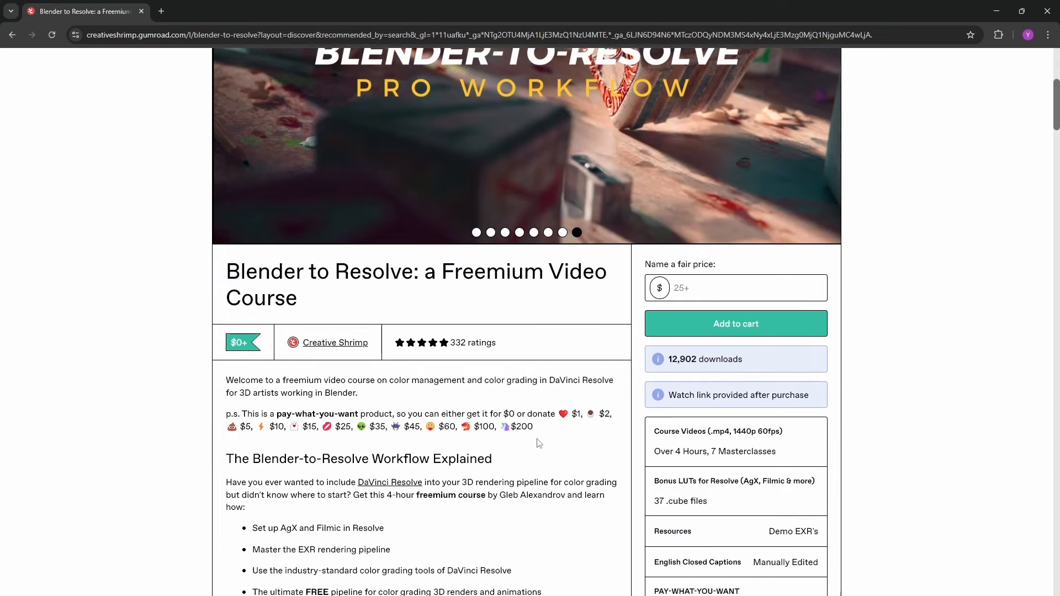
left_click_drag(557, 413, 559, 429)
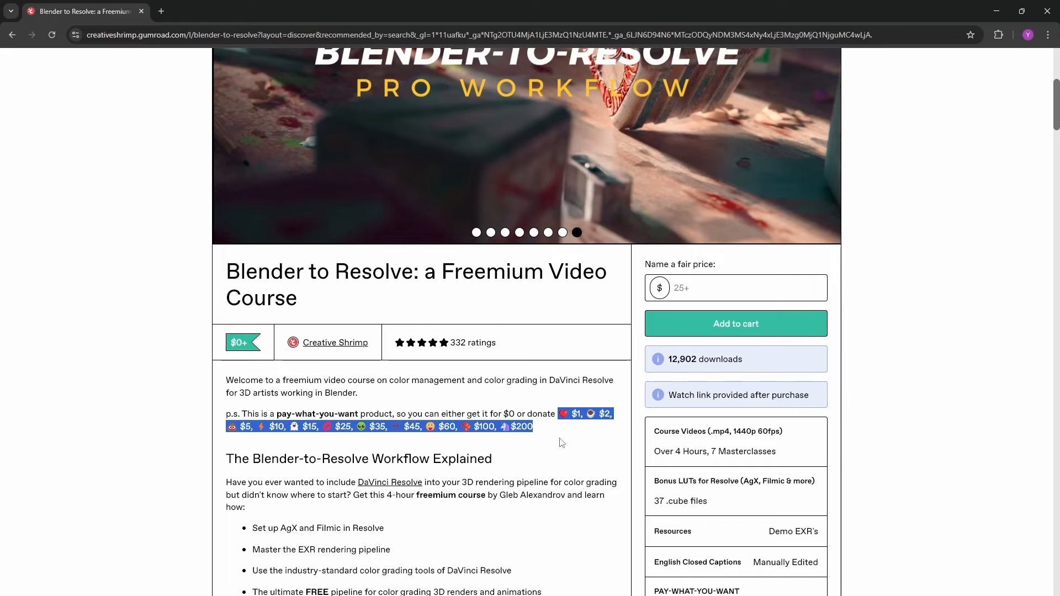
left_click(562, 444)
Examine the course description, chapter list, bonus LUTs and demo EXR sections down to the page end, and return to the page's beginning.
scroll(562, 436, "down", 8)
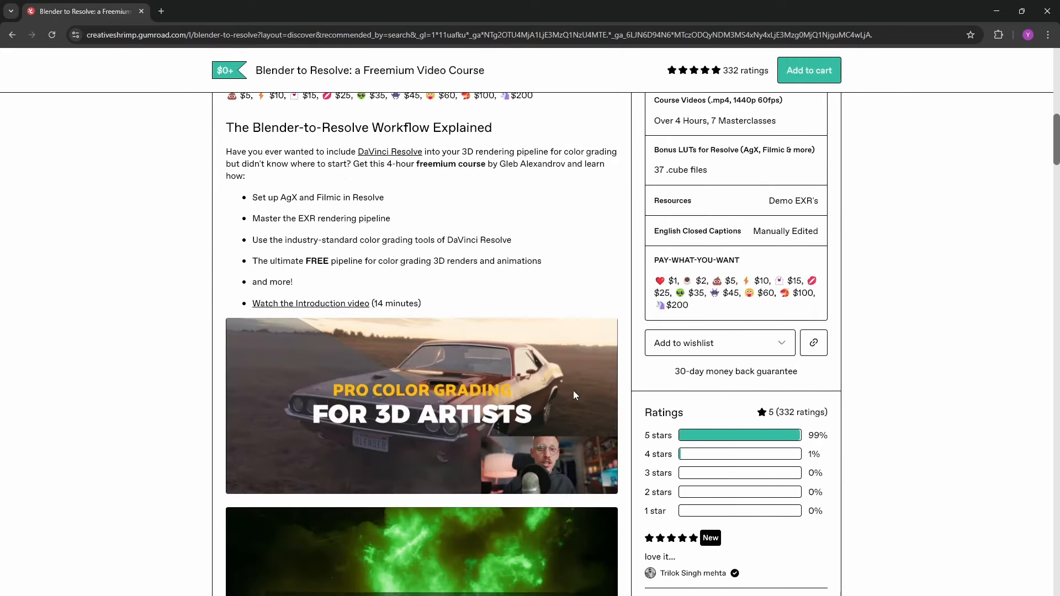
scroll(189, 307, "down", 9)
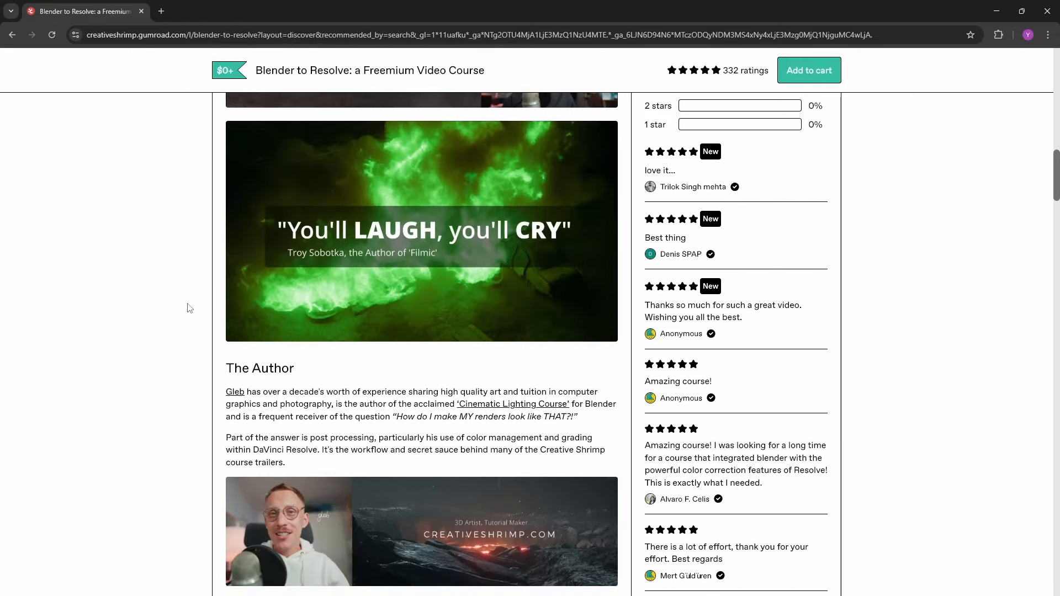
scroll(190, 307, "down", 5)
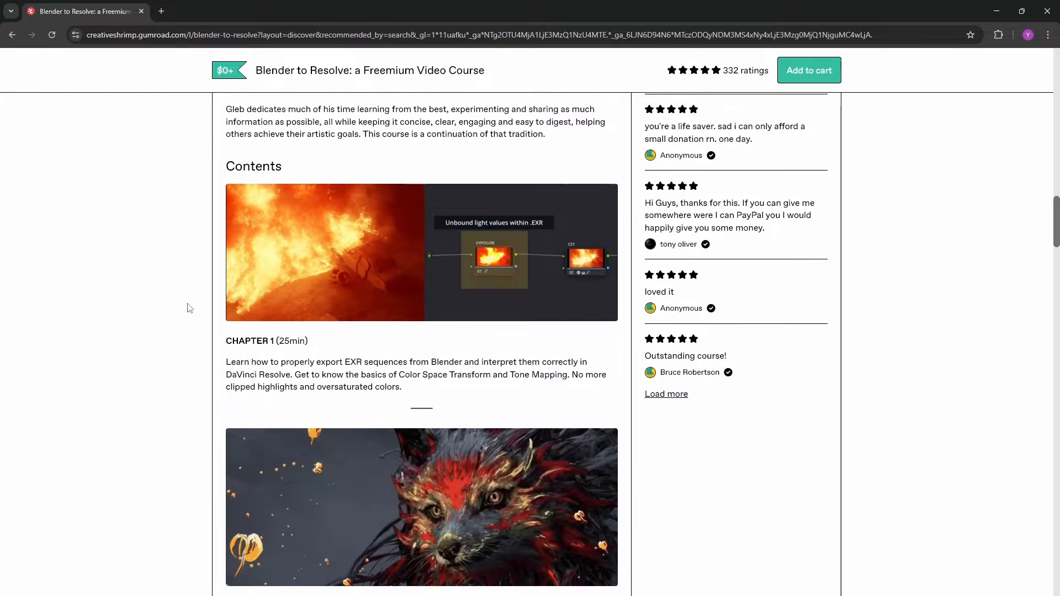
scroll(189, 308, "down", 10)
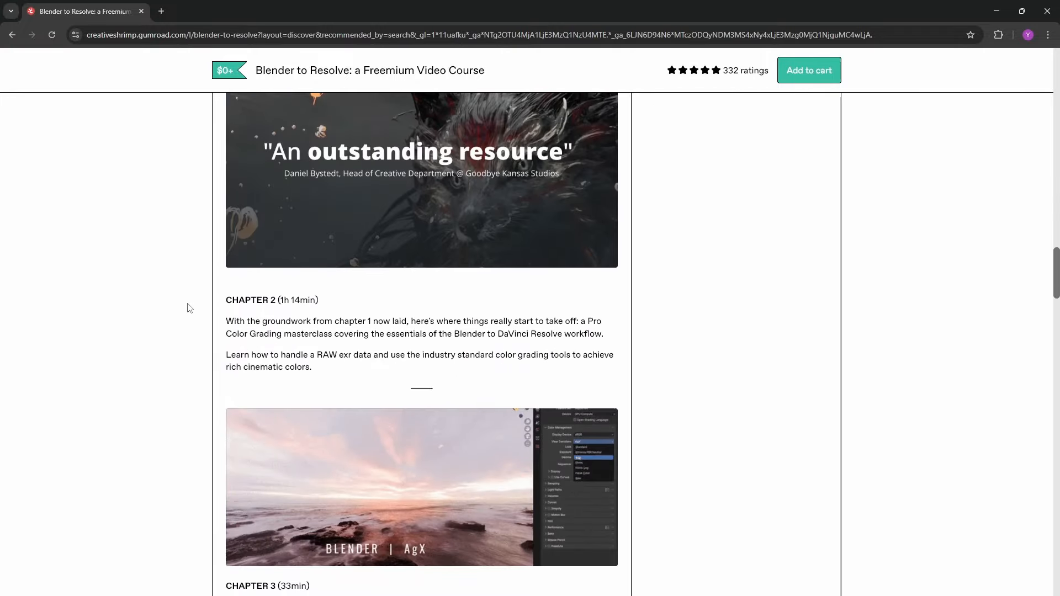
scroll(190, 308, "down", 14)
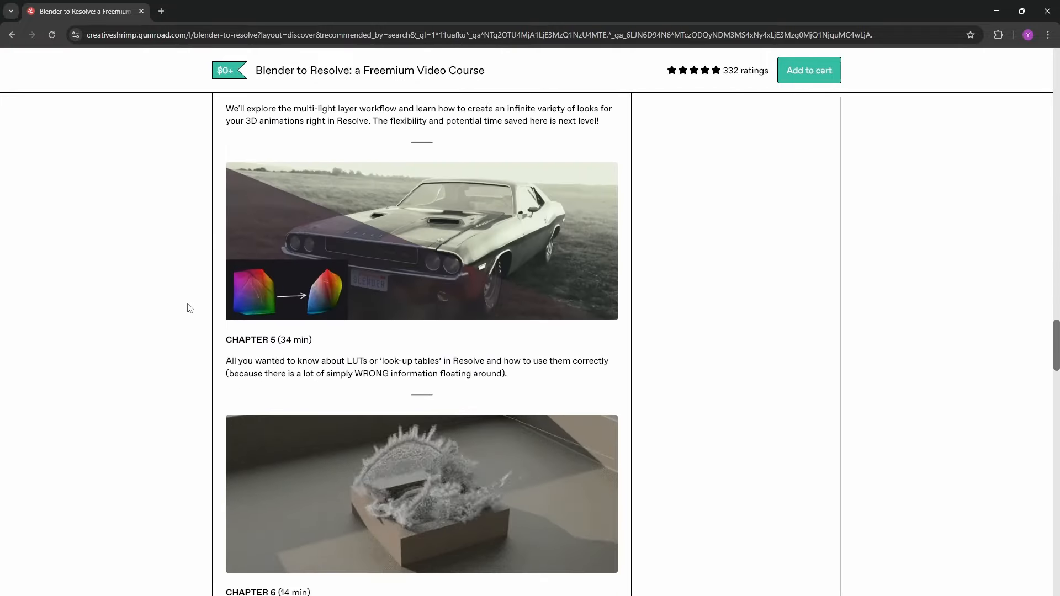
scroll(189, 307, "down", 13)
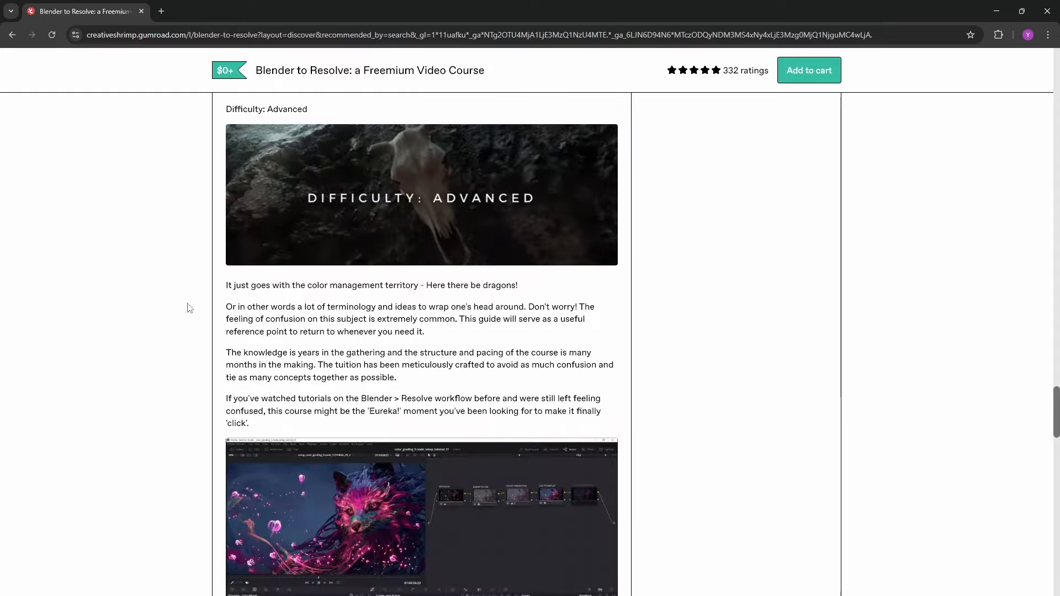
scroll(189, 308, "down", 14)
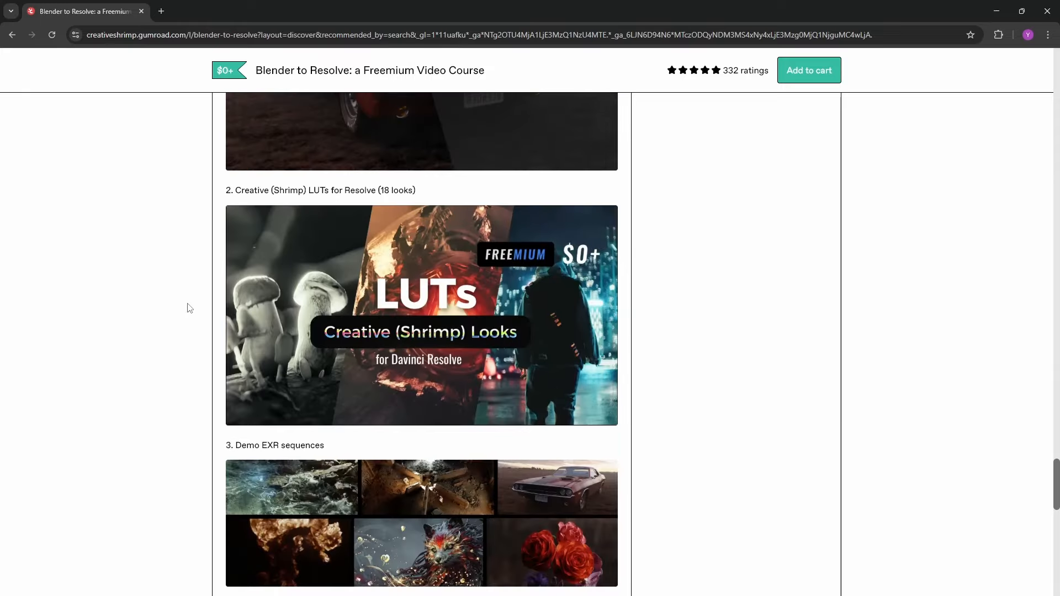
scroll(190, 308, "down", 18)
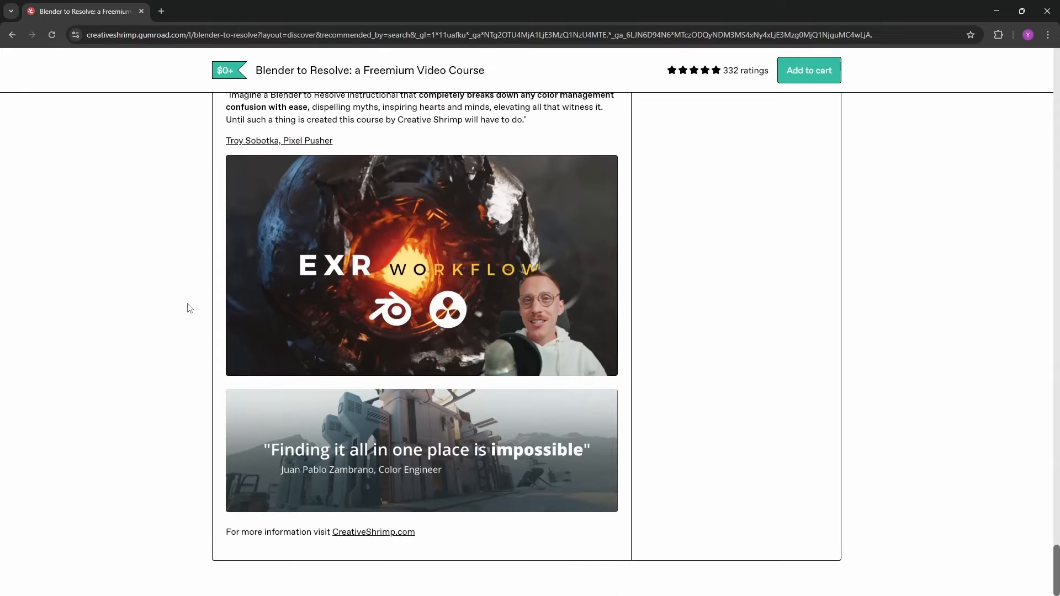
scroll(167, 373, "up", 1)
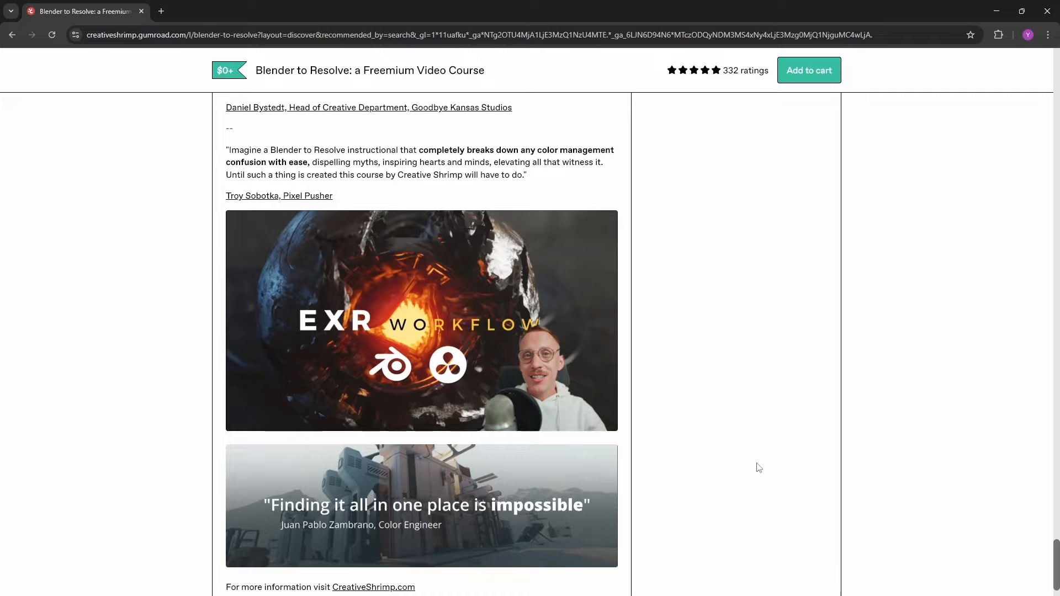
scroll(758, 467, "up", 8)
middle_click(740, 333)
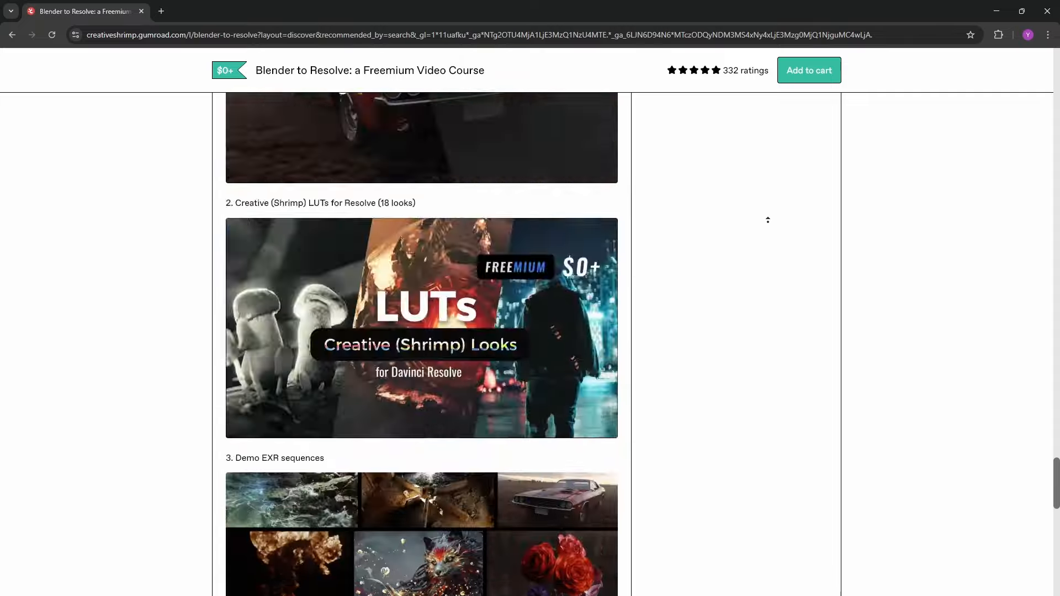
scroll(913, 290, "down", 6)
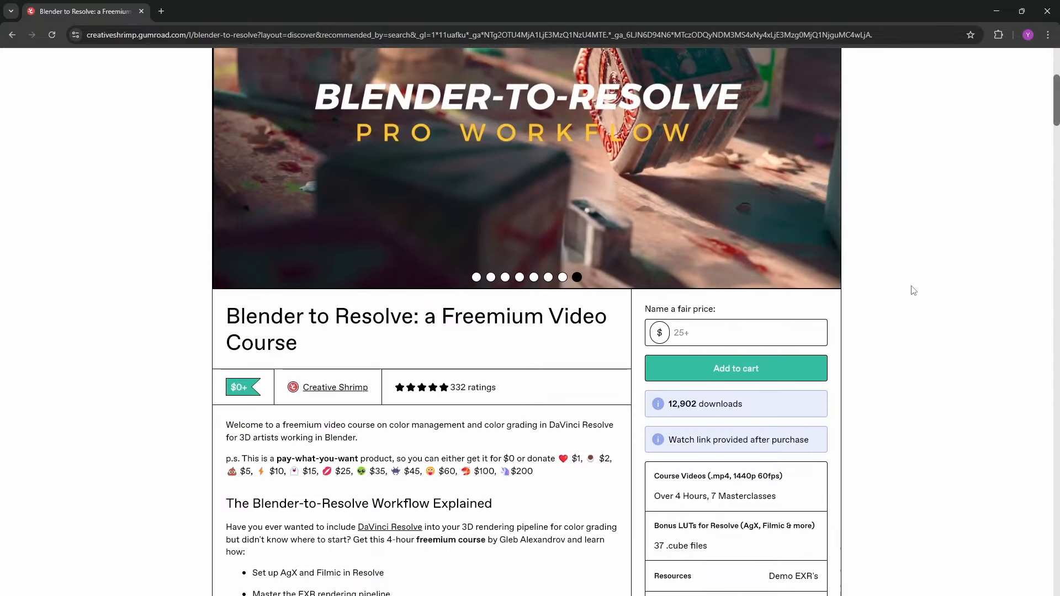
scroll(913, 291, "up", 6)
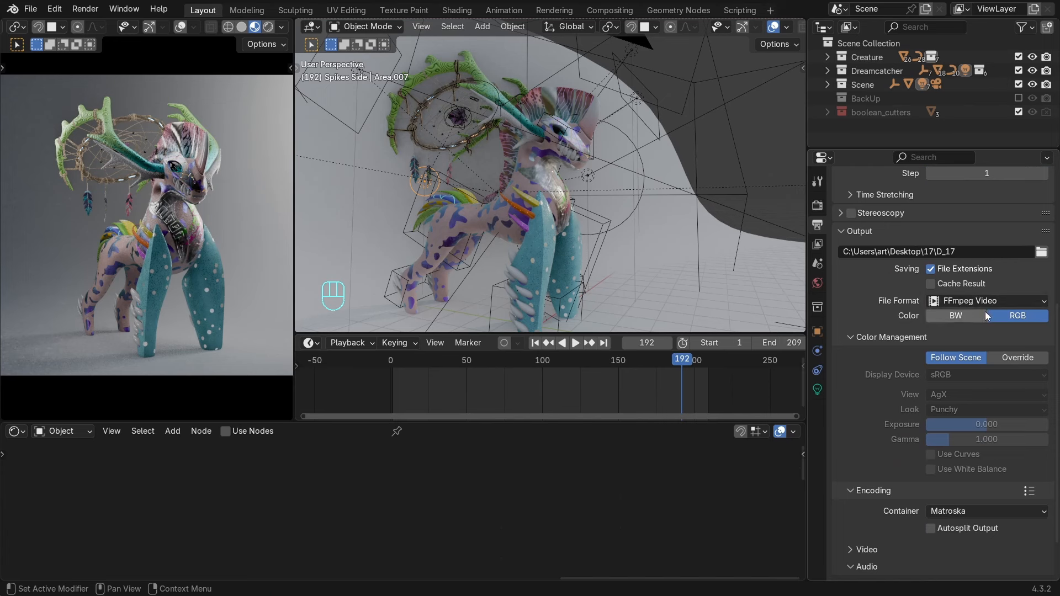
Switch to Blender, try PNG as the output file format, and return it to FFmpeg Video.
left_click(992, 301)
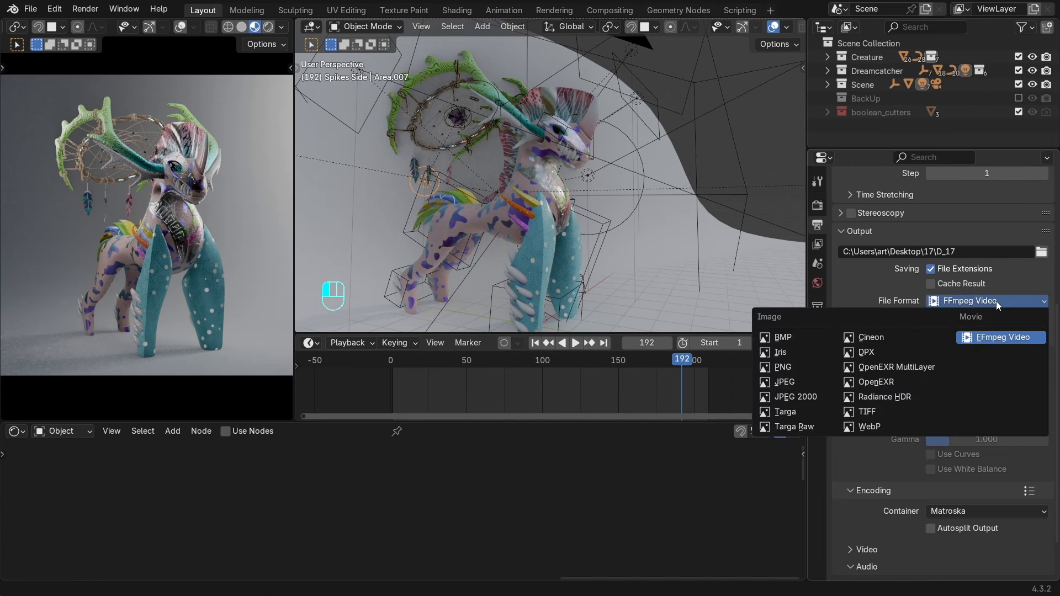
left_click(783, 367)
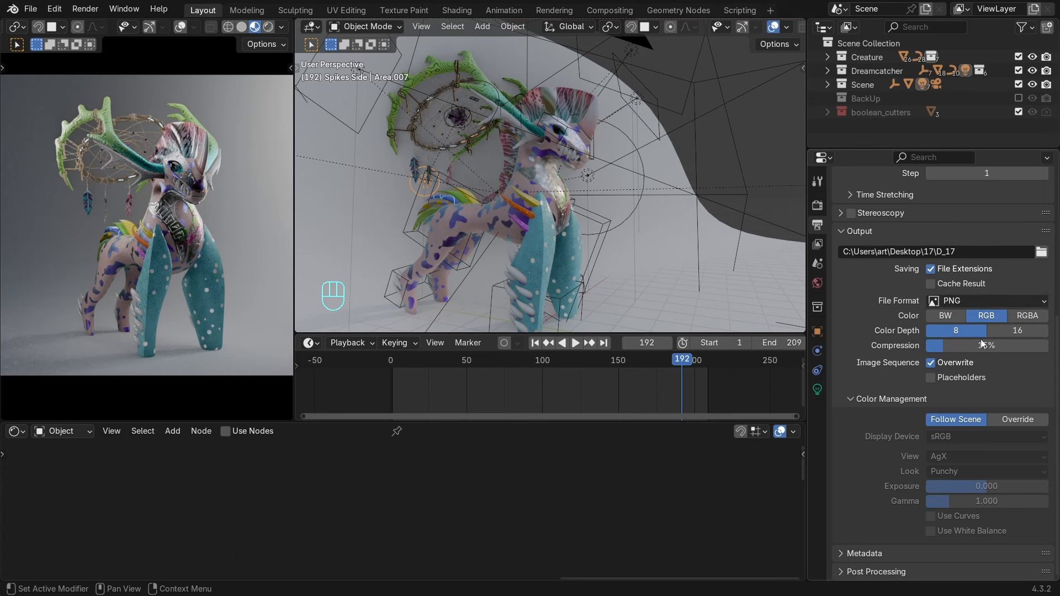
left_click(959, 301)
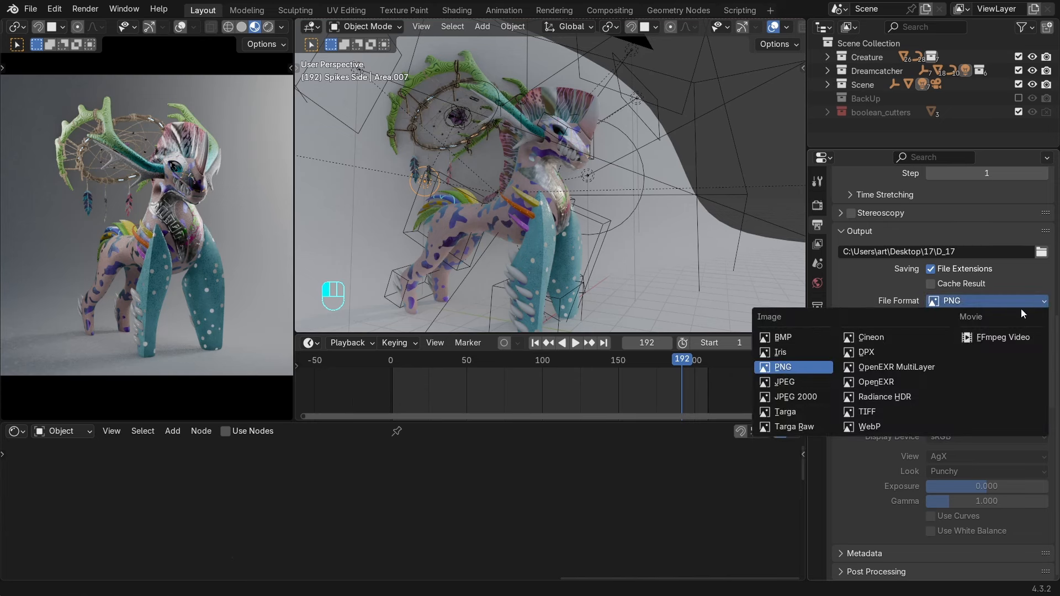
left_click(992, 338)
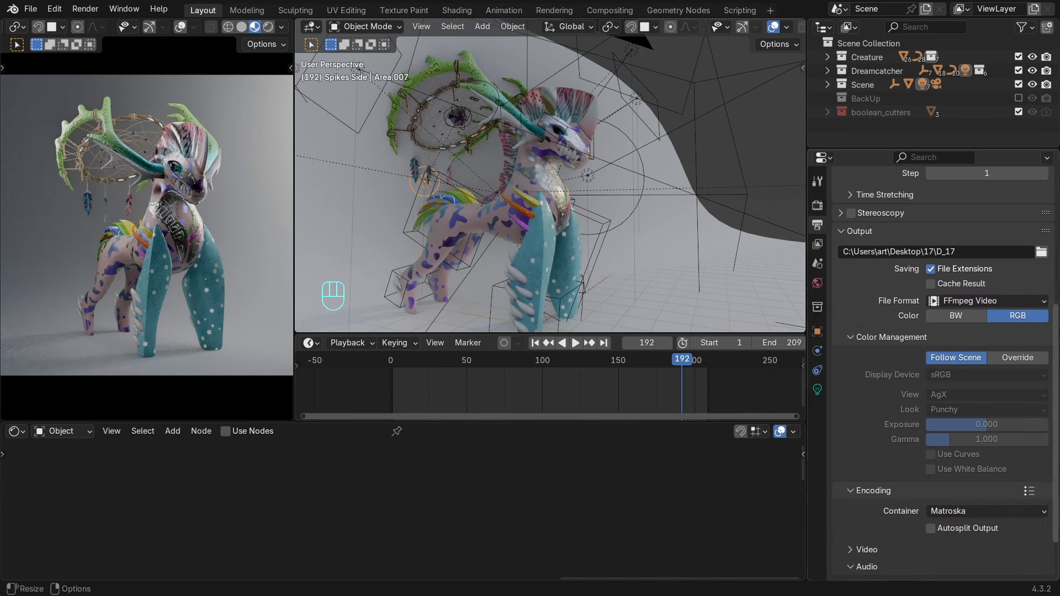
Collapse the output's Color Management settings and set the video encoding container to MPEG-4.
left_click(889, 334)
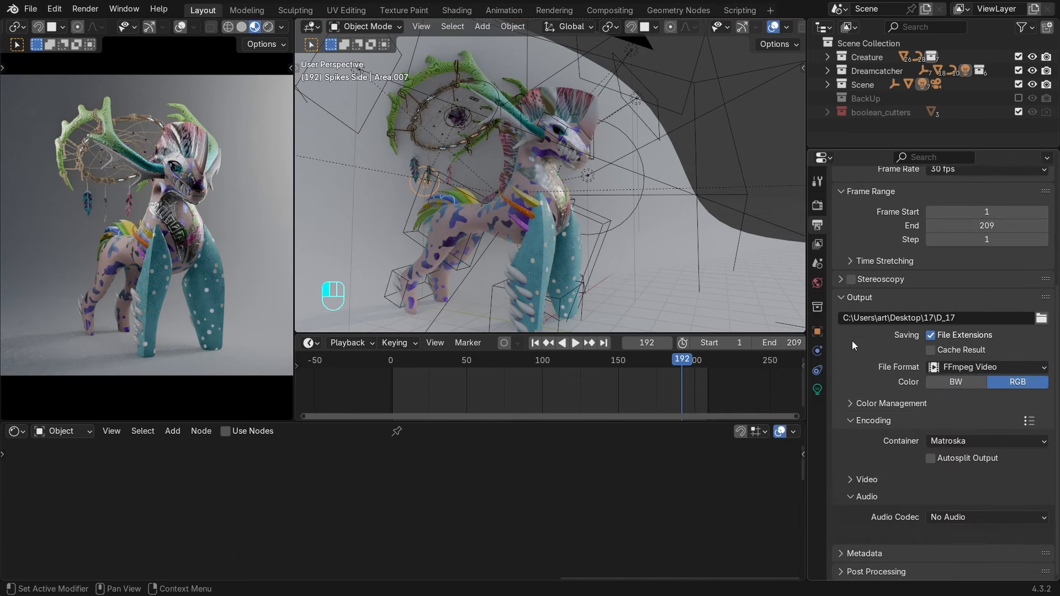
left_click(969, 455)
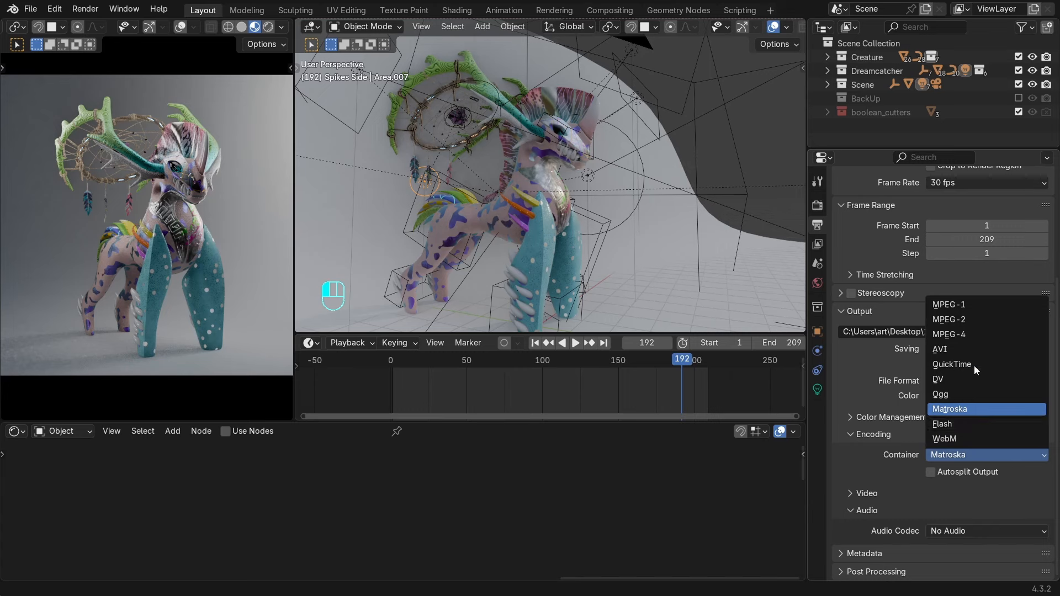
left_click(973, 334)
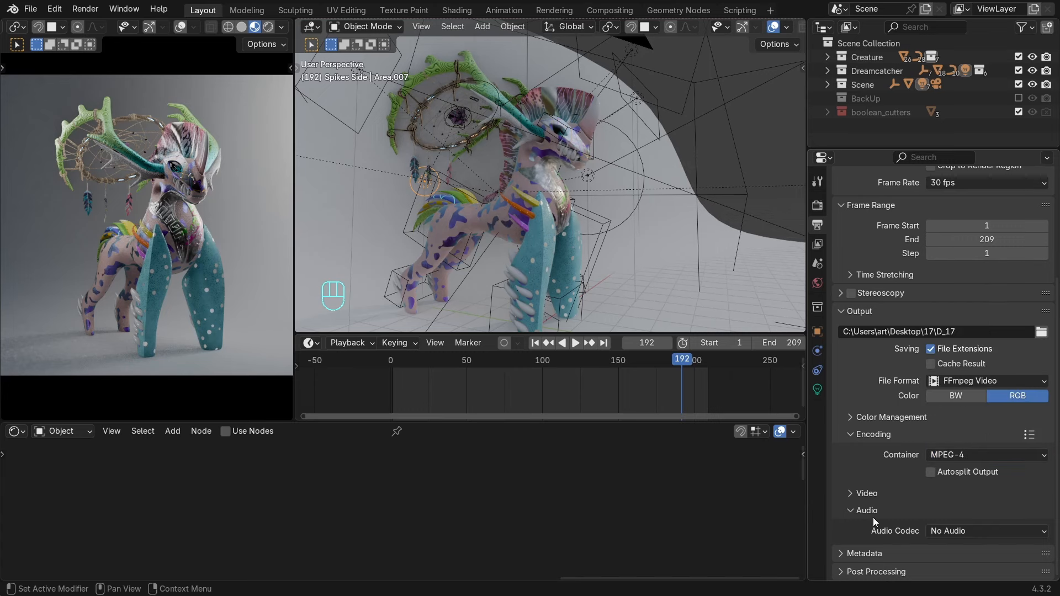
Review the video codec settings and the available Output Quality options for the MPEG-4 output.
left_click(854, 495)
scroll(949, 483, "down", 4)
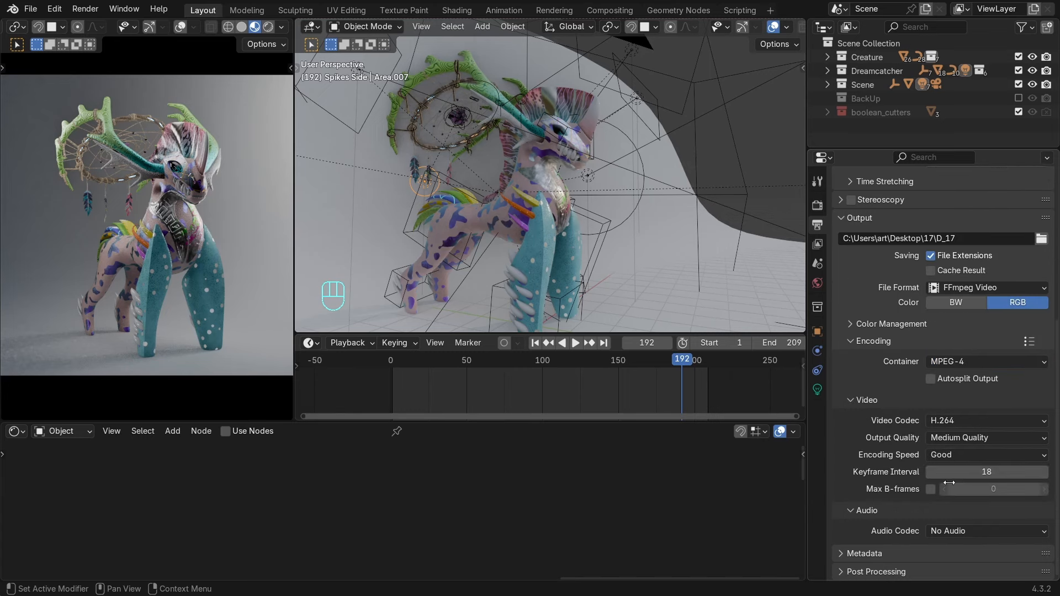
left_click(986, 438)
left_click(975, 483)
left_click(872, 398)
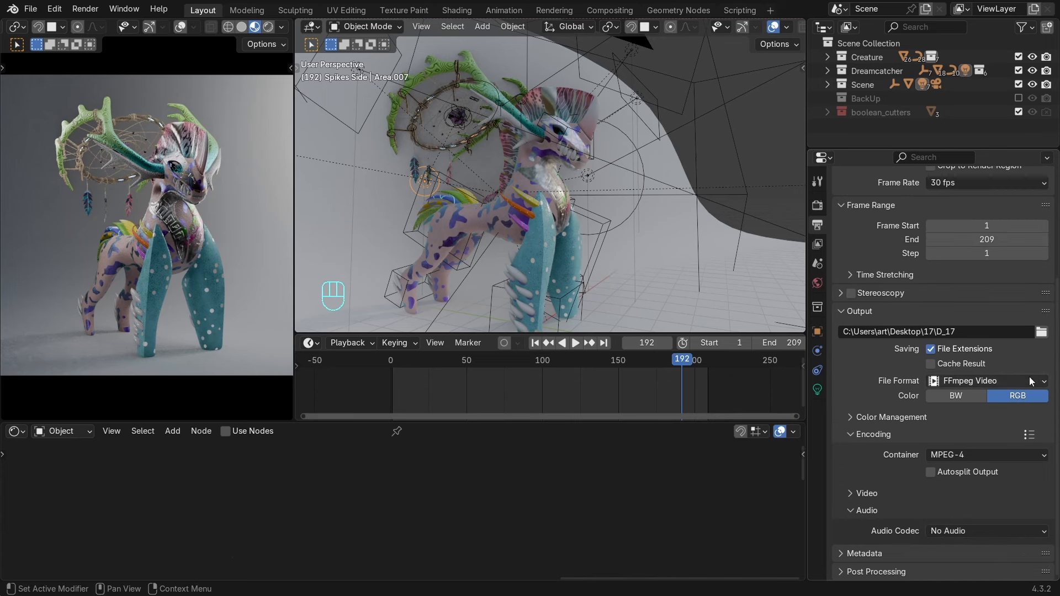
Run a Viewport Render Animation of the camera view and close the render window.
left_click(725, 256)
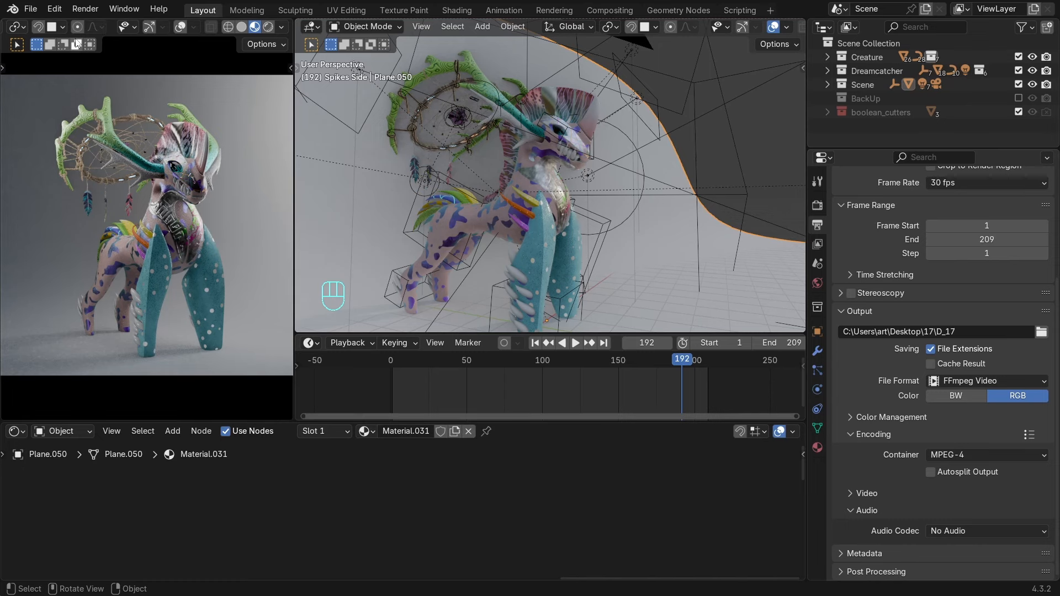
scroll(104, 25, "up", 4)
scroll(104, 27, "up", 4)
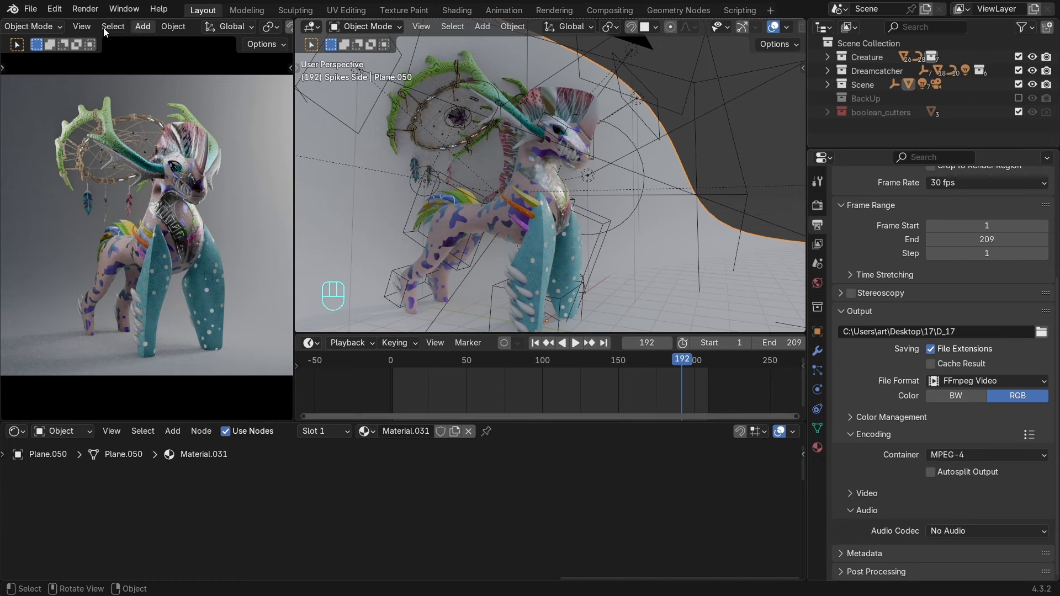
left_click(87, 27)
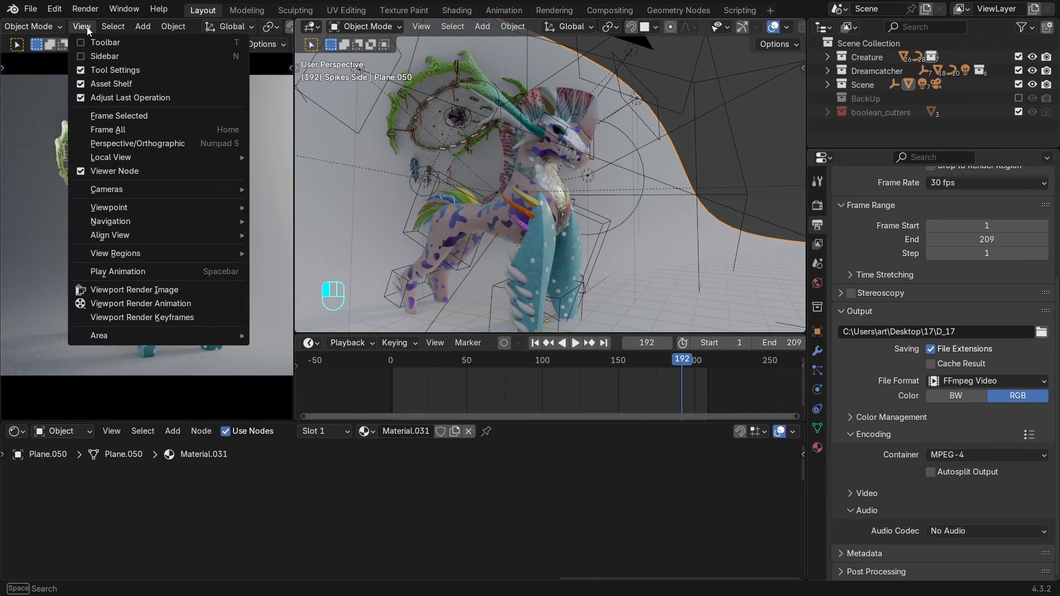
left_click(177, 305)
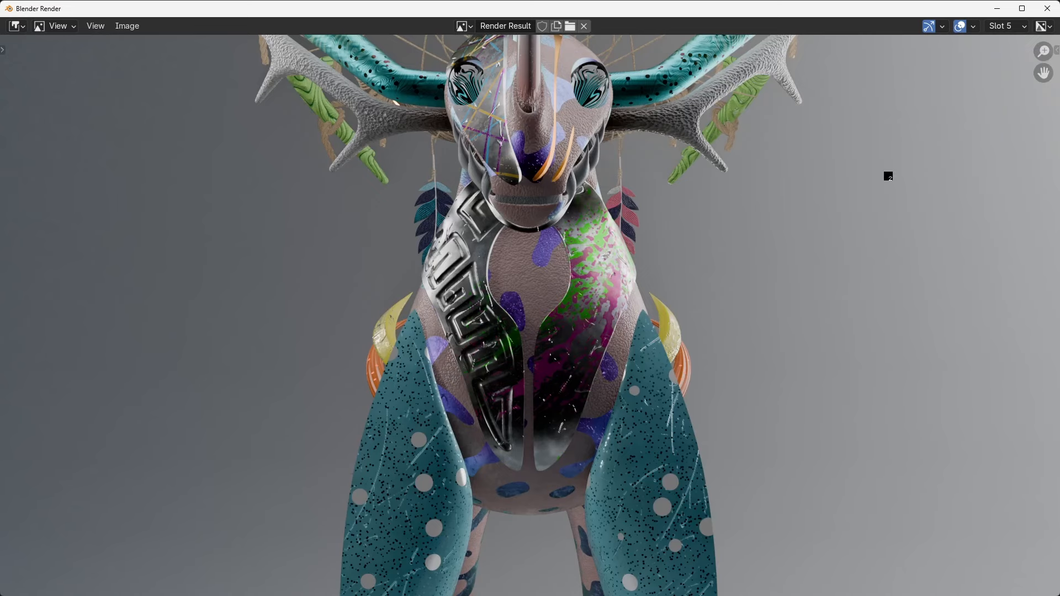
left_click(1047, 9)
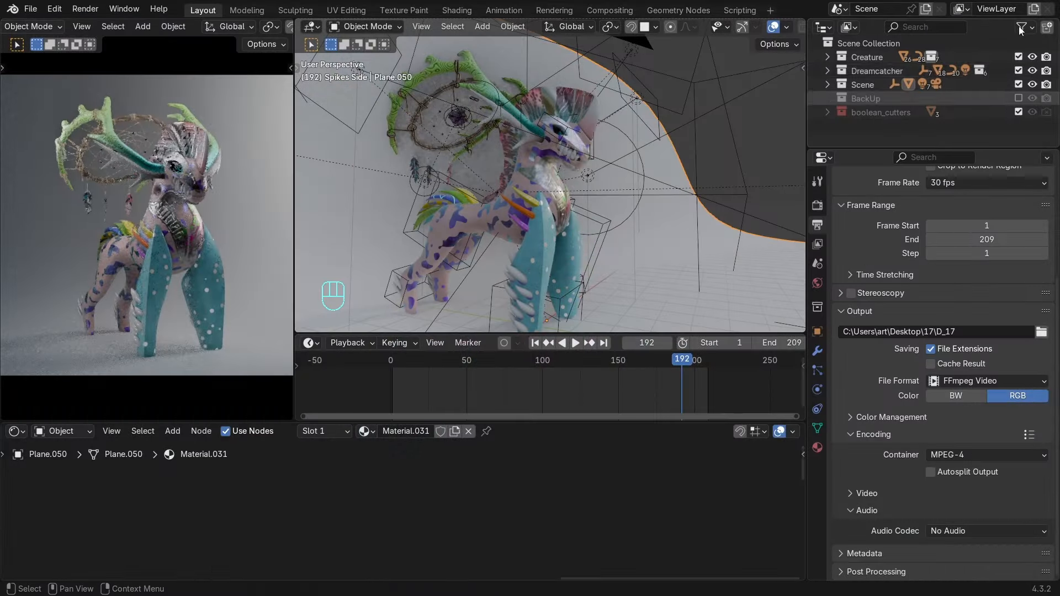
Try an output resolution scale of 50%, and set it to 75%.
left_click(821, 204)
scroll(836, 233, "up", 5)
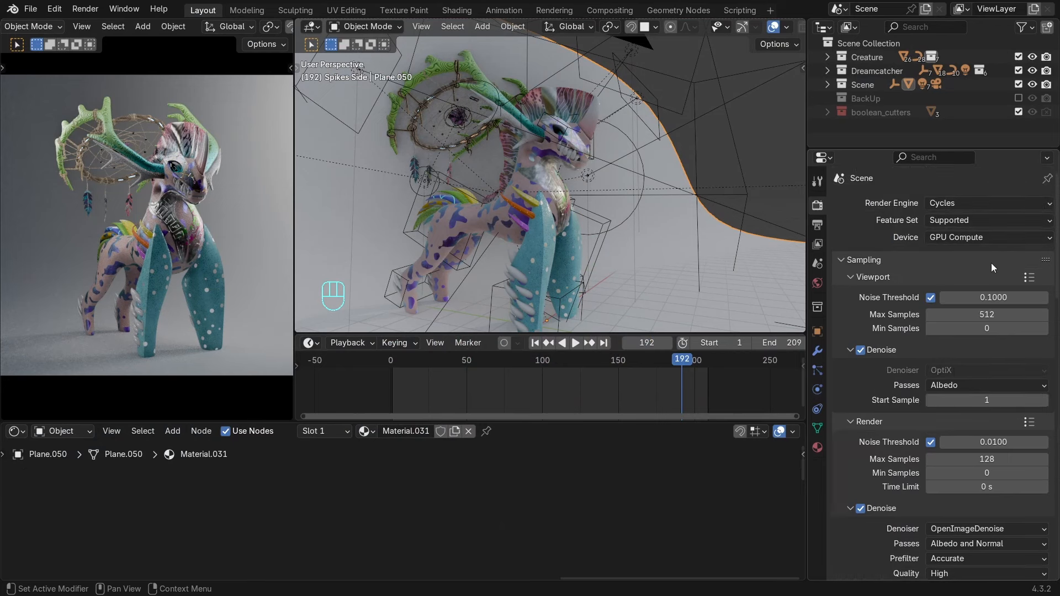
left_click(817, 224)
left_click(986, 249)
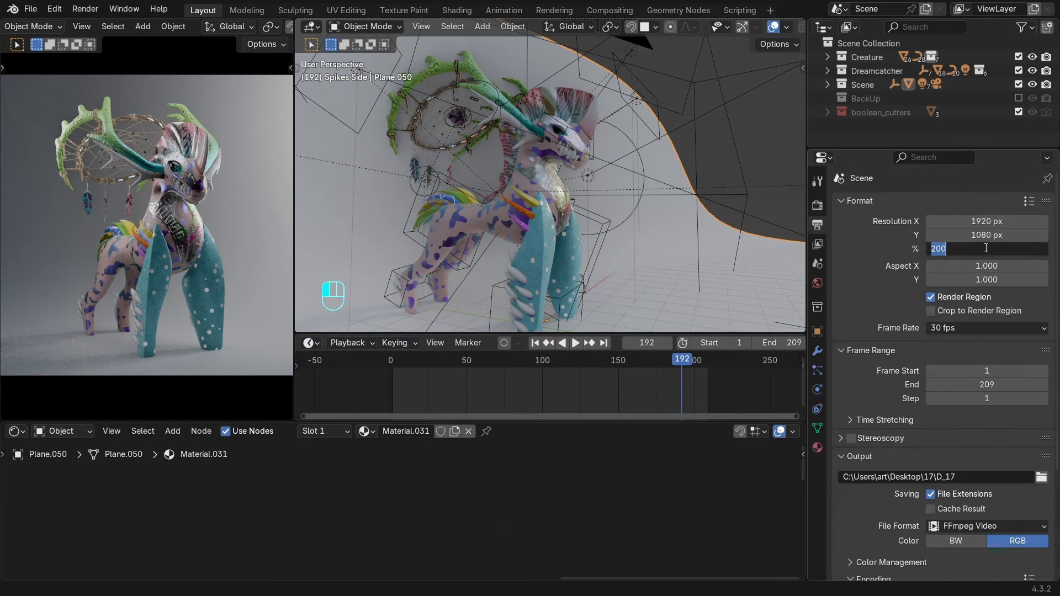
key("Return")
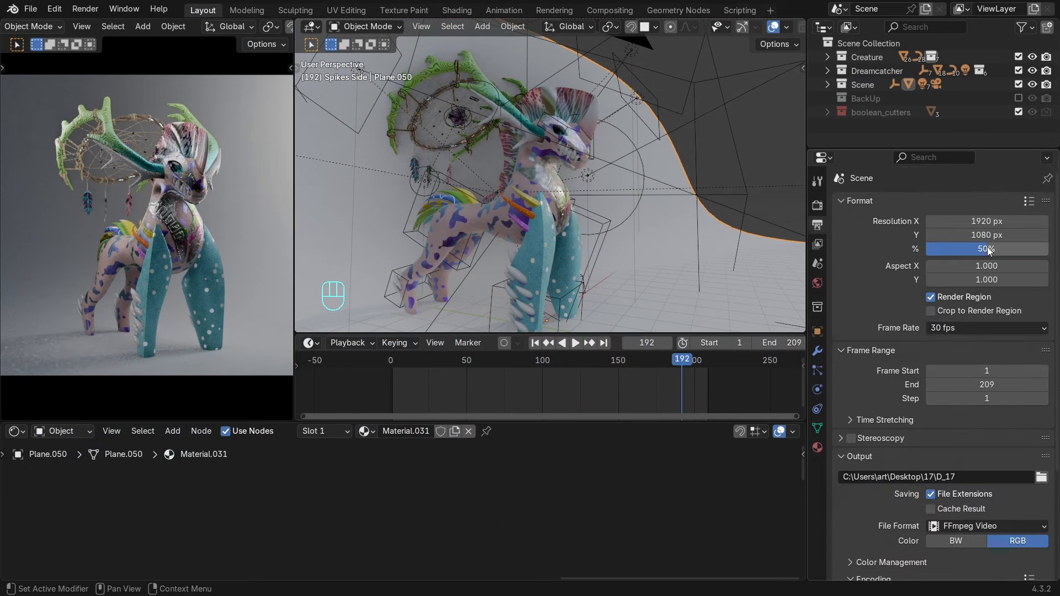
left_click(987, 248)
type("75")
key("Return")
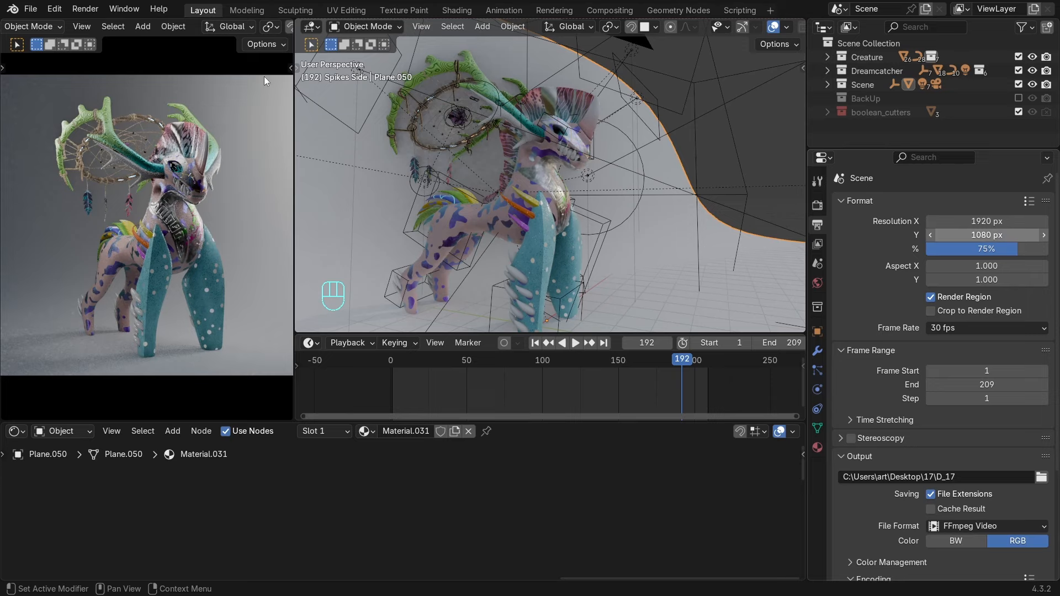
Run another Viewport Render Animation of the camera view at the reduced resolution.
left_click(82, 26)
left_click(140, 302)
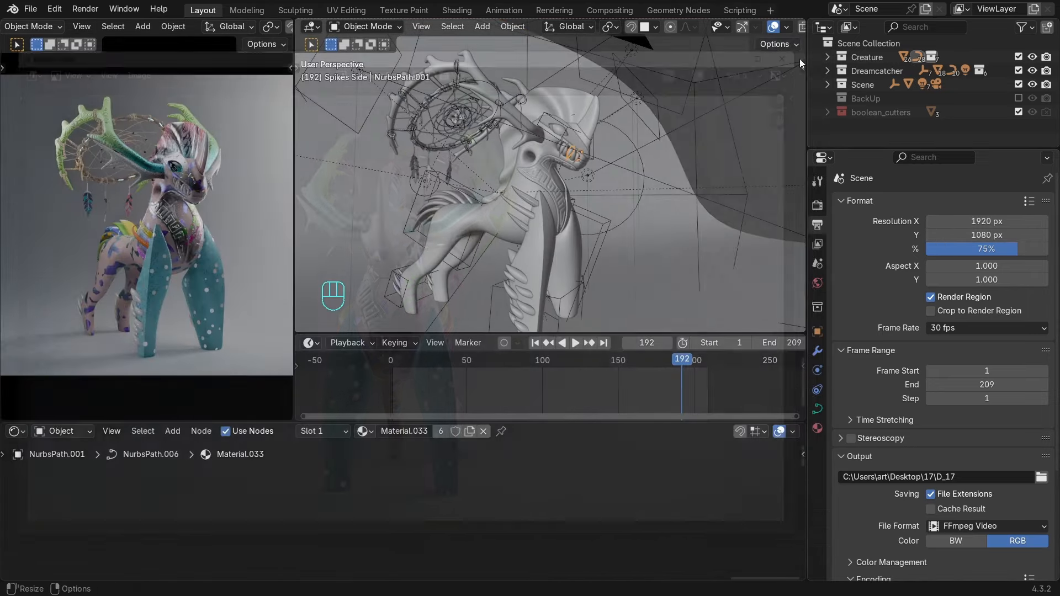
left_click(803, 48)
Switch the render engine to EEVEE and move the timeline to frame 168.
left_click(817, 205)
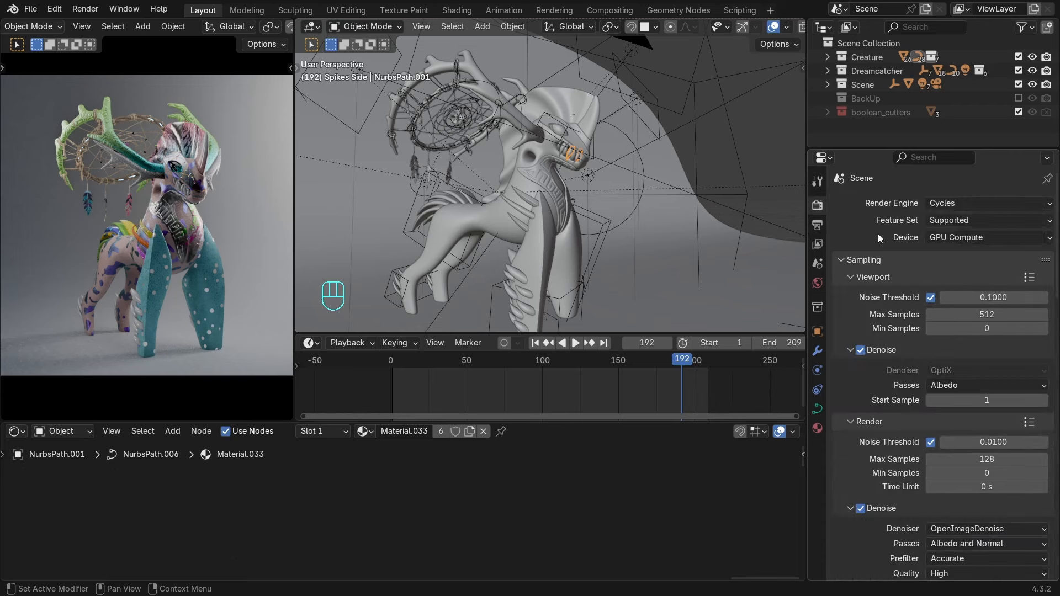
left_click(955, 203)
left_click(949, 219)
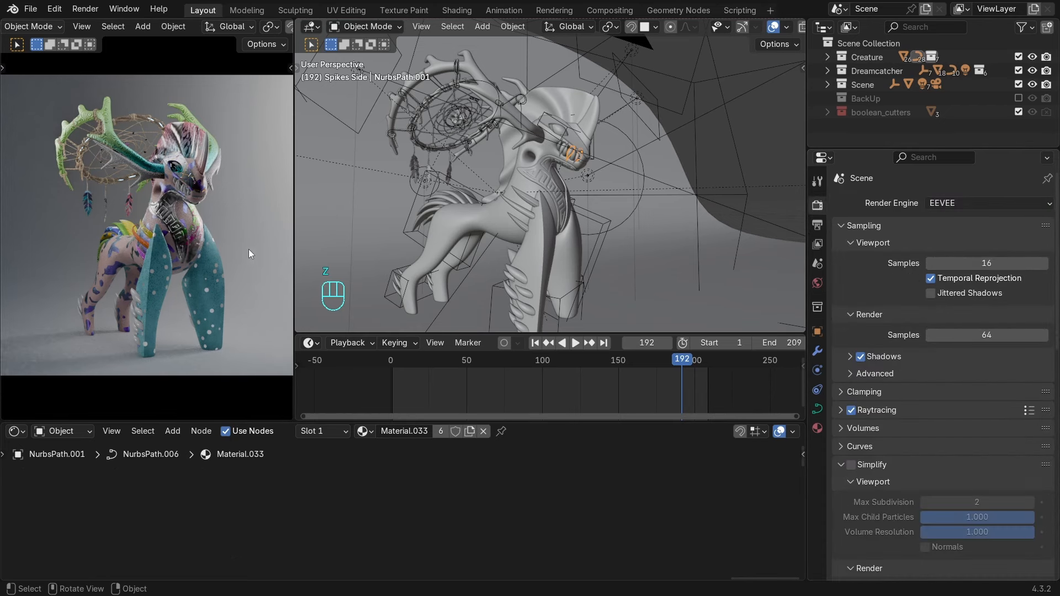
mouse_move(642, 359)
left_mouse_down()
mouse_move(595, 360)
mouse_move(646, 364)
left_mouse_up()
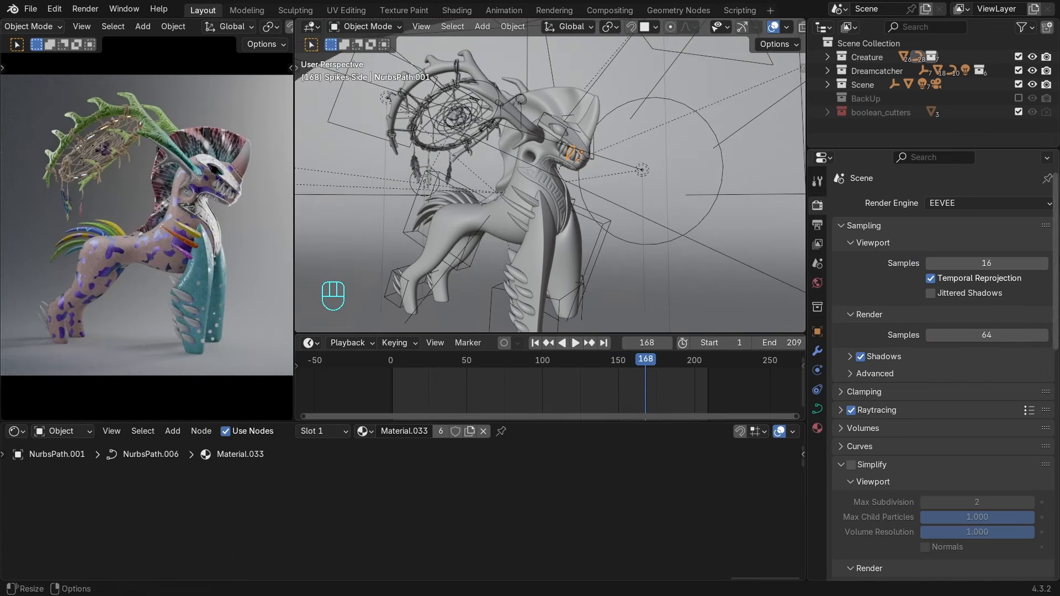
Set the render engine back to Cycles and display the camera view in Rendered shading.
left_click(979, 203)
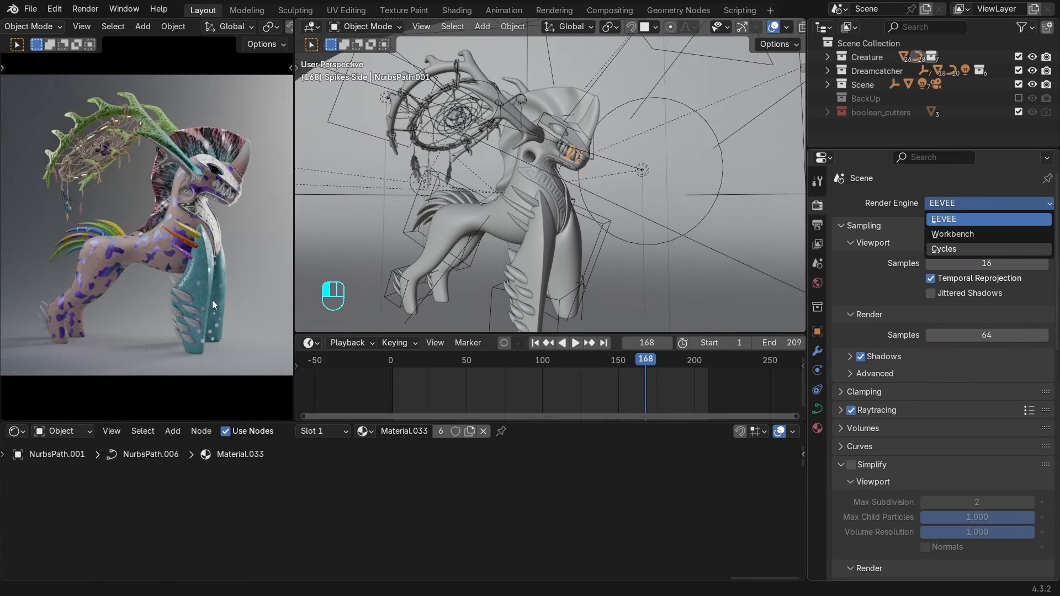
key("z")
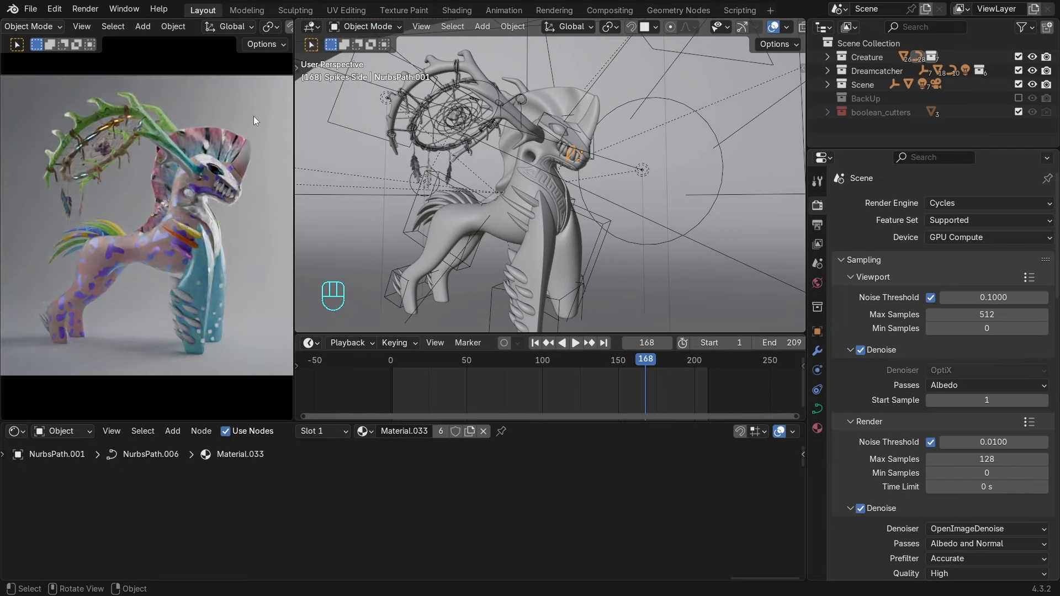
Inspect the horse's head and chest up close in the camera view and maximize that viewport.
scroll(215, 164, "up", 5)
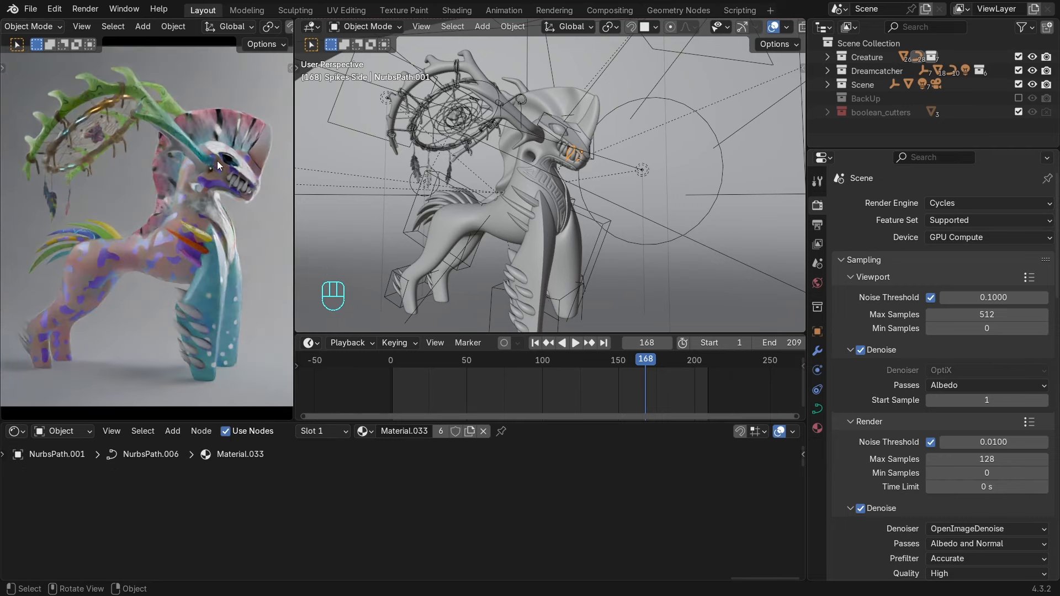
middle_click_drag(197, 184, 120, 231, "shift")
scroll(120, 230, "up", 2)
scroll(144, 219, "down", 1)
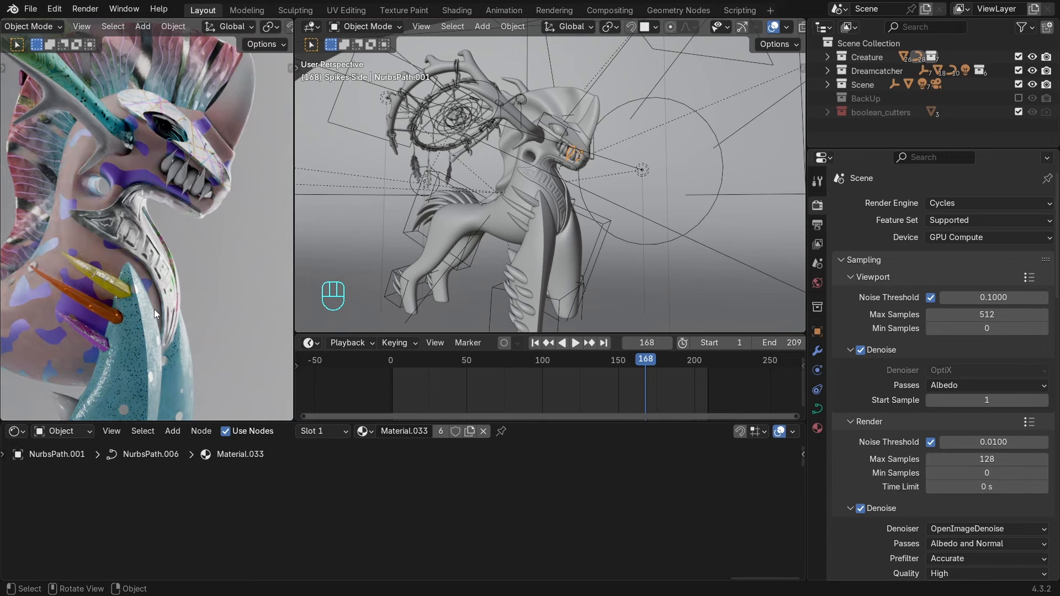
middle_click_drag(155, 309, 132, 234, "shift")
key("ctrl+space")
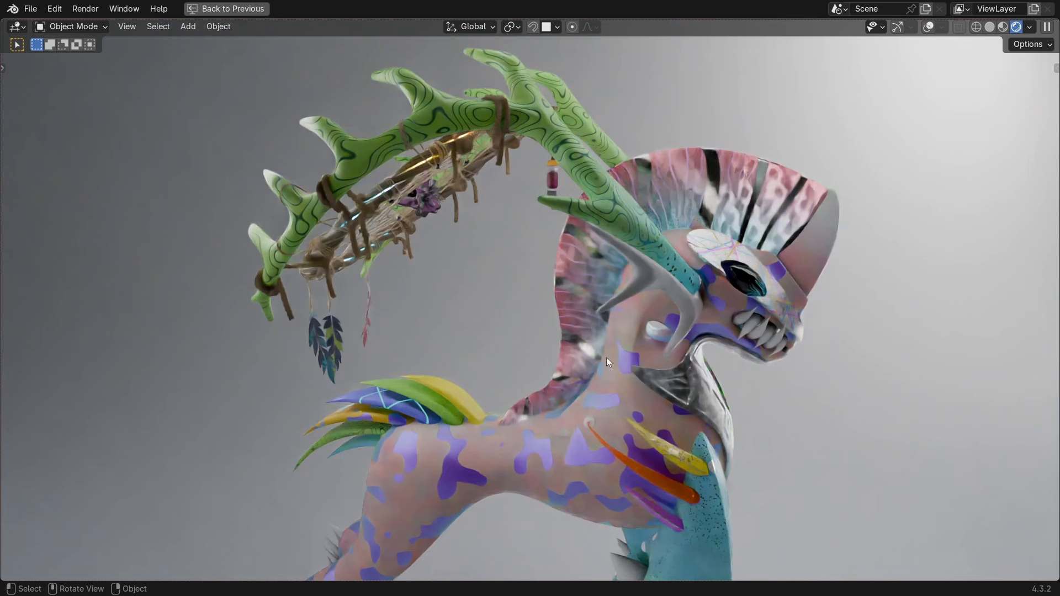